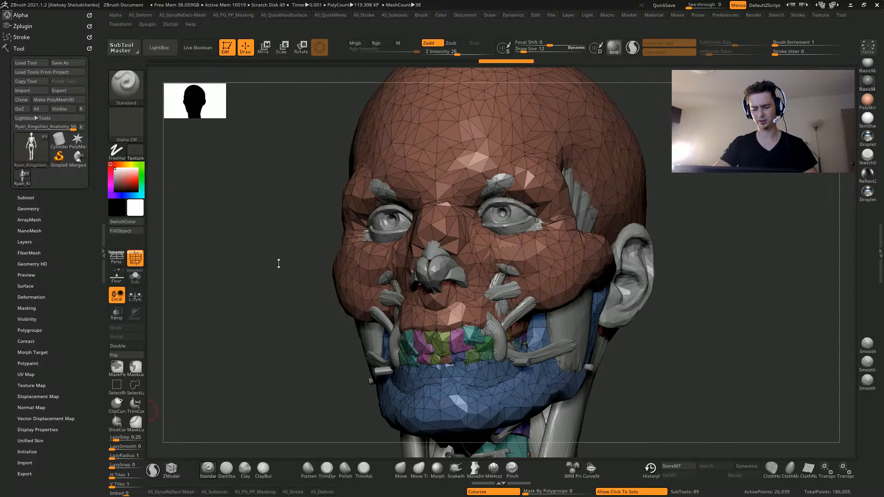
Load the sample tool Ryan_Kingslien_Anatomy_Model.ZTL from the bundled tool library and close the library
{"action": "left_click_drag", "start_coordinate": [279, 264], "coordinate": [283, 278]}
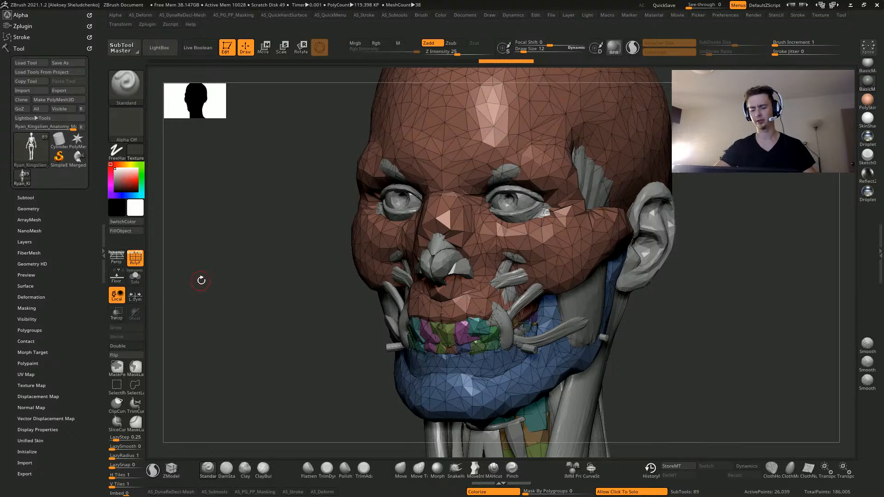
{"action": "left_click_drag", "start_coordinate": [253, 277], "coordinate": [193, 221]}
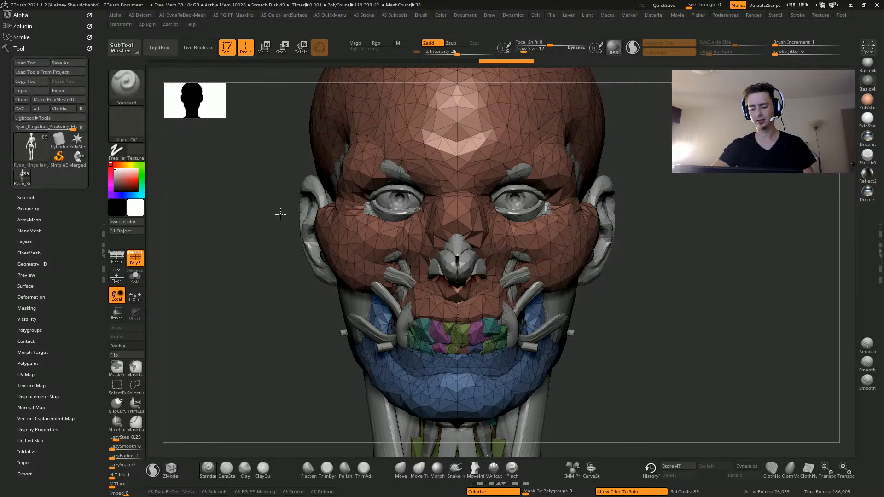
{"action": "left_click_drag", "start_coordinate": [281, 214], "coordinate": [370, 259], "text": "alt"}
{"action": "left_click", "coordinate": [160, 48]}
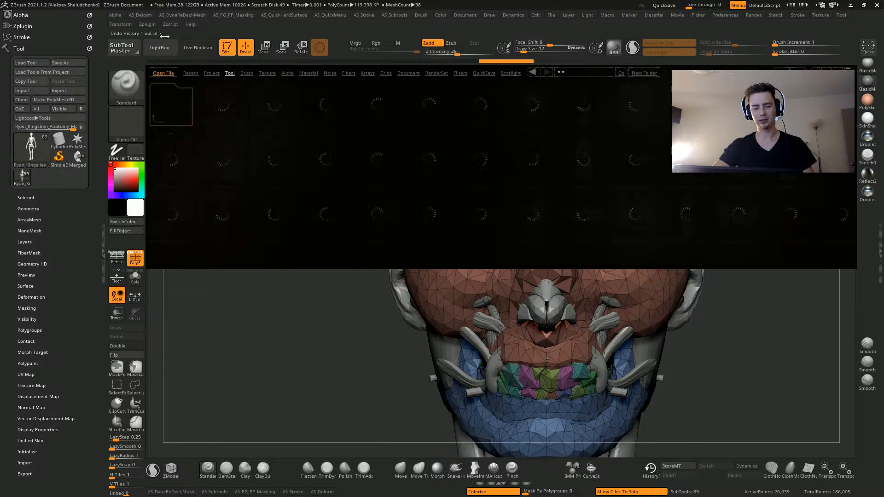
{"action": "left_click_drag", "start_coordinate": [580, 122], "coordinate": [349, 124]}
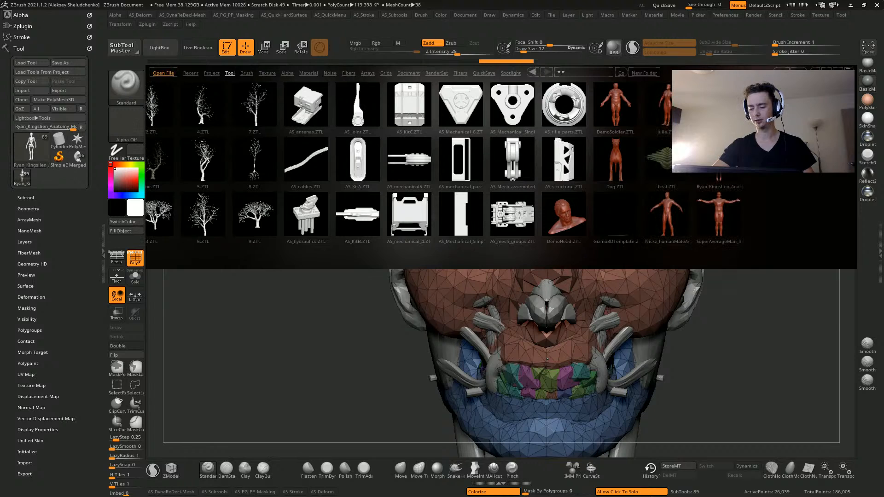
{"action": "left_click", "coordinate": [709, 184]}
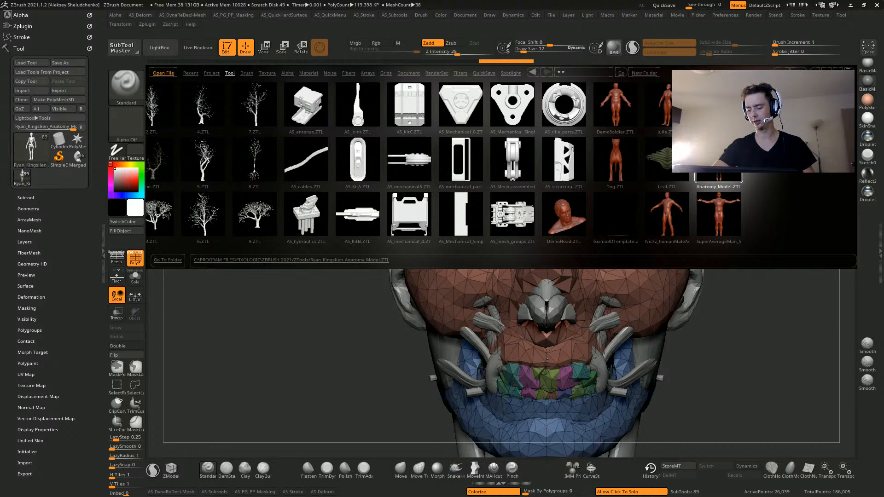
{"action": "double_click", "coordinate": [712, 183]}
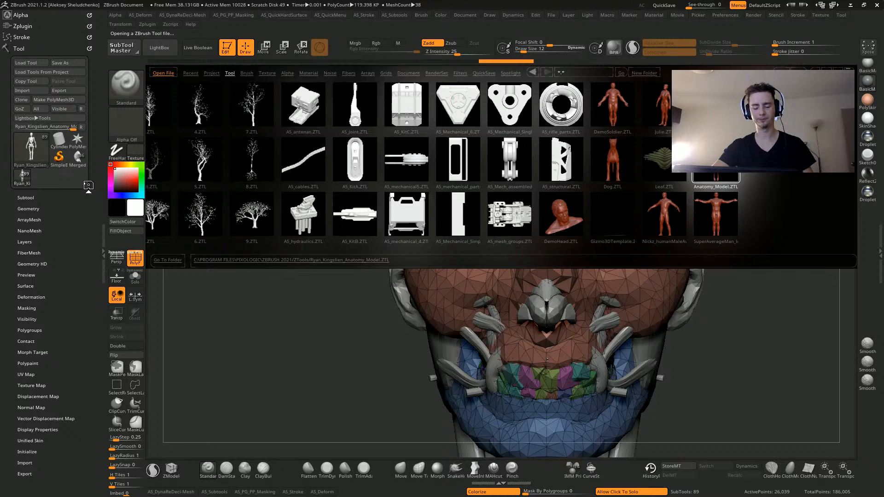
{"action": "left_click", "coordinate": [158, 49]}
Show the anatomy model's list of subtools and isolate the skeleton subtool in Solo mode
{"action": "left_click", "coordinate": [26, 197]}
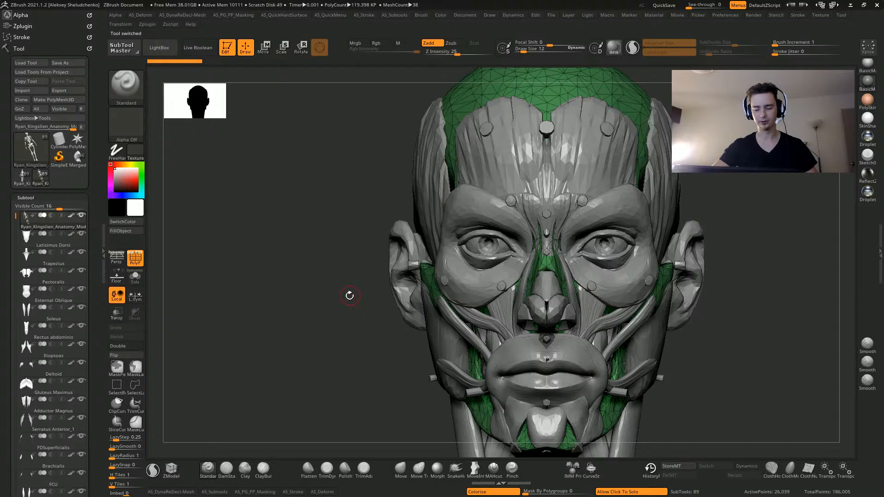
{"action": "left_click", "coordinate": [324, 317]}
{"action": "left_click_drag", "start_coordinate": [341, 320], "coordinate": [395, 174], "text": "alt"}
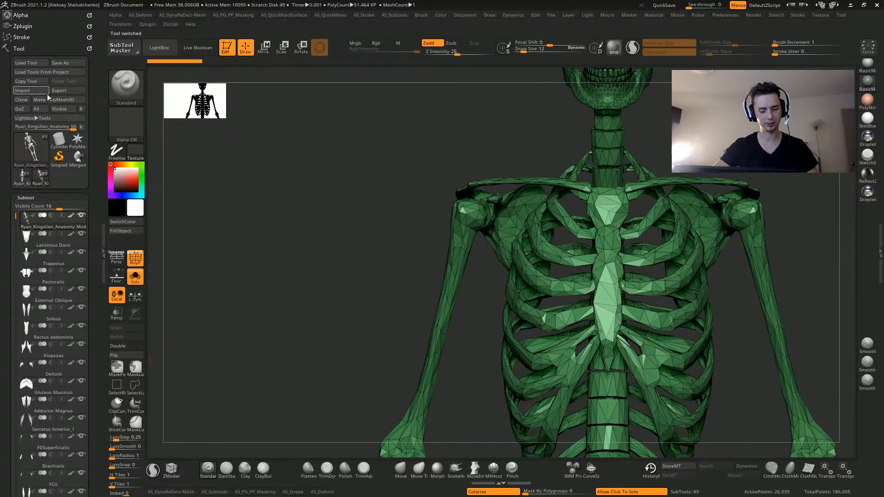
{"action": "left_click_drag", "start_coordinate": [391, 278], "coordinate": [382, 279]}
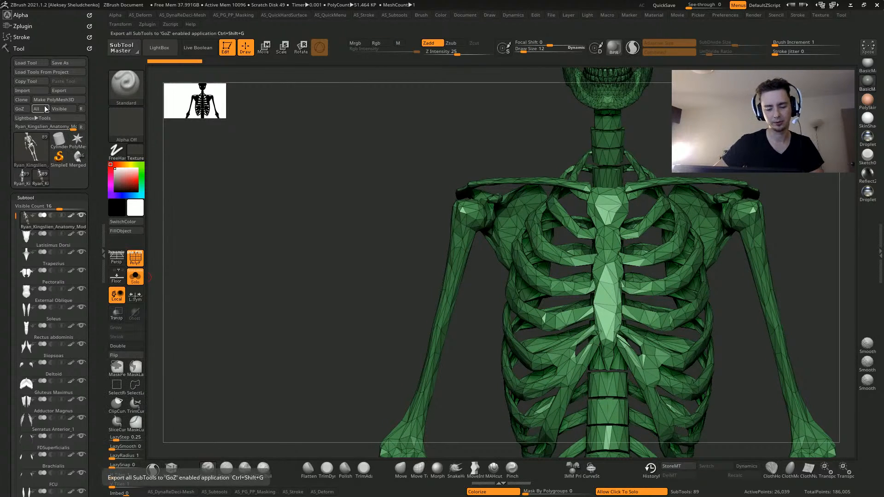
{"action": "mouse_move", "coordinate": [20, 160]}
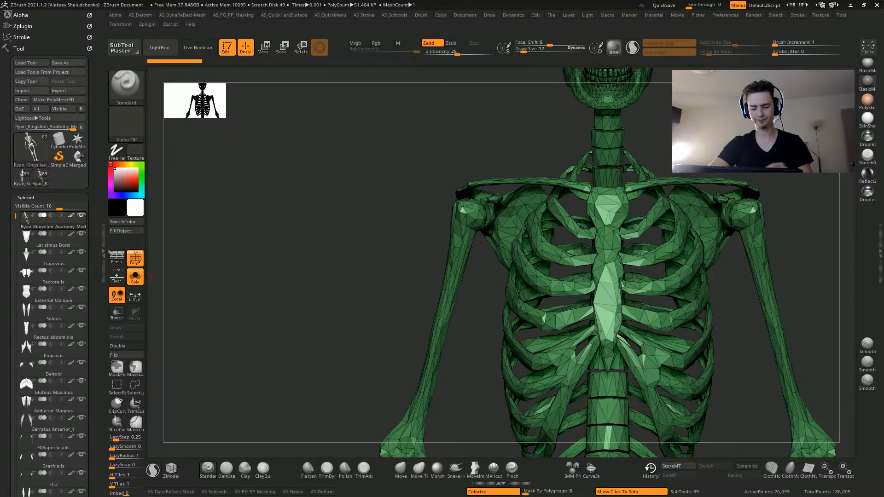
{"action": "left_click", "coordinate": [393, 259]}
{"action": "mouse_move", "coordinate": [334, 258]}
{"action": "left_mouse_down"}
{"action": "mouse_move", "coordinate": [336, 251]}
{"action": "mouse_move", "coordinate": [329, 262]}
{"action": "left_mouse_up"}
{"action": "left_click", "coordinate": [281, 342]}
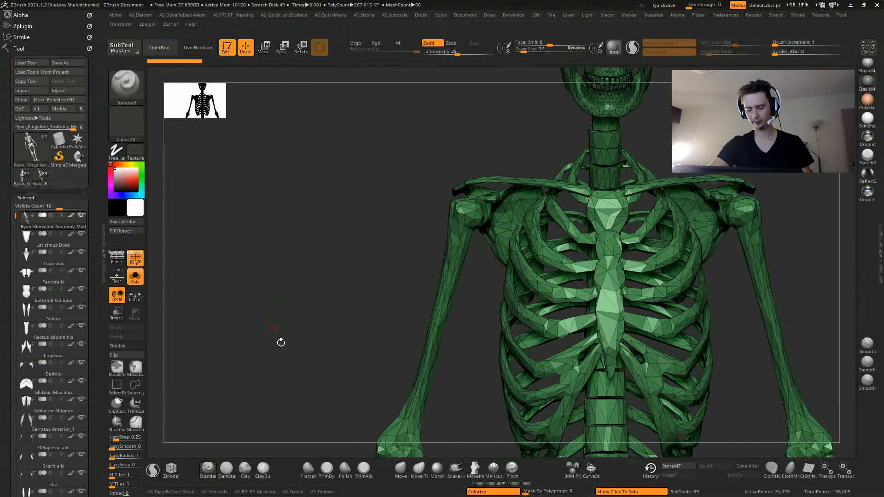
Copy the skeleton subtool and paste it into the PolyMesh3D star tool as a separate subtool
{"action": "scroll", "coordinate": [14, 368], "scroll_direction": "down", "scroll_amount": 10}
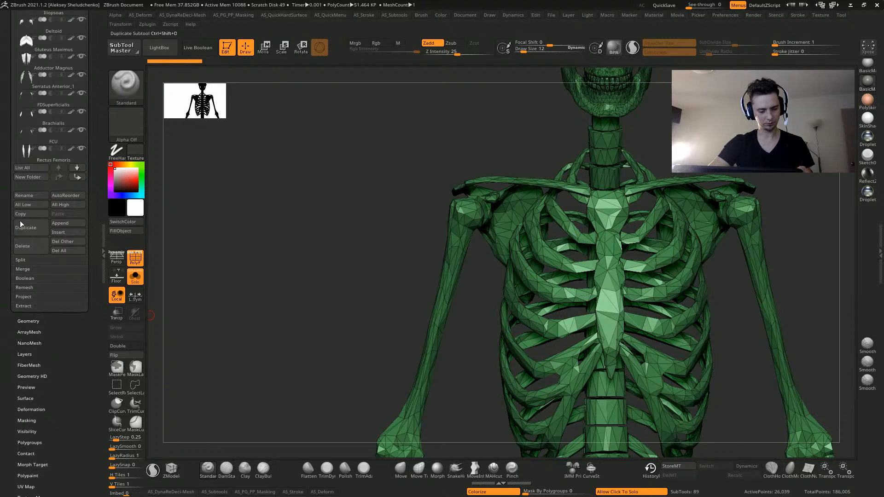
{"action": "left_click", "coordinate": [26, 214]}
{"action": "scroll", "coordinate": [27, 219], "scroll_direction": "up", "scroll_amount": 10}
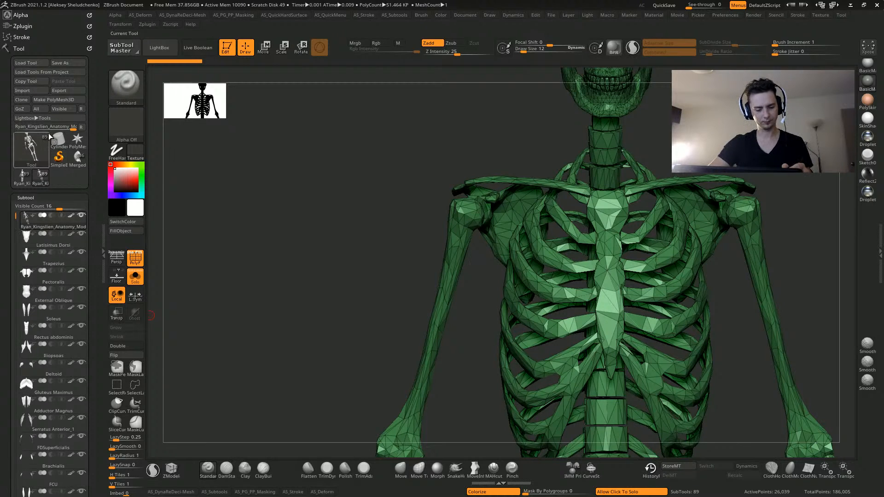
{"action": "left_click", "coordinate": [81, 143]}
{"action": "scroll", "coordinate": [46, 230], "scroll_direction": "down", "scroll_amount": 10}
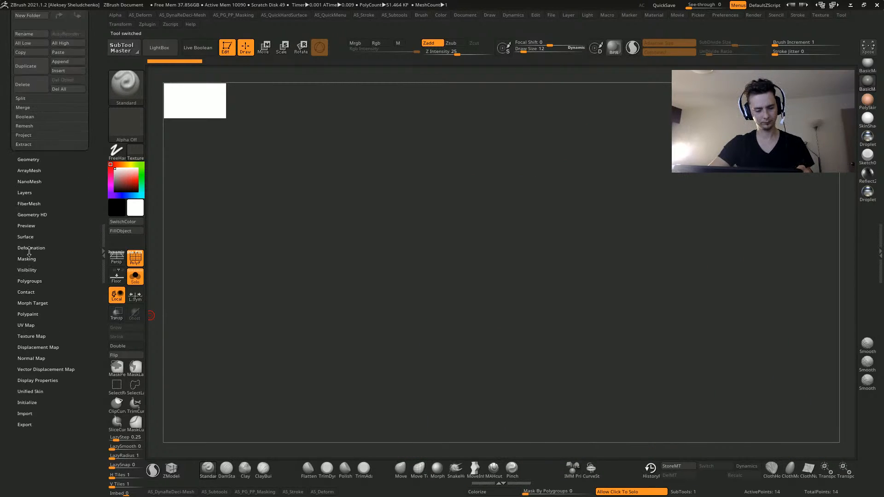
{"action": "left_click", "coordinate": [58, 235]}
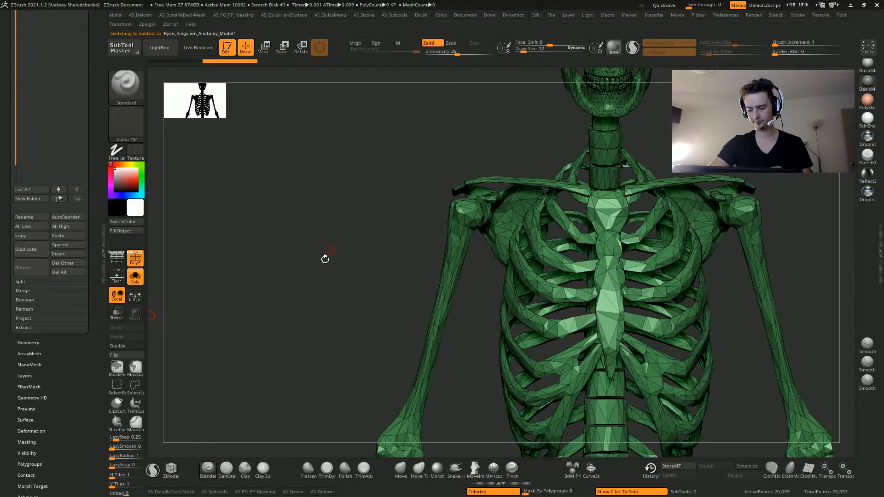
Assign separate polygroups to the pasted skeleton's bones with Auto Groups
{"action": "left_click_drag", "start_coordinate": [334, 263], "coordinate": [251, 338], "text": "alt"}
{"action": "key", "text": "space"}
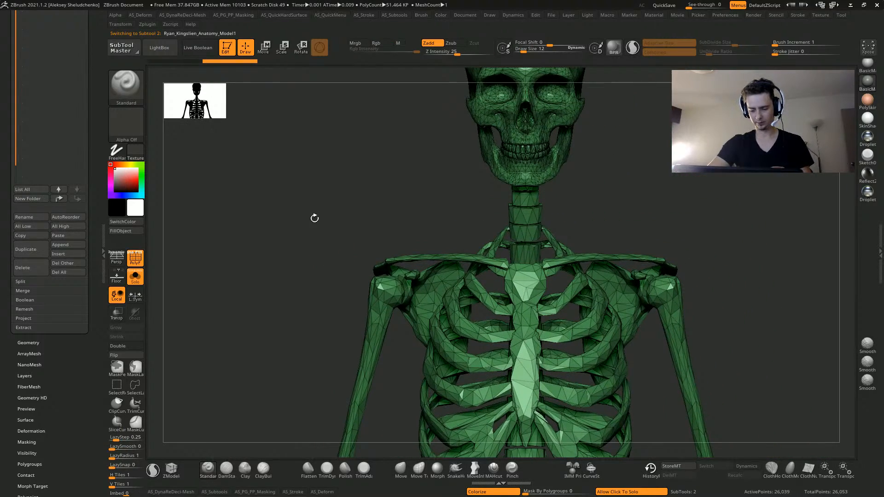
{"action": "left_click_drag", "start_coordinate": [314, 216], "coordinate": [214, 185], "text": "alt"}
{"action": "left_click_drag", "start_coordinate": [214, 185], "coordinate": [201, 470], "text": "alt"}
{"action": "key", "text": "space"}
{"action": "key", "text": "space"}
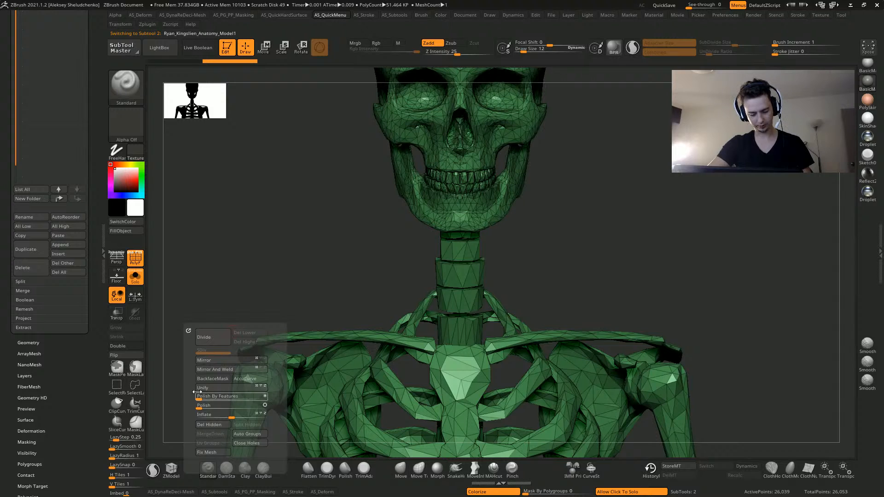
{"action": "key", "text": "space"}
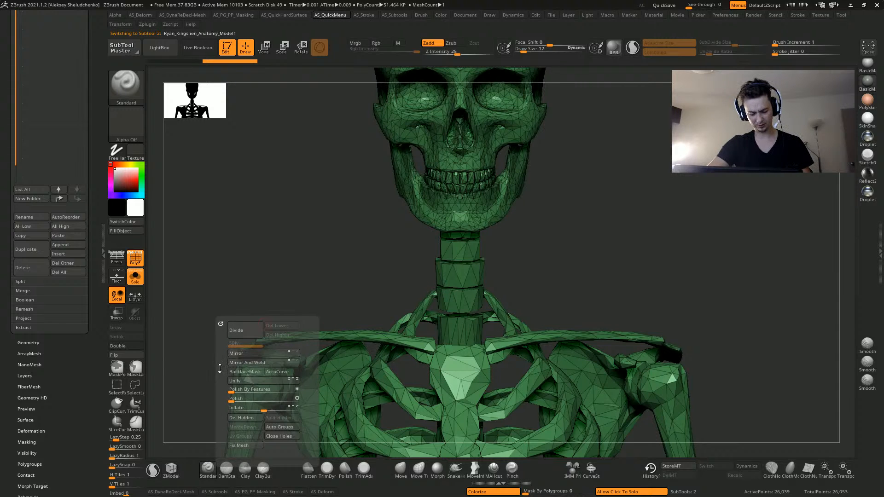
{"action": "left_click", "coordinate": [281, 428]}
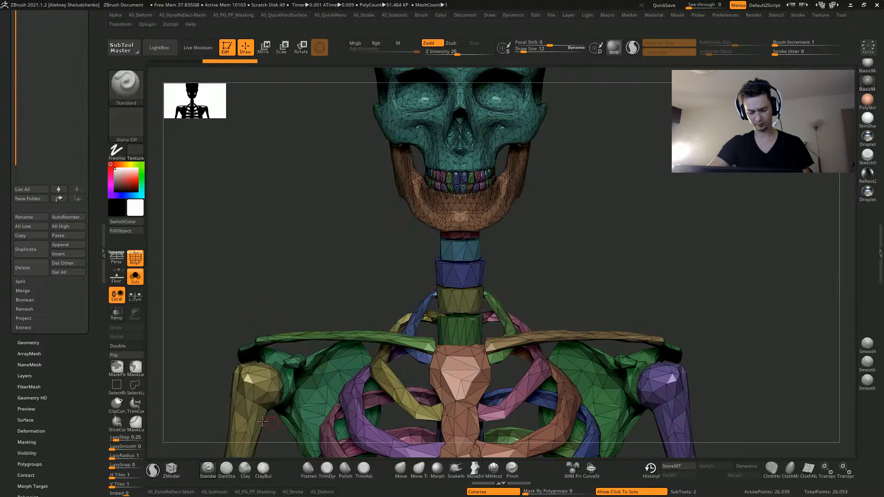
Apply Mirror And Weld to the skeleton to make it symmetrical
{"action": "left_click_drag", "start_coordinate": [312, 245], "coordinate": [310, 204], "text": "alt"}
{"action": "key", "text": "space"}
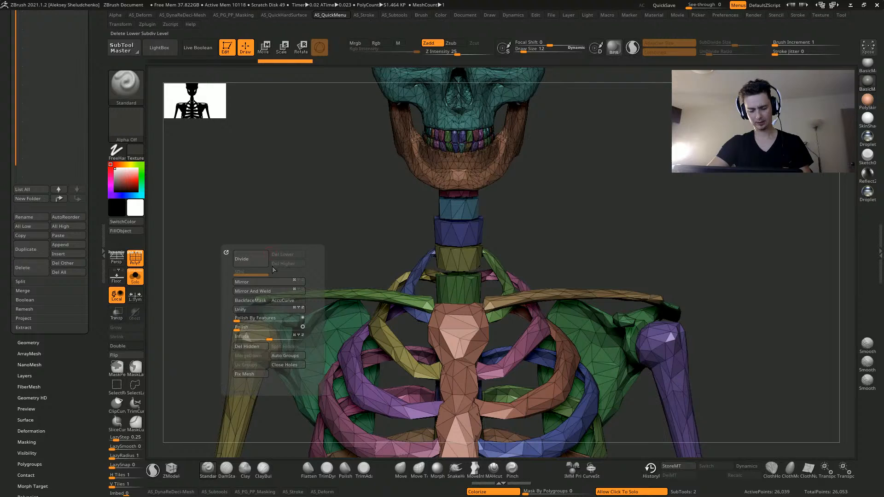
{"action": "left_click", "coordinate": [242, 290]}
{"action": "left_click_drag", "start_coordinate": [254, 204], "coordinate": [215, 290]}
{"action": "mouse_move", "coordinate": [280, 161]}
{"action": "left_mouse_down", "text": "alt"}
{"action": "mouse_move", "coordinate": [301, 313]}
{"action": "mouse_move", "coordinate": [315, 112]}
{"action": "left_mouse_up", "text": "alt"}
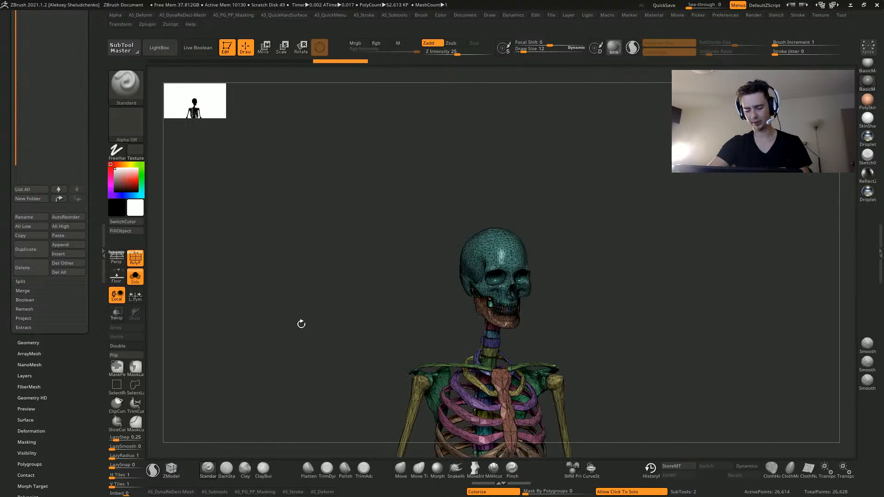
Try inflating the skeleton to thicken its bones, check it without the polyframe, and undo the inflation
{"action": "left_click_drag", "start_coordinate": [300, 321], "coordinate": [300, 164], "text": "alt"}
{"action": "mouse_move", "coordinate": [269, 270]}
{"action": "left_mouse_down"}
{"action": "mouse_move", "coordinate": [271, 281]}
{"action": "mouse_move", "coordinate": [372, 334]}
{"action": "mouse_move", "coordinate": [276, 325]}
{"action": "mouse_move", "coordinate": [229, 263]}
{"action": "mouse_move", "coordinate": [240, 270]}
{"action": "mouse_move", "coordinate": [221, 189]}
{"action": "mouse_move", "coordinate": [263, 237]}
{"action": "mouse_move", "coordinate": [251, 343]}
{"action": "left_mouse_up"}
{"action": "left_click_drag", "start_coordinate": [202, 258], "coordinate": [245, 252]}
{"action": "key", "text": "space"}
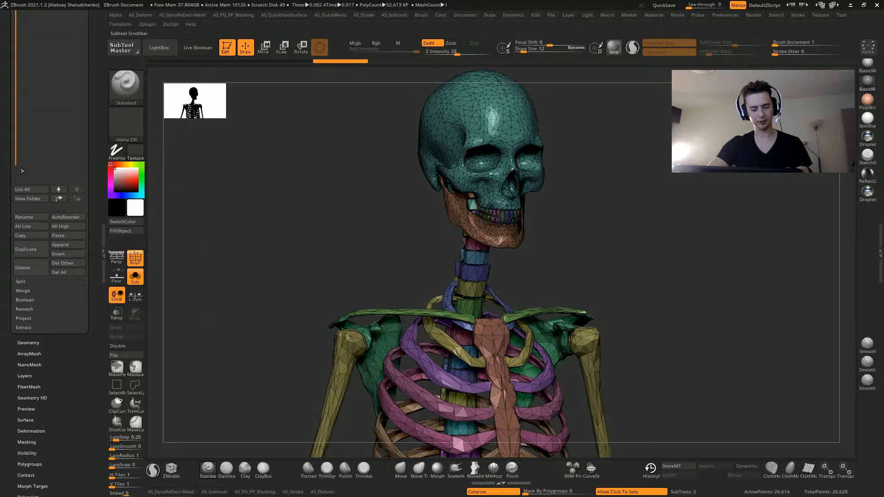
{"action": "key", "text": "space"}
{"action": "left_click_drag", "start_coordinate": [322, 341], "coordinate": [345, 341]}
{"action": "left_click_drag", "start_coordinate": [223, 312], "coordinate": [170, 241], "text": "alt"}
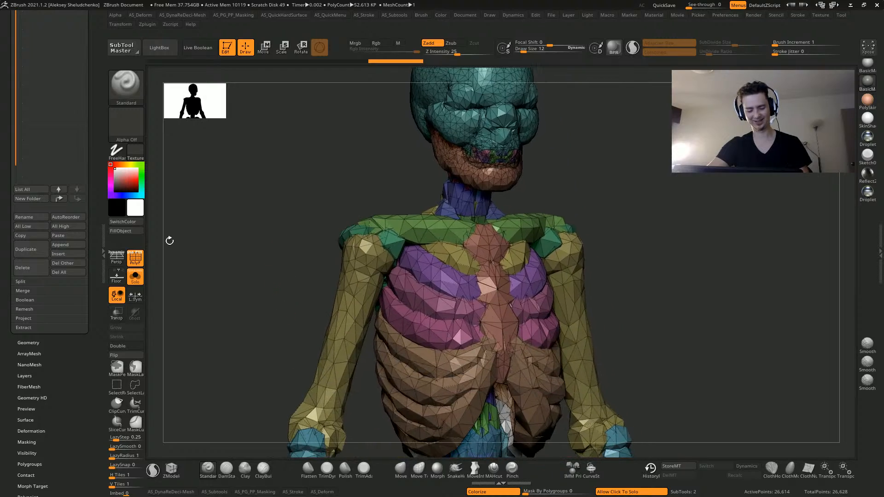
{"action": "left_click", "coordinate": [137, 261]}
{"action": "mouse_move", "coordinate": [254, 302]}
{"action": "left_mouse_down"}
{"action": "mouse_move", "coordinate": [213, 304]}
{"action": "mouse_move", "coordinate": [263, 312]}
{"action": "mouse_move", "coordinate": [279, 225]}
{"action": "mouse_move", "coordinate": [183, 348]}
{"action": "mouse_move", "coordinate": [215, 174]}
{"action": "mouse_move", "coordinate": [207, 223]}
{"action": "mouse_move", "coordinate": [269, 257]}
{"action": "mouse_move", "coordinate": [221, 262]}
{"action": "mouse_move", "coordinate": [247, 246]}
{"action": "mouse_move", "coordinate": [272, 270]}
{"action": "mouse_move", "coordinate": [243, 278]}
{"action": "mouse_move", "coordinate": [230, 233]}
{"action": "mouse_move", "coordinate": [264, 306]}
{"action": "left_mouse_up"}
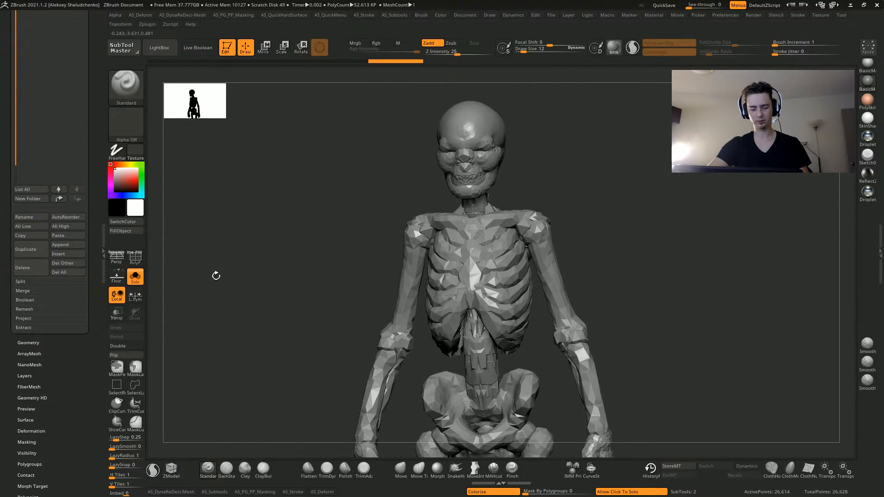
{"action": "scroll", "coordinate": [2, 230], "scroll_direction": "up", "scroll_amount": 5}
{"action": "key", "text": "ctrl+z"}
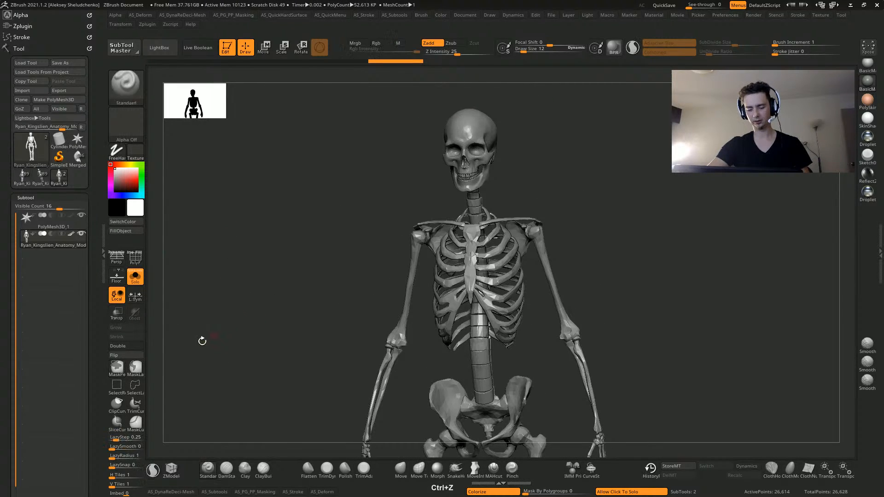
Duplicate the skeleton subtool and hide the original copy
{"action": "left_click_drag", "start_coordinate": [18, 366], "coordinate": [18, 167]}
{"action": "left_click", "coordinate": [26, 372]}
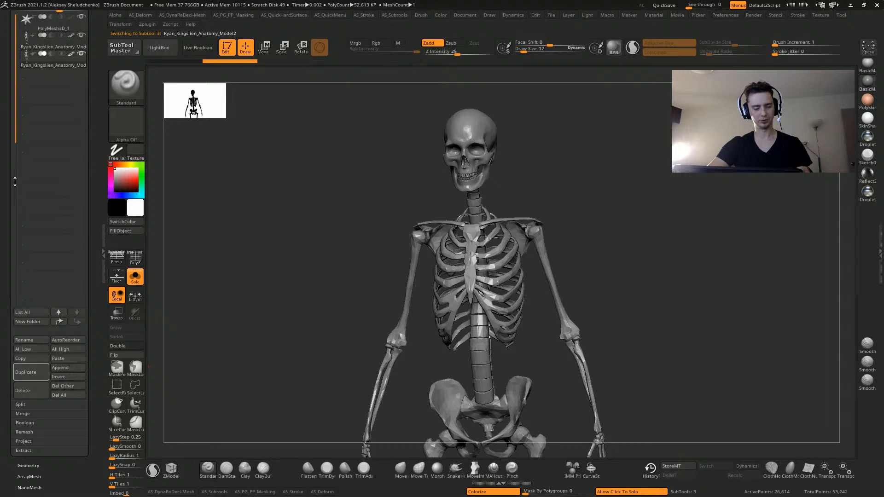
{"action": "left_click", "coordinate": [82, 38]}
Inflate the duplicated skeleton so its bones become thicker
{"action": "left_click_drag", "start_coordinate": [285, 314], "coordinate": [267, 281]}
{"action": "key", "text": "space"}
{"action": "left_click_drag", "start_coordinate": [312, 344], "coordinate": [336, 345]}
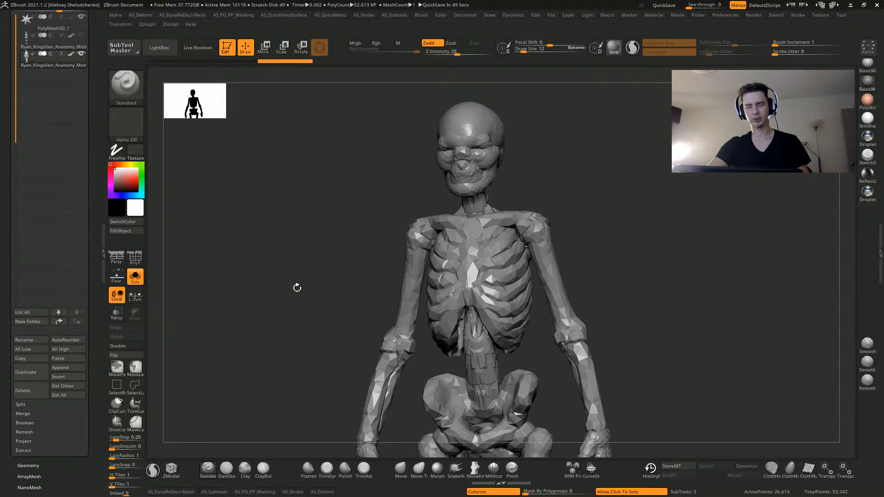
Display the polyframe to check the inflated skeleton's polygroups from several angles, and hide it again
{"action": "left_click_drag", "start_coordinate": [296, 287], "coordinate": [285, 316]}
{"action": "key", "text": "f"}
{"action": "left_click", "coordinate": [134, 258]}
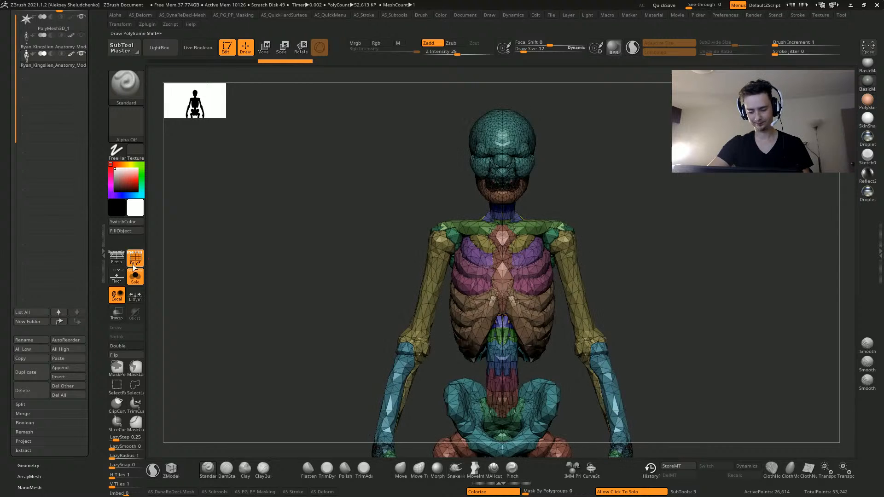
{"action": "left_click_drag", "start_coordinate": [292, 250], "coordinate": [188, 293]}
{"action": "key", "text": "shift+f"}
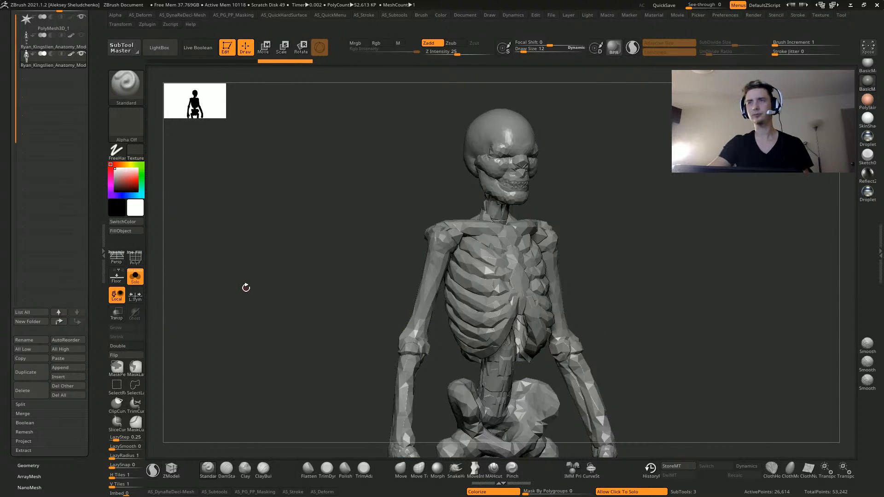
{"action": "left_click_drag", "start_coordinate": [279, 299], "coordinate": [292, 303]}
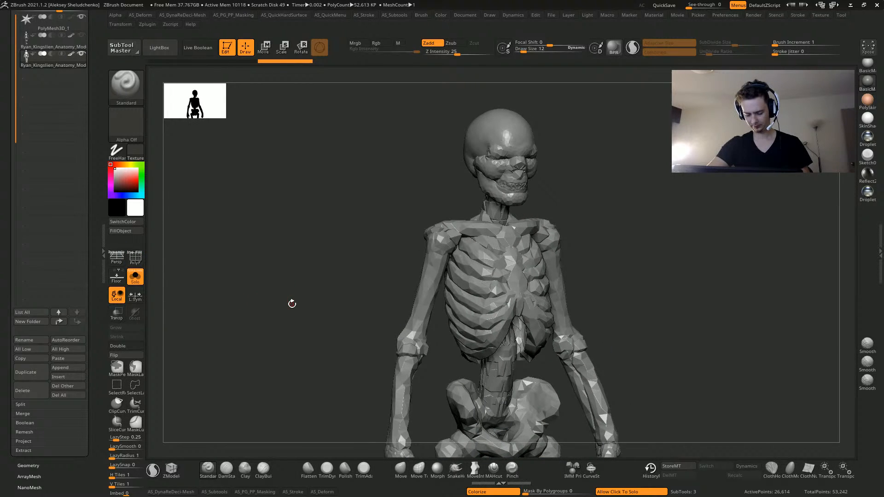
Select the Move brush and resize the inflated skeleton to standard scale with Unify
{"action": "left_click", "coordinate": [400, 468]}
{"action": "key", "text": "]"}
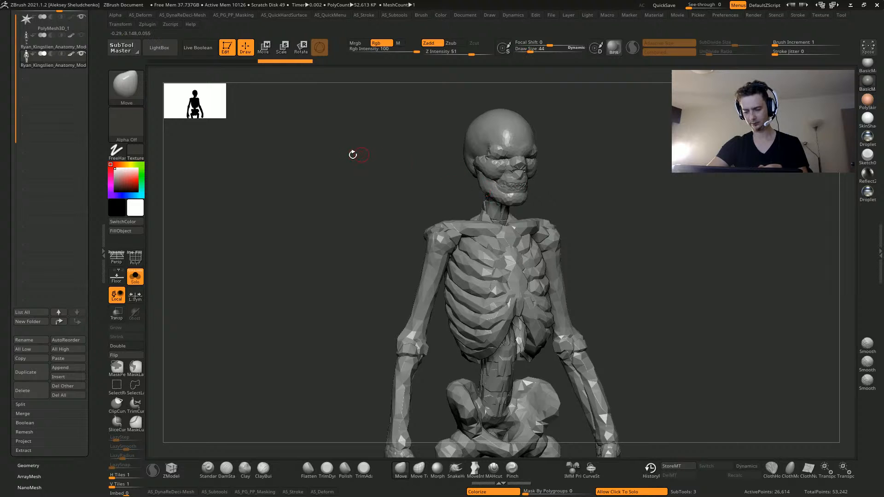
{"action": "left_click_drag", "start_coordinate": [353, 155], "coordinate": [330, 154], "text": "alt"}
{"action": "key", "text": "space"}
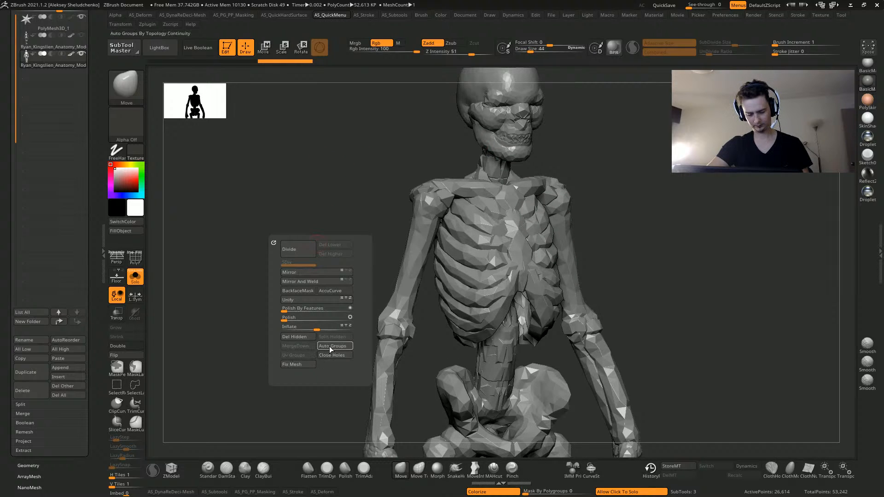
{"action": "left_click", "coordinate": [300, 298]}
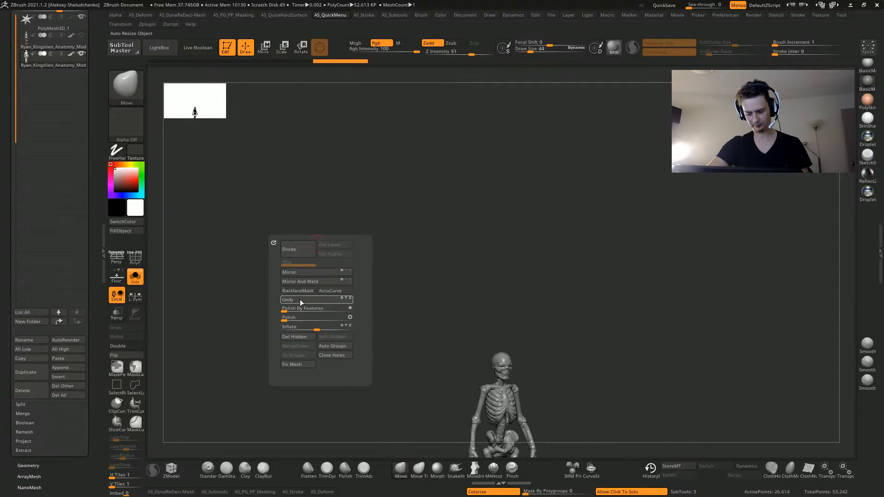
{"action": "key", "text": "f"}
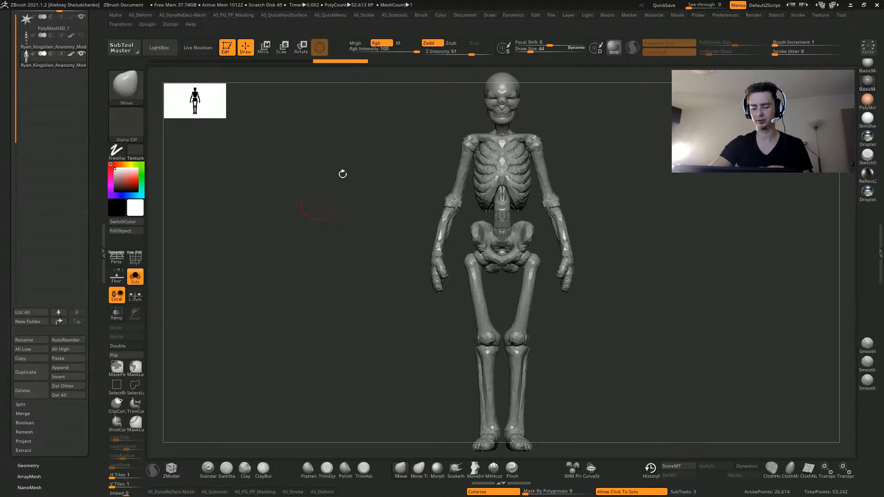
{"action": "left_click_drag", "start_coordinate": [342, 174], "coordinate": [295, 343], "text": "alt"}
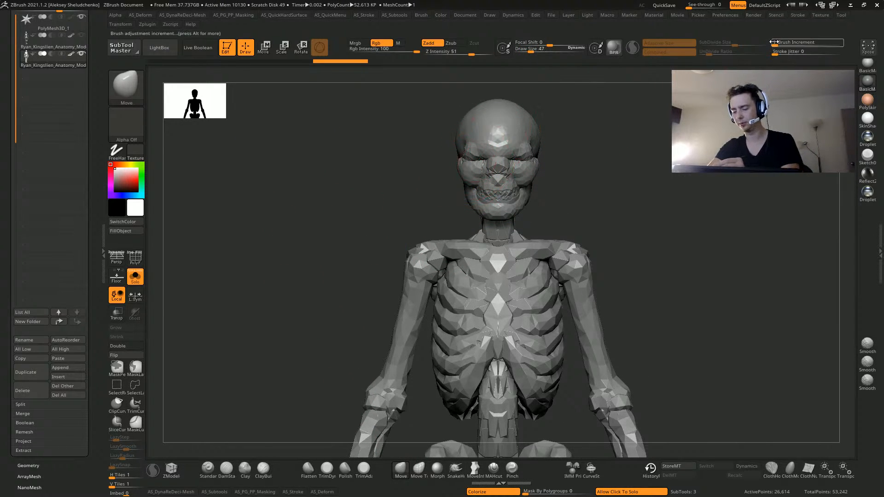
Set the Brush Increment to 6 and reshape the skull's brow and cheek area with the Move brush
{"action": "left_click_drag", "start_coordinate": [775, 45], "coordinate": [792, 45]}
{"action": "key", "text": "bracketright"}
{"action": "mouse_move", "coordinate": [439, 182]}
{"action": "left_mouse_down"}
{"action": "mouse_move", "coordinate": [480, 168]}
{"action": "mouse_move", "coordinate": [479, 183]}
{"action": "left_mouse_up"}
{"action": "key", "text": "bracketright"}
{"action": "left_click_drag", "start_coordinate": [465, 154], "coordinate": [468, 150]}
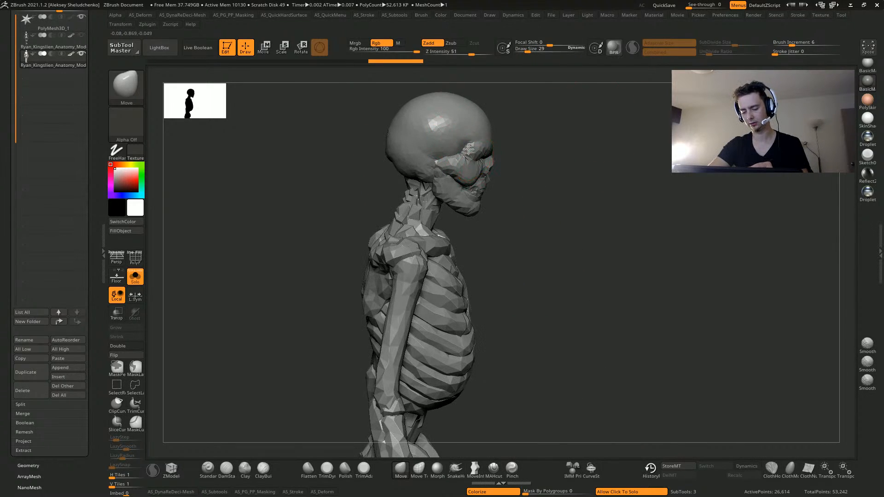
{"action": "left_click_drag", "start_coordinate": [531, 199], "coordinate": [500, 203]}
{"action": "left_click_drag", "start_coordinate": [502, 167], "coordinate": [499, 203]}
Adjust the shape of the lower face and jaw with the Move brush
{"action": "left_click_drag", "start_coordinate": [397, 169], "coordinate": [437, 172]}
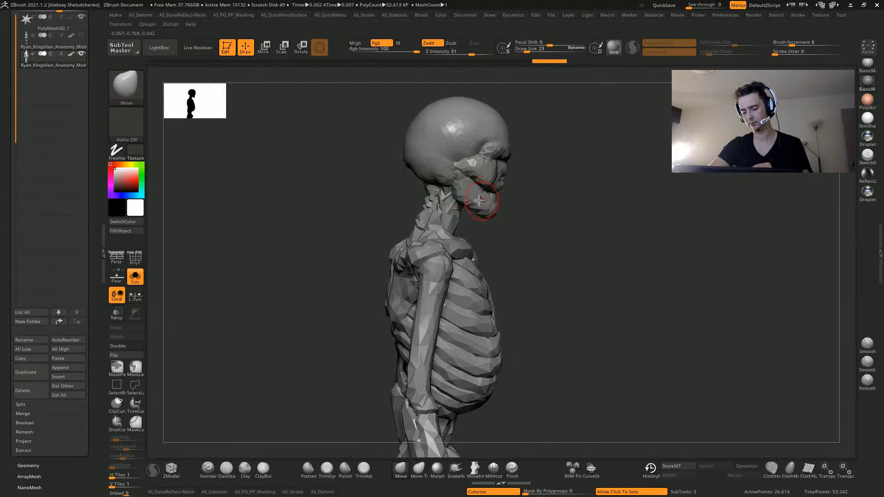
{"action": "left_click_drag", "start_coordinate": [484, 203], "coordinate": [478, 198]}
{"action": "mouse_move", "coordinate": [527, 220]}
{"action": "left_mouse_down"}
{"action": "mouse_move", "coordinate": [462, 220]}
{"action": "mouse_move", "coordinate": [507, 194]}
{"action": "left_mouse_up"}
{"action": "left_click_drag", "start_coordinate": [397, 175], "coordinate": [340, 180]}
{"action": "mouse_move", "coordinate": [402, 174]}
{"action": "left_mouse_down", "text": "alt"}
{"action": "mouse_move", "coordinate": [399, 194]}
{"action": "mouse_move", "coordinate": [430, 202]}
{"action": "mouse_move", "coordinate": [426, 223]}
{"action": "left_mouse_up", "text": "alt"}
{"action": "left_click_drag", "start_coordinate": [331, 225], "coordinate": [146, 214]}
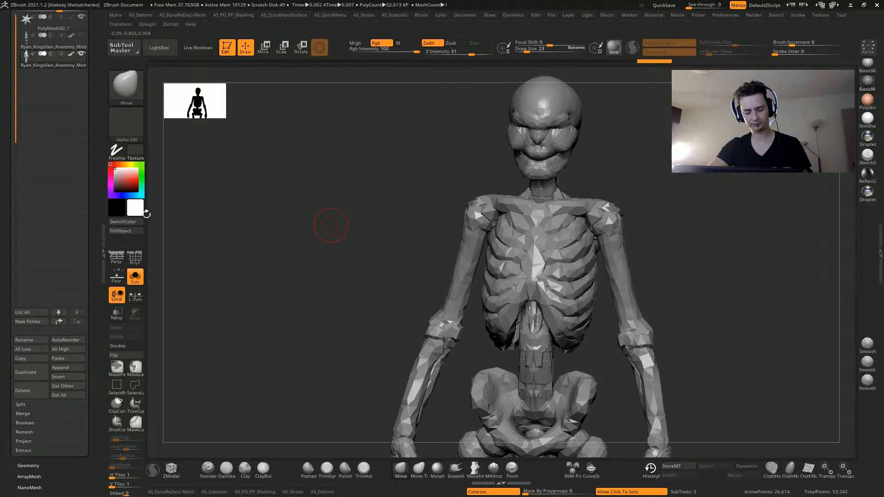
Check the skeleton's polygroups in polyframe and set Mask By Polygroups to 100
{"action": "left_click", "coordinate": [132, 258]}
{"action": "left_click", "coordinate": [132, 259]}
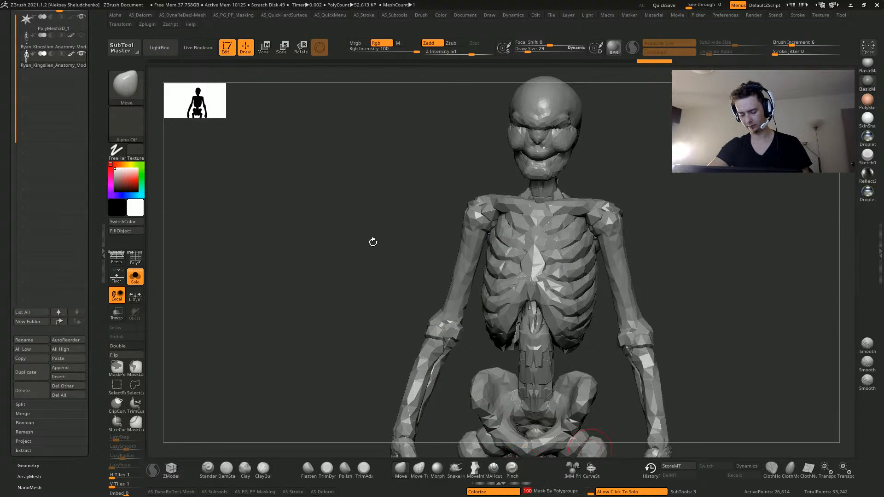
{"action": "mouse_move", "coordinate": [369, 201]}
{"action": "left_mouse_down"}
{"action": "mouse_move", "coordinate": [380, 201]}
{"action": "mouse_move", "coordinate": [357, 207]}
{"action": "mouse_move", "coordinate": [396, 206]}
{"action": "left_mouse_up"}
{"action": "left_click", "coordinate": [490, 491]}
{"action": "left_click_drag", "start_coordinate": [366, 237], "coordinate": [395, 256]}
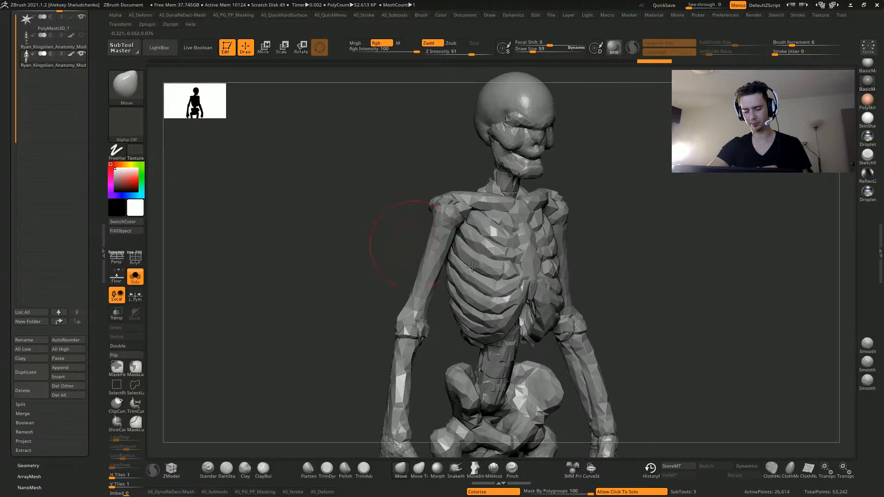
{"action": "left_click_drag", "start_coordinate": [433, 191], "coordinate": [384, 221]}
Pull two of the neck vertebrae backwards into long spikes with the SnakeHook brush
{"action": "left_click", "coordinate": [455, 469]}
{"action": "left_click_drag", "start_coordinate": [390, 355], "coordinate": [412, 269]}
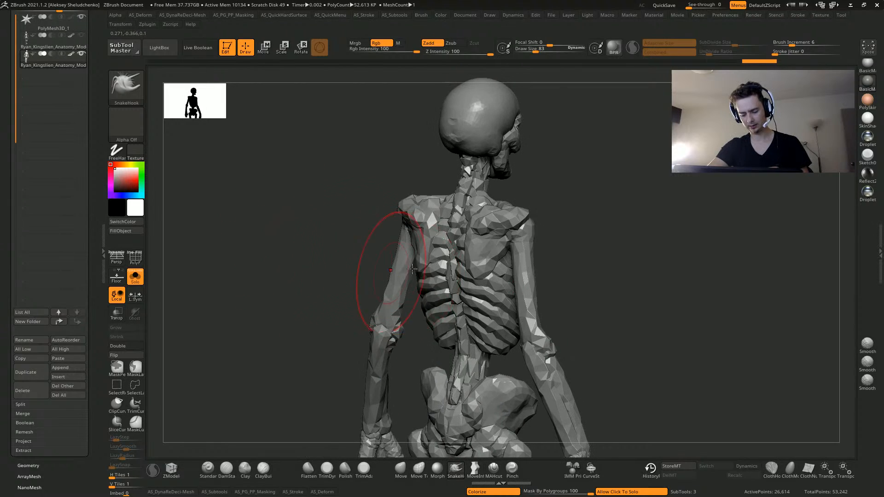
{"action": "left_click_drag", "start_coordinate": [402, 232], "coordinate": [429, 184]}
{"action": "key", "text": "bracketright"}
{"action": "key", "text": "bracketright"}
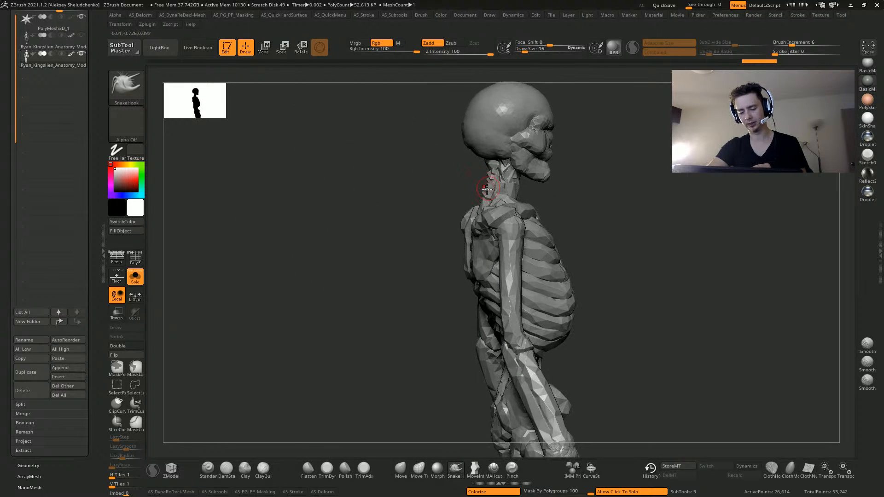
{"action": "mouse_move", "coordinate": [489, 187]}
{"action": "left_mouse_down"}
{"action": "mouse_move", "coordinate": [457, 171]}
{"action": "mouse_move", "coordinate": [454, 182]}
{"action": "left_mouse_up"}
{"action": "left_click_drag", "start_coordinate": [466, 215], "coordinate": [402, 207]}
{"action": "key", "text": "ctrl+z"}
{"action": "left_click_drag", "start_coordinate": [394, 175], "coordinate": [438, 182]}
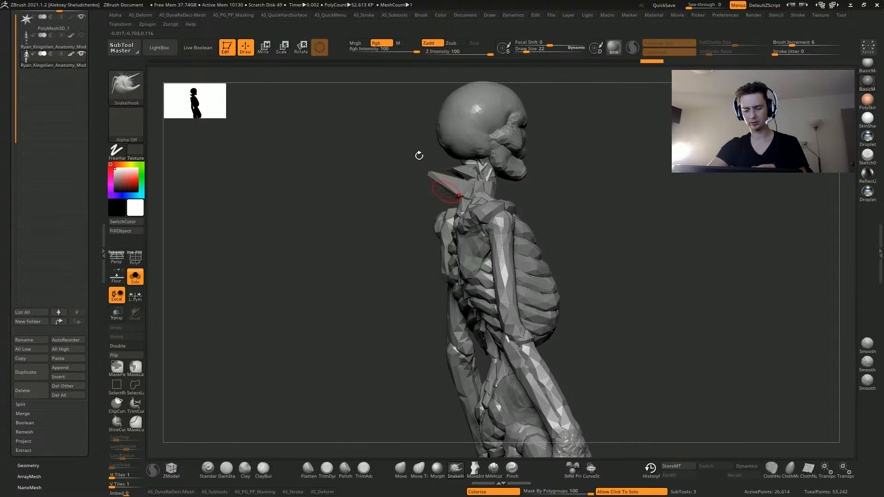
Pull the nose and eye area of the skull downwards with SnakeHook and smooth the brow
{"action": "left_click_drag", "start_coordinate": [368, 148], "coordinate": [483, 117]}
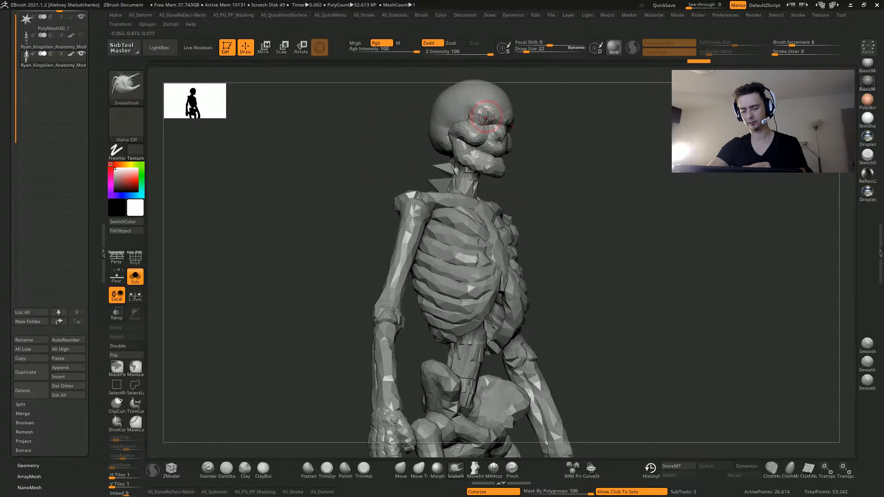
{"action": "left_click_drag", "start_coordinate": [385, 116], "coordinate": [415, 107]}
{"action": "left_click_drag", "start_coordinate": [485, 131], "coordinate": [498, 148]}
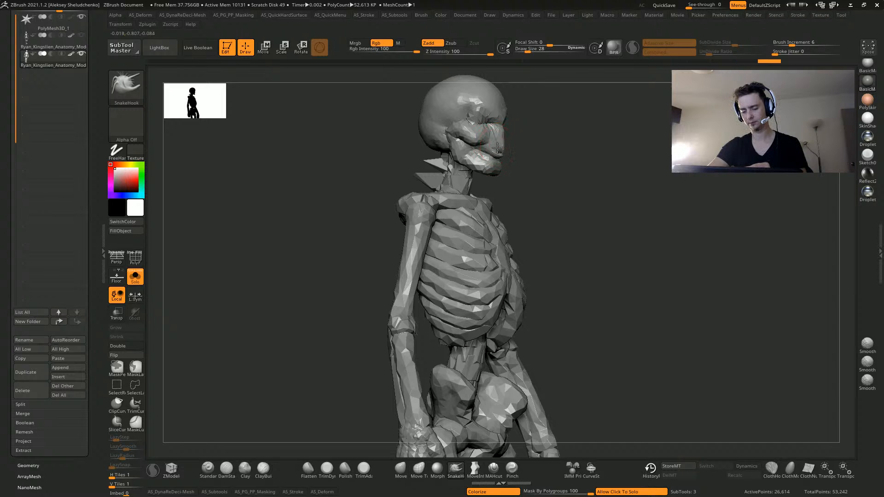
{"action": "left_click_drag", "start_coordinate": [365, 150], "coordinate": [491, 160]}
{"action": "left_click_drag", "start_coordinate": [395, 128], "coordinate": [494, 145]}
{"action": "left_click_drag", "start_coordinate": [328, 161], "coordinate": [304, 160], "text": "shift"}
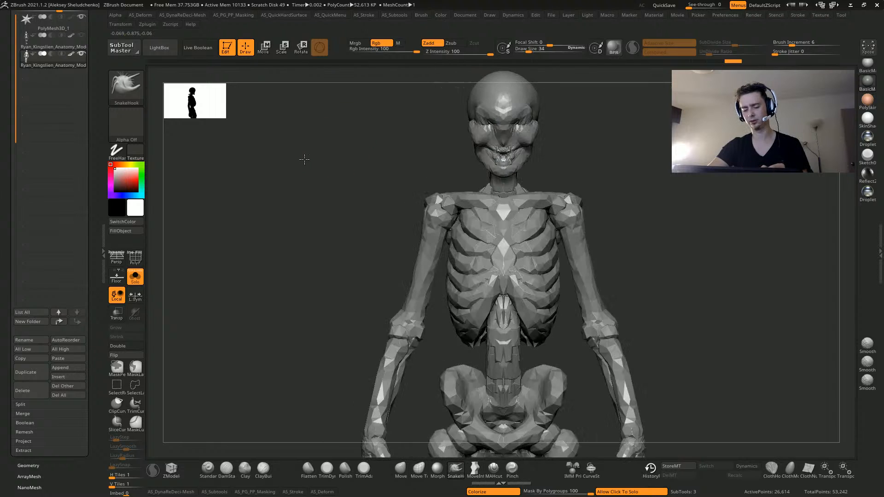
{"action": "mouse_move", "coordinate": [468, 134]}
{"action": "left_mouse_down", "text": "shift"}
{"action": "mouse_move", "coordinate": [487, 138]}
{"action": "mouse_move", "coordinate": [466, 109]}
{"action": "mouse_move", "coordinate": [484, 120]}
{"action": "left_mouse_up", "text": "shift"}
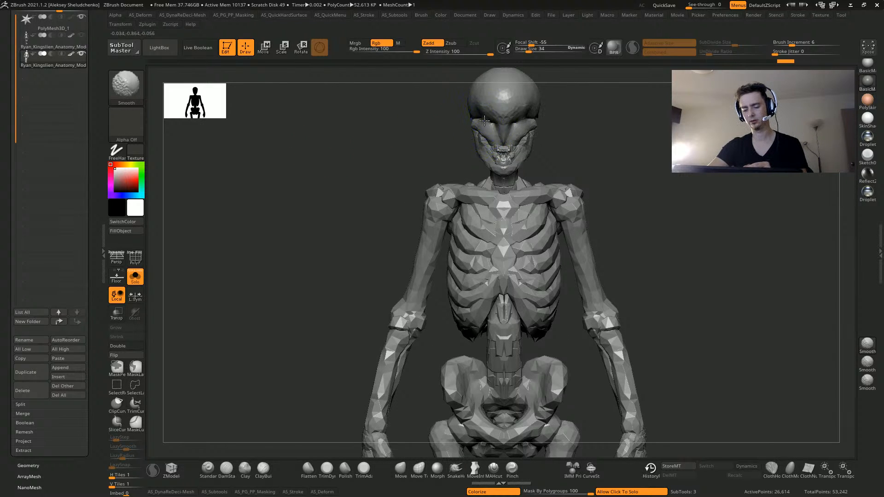
Try to remesh the inflated skeleton with DynaMesh at resolution 456
{"action": "mouse_move", "coordinate": [367, 166]}
{"action": "left_mouse_down"}
{"action": "mouse_move", "coordinate": [274, 237]}
{"action": "mouse_move", "coordinate": [288, 264]}
{"action": "mouse_move", "coordinate": [282, 288]}
{"action": "left_mouse_up"}
{"action": "left_click_drag", "start_coordinate": [253, 244], "coordinate": [290, 167]}
{"action": "mouse_move", "coordinate": [156, 492]}
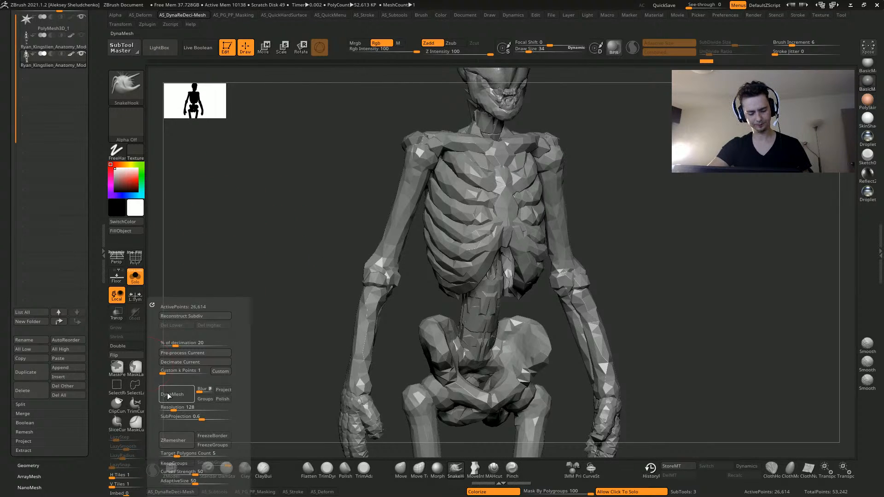
{"action": "type", "text": "456"}
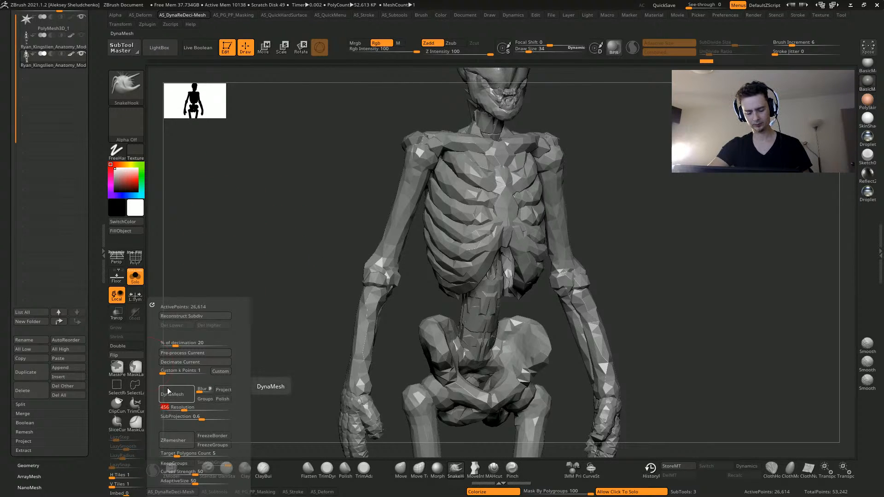
{"action": "left_click", "coordinate": [168, 391]}
Display the skeleton in polyframe with Colorize off and undo the DynaMesh
{"action": "left_click", "coordinate": [142, 263]}
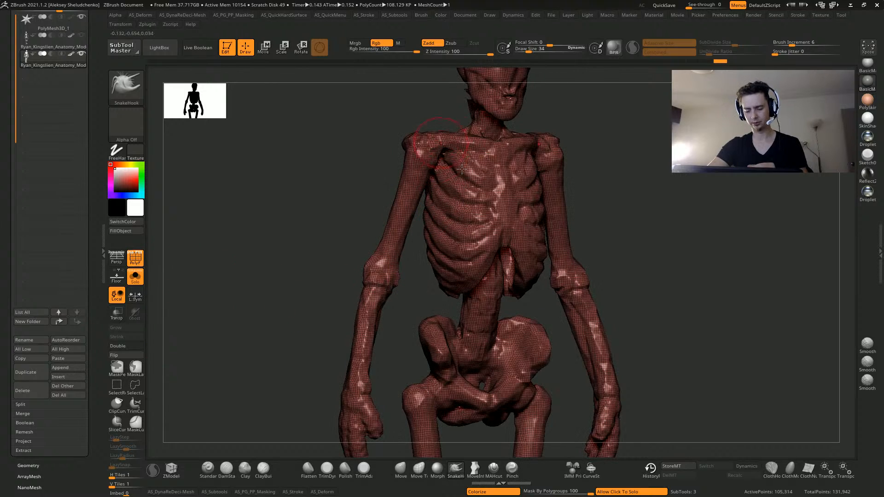
{"action": "left_click_drag", "start_coordinate": [312, 142], "coordinate": [298, 302], "text": "alt"}
{"action": "left_click_drag", "start_coordinate": [347, 207], "coordinate": [357, 251], "text": "alt"}
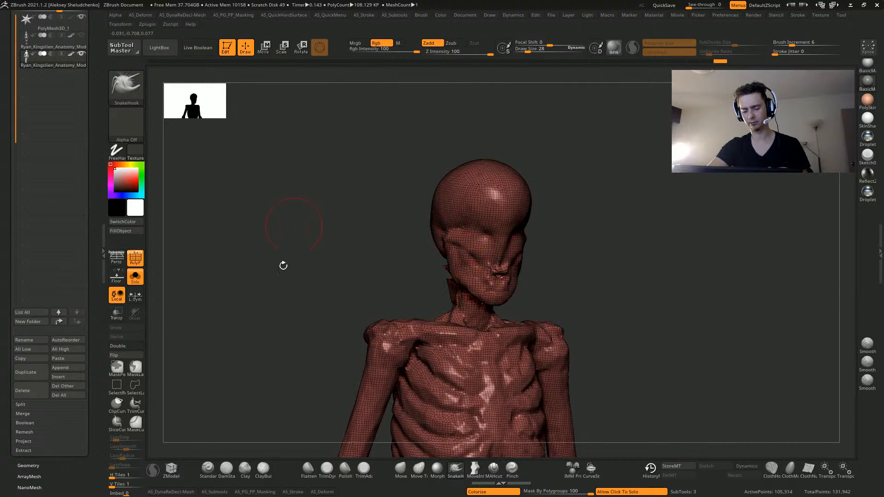
{"action": "left_click_drag", "start_coordinate": [283, 265], "coordinate": [280, 192], "text": "alt"}
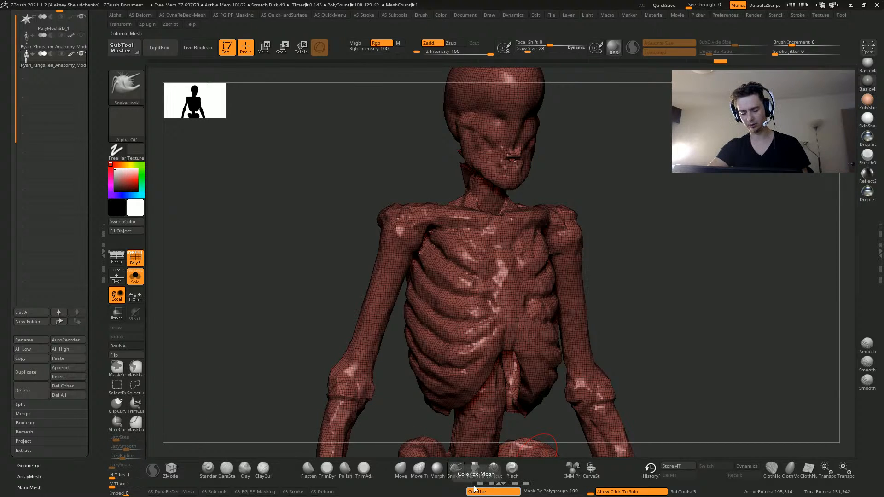
{"action": "key", "text": "ctrl+z"}
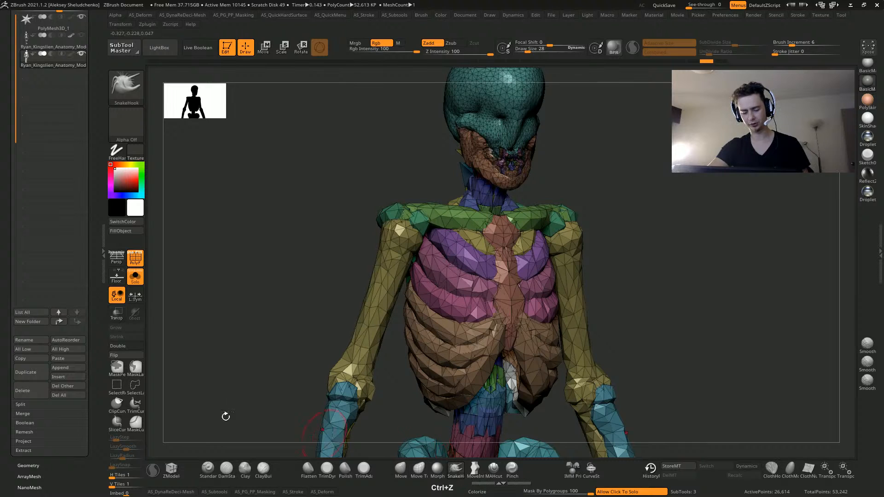
{"action": "left_click_drag", "start_coordinate": [254, 319], "coordinate": [433, 257]}
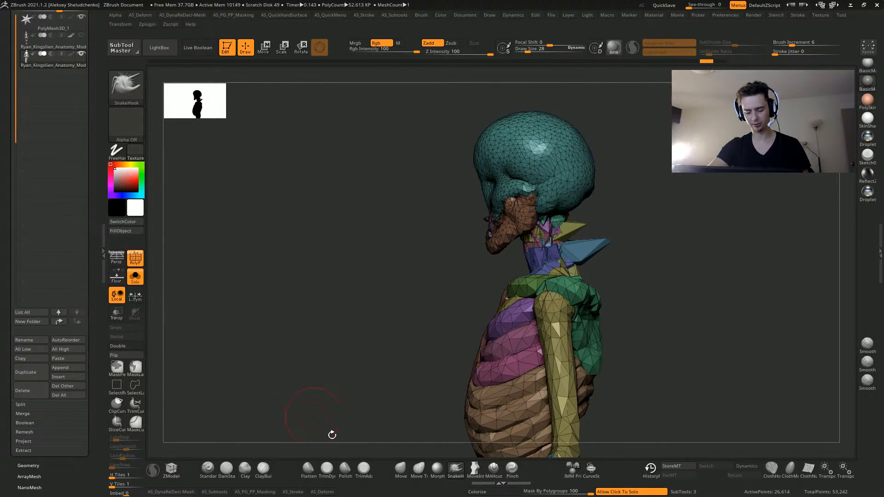
Remesh the inflated skeleton with DynaMesh again at a higher resolution and frame the head
{"action": "left_click", "coordinate": [158, 492]}
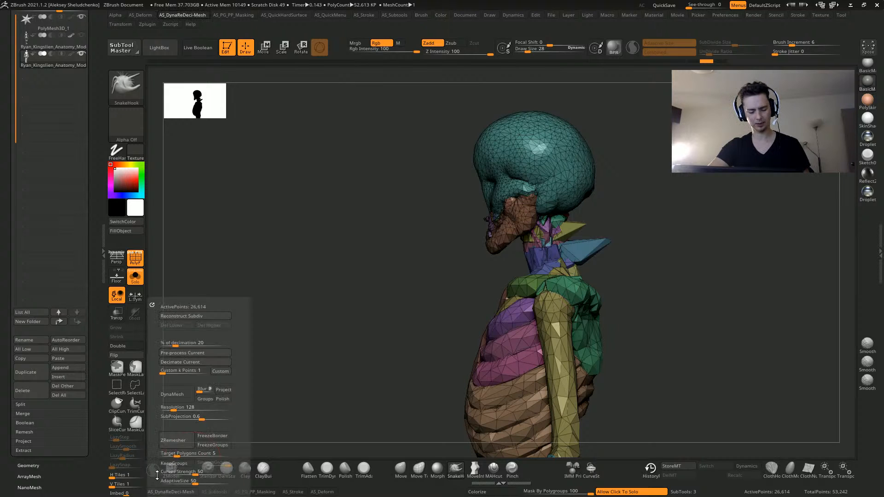
{"action": "left_click", "coordinate": [164, 393]}
{"action": "left_click_drag", "start_coordinate": [385, 349], "coordinate": [187, 262]}
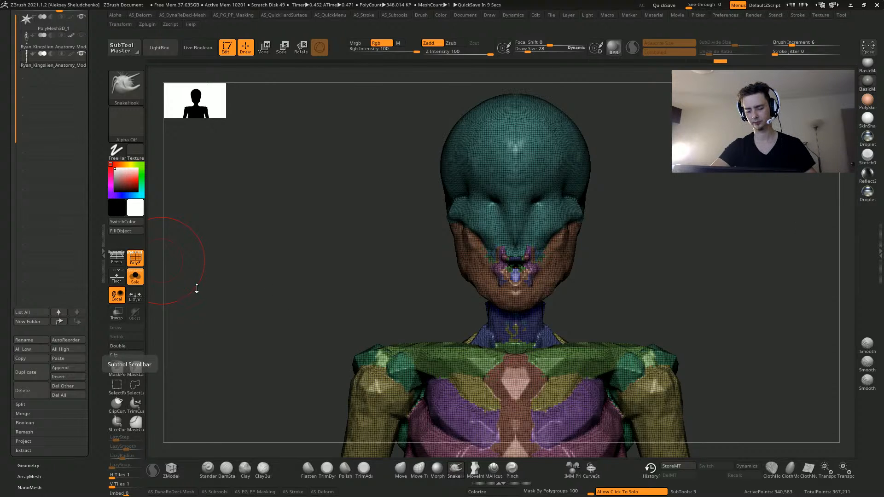
{"action": "mouse_move", "coordinate": [272, 245]}
{"action": "left_mouse_down"}
{"action": "mouse_move", "coordinate": [361, 246]}
{"action": "mouse_move", "coordinate": [371, 223]}
{"action": "mouse_move", "coordinate": [357, 210]}
{"action": "mouse_move", "coordinate": [384, 204]}
{"action": "mouse_move", "coordinate": [345, 203]}
{"action": "left_mouse_up"}
{"action": "mouse_move", "coordinate": [480, 199]}
{"action": "left_mouse_down"}
{"action": "mouse_move", "coordinate": [481, 211]}
{"action": "mouse_move", "coordinate": [463, 184]}
{"action": "left_mouse_up"}
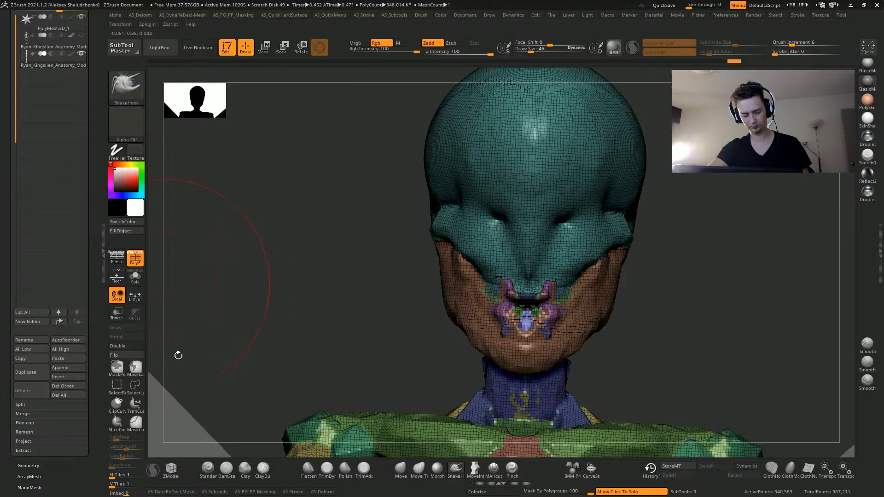
Carve the inner eye-socket area of the skull with the DamStandard brush, undoing the faulty first strokes
{"action": "left_click", "coordinate": [225, 469]}
{"action": "left_click_drag", "start_coordinate": [213, 361], "coordinate": [260, 349]}
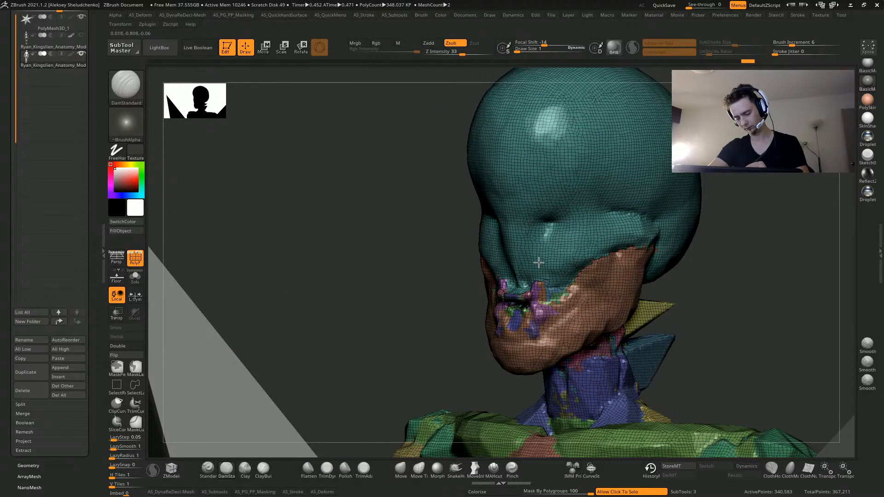
{"action": "left_click_drag", "start_coordinate": [484, 219], "coordinate": [373, 234]}
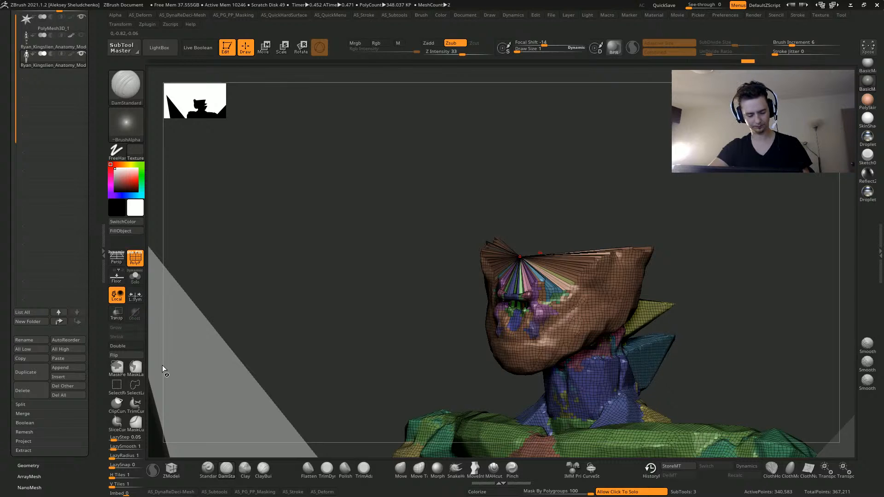
{"action": "left_click_drag", "start_coordinate": [540, 253], "coordinate": [417, 222]}
{"action": "left_click_drag", "start_coordinate": [324, 258], "coordinate": [361, 249]}
{"action": "key", "text": "ctrl+z"}
{"action": "key", "text": "ctrl+z"}
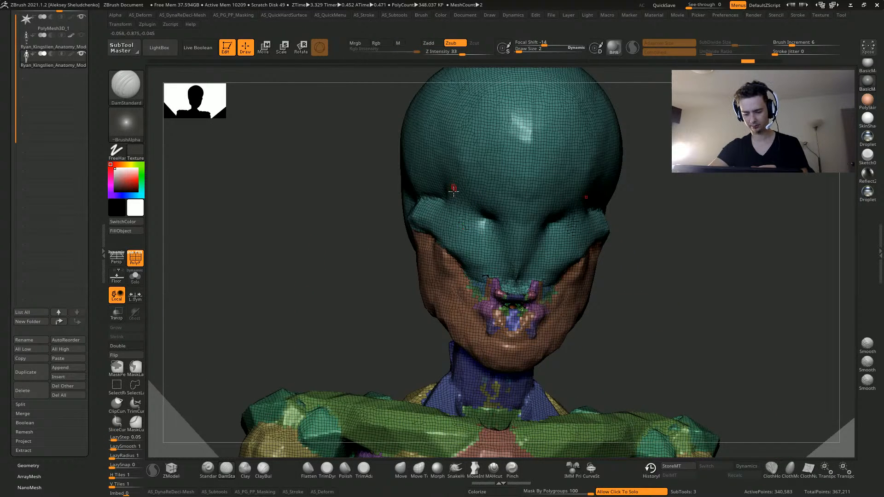
{"action": "left_click_drag", "start_coordinate": [518, 227], "coordinate": [481, 226]}
{"action": "mouse_move", "coordinate": [284, 175]}
{"action": "left_mouse_down"}
{"action": "mouse_move", "coordinate": [316, 265]}
{"action": "mouse_move", "coordinate": [293, 241]}
{"action": "left_mouse_up"}
Delete the PolyMesh3D_1 star subtool and reselect the inflated skeleton, isolated in Solo mode
{"action": "left_click", "coordinate": [28, 23]}
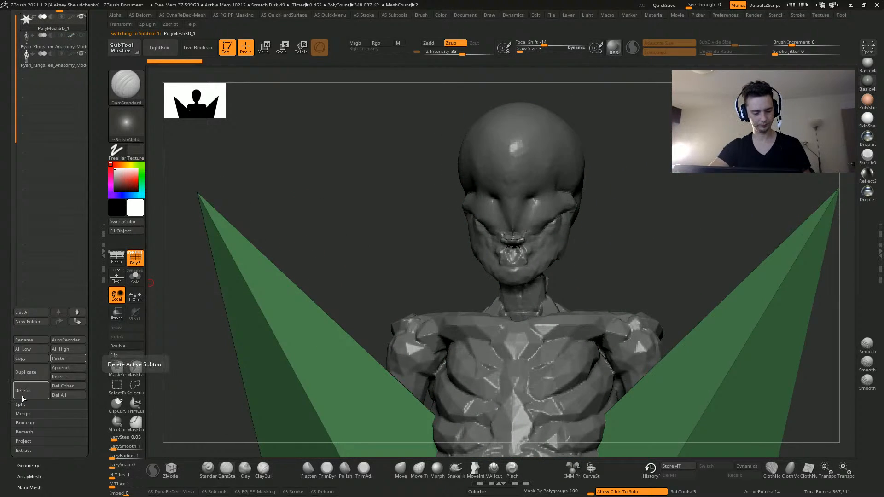
{"action": "left_click", "coordinate": [67, 358]}
{"action": "left_click", "coordinate": [111, 416]}
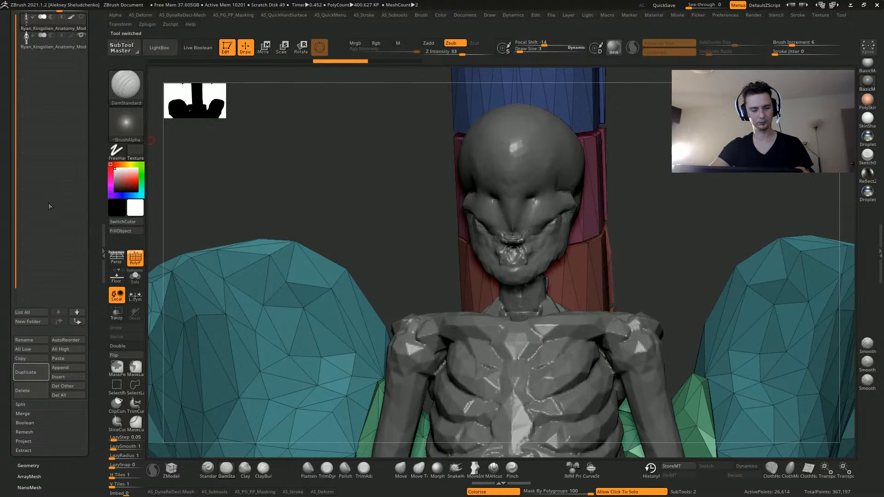
{"action": "key", "text": "Down"}
{"action": "key", "text": "Up"}
{"action": "key", "text": "Down"}
Carve symmetrical DamStandard grooves from the eye sockets up the forehead and down beside the nose
{"action": "mouse_move", "coordinate": [314, 223]}
{"action": "left_mouse_down"}
{"action": "mouse_move", "coordinate": [316, 207]}
{"action": "mouse_move", "coordinate": [360, 184]}
{"action": "mouse_move", "coordinate": [465, 218]}
{"action": "left_mouse_up"}
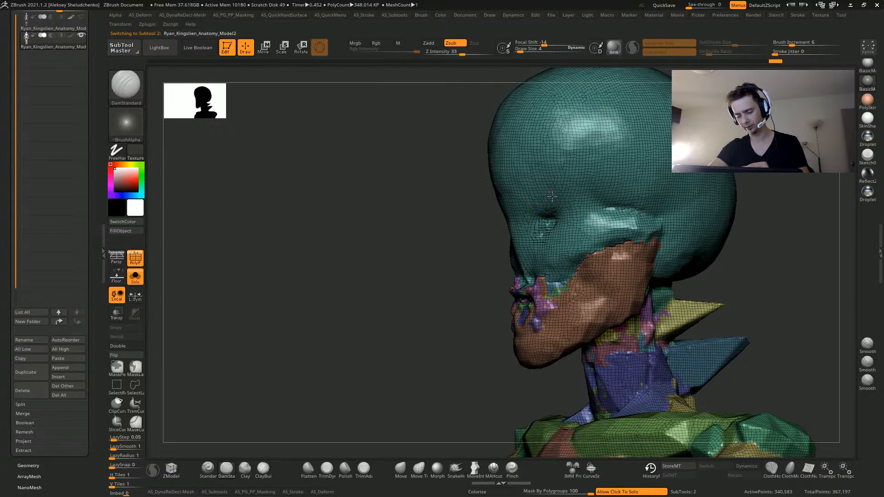
{"action": "left_click_drag", "start_coordinate": [399, 166], "coordinate": [442, 159]}
{"action": "left_click_drag", "start_coordinate": [517, 212], "coordinate": [534, 135]}
{"action": "left_click_drag", "start_coordinate": [385, 257], "coordinate": [341, 258]}
{"action": "left_click_drag", "start_coordinate": [538, 231], "coordinate": [520, 276]}
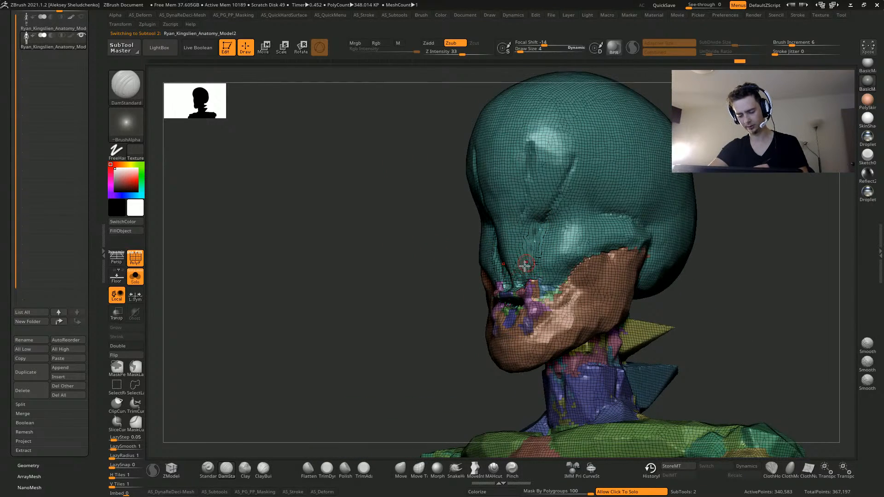
{"action": "key", "text": "bracketleft"}
{"action": "left_click_drag", "start_coordinate": [361, 230], "coordinate": [411, 223]}
{"action": "left_click_drag", "start_coordinate": [364, 242], "coordinate": [422, 284]}
Undo the last DamStandard strokes around the nose and mouth
{"action": "key", "text": "ctrl+z"}
{"action": "key", "text": "ctrl+z"}
{"action": "key", "text": "ctrl+z"}
{"action": "key", "text": "ctrl+z"}
{"action": "key", "text": "bracketleft"}
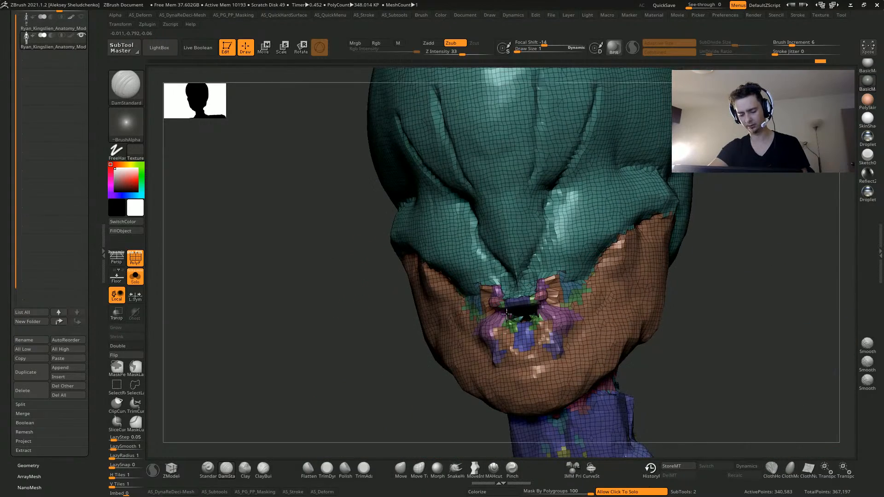
{"action": "key", "text": "ctrl+z"}
{"action": "key", "text": "ctrl+z"}
{"action": "key", "text": "ctrl+z"}
{"action": "key", "text": "bracketright"}
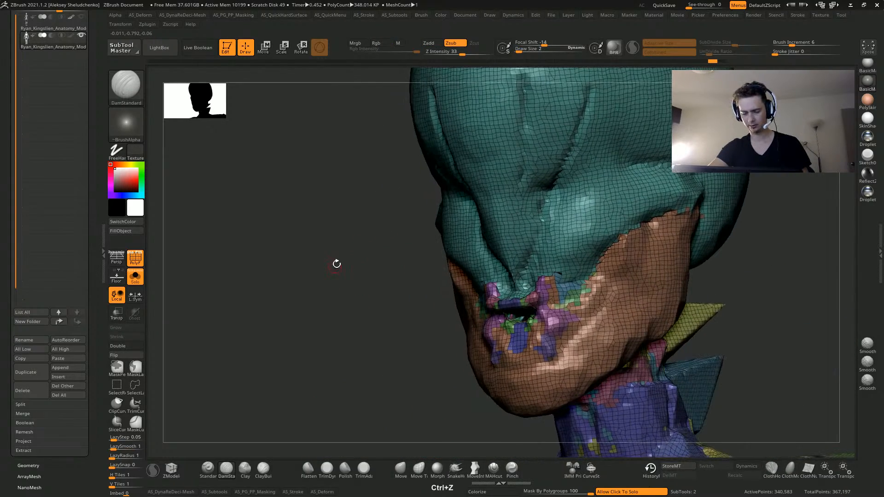
{"action": "left_click_drag", "start_coordinate": [324, 272], "coordinate": [294, 277], "text": "shift"}
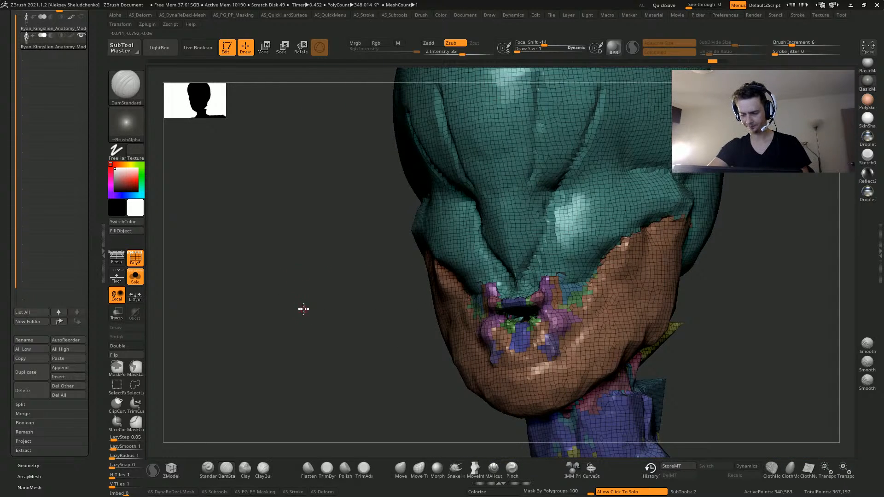
Carve further DamStandard grooves into the cheeks and along the cheekbones on both sides of the skull
{"action": "mouse_move", "coordinate": [303, 309]}
{"action": "left_mouse_down"}
{"action": "mouse_move", "coordinate": [304, 290]}
{"action": "mouse_move", "coordinate": [367, 303]}
{"action": "mouse_move", "coordinate": [327, 253]}
{"action": "mouse_move", "coordinate": [318, 313]}
{"action": "left_mouse_up"}
{"action": "mouse_move", "coordinate": [345, 262]}
{"action": "left_mouse_down"}
{"action": "mouse_move", "coordinate": [318, 275]}
{"action": "mouse_move", "coordinate": [476, 268]}
{"action": "left_mouse_up"}
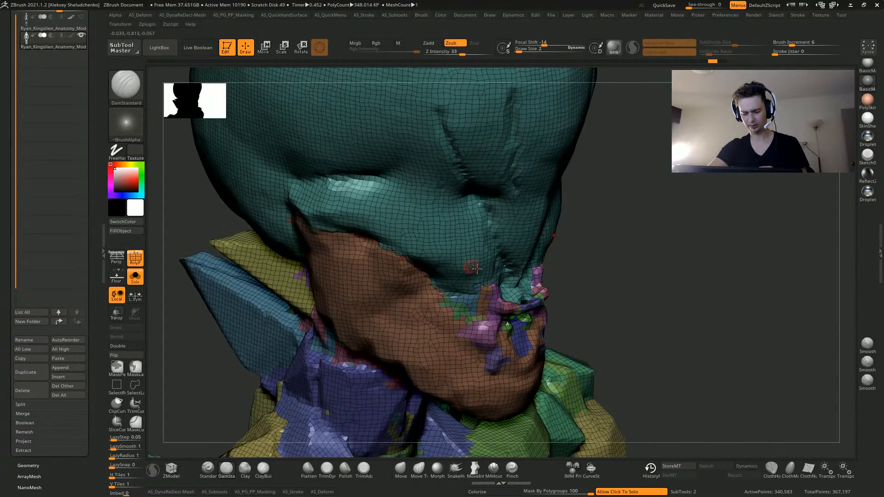
{"action": "left_click_drag", "start_coordinate": [646, 351], "coordinate": [515, 331]}
{"action": "left_click_drag", "start_coordinate": [446, 205], "coordinate": [491, 288]}
{"action": "left_click_drag", "start_coordinate": [249, 228], "coordinate": [276, 272]}
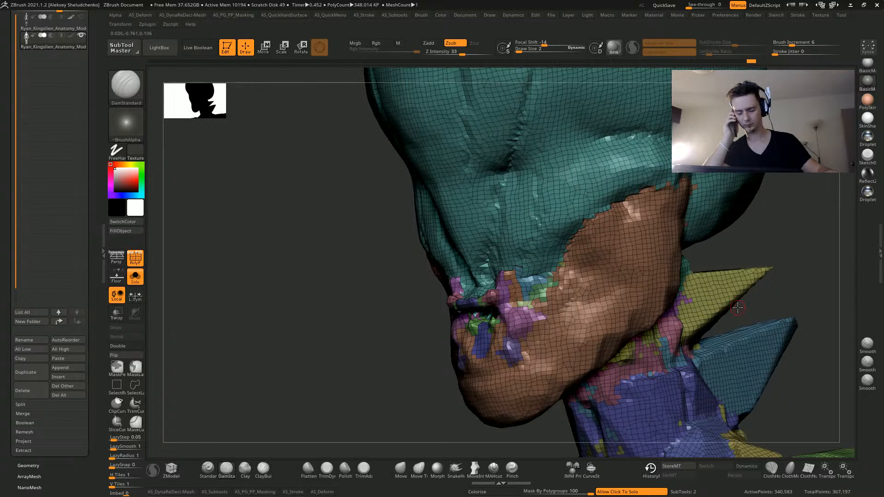
{"action": "left_click_drag", "start_coordinate": [327, 287], "coordinate": [310, 260]}
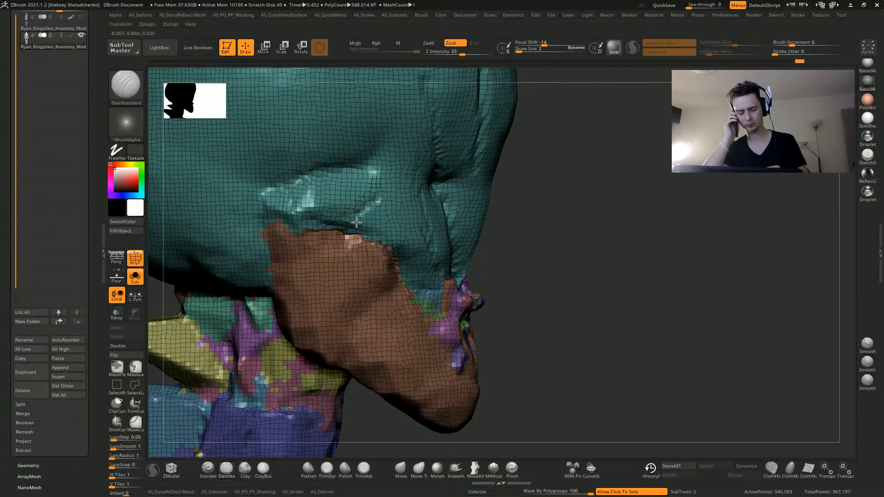
Build up the nose bridge and cheekbones of the skull with symmetrical ClayBuildup strokes
{"action": "left_click", "coordinate": [263, 469]}
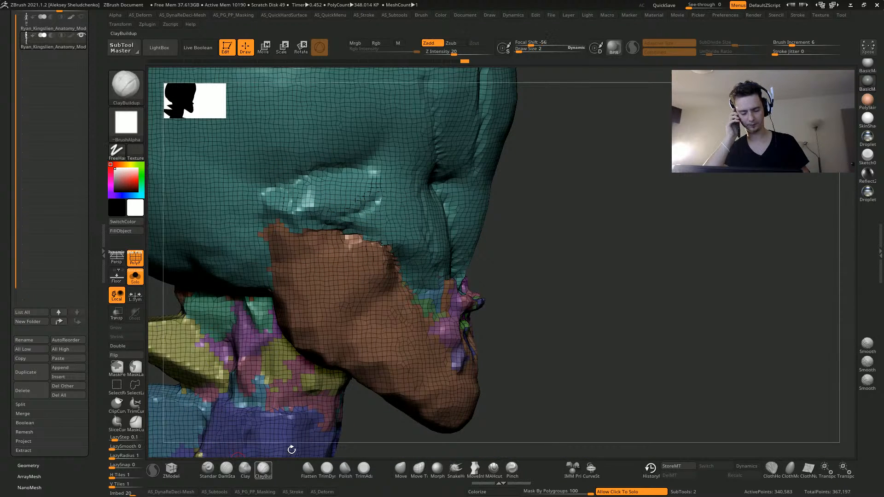
{"action": "left_click_drag", "start_coordinate": [291, 450], "coordinate": [258, 448]}
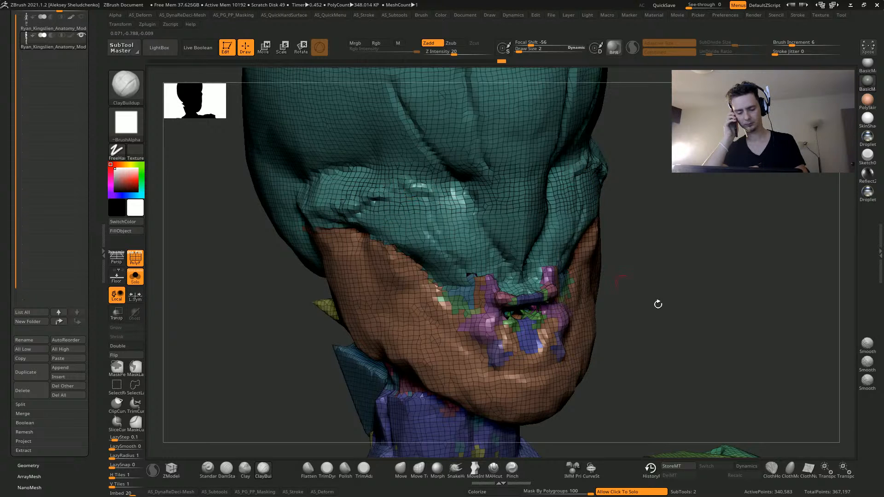
{"action": "left_click_drag", "start_coordinate": [658, 305], "coordinate": [569, 250]}
{"action": "left_click_drag", "start_coordinate": [462, 165], "coordinate": [493, 247]}
{"action": "left_click_drag", "start_coordinate": [462, 170], "coordinate": [497, 267]}
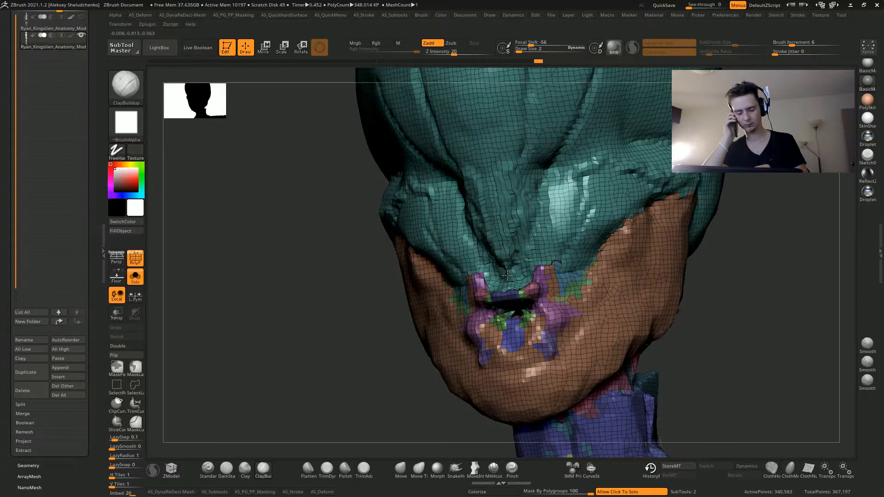
{"action": "left_click_drag", "start_coordinate": [267, 231], "coordinate": [307, 218]}
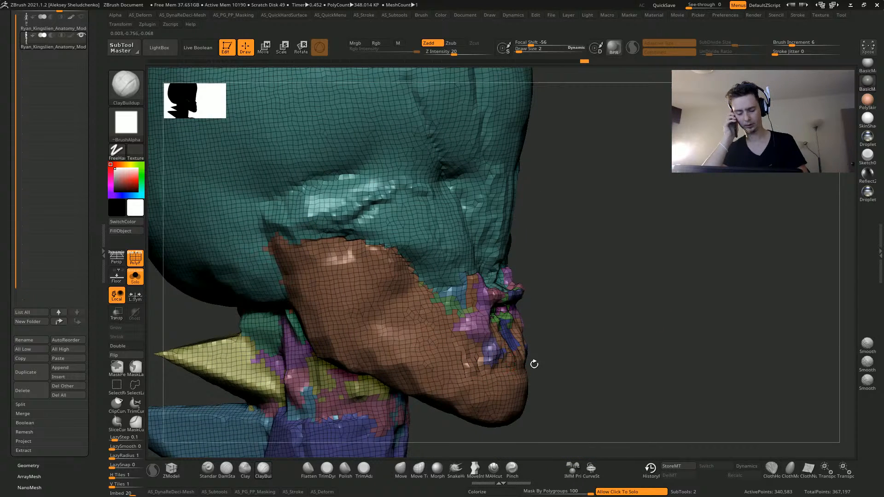
Add ClayBuildup volume around the mouth corners, along the jaw and up into the cheeks on both sides
{"action": "left_click_drag", "start_coordinate": [569, 381], "coordinate": [536, 375], "text": "shift"}
{"action": "left_click_drag", "start_coordinate": [507, 347], "coordinate": [501, 351]}
{"action": "left_click_drag", "start_coordinate": [501, 349], "coordinate": [487, 353]}
{"action": "left_click_drag", "start_coordinate": [343, 299], "coordinate": [375, 306]}
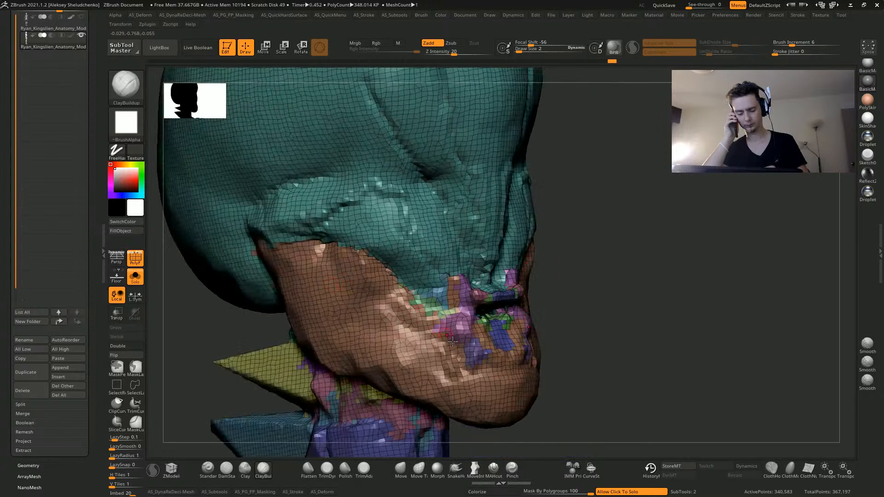
{"action": "mouse_move", "coordinate": [428, 317]}
{"action": "left_mouse_down"}
{"action": "mouse_move", "coordinate": [369, 277]}
{"action": "mouse_move", "coordinate": [361, 259]}
{"action": "mouse_move", "coordinate": [379, 227]}
{"action": "mouse_move", "coordinate": [395, 253]}
{"action": "mouse_move", "coordinate": [401, 244]}
{"action": "mouse_move", "coordinate": [383, 215]}
{"action": "mouse_move", "coordinate": [397, 213]}
{"action": "left_mouse_up"}
{"action": "left_click_drag", "start_coordinate": [407, 243], "coordinate": [399, 208]}
{"action": "left_click_drag", "start_coordinate": [629, 388], "coordinate": [275, 248]}
{"action": "left_click_drag", "start_coordinate": [571, 237], "coordinate": [563, 252]}
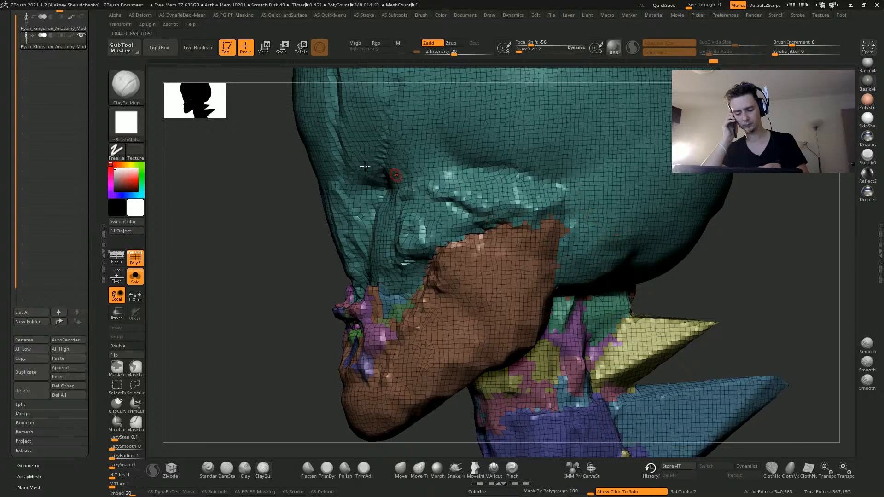
Carve an ear hole behind each jaw hinge using ClayBuildup in Zsub mode
{"action": "left_click", "coordinate": [451, 42]}
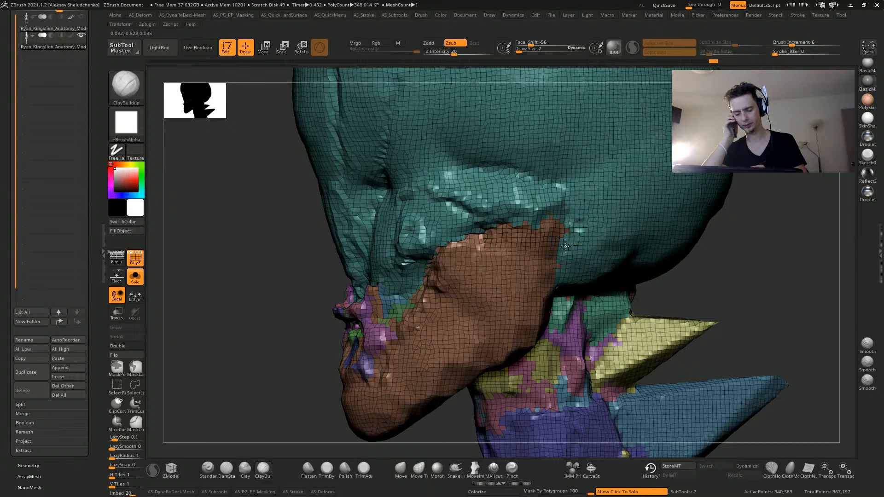
{"action": "mouse_move", "coordinate": [572, 224]}
{"action": "left_mouse_down"}
{"action": "mouse_move", "coordinate": [607, 227]}
{"action": "mouse_move", "coordinate": [572, 211]}
{"action": "mouse_move", "coordinate": [607, 223]}
{"action": "left_mouse_up"}
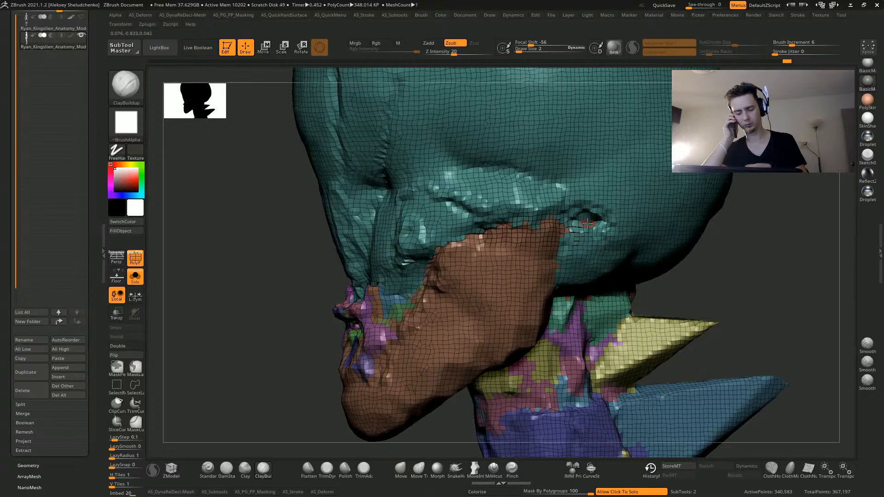
{"action": "left_click_drag", "start_coordinate": [279, 236], "coordinate": [256, 124]}
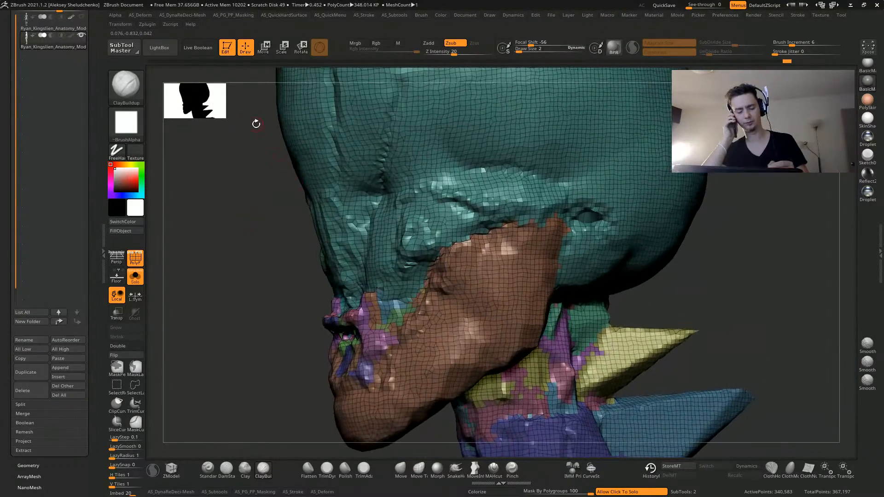
Fill out the brow and nose bridge with Clay brush strokes, undoing the last stroke
{"action": "left_click", "coordinate": [245, 479]}
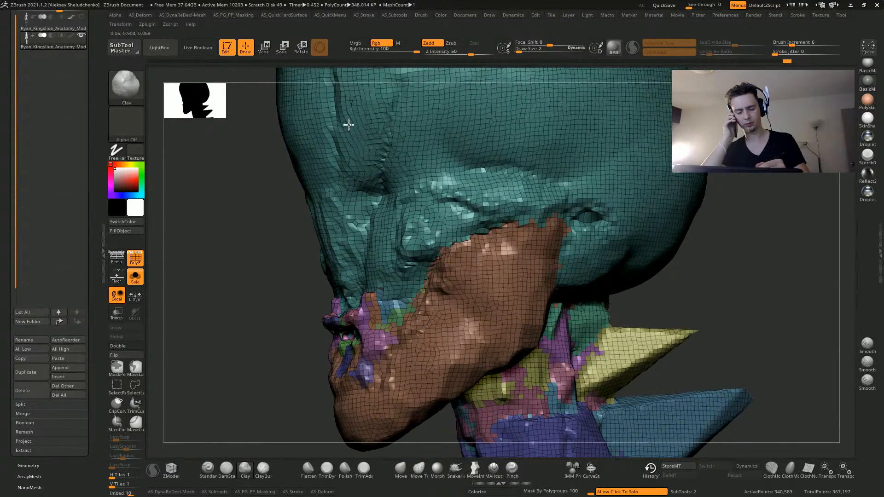
{"action": "left_click_drag", "start_coordinate": [220, 233], "coordinate": [237, 202]}
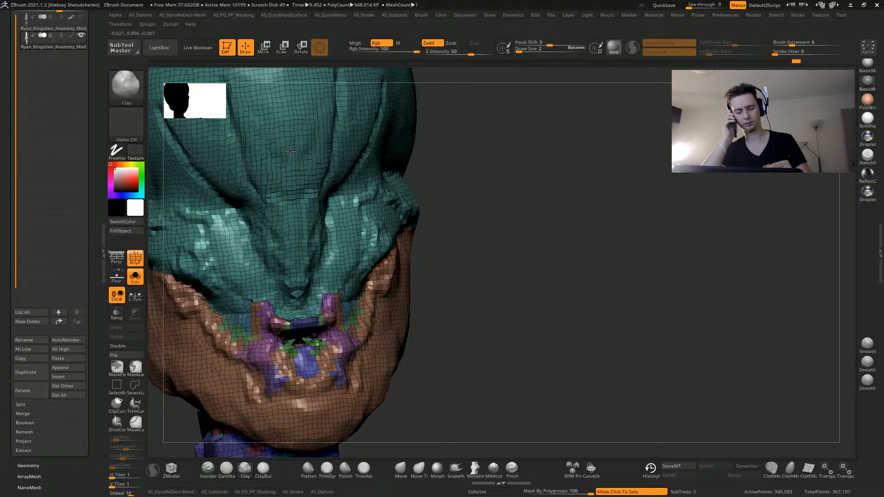
{"action": "mouse_move", "coordinate": [290, 152]}
{"action": "left_mouse_down"}
{"action": "mouse_move", "coordinate": [287, 182]}
{"action": "mouse_move", "coordinate": [270, 189]}
{"action": "left_mouse_up"}
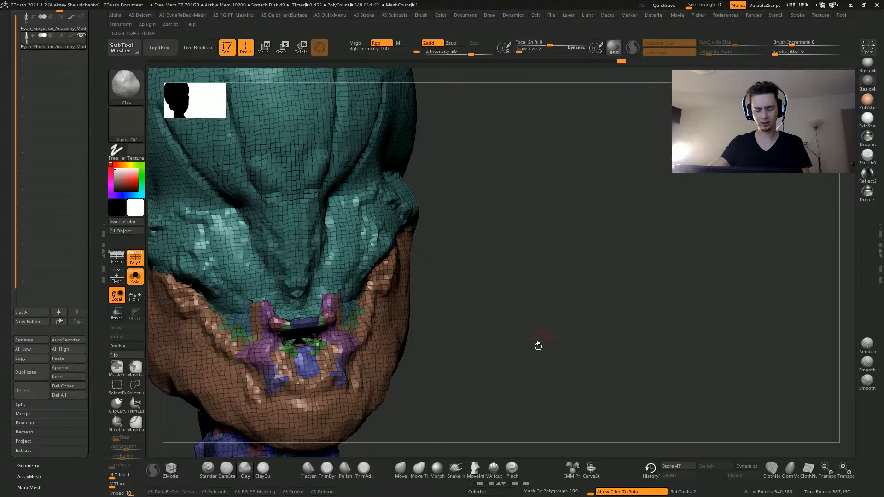
{"action": "left_click_drag", "start_coordinate": [538, 346], "coordinate": [428, 235]}
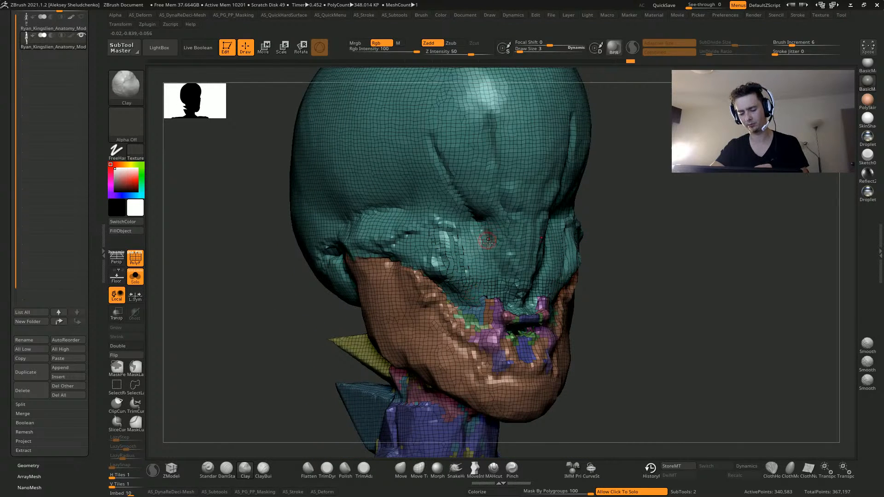
{"action": "key", "text": "ctrl+z"}
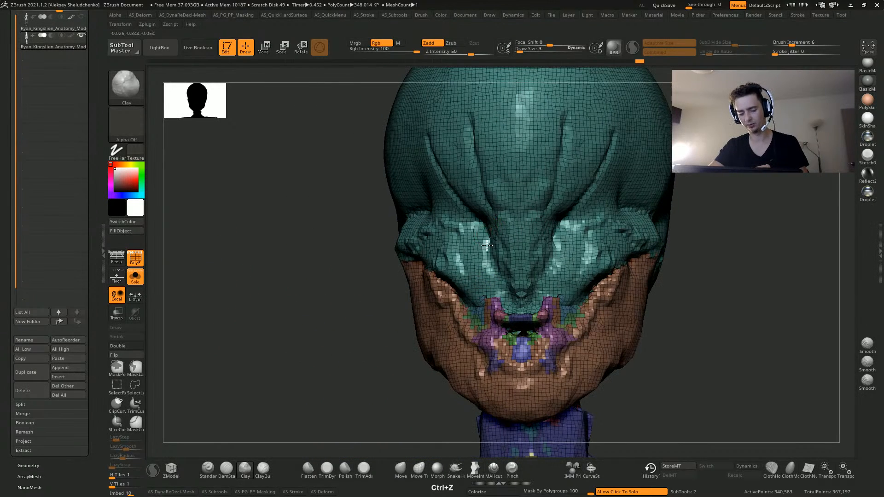
Turn off the polyframe display on the skeleton and bring its torso into view
{"action": "left_click_drag", "start_coordinate": [387, 227], "coordinate": [271, 313]}
{"action": "left_click", "coordinate": [135, 258]}
{"action": "left_click_drag", "start_coordinate": [209, 302], "coordinate": [225, 292]}
{"action": "left_click_drag", "start_coordinate": [290, 294], "coordinate": [268, 262], "text": "alt"}
{"action": "left_click_drag", "start_coordinate": [264, 301], "coordinate": [446, 180]}
{"action": "left_click_drag", "start_coordinate": [544, 131], "coordinate": [396, 199]}
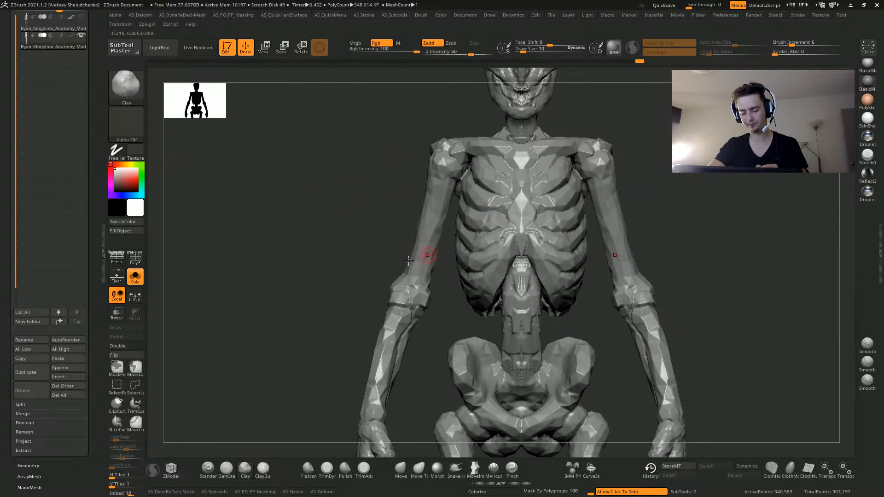
{"action": "left_click_drag", "start_coordinate": [428, 253], "coordinate": [371, 240]}
{"action": "key", "text": "ctrl+shift"}
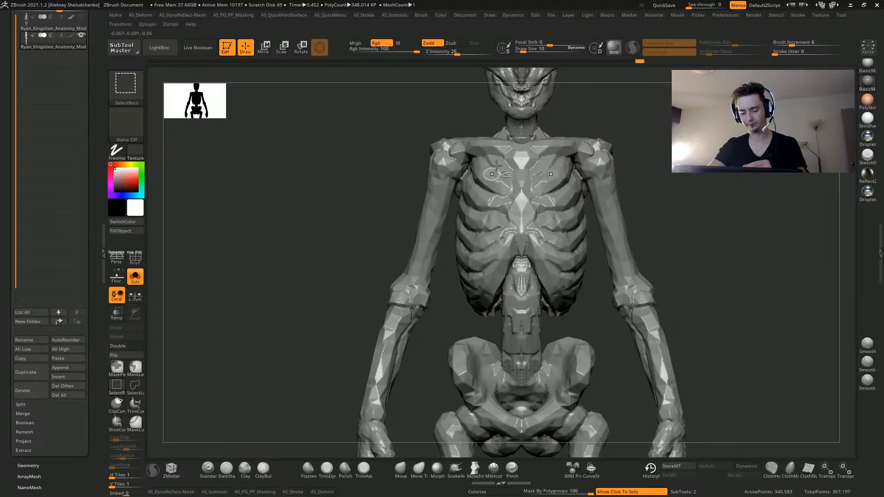
{"action": "left_click_drag", "start_coordinate": [497, 332], "coordinate": [562, 318], "text": "ctrl+shift"}
{"action": "key", "text": "ctrl+z"}
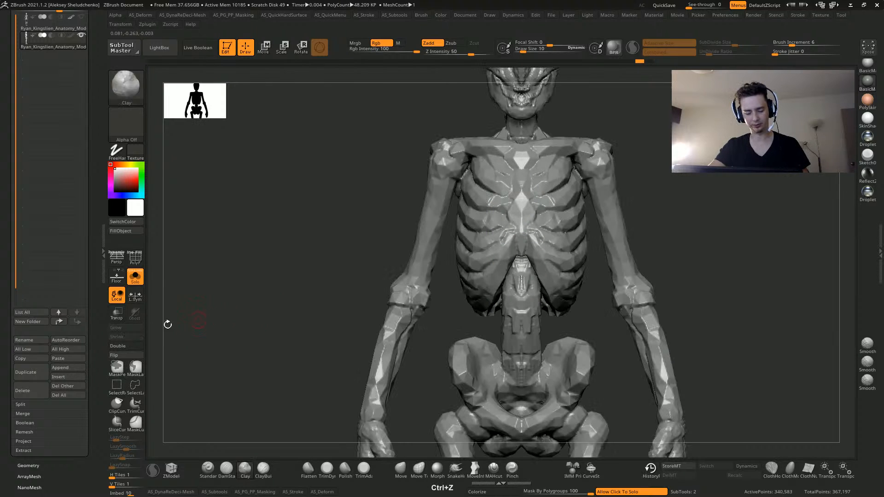
Isolate the ribcage with SelectLasso and hide the leftover collar polygons above it
{"action": "left_click", "coordinate": [135, 386]}
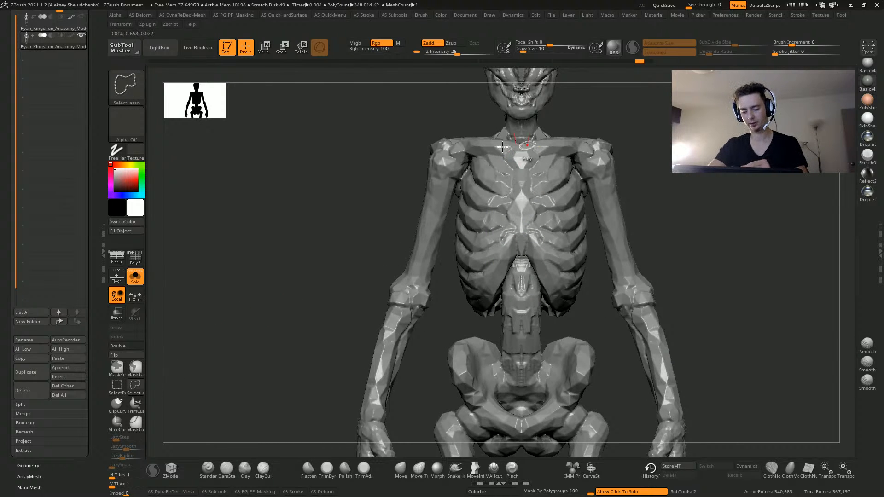
{"action": "mouse_move", "coordinate": [525, 146]}
{"action": "left_mouse_down", "text": "ctrl+shift"}
{"action": "mouse_move", "coordinate": [511, 332]}
{"action": "mouse_move", "coordinate": [535, 186]}
{"action": "left_mouse_up", "text": "ctrl+shift"}
{"action": "mouse_move", "coordinate": [290, 257]}
{"action": "left_mouse_down"}
{"action": "mouse_move", "coordinate": [332, 266]}
{"action": "mouse_move", "coordinate": [360, 238]}
{"action": "mouse_move", "coordinate": [327, 247]}
{"action": "mouse_move", "coordinate": [328, 232]}
{"action": "left_mouse_up"}
{"action": "mouse_move", "coordinate": [412, 201]}
{"action": "left_mouse_down", "text": "shift"}
{"action": "mouse_move", "coordinate": [371, 208]}
{"action": "mouse_move", "coordinate": [387, 142]}
{"action": "left_mouse_up", "text": "shift"}
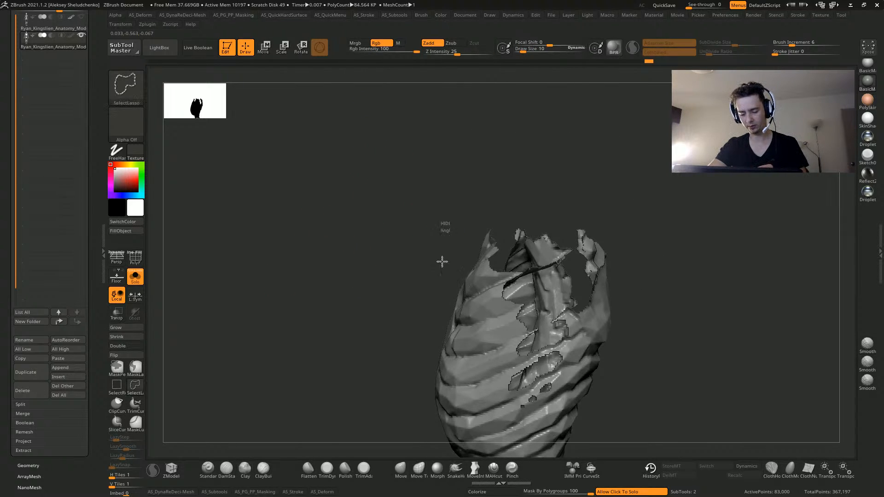
{"action": "mouse_move", "coordinate": [442, 258]}
{"action": "left_mouse_down", "text": "ctrl+alt+shift"}
{"action": "mouse_move", "coordinate": [517, 152]}
{"action": "mouse_move", "coordinate": [564, 221]}
{"action": "mouse_move", "coordinate": [616, 181]}
{"action": "left_mouse_up", "text": "ctrl+alt+shift"}
Lasso the inner part of the ribcage from below and invert the polygon visibility
{"action": "mouse_move", "coordinate": [365, 230]}
{"action": "left_mouse_down"}
{"action": "mouse_move", "coordinate": [368, 319]}
{"action": "mouse_move", "coordinate": [372, 311]}
{"action": "left_mouse_up"}
{"action": "left_click_drag", "start_coordinate": [328, 266], "coordinate": [367, 387]}
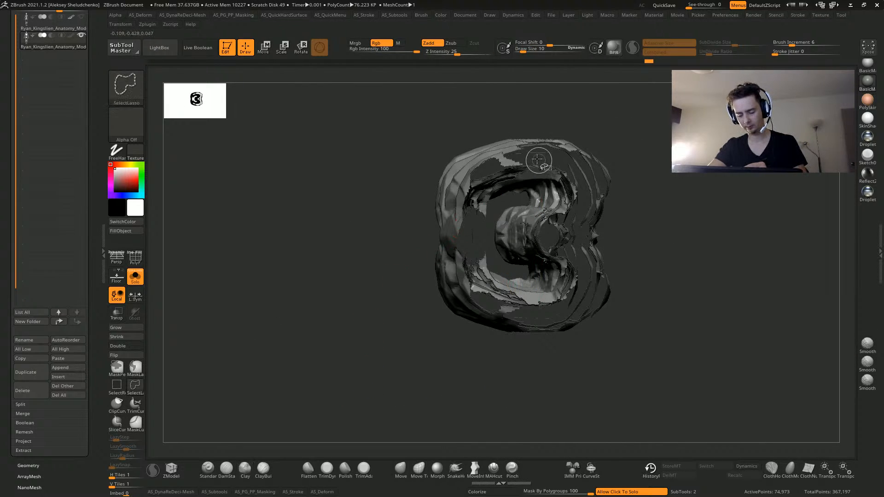
{"action": "mouse_move", "coordinate": [534, 159]}
{"action": "left_mouse_down", "text": "ctrl+shift"}
{"action": "mouse_move", "coordinate": [472, 184]}
{"action": "mouse_move", "coordinate": [476, 284]}
{"action": "mouse_move", "coordinate": [582, 277]}
{"action": "mouse_move", "coordinate": [571, 189]}
{"action": "mouse_move", "coordinate": [539, 161]}
{"action": "left_mouse_up", "text": "ctrl+shift"}
{"action": "mouse_move", "coordinate": [317, 317]}
{"action": "left_mouse_down"}
{"action": "mouse_move", "coordinate": [318, 226]}
{"action": "mouse_move", "coordinate": [319, 316]}
{"action": "mouse_move", "coordinate": [312, 268]}
{"action": "mouse_move", "coordinate": [291, 311]}
{"action": "left_mouse_up"}
{"action": "key", "text": "ctrl+shift+alt"}
{"action": "left_click_drag", "start_coordinate": [258, 251], "coordinate": [256, 245], "text": "ctrl+shift"}
Limit the visible polygons to a central section of the skeleton with another lasso selection
{"action": "mouse_move", "coordinate": [295, 276]}
{"action": "left_mouse_down"}
{"action": "mouse_move", "coordinate": [270, 303]}
{"action": "mouse_move", "coordinate": [304, 204]}
{"action": "mouse_move", "coordinate": [444, 359]}
{"action": "mouse_move", "coordinate": [471, 168]}
{"action": "mouse_move", "coordinate": [368, 108]}
{"action": "left_mouse_up"}
{"action": "mouse_move", "coordinate": [293, 342]}
{"action": "left_mouse_down", "text": "alt"}
{"action": "mouse_move", "coordinate": [296, 241]}
{"action": "mouse_move", "coordinate": [337, 206]}
{"action": "left_mouse_up", "text": "alt"}
{"action": "mouse_move", "coordinate": [436, 152]}
{"action": "left_mouse_down"}
{"action": "mouse_move", "coordinate": [413, 161]}
{"action": "mouse_move", "coordinate": [389, 144]}
{"action": "left_mouse_up"}
{"action": "left_click_drag", "start_coordinate": [289, 216], "coordinate": [275, 121], "text": "alt"}
{"action": "mouse_move", "coordinate": [399, 226]}
{"action": "left_mouse_down", "text": "ctrl+shift"}
{"action": "mouse_move", "coordinate": [416, 242]}
{"action": "mouse_move", "coordinate": [518, 110]}
{"action": "mouse_move", "coordinate": [421, 111]}
{"action": "left_mouse_up", "text": "ctrl+shift"}
{"action": "mouse_move", "coordinate": [406, 153]}
{"action": "left_mouse_down", "text": "alt"}
{"action": "mouse_move", "coordinate": [373, 269]}
{"action": "mouse_move", "coordinate": [475, 311]}
{"action": "mouse_move", "coordinate": [448, 270]}
{"action": "left_mouse_up", "text": "alt"}
{"action": "mouse_move", "coordinate": [303, 262]}
{"action": "left_mouse_down", "text": "shift"}
{"action": "mouse_move", "coordinate": [349, 183]}
{"action": "mouse_move", "coordinate": [341, 269]}
{"action": "mouse_move", "coordinate": [367, 198]}
{"action": "mouse_move", "coordinate": [495, 203]}
{"action": "mouse_move", "coordinate": [428, 396]}
{"action": "mouse_move", "coordinate": [391, 316]}
{"action": "mouse_move", "coordinate": [401, 329]}
{"action": "left_mouse_up", "text": "shift"}
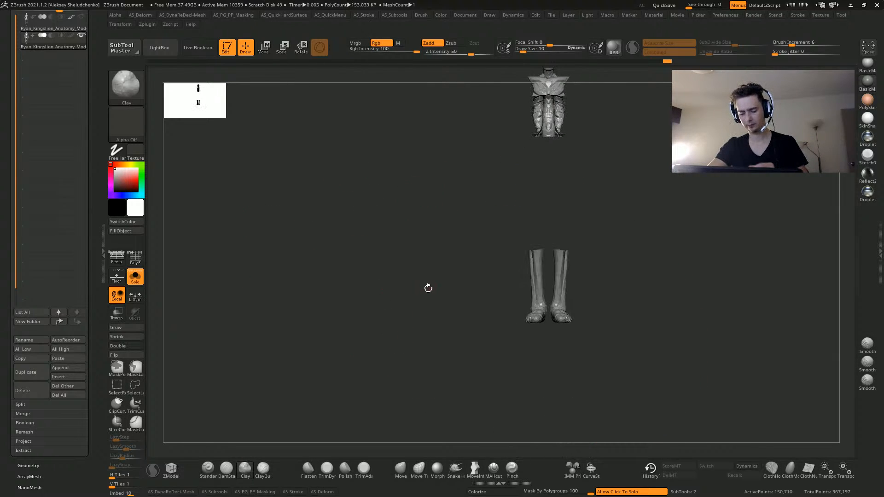
Isolate the torso from the lower legs and trim its outer polygons with lasso selections
{"action": "mouse_move", "coordinate": [457, 217]}
{"action": "left_mouse_down", "text": "ctrl+shift"}
{"action": "mouse_move", "coordinate": [594, 224]}
{"action": "mouse_move", "coordinate": [530, 207]}
{"action": "left_mouse_up", "text": "ctrl+shift"}
{"action": "mouse_move", "coordinate": [424, 179]}
{"action": "left_mouse_down"}
{"action": "mouse_move", "coordinate": [436, 176]}
{"action": "mouse_move", "coordinate": [422, 129]}
{"action": "mouse_move", "coordinate": [398, 353]}
{"action": "mouse_move", "coordinate": [389, 274]}
{"action": "mouse_move", "coordinate": [378, 321]}
{"action": "mouse_move", "coordinate": [367, 282]}
{"action": "mouse_move", "coordinate": [415, 293]}
{"action": "left_mouse_up"}
{"action": "mouse_move", "coordinate": [588, 353]}
{"action": "left_mouse_down", "text": "ctrl+shift"}
{"action": "mouse_move", "coordinate": [542, 327]}
{"action": "mouse_move", "coordinate": [529, 277]}
{"action": "mouse_move", "coordinate": [632, 104]}
{"action": "mouse_move", "coordinate": [661, 312]}
{"action": "left_mouse_up", "text": "ctrl+shift"}
{"action": "mouse_move", "coordinate": [442, 321]}
{"action": "left_mouse_down", "text": "ctrl+alt+shift"}
{"action": "mouse_move", "coordinate": [470, 261]}
{"action": "mouse_move", "coordinate": [343, 189]}
{"action": "left_mouse_up", "text": "ctrl+alt+shift"}
{"action": "left_click_drag", "start_coordinate": [354, 277], "coordinate": [309, 228]}
{"action": "mouse_move", "coordinate": [420, 276]}
{"action": "left_mouse_down", "text": "ctrl+shift"}
{"action": "mouse_move", "coordinate": [453, 298]}
{"action": "mouse_move", "coordinate": [369, 152]}
{"action": "mouse_move", "coordinate": [350, 207]}
{"action": "left_mouse_up", "text": "ctrl+shift"}
Hide the remaining polygons above the inner ribs, then invert visibility to hide the inner ribs and spine
{"action": "mouse_move", "coordinate": [320, 284]}
{"action": "left_mouse_down"}
{"action": "mouse_move", "coordinate": [337, 199]}
{"action": "mouse_move", "coordinate": [307, 251]}
{"action": "mouse_move", "coordinate": [325, 257]}
{"action": "mouse_move", "coordinate": [302, 201]}
{"action": "mouse_move", "coordinate": [291, 281]}
{"action": "mouse_move", "coordinate": [272, 239]}
{"action": "mouse_move", "coordinate": [318, 177]}
{"action": "left_mouse_up"}
{"action": "left_click", "coordinate": [307, 252], "text": "ctrl+shift"}
{"action": "key", "text": "ctrl+z"}
{"action": "mouse_move", "coordinate": [491, 149]}
{"action": "left_mouse_down", "text": "ctrl+alt+shift"}
{"action": "mouse_move", "coordinate": [608, 156]}
{"action": "mouse_move", "coordinate": [502, 79]}
{"action": "left_mouse_up", "text": "ctrl+alt+shift"}
{"action": "left_click_drag", "start_coordinate": [330, 192], "coordinate": [321, 266]}
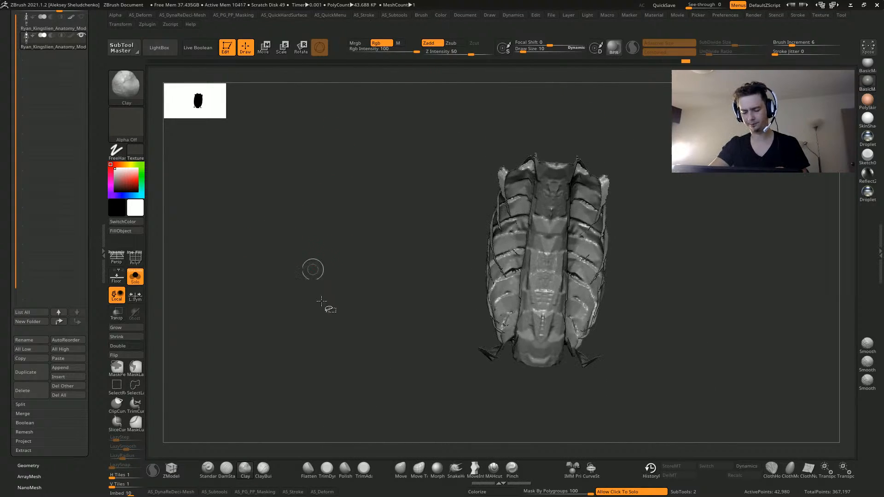
{"action": "left_click_drag", "start_coordinate": [322, 302], "coordinate": [295, 308], "text": "ctrl+shift"}
{"action": "left_click_drag", "start_coordinate": [258, 284], "coordinate": [283, 256]}
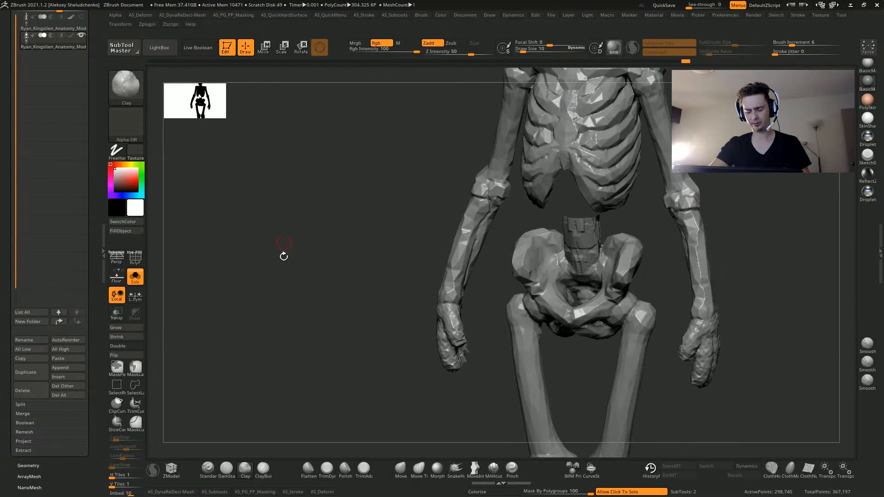
Try deleting the hidden inner ribs and spine and closing the holes, then undo both operations
{"action": "key", "text": "space"}
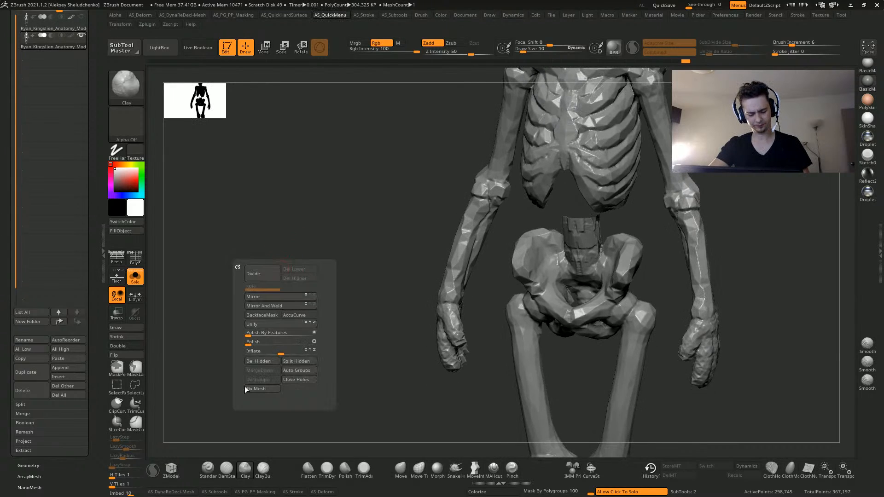
{"action": "left_click", "coordinate": [255, 361]}
{"action": "left_click", "coordinate": [296, 380]}
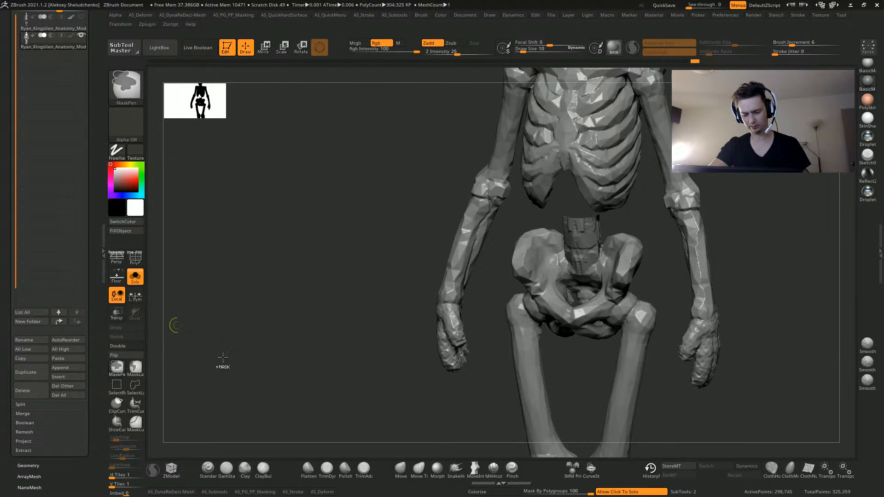
{"action": "key", "text": "ctrl+z"}
{"action": "key", "text": "ctrl+z"}
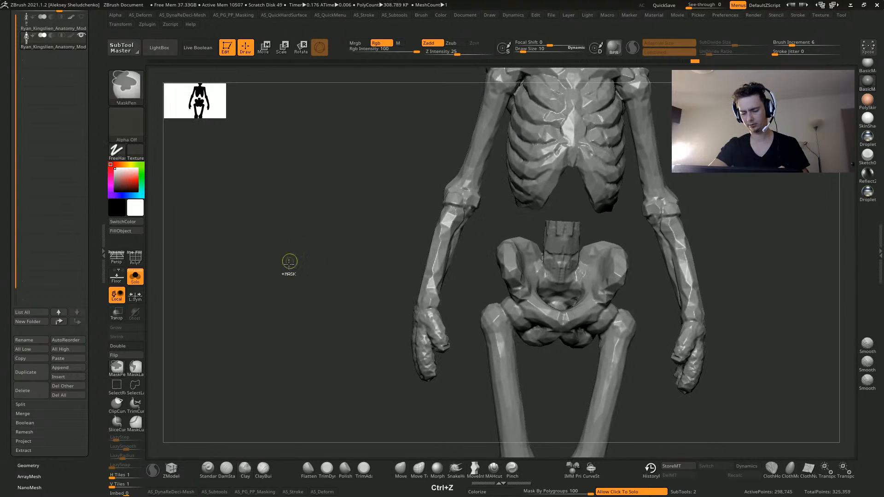
Exclude the lower spine from the inner ribcage selection and invert visibility back to the rest of the skeleton
{"action": "mouse_move", "coordinate": [285, 284]}
{"action": "left_mouse_down", "text": "ctrl+shift"}
{"action": "mouse_move", "coordinate": [277, 279]}
{"action": "mouse_move", "coordinate": [345, 247]}
{"action": "left_mouse_up", "text": "ctrl+shift"}
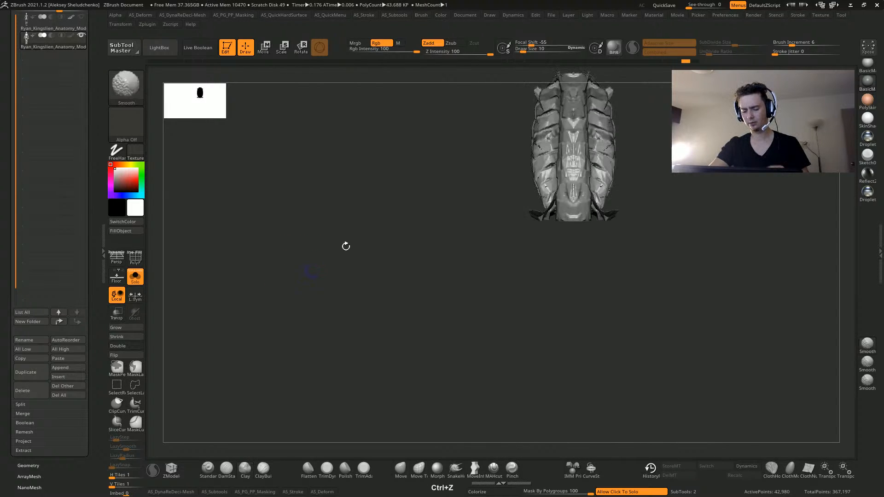
{"action": "mouse_move", "coordinate": [550, 218]}
{"action": "left_mouse_down", "text": "ctrl+alt+shift"}
{"action": "mouse_move", "coordinate": [590, 159]}
{"action": "mouse_move", "coordinate": [599, 216]}
{"action": "left_mouse_up", "text": "ctrl+alt+shift"}
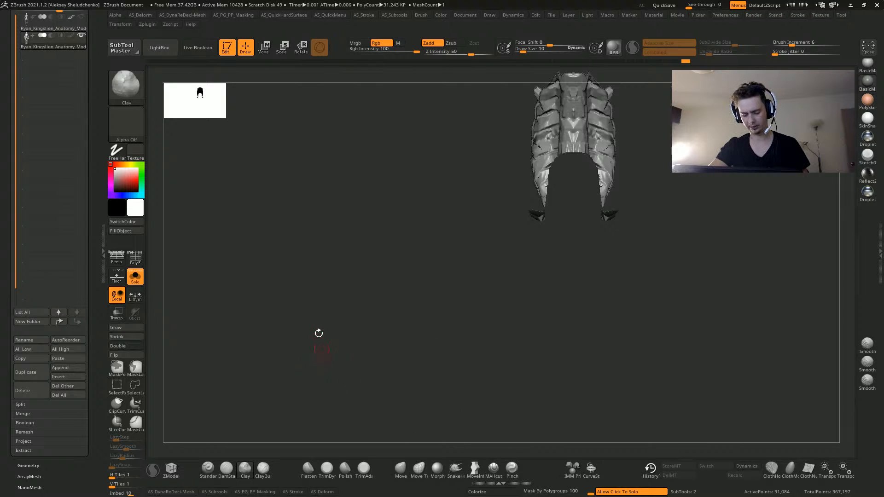
{"action": "left_click", "coordinate": [349, 405], "text": "ctrl+shift"}
{"action": "left_click_drag", "start_coordinate": [315, 253], "coordinate": [300, 224], "text": "alt"}
{"action": "left_click_drag", "start_coordinate": [300, 223], "coordinate": [318, 274], "text": "alt"}
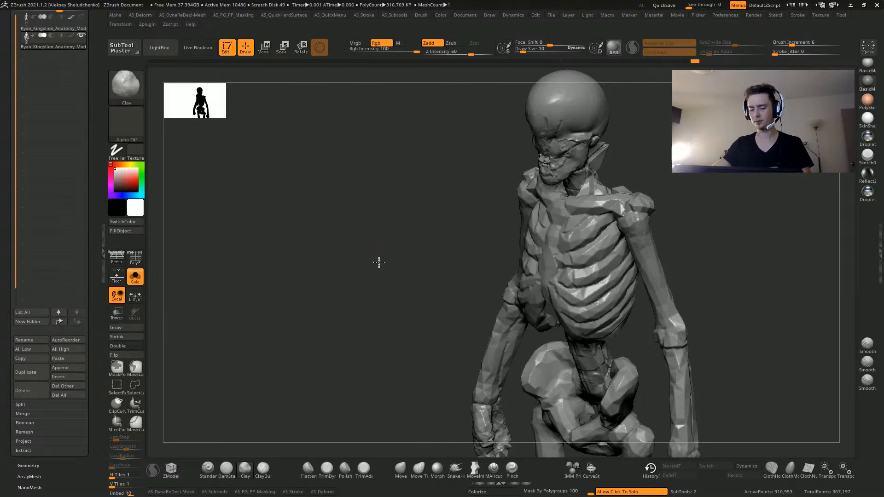
{"action": "left_click_drag", "start_coordinate": [379, 262], "coordinate": [208, 369]}
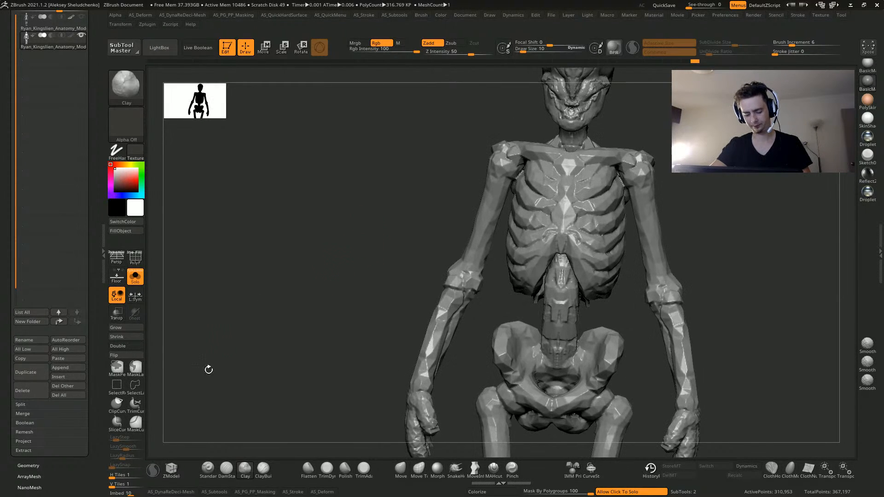
Delete the hidden inner ribcage polygons and close the open holes in the skeleton mesh
{"action": "key", "text": "space"}
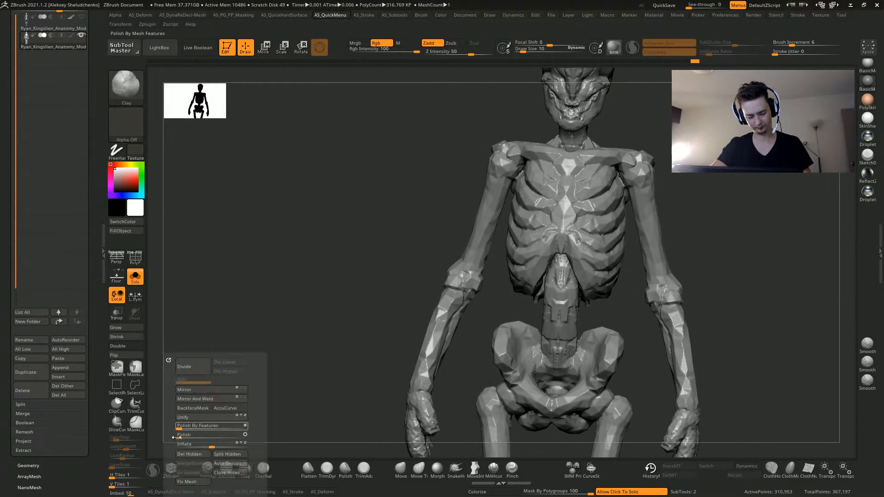
{"action": "left_click", "coordinate": [191, 456]}
{"action": "left_click_drag", "start_coordinate": [299, 311], "coordinate": [276, 254]}
{"action": "left_click_drag", "start_coordinate": [251, 224], "coordinate": [329, 319], "text": "alt"}
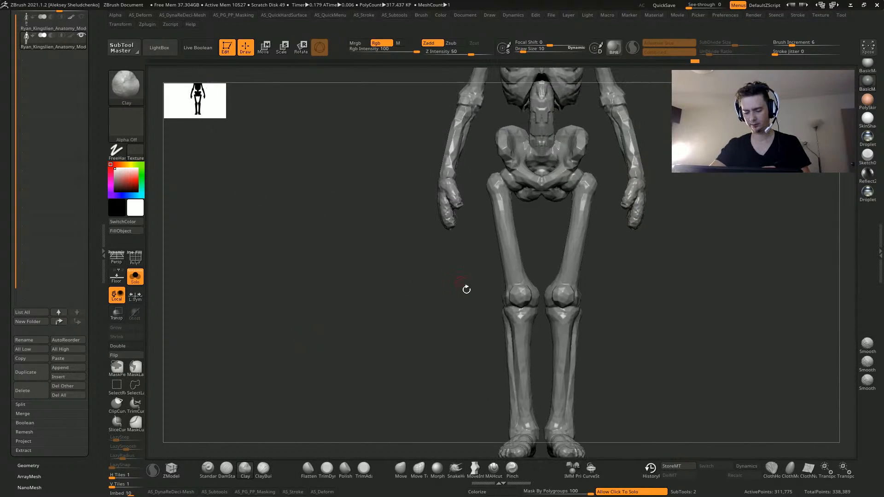
Select the SnakeHook brush with Mask By Polygroups at 100 and reduce its Draw Size to 1
{"action": "left_click_drag", "start_coordinate": [466, 289], "coordinate": [307, 252]}
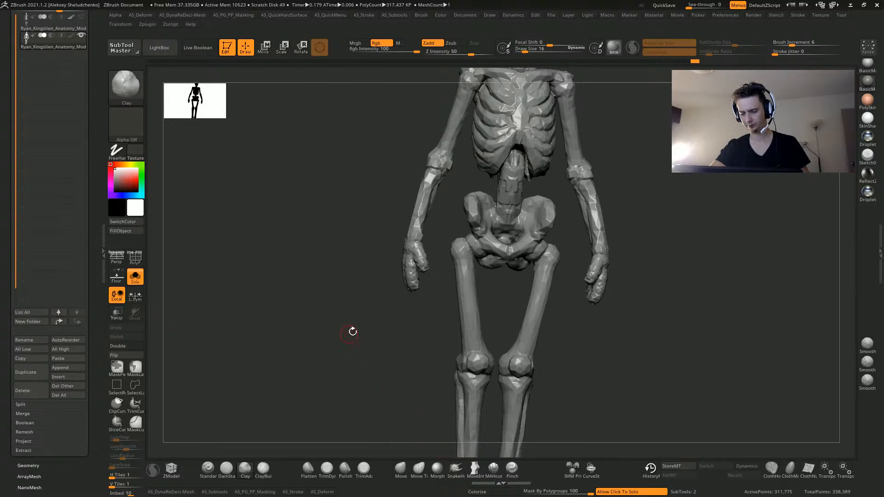
{"action": "key", "text": "bracketleft"}
{"action": "left_click_drag", "start_coordinate": [301, 241], "coordinate": [332, 317], "text": "alt"}
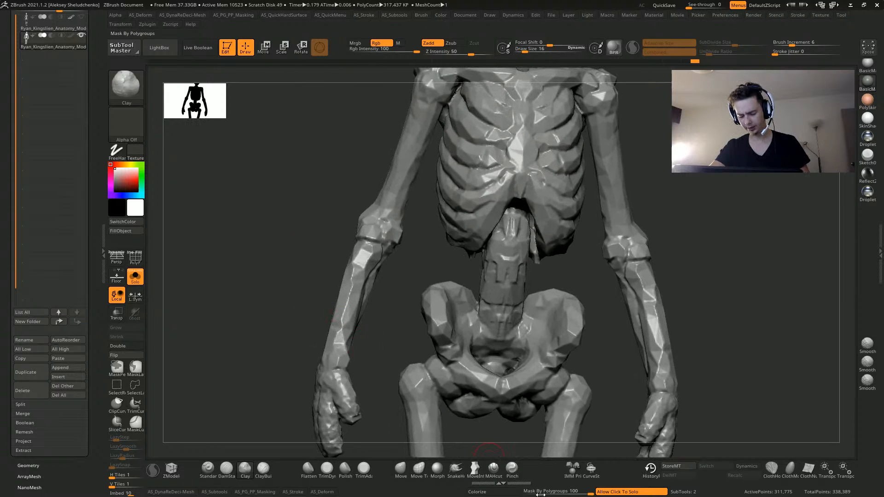
{"action": "left_click_drag", "start_coordinate": [542, 492], "coordinate": [514, 494]}
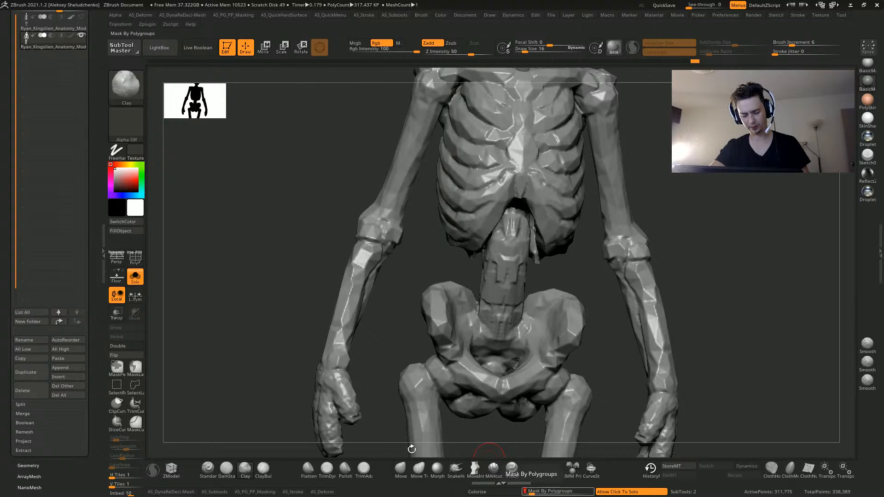
{"action": "left_click", "coordinate": [456, 469]}
{"action": "mouse_move", "coordinate": [256, 191]}
{"action": "left_mouse_down", "text": "alt"}
{"action": "mouse_move", "coordinate": [263, 273]}
{"action": "mouse_move", "coordinate": [278, 317]}
{"action": "left_mouse_up", "text": "alt"}
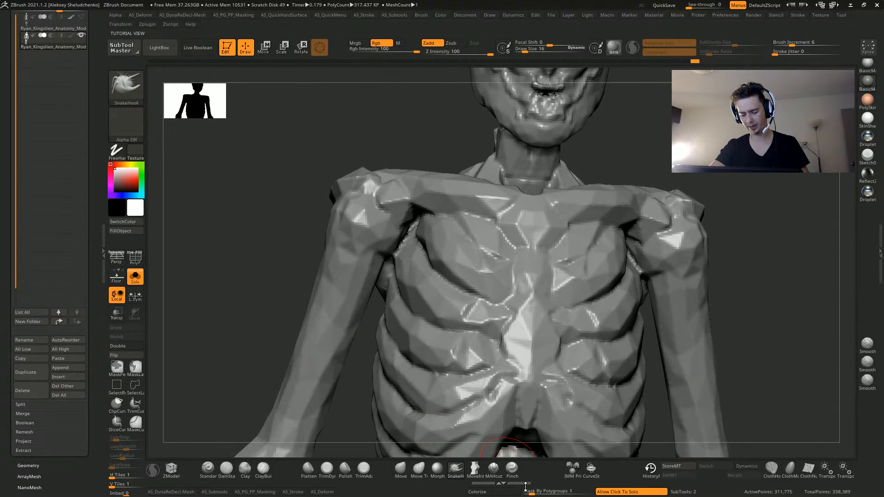
{"action": "left_click_drag", "start_coordinate": [544, 492], "coordinate": [599, 493]}
{"action": "left_click_drag", "start_coordinate": [524, 53], "coordinate": [516, 52]}
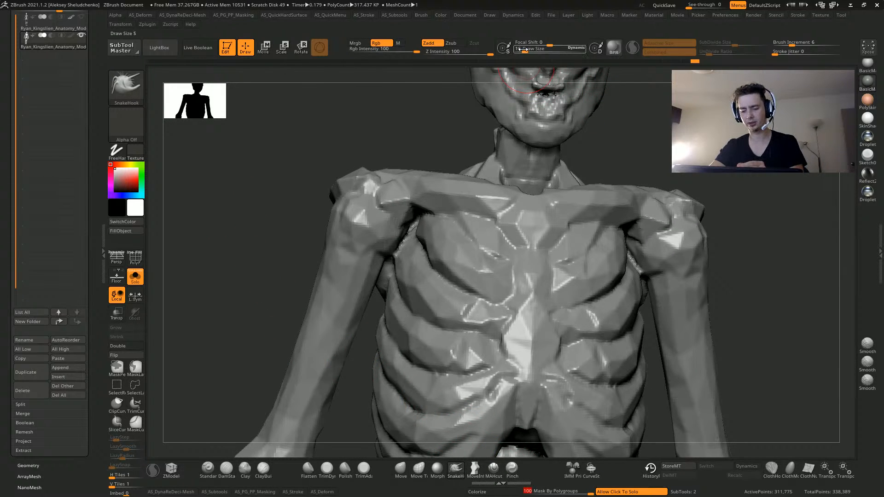
Try pulling the cheek and jaw with the SnakeHook brush, then undo every stroke
{"action": "left_click_drag", "start_coordinate": [363, 118], "coordinate": [399, 223]}
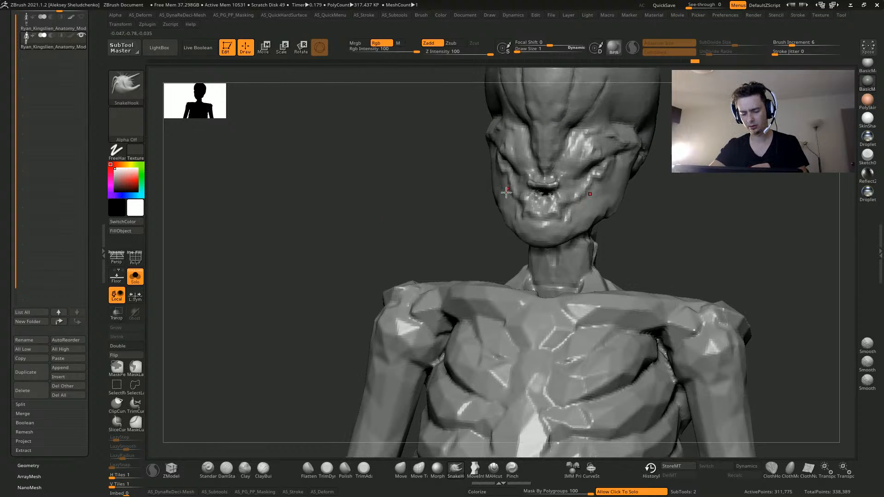
{"action": "left_click_drag", "start_coordinate": [507, 192], "coordinate": [496, 212]}
{"action": "left_click_drag", "start_coordinate": [340, 201], "coordinate": [327, 199]}
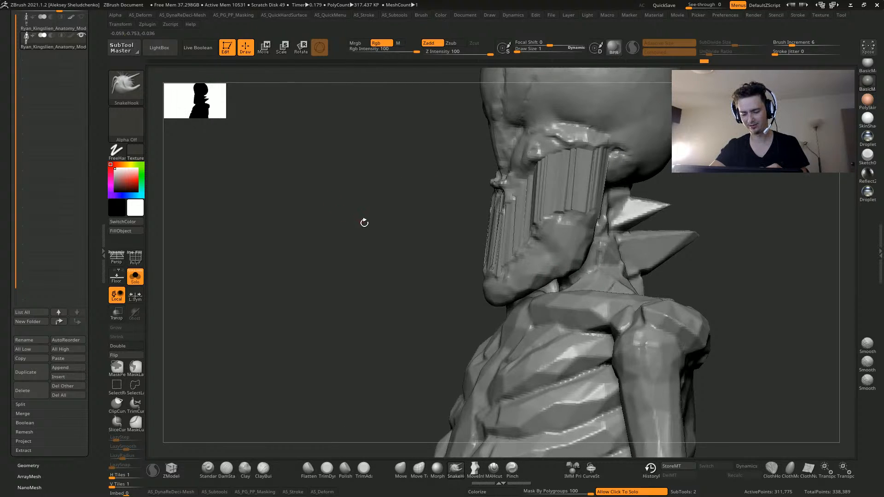
{"action": "key", "text": "ctrl+z"}
{"action": "left_click_drag", "start_coordinate": [375, 212], "coordinate": [358, 212]}
{"action": "left_click_drag", "start_coordinate": [489, 222], "coordinate": [436, 243]}
{"action": "key", "text": "ctrl+z"}
{"action": "mouse_move", "coordinate": [349, 243]}
{"action": "left_mouse_down"}
{"action": "mouse_move", "coordinate": [372, 234]}
{"action": "mouse_move", "coordinate": [286, 154]}
{"action": "mouse_move", "coordinate": [325, 146]}
{"action": "mouse_move", "coordinate": [399, 208]}
{"action": "mouse_move", "coordinate": [383, 211]}
{"action": "left_mouse_up"}
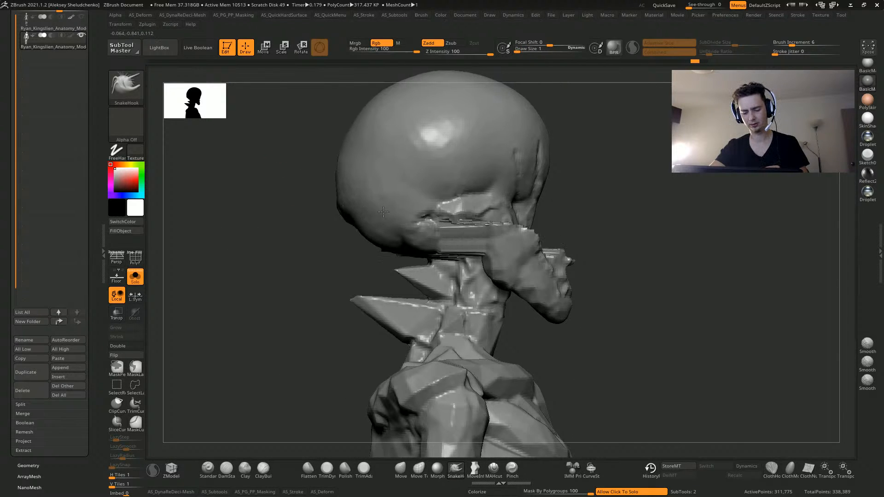
{"action": "key", "text": "ctrl+z"}
{"action": "key", "text": "ctrl+z"}
{"action": "key", "text": "ctrl+z"}
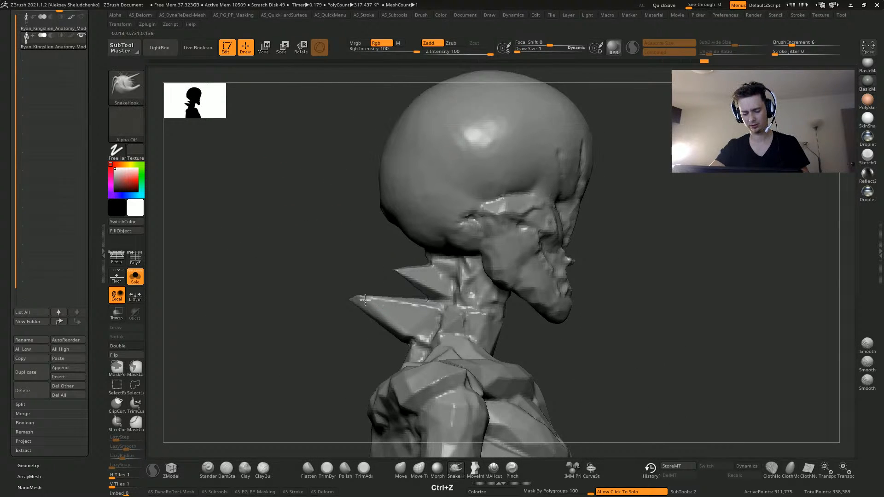
Turn off dynamic brush sizing, reduce the Draw Size, and undo the SnakeHook test strokes on the skull
{"action": "key", "text": "shift"}
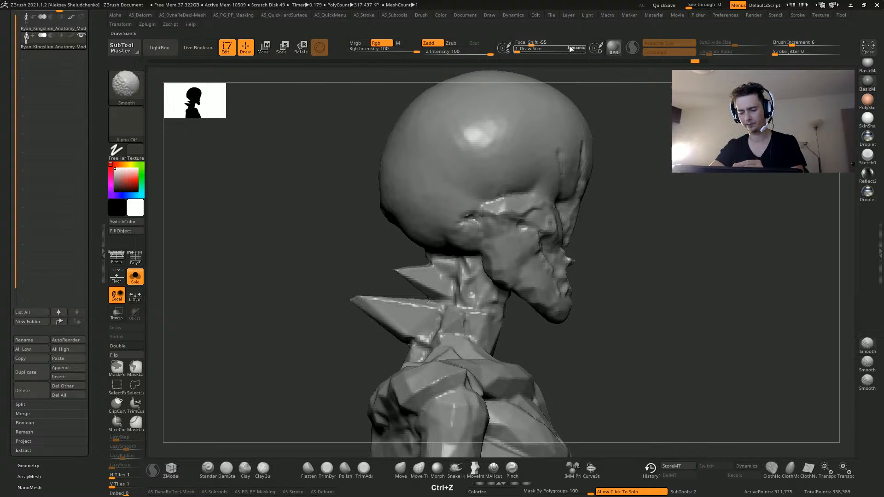
{"action": "left_click", "coordinate": [571, 49]}
{"action": "key", "text": "shift"}
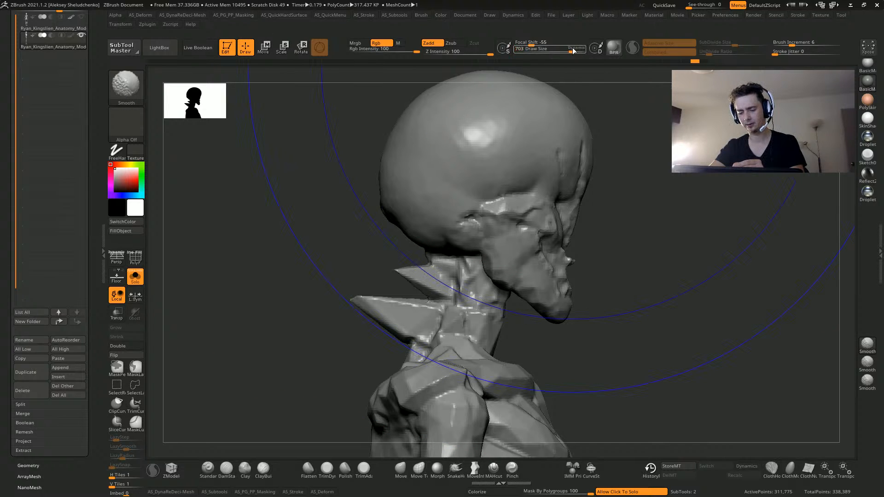
{"action": "double_click", "coordinate": [574, 49]}
{"action": "left_click_drag", "start_coordinate": [539, 50], "coordinate": [510, 51]}
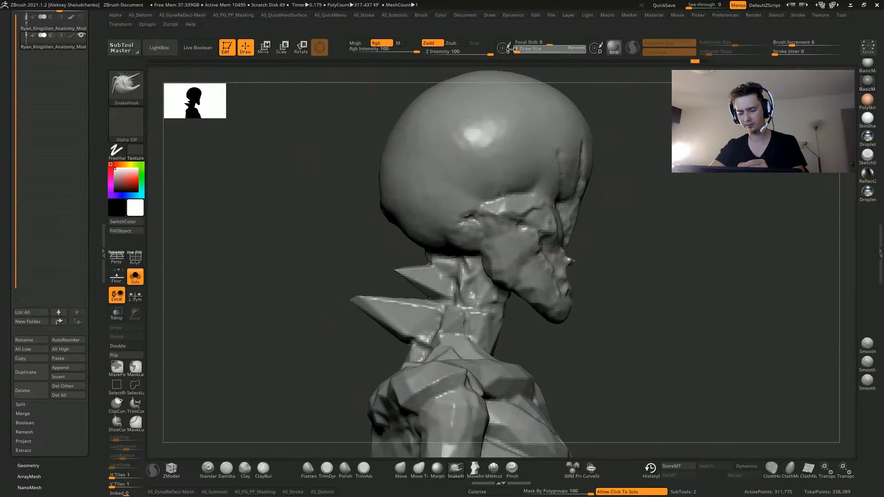
{"action": "key", "text": "ctrl+z"}
{"action": "key", "text": "ctrl+z"}
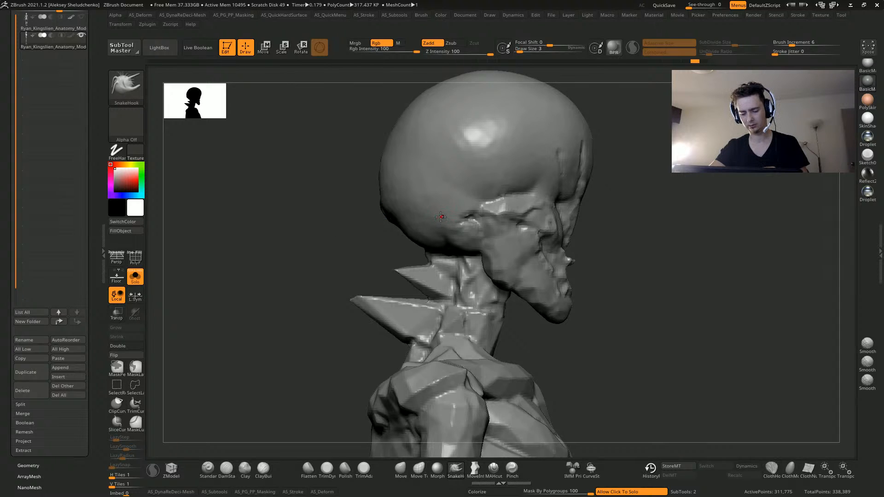
{"action": "key", "text": "ctrl+z"}
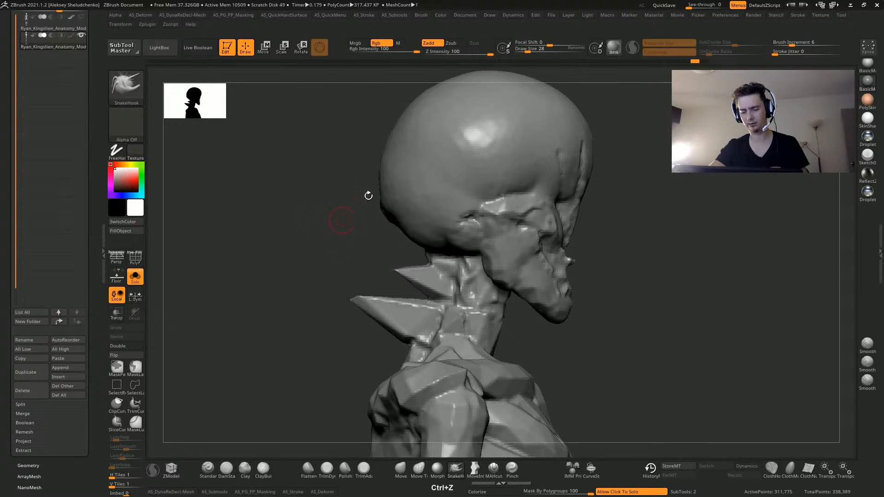
Set the SnakeHook brush's Draw Size to 17 and its Focal Shift to 100
{"action": "left_click_drag", "start_coordinate": [527, 48], "coordinate": [524, 49]}
{"action": "mouse_move", "coordinate": [335, 222]}
{"action": "left_mouse_down", "text": "alt"}
{"action": "mouse_move", "coordinate": [320, 253]}
{"action": "mouse_move", "coordinate": [319, 295]}
{"action": "left_mouse_up", "text": "alt"}
{"action": "left_click", "coordinate": [547, 45]}
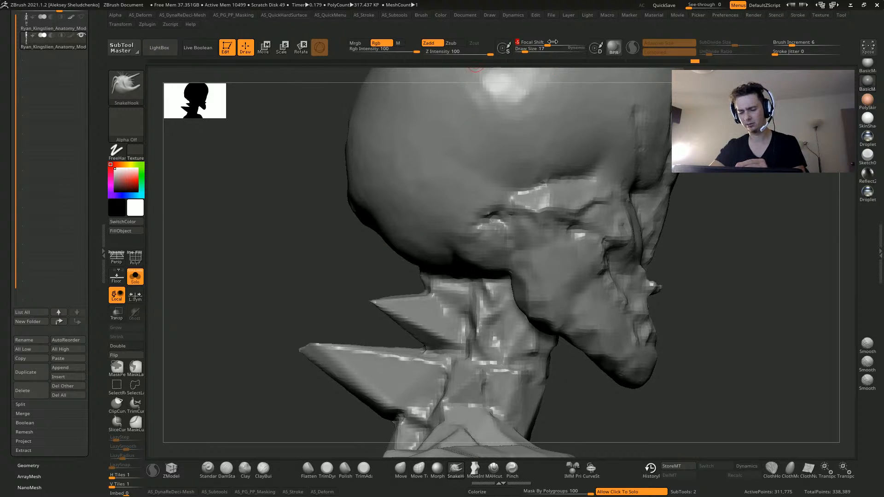
{"action": "left_click_drag", "start_coordinate": [552, 42], "coordinate": [587, 43]}
{"action": "left_click_drag", "start_coordinate": [272, 238], "coordinate": [263, 191], "text": "alt"}
{"action": "left_click_drag", "start_coordinate": [332, 299], "coordinate": [311, 325]}
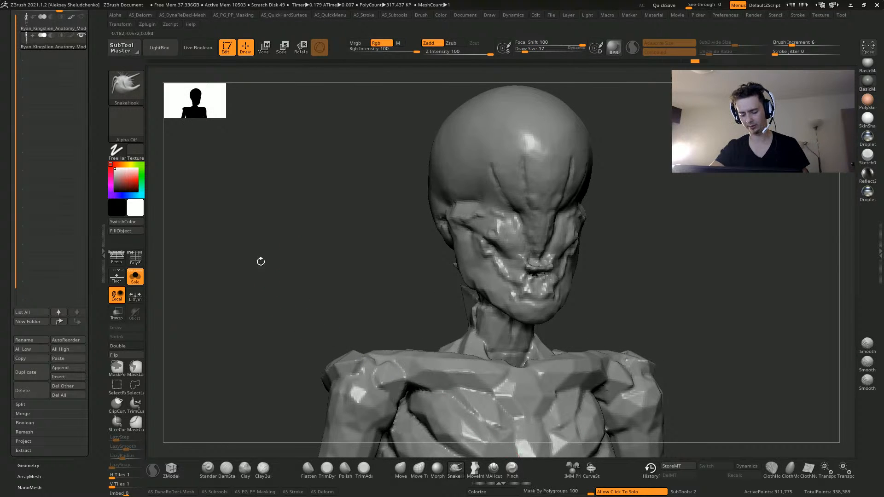
{"action": "mouse_move", "coordinate": [303, 265]}
{"action": "left_mouse_down"}
{"action": "mouse_move", "coordinate": [283, 270]}
{"action": "mouse_move", "coordinate": [300, 268]}
{"action": "left_mouse_up"}
{"action": "left_click_drag", "start_coordinate": [300, 268], "coordinate": [339, 170], "text": "alt"}
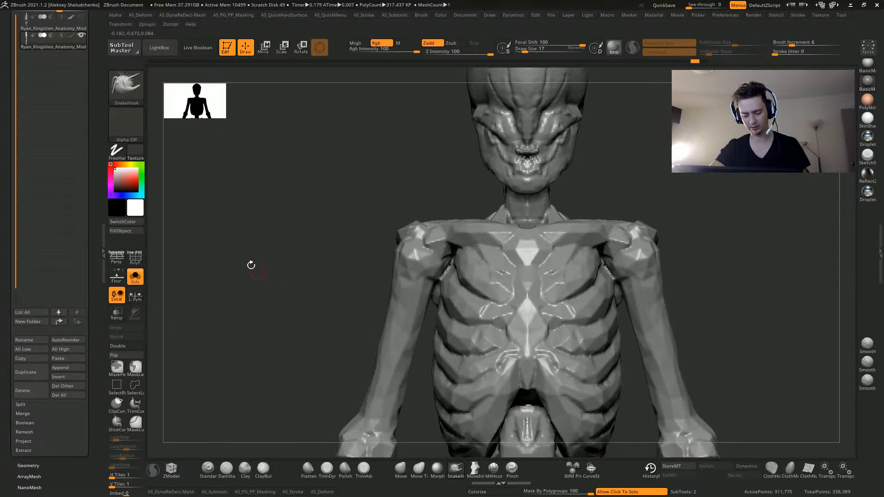
{"action": "left_click_drag", "start_coordinate": [265, 317], "coordinate": [272, 421], "text": "alt"}
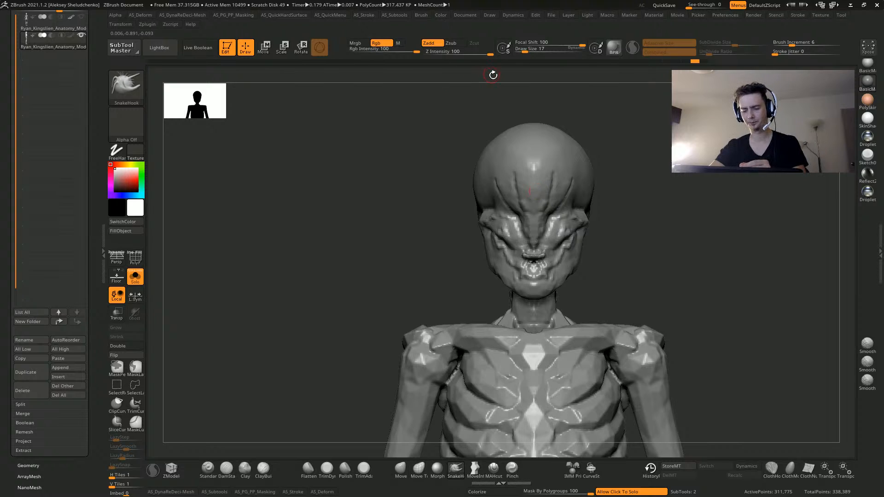
Try carving the forehead with ClayBuildup and smoothing strokes, then undo them
{"action": "left_click", "coordinate": [261, 474]}
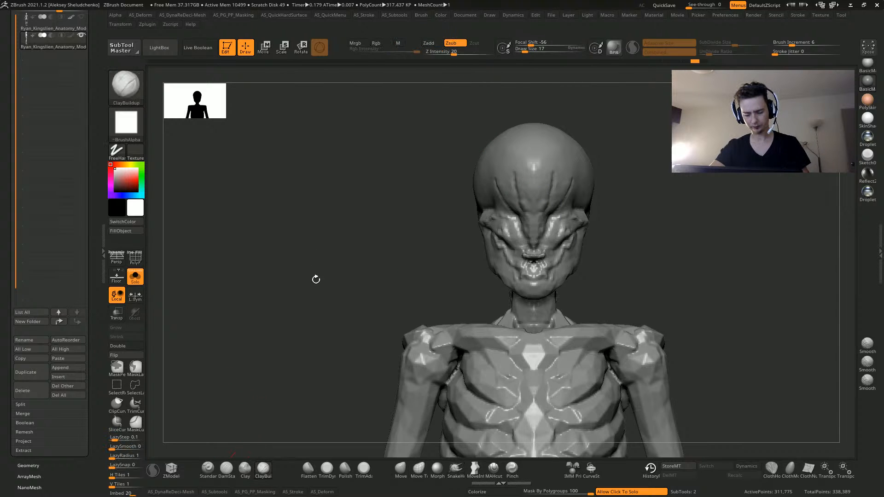
{"action": "left_click_drag", "start_coordinate": [283, 329], "coordinate": [448, 176]}
{"action": "left_click_drag", "start_coordinate": [524, 183], "coordinate": [552, 213]}
{"action": "key", "text": "ctrl+z"}
{"action": "key", "text": "ctrl+z"}
{"action": "mouse_move", "coordinate": [523, 168]}
{"action": "left_mouse_down", "text": "shift"}
{"action": "mouse_move", "coordinate": [539, 207]}
{"action": "mouse_move", "coordinate": [559, 207]}
{"action": "mouse_move", "coordinate": [553, 193]}
{"action": "left_mouse_up", "text": "shift"}
{"action": "key", "text": "ctrl+z"}
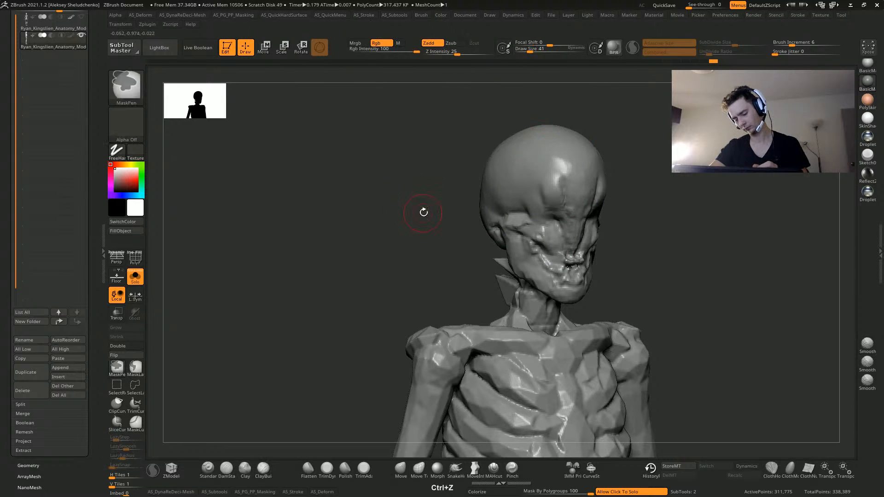
{"action": "key", "text": "ctrl+z"}
{"action": "left_click_drag", "start_coordinate": [400, 231], "coordinate": [367, 233]}
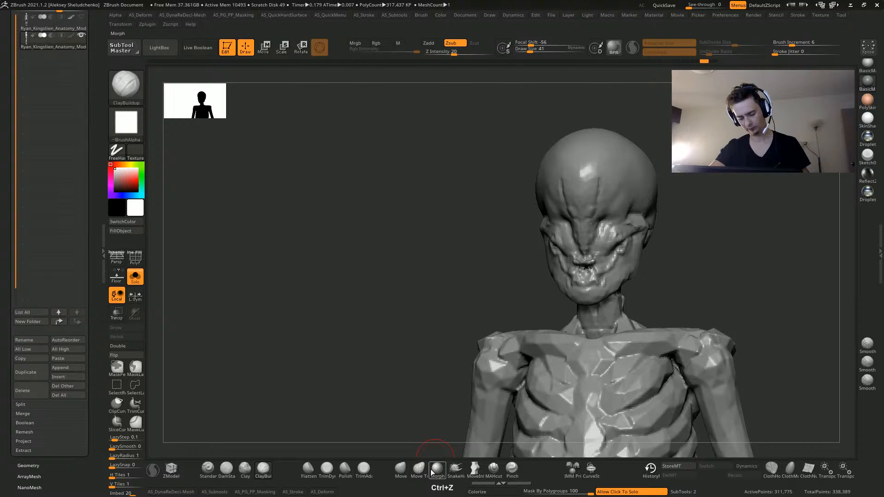
Select the MoveInfiniteDepth brush and examine the head from the front and side
{"action": "left_click", "coordinate": [475, 468]}
{"action": "mouse_move", "coordinate": [357, 278]}
{"action": "left_mouse_down"}
{"action": "mouse_move", "coordinate": [546, 245]}
{"action": "mouse_move", "coordinate": [538, 246]}
{"action": "mouse_move", "coordinate": [531, 229]}
{"action": "left_mouse_up"}
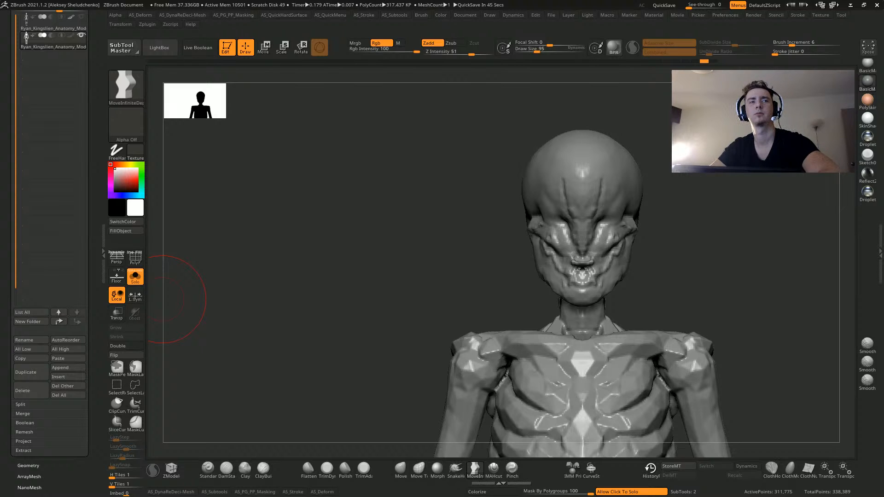
{"action": "mouse_move", "coordinate": [310, 291]}
{"action": "left_mouse_down"}
{"action": "mouse_move", "coordinate": [292, 259]}
{"action": "mouse_move", "coordinate": [367, 230]}
{"action": "mouse_move", "coordinate": [408, 235]}
{"action": "mouse_move", "coordinate": [430, 272]}
{"action": "left_mouse_up"}
{"action": "left_click_drag", "start_coordinate": [446, 225], "coordinate": [473, 233]}
{"action": "mouse_move", "coordinate": [539, 299]}
{"action": "left_mouse_down", "text": "shift"}
{"action": "mouse_move", "coordinate": [556, 307]}
{"action": "mouse_move", "coordinate": [564, 296]}
{"action": "left_mouse_up", "text": "shift"}
{"action": "mouse_move", "coordinate": [373, 318]}
{"action": "left_mouse_down", "text": "alt"}
{"action": "mouse_move", "coordinate": [351, 278]}
{"action": "mouse_move", "coordinate": [308, 312]}
{"action": "mouse_move", "coordinate": [276, 295]}
{"action": "left_mouse_up", "text": "alt"}
Switch back to SnakeHook, undo a test stroke, and set Mask By Polygroups to 0 and Draw Size to 167
{"action": "left_click", "coordinate": [455, 468]}
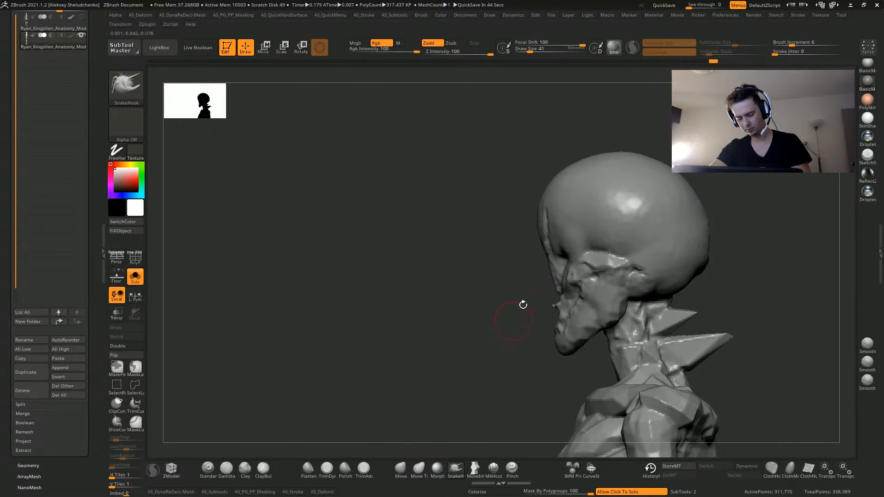
{"action": "key", "text": "bracketright"}
{"action": "key", "text": "ctrl+z"}
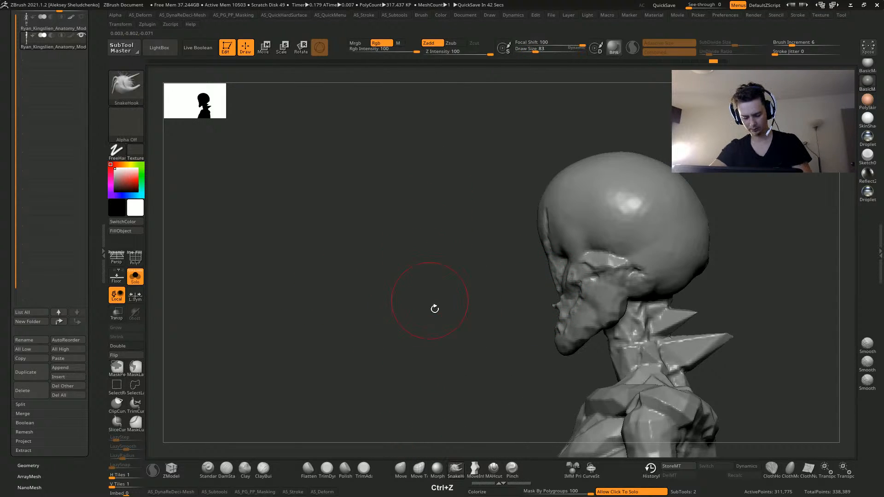
{"action": "left_click", "coordinate": [525, 492]}
{"action": "key", "text": "bracketright"}
{"action": "key", "text": "bracketright"}
{"action": "key", "text": "bracketright"}
{"action": "key", "text": "bracketright"}
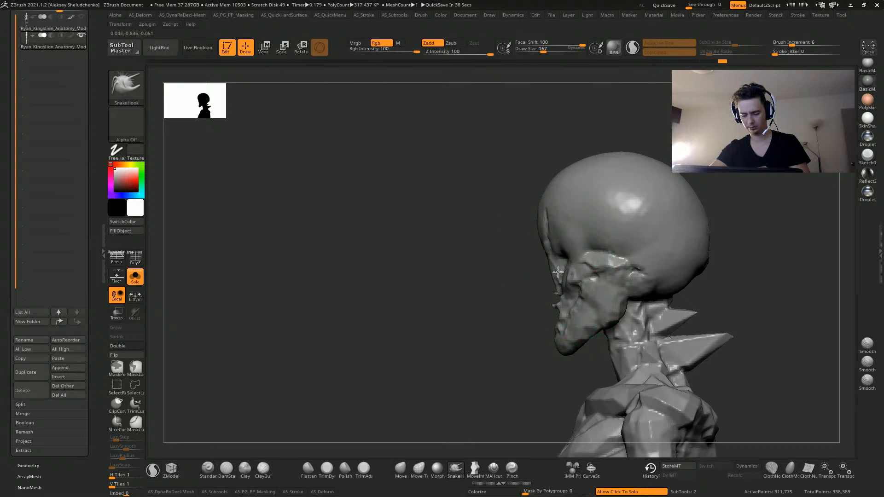
Try pulling the skull's shape with the enlarged SnakeHook brush from both sides, then undo the strokes
{"action": "left_click_drag", "start_coordinate": [430, 263], "coordinate": [442, 284]}
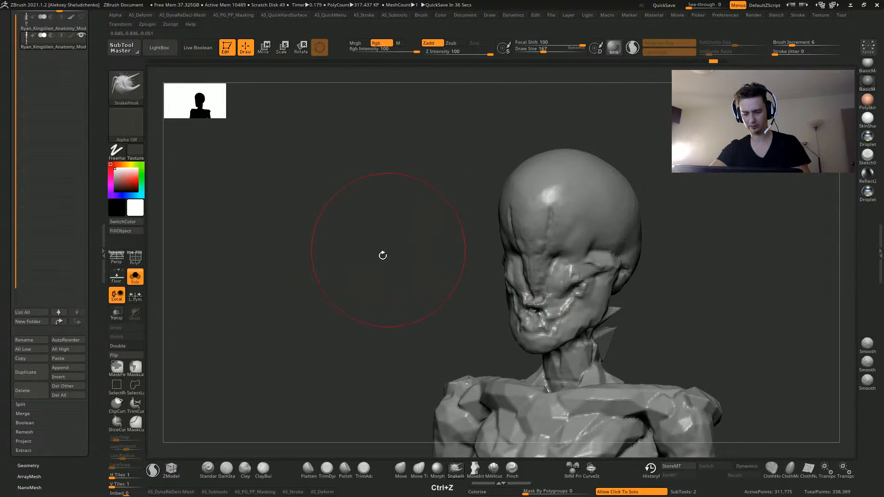
{"action": "key", "text": "ctrl+z"}
{"action": "left_click_drag", "start_coordinate": [375, 278], "coordinate": [460, 276]}
{"action": "mouse_move", "coordinate": [354, 306]}
{"action": "left_mouse_down"}
{"action": "mouse_move", "coordinate": [363, 310]}
{"action": "mouse_move", "coordinate": [337, 230]}
{"action": "left_mouse_up"}
{"action": "key", "text": "ctrl+z"}
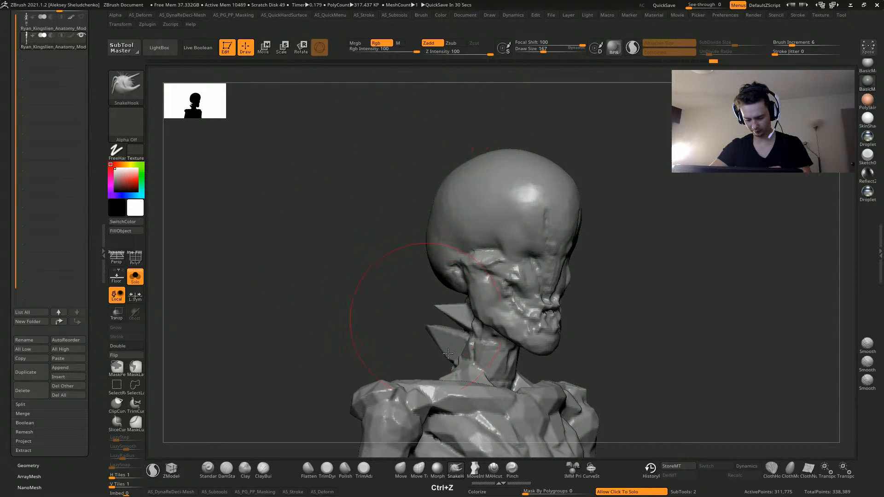
Remesh the skeleton with DynaMesh and undo the SnakeHook test stroke on the head
{"action": "left_click_drag", "start_coordinate": [326, 320], "coordinate": [286, 242], "text": "ctrl"}
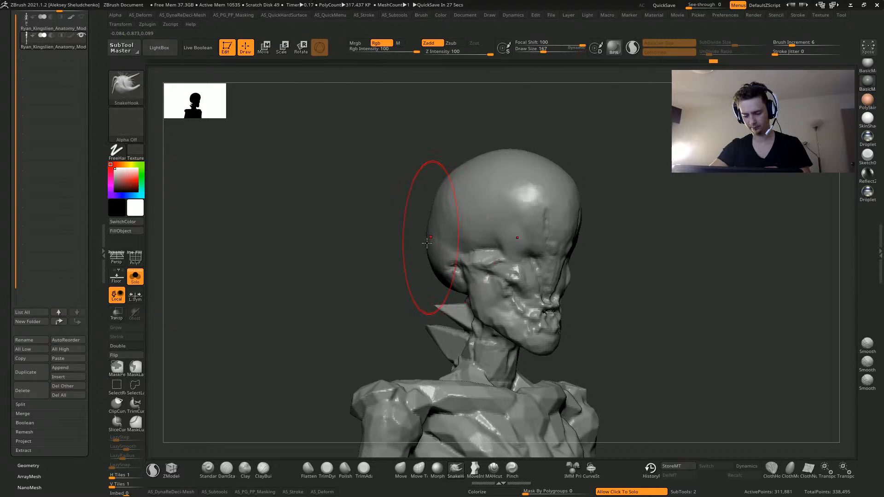
{"action": "key", "text": "ctrl+z"}
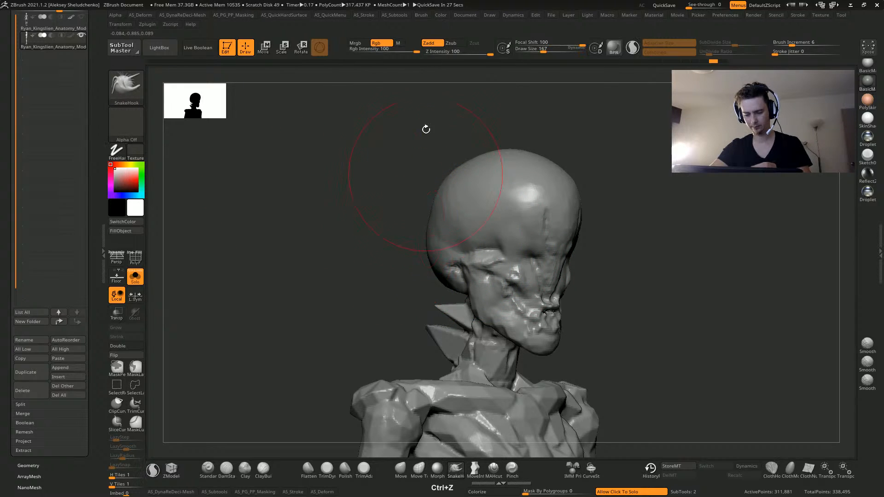
Set the SnakeHook Z Intensity to 52 and Draw Size to 55, and turn dynamic brush sizing back on
{"action": "left_click", "coordinate": [471, 53]}
{"action": "mouse_move", "coordinate": [524, 52]}
{"action": "left_mouse_down"}
{"action": "mouse_move", "coordinate": [570, 61]}
{"action": "mouse_move", "coordinate": [532, 51]}
{"action": "left_mouse_up"}
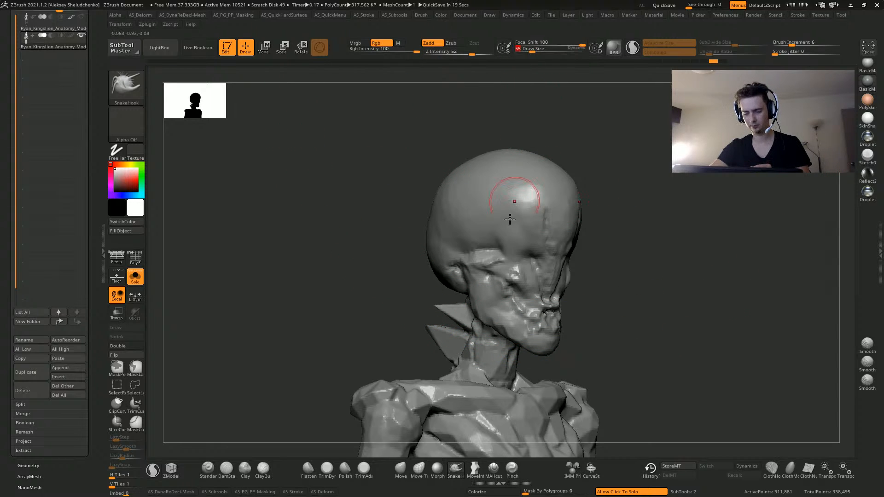
{"action": "left_click_drag", "start_coordinate": [369, 203], "coordinate": [407, 136]}
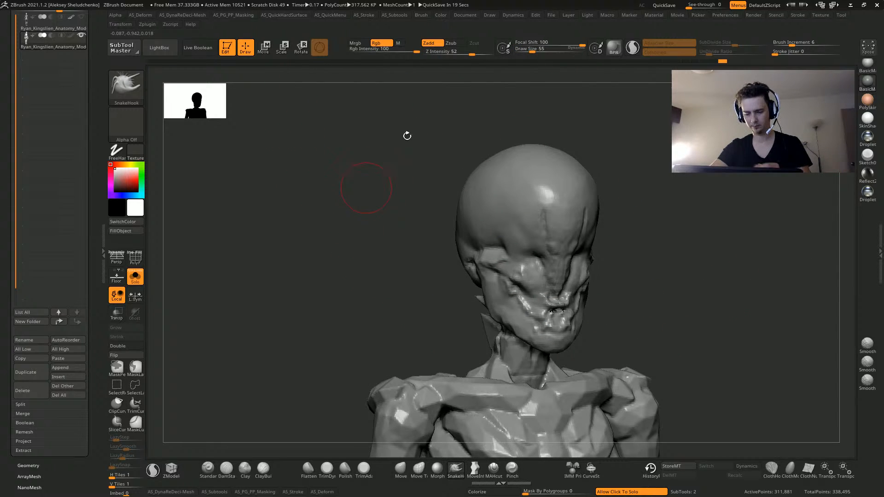
{"action": "left_click", "coordinate": [573, 49]}
{"action": "double_click", "coordinate": [572, 48]}
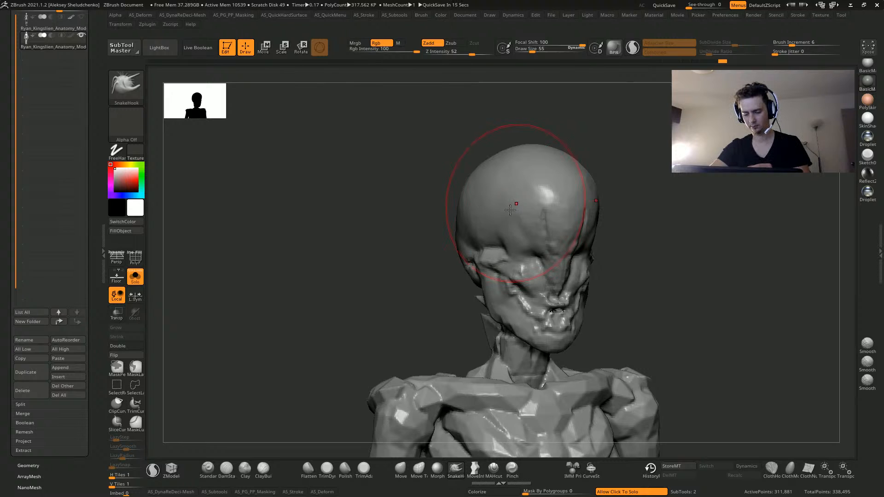
Try reshaping the side of the skull with the Move brush, undo it, and return to the SnakeHook brush
{"action": "left_click", "coordinate": [433, 472]}
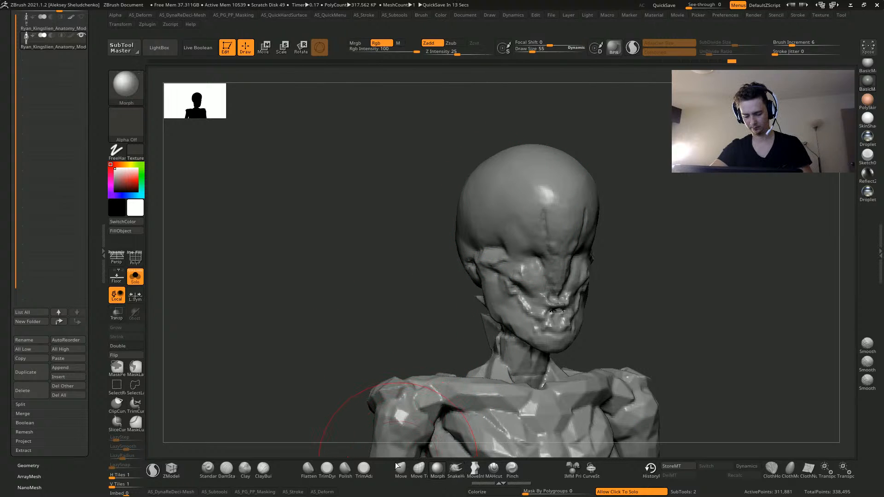
{"action": "left_click", "coordinate": [400, 470]}
{"action": "left_click_drag", "start_coordinate": [481, 253], "coordinate": [467, 245]}
{"action": "key", "text": "ctrl+z"}
{"action": "left_click_drag", "start_coordinate": [347, 270], "coordinate": [373, 192]}
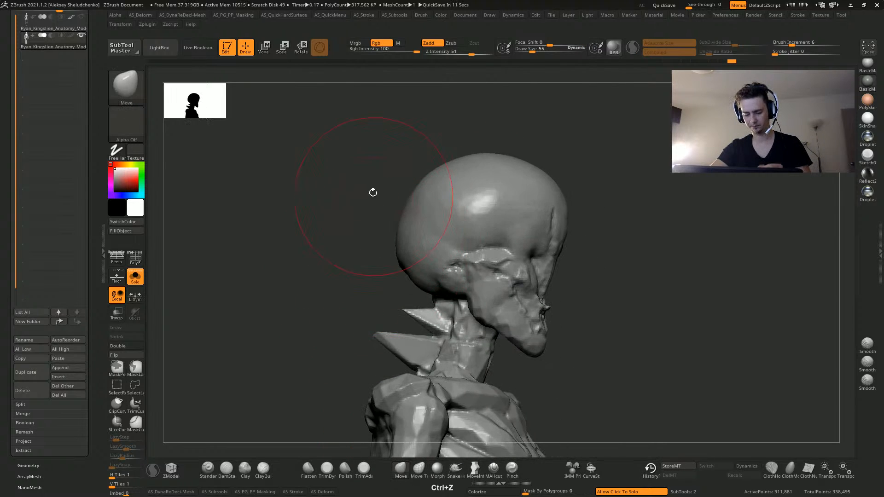
{"action": "left_click", "coordinate": [461, 474]}
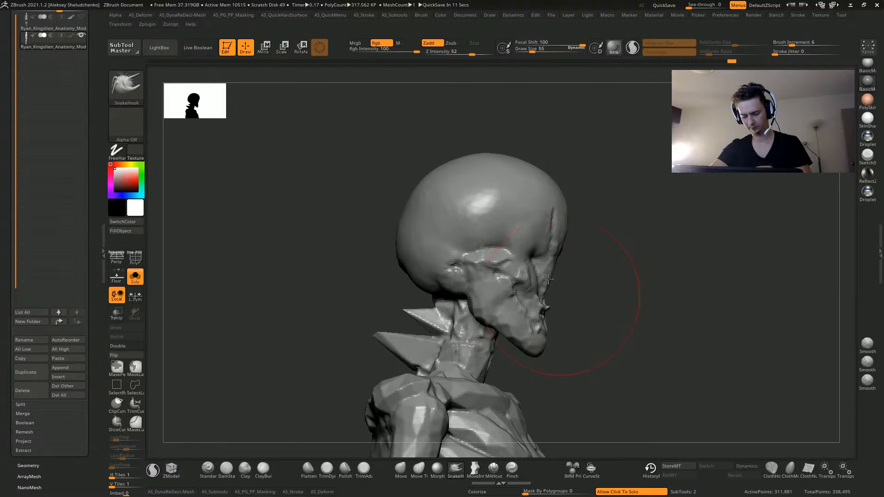
Display the polygon wireframe over the head and enlarge the SnakeHook Draw Size to 69
{"action": "left_click_drag", "start_coordinate": [319, 243], "coordinate": [350, 322], "text": "alt"}
{"action": "key", "text": "s"}
{"action": "left_click", "coordinate": [430, 247]}
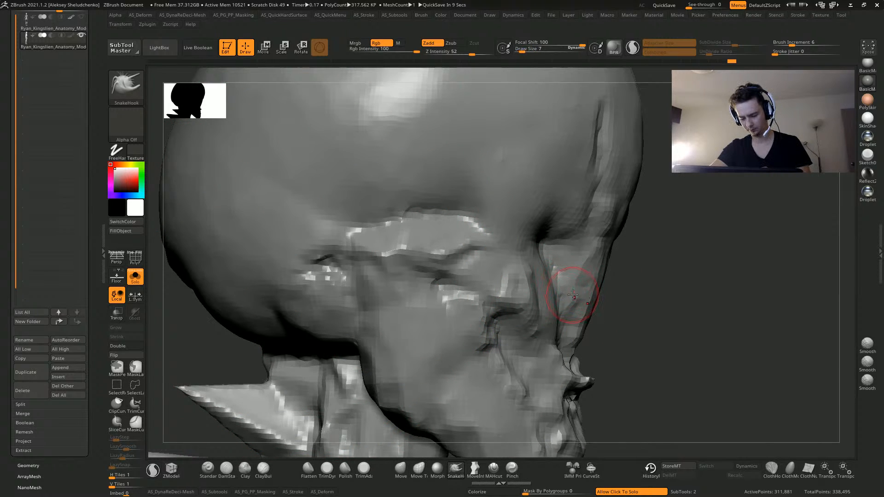
{"action": "key", "text": "shift+f"}
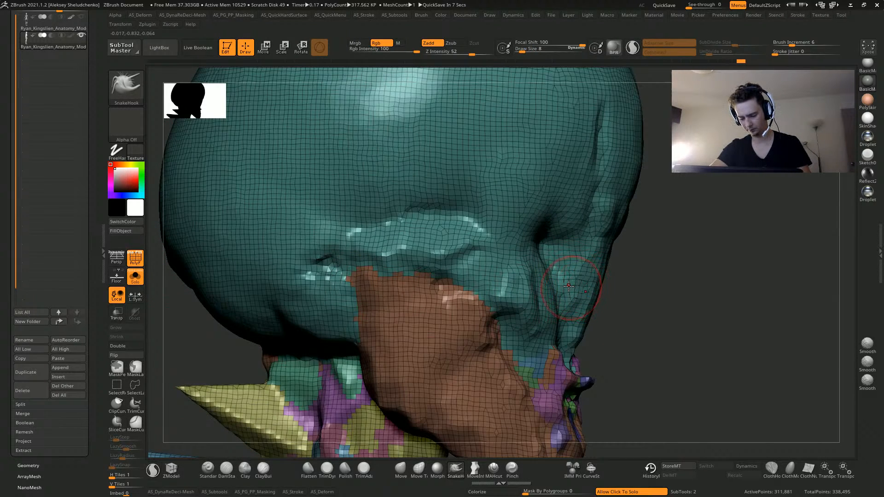
{"action": "left_click_drag", "start_coordinate": [658, 352], "coordinate": [636, 311], "text": "alt"}
{"action": "left_click", "coordinate": [533, 50]}
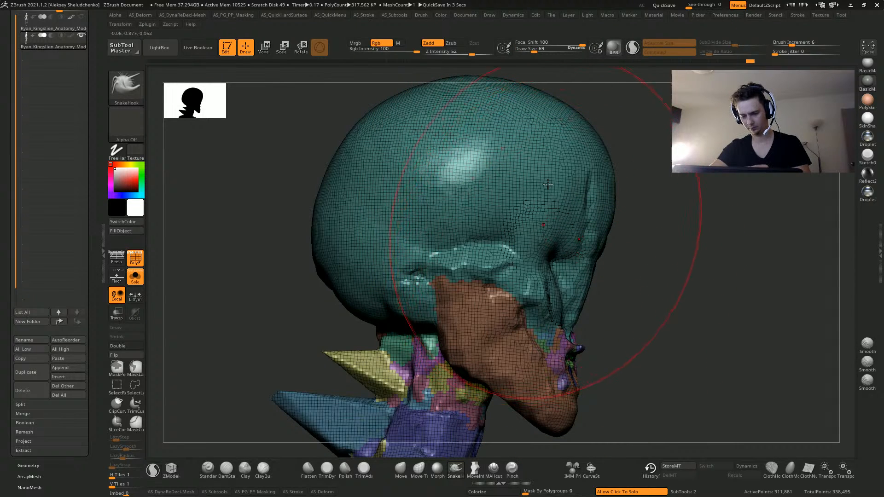
Set the SnakeHook Focal Shift to 10, try pulling the side of the skull, and undo the strokes
{"action": "left_click_drag", "start_coordinate": [572, 42], "coordinate": [544, 42]}
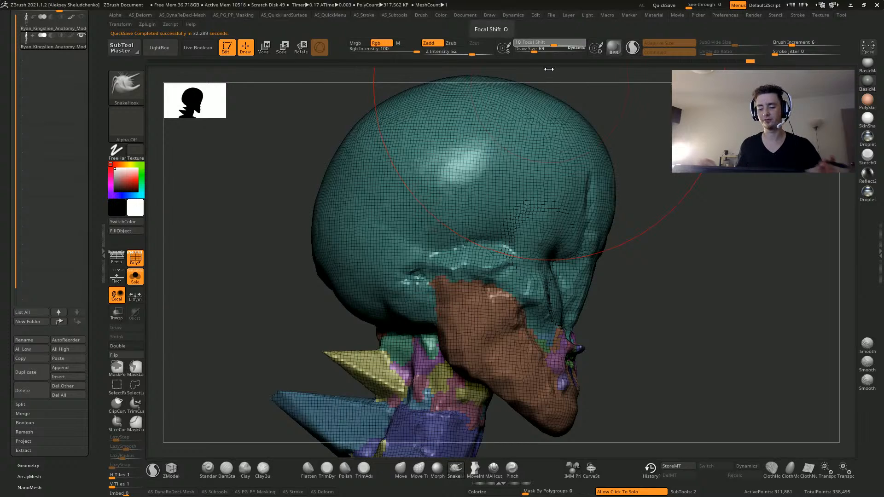
{"action": "mouse_move", "coordinate": [295, 281]}
{"action": "left_mouse_down"}
{"action": "mouse_move", "coordinate": [244, 290]}
{"action": "mouse_move", "coordinate": [294, 276]}
{"action": "left_mouse_up"}
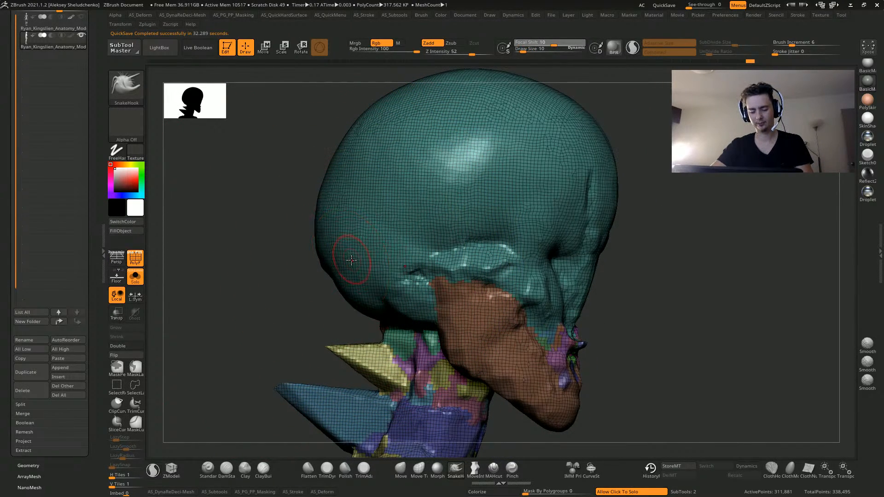
{"action": "key", "text": "bracketright"}
{"action": "key", "text": "bracketright"}
{"action": "key", "text": "bracketright"}
{"action": "key", "text": "bracketright"}
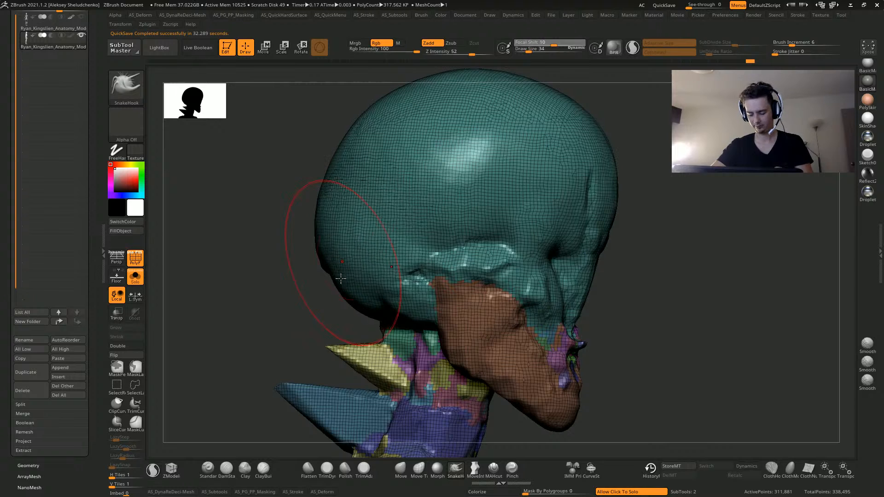
{"action": "key", "text": "ctrl+z"}
{"action": "left_click_drag", "start_coordinate": [566, 223], "coordinate": [589, 264]}
{"action": "key", "text": "ctrl+z"}
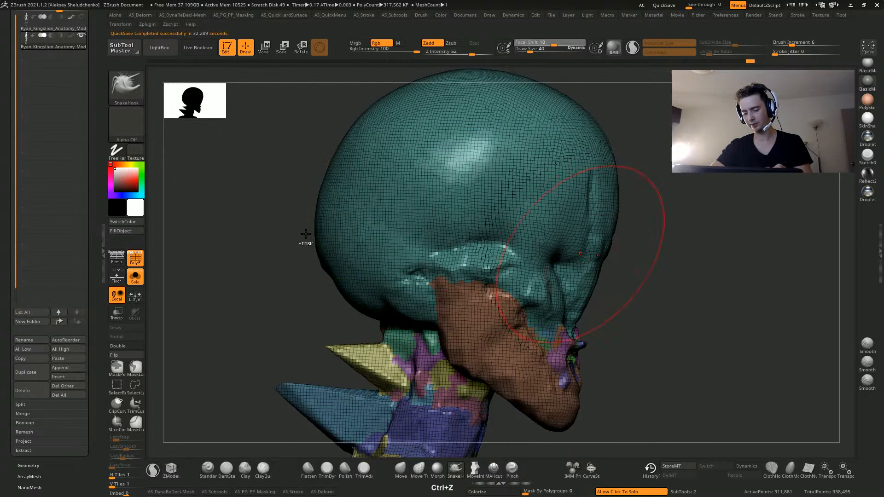
Try the SnakeHook brush with Focal Shift 100, undo the stroke, and set the Focal Shift to 2
{"action": "key", "text": "bracketright"}
{"action": "mouse_move", "coordinate": [554, 46]}
{"action": "left_mouse_down"}
{"action": "mouse_move", "coordinate": [588, 56]}
{"action": "mouse_move", "coordinate": [577, 57]}
{"action": "left_mouse_up"}
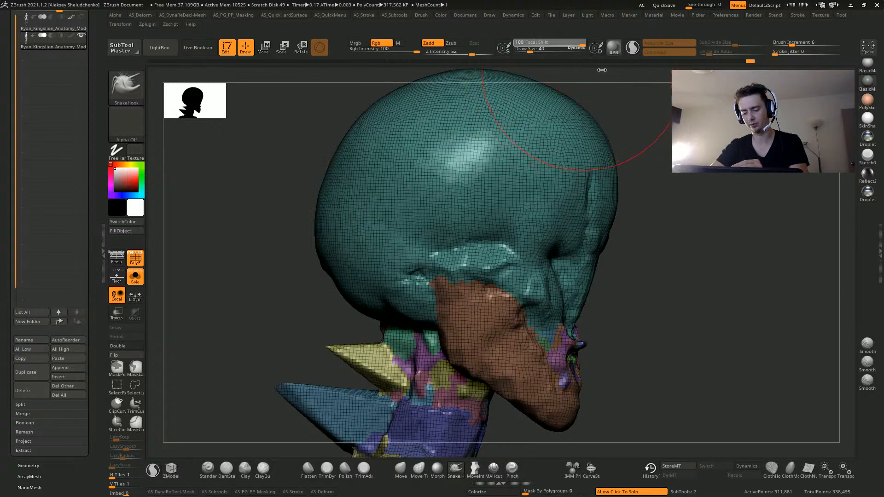
{"action": "key", "text": "ctrl+z"}
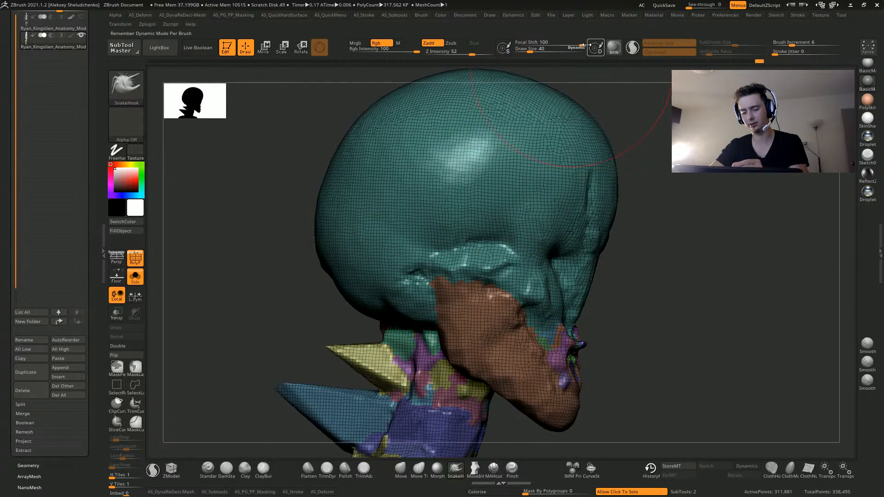
{"action": "left_click_drag", "start_coordinate": [578, 46], "coordinate": [551, 55]}
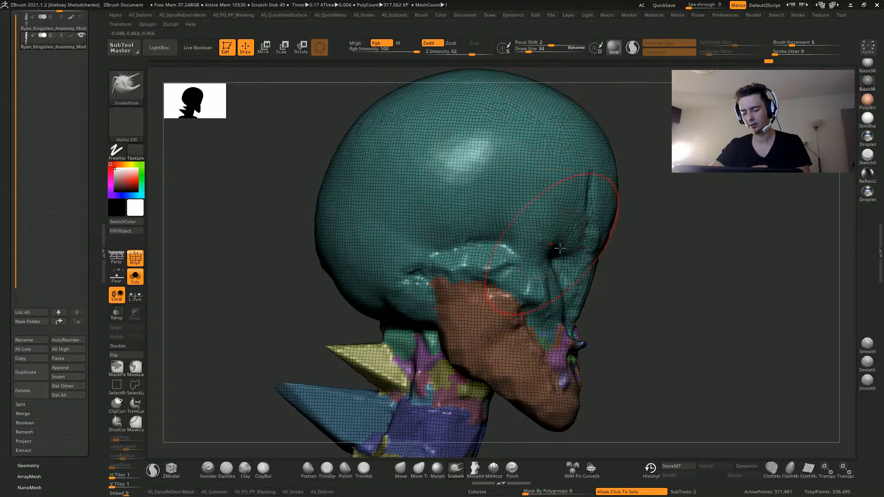
Reshape the eye socket area, the lower back of the skull and the cheekbone with short SnakeHook pulls
{"action": "left_click_drag", "start_coordinate": [574, 258], "coordinate": [582, 262]}
{"action": "mouse_move", "coordinate": [275, 236]}
{"action": "left_mouse_down"}
{"action": "mouse_move", "coordinate": [233, 254]}
{"action": "mouse_move", "coordinate": [264, 248]}
{"action": "left_mouse_up"}
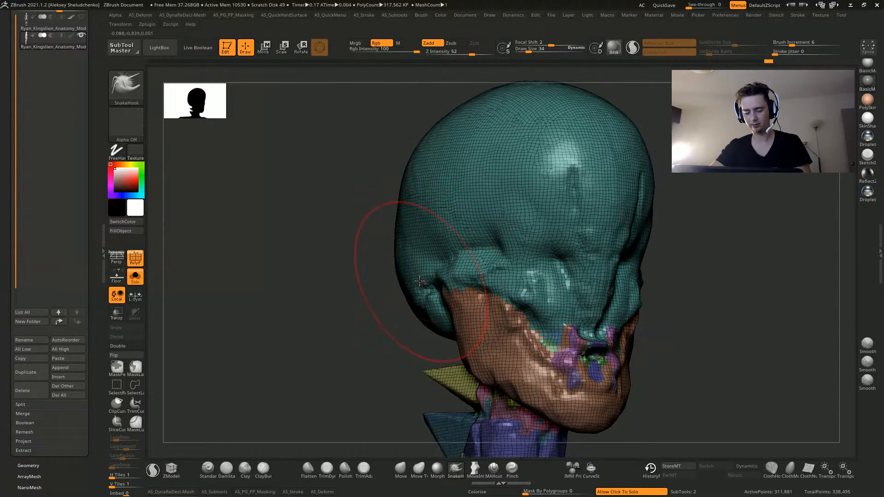
{"action": "left_click_drag", "start_coordinate": [421, 283], "coordinate": [394, 300]}
{"action": "mouse_move", "coordinate": [312, 270]}
{"action": "left_mouse_down"}
{"action": "mouse_move", "coordinate": [277, 278]}
{"action": "mouse_move", "coordinate": [280, 248]}
{"action": "mouse_move", "coordinate": [366, 251]}
{"action": "left_mouse_up"}
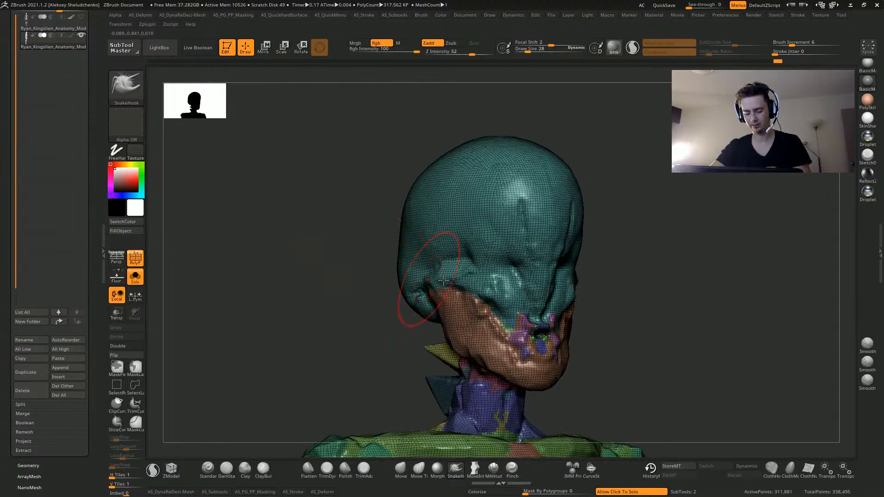
{"action": "mouse_move", "coordinate": [438, 286]}
{"action": "left_mouse_down"}
{"action": "mouse_move", "coordinate": [438, 260]}
{"action": "mouse_move", "coordinate": [359, 255]}
{"action": "mouse_move", "coordinate": [342, 263]}
{"action": "left_mouse_up"}
{"action": "mouse_move", "coordinate": [319, 356]}
{"action": "left_mouse_down", "text": "alt"}
{"action": "mouse_move", "coordinate": [334, 355]}
{"action": "mouse_move", "coordinate": [323, 311]}
{"action": "mouse_move", "coordinate": [322, 333]}
{"action": "left_mouse_up", "text": "alt"}
Pull the jaw forward and reshape the cheek and forehead using SnakeHook at Draw Size 58
{"action": "key", "text": "bracketleft"}
{"action": "key", "text": "bracketleft"}
{"action": "key", "text": "bracketleft"}
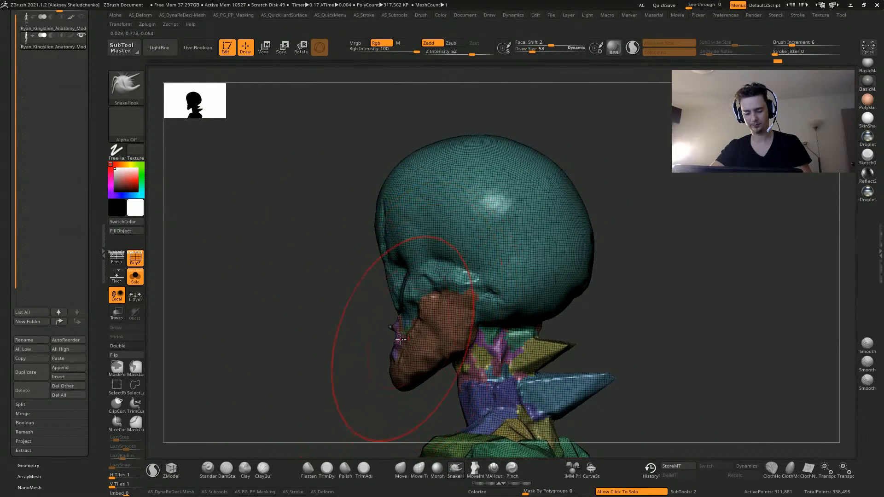
{"action": "left_click_drag", "start_coordinate": [403, 339], "coordinate": [381, 346]}
{"action": "left_click_drag", "start_coordinate": [395, 287], "coordinate": [386, 270]}
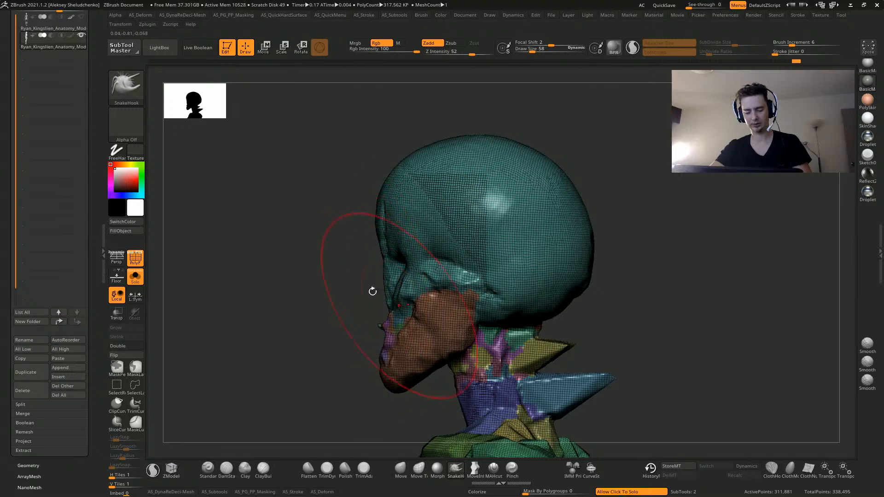
{"action": "left_click_drag", "start_coordinate": [274, 282], "coordinate": [313, 277]}
{"action": "left_click_drag", "start_coordinate": [239, 260], "coordinate": [286, 251]}
{"action": "left_click_drag", "start_coordinate": [367, 206], "coordinate": [359, 231]}
{"action": "left_click_drag", "start_coordinate": [416, 240], "coordinate": [360, 247]}
Reduce the SnakeHook Draw Size to 22, adjust the brow area, and undo the last stroke from the front view
{"action": "key", "text": "bracketleft"}
{"action": "mouse_move", "coordinate": [285, 260]}
{"action": "left_mouse_down", "text": "alt"}
{"action": "mouse_move", "coordinate": [261, 315]}
{"action": "mouse_move", "coordinate": [314, 258]}
{"action": "mouse_move", "coordinate": [328, 283]}
{"action": "left_mouse_up", "text": "alt"}
{"action": "mouse_move", "coordinate": [305, 327]}
{"action": "left_mouse_down", "text": "alt"}
{"action": "mouse_move", "coordinate": [298, 253]}
{"action": "mouse_move", "coordinate": [329, 251]}
{"action": "left_mouse_up", "text": "alt"}
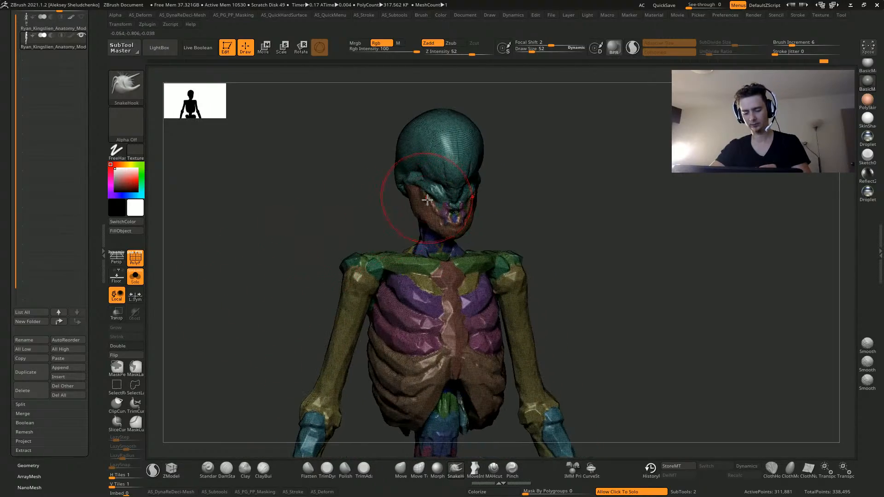
{"action": "left_click_drag", "start_coordinate": [251, 198], "coordinate": [281, 185]}
{"action": "left_click_drag", "start_coordinate": [280, 186], "coordinate": [278, 142], "text": "alt"}
{"action": "key", "text": "bracketleft"}
{"action": "key", "text": "bracketleft"}
{"action": "key", "text": "bracketleft"}
{"action": "key", "text": "bracketleft"}
{"action": "key", "text": "bracketleft"}
{"action": "key", "text": "bracketleft"}
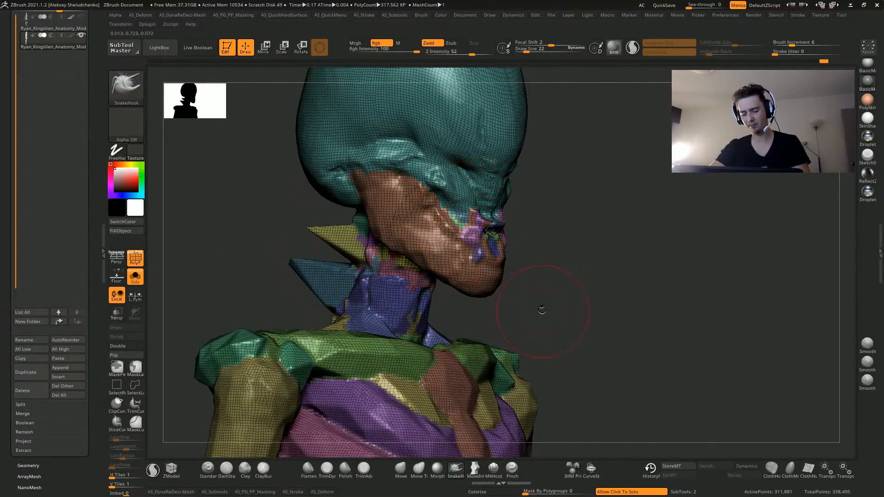
{"action": "mouse_move", "coordinate": [541, 310]}
{"action": "left_mouse_down"}
{"action": "mouse_move", "coordinate": [398, 200]}
{"action": "mouse_move", "coordinate": [417, 154]}
{"action": "mouse_move", "coordinate": [454, 157]}
{"action": "left_mouse_up"}
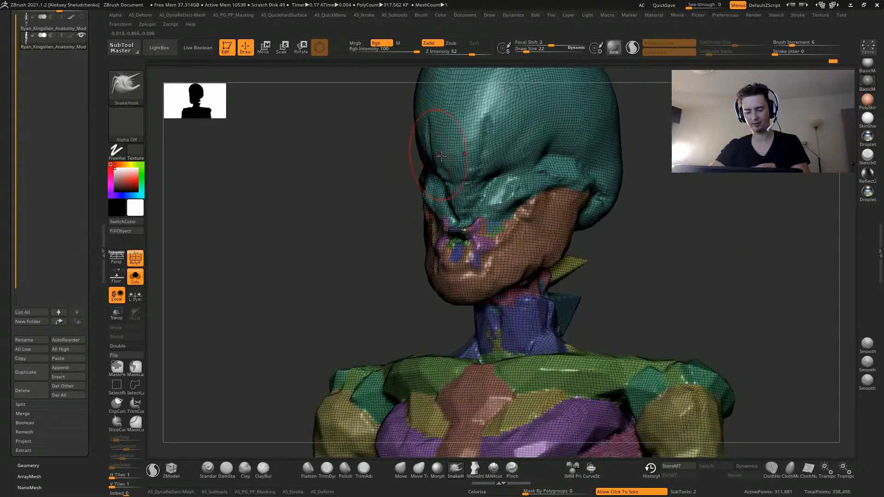
{"action": "key", "text": "bracketright"}
{"action": "left_click_drag", "start_coordinate": [369, 161], "coordinate": [408, 167], "text": "shift"}
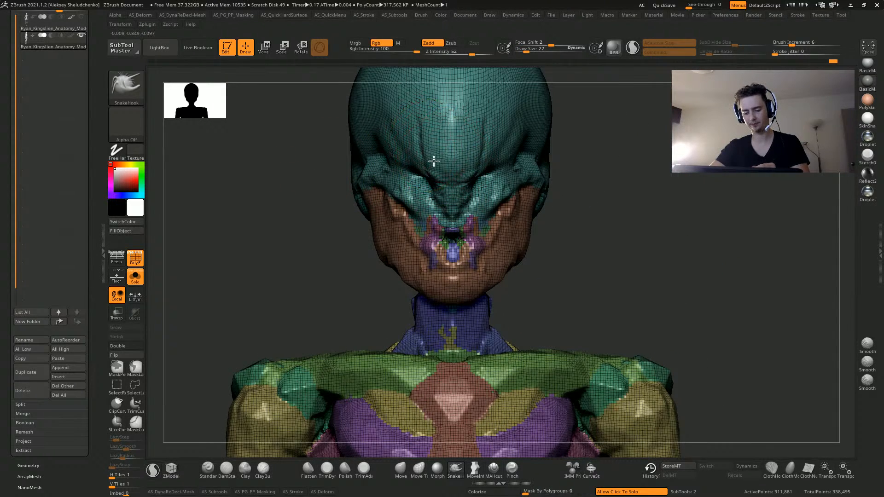
{"action": "key", "text": "ctrl+z"}
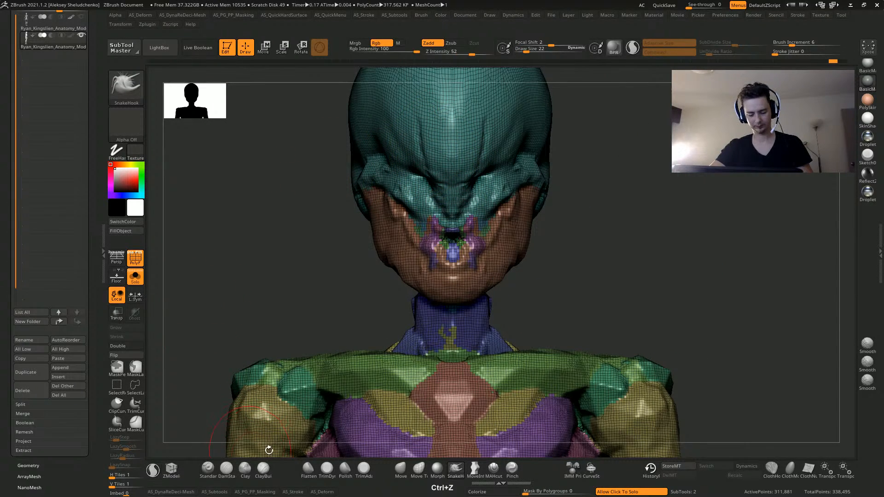
Switch to DamStandard with Z Intensity 26 and Draw Size 8, and carve creases out from the middle of the brow
{"action": "left_click", "coordinate": [226, 468]}
{"action": "key", "text": "ctrl+z"}
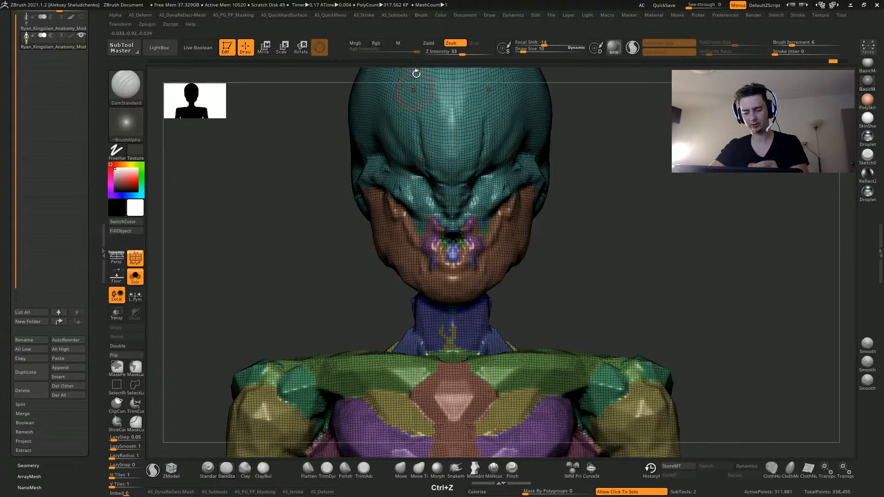
{"action": "left_click", "coordinate": [457, 53]}
{"action": "key", "text": "bracketleft"}
{"action": "left_click_drag", "start_coordinate": [451, 160], "coordinate": [412, 196]}
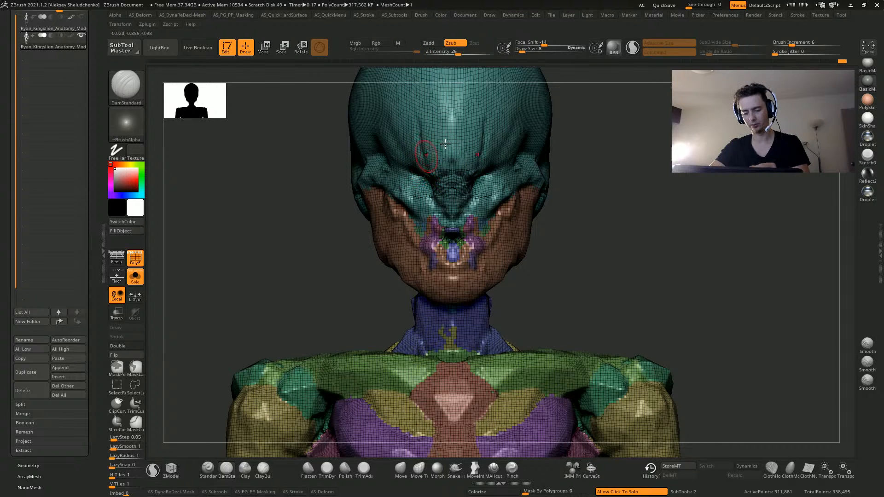
Carve a central furrow with branching wrinkles up the forehead and down to the nose with DamStandard
{"action": "left_click_drag", "start_coordinate": [452, 126], "coordinate": [444, 137]}
{"action": "left_click_drag", "start_coordinate": [451, 91], "coordinate": [442, 108]}
{"action": "left_click_drag", "start_coordinate": [268, 176], "coordinate": [242, 257], "text": "alt"}
{"action": "left_click_drag", "start_coordinate": [296, 191], "coordinate": [207, 193]}
{"action": "mouse_move", "coordinate": [424, 187]}
{"action": "left_mouse_down"}
{"action": "mouse_move", "coordinate": [424, 258]}
{"action": "mouse_move", "coordinate": [442, 266]}
{"action": "left_mouse_up"}
{"action": "left_click_drag", "start_coordinate": [299, 308], "coordinate": [275, 260]}
{"action": "left_click_drag", "start_coordinate": [295, 217], "coordinate": [225, 217]}
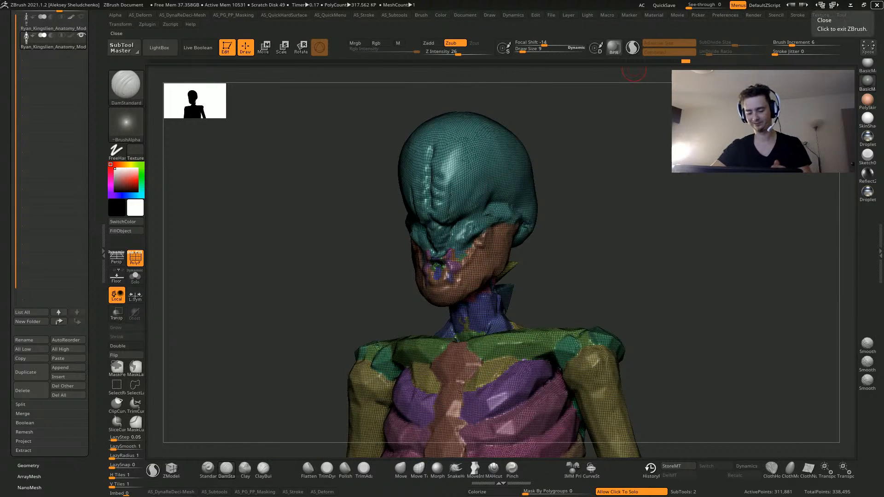
Hide the polygon wireframe and frame the skull and ribcage from the front
{"action": "left_click_drag", "start_coordinate": [184, 256], "coordinate": [230, 276]}
{"action": "left_click", "coordinate": [136, 259]}
{"action": "left_click", "coordinate": [135, 258]}
{"action": "left_click_drag", "start_coordinate": [215, 314], "coordinate": [213, 249]}
{"action": "left_click", "coordinate": [135, 259]}
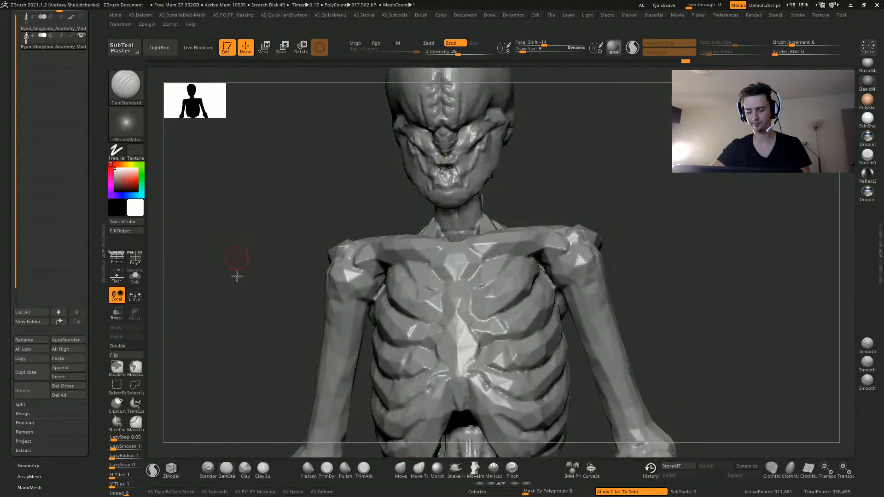
{"action": "left_click_drag", "start_coordinate": [236, 276], "coordinate": [264, 310]}
{"action": "left_click_drag", "start_coordinate": [291, 274], "coordinate": [307, 214]}
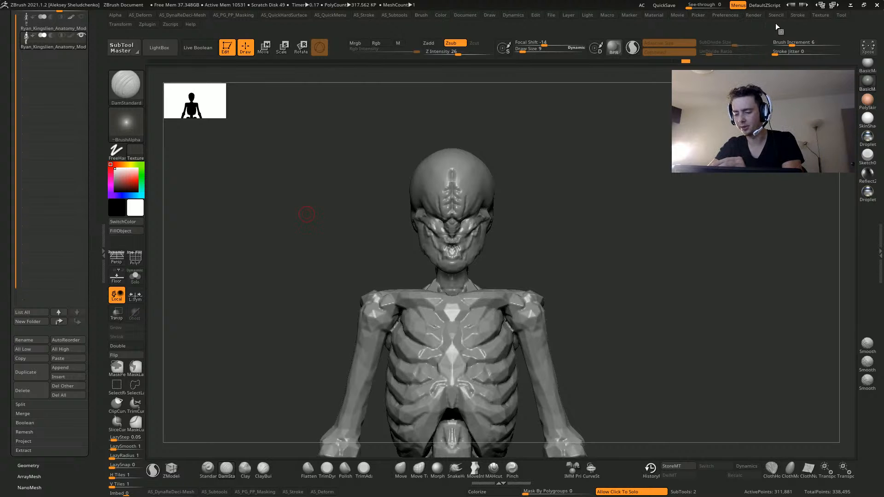
Reposition the active light near the top of the light placement sphere so the skeleton is lit from above
{"action": "left_click", "coordinate": [587, 15]}
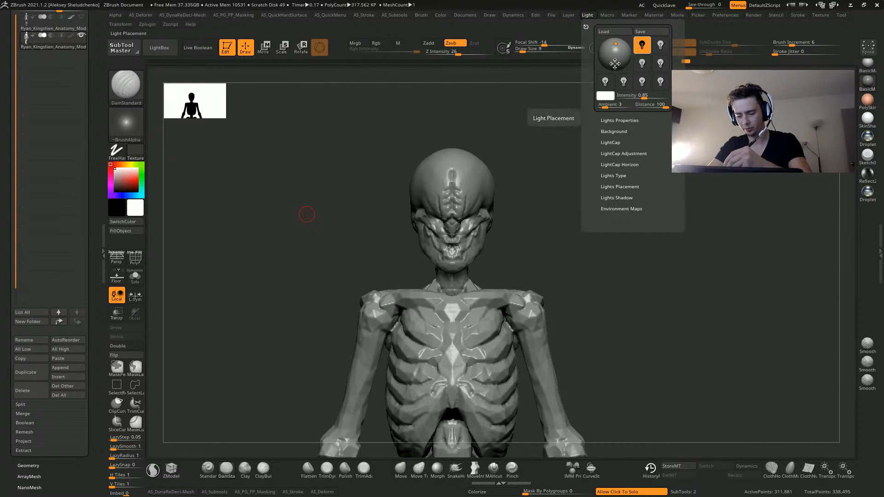
{"action": "left_click", "coordinate": [613, 41]}
{"action": "left_click", "coordinate": [614, 44]}
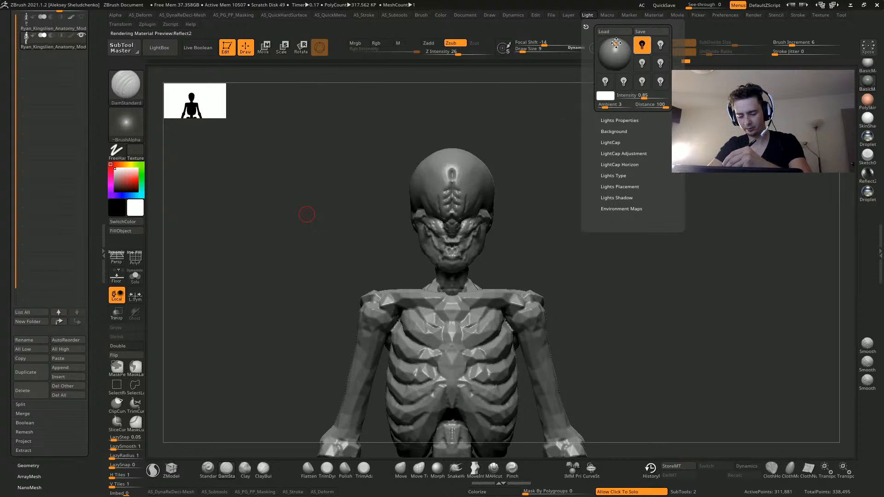
{"action": "left_click", "coordinate": [614, 41]}
{"action": "left_click", "coordinate": [615, 43]}
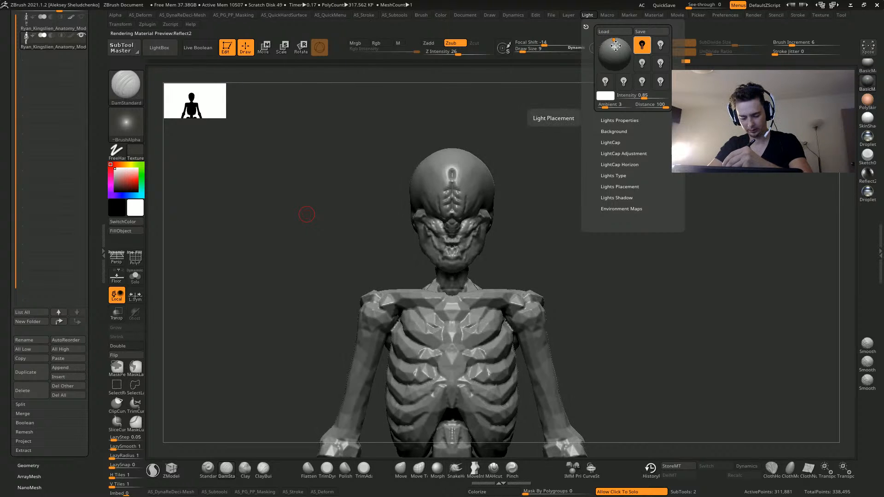
{"action": "left_click", "coordinate": [615, 46]}
{"action": "left_click_drag", "start_coordinate": [614, 45], "coordinate": [613, 40]}
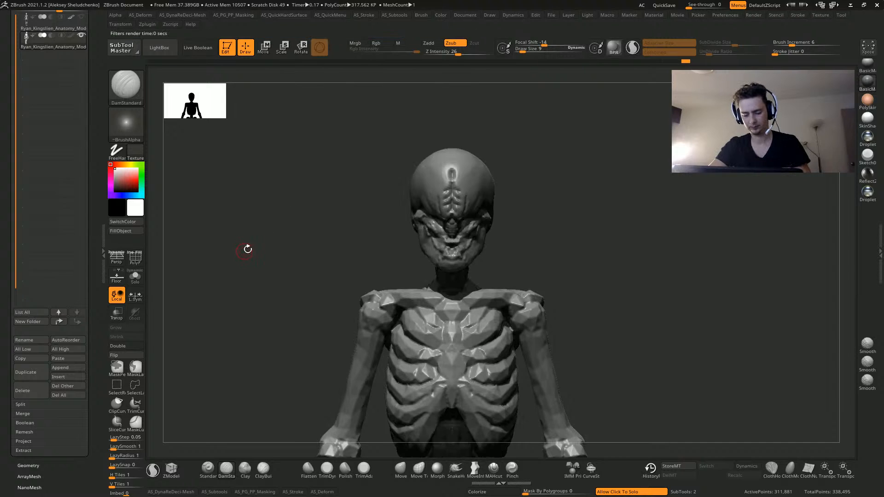
Render a BPR preview of the skull from the side with the new lighting
{"action": "left_click_drag", "start_coordinate": [282, 299], "coordinate": [301, 326]}
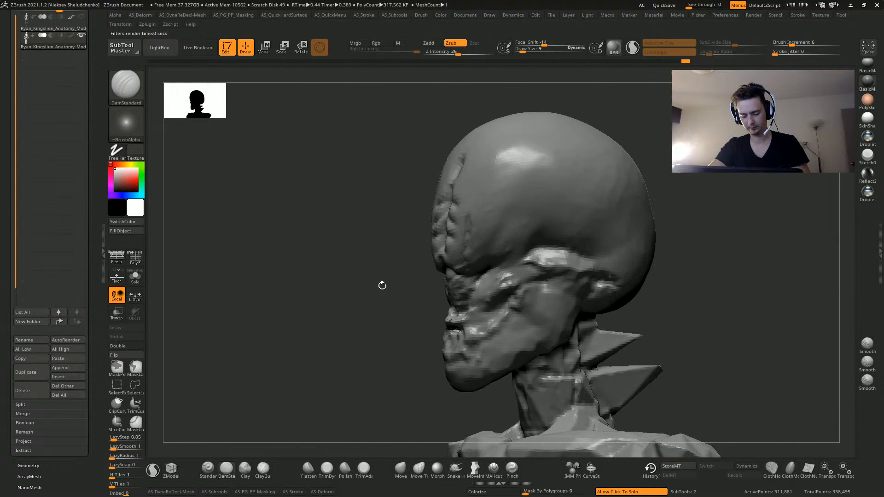
{"action": "left_click", "coordinate": [613, 47]}
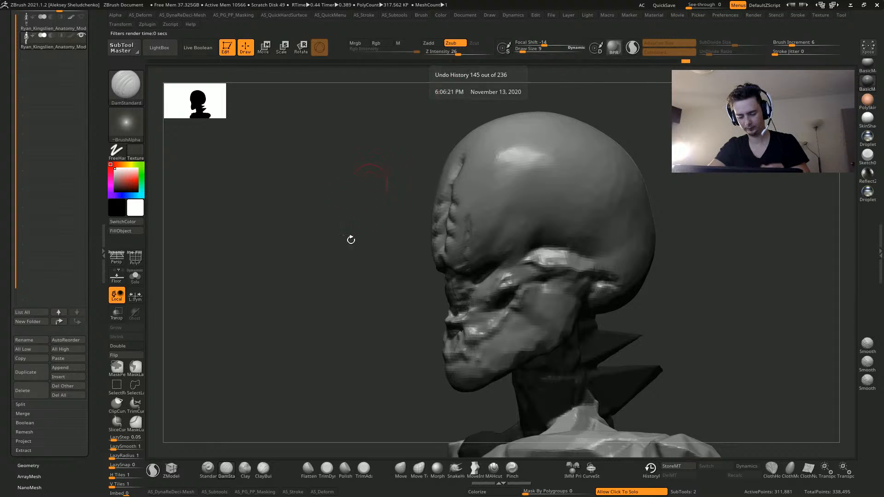
{"action": "left_click", "coordinate": [344, 299]}
Switch to the Move brush, try smoothing around the nasal opening, and undo the strokes
{"action": "left_click", "coordinate": [400, 469]}
{"action": "left_click_drag", "start_coordinate": [332, 247], "coordinate": [367, 249]}
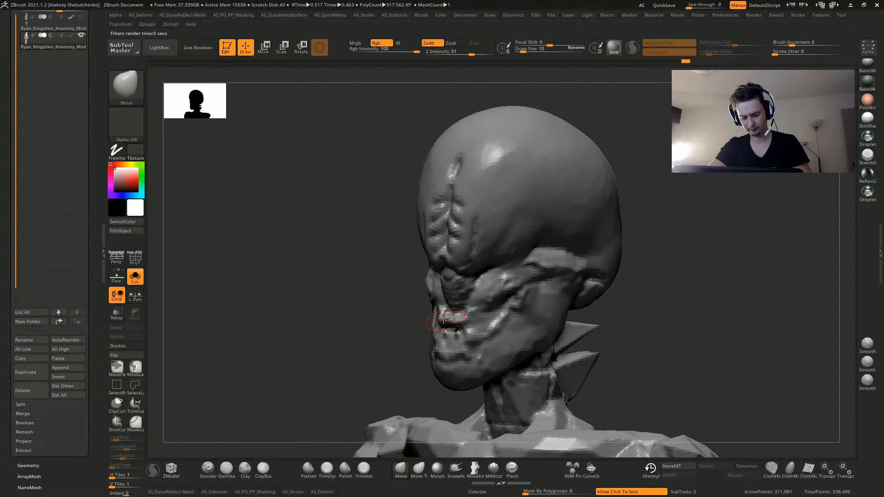
{"action": "left_click_drag", "start_coordinate": [449, 316], "coordinate": [452, 321], "text": "shift"}
{"action": "key", "text": "ctrl+z"}
{"action": "key", "text": "ctrl+z"}
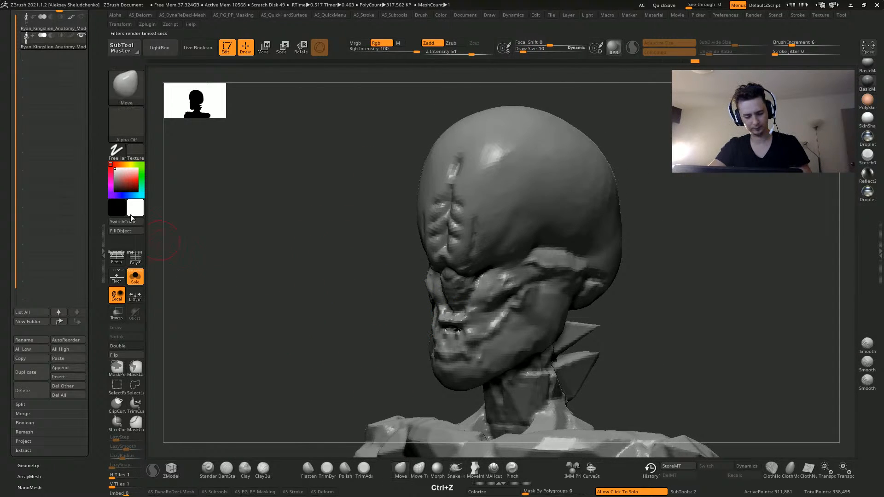
With Polyframe shown, assign Smooth Groups as the smoothing brush, smooth the polygroup borders around the mouth, and hide the wireframe again
{"action": "left_click", "coordinate": [134, 259]}
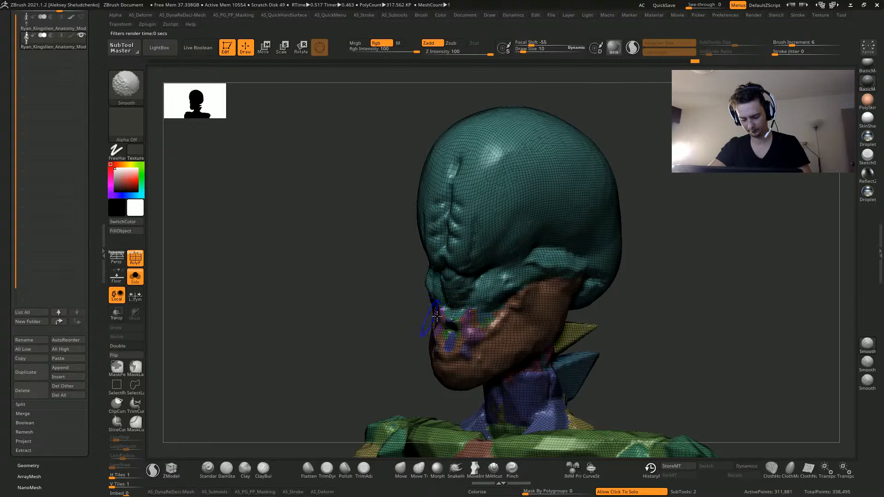
{"action": "left_click_drag", "start_coordinate": [290, 280], "coordinate": [447, 323]}
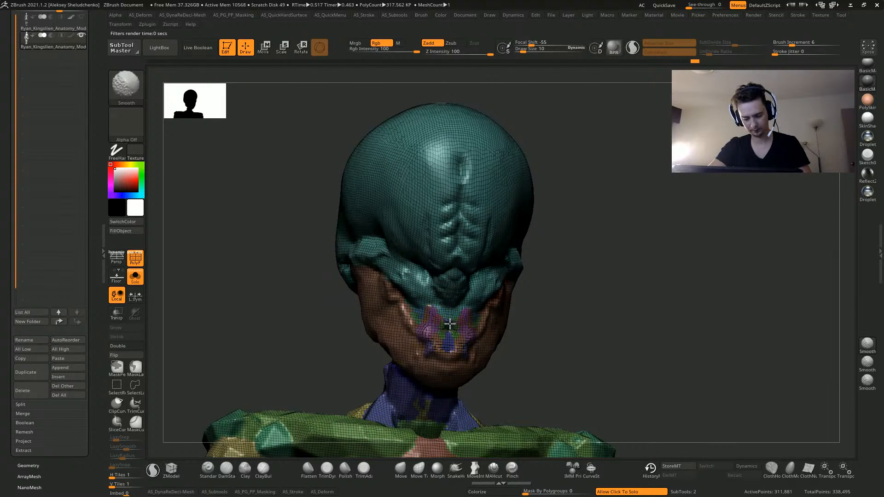
{"action": "left_click_drag", "start_coordinate": [206, 297], "coordinate": [231, 345], "text": "alt"}
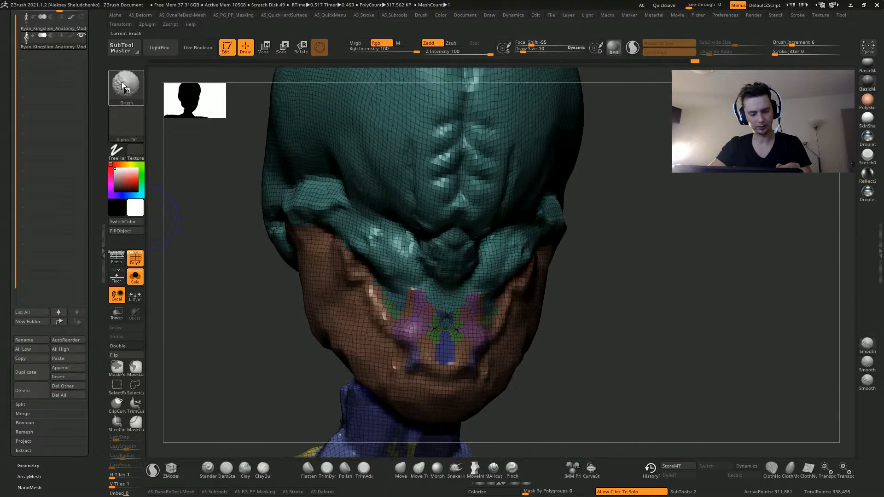
{"action": "left_click", "coordinate": [121, 82]}
{"action": "left_click", "coordinate": [126, 86]}
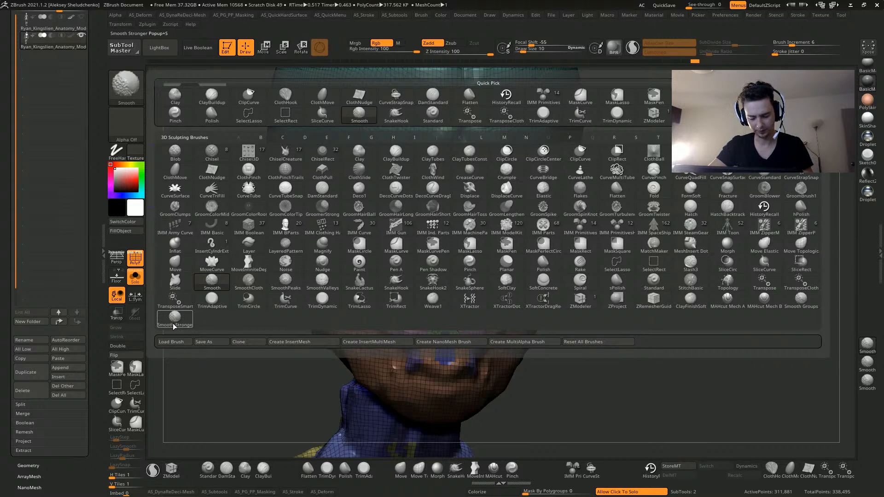
{"action": "left_click", "coordinate": [212, 282], "text": "shift"}
{"action": "mouse_move", "coordinate": [221, 289]}
{"action": "left_mouse_down"}
{"action": "mouse_move", "coordinate": [360, 310]}
{"action": "mouse_move", "coordinate": [426, 315]}
{"action": "mouse_move", "coordinate": [460, 306]}
{"action": "mouse_move", "coordinate": [504, 316]}
{"action": "mouse_move", "coordinate": [437, 358]}
{"action": "left_mouse_up"}
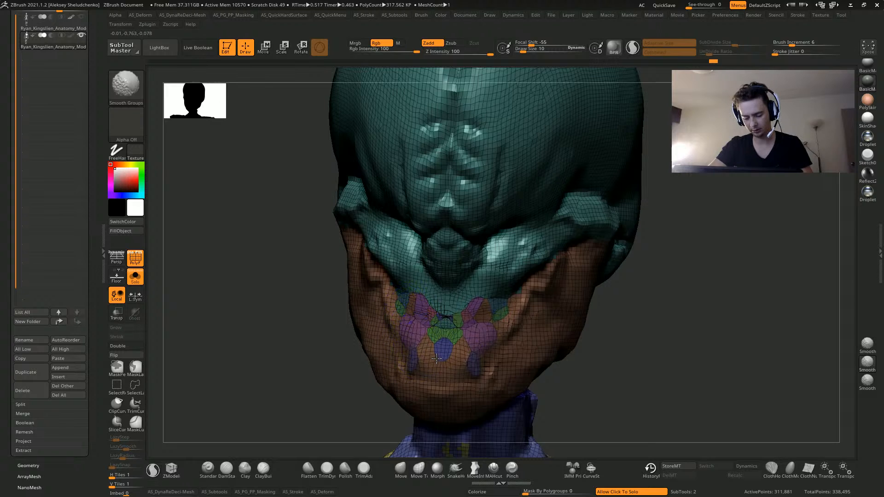
{"action": "mouse_move", "coordinate": [290, 305]}
{"action": "left_mouse_down"}
{"action": "mouse_move", "coordinate": [349, 310]}
{"action": "mouse_move", "coordinate": [341, 319]}
{"action": "mouse_move", "coordinate": [306, 319]}
{"action": "mouse_move", "coordinate": [230, 253]}
{"action": "left_mouse_up"}
{"action": "left_click", "coordinate": [135, 258]}
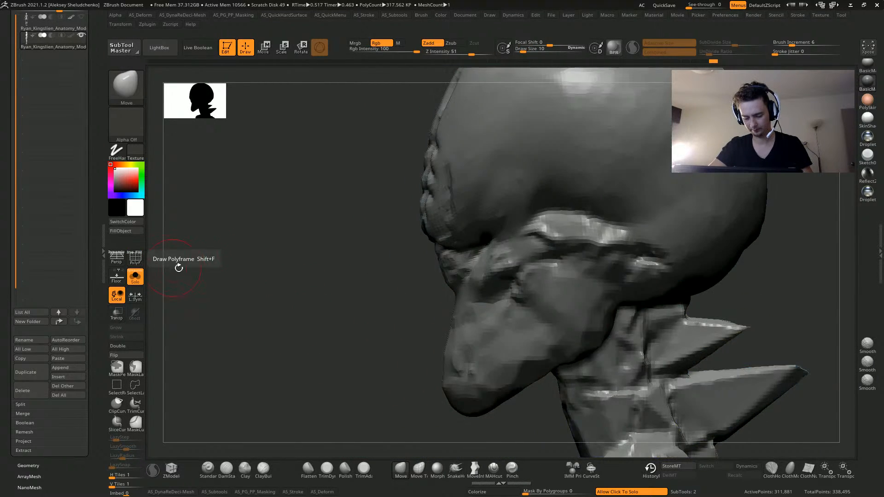
Pull the front of the mouth and jaw forward in profile with the SnakeHook brush at Draw Size 16
{"action": "left_click", "coordinate": [455, 469]}
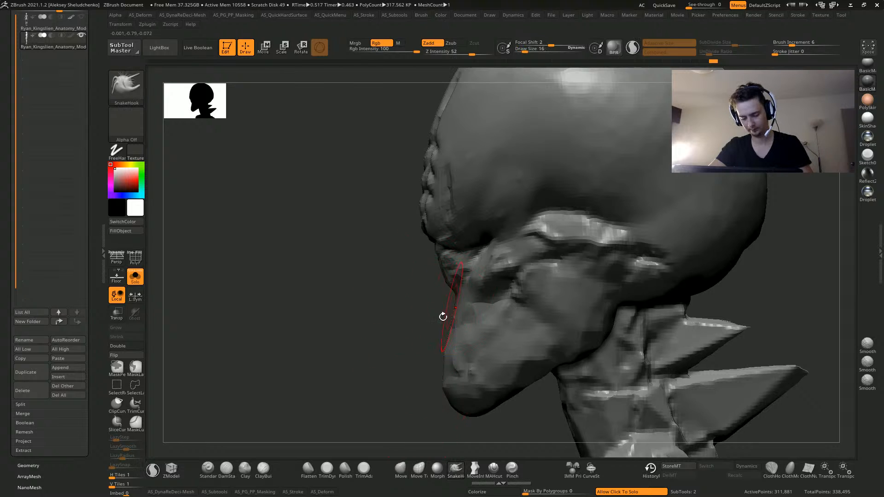
{"action": "key", "text": "bracketleft"}
{"action": "key", "text": "bracketleft"}
{"action": "key", "text": "bracketleft"}
{"action": "key", "text": "bracketleft"}
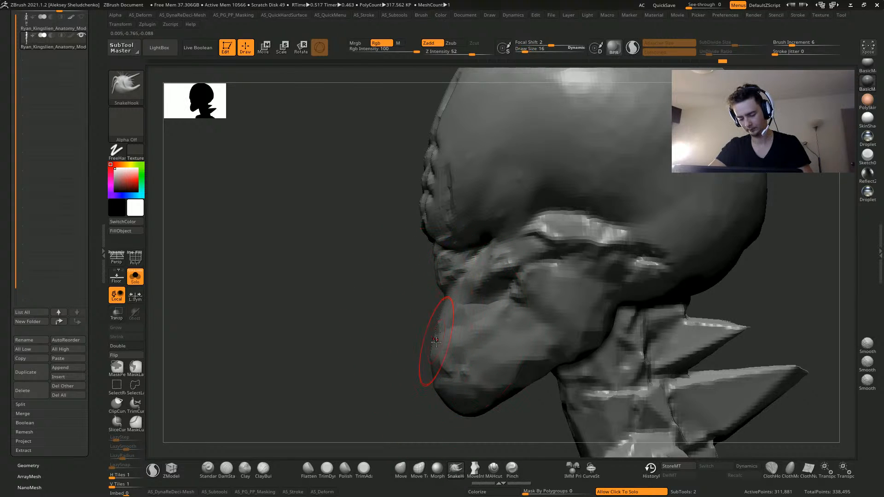
{"action": "right_click_drag", "start_coordinate": [367, 369], "coordinate": [364, 347], "text": "ctrl"}
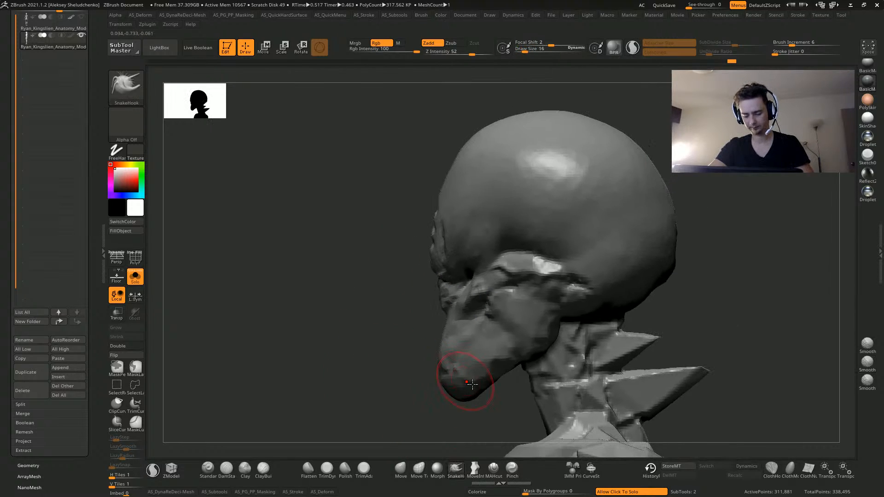
Enlarge SnakeHook to Draw Size 52 and pull the chin slightly forward and up in profile
{"action": "key", "text": "bracketright"}
{"action": "key", "text": "bracketright"}
{"action": "key", "text": "bracketright"}
{"action": "key", "text": "bracketright"}
{"action": "left_click_drag", "start_coordinate": [452, 394], "coordinate": [446, 386]}
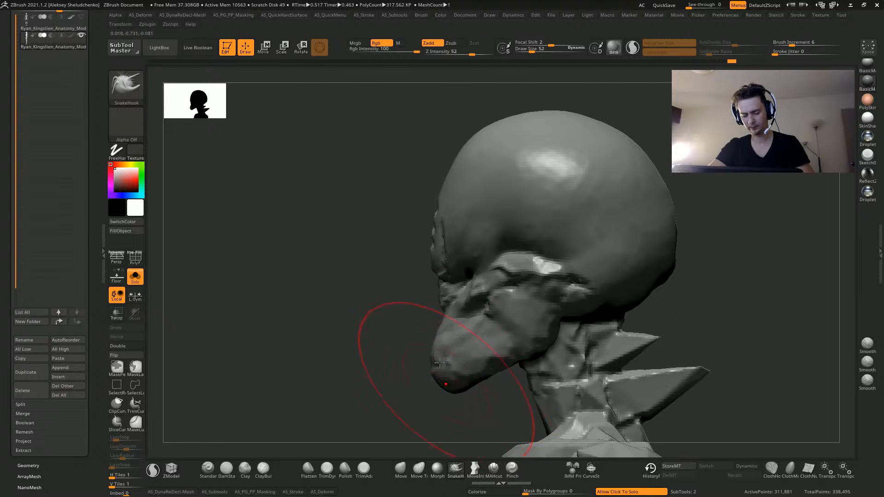
Refine the chin, lower jaw and mouth area from several angles with SnakeHook, reducing Draw Size to 28, 22 and 9
{"action": "key", "text": "bracketleft"}
{"action": "key", "text": "bracketleft"}
{"action": "key", "text": "bracketleft"}
{"action": "key", "text": "bracketleft"}
{"action": "key", "text": "bracketleft"}
{"action": "key", "text": "bracketleft"}
{"action": "key", "text": "bracketleft"}
{"action": "key", "text": "bracketleft"}
{"action": "mouse_move", "coordinate": [406, 362]}
{"action": "right_mouse_down"}
{"action": "mouse_move", "coordinate": [391, 357]}
{"action": "mouse_move", "coordinate": [450, 383]}
{"action": "mouse_move", "coordinate": [429, 358]}
{"action": "right_mouse_up"}
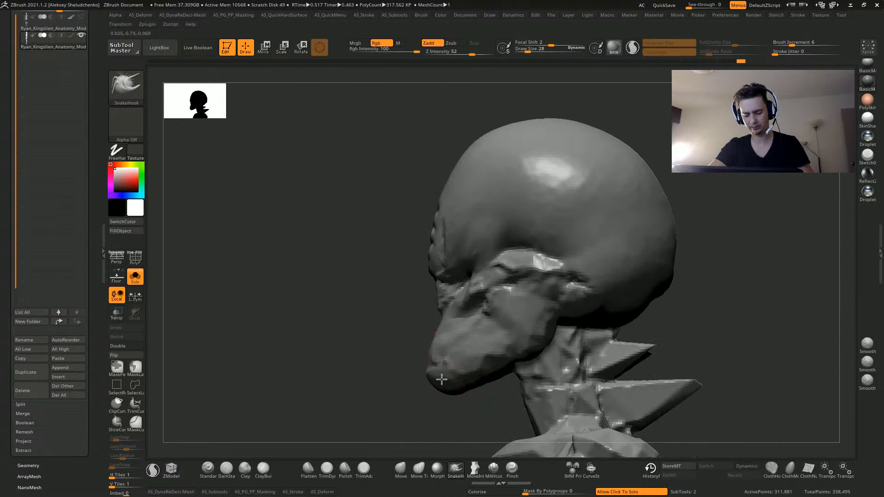
{"action": "key", "text": "bracketright"}
{"action": "key", "text": "bracketright"}
{"action": "right_click_drag", "start_coordinate": [364, 368], "coordinate": [378, 368]}
{"action": "key", "text": "bracketleft"}
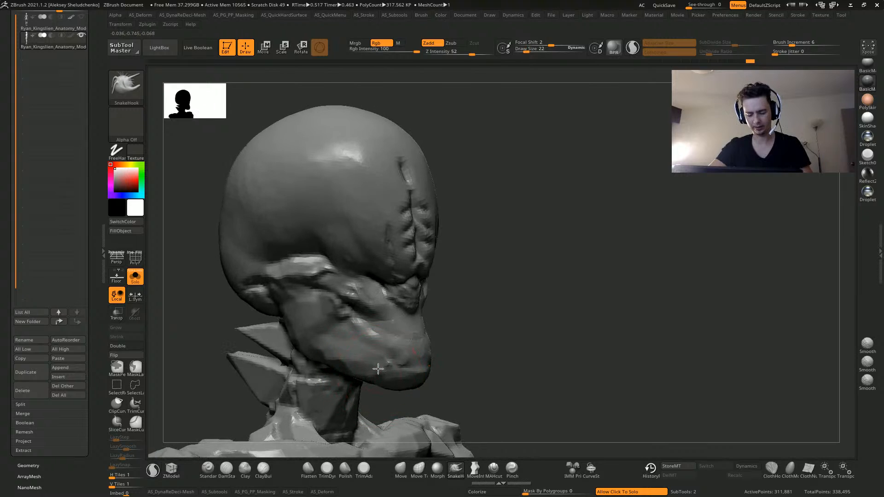
{"action": "mouse_move", "coordinate": [483, 381]}
{"action": "right_mouse_down"}
{"action": "mouse_move", "coordinate": [487, 388]}
{"action": "mouse_move", "coordinate": [402, 337]}
{"action": "right_mouse_up"}
{"action": "key", "text": "bracketleft"}
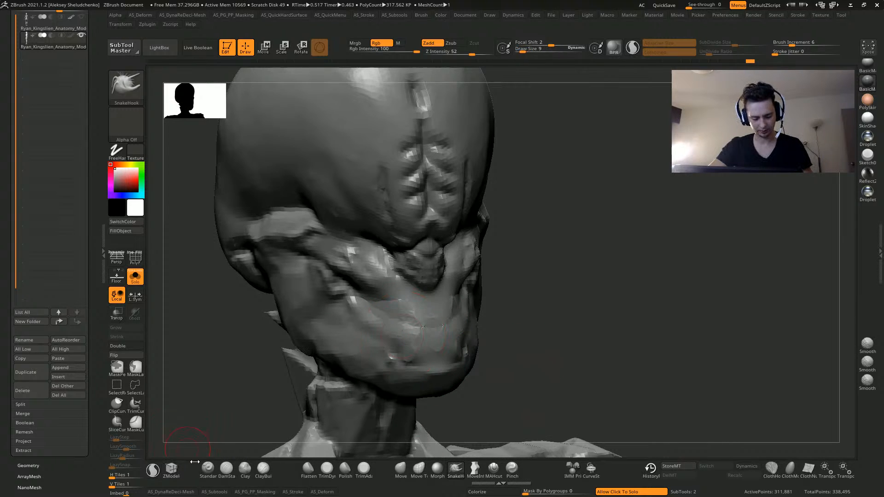
Carve the mouth line between the upper and lower jaw with the DamStandard brush at Draw Size 3
{"action": "left_click", "coordinate": [226, 468]}
{"action": "mouse_move", "coordinate": [366, 293]}
{"action": "left_mouse_down"}
{"action": "mouse_move", "coordinate": [395, 320]}
{"action": "mouse_move", "coordinate": [433, 329]}
{"action": "mouse_move", "coordinate": [418, 330]}
{"action": "mouse_move", "coordinate": [366, 289]}
{"action": "mouse_move", "coordinate": [412, 331]}
{"action": "mouse_move", "coordinate": [439, 328]}
{"action": "mouse_move", "coordinate": [362, 282]}
{"action": "left_mouse_up"}
{"action": "mouse_move", "coordinate": [402, 328]}
{"action": "left_mouse_down"}
{"action": "mouse_move", "coordinate": [436, 336]}
{"action": "mouse_move", "coordinate": [369, 302]}
{"action": "left_mouse_up"}
{"action": "mouse_move", "coordinate": [510, 346]}
{"action": "left_mouse_down"}
{"action": "mouse_move", "coordinate": [273, 329]}
{"action": "mouse_move", "coordinate": [310, 385]}
{"action": "mouse_move", "coordinate": [274, 308]}
{"action": "mouse_move", "coordinate": [286, 366]}
{"action": "left_mouse_up"}
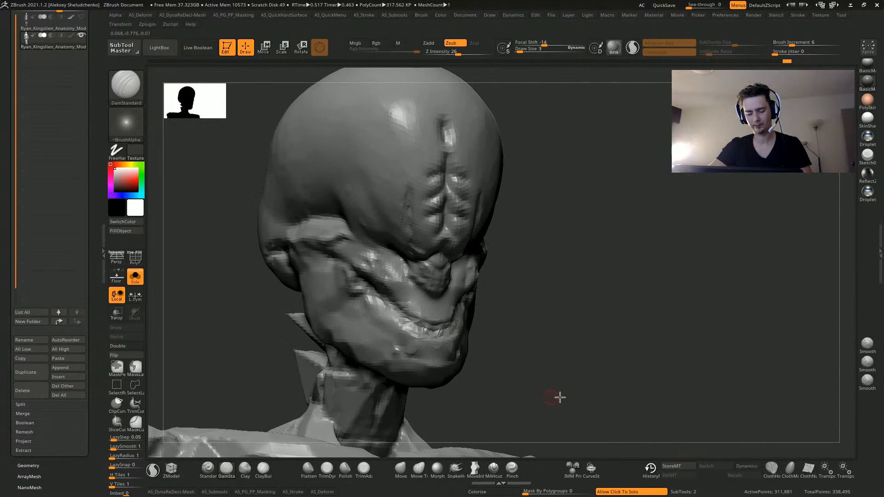
Carve long curved grooves down the side of the forehead toward the brow with DamStandard at Draw Size 4
{"action": "left_click_drag", "start_coordinate": [559, 396], "coordinate": [484, 415]}
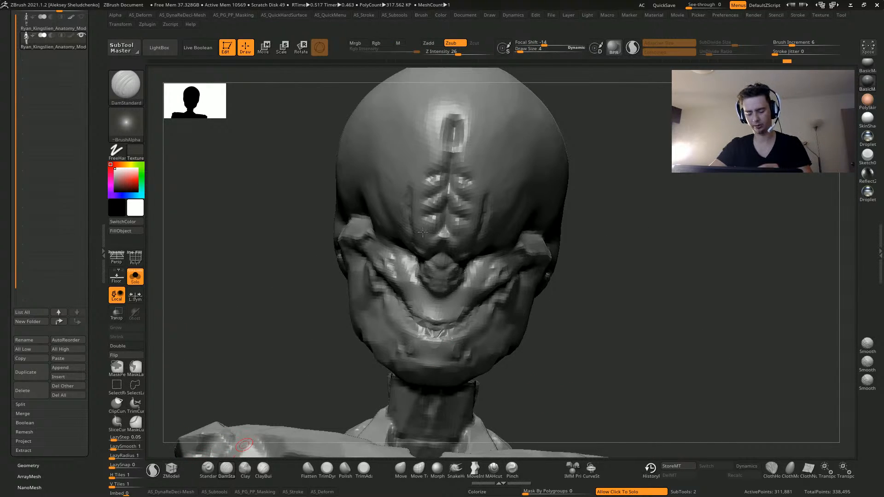
{"action": "right_click_drag", "start_coordinate": [422, 232], "coordinate": [364, 206]}
{"action": "left_click_drag", "start_coordinate": [379, 218], "coordinate": [375, 212]}
{"action": "mouse_move", "coordinate": [359, 136]}
{"action": "left_mouse_down"}
{"action": "mouse_move", "coordinate": [362, 166]}
{"action": "mouse_move", "coordinate": [422, 255]}
{"action": "left_mouse_up"}
{"action": "left_click_drag", "start_coordinate": [422, 222], "coordinate": [370, 168]}
{"action": "left_click_drag", "start_coordinate": [361, 121], "coordinate": [403, 257]}
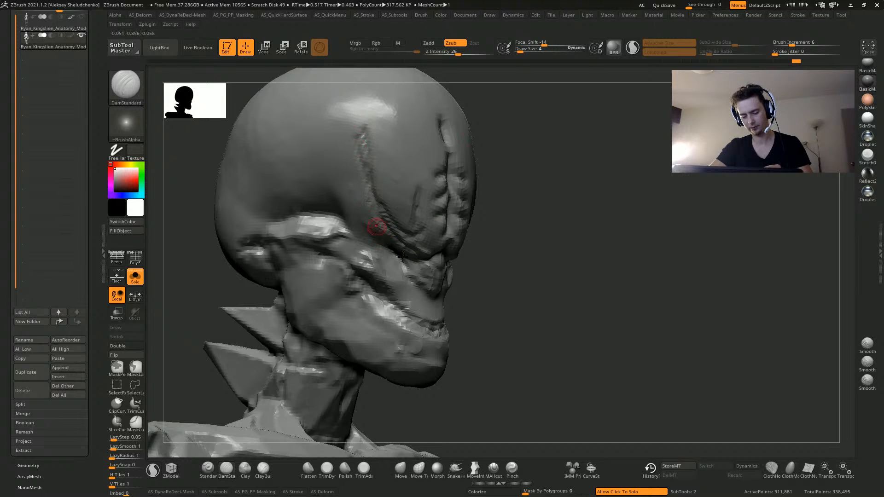
Build up volume between the nose and mouth with the Clay brush at Draw Size 7
{"action": "left_click", "coordinate": [245, 468]}
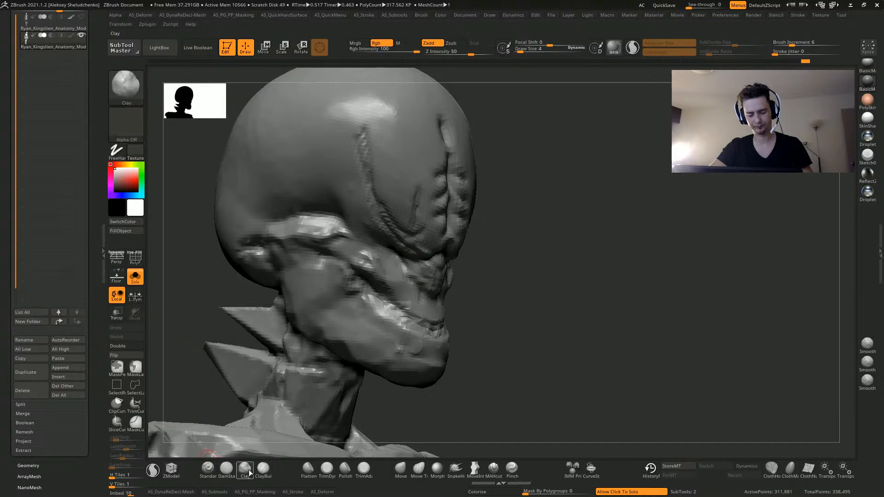
{"action": "mouse_move", "coordinate": [424, 289]}
{"action": "left_mouse_down"}
{"action": "mouse_move", "coordinate": [414, 299]}
{"action": "mouse_move", "coordinate": [435, 359]}
{"action": "left_mouse_up"}
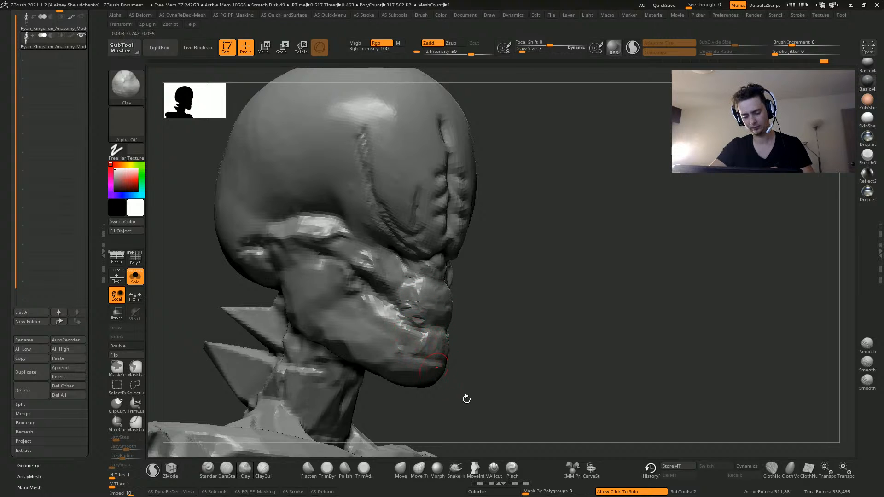
{"action": "left_click_drag", "start_coordinate": [465, 399], "coordinate": [371, 382]}
{"action": "left_click_drag", "start_coordinate": [354, 318], "coordinate": [463, 305], "text": "shift"}
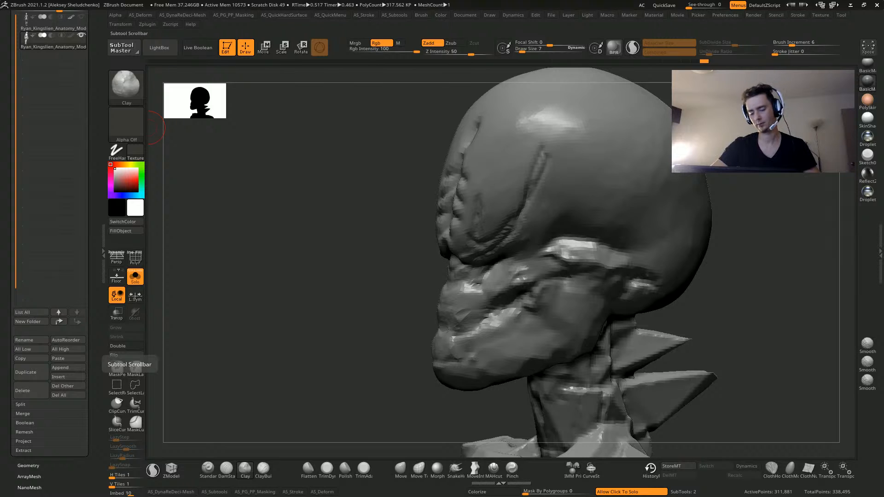
{"action": "left_click_drag", "start_coordinate": [308, 292], "coordinate": [300, 288], "text": "alt"}
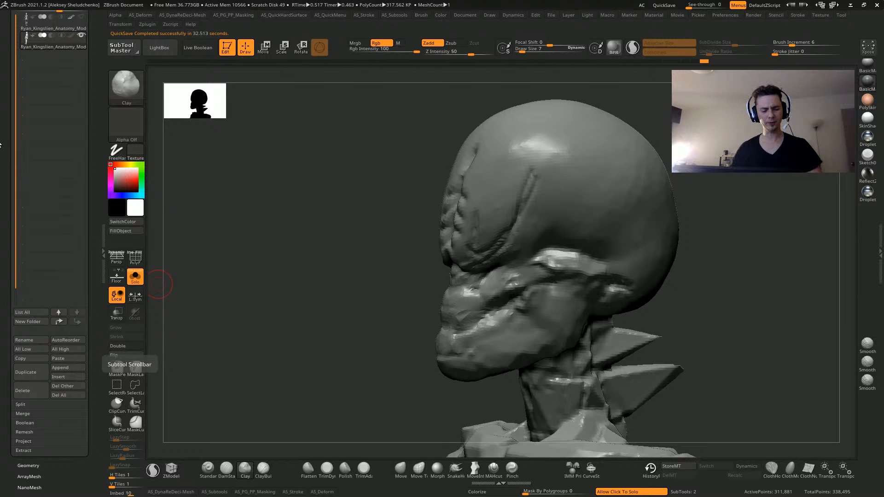
Reveal the Tool palette's loading options and QuickSave the sculpt
{"action": "left_click_drag", "start_coordinate": [1, 149], "coordinate": [13, 291]}
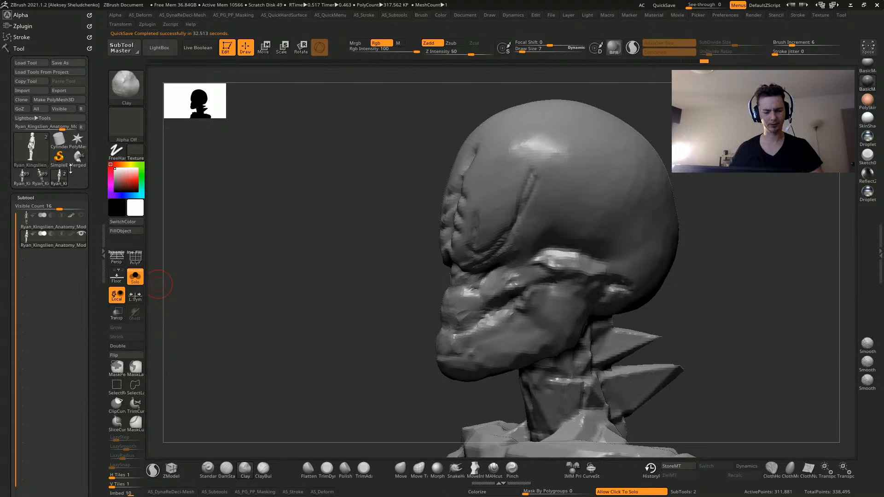
{"action": "mouse_move", "coordinate": [83, 158]}
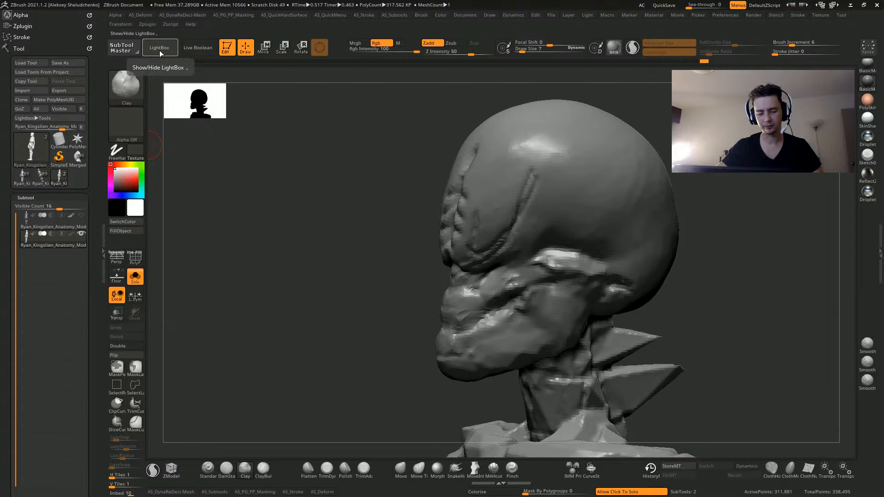
{"action": "left_click", "coordinate": [664, 5]}
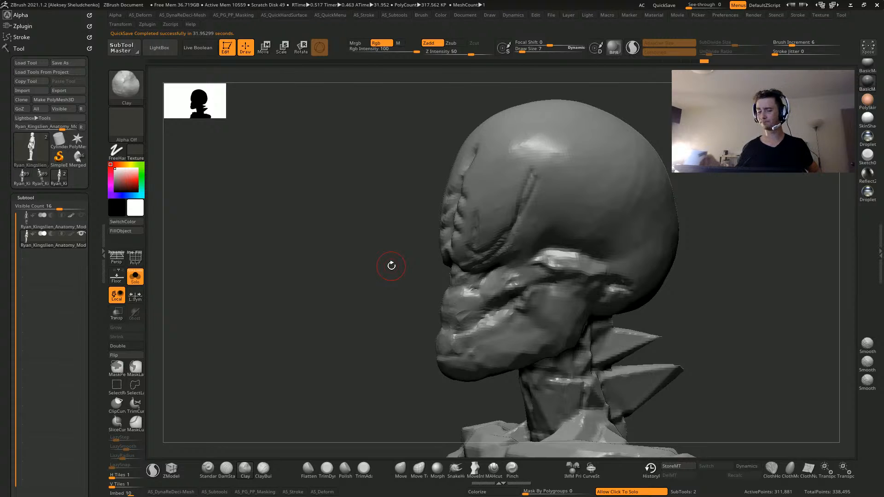
Load the DicePrimitives.ZPR project from LightBox without saving changes to the current project
{"action": "left_click", "coordinate": [159, 47]}
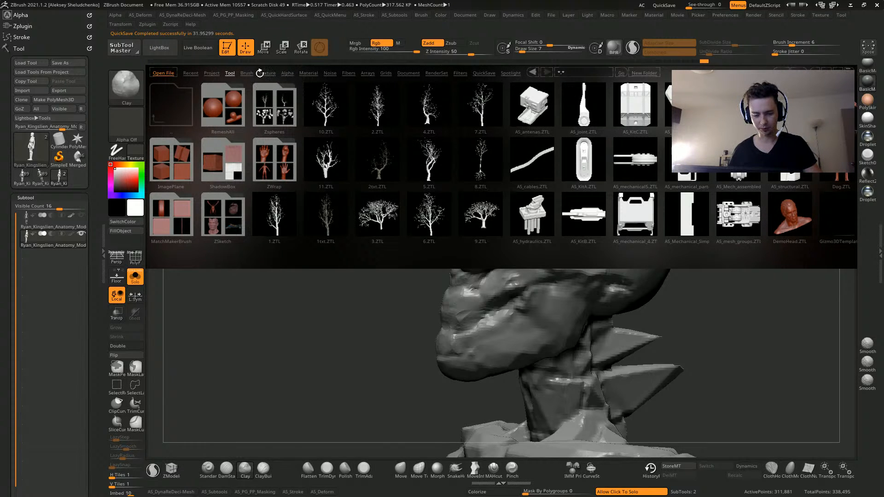
{"action": "left_click", "coordinate": [210, 74]}
{"action": "double_click", "coordinate": [532, 162]}
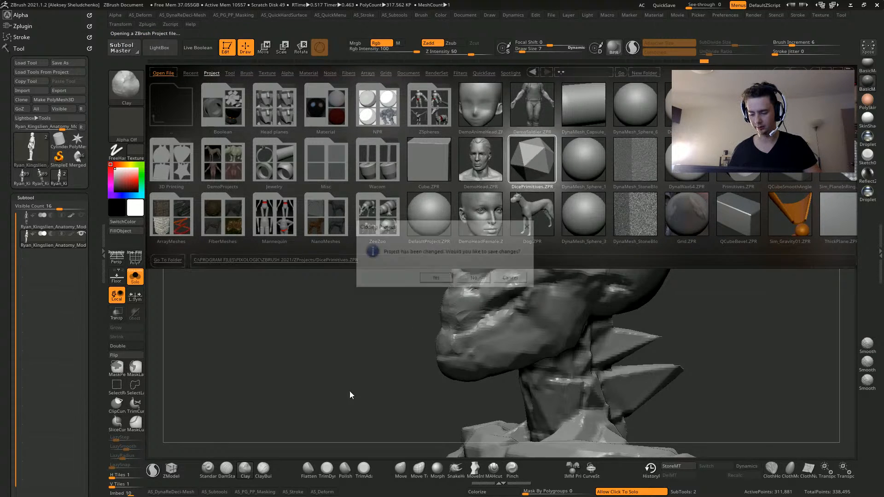
{"action": "left_click", "coordinate": [475, 279]}
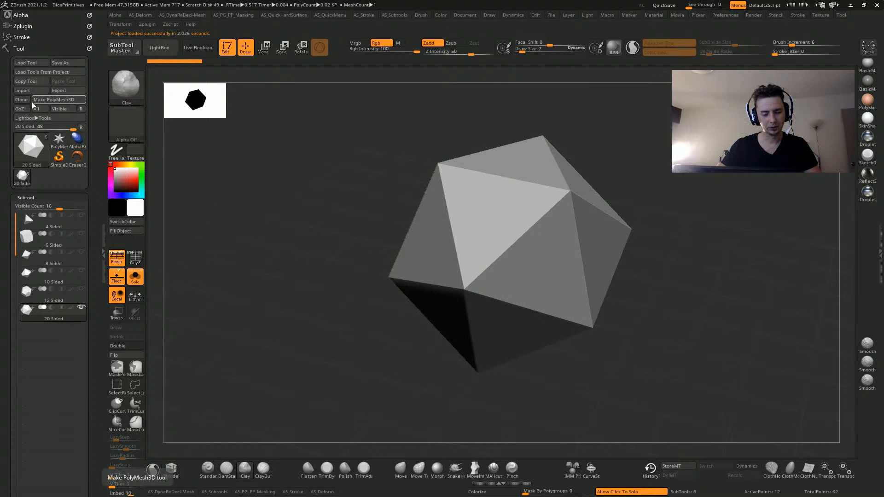
{"action": "left_click", "coordinate": [19, 72]}
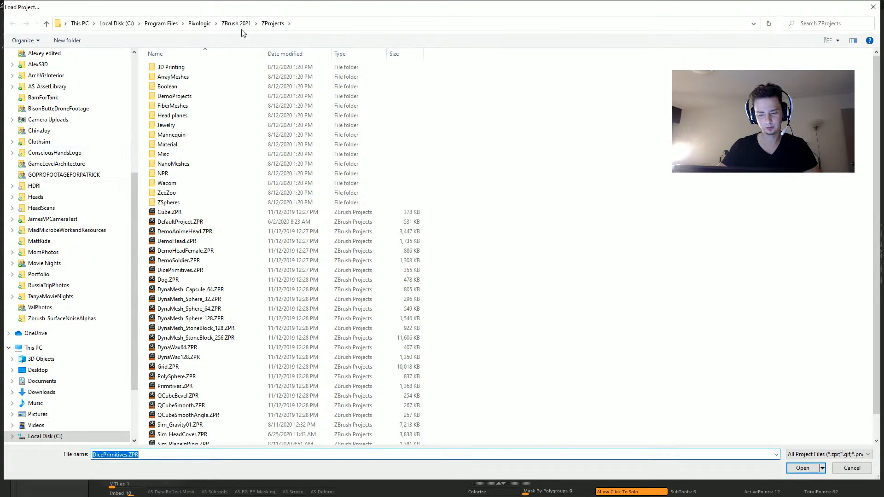
{"action": "left_click", "coordinate": [237, 23]}
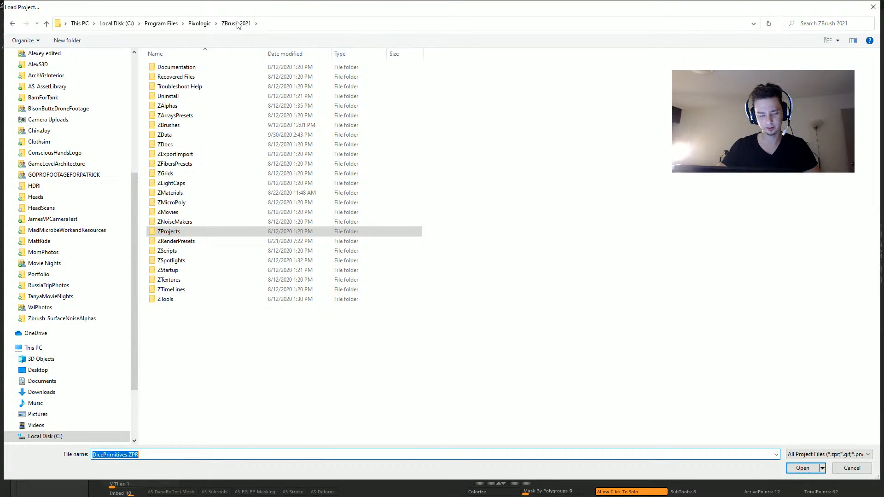
{"action": "double_click", "coordinate": [181, 135]}
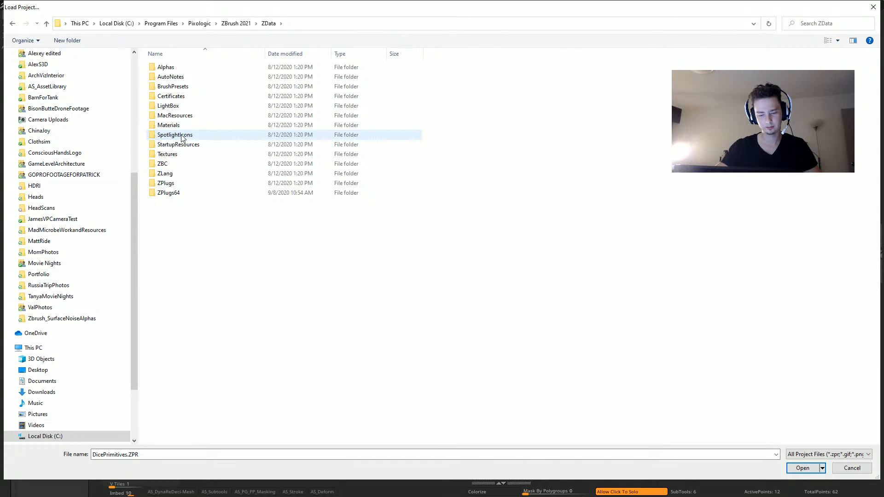
{"action": "key", "text": "alt+Left"}
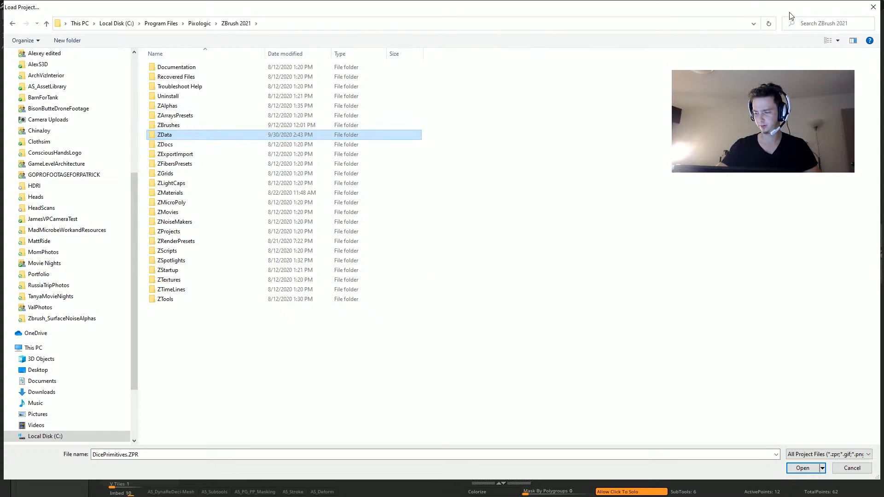
{"action": "left_click", "coordinate": [871, 10]}
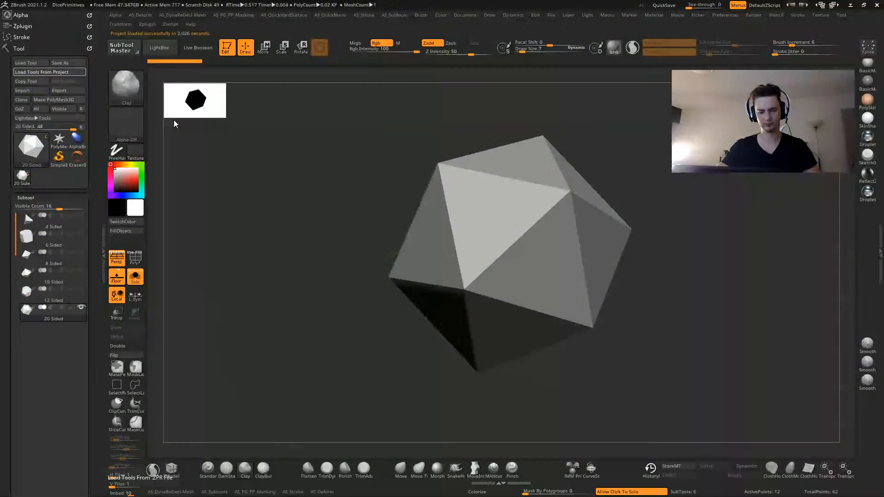
{"action": "left_click", "coordinate": [165, 49]}
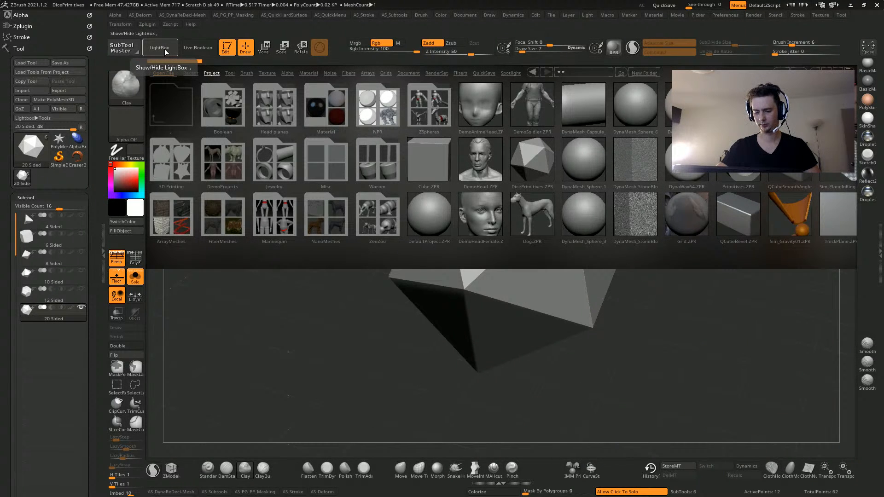
{"action": "left_click", "coordinate": [162, 48]}
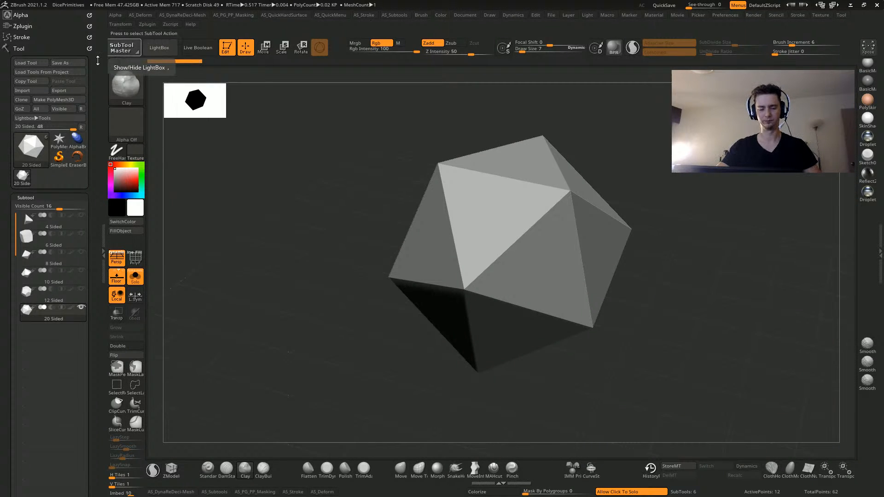
{"action": "left_click", "coordinate": [62, 72]}
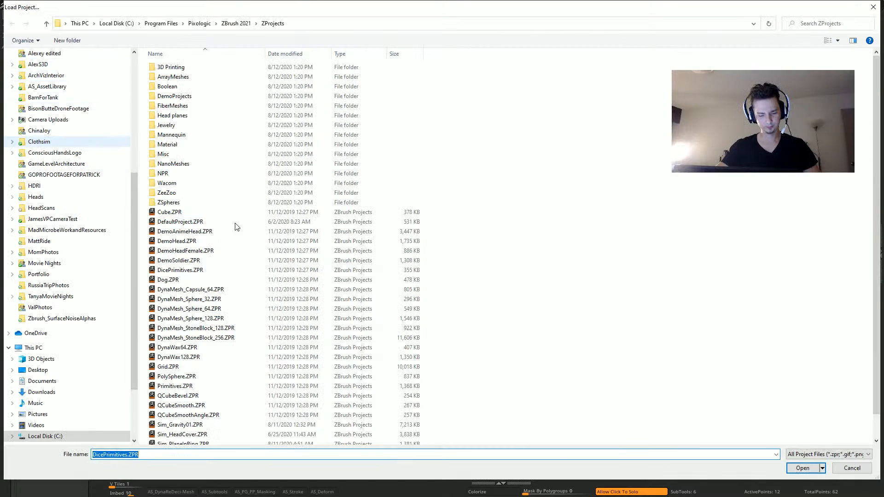
{"action": "left_click", "coordinate": [223, 24]}
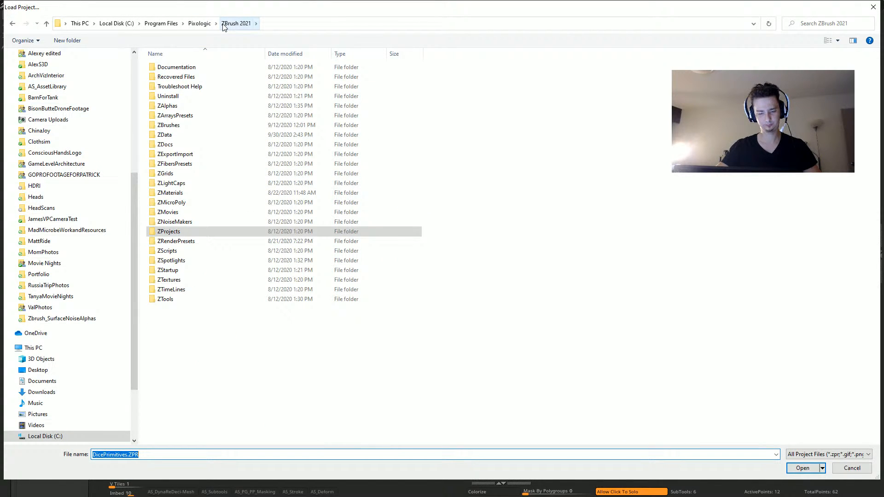
{"action": "left_click", "coordinate": [850, 468]}
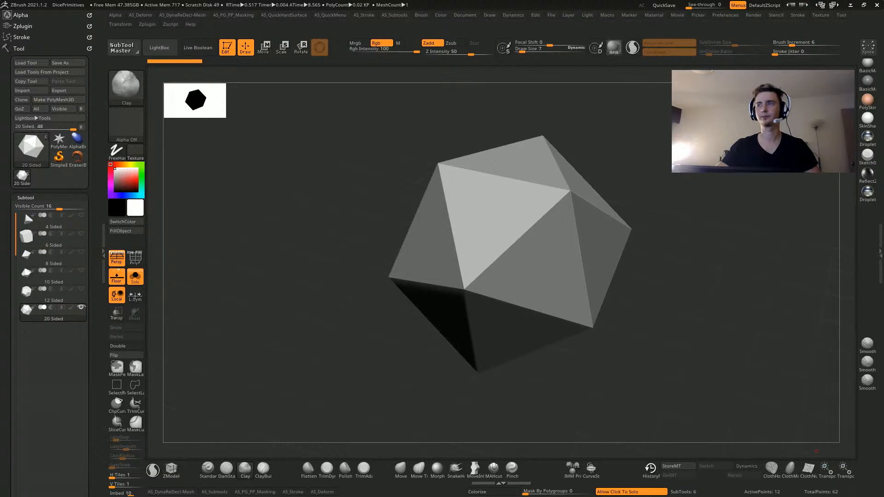
Switch to Everything, search for ".zpr" files and sort them by date modified, newest first
{"action": "key", "text": "space"}
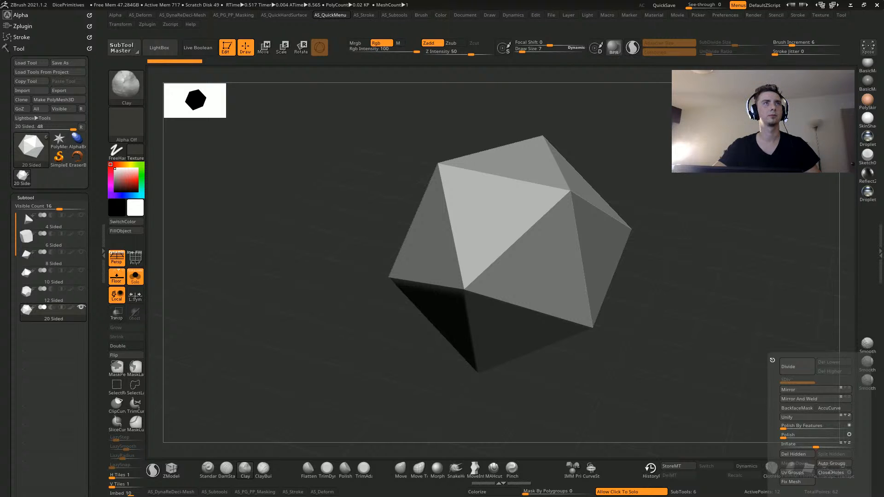
{"action": "key", "text": "ctrl+alt+e"}
{"action": "left_click_drag", "start_coordinate": [409, 212], "coordinate": [322, 184]}
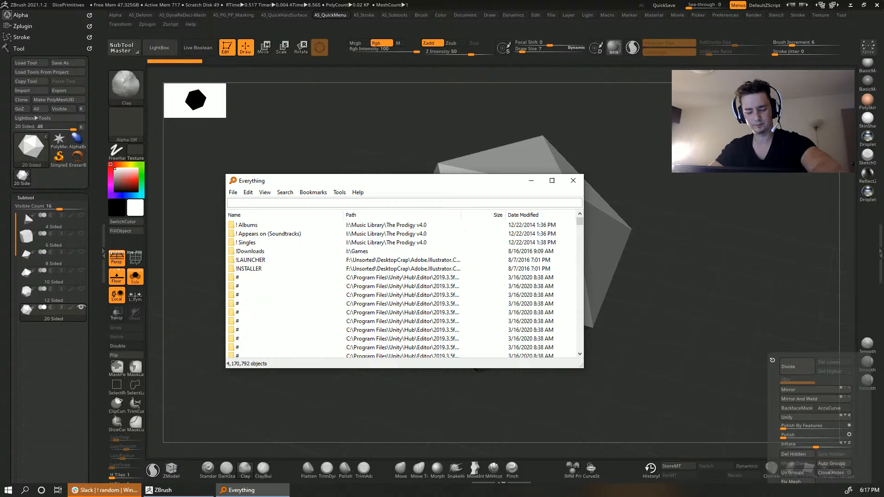
{"action": "type", "text": "zpr"}
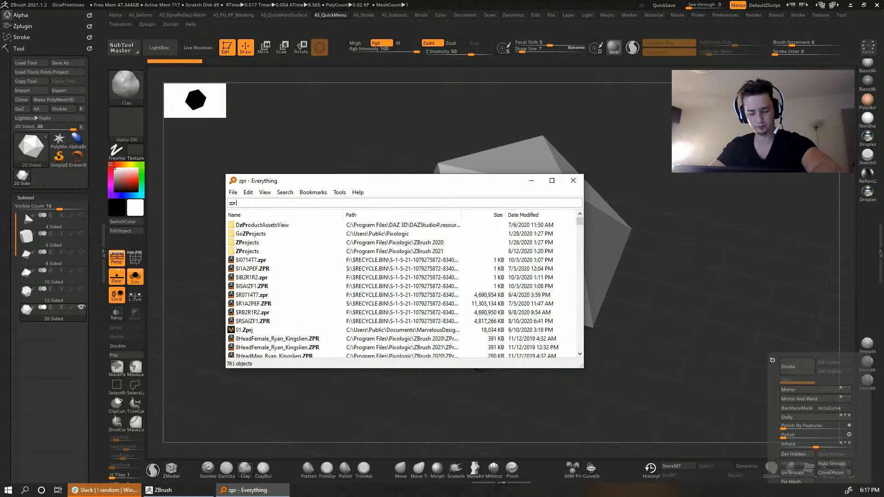
{"action": "type", "text": "."}
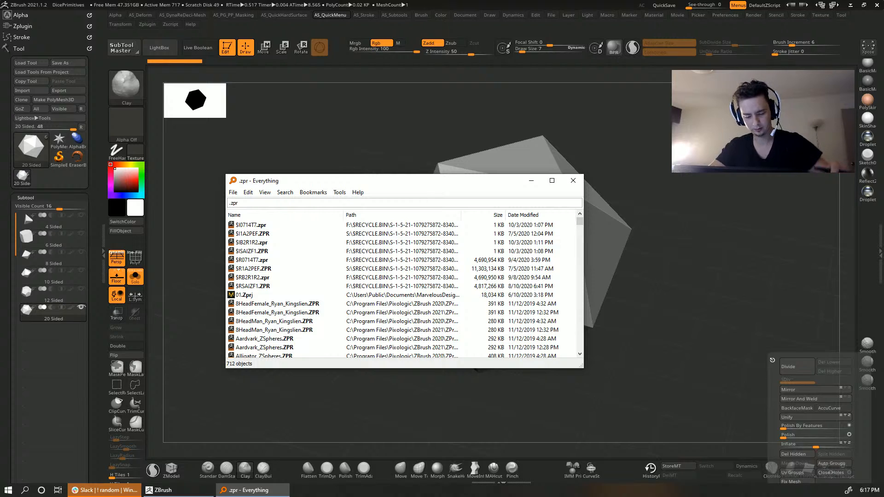
{"action": "left_click", "coordinate": [528, 215]}
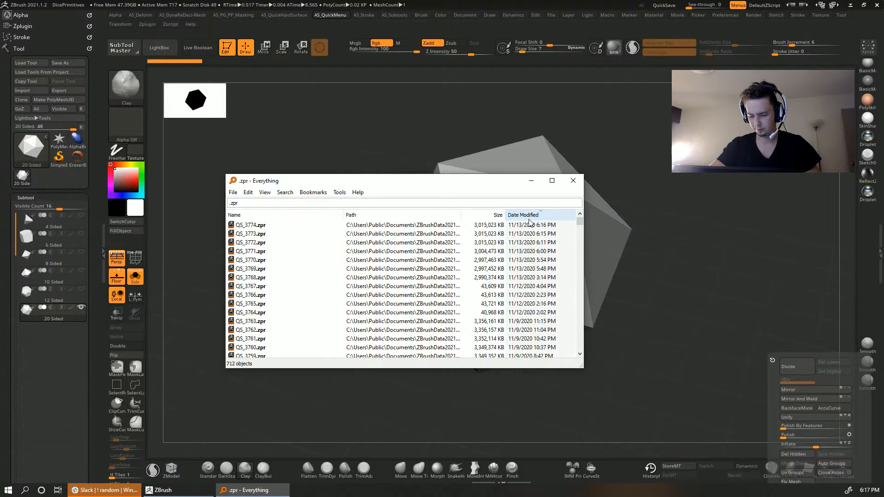
Open the folder containing the newest quick-save, QS_3774.zpr, and return to ZBrush
{"action": "left_click", "coordinate": [255, 226]}
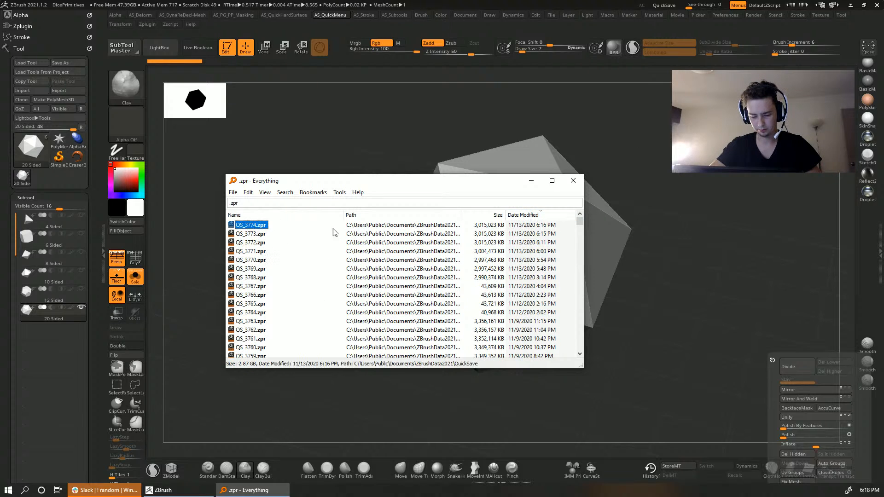
{"action": "right_click", "coordinate": [382, 227]}
{"action": "right_click", "coordinate": [244, 226]}
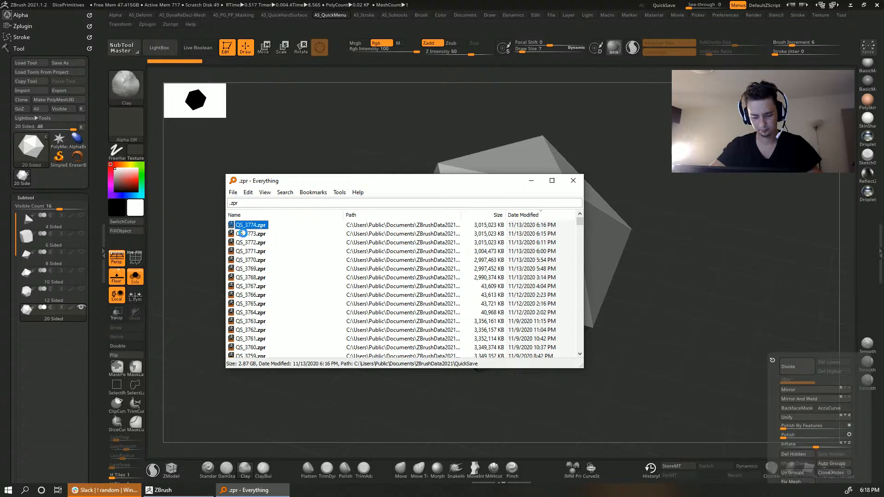
{"action": "left_click", "coordinate": [273, 205]}
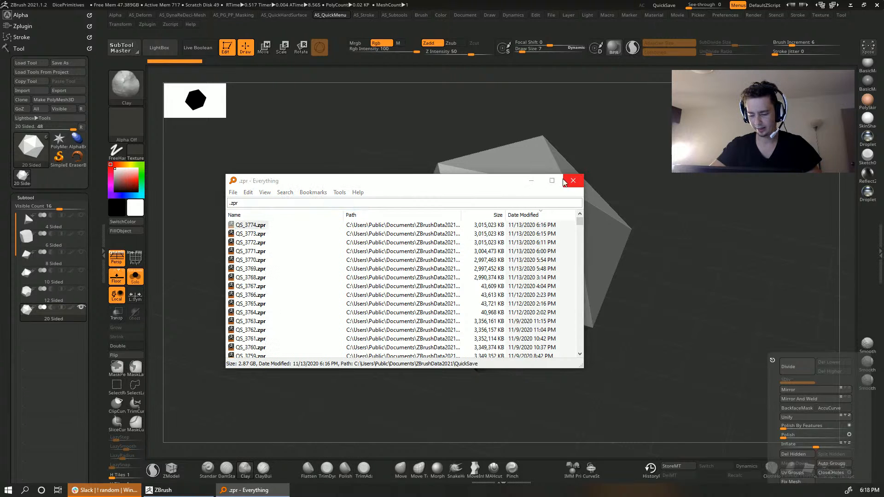
{"action": "left_click", "coordinate": [534, 180]}
{"action": "left_click", "coordinate": [221, 159]}
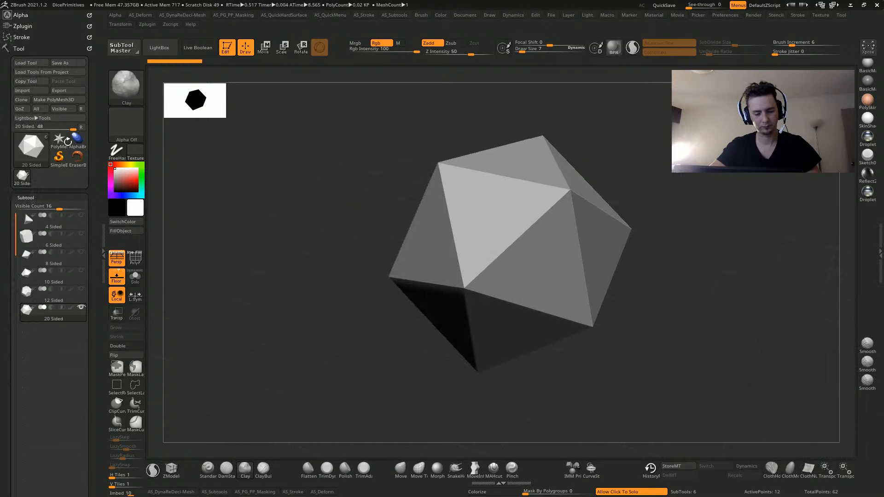
{"action": "left_click", "coordinate": [48, 77]}
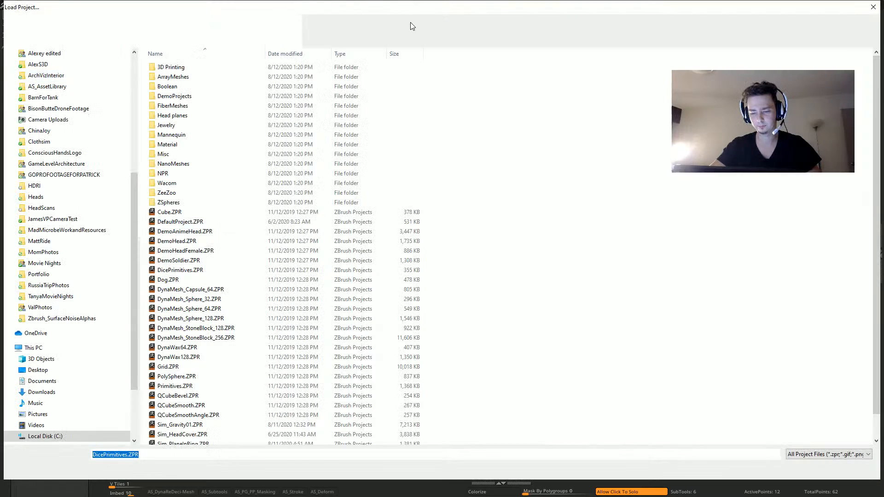
{"action": "left_click", "coordinate": [414, 23]}
{"action": "right_click", "coordinate": [415, 24]}
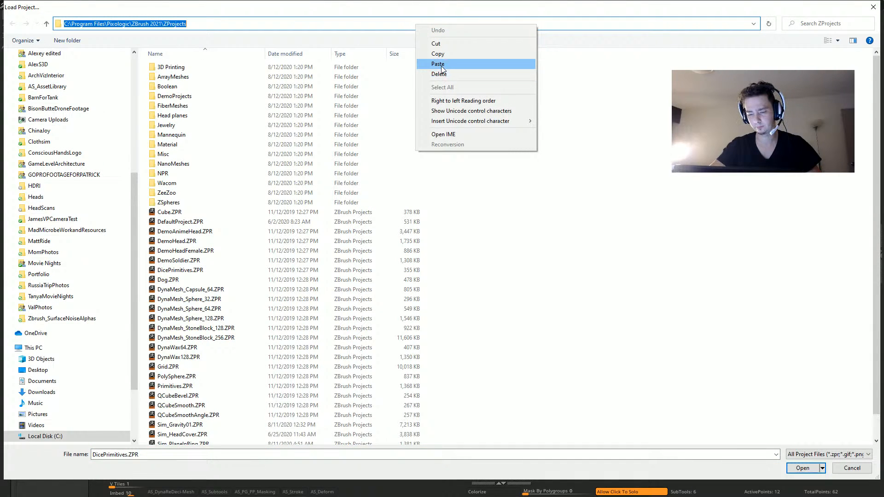
{"action": "left_click", "coordinate": [441, 64]}
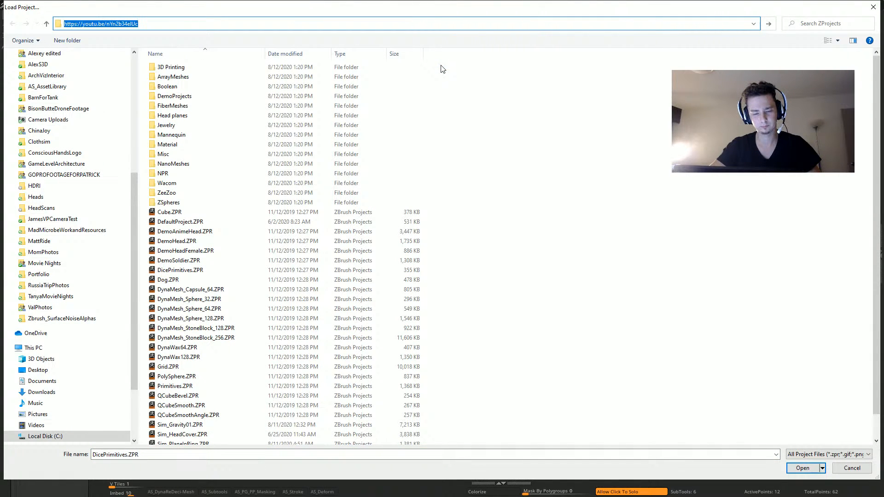
{"action": "left_click", "coordinate": [802, 467]}
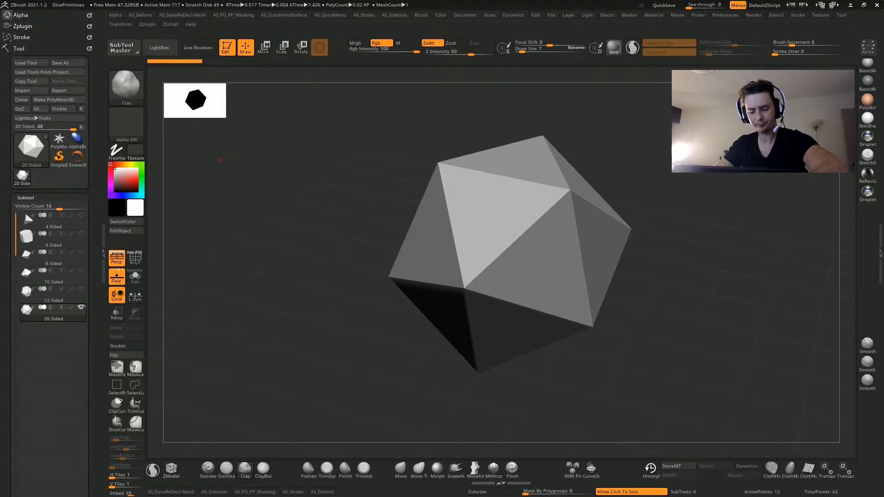
Switch back to Everything, open the folder containing QS_3774.zpr and copy the folder path
{"action": "key", "text": "alt+Tab"}
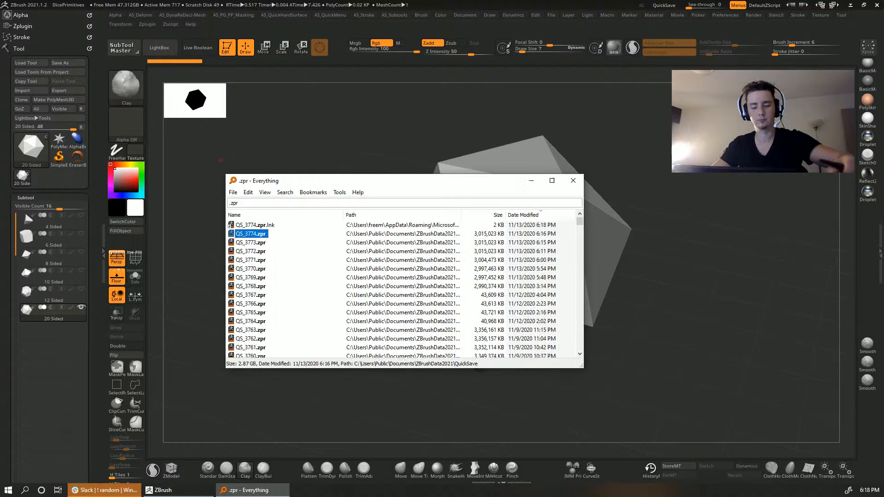
{"action": "right_click", "coordinate": [241, 233]}
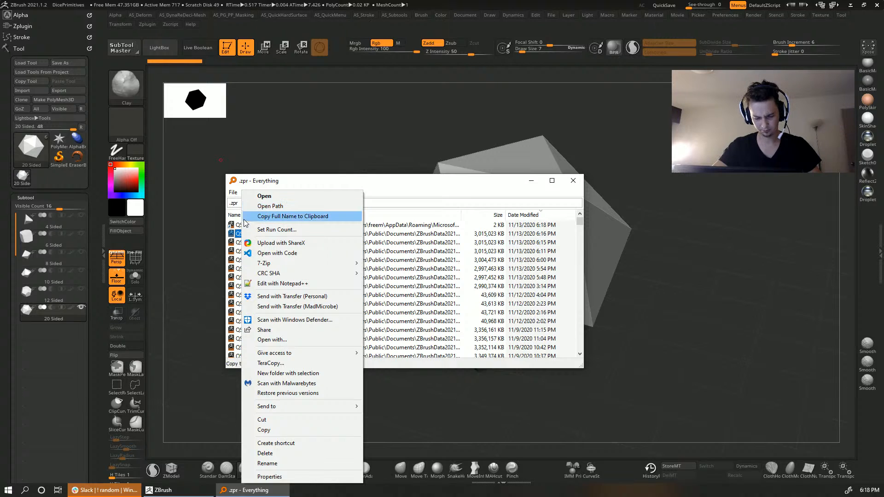
{"action": "right_click", "coordinate": [235, 232]}
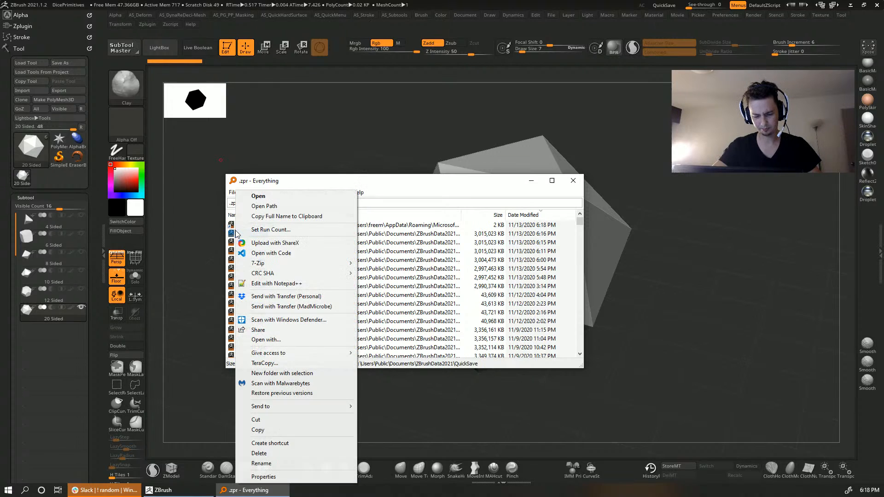
{"action": "left_click", "coordinate": [264, 206]}
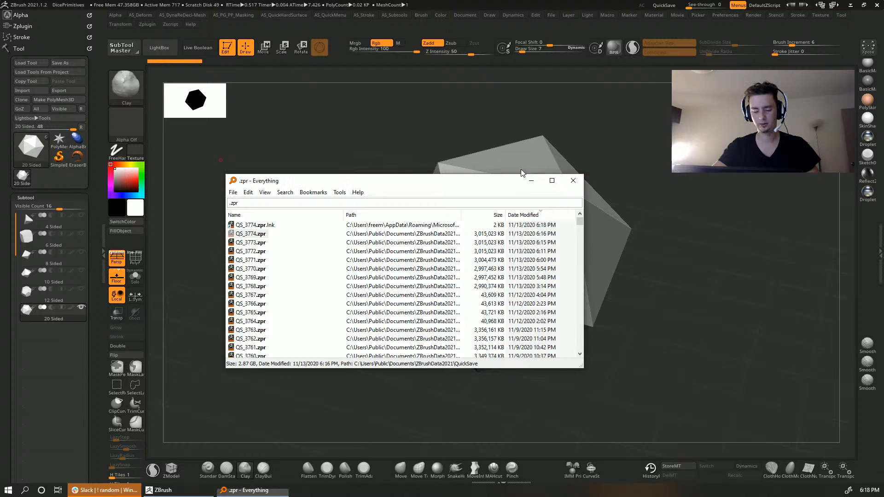
{"action": "left_click", "coordinate": [531, 181]}
Load the tools from the QS_3774.zpr project, pasting the copied QuickSave folder path to locate it
{"action": "left_click", "coordinate": [41, 71]}
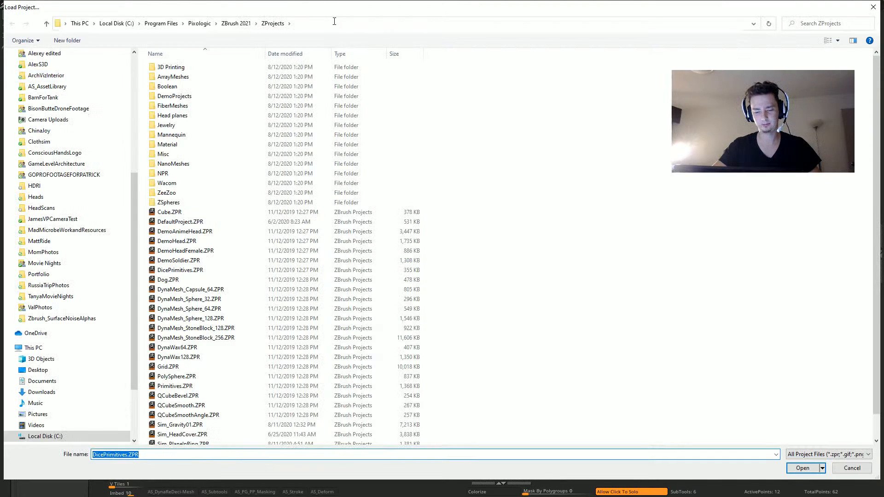
{"action": "left_click", "coordinate": [334, 21]}
{"action": "right_click", "coordinate": [334, 21]}
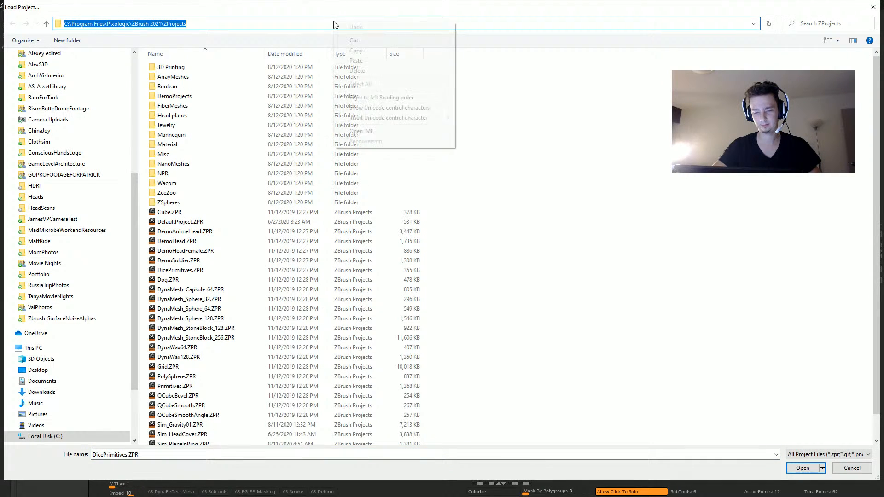
{"action": "left_click", "coordinate": [359, 62]}
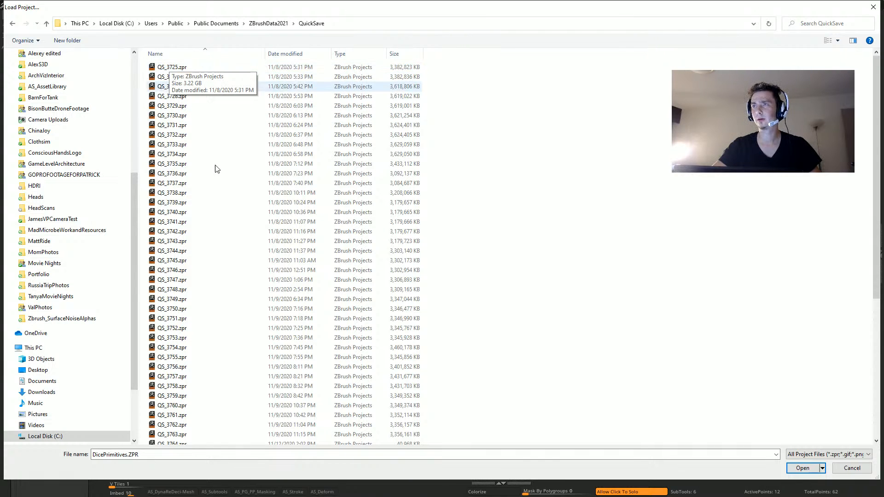
{"action": "scroll", "coordinate": [212, 198], "scroll_direction": "down", "scroll_amount": 7}
{"action": "double_click", "coordinate": [165, 344]}
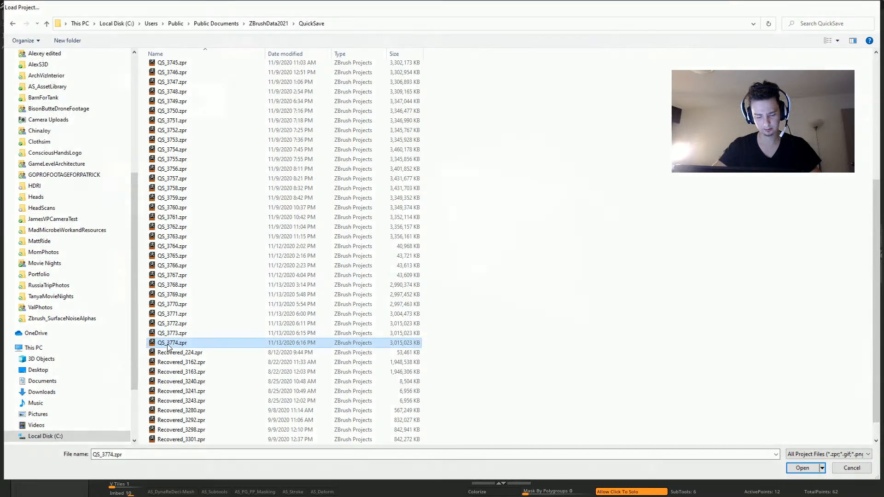
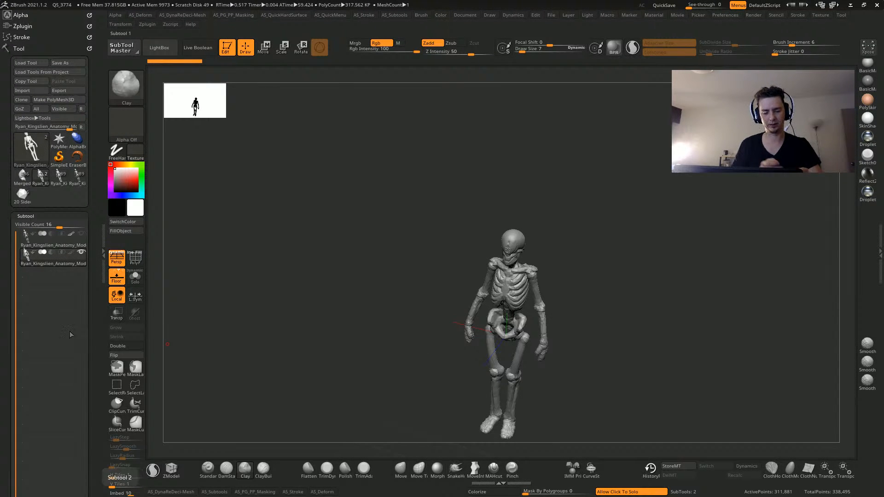
Set the Maximum Duration in the QuickSave preferences to 20 minutes
{"action": "left_click_drag", "start_coordinate": [263, 326], "coordinate": [356, 350]}
{"action": "left_click_drag", "start_coordinate": [279, 280], "coordinate": [286, 267]}
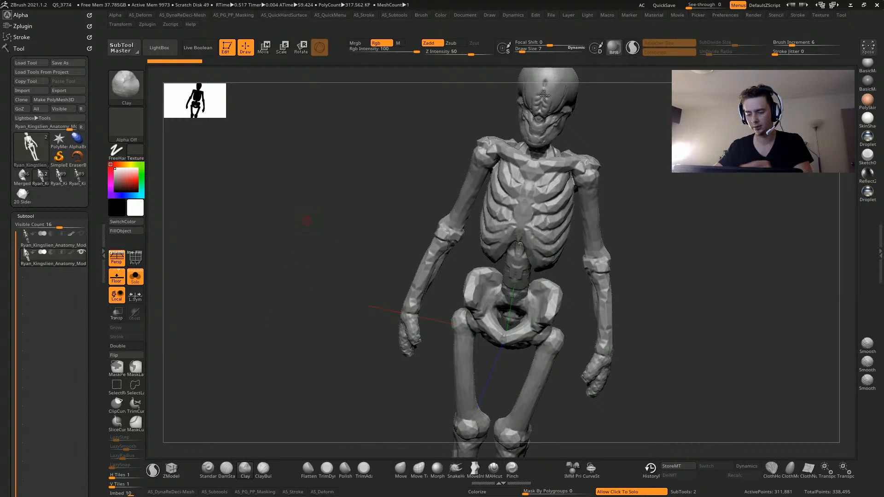
{"action": "left_click", "coordinate": [721, 15]}
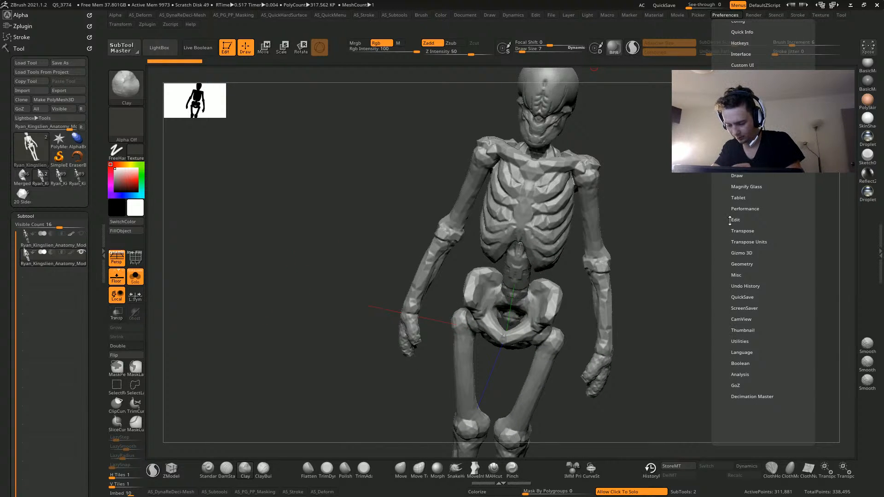
{"action": "left_click_drag", "start_coordinate": [724, 192], "coordinate": [727, 232]}
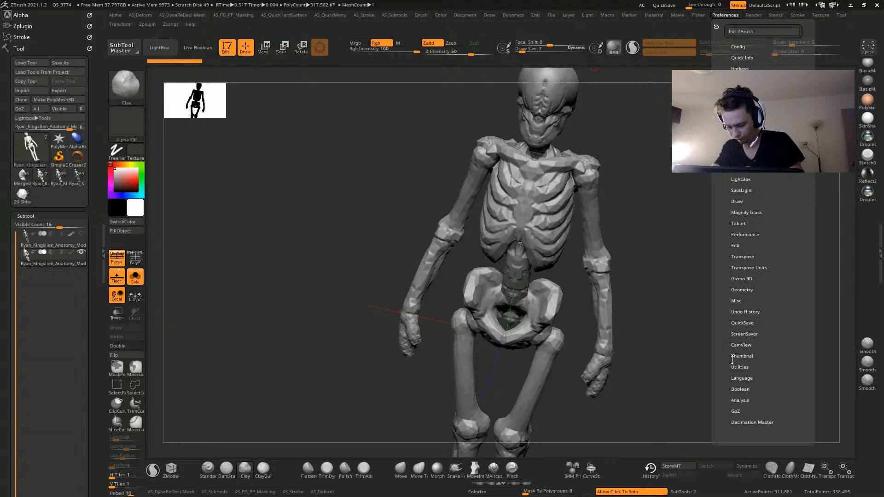
{"action": "left_click", "coordinate": [737, 324]}
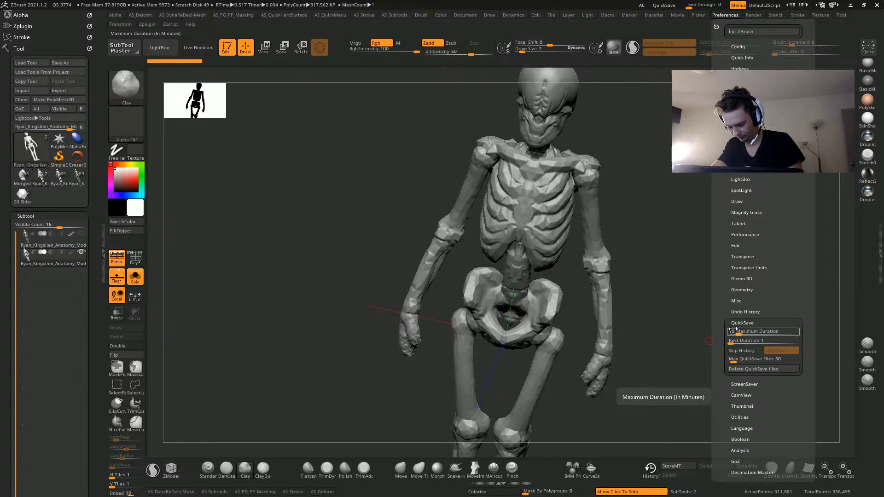
{"action": "left_click_drag", "start_coordinate": [738, 327], "coordinate": [724, 290]}
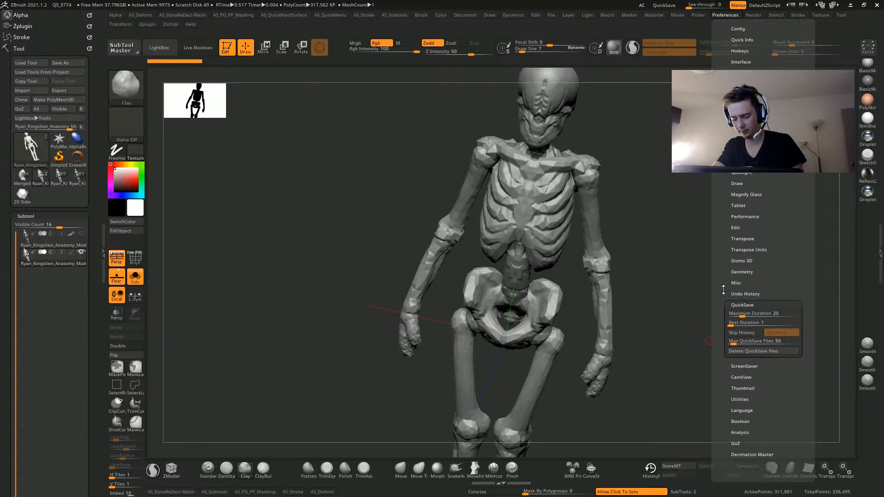
{"action": "left_click_drag", "start_coordinate": [282, 351], "coordinate": [270, 363]}
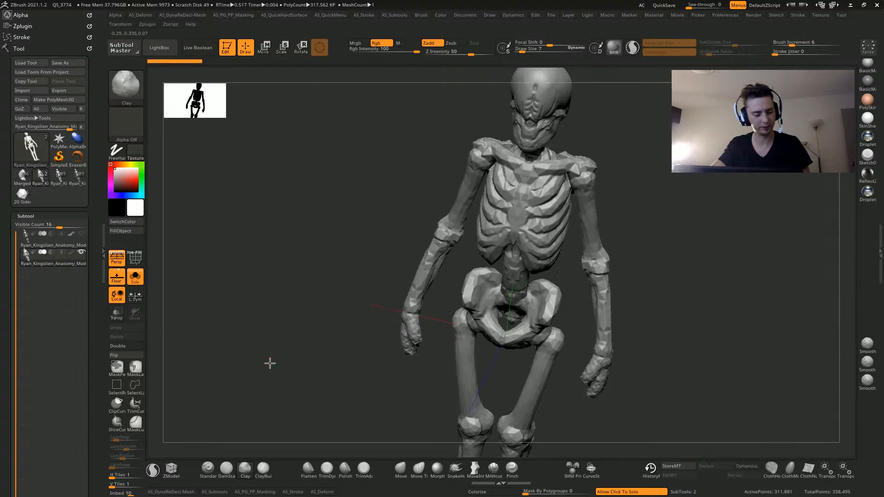
Save the skeleton tool as MonsterSketch.ZTL in the 00_ArtProjects folder inside 00_WorkFiles
{"action": "left_click", "coordinate": [65, 63]}
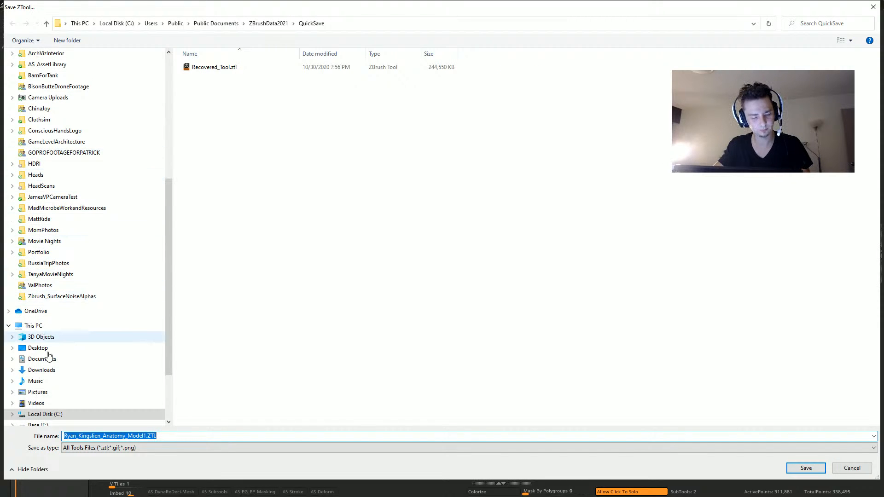
{"action": "left_click_drag", "start_coordinate": [169, 313], "coordinate": [180, 82]}
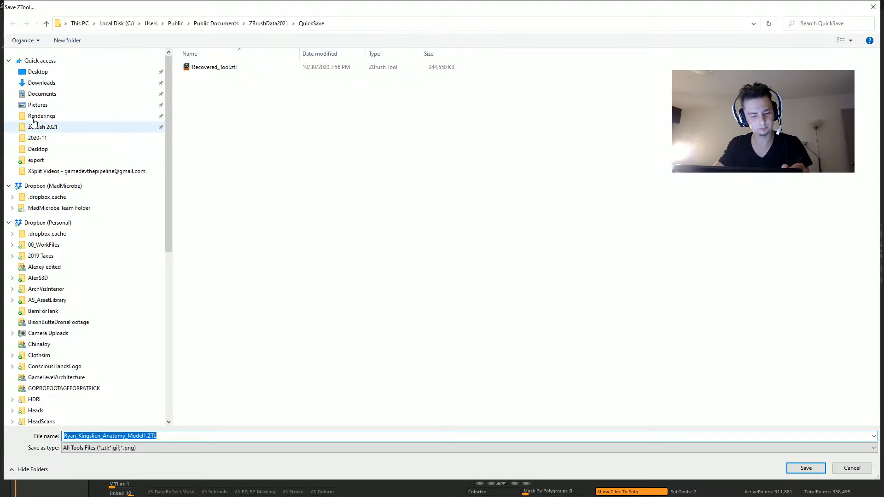
{"action": "left_click", "coordinate": [42, 245]}
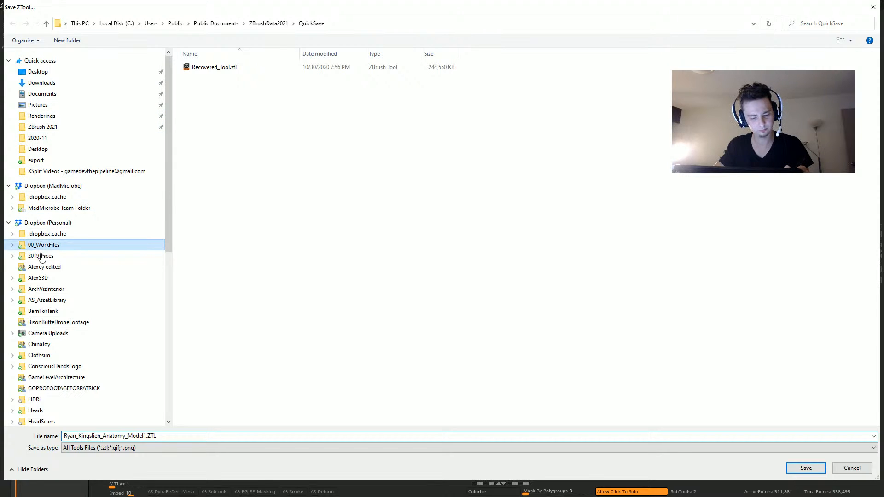
{"action": "double_click", "coordinate": [207, 68]}
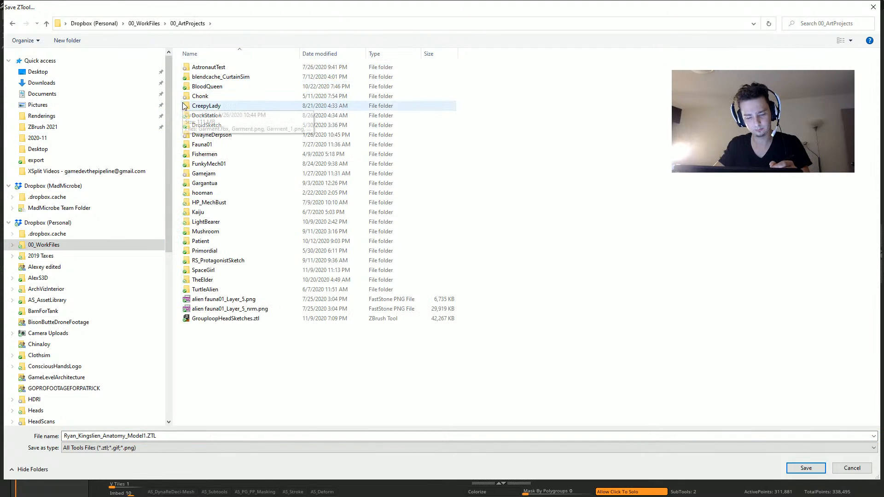
{"action": "double_click", "coordinate": [138, 435]}
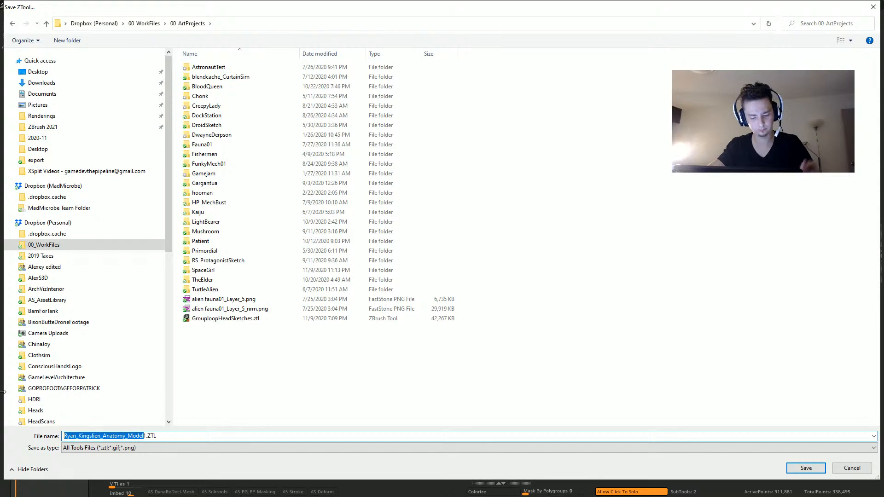
{"action": "key", "text": "BackSpace"}
{"action": "type", "text": "MonsterSk"}
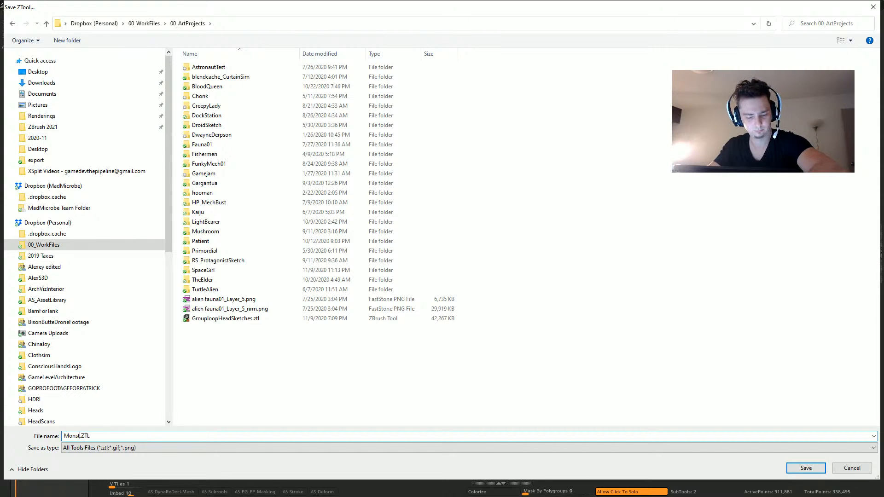
{"action": "type", "text": "etch"}
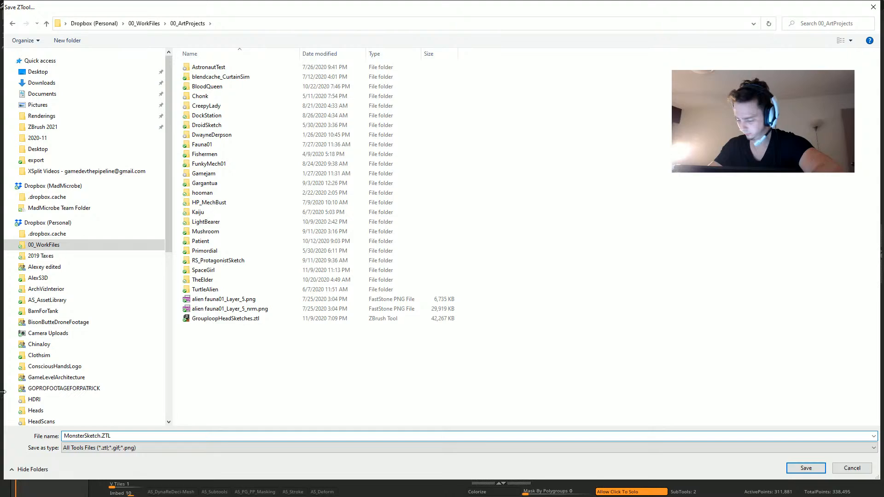
{"action": "key", "text": "Return"}
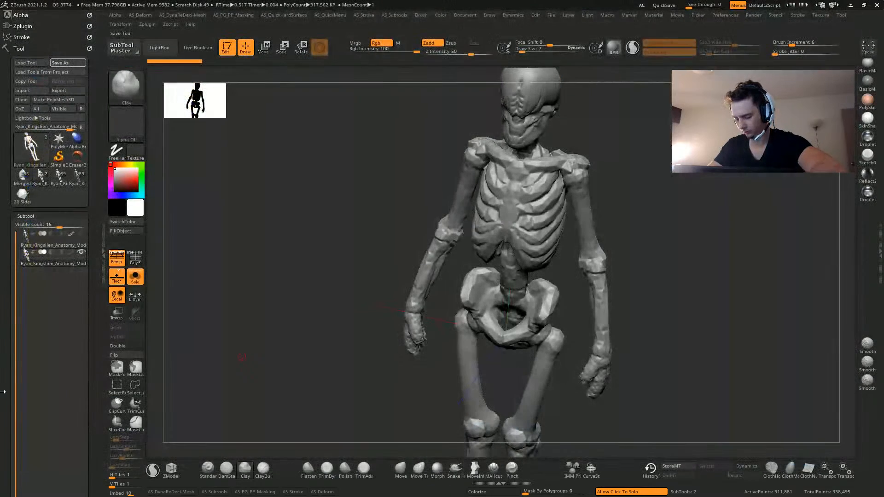
Open the DicePrimitives.ZPR project without saving the current project's changes, and load the MonsterSketch.ztl tool into it
{"action": "left_click", "coordinate": [169, 47]}
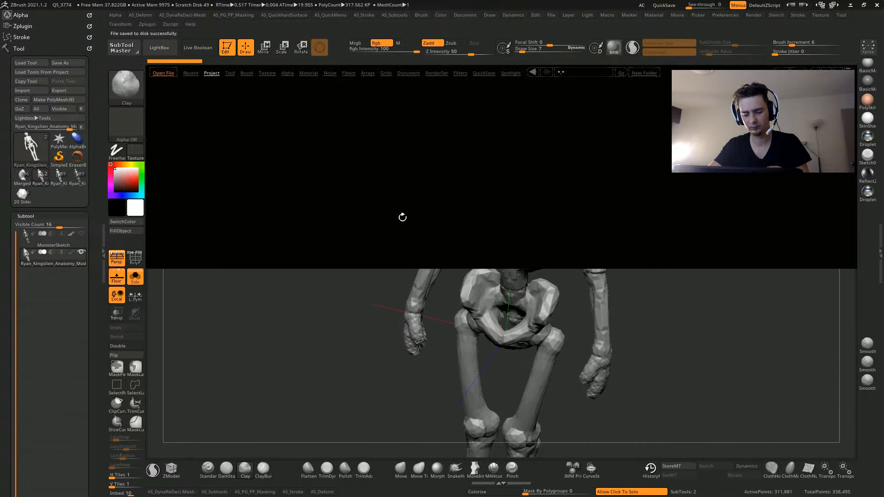
{"action": "double_click", "coordinate": [532, 159]}
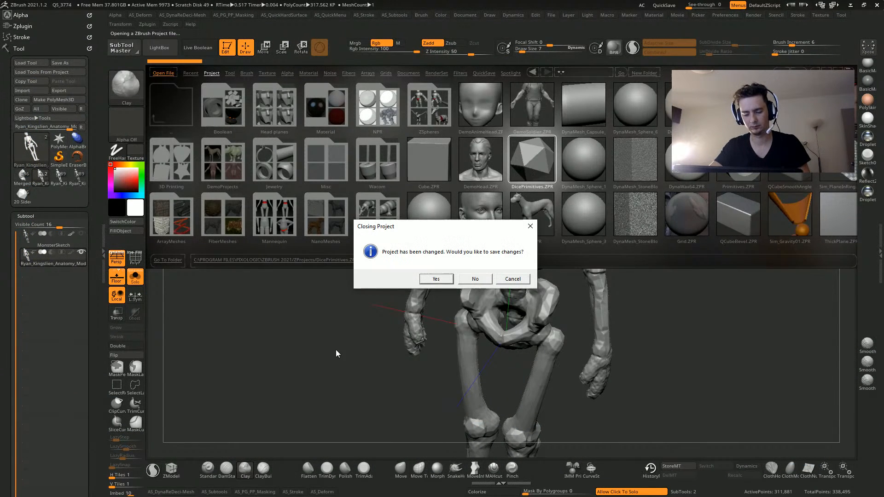
{"action": "left_click", "coordinate": [468, 282]}
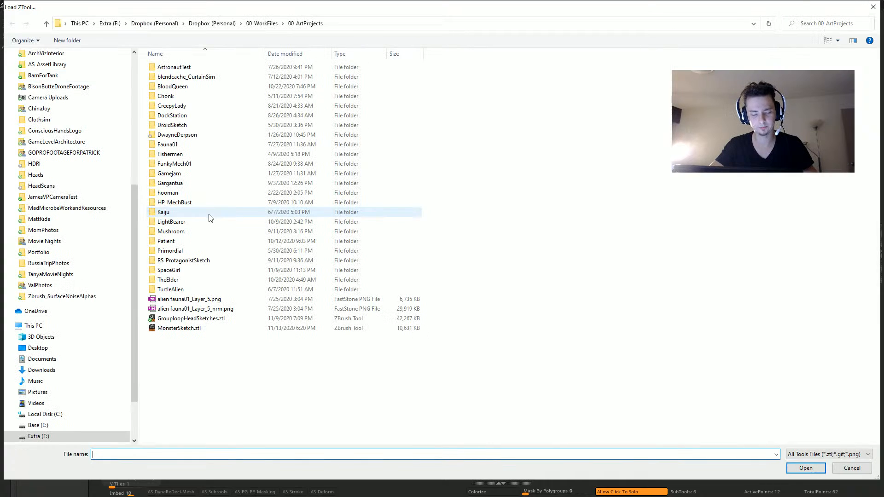
{"action": "double_click", "coordinate": [184, 328]}
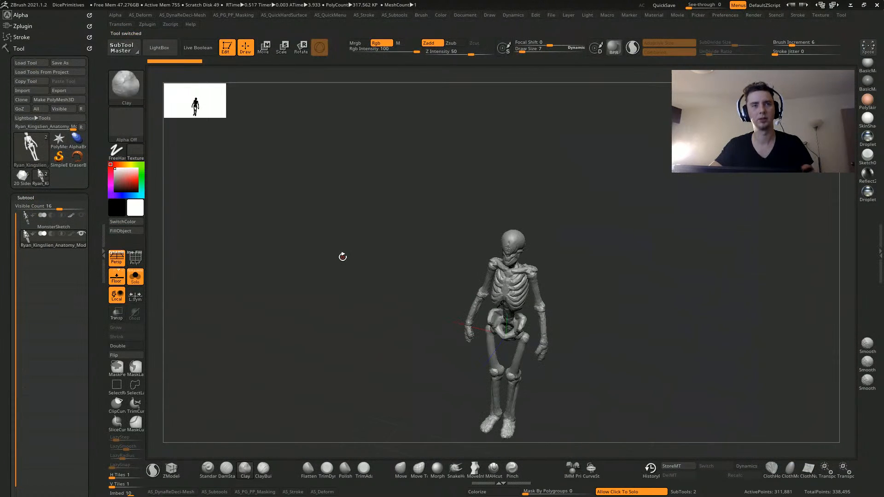
Show the skeleton's polygroup wireframe and choose the SnakeHook brush with a draw size of 46
{"action": "left_click_drag", "start_coordinate": [342, 256], "coordinate": [308, 221], "text": "shift"}
{"action": "left_click_drag", "start_coordinate": [307, 221], "coordinate": [151, 270], "text": "alt"}
{"action": "left_click", "coordinate": [135, 259]}
{"action": "mouse_move", "coordinate": [292, 280]}
{"action": "left_mouse_down"}
{"action": "mouse_move", "coordinate": [312, 286]}
{"action": "mouse_move", "coordinate": [205, 302]}
{"action": "mouse_move", "coordinate": [231, 336]}
{"action": "left_mouse_up"}
{"action": "left_click", "coordinate": [456, 468]}
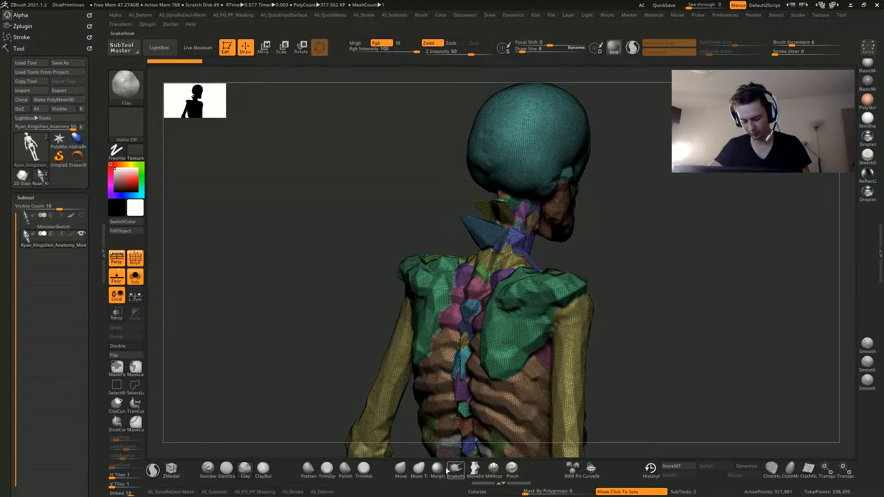
{"action": "mouse_move", "coordinate": [287, 277]}
{"action": "left_mouse_down"}
{"action": "mouse_move", "coordinate": [369, 227]}
{"action": "mouse_move", "coordinate": [515, 246]}
{"action": "left_mouse_up"}
{"action": "key", "text": "bracketright"}
{"action": "key", "text": "bracketright"}
{"action": "key", "text": "bracketright"}
{"action": "key", "text": "bracketright"}
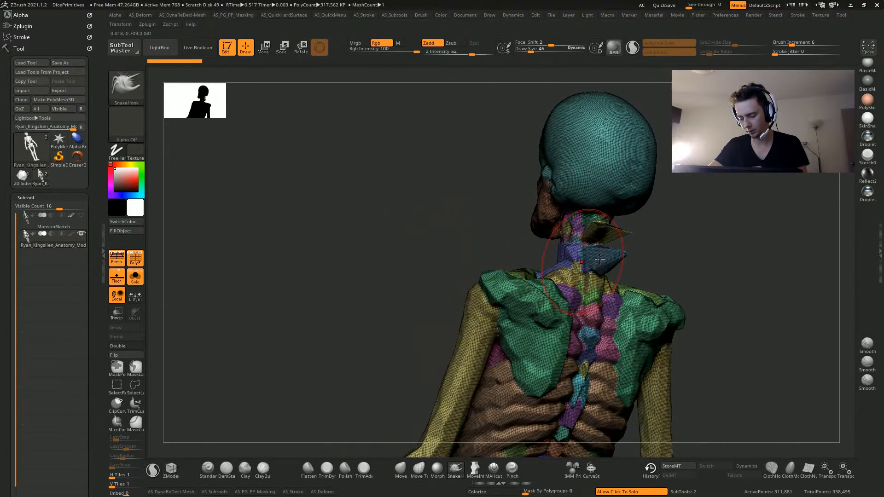
Set Mask By Polygroups to 96 for sculpting around the neck vertebrae
{"action": "left_click_drag", "start_coordinate": [600, 260], "coordinate": [604, 261]}
{"action": "key", "text": "space"}
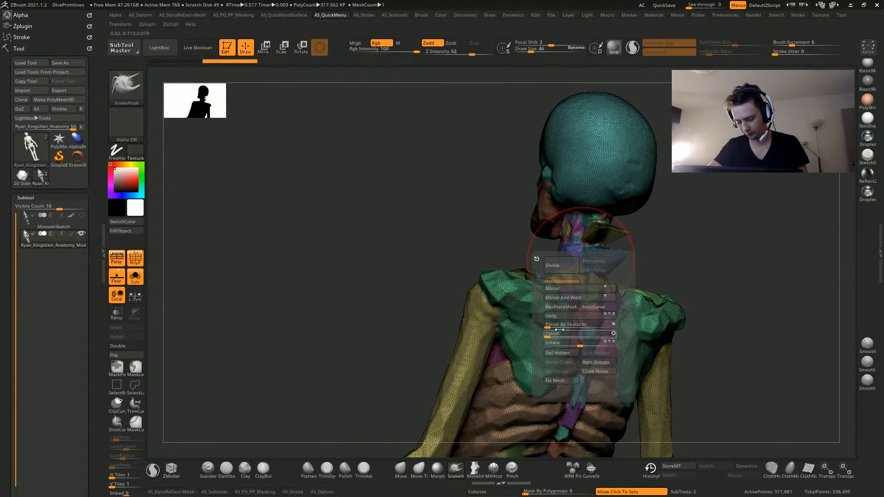
{"action": "left_click_drag", "start_coordinate": [548, 491], "coordinate": [589, 489]}
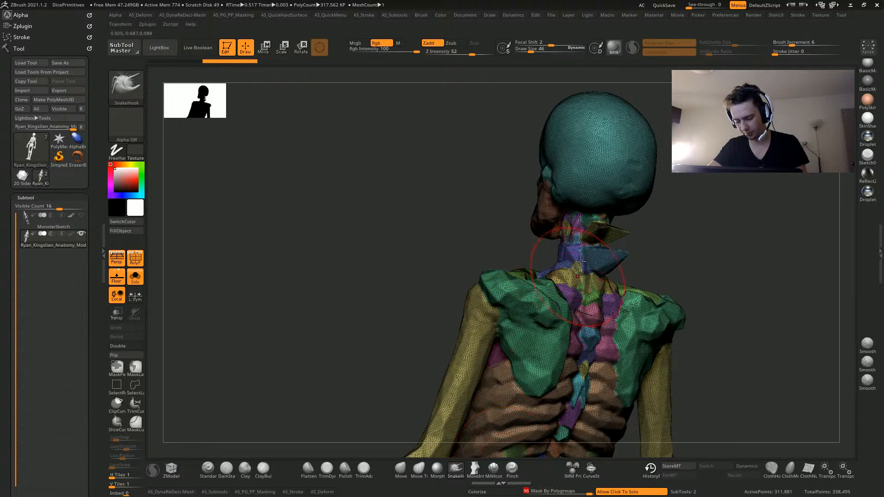
{"action": "right_click_drag", "start_coordinate": [579, 250], "coordinate": [545, 256]}
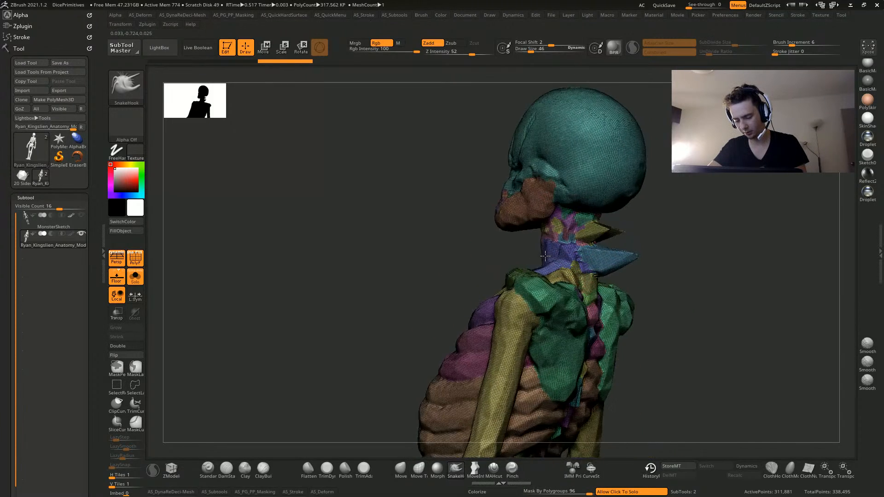
Hide the polygroup wireframe and undo the last sculpting strokes
{"action": "left_click", "coordinate": [136, 263]}
{"action": "key", "text": "ctrl+z"}
{"action": "key", "text": "ctrl+z"}
{"action": "key", "text": "ctrl+z"}
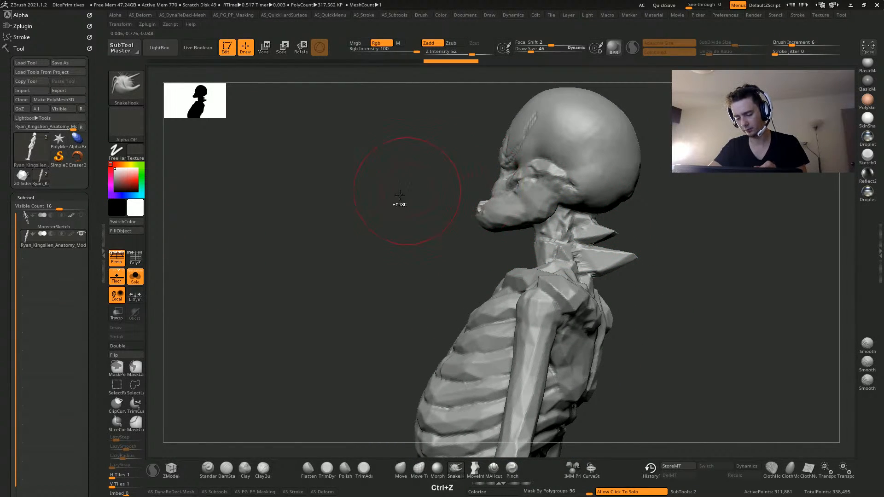
{"action": "key", "text": "ctrl+z"}
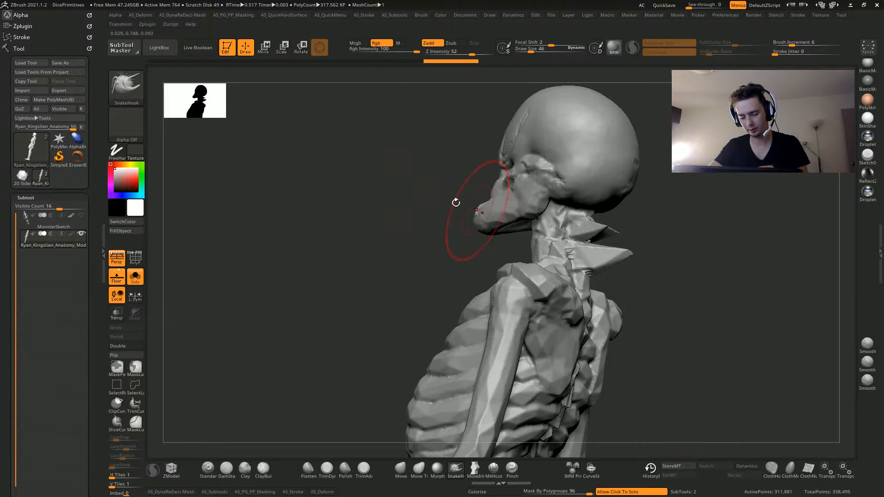
Try pulling the side of the skull near the brow with the SnakeHook brush
{"action": "mouse_move", "coordinate": [456, 203]}
{"action": "left_mouse_down"}
{"action": "mouse_move", "coordinate": [465, 215]}
{"action": "mouse_move", "coordinate": [467, 183]}
{"action": "mouse_move", "coordinate": [450, 217]}
{"action": "mouse_move", "coordinate": [449, 202]}
{"action": "left_mouse_up"}
{"action": "left_click_drag", "start_coordinate": [310, 148], "coordinate": [300, 162]}
{"action": "key", "text": "bracketleft"}
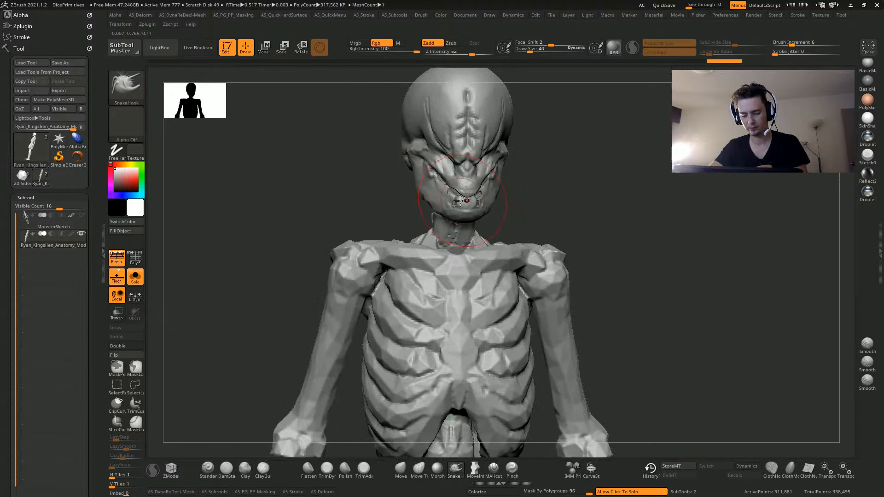
{"action": "left_click_drag", "start_coordinate": [429, 154], "coordinate": [418, 139]}
{"action": "left_click_drag", "start_coordinate": [317, 138], "coordinate": [347, 136]}
{"action": "key", "text": "ctrl+z"}
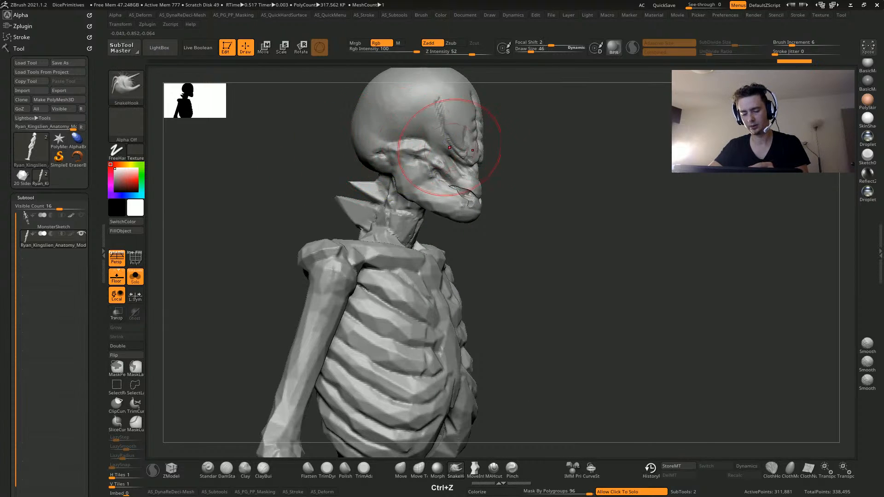
{"action": "left_click_drag", "start_coordinate": [501, 124], "coordinate": [423, 111]}
{"action": "key", "text": "ctrl+z"}
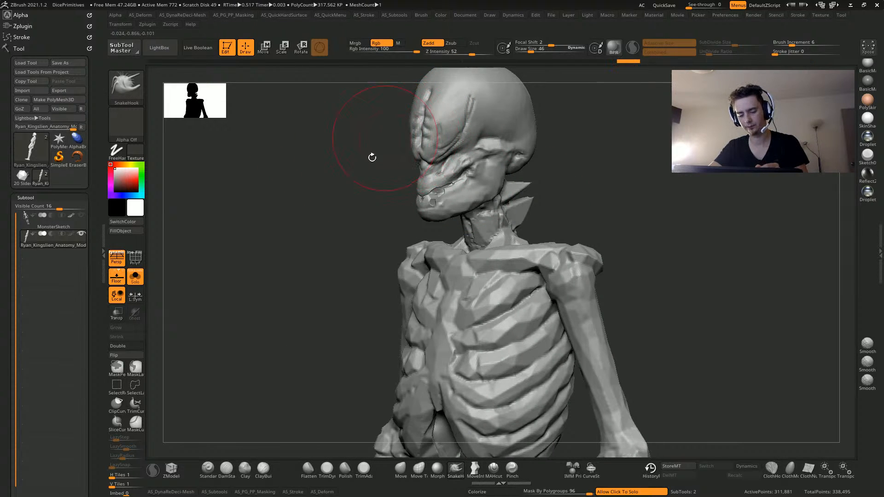
Examine the skeleton's overall proportions from the front, from the skull down to the feet
{"action": "left_click_drag", "start_coordinate": [372, 158], "coordinate": [407, 178]}
{"action": "left_click_drag", "start_coordinate": [360, 255], "coordinate": [332, 276]}
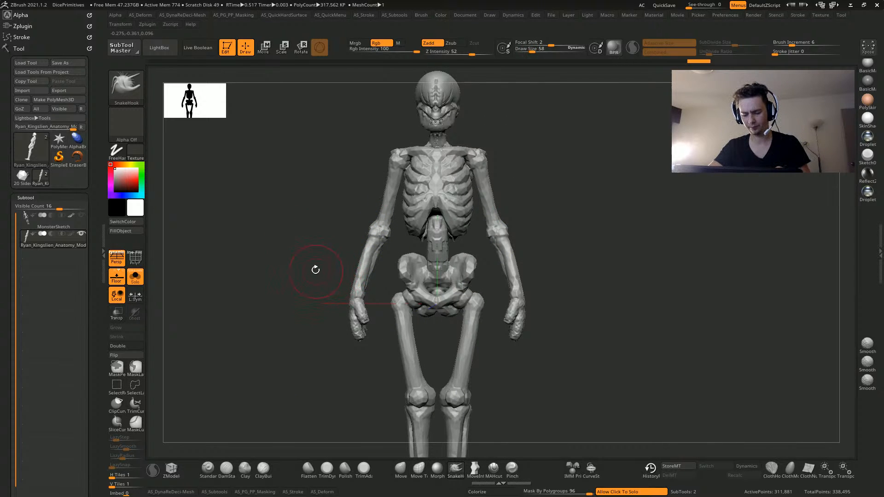
{"action": "left_click_drag", "start_coordinate": [317, 297], "coordinate": [320, 211], "text": "alt"}
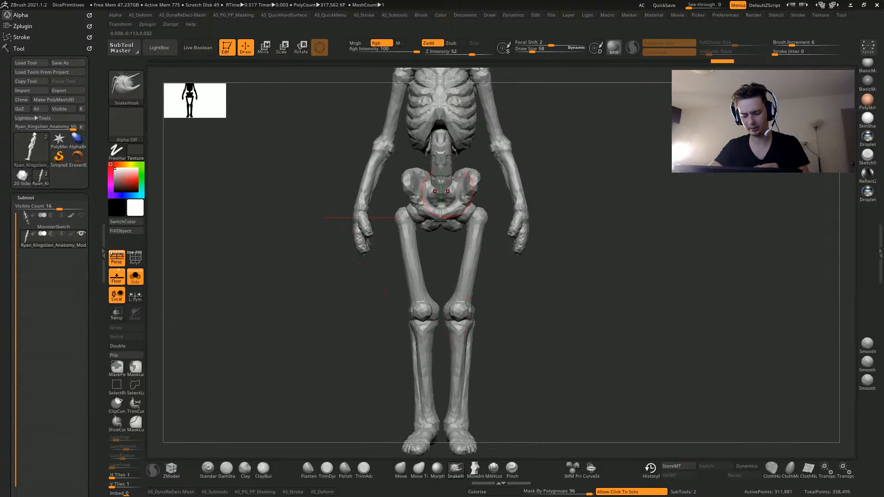
{"action": "left_click_drag", "start_coordinate": [337, 338], "coordinate": [455, 423]}
{"action": "left_click_drag", "start_coordinate": [313, 317], "coordinate": [316, 375], "text": "alt"}
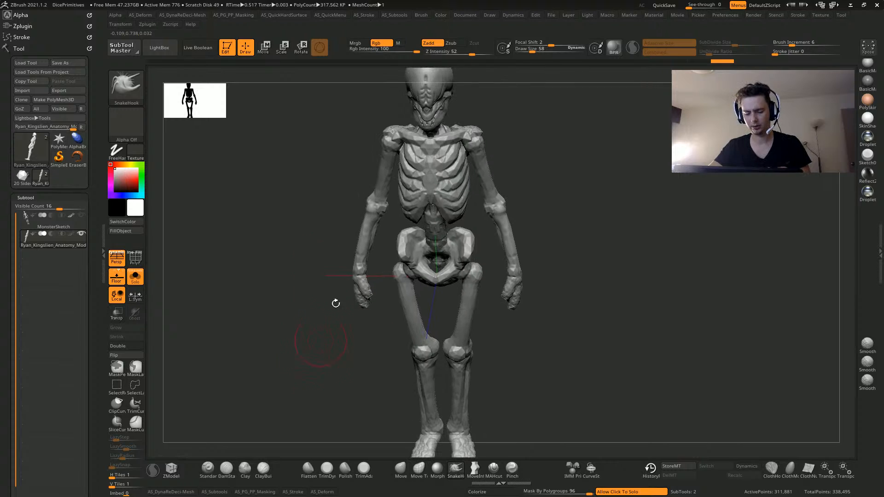
{"action": "left_click_drag", "start_coordinate": [383, 327], "coordinate": [387, 258]}
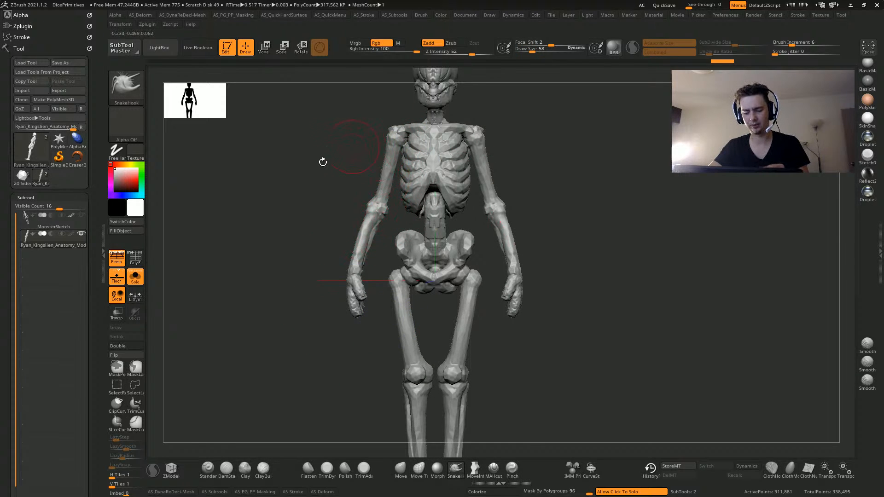
{"action": "left_click_drag", "start_coordinate": [323, 162], "coordinate": [328, 217]}
{"action": "left_click_drag", "start_coordinate": [307, 300], "coordinate": [338, 257], "text": "alt"}
{"action": "left_click_drag", "start_coordinate": [278, 268], "coordinate": [302, 304], "text": "alt"}
{"action": "left_click_drag", "start_coordinate": [294, 239], "coordinate": [271, 243], "text": "shift"}
{"action": "left_click_drag", "start_coordinate": [297, 280], "coordinate": [259, 235], "text": "alt"}
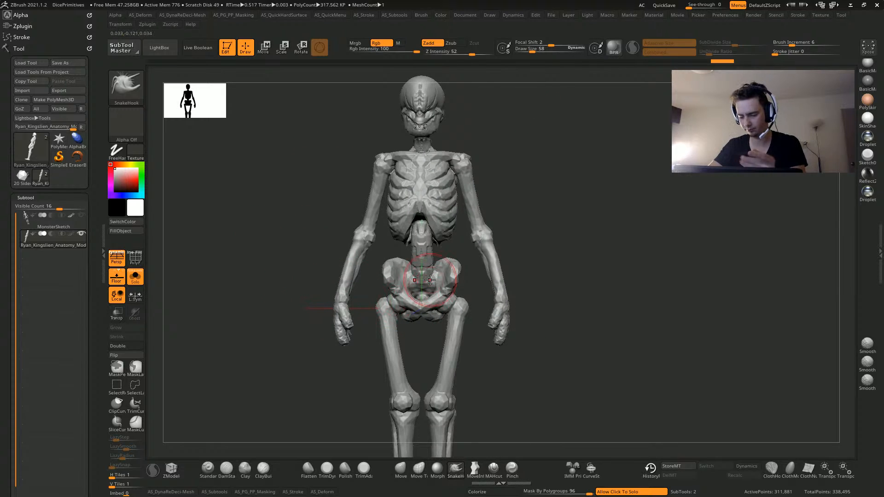
{"action": "key", "text": "shift"}
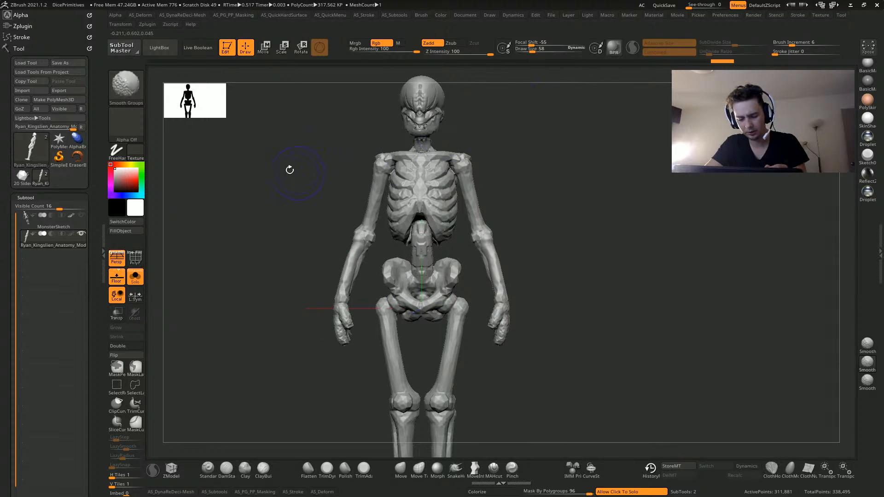
Smooth the shoulders and upper arms with Mask By Polygroups at 0 and Sculptris Pro enabled
{"action": "mouse_move", "coordinate": [282, 201]}
{"action": "left_mouse_down", "text": "alt"}
{"action": "mouse_move", "coordinate": [270, 298]}
{"action": "mouse_move", "coordinate": [216, 295]}
{"action": "mouse_move", "coordinate": [251, 271]}
{"action": "mouse_move", "coordinate": [249, 230]}
{"action": "left_mouse_up", "text": "alt"}
{"action": "left_click_drag", "start_coordinate": [247, 263], "coordinate": [297, 251]}
{"action": "key", "text": "shift"}
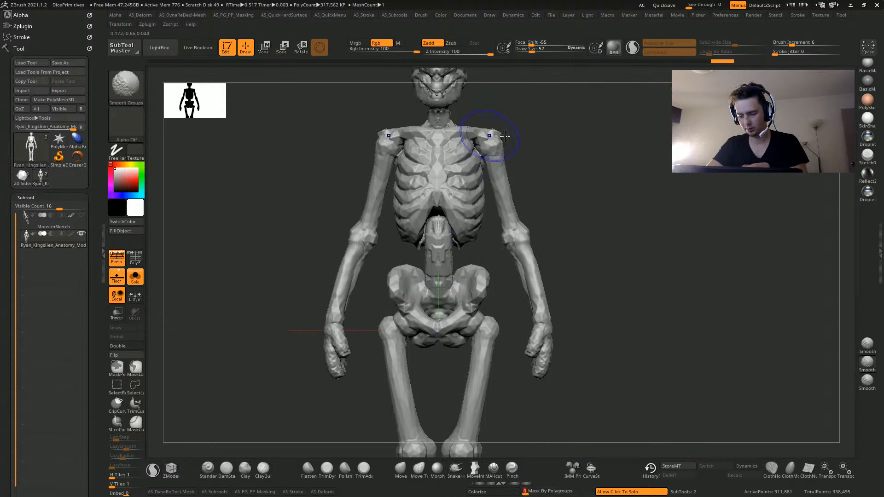
{"action": "left_click", "coordinate": [123, 95]}
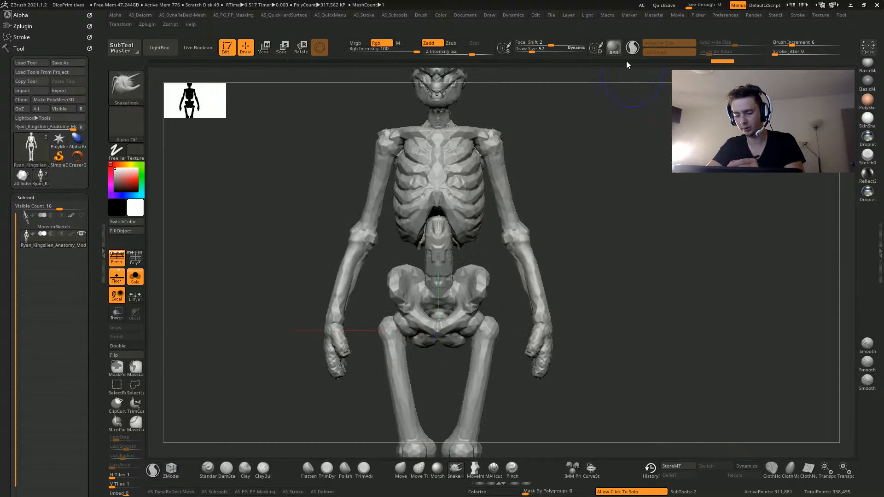
{"action": "left_click_drag", "start_coordinate": [386, 162], "coordinate": [364, 89], "text": "shift"}
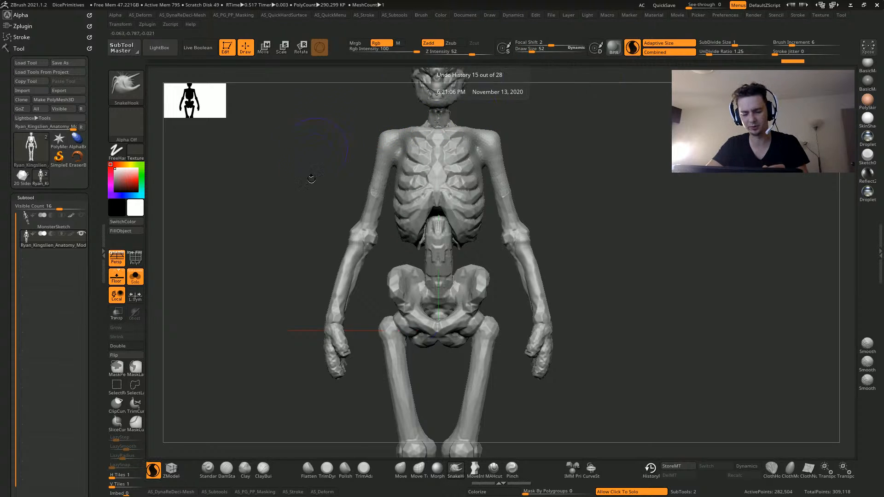
Undo the last few smoothing strokes on the shoulders and arms
{"action": "key", "text": "ctrl+z"}
{"action": "key", "text": "ctrl+z"}
{"action": "key", "text": "ctrl+z"}
{"action": "key", "text": "ctrl+z"}
{"action": "key", "text": "ctrl+z"}
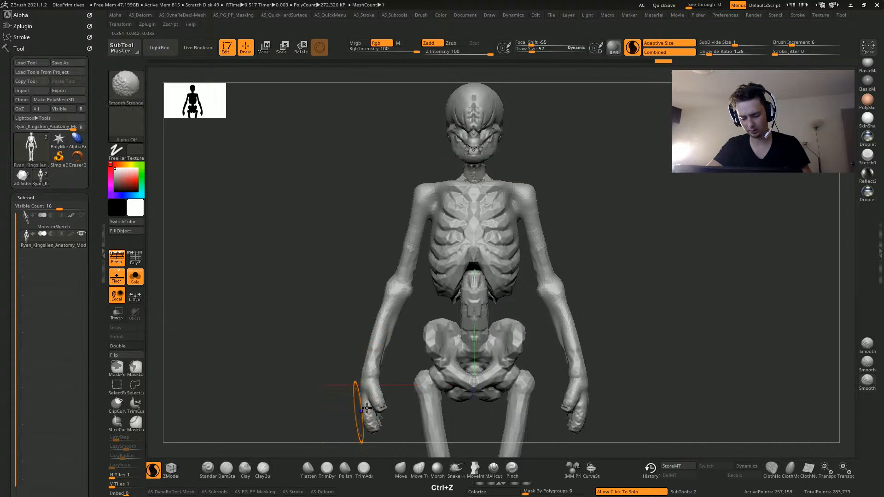
Smooth the hands, lower spine and pelvis with the Smooth Stronger brush, and show the polygroup wireframe
{"action": "left_click_drag", "start_coordinate": [357, 411], "coordinate": [373, 406], "text": "shift"}
{"action": "left_click_drag", "start_coordinate": [278, 346], "coordinate": [327, 308]}
{"action": "left_click_drag", "start_coordinate": [351, 222], "coordinate": [322, 220]}
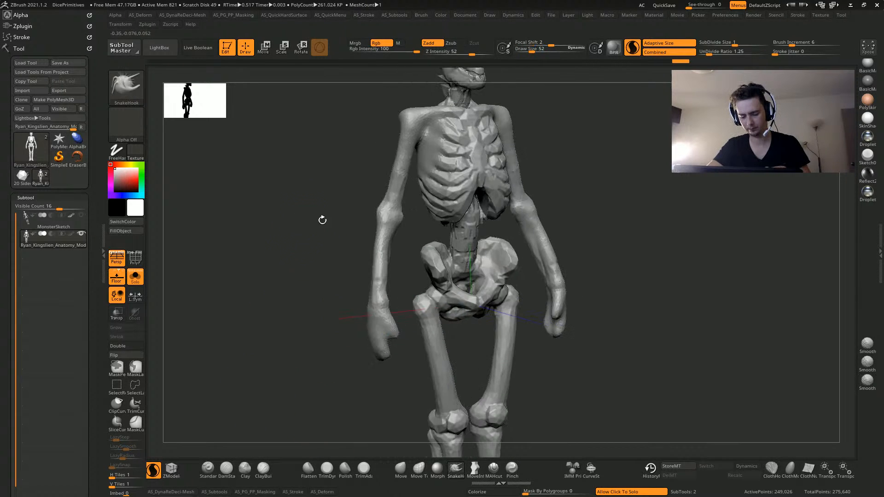
{"action": "mouse_move", "coordinate": [435, 272]}
{"action": "left_mouse_down", "text": "shift"}
{"action": "mouse_move", "coordinate": [449, 251]}
{"action": "mouse_move", "coordinate": [440, 203]}
{"action": "left_mouse_up", "text": "shift"}
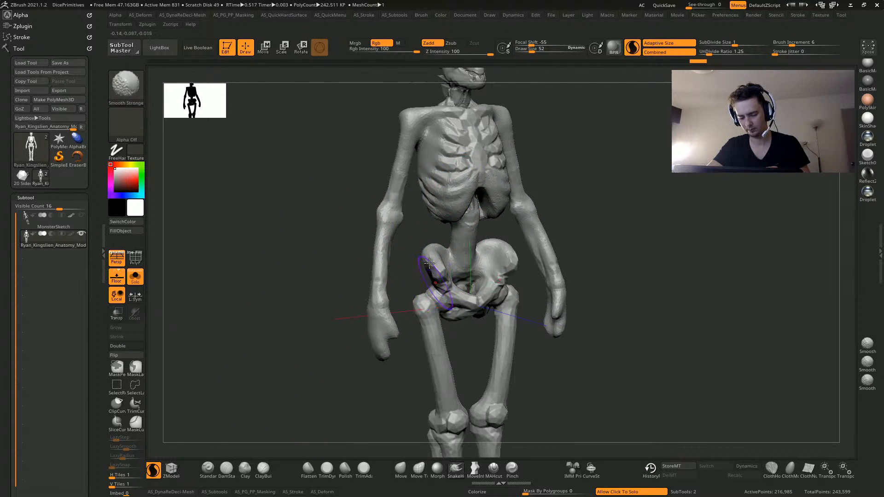
{"action": "left_click", "coordinate": [135, 258]}
{"action": "left_click_drag", "start_coordinate": [193, 274], "coordinate": [225, 287]}
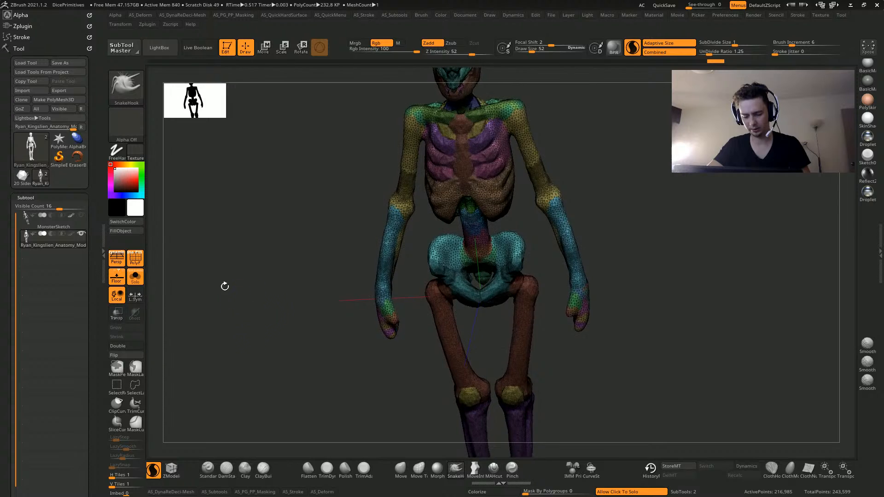
Hide the polygroup wireframe and smooth the knees, thighs and front of the pelvis with the Smooth Stronger brush
{"action": "left_click", "coordinate": [134, 261]}
{"action": "mouse_move", "coordinate": [259, 328]}
{"action": "left_mouse_down"}
{"action": "mouse_move", "coordinate": [296, 282]}
{"action": "mouse_move", "coordinate": [282, 246]}
{"action": "mouse_move", "coordinate": [289, 254]}
{"action": "left_mouse_up"}
{"action": "left_click_drag", "start_coordinate": [427, 294], "coordinate": [435, 398], "text": "shift"}
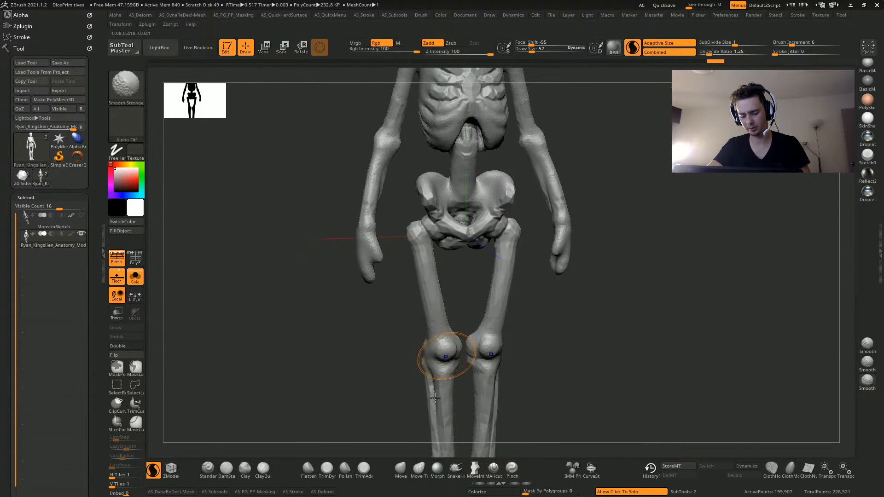
{"action": "mouse_move", "coordinate": [338, 369]}
{"action": "left_mouse_down", "text": "alt"}
{"action": "mouse_move", "coordinate": [322, 324]}
{"action": "mouse_move", "coordinate": [397, 367]}
{"action": "left_mouse_up", "text": "alt"}
{"action": "mouse_move", "coordinate": [402, 399]}
{"action": "left_mouse_down", "text": "alt"}
{"action": "mouse_move", "coordinate": [389, 355]}
{"action": "mouse_move", "coordinate": [405, 351]}
{"action": "left_mouse_up", "text": "alt"}
{"action": "left_click_drag", "start_coordinate": [416, 338], "coordinate": [415, 253], "text": "shift"}
{"action": "left_click_drag", "start_coordinate": [381, 267], "coordinate": [345, 263]}
{"action": "mouse_move", "coordinate": [427, 210]}
{"action": "left_mouse_down", "text": "shift"}
{"action": "mouse_move", "coordinate": [440, 217]}
{"action": "mouse_move", "coordinate": [453, 200]}
{"action": "left_mouse_up", "text": "shift"}
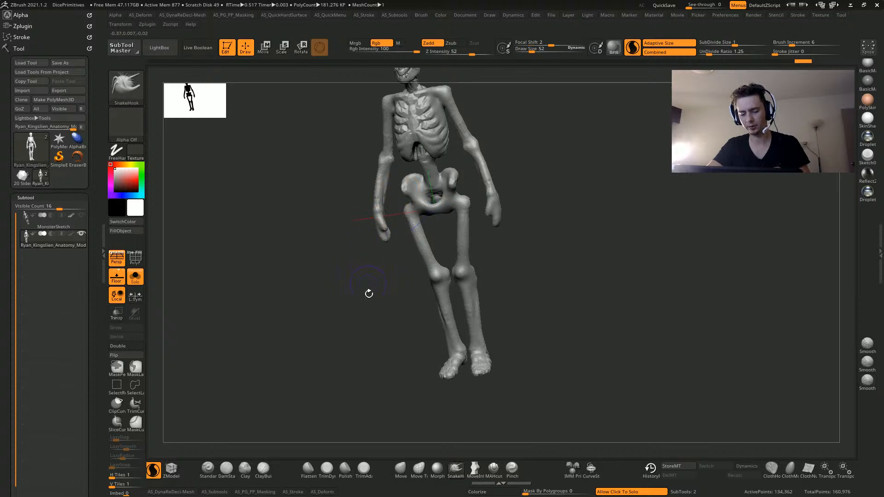
Smooth the back of the pelvis with the Smooth Stronger brush
{"action": "left_click_drag", "start_coordinate": [369, 294], "coordinate": [388, 286]}
{"action": "left_click_drag", "start_coordinate": [402, 181], "coordinate": [341, 209]}
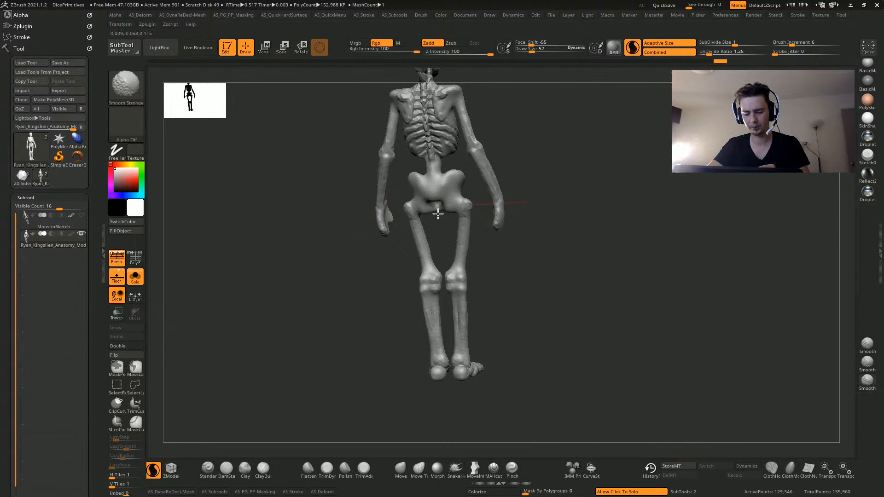
{"action": "left_click_drag", "start_coordinate": [424, 175], "coordinate": [416, 181], "text": "shift"}
{"action": "left_click_drag", "start_coordinate": [302, 226], "coordinate": [253, 197]}
{"action": "left_click_drag", "start_coordinate": [322, 364], "coordinate": [346, 394], "text": "alt"}
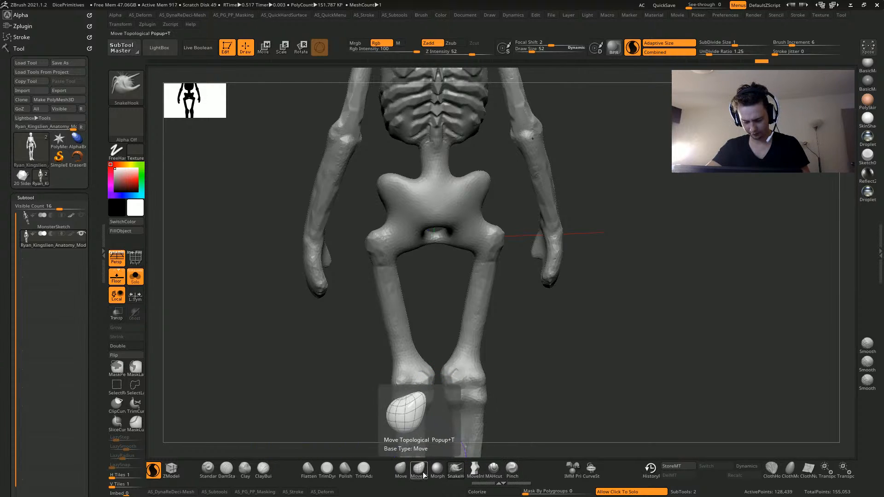
Switch to the Inflat brush and swell the pelvis and hips from behind
{"action": "left_click", "coordinate": [437, 469]}
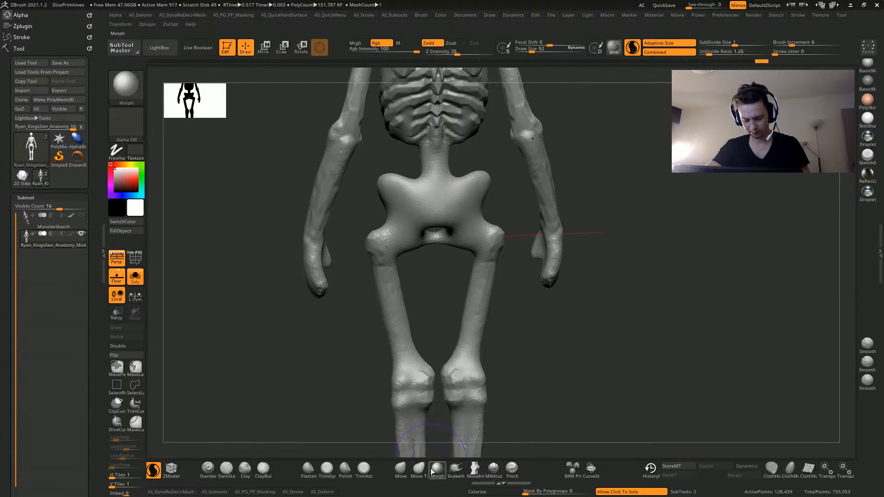
{"action": "left_click", "coordinate": [492, 468]}
{"action": "key", "text": "b"}
{"action": "key", "text": "i"}
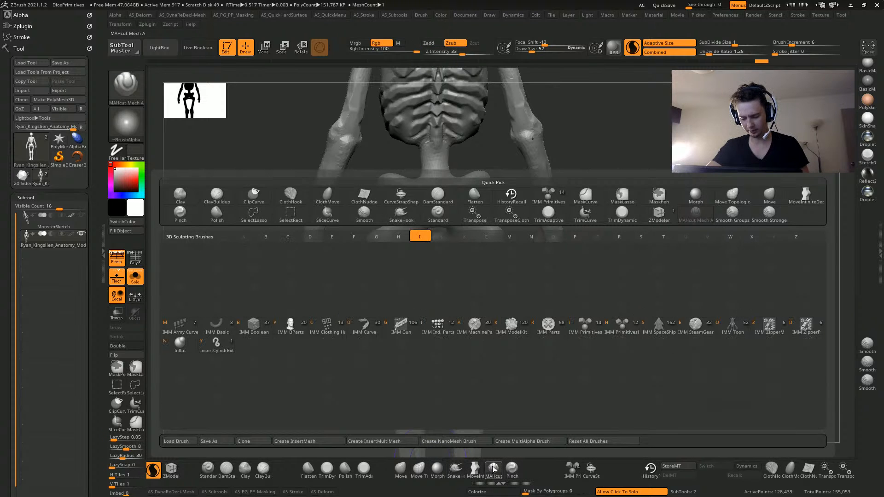
{"action": "key", "text": "b"}
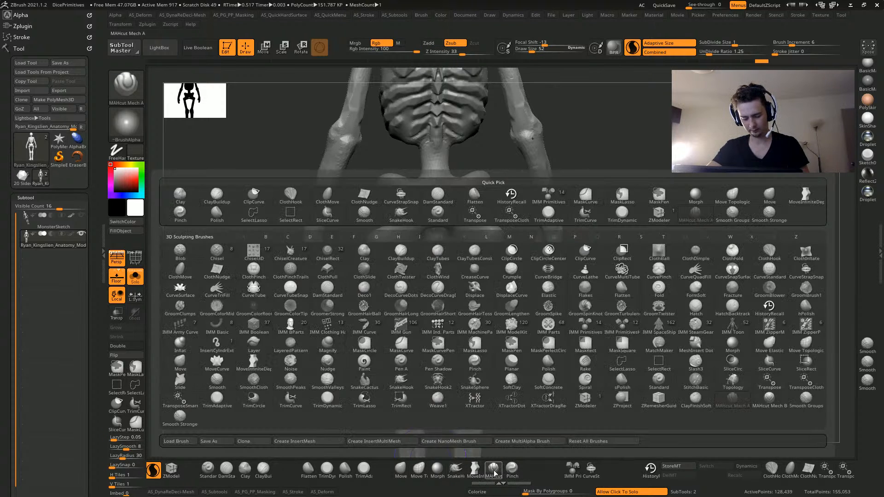
{"action": "key", "text": "i"}
{"action": "left_click", "coordinate": [180, 344]}
{"action": "left_click_drag", "start_coordinate": [278, 243], "coordinate": [284, 308], "text": "alt"}
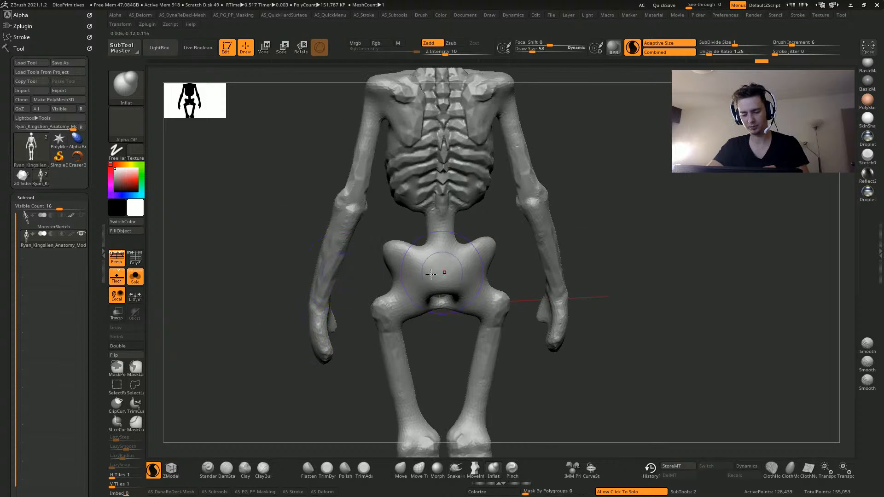
{"action": "mouse_move", "coordinate": [444, 271]}
{"action": "left_mouse_down"}
{"action": "mouse_move", "coordinate": [428, 286]}
{"action": "mouse_move", "coordinate": [427, 305]}
{"action": "mouse_move", "coordinate": [438, 232]}
{"action": "mouse_move", "coordinate": [413, 199]}
{"action": "mouse_move", "coordinate": [358, 184]}
{"action": "left_mouse_up"}
{"action": "left_click_drag", "start_coordinate": [330, 259], "coordinate": [318, 315]}
{"action": "mouse_move", "coordinate": [261, 383]}
{"action": "left_mouse_down", "text": "alt"}
{"action": "mouse_move", "coordinate": [310, 318]}
{"action": "mouse_move", "coordinate": [320, 278]}
{"action": "left_mouse_up", "text": "alt"}
{"action": "left_click_drag", "start_coordinate": [418, 268], "coordinate": [385, 156]}
{"action": "mouse_move", "coordinate": [294, 198]}
{"action": "left_mouse_down"}
{"action": "mouse_move", "coordinate": [313, 248]}
{"action": "mouse_move", "coordinate": [227, 233]}
{"action": "mouse_move", "coordinate": [240, 278]}
{"action": "mouse_move", "coordinate": [386, 423]}
{"action": "left_mouse_up"}
Reshape the hips and legs with a larger SnakeHook brush and smooth the surface
{"action": "left_click", "coordinate": [456, 468]}
{"action": "mouse_move", "coordinate": [342, 247]}
{"action": "left_mouse_down"}
{"action": "mouse_move", "coordinate": [308, 284]}
{"action": "mouse_move", "coordinate": [328, 254]}
{"action": "mouse_move", "coordinate": [339, 288]}
{"action": "mouse_move", "coordinate": [322, 320]}
{"action": "mouse_move", "coordinate": [328, 328]}
{"action": "left_mouse_up"}
{"action": "left_click_drag", "start_coordinate": [268, 288], "coordinate": [265, 251], "text": "shift"}
{"action": "left_click_drag", "start_coordinate": [333, 267], "coordinate": [323, 255]}
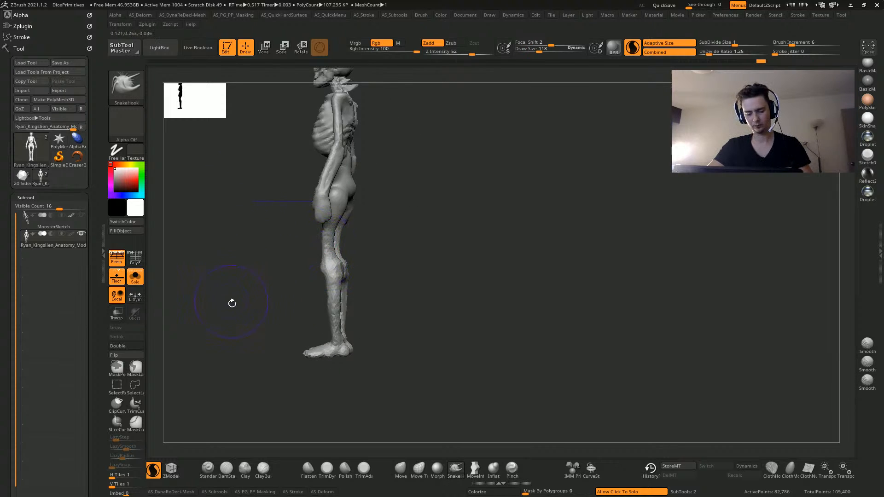
Turn off perspective and smooth the legs away until only short thigh stumps remain below the pelvis
{"action": "key", "text": "p"}
{"action": "left_click_drag", "start_coordinate": [263, 298], "coordinate": [312, 320], "text": "alt"}
{"action": "mouse_move", "coordinate": [382, 288]}
{"action": "left_mouse_down"}
{"action": "mouse_move", "coordinate": [365, 375]}
{"action": "mouse_move", "coordinate": [374, 246]}
{"action": "left_mouse_up"}
{"action": "left_click_drag", "start_coordinate": [293, 274], "coordinate": [317, 271], "text": "shift"}
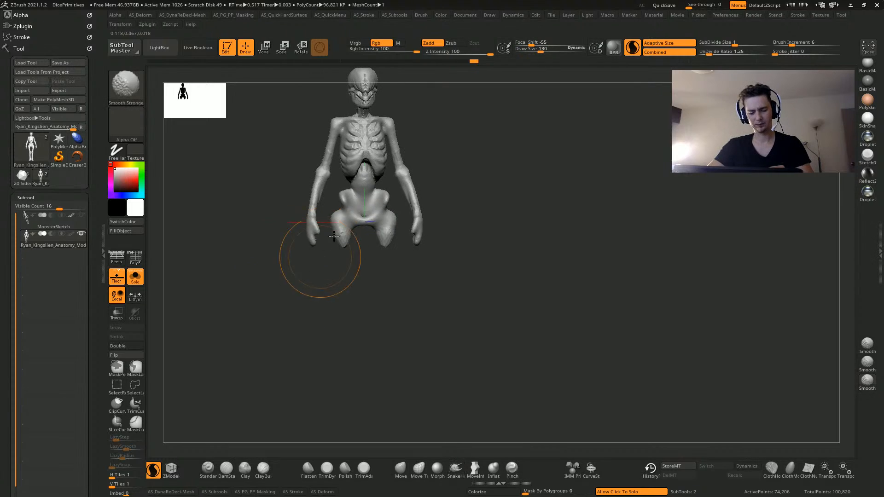
{"action": "left_click_drag", "start_coordinate": [351, 239], "coordinate": [335, 247], "text": "shift"}
Smooth the hands away and taper the forearms into simple pointed ends with the SnakeHook brush
{"action": "mouse_move", "coordinate": [318, 194]}
{"action": "left_mouse_down", "text": "shift"}
{"action": "mouse_move", "coordinate": [308, 240]}
{"action": "mouse_move", "coordinate": [249, 271]}
{"action": "mouse_move", "coordinate": [247, 315]}
{"action": "mouse_move", "coordinate": [275, 298]}
{"action": "mouse_move", "coordinate": [219, 252]}
{"action": "mouse_move", "coordinate": [244, 326]}
{"action": "mouse_move", "coordinate": [258, 269]}
{"action": "mouse_move", "coordinate": [242, 278]}
{"action": "left_mouse_up", "text": "shift"}
{"action": "left_click_drag", "start_coordinate": [242, 278], "coordinate": [263, 324], "text": "alt"}
{"action": "left_click_drag", "start_coordinate": [350, 205], "coordinate": [361, 202]}
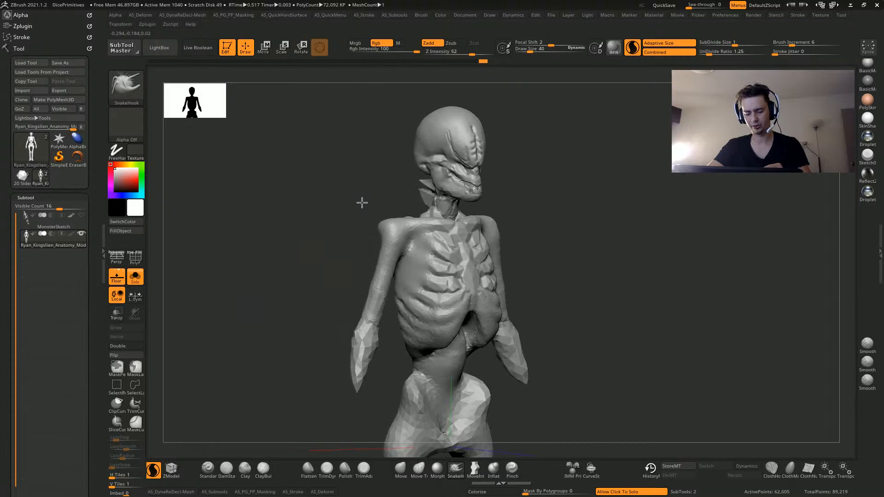
{"action": "mouse_move", "coordinate": [212, 307]}
{"action": "left_mouse_down"}
{"action": "mouse_move", "coordinate": [221, 316]}
{"action": "mouse_move", "coordinate": [147, 334]}
{"action": "left_mouse_up"}
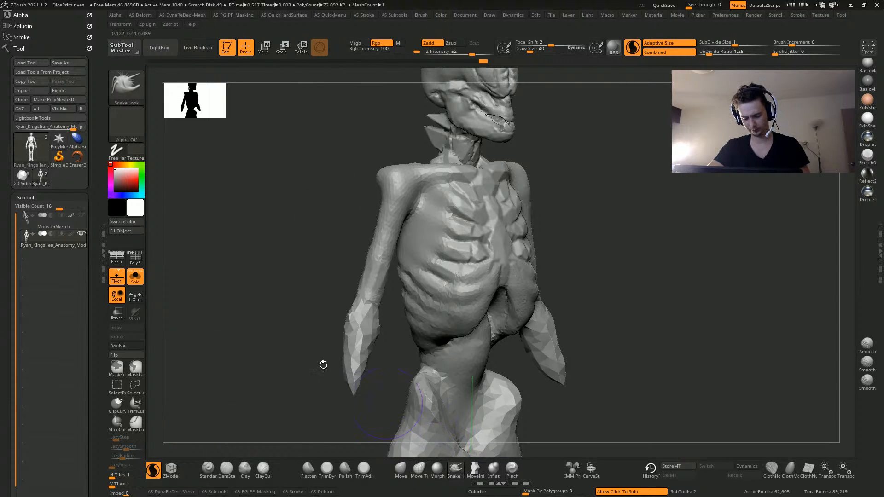
{"action": "mouse_move", "coordinate": [323, 364]}
{"action": "left_mouse_down", "text": "alt"}
{"action": "mouse_move", "coordinate": [357, 404]}
{"action": "mouse_move", "coordinate": [359, 380]}
{"action": "left_mouse_up", "text": "alt"}
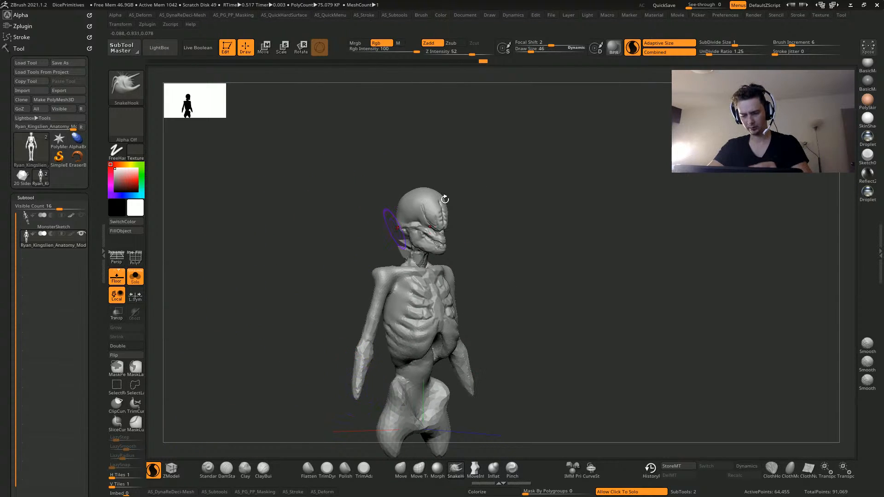
Turn off Sculptris Pro and stretch the forearms into long, outward-curving points with the SnakeHook brush
{"action": "left_click", "coordinate": [629, 54]}
{"action": "left_click_drag", "start_coordinate": [284, 288], "coordinate": [297, 232], "text": "alt"}
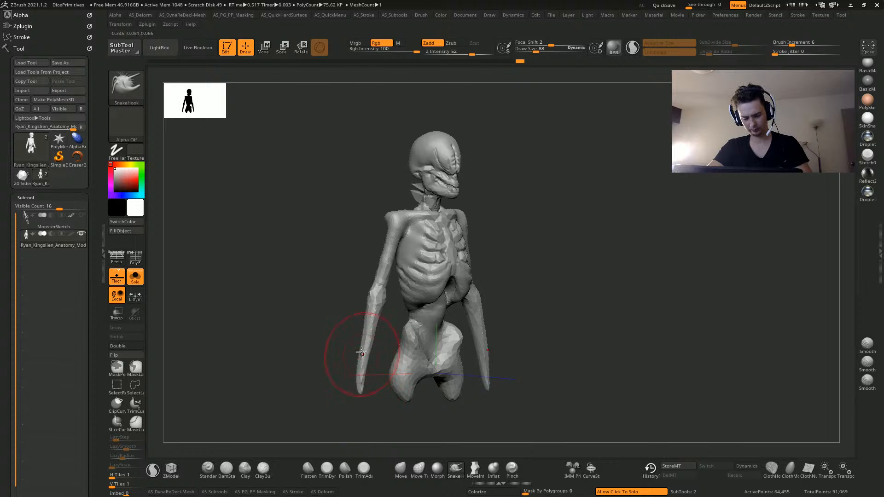
{"action": "left_click_drag", "start_coordinate": [368, 317], "coordinate": [347, 308]}
{"action": "left_click_drag", "start_coordinate": [362, 309], "coordinate": [352, 305]}
{"action": "left_click_drag", "start_coordinate": [361, 342], "coordinate": [354, 338]}
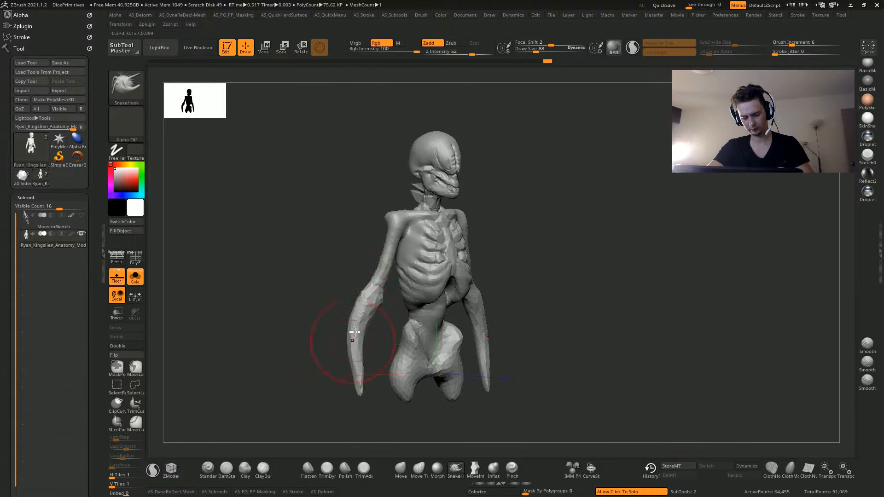
{"action": "mouse_move", "coordinate": [359, 385]}
{"action": "left_mouse_down"}
{"action": "mouse_move", "coordinate": [347, 394]}
{"action": "mouse_move", "coordinate": [353, 336]}
{"action": "mouse_move", "coordinate": [370, 323]}
{"action": "left_mouse_up"}
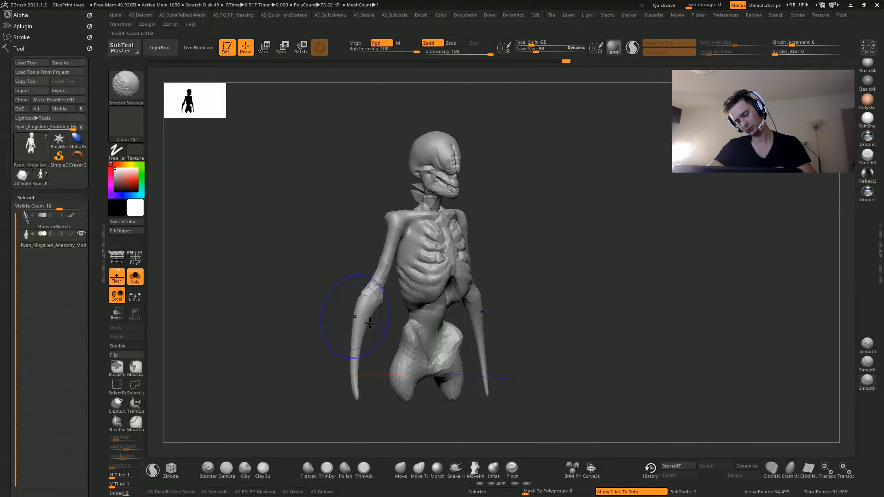
Try to pull the thigh stumps down into full-length legs with the SnakeHook brush
{"action": "left_click_drag", "start_coordinate": [408, 385], "coordinate": [400, 402]}
{"action": "mouse_move", "coordinate": [263, 341]}
{"action": "left_mouse_down", "text": "alt"}
{"action": "mouse_move", "coordinate": [295, 285]}
{"action": "mouse_move", "coordinate": [302, 320]}
{"action": "left_mouse_up", "text": "alt"}
{"action": "left_click_drag", "start_coordinate": [423, 317], "coordinate": [425, 381]}
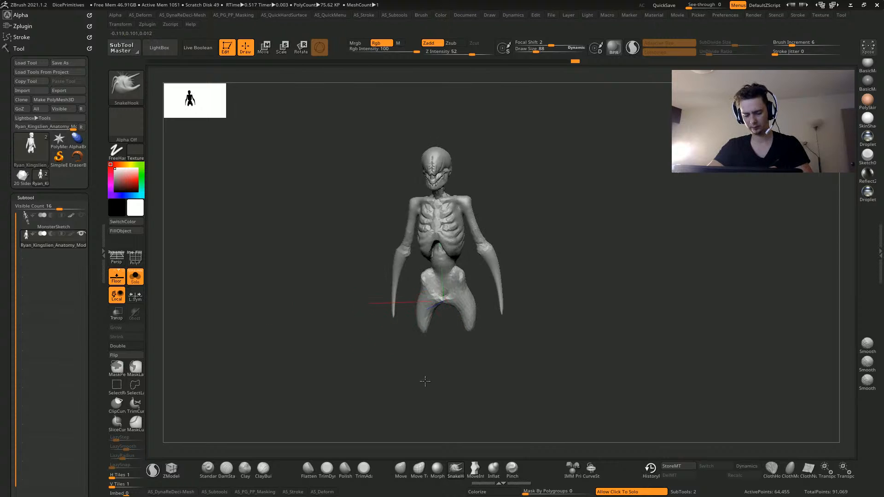
{"action": "left_click_drag", "start_coordinate": [427, 330], "coordinate": [428, 352]}
{"action": "mouse_move", "coordinate": [425, 346]}
{"action": "left_mouse_down"}
{"action": "mouse_move", "coordinate": [428, 371]}
{"action": "mouse_move", "coordinate": [465, 396]}
{"action": "mouse_move", "coordinate": [415, 332]}
{"action": "mouse_move", "coordinate": [440, 308]}
{"action": "left_mouse_up"}
{"action": "mouse_move", "coordinate": [356, 343]}
{"action": "left_mouse_down"}
{"action": "mouse_move", "coordinate": [379, 343]}
{"action": "mouse_move", "coordinate": [368, 344]}
{"action": "left_mouse_up"}
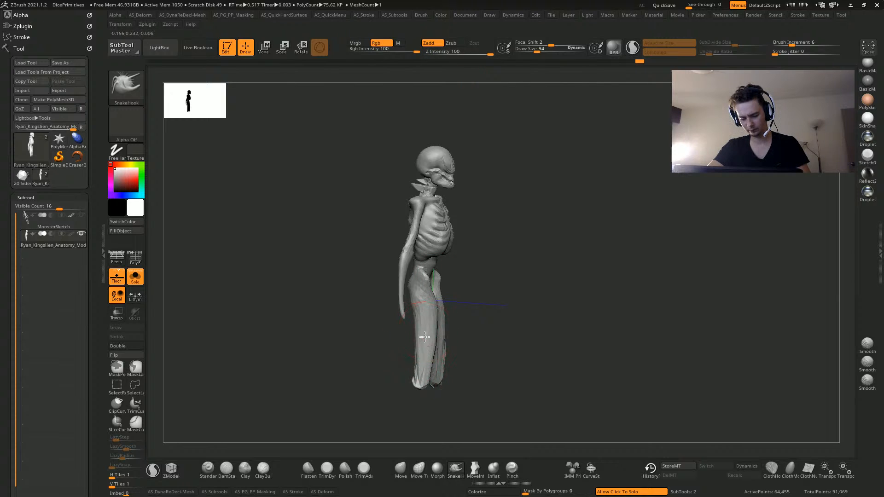
{"action": "mouse_move", "coordinate": [377, 357]}
{"action": "left_mouse_down"}
{"action": "mouse_move", "coordinate": [413, 360]}
{"action": "mouse_move", "coordinate": [413, 375]}
{"action": "left_mouse_up"}
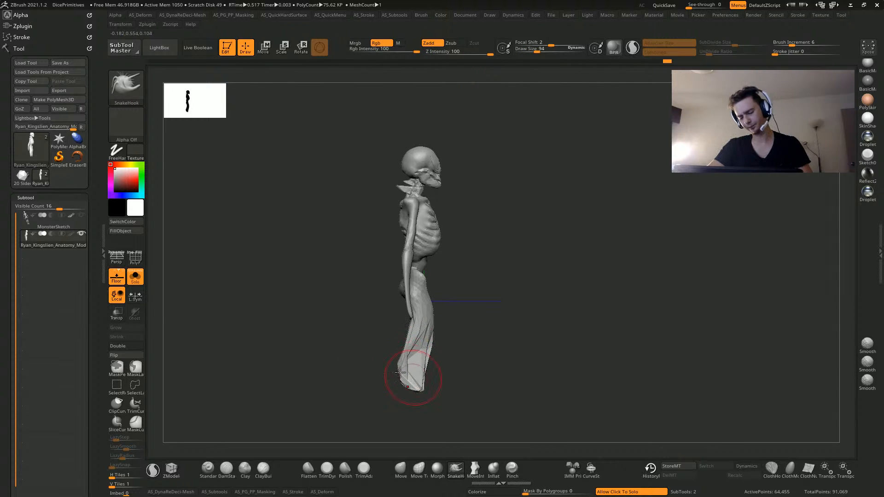
{"action": "left_click_drag", "start_coordinate": [359, 401], "coordinate": [303, 404]}
Smooth the stretched legs, enable Sculptris Pro and extend them downward into bent lower legs
{"action": "mouse_move", "coordinate": [424, 357]}
{"action": "left_mouse_down", "text": "shift"}
{"action": "mouse_move", "coordinate": [423, 375]}
{"action": "mouse_move", "coordinate": [435, 381]}
{"action": "left_mouse_up", "text": "shift"}
{"action": "left_click", "coordinate": [631, 48]}
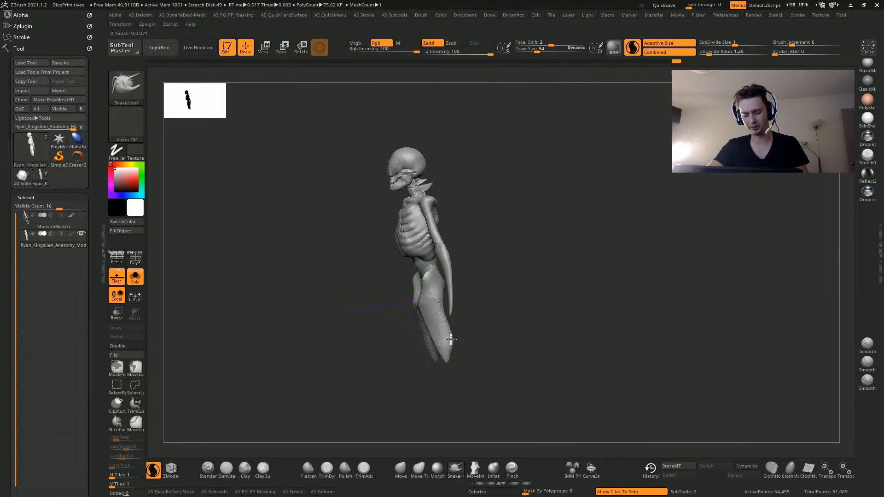
{"action": "left_click_drag", "start_coordinate": [445, 389], "coordinate": [424, 430]}
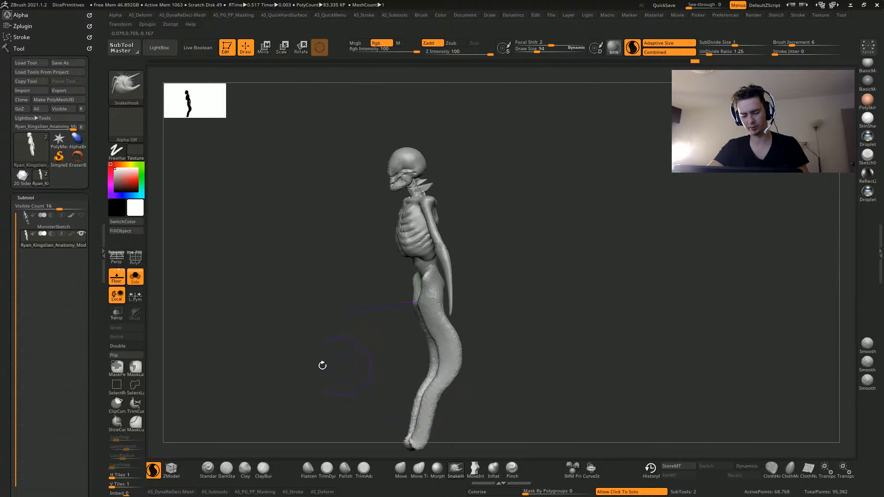
{"action": "mouse_move", "coordinate": [321, 365]}
{"action": "left_mouse_down"}
{"action": "mouse_move", "coordinate": [292, 344]}
{"action": "mouse_move", "coordinate": [423, 443]}
{"action": "left_mouse_up"}
{"action": "left_click_drag", "start_coordinate": [406, 374], "coordinate": [322, 350]}
Undo the leg strokes back to the short thigh stumps
{"action": "key", "text": "ctrl+z"}
{"action": "key", "text": "ctrl+z"}
{"action": "key", "text": "ctrl+z"}
{"action": "key", "text": "ctrl+z"}
{"action": "key", "text": "ctrl+z"}
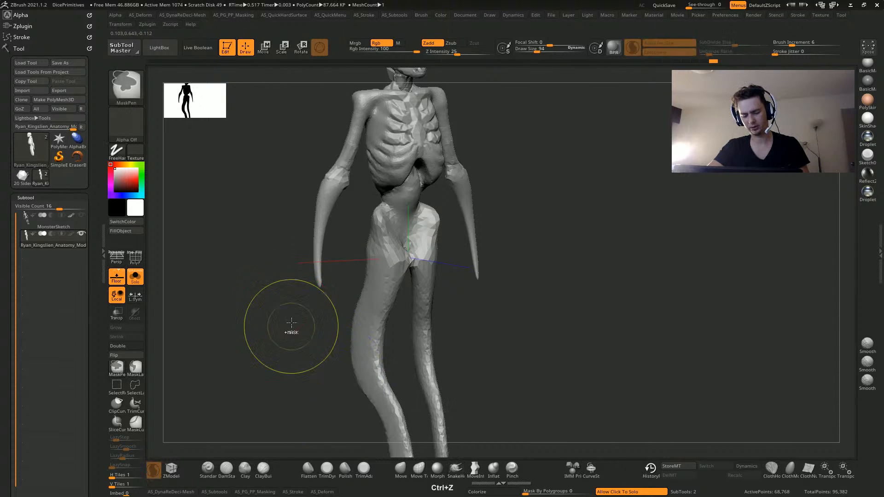
{"action": "key", "text": "ctrl+z"}
{"action": "key", "text": "ctrl+z"}
{"action": "key", "text": "ctrl+z"}
{"action": "key", "text": "ctrl+z"}
{"action": "key", "text": "ctrl+z"}
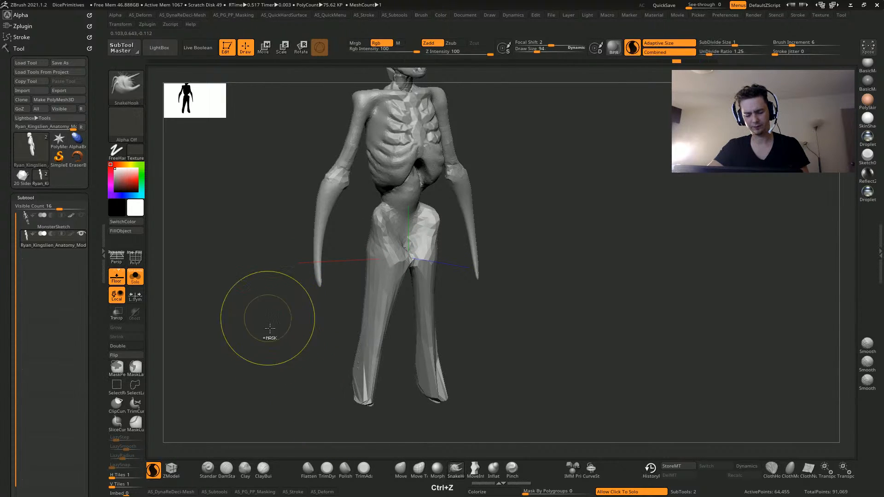
{"action": "key", "text": "ctrl+z"}
{"action": "key", "text": "ctrl+z"}
{"action": "key", "text": "ctrl+z"}
{"action": "key", "text": "ctrl+z"}
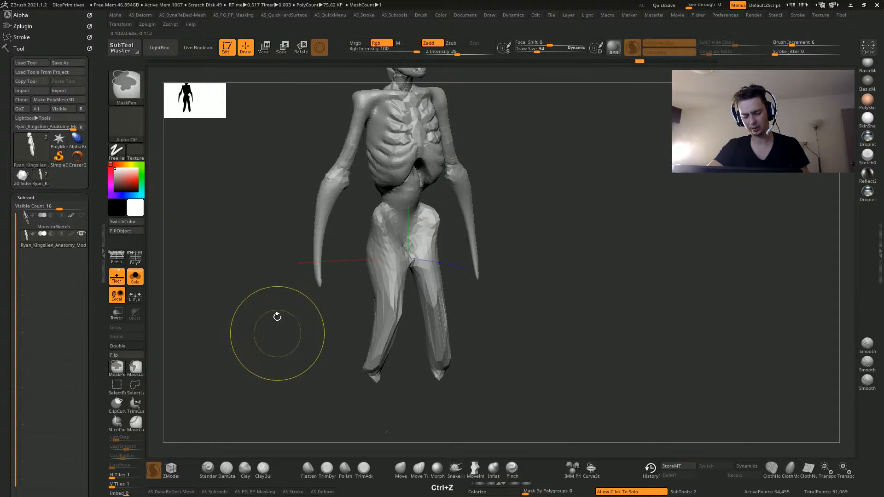
{"action": "key", "text": "ctrl+z"}
{"action": "key", "text": "ctrl+z"}
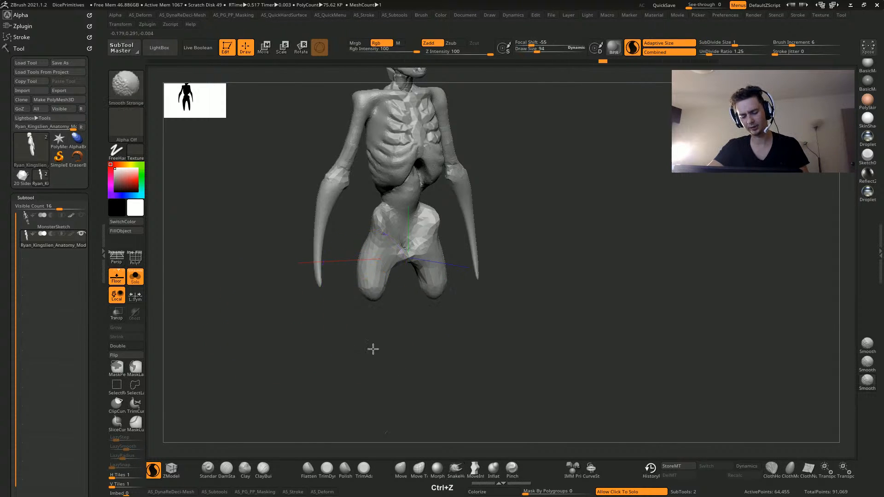
Smooth the long pointed forearms back into short stubs
{"action": "mouse_move", "coordinate": [378, 284]}
{"action": "left_mouse_down", "text": "shift"}
{"action": "mouse_move", "coordinate": [299, 255]}
{"action": "mouse_move", "coordinate": [250, 253]}
{"action": "mouse_move", "coordinate": [289, 230]}
{"action": "mouse_move", "coordinate": [306, 203]}
{"action": "mouse_move", "coordinate": [300, 227]}
{"action": "mouse_move", "coordinate": [292, 203]}
{"action": "left_mouse_up", "text": "shift"}
{"action": "left_click", "coordinate": [379, 376]}
Insert a ZSphere as a new subtool below the skeleton
{"action": "left_click_drag", "start_coordinate": [0, 334], "coordinate": [6, 283]}
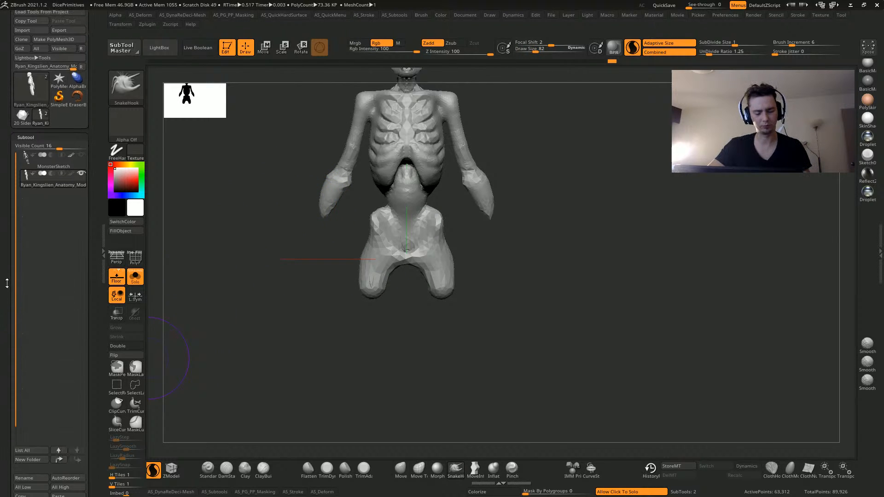
{"action": "left_click_drag", "start_coordinate": [6, 361], "coordinate": [4, 252]}
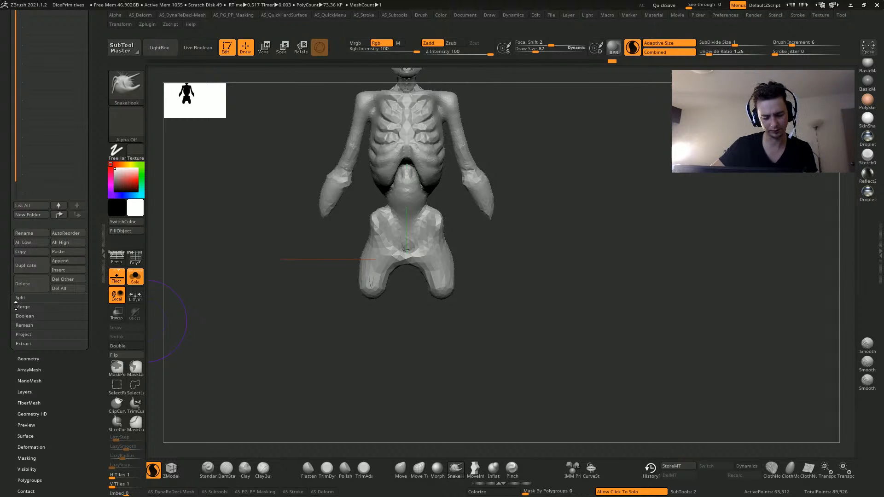
{"action": "left_click_drag", "start_coordinate": [16, 307], "coordinate": [16, 321]}
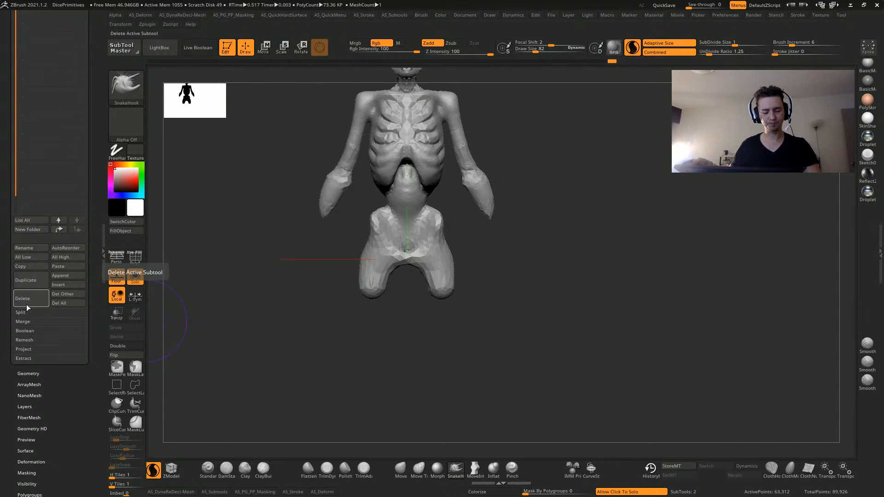
{"action": "left_click_drag", "start_coordinate": [9, 295], "coordinate": [9, 371]}
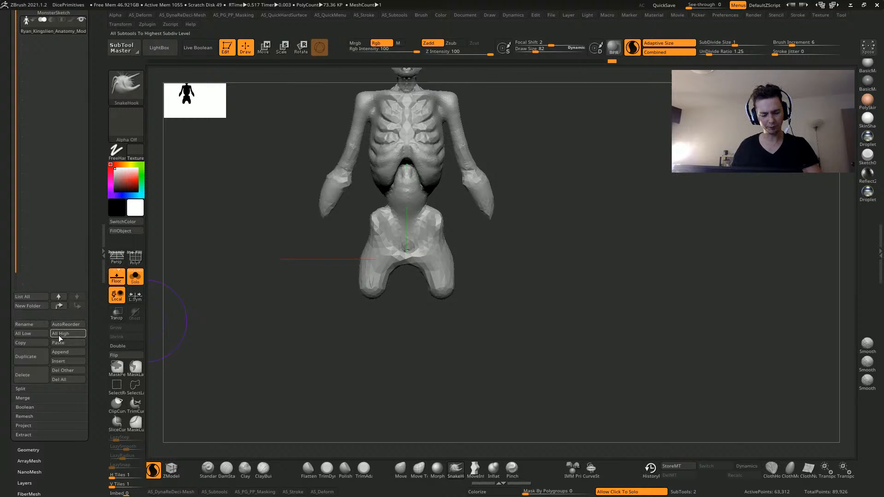
{"action": "left_click", "coordinate": [66, 360]}
{"action": "left_click", "coordinate": [297, 382]}
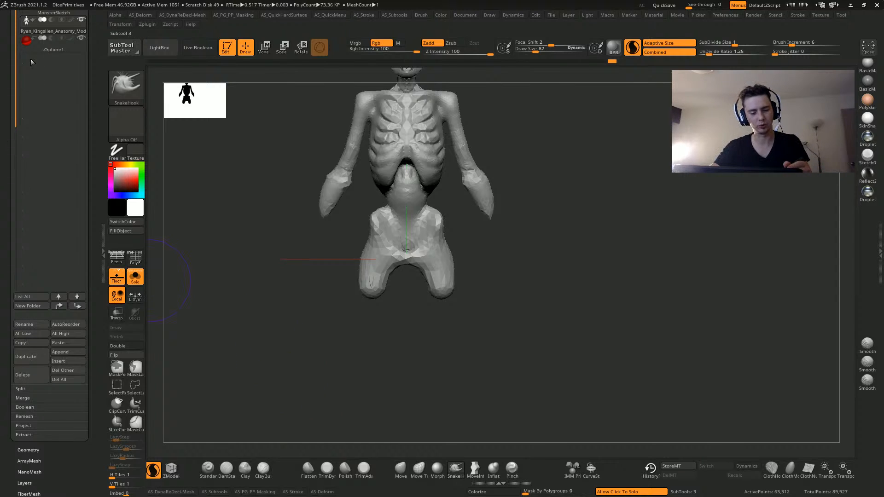
Select the ZSphere subtool, turn off Solo and scale the sphere down to a small ball at the pelvis
{"action": "left_click_drag", "start_coordinate": [234, 235], "coordinate": [212, 332], "text": "alt"}
{"action": "left_click", "coordinate": [211, 329]}
{"action": "key", "text": "w"}
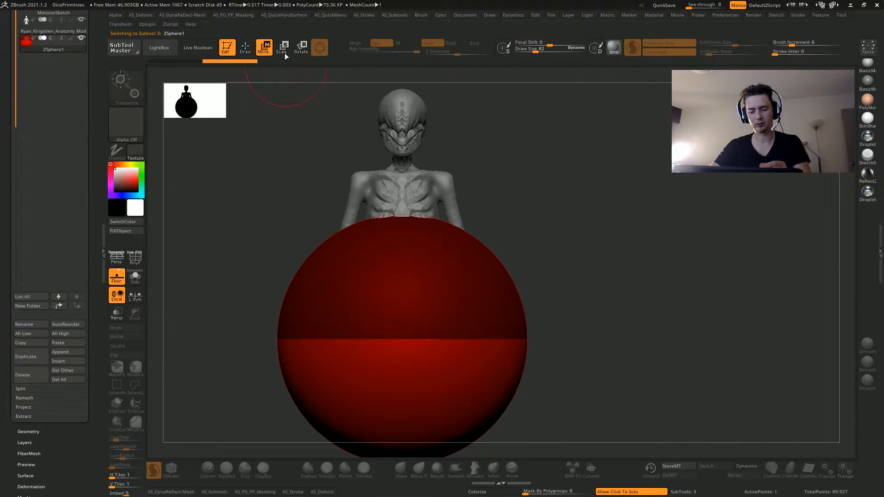
{"action": "left_click_drag", "start_coordinate": [328, 381], "coordinate": [411, 331]}
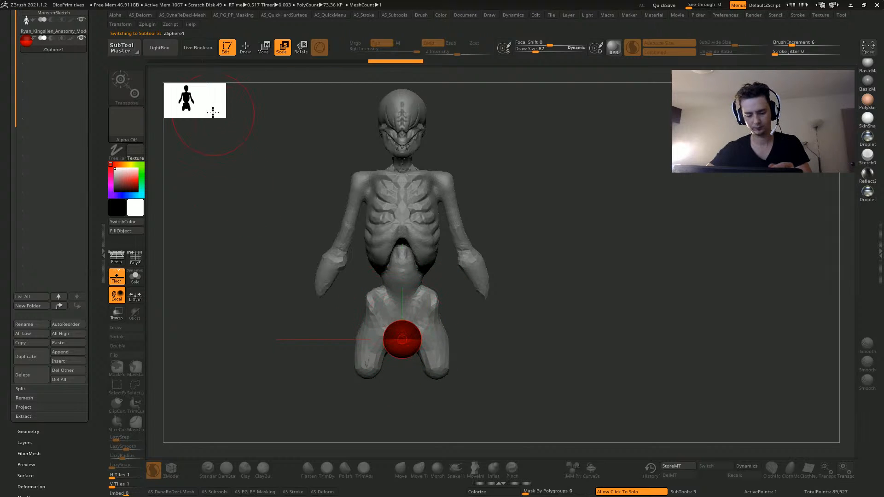
{"action": "left_click_drag", "start_coordinate": [9, 354], "coordinate": [10, 264]}
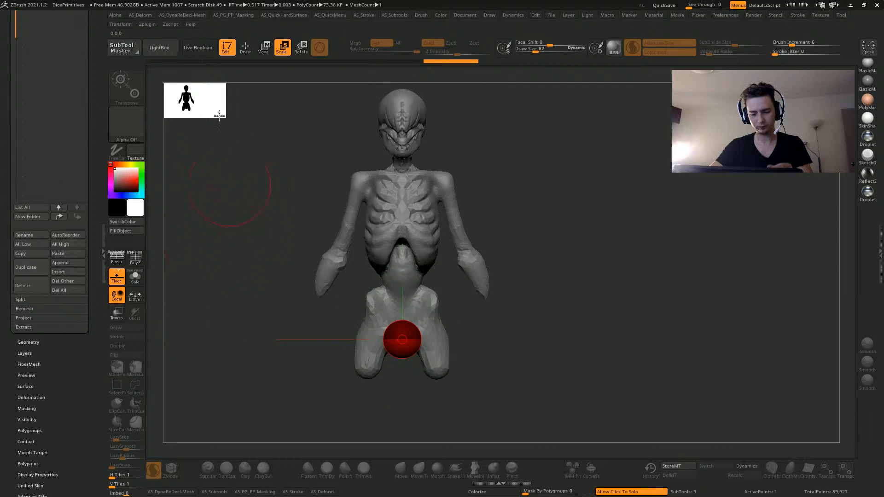
{"action": "left_click", "coordinate": [246, 54]}
{"action": "left_click_drag", "start_coordinate": [402, 349], "coordinate": [386, 293]}
{"action": "key", "text": "ctrl+z"}
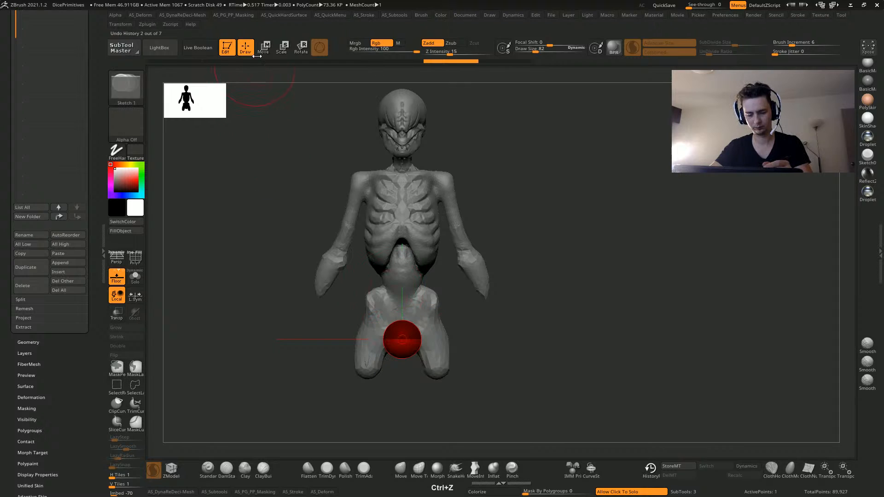
Move the ZSphere up from the pelvis to the base of the ribcage
{"action": "left_click", "coordinate": [263, 49]}
{"action": "left_click_drag", "start_coordinate": [397, 345], "coordinate": [398, 289]}
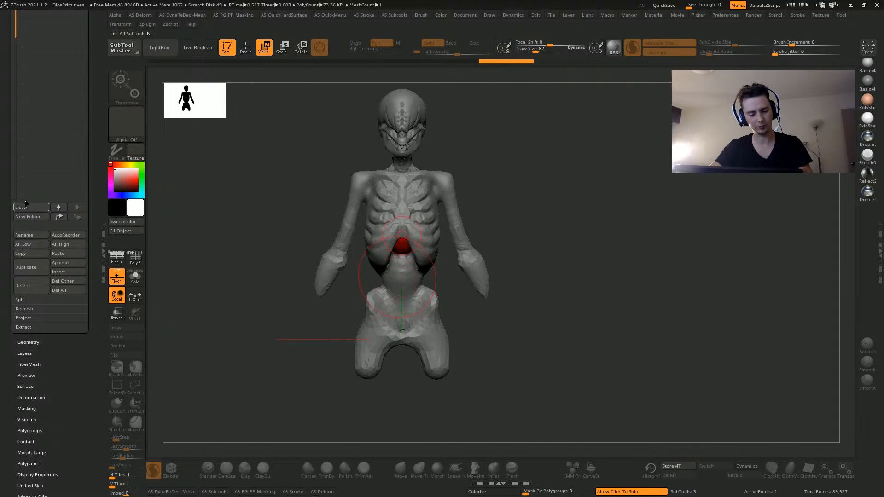
Turn on EditSketch for the ZSphere in the ZSketch settings and reduce the draw size to 46
{"action": "left_click_drag", "start_coordinate": [3, 102], "coordinate": [12, 244]}
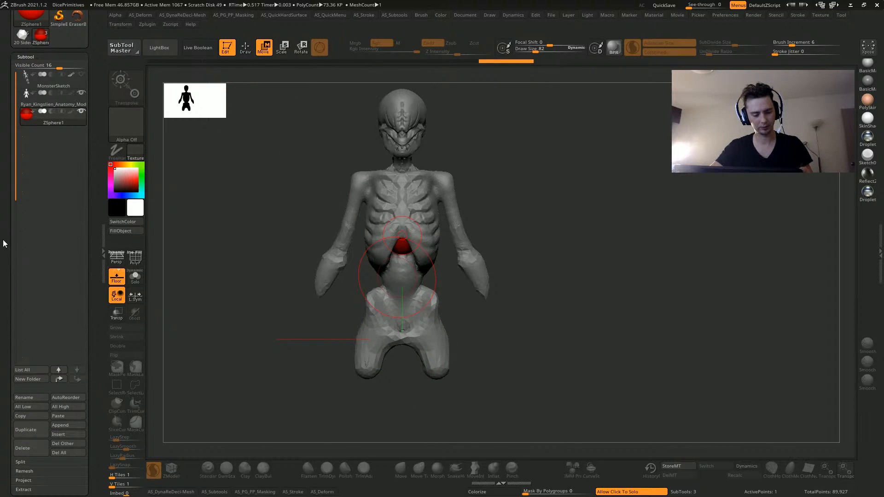
{"action": "left_click_drag", "start_coordinate": [5, 279], "coordinate": [36, 288]}
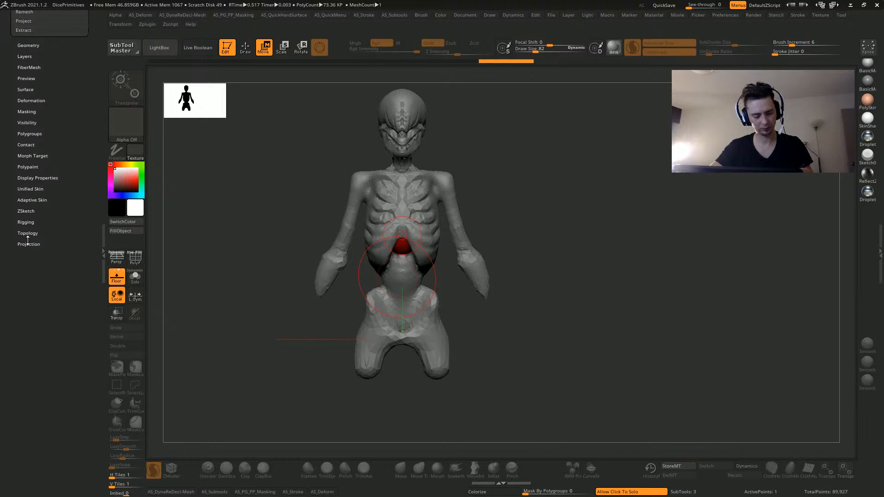
{"action": "left_click", "coordinate": [25, 211]}
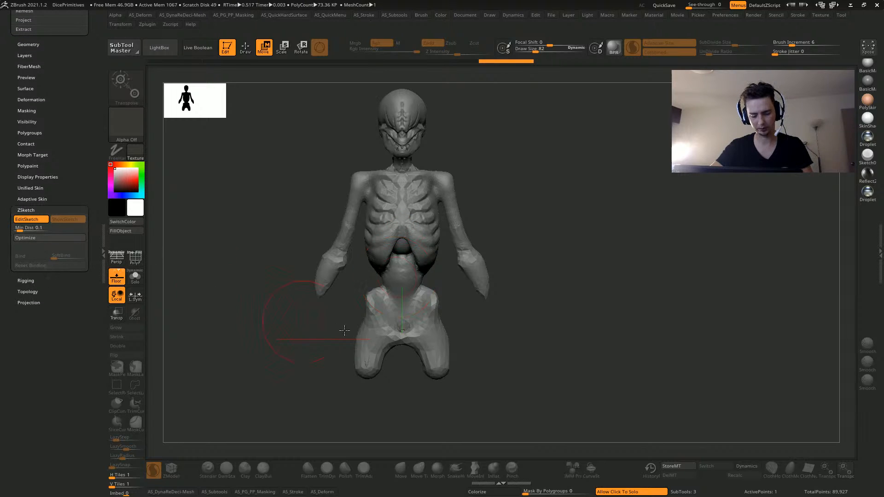
{"action": "key", "text": "bracketleft"}
{"action": "key", "text": "bracketleft"}
{"action": "key", "text": "bracketleft"}
{"action": "key", "text": "bracketleft"}
{"action": "key", "text": "bracketleft"}
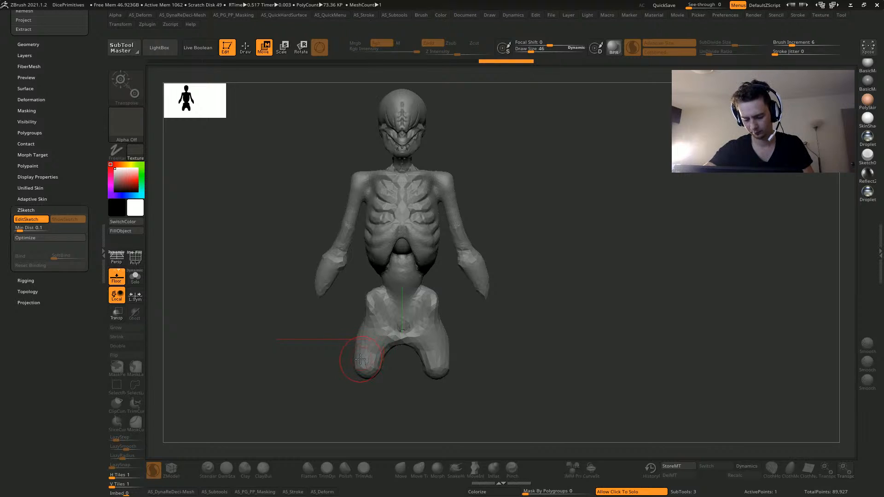
Undo the last changes, switch from Move to Draw, test a stroke on the thigh stump and re-enable EditSketch
{"action": "key", "text": "ctrl+z"}
{"action": "key", "text": "ctrl+z"}
{"action": "key", "text": "ctrl+z"}
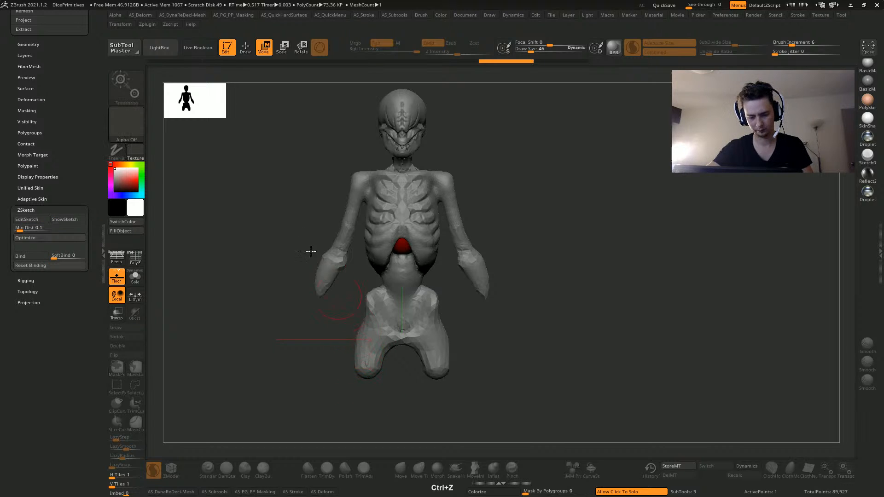
{"action": "left_click", "coordinate": [245, 48]}
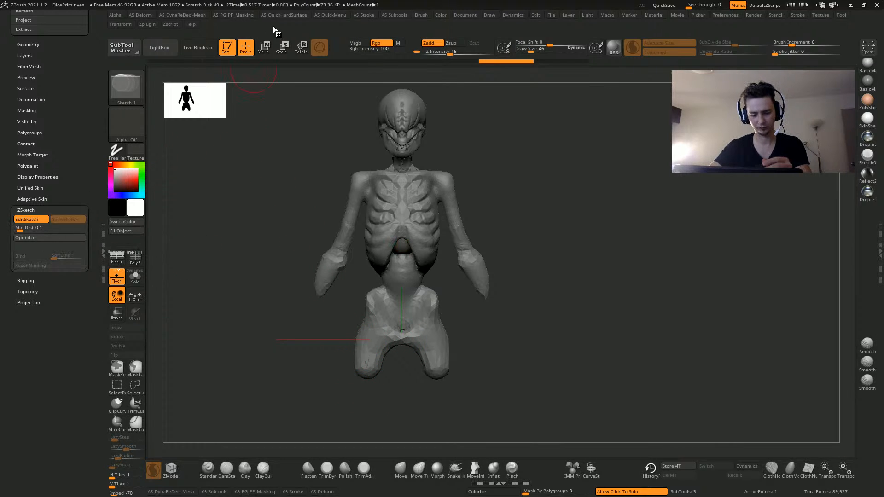
{"action": "left_click_drag", "start_coordinate": [365, 366], "coordinate": [364, 421]}
{"action": "key", "text": "ctrl+z"}
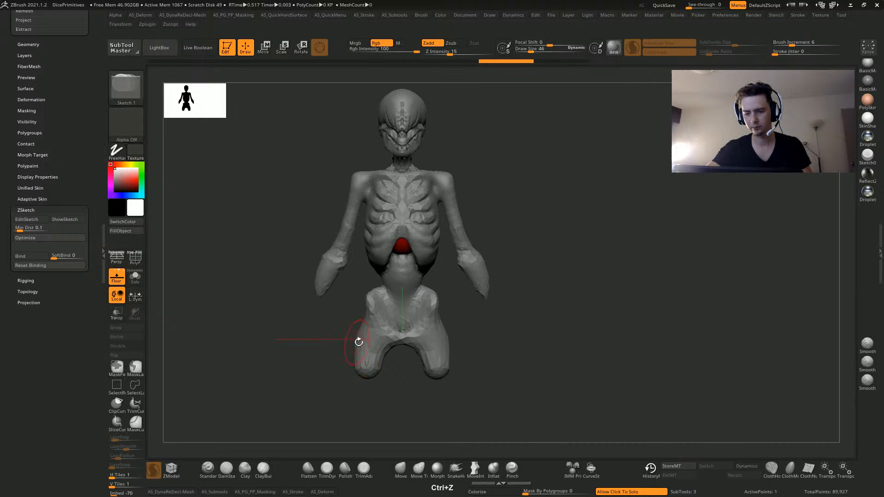
{"action": "key", "text": "shift+a"}
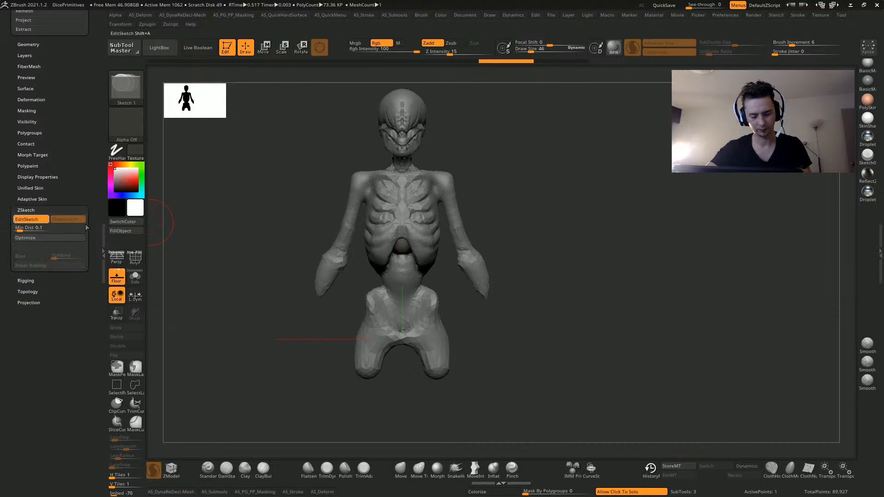
Sketch thick mirrored ZSphere strokes down from both thigh stumps and turn on PolyFrame display
{"action": "left_click_drag", "start_coordinate": [369, 367], "coordinate": [367, 418]}
{"action": "left_click_drag", "start_coordinate": [226, 351], "coordinate": [225, 316], "text": "alt"}
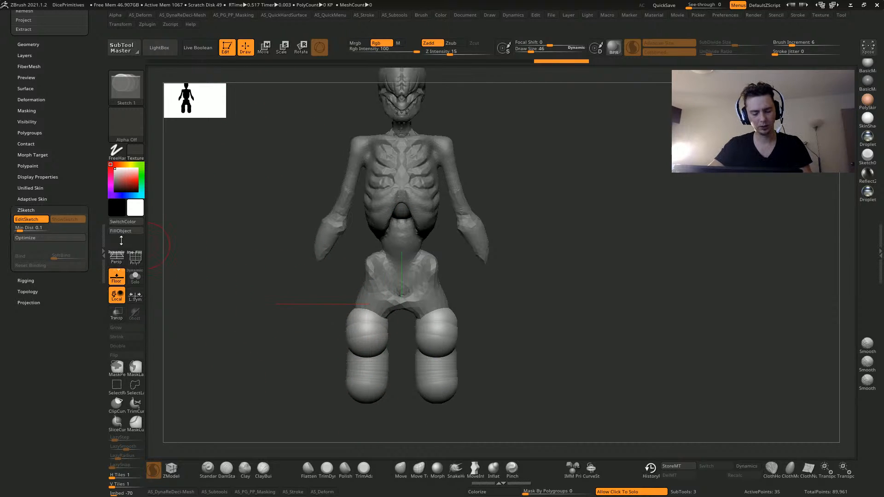
{"action": "left_click", "coordinate": [132, 261]}
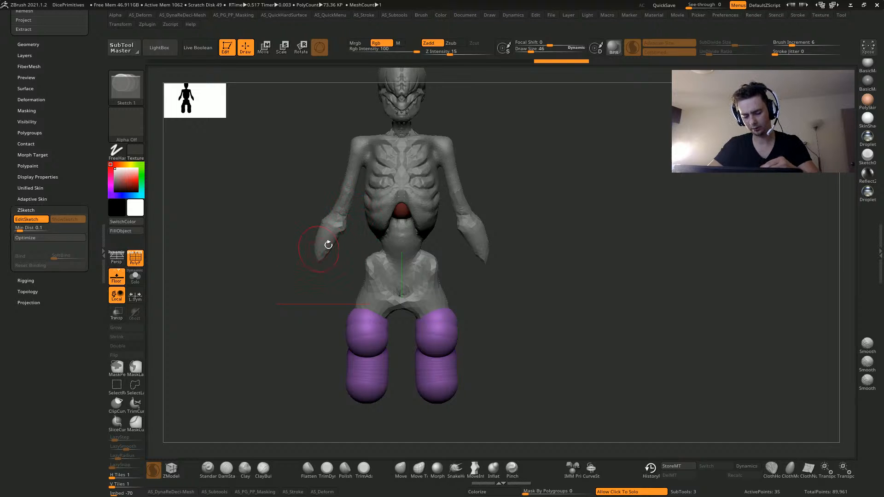
Sketch mirrored strokes extending the forearm stubs and covering the elbows, and smooth the forearm strokes
{"action": "left_click_drag", "start_coordinate": [321, 247], "coordinate": [289, 328]}
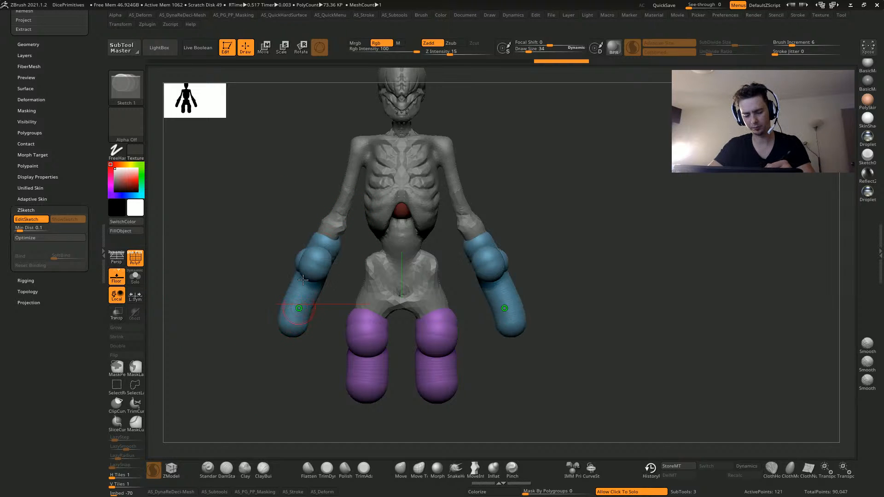
{"action": "left_click_drag", "start_coordinate": [335, 198], "coordinate": [324, 251]}
{"action": "mouse_move", "coordinate": [220, 261]}
{"action": "left_mouse_down"}
{"action": "mouse_move", "coordinate": [256, 262]}
{"action": "mouse_move", "coordinate": [235, 256]}
{"action": "mouse_move", "coordinate": [233, 229]}
{"action": "left_mouse_up"}
{"action": "left_click_drag", "start_coordinate": [310, 266], "coordinate": [306, 216], "text": "shift"}
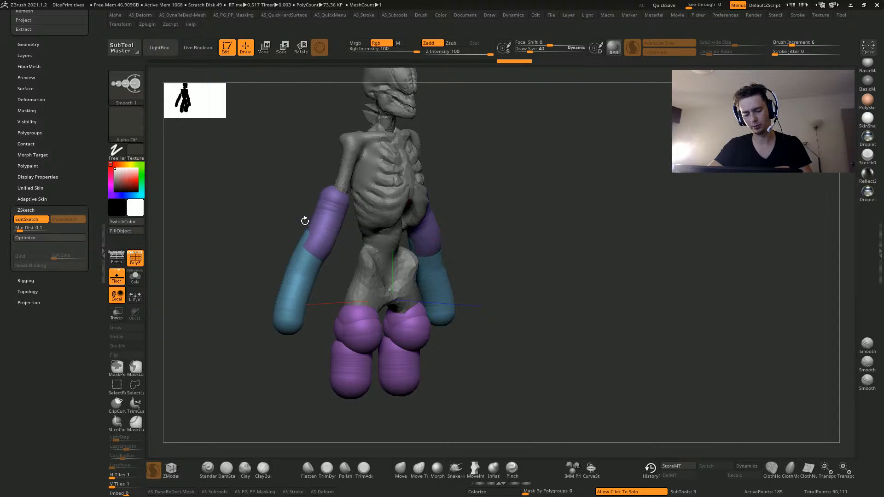
Sketch mirrored strokes along the upper arms and over the shoulders toward the upper chest
{"action": "mouse_move", "coordinate": [238, 308]}
{"action": "left_mouse_down"}
{"action": "mouse_move", "coordinate": [357, 326]}
{"action": "mouse_move", "coordinate": [311, 340]}
{"action": "mouse_move", "coordinate": [241, 201]}
{"action": "mouse_move", "coordinate": [326, 156]}
{"action": "left_mouse_up"}
{"action": "mouse_move", "coordinate": [338, 186]}
{"action": "left_mouse_down"}
{"action": "mouse_move", "coordinate": [347, 127]}
{"action": "mouse_move", "coordinate": [333, 202]}
{"action": "left_mouse_up"}
{"action": "left_click_drag", "start_coordinate": [329, 142], "coordinate": [255, 141]}
{"action": "mouse_move", "coordinate": [344, 139]}
{"action": "left_mouse_down"}
{"action": "mouse_move", "coordinate": [365, 158]}
{"action": "mouse_move", "coordinate": [350, 143]}
{"action": "left_mouse_up"}
{"action": "key", "text": "ctrl+z"}
Sketch long mirrored leg strokes straight down from the thigh ends with the draw size reduced to 28
{"action": "left_click_drag", "start_coordinate": [264, 393], "coordinate": [286, 318], "text": "alt"}
{"action": "mouse_move", "coordinate": [316, 224]}
{"action": "left_mouse_down"}
{"action": "mouse_move", "coordinate": [313, 247]}
{"action": "mouse_move", "coordinate": [357, 328]}
{"action": "left_mouse_up"}
{"action": "key", "text": "ctrl+z"}
{"action": "key", "text": "ctrl+z"}
{"action": "key", "text": "["}
{"action": "left_click_drag", "start_coordinate": [357, 258], "coordinate": [354, 361]}
{"action": "key", "text": "ctrl+z"}
{"action": "key", "text": "["}
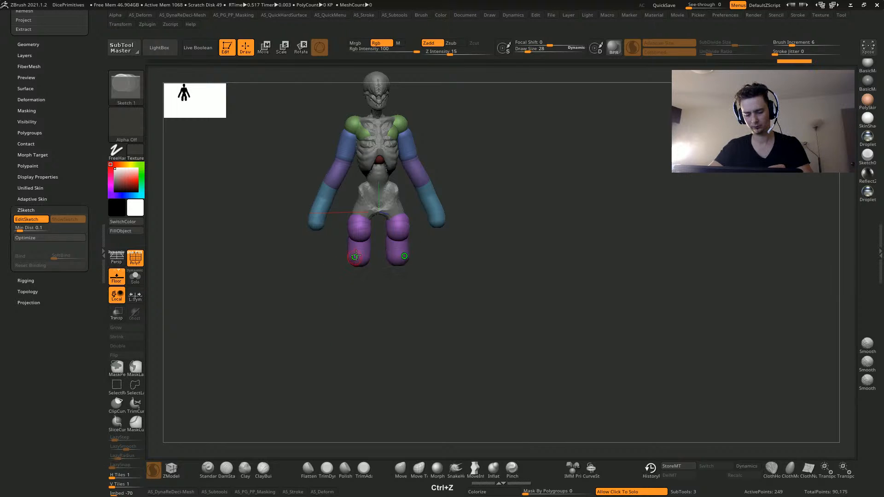
{"action": "left_click_drag", "start_coordinate": [358, 259], "coordinate": [359, 374]}
{"action": "mouse_move", "coordinate": [358, 315]}
{"action": "left_mouse_down", "text": "shift"}
{"action": "mouse_move", "coordinate": [342, 222]}
{"action": "mouse_move", "coordinate": [244, 325]}
{"action": "left_mouse_up", "text": "shift"}
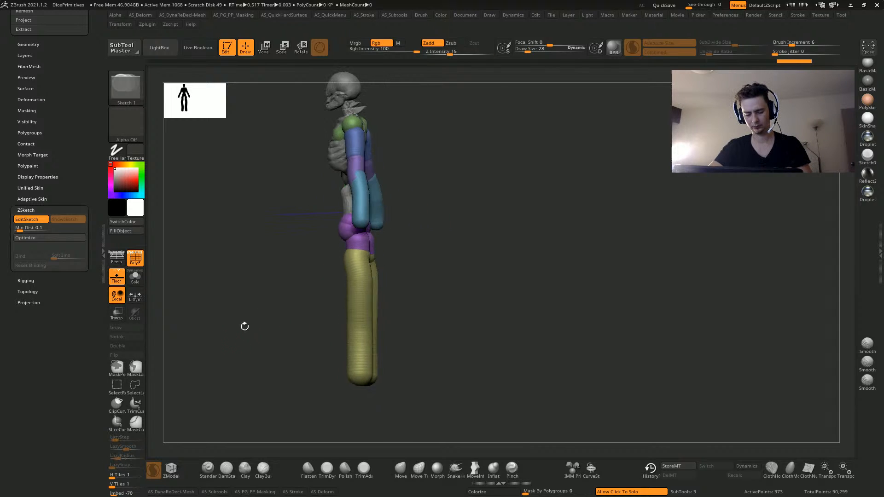
Bend the long legs into an S-curve in side view with Move and a much larger brush, shifting the hips forward
{"action": "left_click", "coordinate": [266, 51]}
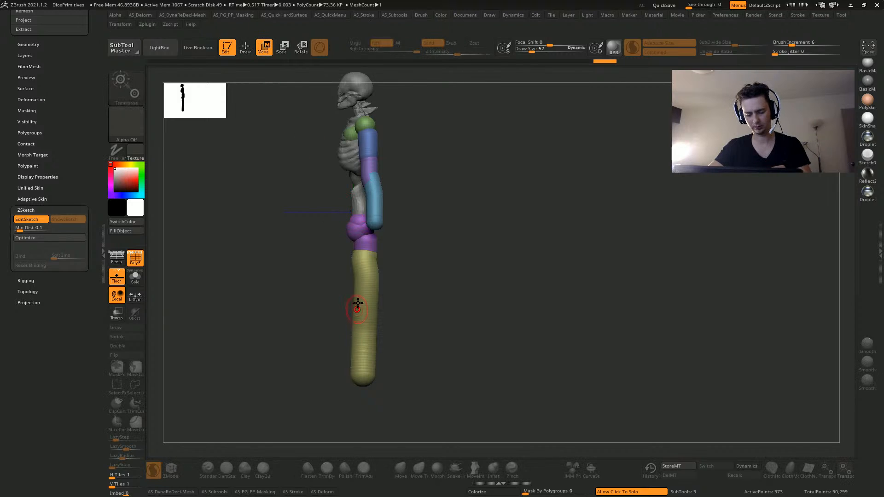
{"action": "key", "text": "]"}
{"action": "key", "text": "]"}
{"action": "key", "text": "]"}
{"action": "key", "text": "]"}
{"action": "key", "text": "]"}
{"action": "key", "text": "]"}
{"action": "key", "text": "]"}
{"action": "key", "text": "]"}
{"action": "key", "text": "]"}
{"action": "key", "text": "]"}
{"action": "key", "text": "]"}
{"action": "key", "text": "]"}
{"action": "key", "text": "]"}
{"action": "key", "text": "]"}
{"action": "key", "text": "]"}
{"action": "key", "text": "]"}
{"action": "key", "text": "]"}
{"action": "key", "text": "]"}
{"action": "key", "text": "]"}
{"action": "key", "text": "]"}
{"action": "key", "text": "ctrl+z"}
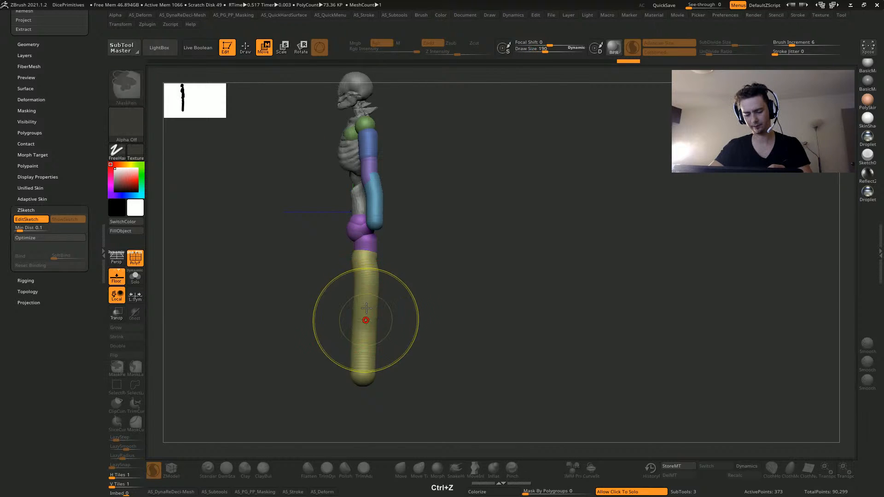
{"action": "mouse_move", "coordinate": [365, 291]}
{"action": "left_mouse_down"}
{"action": "mouse_move", "coordinate": [358, 292]}
{"action": "mouse_move", "coordinate": [361, 338]}
{"action": "left_mouse_up"}
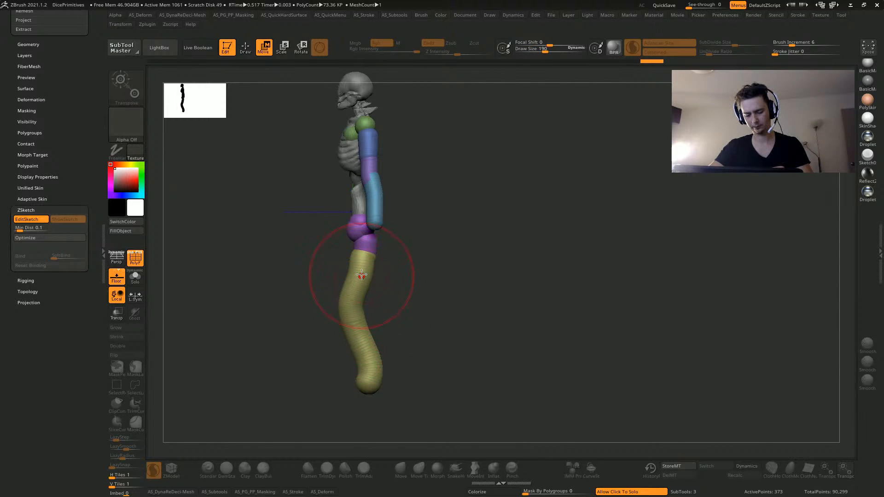
{"action": "left_click_drag", "start_coordinate": [361, 275], "coordinate": [353, 275]}
{"action": "left_click_drag", "start_coordinate": [358, 238], "coordinate": [354, 231]}
{"action": "left_click_drag", "start_coordinate": [352, 330], "coordinate": [367, 336]}
{"action": "left_click_drag", "start_coordinate": [364, 379], "coordinate": [364, 386]}
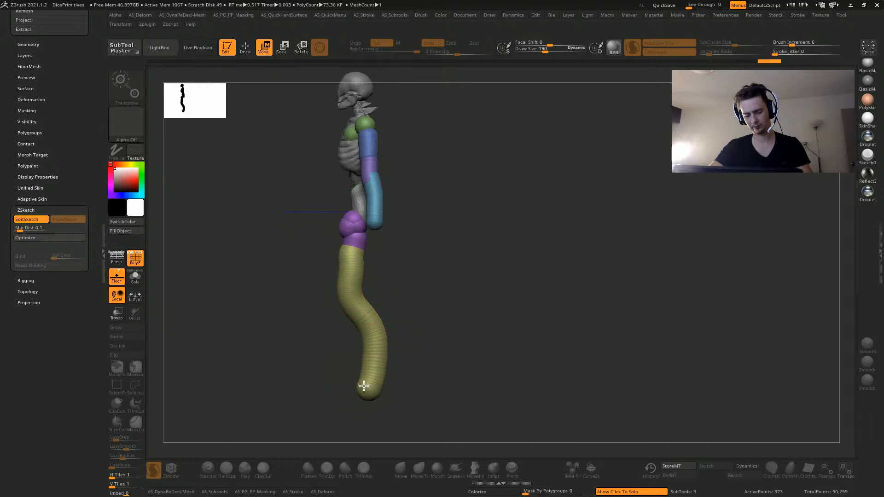
{"action": "left_click_drag", "start_coordinate": [349, 279], "coordinate": [355, 277]}
Nudge the forearms inward and adjust the elbows in front view using Move at draw size 142
{"action": "mouse_move", "coordinate": [248, 268]}
{"action": "left_mouse_down", "text": "shift"}
{"action": "mouse_move", "coordinate": [313, 251]}
{"action": "mouse_move", "coordinate": [289, 267]}
{"action": "left_mouse_up", "text": "shift"}
{"action": "key", "text": "["}
{"action": "mouse_move", "coordinate": [261, 207]}
{"action": "left_mouse_down"}
{"action": "mouse_move", "coordinate": [263, 180]}
{"action": "mouse_move", "coordinate": [269, 208]}
{"action": "left_mouse_up"}
{"action": "key", "text": "["}
{"action": "key", "text": "["}
{"action": "key", "text": "["}
{"action": "key", "text": "["}
{"action": "key", "text": "["}
{"action": "key", "text": "["}
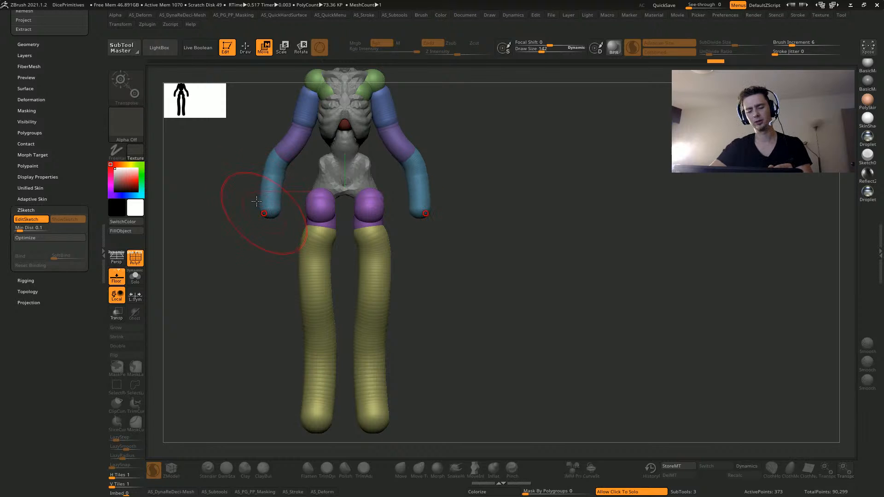
{"action": "left_click_drag", "start_coordinate": [267, 177], "coordinate": [274, 176]}
{"action": "left_click_drag", "start_coordinate": [226, 282], "coordinate": [257, 381], "text": "alt"}
{"action": "left_click_drag", "start_coordinate": [325, 248], "coordinate": [322, 246]}
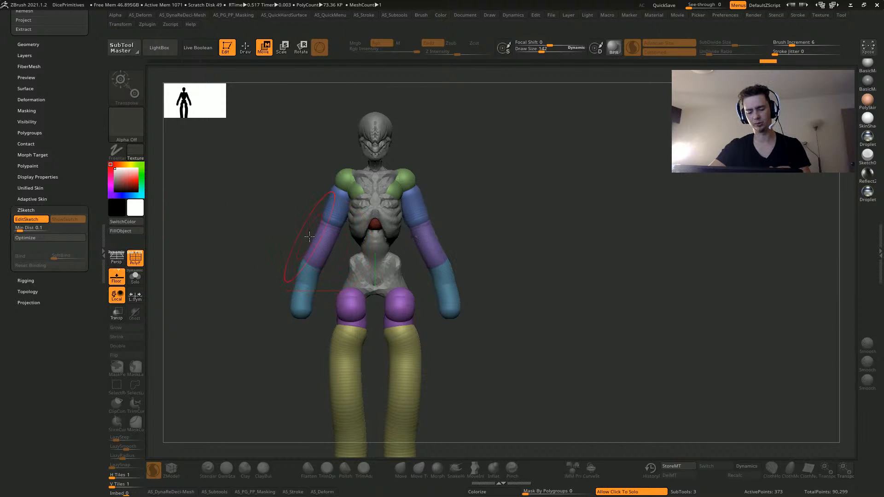
{"action": "left_click_drag", "start_coordinate": [244, 286], "coordinate": [225, 284]}
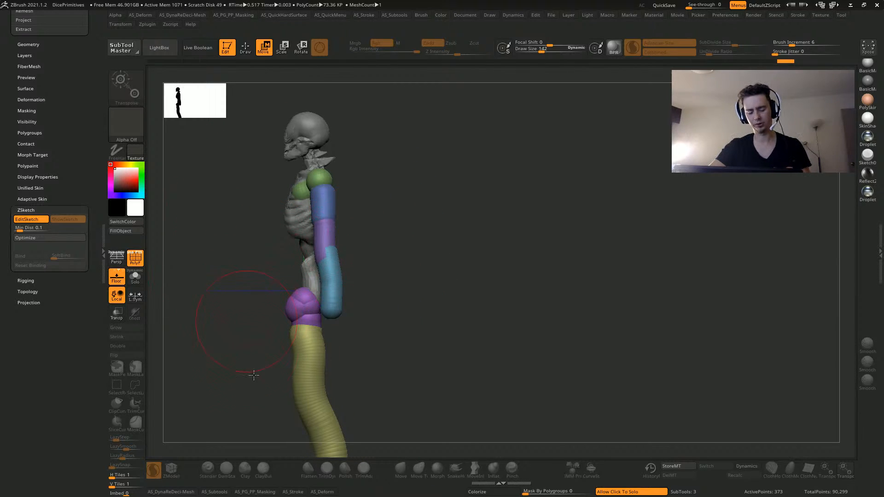
Reshape the upper end of the blue forearm strokes with Move at draw size 64, and return to Draw
{"action": "mouse_move", "coordinate": [253, 375]}
{"action": "left_mouse_down"}
{"action": "mouse_move", "coordinate": [256, 367]}
{"action": "mouse_move", "coordinate": [229, 412]}
{"action": "mouse_move", "coordinate": [218, 293]}
{"action": "mouse_move", "coordinate": [235, 322]}
{"action": "mouse_move", "coordinate": [249, 302]}
{"action": "mouse_move", "coordinate": [255, 315]}
{"action": "mouse_move", "coordinate": [215, 312]}
{"action": "mouse_move", "coordinate": [286, 273]}
{"action": "left_mouse_up"}
{"action": "key", "text": "["}
{"action": "key", "text": "["}
{"action": "key", "text": "["}
{"action": "key", "text": "["}
{"action": "key", "text": "["}
{"action": "key", "text": "["}
{"action": "key", "text": "["}
{"action": "key", "text": "["}
{"action": "key", "text": "["}
{"action": "key", "text": "["}
{"action": "key", "text": "["}
{"action": "key", "text": "["}
{"action": "key", "text": "["}
{"action": "mouse_move", "coordinate": [329, 216]}
{"action": "left_mouse_down"}
{"action": "mouse_move", "coordinate": [313, 209]}
{"action": "mouse_move", "coordinate": [316, 244]}
{"action": "left_mouse_up"}
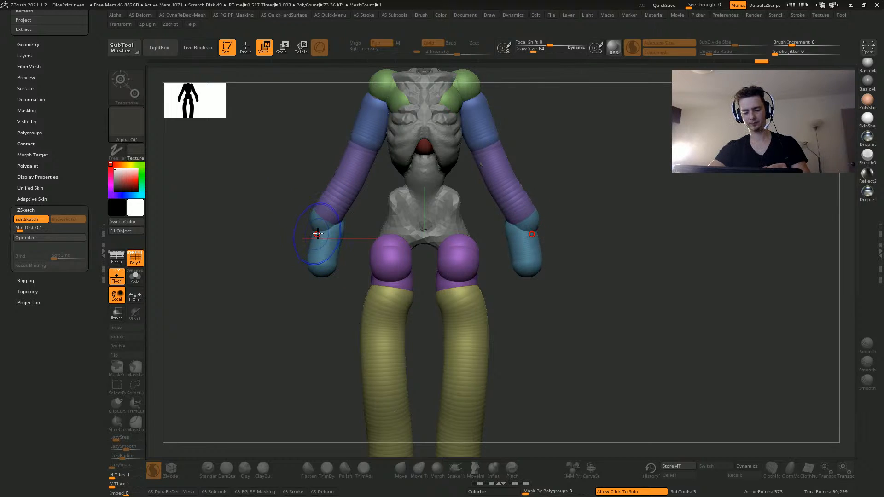
{"action": "mouse_move", "coordinate": [203, 322]}
{"action": "left_mouse_down"}
{"action": "mouse_move", "coordinate": [195, 436]}
{"action": "mouse_move", "coordinate": [235, 73]}
{"action": "left_mouse_up"}
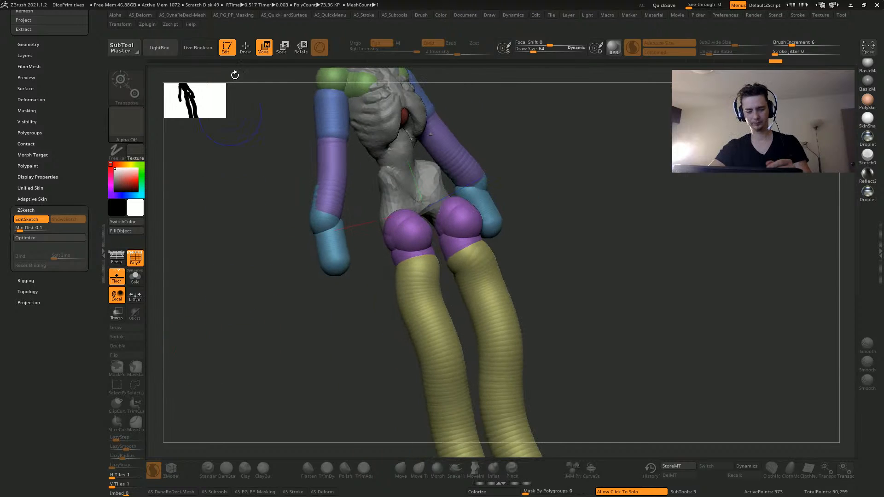
{"action": "key", "text": "q"}
{"action": "mouse_move", "coordinate": [254, 213]}
{"action": "left_mouse_down", "text": "alt"}
{"action": "mouse_move", "coordinate": [261, 194]}
{"action": "mouse_move", "coordinate": [277, 213]}
{"action": "mouse_move", "coordinate": [260, 219]}
{"action": "mouse_move", "coordinate": [211, 292]}
{"action": "mouse_move", "coordinate": [210, 319]}
{"action": "left_mouse_up", "text": "alt"}
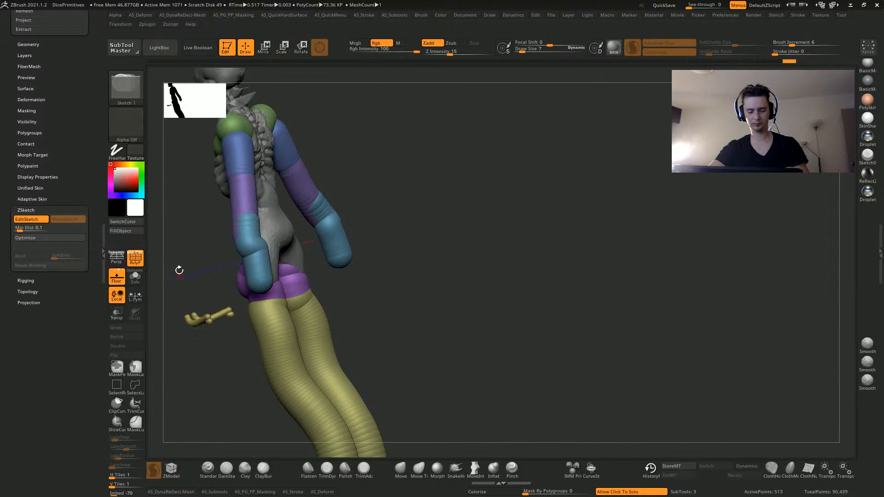
{"action": "key", "text": "ctrl+z"}
{"action": "mouse_move", "coordinate": [187, 244]}
{"action": "left_mouse_down", "text": "alt"}
{"action": "mouse_move", "coordinate": [192, 289]}
{"action": "mouse_move", "coordinate": [216, 286]}
{"action": "left_mouse_up", "text": "alt"}
{"action": "left_click_drag", "start_coordinate": [255, 199], "coordinate": [273, 235]}
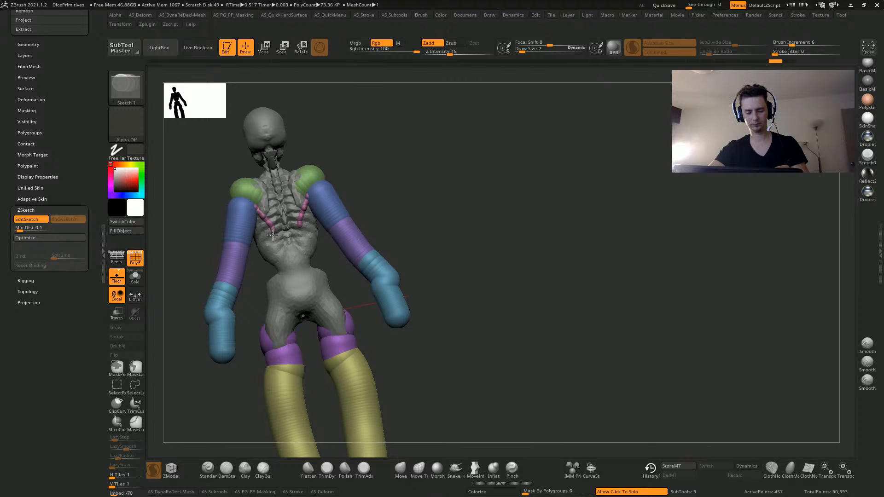
{"action": "key", "text": "ctrl+z"}
Sketch a crown of small mirrored strokes around the top of the skull, with a long central spike and side prongs
{"action": "mouse_move", "coordinate": [212, 151]}
{"action": "left_mouse_down"}
{"action": "mouse_move", "coordinate": [288, 219]}
{"action": "mouse_move", "coordinate": [386, 179]}
{"action": "left_mouse_up"}
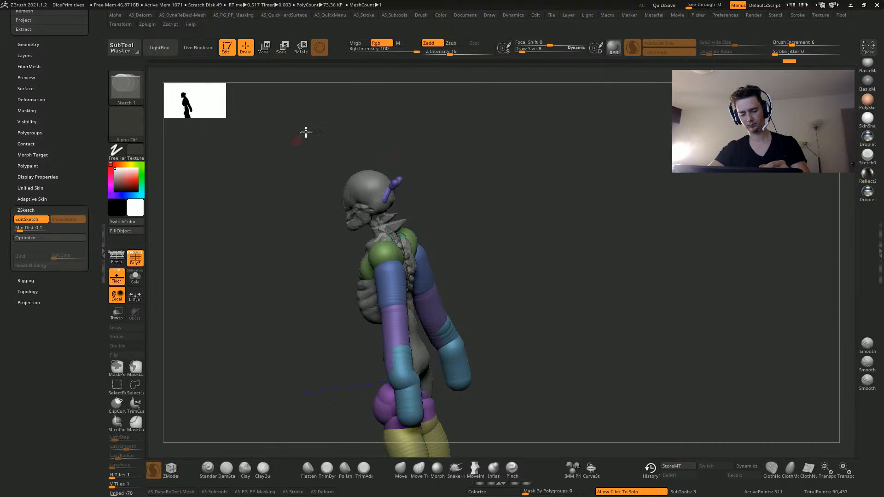
{"action": "key", "text": "ctrl+z"}
{"action": "left_click_drag", "start_coordinate": [328, 144], "coordinate": [330, 152]}
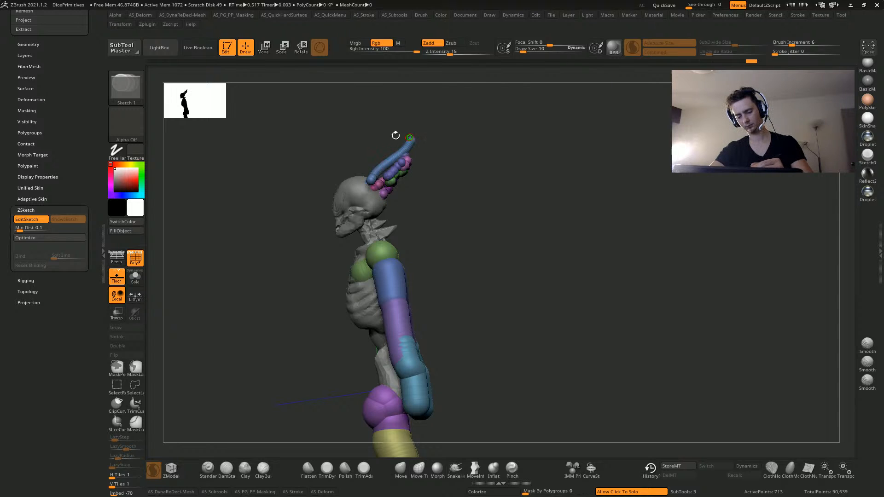
{"action": "mouse_move", "coordinate": [395, 135]}
{"action": "left_mouse_down"}
{"action": "mouse_move", "coordinate": [343, 187]}
{"action": "mouse_move", "coordinate": [390, 197]}
{"action": "mouse_move", "coordinate": [369, 191]}
{"action": "left_mouse_up"}
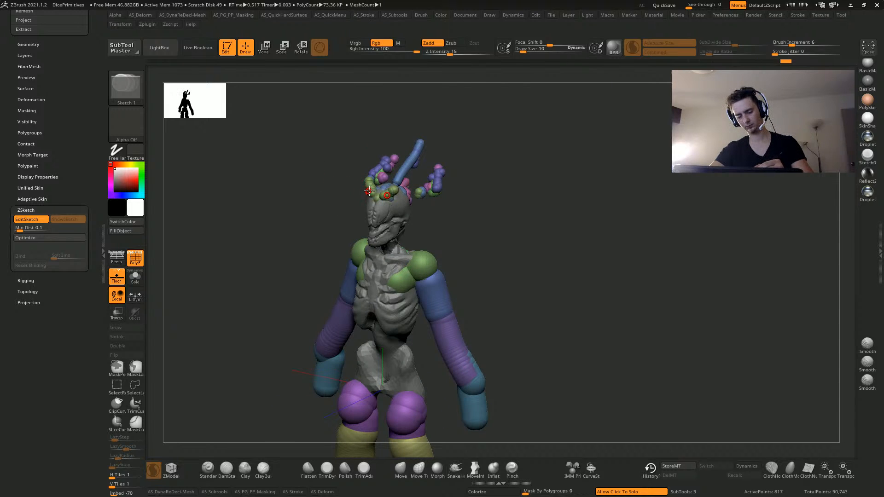
{"action": "left_click_drag", "start_coordinate": [266, 242], "coordinate": [362, 150]}
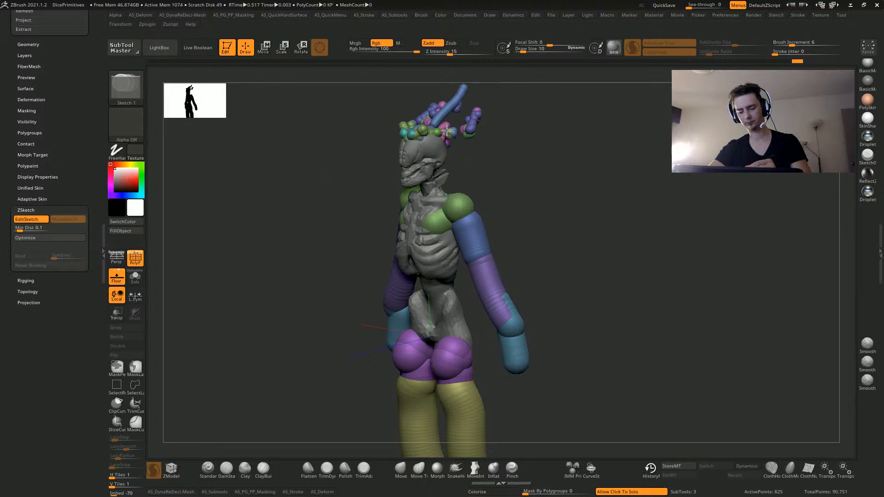
{"action": "left_click_drag", "start_coordinate": [446, 131], "coordinate": [468, 131]}
{"action": "left_click_drag", "start_coordinate": [300, 163], "coordinate": [323, 249]}
{"action": "left_click_drag", "start_coordinate": [404, 122], "coordinate": [411, 135]}
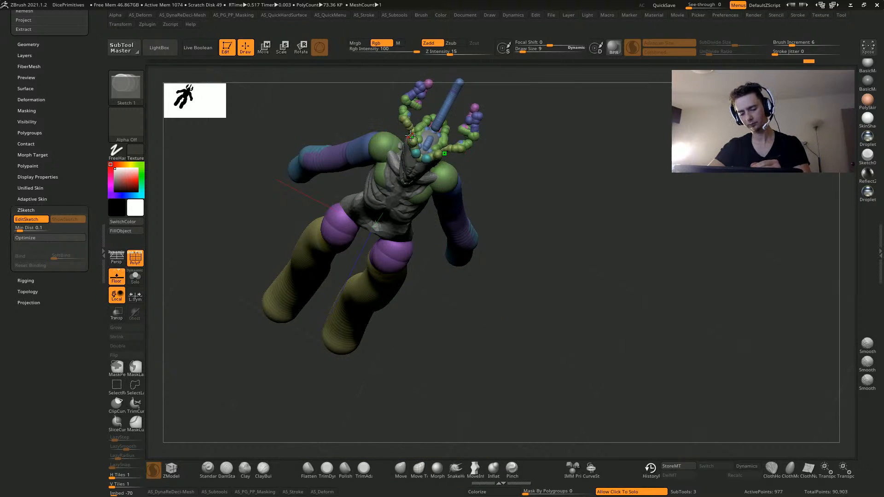
Sketch strokes down the front of the pelvis and a thicker band across the back of the waist
{"action": "left_click_drag", "start_coordinate": [301, 152], "coordinate": [291, 130]}
{"action": "key", "text": "ctrl+z"}
{"action": "mouse_move", "coordinate": [217, 197]}
{"action": "left_mouse_down"}
{"action": "mouse_move", "coordinate": [221, 242]}
{"action": "mouse_move", "coordinate": [209, 256]}
{"action": "mouse_move", "coordinate": [257, 359]}
{"action": "mouse_move", "coordinate": [283, 295]}
{"action": "mouse_move", "coordinate": [207, 304]}
{"action": "mouse_move", "coordinate": [237, 276]}
{"action": "mouse_move", "coordinate": [195, 316]}
{"action": "mouse_move", "coordinate": [258, 295]}
{"action": "left_mouse_up"}
{"action": "key", "text": "ctrl+z"}
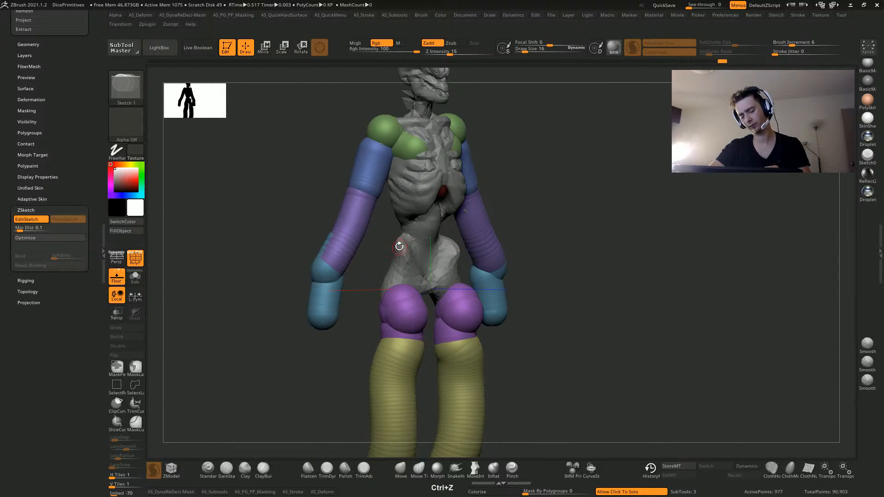
{"action": "left_click_drag", "start_coordinate": [397, 243], "coordinate": [412, 306]}
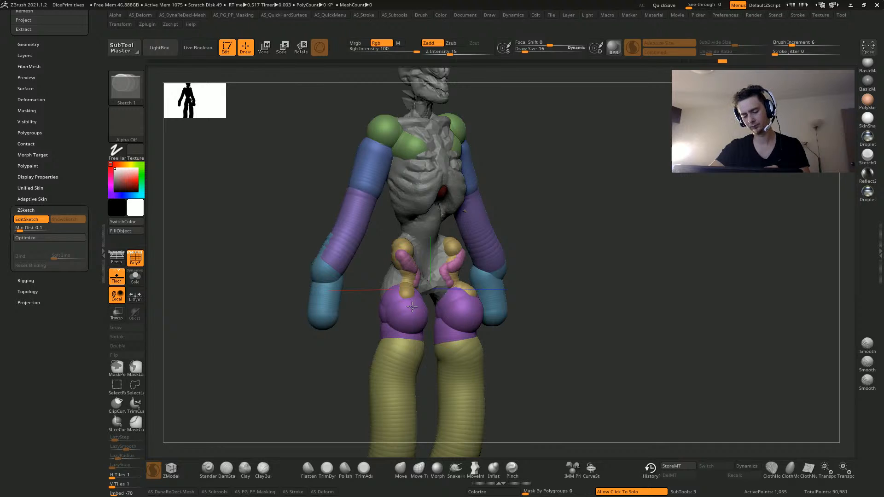
{"action": "left_click_drag", "start_coordinate": [258, 255], "coordinate": [387, 253]}
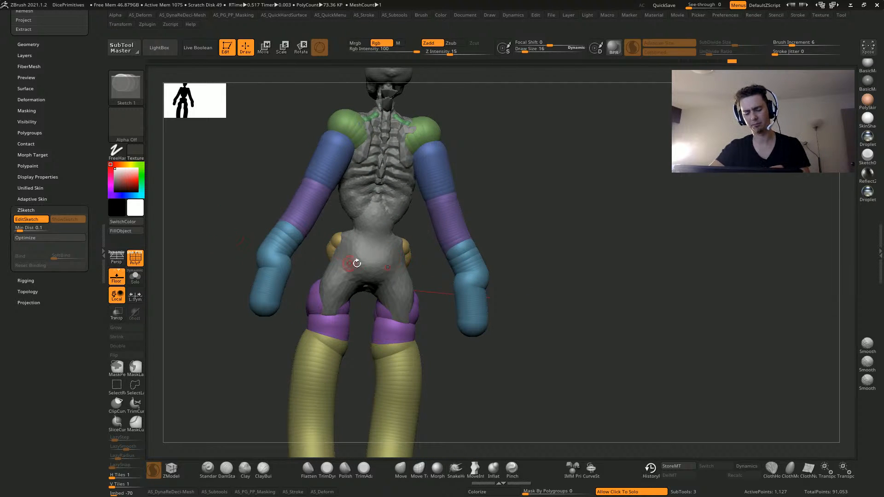
{"action": "left_click_drag", "start_coordinate": [342, 233], "coordinate": [375, 243]}
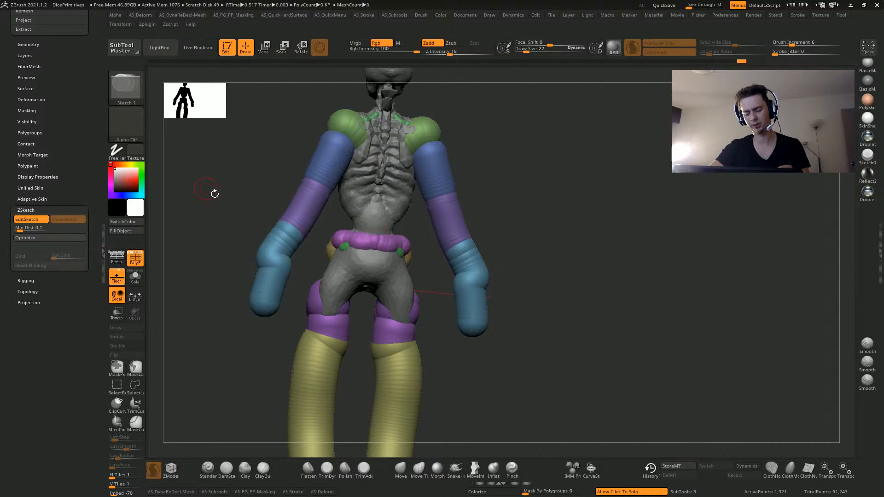
Sketch strokes joining the front of the hips to the thighs, plus small strokes on the chest and sternum
{"action": "left_click_drag", "start_coordinate": [215, 194], "coordinate": [362, 204]}
{"action": "mouse_move", "coordinate": [289, 245]}
{"action": "left_mouse_down"}
{"action": "mouse_move", "coordinate": [307, 265]}
{"action": "mouse_move", "coordinate": [307, 281]}
{"action": "mouse_move", "coordinate": [292, 297]}
{"action": "left_mouse_up"}
{"action": "left_click_drag", "start_coordinate": [293, 295], "coordinate": [299, 264], "text": "shift"}
{"action": "left_click_drag", "start_coordinate": [149, 219], "coordinate": [214, 317]}
{"action": "mouse_move", "coordinate": [335, 223]}
{"action": "left_mouse_down"}
{"action": "mouse_move", "coordinate": [329, 237]}
{"action": "mouse_move", "coordinate": [353, 275]}
{"action": "left_mouse_up"}
{"action": "key", "text": "ctrl+z"}
{"action": "mouse_move", "coordinate": [154, 270]}
{"action": "left_mouse_down"}
{"action": "mouse_move", "coordinate": [237, 273]}
{"action": "mouse_move", "coordinate": [263, 247]}
{"action": "mouse_move", "coordinate": [215, 264]}
{"action": "mouse_move", "coordinate": [209, 212]}
{"action": "mouse_move", "coordinate": [181, 251]}
{"action": "left_mouse_up"}
Sketch strokes over the upper arms just below the shoulders at draw size 28
{"action": "key", "text": "bracketright"}
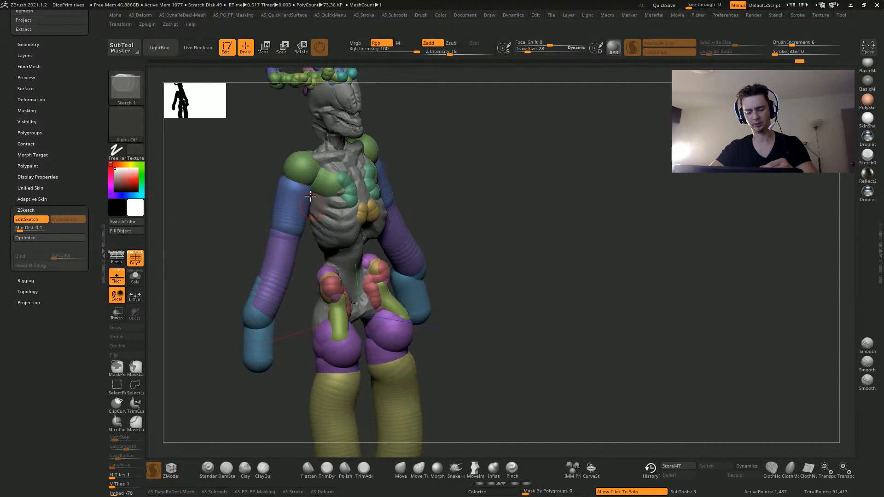
{"action": "mouse_move", "coordinate": [307, 179]}
{"action": "left_mouse_down"}
{"action": "mouse_move", "coordinate": [281, 253]}
{"action": "mouse_move", "coordinate": [304, 184]}
{"action": "left_mouse_up"}
{"action": "key", "text": "ctrl+z"}
{"action": "mouse_move", "coordinate": [232, 181]}
{"action": "left_mouse_down"}
{"action": "mouse_move", "coordinate": [197, 232]}
{"action": "mouse_move", "coordinate": [212, 294]}
{"action": "left_mouse_up"}
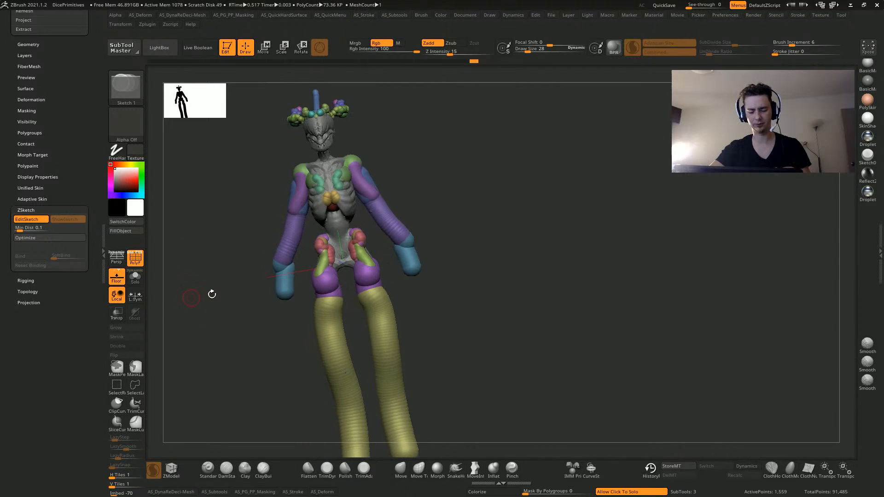
Sketch curved hand strokes at the ends of the forearms and reduce the draw size to 16
{"action": "left_click_drag", "start_coordinate": [277, 291], "coordinate": [294, 314]}
{"action": "key", "text": "ctrl+z"}
{"action": "key", "text": "bracketleft"}
{"action": "key", "text": "bracketleft"}
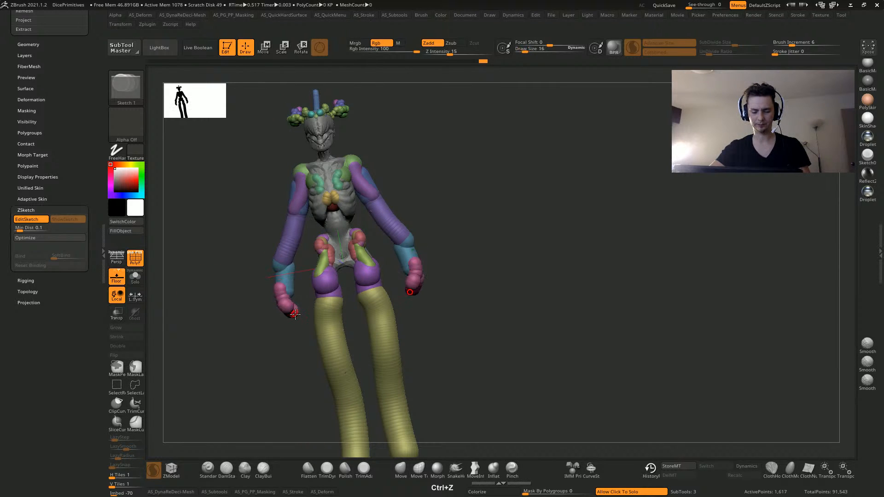
Sketch an additional short strand of spheres on the mirrored hands of the figure
{"action": "left_click_drag", "start_coordinate": [288, 284], "coordinate": [293, 305]}
{"action": "mouse_move", "coordinate": [207, 267]}
{"action": "left_mouse_down"}
{"action": "mouse_move", "coordinate": [196, 292]}
{"action": "mouse_move", "coordinate": [222, 295]}
{"action": "left_mouse_up"}
{"action": "mouse_move", "coordinate": [281, 315]}
{"action": "left_mouse_down", "text": "shift"}
{"action": "mouse_move", "coordinate": [213, 302]}
{"action": "mouse_move", "coordinate": [357, 315]}
{"action": "mouse_move", "coordinate": [239, 271]}
{"action": "mouse_move", "coordinate": [254, 251]}
{"action": "mouse_move", "coordinate": [174, 288]}
{"action": "mouse_move", "coordinate": [235, 282]}
{"action": "mouse_move", "coordinate": [203, 280]}
{"action": "mouse_move", "coordinate": [219, 317]}
{"action": "mouse_move", "coordinate": [266, 316]}
{"action": "mouse_move", "coordinate": [290, 187]}
{"action": "mouse_move", "coordinate": [310, 164]}
{"action": "mouse_move", "coordinate": [288, 180]}
{"action": "mouse_move", "coordinate": [304, 289]}
{"action": "mouse_move", "coordinate": [276, 253]}
{"action": "mouse_move", "coordinate": [258, 172]}
{"action": "mouse_move", "coordinate": [288, 319]}
{"action": "mouse_move", "coordinate": [394, 310]}
{"action": "mouse_move", "coordinate": [248, 339]}
{"action": "mouse_move", "coordinate": [321, 269]}
{"action": "mouse_move", "coordinate": [409, 277]}
{"action": "left_mouse_up", "text": "shift"}
{"action": "mouse_move", "coordinate": [349, 257]}
{"action": "left_mouse_down"}
{"action": "mouse_move", "coordinate": [223, 276]}
{"action": "mouse_move", "coordinate": [289, 200]}
{"action": "mouse_move", "coordinate": [239, 240]}
{"action": "mouse_move", "coordinate": [229, 308]}
{"action": "mouse_move", "coordinate": [253, 331]}
{"action": "mouse_move", "coordinate": [217, 339]}
{"action": "mouse_move", "coordinate": [193, 318]}
{"action": "left_mouse_up"}
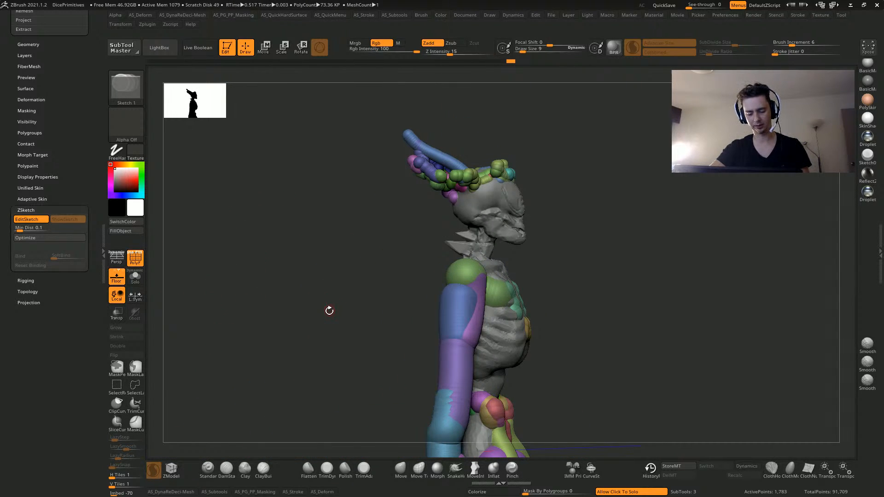
Color the ZSphere sketch black and turn off the polyframe display to show the figure as a silhouette
{"action": "left_click", "coordinate": [122, 231]}
{"action": "left_click_drag", "start_coordinate": [119, 176], "coordinate": [106, 202]}
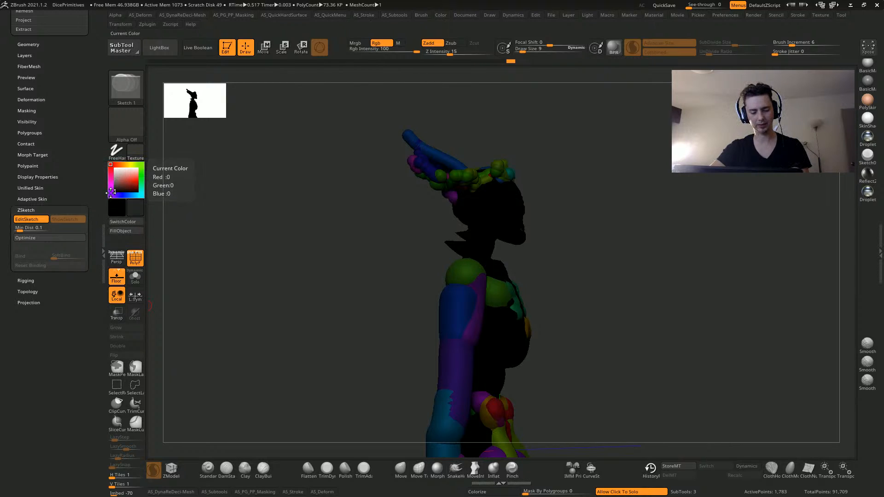
{"action": "left_click", "coordinate": [110, 163]}
{"action": "left_click", "coordinate": [115, 188]}
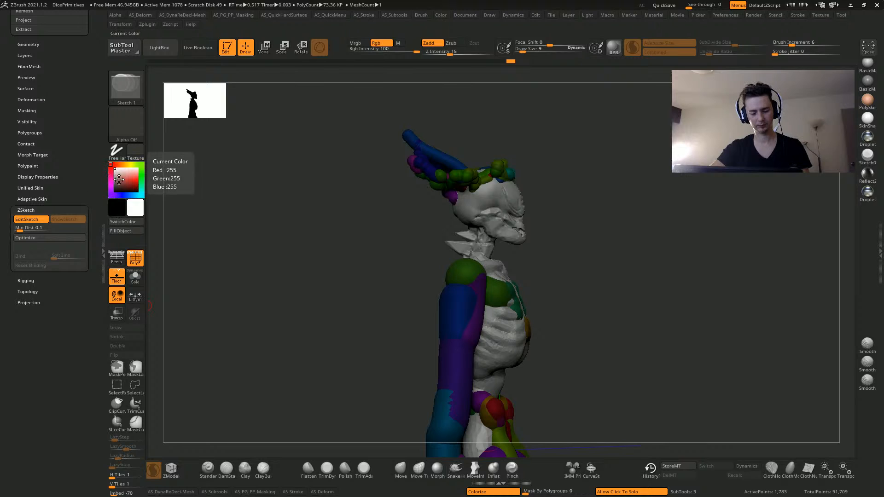
{"action": "left_click", "coordinate": [113, 190]}
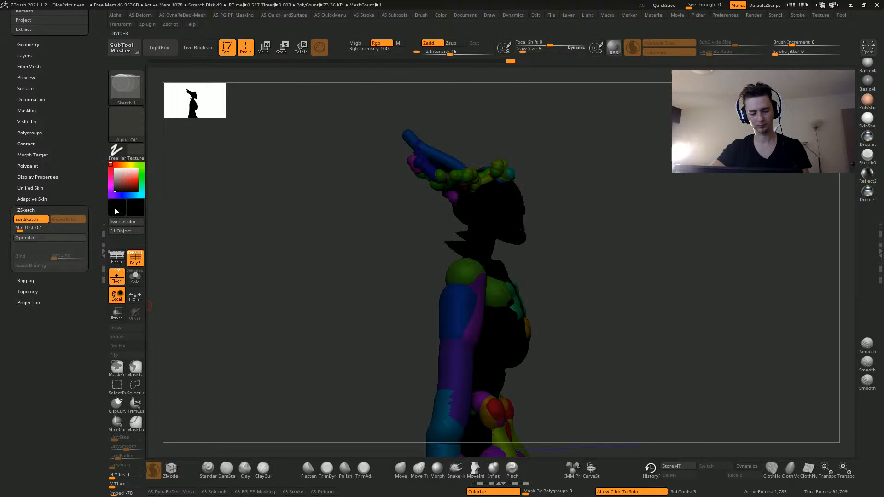
{"action": "left_click", "coordinate": [136, 260]}
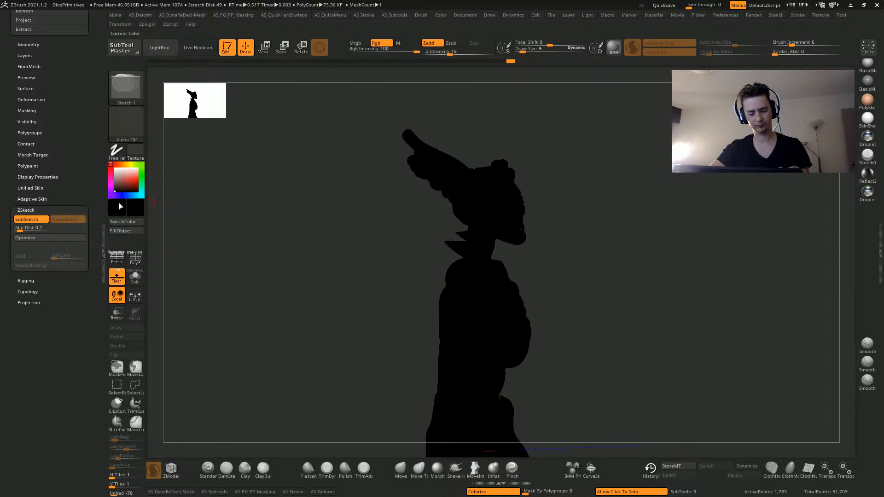
Make the Ryan_Kingslien_Anatomy_Model2 subtool white, and make ZSphere1 the active subtool again
{"action": "left_click_drag", "start_coordinate": [347, 253], "coordinate": [478, 305]}
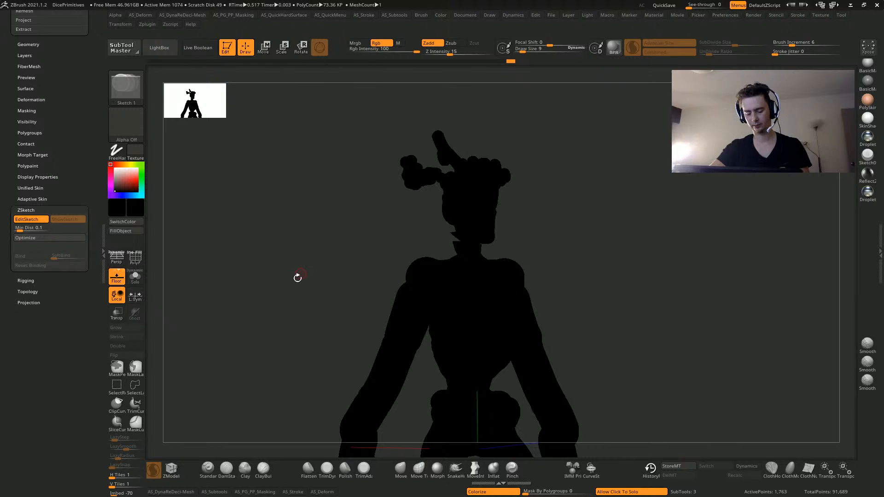
{"action": "left_click_drag", "start_coordinate": [297, 278], "coordinate": [298, 285]}
{"action": "left_click", "coordinate": [298, 287]}
{"action": "key", "text": "Up"}
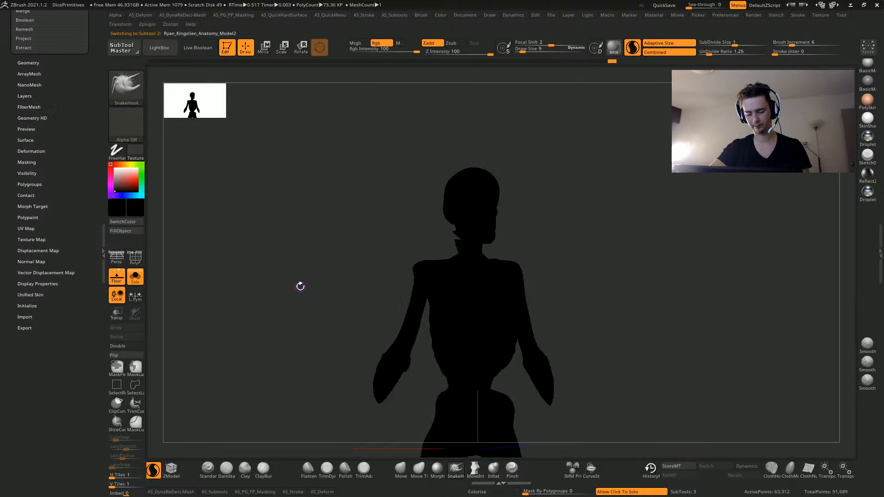
{"action": "left_click_drag", "start_coordinate": [122, 178], "coordinate": [114, 169]}
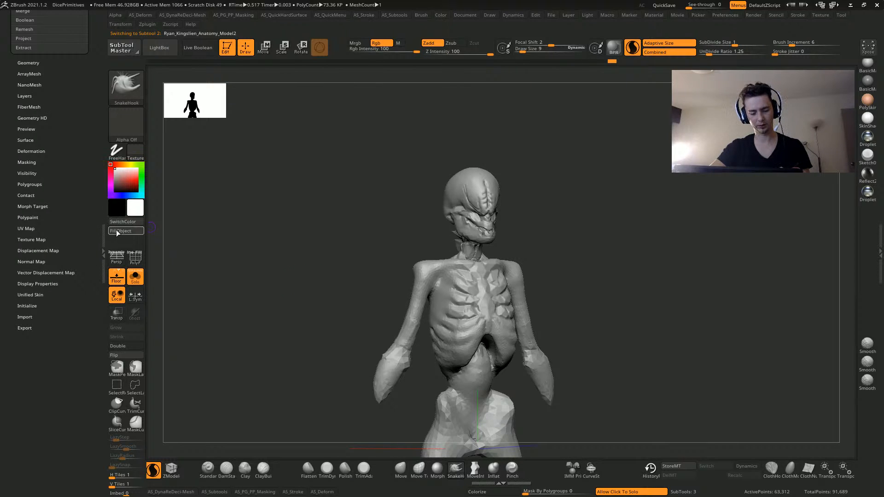
{"action": "key", "text": "Down"}
{"action": "left_click", "coordinate": [250, 269]}
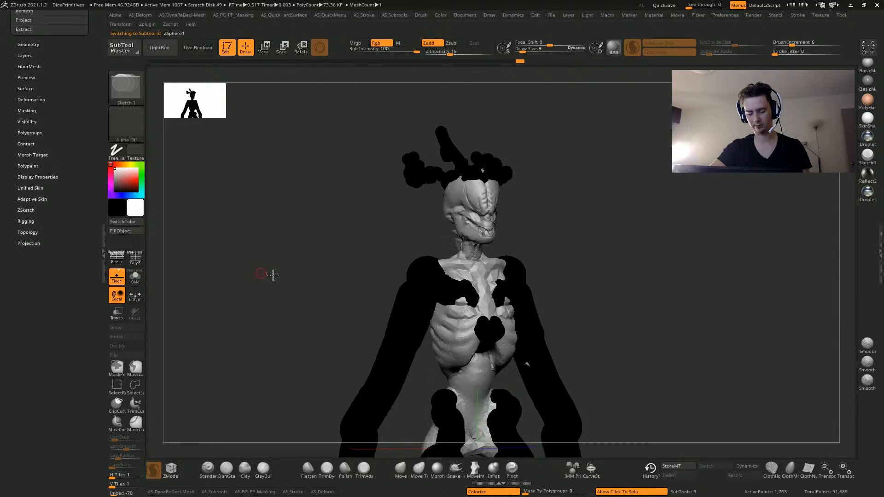
{"action": "left_click_drag", "start_coordinate": [272, 275], "coordinate": [359, 299]}
{"action": "left_click_drag", "start_coordinate": [298, 327], "coordinate": [349, 220]}
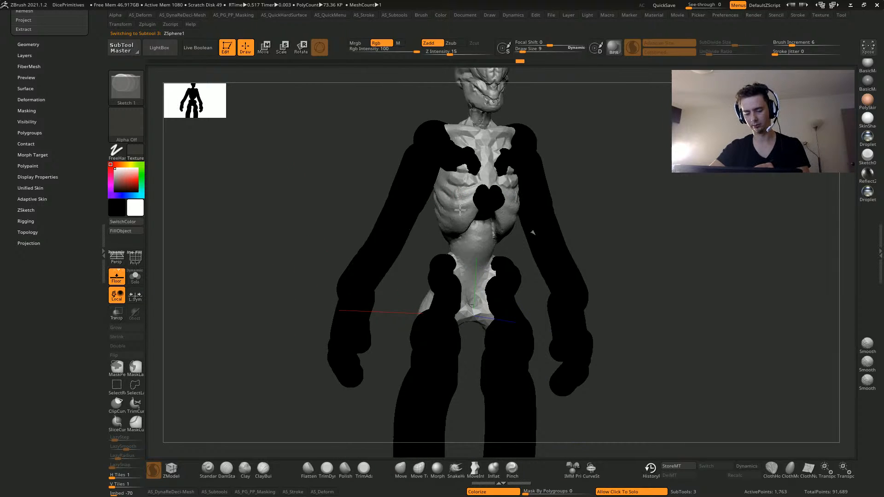
Isolate the black ZSphere sketch to examine its shape, and show the anatomy model again
{"action": "key", "text": "ctrl+z"}
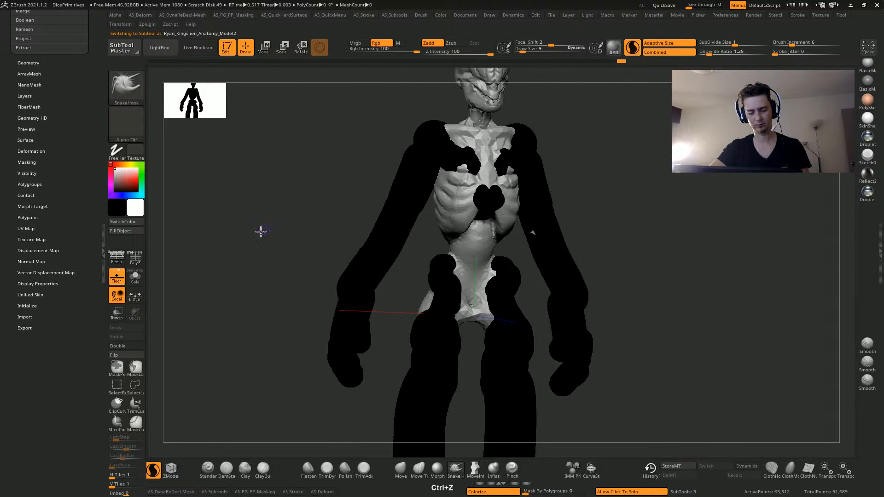
{"action": "key", "text": "ctrl+z"}
{"action": "key", "text": "ctrl+z"}
{"action": "left_click_drag", "start_coordinate": [263, 173], "coordinate": [253, 159]}
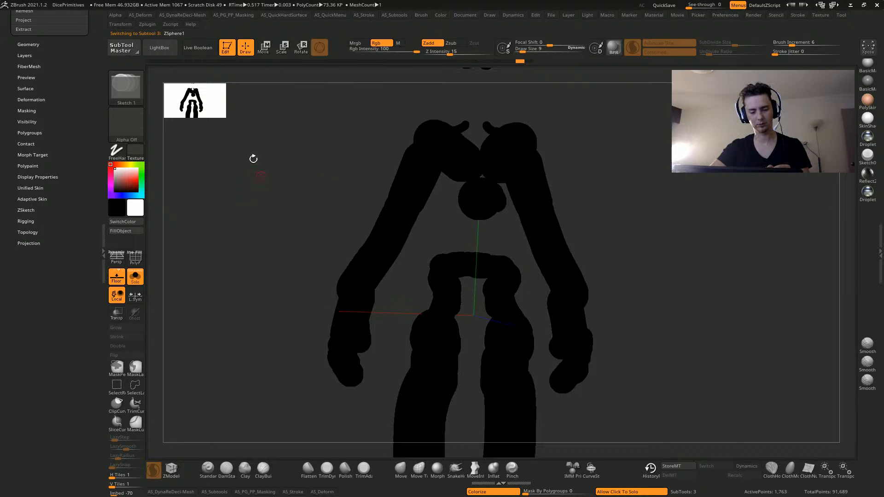
{"action": "left_click", "coordinate": [328, 125]}
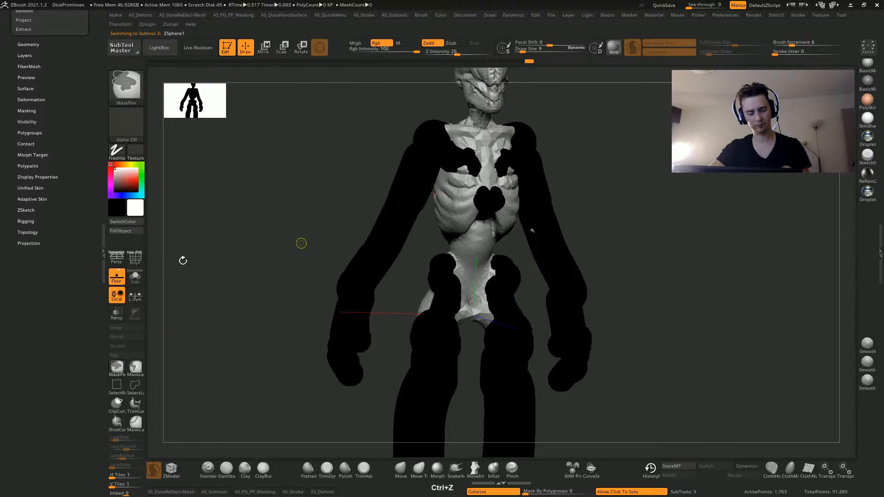
{"action": "scroll", "coordinate": [47, 392], "scroll_direction": "up", "scroll_amount": 10}
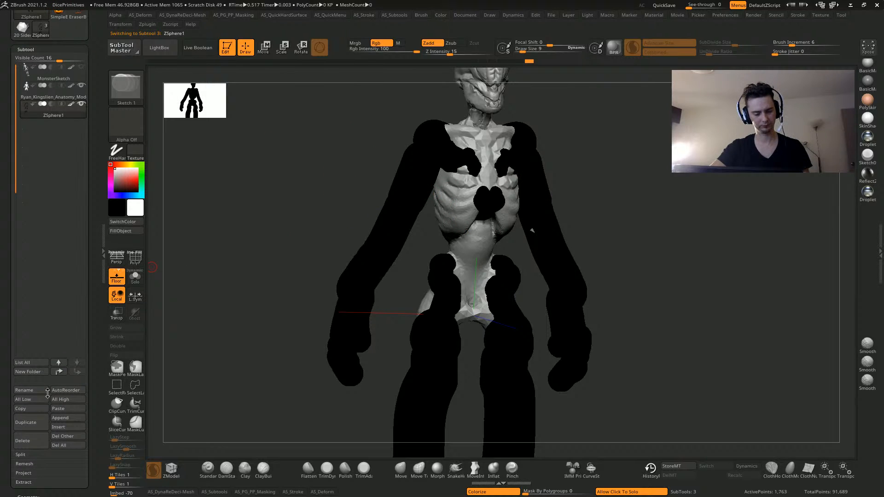
With black as the color, sketch thin mirrored ZSphere strands down the front of the ribs and along the collarbones
{"action": "left_click_drag", "start_coordinate": [123, 175], "coordinate": [108, 198]}
{"action": "left_click_drag", "start_coordinate": [451, 171], "coordinate": [464, 210]}
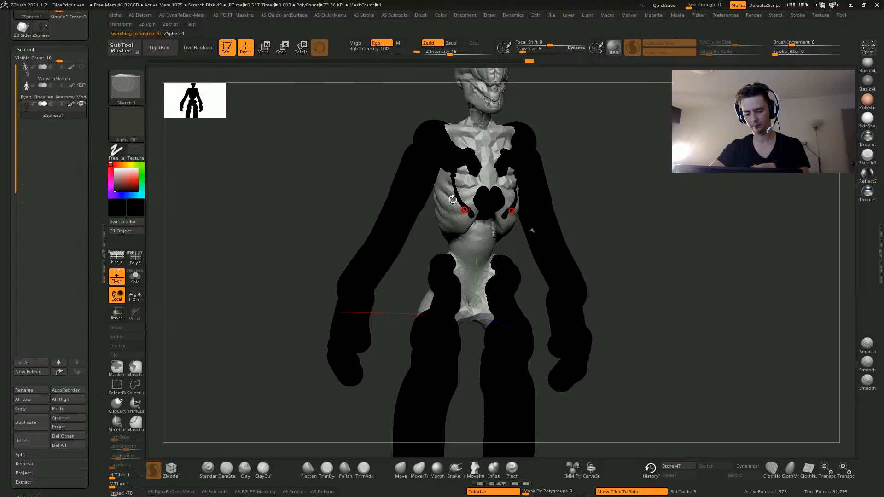
{"action": "mouse_move", "coordinate": [353, 94]}
{"action": "left_mouse_down", "text": "alt"}
{"action": "mouse_move", "coordinate": [347, 184]}
{"action": "mouse_move", "coordinate": [271, 213]}
{"action": "mouse_move", "coordinate": [217, 214]}
{"action": "left_mouse_up", "text": "alt"}
{"action": "left_click_drag", "start_coordinate": [360, 215], "coordinate": [495, 228]}
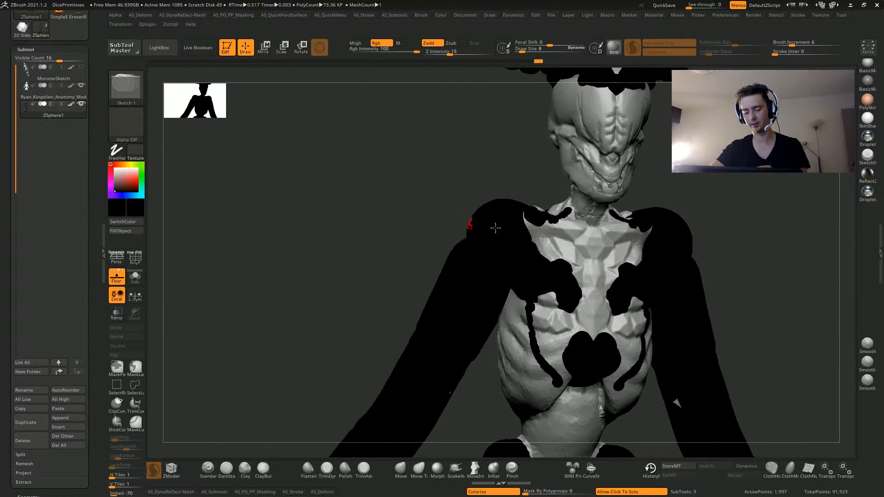
{"action": "left_click_drag", "start_coordinate": [375, 242], "coordinate": [337, 300], "text": "alt"}
{"action": "left_click_drag", "start_coordinate": [326, 167], "coordinate": [481, 186], "text": "alt"}
{"action": "left_click_drag", "start_coordinate": [255, 323], "coordinate": [264, 250], "text": "alt"}
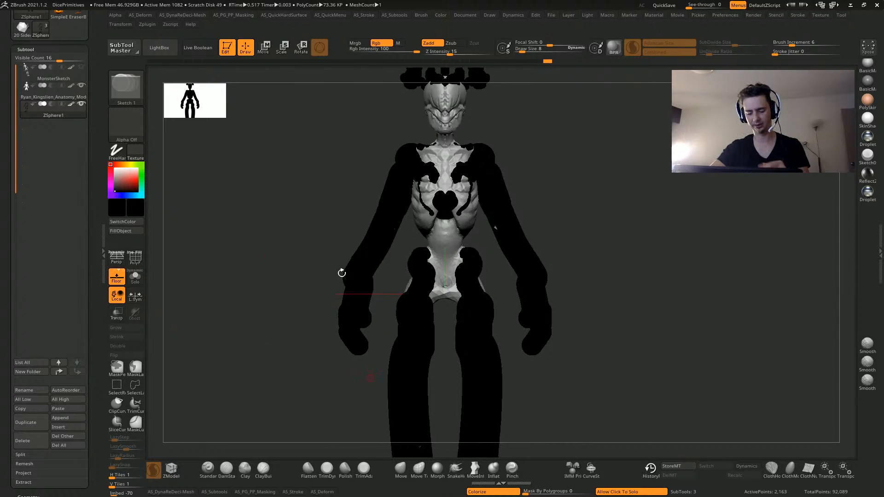
{"action": "left_click_drag", "start_coordinate": [268, 365], "coordinate": [377, 197], "text": "alt"}
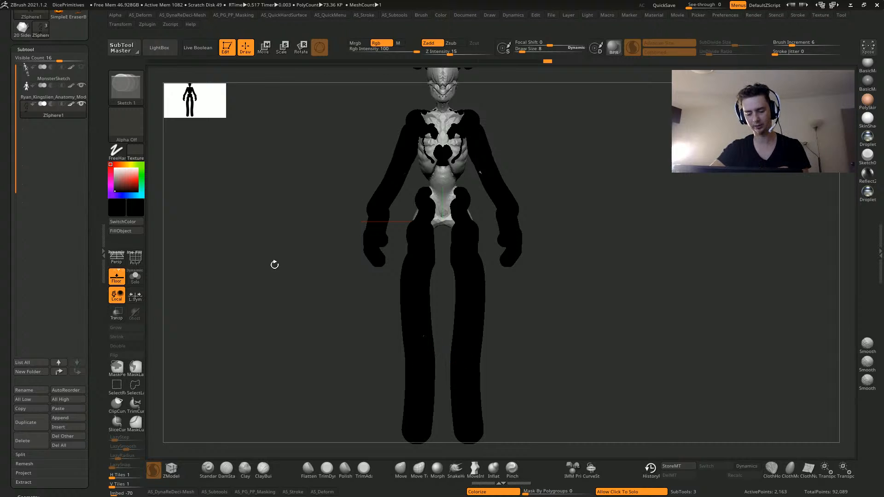
{"action": "left_click_drag", "start_coordinate": [275, 265], "coordinate": [352, 243], "text": "alt"}
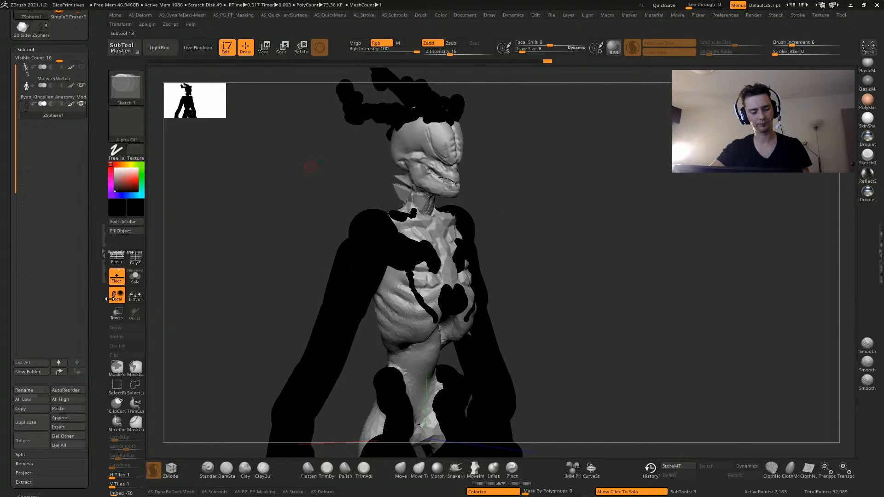
Return the ZSphere sketch to white and turn the colored polyframe display back on
{"action": "left_click_drag", "start_coordinate": [119, 182], "coordinate": [115, 170]}
{"action": "mouse_move", "coordinate": [156, 244]}
{"action": "left_mouse_down"}
{"action": "mouse_move", "coordinate": [247, 296]}
{"action": "mouse_move", "coordinate": [276, 294]}
{"action": "mouse_move", "coordinate": [307, 246]}
{"action": "mouse_move", "coordinate": [364, 243]}
{"action": "left_mouse_up"}
{"action": "left_click", "coordinate": [122, 233]}
{"action": "left_click", "coordinate": [135, 259]}
{"action": "left_click_drag", "start_coordinate": [217, 262], "coordinate": [302, 258], "text": "shift"}
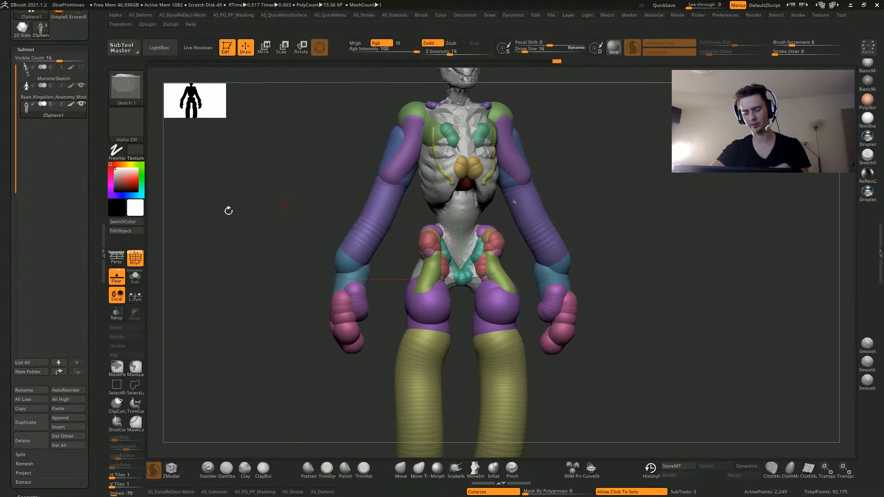
Undo the last pelvis strokes and sketch new mirrored ZSphere strands along the inner hips and across the pelvis
{"action": "left_click_drag", "start_coordinate": [228, 211], "coordinate": [292, 221]}
{"action": "key", "text": "ctrl+z"}
{"action": "key", "text": "ctrl+z"}
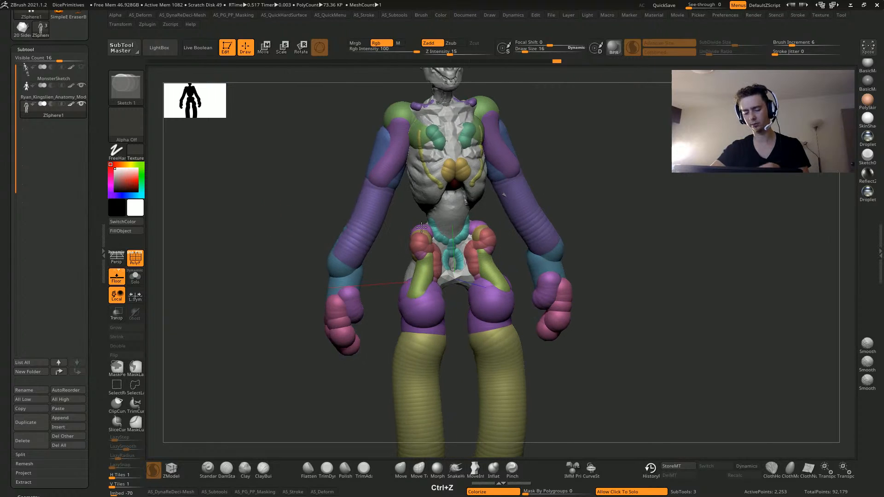
{"action": "left_click_drag", "start_coordinate": [373, 265], "coordinate": [384, 312], "text": "alt"}
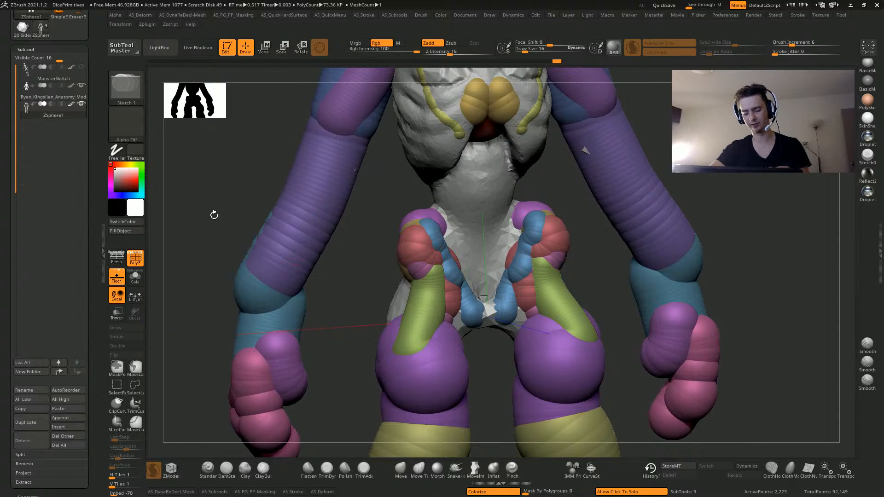
{"action": "left_click_drag", "start_coordinate": [214, 215], "coordinate": [217, 178], "text": "alt"}
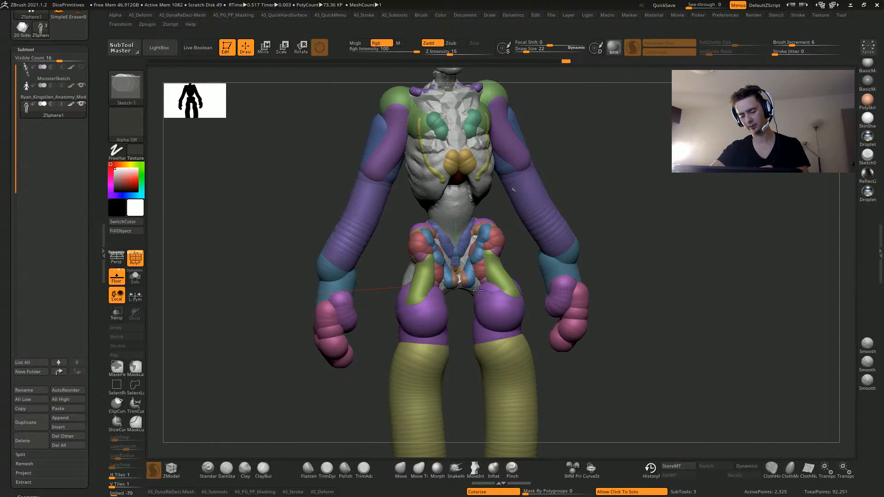
{"action": "left_click_drag", "start_coordinate": [441, 227], "coordinate": [438, 244]}
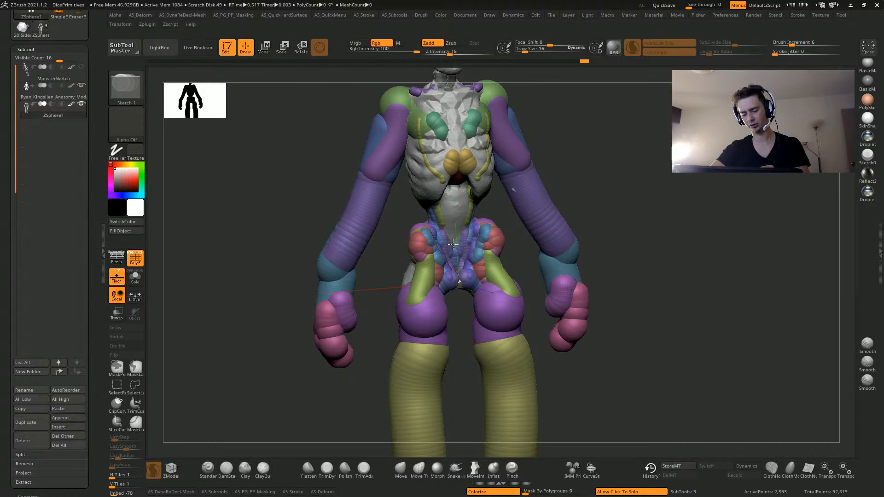
Sketch mirrored ZSphere strands up the sides of the waist to the rib cage, undoing unwanted strokes
{"action": "left_click_drag", "start_coordinate": [449, 220], "coordinate": [448, 187]}
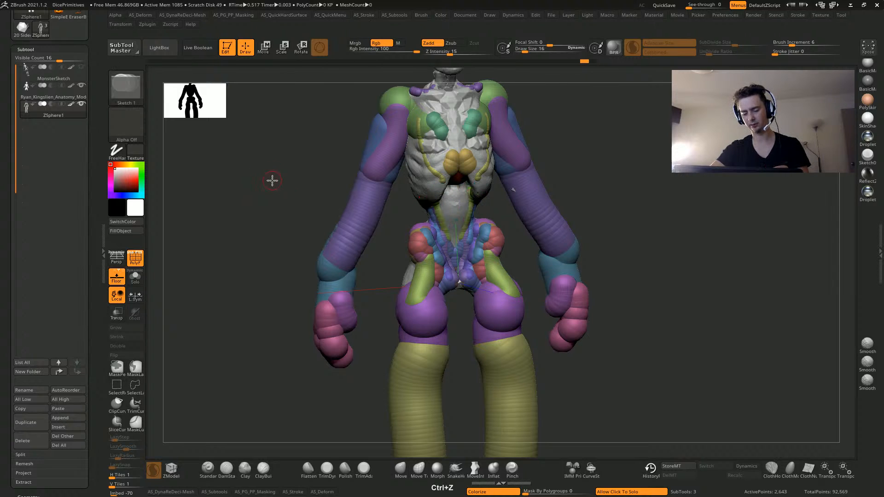
{"action": "key", "text": "ctrl+z"}
{"action": "key", "text": "ctrl+z"}
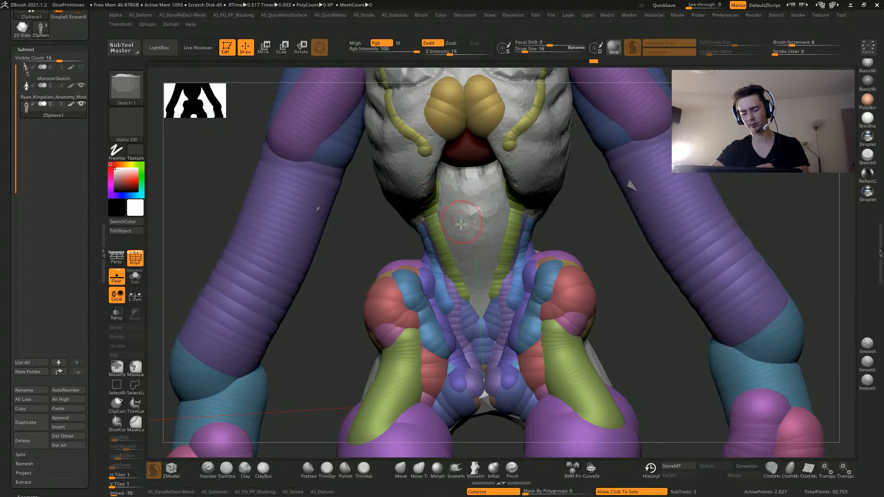
{"action": "mouse_move", "coordinate": [198, 227]}
{"action": "left_mouse_down", "text": "alt"}
{"action": "mouse_move", "coordinate": [232, 255]}
{"action": "mouse_move", "coordinate": [263, 195]}
{"action": "mouse_move", "coordinate": [191, 207]}
{"action": "mouse_move", "coordinate": [436, 256]}
{"action": "left_mouse_up", "text": "alt"}
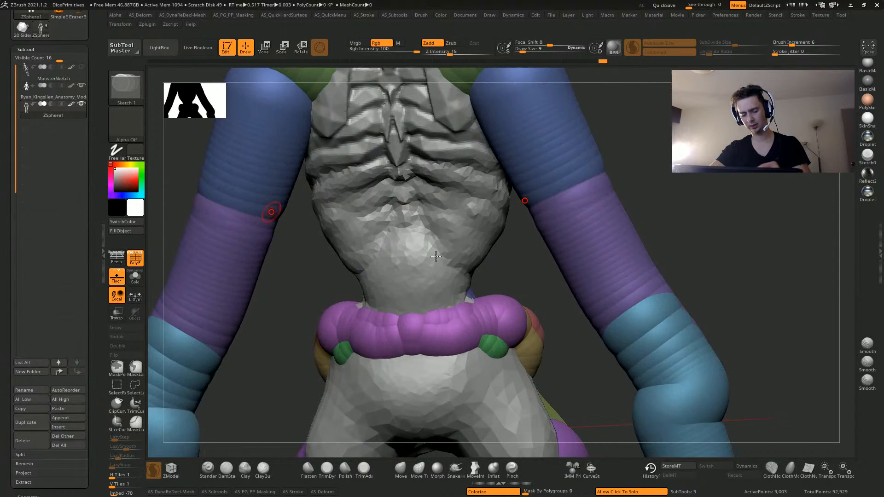
{"action": "left_click_drag", "start_coordinate": [166, 215], "coordinate": [257, 195]}
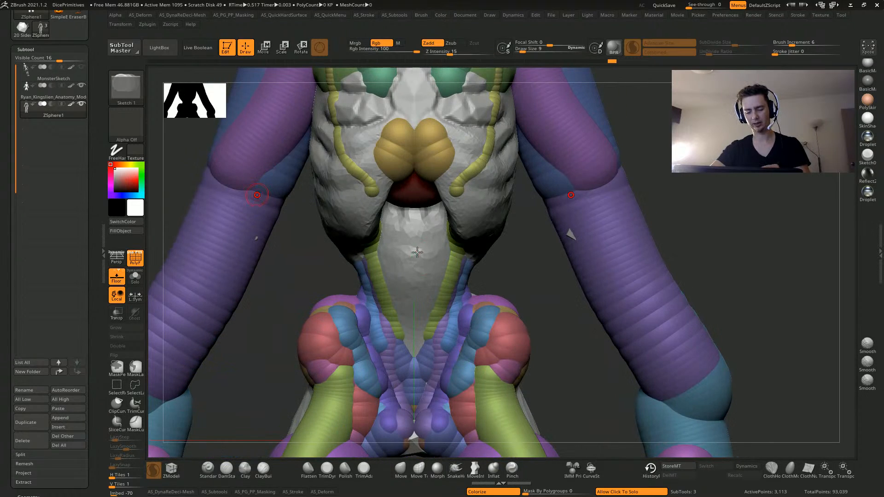
Isolate the ZSphere sketch to check how the waist and pelvis strands sit, and show the anatomy model again
{"action": "left_click_drag", "start_coordinate": [289, 253], "coordinate": [292, 295]}
{"action": "left_click", "coordinate": [296, 301]}
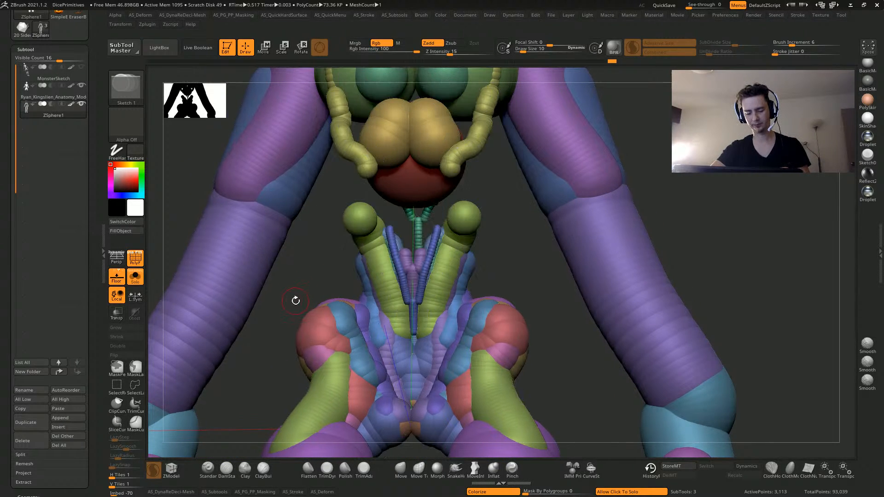
{"action": "left_click", "coordinate": [326, 252]}
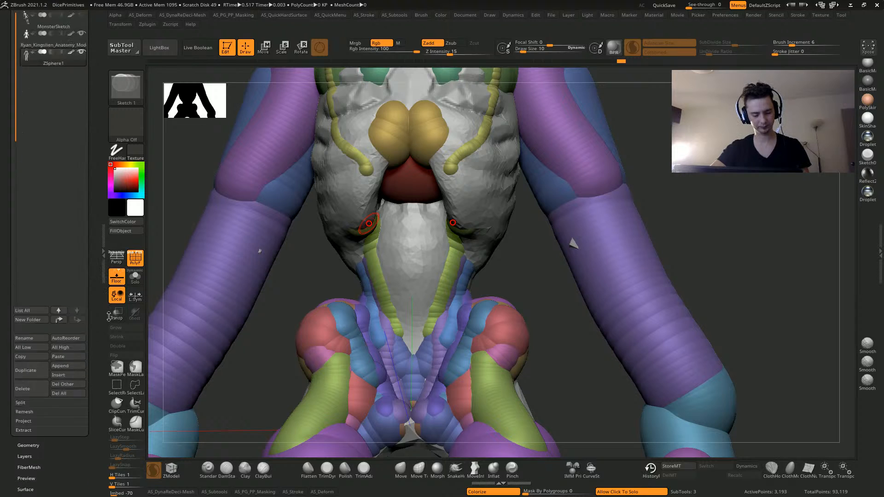
Set the brush Imbed to 0 and sketch a fan of thin mirrored strands over the abdomen from the ribs to the pelvis
{"action": "left_click", "coordinate": [116, 404]}
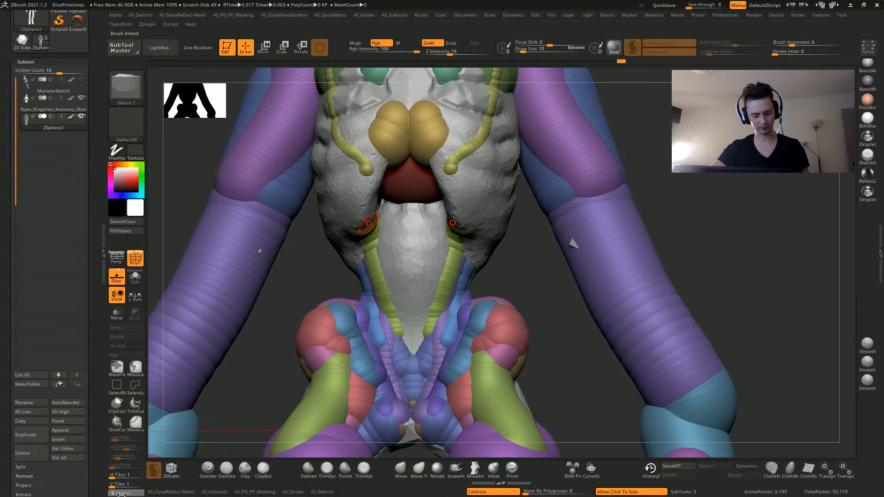
{"action": "left_click_drag", "start_coordinate": [124, 494], "coordinate": [126, 495]}
{"action": "left_click_drag", "start_coordinate": [383, 220], "coordinate": [403, 326]}
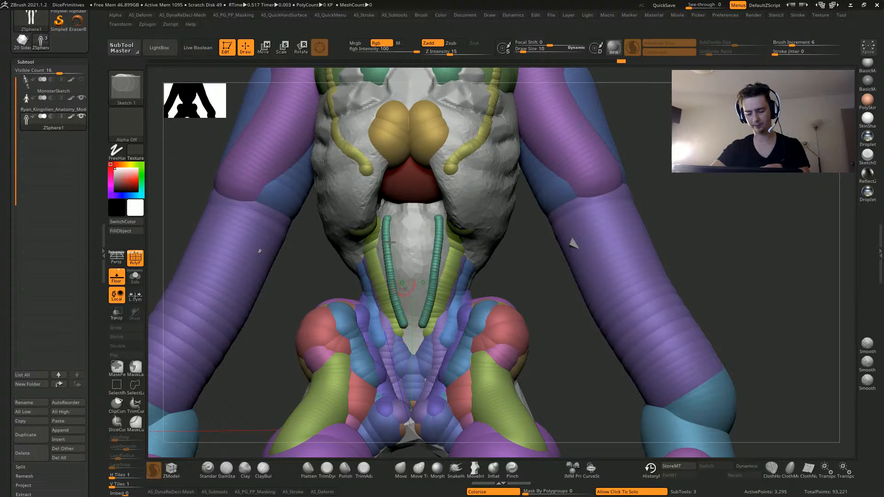
{"action": "key", "text": "ctrl+z"}
{"action": "left_click_drag", "start_coordinate": [379, 218], "coordinate": [413, 349]}
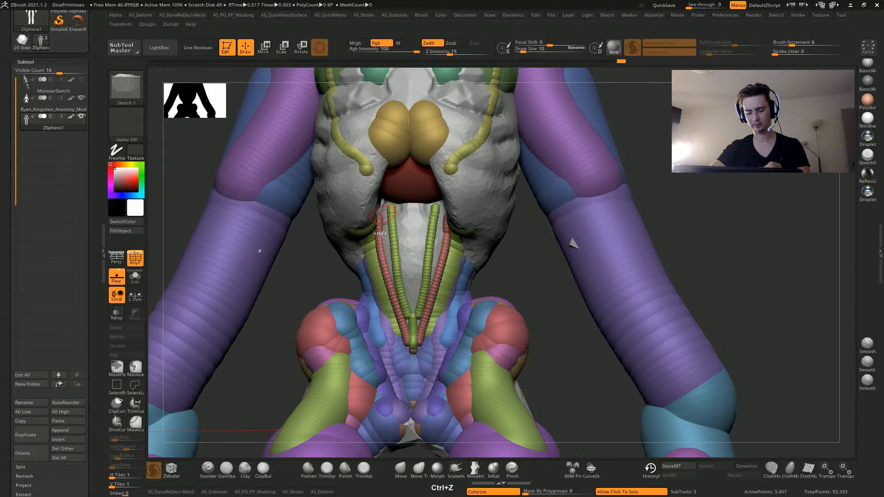
{"action": "key", "text": "ctrl+z"}
{"action": "mouse_move", "coordinate": [382, 208]}
{"action": "left_mouse_down"}
{"action": "mouse_move", "coordinate": [412, 348]}
{"action": "mouse_move", "coordinate": [405, 278]}
{"action": "mouse_move", "coordinate": [412, 315]}
{"action": "left_mouse_up"}
{"action": "left_click_drag", "start_coordinate": [412, 204], "coordinate": [411, 279]}
{"action": "left_click_drag", "start_coordinate": [368, 234], "coordinate": [393, 338]}
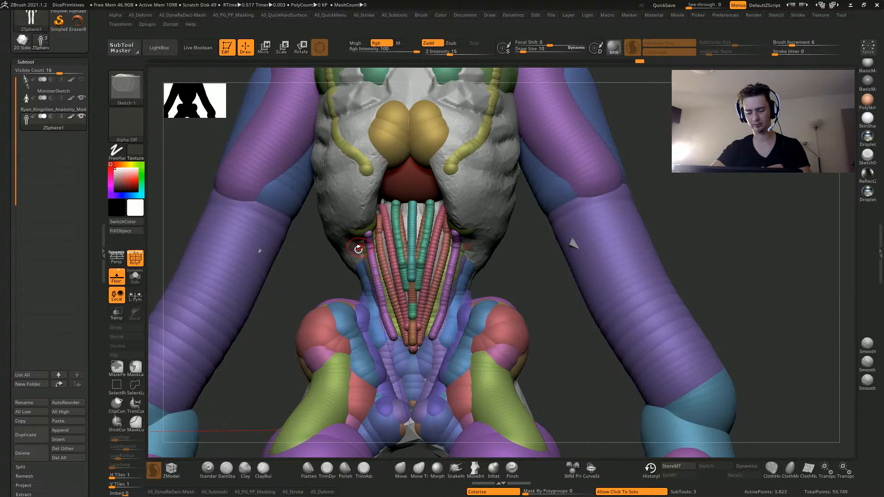
{"action": "left_click_drag", "start_coordinate": [358, 249], "coordinate": [389, 354]}
{"action": "left_click_drag", "start_coordinate": [147, 154], "coordinate": [208, 225], "text": "alt"}
{"action": "mouse_move", "coordinate": [220, 257]}
{"action": "left_mouse_down"}
{"action": "mouse_move", "coordinate": [233, 254]}
{"action": "mouse_move", "coordinate": [212, 247]}
{"action": "mouse_move", "coordinate": [223, 254]}
{"action": "mouse_move", "coordinate": [244, 207]}
{"action": "mouse_move", "coordinate": [251, 224]}
{"action": "mouse_move", "coordinate": [203, 157]}
{"action": "mouse_move", "coordinate": [217, 167]}
{"action": "mouse_move", "coordinate": [221, 193]}
{"action": "left_mouse_up"}
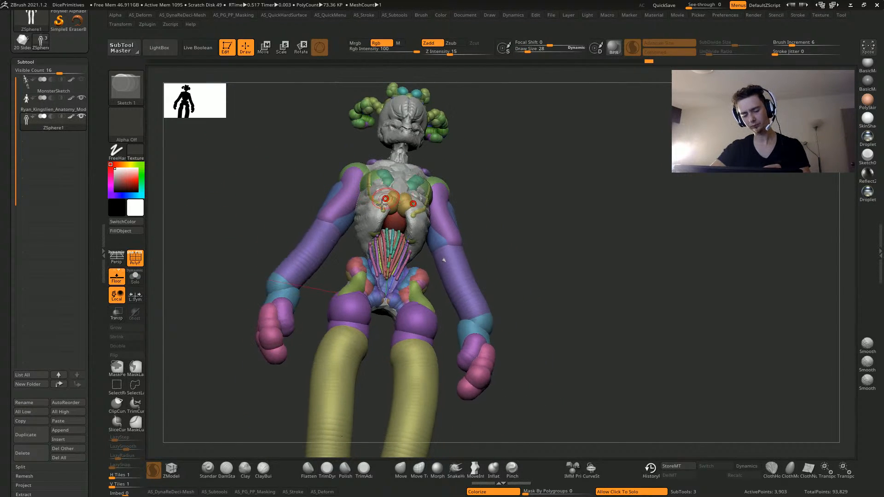
Sketch a mirrored ZSphere strand just below the sternum on the rib cage, undoing the oversized stroke
{"action": "left_click_drag", "start_coordinate": [394, 205], "coordinate": [381, 227]}
{"action": "key", "text": "ctrl+z"}
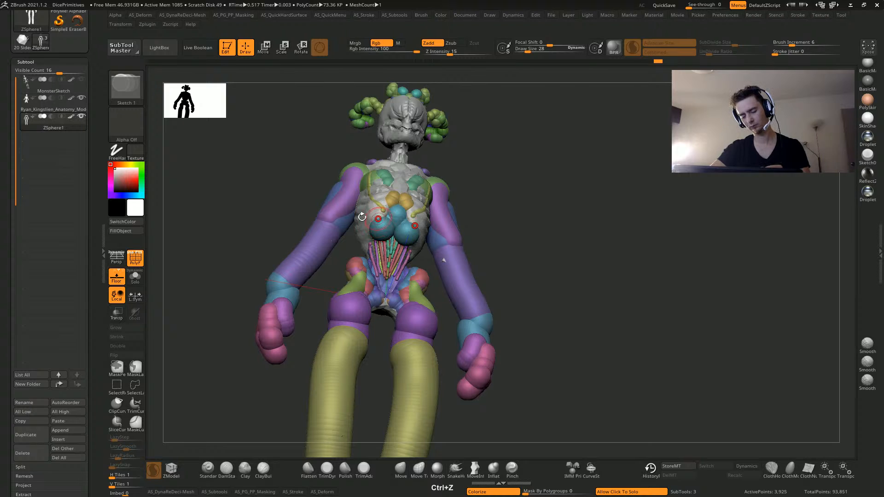
{"action": "left_click_drag", "start_coordinate": [248, 170], "coordinate": [251, 199]}
{"action": "left_click_drag", "start_coordinate": [387, 247], "coordinate": [382, 237], "text": "shift"}
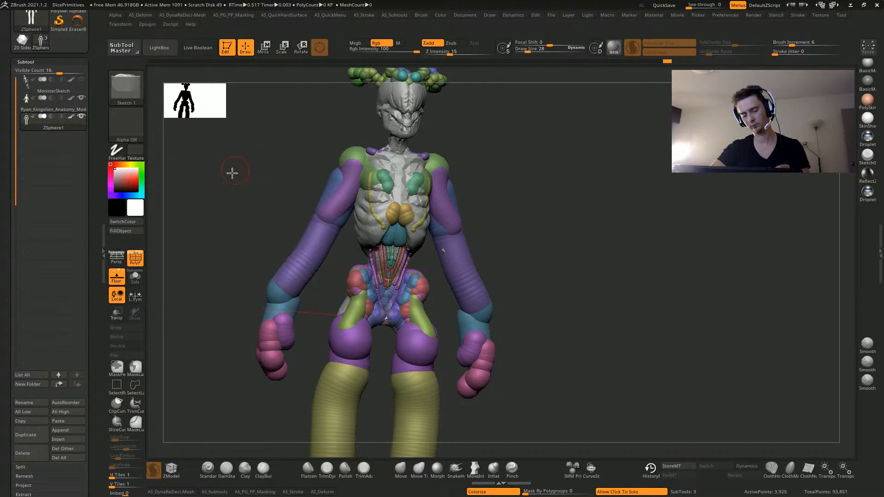
Sketch thin mirrored ZSphere strands across the ribs and small beads under the collarbones with a draw size of about 8, undoing unwanted strokes
{"action": "left_click_drag", "start_coordinate": [231, 172], "coordinate": [193, 162]}
{"action": "left_click_drag", "start_coordinate": [305, 190], "coordinate": [357, 217]}
{"action": "left_click_drag", "start_coordinate": [461, 225], "coordinate": [405, 252]}
{"action": "key", "text": "ctrl+z"}
{"action": "left_click_drag", "start_coordinate": [454, 173], "coordinate": [394, 214]}
{"action": "left_click_drag", "start_coordinate": [313, 198], "coordinate": [299, 213]}
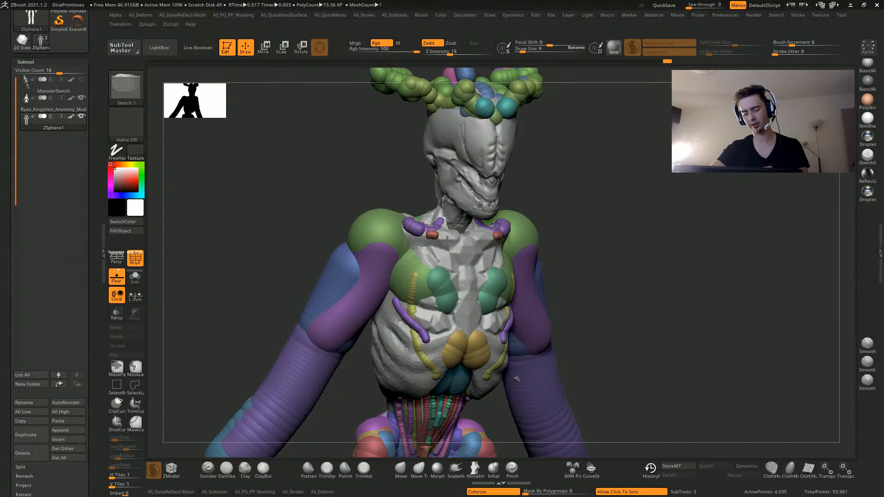
{"action": "key", "text": "ctrl+z"}
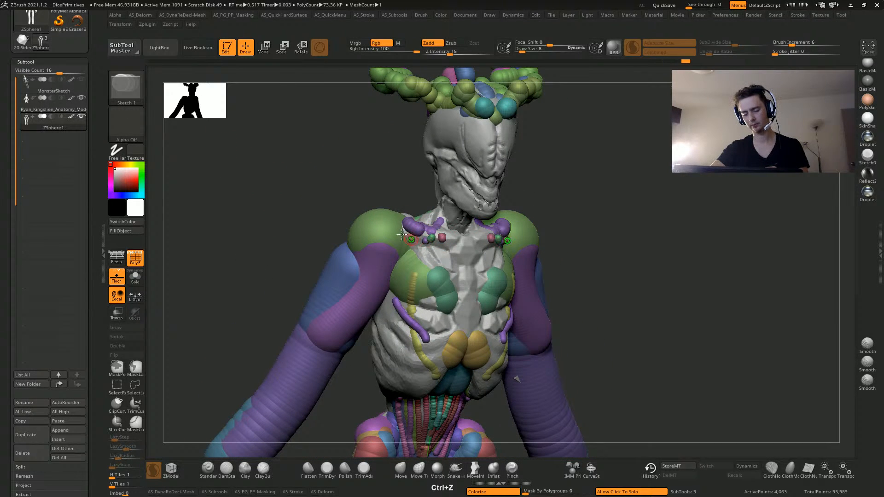
{"action": "left_click_drag", "start_coordinate": [325, 202], "coordinate": [415, 229]}
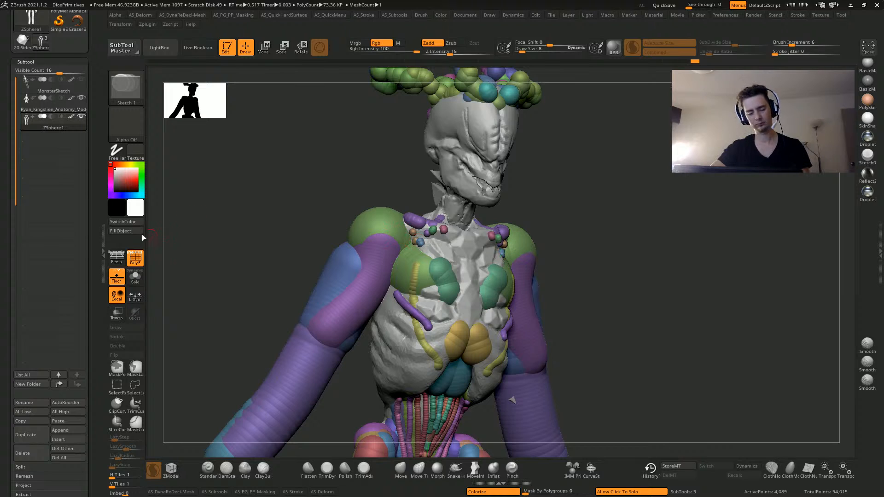
{"action": "left_click", "coordinate": [133, 264]}
{"action": "left_click", "coordinate": [133, 263]}
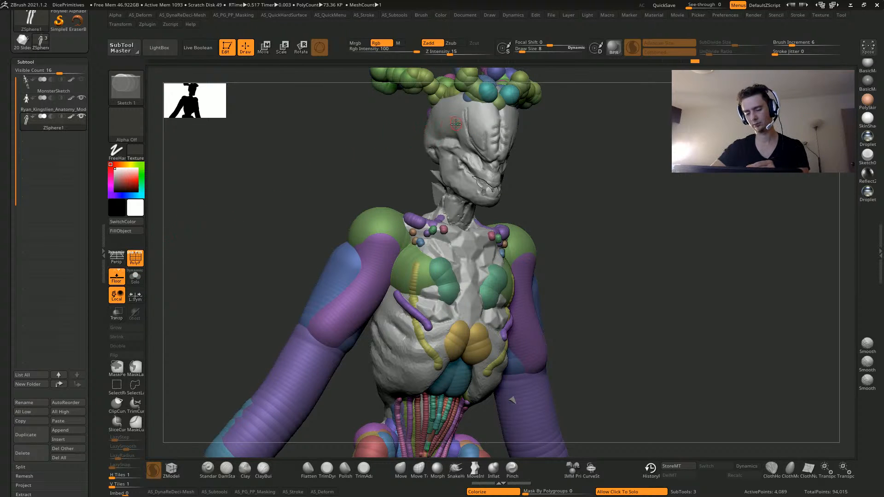
Sketch thin mirrored strands along the brow with a draw size of 7 and short ones on the neck spikes, undoing unwanted strokes
{"action": "mouse_move", "coordinate": [443, 112]}
{"action": "left_mouse_down"}
{"action": "mouse_move", "coordinate": [463, 136]}
{"action": "mouse_move", "coordinate": [455, 126]}
{"action": "left_mouse_up"}
{"action": "key", "text": "ctrl+z"}
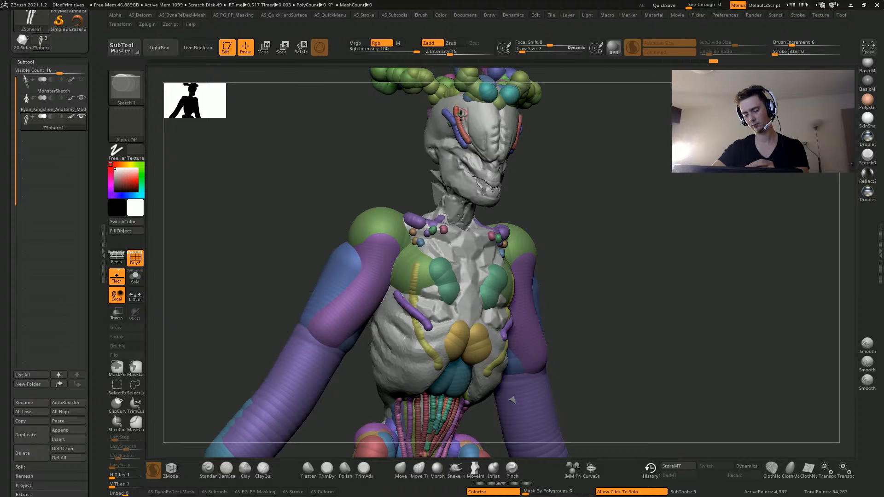
{"action": "key", "text": "ctrl+z"}
{"action": "left_click_drag", "start_coordinate": [462, 109], "coordinate": [490, 160]}
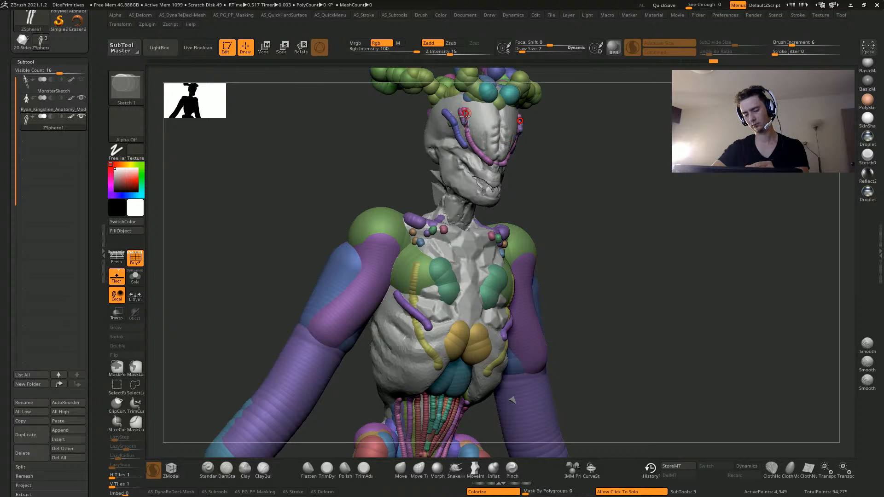
{"action": "key", "text": "shift"}
{"action": "mouse_move", "coordinate": [444, 64]}
{"action": "left_mouse_down"}
{"action": "mouse_move", "coordinate": [213, 195]}
{"action": "mouse_move", "coordinate": [284, 236]}
{"action": "mouse_move", "coordinate": [268, 233]}
{"action": "mouse_move", "coordinate": [268, 221]}
{"action": "mouse_move", "coordinate": [306, 193]}
{"action": "mouse_move", "coordinate": [388, 170]}
{"action": "mouse_move", "coordinate": [403, 176]}
{"action": "mouse_move", "coordinate": [337, 139]}
{"action": "left_mouse_up"}
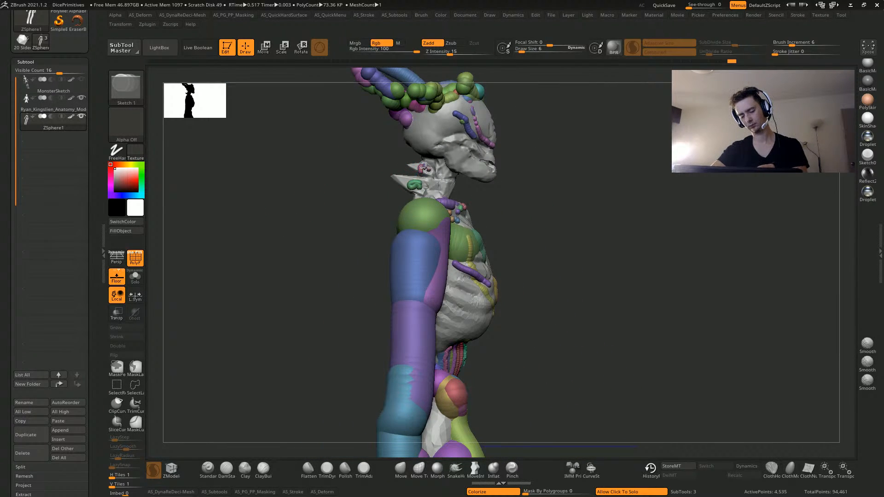
Move the mirrored arm spheres in side view with a draw size of 106, then 94, to bend the arms at the elbows
{"action": "left_click_drag", "start_coordinate": [301, 212], "coordinate": [174, 251]}
{"action": "left_click", "coordinate": [264, 47]}
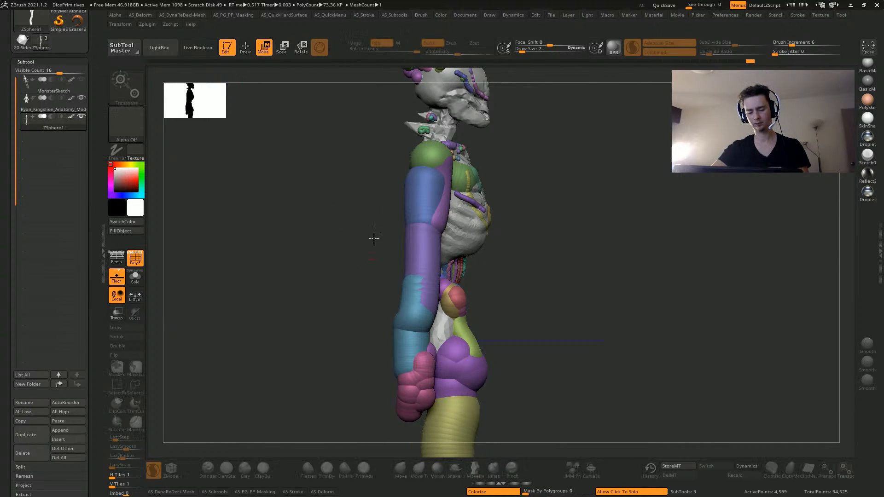
{"action": "key", "text": "bracketright"}
{"action": "mouse_move", "coordinate": [416, 247]}
{"action": "left_mouse_down"}
{"action": "mouse_move", "coordinate": [398, 247]}
{"action": "mouse_move", "coordinate": [411, 246]}
{"action": "left_mouse_up"}
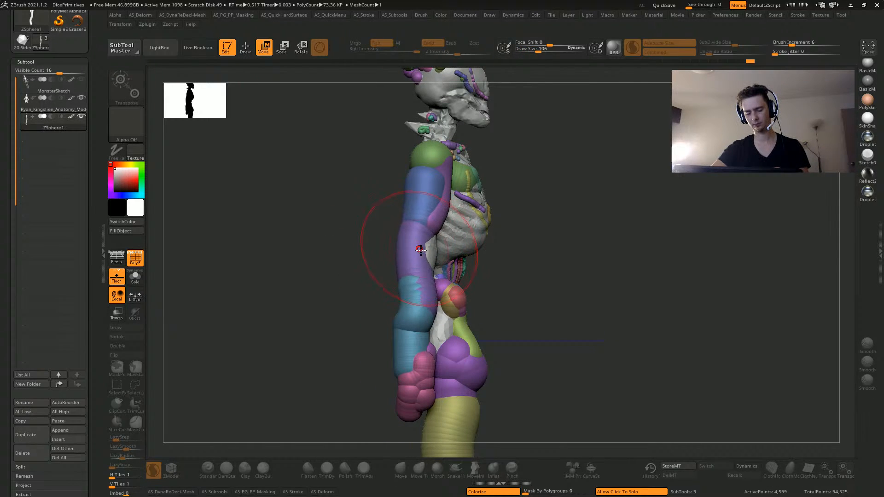
{"action": "left_click_drag", "start_coordinate": [412, 335], "coordinate": [435, 325]}
{"action": "key", "text": "bracketleft"}
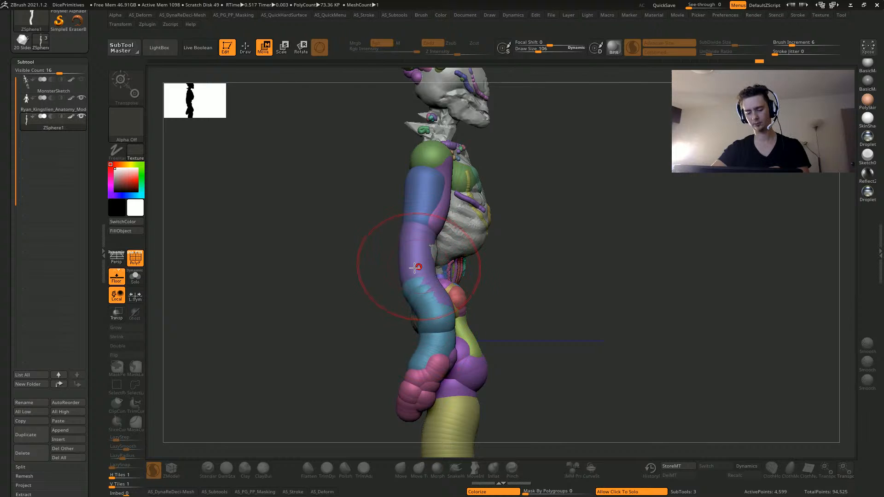
{"action": "mouse_move", "coordinate": [417, 268]}
{"action": "left_mouse_down"}
{"action": "mouse_move", "coordinate": [404, 273]}
{"action": "mouse_move", "coordinate": [413, 256]}
{"action": "mouse_move", "coordinate": [416, 267]}
{"action": "left_mouse_up"}
{"action": "key", "text": "bracketleft"}
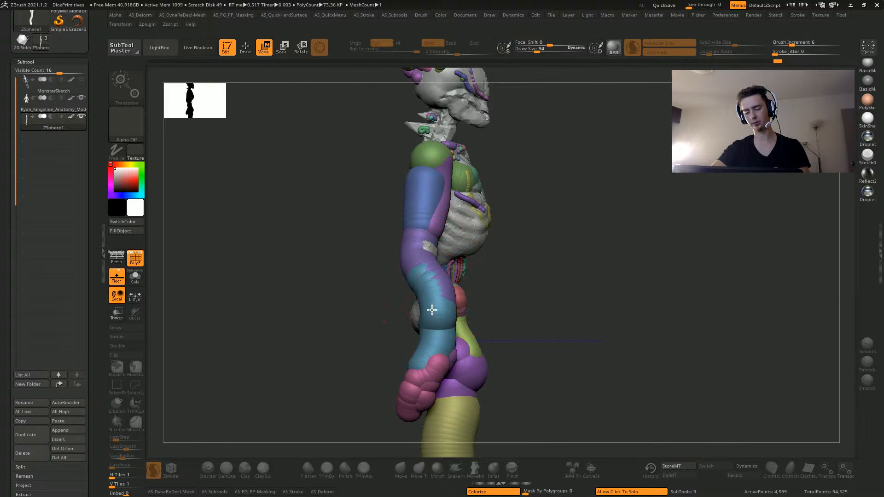
{"action": "mouse_move", "coordinate": [424, 305]}
{"action": "left_mouse_down"}
{"action": "mouse_move", "coordinate": [433, 297]}
{"action": "mouse_move", "coordinate": [413, 298]}
{"action": "left_mouse_up"}
{"action": "mouse_move", "coordinate": [359, 278]}
{"action": "left_mouse_down", "text": "shift"}
{"action": "mouse_move", "coordinate": [296, 264]}
{"action": "mouse_move", "coordinate": [371, 294]}
{"action": "left_mouse_up", "text": "shift"}
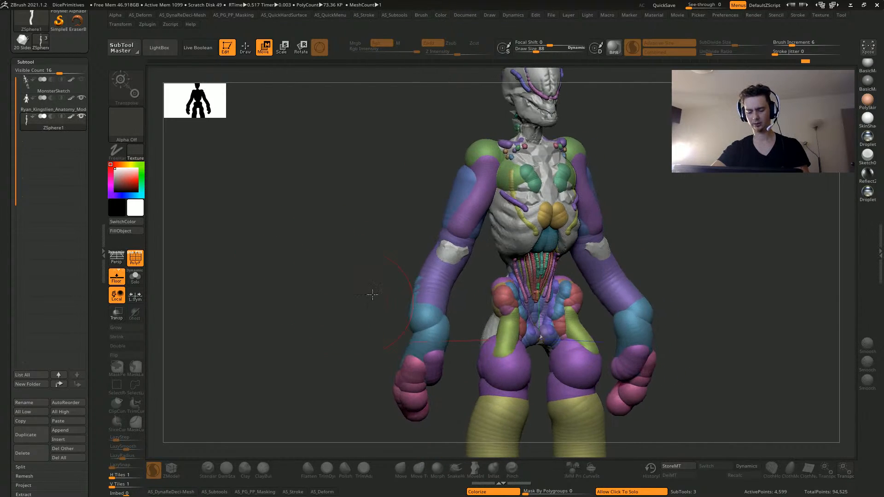
Move the forearm and hand spheres with a draw size of up to 124 to swing the forearms and hands outward
{"action": "key", "text": "bracketleft"}
{"action": "left_click_drag", "start_coordinate": [428, 289], "coordinate": [437, 284]}
{"action": "mouse_move", "coordinate": [429, 321]}
{"action": "left_mouse_down"}
{"action": "mouse_move", "coordinate": [302, 318]}
{"action": "mouse_move", "coordinate": [295, 295]}
{"action": "left_mouse_up"}
{"action": "left_click_drag", "start_coordinate": [309, 293], "coordinate": [334, 249], "text": "alt"}
{"action": "key", "text": "bracketright"}
{"action": "mouse_move", "coordinate": [368, 318]}
{"action": "left_mouse_down"}
{"action": "mouse_move", "coordinate": [230, 356]}
{"action": "mouse_move", "coordinate": [321, 348]}
{"action": "mouse_move", "coordinate": [314, 347]}
{"action": "left_mouse_up"}
{"action": "key", "text": "bracketright"}
{"action": "key", "text": "bracketright"}
{"action": "key", "text": "bracketright"}
{"action": "key", "text": "bracketright"}
{"action": "key", "text": "bracketright"}
{"action": "key", "text": "bracketright"}
{"action": "key", "text": "bracketright"}
{"action": "key", "text": "bracketright"}
{"action": "key", "text": "bracketright"}
{"action": "key", "text": "bracketright"}
{"action": "key", "text": "bracketright"}
{"action": "left_click_drag", "start_coordinate": [325, 385], "coordinate": [305, 361]}
{"action": "mouse_move", "coordinate": [208, 335]}
{"action": "left_mouse_down"}
{"action": "mouse_move", "coordinate": [235, 326]}
{"action": "mouse_move", "coordinate": [232, 288]}
{"action": "left_mouse_up"}
{"action": "left_click_drag", "start_coordinate": [317, 287], "coordinate": [340, 275]}
{"action": "left_click_drag", "start_coordinate": [436, 341], "coordinate": [336, 329]}
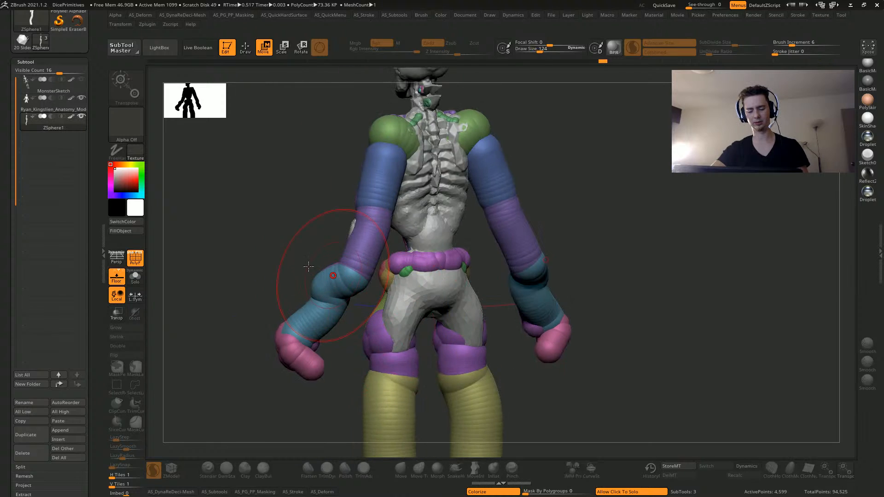
Reduce the draw size to 58 and move the teal wrist spheres up along the forearm toward the elbow
{"action": "key", "text": "bracketleft"}
{"action": "key", "text": "bracketleft"}
{"action": "key", "text": "bracketleft"}
{"action": "key", "text": "bracketleft"}
{"action": "key", "text": "bracketleft"}
{"action": "key", "text": "bracketleft"}
{"action": "key", "text": "bracketleft"}
{"action": "key", "text": "bracketleft"}
{"action": "key", "text": "bracketleft"}
{"action": "key", "text": "bracketleft"}
{"action": "key", "text": "bracketleft"}
{"action": "key", "text": "bracketleft"}
{"action": "key", "text": "bracketleft"}
{"action": "key", "text": "bracketleft"}
{"action": "key", "text": "bracketleft"}
{"action": "key", "text": "bracketleft"}
{"action": "left_click_drag", "start_coordinate": [315, 293], "coordinate": [328, 289]}
{"action": "key", "text": "bracketleft"}
{"action": "left_click_drag", "start_coordinate": [355, 258], "coordinate": [355, 240]}
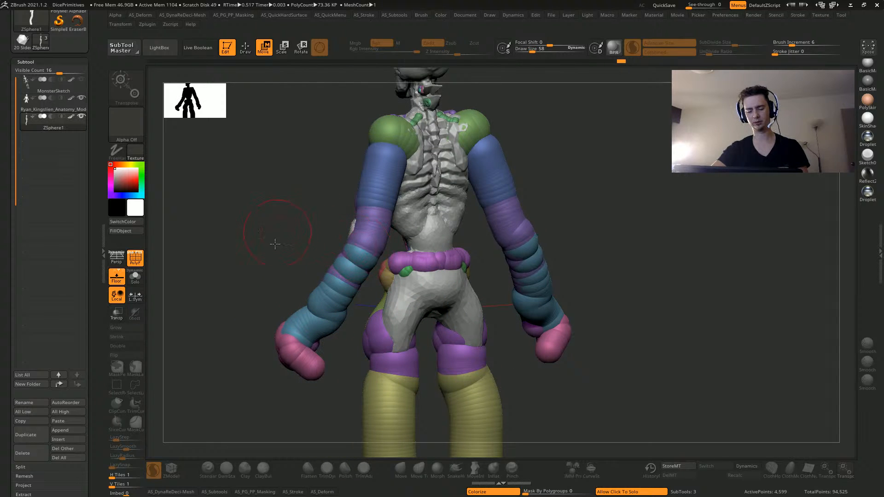
Adjust the hand and forearm spheres from the side and check the pose of the whole figure from the front
{"action": "mouse_move", "coordinate": [275, 245]}
{"action": "left_mouse_down"}
{"action": "mouse_move", "coordinate": [328, 249]}
{"action": "mouse_move", "coordinate": [348, 237]}
{"action": "left_mouse_up"}
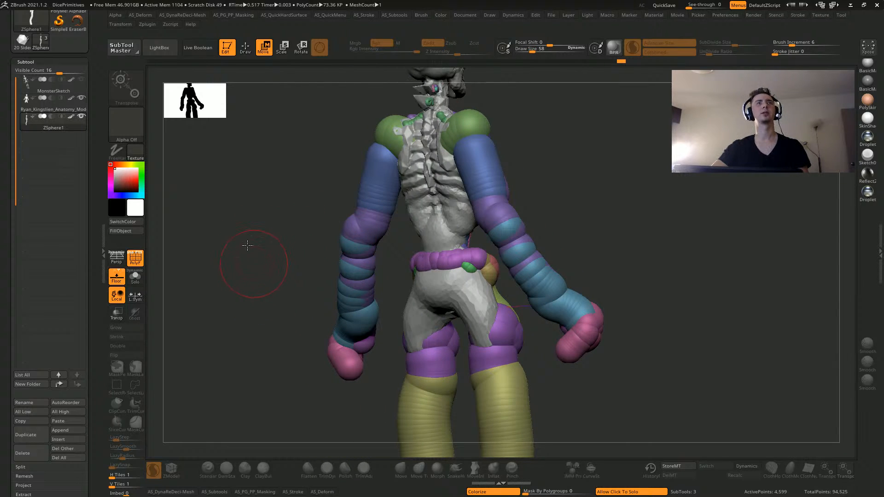
{"action": "left_click_drag", "start_coordinate": [247, 245], "coordinate": [198, 269]}
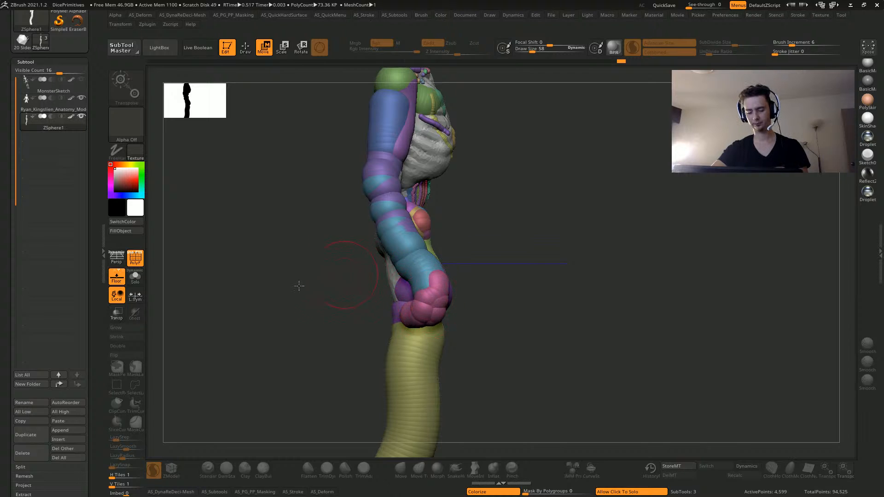
{"action": "left_click_drag", "start_coordinate": [299, 285], "coordinate": [296, 276]}
{"action": "left_click_drag", "start_coordinate": [428, 328], "coordinate": [425, 338]}
{"action": "left_click_drag", "start_coordinate": [342, 253], "coordinate": [331, 280]}
{"action": "left_click_drag", "start_coordinate": [448, 253], "coordinate": [443, 258]}
{"action": "left_click_drag", "start_coordinate": [337, 223], "coordinate": [323, 212]}
{"action": "mouse_move", "coordinate": [393, 226]}
{"action": "left_mouse_down"}
{"action": "mouse_move", "coordinate": [334, 203]}
{"action": "mouse_move", "coordinate": [351, 221]}
{"action": "mouse_move", "coordinate": [426, 234]}
{"action": "mouse_move", "coordinate": [325, 227]}
{"action": "mouse_move", "coordinate": [308, 267]}
{"action": "mouse_move", "coordinate": [416, 304]}
{"action": "mouse_move", "coordinate": [371, 253]}
{"action": "mouse_move", "coordinate": [322, 339]}
{"action": "mouse_move", "coordinate": [305, 203]}
{"action": "mouse_move", "coordinate": [271, 201]}
{"action": "mouse_move", "coordinate": [255, 160]}
{"action": "mouse_move", "coordinate": [264, 239]}
{"action": "mouse_move", "coordinate": [277, 237]}
{"action": "mouse_move", "coordinate": [256, 284]}
{"action": "mouse_move", "coordinate": [229, 209]}
{"action": "mouse_move", "coordinate": [239, 205]}
{"action": "left_mouse_up"}
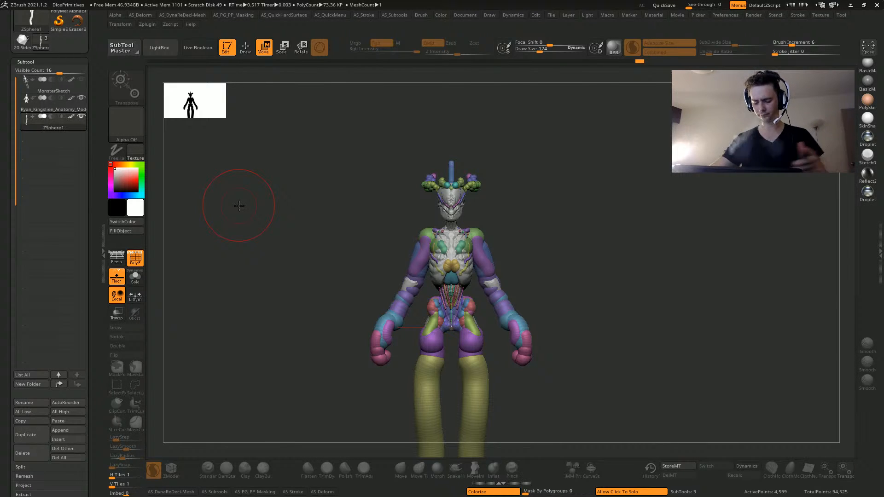
Move the purple thumb spheres away from the palm with a draw size of 16, undoing the unwanted move
{"action": "left_click_drag", "start_coordinate": [296, 371], "coordinate": [270, 261], "text": "alt"}
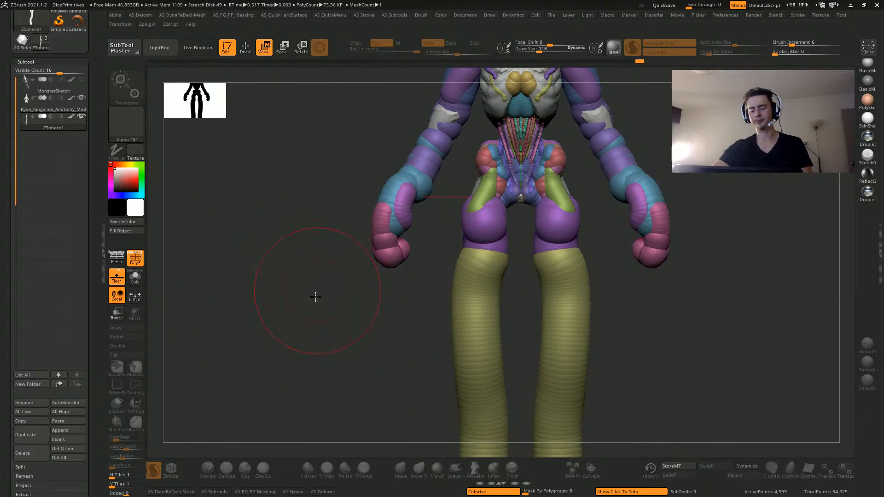
{"action": "mouse_move", "coordinate": [316, 297]}
{"action": "left_mouse_down"}
{"action": "mouse_move", "coordinate": [276, 321]}
{"action": "mouse_move", "coordinate": [298, 214]}
{"action": "left_mouse_up"}
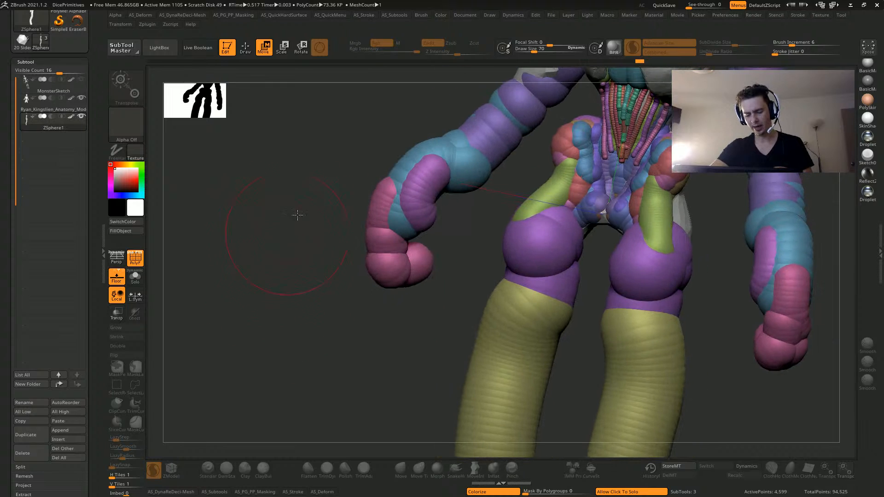
{"action": "mouse_move", "coordinate": [281, 257]}
{"action": "left_mouse_down"}
{"action": "mouse_move", "coordinate": [283, 188]}
{"action": "mouse_move", "coordinate": [276, 195]}
{"action": "left_mouse_up"}
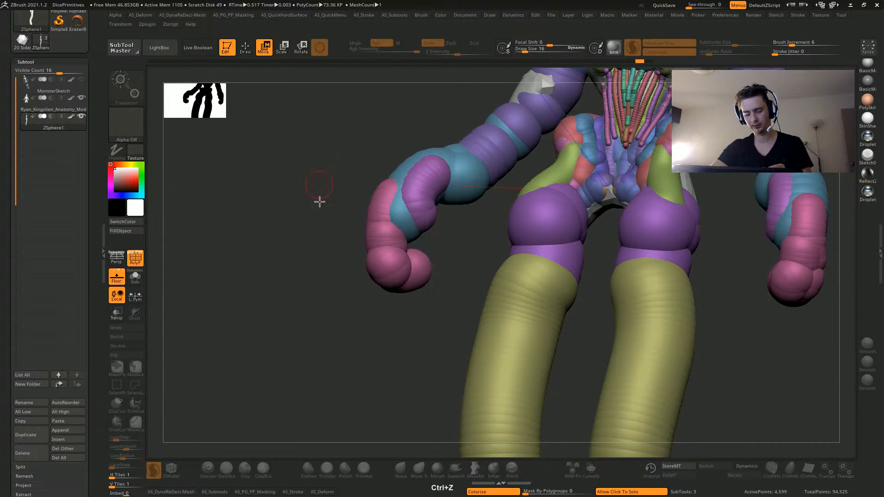
{"action": "key", "text": "ctrl+z"}
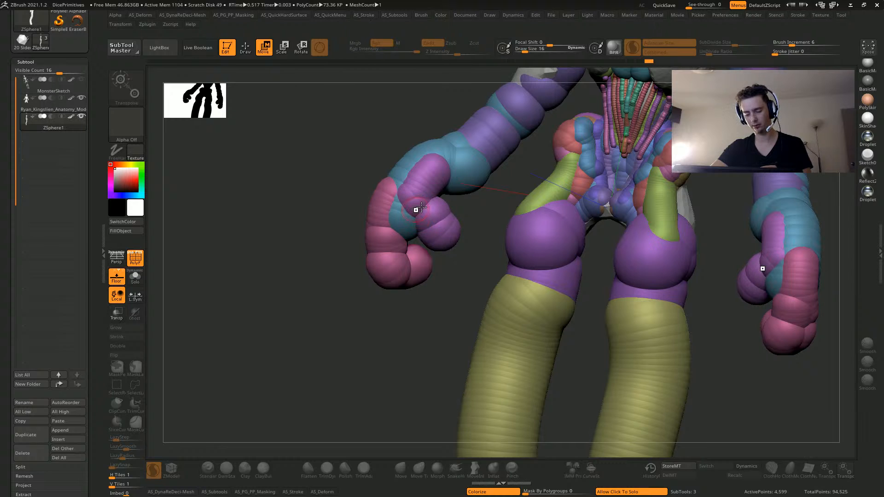
{"action": "left_click_drag", "start_coordinate": [408, 201], "coordinate": [428, 211]}
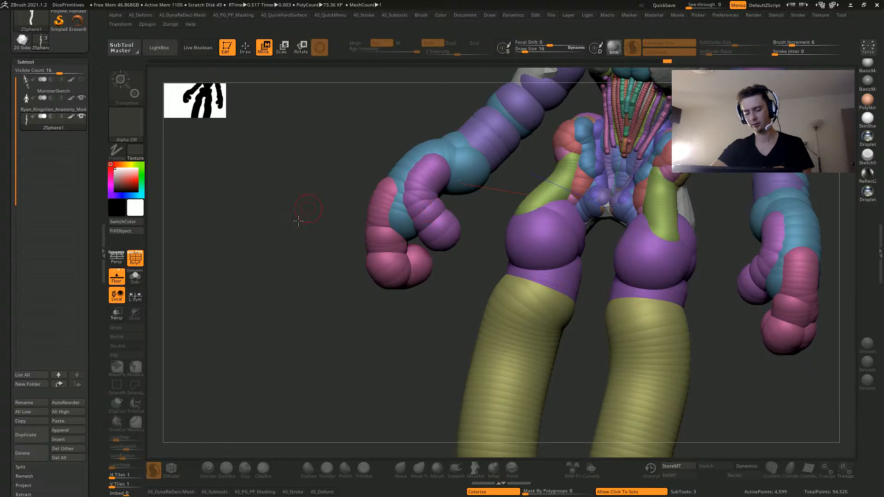
Move the pink fingertip spheres apart into separate fingers with a draw size of 16, undoing the last unwanted moves
{"action": "left_click_drag", "start_coordinate": [298, 221], "coordinate": [346, 162]}
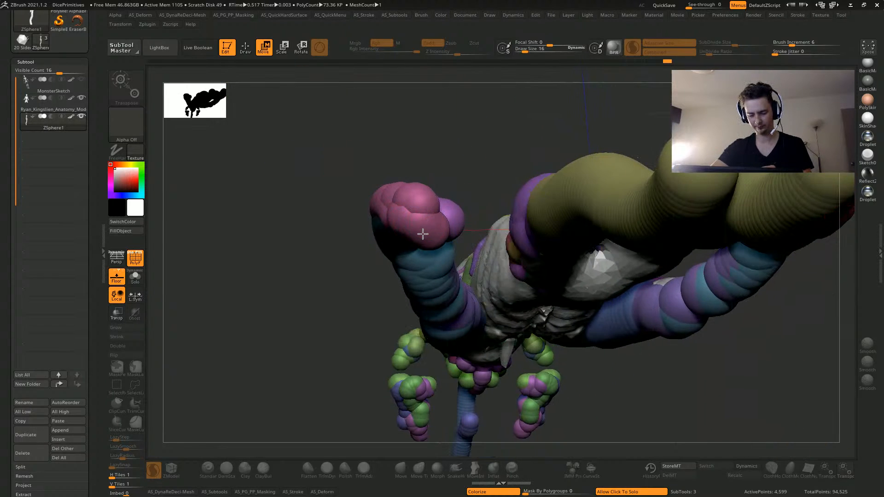
{"action": "left_click_drag", "start_coordinate": [423, 234], "coordinate": [418, 223]}
{"action": "left_click_drag", "start_coordinate": [331, 174], "coordinate": [300, 281]}
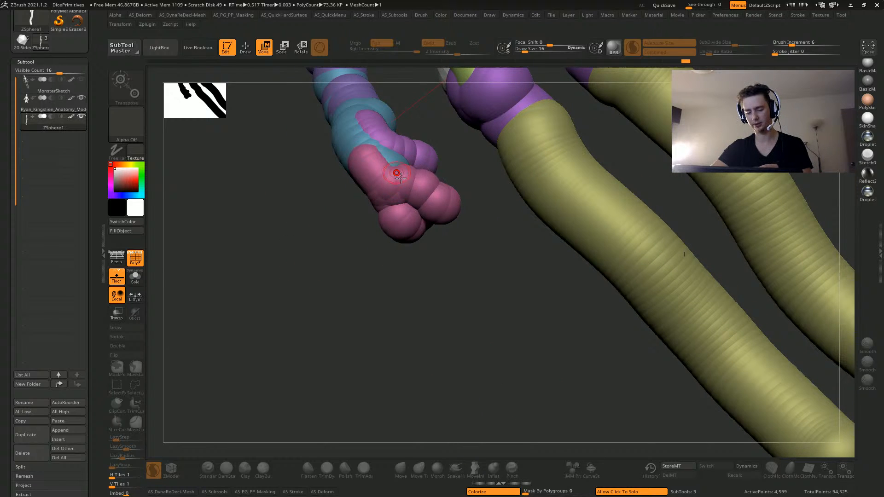
{"action": "left_click_drag", "start_coordinate": [401, 177], "coordinate": [421, 201]}
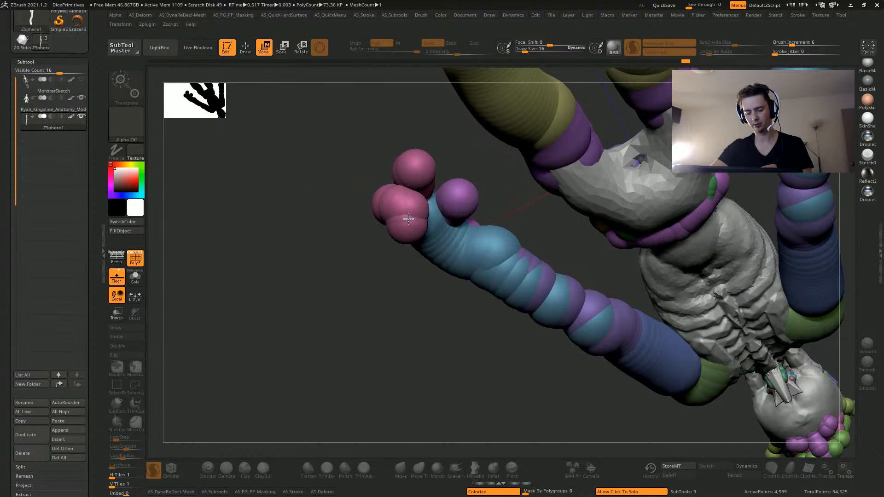
{"action": "key", "text": "ctrl+z"}
{"action": "key", "text": "ctrl+z"}
{"action": "key", "text": "ctrl+z"}
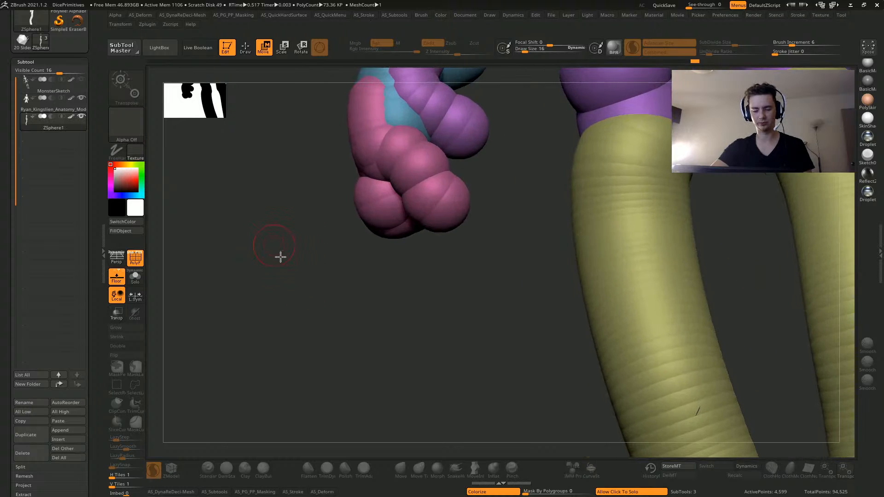
Scale down the pink finger spheres one by one with a draw size of 16
{"action": "key", "text": "e"}
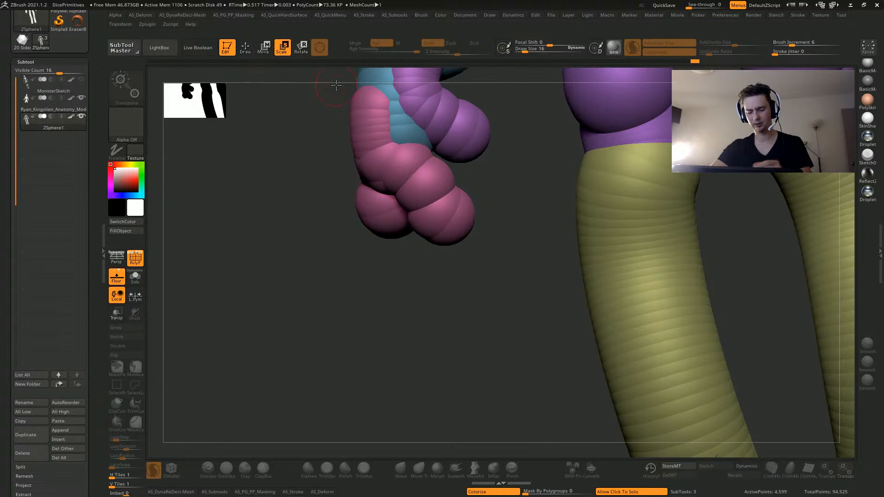
{"action": "left_click_drag", "start_coordinate": [424, 186], "coordinate": [338, 127]}
{"action": "left_click_drag", "start_coordinate": [442, 216], "coordinate": [315, 141]}
{"action": "left_click_drag", "start_coordinate": [393, 199], "coordinate": [366, 176]}
{"action": "left_click_drag", "start_coordinate": [336, 276], "coordinate": [131, 170]}
{"action": "left_click_drag", "start_coordinate": [346, 242], "coordinate": [253, 211]}
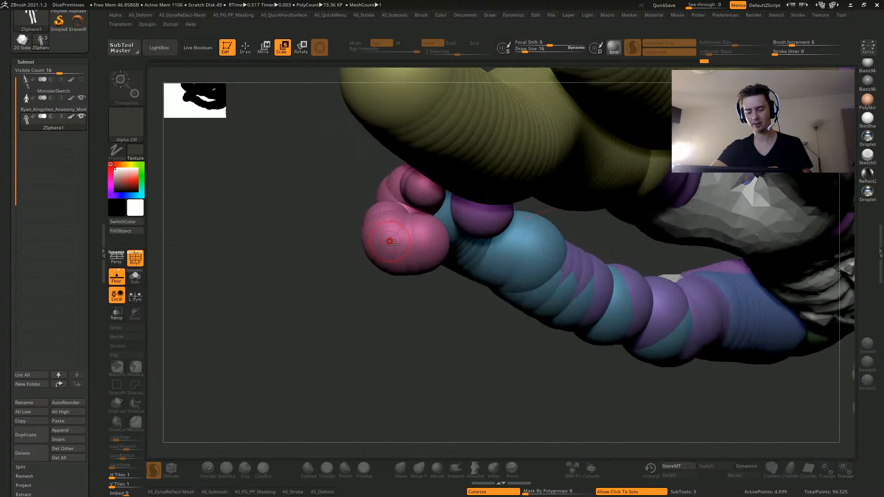
Enlarge the draw size to 52 and scale down the remaining bulky finger spheres and the tip of the thumb
{"action": "key", "text": "]"}
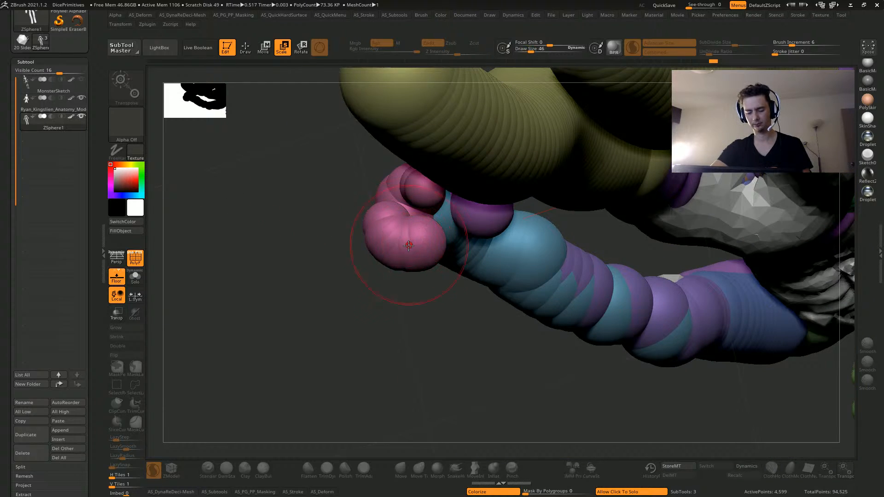
{"action": "key", "text": "]"}
{"action": "left_click_drag", "start_coordinate": [408, 246], "coordinate": [182, 201]}
{"action": "left_click_drag", "start_coordinate": [299, 230], "coordinate": [321, 352]}
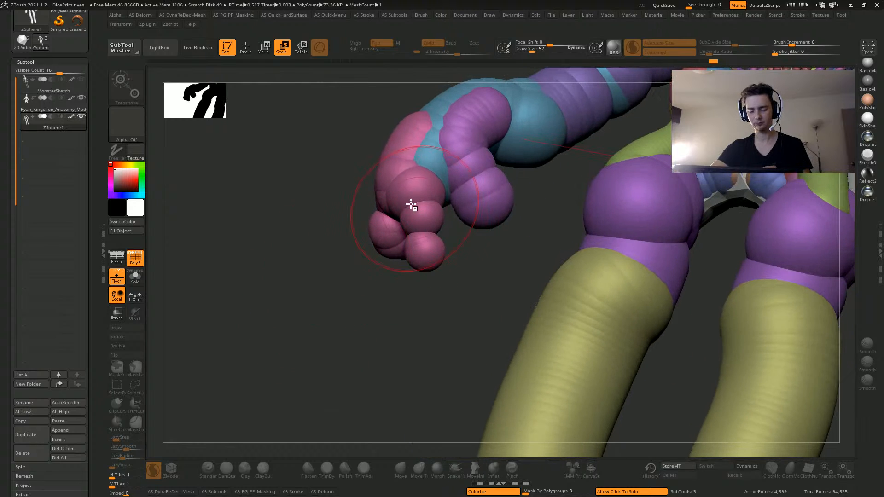
{"action": "left_click_drag", "start_coordinate": [411, 205], "coordinate": [367, 190]}
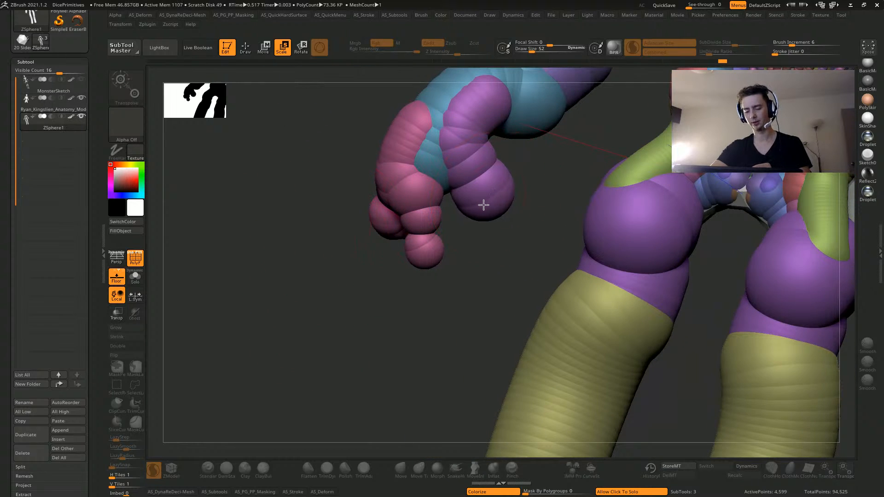
{"action": "left_click_drag", "start_coordinate": [483, 205], "coordinate": [414, 128]}
Move the purple thumb tip and the outer pink finger's spheres with a draw size of 34, previewing the skin in between
{"action": "left_click", "coordinate": [246, 47]}
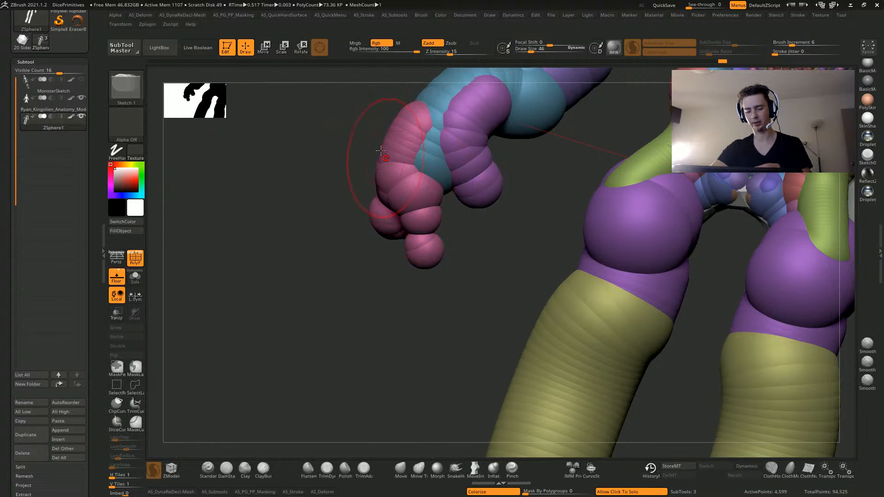
{"action": "key", "text": "ctrl+z"}
{"action": "left_click", "coordinate": [259, 52]}
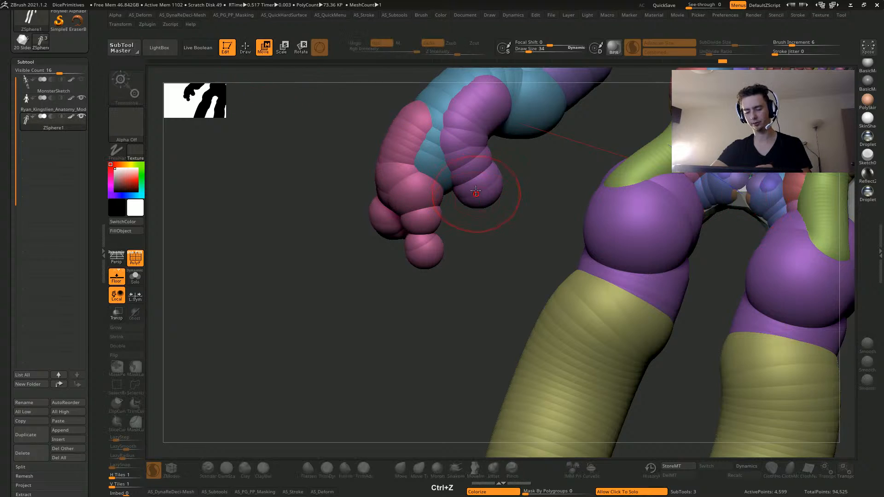
{"action": "mouse_move", "coordinate": [479, 193]}
{"action": "left_mouse_down"}
{"action": "mouse_move", "coordinate": [480, 228]}
{"action": "mouse_move", "coordinate": [492, 199]}
{"action": "mouse_move", "coordinate": [479, 207]}
{"action": "left_mouse_up"}
{"action": "key", "text": "a"}
{"action": "left_click_drag", "start_coordinate": [307, 238], "coordinate": [334, 217]}
{"action": "key", "text": "a"}
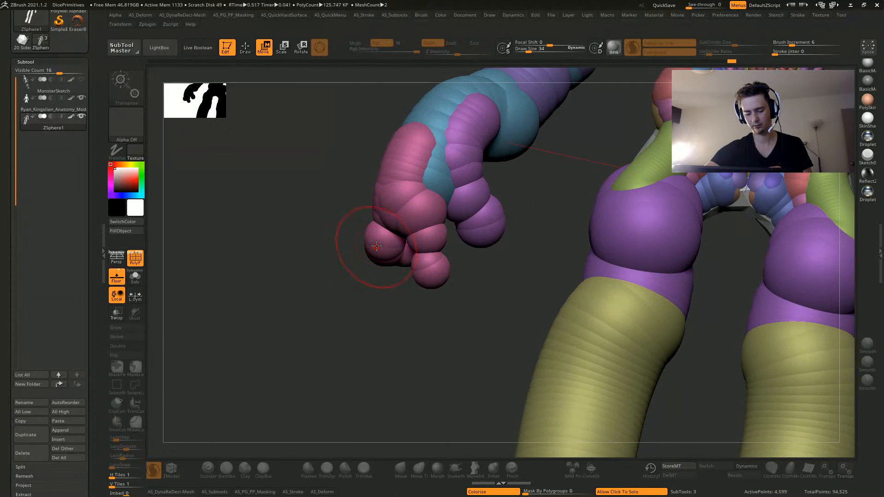
{"action": "left_click_drag", "start_coordinate": [377, 246], "coordinate": [376, 228]}
{"action": "left_click_drag", "start_coordinate": [350, 263], "coordinate": [362, 277]}
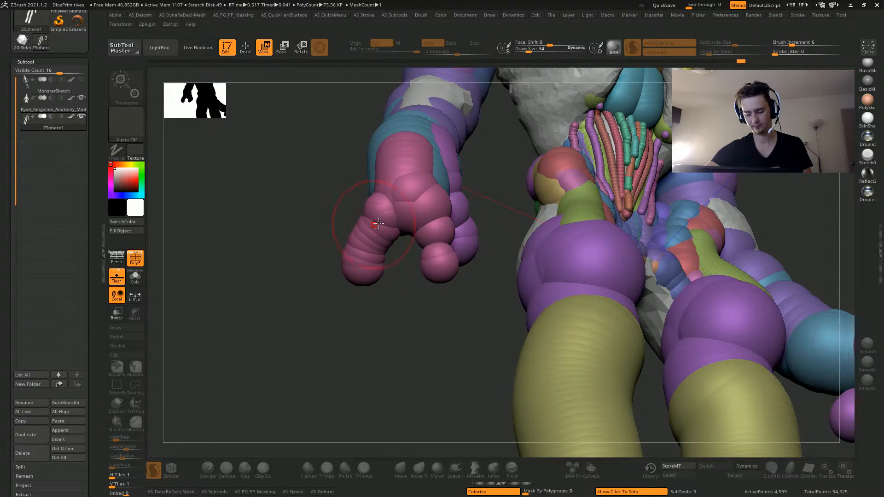
Turn off Colorize and preview the hand's adaptive skin in polygroup colours, returning to the ZSphere view
{"action": "left_click", "coordinate": [475, 491]}
{"action": "key", "text": "a"}
{"action": "left_click_drag", "start_coordinate": [277, 253], "coordinate": [255, 268]}
{"action": "key", "text": "a"}
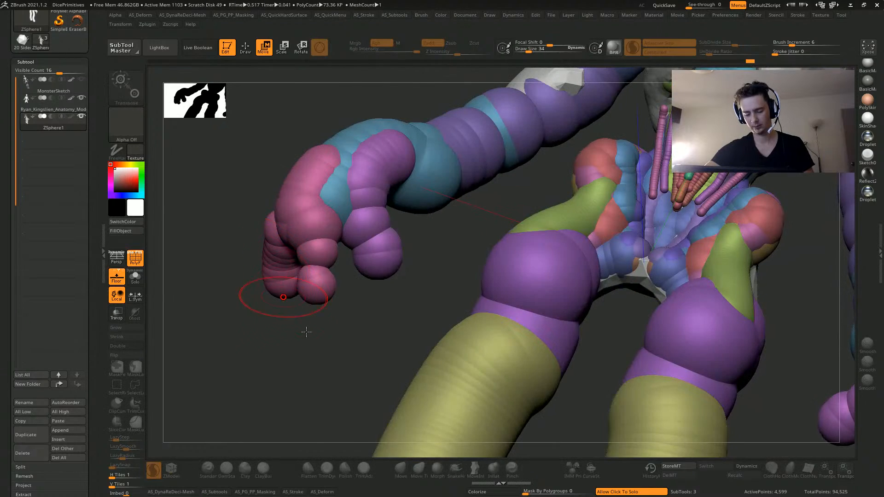
{"action": "left_click", "coordinate": [475, 491]}
{"action": "key", "text": "a"}
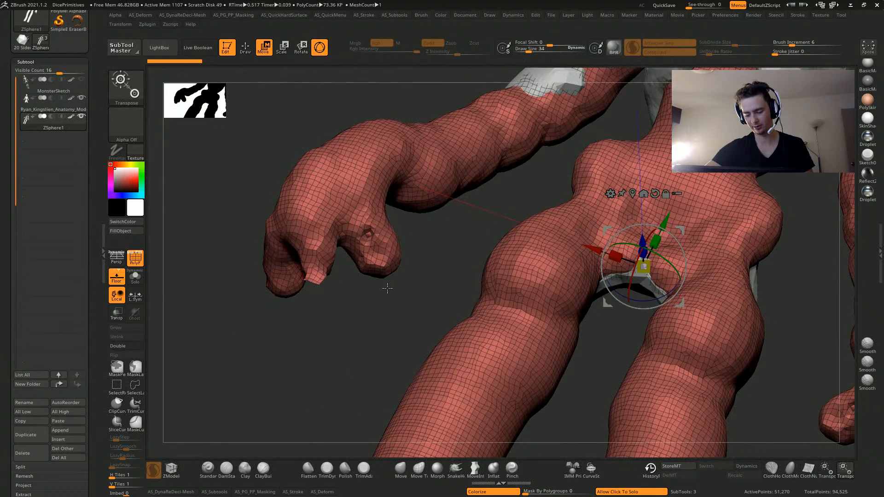
{"action": "key", "text": "a"}
{"action": "left_click", "coordinate": [476, 490]}
{"action": "key", "text": "a"}
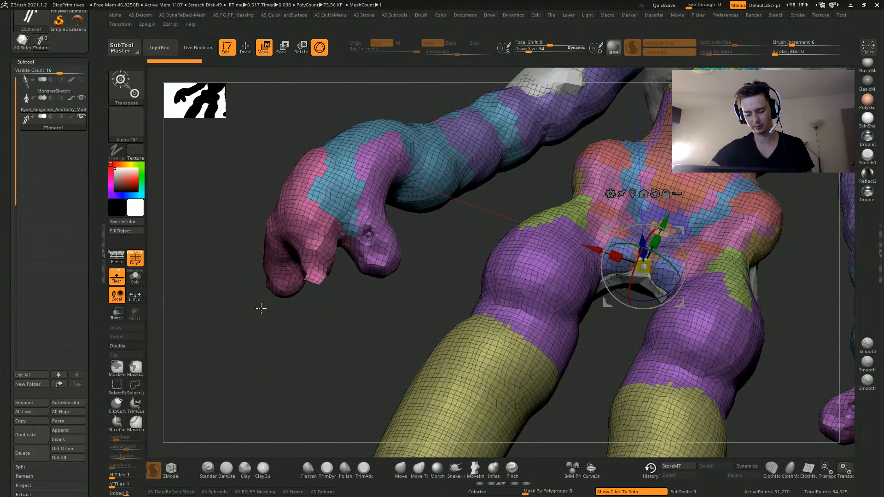
{"action": "key", "text": "a"}
Reposition the front pink finger's tip and joint spheres with a draw size of 28
{"action": "left_click_drag", "start_coordinate": [252, 322], "coordinate": [253, 340]}
{"action": "left_click_drag", "start_coordinate": [316, 271], "coordinate": [330, 297]}
{"action": "left_click_drag", "start_coordinate": [307, 245], "coordinate": [318, 261]}
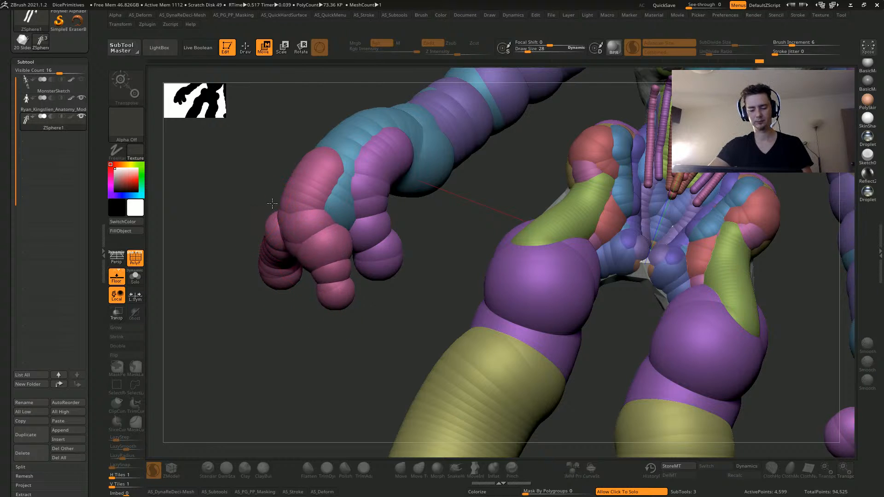
{"action": "left_click_drag", "start_coordinate": [269, 219], "coordinate": [234, 229]}
{"action": "mouse_move", "coordinate": [291, 244]}
{"action": "left_mouse_down"}
{"action": "mouse_move", "coordinate": [230, 272]}
{"action": "mouse_move", "coordinate": [260, 275]}
{"action": "mouse_move", "coordinate": [290, 241]}
{"action": "left_mouse_up"}
Reshape the curve of the pink fingers and knuckles from several angles with a draw size of 46
{"action": "left_click_drag", "start_coordinate": [414, 286], "coordinate": [498, 318]}
{"action": "left_click_drag", "start_coordinate": [254, 211], "coordinate": [259, 198]}
{"action": "left_click_drag", "start_coordinate": [417, 290], "coordinate": [208, 310], "text": "alt"}
{"action": "left_click_drag", "start_coordinate": [273, 307], "coordinate": [273, 303]}
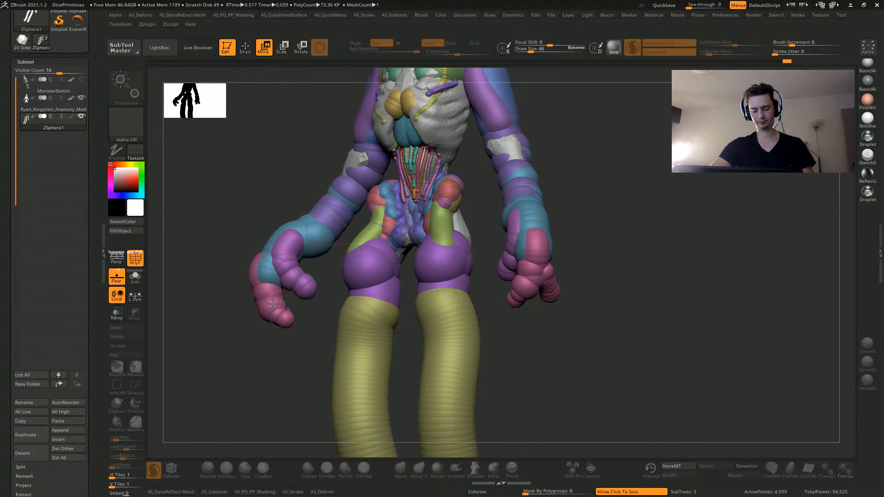
{"action": "left_click_drag", "start_coordinate": [202, 295], "coordinate": [213, 295], "text": "shift"}
{"action": "left_click_drag", "start_coordinate": [267, 271], "coordinate": [251, 268]}
{"action": "left_click_drag", "start_coordinate": [204, 312], "coordinate": [252, 322]}
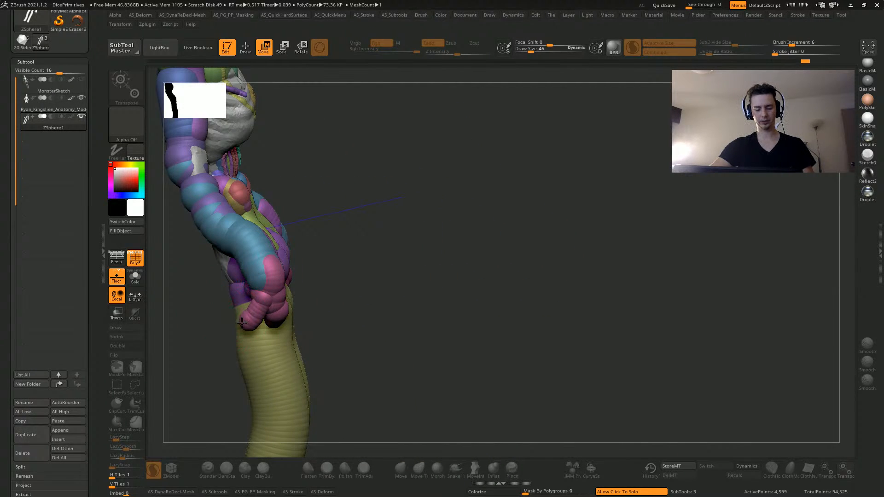
{"action": "left_click_drag", "start_coordinate": [189, 331], "coordinate": [186, 387], "text": "alt"}
{"action": "left_click_drag", "start_coordinate": [218, 239], "coordinate": [178, 234]}
{"action": "left_click_drag", "start_coordinate": [477, 251], "coordinate": [544, 216], "text": "alt"}
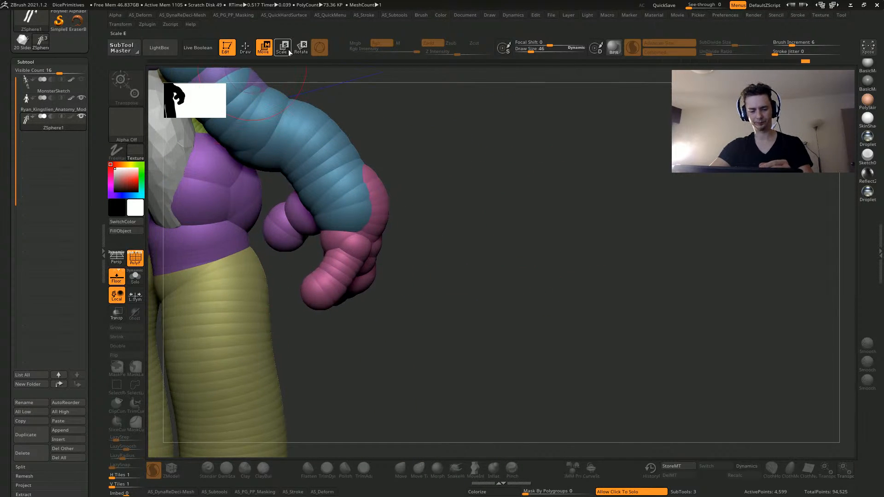
Lengthen the outer pink finger slightly and adjust the neighbouring knuckle with a draw size of 46
{"action": "left_click", "coordinate": [287, 49]}
{"action": "left_click_drag", "start_coordinate": [363, 365], "coordinate": [285, 258]}
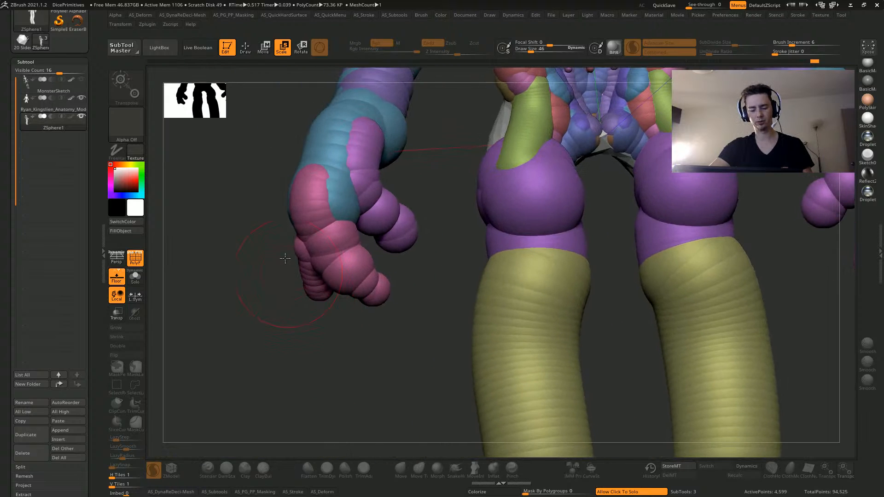
{"action": "left_click_drag", "start_coordinate": [253, 327], "coordinate": [318, 261]}
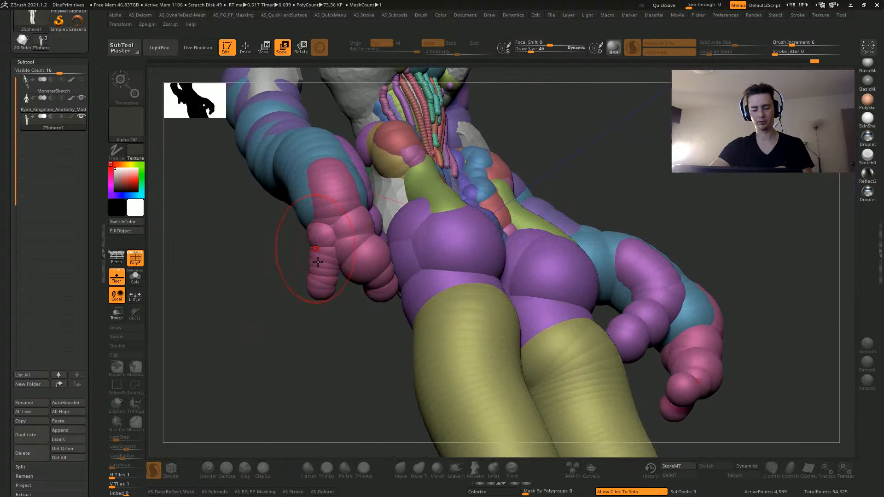
{"action": "left_click", "coordinate": [261, 46]}
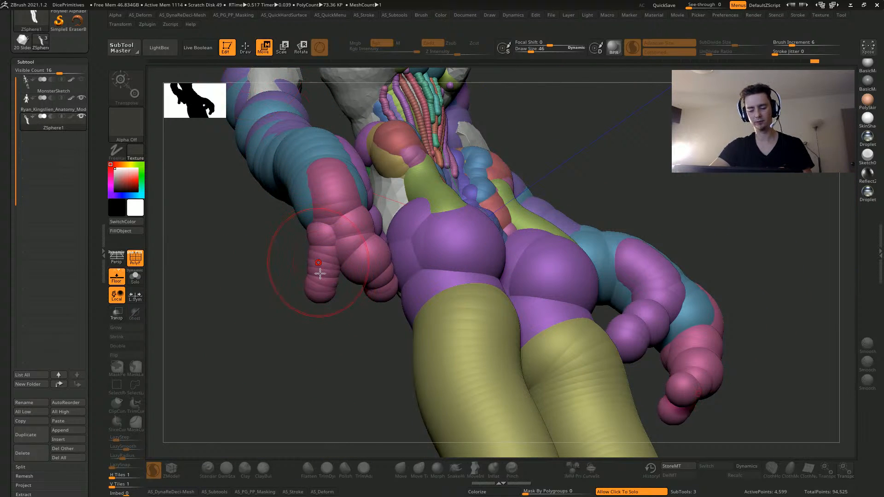
{"action": "left_click_drag", "start_coordinate": [320, 273], "coordinate": [318, 281]}
{"action": "left_click_drag", "start_coordinate": [361, 249], "coordinate": [360, 267]}
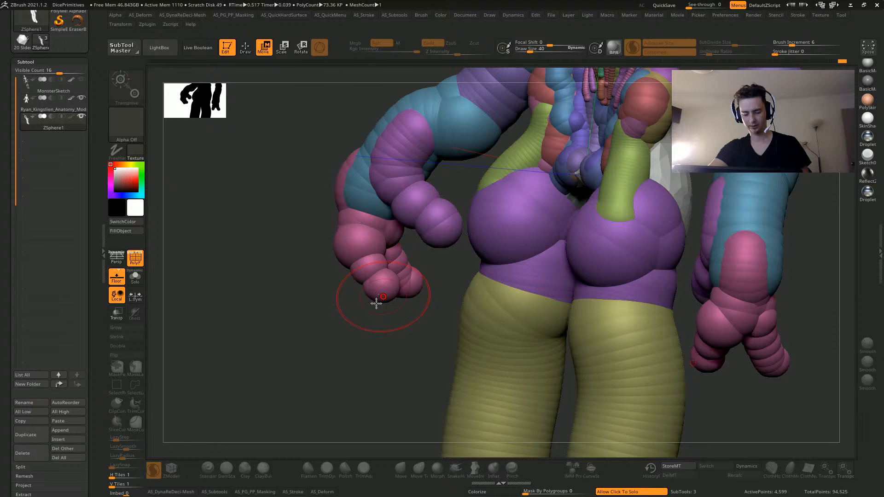
Pull the other pink finger's tip and joints outward from the palm, reducing the draw size from 40 to 34
{"action": "left_click_drag", "start_coordinate": [378, 302], "coordinate": [371, 319]}
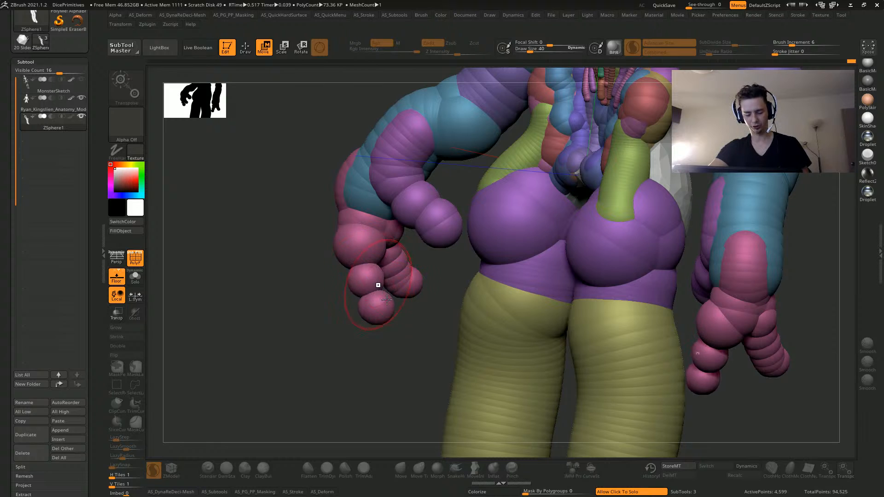
{"action": "left_click_drag", "start_coordinate": [378, 286], "coordinate": [357, 286]}
{"action": "left_click_drag", "start_coordinate": [368, 307], "coordinate": [364, 309]}
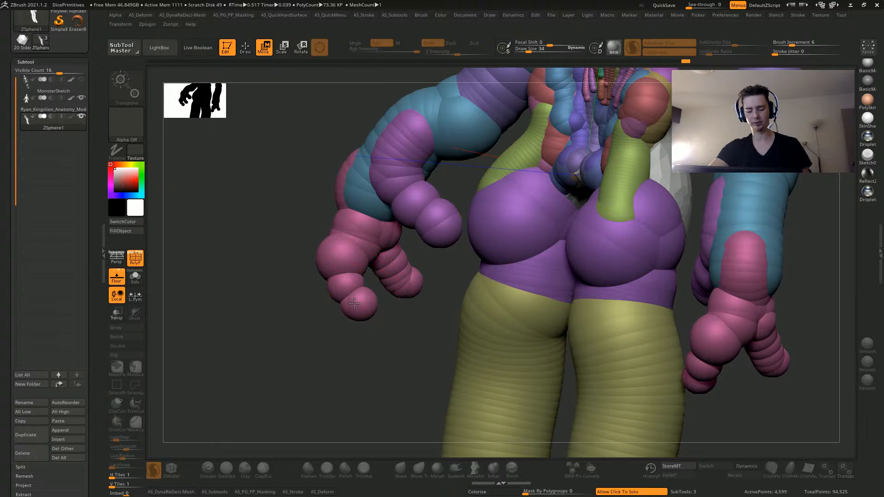
{"action": "left_click_drag", "start_coordinate": [264, 313], "coordinate": [317, 322]}
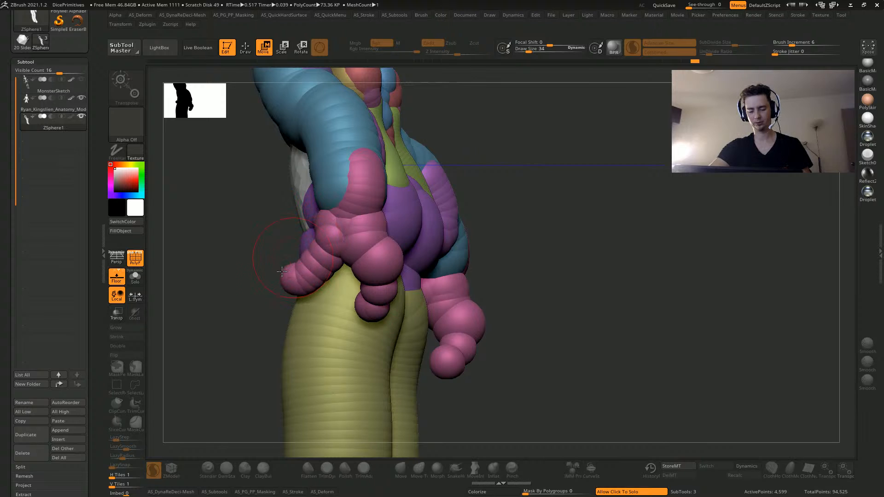
{"action": "left_click_drag", "start_coordinate": [299, 286], "coordinate": [214, 235]}
{"action": "left_click_drag", "start_coordinate": [192, 306], "coordinate": [216, 294], "text": "alt"}
{"action": "mouse_move", "coordinate": [230, 307]}
{"action": "left_mouse_down"}
{"action": "mouse_move", "coordinate": [246, 308]}
{"action": "mouse_move", "coordinate": [239, 313]}
{"action": "mouse_move", "coordinate": [223, 308]}
{"action": "mouse_move", "coordinate": [226, 296]}
{"action": "mouse_move", "coordinate": [220, 301]}
{"action": "left_mouse_up"}
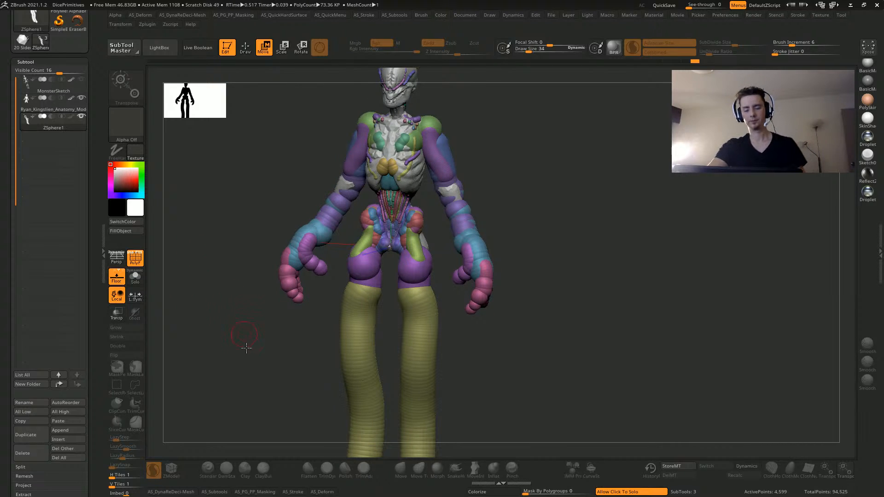
{"action": "left_click_drag", "start_coordinate": [246, 348], "coordinate": [243, 292]}
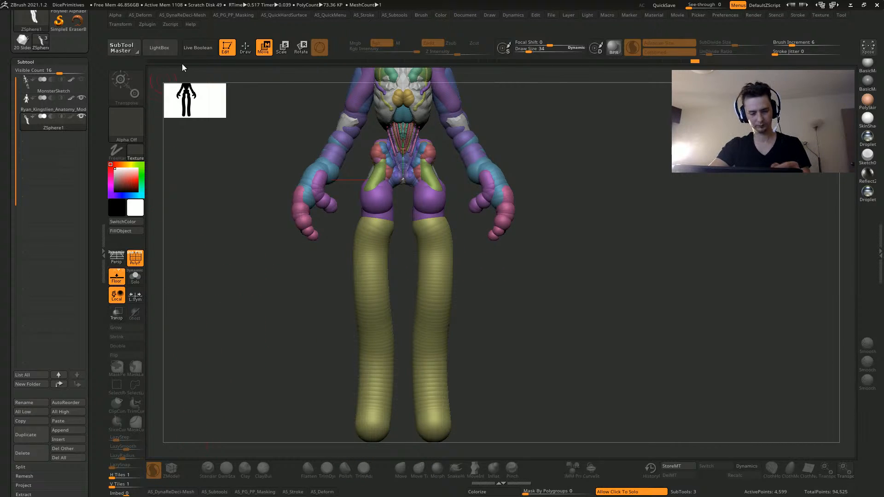
Sketch mirrored strands with a draw size of 16 along the inner thighs, the hips and the fronts of the thighs
{"action": "key", "text": "q"}
{"action": "left_click_drag", "start_coordinate": [244, 71], "coordinate": [310, 288]}
{"action": "left_click_drag", "start_coordinate": [388, 328], "coordinate": [390, 352]}
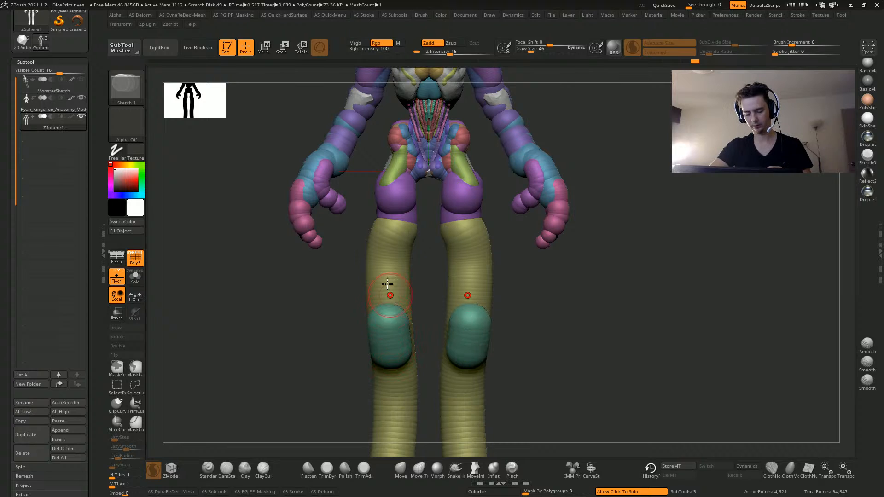
{"action": "key", "text": "ctrl+z"}
{"action": "left_click_drag", "start_coordinate": [442, 210], "coordinate": [450, 296]}
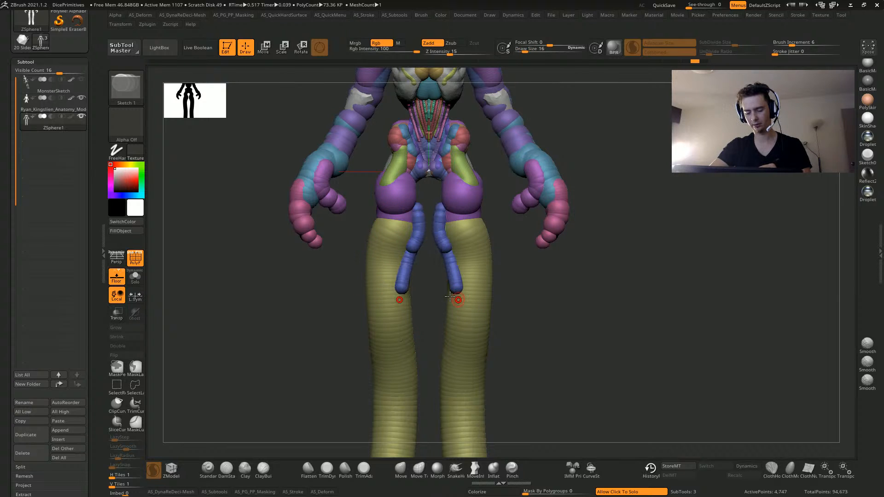
{"action": "left_click_drag", "start_coordinate": [441, 184], "coordinate": [441, 198]}
{"action": "left_click_drag", "start_coordinate": [477, 169], "coordinate": [462, 343]}
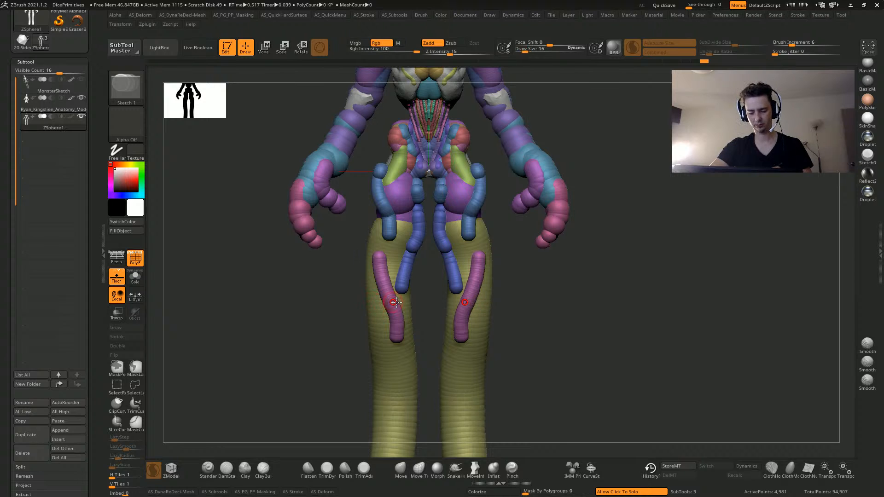
Sketch short, thick mirrored pads beside the magenta thigh strands with a draw size of 34, undoing the unwanted strokes
{"action": "key", "text": "]"}
{"action": "mouse_move", "coordinate": [395, 302]}
{"action": "left_mouse_down"}
{"action": "mouse_move", "coordinate": [392, 337]}
{"action": "mouse_move", "coordinate": [267, 296]}
{"action": "mouse_move", "coordinate": [298, 311]}
{"action": "mouse_move", "coordinate": [300, 336]}
{"action": "mouse_move", "coordinate": [334, 359]}
{"action": "left_mouse_up"}
{"action": "key", "text": "ctrl+z"}
{"action": "key", "text": "]"}
{"action": "key", "text": "ctrl+z"}
{"action": "key", "text": "]"}
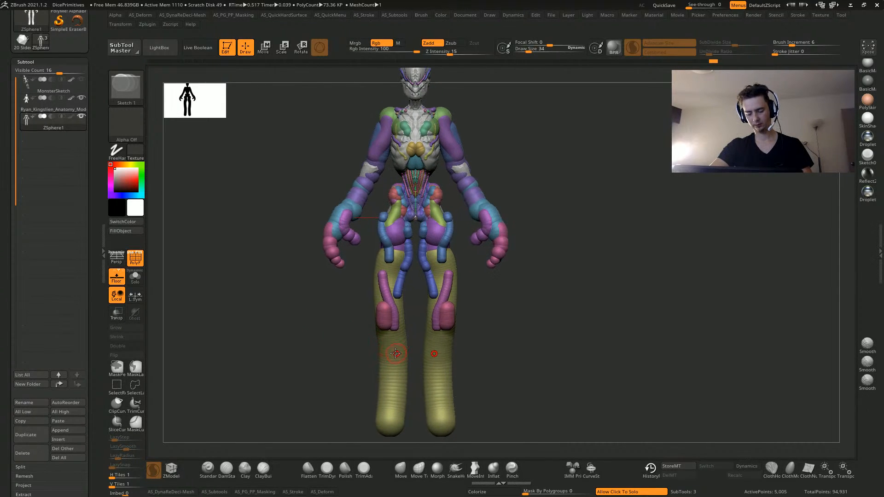
Scale down the yellow lower legs and their rounded ends with a draw size of 88
{"action": "key", "text": "shift"}
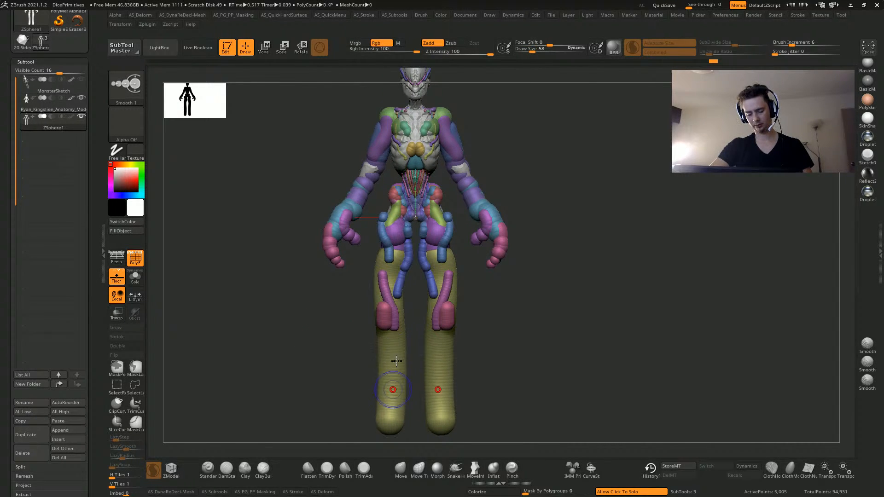
{"action": "left_click", "coordinate": [281, 47]}
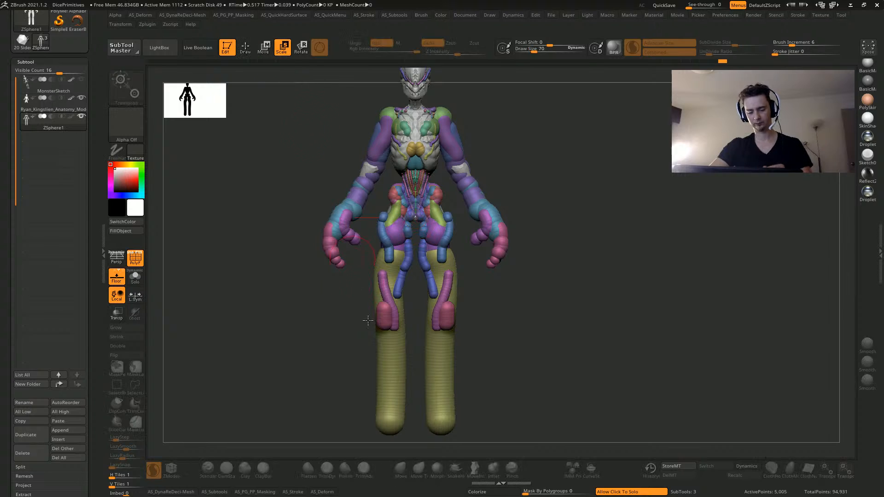
{"action": "left_click_drag", "start_coordinate": [386, 353], "coordinate": [380, 340]}
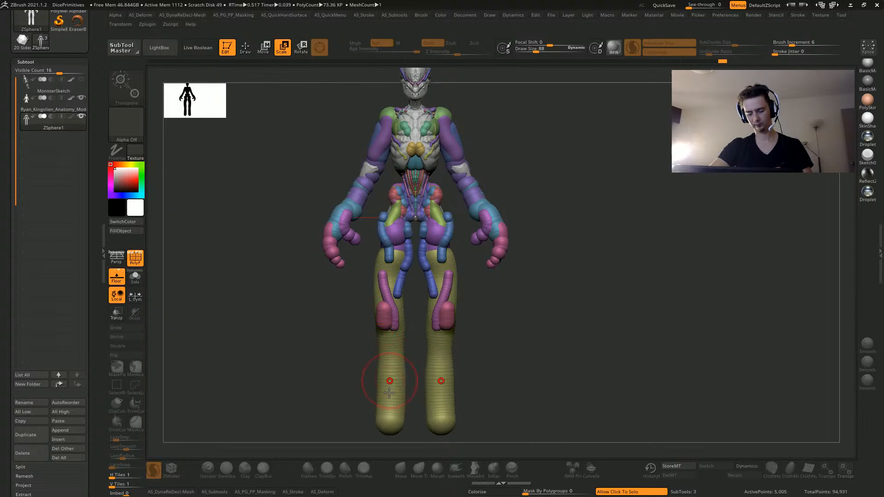
{"action": "left_click_drag", "start_coordinate": [389, 389], "coordinate": [387, 339]}
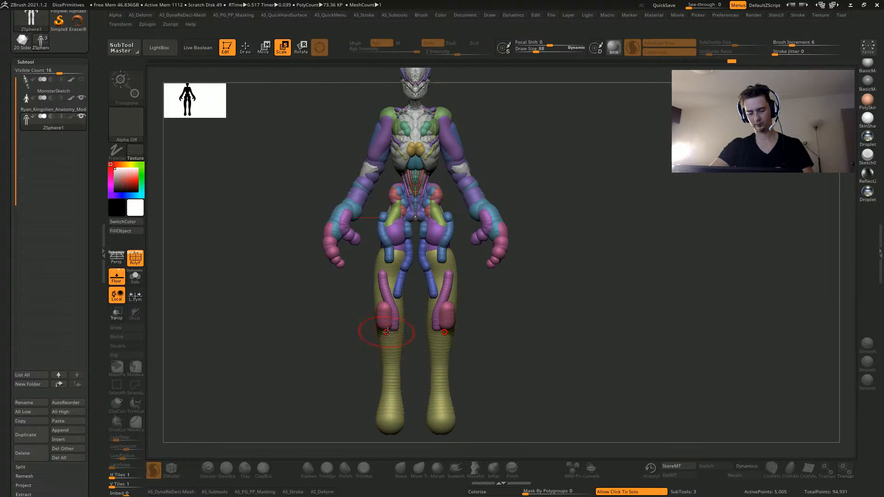
{"action": "left_click_drag", "start_coordinate": [381, 391], "coordinate": [375, 374]}
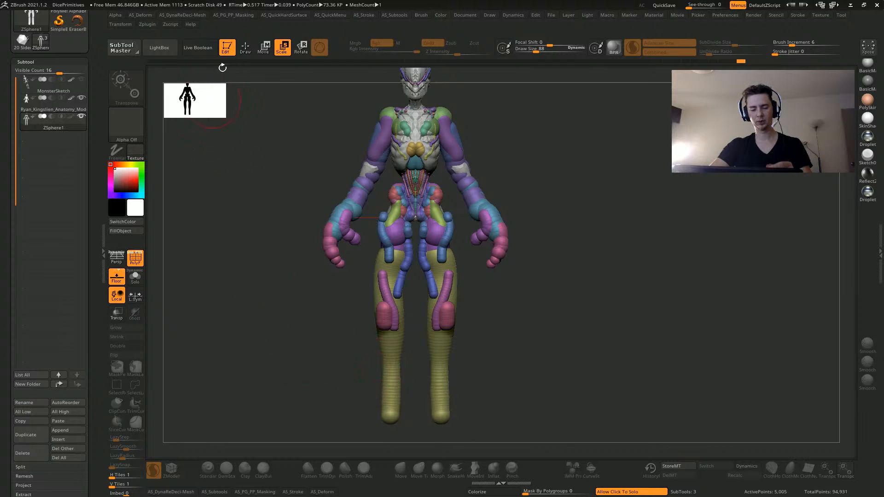
Sketch mirrored strands down the inner lower legs with a draw size of 16, undoing the first larger strokes
{"action": "left_click", "coordinate": [245, 50]}
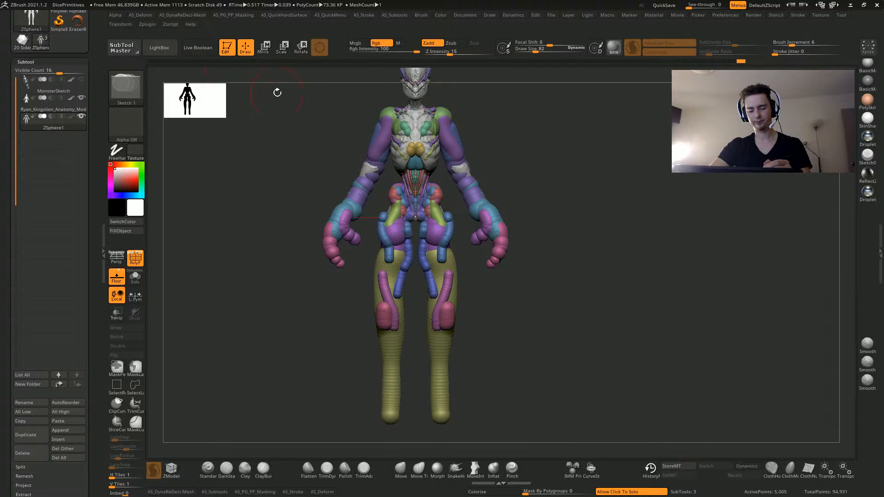
{"action": "left_click_drag", "start_coordinate": [386, 332], "coordinate": [384, 333]}
{"action": "key", "text": "ctrl+z"}
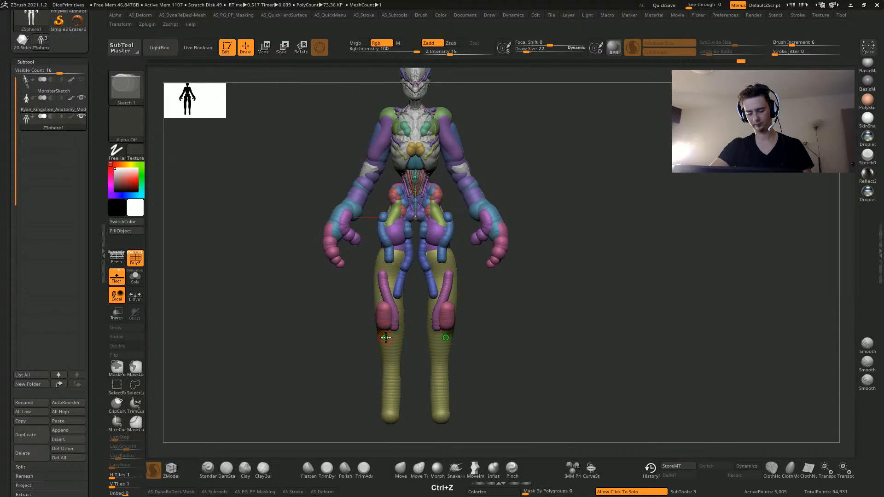
{"action": "left_click_drag", "start_coordinate": [341, 354], "coordinate": [348, 323], "text": "alt"}
{"action": "left_click_drag", "start_coordinate": [407, 269], "coordinate": [399, 331]}
{"action": "key", "text": "ctrl+z"}
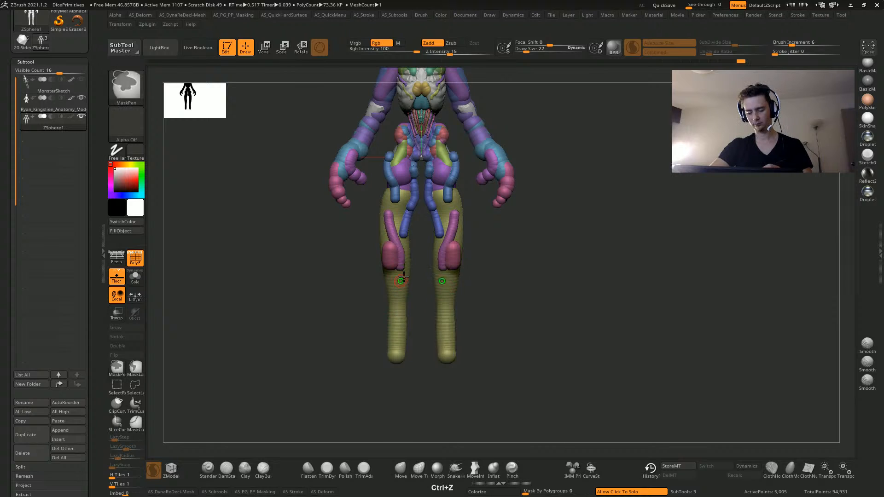
{"action": "key", "text": "bracketleft"}
{"action": "left_click_drag", "start_coordinate": [407, 270], "coordinate": [400, 324]}
{"action": "left_click_drag", "start_coordinate": [440, 273], "coordinate": [432, 264], "text": "shift"}
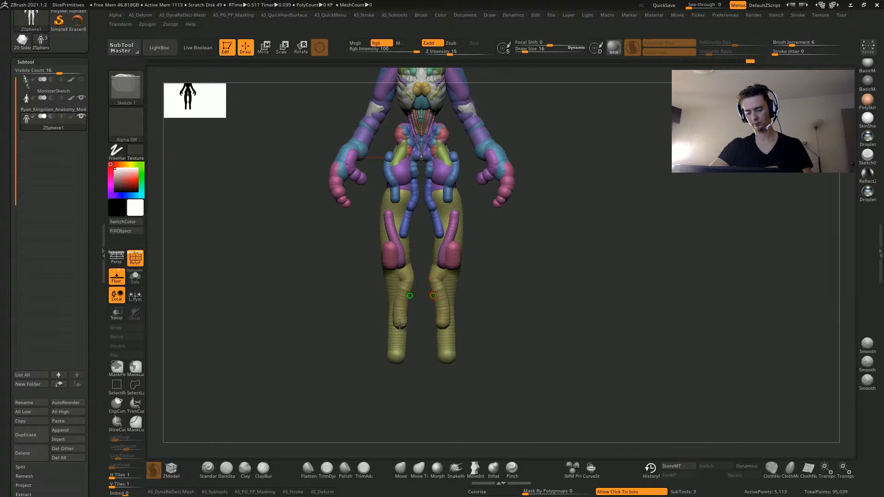
Sketch thick mirrored forms over the ankles and leg ends with a draw size of 28, undoing the unwanted strokes
{"action": "left_click_drag", "start_coordinate": [357, 334], "coordinate": [276, 338]}
{"action": "key", "text": "bracketright"}
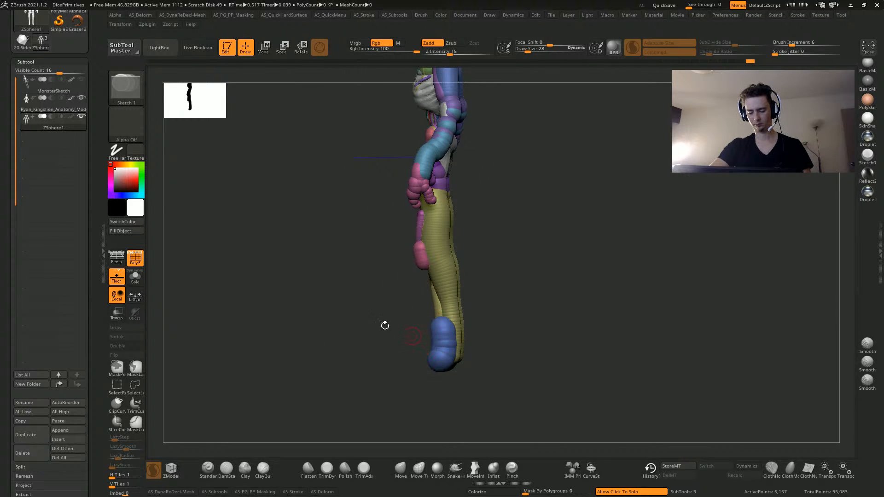
{"action": "key", "text": "ctrl+z"}
{"action": "key", "text": "ctrl+z"}
{"action": "key", "text": "ctrl+z"}
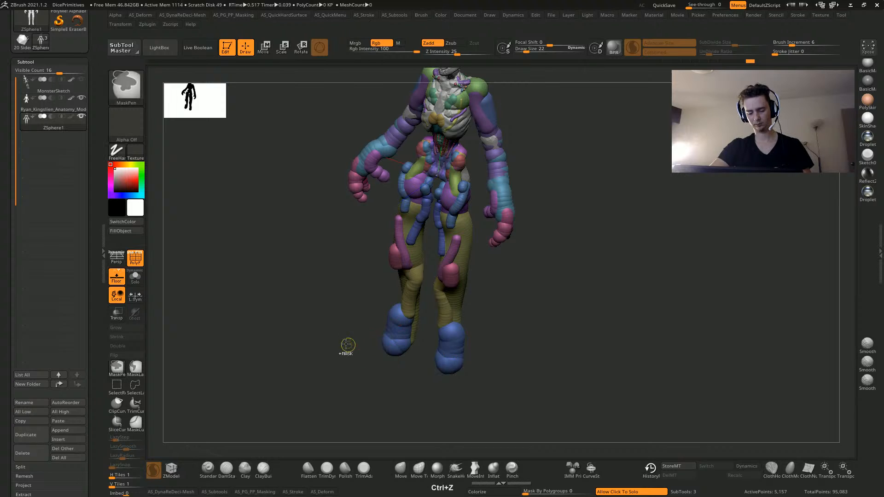
Try mirrored foot strands extending forward from the ankles with a draw size of 16, undoing the strokes
{"action": "left_click_drag", "start_coordinate": [346, 344], "coordinate": [369, 306], "text": "shift"}
{"action": "left_click_drag", "start_coordinate": [452, 337], "coordinate": [423, 356], "text": "shift"}
{"action": "key", "text": "ctrl+z"}
{"action": "left_click_drag", "start_coordinate": [337, 325], "coordinate": [391, 341]}
{"action": "left_click_drag", "start_coordinate": [452, 343], "coordinate": [434, 353]}
{"action": "mouse_move", "coordinate": [316, 317]}
{"action": "left_mouse_down"}
{"action": "mouse_move", "coordinate": [329, 299]}
{"action": "mouse_move", "coordinate": [339, 336]}
{"action": "left_mouse_up"}
{"action": "key", "text": "ctrl+z"}
{"action": "left_click_drag", "start_coordinate": [451, 354], "coordinate": [402, 360]}
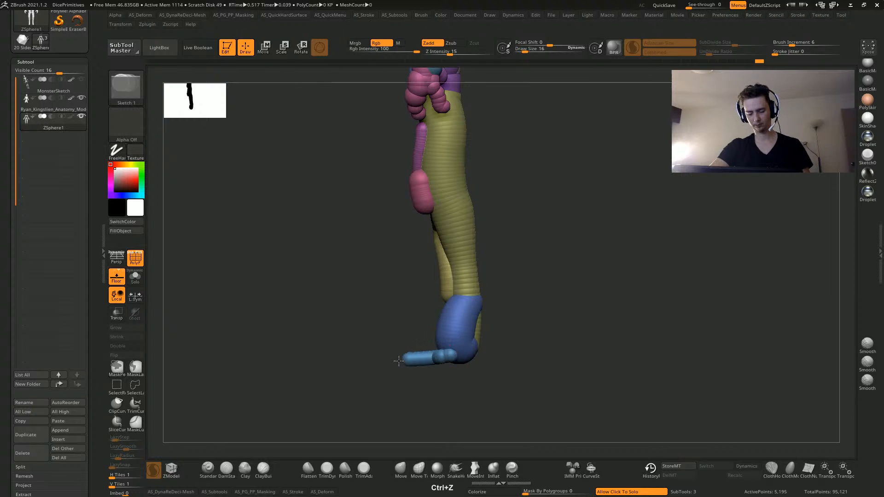
{"action": "left_click_drag", "start_coordinate": [342, 330], "coordinate": [367, 367]}
{"action": "key", "text": "ctrl+z"}
Try thicker mirrored foot strands below the ankles with draw sizes of 22 and 28, undoing the strokes
{"action": "key", "text": "bracketright"}
{"action": "mouse_move", "coordinate": [447, 349]}
{"action": "left_mouse_down"}
{"action": "mouse_move", "coordinate": [399, 361]}
{"action": "mouse_move", "coordinate": [347, 336]}
{"action": "mouse_move", "coordinate": [365, 333]}
{"action": "mouse_move", "coordinate": [306, 365]}
{"action": "mouse_move", "coordinate": [233, 315]}
{"action": "mouse_move", "coordinate": [217, 327]}
{"action": "left_mouse_up"}
{"action": "key", "text": "ctrl+z"}
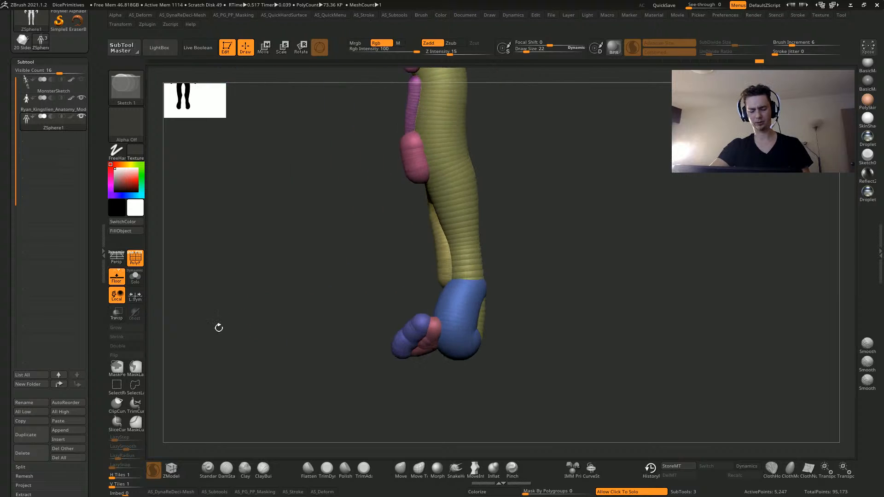
{"action": "mouse_move", "coordinate": [373, 341]}
{"action": "left_mouse_down"}
{"action": "mouse_move", "coordinate": [305, 336]}
{"action": "mouse_move", "coordinate": [464, 345]}
{"action": "mouse_move", "coordinate": [306, 322]}
{"action": "mouse_move", "coordinate": [371, 325]}
{"action": "left_mouse_up"}
{"action": "key", "text": "ctrl+z"}
{"action": "mouse_move", "coordinate": [293, 335]}
{"action": "left_mouse_down"}
{"action": "mouse_move", "coordinate": [309, 329]}
{"action": "mouse_move", "coordinate": [251, 316]}
{"action": "mouse_move", "coordinate": [302, 338]}
{"action": "mouse_move", "coordinate": [306, 256]}
{"action": "left_mouse_up"}
{"action": "key", "text": "ctrl+z"}
{"action": "mouse_move", "coordinate": [335, 321]}
{"action": "left_mouse_down"}
{"action": "mouse_move", "coordinate": [337, 359]}
{"action": "mouse_move", "coordinate": [317, 342]}
{"action": "mouse_move", "coordinate": [327, 384]}
{"action": "left_mouse_up"}
{"action": "left_click_drag", "start_coordinate": [280, 346], "coordinate": [260, 276], "text": "alt"}
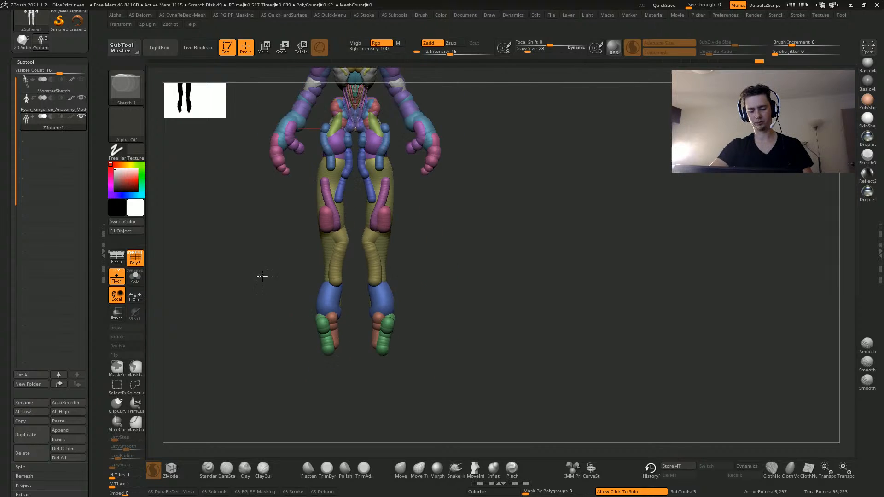
{"action": "mouse_move", "coordinate": [267, 321]}
{"action": "left_mouse_down"}
{"action": "mouse_move", "coordinate": [242, 317]}
{"action": "mouse_move", "coordinate": [250, 338]}
{"action": "mouse_move", "coordinate": [258, 310]}
{"action": "mouse_move", "coordinate": [280, 339]}
{"action": "mouse_move", "coordinate": [316, 416]}
{"action": "left_mouse_up"}
{"action": "key", "text": "ctrl+z"}
{"action": "key", "text": "ctrl+z"}
Sketch long mirrored foot strands below the ankles with draw sizes of 28 and 22, smoothing them into the blue ankle forms
{"action": "left_click_drag", "start_coordinate": [333, 331], "coordinate": [299, 394]}
{"action": "left_click_drag", "start_coordinate": [317, 325], "coordinate": [301, 392]}
{"action": "mouse_move", "coordinate": [244, 355]}
{"action": "left_mouse_down", "text": "shift"}
{"action": "mouse_move", "coordinate": [253, 410]}
{"action": "mouse_move", "coordinate": [300, 390]}
{"action": "left_mouse_up", "text": "shift"}
{"action": "key", "text": "["}
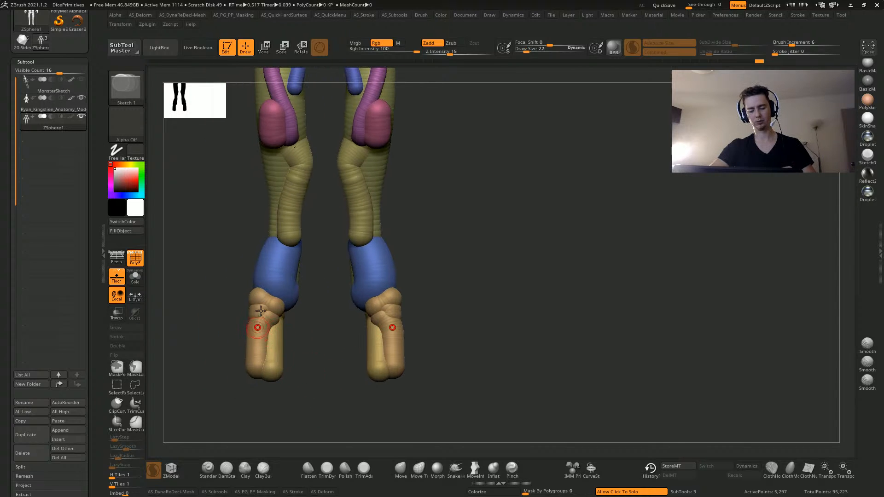
{"action": "left_click_drag", "start_coordinate": [279, 308], "coordinate": [269, 373]}
{"action": "mouse_move", "coordinate": [272, 324]}
{"action": "left_mouse_down", "text": "shift"}
{"action": "mouse_move", "coordinate": [272, 300]}
{"action": "mouse_move", "coordinate": [257, 315]}
{"action": "mouse_move", "coordinate": [263, 343]}
{"action": "mouse_move", "coordinate": [247, 357]}
{"action": "mouse_move", "coordinate": [259, 317]}
{"action": "left_mouse_up", "text": "shift"}
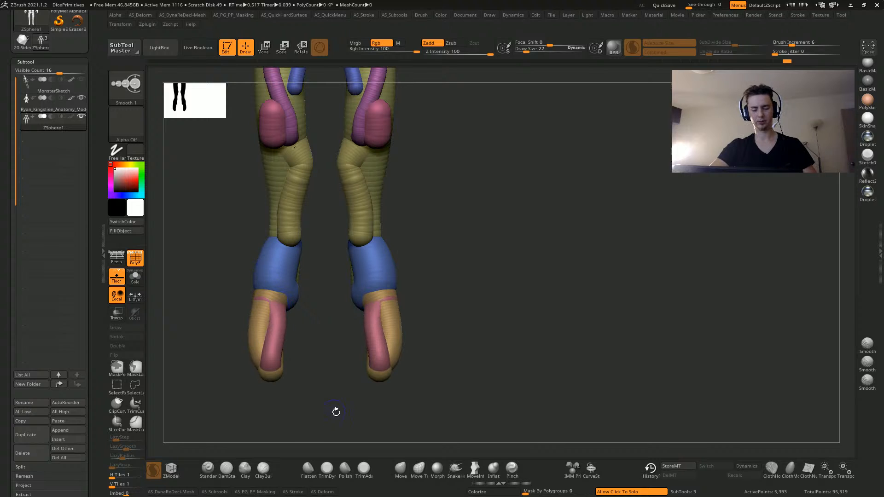
Move the leg spheres around the knees to curve the legs with a draw size of 76, undoing the last move
{"action": "left_click_drag", "start_coordinate": [311, 411], "coordinate": [293, 359], "text": "alt"}
{"action": "mouse_move", "coordinate": [292, 359]}
{"action": "left_mouse_down"}
{"action": "mouse_move", "coordinate": [227, 355]}
{"action": "mouse_move", "coordinate": [278, 385]}
{"action": "mouse_move", "coordinate": [250, 363]}
{"action": "mouse_move", "coordinate": [248, 313]}
{"action": "left_mouse_up"}
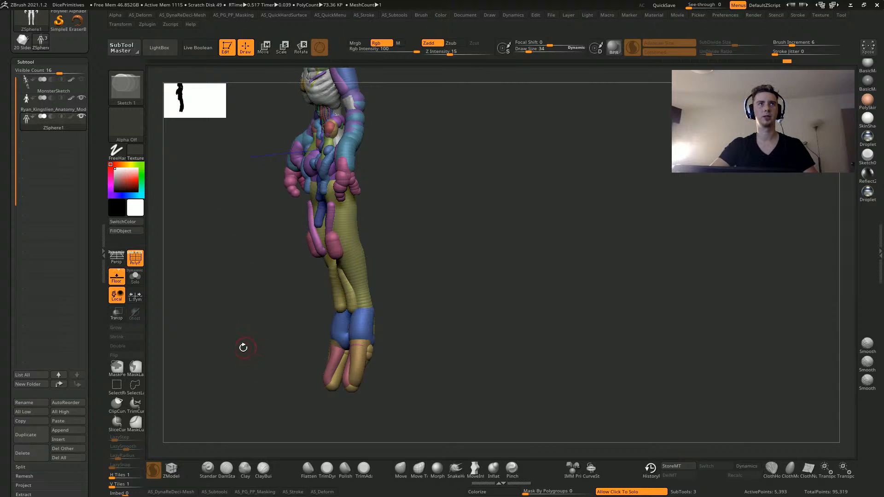
{"action": "left_click_drag", "start_coordinate": [243, 347], "coordinate": [345, 391]}
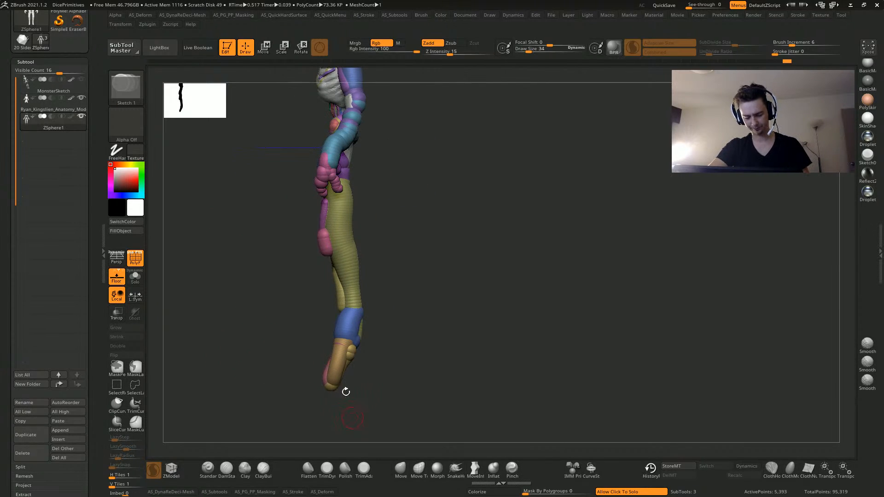
{"action": "left_click", "coordinate": [265, 47]}
{"action": "left_click_drag", "start_coordinate": [344, 251], "coordinate": [338, 253]}
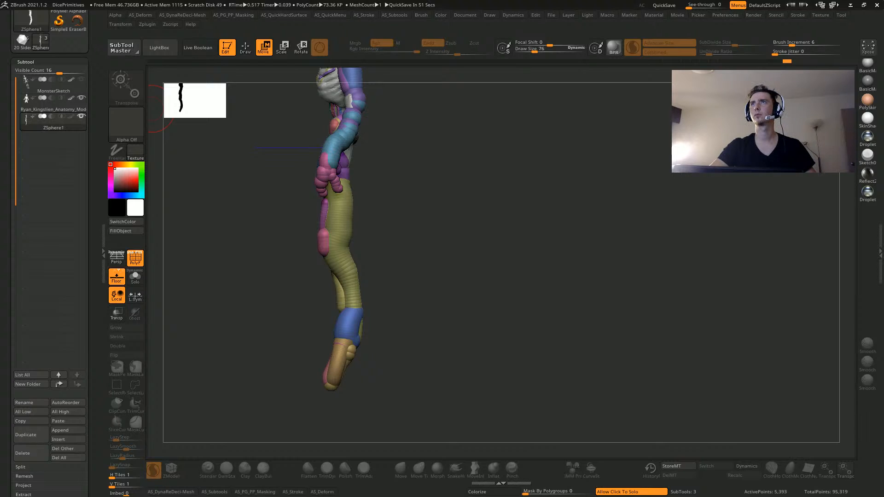
{"action": "left_click_drag", "start_coordinate": [253, 272], "coordinate": [276, 272], "text": "shift"}
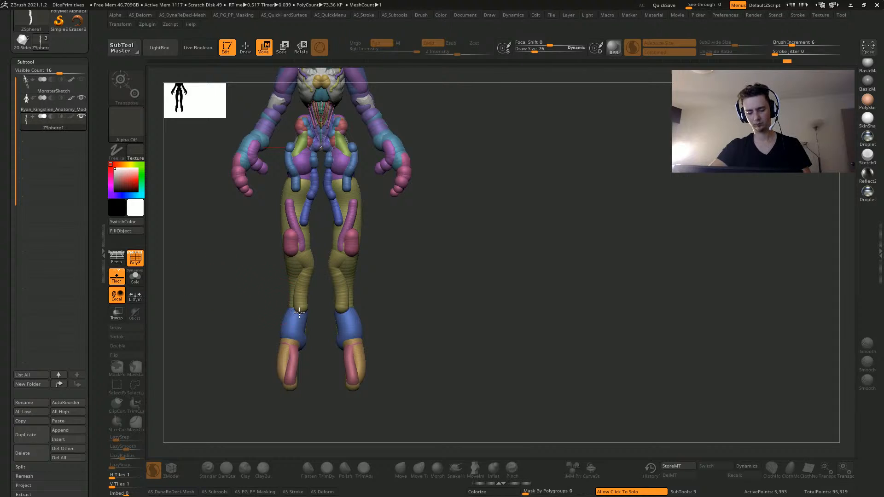
{"action": "key", "text": "ctrl+z"}
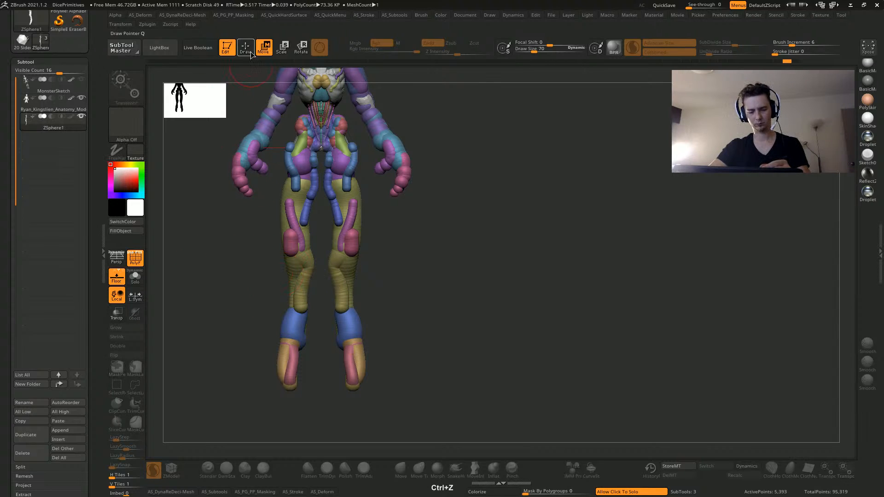
{"action": "left_click", "coordinate": [251, 52]}
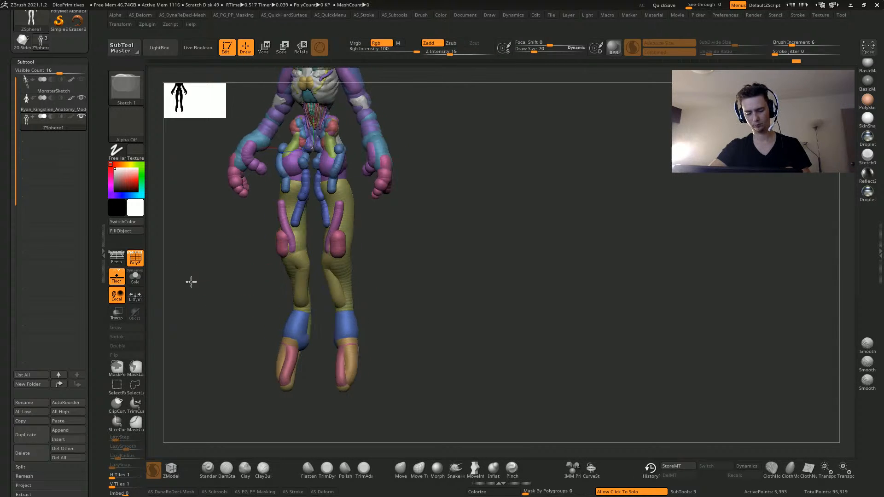
Preview the skinned mesh of the whole figure and turn off the PolyFrame display
{"action": "mouse_move", "coordinate": [191, 281]}
{"action": "left_mouse_down"}
{"action": "mouse_move", "coordinate": [213, 263]}
{"action": "mouse_move", "coordinate": [243, 322]}
{"action": "mouse_move", "coordinate": [245, 306]}
{"action": "mouse_move", "coordinate": [178, 277]}
{"action": "left_mouse_up"}
{"action": "key", "text": "a"}
{"action": "left_click", "coordinate": [135, 258]}
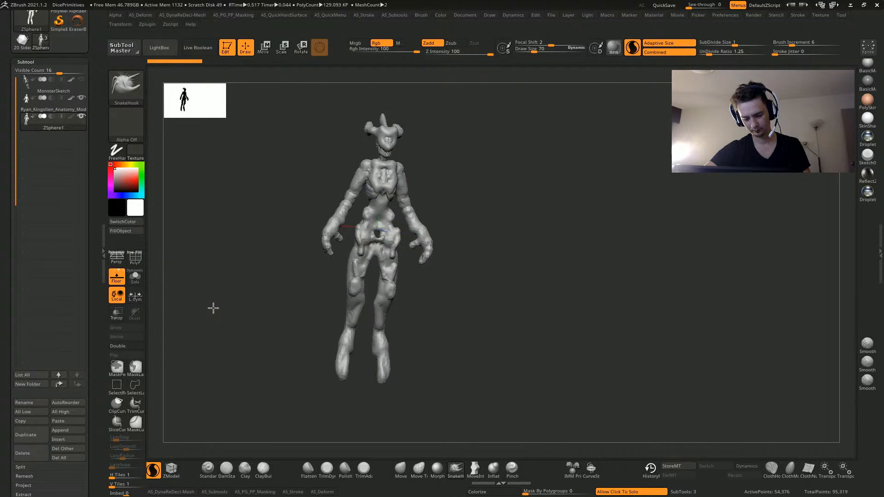
{"action": "mouse_move", "coordinate": [213, 306]}
{"action": "left_mouse_down"}
{"action": "mouse_move", "coordinate": [192, 304]}
{"action": "mouse_move", "coordinate": [239, 311]}
{"action": "mouse_move", "coordinate": [211, 313]}
{"action": "mouse_move", "coordinate": [308, 381]}
{"action": "mouse_move", "coordinate": [224, 317]}
{"action": "mouse_move", "coordinate": [259, 306]}
{"action": "mouse_move", "coordinate": [146, 325]}
{"action": "mouse_move", "coordinate": [298, 258]}
{"action": "mouse_move", "coordinate": [187, 273]}
{"action": "mouse_move", "coordinate": [219, 263]}
{"action": "mouse_move", "coordinate": [291, 276]}
{"action": "mouse_move", "coordinate": [237, 296]}
{"action": "mouse_move", "coordinate": [164, 300]}
{"action": "mouse_move", "coordinate": [211, 306]}
{"action": "mouse_move", "coordinate": [205, 331]}
{"action": "mouse_move", "coordinate": [223, 310]}
{"action": "left_mouse_up"}
{"action": "key", "text": "a"}
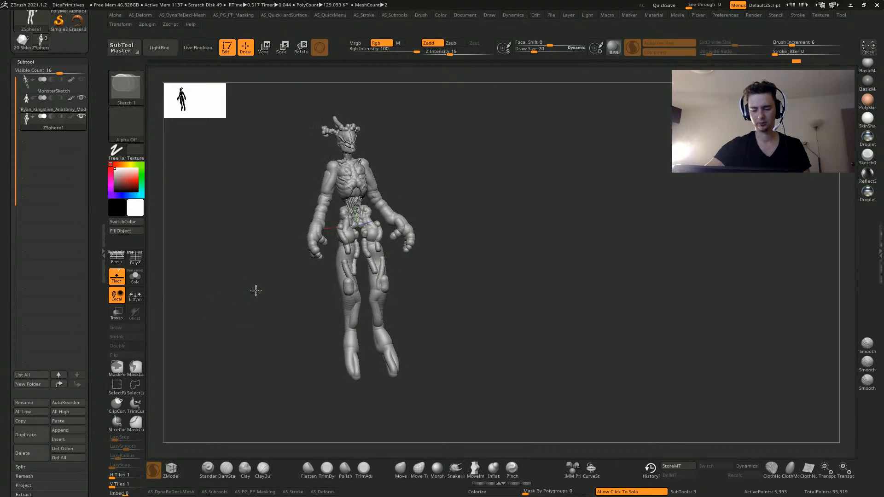
Compare the ZSketch spheres with the skin preview around the torso, hips and thighs
{"action": "mouse_move", "coordinate": [235, 177]}
{"action": "left_mouse_down", "text": "alt"}
{"action": "mouse_move", "coordinate": [219, 252]}
{"action": "mouse_move", "coordinate": [249, 330]}
{"action": "left_mouse_up", "text": "alt"}
{"action": "left_click_drag", "start_coordinate": [328, 250], "coordinate": [252, 328]}
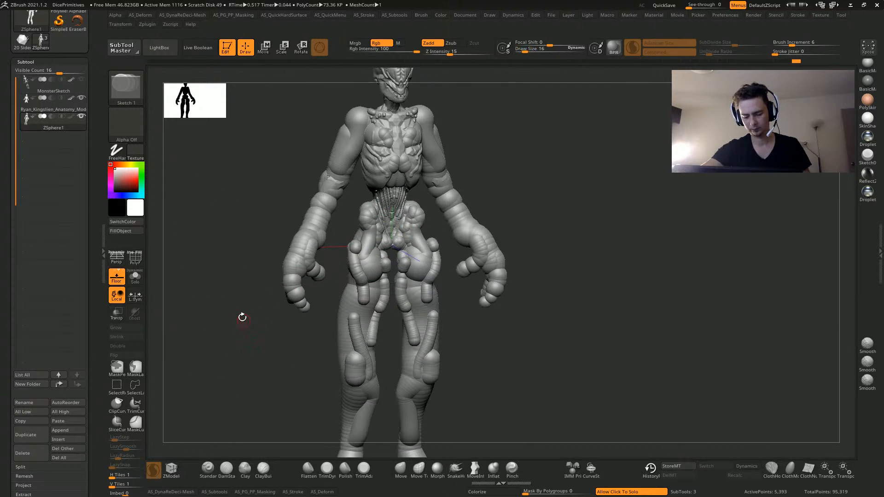
{"action": "key", "text": "a"}
{"action": "key", "text": "a"}
{"action": "key", "text": "a"}
{"action": "key", "text": "a"}
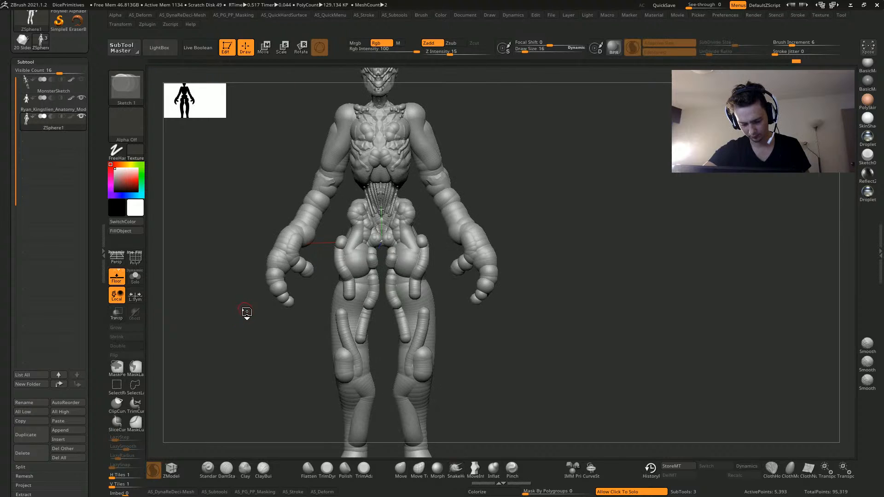
{"action": "key", "text": "a"}
{"action": "key", "text": "a"}
Smooth the mirrored inner thigh strands into the legs with a draw size of 10, checking the skin preview
{"action": "mouse_move", "coordinate": [193, 207]}
{"action": "left_mouse_down", "text": "alt"}
{"action": "mouse_move", "coordinate": [229, 253]}
{"action": "mouse_move", "coordinate": [232, 281]}
{"action": "left_mouse_up", "text": "alt"}
{"action": "key", "text": "shift"}
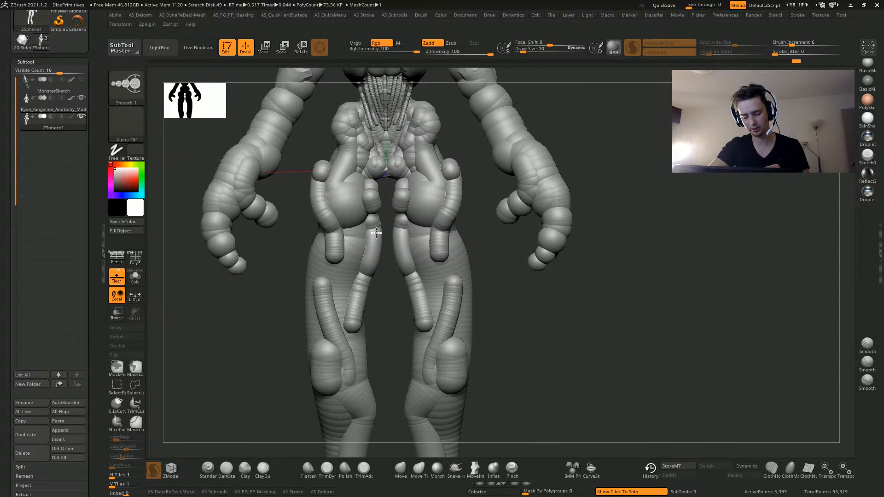
{"action": "left_click_drag", "start_coordinate": [361, 287], "coordinate": [345, 335], "text": "shift"}
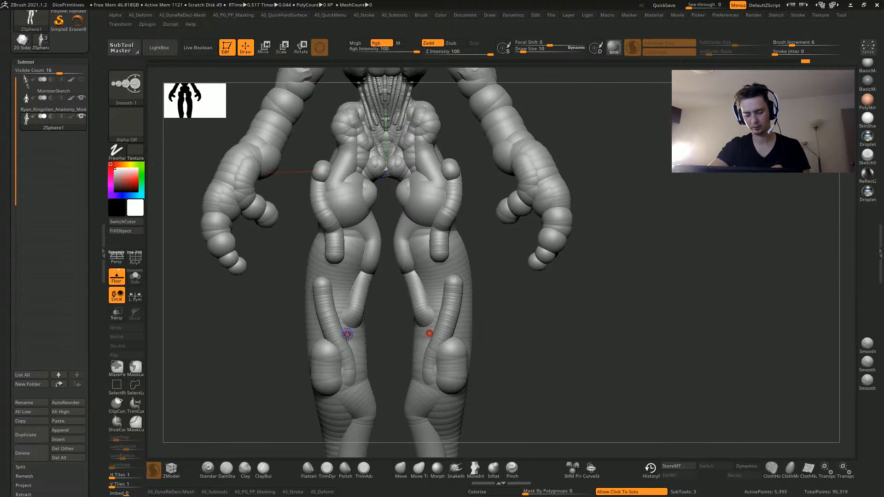
{"action": "key", "text": "a"}
{"action": "key", "text": "a"}
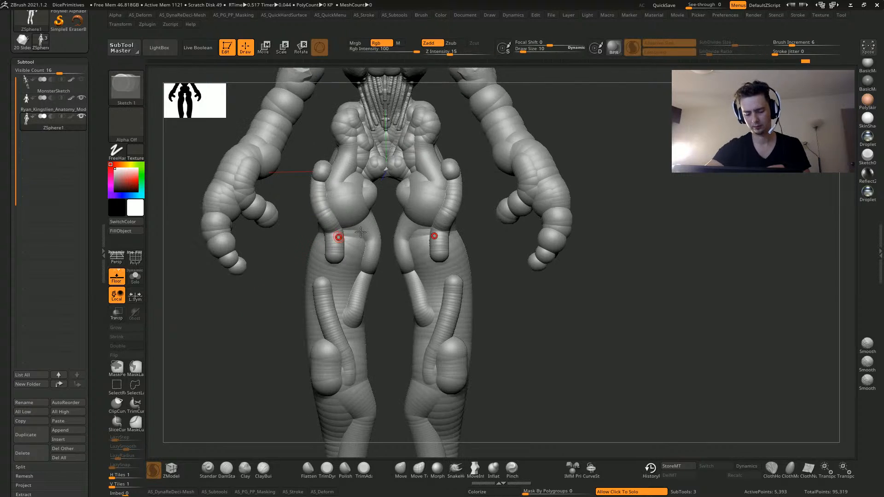
{"action": "mouse_move", "coordinate": [374, 248]}
{"action": "left_mouse_down", "text": "shift"}
{"action": "mouse_move", "coordinate": [369, 230]}
{"action": "mouse_move", "coordinate": [359, 280]}
{"action": "left_mouse_up", "text": "shift"}
{"action": "key", "text": "a"}
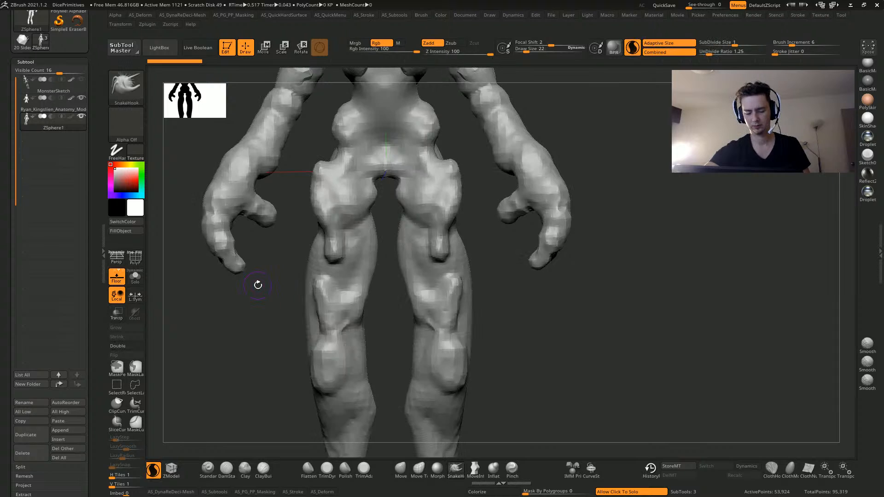
{"action": "mouse_move", "coordinate": [226, 344]}
{"action": "left_mouse_down", "text": "alt"}
{"action": "mouse_move", "coordinate": [211, 298]}
{"action": "mouse_move", "coordinate": [215, 316]}
{"action": "mouse_move", "coordinate": [233, 305]}
{"action": "mouse_move", "coordinate": [245, 278]}
{"action": "mouse_move", "coordinate": [233, 282]}
{"action": "mouse_move", "coordinate": [247, 319]}
{"action": "mouse_move", "coordinate": [233, 312]}
{"action": "mouse_move", "coordinate": [302, 224]}
{"action": "left_mouse_up", "text": "alt"}
{"action": "key", "text": "a"}
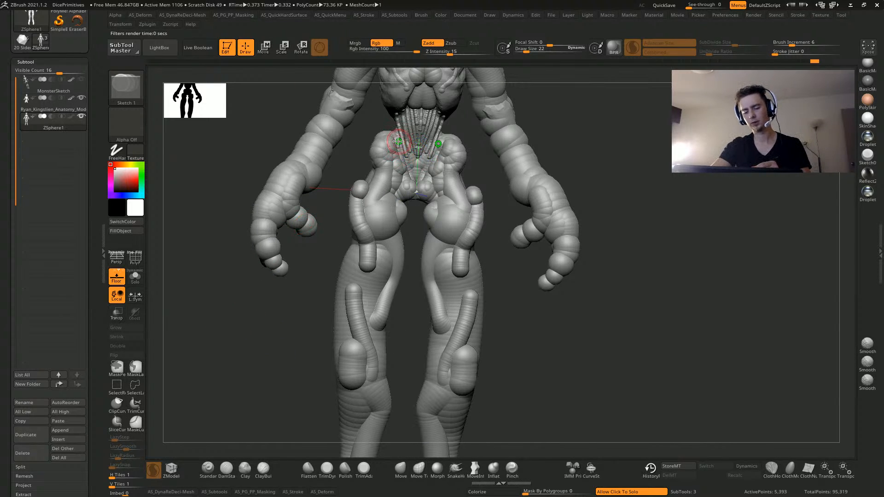
Sketch thick mirrored strands from the hips down to the crotch with draw sizes of 28 and 40, and smooth them
{"action": "key", "text": "ctrl+z"}
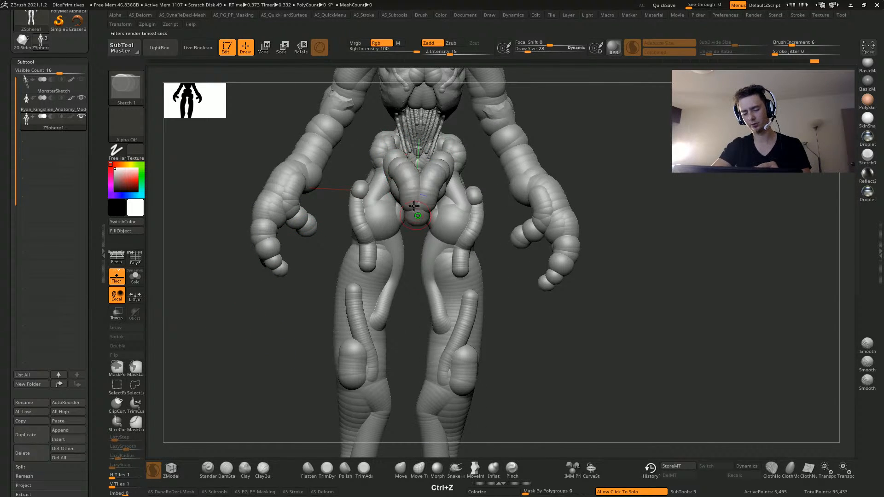
{"action": "key", "text": "shift"}
{"action": "mouse_move", "coordinate": [294, 340]}
{"action": "left_mouse_down"}
{"action": "mouse_move", "coordinate": [266, 341]}
{"action": "mouse_move", "coordinate": [278, 290]}
{"action": "mouse_move", "coordinate": [287, 290]}
{"action": "left_mouse_up"}
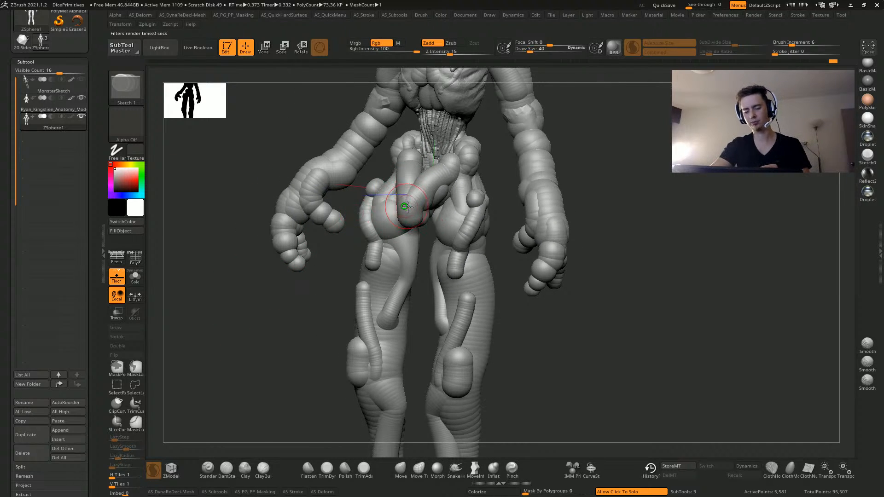
{"action": "key", "text": "shift"}
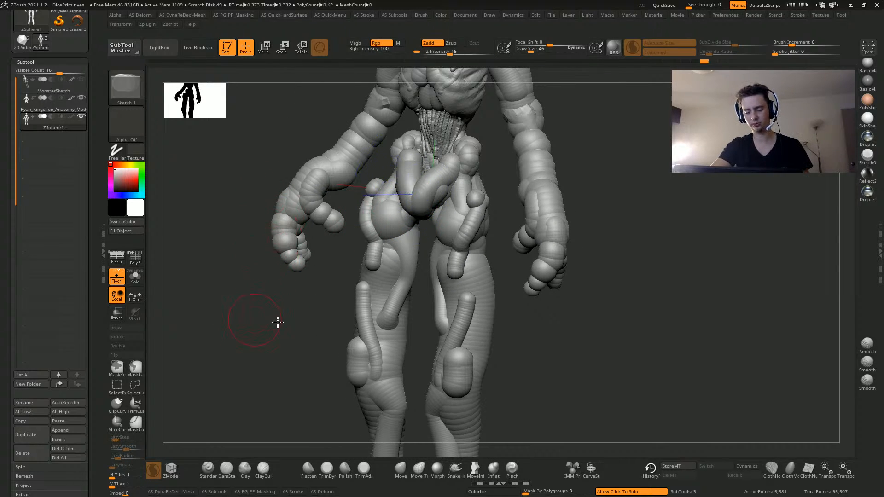
{"action": "left_click_drag", "start_coordinate": [280, 311], "coordinate": [230, 346]}
Move the new pelvis strands to fit against the hips with a draw size of 46
{"action": "key", "text": "w"}
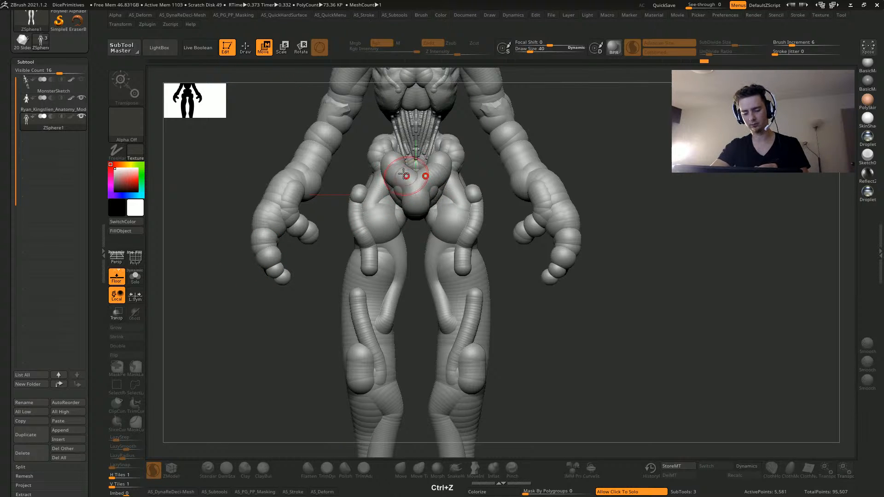
{"action": "left_click_drag", "start_coordinate": [241, 297], "coordinate": [425, 200]}
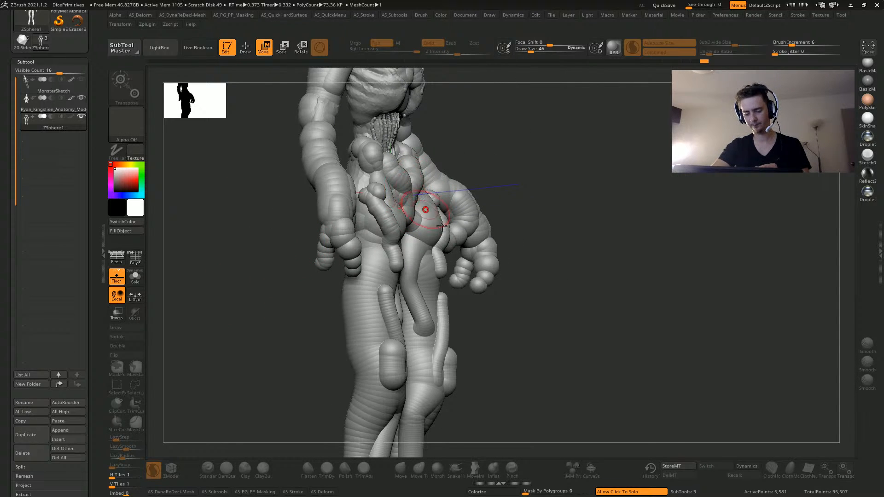
{"action": "mouse_move", "coordinate": [217, 237]}
{"action": "left_mouse_down"}
{"action": "mouse_move", "coordinate": [241, 244]}
{"action": "mouse_move", "coordinate": [231, 237]}
{"action": "mouse_move", "coordinate": [248, 225]}
{"action": "mouse_move", "coordinate": [183, 264]}
{"action": "mouse_move", "coordinate": [369, 317]}
{"action": "left_mouse_up"}
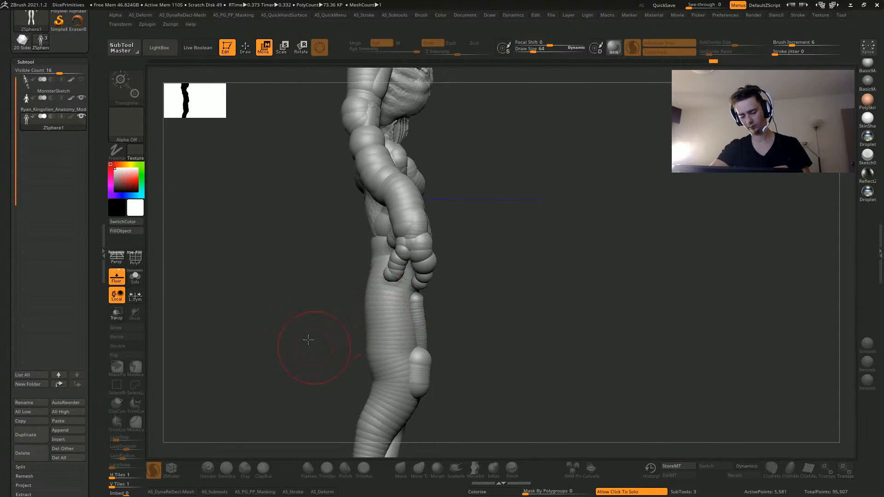
Pull the leg joints backward into a strong bend in side view with a draw size of about 130, undoing unwanted moves
{"action": "mouse_move", "coordinate": [307, 339]}
{"action": "left_mouse_down"}
{"action": "mouse_move", "coordinate": [240, 309]}
{"action": "mouse_move", "coordinate": [228, 343]}
{"action": "mouse_move", "coordinate": [398, 258]}
{"action": "mouse_move", "coordinate": [365, 256]}
{"action": "mouse_move", "coordinate": [365, 282]}
{"action": "mouse_move", "coordinate": [304, 334]}
{"action": "mouse_move", "coordinate": [256, 341]}
{"action": "mouse_move", "coordinate": [317, 385]}
{"action": "mouse_move", "coordinate": [241, 324]}
{"action": "mouse_move", "coordinate": [272, 347]}
{"action": "mouse_move", "coordinate": [304, 292]}
{"action": "mouse_move", "coordinate": [272, 316]}
{"action": "mouse_move", "coordinate": [266, 294]}
{"action": "mouse_move", "coordinate": [257, 325]}
{"action": "mouse_move", "coordinate": [276, 331]}
{"action": "mouse_move", "coordinate": [276, 355]}
{"action": "mouse_move", "coordinate": [229, 369]}
{"action": "mouse_move", "coordinate": [257, 352]}
{"action": "left_mouse_up"}
{"action": "key", "text": "bracketleft"}
{"action": "key", "text": "bracketleft"}
{"action": "key", "text": "bracketleft"}
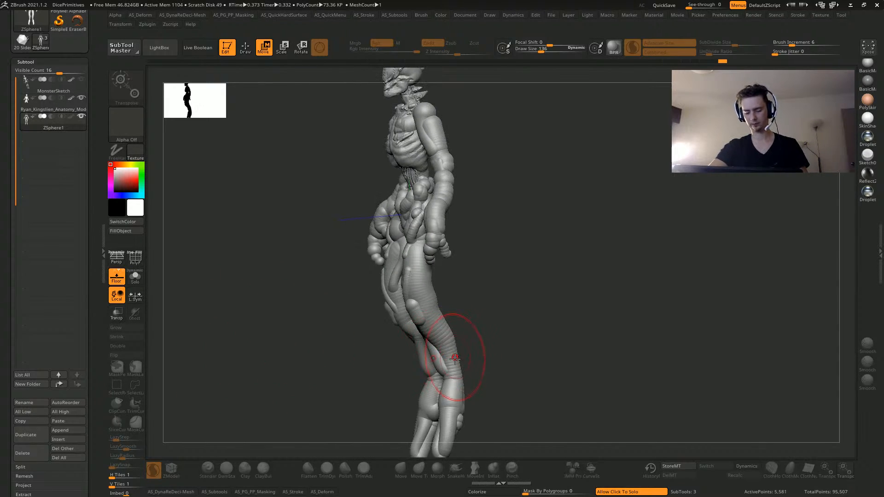
{"action": "left_click_drag", "start_coordinate": [332, 339], "coordinate": [239, 333]}
{"action": "key", "text": "ctrl+z"}
{"action": "key", "text": "ctrl+z"}
{"action": "key", "text": "ctrl+z"}
{"action": "left_click_drag", "start_coordinate": [391, 338], "coordinate": [301, 335]}
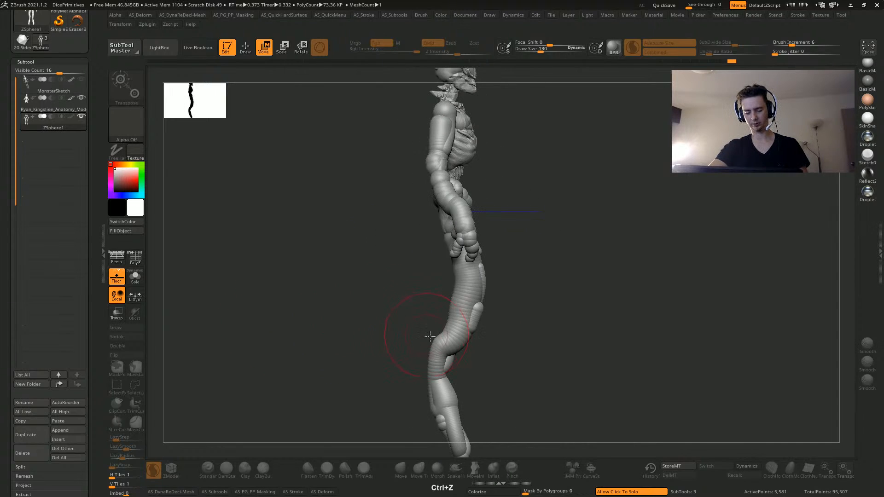
{"action": "key", "text": "ctrl+z"}
{"action": "key", "text": "ctrl+z"}
{"action": "key", "text": "ctrl+z"}
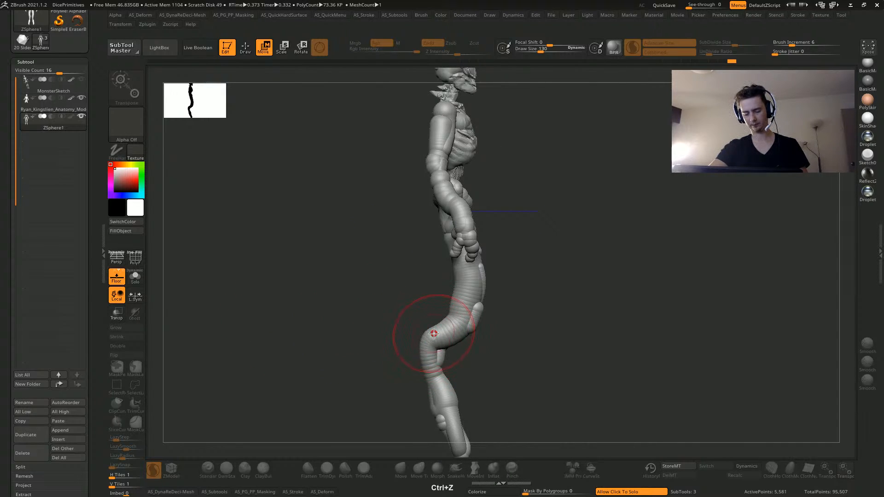
Mask everything except the feet and pull them forward in side view with a draw size of about 256
{"action": "left_click_drag", "start_coordinate": [360, 351], "coordinate": [353, 292], "text": "alt"}
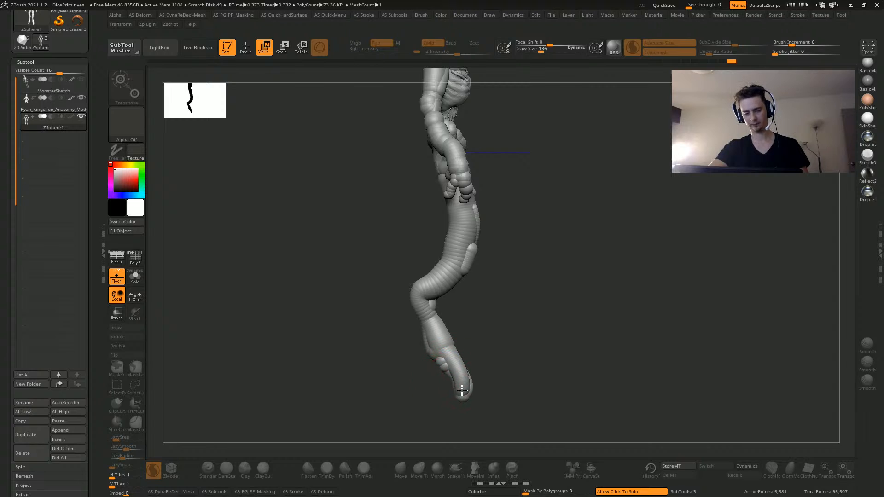
{"action": "key", "text": "ctrl+z"}
{"action": "left_click", "coordinate": [302, 50]}
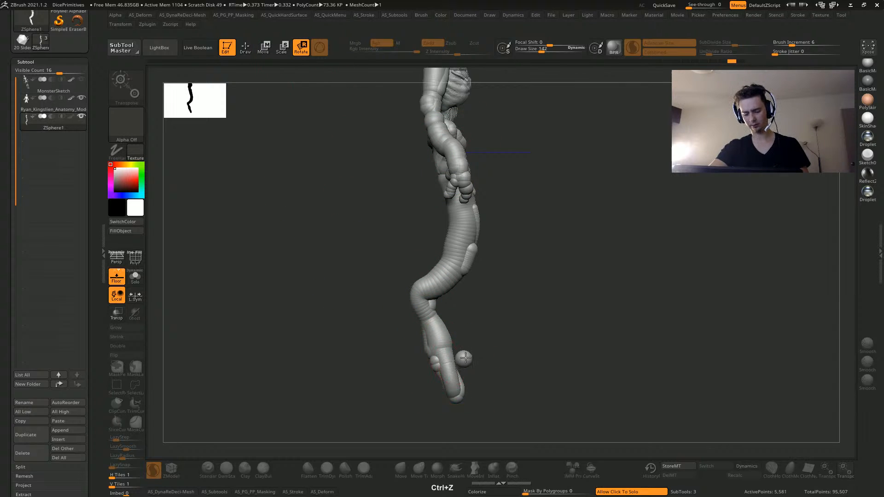
{"action": "mouse_move", "coordinate": [409, 356]}
{"action": "left_mouse_down", "text": "ctrl"}
{"action": "mouse_move", "coordinate": [501, 433]}
{"action": "mouse_move", "coordinate": [507, 410]}
{"action": "left_mouse_up", "text": "ctrl"}
{"action": "left_click", "coordinate": [415, 356], "text": "ctrl"}
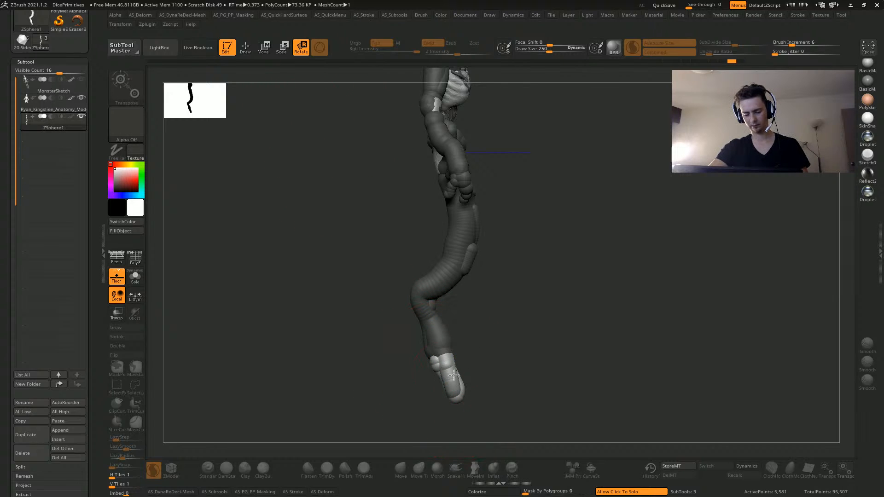
{"action": "key", "text": "ctrl+z"}
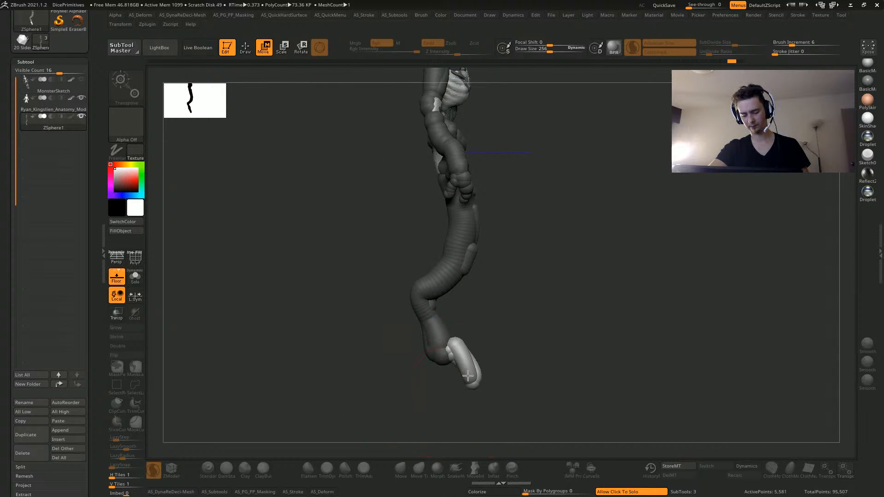
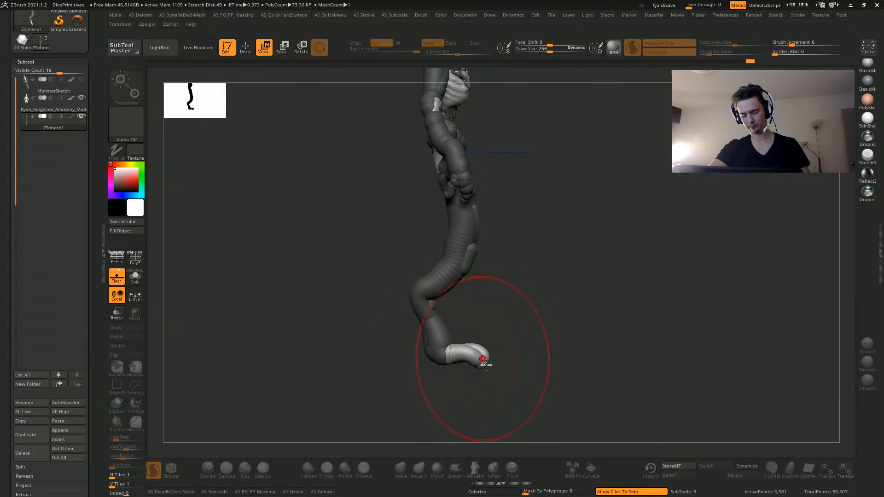
{"action": "left_click_drag", "start_coordinate": [464, 390], "coordinate": [364, 373]}
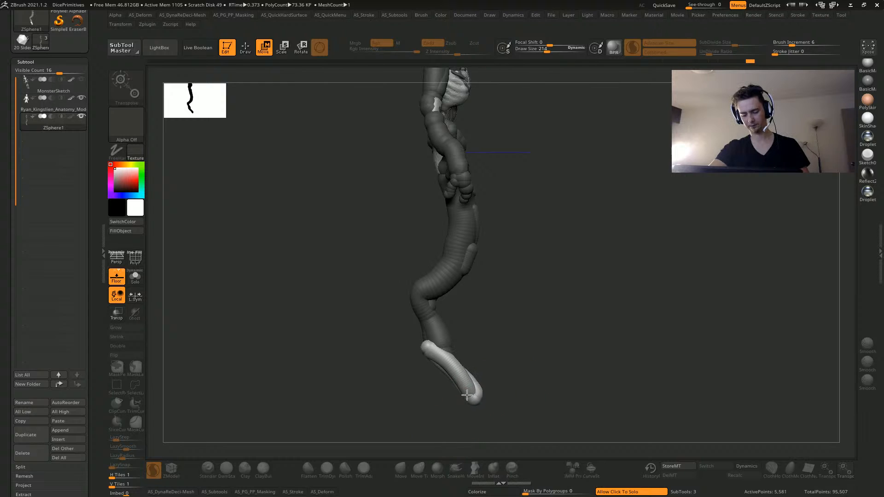
Reshape the unmasked feet from the side and front, reducing the draw size to about 160
{"action": "left_click_drag", "start_coordinate": [306, 353], "coordinate": [282, 351], "text": "shift"}
{"action": "key", "text": "bracketleft"}
{"action": "mouse_move", "coordinate": [443, 390]}
{"action": "left_mouse_down"}
{"action": "mouse_move", "coordinate": [439, 361]}
{"action": "mouse_move", "coordinate": [431, 367]}
{"action": "mouse_move", "coordinate": [440, 358]}
{"action": "left_mouse_up"}
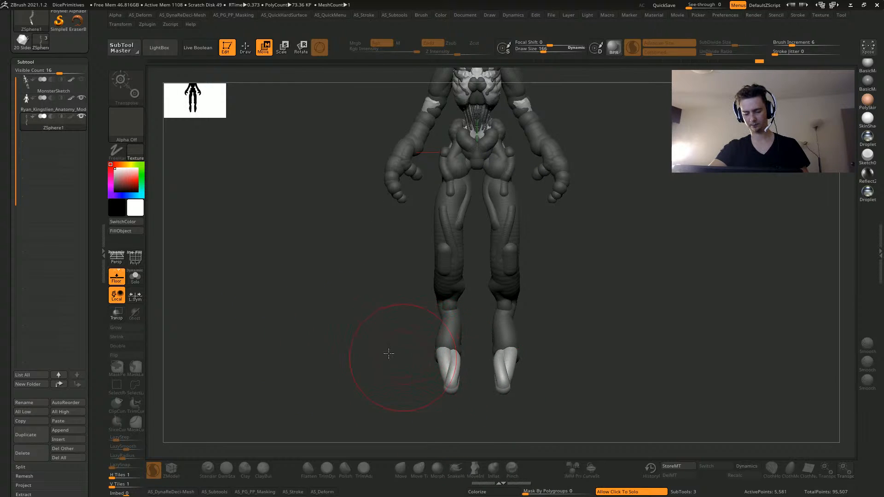
{"action": "key", "text": "bracketleft"}
Clear the body mask and adjust the lower legs in side view, undoing the unwanted moves
{"action": "mouse_move", "coordinate": [341, 341]}
{"action": "left_mouse_down"}
{"action": "mouse_move", "coordinate": [363, 361]}
{"action": "mouse_move", "coordinate": [300, 318]}
{"action": "mouse_move", "coordinate": [307, 327]}
{"action": "mouse_move", "coordinate": [316, 321]}
{"action": "mouse_move", "coordinate": [304, 318]}
{"action": "mouse_move", "coordinate": [306, 371]}
{"action": "mouse_move", "coordinate": [295, 337]}
{"action": "mouse_move", "coordinate": [351, 340]}
{"action": "mouse_move", "coordinate": [288, 264]}
{"action": "mouse_move", "coordinate": [277, 339]}
{"action": "mouse_move", "coordinate": [303, 316]}
{"action": "mouse_move", "coordinate": [344, 314]}
{"action": "left_mouse_up"}
{"action": "left_click_drag", "start_coordinate": [407, 276], "coordinate": [348, 245]}
{"action": "key", "text": "ctrl+z"}
{"action": "left_click_drag", "start_coordinate": [348, 245], "coordinate": [375, 254]}
{"action": "mouse_move", "coordinate": [408, 267]}
{"action": "left_mouse_down"}
{"action": "mouse_move", "coordinate": [407, 225]}
{"action": "mouse_move", "coordinate": [346, 235]}
{"action": "mouse_move", "coordinate": [485, 351]}
{"action": "left_mouse_up"}
{"action": "key", "text": "ctrl+z"}
{"action": "key", "text": "ctrl+z"}
{"action": "key", "text": "ctrl+z"}
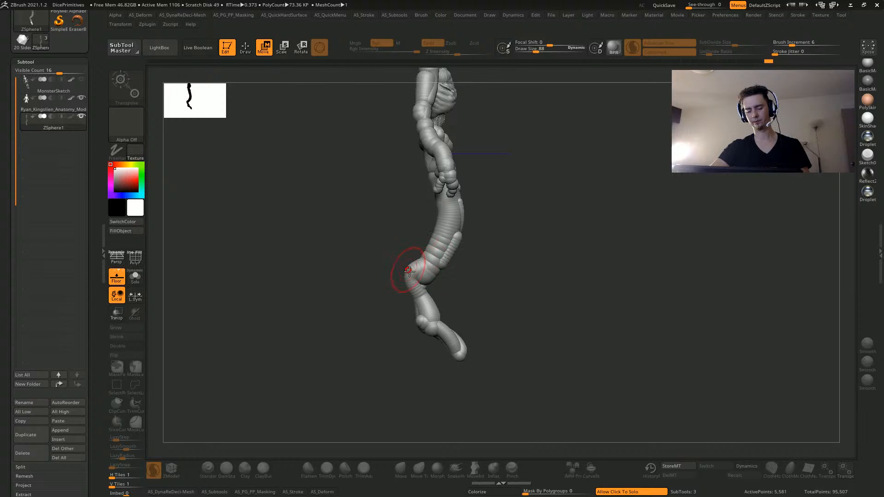
Pull the knee bends lower and reshape the lower legs from front and side with draw sizes of 88 and 148
{"action": "left_click_drag", "start_coordinate": [419, 281], "coordinate": [327, 279]}
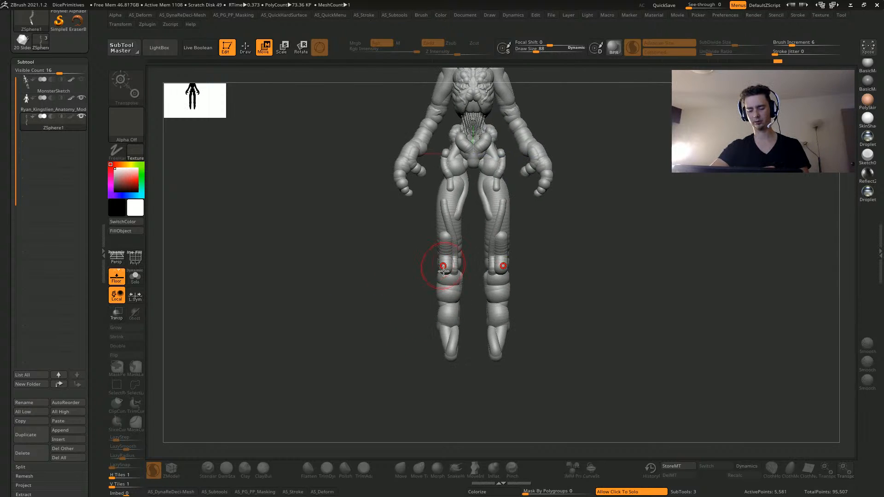
{"action": "left_click_drag", "start_coordinate": [407, 283], "coordinate": [324, 279]}
{"action": "mouse_move", "coordinate": [455, 295]}
{"action": "left_mouse_down"}
{"action": "mouse_move", "coordinate": [462, 288]}
{"action": "mouse_move", "coordinate": [464, 317]}
{"action": "left_mouse_up"}
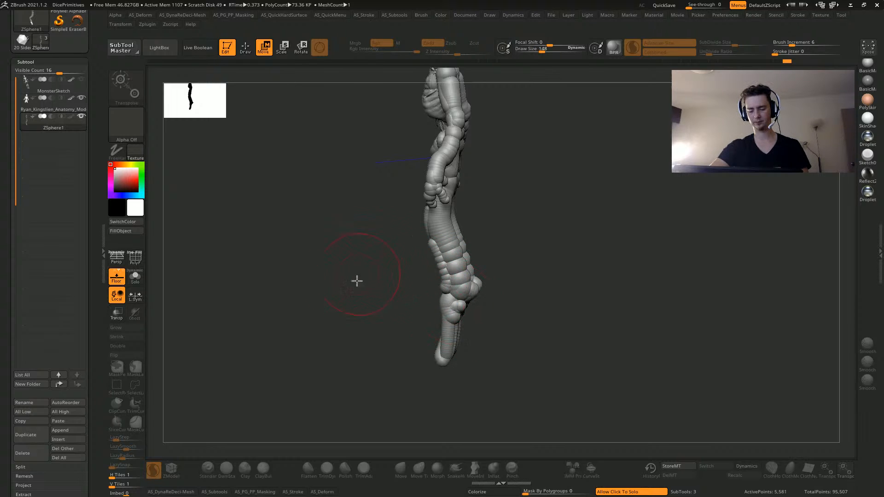
{"action": "left_click_drag", "start_coordinate": [357, 280], "coordinate": [371, 253], "text": "shift"}
{"action": "left_click_drag", "start_coordinate": [407, 207], "coordinate": [400, 162]}
{"action": "left_click_drag", "start_coordinate": [359, 232], "coordinate": [299, 241]}
{"action": "left_click_drag", "start_coordinate": [365, 201], "coordinate": [361, 177], "text": "shift"}
{"action": "left_click", "coordinate": [340, 186]}
{"action": "left_click", "coordinate": [267, 238]}
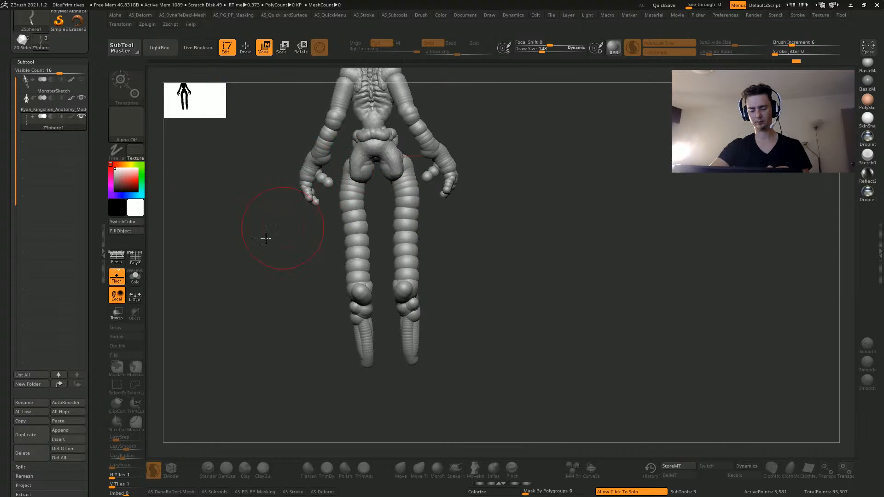
Preview the skin mesh and examine the surface of the legs and knees from several angles
{"action": "left_click_drag", "start_coordinate": [258, 234], "coordinate": [344, 194]}
{"action": "key", "text": "a"}
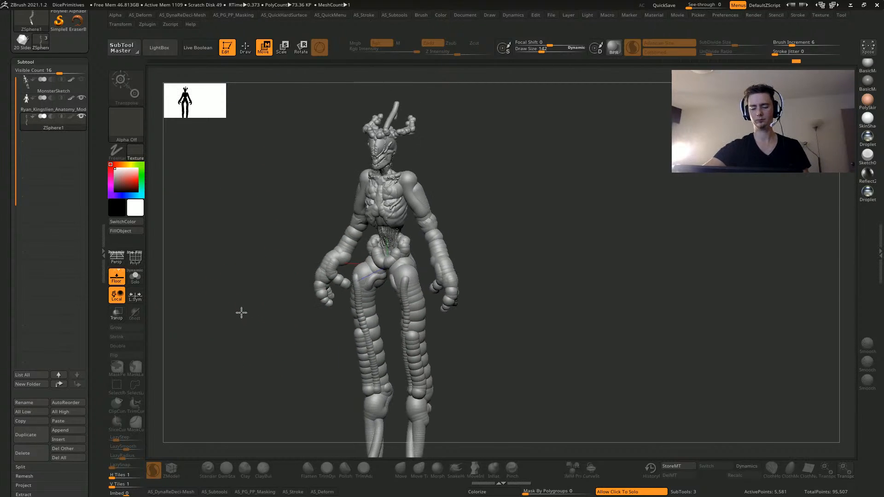
{"action": "left_click_drag", "start_coordinate": [241, 312], "coordinate": [352, 350]}
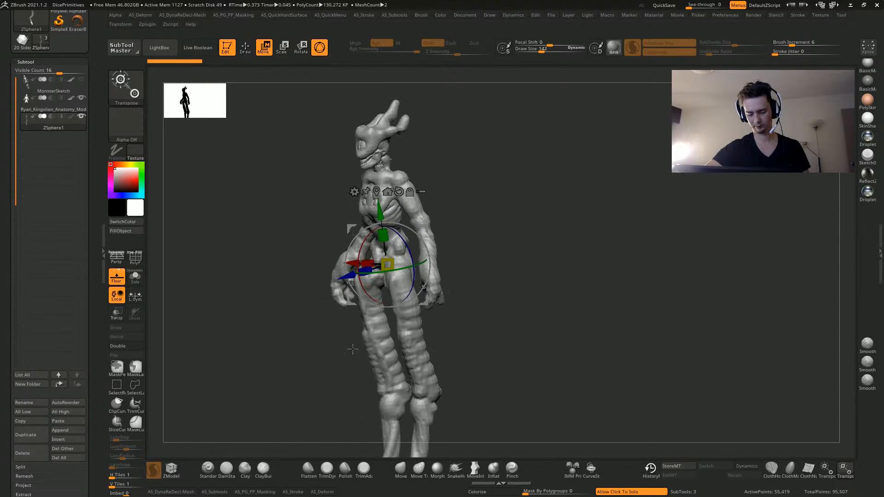
{"action": "left_click_drag", "start_coordinate": [263, 333], "coordinate": [313, 453]}
{"action": "left_click_drag", "start_coordinate": [237, 324], "coordinate": [232, 110], "text": "alt"}
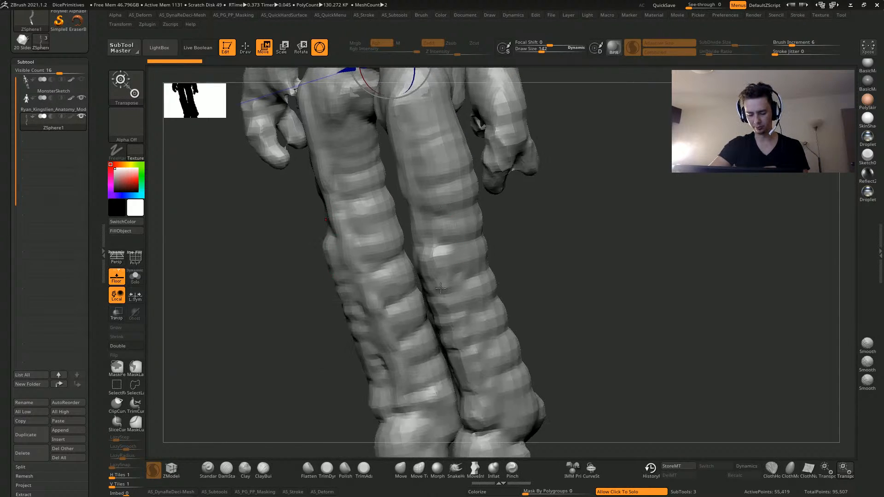
{"action": "left_click_drag", "start_coordinate": [268, 348], "coordinate": [319, 285]}
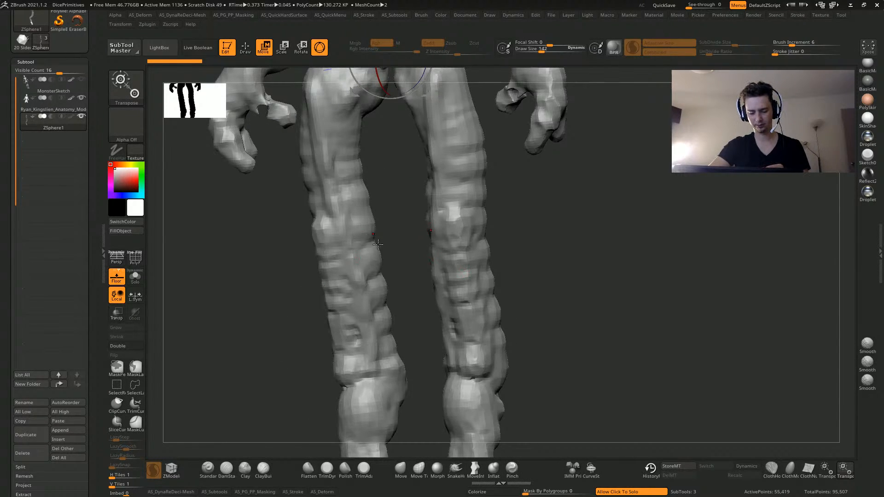
{"action": "left_click_drag", "start_coordinate": [264, 350], "coordinate": [275, 394], "text": "alt"}
{"action": "left_click_drag", "start_coordinate": [264, 340], "coordinate": [293, 333]}
{"action": "key", "text": "a"}
Push the lower leg bends down and forward with a draw size of about 200, and delete the old foot strands
{"action": "left_click_drag", "start_coordinate": [334, 292], "coordinate": [365, 267]}
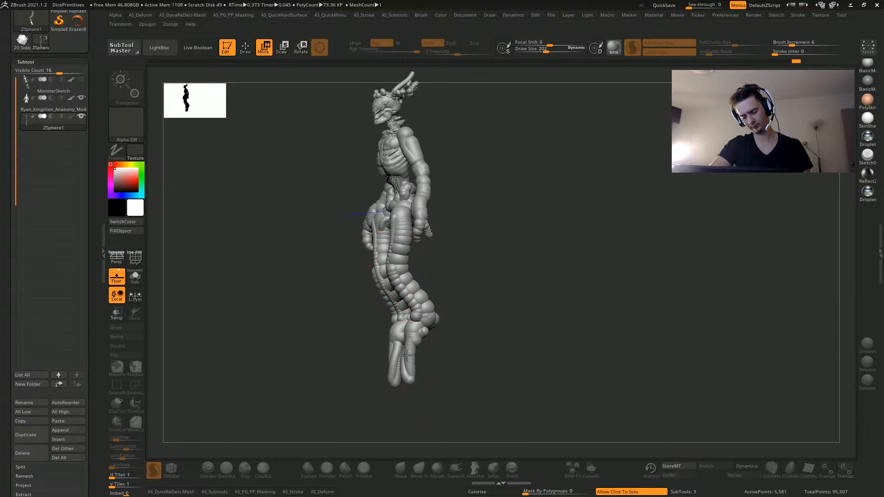
{"action": "left_click_drag", "start_coordinate": [418, 324], "coordinate": [393, 373]}
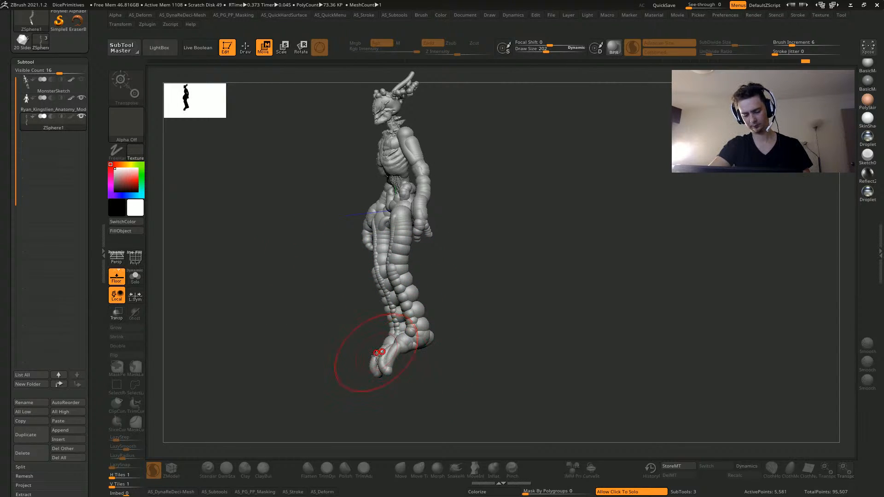
{"action": "key", "text": "q"}
{"action": "mouse_move", "coordinate": [250, 134]}
{"action": "left_mouse_down"}
{"action": "mouse_move", "coordinate": [340, 329]}
{"action": "mouse_move", "coordinate": [270, 314]}
{"action": "mouse_move", "coordinate": [302, 358]}
{"action": "mouse_move", "coordinate": [312, 289]}
{"action": "mouse_move", "coordinate": [290, 331]}
{"action": "mouse_move", "coordinate": [330, 323]}
{"action": "mouse_move", "coordinate": [366, 343]}
{"action": "mouse_move", "coordinate": [386, 371]}
{"action": "left_mouse_up"}
{"action": "left_click", "coordinate": [381, 377], "text": "alt"}
{"action": "key", "text": "ctrl+z"}
{"action": "left_click_drag", "start_coordinate": [366, 342], "coordinate": [375, 399]}
{"action": "key", "text": "ctrl+z"}
{"action": "key", "text": "ctrl+z"}
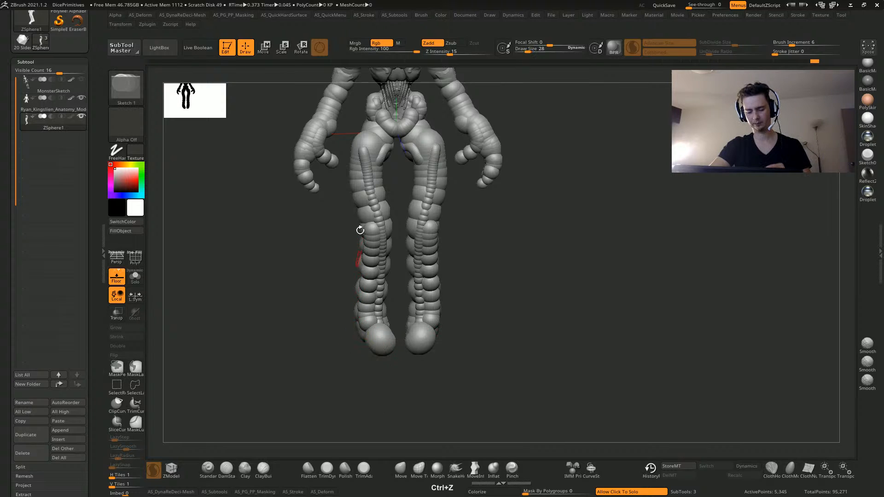
Sketch a mirrored strand down the front inner thighs with Imbed at -35 and a draw size of 22, undoing the unwanted attempts
{"action": "left_click_drag", "start_coordinate": [361, 150], "coordinate": [378, 216]}
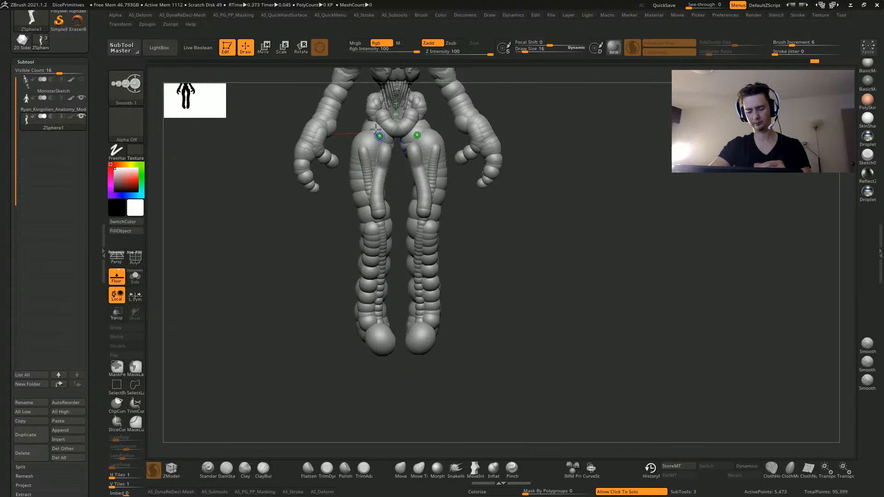
{"action": "key", "text": "ctrl+z"}
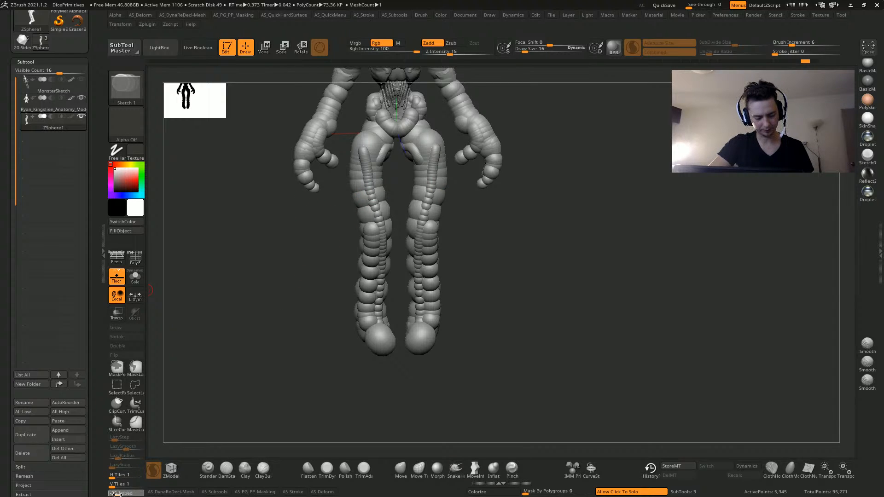
{"action": "key", "text": "]"}
{"action": "left_click_drag", "start_coordinate": [382, 153], "coordinate": [378, 213]}
{"action": "key", "text": "ctrl+z"}
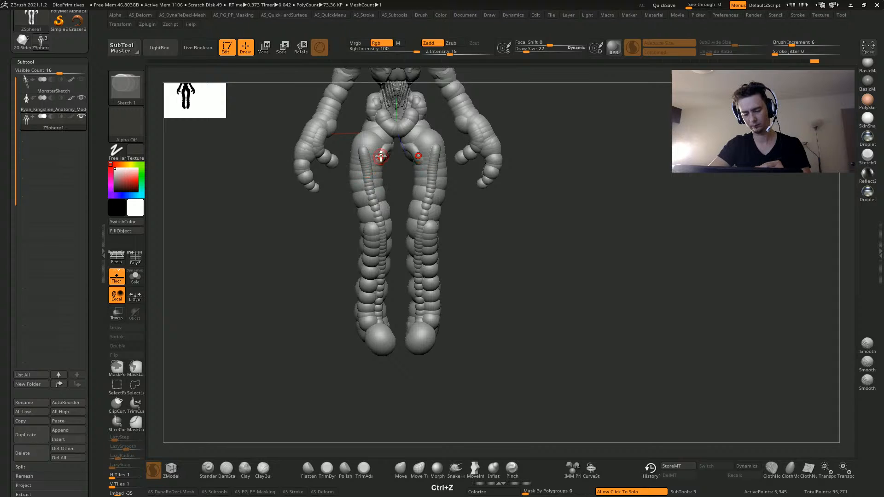
{"action": "mouse_move", "coordinate": [381, 156]}
{"action": "left_mouse_down"}
{"action": "mouse_move", "coordinate": [379, 207]}
{"action": "mouse_move", "coordinate": [378, 161]}
{"action": "left_mouse_up"}
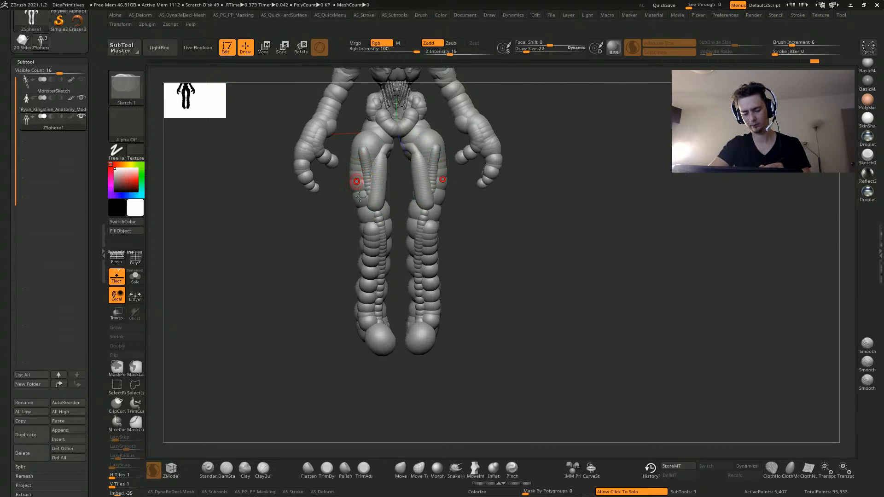
Sketch mirrored strands over the knees and new feet with a draw size of 22, and smooth the feet at size 46
{"action": "key", "text": "]"}
{"action": "left_click_drag", "start_coordinate": [380, 222], "coordinate": [373, 267]}
{"action": "left_click_drag", "start_coordinate": [369, 236], "coordinate": [369, 262]}
{"action": "key", "text": "ctrl+z"}
{"action": "key", "text": "["}
{"action": "mouse_move", "coordinate": [372, 234]}
{"action": "left_mouse_down", "text": "shift"}
{"action": "mouse_move", "coordinate": [371, 386]}
{"action": "mouse_move", "coordinate": [380, 340]}
{"action": "mouse_move", "coordinate": [381, 375]}
{"action": "left_mouse_up", "text": "shift"}
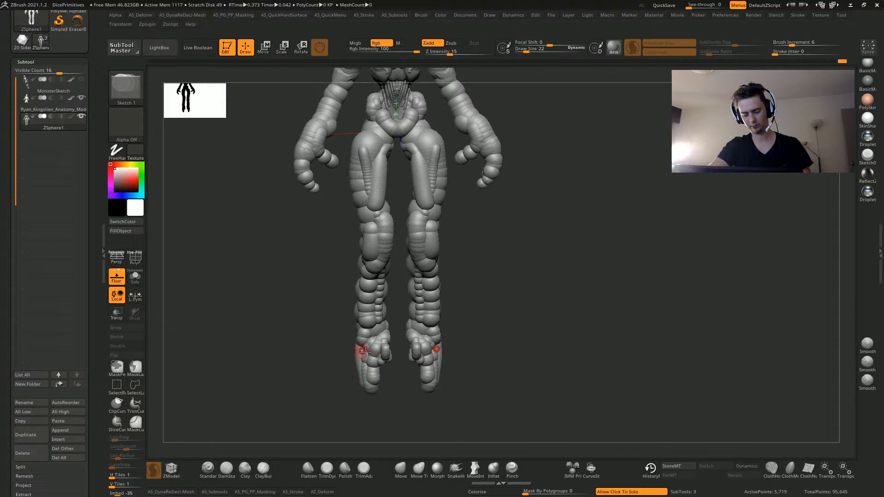
{"action": "left_click_drag", "start_coordinate": [374, 358], "coordinate": [379, 355], "text": "shift"}
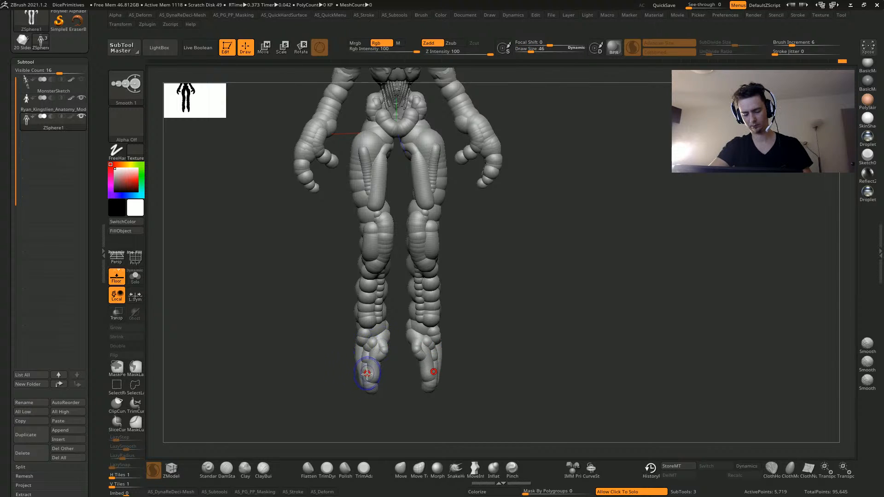
Try sketching extra mirrored strands that branch out from each foot in side view
{"action": "mouse_move", "coordinate": [286, 339]}
{"action": "left_mouse_down", "text": "alt"}
{"action": "mouse_move", "coordinate": [277, 303]}
{"action": "mouse_move", "coordinate": [299, 346]}
{"action": "mouse_move", "coordinate": [270, 347]}
{"action": "mouse_move", "coordinate": [359, 370]}
{"action": "mouse_move", "coordinate": [399, 355]}
{"action": "mouse_move", "coordinate": [419, 402]}
{"action": "left_mouse_up", "text": "alt"}
{"action": "key", "text": "ctrl+z"}
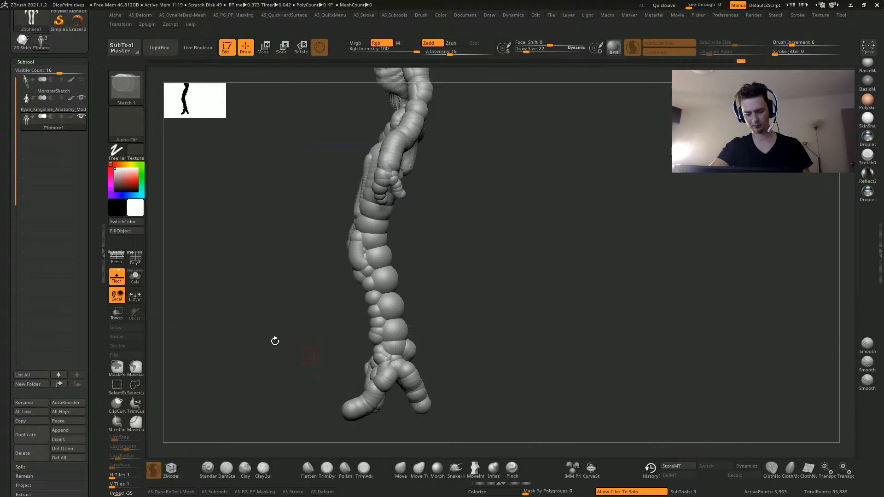
{"action": "mouse_move", "coordinate": [275, 341]}
{"action": "left_mouse_down", "text": "alt"}
{"action": "mouse_move", "coordinate": [254, 310]}
{"action": "mouse_move", "coordinate": [272, 341]}
{"action": "mouse_move", "coordinate": [244, 343]}
{"action": "mouse_move", "coordinate": [281, 336]}
{"action": "mouse_move", "coordinate": [267, 331]}
{"action": "left_mouse_up", "text": "alt"}
{"action": "key", "text": "ctrl+z"}
{"action": "key", "text": "ctrl+z"}
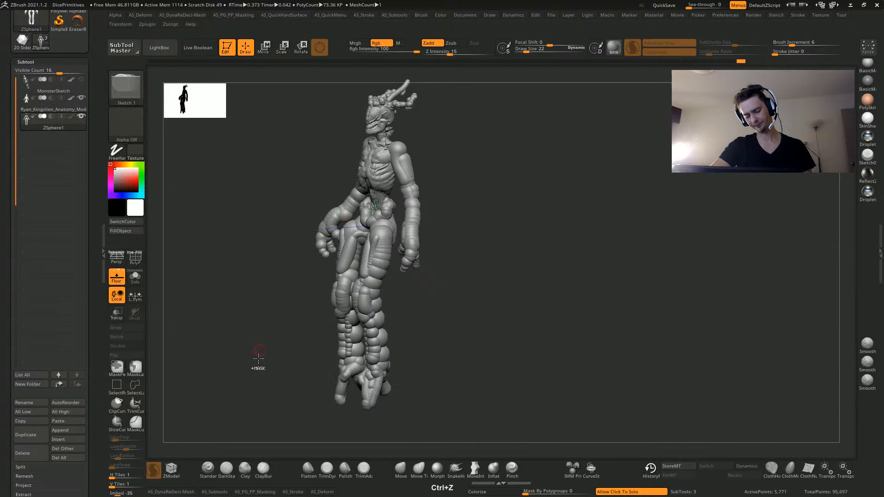
{"action": "key", "text": "ctrl+z"}
{"action": "key", "text": "ctrl+z"}
Smooth the foot strands and sketch thin mirrored strands behind the ankles with a draw size of 10
{"action": "key", "text": "shift"}
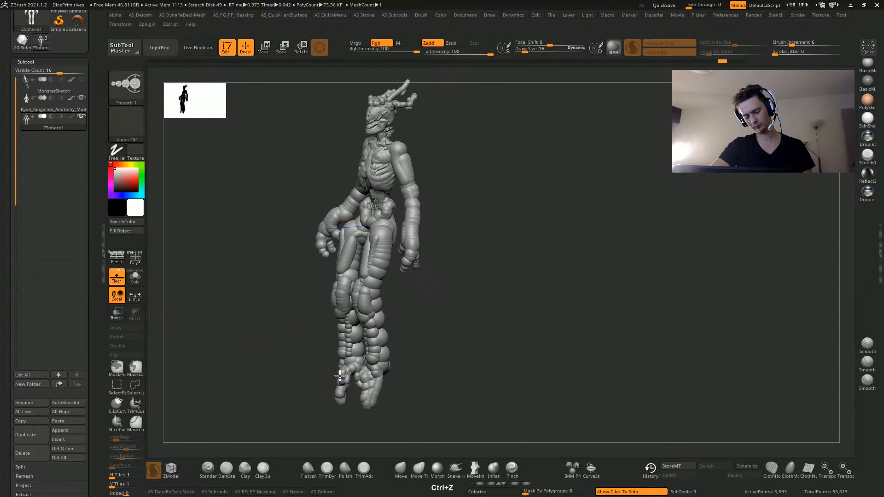
{"action": "mouse_move", "coordinate": [284, 368]}
{"action": "left_mouse_down"}
{"action": "mouse_move", "coordinate": [268, 367]}
{"action": "mouse_move", "coordinate": [273, 402]}
{"action": "left_mouse_up"}
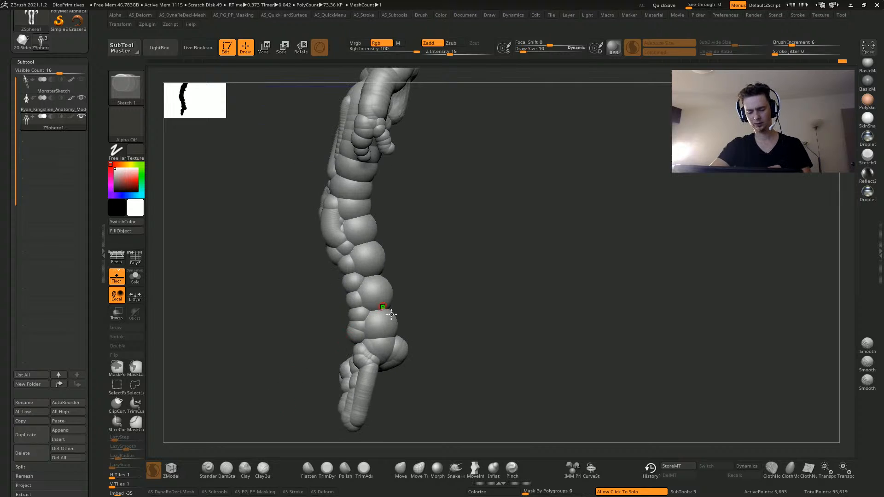
{"action": "left_click_drag", "start_coordinate": [288, 327], "coordinate": [245, 326]}
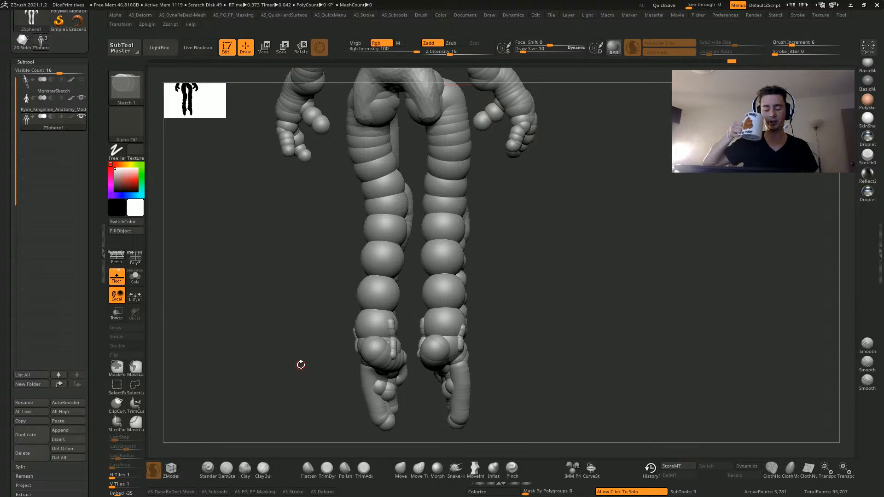
{"action": "left_click_drag", "start_coordinate": [301, 365], "coordinate": [212, 373]}
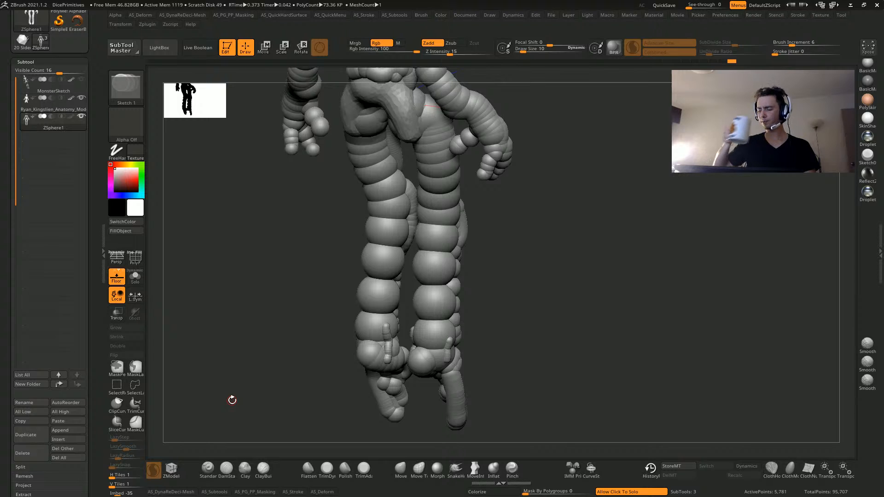
{"action": "left_click_drag", "start_coordinate": [233, 369], "coordinate": [204, 356]}
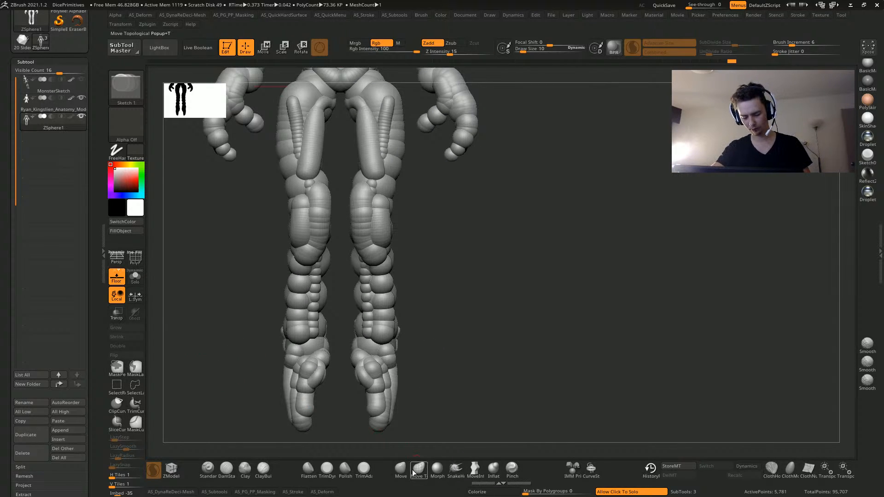
{"action": "left_click_drag", "start_coordinate": [247, 304], "coordinate": [438, 427]}
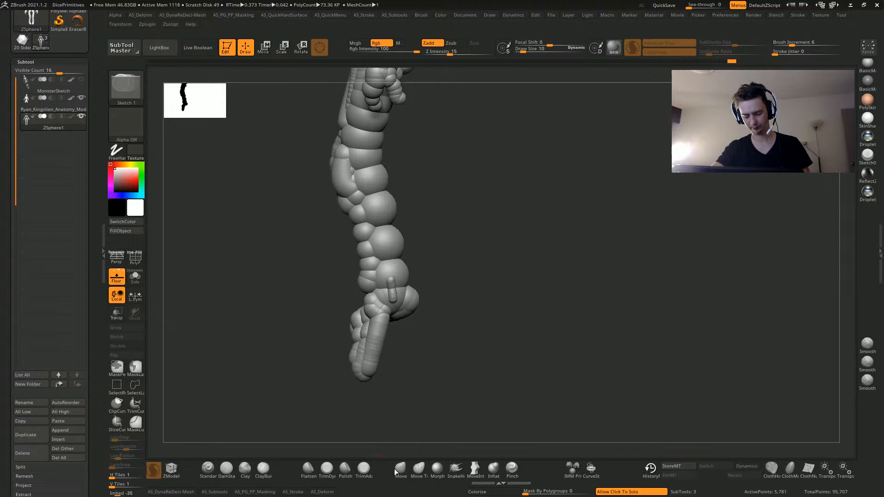
Move the feet up and forward into a bend in side view with a draw size of 82
{"action": "mouse_move", "coordinate": [366, 365]}
{"action": "left_mouse_down"}
{"action": "mouse_move", "coordinate": [341, 352]}
{"action": "mouse_move", "coordinate": [352, 349]}
{"action": "mouse_move", "coordinate": [345, 340]}
{"action": "mouse_move", "coordinate": [360, 328]}
{"action": "left_mouse_up"}
{"action": "key", "text": "ctrl+z"}
{"action": "key", "text": "w"}
{"action": "right_click", "coordinate": [391, 289]}
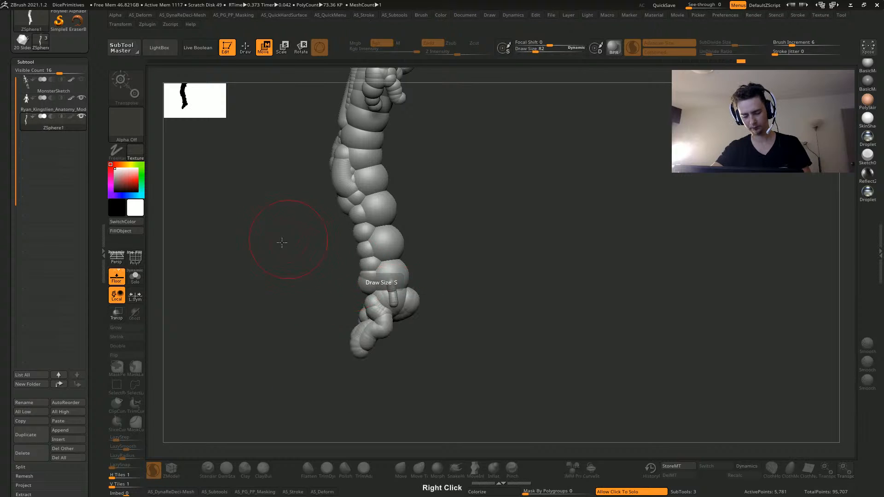
{"action": "right_click_drag", "start_coordinate": [281, 245], "coordinate": [322, 257]}
{"action": "left_click_drag", "start_coordinate": [353, 334], "coordinate": [346, 345]}
{"action": "key", "text": "["}
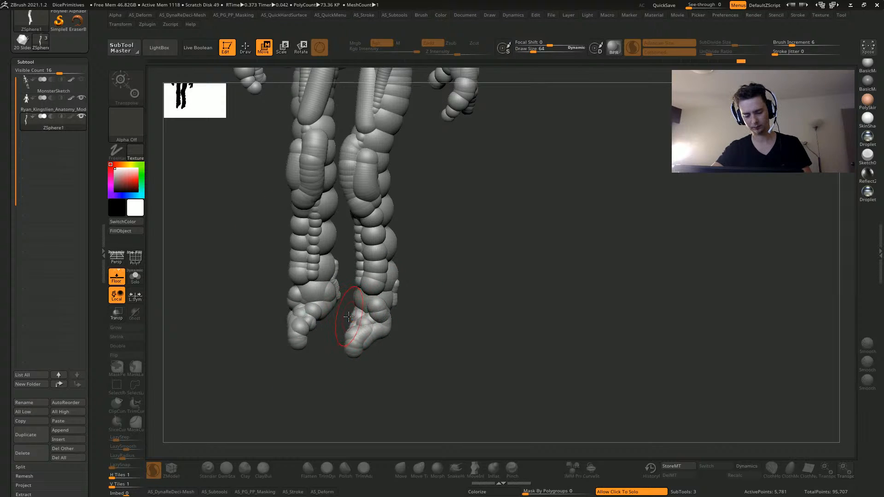
Reshape the toe ends of the feet from the front, reducing the draw size from 64 to 40
{"action": "right_click_drag", "start_coordinate": [251, 327], "coordinate": [272, 324]}
{"action": "key", "text": "["}
{"action": "key", "text": "["}
{"action": "key", "text": "["}
{"action": "mouse_move", "coordinate": [284, 316]}
{"action": "left_mouse_down"}
{"action": "mouse_move", "coordinate": [275, 322]}
{"action": "mouse_move", "coordinate": [281, 341]}
{"action": "mouse_move", "coordinate": [269, 333]}
{"action": "left_mouse_up"}
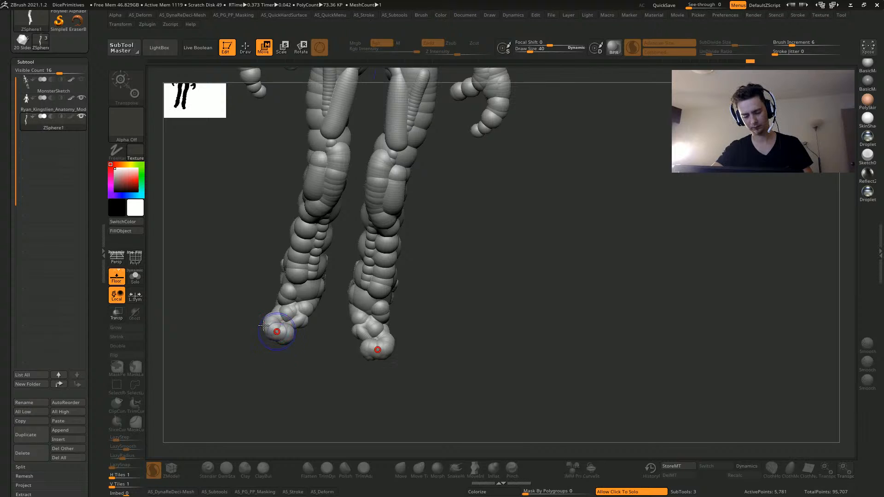
Refine the mirrored feet and toe ends with Move at draw size 40, checking their shape in the unified skin preview
{"action": "right_click_drag", "start_coordinate": [268, 333], "coordinate": [267, 328]}
{"action": "mouse_move", "coordinate": [298, 319]}
{"action": "left_mouse_down"}
{"action": "mouse_move", "coordinate": [267, 329]}
{"action": "mouse_move", "coordinate": [288, 325]}
{"action": "left_mouse_up"}
{"action": "mouse_move", "coordinate": [288, 325]}
{"action": "right_mouse_down"}
{"action": "mouse_move", "coordinate": [227, 341]}
{"action": "mouse_move", "coordinate": [238, 333]}
{"action": "right_mouse_up"}
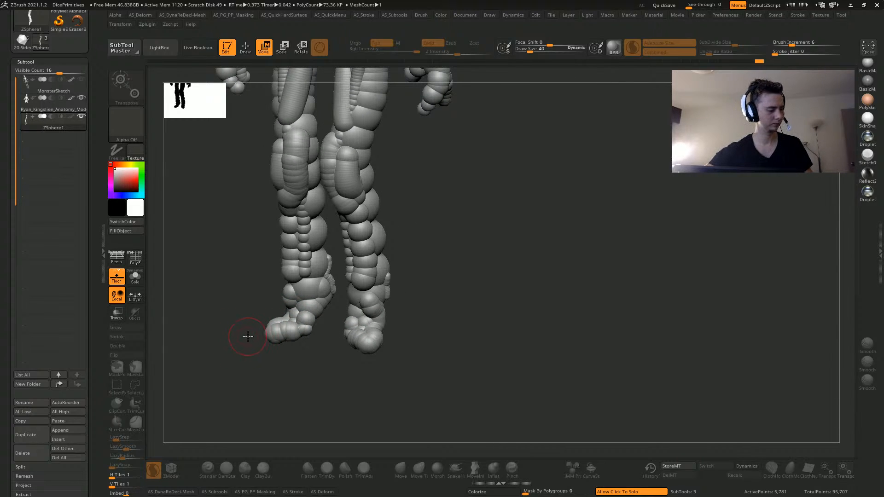
{"action": "key", "text": "a"}
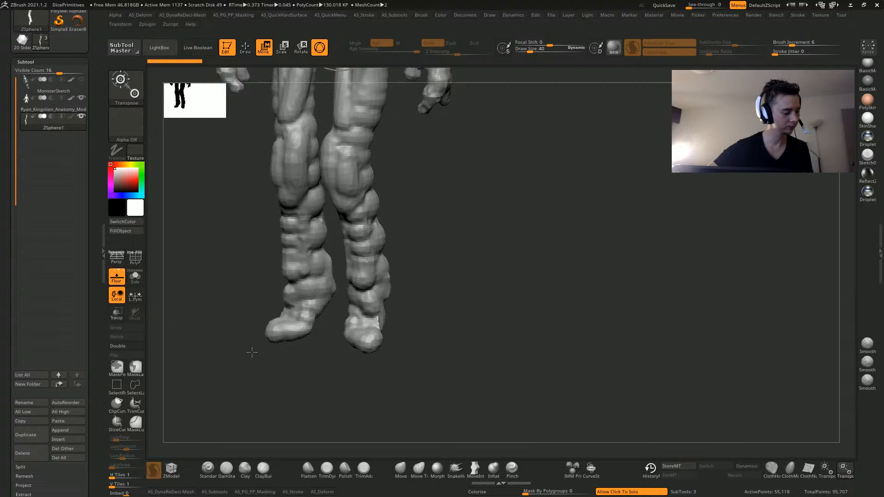
{"action": "key", "text": "a"}
{"action": "left_click_drag", "start_coordinate": [268, 337], "coordinate": [285, 349]}
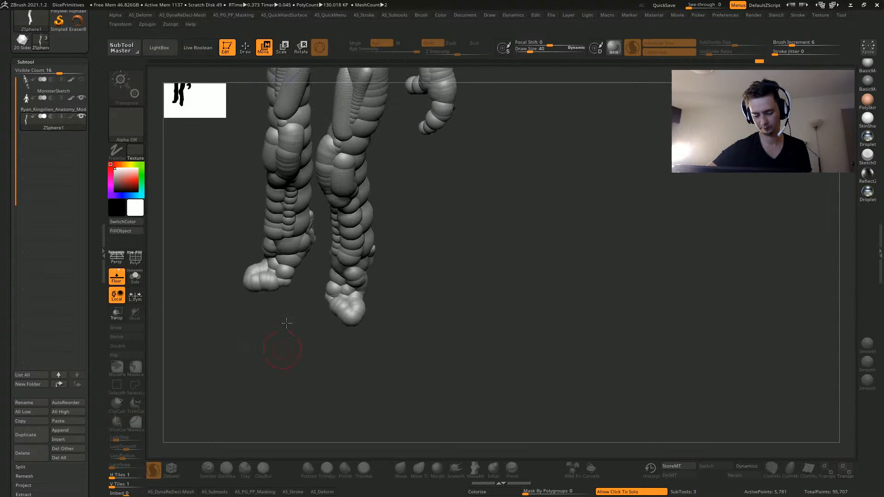
{"action": "left_click_drag", "start_coordinate": [260, 277], "coordinate": [270, 300]}
{"action": "mouse_move", "coordinate": [247, 278]}
{"action": "left_mouse_down"}
{"action": "mouse_move", "coordinate": [257, 294]}
{"action": "mouse_move", "coordinate": [263, 282]}
{"action": "left_mouse_up"}
{"action": "right_click_drag", "start_coordinate": [221, 278], "coordinate": [216, 260]}
{"action": "left_click_drag", "start_coordinate": [216, 260], "coordinate": [251, 286]}
Examine the whole figure from the front and at an angle, comparing the ZSketch spheres with the unified skin preview
{"action": "key", "text": "a"}
{"action": "left_click_drag", "start_coordinate": [230, 276], "coordinate": [241, 402], "text": "alt"}
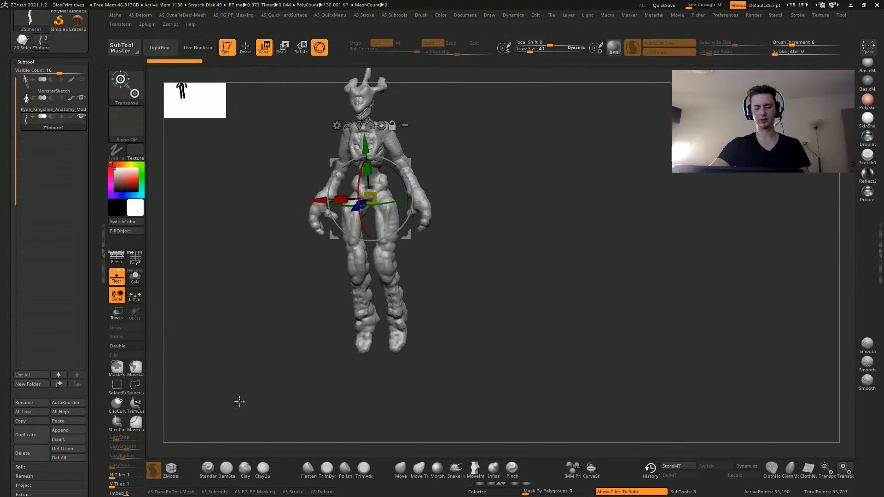
{"action": "mouse_move", "coordinate": [244, 345]}
{"action": "left_mouse_down"}
{"action": "mouse_move", "coordinate": [208, 318]}
{"action": "mouse_move", "coordinate": [284, 334]}
{"action": "mouse_move", "coordinate": [233, 326]}
{"action": "mouse_move", "coordinate": [263, 313]}
{"action": "mouse_move", "coordinate": [246, 325]}
{"action": "mouse_move", "coordinate": [263, 345]}
{"action": "left_mouse_up"}
{"action": "key", "text": "q"}
{"action": "key", "text": "a"}
{"action": "left_click_drag", "start_coordinate": [279, 271], "coordinate": [284, 351], "text": "alt"}
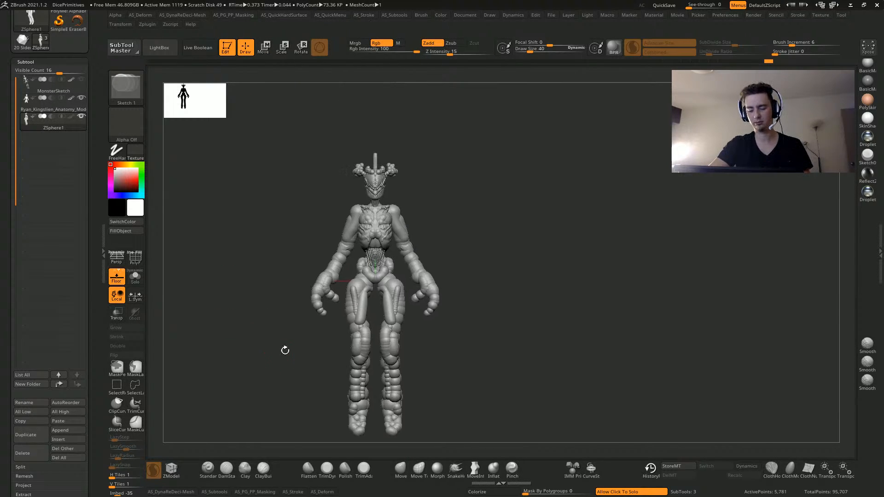
{"action": "left_click_drag", "start_coordinate": [231, 186], "coordinate": [217, 290], "text": "alt"}
{"action": "mouse_move", "coordinate": [186, 175]}
{"action": "left_mouse_down", "text": "alt"}
{"action": "mouse_move", "coordinate": [221, 276]}
{"action": "mouse_move", "coordinate": [227, 227]}
{"action": "mouse_move", "coordinate": [277, 256]}
{"action": "mouse_move", "coordinate": [251, 240]}
{"action": "mouse_move", "coordinate": [224, 288]}
{"action": "mouse_move", "coordinate": [187, 251]}
{"action": "mouse_move", "coordinate": [262, 251]}
{"action": "mouse_move", "coordinate": [228, 377]}
{"action": "mouse_move", "coordinate": [198, 342]}
{"action": "mouse_move", "coordinate": [223, 351]}
{"action": "mouse_move", "coordinate": [238, 373]}
{"action": "mouse_move", "coordinate": [203, 387]}
{"action": "mouse_move", "coordinate": [230, 388]}
{"action": "mouse_move", "coordinate": [223, 335]}
{"action": "mouse_move", "coordinate": [225, 395]}
{"action": "mouse_move", "coordinate": [274, 357]}
{"action": "mouse_move", "coordinate": [196, 359]}
{"action": "mouse_move", "coordinate": [214, 385]}
{"action": "mouse_move", "coordinate": [269, 392]}
{"action": "mouse_move", "coordinate": [225, 387]}
{"action": "mouse_move", "coordinate": [228, 398]}
{"action": "left_mouse_up", "text": "alt"}
{"action": "key", "text": "bracketleft"}
{"action": "key", "text": "a"}
{"action": "key", "text": "a"}
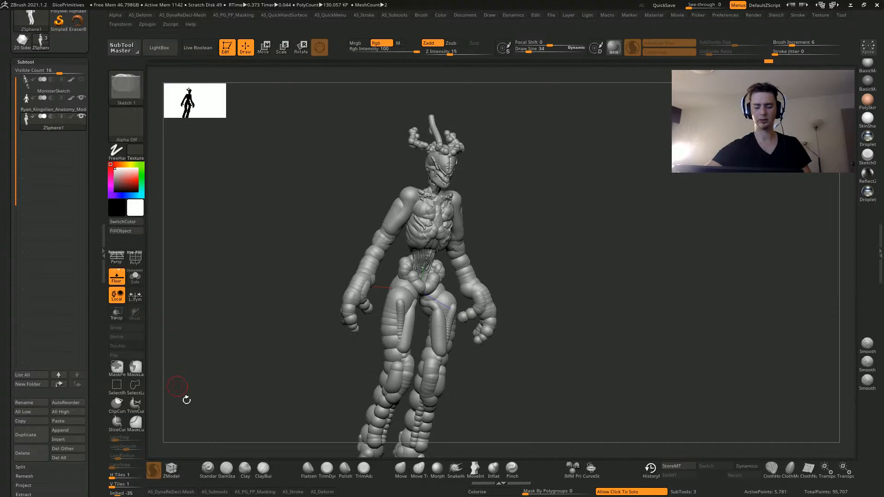
{"action": "key", "text": "a"}
Make a unified skin from the ZSphere figure and inspect the resulting Skin_ZSphere1 tool with its polyframe shown
{"action": "left_click_drag", "start_coordinate": [2, 380], "coordinate": [28, 276]}
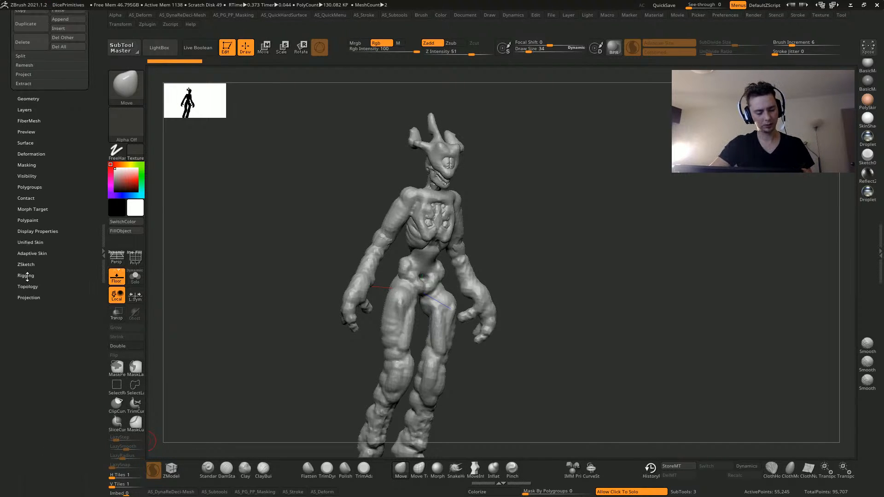
{"action": "left_click", "coordinate": [29, 242]}
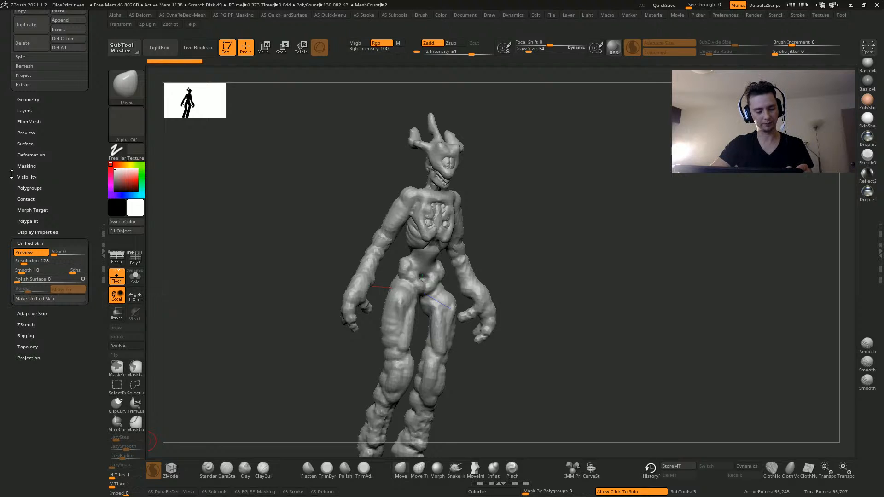
{"action": "left_click_drag", "start_coordinate": [12, 174], "coordinate": [73, 484]}
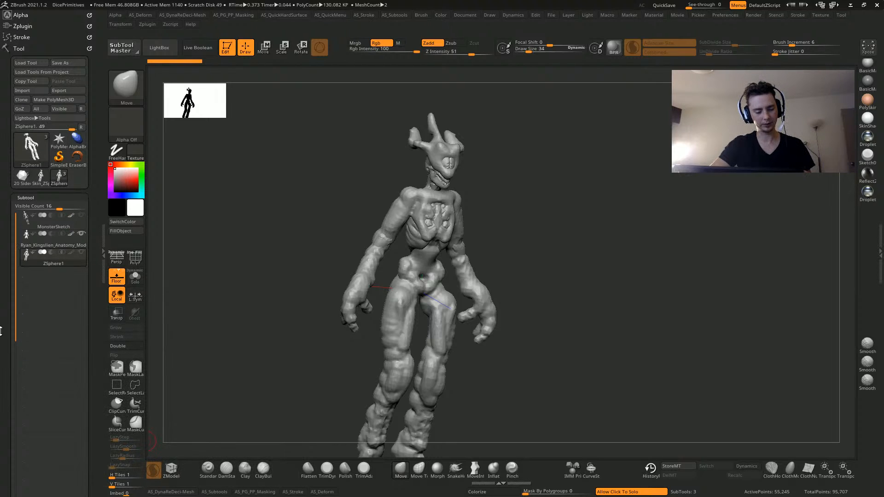
{"action": "left_click", "coordinate": [40, 180]}
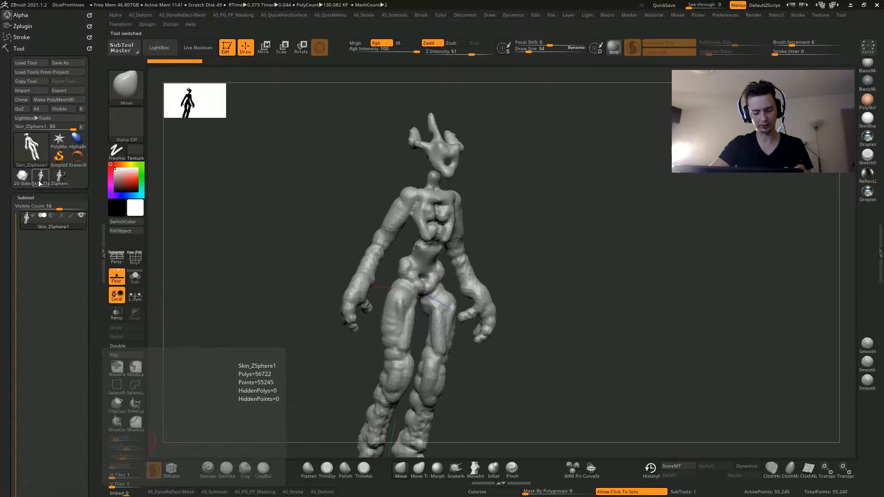
{"action": "left_click_drag", "start_coordinate": [251, 303], "coordinate": [204, 288]}
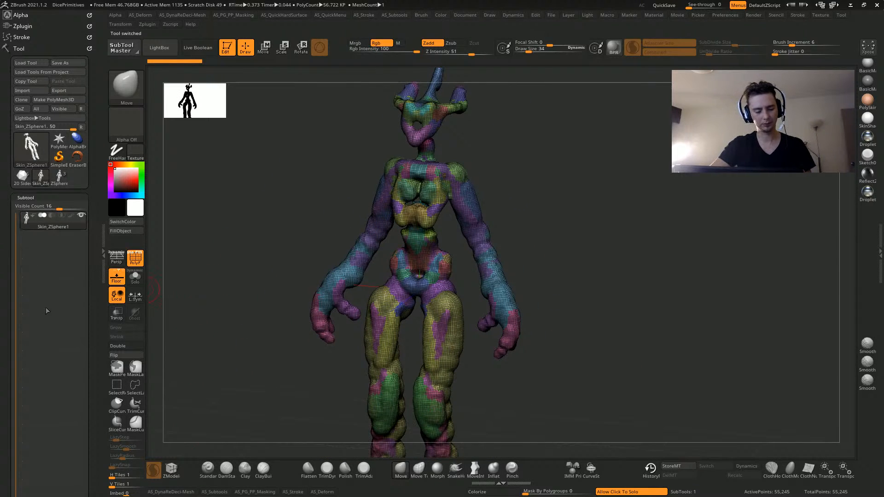
Return to the ZSphere1 tool, append Skin_ZSphere1 as a subtool, and move ZSphere1 below the appended skin
{"action": "left_click_drag", "start_coordinate": [7, 374], "coordinate": [12, 309]}
{"action": "left_click", "coordinate": [57, 166]}
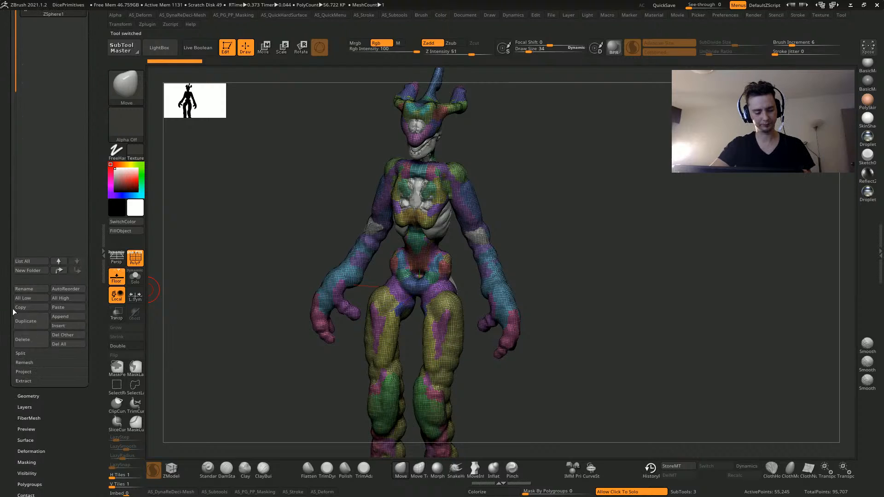
{"action": "left_click", "coordinate": [63, 317]}
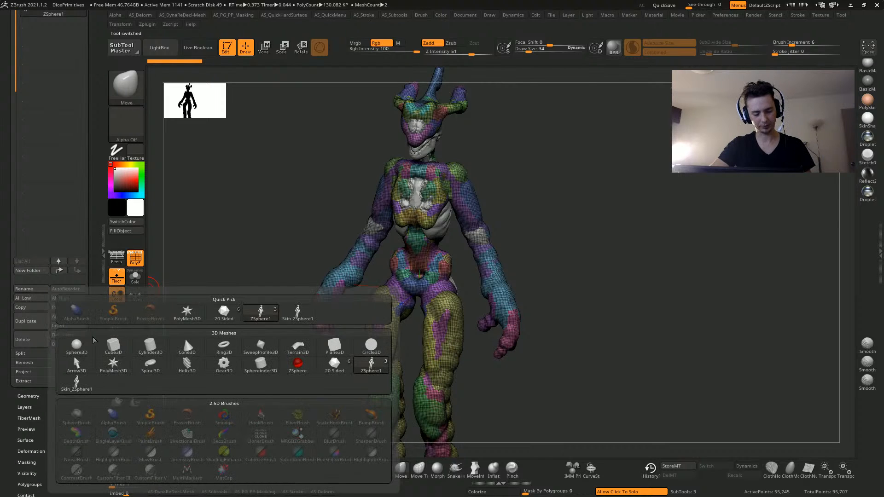
{"action": "left_click", "coordinate": [70, 389]}
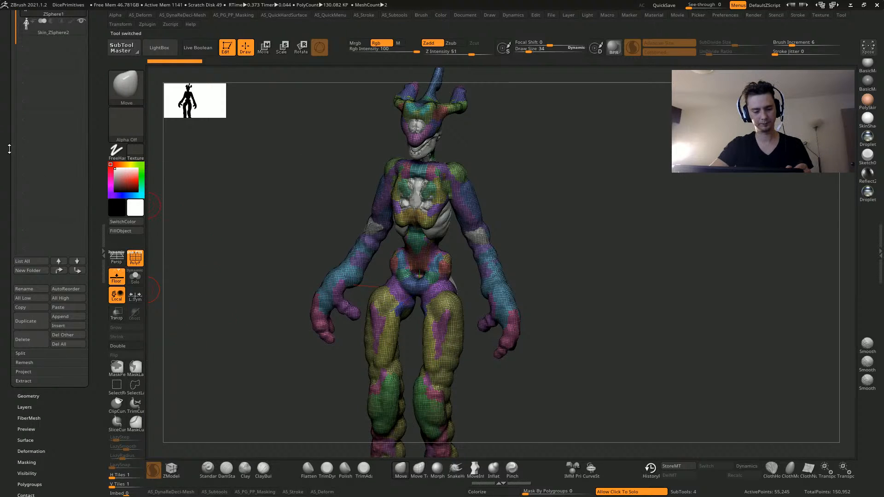
{"action": "left_click_drag", "start_coordinate": [9, 149], "coordinate": [43, 325]}
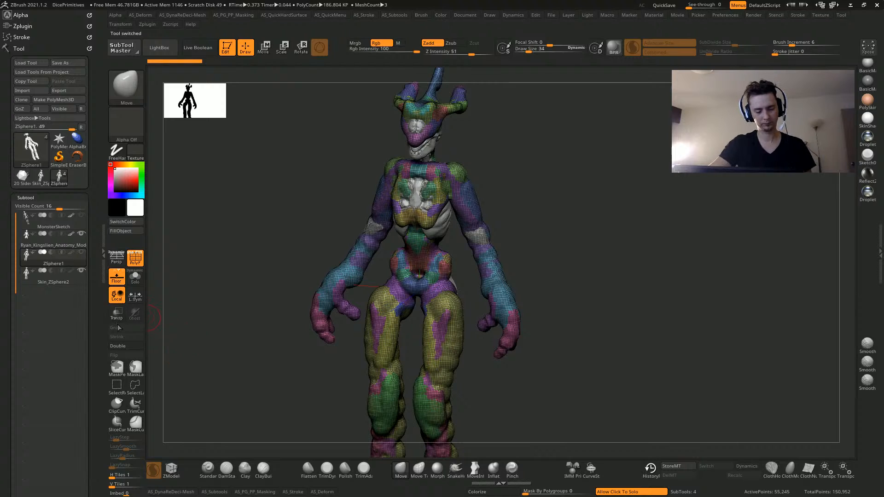
{"action": "key", "text": "ctrl+Down"}
{"action": "left_click_drag", "start_coordinate": [7, 349], "coordinate": [7, 329]}
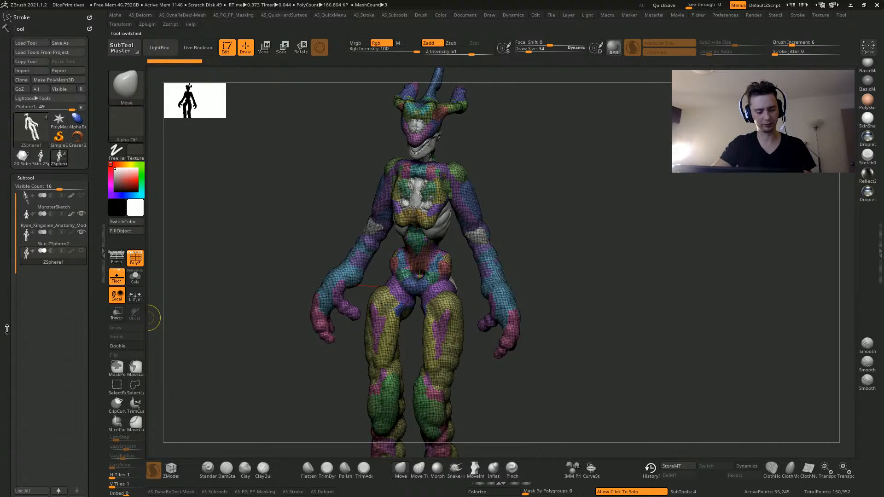
Select the Skin_ZSphere2 subtool, turn on perspective, and inspect its mesh in solo and with the polyframe shown
{"action": "key", "text": "Up"}
{"action": "left_click_drag", "start_coordinate": [220, 293], "coordinate": [228, 244]}
{"action": "left_click", "coordinate": [232, 297]}
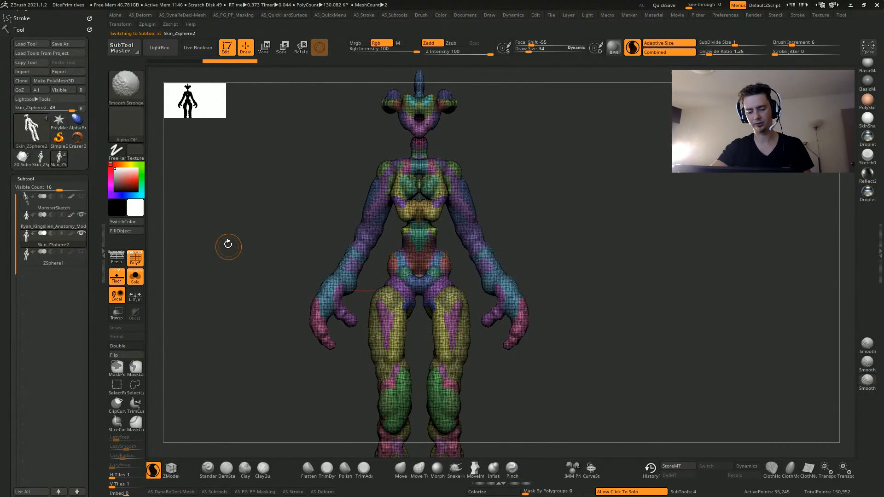
{"action": "left_click", "coordinate": [134, 261]}
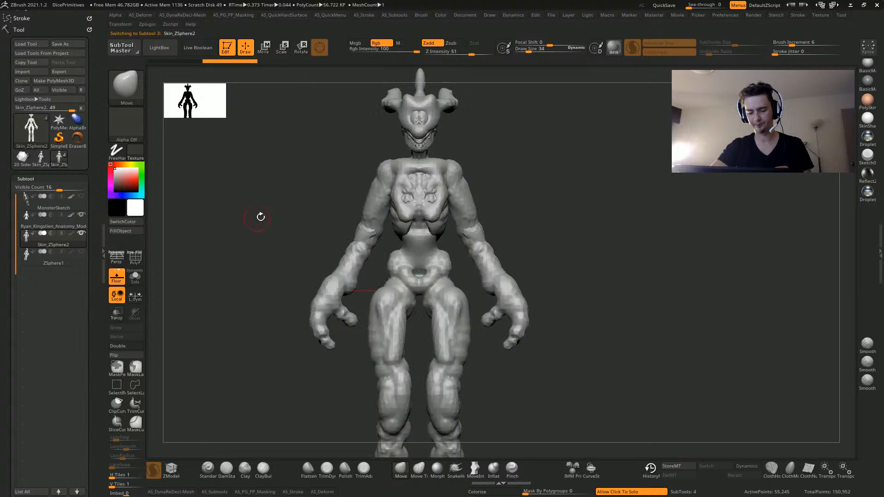
{"action": "left_click_drag", "start_coordinate": [258, 217], "coordinate": [227, 284]}
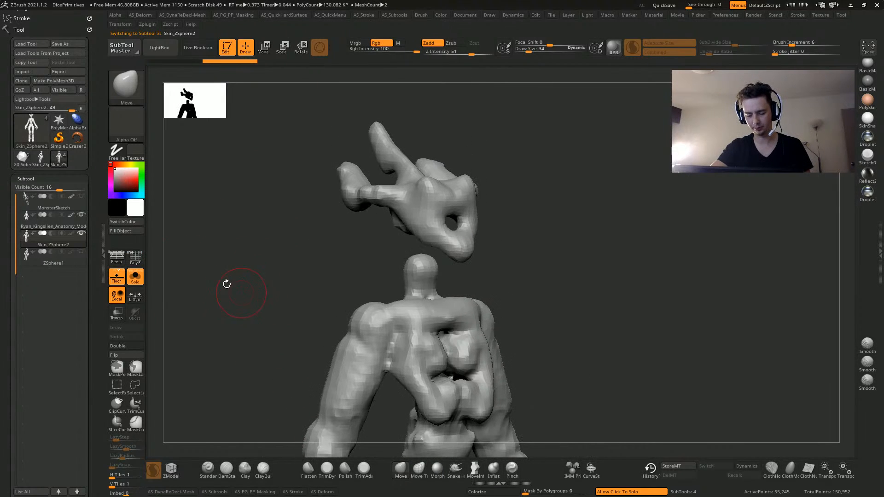
{"action": "left_click", "coordinate": [116, 258]}
{"action": "left_click", "coordinate": [135, 259]}
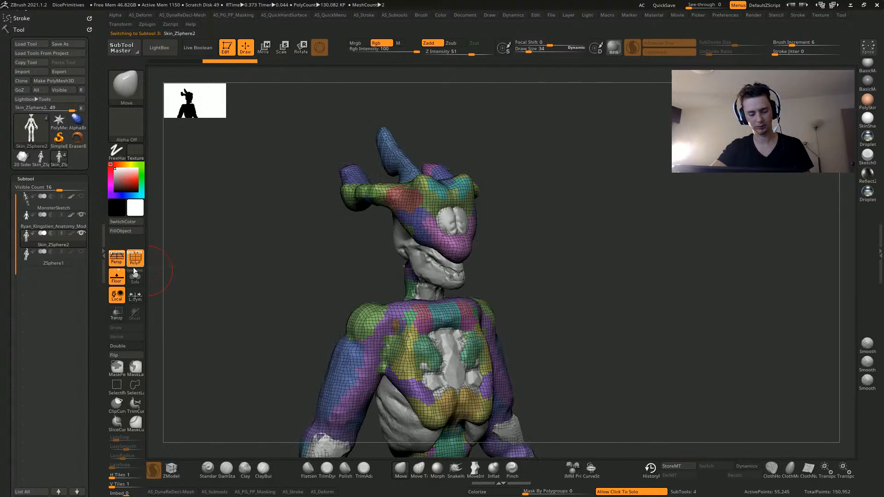
{"action": "left_click", "coordinate": [136, 279]}
{"action": "left_click", "coordinate": [137, 278]}
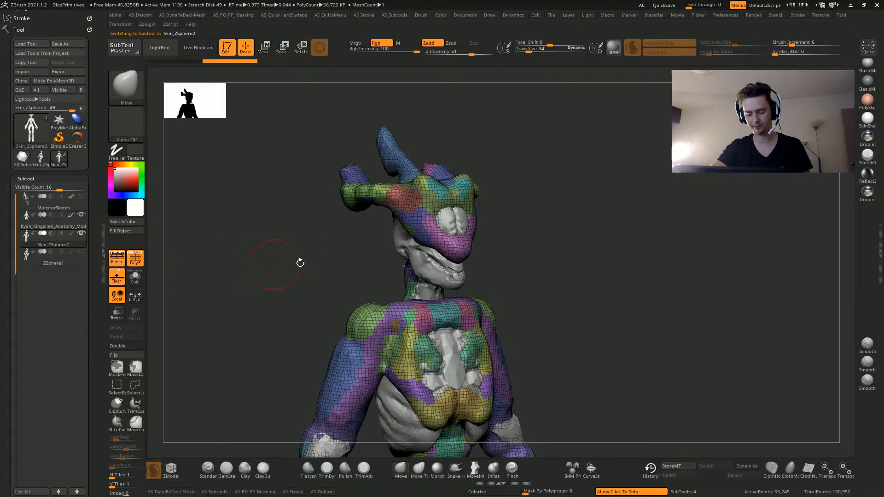
Try to reshape the skin mesh around the head with the Move brush, and undo the last stroke
{"action": "left_click_drag", "start_coordinate": [300, 262], "coordinate": [338, 259]}
{"action": "left_click_drag", "start_coordinate": [263, 161], "coordinate": [268, 278], "text": "alt"}
{"action": "left_click_drag", "start_coordinate": [379, 272], "coordinate": [410, 272]}
{"action": "left_click_drag", "start_coordinate": [482, 276], "coordinate": [471, 275]}
{"action": "key", "text": "ctrl+z"}
Select the ZSphere1 subtool and compare its editable spheres with the unified skin preview around the head and chest
{"action": "key", "text": "Down"}
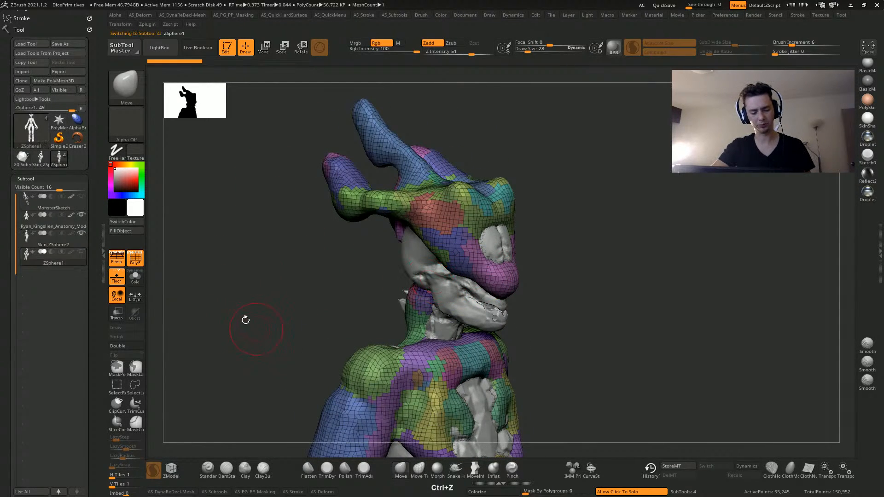
{"action": "left_click", "coordinate": [244, 323]}
{"action": "key", "text": "a"}
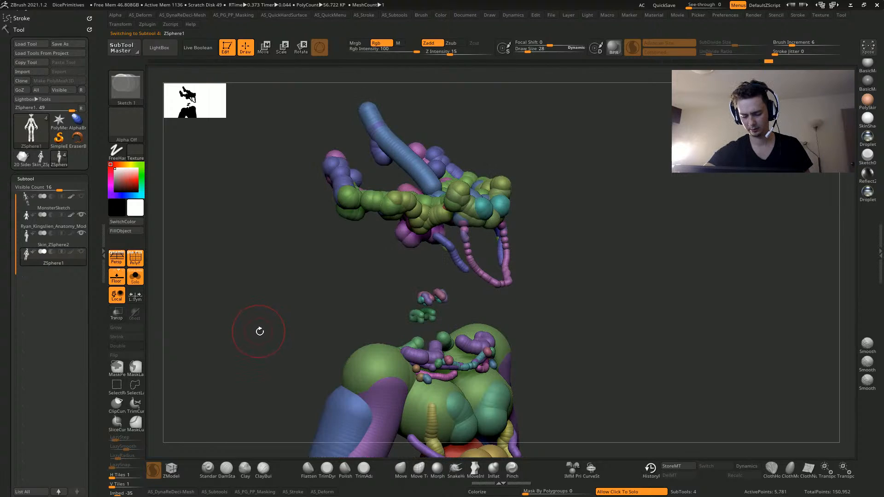
{"action": "mouse_move", "coordinate": [259, 330]}
{"action": "left_mouse_down"}
{"action": "mouse_move", "coordinate": [241, 322]}
{"action": "mouse_move", "coordinate": [250, 334]}
{"action": "mouse_move", "coordinate": [273, 328]}
{"action": "left_mouse_up"}
{"action": "key", "text": "a"}
{"action": "key", "text": "a"}
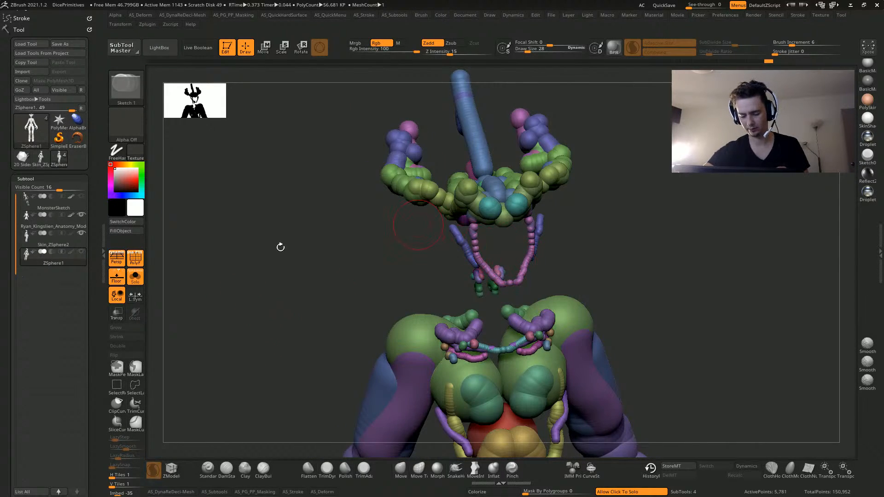
{"action": "key", "text": "a"}
{"action": "mouse_move", "coordinate": [280, 247]}
{"action": "left_mouse_down"}
{"action": "mouse_move", "coordinate": [272, 262]}
{"action": "mouse_move", "coordinate": [264, 248]}
{"action": "left_mouse_up"}
{"action": "key", "text": "a"}
{"action": "key", "text": "a"}
{"action": "key", "text": "a"}
{"action": "key", "text": "a"}
{"action": "key", "text": "a"}
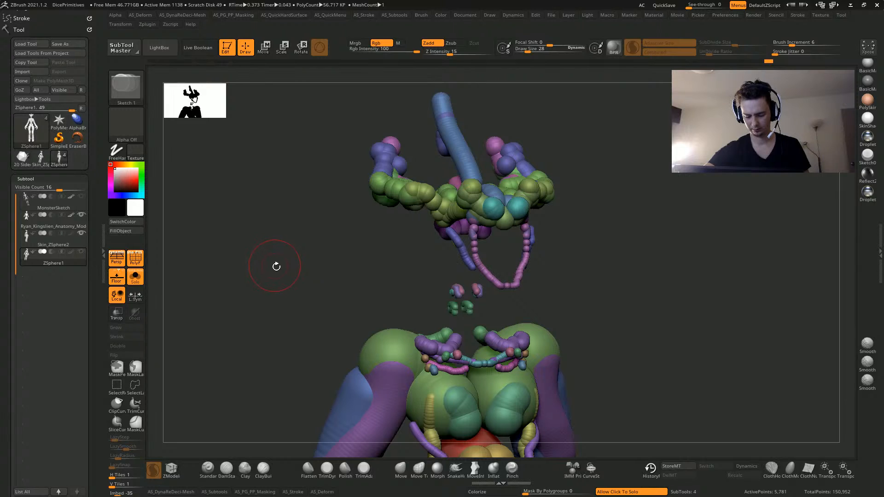
{"action": "key", "text": "a"}
{"action": "key", "text": "a"}
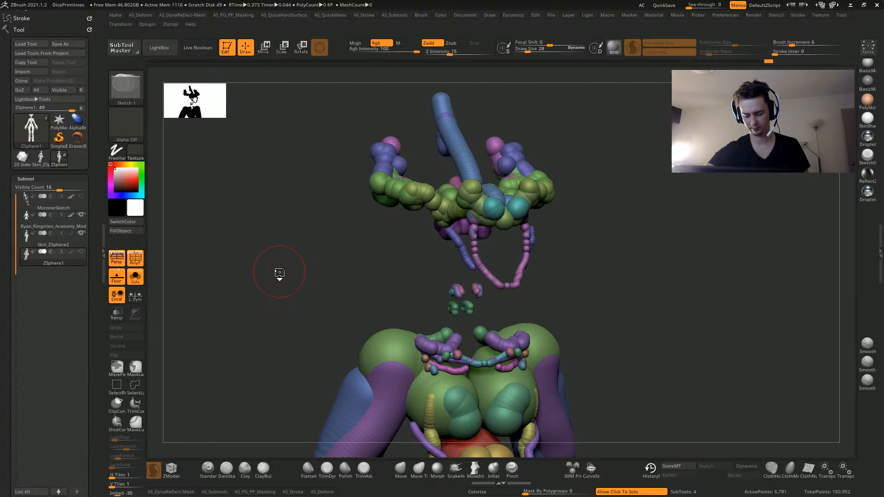
{"action": "key", "text": "a"}
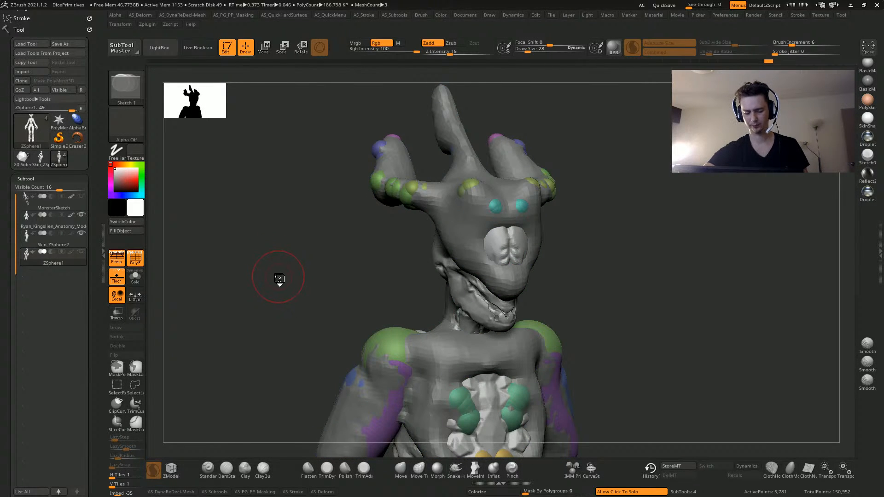
{"action": "key", "text": "a"}
{"action": "left_click_drag", "start_coordinate": [251, 344], "coordinate": [207, 329]}
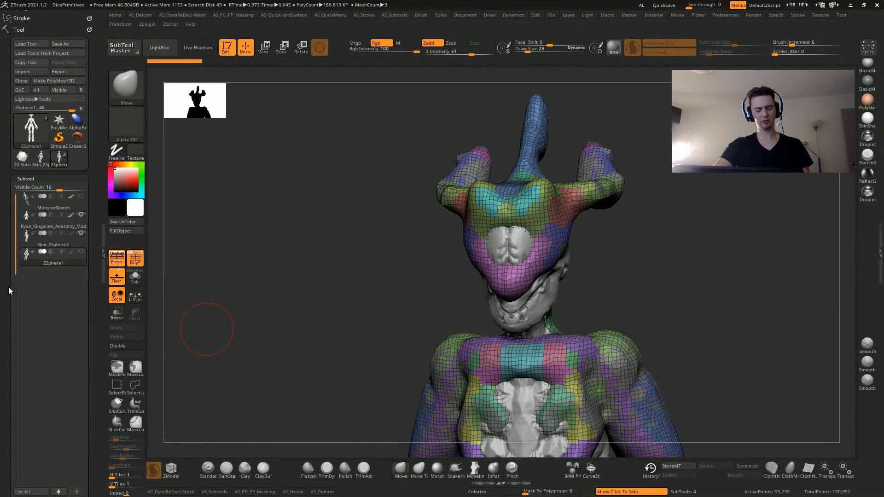
Hide the Skin_ZSphere2 subtool and check ZSphere1's unified skin preview in solo against its spheres
{"action": "left_click", "coordinate": [81, 234]}
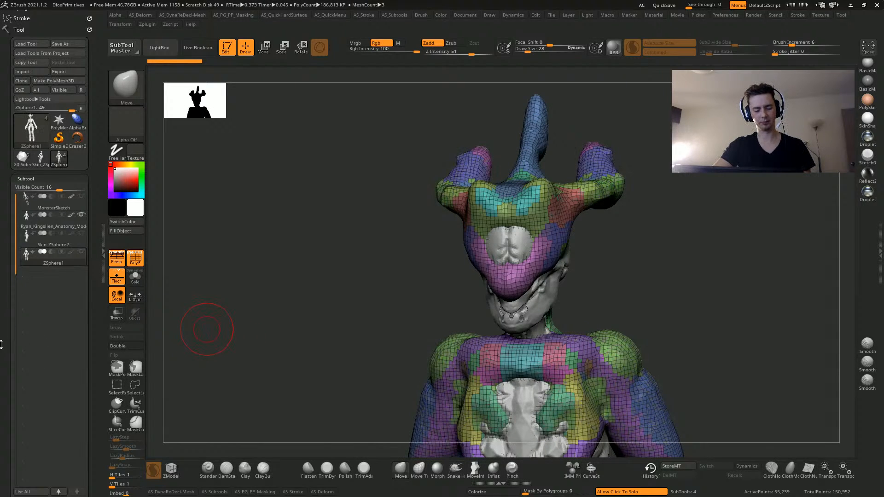
{"action": "left_click_drag", "start_coordinate": [2, 342], "coordinate": [18, 102]}
{"action": "left_click_drag", "start_coordinate": [296, 288], "coordinate": [299, 309]}
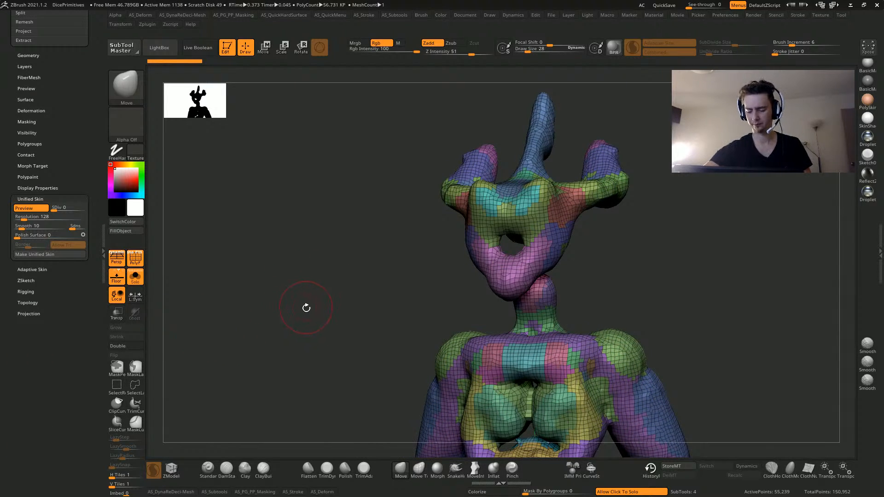
{"action": "key", "text": "a"}
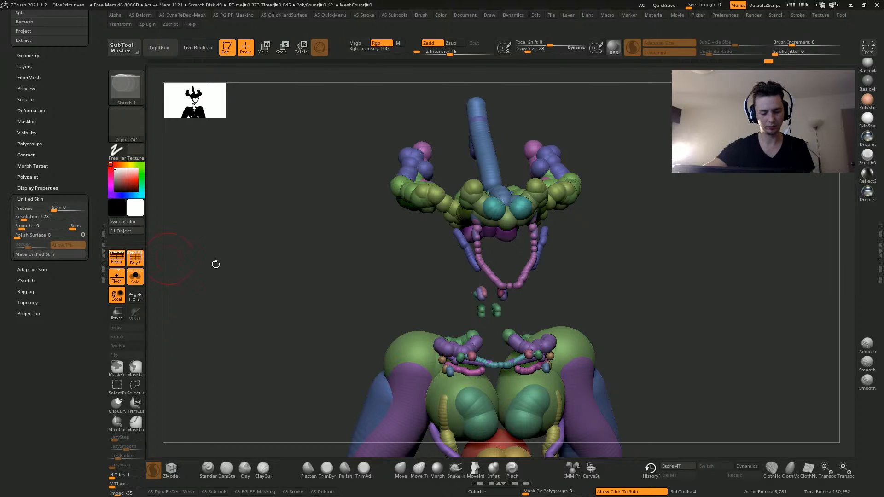
{"action": "key", "text": "a"}
{"action": "key", "text": "a"}
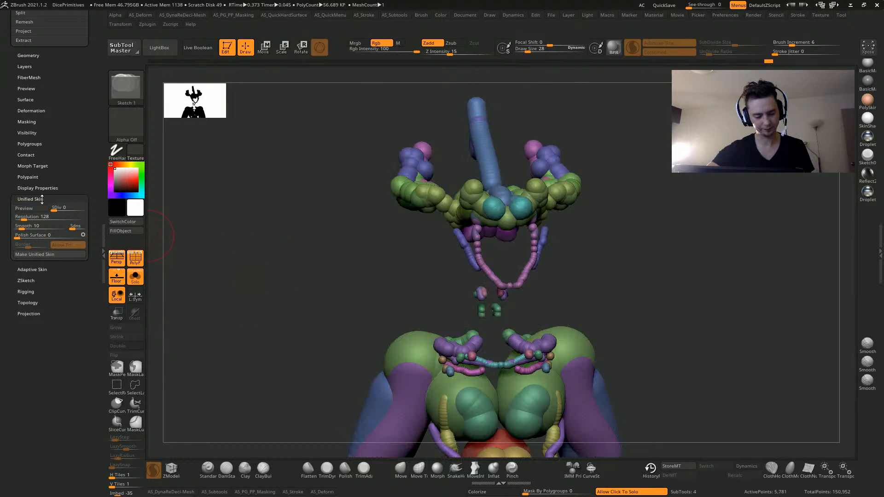
Set ZSphere1's unified skin resolution to 496 and its polish surface to 13, and toggle the skin preview
{"action": "left_click", "coordinate": [26, 218]}
{"action": "type", "text": "500"}
{"action": "key", "text": "Return"}
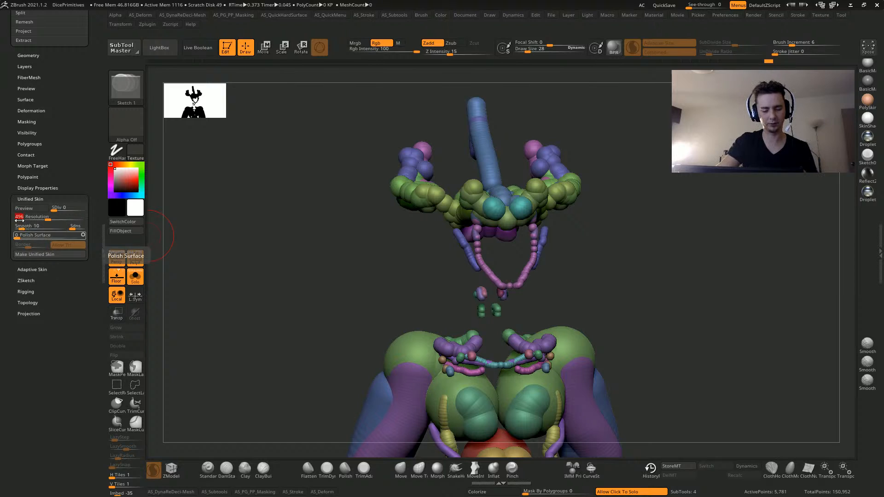
{"action": "left_click", "coordinate": [26, 211]}
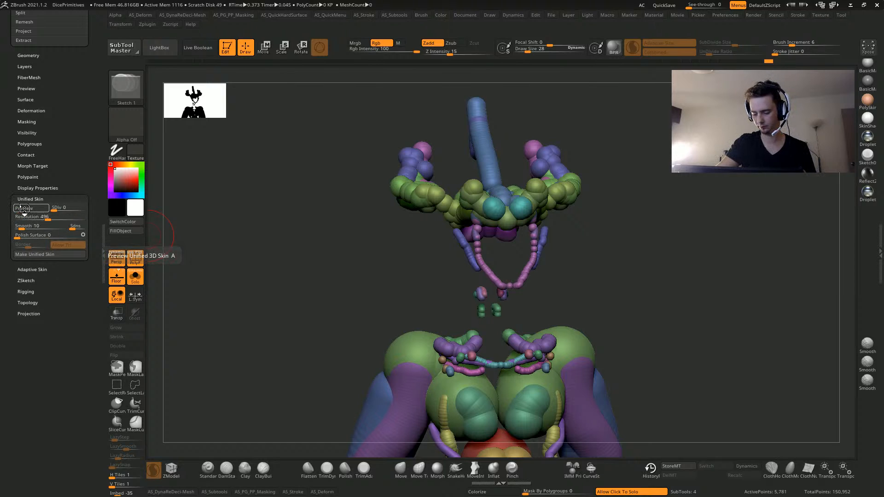
{"action": "left_click", "coordinate": [25, 238]}
{"action": "left_click", "coordinate": [29, 209]}
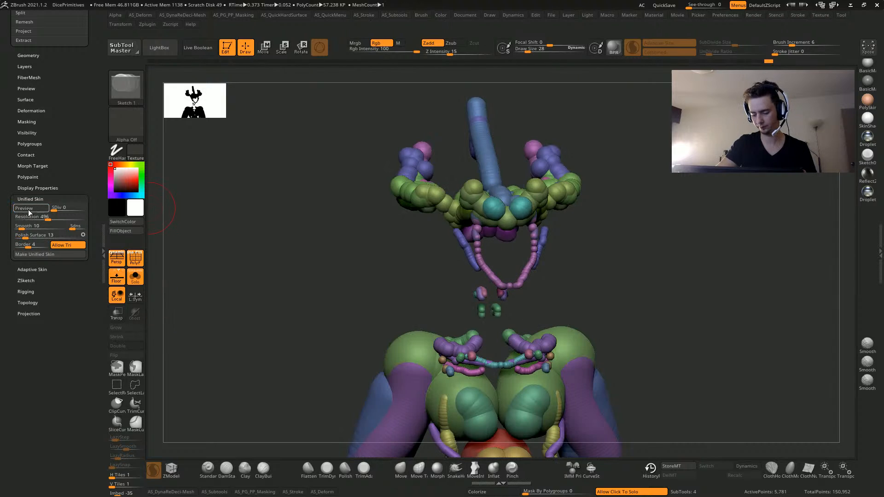
Preview ZSphere1's unified skin across the whole body and make the unified skin mesh from it
{"action": "left_click", "coordinate": [24, 210]}
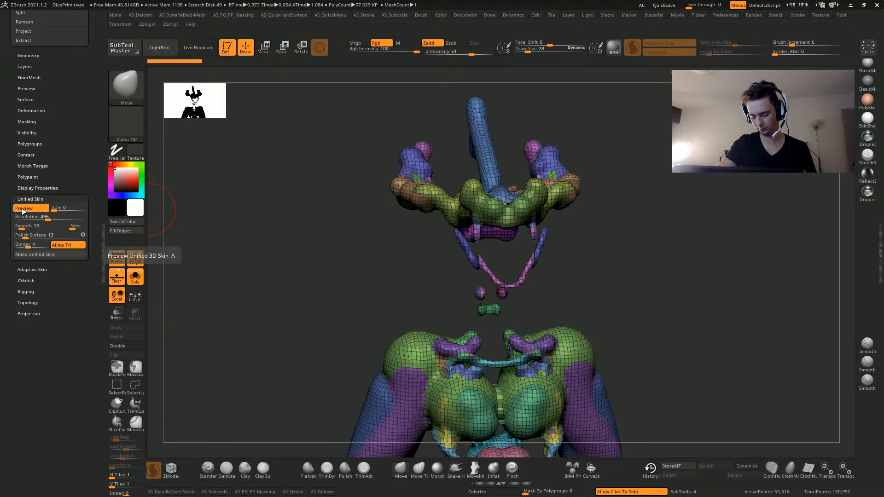
{"action": "left_click_drag", "start_coordinate": [274, 316], "coordinate": [157, 263]}
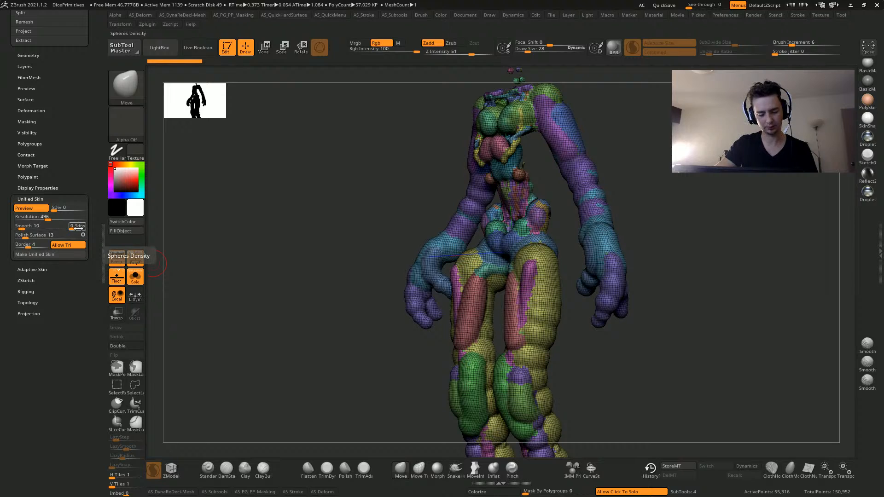
{"action": "key", "text": "ctrl"}
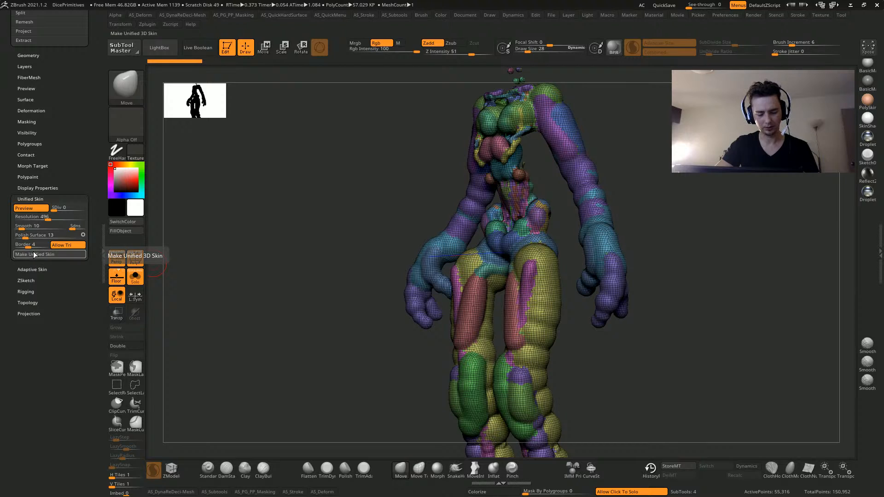
Delete the old Skin_ZSphere2 subtool
{"action": "left_click_drag", "start_coordinate": [2, 204], "coordinate": [12, 417]}
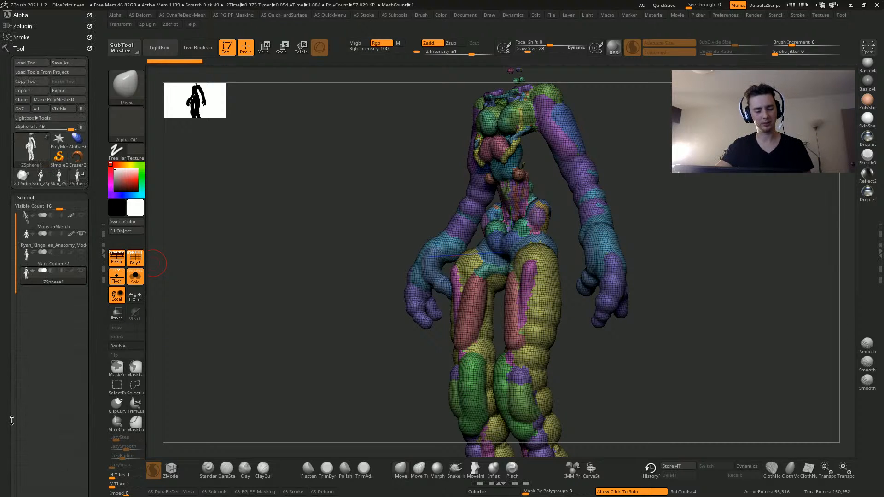
{"action": "left_click_drag", "start_coordinate": [3, 324], "coordinate": [29, 308]}
{"action": "left_click", "coordinate": [40, 232]}
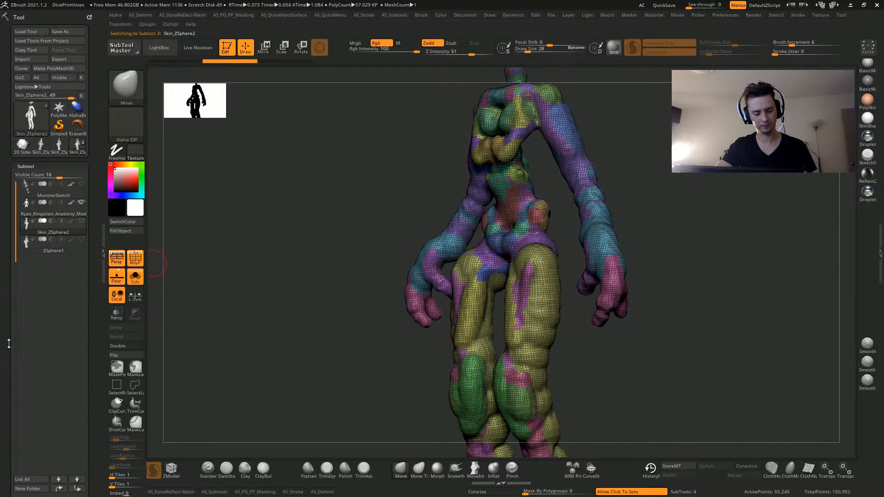
{"action": "left_click_drag", "start_coordinate": [9, 356], "coordinate": [8, 276]}
{"action": "left_click", "coordinate": [23, 305]}
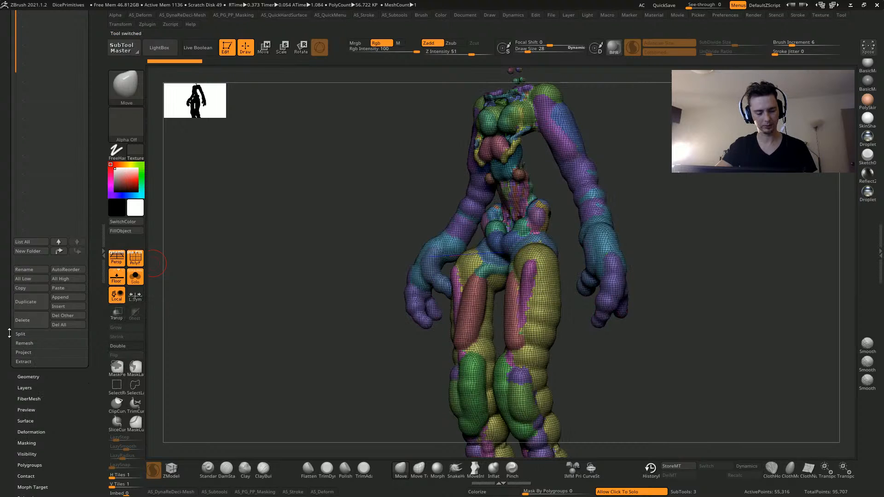
Append the new Skin_ZSphere3 mesh to the subtools and leave solo mode to show it with the anatomy model
{"action": "left_click", "coordinate": [64, 300]}
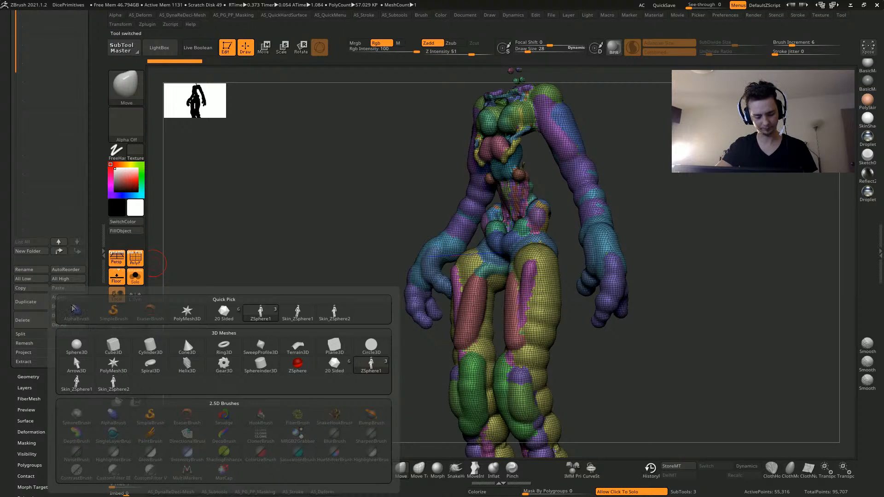
{"action": "left_click", "coordinate": [114, 383]}
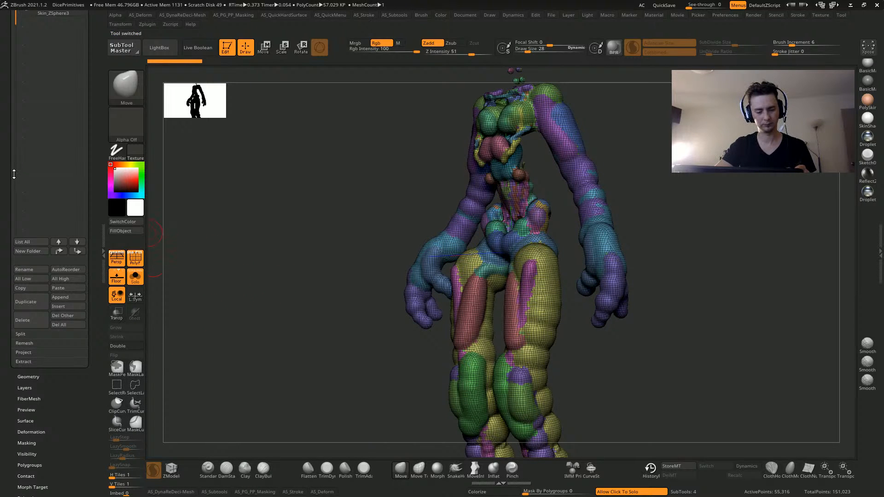
{"action": "left_click_drag", "start_coordinate": [13, 174], "coordinate": [59, 249]}
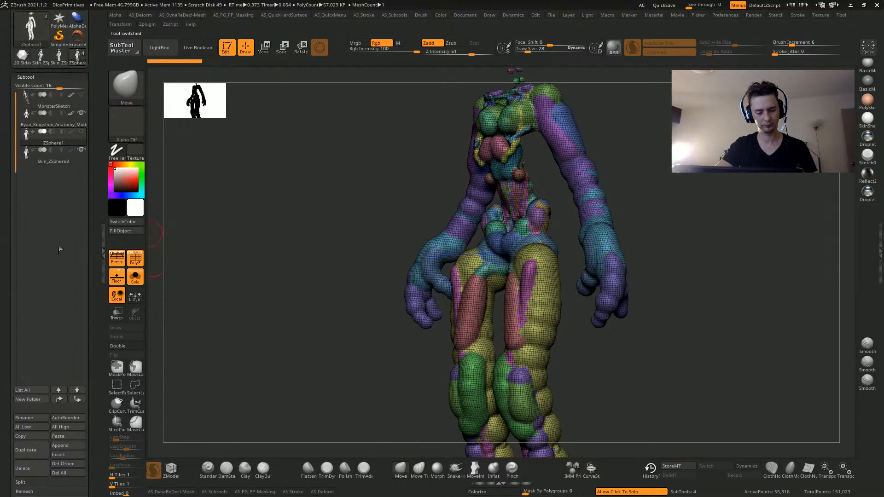
{"action": "left_click", "coordinate": [85, 162]}
{"action": "left_click_drag", "start_coordinate": [208, 227], "coordinate": [298, 266], "text": "shift"}
{"action": "left_click", "coordinate": [296, 266]}
Select the anatomy model subtool at the head, undo the last stroke, and display its polygroup colors without wireframe lines
{"action": "left_click_drag", "start_coordinate": [253, 199], "coordinate": [308, 236]}
{"action": "left_click_drag", "start_coordinate": [276, 294], "coordinate": [301, 323]}
{"action": "left_click_drag", "start_coordinate": [252, 334], "coordinate": [237, 307]}
{"action": "left_click", "coordinate": [417, 337], "text": "alt"}
{"action": "left_click_drag", "start_coordinate": [278, 343], "coordinate": [315, 328]}
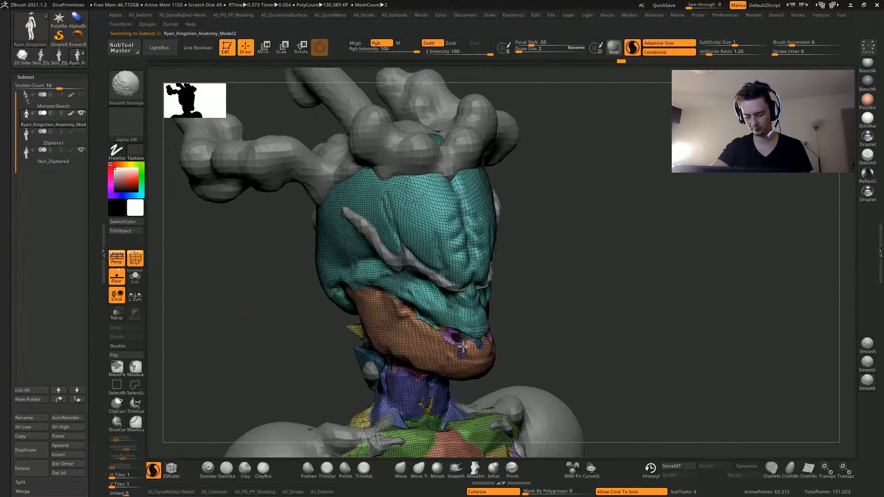
{"action": "key", "text": "ctrl+z"}
{"action": "left_click", "coordinate": [134, 259]}
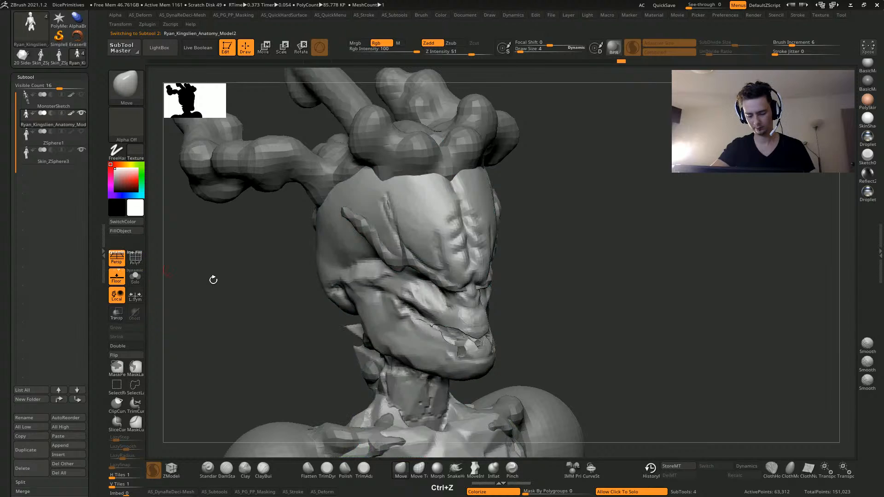
{"action": "left_click", "coordinate": [141, 255]}
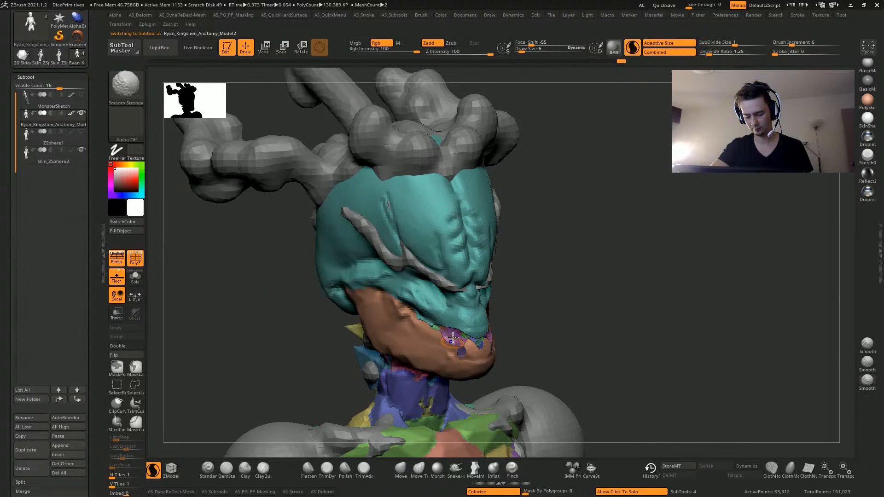
Smooth the anatomy model's teeth and mouth area with Smooth Stronger at draw size 6
{"action": "left_click_drag", "start_coordinate": [464, 338], "coordinate": [460, 344]}
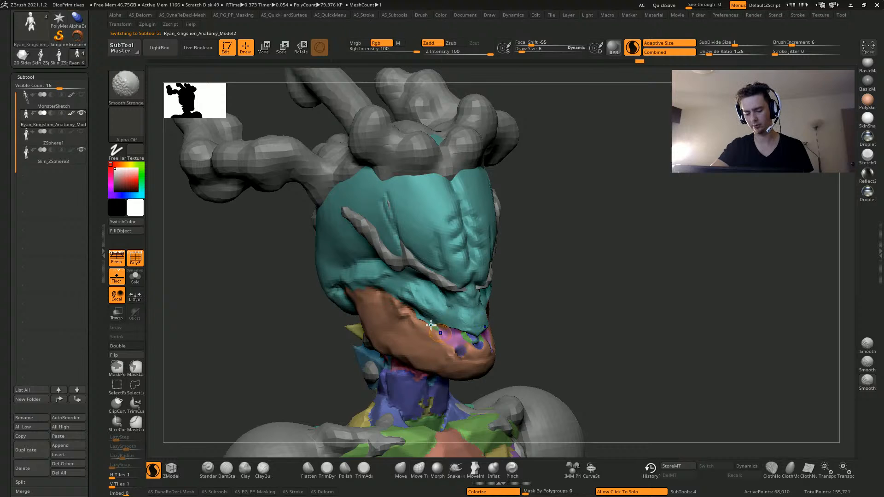
{"action": "mouse_move", "coordinate": [243, 281]}
{"action": "left_mouse_down"}
{"action": "mouse_move", "coordinate": [256, 280]}
{"action": "mouse_move", "coordinate": [211, 280]}
{"action": "left_mouse_up"}
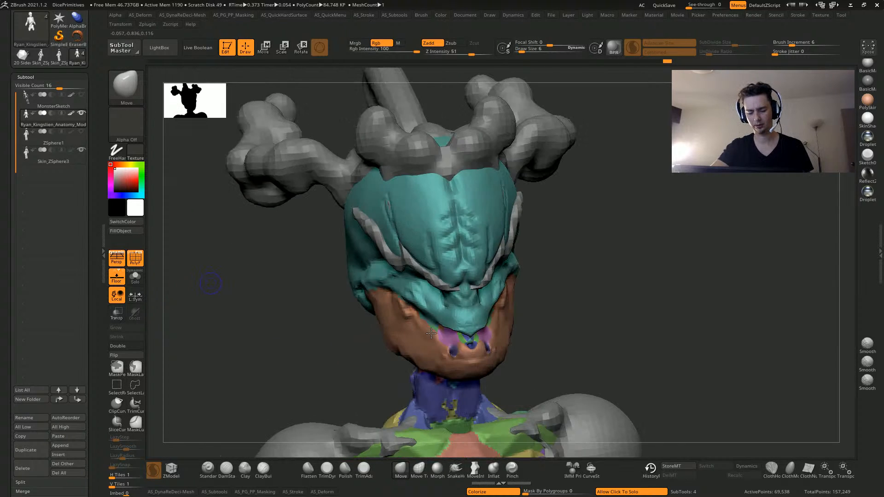
{"action": "left_click_drag", "start_coordinate": [451, 349], "coordinate": [454, 355], "text": "shift"}
Cut off the spiky vertebrae protruding from the back of the neck with the TrimCurve brush
{"action": "mouse_move", "coordinate": [263, 336]}
{"action": "left_mouse_down", "text": "alt"}
{"action": "mouse_move", "coordinate": [268, 274]}
{"action": "mouse_move", "coordinate": [243, 310]}
{"action": "mouse_move", "coordinate": [293, 328]}
{"action": "left_mouse_up", "text": "alt"}
{"action": "mouse_move", "coordinate": [223, 340]}
{"action": "left_mouse_down", "text": "alt"}
{"action": "mouse_move", "coordinate": [238, 286]}
{"action": "mouse_move", "coordinate": [260, 305]}
{"action": "mouse_move", "coordinate": [292, 307]}
{"action": "left_mouse_up", "text": "alt"}
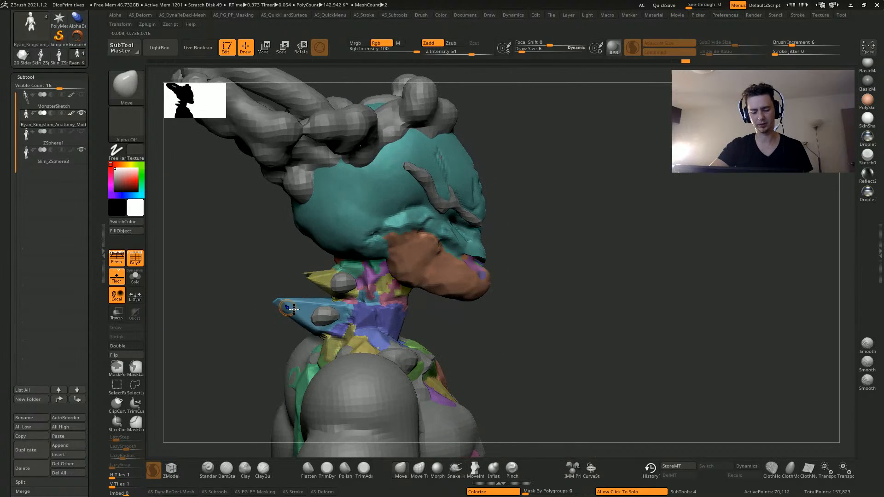
{"action": "left_click_drag", "start_coordinate": [226, 325], "coordinate": [178, 308]}
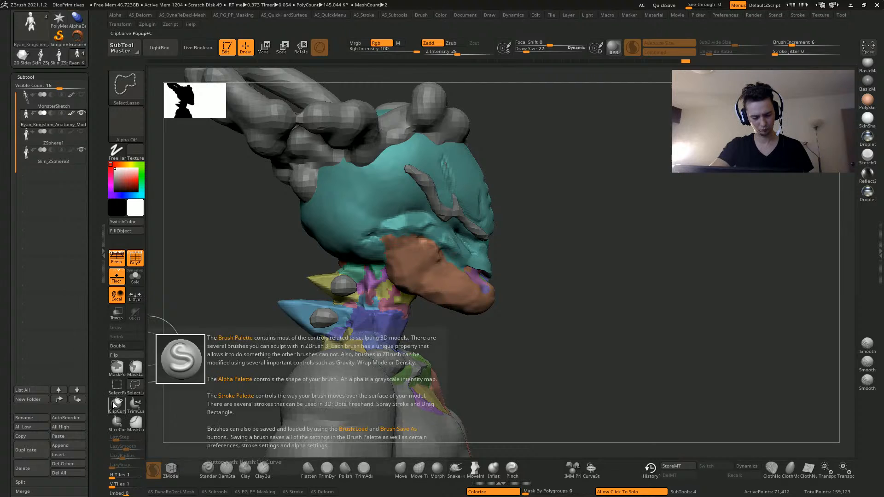
{"action": "left_click", "coordinate": [135, 405], "text": "ctrl+shift"}
{"action": "left_click_drag", "start_coordinate": [298, 288], "coordinate": [310, 348], "text": "ctrl+shift"}
{"action": "left_click_drag", "start_coordinate": [310, 239], "coordinate": [329, 317], "text": "ctrl+shift"}
Smooth the trimmed back of the neck and the rear of the skull on the anatomy model
{"action": "left_click_drag", "start_coordinate": [329, 286], "coordinate": [336, 277], "text": "shift"}
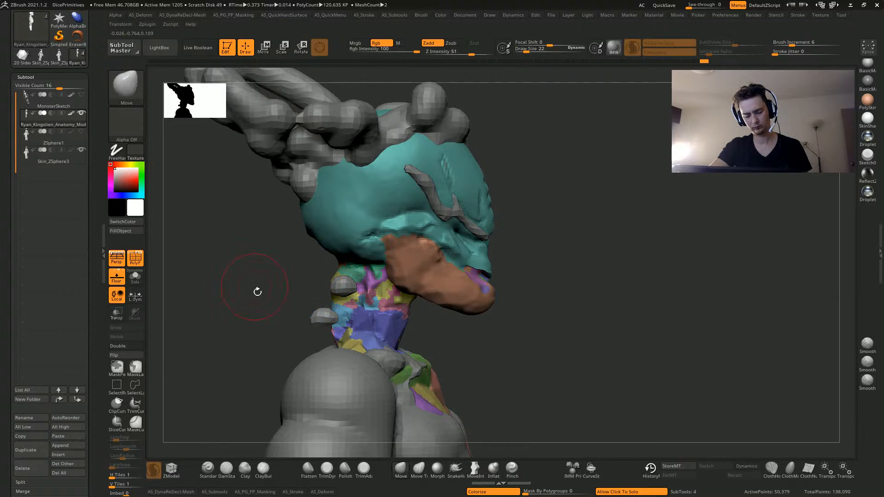
{"action": "mouse_move", "coordinate": [256, 292]}
{"action": "left_mouse_down"}
{"action": "mouse_move", "coordinate": [267, 280]}
{"action": "mouse_move", "coordinate": [258, 277]}
{"action": "left_mouse_up"}
{"action": "left_click_drag", "start_coordinate": [303, 219], "coordinate": [297, 220], "text": "shift"}
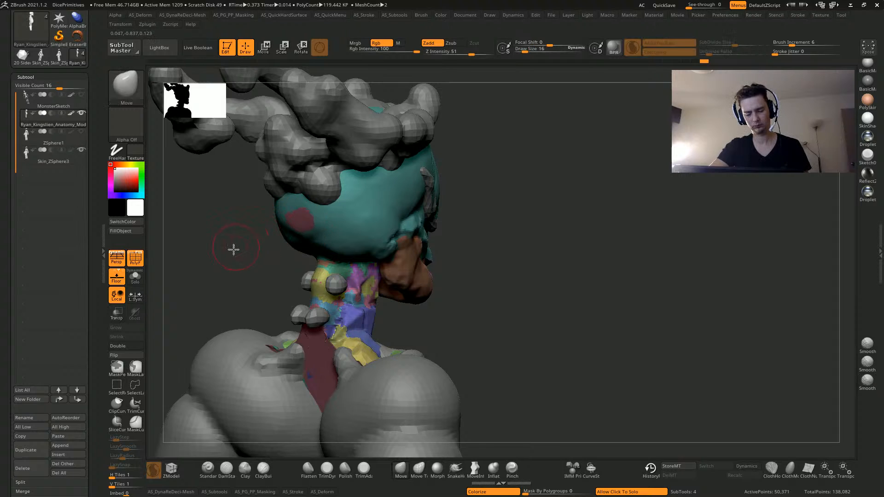
Choose the SnakeHook brush for the neck, undo the last change, and set Mask By Polygroups to 97
{"action": "mouse_move", "coordinate": [233, 249]}
{"action": "left_mouse_down"}
{"action": "mouse_move", "coordinate": [229, 258]}
{"action": "mouse_move", "coordinate": [275, 305]}
{"action": "left_mouse_up"}
{"action": "left_click", "coordinate": [455, 468]}
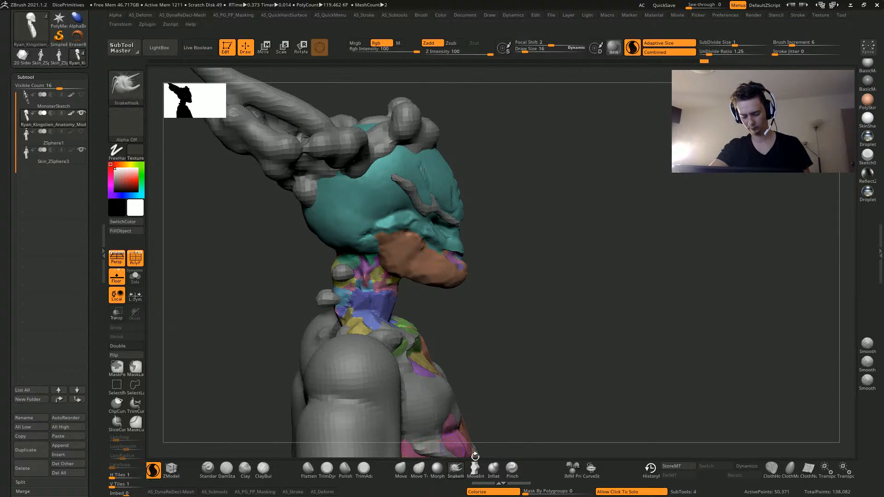
{"action": "left_click_drag", "start_coordinate": [309, 290], "coordinate": [280, 302]}
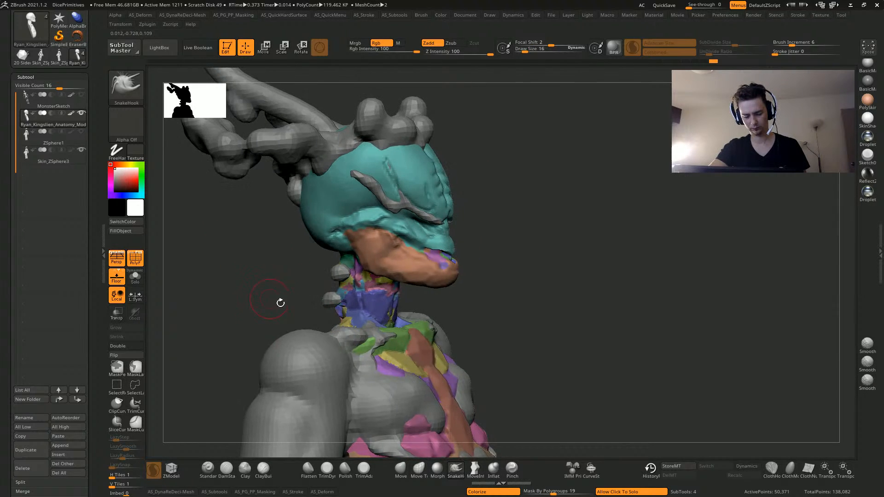
{"action": "key", "text": "ctrl+z"}
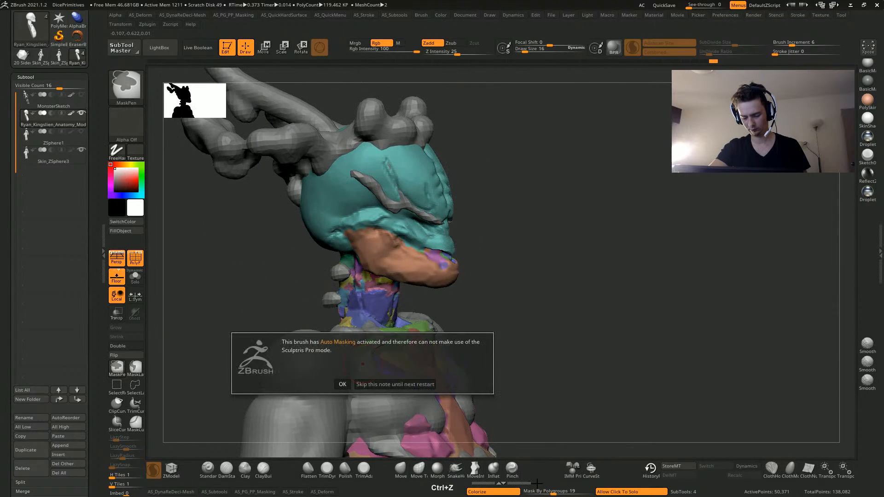
{"action": "left_click", "coordinate": [342, 384]}
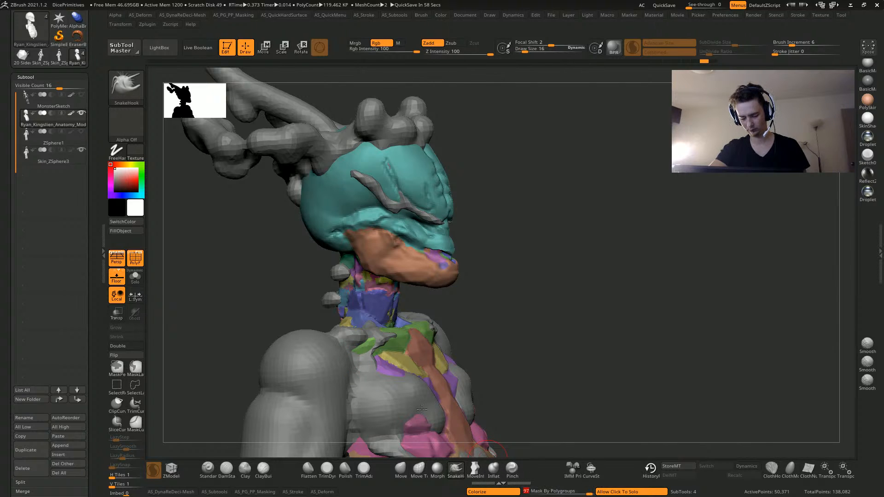
Reshape the neck muscles polygroup by polygroup with SnakeHook strokes on the side and front of the neck
{"action": "left_click_drag", "start_coordinate": [342, 297], "coordinate": [332, 295]}
{"action": "mouse_move", "coordinate": [261, 275]}
{"action": "left_mouse_down"}
{"action": "mouse_move", "coordinate": [297, 273]}
{"action": "mouse_move", "coordinate": [208, 271]}
{"action": "left_mouse_up"}
{"action": "left_click_drag", "start_coordinate": [375, 289], "coordinate": [377, 301]}
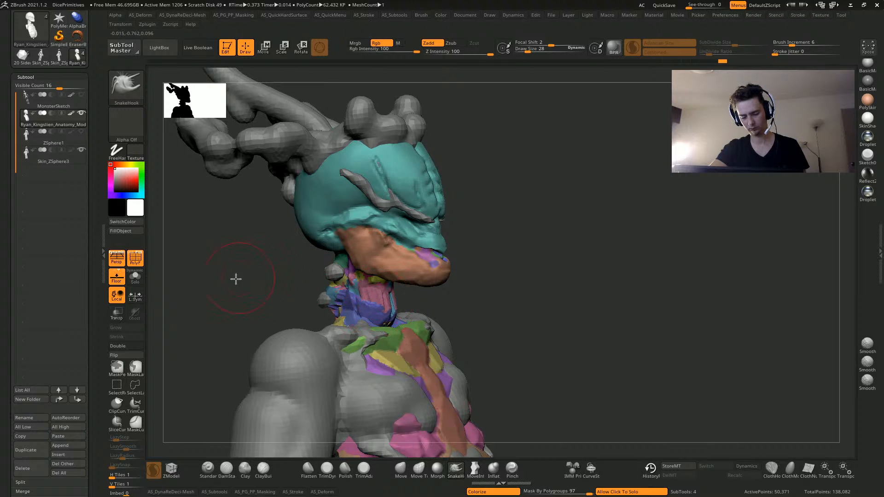
{"action": "left_click_drag", "start_coordinate": [234, 278], "coordinate": [384, 289]}
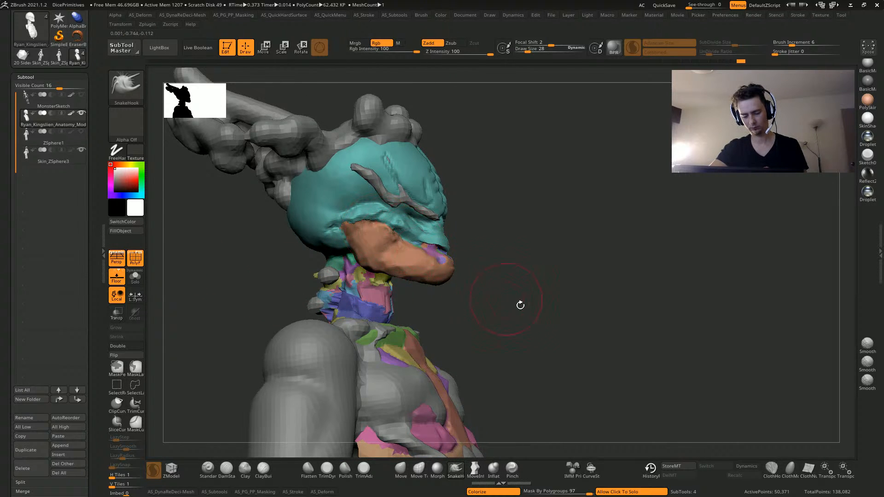
{"action": "left_click_drag", "start_coordinate": [518, 304], "coordinate": [396, 195]}
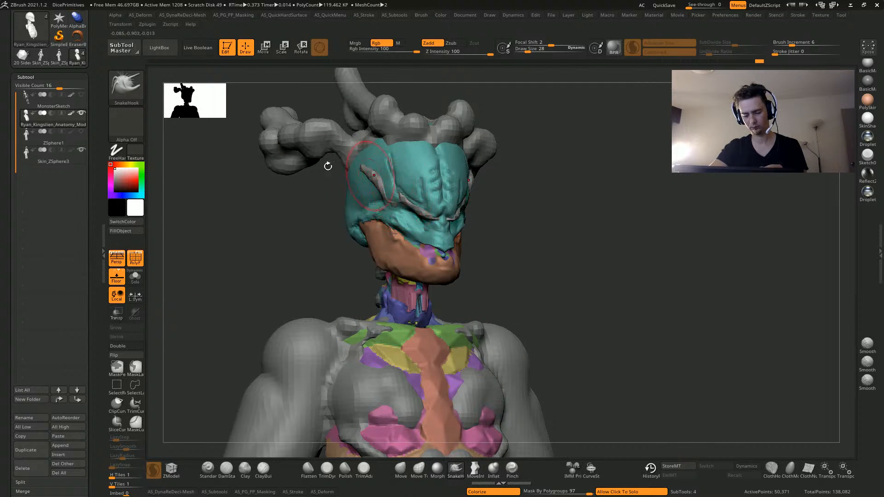
Select the Skin_ZSphere3 subtool, undo the last change, and apply Mirror And Weld to the mesh
{"action": "left_click_drag", "start_coordinate": [328, 166], "coordinate": [352, 256], "text": "alt"}
{"action": "left_click", "coordinate": [368, 248], "text": "alt"}
{"action": "left_click_drag", "start_coordinate": [277, 279], "coordinate": [360, 246]}
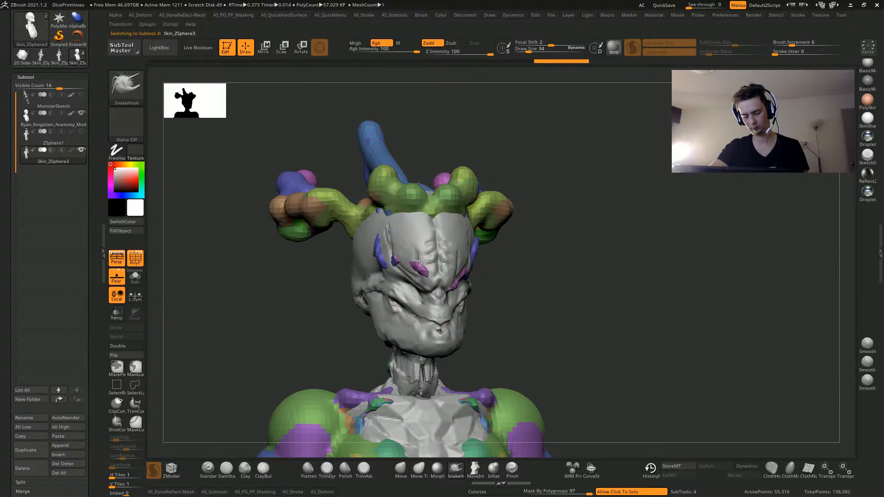
{"action": "key", "text": "ctrl+z"}
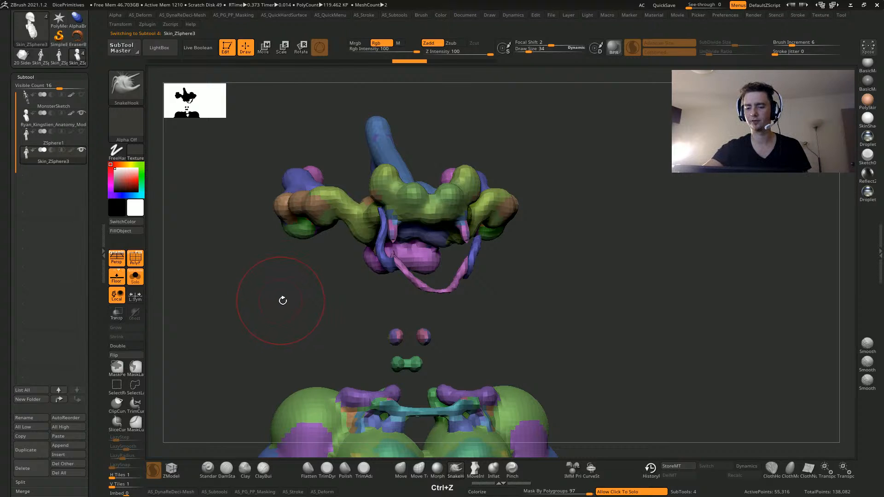
{"action": "key", "text": "1"}
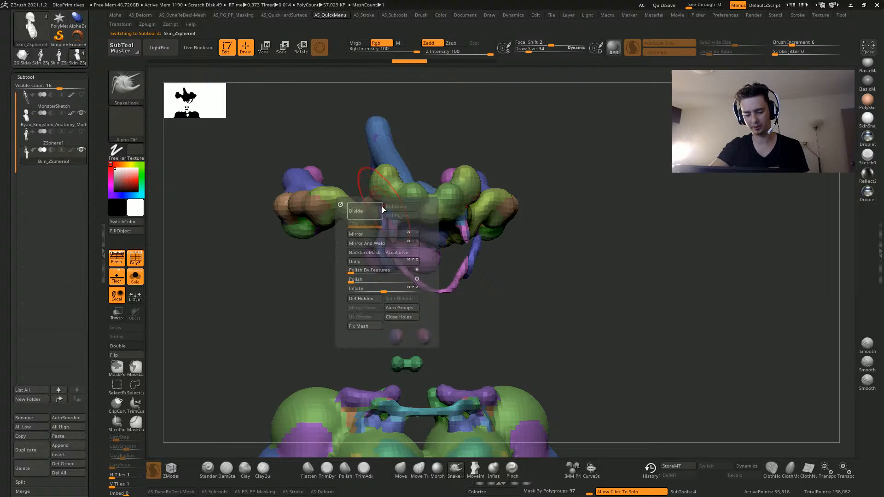
{"action": "left_click", "coordinate": [359, 242]}
{"action": "left_click", "coordinate": [237, 281]}
Reposition the thin brow and temple strands against the face using SnakeHook at draw size 40
{"action": "left_click_drag", "start_coordinate": [234, 285], "coordinate": [283, 295]}
{"action": "left_click_drag", "start_coordinate": [414, 295], "coordinate": [375, 268]}
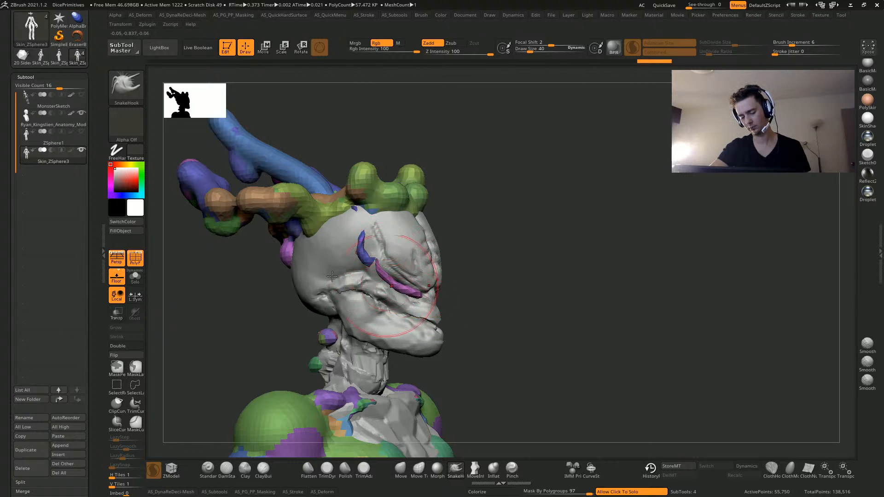
{"action": "mouse_move", "coordinate": [278, 287]}
{"action": "left_mouse_down"}
{"action": "mouse_move", "coordinate": [231, 279]}
{"action": "mouse_move", "coordinate": [403, 297]}
{"action": "left_mouse_up"}
{"action": "left_click_drag", "start_coordinate": [472, 357], "coordinate": [428, 351]}
{"action": "left_click_drag", "start_coordinate": [398, 291], "coordinate": [395, 286]}
{"action": "mouse_move", "coordinate": [473, 341]}
{"action": "left_mouse_down"}
{"action": "mouse_move", "coordinate": [291, 282]}
{"action": "mouse_move", "coordinate": [277, 258]}
{"action": "mouse_move", "coordinate": [423, 292]}
{"action": "mouse_move", "coordinate": [424, 261]}
{"action": "left_mouse_up"}
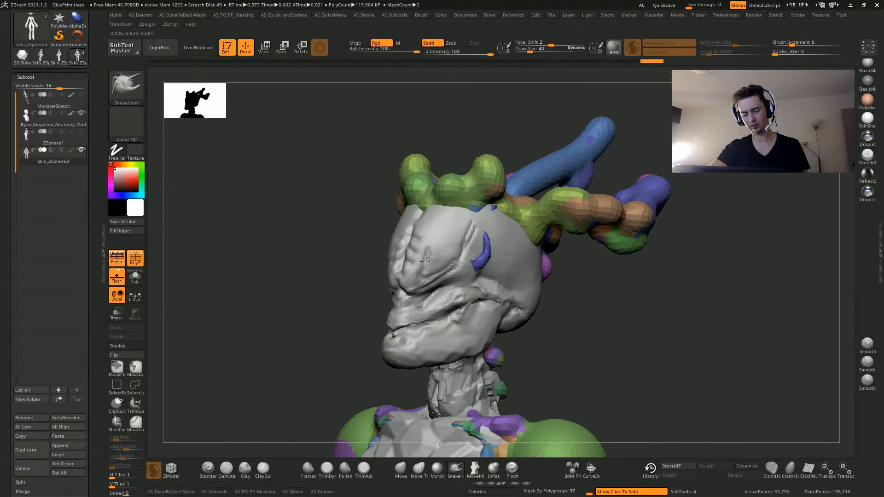
Pull the green forehead lumps at the base of the horns into a new shape with SnakeHook
{"action": "left_click_drag", "start_coordinate": [302, 270], "coordinate": [437, 278]}
{"action": "left_click_drag", "start_coordinate": [353, 255], "coordinate": [343, 234]}
{"action": "left_click_drag", "start_coordinate": [214, 228], "coordinate": [244, 391], "text": "alt"}
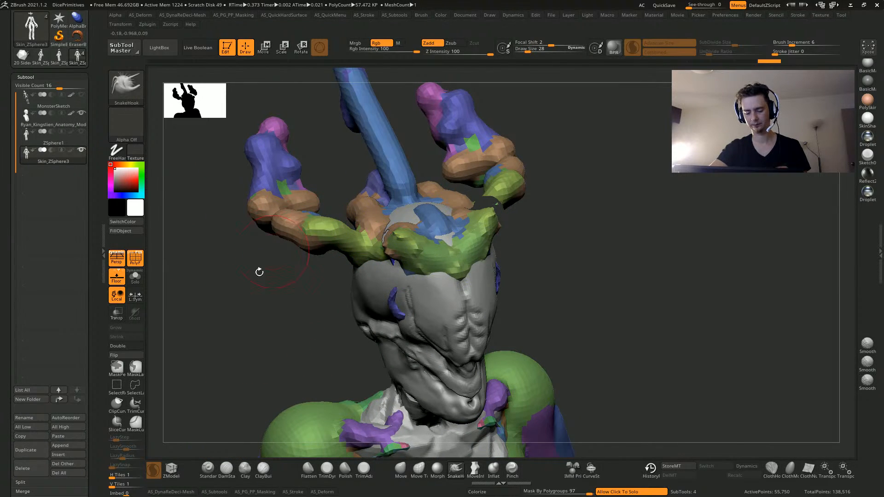
{"action": "left_click_drag", "start_coordinate": [258, 270], "coordinate": [435, 279]}
{"action": "left_click_drag", "start_coordinate": [411, 249], "coordinate": [396, 234]}
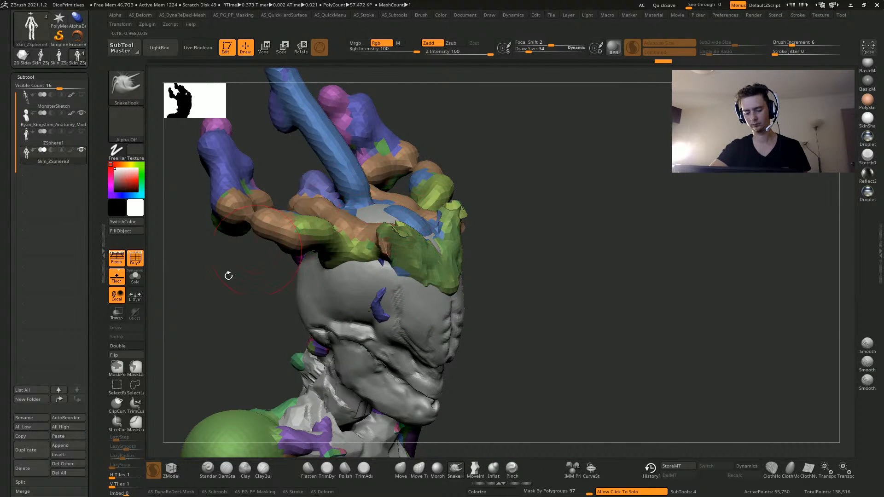
Smooth the lumpy horn forms on top of the head with Smooth Stronger at draw size 34
{"action": "left_click_drag", "start_coordinate": [229, 275], "coordinate": [229, 322]}
{"action": "mouse_move", "coordinate": [322, 244]}
{"action": "left_mouse_down", "text": "shift"}
{"action": "mouse_move", "coordinate": [316, 200]}
{"action": "mouse_move", "coordinate": [325, 271]}
{"action": "left_mouse_up", "text": "shift"}
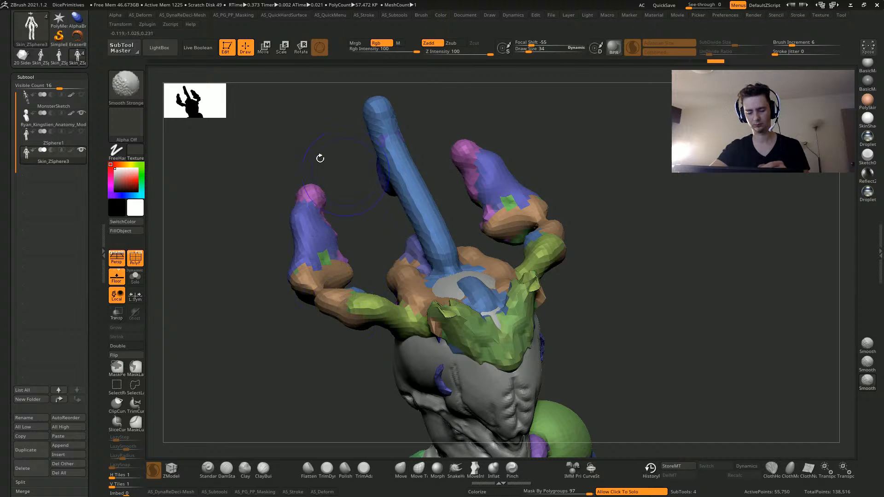
{"action": "left_click_drag", "start_coordinate": [320, 158], "coordinate": [289, 195]}
{"action": "left_click_drag", "start_coordinate": [370, 254], "coordinate": [375, 264], "text": "shift"}
Undo the last smoothing stroke and switch the smoothing brush to Smooth Groups
{"action": "mouse_move", "coordinate": [201, 222]}
{"action": "left_mouse_down"}
{"action": "mouse_move", "coordinate": [225, 229]}
{"action": "mouse_move", "coordinate": [173, 249]}
{"action": "left_mouse_up"}
{"action": "key", "text": "ctrl+z"}
{"action": "left_click", "coordinate": [122, 87]}
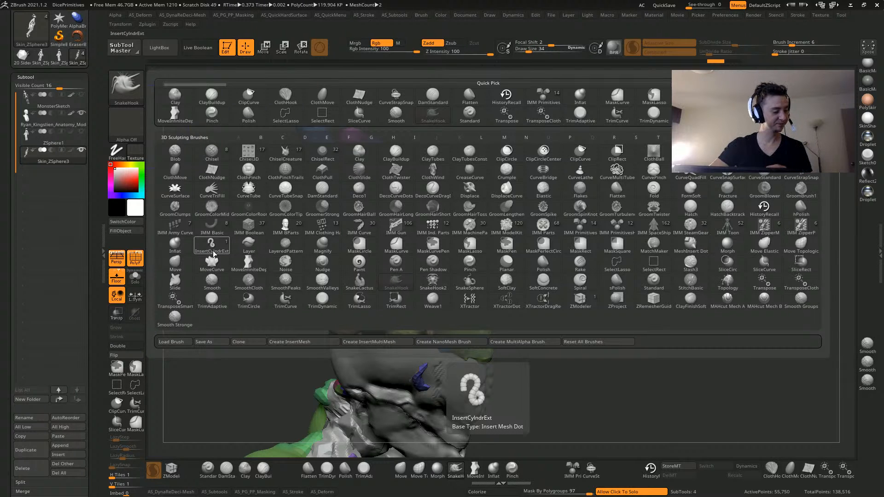
{"action": "left_click_drag", "start_coordinate": [237, 367], "coordinate": [211, 363]}
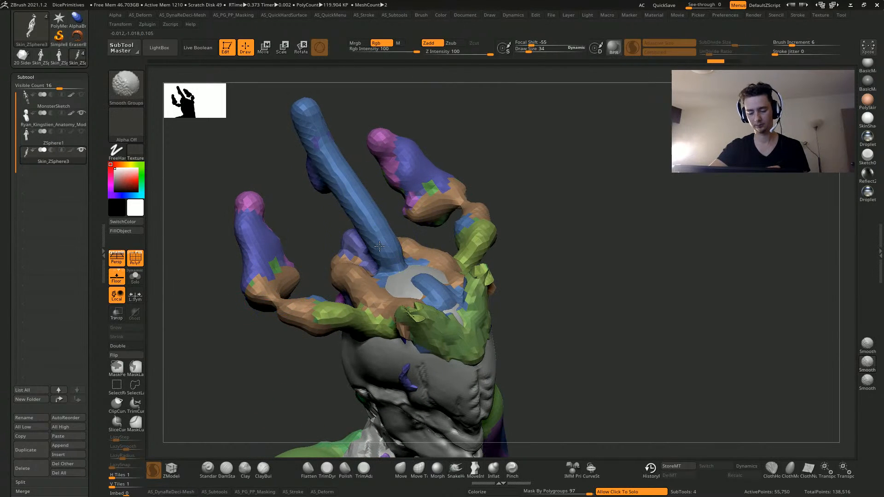
Smooth the central horn and the side horn branches within their polygroups using Smooth Groups at draw size 34
{"action": "left_click_drag", "start_coordinate": [379, 247], "coordinate": [387, 236], "text": "shift"}
{"action": "left_click_drag", "start_coordinate": [319, 157], "coordinate": [296, 148], "text": "shift"}
{"action": "left_click_drag", "start_coordinate": [230, 205], "coordinate": [222, 186]}
{"action": "mouse_move", "coordinate": [259, 239]}
{"action": "left_mouse_down", "text": "shift"}
{"action": "mouse_move", "coordinate": [272, 257]}
{"action": "mouse_move", "coordinate": [262, 269]}
{"action": "left_mouse_up", "text": "shift"}
{"action": "left_click_drag", "start_coordinate": [190, 267], "coordinate": [222, 258]}
{"action": "left_click_drag", "start_coordinate": [324, 300], "coordinate": [330, 304], "text": "shift"}
{"action": "left_click_drag", "start_coordinate": [199, 316], "coordinate": [176, 298]}
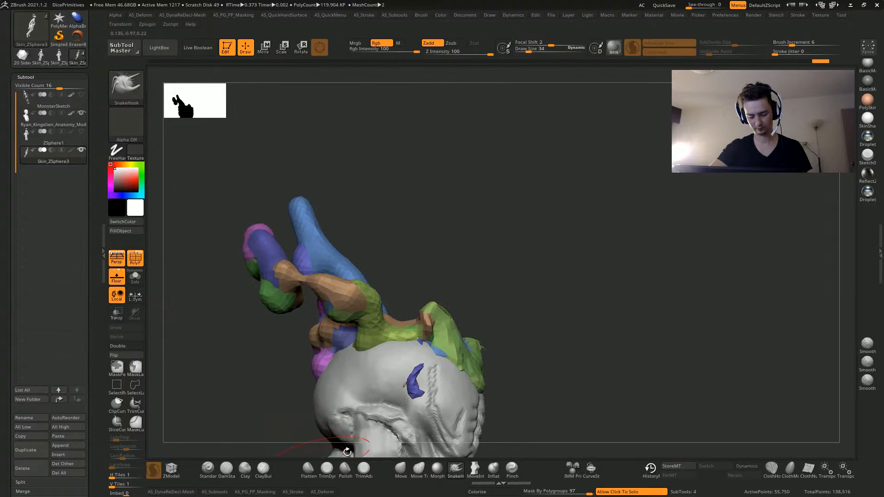
Thicken the side horn forms with the Inflat brush at draw size 34, and undo the last stroke
{"action": "left_click", "coordinate": [493, 469]}
{"action": "left_click_drag", "start_coordinate": [202, 289], "coordinate": [175, 278]}
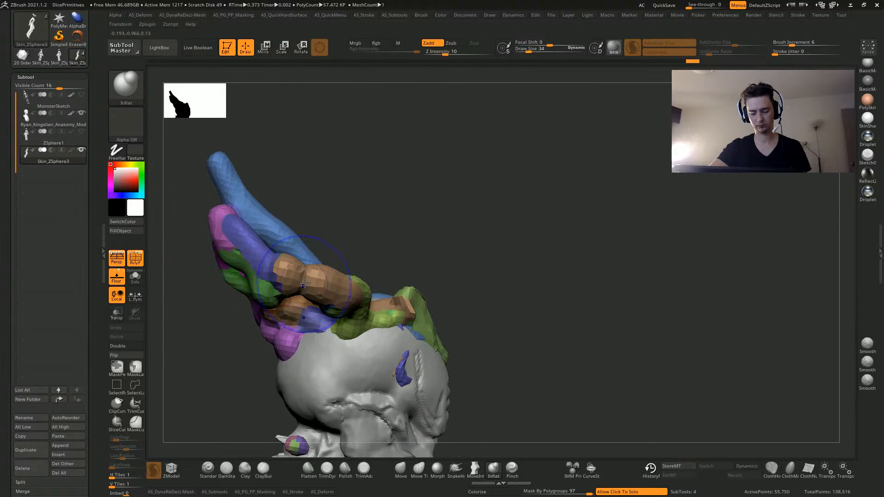
{"action": "key", "text": "ctrl+z"}
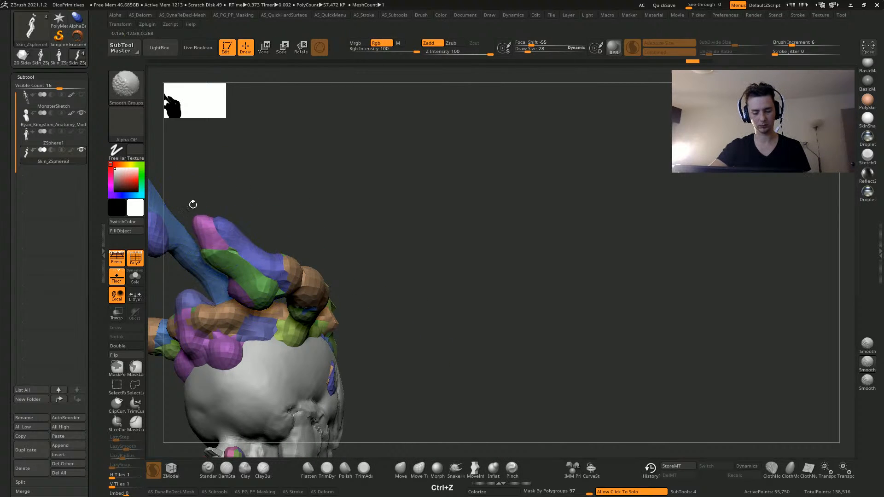
{"action": "left_click", "coordinate": [517, 286]}
Smooth the join between shoulder and upper arm with Smooth Groups at draw size 28, and turn off the polygroup colouring
{"action": "left_click_drag", "start_coordinate": [196, 294], "coordinate": [213, 289], "text": "shift"}
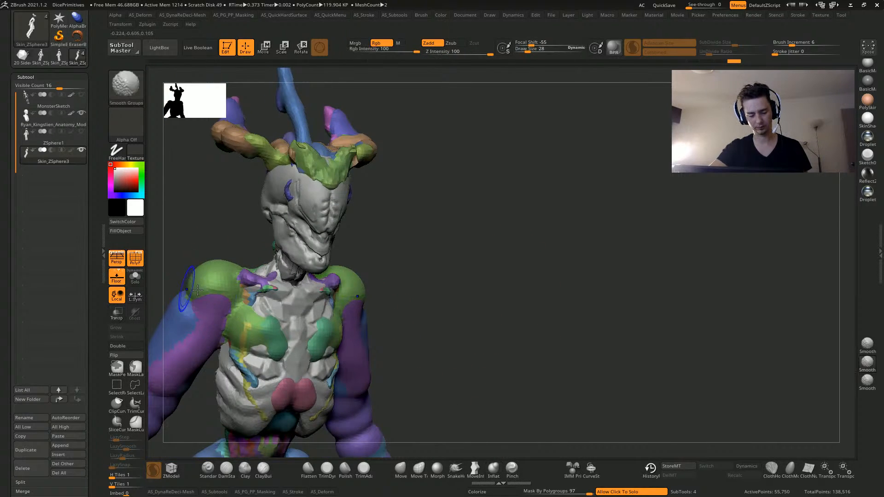
{"action": "left_click_drag", "start_coordinate": [237, 207], "coordinate": [195, 210]}
{"action": "left_click_drag", "start_coordinate": [196, 210], "coordinate": [302, 174], "text": "alt"}
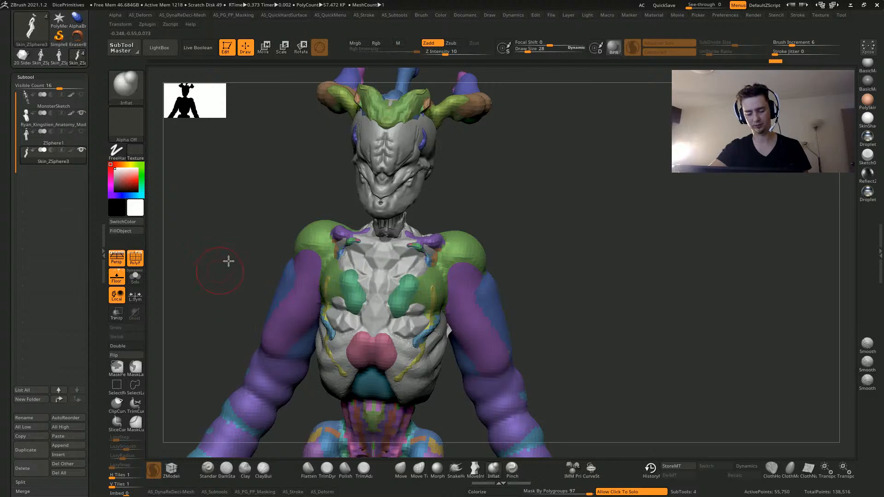
{"action": "left_click_drag", "start_coordinate": [228, 258], "coordinate": [298, 254]}
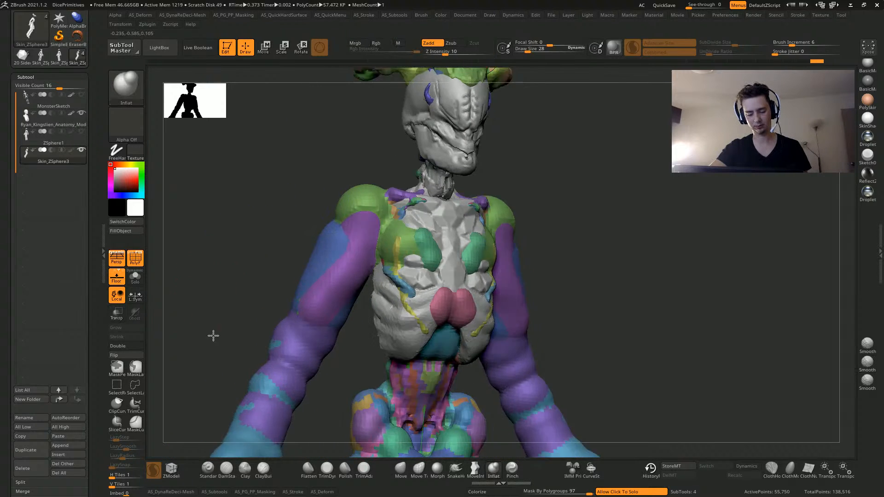
{"action": "left_click_drag", "start_coordinate": [211, 333], "coordinate": [255, 356]}
{"action": "mouse_move", "coordinate": [195, 330]}
{"action": "left_mouse_down", "text": "shift"}
{"action": "mouse_move", "coordinate": [248, 332]}
{"action": "mouse_move", "coordinate": [256, 319]}
{"action": "mouse_move", "coordinate": [237, 252]}
{"action": "left_mouse_up", "text": "shift"}
{"action": "left_click_drag", "start_coordinate": [268, 201], "coordinate": [272, 288], "text": "alt"}
{"action": "left_click", "coordinate": [133, 261]}
{"action": "left_click_drag", "start_coordinate": [255, 224], "coordinate": [314, 288]}
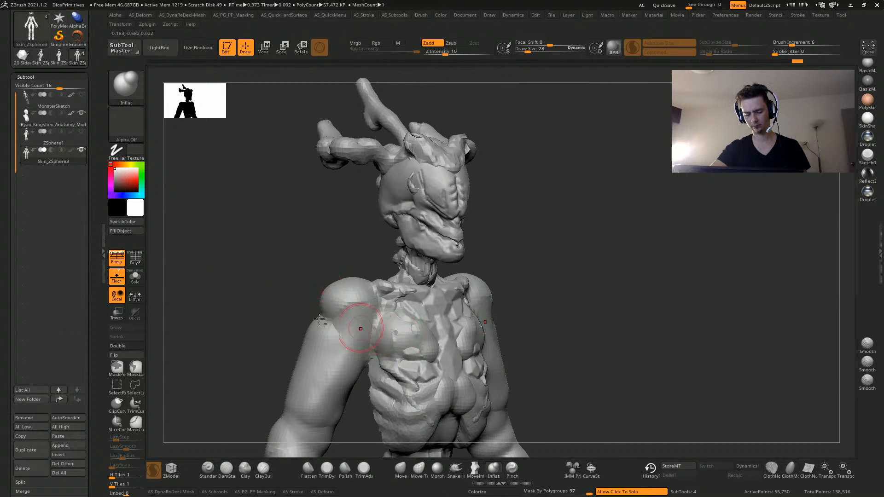
{"action": "left_click", "coordinate": [242, 283]}
{"action": "left_click", "coordinate": [242, 284]}
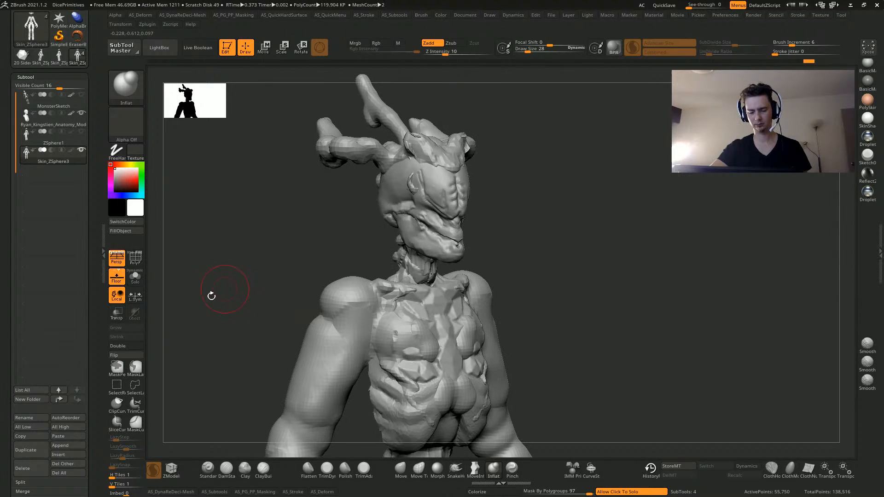
Move the anatomy model subtool directly above Skin_ZSphere3 and merge the two into one subtool
{"action": "key", "text": "Up"}
{"action": "key", "text": "space"}
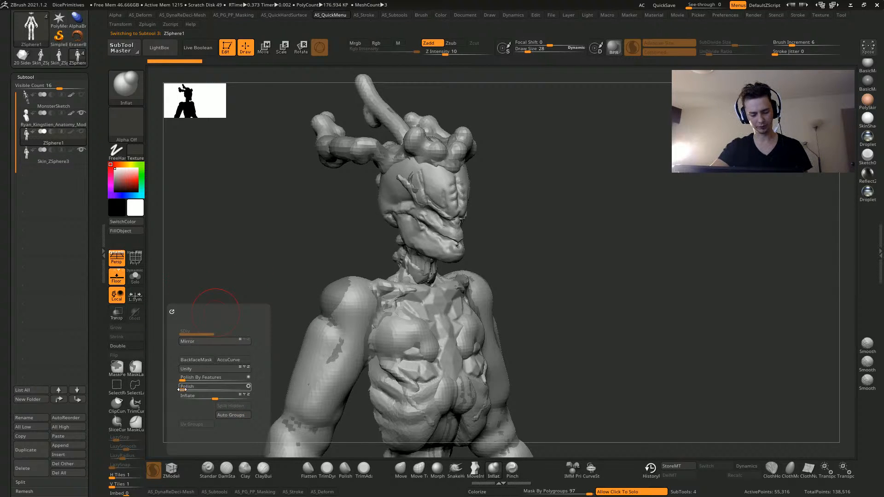
{"action": "key", "text": "Down"}
{"action": "key", "text": "Up"}
{"action": "key", "text": "Up"}
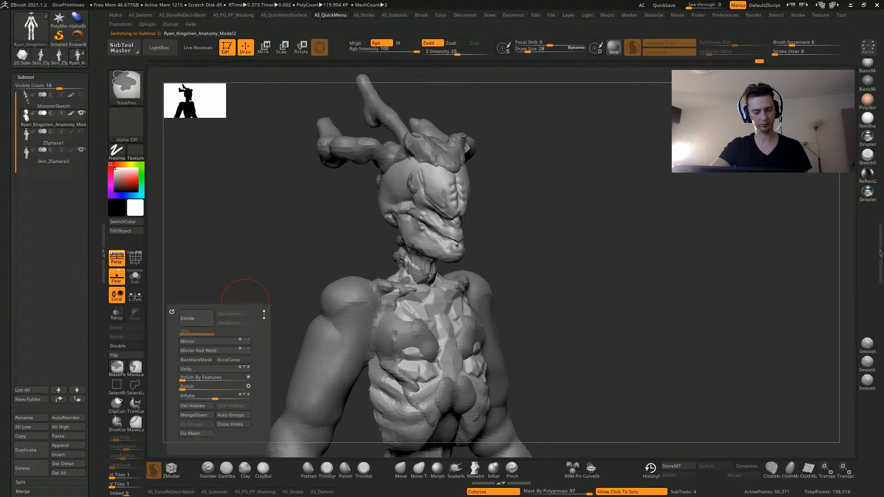
{"action": "key", "text": "ctrl+Down"}
{"action": "key", "text": "space"}
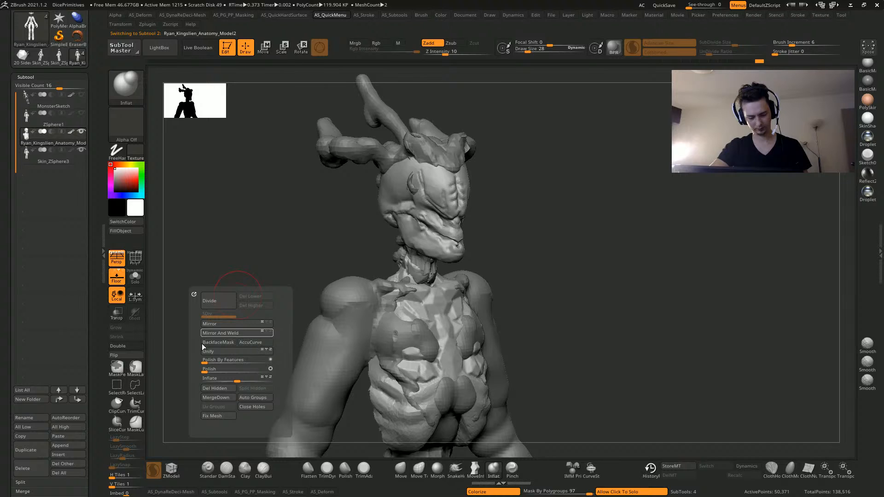
{"action": "left_click", "coordinate": [211, 397]}
{"action": "left_click", "coordinate": [207, 419]}
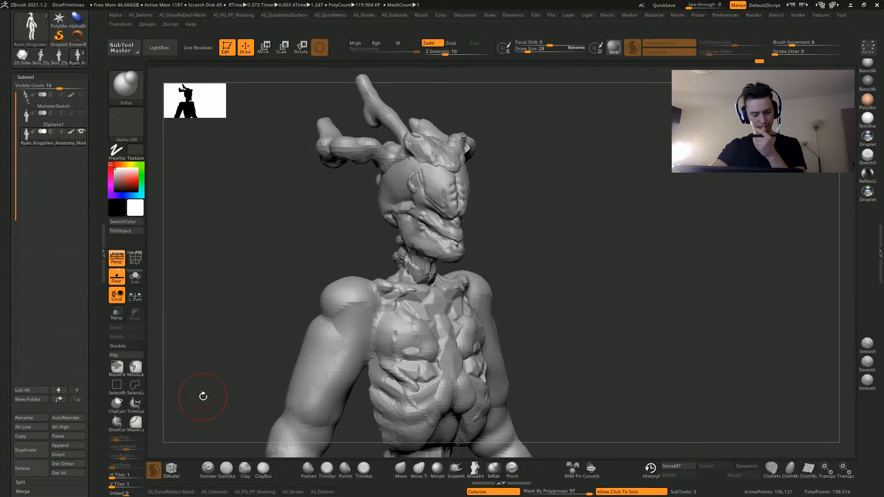
Show the polygroup colouring and smooth away the small teal flaps at the upper tips of the purple forehead crest
{"action": "left_click", "coordinate": [139, 255]}
{"action": "left_click_drag", "start_coordinate": [245, 291], "coordinate": [276, 237]}
{"action": "mouse_move", "coordinate": [311, 161]}
{"action": "left_mouse_down", "text": "alt"}
{"action": "mouse_move", "coordinate": [295, 259]}
{"action": "mouse_move", "coordinate": [322, 239]}
{"action": "left_mouse_up", "text": "alt"}
{"action": "key", "text": "shift"}
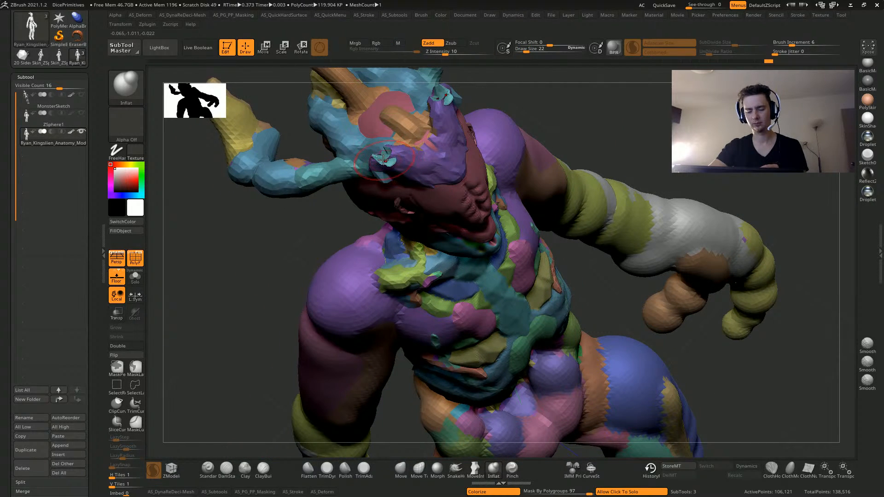
{"action": "left_click_drag", "start_coordinate": [383, 160], "coordinate": [380, 176], "text": "shift"}
{"action": "left_click_drag", "start_coordinate": [294, 258], "coordinate": [302, 189]}
{"action": "left_click_drag", "start_coordinate": [383, 159], "coordinate": [372, 168], "text": "shift"}
{"action": "mouse_move", "coordinate": [276, 257]}
{"action": "left_mouse_down"}
{"action": "mouse_move", "coordinate": [261, 353]}
{"action": "mouse_move", "coordinate": [233, 286]}
{"action": "mouse_move", "coordinate": [305, 266]}
{"action": "mouse_move", "coordinate": [224, 284]}
{"action": "left_mouse_up"}
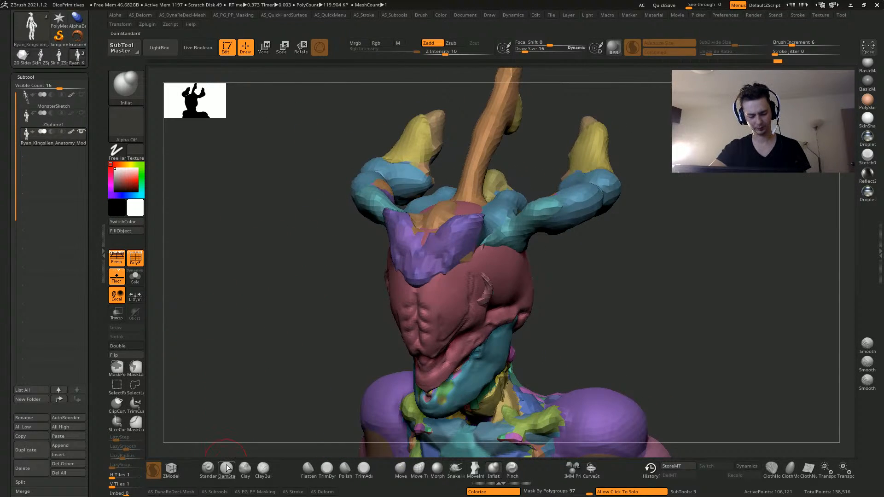
Carve vertical grooves into the purple forehead crest with the DamStandard brush
{"action": "left_click", "coordinate": [208, 469]}
{"action": "left_click", "coordinate": [226, 469]}
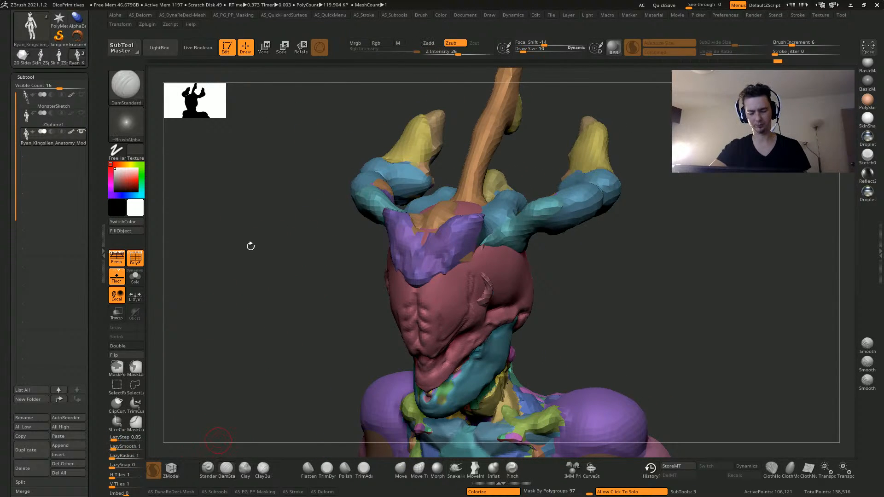
{"action": "mouse_move", "coordinate": [251, 247]}
{"action": "left_mouse_down"}
{"action": "mouse_move", "coordinate": [301, 244]}
{"action": "mouse_move", "coordinate": [250, 305]}
{"action": "left_mouse_up"}
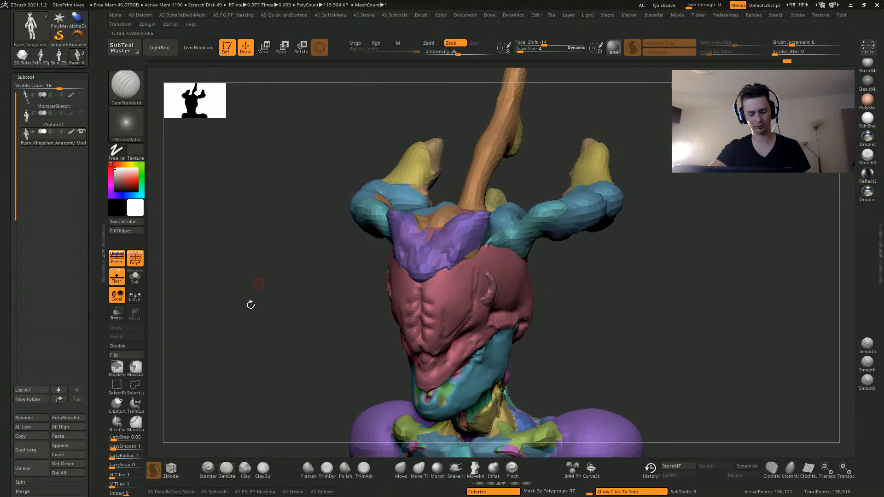
{"action": "mouse_move", "coordinate": [244, 454]}
{"action": "left_mouse_down"}
{"action": "mouse_move", "coordinate": [346, 280]}
{"action": "mouse_move", "coordinate": [413, 241]}
{"action": "left_mouse_up"}
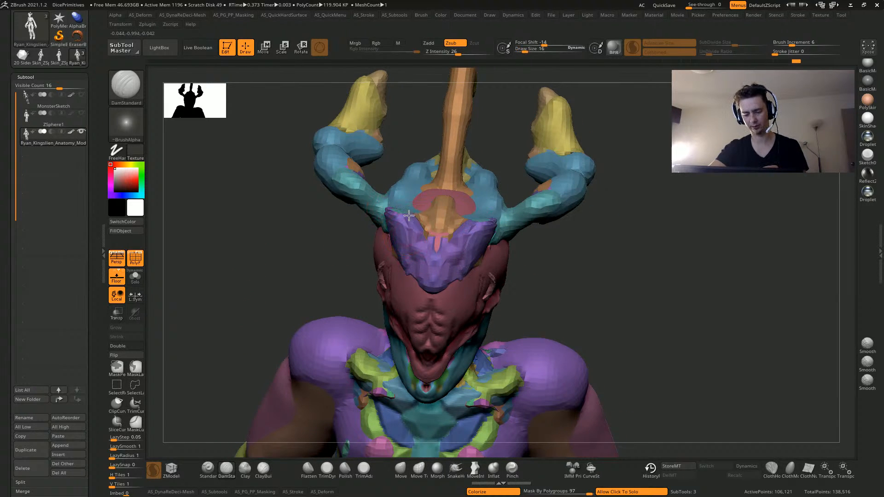
{"action": "left_click_drag", "start_coordinate": [409, 216], "coordinate": [409, 249]}
{"action": "left_click_drag", "start_coordinate": [252, 210], "coordinate": [317, 214]}
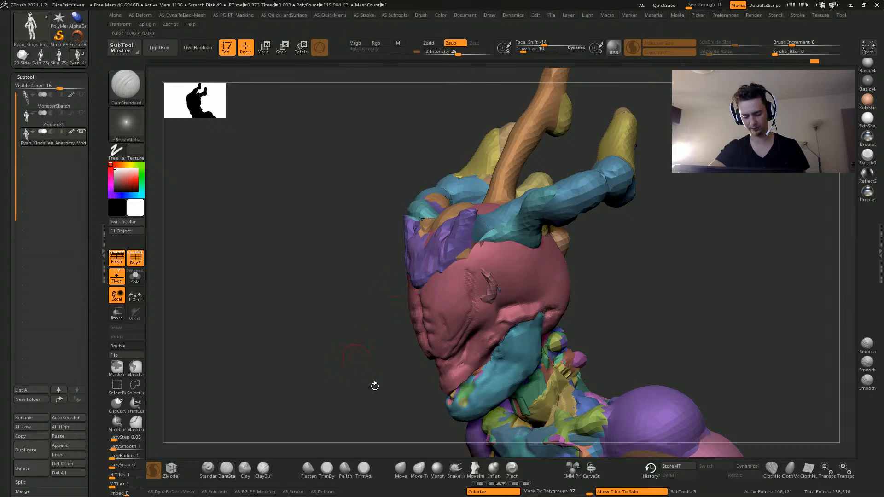
Pull spikes up from the purple forehead crest using SnakeHook with Mask By Polygroups at 0 and Sculptris Pro enabled
{"action": "left_click", "coordinate": [453, 469]}
{"action": "left_click_drag", "start_coordinate": [450, 454], "coordinate": [400, 242]}
{"action": "key", "text": "ctrl+z"}
{"action": "key", "text": "bracketleft"}
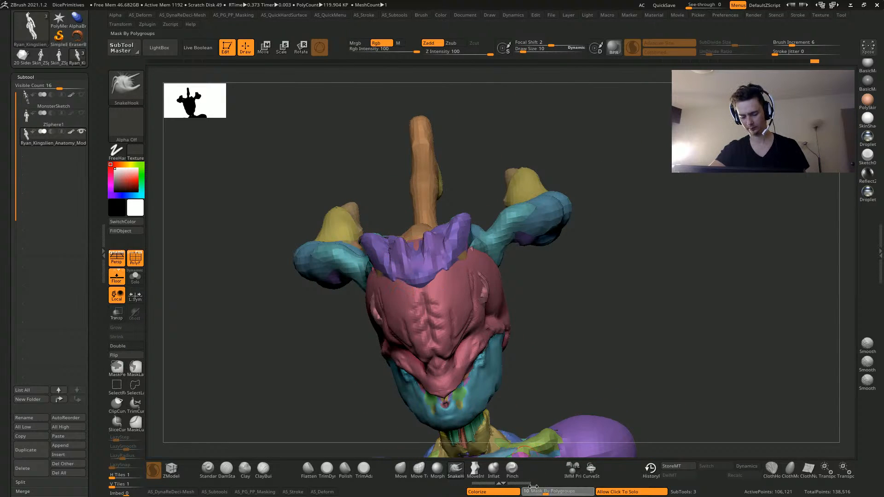
{"action": "left_click_drag", "start_coordinate": [554, 492], "coordinate": [521, 491]}
{"action": "mouse_move", "coordinate": [274, 237]}
{"action": "left_mouse_down"}
{"action": "mouse_move", "coordinate": [384, 252]}
{"action": "mouse_move", "coordinate": [407, 234]}
{"action": "left_mouse_up"}
{"action": "left_click", "coordinate": [632, 48]}
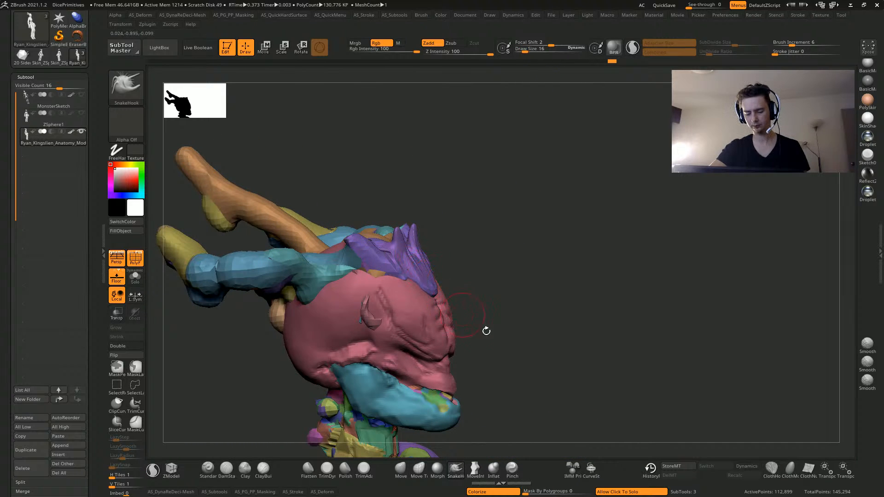
{"action": "left_click_drag", "start_coordinate": [486, 331], "coordinate": [398, 286]}
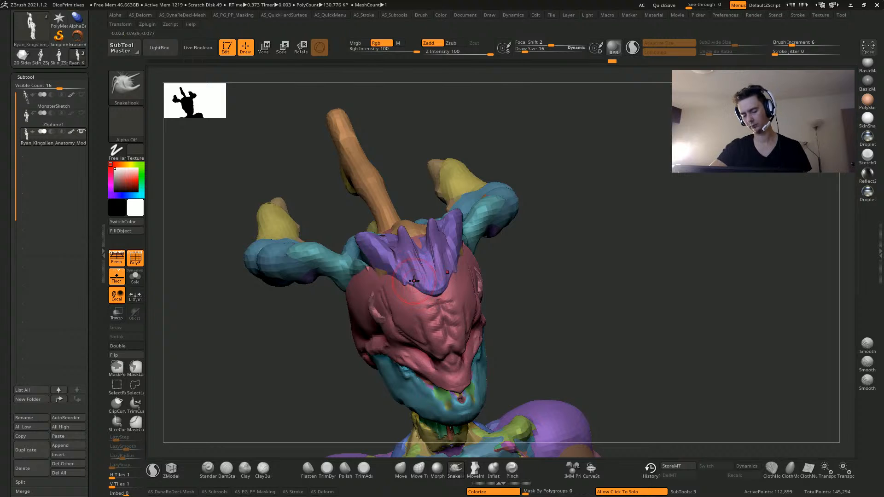
{"action": "left_click_drag", "start_coordinate": [313, 313], "coordinate": [244, 266]}
{"action": "mouse_move", "coordinate": [319, 180]}
{"action": "left_mouse_down"}
{"action": "mouse_move", "coordinate": [239, 188]}
{"action": "mouse_move", "coordinate": [254, 290]}
{"action": "mouse_move", "coordinate": [368, 316]}
{"action": "mouse_move", "coordinate": [282, 329]}
{"action": "mouse_move", "coordinate": [378, 311]}
{"action": "left_mouse_up"}
Reshape the lower jaw and its rear corner with SnakeHook at draw size 22
{"action": "key", "text": "]"}
{"action": "key", "text": "]"}
{"action": "mouse_move", "coordinate": [329, 334]}
{"action": "left_mouse_down"}
{"action": "mouse_move", "coordinate": [410, 325]}
{"action": "mouse_move", "coordinate": [401, 323]}
{"action": "left_mouse_up"}
{"action": "left_click_drag", "start_coordinate": [478, 365], "coordinate": [440, 342]}
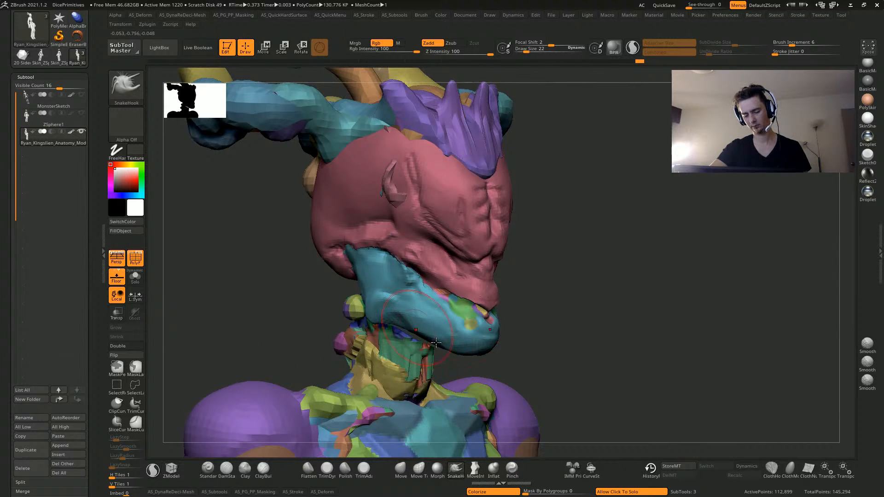
{"action": "left_click_drag", "start_coordinate": [246, 260], "coordinate": [250, 240]}
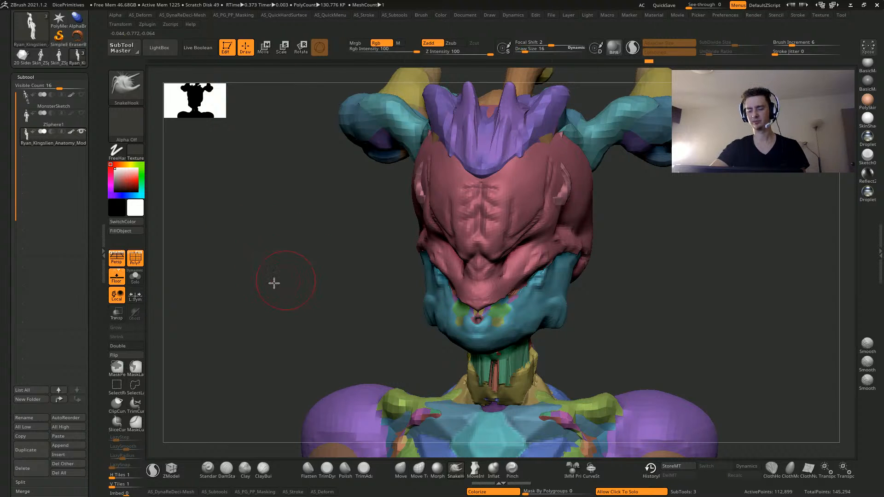
Shape the snout tip and upper lip over the lower jaw with SnakeHook at draw size 16, undoing the last unwanted pull
{"action": "left_click_drag", "start_coordinate": [274, 283], "coordinate": [442, 294]}
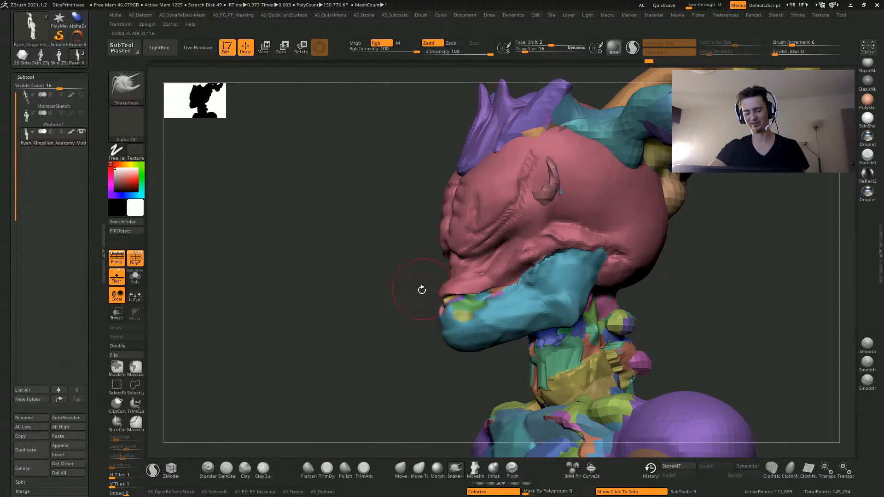
{"action": "left_click_drag", "start_coordinate": [364, 301], "coordinate": [497, 295]}
{"action": "mouse_move", "coordinate": [421, 304]}
{"action": "left_mouse_down"}
{"action": "mouse_move", "coordinate": [429, 263]}
{"action": "mouse_move", "coordinate": [431, 295]}
{"action": "mouse_move", "coordinate": [435, 281]}
{"action": "left_mouse_up"}
{"action": "left_click_drag", "start_coordinate": [448, 315], "coordinate": [448, 297]}
{"action": "mouse_move", "coordinate": [191, 299]}
{"action": "left_mouse_down"}
{"action": "mouse_move", "coordinate": [238, 298]}
{"action": "mouse_move", "coordinate": [138, 295]}
{"action": "left_mouse_up"}
{"action": "key", "text": "ctrl+z"}
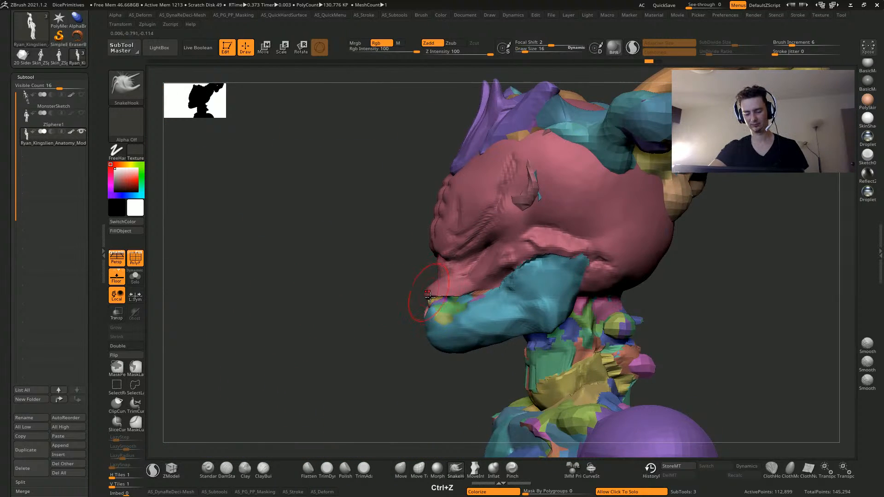
{"action": "left_click_drag", "start_coordinate": [429, 297], "coordinate": [427, 312], "text": "shift"}
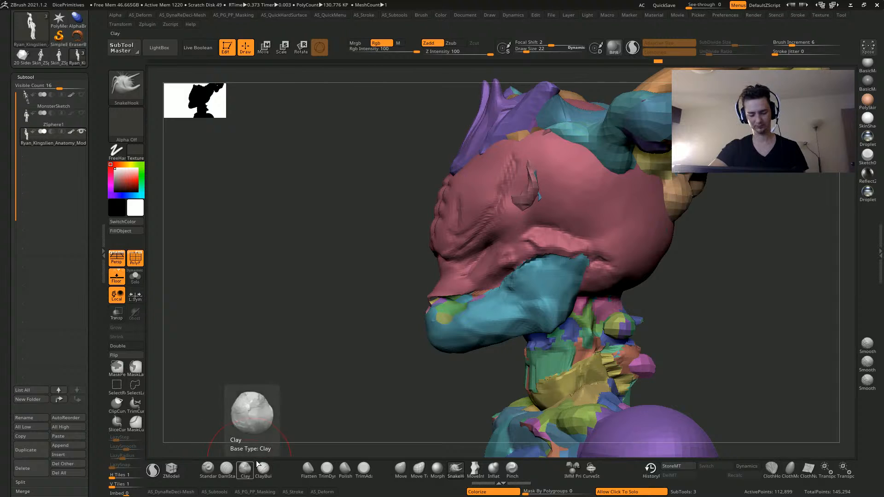
Turn off the polygroup colouring and fill the mouth gap with Clay, blending the upper and lower jaws together
{"action": "left_click", "coordinate": [245, 469]}
{"action": "left_click_drag", "start_coordinate": [216, 355], "coordinate": [276, 286]}
{"action": "left_click_drag", "start_coordinate": [387, 276], "coordinate": [191, 284]}
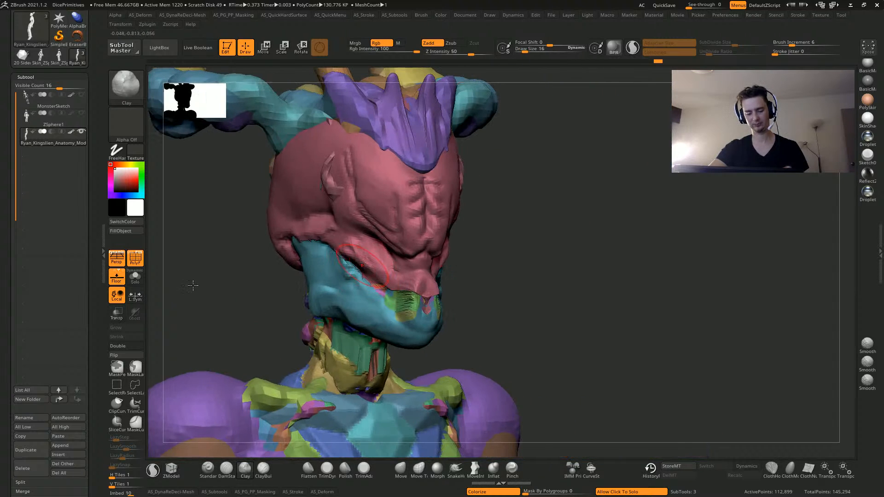
{"action": "key", "text": "ctrl+z"}
{"action": "left_click", "coordinate": [135, 258]}
{"action": "mouse_move", "coordinate": [383, 299]}
{"action": "left_mouse_down"}
{"action": "mouse_move", "coordinate": [395, 296]}
{"action": "mouse_move", "coordinate": [378, 310]}
{"action": "left_mouse_up"}
{"action": "mouse_move", "coordinate": [370, 267]}
{"action": "left_mouse_down"}
{"action": "mouse_move", "coordinate": [382, 263]}
{"action": "mouse_move", "coordinate": [421, 302]}
{"action": "mouse_move", "coordinate": [384, 308]}
{"action": "mouse_move", "coordinate": [351, 262]}
{"action": "mouse_move", "coordinate": [359, 275]}
{"action": "mouse_move", "coordinate": [350, 282]}
{"action": "mouse_move", "coordinate": [341, 250]}
{"action": "mouse_move", "coordinate": [339, 279]}
{"action": "left_mouse_up"}
{"action": "mouse_move", "coordinate": [247, 249]}
{"action": "left_mouse_down", "text": "alt"}
{"action": "mouse_move", "coordinate": [217, 319]}
{"action": "mouse_move", "coordinate": [233, 452]}
{"action": "left_mouse_up", "text": "alt"}
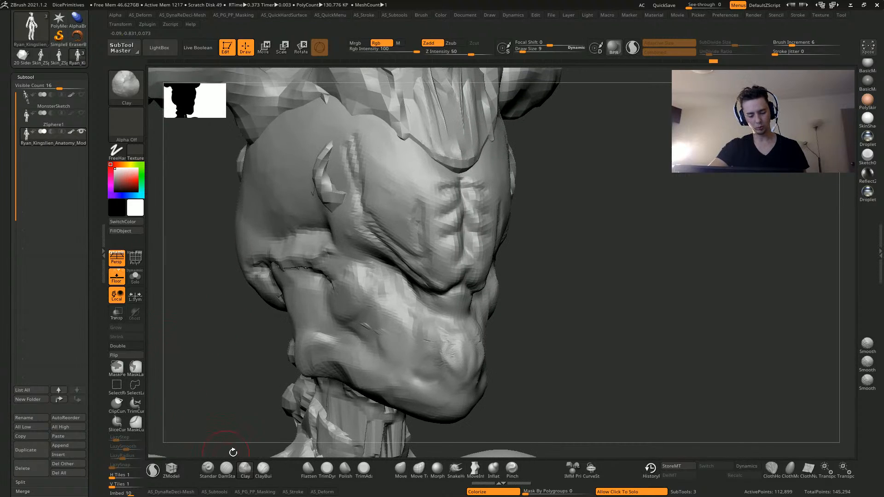
Try subdividing the merged mesh, undo it, and remesh the model with DynaMesh at a higher resolution
{"action": "key", "text": "ctrl+d"}
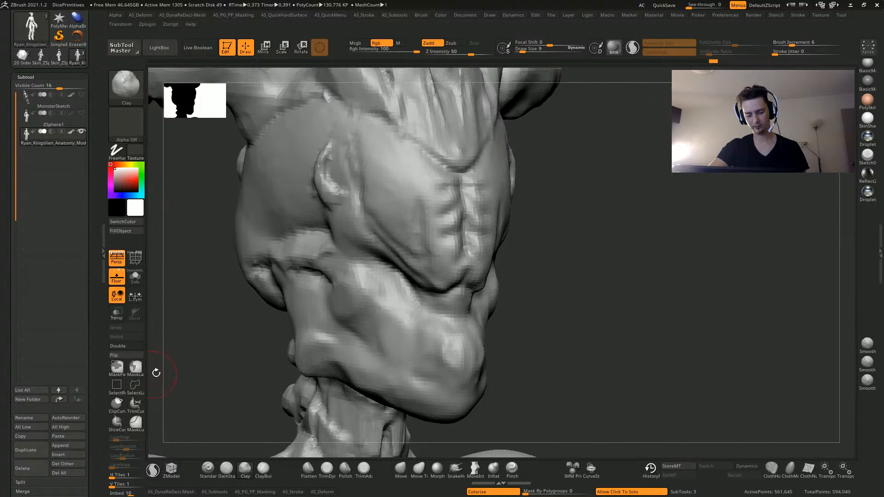
{"action": "key", "text": "ctrl+z"}
{"action": "left_click", "coordinate": [157, 491]}
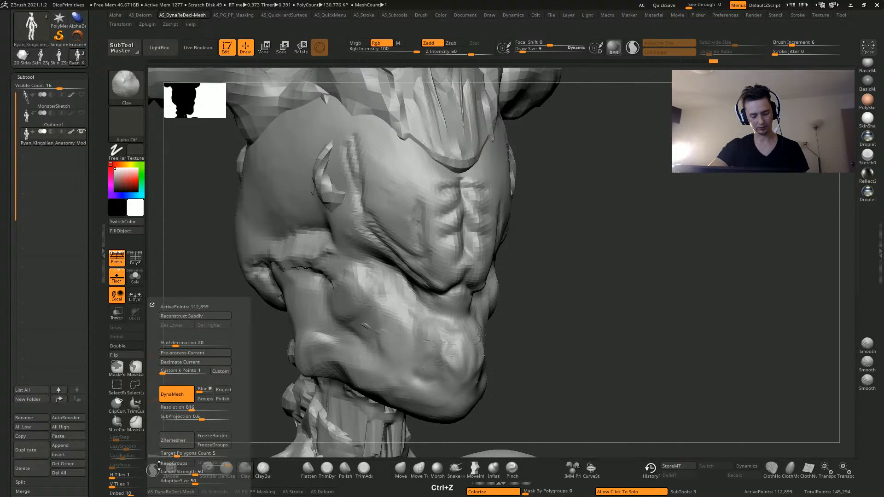
{"action": "left_click", "coordinate": [198, 409]}
{"action": "mouse_move", "coordinate": [207, 340]}
{"action": "left_mouse_down", "text": "ctrl"}
{"action": "mouse_move", "coordinate": [186, 290]}
{"action": "mouse_move", "coordinate": [180, 302]}
{"action": "left_mouse_up", "text": "ctrl"}
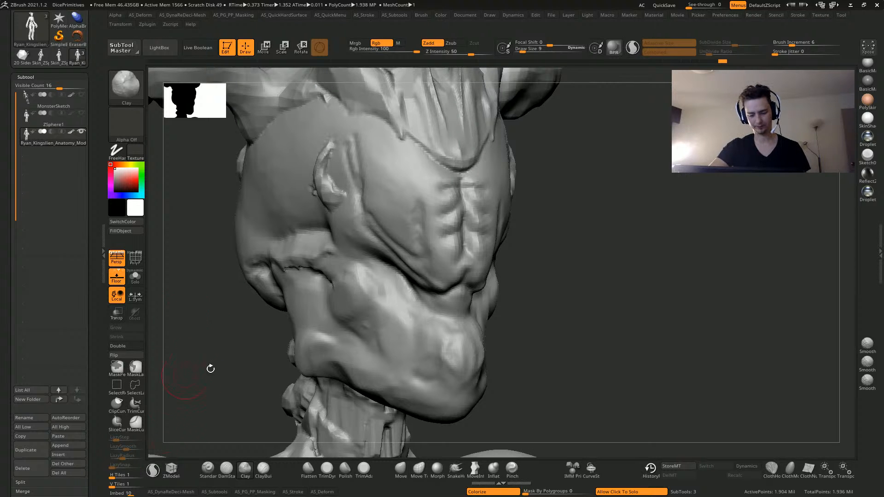
Carve a row of teeth along the closed mouth with the DamStandard brush, down to draw size 5
{"action": "left_click_drag", "start_coordinate": [210, 368], "coordinate": [276, 280]}
{"action": "left_click_drag", "start_coordinate": [354, 294], "coordinate": [256, 266], "text": "alt"}
{"action": "left_click", "coordinate": [227, 469]}
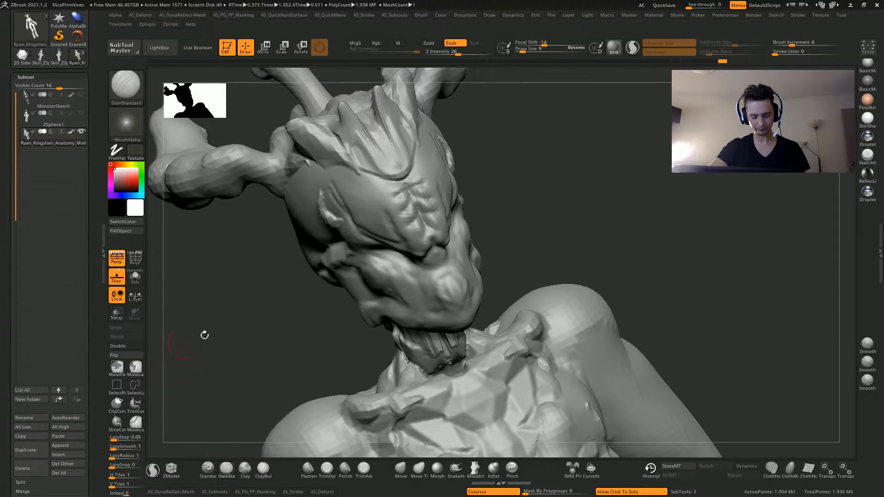
{"action": "mouse_move", "coordinate": [203, 334]}
{"action": "left_mouse_down"}
{"action": "mouse_move", "coordinate": [211, 325]}
{"action": "mouse_move", "coordinate": [203, 335]}
{"action": "mouse_move", "coordinate": [267, 339]}
{"action": "left_mouse_up"}
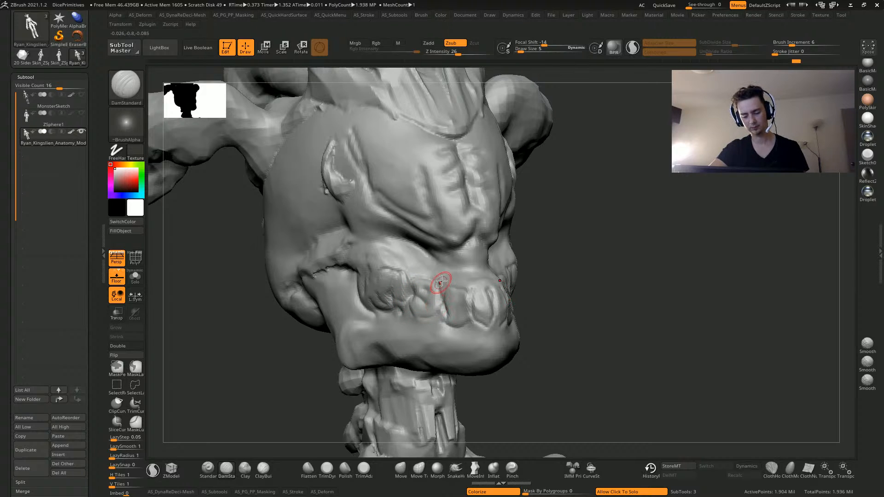
{"action": "mouse_move", "coordinate": [222, 301]}
{"action": "left_mouse_down"}
{"action": "mouse_move", "coordinate": [239, 296]}
{"action": "mouse_move", "coordinate": [223, 302]}
{"action": "mouse_move", "coordinate": [240, 309]}
{"action": "mouse_move", "coordinate": [236, 282]}
{"action": "mouse_move", "coordinate": [212, 320]}
{"action": "mouse_move", "coordinate": [195, 266]}
{"action": "mouse_move", "coordinate": [241, 455]}
{"action": "left_mouse_up"}
Build rounded bumps at the inner ends of the brow with the Clay brush, using draw sizes 8 and 6
{"action": "left_click", "coordinate": [263, 469]}
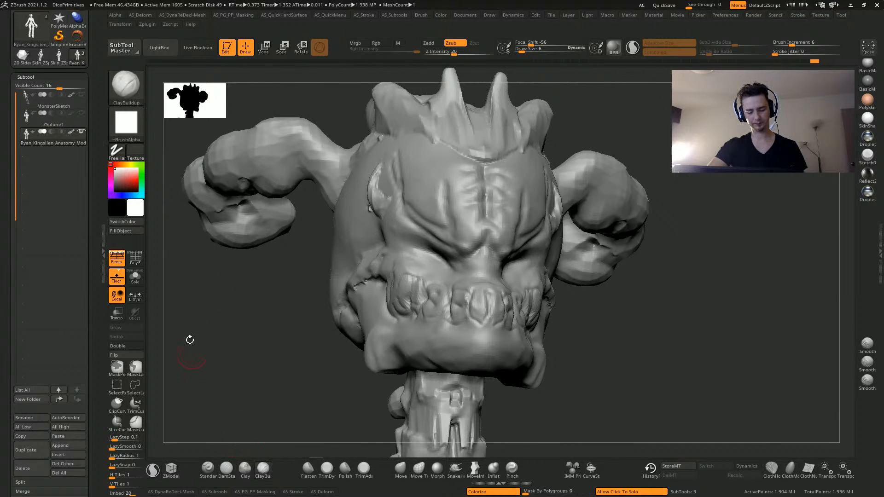
{"action": "mouse_move", "coordinate": [189, 339]}
{"action": "left_mouse_down"}
{"action": "mouse_move", "coordinate": [226, 373]}
{"action": "mouse_move", "coordinate": [233, 275]}
{"action": "left_mouse_up"}
{"action": "left_click", "coordinate": [245, 469]}
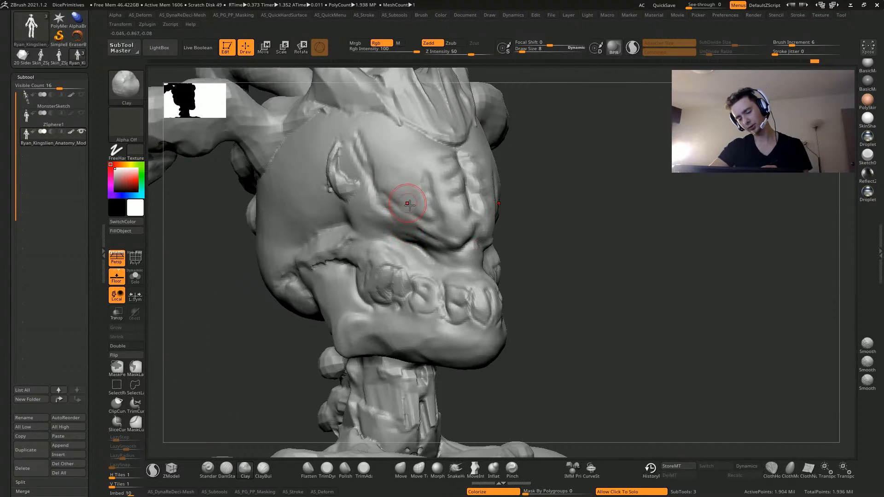
{"action": "mouse_move", "coordinate": [404, 218]}
{"action": "left_mouse_down"}
{"action": "mouse_move", "coordinate": [446, 223]}
{"action": "mouse_move", "coordinate": [417, 227]}
{"action": "mouse_move", "coordinate": [434, 197]}
{"action": "mouse_move", "coordinate": [454, 222]}
{"action": "mouse_move", "coordinate": [415, 229]}
{"action": "mouse_move", "coordinate": [430, 236]}
{"action": "mouse_move", "coordinate": [433, 215]}
{"action": "left_mouse_up"}
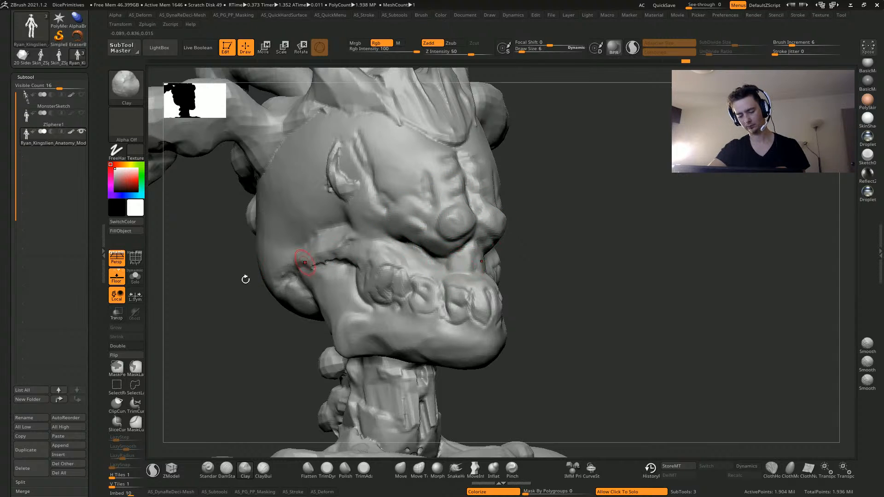
Undo the black strokes painted in the hollows beside the nose and turn off Rgb colouring for the Clay brush
{"action": "left_click_drag", "start_coordinate": [244, 279], "coordinate": [468, 247]}
{"action": "key", "text": "ctrl+z"}
{"action": "key", "text": "ctrl+z"}
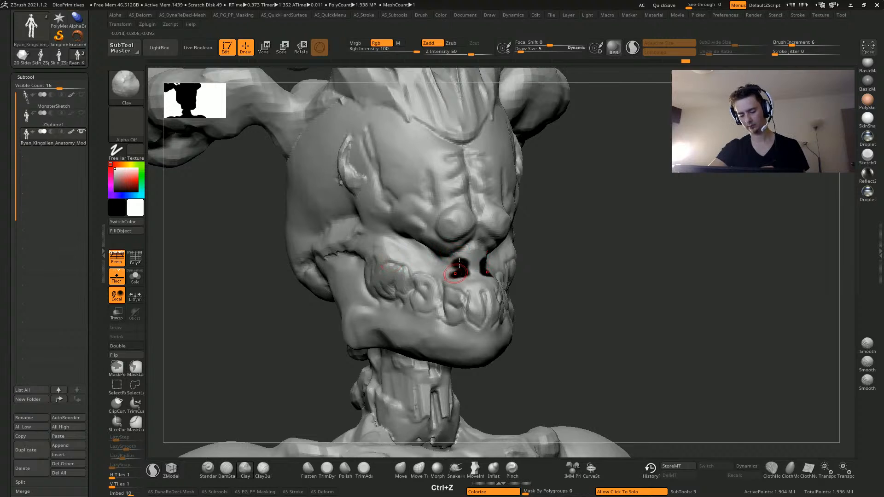
{"action": "key", "text": "ctrl+z"}
{"action": "left_click", "coordinate": [380, 44]}
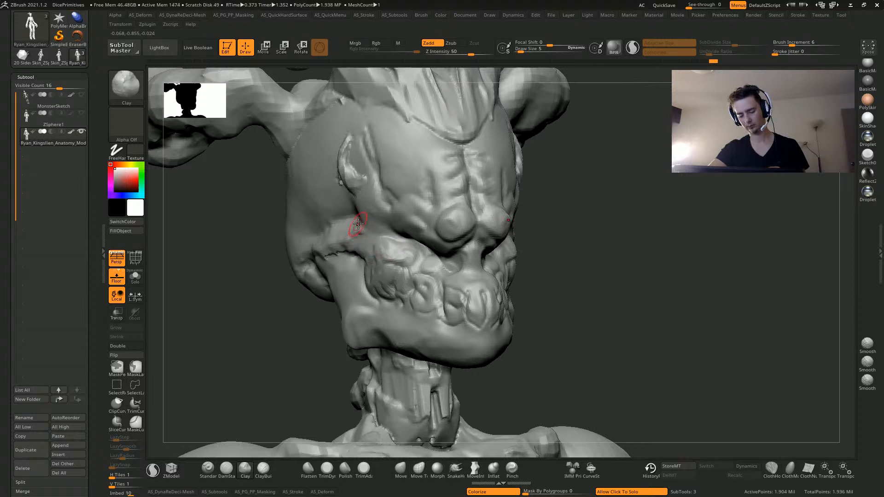
Undo the last Clay stroke and smooth the inner brow bumps above the eyes at draw size 7
{"action": "mouse_move", "coordinate": [281, 243]}
{"action": "left_mouse_down"}
{"action": "mouse_move", "coordinate": [282, 223]}
{"action": "mouse_move", "coordinate": [264, 245]}
{"action": "mouse_move", "coordinate": [304, 241]}
{"action": "mouse_move", "coordinate": [284, 224]}
{"action": "left_mouse_up"}
{"action": "key", "text": "ctrl"}
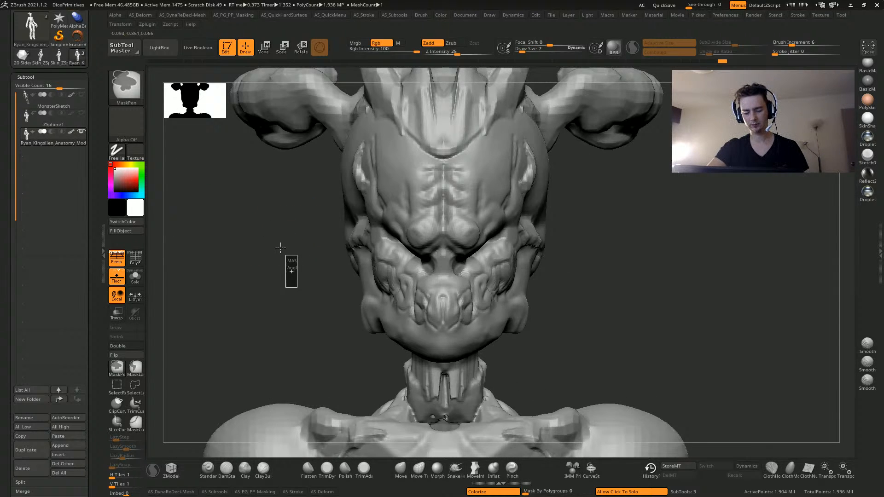
{"action": "key", "text": "ctrl+z"}
{"action": "key", "text": "shift"}
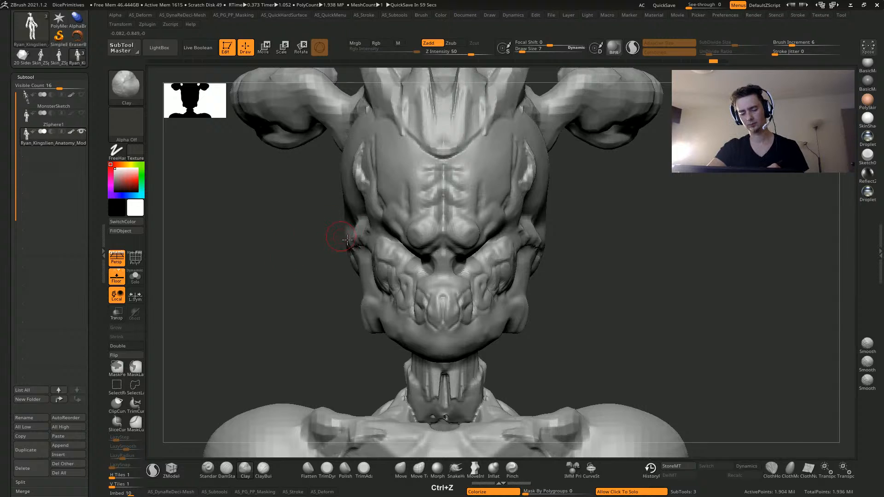
{"action": "left_click_drag", "start_coordinate": [419, 228], "coordinate": [425, 242], "text": "shift"}
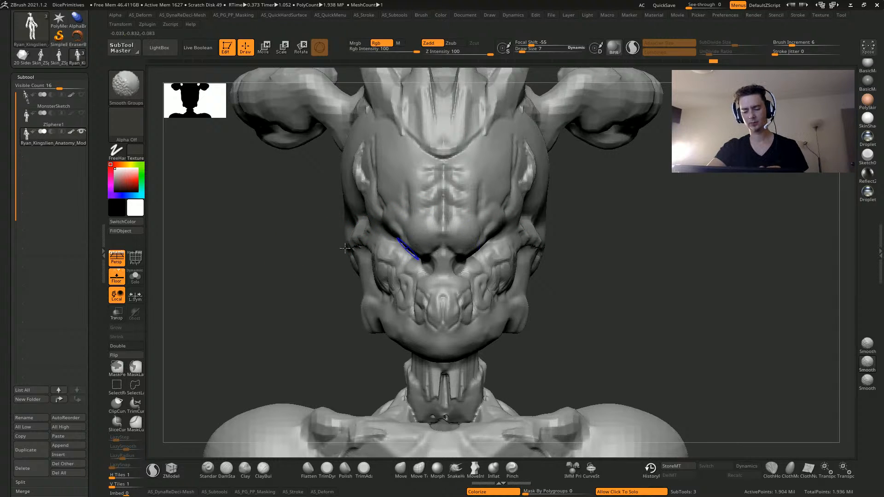
{"action": "mouse_move", "coordinate": [345, 248]}
{"action": "left_mouse_down", "text": "alt"}
{"action": "mouse_move", "coordinate": [260, 258]}
{"action": "mouse_move", "coordinate": [302, 284]}
{"action": "mouse_move", "coordinate": [392, 272]}
{"action": "left_mouse_up", "text": "alt"}
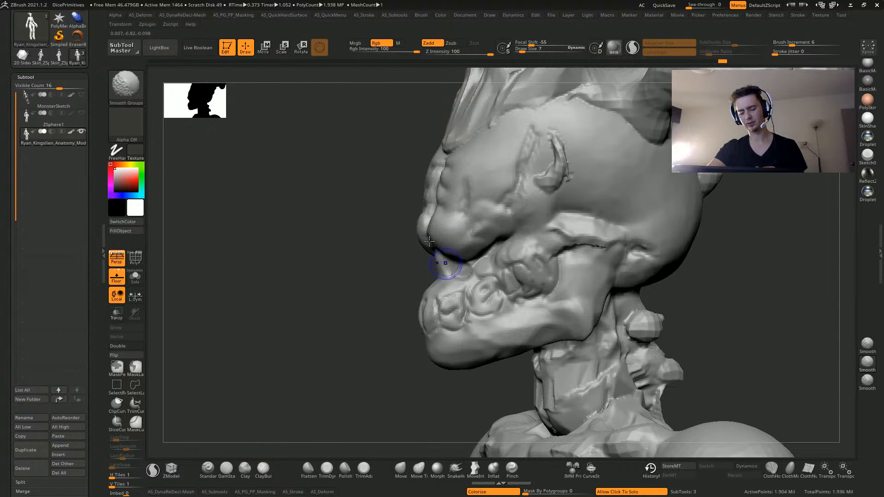
Blend the temple and the ear-shaped ridge on the side of the skull with Clay and smoothing at draw size 6
{"action": "left_click_drag", "start_coordinate": [416, 221], "coordinate": [414, 192]}
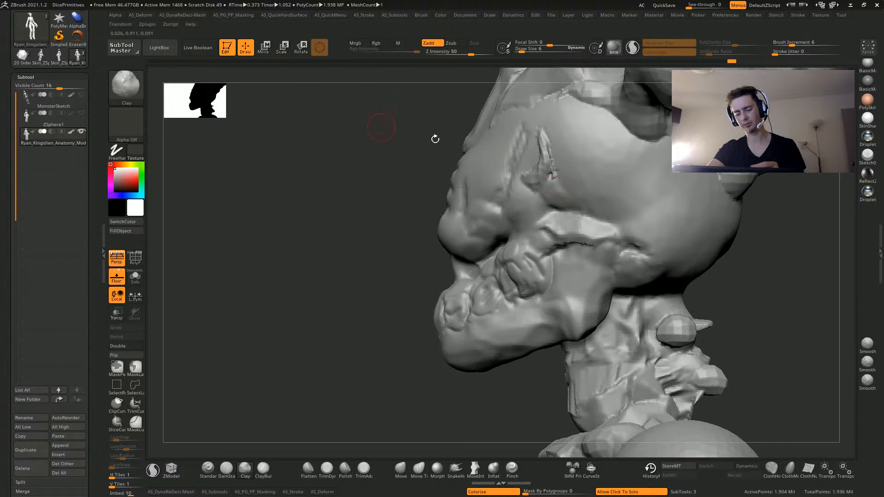
{"action": "left_click_drag", "start_coordinate": [419, 141], "coordinate": [617, 207]}
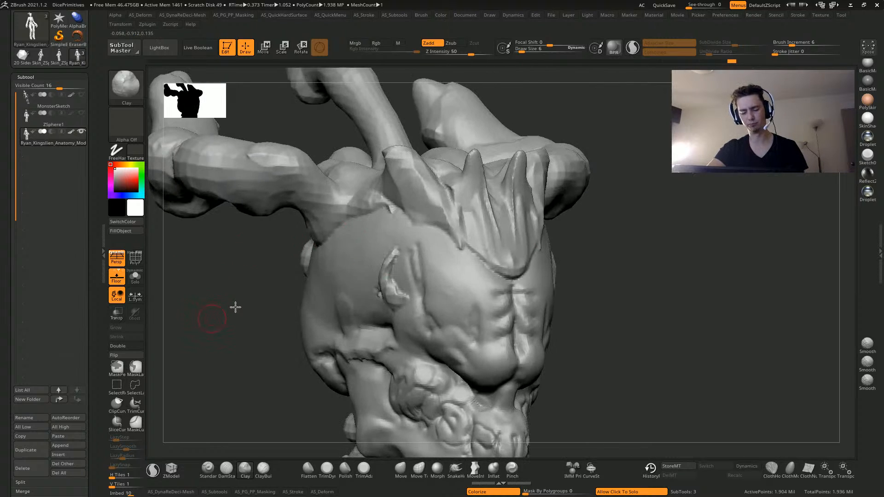
{"action": "left_click_drag", "start_coordinate": [235, 307], "coordinate": [353, 227]}
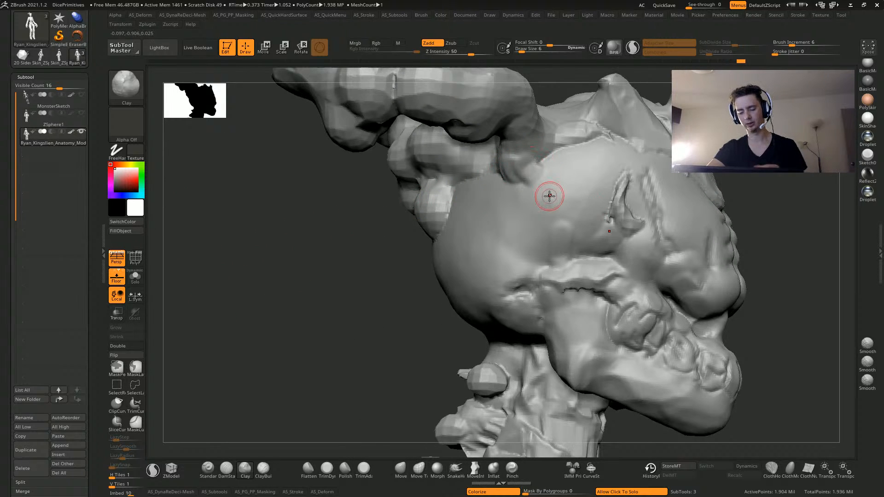
{"action": "left_click_drag", "start_coordinate": [279, 249], "coordinate": [308, 231]}
{"action": "left_click_drag", "start_coordinate": [613, 224], "coordinate": [621, 167], "text": "shift"}
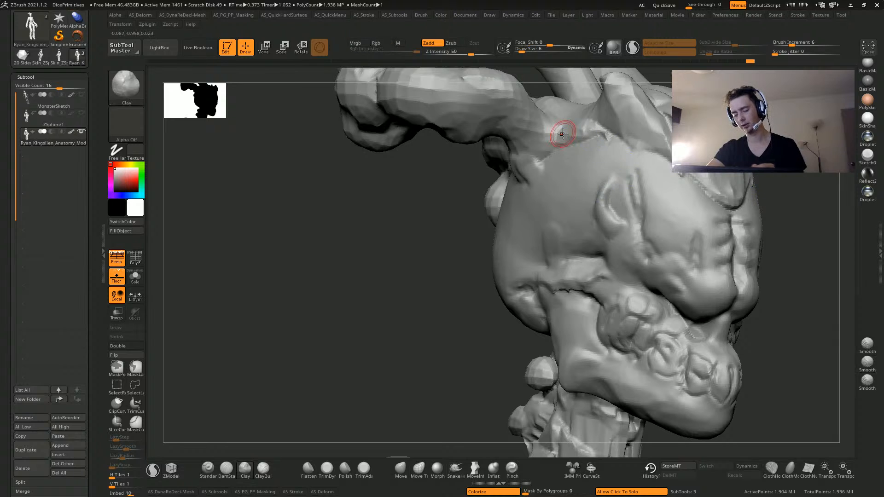
Mask the cheekbone from the back of the skull to the snout with MaskLasso
{"action": "mouse_move", "coordinate": [442, 203]}
{"action": "left_mouse_down"}
{"action": "mouse_move", "coordinate": [379, 226]}
{"action": "mouse_move", "coordinate": [509, 220]}
{"action": "mouse_move", "coordinate": [394, 230]}
{"action": "mouse_move", "coordinate": [369, 252]}
{"action": "mouse_move", "coordinate": [422, 238]}
{"action": "mouse_move", "coordinate": [487, 256]}
{"action": "mouse_move", "coordinate": [487, 247]}
{"action": "left_mouse_up"}
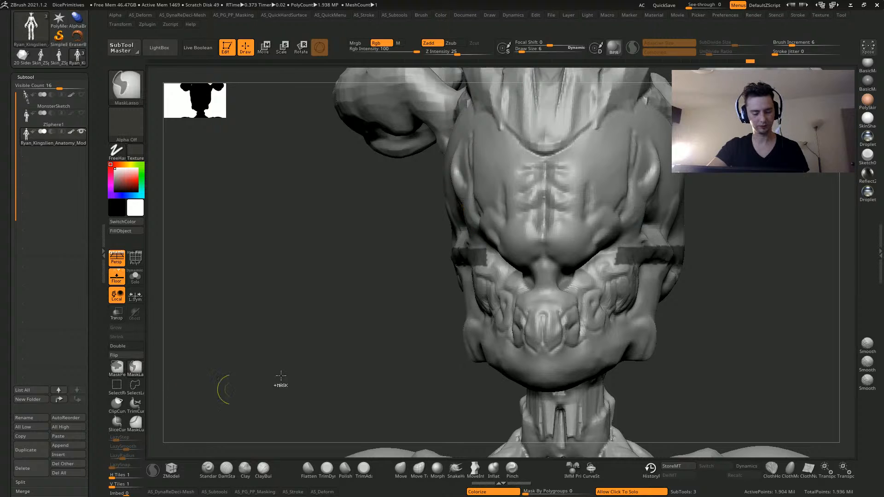
{"action": "left_click", "coordinate": [300, 252], "text": "ctrl"}
{"action": "mouse_move", "coordinate": [438, 231]}
{"action": "left_mouse_down"}
{"action": "mouse_move", "coordinate": [400, 225]}
{"action": "mouse_move", "coordinate": [431, 231]}
{"action": "mouse_move", "coordinate": [436, 271]}
{"action": "mouse_move", "coordinate": [489, 259]}
{"action": "mouse_move", "coordinate": [474, 235]}
{"action": "left_mouse_up"}
{"action": "left_click_drag", "start_coordinate": [375, 290], "coordinate": [404, 276]}
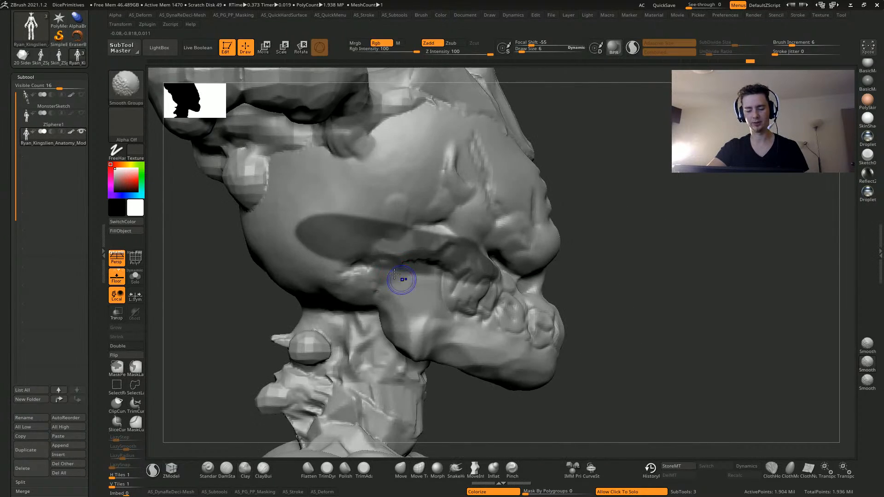
{"action": "left_click_drag", "start_coordinate": [275, 290], "coordinate": [452, 323], "text": "ctrl"}
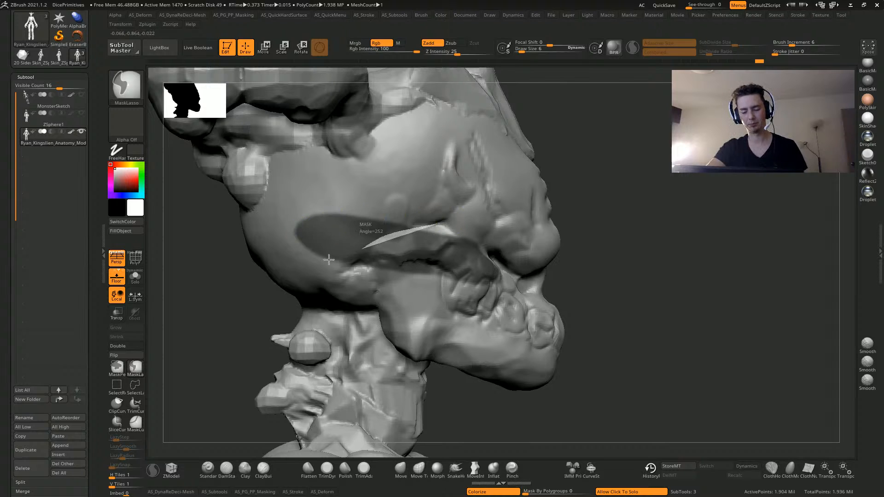
Subtract the excess lasso mask above and behind the cheekbone so the mask follows its ridge
{"action": "left_click", "coordinate": [322, 226], "text": "ctrl"}
{"action": "mouse_move", "coordinate": [355, 227]}
{"action": "left_mouse_down", "text": "ctrl+alt"}
{"action": "mouse_move", "coordinate": [200, 224]}
{"action": "mouse_move", "coordinate": [204, 218]}
{"action": "left_mouse_up", "text": "ctrl+alt"}
{"action": "left_click_drag", "start_coordinate": [249, 296], "coordinate": [225, 299]}
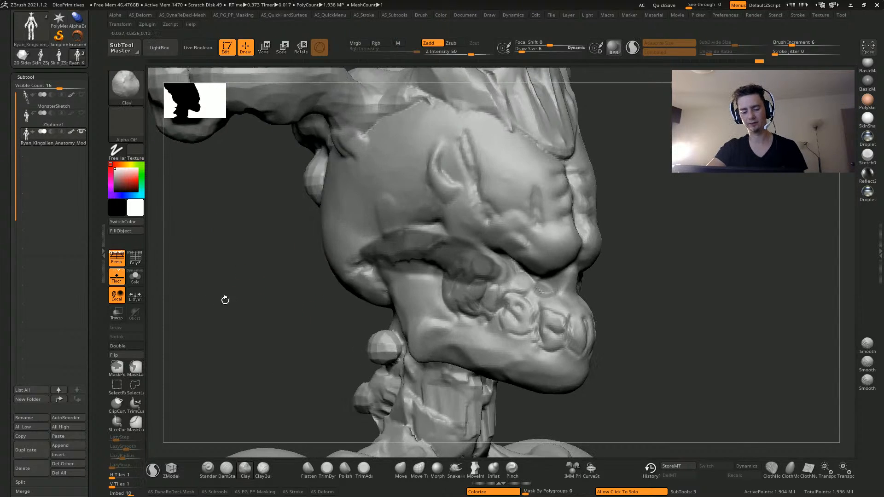
{"action": "left_click_drag", "start_coordinate": [343, 271], "coordinate": [449, 281], "text": "ctrl"}
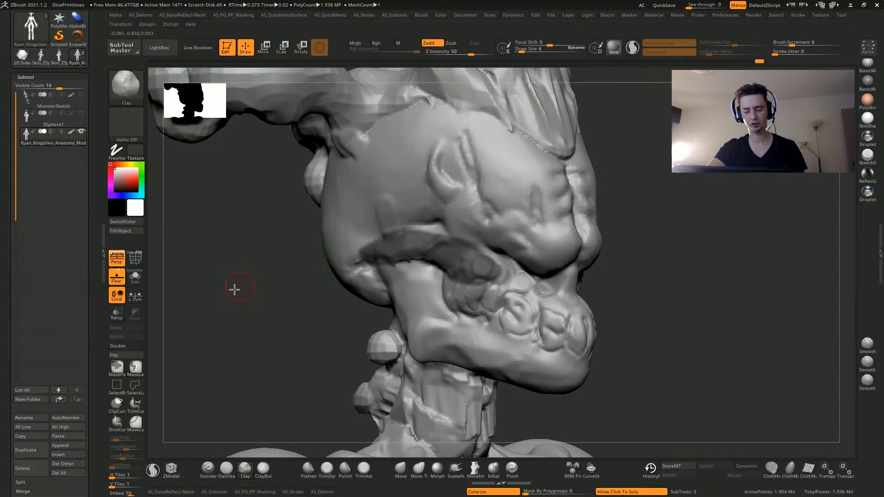
{"action": "mouse_move", "coordinate": [233, 290]}
{"action": "left_mouse_down"}
{"action": "mouse_move", "coordinate": [226, 284]}
{"action": "mouse_move", "coordinate": [258, 265]}
{"action": "left_mouse_up"}
{"action": "left_click", "coordinate": [392, 242], "text": "ctrl"}
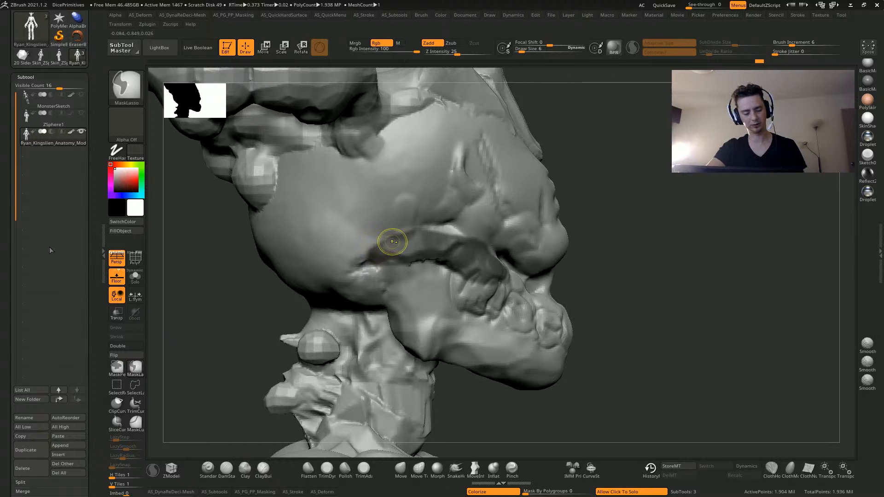
Extend the cheekbone mask back along the ridge and up the outer brow with MaskPen at draw sizes 3 and 4
{"action": "left_click", "coordinate": [117, 368]}
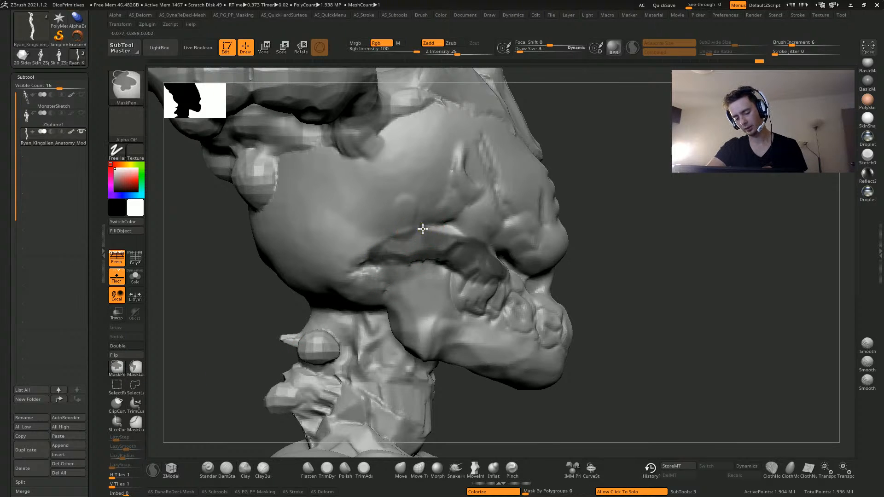
{"action": "left_click_drag", "start_coordinate": [496, 215], "coordinate": [501, 208], "text": "ctrl"}
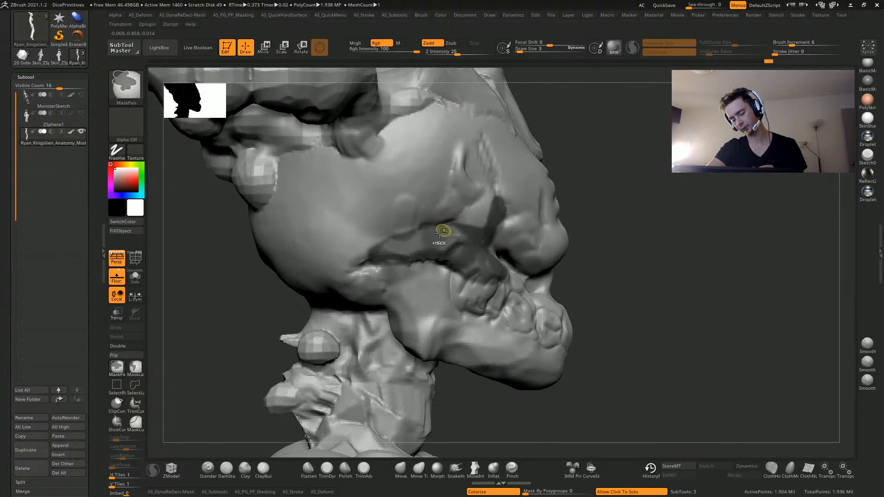
{"action": "key", "text": "bracketright"}
{"action": "left_click_drag", "start_coordinate": [374, 249], "coordinate": [484, 235], "text": "ctrl"}
{"action": "mouse_move", "coordinate": [506, 171]}
{"action": "left_mouse_down", "text": "ctrl"}
{"action": "mouse_move", "coordinate": [486, 256]}
{"action": "mouse_move", "coordinate": [492, 249]}
{"action": "left_mouse_up", "text": "ctrl"}
{"action": "left_click_drag", "start_coordinate": [508, 201], "coordinate": [519, 185], "text": "ctrl"}
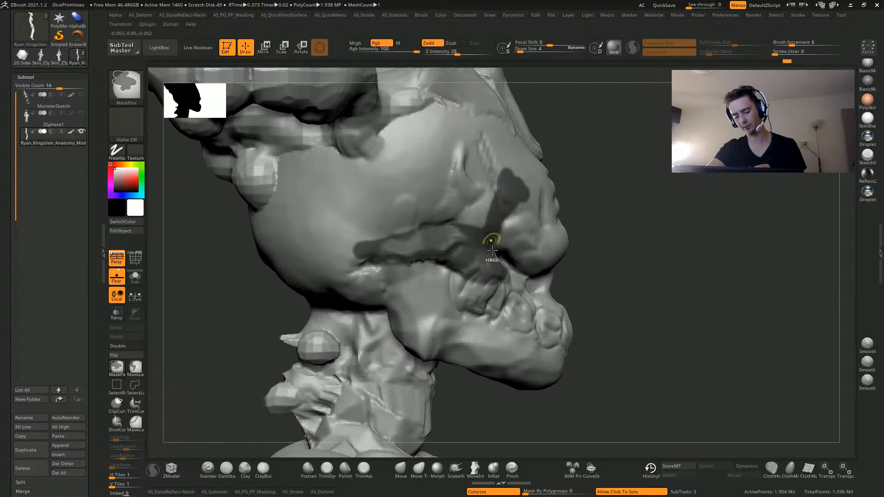
{"action": "left_click_drag", "start_coordinate": [490, 244], "coordinate": [502, 274], "text": "ctrl"}
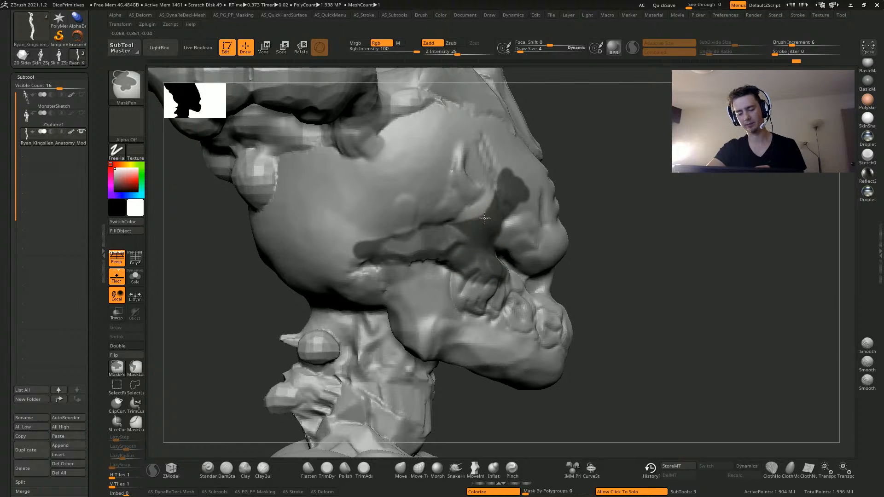
Trim the mask along the outer brow to a narrow tapered strip, undoing one unwanted mask stroke
{"action": "key", "text": "b"}
{"action": "key", "text": "c"}
{"action": "key", "text": "l"}
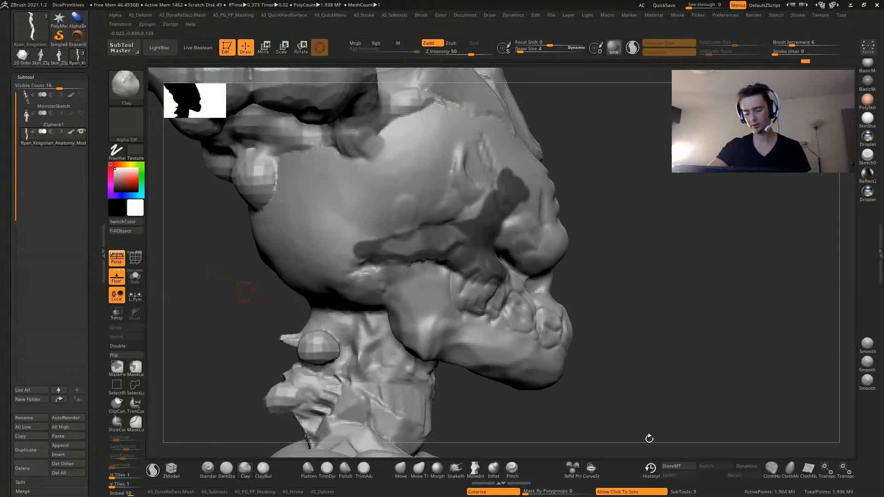
{"action": "mouse_move", "coordinate": [649, 439]}
{"action": "left_mouse_down"}
{"action": "mouse_move", "coordinate": [520, 435]}
{"action": "mouse_move", "coordinate": [621, 435]}
{"action": "left_mouse_up"}
{"action": "left_click_drag", "start_coordinate": [529, 187], "coordinate": [516, 226], "text": "ctrl+alt"}
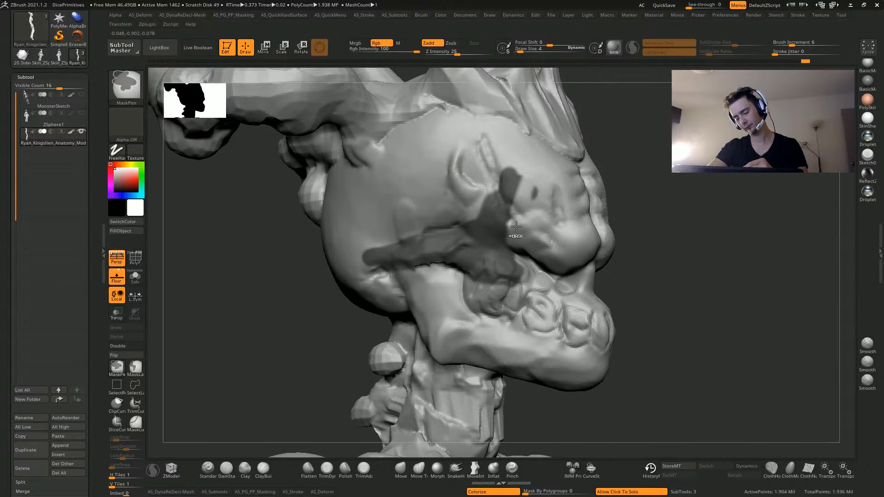
{"action": "mouse_move", "coordinate": [493, 184]}
{"action": "left_mouse_down", "text": "ctrl"}
{"action": "mouse_move", "coordinate": [506, 161]}
{"action": "mouse_move", "coordinate": [529, 221]}
{"action": "left_mouse_up", "text": "ctrl"}
{"action": "key", "text": "ctrl+z"}
{"action": "mouse_move", "coordinate": [533, 168]}
{"action": "left_mouse_down", "text": "ctrl+alt"}
{"action": "mouse_move", "coordinate": [535, 208]}
{"action": "mouse_move", "coordinate": [528, 211]}
{"action": "left_mouse_up", "text": "ctrl+alt"}
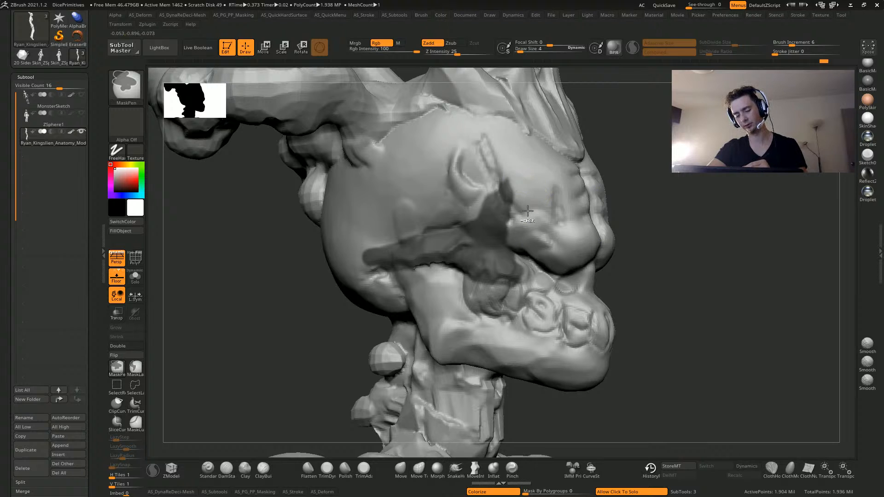
{"action": "left_click_drag", "start_coordinate": [507, 178], "coordinate": [512, 204], "text": "ctrl+alt"}
{"action": "left_click_drag", "start_coordinate": [268, 273], "coordinate": [313, 267]}
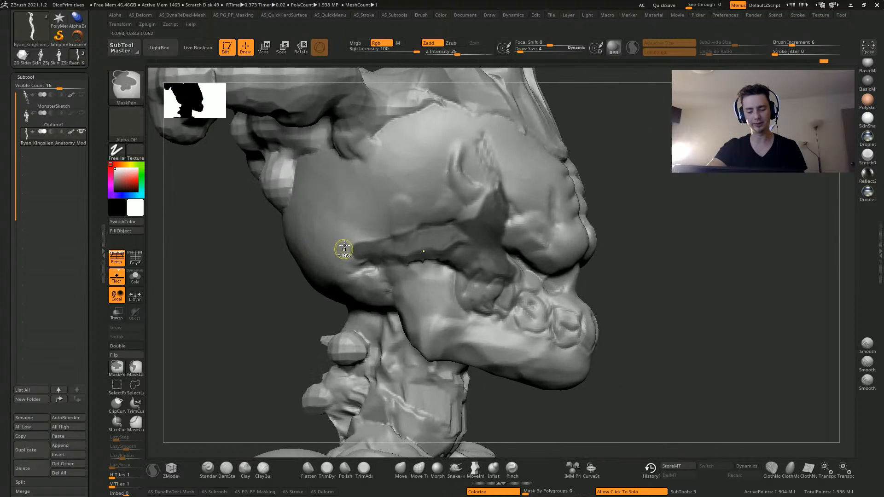
Try inverting the mask and pulling the cheekbones outward with the Move brush at draw size 34, and undo it
{"action": "left_click_drag", "start_coordinate": [208, 309], "coordinate": [221, 341]}
{"action": "left_click", "coordinate": [248, 305], "text": "ctrl"}
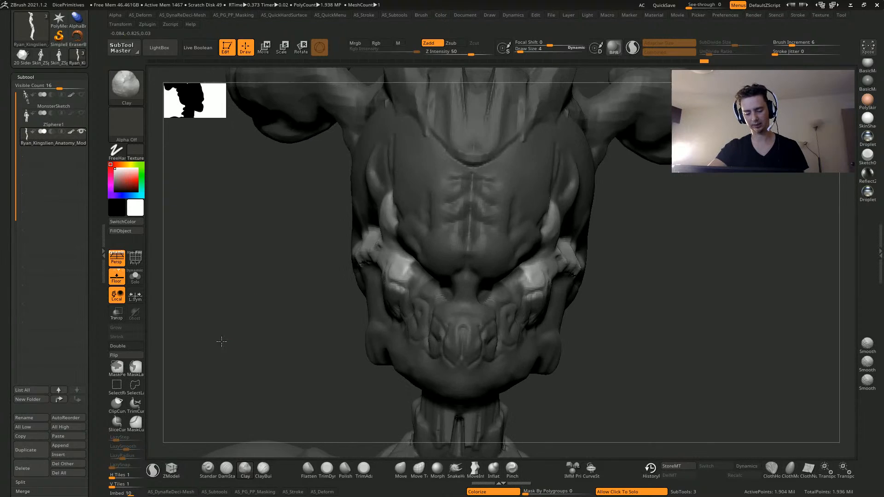
{"action": "left_click", "coordinate": [401, 468]}
{"action": "mouse_move", "coordinate": [294, 276]}
{"action": "left_mouse_down"}
{"action": "mouse_move", "coordinate": [265, 247]}
{"action": "mouse_move", "coordinate": [316, 247]}
{"action": "left_mouse_up"}
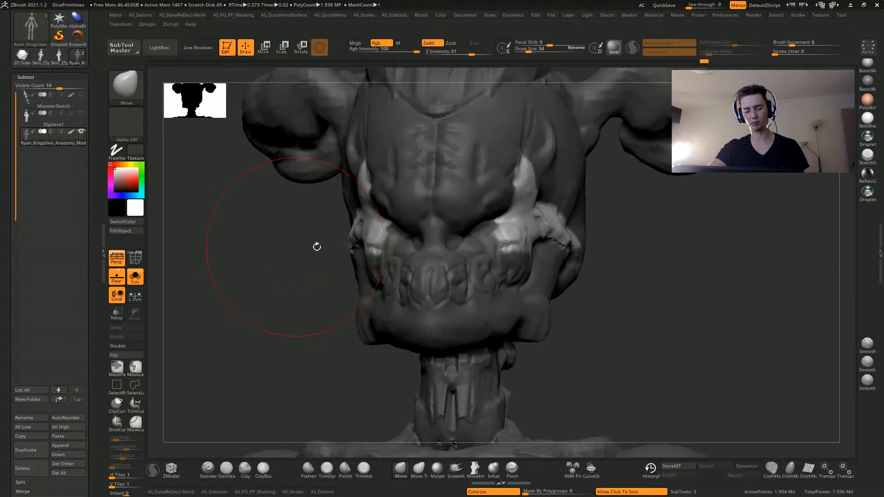
{"action": "mouse_move", "coordinate": [364, 226]}
{"action": "left_mouse_down"}
{"action": "mouse_move", "coordinate": [353, 232]}
{"action": "mouse_move", "coordinate": [348, 222]}
{"action": "left_mouse_up"}
{"action": "left_click_drag", "start_coordinate": [287, 273], "coordinate": [333, 261]}
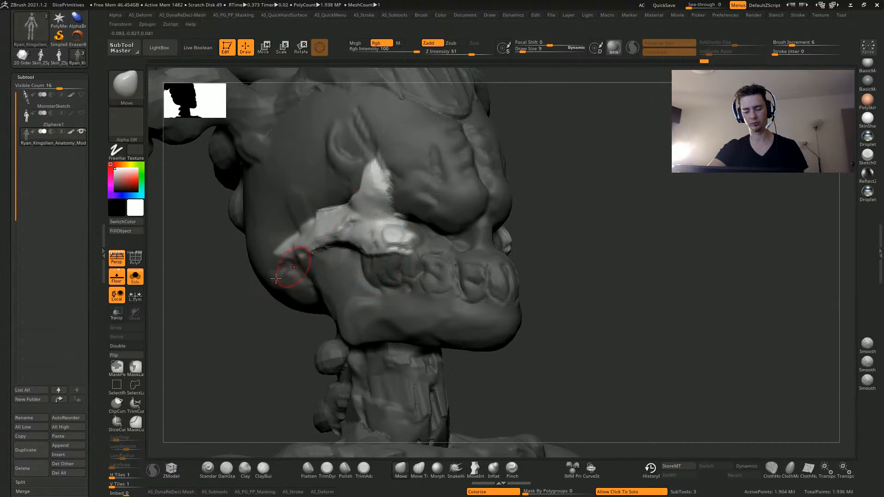
{"action": "key", "text": "ctrl+z"}
{"action": "key", "text": "ctrl+z"}
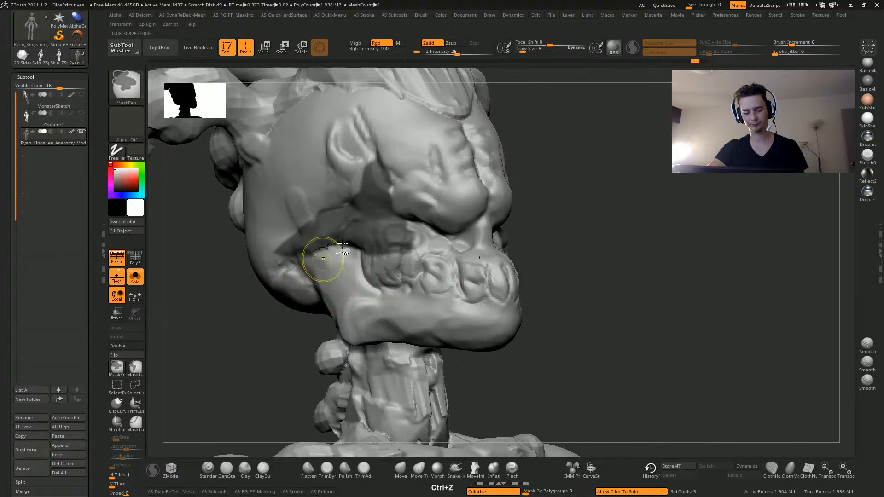
Refine the mask along the cheekbone and invert it so only the cheekbones and outer brow strips can be moved
{"action": "left_click", "coordinate": [329, 244], "text": "ctrl"}
{"action": "left_click", "coordinate": [288, 320], "text": "ctrl"}
{"action": "left_click", "coordinate": [375, 282], "text": "ctrl"}
Reshape the unmasked cheekbones and outer brow strips with the Move brush at draw sizes 22 and 16, and clear the mask
{"action": "mouse_move", "coordinate": [244, 309]}
{"action": "left_mouse_down"}
{"action": "mouse_move", "coordinate": [222, 312]}
{"action": "mouse_move", "coordinate": [239, 310]}
{"action": "left_mouse_up"}
{"action": "left_click_drag", "start_coordinate": [361, 231], "coordinate": [345, 225]}
{"action": "left_click_drag", "start_coordinate": [239, 229], "coordinate": [308, 212]}
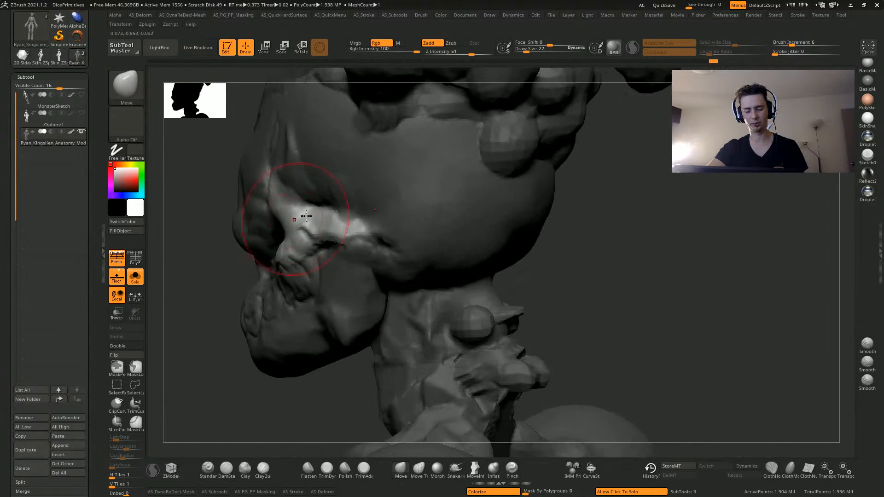
{"action": "left_click_drag", "start_coordinate": [182, 188], "coordinate": [276, 194]}
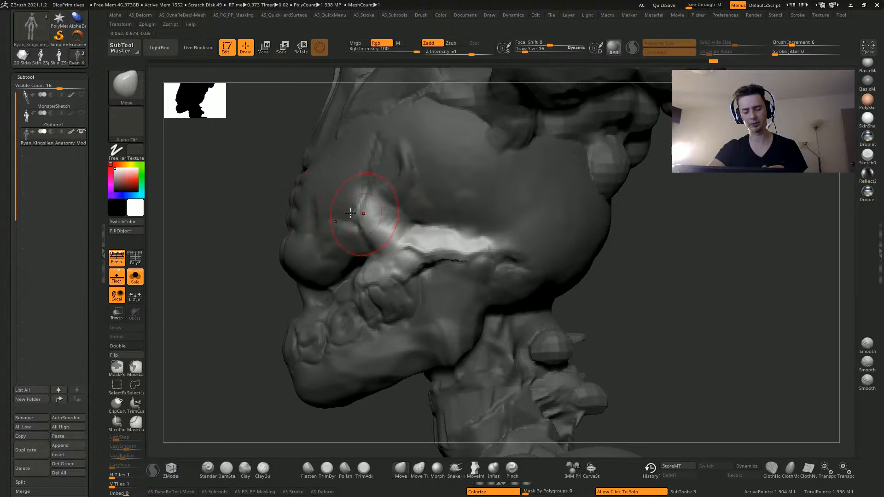
{"action": "left_click_drag", "start_coordinate": [241, 229], "coordinate": [287, 221]}
{"action": "left_click_drag", "start_coordinate": [373, 256], "coordinate": [372, 250]}
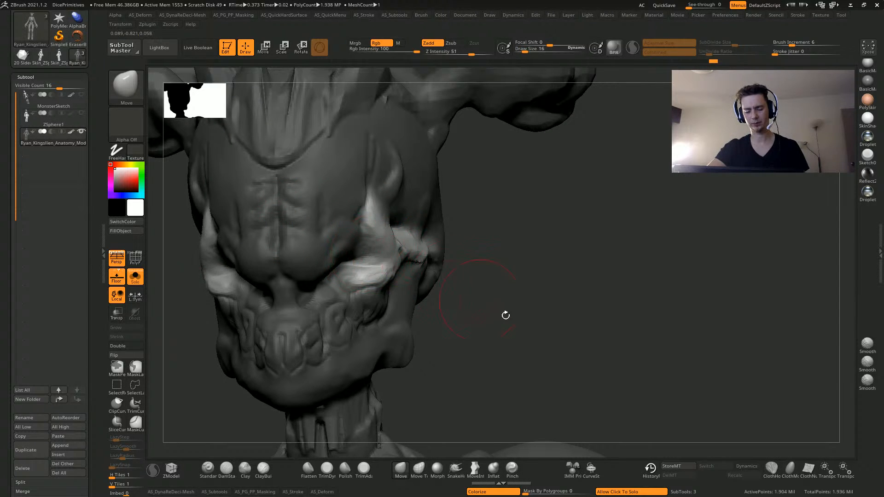
{"action": "left_click_drag", "start_coordinate": [505, 316], "coordinate": [364, 256]}
{"action": "mouse_move", "coordinate": [259, 298]}
{"action": "left_mouse_down"}
{"action": "mouse_move", "coordinate": [355, 291]}
{"action": "mouse_move", "coordinate": [555, 325]}
{"action": "mouse_move", "coordinate": [266, 309]}
{"action": "mouse_move", "coordinate": [365, 286]}
{"action": "left_mouse_up"}
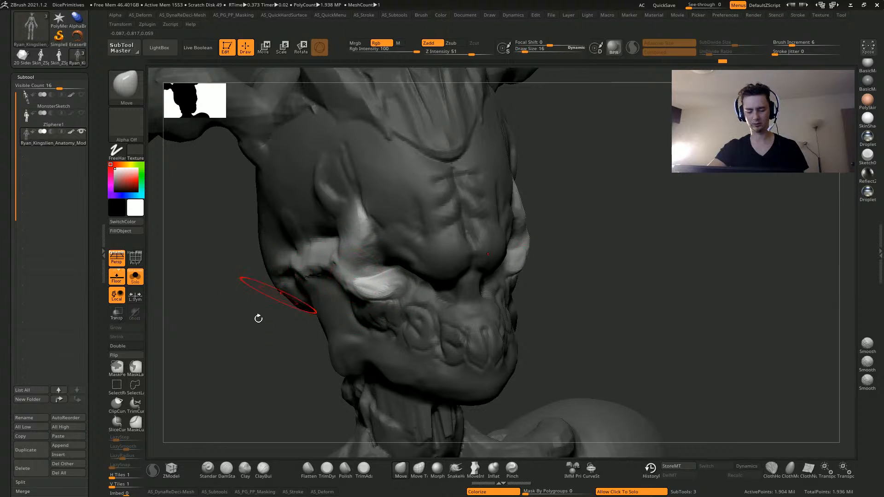
{"action": "mouse_move", "coordinate": [258, 317]}
{"action": "left_mouse_down"}
{"action": "mouse_move", "coordinate": [376, 294]}
{"action": "mouse_move", "coordinate": [398, 281]}
{"action": "left_mouse_up"}
{"action": "left_click_drag", "start_coordinate": [587, 361], "coordinate": [661, 391], "text": "alt"}
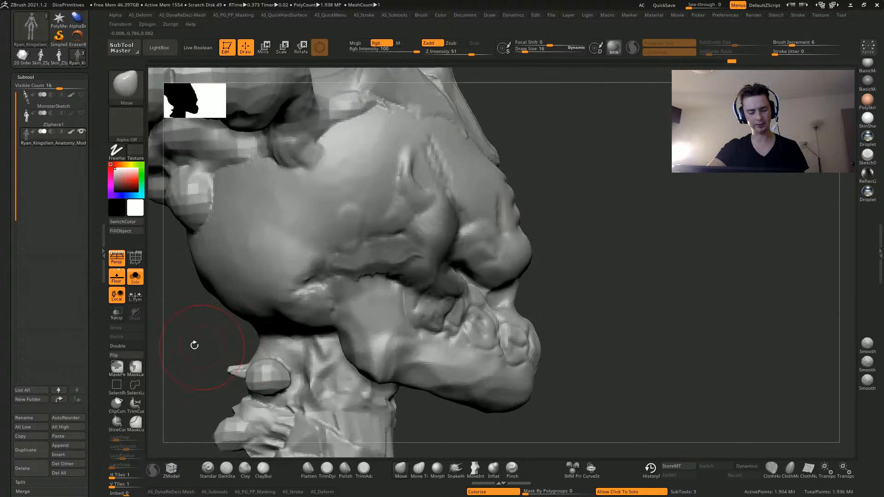
Turn on the polyframe display to check the polygroups on the head and horns
{"action": "left_click_drag", "start_coordinate": [193, 343], "coordinate": [149, 302]}
{"action": "key", "text": "shift+f"}
{"action": "left_click_drag", "start_coordinate": [228, 318], "coordinate": [317, 372]}
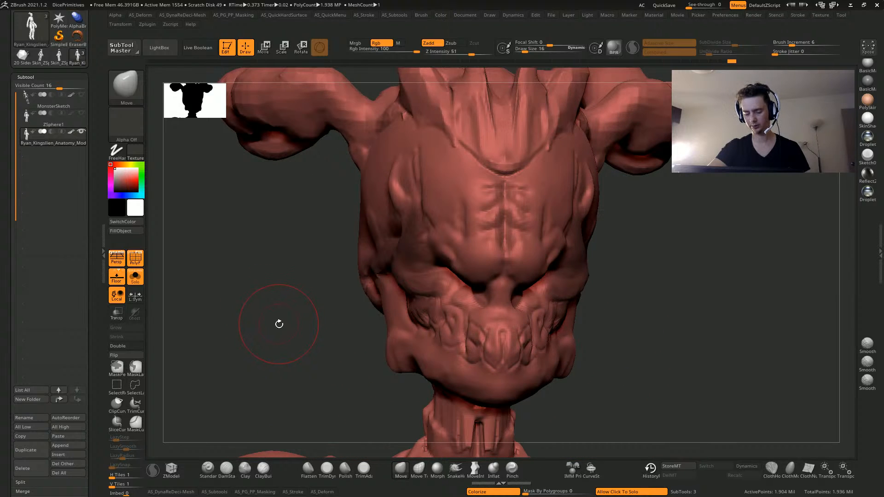
{"action": "left_click_drag", "start_coordinate": [6, 373], "coordinate": [7, 326]}
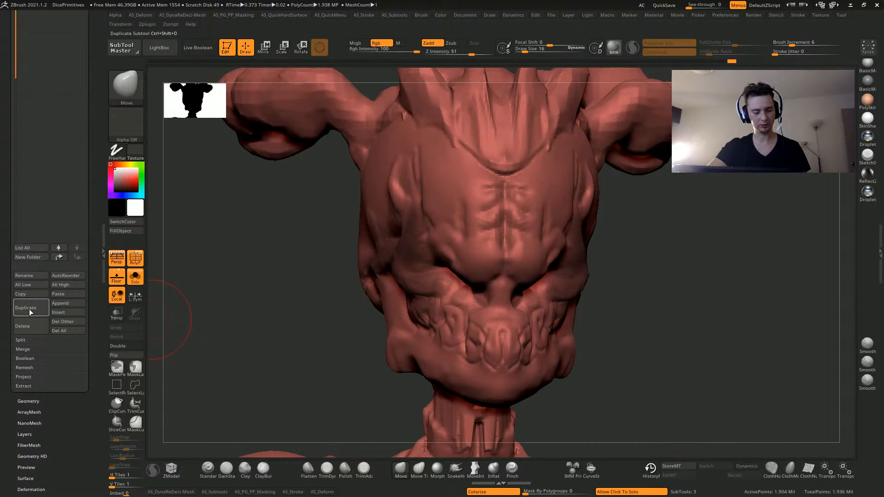
{"action": "left_click_drag", "start_coordinate": [230, 313], "coordinate": [492, 119]}
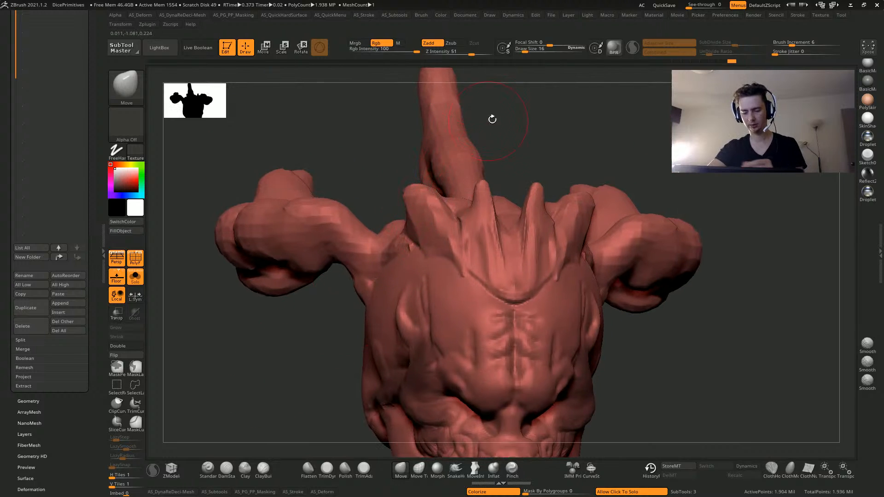
Try stepping back through the undo history to find the old polygroups, and return to the latest state
{"action": "mouse_move", "coordinate": [722, 61]}
{"action": "left_mouse_down"}
{"action": "mouse_move", "coordinate": [517, 79]}
{"action": "mouse_move", "coordinate": [510, 65]}
{"action": "mouse_move", "coordinate": [464, 67]}
{"action": "mouse_move", "coordinate": [589, 70]}
{"action": "left_mouse_up"}
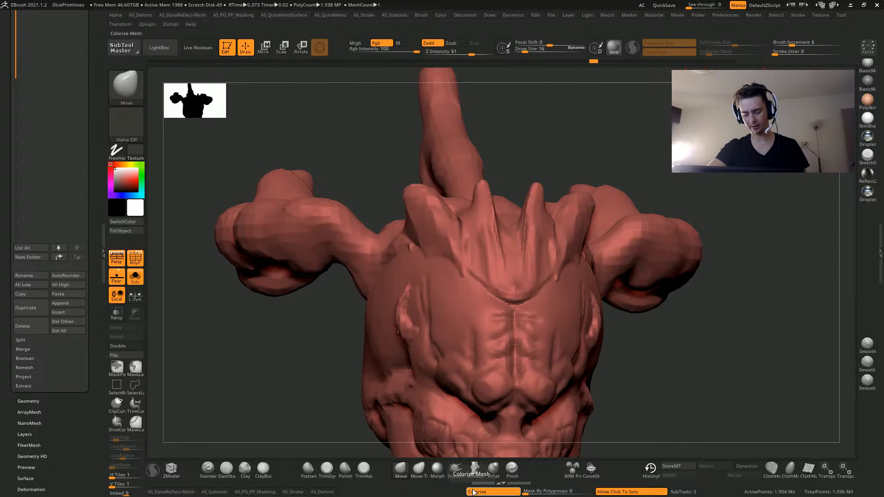
{"action": "left_click_drag", "start_coordinate": [580, 65], "coordinate": [752, 52]}
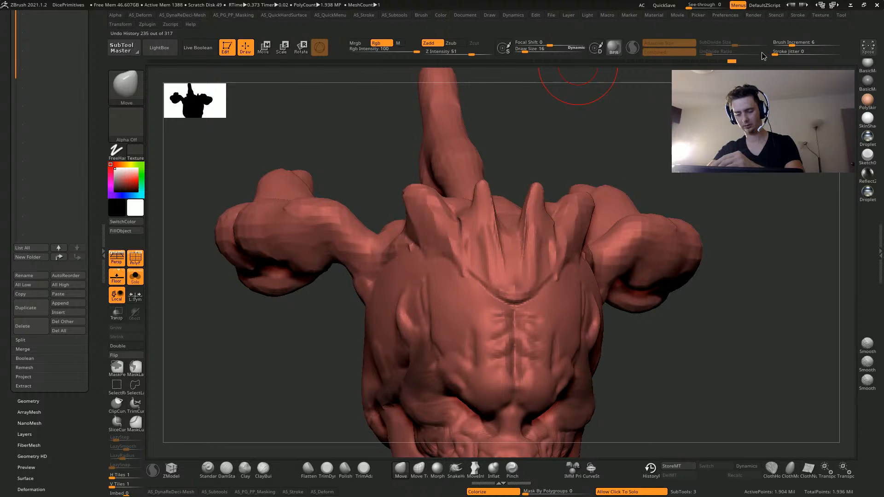
{"action": "key", "text": "ctrl+z"}
{"action": "key", "text": "ctrl+z"}
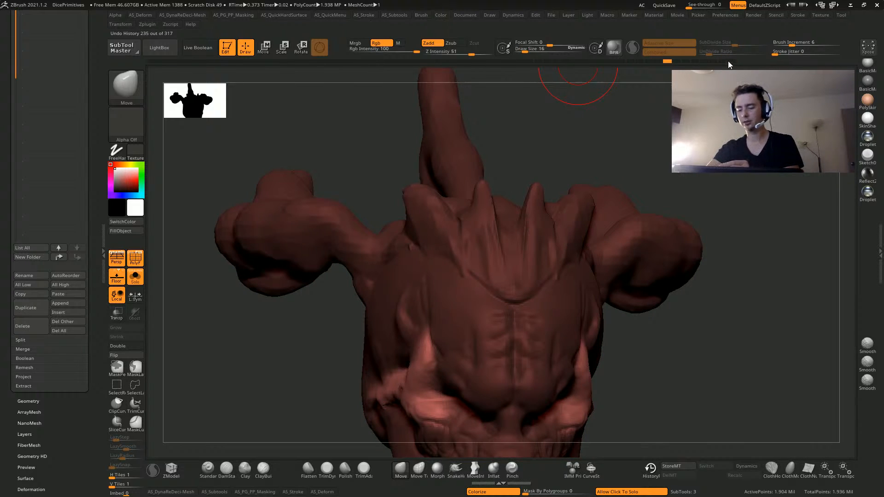
{"action": "left_click", "coordinate": [730, 60]}
Duplicate the character subtool and take the original back to undo history state 186 of 317
{"action": "left_click_drag", "start_coordinate": [2, 167], "coordinate": [9, 271]}
{"action": "left_click", "coordinate": [23, 364]}
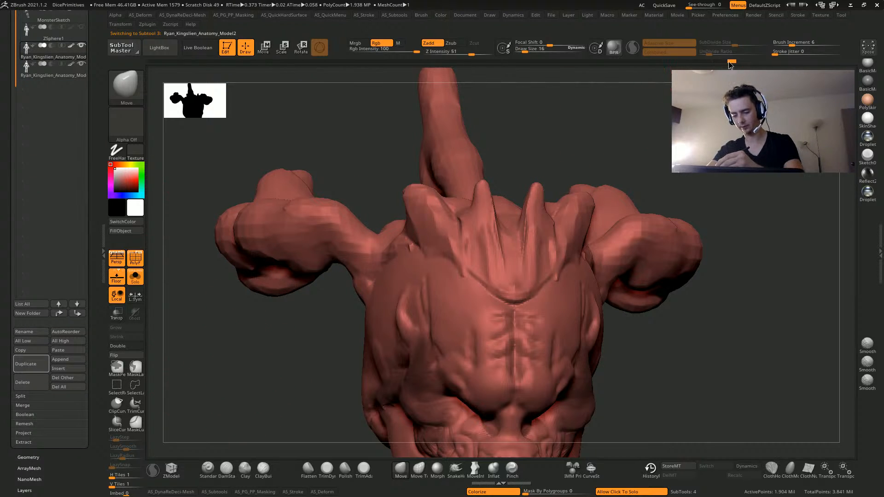
{"action": "left_click", "coordinate": [704, 60]}
{"action": "mouse_move", "coordinate": [626, 63]}
{"action": "left_mouse_down"}
{"action": "mouse_move", "coordinate": [457, 67]}
{"action": "mouse_move", "coordinate": [500, 66]}
{"action": "mouse_move", "coordinate": [491, 66]}
{"action": "left_mouse_up"}
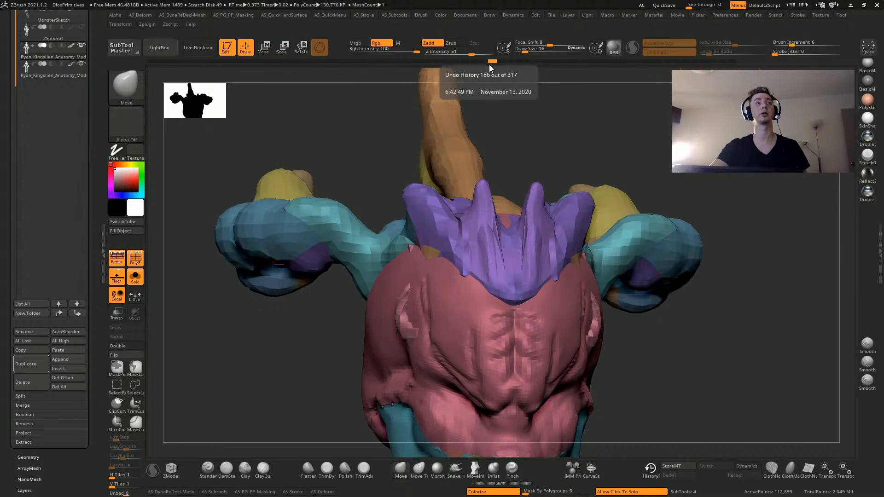
Examine the polygroups of the earlier state across the head, torso, arms and legs
{"action": "left_click_drag", "start_coordinate": [249, 395], "coordinate": [258, 344], "text": "alt"}
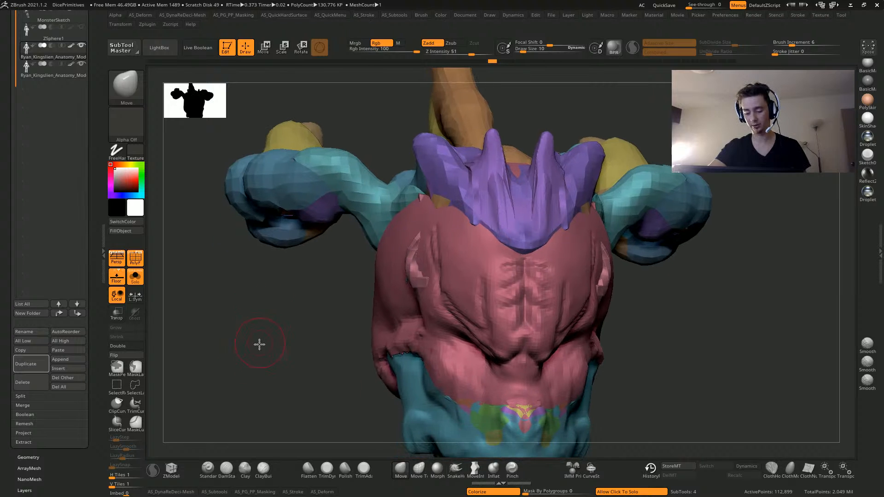
{"action": "left_click", "coordinate": [258, 346]}
{"action": "left_click", "coordinate": [258, 346]}
{"action": "left_click_drag", "start_coordinate": [257, 410], "coordinate": [231, 278], "text": "alt"}
{"action": "left_click_drag", "start_coordinate": [309, 257], "coordinate": [204, 301]}
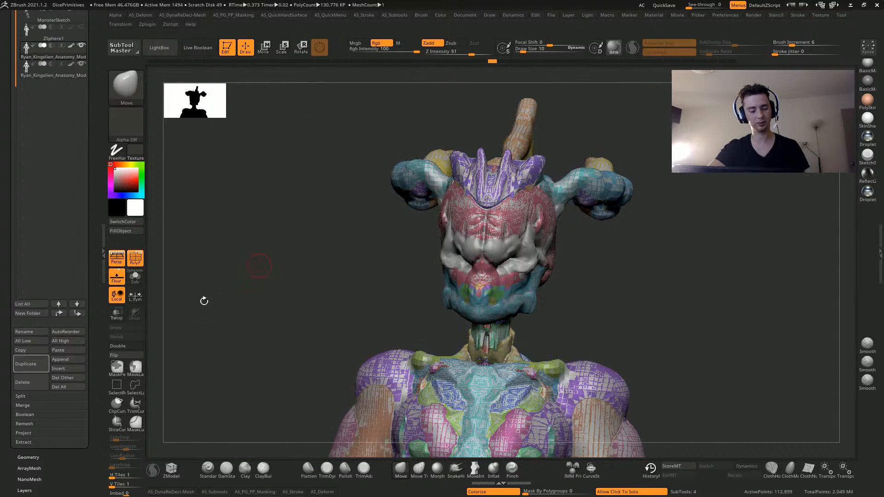
{"action": "left_click_drag", "start_coordinate": [257, 271], "coordinate": [277, 274]}
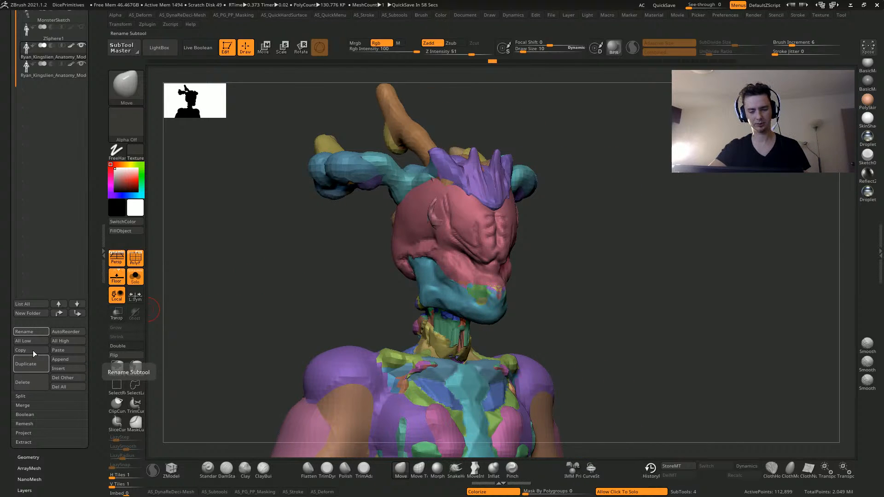
{"action": "left_click_drag", "start_coordinate": [6, 241], "coordinate": [6, 159]}
{"action": "left_click_drag", "start_coordinate": [270, 305], "coordinate": [194, 308]}
{"action": "left_click_drag", "start_coordinate": [5, 396], "coordinate": [15, 318]}
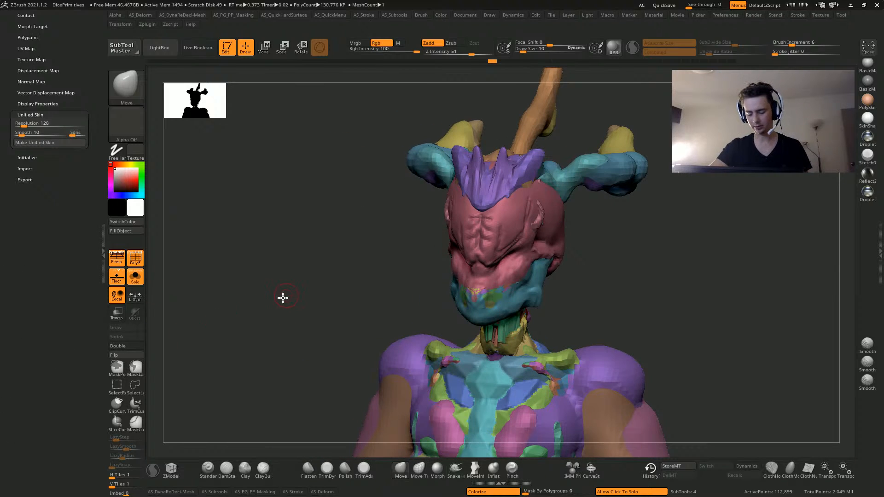
{"action": "left_click_drag", "start_coordinate": [283, 298], "coordinate": [282, 307], "text": "alt"}
{"action": "left_click_drag", "start_coordinate": [23, 235], "coordinate": [28, 361]}
{"action": "left_click_drag", "start_coordinate": [272, 379], "coordinate": [287, 149], "text": "alt"}
{"action": "left_click_drag", "start_coordinate": [236, 323], "coordinate": [226, 154], "text": "alt"}
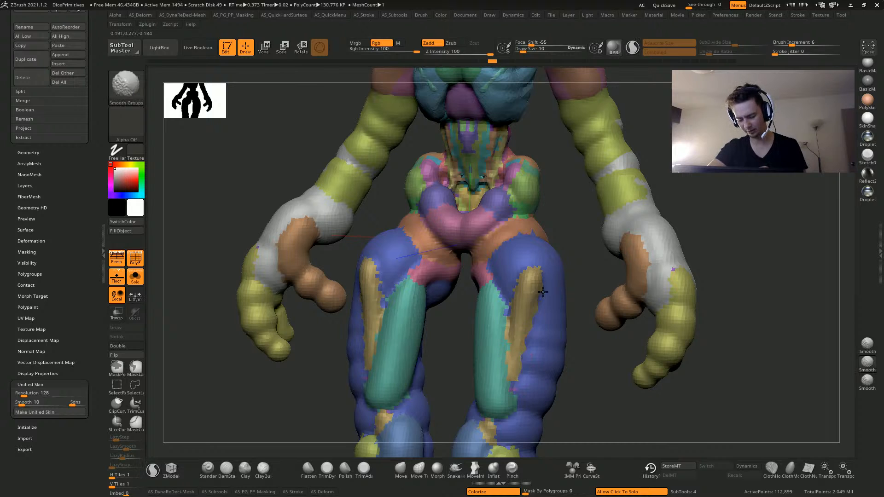
Touch the thigh lightly with the Smooth Groups brush and apply polypaint from polygroups to the earlier-state subtool
{"action": "left_click", "coordinate": [525, 338], "text": "shift"}
{"action": "left_click", "coordinate": [545, 325]}
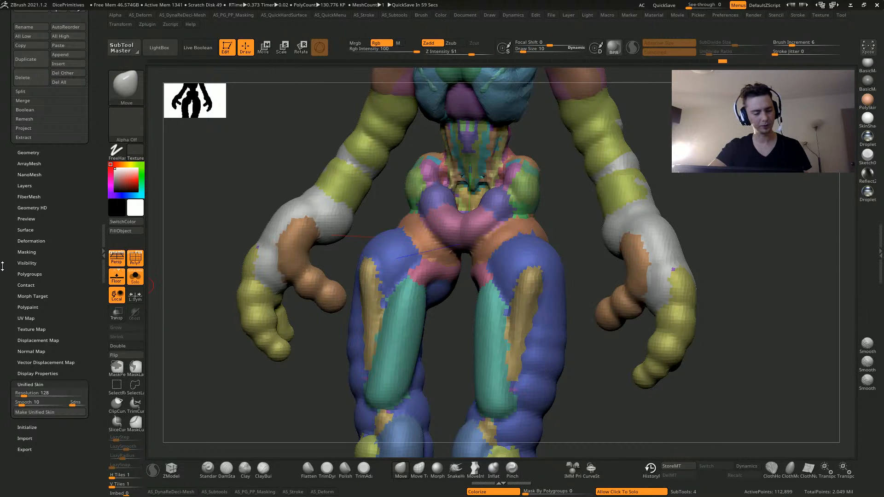
{"action": "scroll", "coordinate": [2, 276], "scroll_direction": "up", "scroll_amount": 2}
{"action": "scroll", "coordinate": [2, 291], "scroll_direction": "down", "scroll_amount": 1}
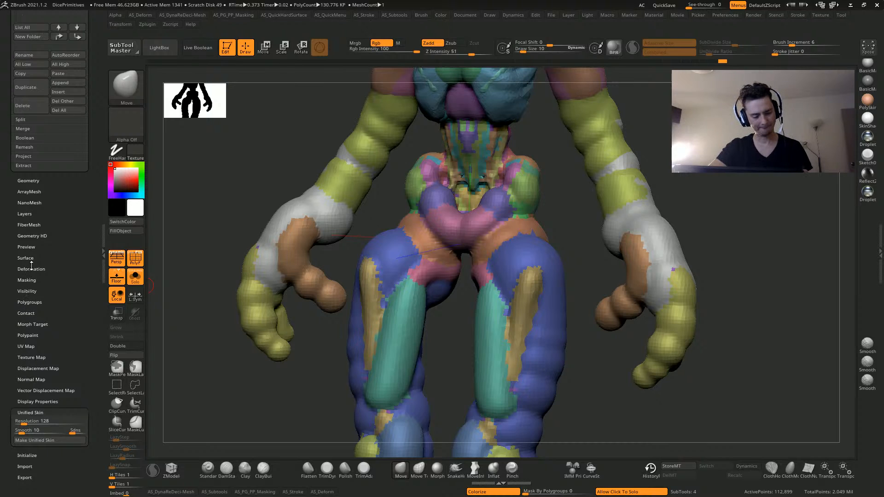
{"action": "left_click", "coordinate": [28, 335]}
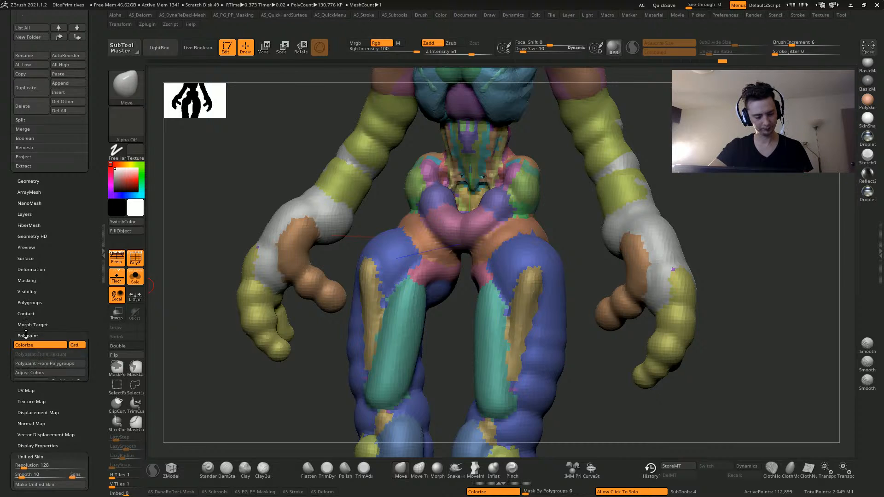
{"action": "left_click", "coordinate": [35, 364]}
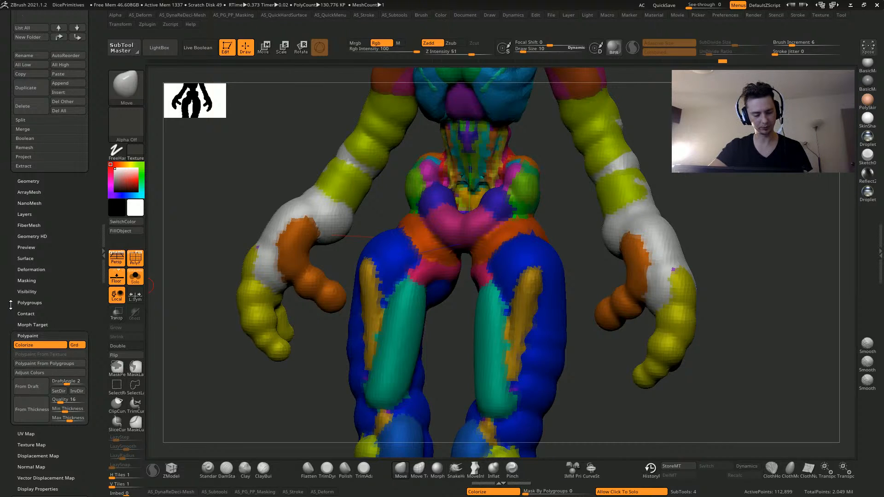
{"action": "left_click", "coordinate": [29, 348]}
{"action": "left_click", "coordinate": [29, 348]}
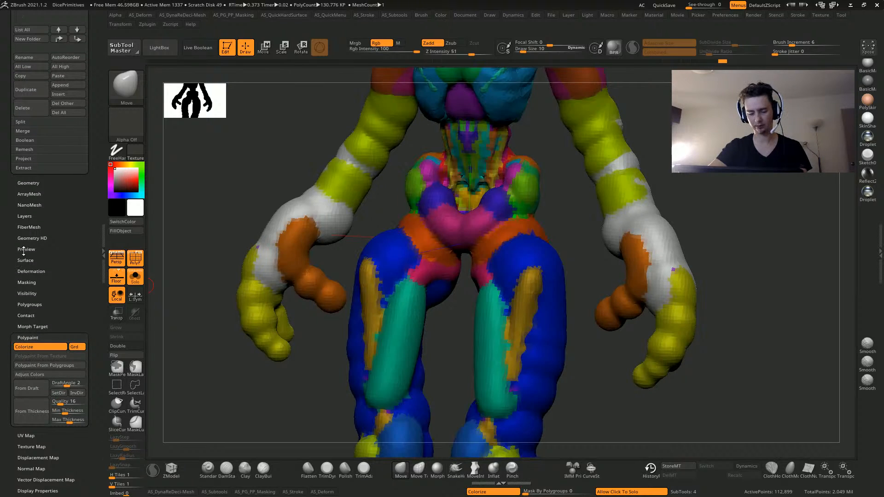
Select the detailed duplicate subtool and run ProjectAll with Geometry off and Color on
{"action": "left_click_drag", "start_coordinate": [7, 209], "coordinate": [31, 399]}
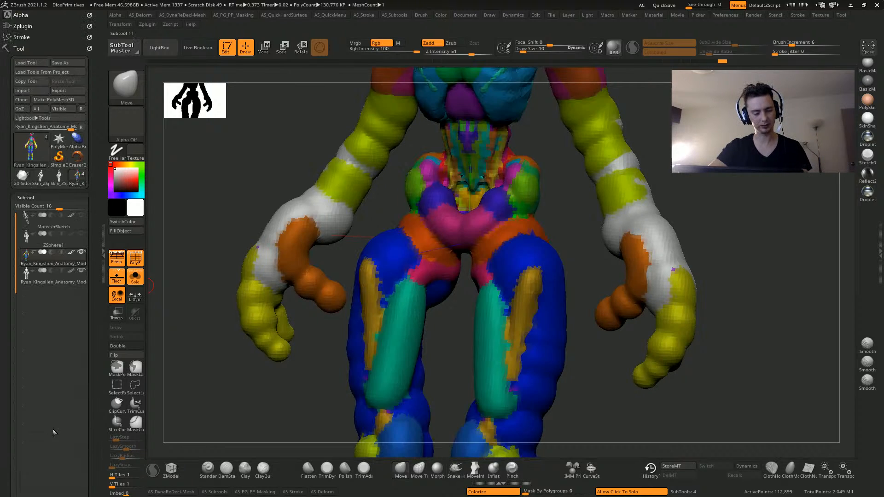
{"action": "left_click", "coordinate": [21, 279]}
{"action": "left_click", "coordinate": [223, 369]}
{"action": "left_click", "coordinate": [216, 383]}
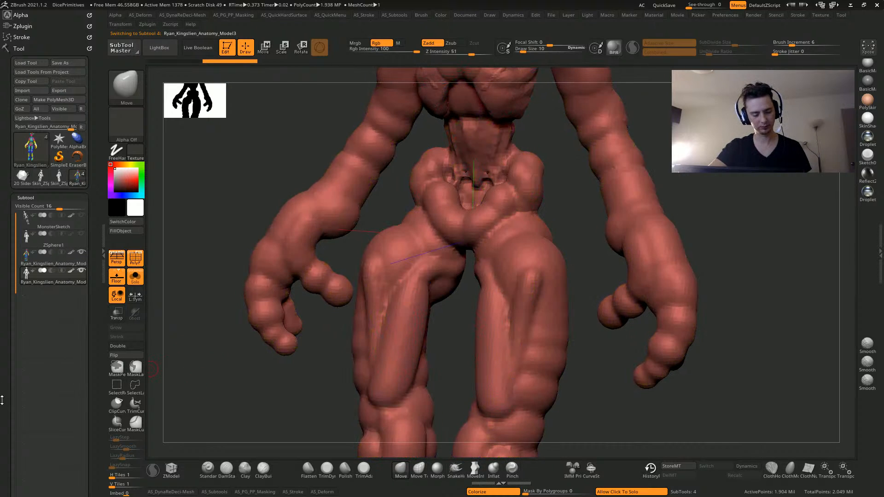
{"action": "left_click_drag", "start_coordinate": [3, 399], "coordinate": [9, 297]}
{"action": "left_click_drag", "start_coordinate": [10, 257], "coordinate": [18, 286]}
{"action": "left_click", "coordinate": [24, 291]}
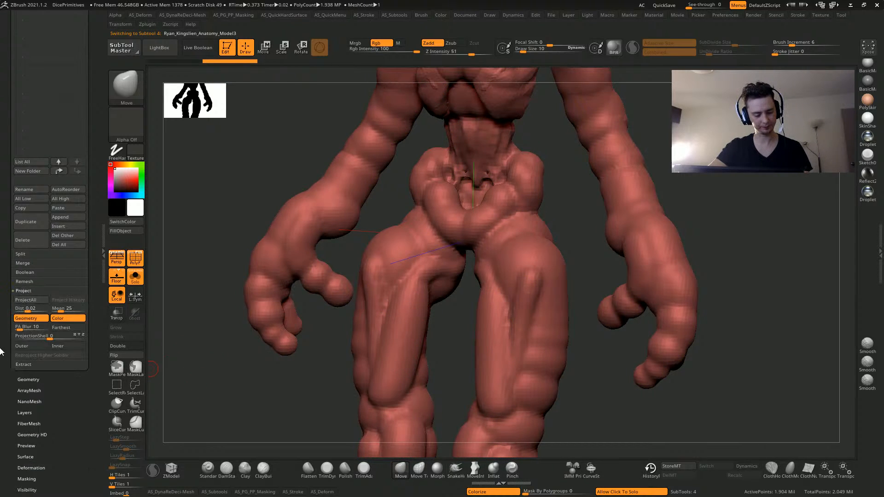
{"action": "left_click", "coordinate": [29, 318]}
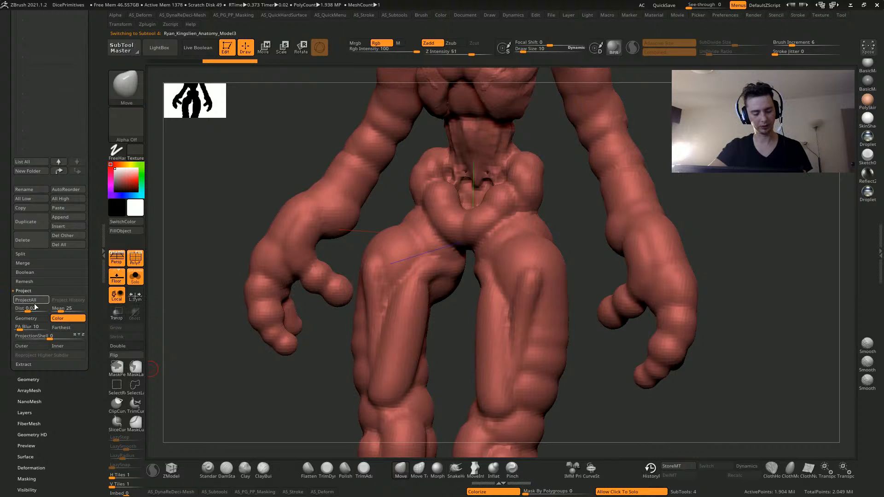
{"action": "left_click", "coordinate": [31, 301]}
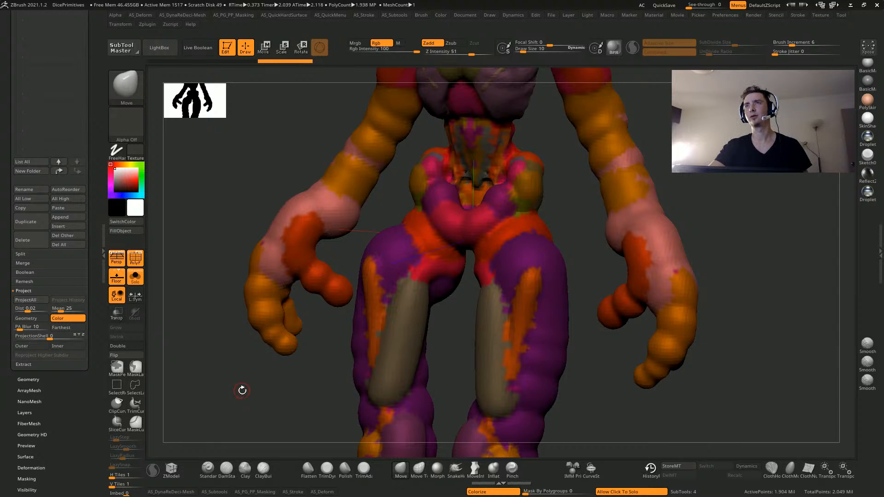
Inspect the projected colors over the head, torso, arms and legs, with the polyframe display turned off
{"action": "left_click_drag", "start_coordinate": [214, 201], "coordinate": [259, 230], "text": "alt"}
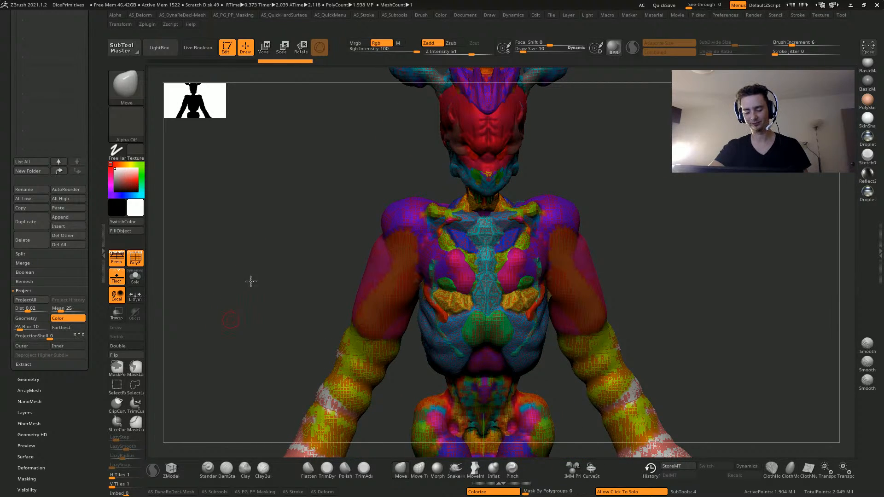
{"action": "left_click_drag", "start_coordinate": [251, 281], "coordinate": [256, 246], "text": "alt"}
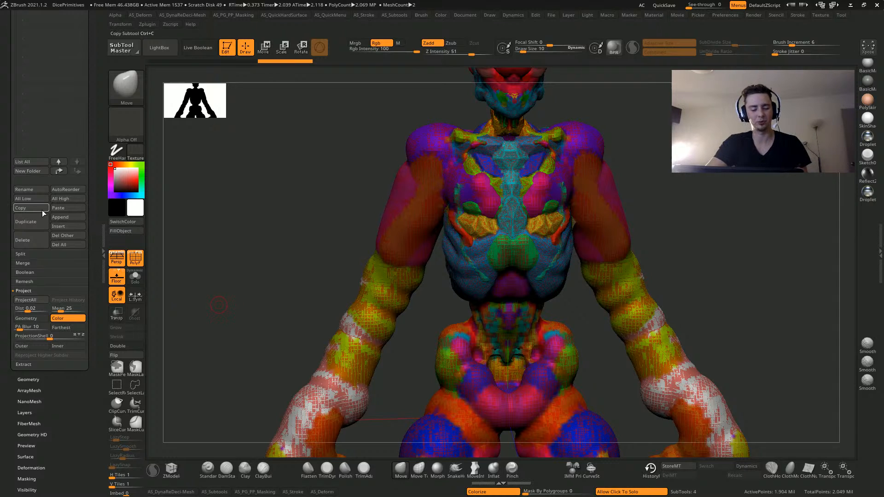
{"action": "left_click_drag", "start_coordinate": [263, 231], "coordinate": [271, 287], "text": "alt"}
{"action": "left_click_drag", "start_coordinate": [2, 205], "coordinate": [11, 255]}
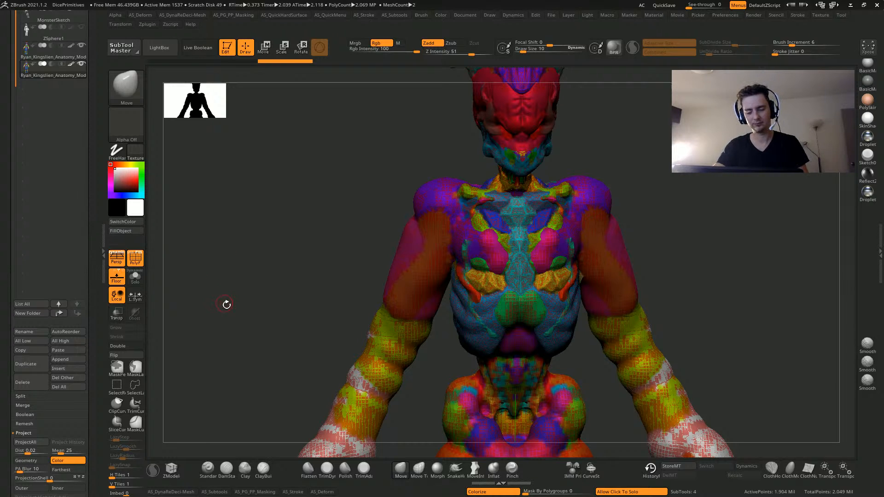
{"action": "mouse_move", "coordinate": [227, 305]}
{"action": "left_mouse_down"}
{"action": "mouse_move", "coordinate": [227, 297]}
{"action": "mouse_move", "coordinate": [234, 306]}
{"action": "left_mouse_up"}
{"action": "left_click_drag", "start_coordinate": [209, 258], "coordinate": [169, 260]}
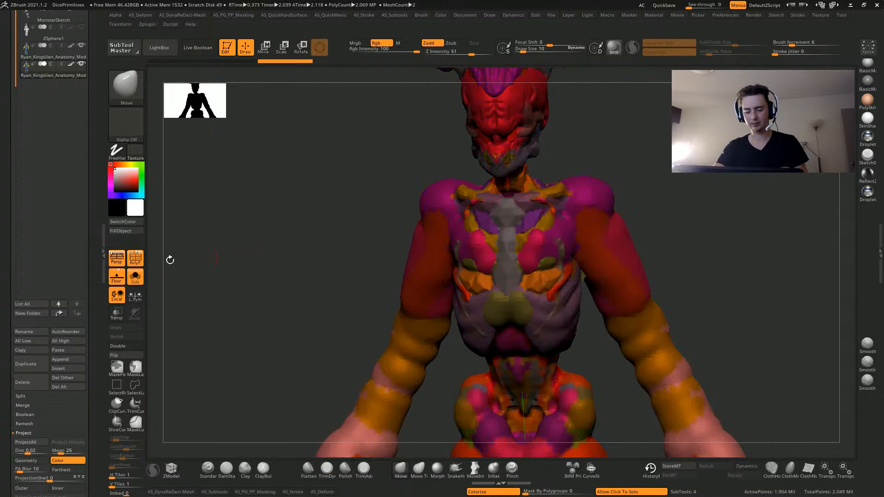
{"action": "left_click_drag", "start_coordinate": [279, 315], "coordinate": [257, 189]}
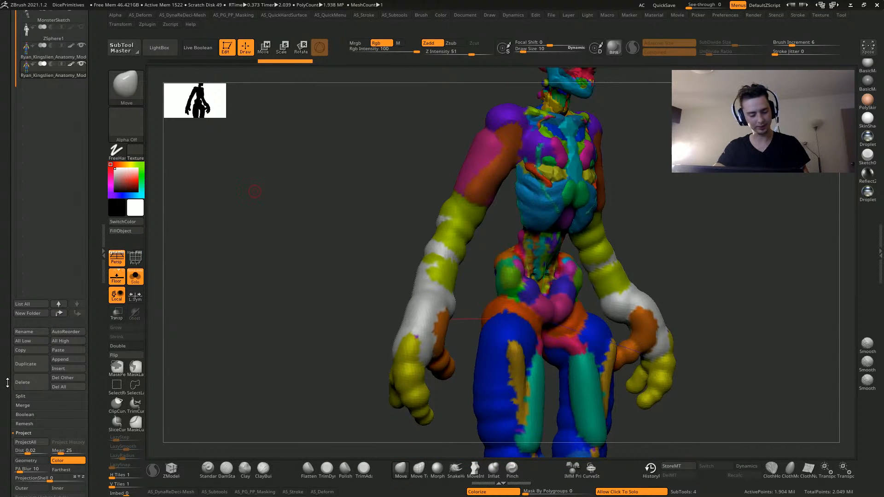
Toggle Colorize off and on for the detailed subtool to compare the bare sculpt with its projected polypaint
{"action": "scroll", "coordinate": [7, 288], "scroll_direction": "down", "scroll_amount": 10}
{"action": "scroll", "coordinate": [7, 289], "scroll_direction": "down", "scroll_amount": 3}
{"action": "left_click", "coordinate": [29, 364]}
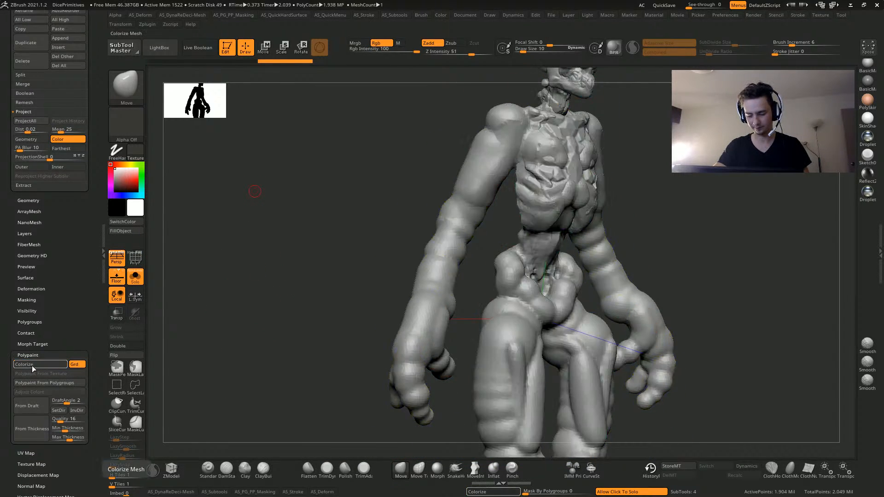
{"action": "left_click", "coordinate": [29, 364]}
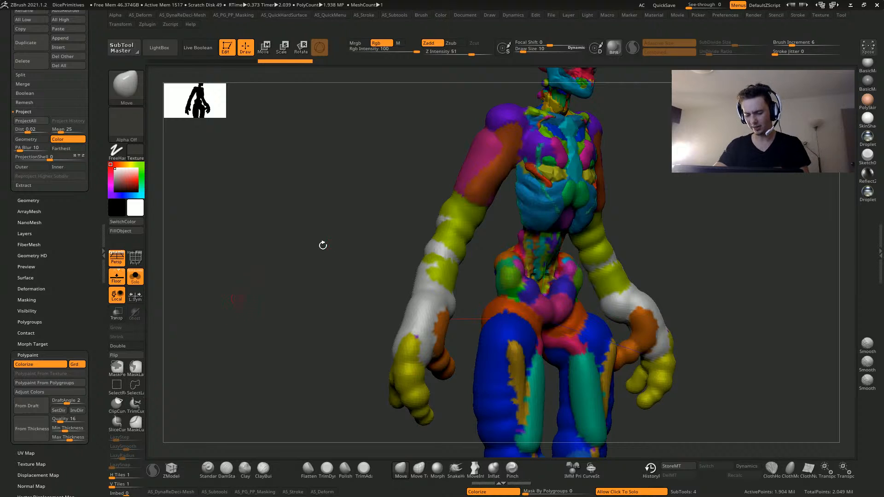
{"action": "left_click", "coordinate": [29, 365]}
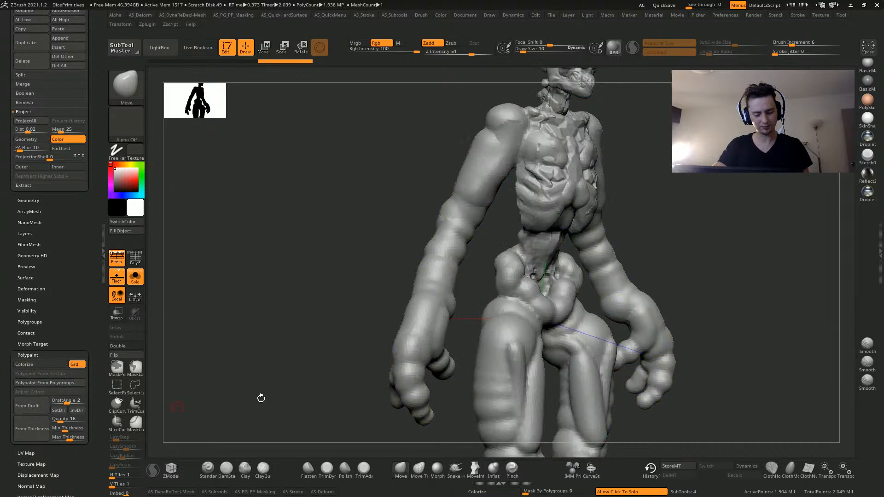
{"action": "left_click", "coordinate": [29, 364]}
Generate polygroups from the polypaint on the detailed subtool and display them with Colorize off
{"action": "left_click", "coordinate": [29, 322]}
{"action": "scroll", "coordinate": [6, 361], "scroll_direction": "down", "scroll_amount": 5}
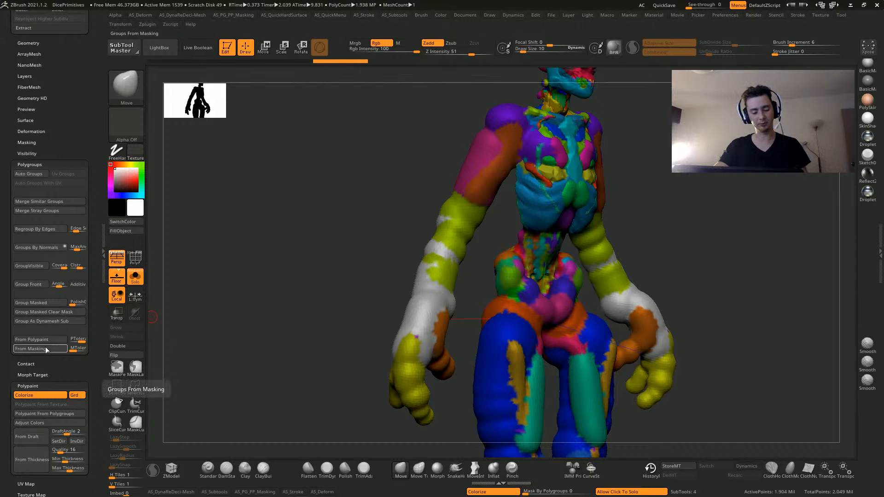
{"action": "left_click", "coordinate": [37, 396]}
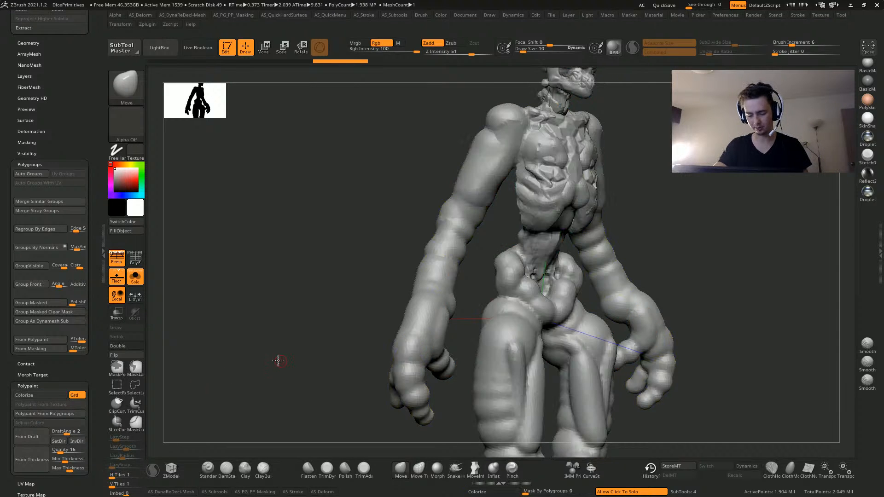
{"action": "left_click_drag", "start_coordinate": [276, 361], "coordinate": [127, 312]}
{"action": "left_click", "coordinate": [134, 258]}
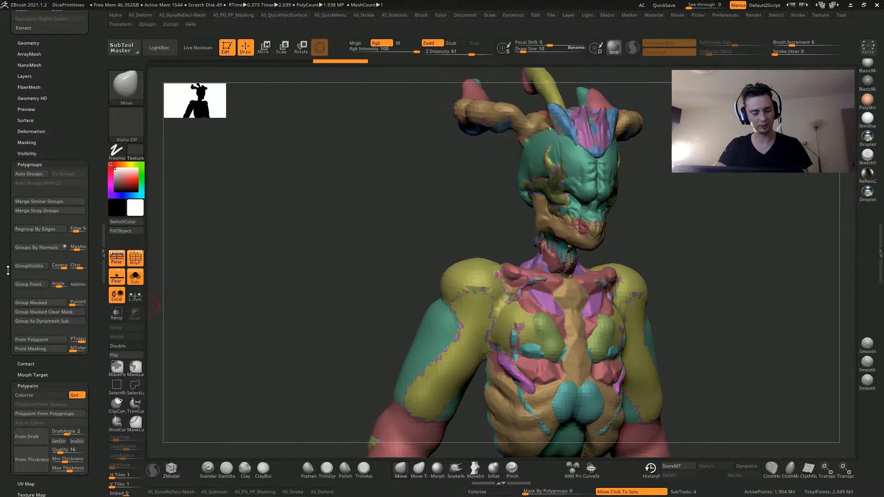
Make the fourth subtool, the last anatomy model in the subtool list, active for work on its head
{"action": "left_click_drag", "start_coordinate": [8, 270], "coordinate": [18, 422]}
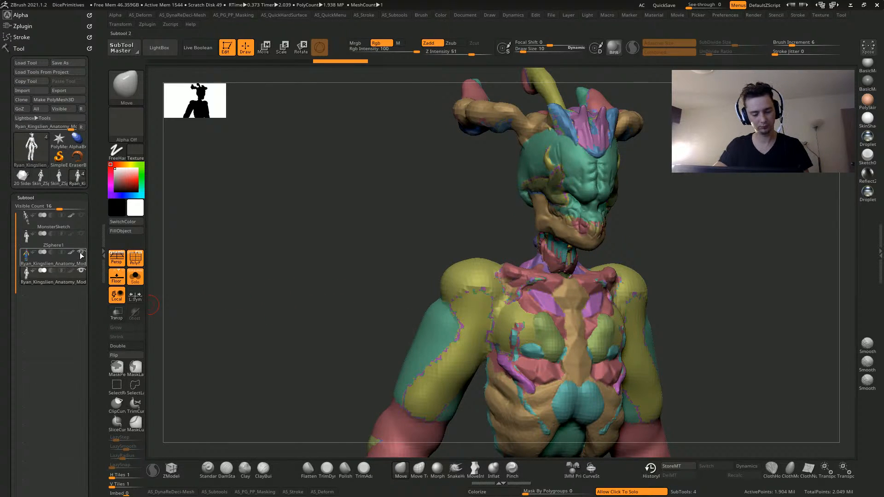
{"action": "left_click_drag", "start_coordinate": [353, 277], "coordinate": [353, 467], "text": "shift"}
{"action": "left_click_drag", "start_coordinate": [203, 219], "coordinate": [261, 442], "text": "alt"}
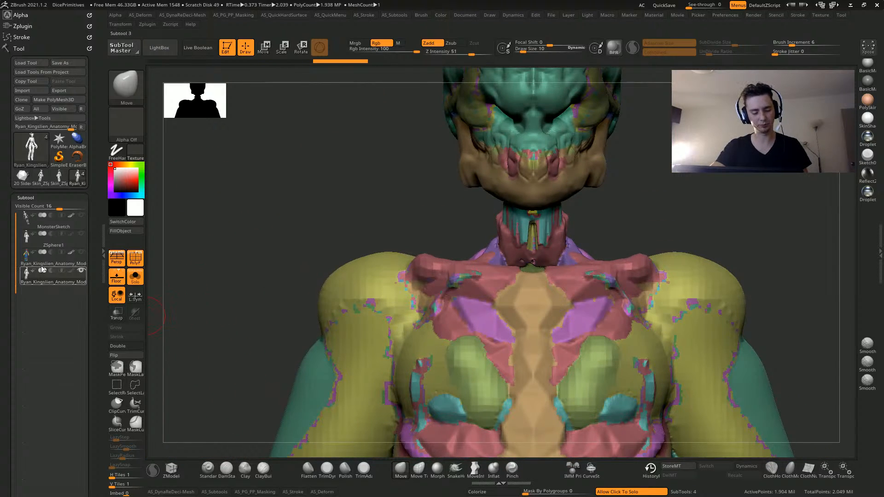
{"action": "mouse_move", "coordinate": [256, 256]}
{"action": "left_mouse_down"}
{"action": "mouse_move", "coordinate": [312, 302]}
{"action": "mouse_move", "coordinate": [294, 253]}
{"action": "mouse_move", "coordinate": [223, 309]}
{"action": "mouse_move", "coordinate": [254, 310]}
{"action": "left_mouse_up"}
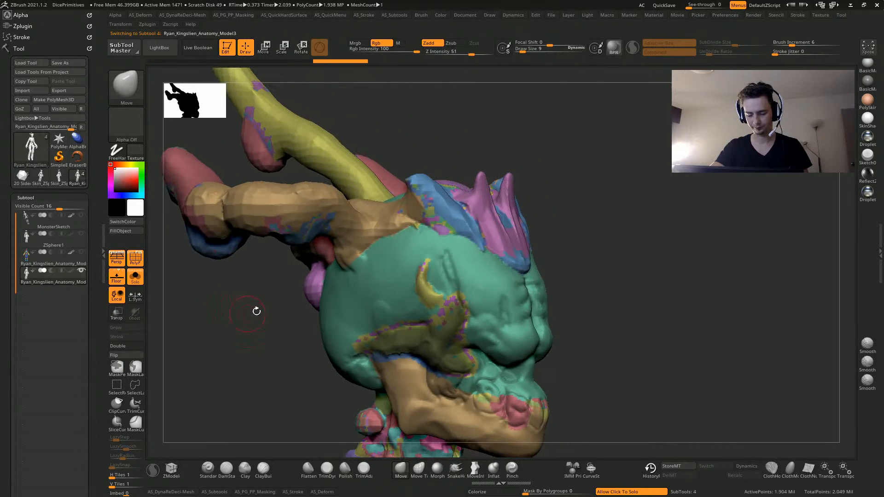
{"action": "key", "text": "shift"}
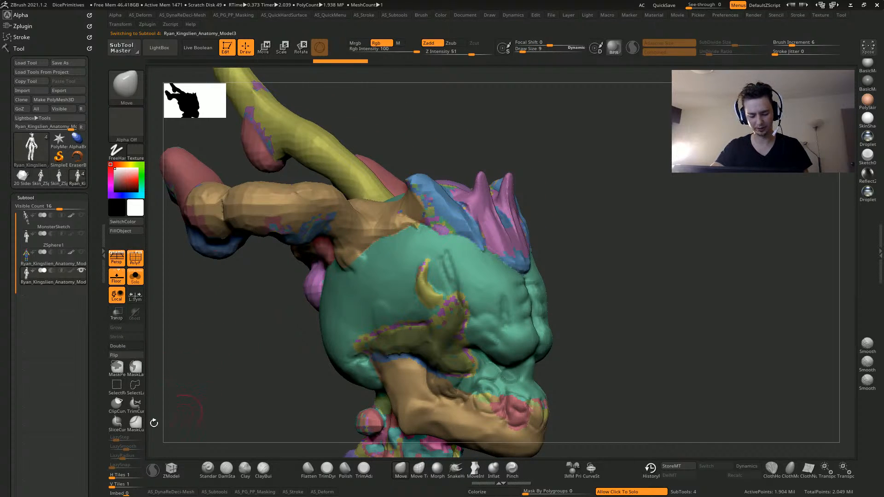
Merge the similar polygroups and the stray polygroups of the active anatomy model
{"action": "left_click", "coordinate": [253, 491]}
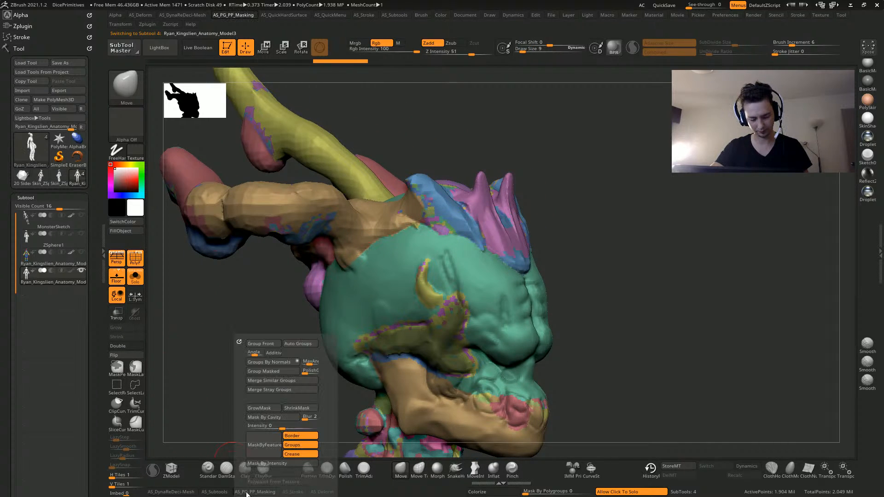
{"action": "left_click", "coordinate": [260, 382]}
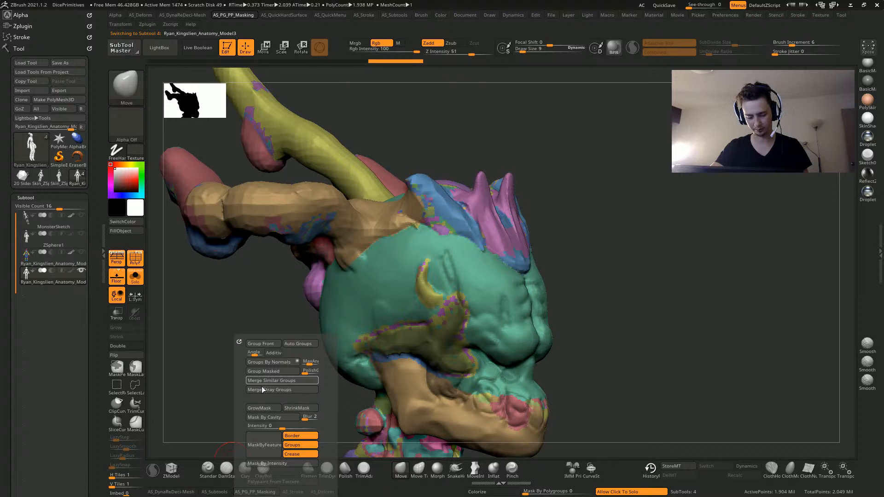
{"action": "left_click", "coordinate": [262, 392]}
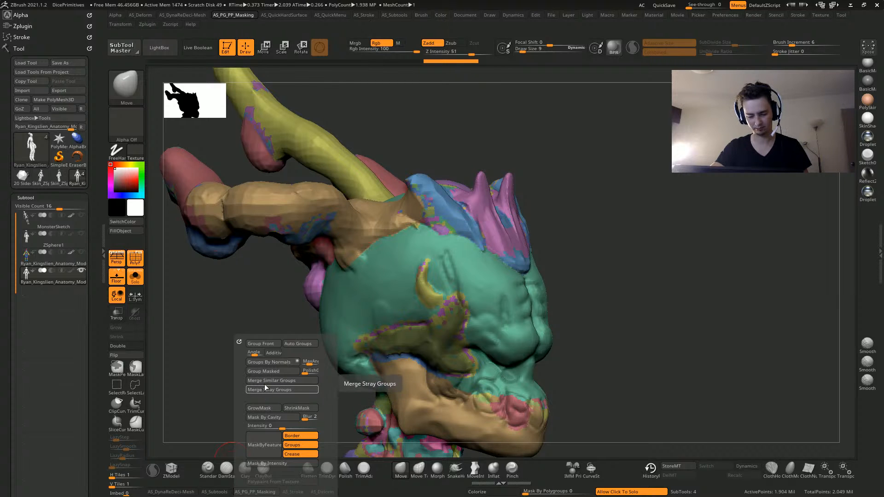
Paint rounded mask patches along the underside of the lower jaw with the MaskPen brush
{"action": "mouse_move", "coordinate": [197, 340]}
{"action": "left_mouse_down"}
{"action": "mouse_move", "coordinate": [296, 302]}
{"action": "mouse_move", "coordinate": [279, 316]}
{"action": "mouse_move", "coordinate": [291, 347]}
{"action": "mouse_move", "coordinate": [294, 317]}
{"action": "mouse_move", "coordinate": [296, 331]}
{"action": "mouse_move", "coordinate": [266, 258]}
{"action": "mouse_move", "coordinate": [282, 241]}
{"action": "mouse_move", "coordinate": [263, 263]}
{"action": "mouse_move", "coordinate": [267, 301]}
{"action": "mouse_move", "coordinate": [270, 281]}
{"action": "mouse_move", "coordinate": [296, 306]}
{"action": "mouse_move", "coordinate": [274, 318]}
{"action": "mouse_move", "coordinate": [302, 315]}
{"action": "mouse_move", "coordinate": [262, 308]}
{"action": "mouse_move", "coordinate": [296, 313]}
{"action": "left_mouse_up"}
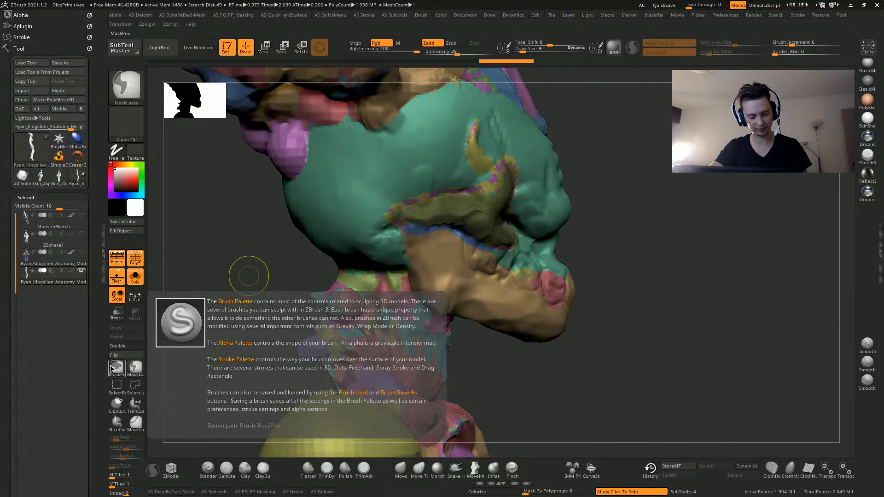
{"action": "key", "text": "ctrl"}
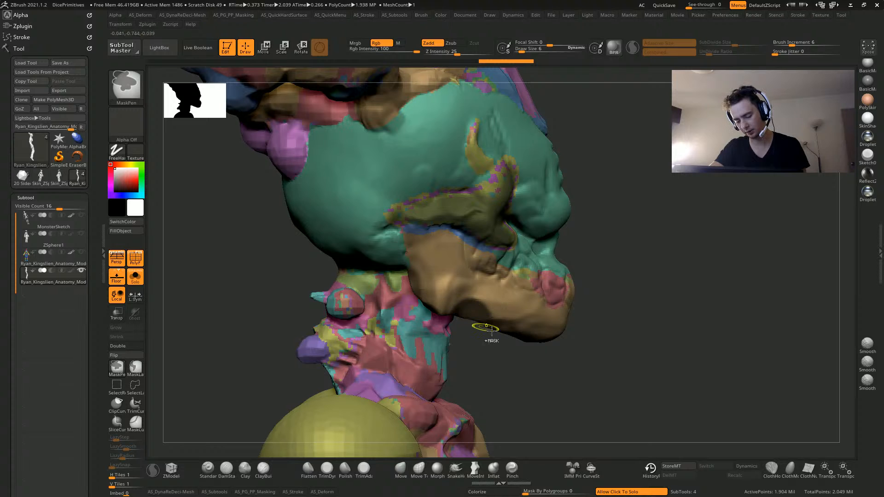
{"action": "mouse_move", "coordinate": [235, 321]}
{"action": "left_mouse_down"}
{"action": "mouse_move", "coordinate": [217, 292]}
{"action": "mouse_move", "coordinate": [271, 334]}
{"action": "left_mouse_up"}
{"action": "left_click_drag", "start_coordinate": [313, 410], "coordinate": [263, 416], "text": "alt"}
{"action": "mouse_move", "coordinate": [299, 244]}
{"action": "left_mouse_down", "text": "alt"}
{"action": "mouse_move", "coordinate": [284, 302]}
{"action": "mouse_move", "coordinate": [309, 207]}
{"action": "mouse_move", "coordinate": [273, 284]}
{"action": "mouse_move", "coordinate": [191, 200]}
{"action": "mouse_move", "coordinate": [272, 239]}
{"action": "mouse_move", "coordinate": [250, 188]}
{"action": "left_mouse_up", "text": "alt"}
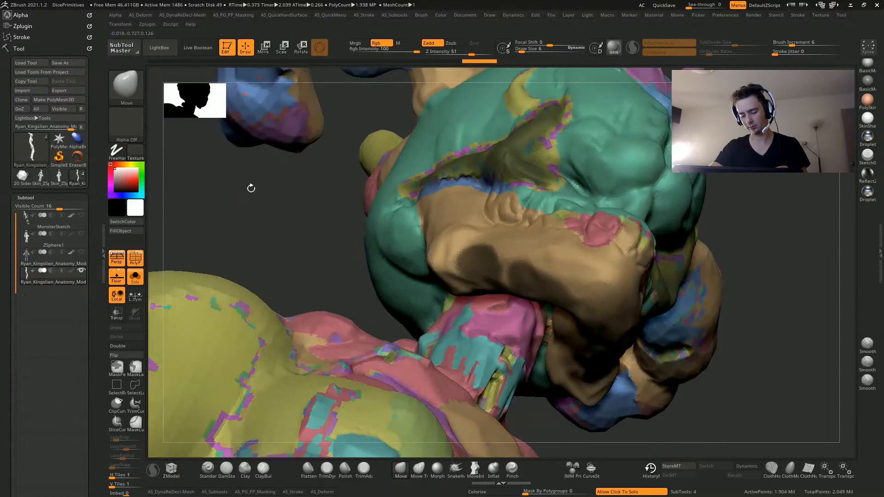
{"action": "left_click_drag", "start_coordinate": [517, 278], "coordinate": [521, 284], "text": "ctrl"}
{"action": "left_click_drag", "start_coordinate": [296, 215], "coordinate": [481, 278]}
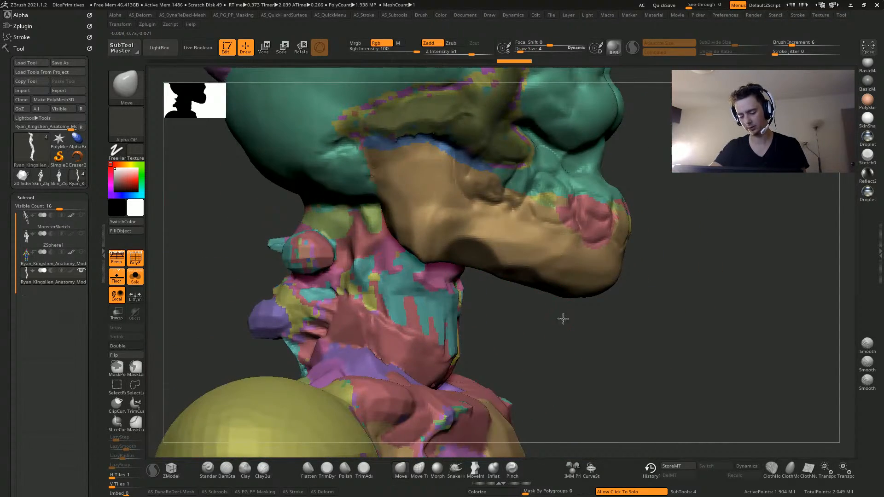
Extend the row of mask patches along the jaw's lower edge toward the chin and invert the mask
{"action": "mouse_move", "coordinate": [562, 318]}
{"action": "left_mouse_down"}
{"action": "mouse_move", "coordinate": [564, 288]}
{"action": "mouse_move", "coordinate": [577, 298]}
{"action": "left_mouse_up"}
{"action": "left_click_drag", "start_coordinate": [566, 363], "coordinate": [516, 294]}
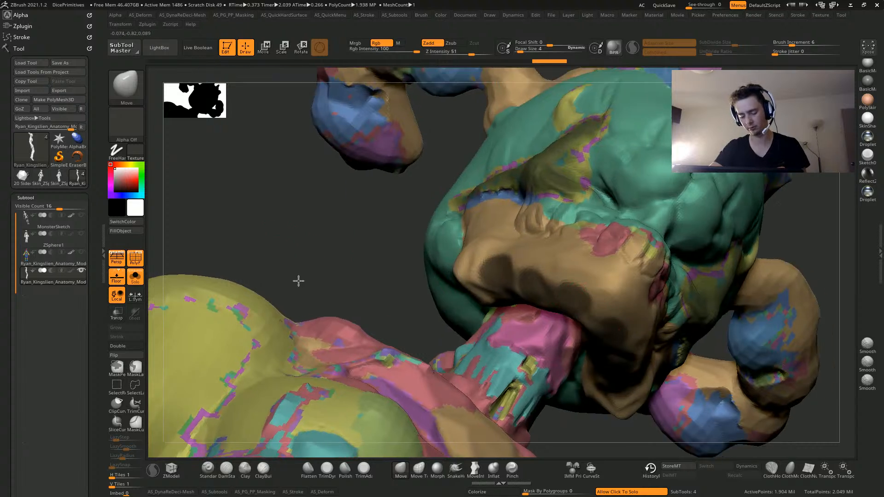
{"action": "left_click_drag", "start_coordinate": [298, 280], "coordinate": [312, 314]}
{"action": "left_click_drag", "start_coordinate": [571, 313], "coordinate": [478, 291]}
{"action": "mouse_move", "coordinate": [340, 249]}
{"action": "left_mouse_down"}
{"action": "mouse_move", "coordinate": [465, 267]}
{"action": "mouse_move", "coordinate": [479, 247]}
{"action": "left_mouse_up"}
{"action": "key", "text": "ctrl+z"}
{"action": "mouse_move", "coordinate": [266, 290]}
{"action": "left_mouse_down"}
{"action": "mouse_move", "coordinate": [233, 255]}
{"action": "mouse_move", "coordinate": [532, 279]}
{"action": "mouse_move", "coordinate": [239, 246]}
{"action": "left_mouse_up"}
{"action": "left_click_drag", "start_coordinate": [574, 279], "coordinate": [558, 280], "text": "ctrl"}
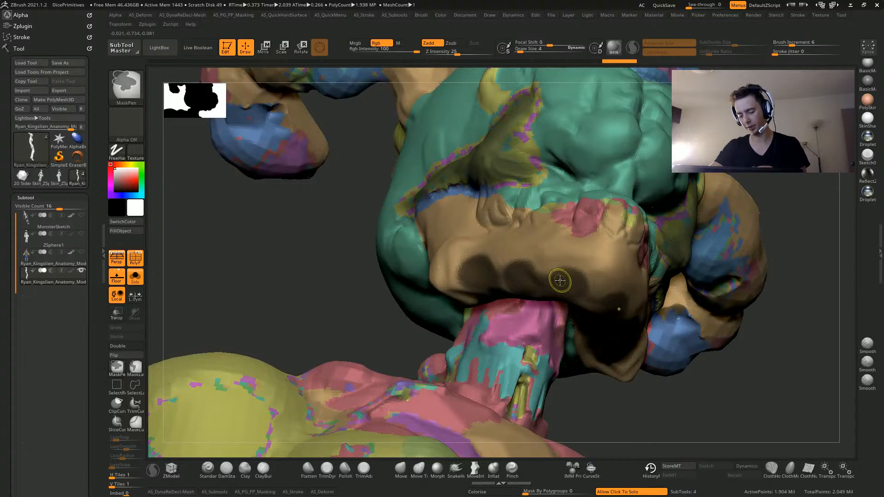
{"action": "mouse_move", "coordinate": [263, 264]}
{"action": "left_mouse_down"}
{"action": "mouse_move", "coordinate": [315, 306]}
{"action": "mouse_move", "coordinate": [246, 249]}
{"action": "mouse_move", "coordinate": [244, 280]}
{"action": "mouse_move", "coordinate": [251, 277]}
{"action": "mouse_move", "coordinate": [234, 287]}
{"action": "left_mouse_up"}
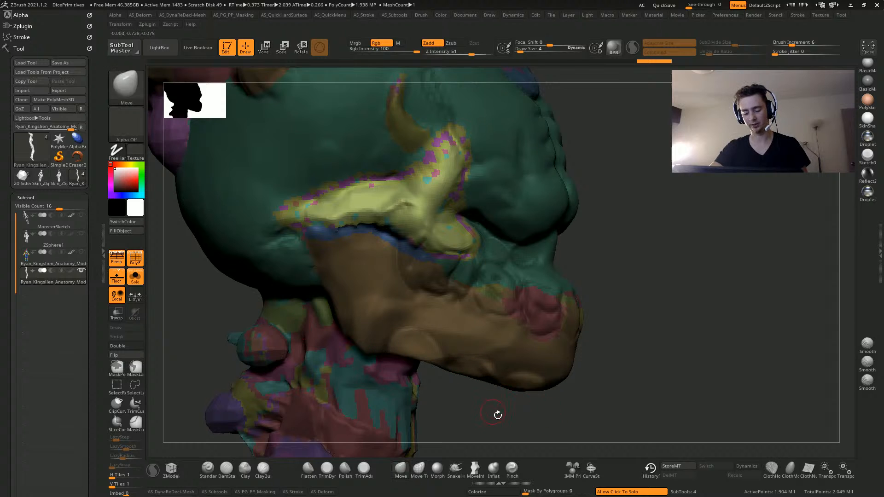
{"action": "left_click_drag", "start_coordinate": [497, 415], "coordinate": [496, 356], "text": "alt"}
{"action": "left_click_drag", "start_coordinate": [441, 442], "coordinate": [415, 443]}
{"action": "key", "text": "ctrl+z"}
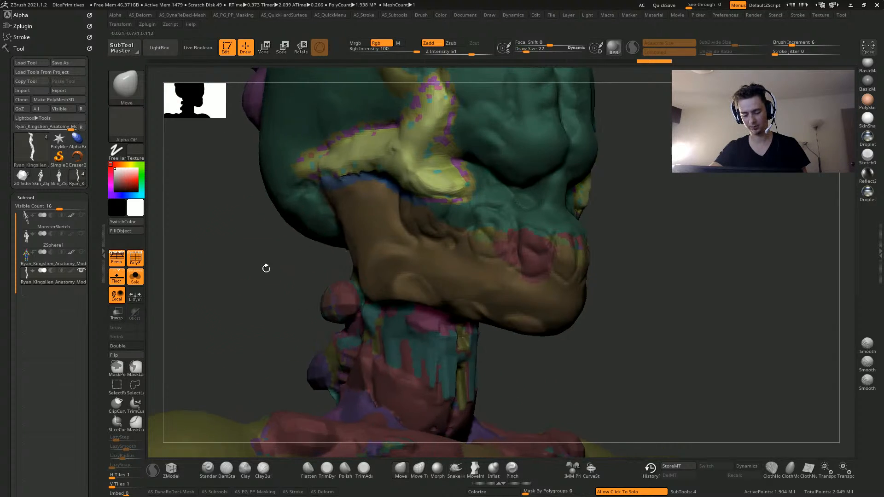
{"action": "left_click_drag", "start_coordinate": [213, 297], "coordinate": [228, 344]}
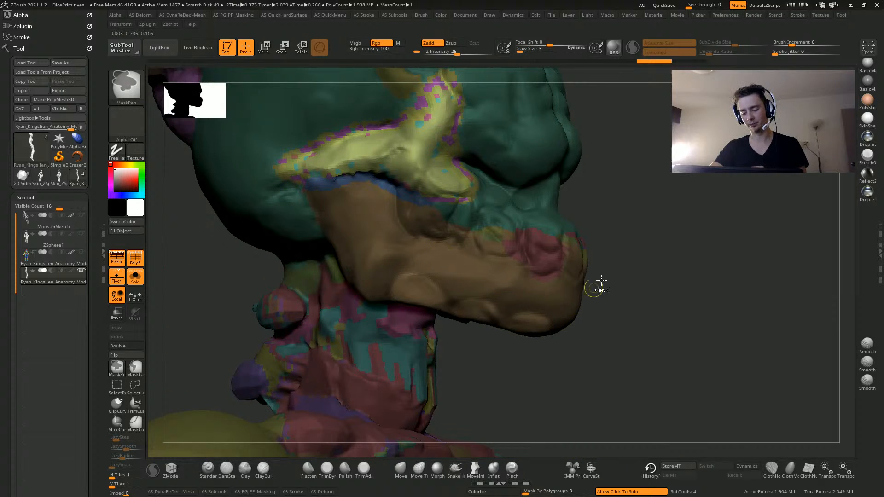
{"action": "left_click_drag", "start_coordinate": [581, 271], "coordinate": [594, 390], "text": "ctrl"}
{"action": "key", "text": "ctrl+z"}
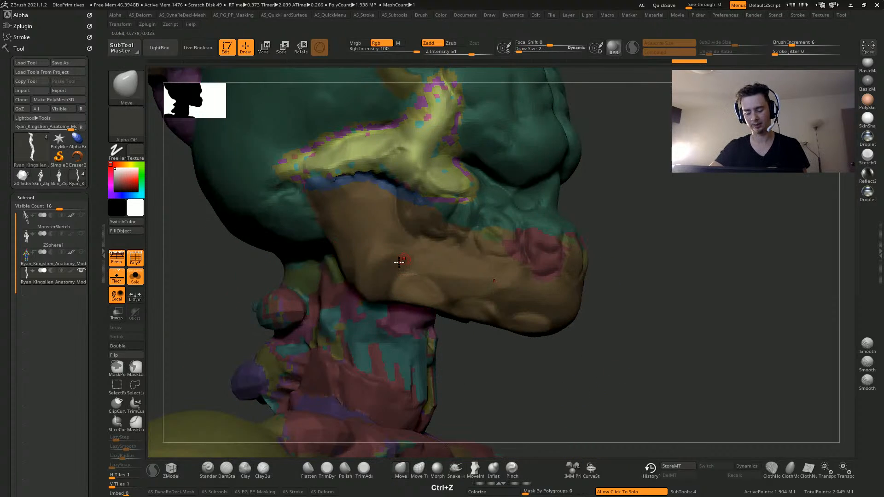
Shift the unmasked patches along the jaw's lower edge with the Move brush, adjusting the brush size
{"action": "mouse_move", "coordinate": [217, 286]}
{"action": "left_mouse_down"}
{"action": "mouse_move", "coordinate": [219, 237]}
{"action": "mouse_move", "coordinate": [560, 438]}
{"action": "mouse_move", "coordinate": [319, 407]}
{"action": "left_mouse_up"}
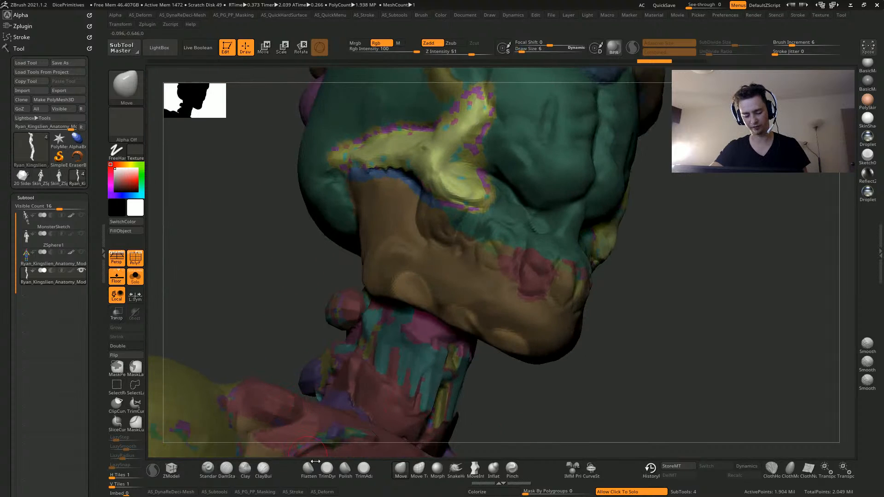
{"action": "mouse_move", "coordinate": [258, 172]}
{"action": "left_mouse_down"}
{"action": "mouse_move", "coordinate": [310, 245]}
{"action": "mouse_move", "coordinate": [465, 241]}
{"action": "mouse_move", "coordinate": [394, 249]}
{"action": "mouse_move", "coordinate": [415, 247]}
{"action": "left_mouse_up"}
{"action": "mouse_move", "coordinate": [228, 317]}
{"action": "left_mouse_down"}
{"action": "mouse_move", "coordinate": [261, 244]}
{"action": "mouse_move", "coordinate": [247, 294]}
{"action": "mouse_move", "coordinate": [237, 250]}
{"action": "mouse_move", "coordinate": [365, 259]}
{"action": "left_mouse_up"}
{"action": "key", "text": "ctrl"}
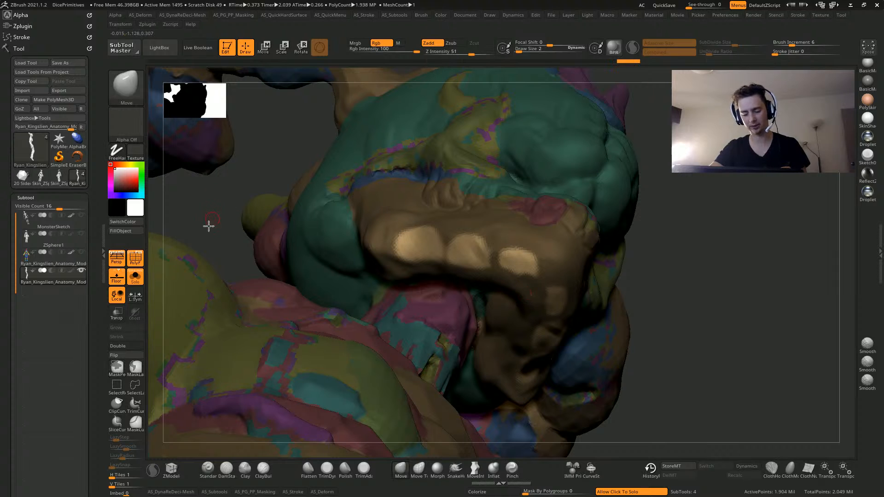
{"action": "mouse_move", "coordinate": [207, 225]}
{"action": "left_mouse_down"}
{"action": "mouse_move", "coordinate": [528, 383]}
{"action": "mouse_move", "coordinate": [398, 431]}
{"action": "left_mouse_up"}
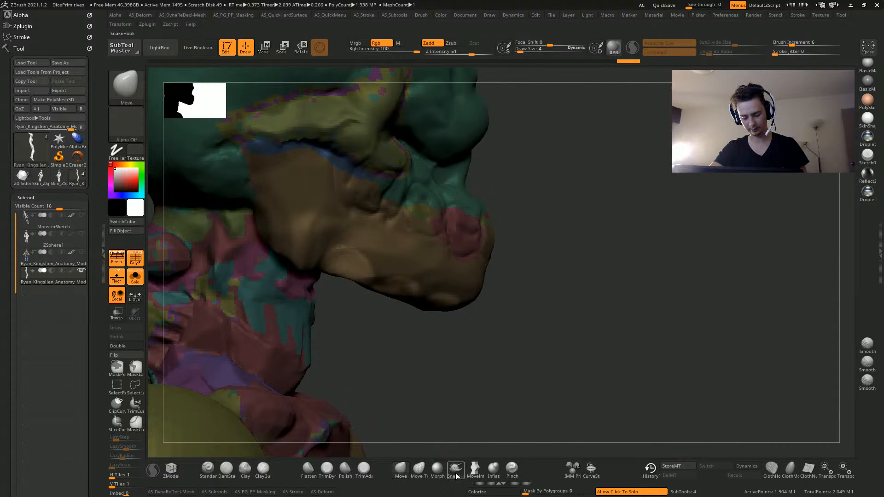
{"action": "left_click", "coordinate": [399, 467]}
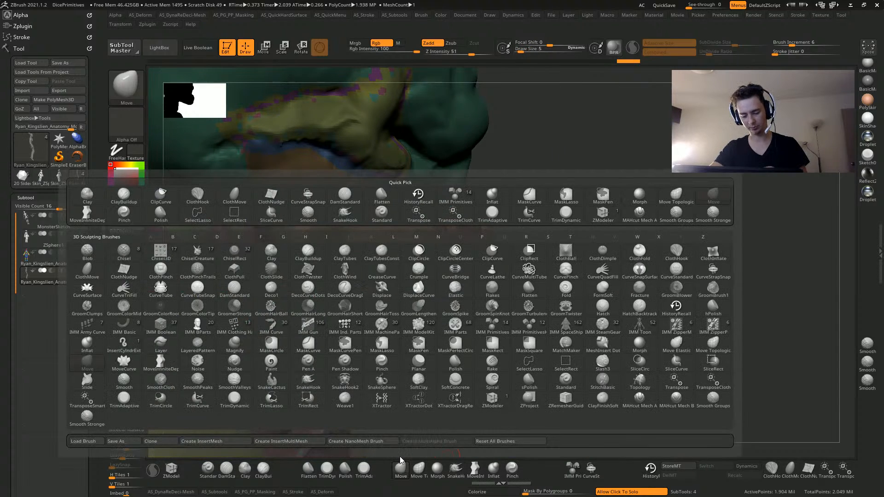
{"action": "left_click_drag", "start_coordinate": [570, 289], "coordinate": [525, 278]}
{"action": "key", "text": "bracketleft"}
{"action": "key", "text": "bracketleft"}
{"action": "key", "text": "bracketleft"}
{"action": "key", "text": "bracketleft"}
{"action": "key", "text": "bracketleft"}
{"action": "key", "text": "bracketleft"}
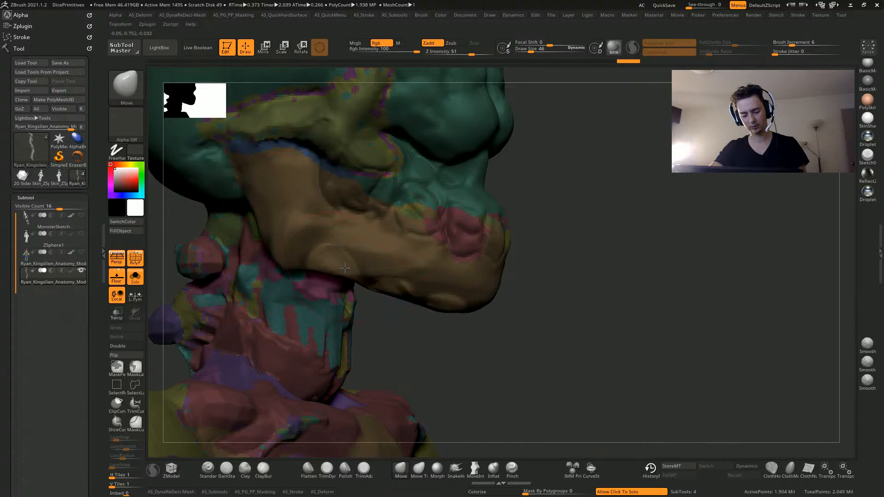
{"action": "left_click_drag", "start_coordinate": [342, 272], "coordinate": [353, 278]}
{"action": "right_click_drag", "start_coordinate": [433, 310], "coordinate": [374, 277]}
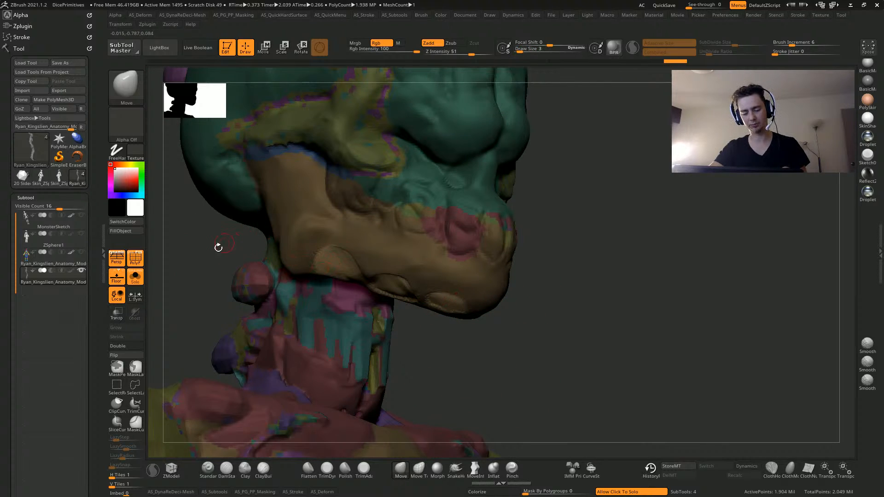
Touch up the jaw mask and invert it so that only the rounded patches stay editable
{"action": "left_click_drag", "start_coordinate": [211, 246], "coordinate": [303, 222]}
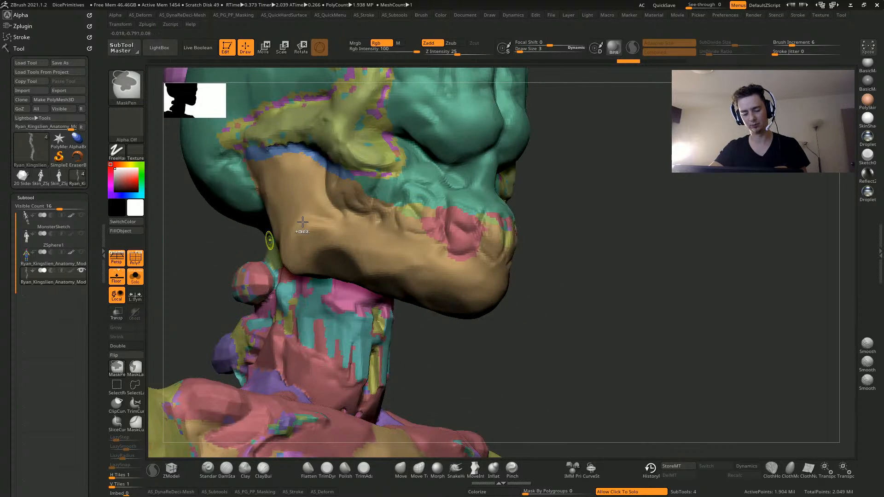
{"action": "key", "text": "ctrl+z"}
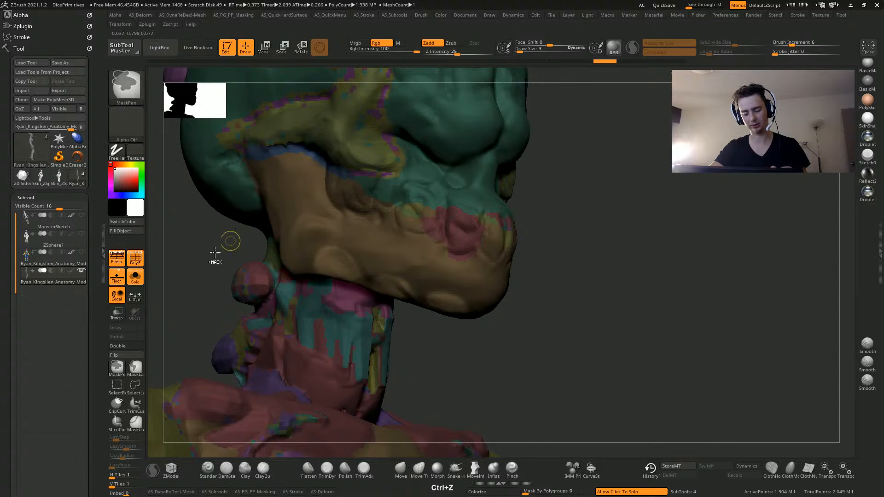
{"action": "mouse_move", "coordinate": [215, 251]}
{"action": "left_mouse_down", "text": "ctrl"}
{"action": "mouse_move", "coordinate": [200, 256]}
{"action": "mouse_move", "coordinate": [332, 269]}
{"action": "left_mouse_up", "text": "ctrl"}
{"action": "left_click", "coordinate": [193, 271], "text": "ctrl"}
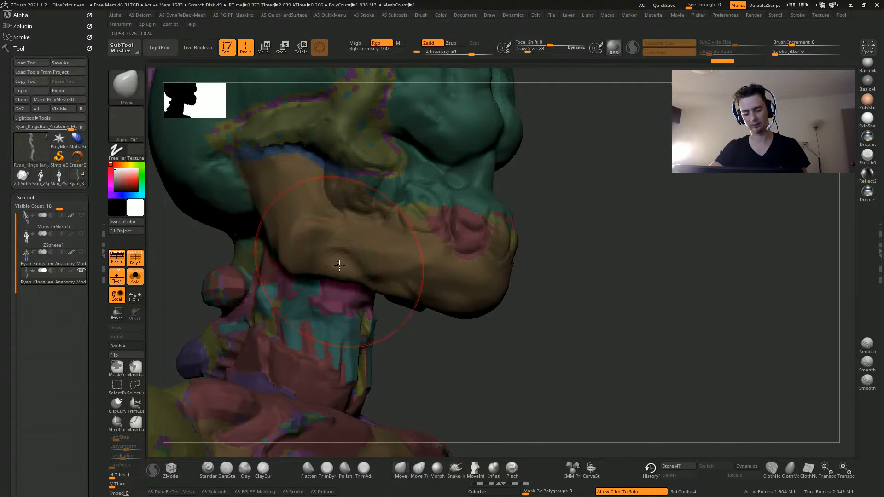
Push the unmasked patches inward with the Move brush to form scalloped notches along the jaw, and clear the mask
{"action": "mouse_move", "coordinate": [461, 323]}
{"action": "left_mouse_down"}
{"action": "mouse_move", "coordinate": [469, 346]}
{"action": "mouse_move", "coordinate": [441, 301]}
{"action": "left_mouse_up"}
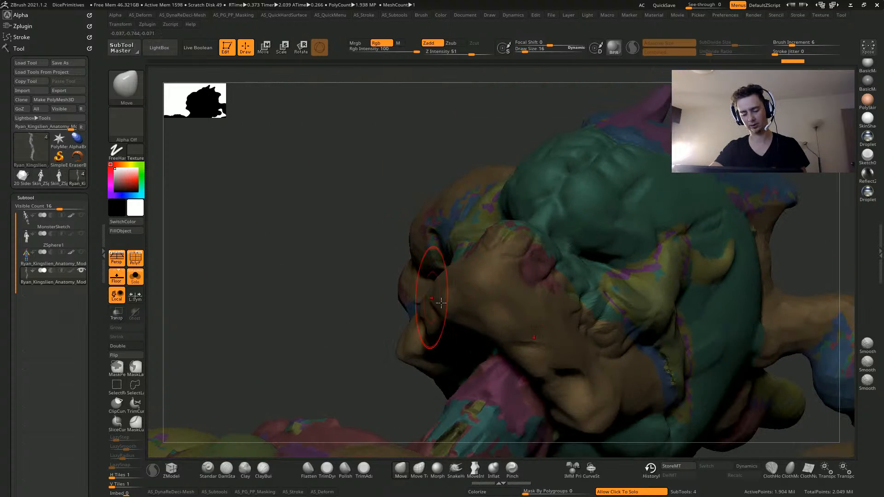
{"action": "left_click_drag", "start_coordinate": [354, 249], "coordinate": [447, 300]}
{"action": "mouse_move", "coordinate": [305, 245]}
{"action": "left_mouse_down"}
{"action": "mouse_move", "coordinate": [274, 278]}
{"action": "mouse_move", "coordinate": [415, 303]}
{"action": "left_mouse_up"}
{"action": "mouse_move", "coordinate": [518, 363]}
{"action": "left_mouse_down"}
{"action": "mouse_move", "coordinate": [353, 286]}
{"action": "mouse_move", "coordinate": [375, 296]}
{"action": "mouse_move", "coordinate": [397, 268]}
{"action": "mouse_move", "coordinate": [521, 273]}
{"action": "left_mouse_up"}
{"action": "mouse_move", "coordinate": [313, 266]}
{"action": "left_mouse_down"}
{"action": "mouse_move", "coordinate": [325, 263]}
{"action": "mouse_move", "coordinate": [346, 299]}
{"action": "mouse_move", "coordinate": [378, 285]}
{"action": "mouse_move", "coordinate": [511, 275]}
{"action": "left_mouse_up"}
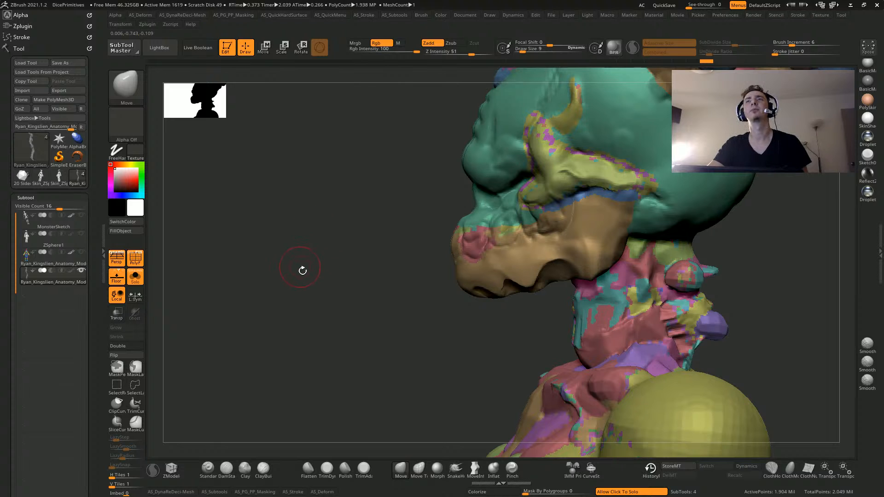
Refine the notched lower edge and rear corners of the jaw with the Move brush
{"action": "left_click_drag", "start_coordinate": [307, 277], "coordinate": [184, 266]}
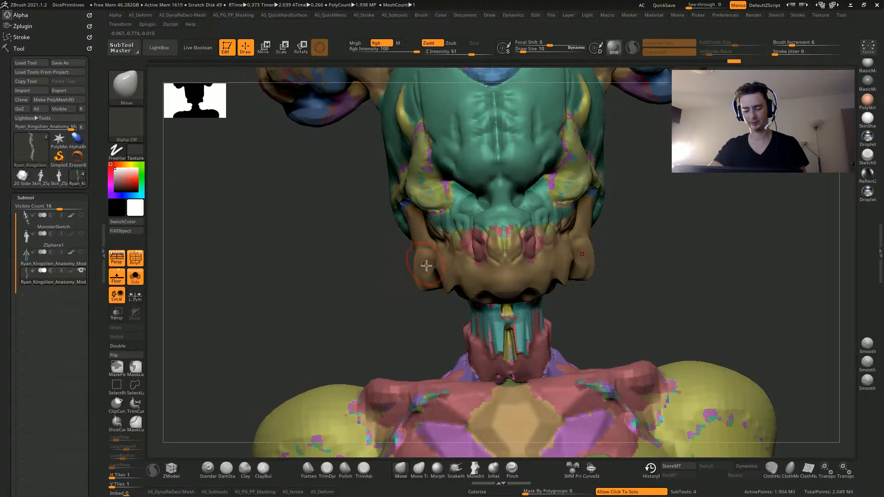
{"action": "mouse_move", "coordinate": [270, 290]}
{"action": "left_mouse_down"}
{"action": "mouse_move", "coordinate": [262, 300]}
{"action": "mouse_move", "coordinate": [321, 252]}
{"action": "left_mouse_up"}
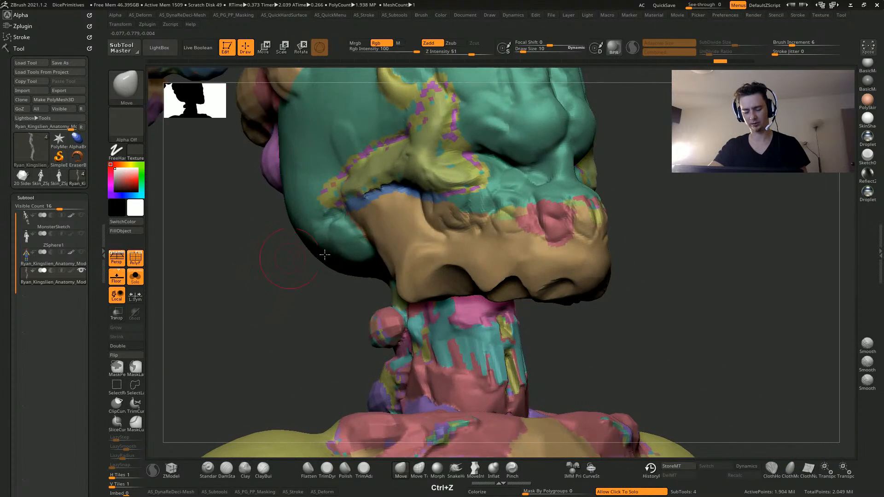
{"action": "left_click_drag", "start_coordinate": [271, 301], "coordinate": [281, 286]}
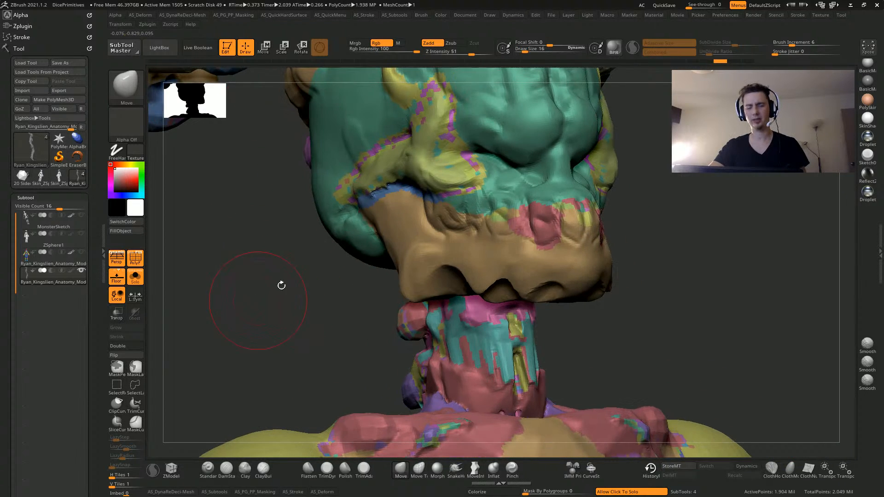
{"action": "left_click_drag", "start_coordinate": [383, 260], "coordinate": [400, 237]}
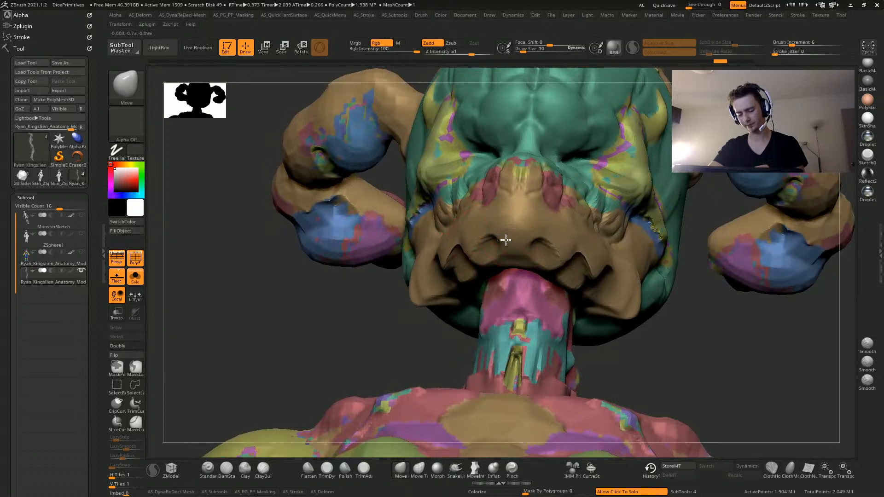
{"action": "left_click_drag", "start_coordinate": [505, 240], "coordinate": [507, 244]}
{"action": "mouse_move", "coordinate": [338, 210]}
{"action": "left_mouse_down"}
{"action": "mouse_move", "coordinate": [304, 235]}
{"action": "mouse_move", "coordinate": [343, 250]}
{"action": "left_mouse_up"}
{"action": "key", "text": "ctrl+z"}
Adjust the shape of the jaw's side and rear corner above the notches with the Move brush
{"action": "left_click_drag", "start_coordinate": [297, 265], "coordinate": [321, 307]}
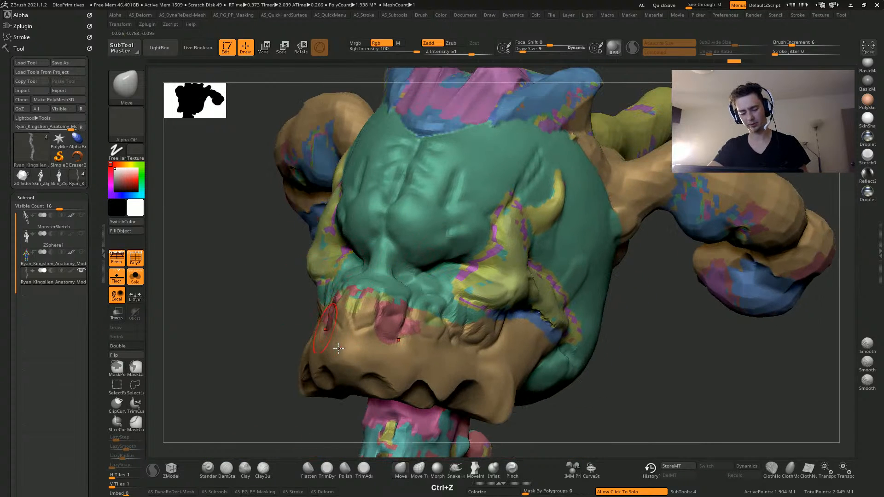
{"action": "mouse_move", "coordinate": [212, 343]}
{"action": "left_mouse_down"}
{"action": "mouse_move", "coordinate": [247, 312]}
{"action": "mouse_move", "coordinate": [388, 295]}
{"action": "left_mouse_up"}
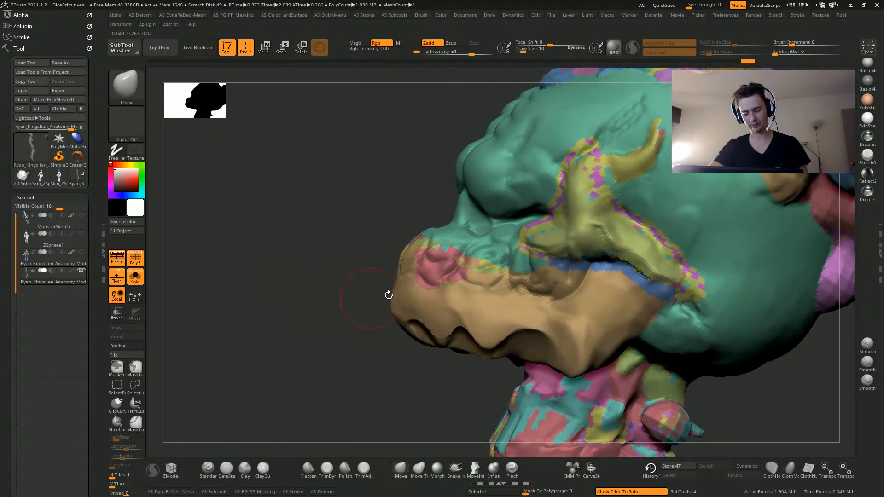
{"action": "left_click_drag", "start_coordinate": [289, 308], "coordinate": [400, 322]}
{"action": "mouse_move", "coordinate": [613, 329]}
{"action": "left_mouse_down"}
{"action": "mouse_move", "coordinate": [655, 349]}
{"action": "mouse_move", "coordinate": [645, 318]}
{"action": "left_mouse_up"}
{"action": "mouse_move", "coordinate": [287, 233]}
{"action": "left_mouse_down"}
{"action": "mouse_move", "coordinate": [294, 249]}
{"action": "mouse_move", "coordinate": [308, 227]}
{"action": "mouse_move", "coordinate": [266, 280]}
{"action": "mouse_move", "coordinate": [433, 326]}
{"action": "left_mouse_up"}
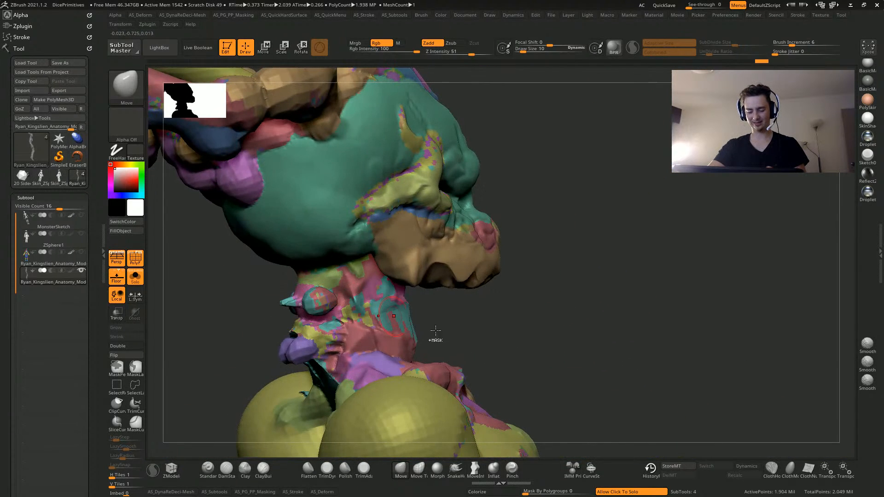
Refine the jaw's lower edge and chin with the Move brush, working from the side, three-quarter and front views
{"action": "left_click", "coordinate": [499, 344], "text": "ctrl"}
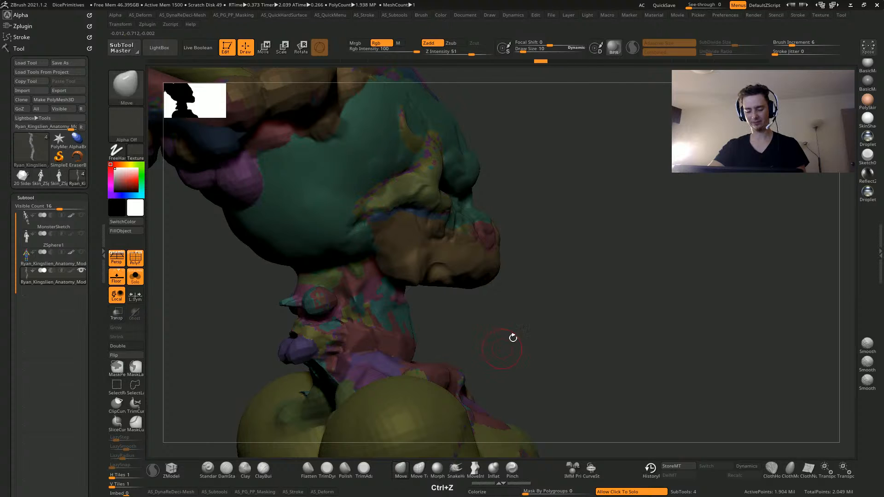
{"action": "left_click_drag", "start_coordinate": [512, 340], "coordinate": [468, 320]}
{"action": "mouse_move", "coordinate": [280, 302]}
{"action": "left_mouse_down"}
{"action": "mouse_move", "coordinate": [401, 261]}
{"action": "mouse_move", "coordinate": [421, 278]}
{"action": "left_mouse_up"}
{"action": "left_click_drag", "start_coordinate": [495, 326], "coordinate": [474, 319]}
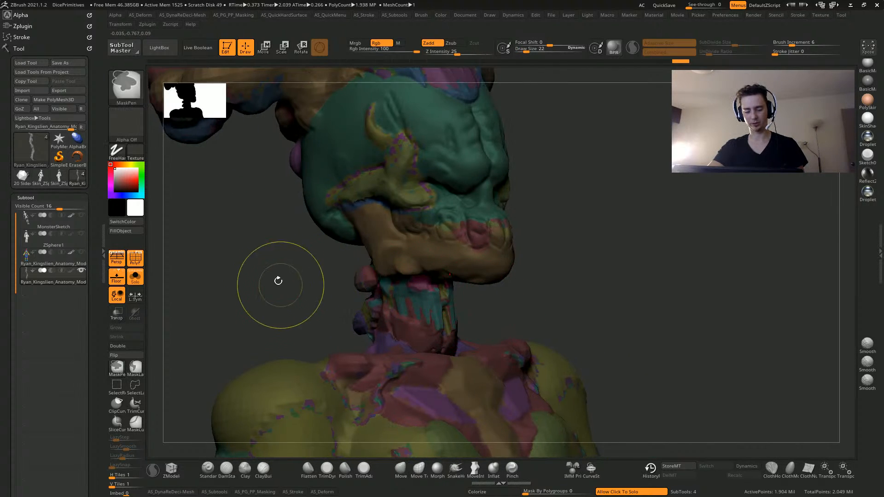
{"action": "mouse_move", "coordinate": [278, 281]}
{"action": "left_mouse_down"}
{"action": "mouse_move", "coordinate": [263, 256]}
{"action": "mouse_move", "coordinate": [442, 271]}
{"action": "left_mouse_up"}
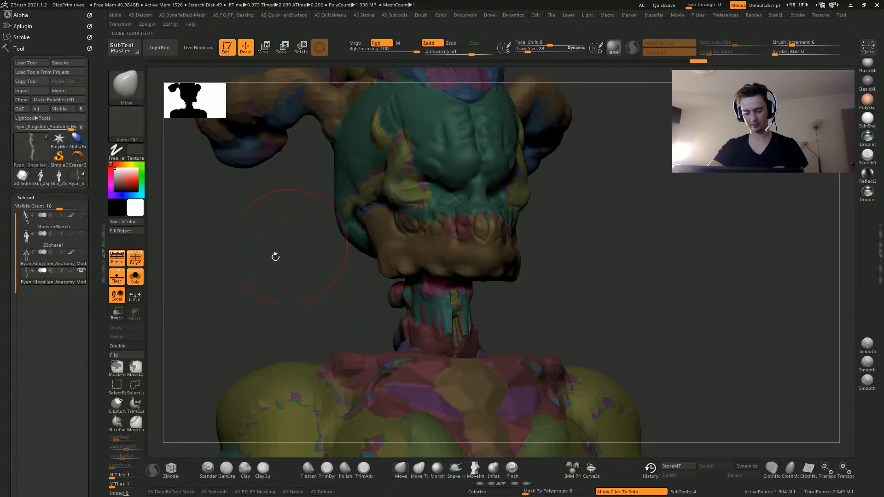
{"action": "left_click_drag", "start_coordinate": [275, 256], "coordinate": [470, 266]}
{"action": "left_click_drag", "start_coordinate": [524, 332], "coordinate": [477, 276]}
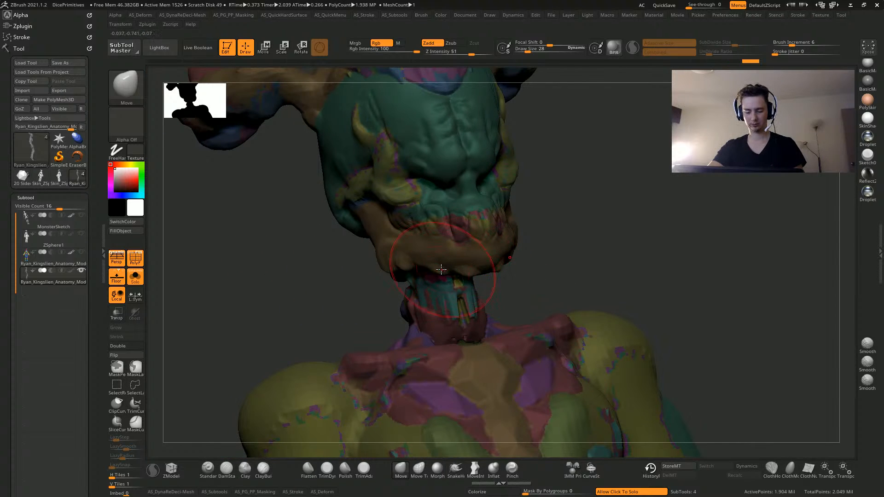
{"action": "mouse_move", "coordinate": [318, 272]}
{"action": "left_mouse_down"}
{"action": "mouse_move", "coordinate": [264, 257]}
{"action": "mouse_move", "coordinate": [243, 288]}
{"action": "mouse_move", "coordinate": [272, 355]}
{"action": "mouse_move", "coordinate": [310, 270]}
{"action": "mouse_move", "coordinate": [253, 270]}
{"action": "mouse_move", "coordinate": [255, 249]}
{"action": "mouse_move", "coordinate": [270, 304]}
{"action": "mouse_move", "coordinate": [265, 333]}
{"action": "left_mouse_up"}
Isolate the cheekbone polygroup, grow the visible area outward and assign it to a new polygroup
{"action": "left_click", "coordinate": [244, 322], "text": "ctrl+shift"}
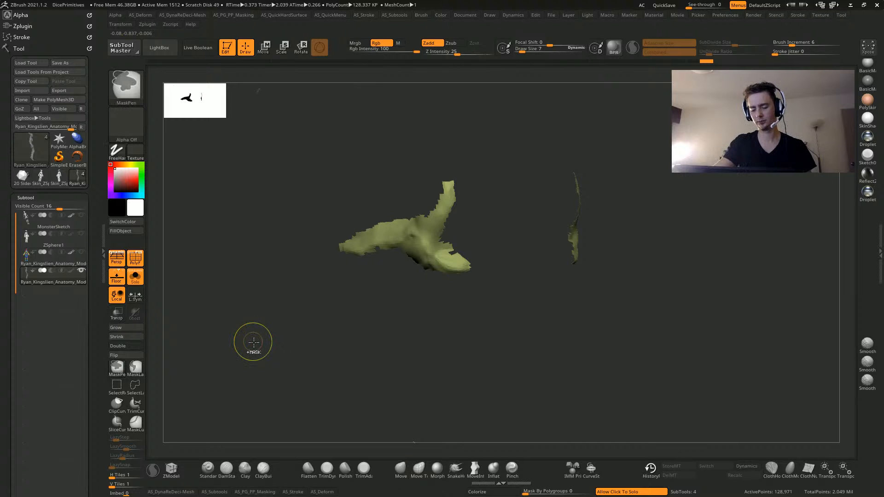
{"action": "key", "text": "ctrl+shift+x"}
{"action": "key", "text": "ctrl+shift+x"}
{"action": "key", "text": "ctrl+shift+x"}
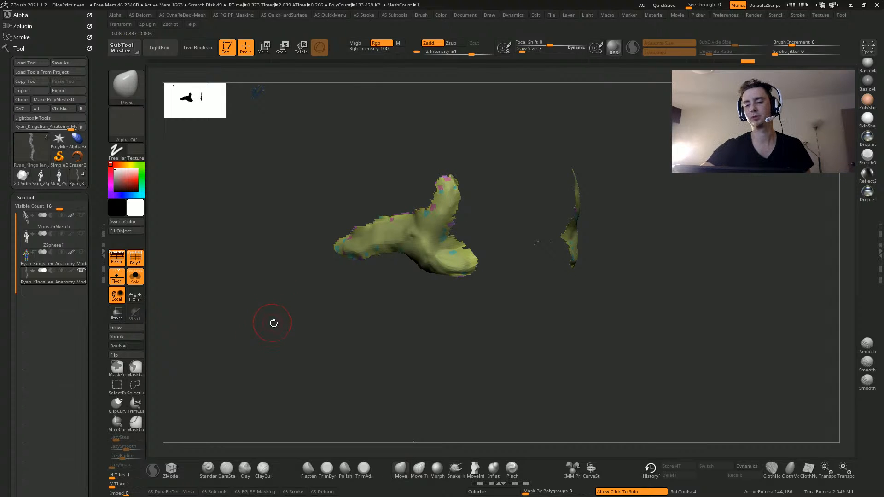
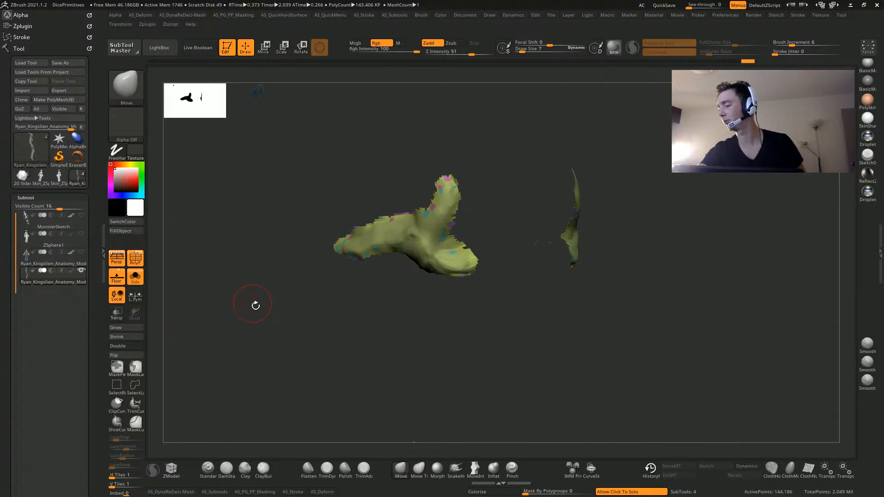
{"action": "key", "text": "ctrl+w"}
Auto-group the isolated cheekbone pieces, bring back the full model and apply Mirror And Weld for matching sides
{"action": "left_click_drag", "start_coordinate": [258, 285], "coordinate": [246, 276]}
{"action": "left_click_drag", "start_coordinate": [246, 233], "coordinate": [246, 327], "text": "alt"}
{"action": "key", "text": "1"}
{"action": "left_click", "coordinate": [232, 424]}
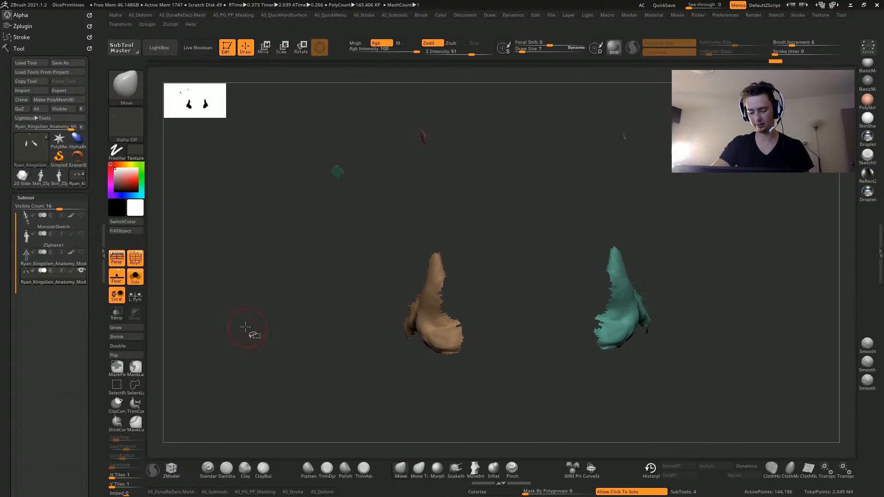
{"action": "left_click", "coordinate": [245, 327], "text": "ctrl+shift"}
{"action": "key", "text": "1"}
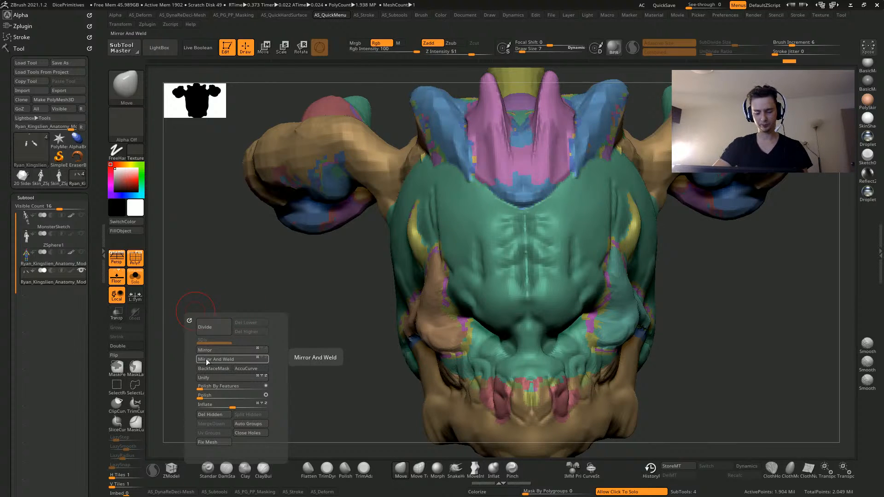
Isolate the mirrored cheekbone polygroup, grow it past its stray border patches and merge everything visible into one polygroup
{"action": "left_click_drag", "start_coordinate": [333, 328], "coordinate": [424, 316]}
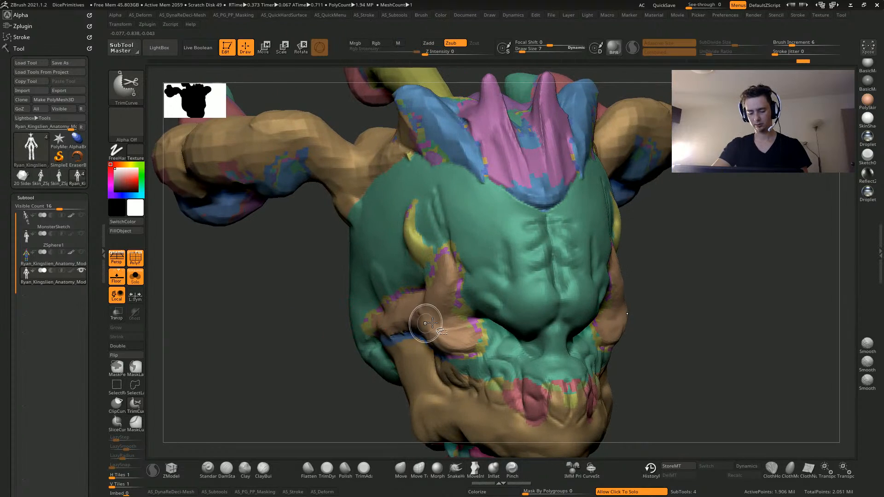
{"action": "left_click", "coordinate": [424, 317], "text": "ctrl+shift"}
{"action": "key", "text": "ctrl+shift+x"}
{"action": "key", "text": "ctrl+shift+x"}
{"action": "key", "text": "ctrl+shift+x"}
{"action": "key", "text": "ctrl+shift+x"}
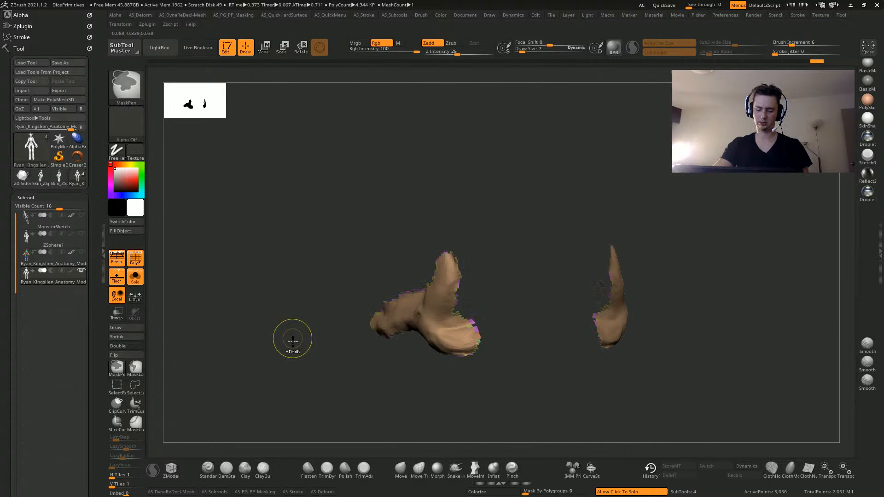
{"action": "key", "text": "ctrl+w"}
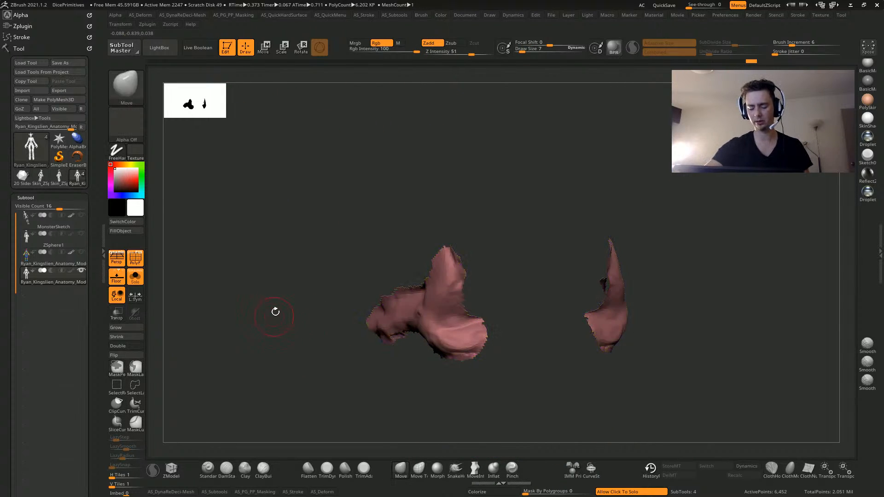
Unhide the whole model and smooth the jagged border of the cheekbone polygroup
{"action": "left_click", "coordinate": [257, 299], "text": "ctrl+shift"}
{"action": "mouse_move", "coordinate": [247, 294]}
{"action": "left_mouse_down", "text": "alt"}
{"action": "mouse_move", "coordinate": [297, 357]}
{"action": "mouse_move", "coordinate": [307, 281]}
{"action": "mouse_move", "coordinate": [335, 234]}
{"action": "left_mouse_up", "text": "alt"}
{"action": "mouse_move", "coordinate": [384, 223]}
{"action": "left_mouse_down", "text": "shift"}
{"action": "mouse_move", "coordinate": [323, 244]}
{"action": "mouse_move", "coordinate": [434, 213]}
{"action": "mouse_move", "coordinate": [445, 239]}
{"action": "left_mouse_up", "text": "shift"}
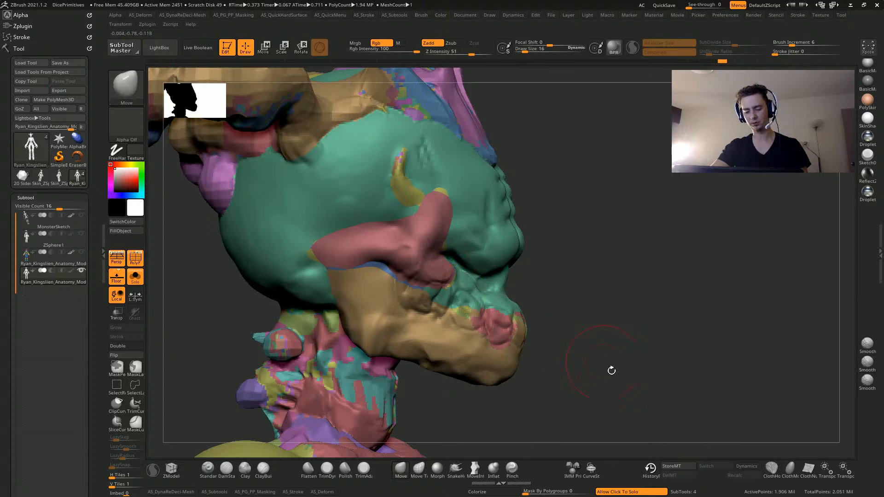
Turn off the polygroup display and widen the central horn's base with the Move brush from a high front view
{"action": "mouse_move", "coordinate": [611, 370]}
{"action": "left_mouse_down"}
{"action": "mouse_move", "coordinate": [325, 290]}
{"action": "mouse_move", "coordinate": [341, 295]}
{"action": "mouse_move", "coordinate": [258, 248]}
{"action": "mouse_move", "coordinate": [272, 336]}
{"action": "mouse_move", "coordinate": [279, 312]}
{"action": "mouse_move", "coordinate": [302, 317]}
{"action": "left_mouse_up"}
{"action": "left_click", "coordinate": [136, 259]}
{"action": "left_click_drag", "start_coordinate": [185, 281], "coordinate": [300, 352]}
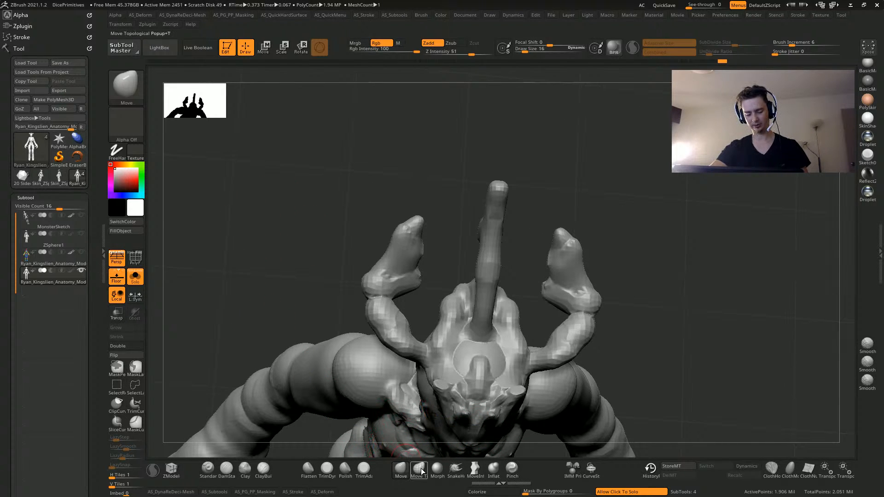
{"action": "left_click_drag", "start_coordinate": [300, 202], "coordinate": [475, 311]}
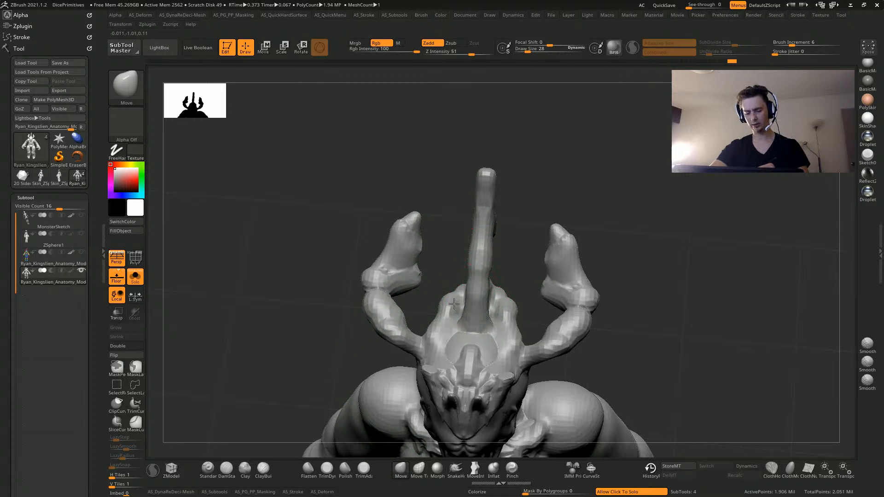
{"action": "mouse_move", "coordinate": [454, 304]}
{"action": "left_mouse_down"}
{"action": "mouse_move", "coordinate": [466, 288]}
{"action": "mouse_move", "coordinate": [471, 238]}
{"action": "left_mouse_up"}
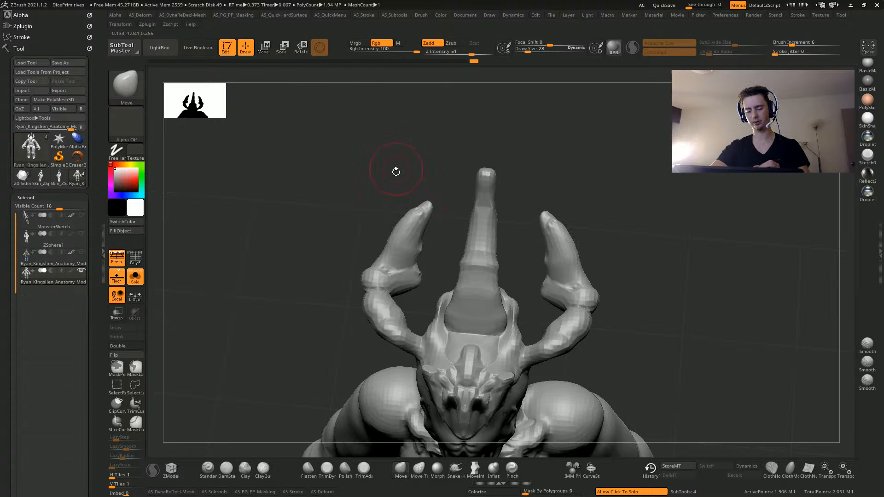
Undo the last strokes on the side horns and reshape their elbows and inner barbs with the Move brush
{"action": "key", "text": "ctrl+z"}
{"action": "key", "text": "ctrl+z"}
{"action": "key", "text": "ctrl+z"}
{"action": "key", "text": "ctrl+z"}
{"action": "key", "text": "ctrl+z"}
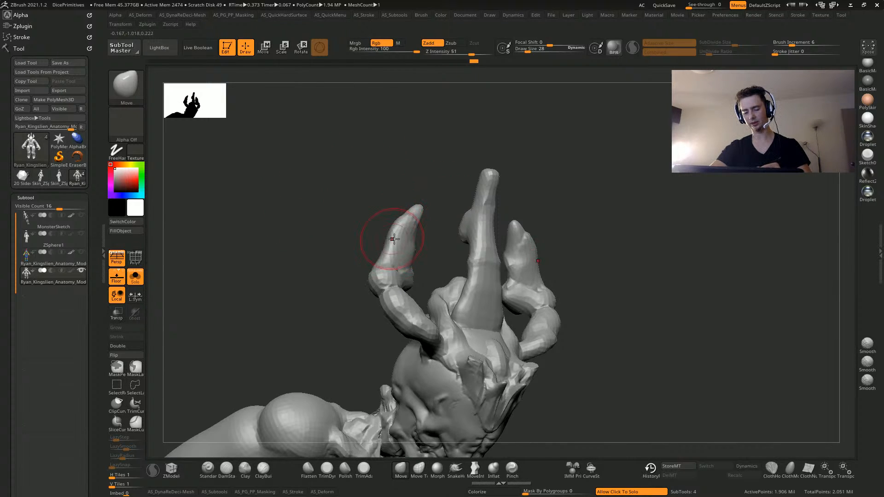
{"action": "key", "text": "ctrl+z"}
{"action": "key", "text": "ctrl+z"}
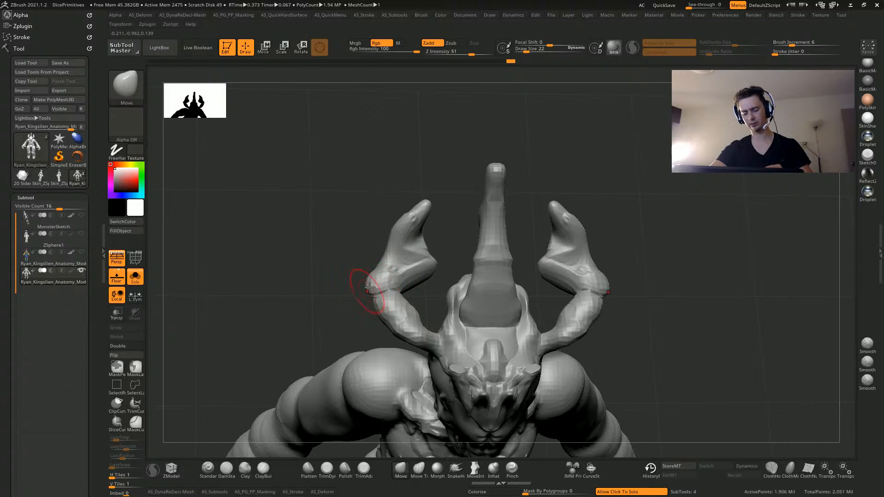
{"action": "left_click_drag", "start_coordinate": [404, 270], "coordinate": [422, 278]}
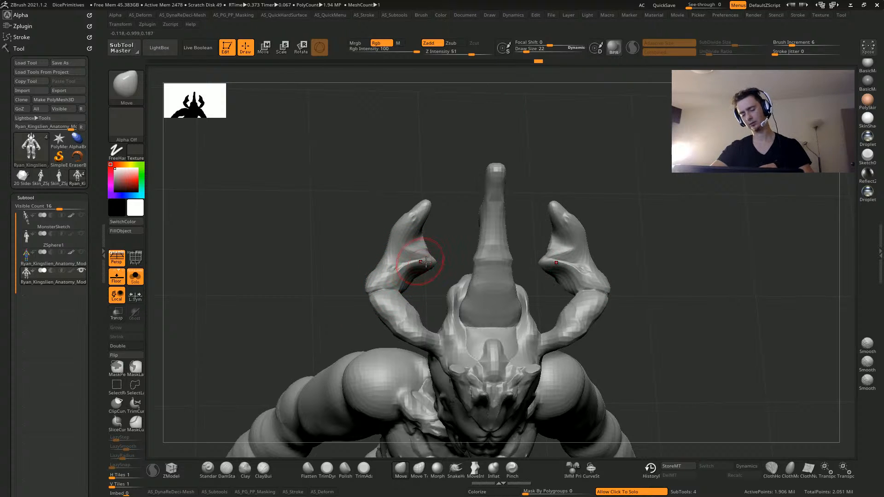
{"action": "mouse_move", "coordinate": [394, 226]}
{"action": "left_mouse_down"}
{"action": "mouse_move", "coordinate": [351, 232]}
{"action": "mouse_move", "coordinate": [381, 302]}
{"action": "mouse_move", "coordinate": [351, 290]}
{"action": "mouse_move", "coordinate": [371, 282]}
{"action": "mouse_move", "coordinate": [394, 238]}
{"action": "left_mouse_up"}
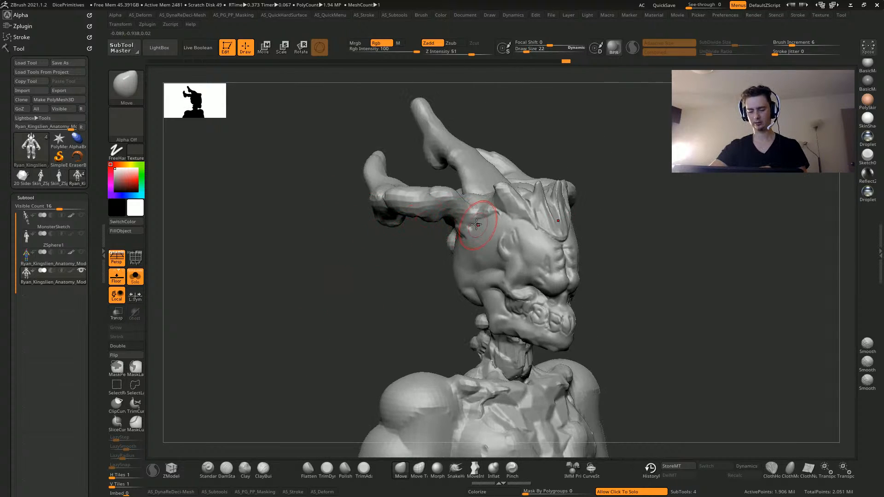
Adjust the side horns and their roots where they join the skull with the Move brush
{"action": "left_click_drag", "start_coordinate": [386, 271], "coordinate": [421, 258]}
{"action": "left_click_drag", "start_coordinate": [470, 230], "coordinate": [460, 225]}
{"action": "left_click_drag", "start_coordinate": [384, 224], "coordinate": [418, 213]}
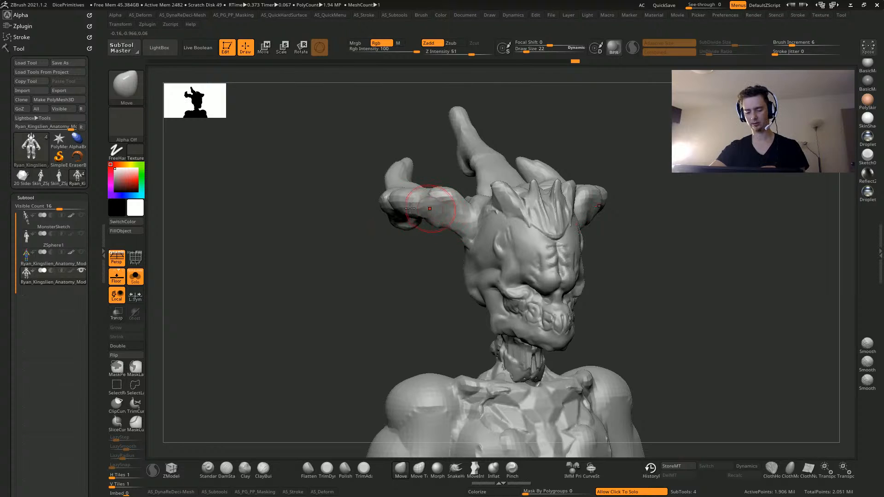
{"action": "left_click_drag", "start_coordinate": [349, 237], "coordinate": [449, 193]}
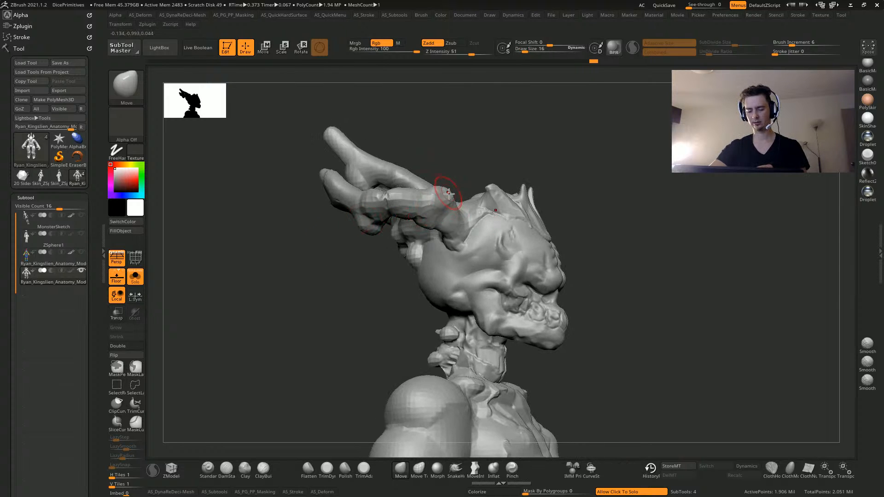
Smooth the front of the neck just below the chin
{"action": "left_click_drag", "start_coordinate": [366, 248], "coordinate": [480, 288]}
{"action": "key", "text": "shift"}
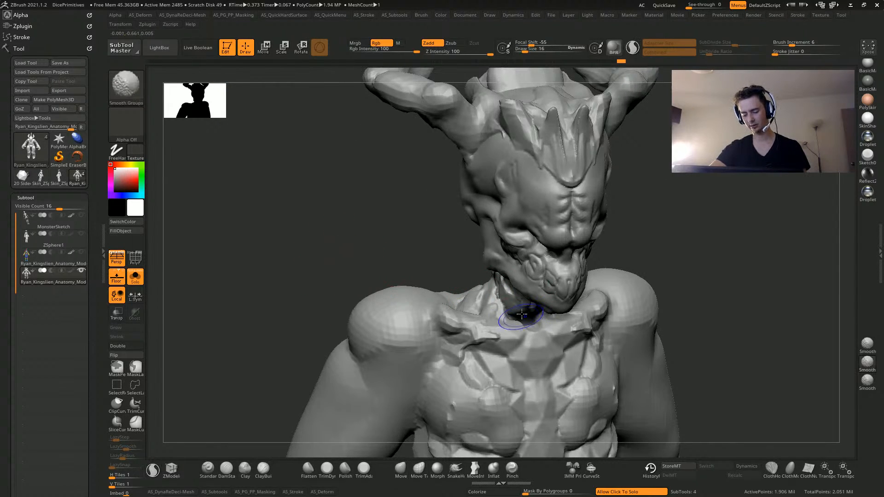
{"action": "left_click_drag", "start_coordinate": [382, 233], "coordinate": [522, 304], "text": "shift"}
Reshape the face in profile with an enlarged Move brush, bringing the mouth and lower jaw forward relative to the brow
{"action": "mouse_move", "coordinate": [469, 254]}
{"action": "left_mouse_down"}
{"action": "mouse_move", "coordinate": [338, 225]}
{"action": "mouse_move", "coordinate": [286, 250]}
{"action": "mouse_move", "coordinate": [322, 253]}
{"action": "mouse_move", "coordinate": [334, 218]}
{"action": "mouse_move", "coordinate": [410, 239]}
{"action": "mouse_move", "coordinate": [371, 247]}
{"action": "mouse_move", "coordinate": [420, 227]}
{"action": "mouse_move", "coordinate": [392, 290]}
{"action": "mouse_move", "coordinate": [404, 227]}
{"action": "mouse_move", "coordinate": [389, 209]}
{"action": "left_mouse_up"}
{"action": "key", "text": "bracketright"}
{"action": "key", "text": "bracketright"}
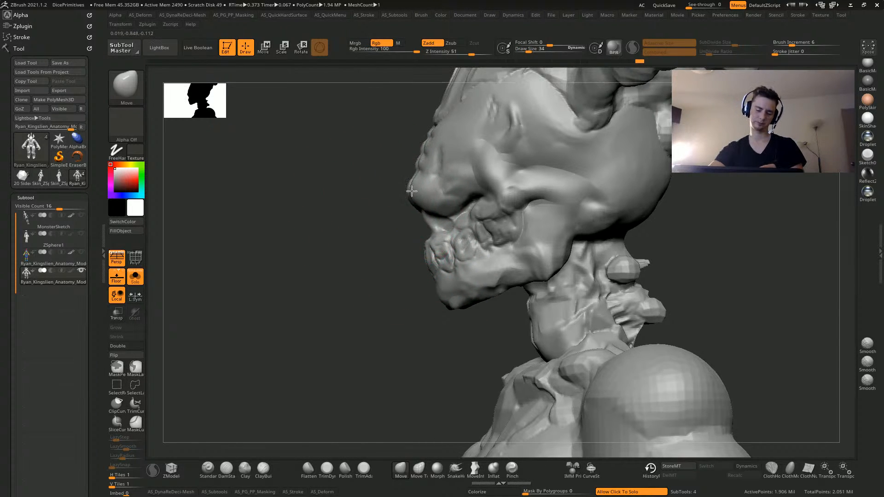
{"action": "mouse_move", "coordinate": [368, 134]}
{"action": "left_mouse_down"}
{"action": "mouse_move", "coordinate": [322, 204]}
{"action": "mouse_move", "coordinate": [346, 257]}
{"action": "left_mouse_up"}
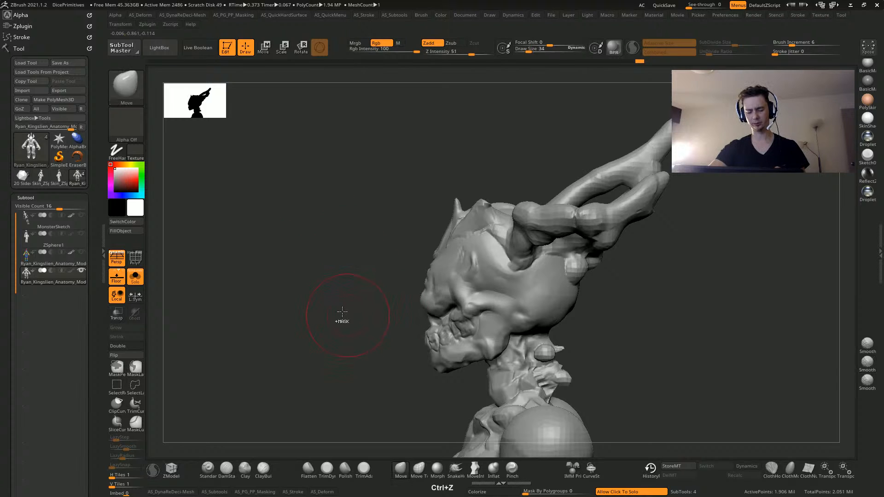
{"action": "key", "text": "ctrl+z"}
{"action": "right_click_drag", "start_coordinate": [338, 312], "coordinate": [355, 236]}
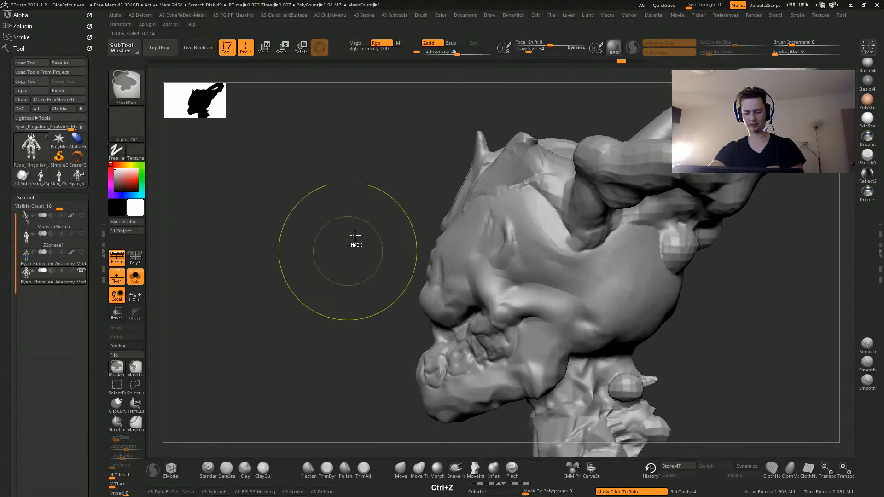
{"action": "mouse_move", "coordinate": [336, 227]}
{"action": "left_mouse_down", "text": "ctrl"}
{"action": "mouse_move", "coordinate": [310, 343]}
{"action": "mouse_move", "coordinate": [179, 322]}
{"action": "mouse_move", "coordinate": [588, 365]}
{"action": "mouse_move", "coordinate": [594, 377]}
{"action": "left_mouse_up", "text": "ctrl"}
{"action": "left_click_drag", "start_coordinate": [307, 266], "coordinate": [285, 215]}
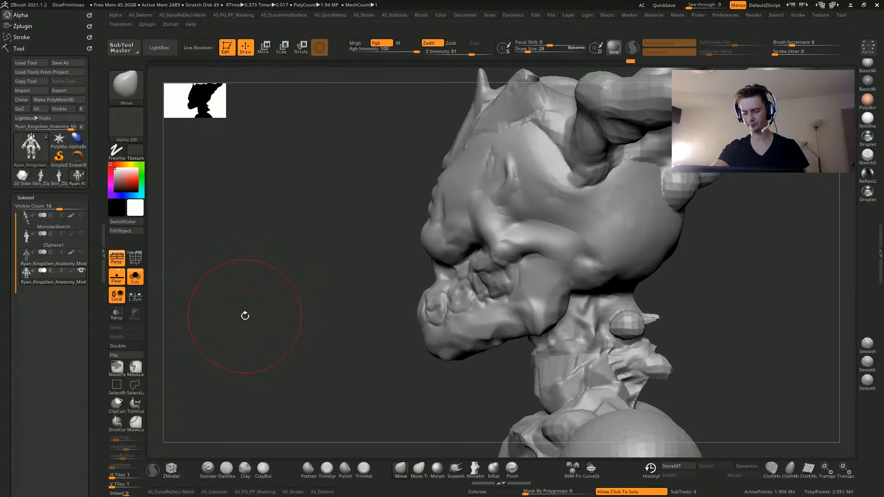
Trace the face profile from forehead to chin with green freehand lines on a screen-capture overlay, and dismiss it
{"action": "key", "text": "ctrl+Print"}
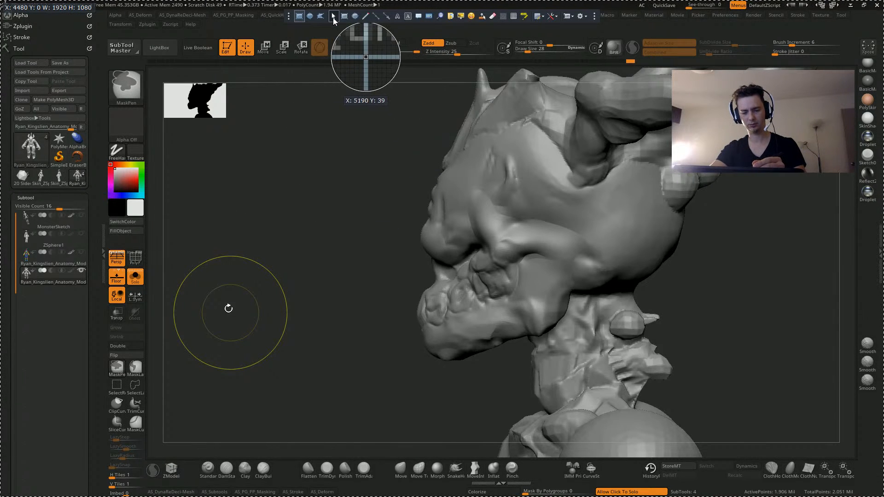
{"action": "left_click", "coordinate": [366, 15]}
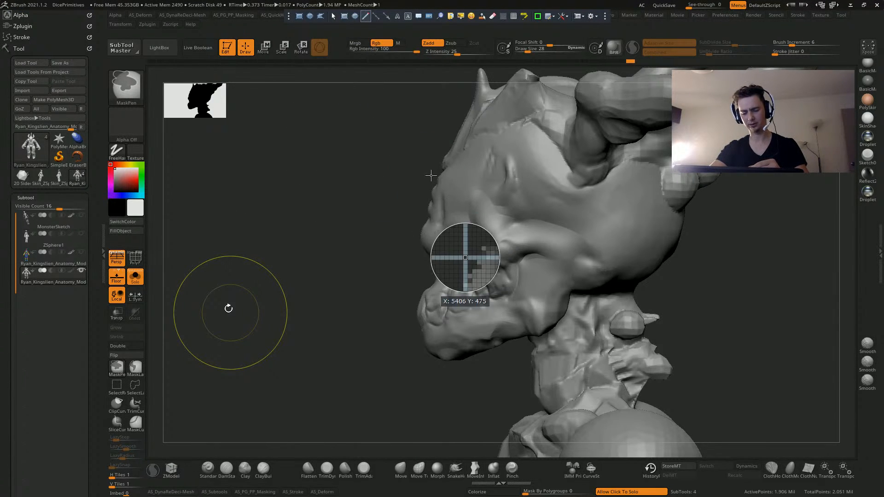
{"action": "mouse_move", "coordinate": [436, 171]}
{"action": "left_mouse_down"}
{"action": "mouse_move", "coordinate": [419, 244]}
{"action": "mouse_move", "coordinate": [431, 285]}
{"action": "left_mouse_up"}
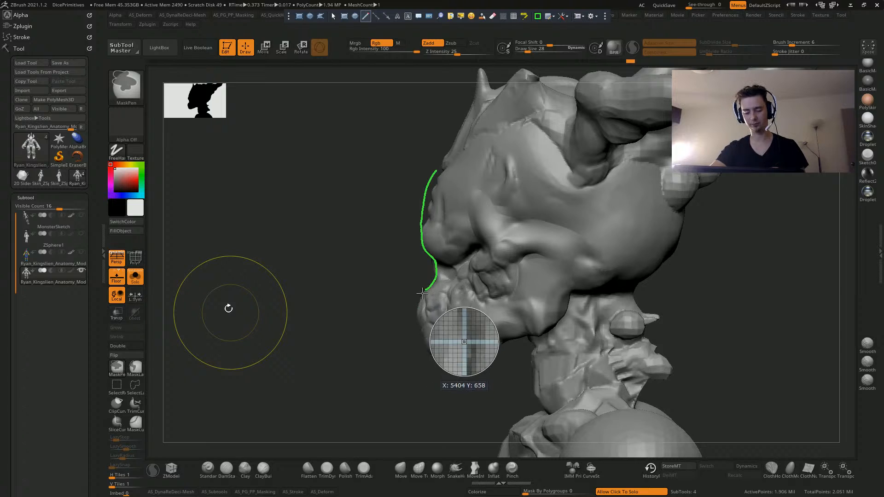
{"action": "left_click_drag", "start_coordinate": [423, 289], "coordinate": [418, 347]}
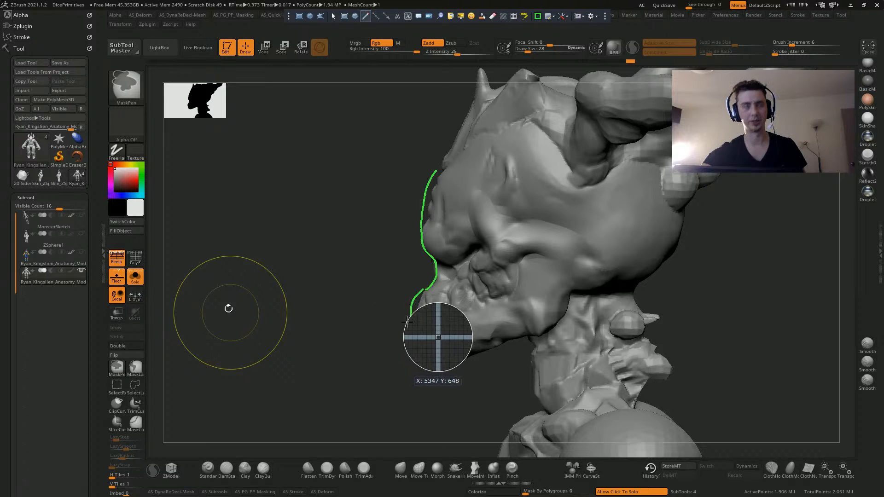
{"action": "key", "text": "Escape"}
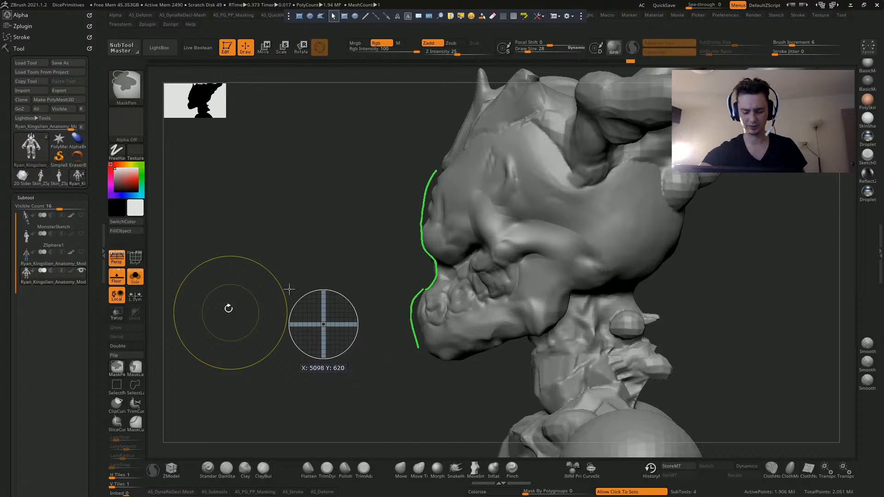
{"action": "key", "text": "Escape"}
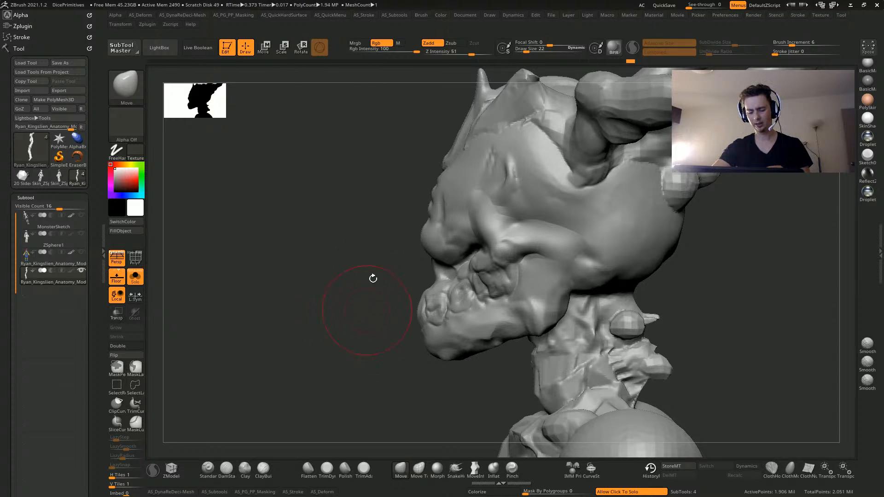
Replace the rectangular mask on the lower face with a lasso mask around the mouth and jaw
{"action": "mouse_move", "coordinate": [356, 301]}
{"action": "left_mouse_down"}
{"action": "mouse_move", "coordinate": [347, 263]}
{"action": "mouse_move", "coordinate": [346, 281]}
{"action": "mouse_move", "coordinate": [405, 282]}
{"action": "mouse_move", "coordinate": [308, 276]}
{"action": "mouse_move", "coordinate": [286, 292]}
{"action": "mouse_move", "coordinate": [292, 300]}
{"action": "mouse_move", "coordinate": [295, 244]}
{"action": "mouse_move", "coordinate": [306, 278]}
{"action": "mouse_move", "coordinate": [389, 259]}
{"action": "mouse_move", "coordinate": [405, 276]}
{"action": "mouse_move", "coordinate": [431, 442]}
{"action": "mouse_move", "coordinate": [550, 435]}
{"action": "left_mouse_up"}
{"action": "left_click", "coordinate": [136, 371], "text": "ctrl"}
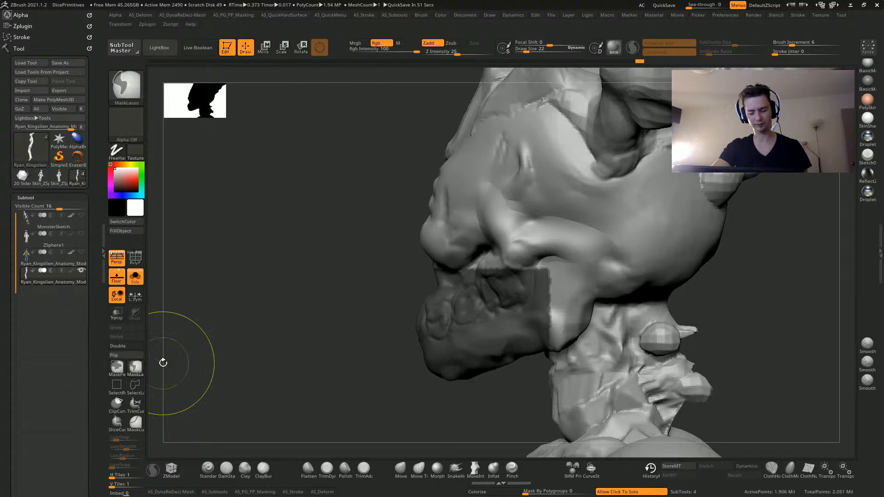
{"action": "key", "text": "ctrl+z"}
{"action": "left_click_drag", "start_coordinate": [563, 307], "coordinate": [394, 309], "text": "ctrl"}
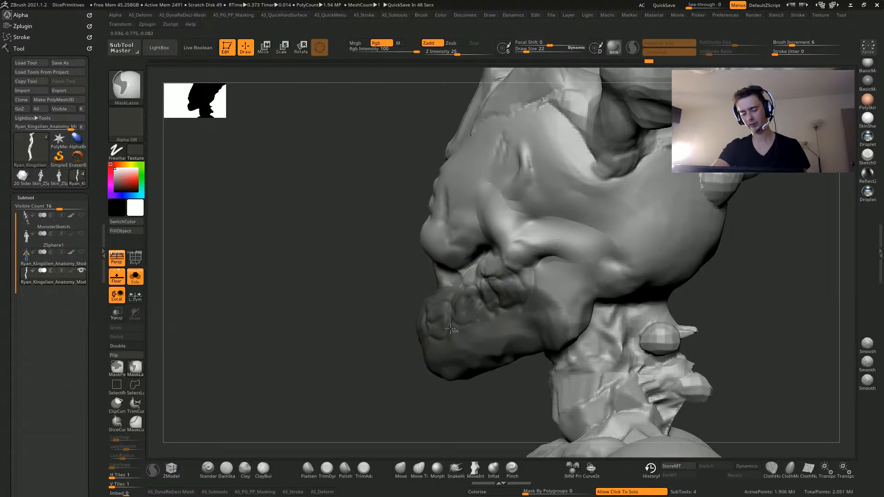
Invert the lasso mask and reshape the exposed mouth and lower jaw with an enlarged Move brush
{"action": "right_click_drag", "start_coordinate": [350, 310], "coordinate": [333, 269], "text": "ctrl"}
{"action": "left_click", "coordinate": [346, 300], "text": "ctrl"}
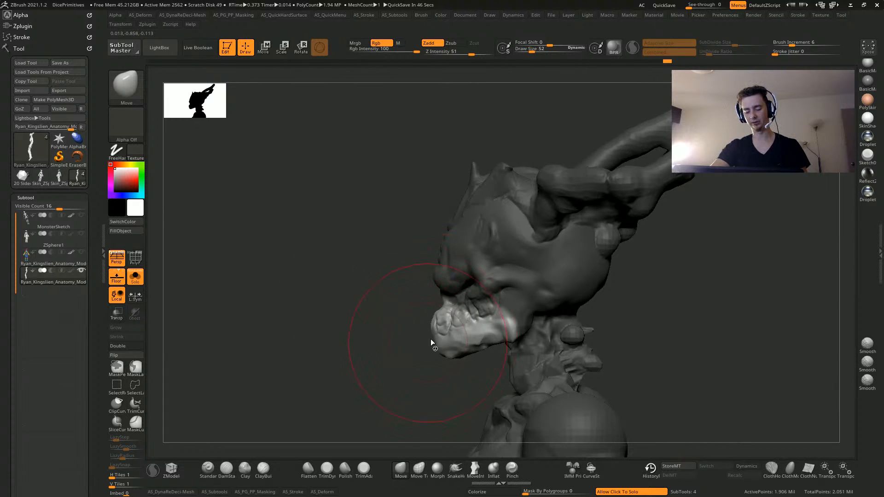
{"action": "mouse_move", "coordinate": [431, 342]}
{"action": "left_mouse_down"}
{"action": "mouse_move", "coordinate": [455, 336]}
{"action": "mouse_move", "coordinate": [456, 345]}
{"action": "left_mouse_up"}
{"action": "right_click_drag", "start_coordinate": [367, 323], "coordinate": [481, 322]}
{"action": "left_click_drag", "start_coordinate": [398, 326], "coordinate": [407, 324]}
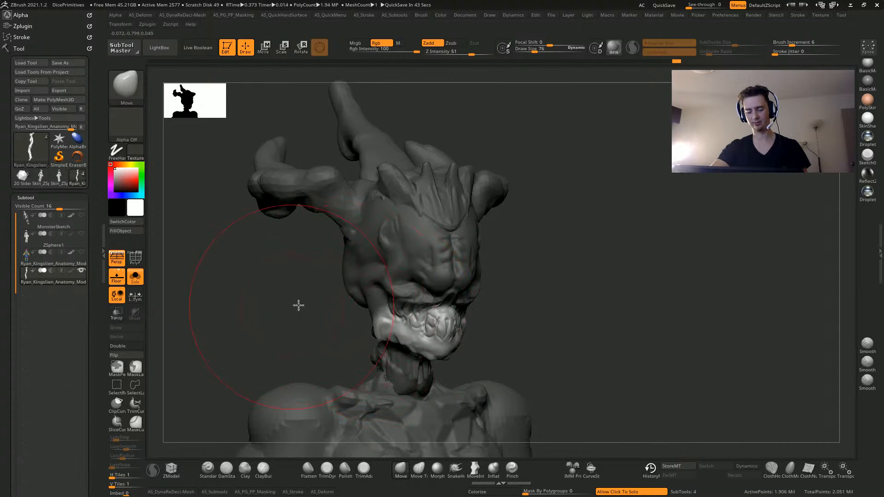
{"action": "right_click_drag", "start_coordinate": [298, 305], "coordinate": [362, 317]}
{"action": "left_click_drag", "start_coordinate": [433, 344], "coordinate": [426, 347]}
{"action": "mouse_move", "coordinate": [483, 377]}
{"action": "right_mouse_down"}
{"action": "mouse_move", "coordinate": [351, 319]}
{"action": "mouse_move", "coordinate": [278, 317]}
{"action": "mouse_move", "coordinate": [291, 335]}
{"action": "mouse_move", "coordinate": [277, 346]}
{"action": "mouse_move", "coordinate": [272, 331]}
{"action": "mouse_move", "coordinate": [282, 322]}
{"action": "mouse_move", "coordinate": [271, 314]}
{"action": "mouse_move", "coordinate": [249, 368]}
{"action": "mouse_move", "coordinate": [250, 215]}
{"action": "right_mouse_up"}
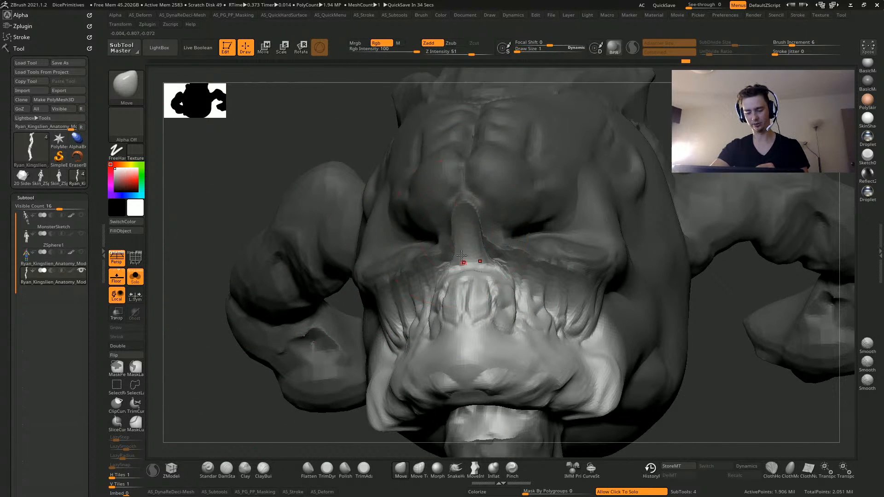
Try to widen the cheekbones with the mouth and jaw masked off, and undo the changes and mask inversion
{"action": "mouse_move", "coordinate": [223, 371]}
{"action": "right_mouse_down"}
{"action": "mouse_move", "coordinate": [234, 336]}
{"action": "mouse_move", "coordinate": [221, 309]}
{"action": "mouse_move", "coordinate": [217, 255]}
{"action": "mouse_move", "coordinate": [272, 243]}
{"action": "mouse_move", "coordinate": [301, 223]}
{"action": "right_mouse_up"}
{"action": "right_click_drag", "start_coordinate": [364, 223], "coordinate": [349, 228]}
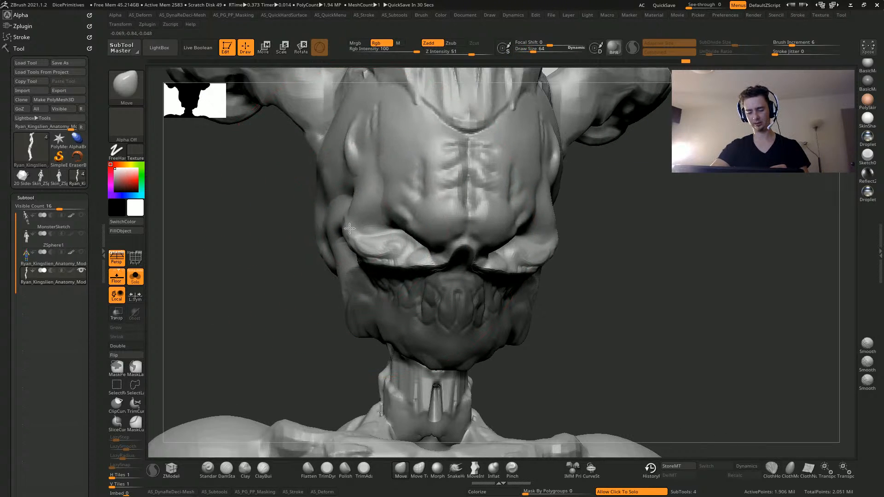
{"action": "key", "text": "ctrl+z"}
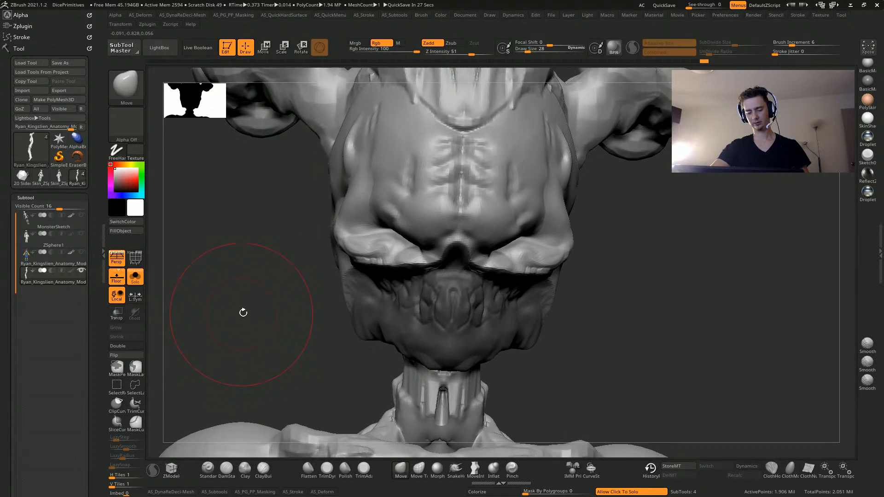
{"action": "key", "text": "ctrl+z"}
{"action": "key", "text": "ctrl+z"}
{"action": "key", "text": "ctrl+z"}
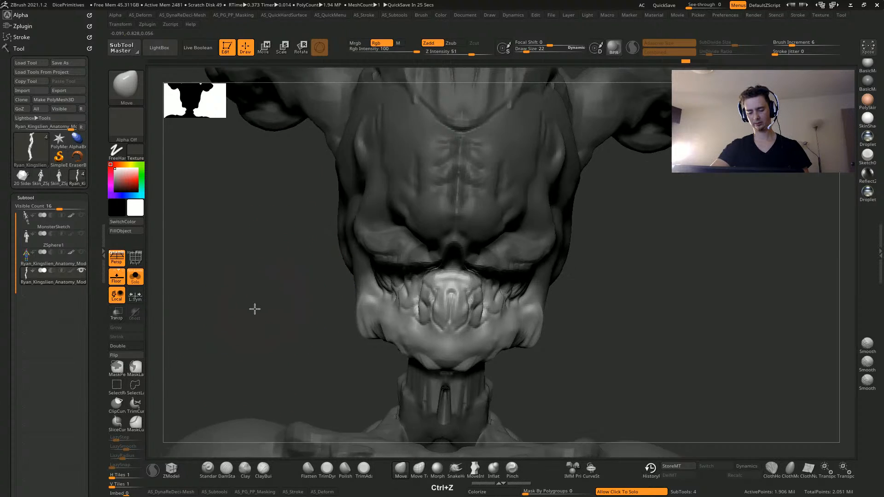
Replace the jaw mask with an inverted lasso mask that leaves only the forehead and cheekbones editable
{"action": "right_click_drag", "start_coordinate": [227, 250], "coordinate": [311, 263]}
{"action": "mouse_move", "coordinate": [448, 133]}
{"action": "left_mouse_down", "text": "ctrl"}
{"action": "mouse_move", "coordinate": [375, 147]}
{"action": "mouse_move", "coordinate": [358, 268]}
{"action": "mouse_move", "coordinate": [444, 256]}
{"action": "left_mouse_up", "text": "ctrl"}
{"action": "left_click", "coordinate": [360, 226], "text": "ctrl"}
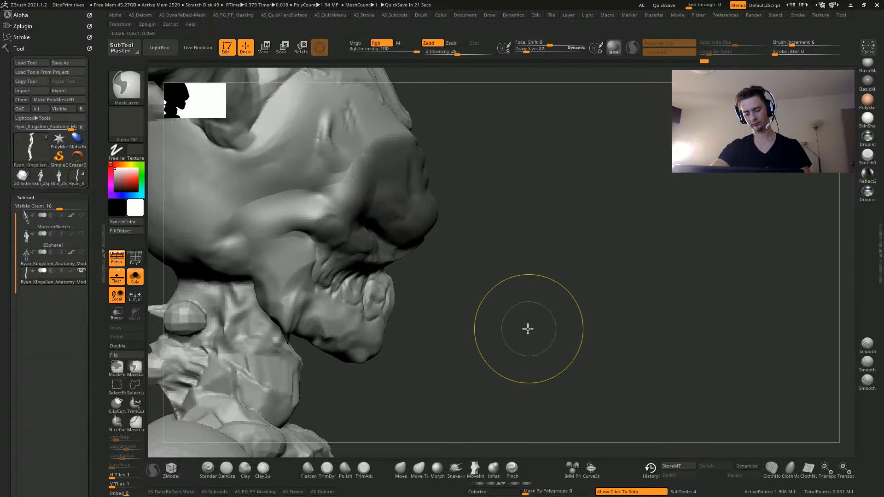
{"action": "left_click", "coordinate": [528, 328], "text": "ctrl"}
Pull the outer ends of the cheekbones outward with a slightly enlarged Move brush
{"action": "right_click_drag", "start_coordinate": [306, 248], "coordinate": [281, 221], "text": "shift"}
{"action": "left_click_drag", "start_coordinate": [343, 221], "coordinate": [336, 222]}
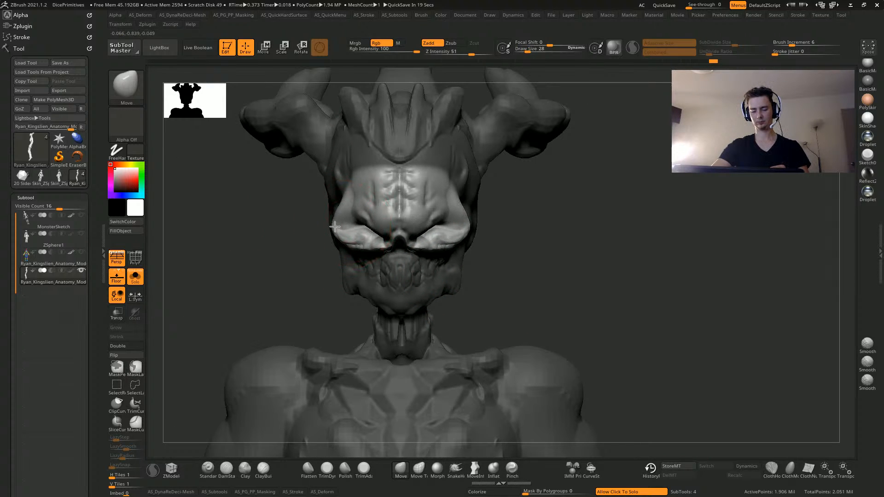
{"action": "right_click_drag", "start_coordinate": [234, 218], "coordinate": [320, 222]}
{"action": "key", "text": "bracketright"}
{"action": "key", "text": "bracketright"}
{"action": "left_click_drag", "start_coordinate": [341, 231], "coordinate": [333, 240]}
{"action": "right_click_drag", "start_coordinate": [386, 276], "coordinate": [367, 267]}
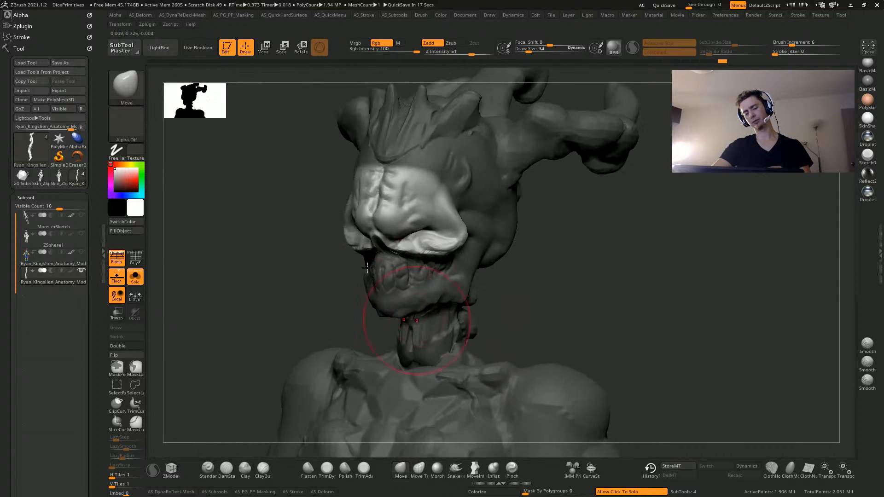
Pull the lower edge of the cheekbones down toward the teeth with the Move brush at size 40
{"action": "right_click_drag", "start_coordinate": [274, 242], "coordinate": [343, 244]}
{"action": "left_click_drag", "start_coordinate": [351, 239], "coordinate": [356, 248]}
{"action": "right_click_drag", "start_coordinate": [478, 302], "coordinate": [491, 278]}
{"action": "key", "text": "bracketright"}
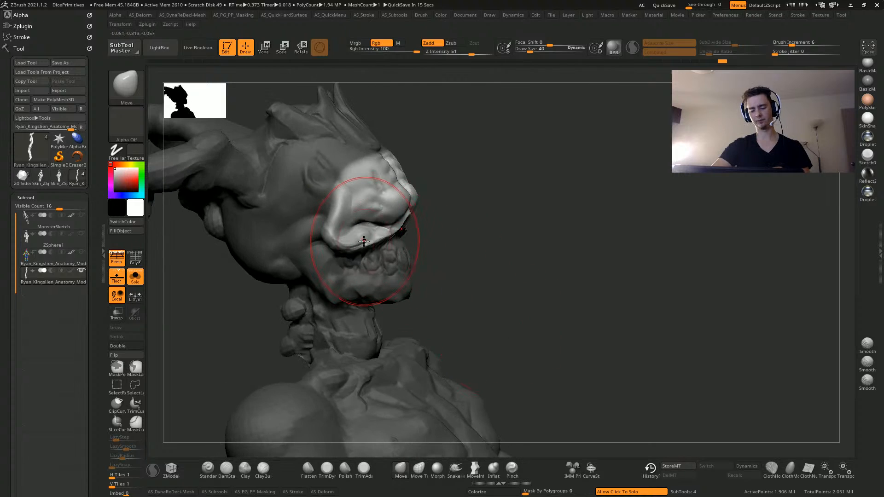
{"action": "left_click_drag", "start_coordinate": [369, 240], "coordinate": [379, 254]}
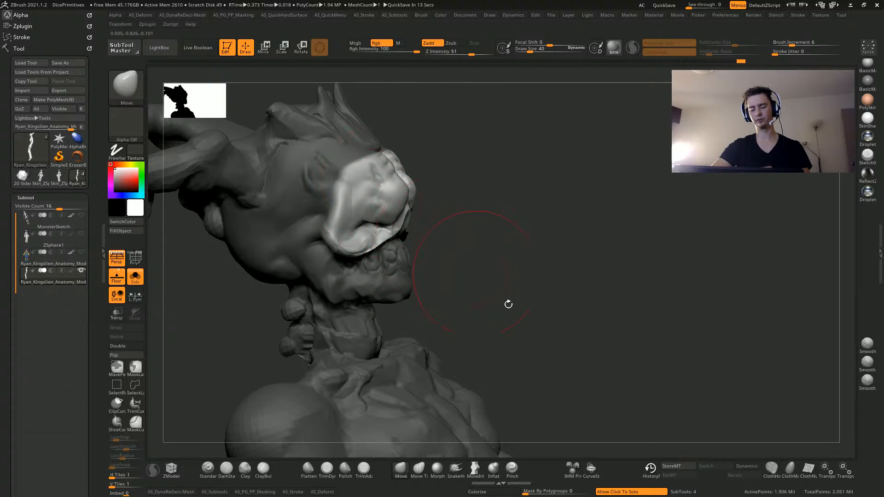
Refine the profile of the unmasked forehead and cheekbones with the Move brush, undoing the last adjustment
{"action": "mouse_move", "coordinate": [508, 304]}
{"action": "right_mouse_down"}
{"action": "mouse_move", "coordinate": [365, 191]}
{"action": "mouse_move", "coordinate": [356, 150]}
{"action": "right_mouse_up"}
{"action": "right_click_drag", "start_coordinate": [232, 210], "coordinate": [399, 269]}
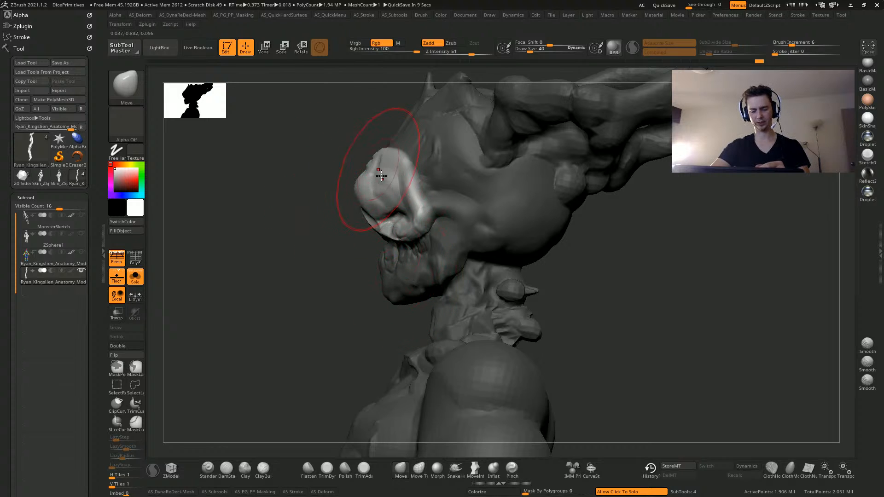
{"action": "right_click_drag", "start_coordinate": [328, 232], "coordinate": [337, 184]}
{"action": "right_click_drag", "start_coordinate": [236, 234], "coordinate": [292, 189]}
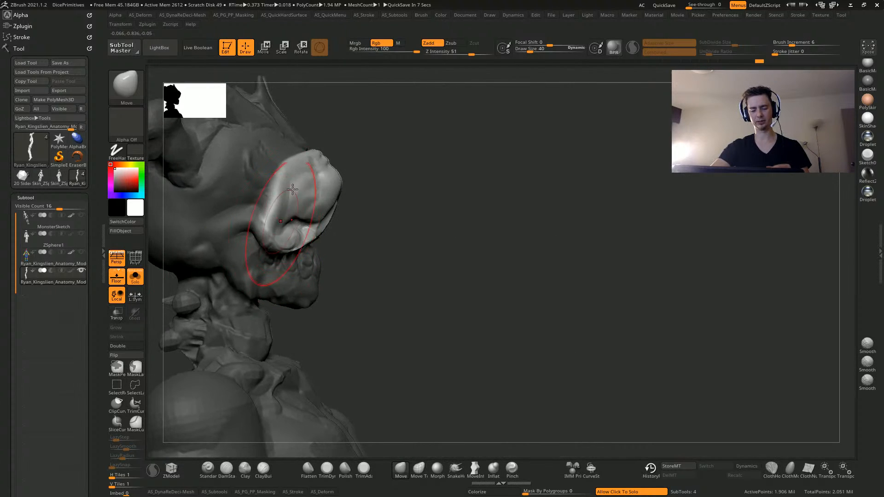
{"action": "mouse_move", "coordinate": [321, 163]}
{"action": "right_mouse_down"}
{"action": "mouse_move", "coordinate": [231, 209]}
{"action": "mouse_move", "coordinate": [306, 172]}
{"action": "right_mouse_up"}
{"action": "key", "text": "ctrl+z"}
{"action": "right_click_drag", "start_coordinate": [420, 249], "coordinate": [252, 270]}
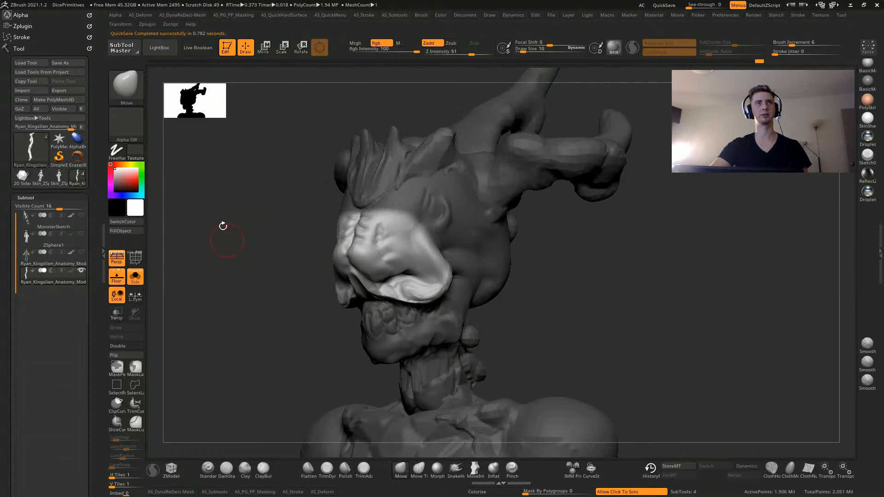
{"action": "mouse_move", "coordinate": [223, 228]}
{"action": "right_mouse_down"}
{"action": "mouse_move", "coordinate": [242, 250]}
{"action": "mouse_move", "coordinate": [230, 311]}
{"action": "mouse_move", "coordinate": [203, 322]}
{"action": "mouse_move", "coordinate": [222, 312]}
{"action": "mouse_move", "coordinate": [223, 400]}
{"action": "mouse_move", "coordinate": [213, 336]}
{"action": "mouse_move", "coordinate": [233, 327]}
{"action": "mouse_move", "coordinate": [207, 277]}
{"action": "mouse_move", "coordinate": [254, 319]}
{"action": "mouse_move", "coordinate": [204, 285]}
{"action": "mouse_move", "coordinate": [244, 305]}
{"action": "mouse_move", "coordinate": [282, 300]}
{"action": "mouse_move", "coordinate": [258, 310]}
{"action": "mouse_move", "coordinate": [230, 274]}
{"action": "mouse_move", "coordinate": [233, 166]}
{"action": "mouse_move", "coordinate": [257, 272]}
{"action": "mouse_move", "coordinate": [286, 265]}
{"action": "right_mouse_up"}
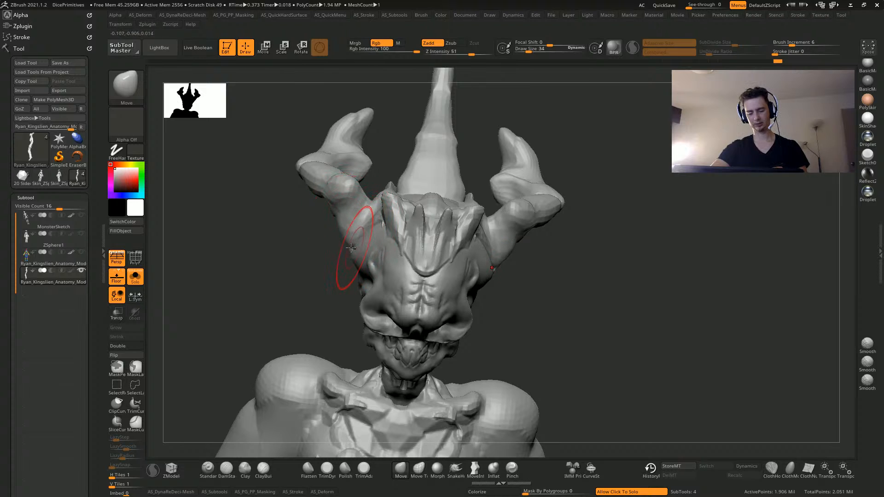
Isolate the side horn bases and forehead with a lasso mask and adjust their shape with the Move brush
{"action": "mouse_move", "coordinate": [272, 232]}
{"action": "right_mouse_down"}
{"action": "mouse_move", "coordinate": [270, 241]}
{"action": "mouse_move", "coordinate": [368, 236]}
{"action": "right_mouse_up"}
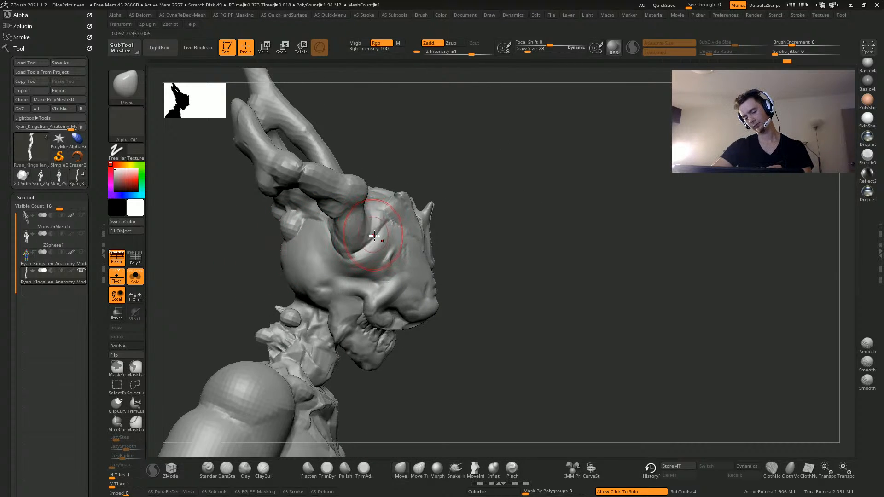
{"action": "right_click_drag", "start_coordinate": [535, 354], "coordinate": [549, 352]}
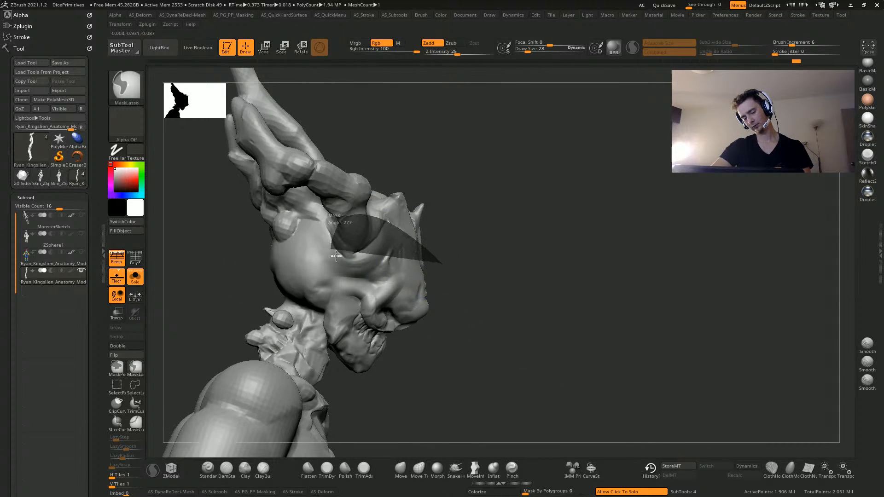
{"action": "left_click_drag", "start_coordinate": [337, 256], "coordinate": [468, 349], "text": "ctrl"}
{"action": "mouse_move", "coordinate": [468, 349]}
{"action": "right_mouse_down"}
{"action": "mouse_move", "coordinate": [343, 271]}
{"action": "mouse_move", "coordinate": [329, 248]}
{"action": "mouse_move", "coordinate": [308, 292]}
{"action": "mouse_move", "coordinate": [289, 179]}
{"action": "right_mouse_up"}
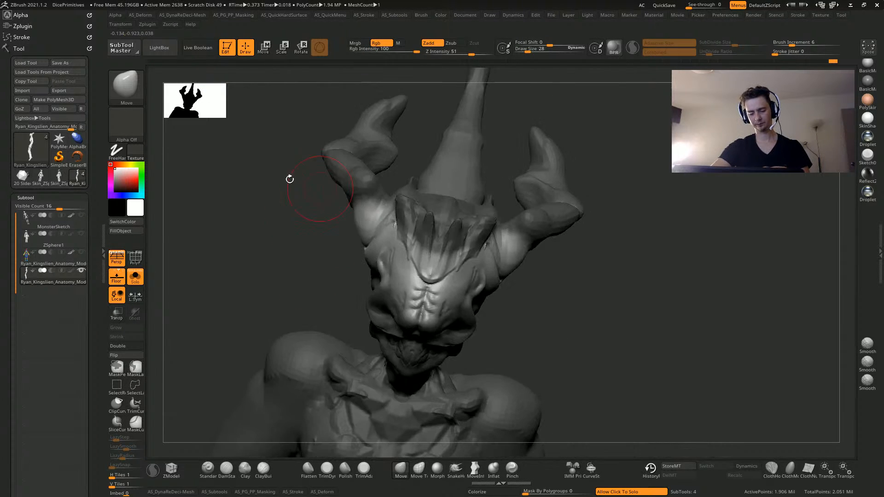
Paint a MaskPen mask band running from the side horn bases down across the forehead
{"action": "left_click", "coordinate": [208, 469]}
{"action": "mouse_move", "coordinate": [265, 280]}
{"action": "right_mouse_down"}
{"action": "mouse_move", "coordinate": [288, 248]}
{"action": "mouse_move", "coordinate": [278, 247]}
{"action": "mouse_move", "coordinate": [352, 215]}
{"action": "right_mouse_up"}
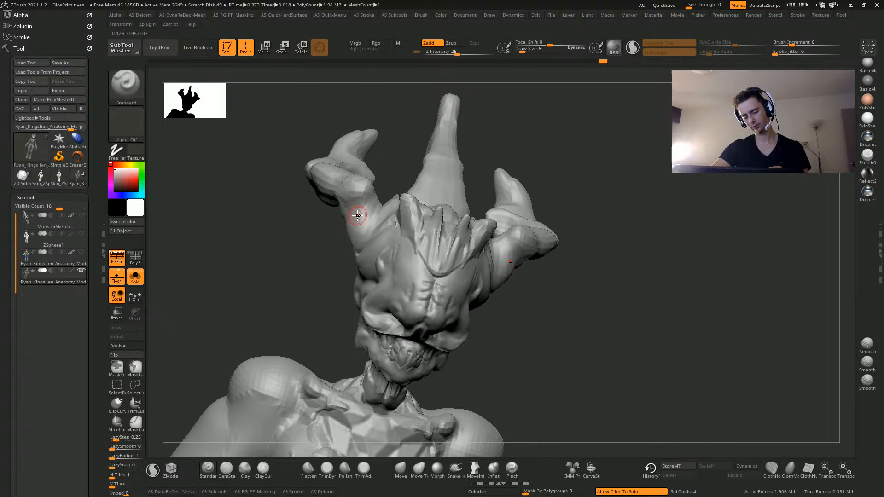
{"action": "mouse_move", "coordinate": [357, 214]}
{"action": "left_mouse_down", "text": "ctrl"}
{"action": "mouse_move", "coordinate": [383, 268]}
{"action": "mouse_move", "coordinate": [371, 258]}
{"action": "left_mouse_up", "text": "ctrl"}
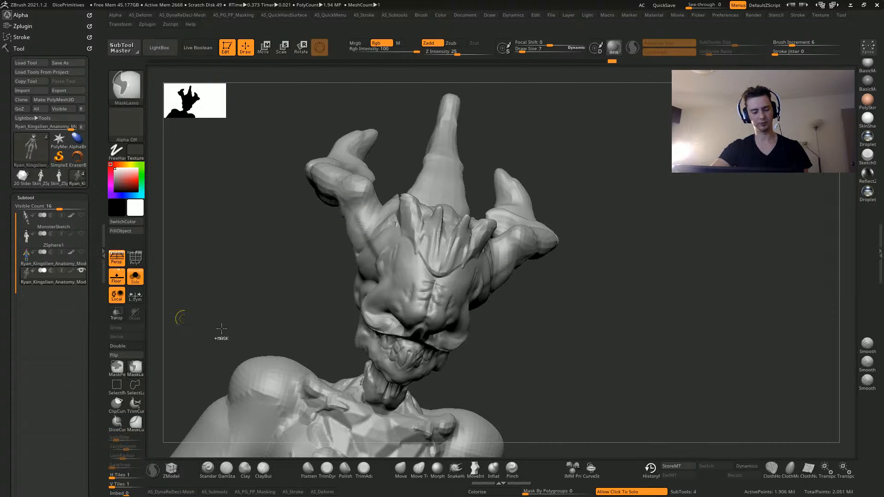
{"action": "left_click", "coordinate": [138, 260]}
{"action": "left_click", "coordinate": [134, 263]}
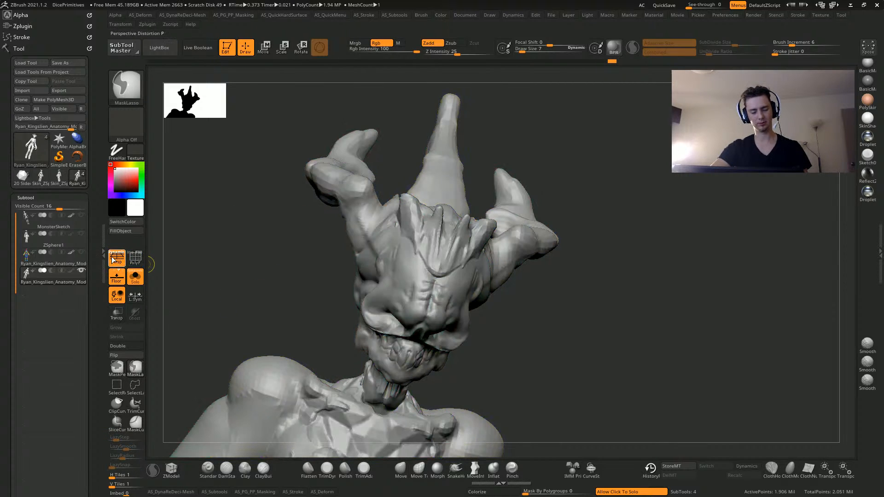
{"action": "left_click", "coordinate": [116, 368]}
{"action": "left_click_drag", "start_coordinate": [358, 230], "coordinate": [390, 256], "text": "ctrl"}
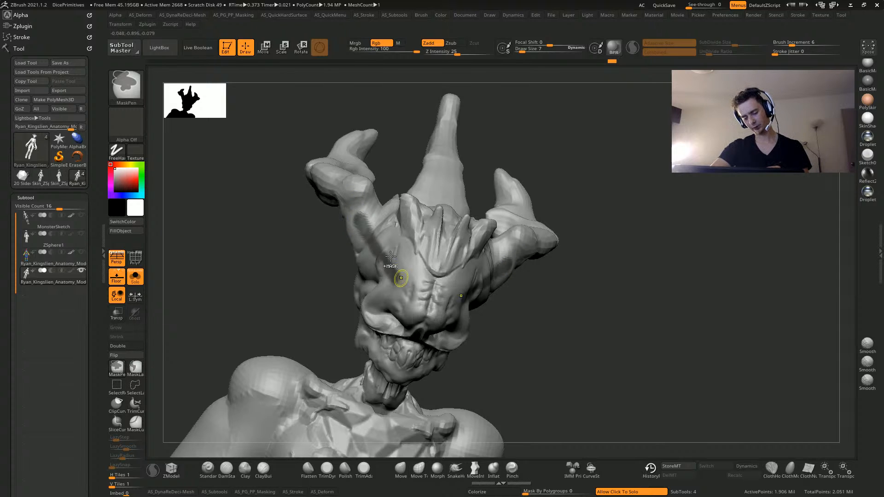
{"action": "left_click_drag", "start_coordinate": [279, 221], "coordinate": [365, 238]}
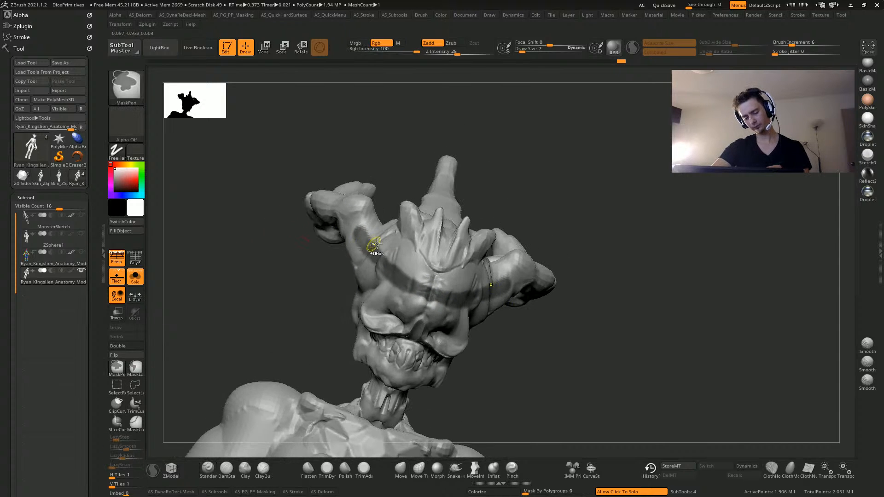
Reduce the draw size to 3 and switch the masking brush to MaskLasso
{"action": "key", "text": "ctrl"}
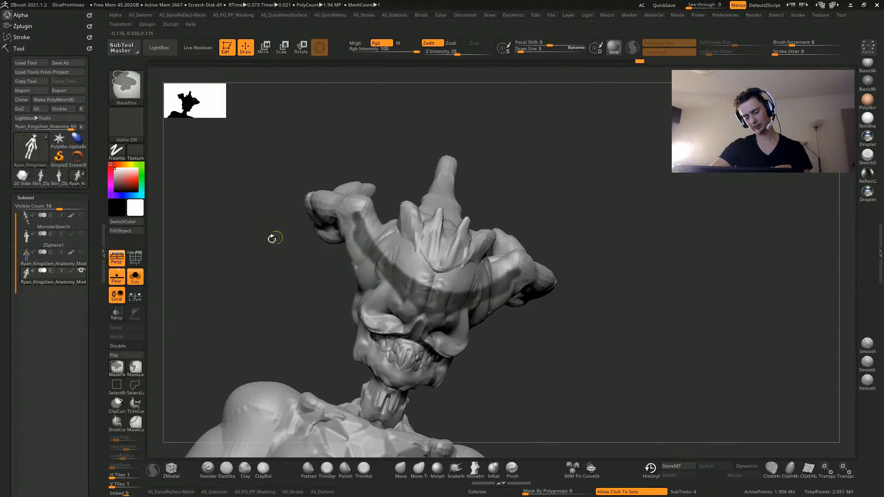
{"action": "key", "text": "["}
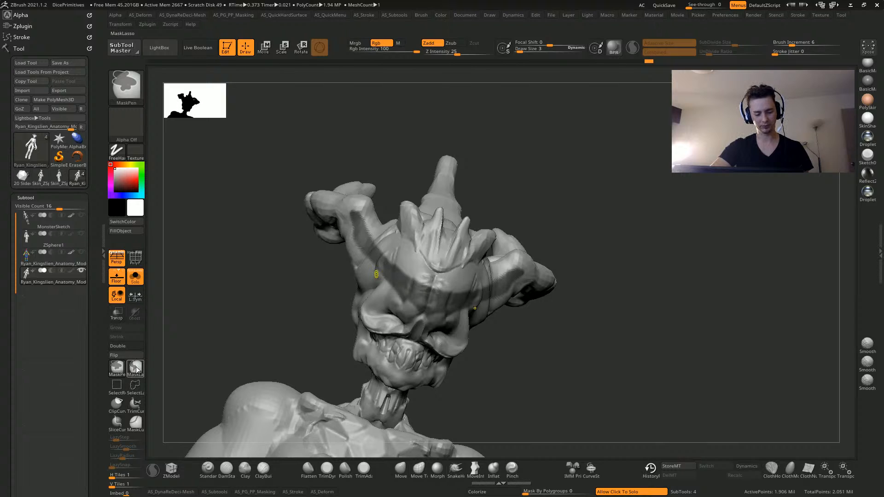
{"action": "left_click", "coordinate": [135, 368]}
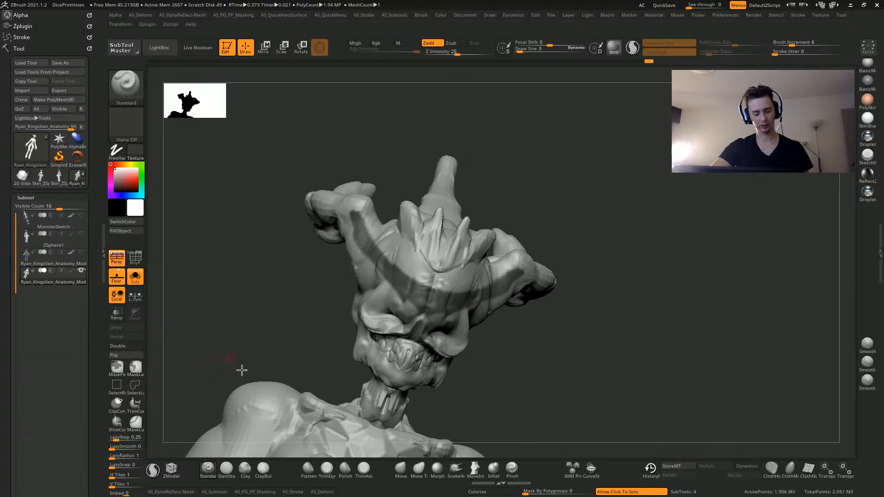
{"action": "left_click_drag", "start_coordinate": [241, 371], "coordinate": [187, 236], "text": "alt"}
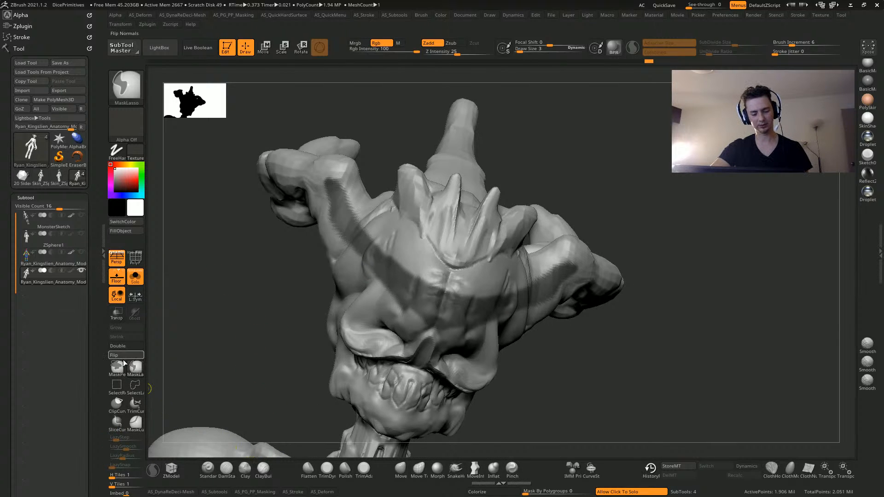
Try to cut the mask band back at the horn base with a lasso, and undo it
{"action": "mouse_move", "coordinate": [367, 244]}
{"action": "left_mouse_down"}
{"action": "mouse_move", "coordinate": [336, 292]}
{"action": "mouse_move", "coordinate": [318, 230]}
{"action": "left_mouse_up"}
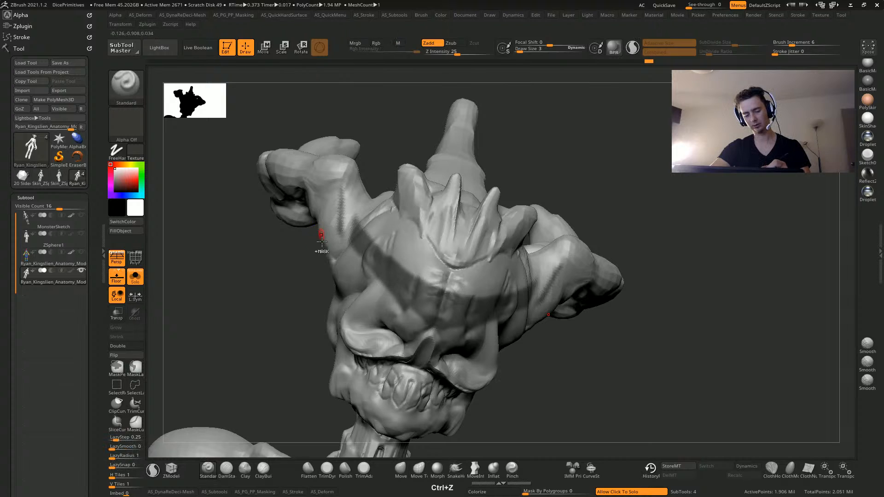
{"action": "key", "text": "ctrl+z"}
{"action": "left_click", "coordinate": [333, 266], "text": "ctrl"}
{"action": "key", "text": "ctrl+z"}
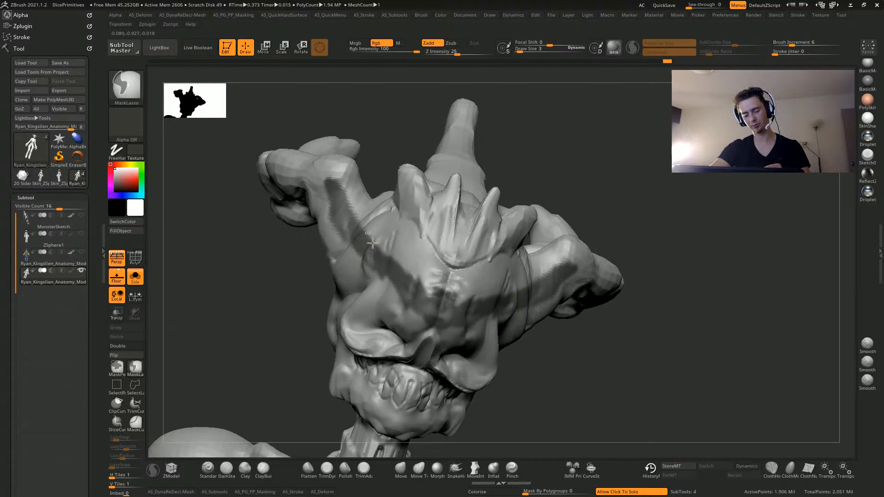
Trim the edges of the mask band on the side horn base with subtractive lasso selections
{"action": "left_click_drag", "start_coordinate": [339, 182], "coordinate": [354, 159], "text": "ctrl+alt"}
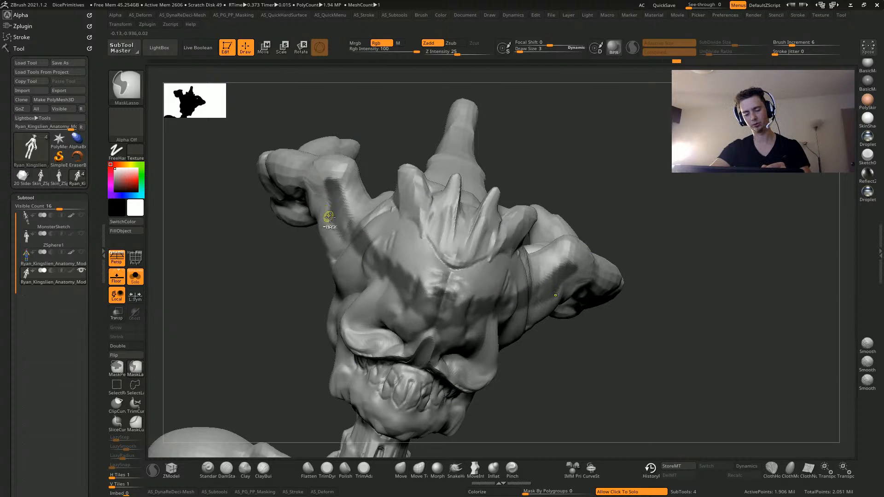
{"action": "left_click_drag", "start_coordinate": [329, 218], "coordinate": [328, 160], "text": "ctrl+alt"}
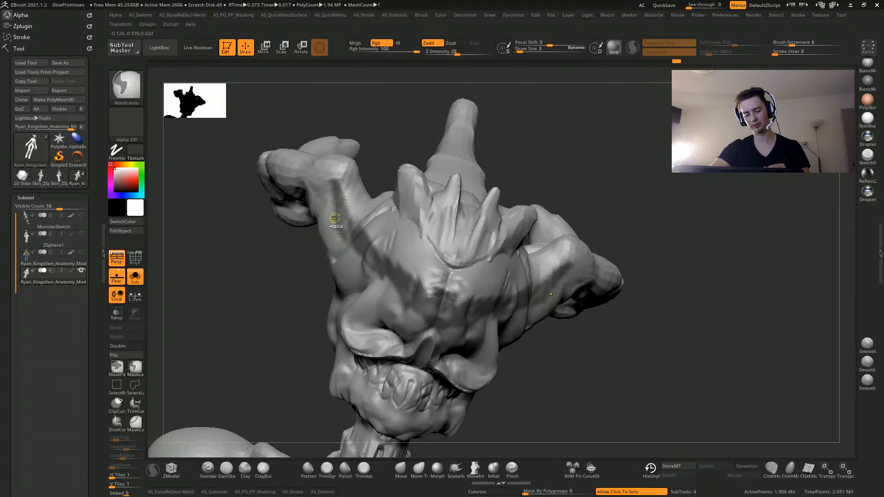
{"action": "left_click_drag", "start_coordinate": [348, 253], "coordinate": [321, 258], "text": "ctrl+alt"}
Invert the mask so only the painted band is editable, and blur the mask edges
{"action": "left_click", "coordinate": [241, 302], "text": "ctrl"}
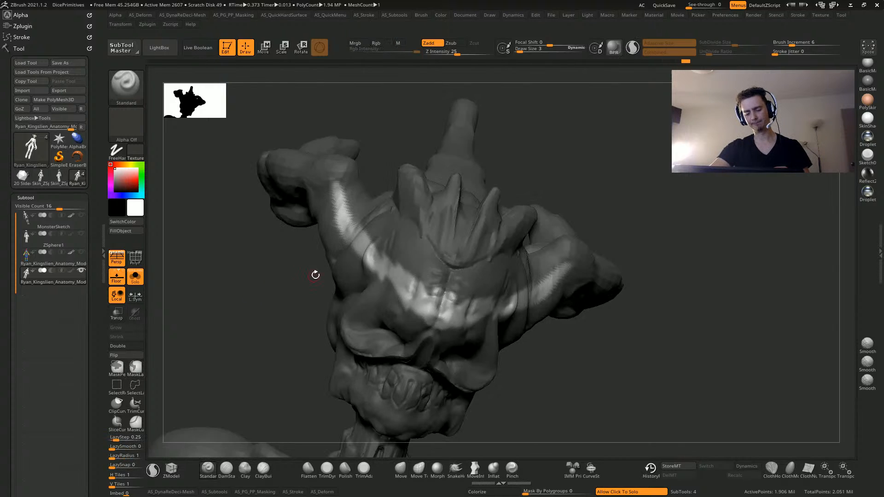
{"action": "left_click", "coordinate": [283, 273], "text": "ctrl"}
{"action": "left_click", "coordinate": [253, 309], "text": "ctrl"}
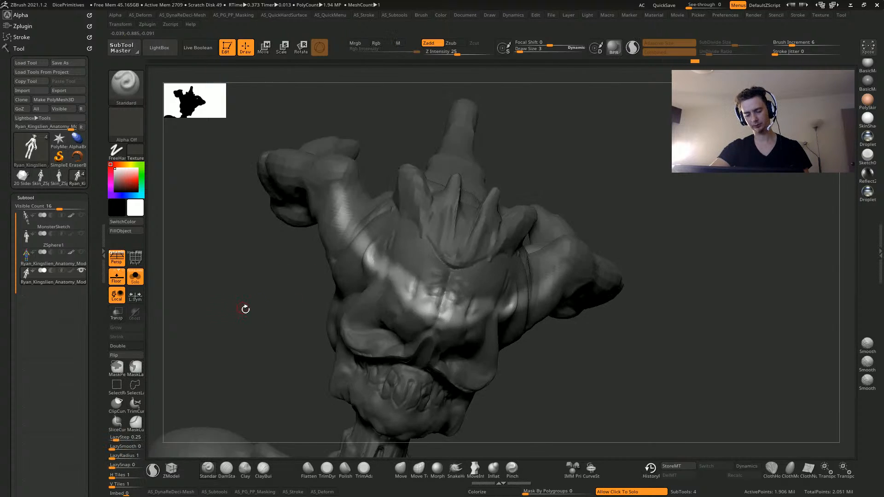
Pull the unmasked band into raised ridges from the horn bases across the temples and brow with the Move brush
{"action": "left_click_drag", "start_coordinate": [244, 308], "coordinate": [208, 334]}
{"action": "mouse_move", "coordinate": [361, 421]}
{"action": "left_mouse_down"}
{"action": "mouse_move", "coordinate": [241, 335]}
{"action": "mouse_move", "coordinate": [209, 300]}
{"action": "mouse_move", "coordinate": [249, 340]}
{"action": "mouse_move", "coordinate": [375, 322]}
{"action": "left_mouse_up"}
{"action": "left_click_drag", "start_coordinate": [197, 306], "coordinate": [239, 325]}
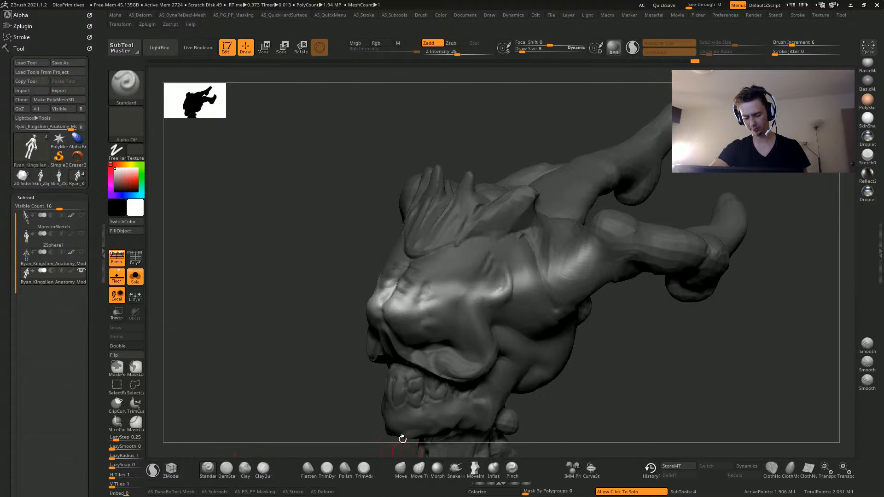
{"action": "left_click", "coordinate": [400, 468]}
{"action": "mouse_move", "coordinate": [251, 276]}
{"action": "left_mouse_down"}
{"action": "mouse_move", "coordinate": [266, 290]}
{"action": "mouse_move", "coordinate": [249, 285]}
{"action": "mouse_move", "coordinate": [316, 274]}
{"action": "mouse_move", "coordinate": [355, 257]}
{"action": "left_mouse_up"}
{"action": "left_click_drag", "start_coordinate": [271, 324], "coordinate": [345, 299]}
{"action": "mouse_move", "coordinate": [492, 372]}
{"action": "left_mouse_down"}
{"action": "mouse_move", "coordinate": [535, 382]}
{"action": "mouse_move", "coordinate": [517, 376]}
{"action": "left_mouse_up"}
{"action": "left_click_drag", "start_coordinate": [424, 276], "coordinate": [431, 279]}
{"action": "left_click_drag", "start_coordinate": [494, 344], "coordinate": [508, 346]}
{"action": "mouse_move", "coordinate": [418, 280]}
{"action": "left_mouse_down"}
{"action": "mouse_move", "coordinate": [425, 275]}
{"action": "mouse_move", "coordinate": [383, 275]}
{"action": "left_mouse_up"}
{"action": "left_click_drag", "start_coordinate": [513, 363], "coordinate": [446, 354]}
{"action": "mouse_move", "coordinate": [356, 264]}
{"action": "left_mouse_down"}
{"action": "mouse_move", "coordinate": [335, 237]}
{"action": "mouse_move", "coordinate": [247, 325]}
{"action": "mouse_move", "coordinate": [239, 349]}
{"action": "mouse_move", "coordinate": [277, 332]}
{"action": "mouse_move", "coordinate": [218, 337]}
{"action": "mouse_move", "coordinate": [205, 325]}
{"action": "mouse_move", "coordinate": [229, 327]}
{"action": "mouse_move", "coordinate": [217, 312]}
{"action": "mouse_move", "coordinate": [242, 310]}
{"action": "mouse_move", "coordinate": [227, 329]}
{"action": "mouse_move", "coordinate": [230, 341]}
{"action": "mouse_move", "coordinate": [254, 333]}
{"action": "left_mouse_up"}
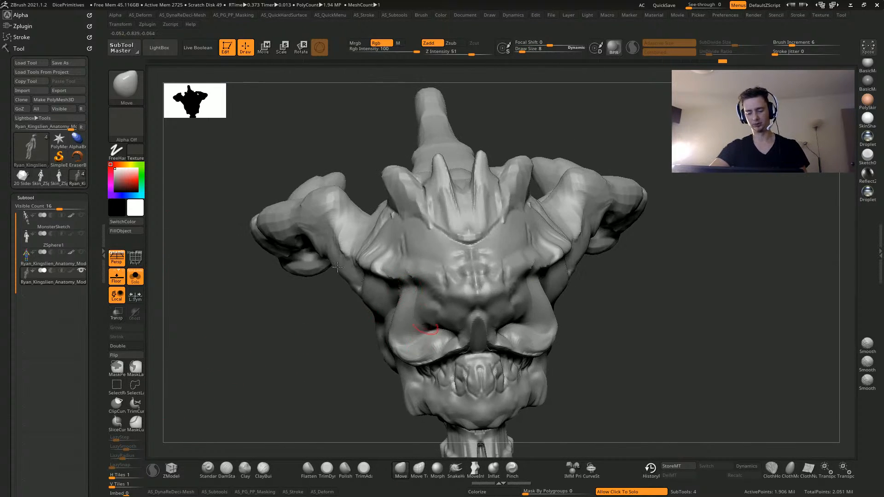
Carve deeper creases into the inner eye sockets above the cheekbones with the DamStandard brush
{"action": "mouse_move", "coordinate": [248, 275]}
{"action": "left_mouse_down"}
{"action": "mouse_move", "coordinate": [203, 278]}
{"action": "mouse_move", "coordinate": [179, 268]}
{"action": "left_mouse_up"}
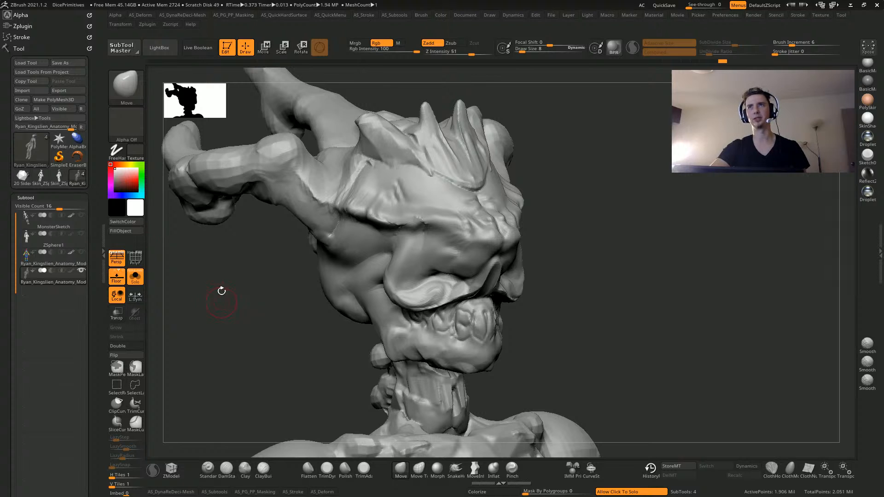
{"action": "mouse_move", "coordinate": [238, 318]}
{"action": "left_mouse_down"}
{"action": "mouse_move", "coordinate": [210, 292]}
{"action": "mouse_move", "coordinate": [238, 301]}
{"action": "mouse_move", "coordinate": [203, 290]}
{"action": "mouse_move", "coordinate": [216, 302]}
{"action": "mouse_move", "coordinate": [196, 261]}
{"action": "mouse_move", "coordinate": [223, 338]}
{"action": "mouse_move", "coordinate": [212, 314]}
{"action": "left_mouse_up"}
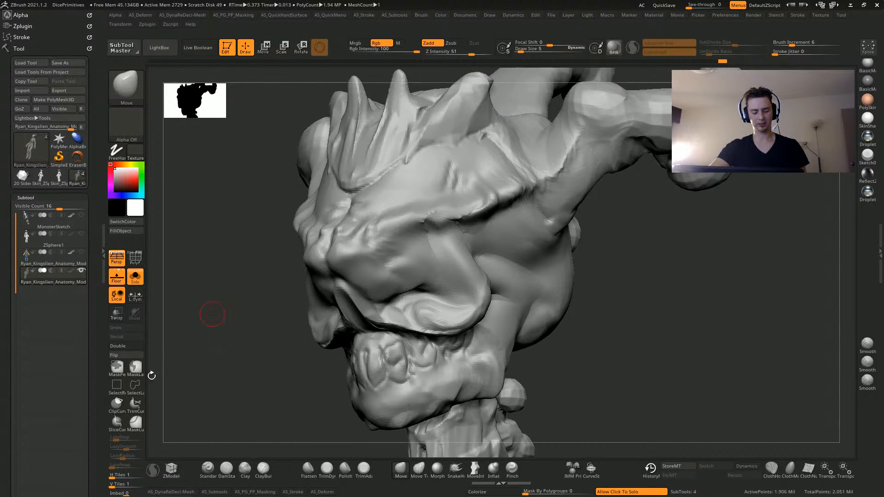
{"action": "left_click", "coordinate": [220, 466]}
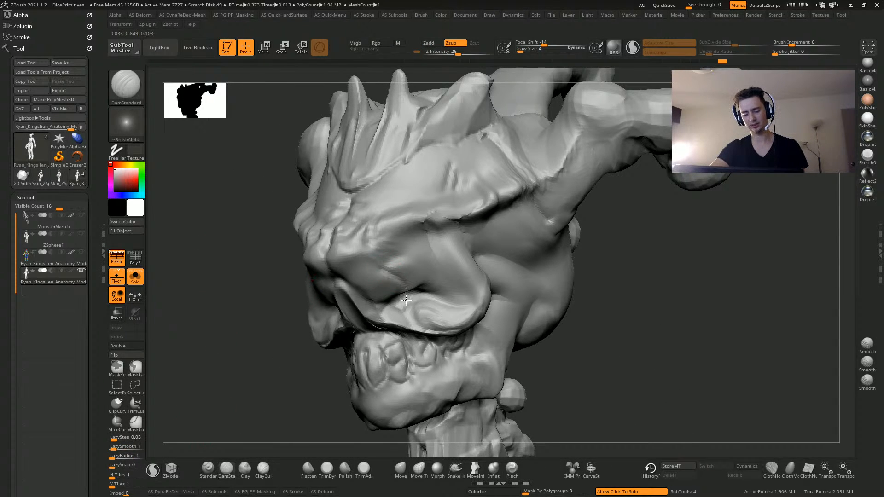
{"action": "left_click_drag", "start_coordinate": [233, 290], "coordinate": [355, 281]}
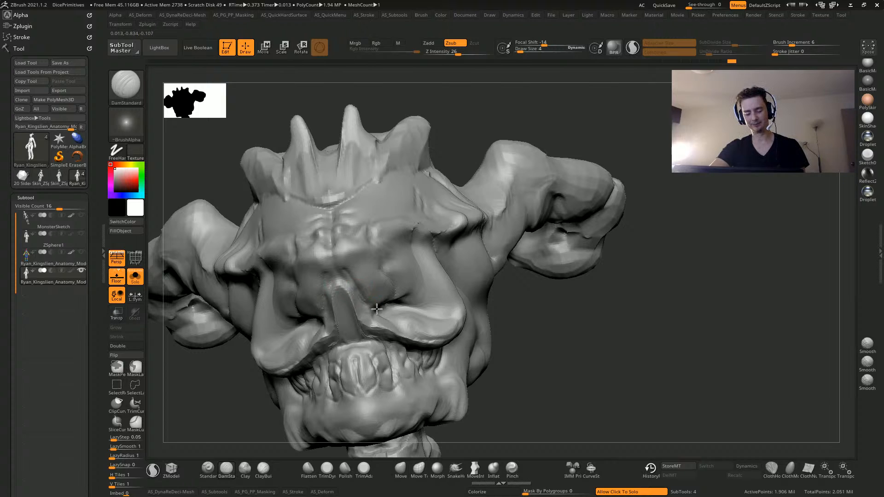
{"action": "mouse_move", "coordinate": [428, 299]}
{"action": "left_mouse_down"}
{"action": "mouse_move", "coordinate": [416, 260]}
{"action": "mouse_move", "coordinate": [419, 310]}
{"action": "mouse_move", "coordinate": [439, 295]}
{"action": "left_mouse_up"}
{"action": "left_click_drag", "start_coordinate": [214, 357], "coordinate": [345, 298]}
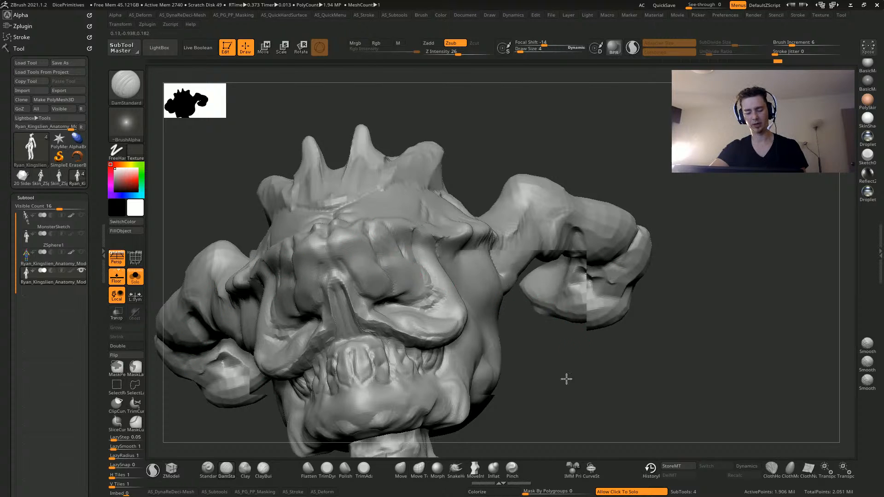
Carve creases under the brow ridge and a curved groove along the side of the skull, and smooth them
{"action": "left_click_drag", "start_coordinate": [567, 377], "coordinate": [361, 205]}
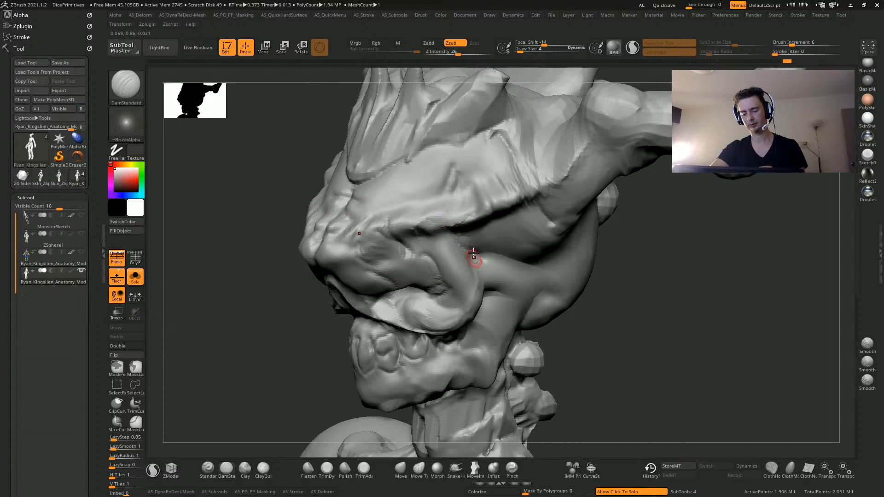
{"action": "left_click_drag", "start_coordinate": [244, 287], "coordinate": [460, 203]}
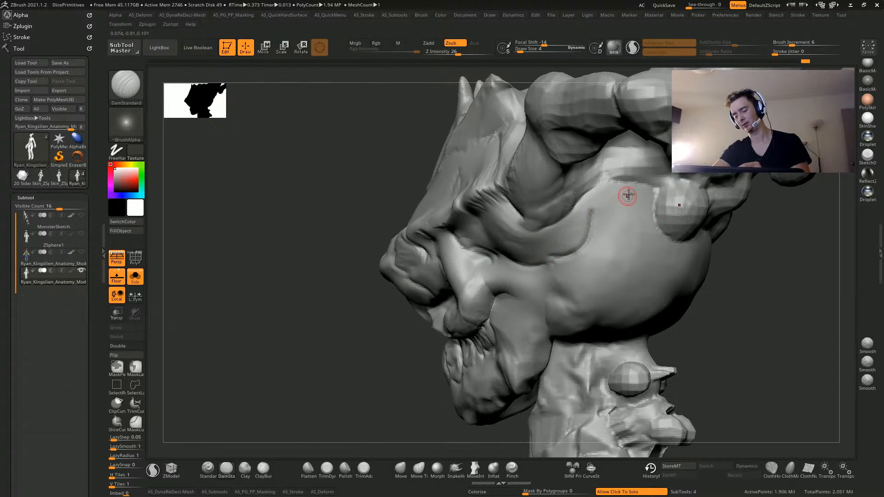
{"action": "key", "text": "shift"}
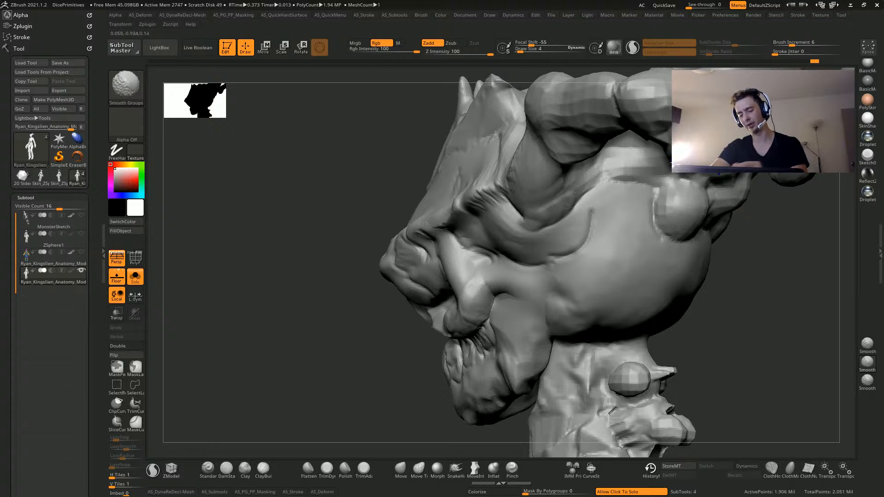
Carve finer grooves between and into the front teeth with a small DamStandard brush
{"action": "left_click_drag", "start_coordinate": [298, 189], "coordinate": [299, 168], "text": "alt"}
{"action": "mouse_move", "coordinate": [299, 184]}
{"action": "left_mouse_down"}
{"action": "mouse_move", "coordinate": [315, 195]}
{"action": "mouse_move", "coordinate": [314, 225]}
{"action": "mouse_move", "coordinate": [331, 247]}
{"action": "mouse_move", "coordinate": [327, 269]}
{"action": "mouse_move", "coordinate": [306, 282]}
{"action": "mouse_move", "coordinate": [318, 316]}
{"action": "mouse_move", "coordinate": [298, 282]}
{"action": "mouse_move", "coordinate": [288, 330]}
{"action": "mouse_move", "coordinate": [304, 322]}
{"action": "left_mouse_up"}
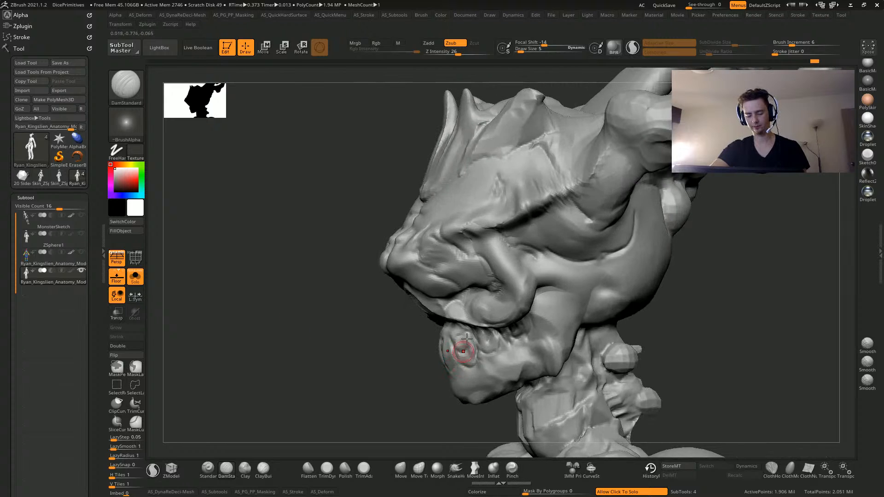
{"action": "left_click_drag", "start_coordinate": [457, 362], "coordinate": [458, 343]}
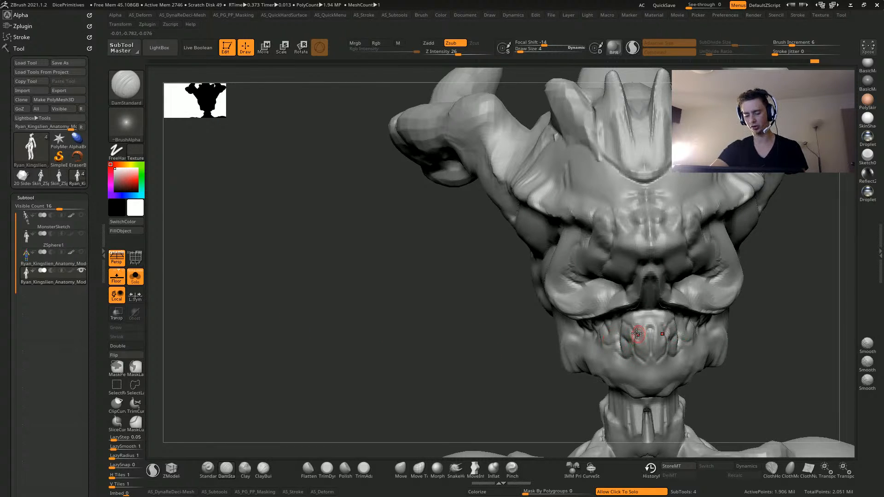
{"action": "left_click_drag", "start_coordinate": [440, 298], "coordinate": [646, 344]}
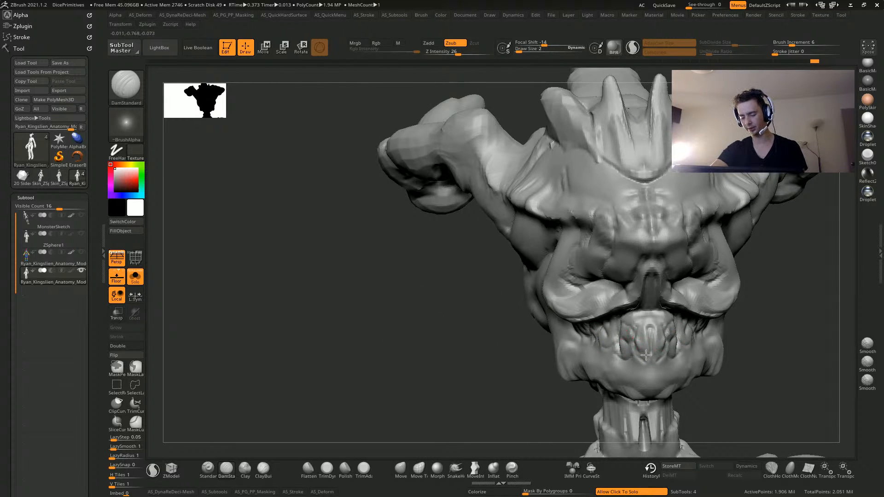
Pull the nose bridge down over the nasal opening with the Move brush, and adjust the hollow on the side horn
{"action": "mouse_move", "coordinate": [437, 317]}
{"action": "left_mouse_down"}
{"action": "mouse_move", "coordinate": [361, 302]}
{"action": "mouse_move", "coordinate": [460, 275]}
{"action": "mouse_move", "coordinate": [535, 275]}
{"action": "left_mouse_up"}
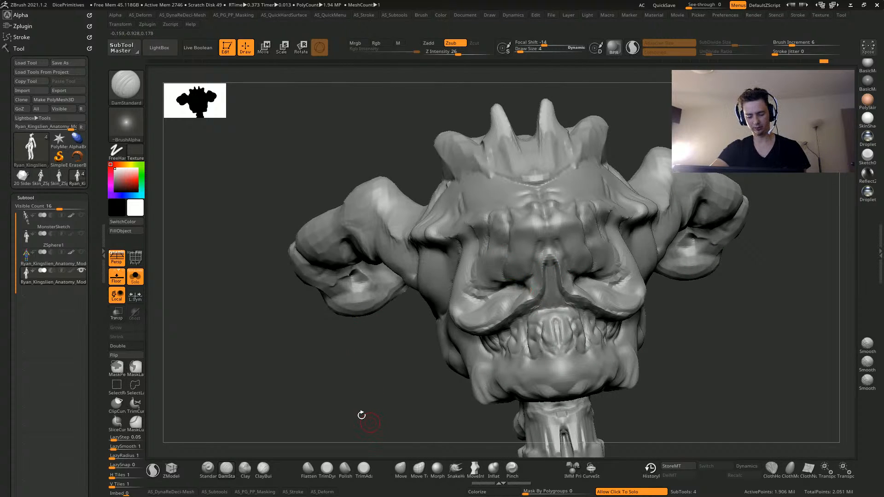
{"action": "left_click_drag", "start_coordinate": [362, 415], "coordinate": [386, 454], "text": "alt"}
{"action": "key", "text": "b"}
{"action": "key", "text": "m"}
{"action": "key", "text": "v"}
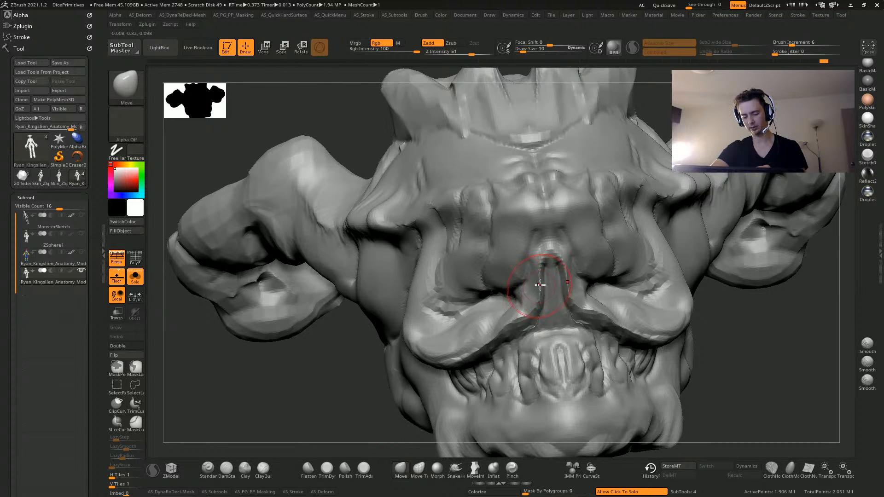
{"action": "mouse_move", "coordinate": [539, 285]}
{"action": "left_mouse_down"}
{"action": "mouse_move", "coordinate": [530, 287]}
{"action": "mouse_move", "coordinate": [552, 279]}
{"action": "mouse_move", "coordinate": [528, 293]}
{"action": "mouse_move", "coordinate": [548, 278]}
{"action": "left_mouse_up"}
{"action": "left_click_drag", "start_coordinate": [266, 282], "coordinate": [254, 276]}
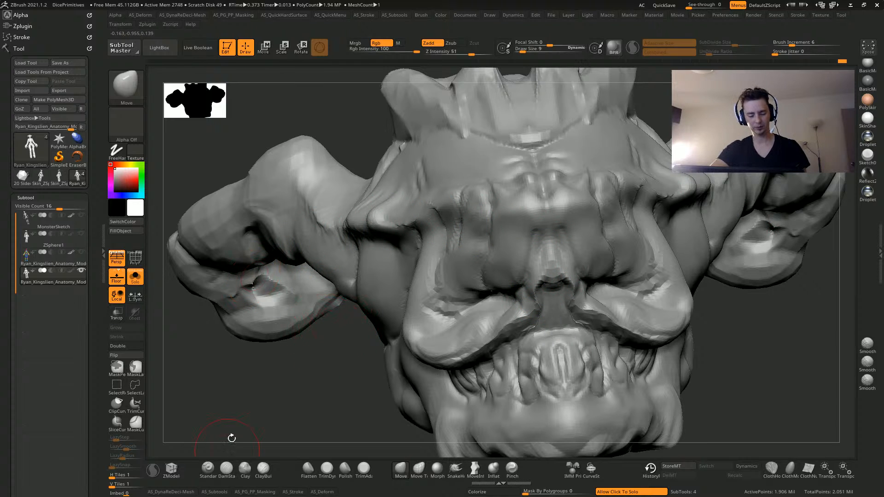
Carve two vertical nostril slits into the nose bridge with the DamStandard brush
{"action": "left_click", "coordinate": [226, 469]}
{"action": "left_click_drag", "start_coordinate": [533, 237], "coordinate": [534, 258]}
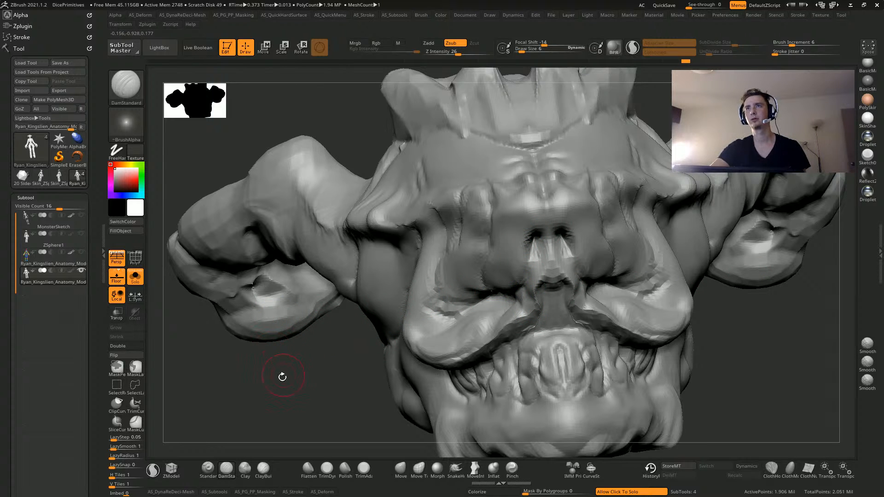
{"action": "left_click_drag", "start_coordinate": [272, 396], "coordinate": [359, 316]}
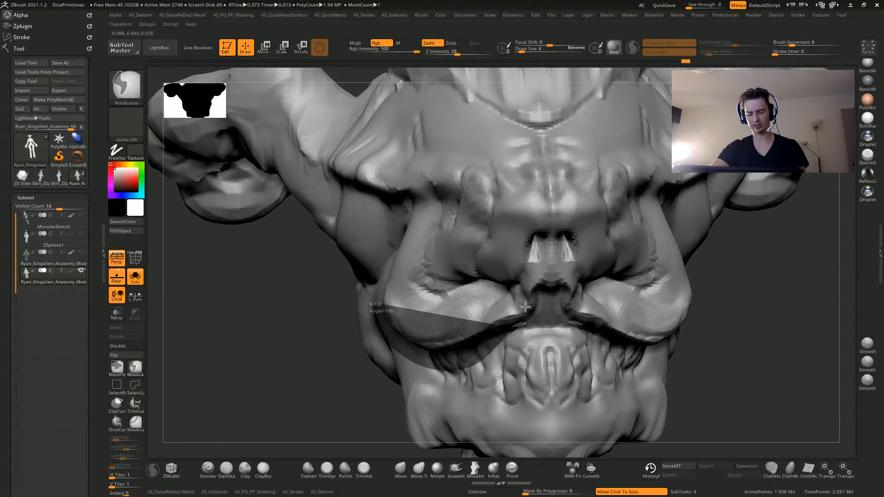
Try masking the area beneath the cheekbones with lasso selections, and clear the mask
{"action": "left_click", "coordinate": [290, 315], "text": "ctrl"}
{"action": "mouse_move", "coordinate": [260, 333]}
{"action": "left_mouse_down", "text": "ctrl"}
{"action": "mouse_move", "coordinate": [277, 293]}
{"action": "mouse_move", "coordinate": [346, 290]}
{"action": "left_mouse_up", "text": "ctrl"}
{"action": "mouse_move", "coordinate": [563, 264]}
{"action": "left_mouse_down", "text": "ctrl"}
{"action": "mouse_move", "coordinate": [552, 261]}
{"action": "mouse_move", "coordinate": [592, 264]}
{"action": "mouse_move", "coordinate": [545, 273]}
{"action": "left_mouse_up", "text": "ctrl"}
{"action": "left_click_drag", "start_coordinate": [466, 235], "coordinate": [380, 239], "text": "ctrl"}
Build up rounded eyeballs inside the eye sockets with the Clay brush
{"action": "mouse_move", "coordinate": [665, 359]}
{"action": "left_mouse_down"}
{"action": "mouse_move", "coordinate": [414, 313]}
{"action": "mouse_move", "coordinate": [307, 250]}
{"action": "left_mouse_up"}
{"action": "left_click_drag", "start_coordinate": [349, 293], "coordinate": [343, 261]}
{"action": "left_click_drag", "start_coordinate": [335, 308], "coordinate": [284, 317], "text": "alt"}
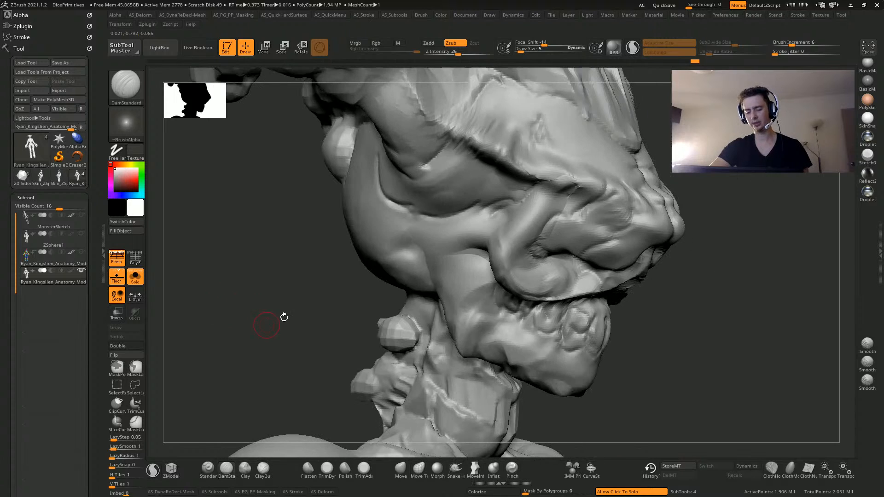
{"action": "mouse_move", "coordinate": [262, 352]}
{"action": "left_mouse_down"}
{"action": "mouse_move", "coordinate": [292, 310]}
{"action": "mouse_move", "coordinate": [282, 316]}
{"action": "mouse_move", "coordinate": [241, 459]}
{"action": "left_mouse_up"}
{"action": "left_click", "coordinate": [244, 467]}
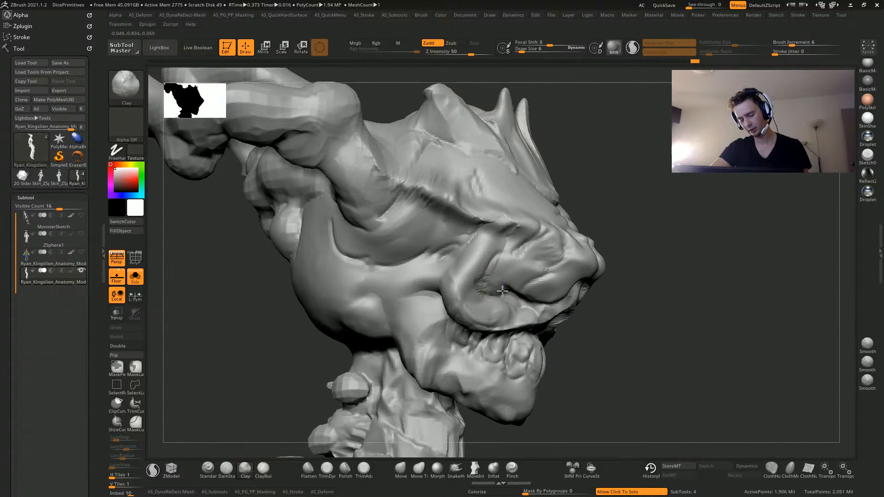
{"action": "left_click_drag", "start_coordinate": [502, 291], "coordinate": [519, 293]}
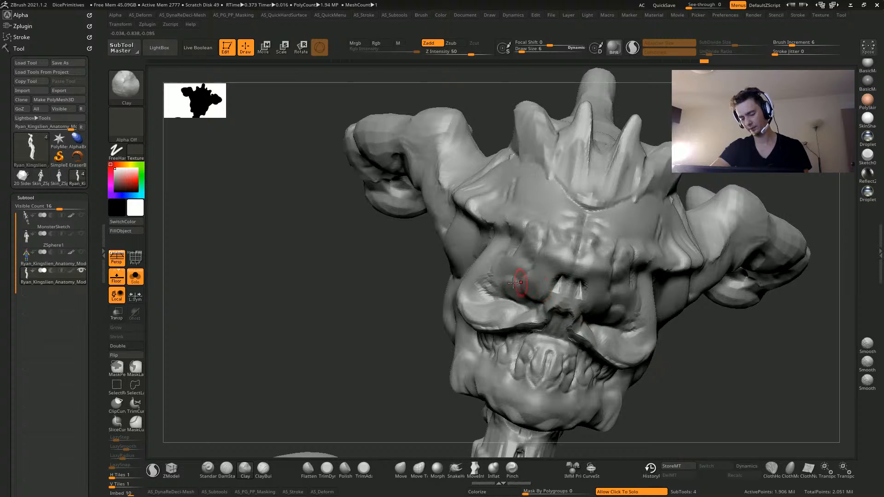
{"action": "mouse_move", "coordinate": [516, 295]}
{"action": "left_mouse_down"}
{"action": "mouse_move", "coordinate": [507, 309]}
{"action": "mouse_move", "coordinate": [481, 299]}
{"action": "mouse_move", "coordinate": [515, 267]}
{"action": "mouse_move", "coordinate": [495, 271]}
{"action": "left_mouse_up"}
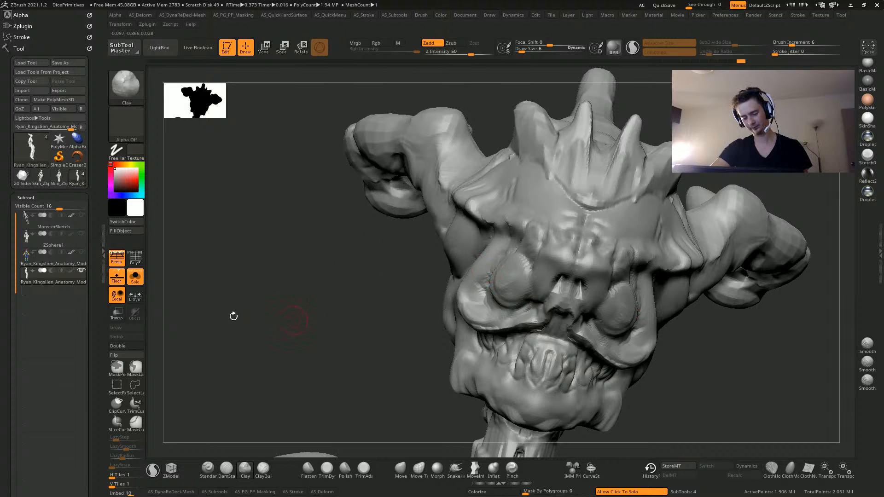
Check the head's silhouette by switching the model colour to black, and restore the light colour
{"action": "left_click", "coordinate": [115, 191]}
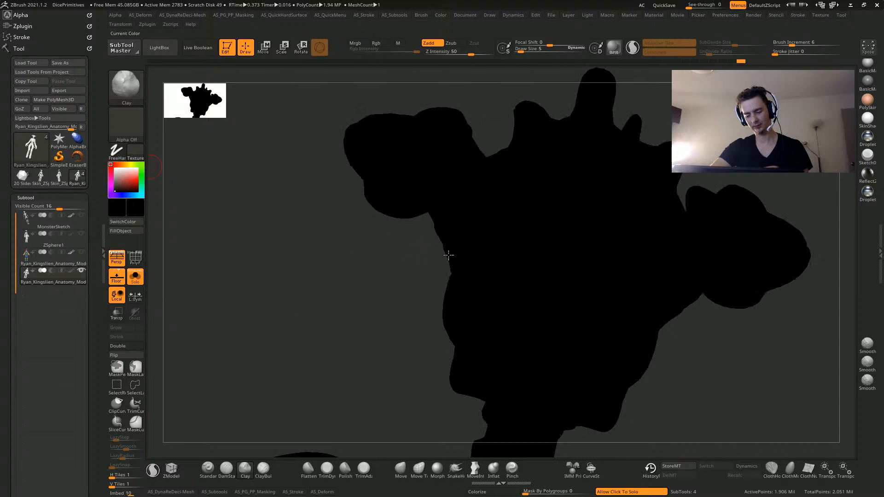
{"action": "left_click_drag", "start_coordinate": [342, 288], "coordinate": [275, 238]}
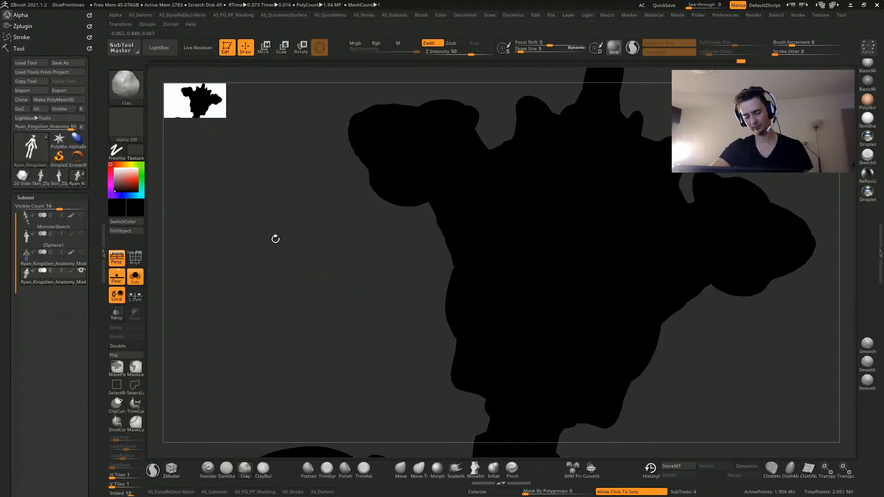
{"action": "left_click", "coordinate": [115, 168]}
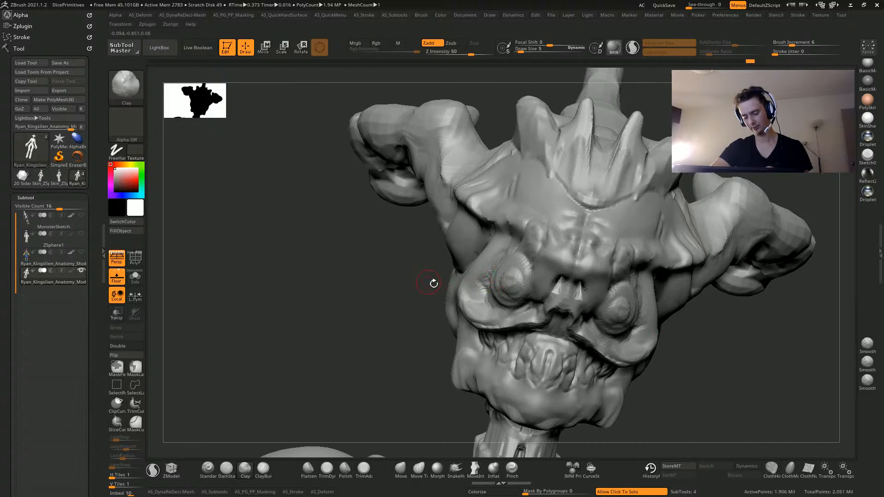
Undo the last Clay strokes added to the eyeballs
{"action": "mouse_move", "coordinate": [373, 290]}
{"action": "left_mouse_down"}
{"action": "mouse_move", "coordinate": [377, 313]}
{"action": "mouse_move", "coordinate": [312, 316]}
{"action": "mouse_move", "coordinate": [296, 292]}
{"action": "mouse_move", "coordinate": [313, 280]}
{"action": "mouse_move", "coordinate": [353, 375]}
{"action": "mouse_move", "coordinate": [356, 435]}
{"action": "left_mouse_up"}
{"action": "key", "text": "ctrl+z"}
{"action": "key", "text": "ctrl+z"}
{"action": "key", "text": "ctrl+z"}
{"action": "key", "text": "ctrl+z"}
{"action": "key", "text": "ctrl+z"}
{"action": "key", "text": "ctrl+z"}
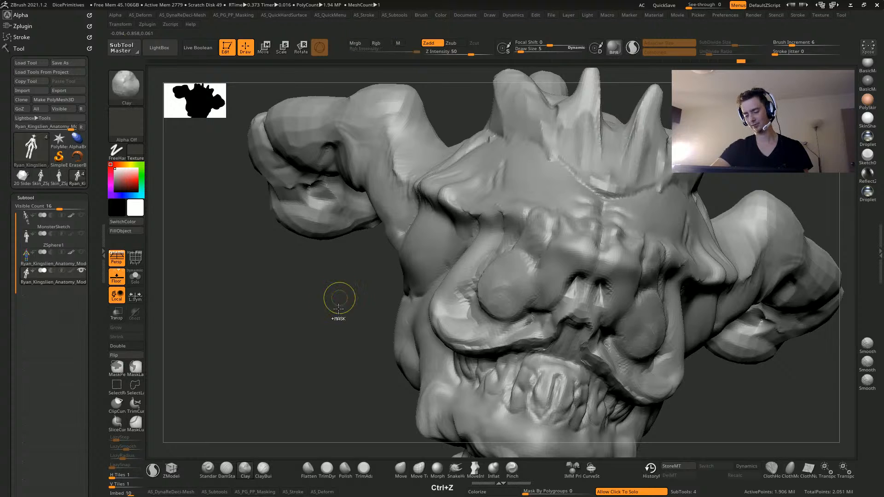
Smooth the eyeball forms into the surrounding eye sockets and cheekbones
{"action": "left_click_drag", "start_coordinate": [266, 343], "coordinate": [261, 400]}
{"action": "left_click_drag", "start_coordinate": [505, 290], "coordinate": [460, 284], "text": "shift"}
{"action": "left_click_drag", "start_coordinate": [268, 304], "coordinate": [369, 277]}
{"action": "mouse_move", "coordinate": [442, 246]}
{"action": "left_mouse_down", "text": "shift"}
{"action": "mouse_move", "coordinate": [468, 279]}
{"action": "mouse_move", "coordinate": [473, 256]}
{"action": "mouse_move", "coordinate": [444, 251]}
{"action": "mouse_move", "coordinate": [422, 278]}
{"action": "left_mouse_up", "text": "shift"}
Render a BPR preview of the bust and examine the head from the three-quarter and front views
{"action": "mouse_move", "coordinate": [230, 304]}
{"action": "left_mouse_down"}
{"action": "mouse_move", "coordinate": [295, 306]}
{"action": "mouse_move", "coordinate": [197, 267]}
{"action": "left_mouse_up"}
{"action": "mouse_move", "coordinate": [331, 290]}
{"action": "left_mouse_down"}
{"action": "mouse_move", "coordinate": [251, 303]}
{"action": "mouse_move", "coordinate": [229, 269]}
{"action": "mouse_move", "coordinate": [239, 340]}
{"action": "mouse_move", "coordinate": [278, 318]}
{"action": "mouse_move", "coordinate": [191, 310]}
{"action": "mouse_move", "coordinate": [227, 294]}
{"action": "mouse_move", "coordinate": [278, 234]}
{"action": "left_mouse_up"}
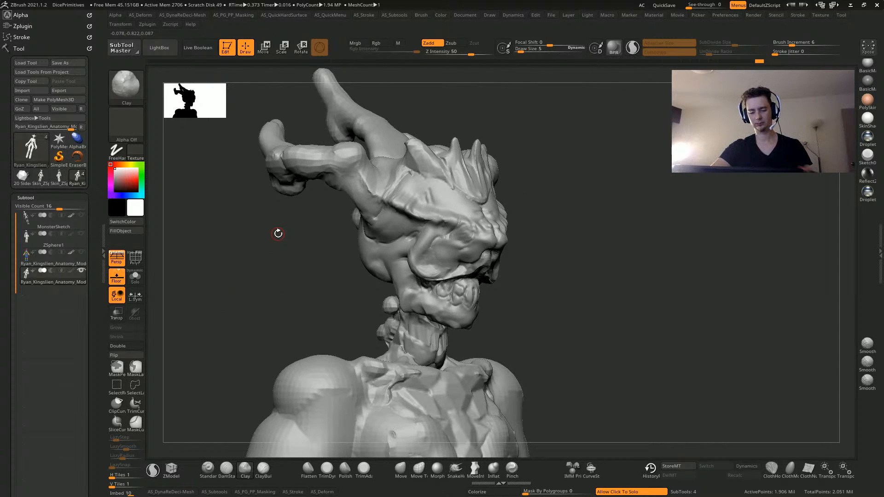
{"action": "left_click", "coordinate": [613, 48]}
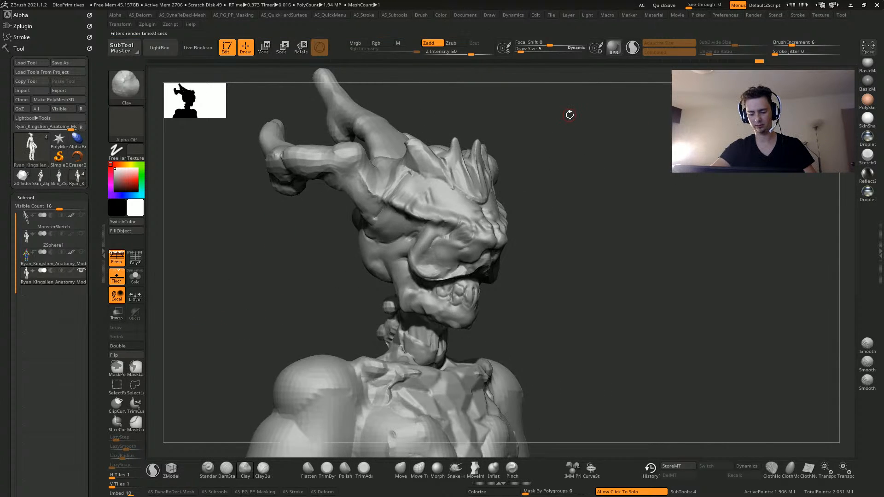
{"action": "left_click_drag", "start_coordinate": [256, 300], "coordinate": [189, 282]}
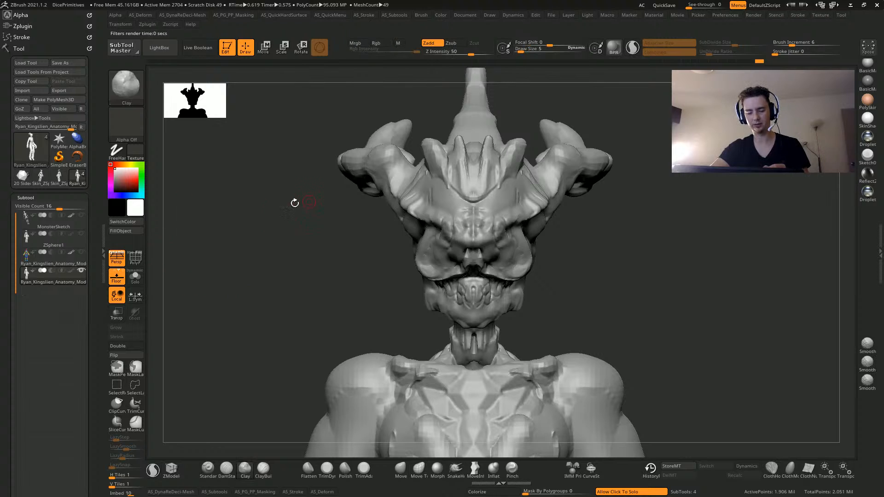
{"action": "mouse_move", "coordinate": [278, 259]}
{"action": "left_mouse_down"}
{"action": "mouse_move", "coordinate": [286, 258]}
{"action": "mouse_move", "coordinate": [271, 275]}
{"action": "mouse_move", "coordinate": [226, 221]}
{"action": "left_mouse_up"}
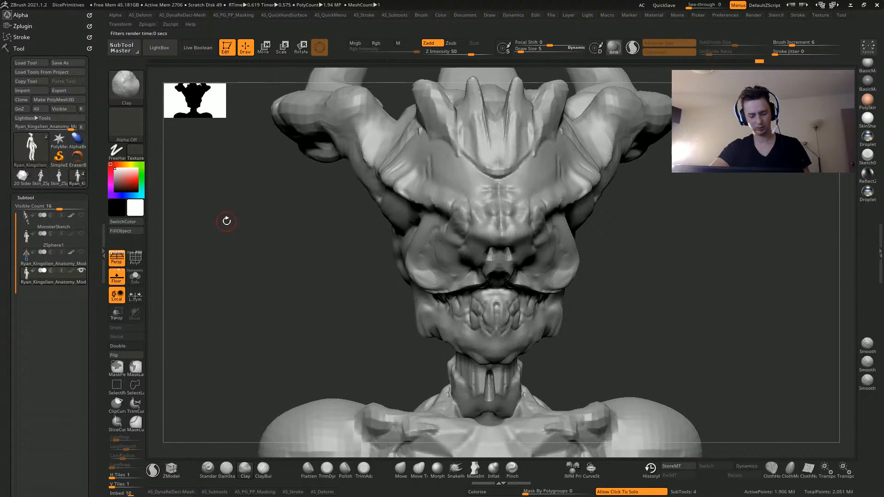
Set the smoothing brush to Smooth Stronger and smooth down the round bulges on the back of the skull
{"action": "left_click", "coordinate": [225, 471]}
{"action": "mouse_move", "coordinate": [285, 192]}
{"action": "left_mouse_down"}
{"action": "mouse_move", "coordinate": [258, 355]}
{"action": "mouse_move", "coordinate": [313, 193]}
{"action": "mouse_move", "coordinate": [210, 285]}
{"action": "mouse_move", "coordinate": [249, 291]}
{"action": "mouse_move", "coordinate": [211, 375]}
{"action": "left_mouse_up"}
{"action": "key", "text": "shift"}
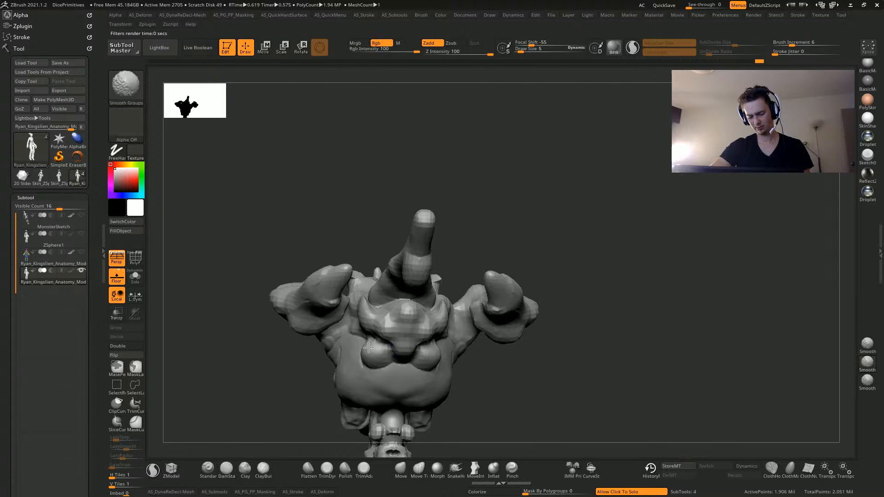
{"action": "key", "text": "shift"}
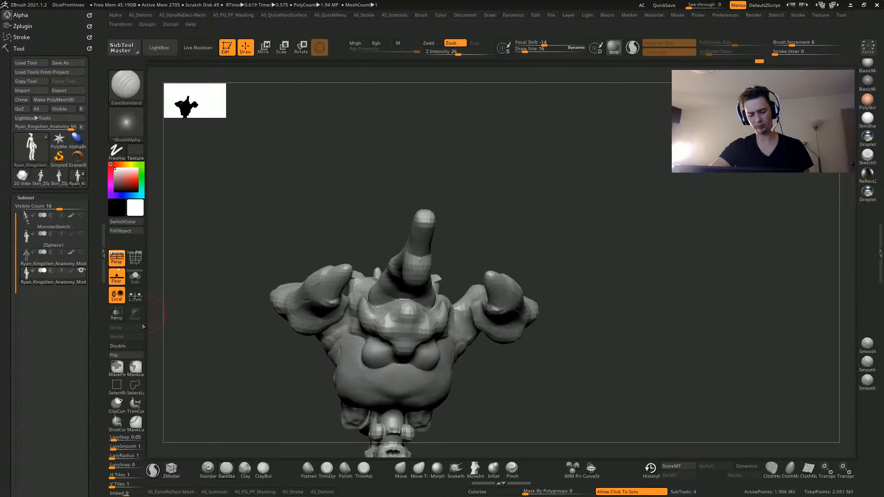
{"action": "left_click", "coordinate": [114, 93], "text": "shift"}
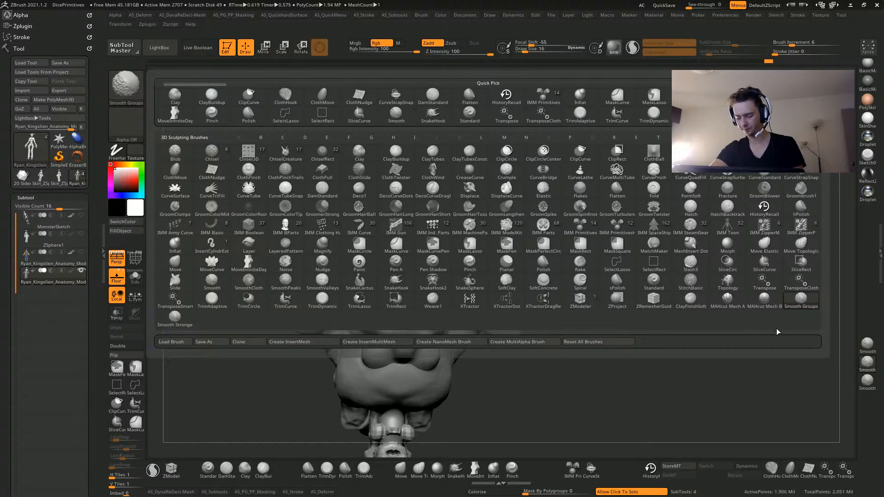
{"action": "left_click", "coordinate": [175, 317]}
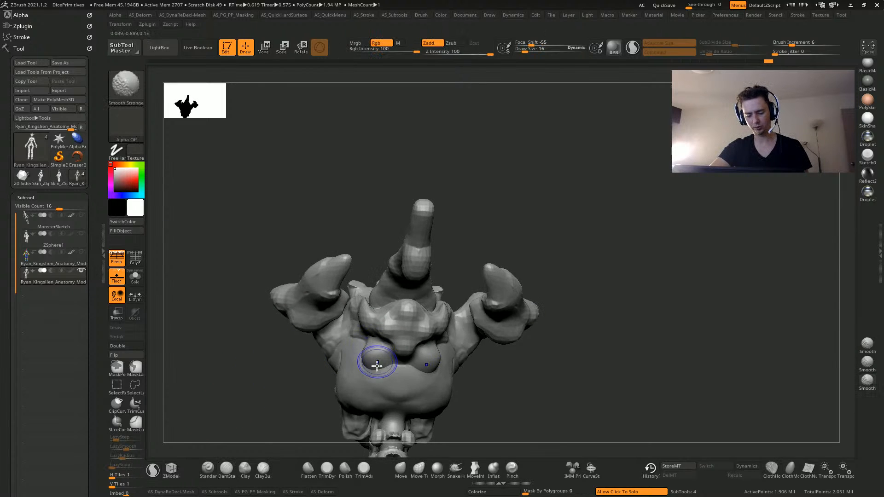
{"action": "left_click_drag", "start_coordinate": [360, 345], "coordinate": [375, 330]}
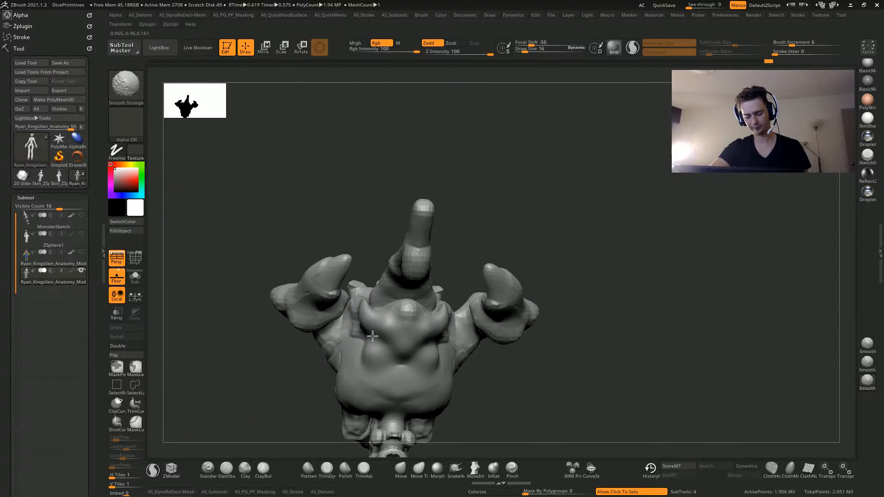
Build up the back of the skull beneath the central horn with Clay strokes
{"action": "mouse_move", "coordinate": [216, 361]}
{"action": "left_mouse_down"}
{"action": "mouse_move", "coordinate": [277, 304]}
{"action": "mouse_move", "coordinate": [203, 327]}
{"action": "mouse_move", "coordinate": [244, 312]}
{"action": "left_mouse_up"}
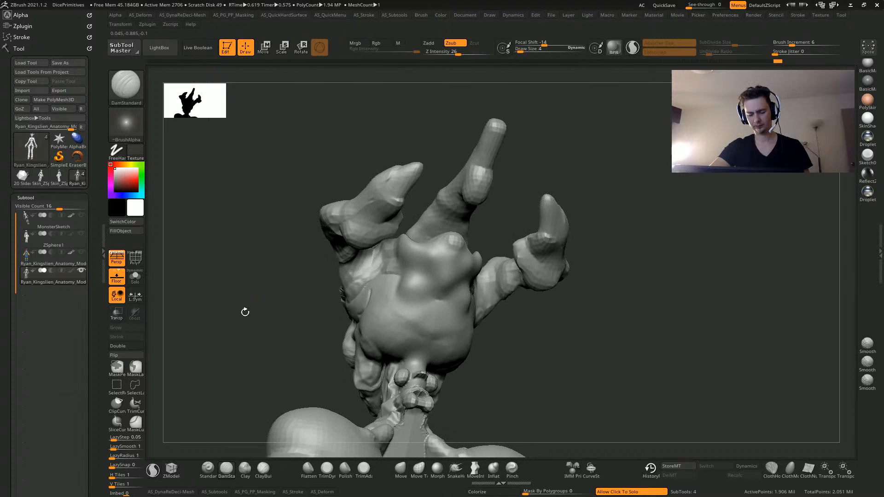
{"action": "left_click", "coordinate": [243, 474]}
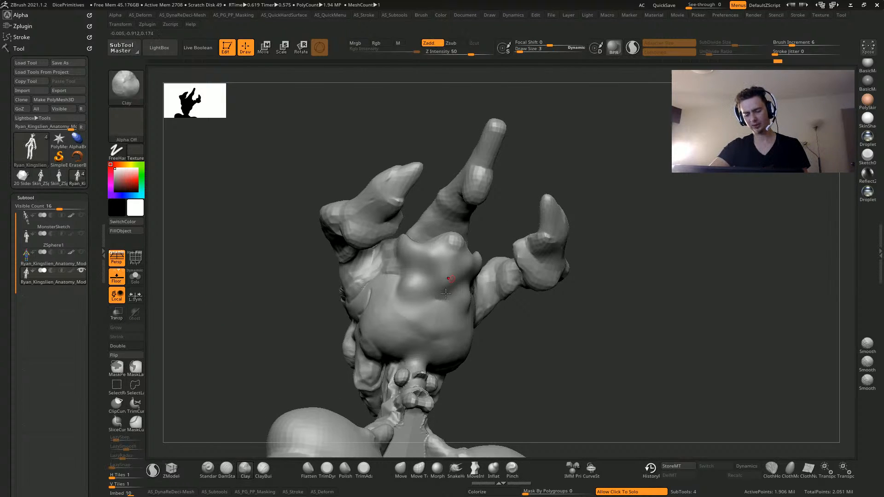
{"action": "mouse_move", "coordinate": [426, 294]}
{"action": "left_mouse_down"}
{"action": "mouse_move", "coordinate": [425, 282]}
{"action": "mouse_move", "coordinate": [445, 293]}
{"action": "mouse_move", "coordinate": [433, 273]}
{"action": "mouse_move", "coordinate": [440, 275]}
{"action": "mouse_move", "coordinate": [416, 276]}
{"action": "mouse_move", "coordinate": [420, 309]}
{"action": "mouse_move", "coordinate": [439, 291]}
{"action": "mouse_move", "coordinate": [392, 281]}
{"action": "left_mouse_up"}
{"action": "right_click", "coordinate": [419, 294]}
{"action": "mouse_move", "coordinate": [246, 276]}
{"action": "left_mouse_down"}
{"action": "mouse_move", "coordinate": [331, 280]}
{"action": "mouse_move", "coordinate": [313, 217]}
{"action": "left_mouse_up"}
{"action": "left_click_drag", "start_coordinate": [255, 255], "coordinate": [350, 220]}
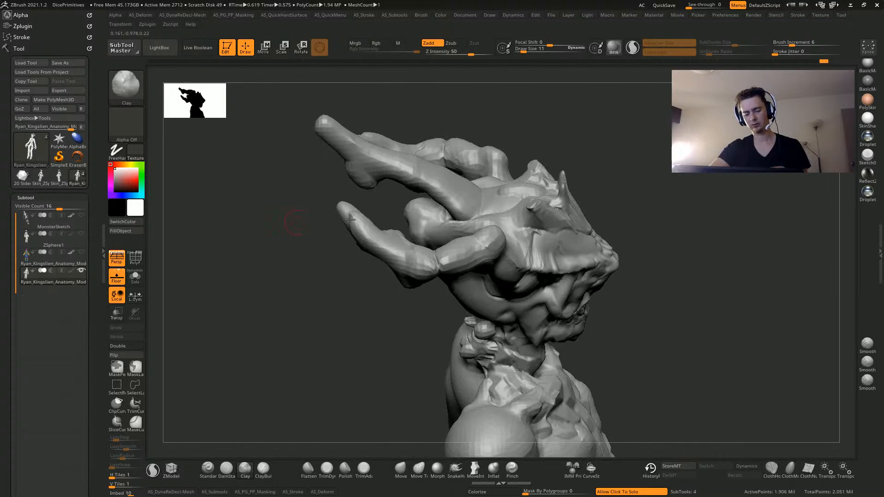
Hide the two side horns with a lasso selection, leaving the central horn and skull visible
{"action": "left_click_drag", "start_coordinate": [323, 191], "coordinate": [257, 195]}
{"action": "key", "text": "ctrl+shift"}
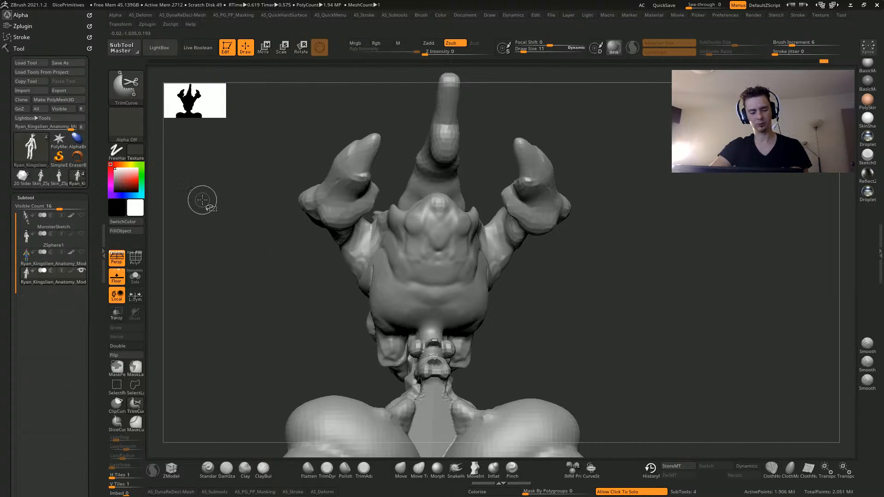
{"action": "left_click", "coordinate": [134, 387], "text": "ctrl+shift"}
{"action": "mouse_move", "coordinate": [214, 183]}
{"action": "left_mouse_down", "text": "ctrl+shift"}
{"action": "mouse_move", "coordinate": [252, 264]}
{"action": "mouse_move", "coordinate": [311, 69]}
{"action": "mouse_move", "coordinate": [221, 177]}
{"action": "left_mouse_up", "text": "ctrl+shift"}
{"action": "mouse_move", "coordinate": [239, 222]}
{"action": "left_mouse_down"}
{"action": "mouse_move", "coordinate": [230, 203]}
{"action": "mouse_move", "coordinate": [290, 195]}
{"action": "mouse_move", "coordinate": [282, 300]}
{"action": "left_mouse_up"}
{"action": "left_click_drag", "start_coordinate": [295, 352], "coordinate": [316, 315]}
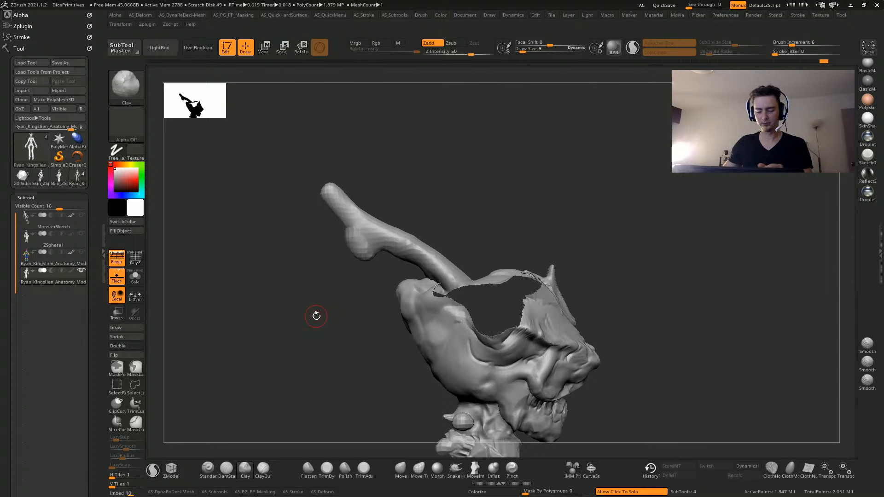
Mask around the area beneath the central horn and pull that area outward with a large Move brush to thicken the horn base
{"action": "mouse_move", "coordinate": [367, 295]}
{"action": "left_mouse_down", "text": "alt"}
{"action": "mouse_move", "coordinate": [374, 237]}
{"action": "mouse_move", "coordinate": [463, 291]}
{"action": "left_mouse_up", "text": "alt"}
{"action": "left_click_drag", "start_coordinate": [393, 271], "coordinate": [319, 306], "text": "ctrl"}
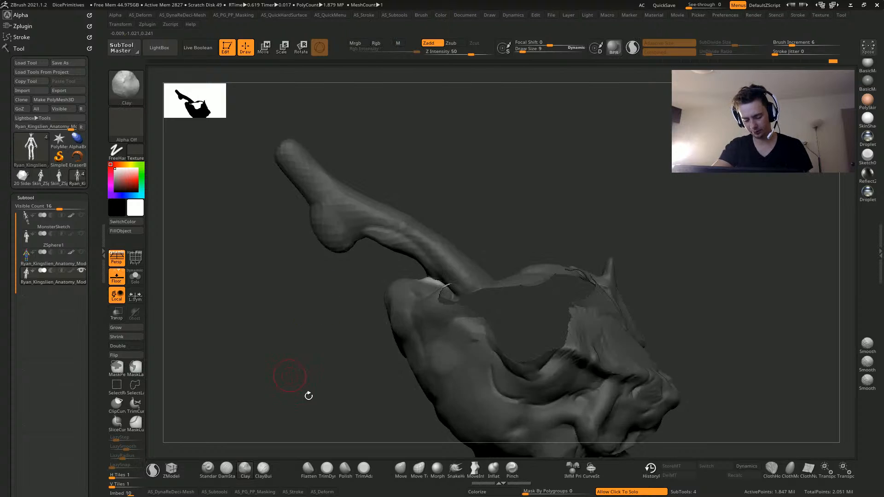
{"action": "left_click", "coordinate": [400, 468]}
{"action": "left_click_drag", "start_coordinate": [427, 280], "coordinate": [388, 297]}
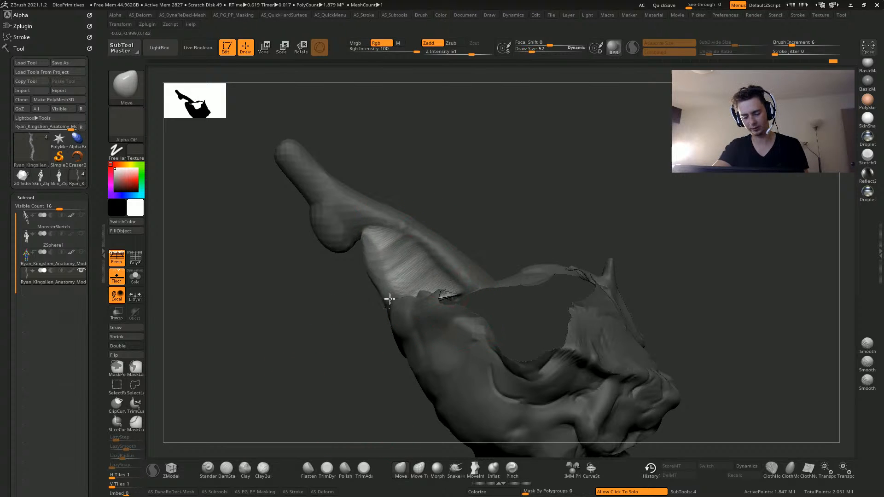
{"action": "key", "text": "bracketright"}
{"action": "key", "text": "bracketright"}
{"action": "key", "text": "bracketright"}
{"action": "key", "text": "bracketright"}
{"action": "left_click_drag", "start_coordinate": [379, 232], "coordinate": [368, 237]}
{"action": "left_click_drag", "start_coordinate": [395, 270], "coordinate": [382, 279]}
{"action": "left_click_drag", "start_coordinate": [316, 342], "coordinate": [398, 329]}
{"action": "key", "text": "bracketleft"}
{"action": "left_click_drag", "start_coordinate": [343, 288], "coordinate": [325, 304]}
Refine the bulk under the central horn from the opposite side with progressively smaller Move strokes
{"action": "left_click_drag", "start_coordinate": [238, 308], "coordinate": [347, 312]}
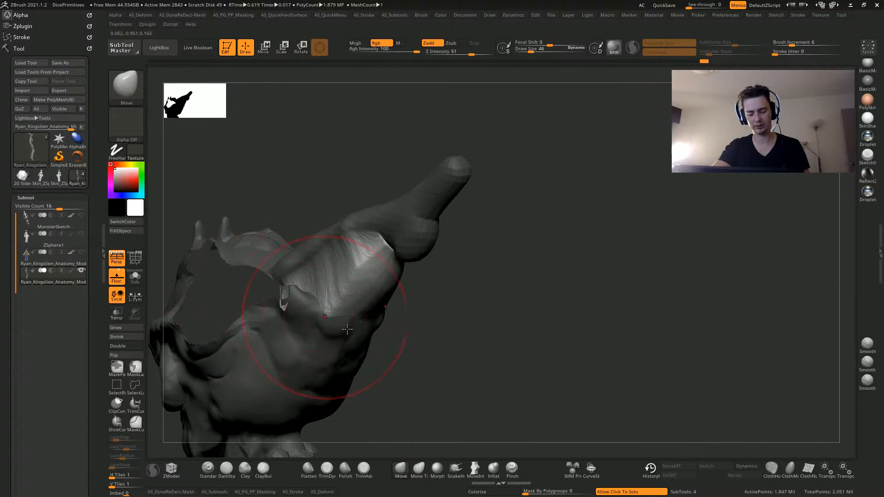
{"action": "left_click_drag", "start_coordinate": [454, 318], "coordinate": [237, 322]}
{"action": "key", "text": "bracketleft"}
{"action": "left_click_drag", "start_coordinate": [267, 249], "coordinate": [255, 262]}
{"action": "mouse_move", "coordinate": [252, 351]}
{"action": "left_mouse_down"}
{"action": "mouse_move", "coordinate": [236, 343]}
{"action": "mouse_move", "coordinate": [223, 368]}
{"action": "mouse_move", "coordinate": [267, 302]}
{"action": "mouse_move", "coordinate": [244, 280]}
{"action": "mouse_move", "coordinate": [239, 246]}
{"action": "left_mouse_up"}
{"action": "key", "text": "bracketleft"}
{"action": "key", "text": "bracketleft"}
{"action": "key", "text": "bracketleft"}
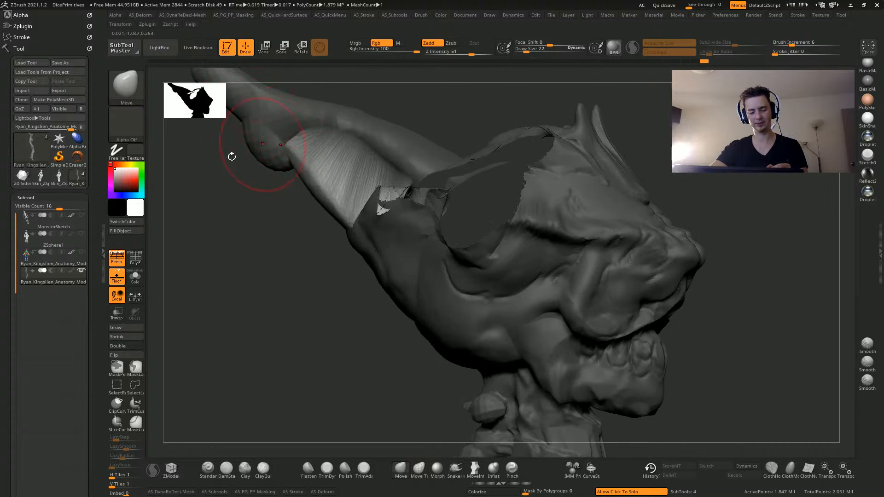
Clear the mask and check the enlarged horn base from the side and three-quarter views
{"action": "left_click_drag", "start_coordinate": [230, 156], "coordinate": [260, 256], "text": "alt"}
{"action": "key", "text": "bracketleft"}
{"action": "mouse_move", "coordinate": [269, 354]}
{"action": "left_mouse_down", "text": "alt"}
{"action": "mouse_move", "coordinate": [190, 270]}
{"action": "mouse_move", "coordinate": [187, 257]}
{"action": "left_mouse_up", "text": "alt"}
{"action": "left_click_drag", "start_coordinate": [671, 399], "coordinate": [683, 407], "text": "ctrl"}
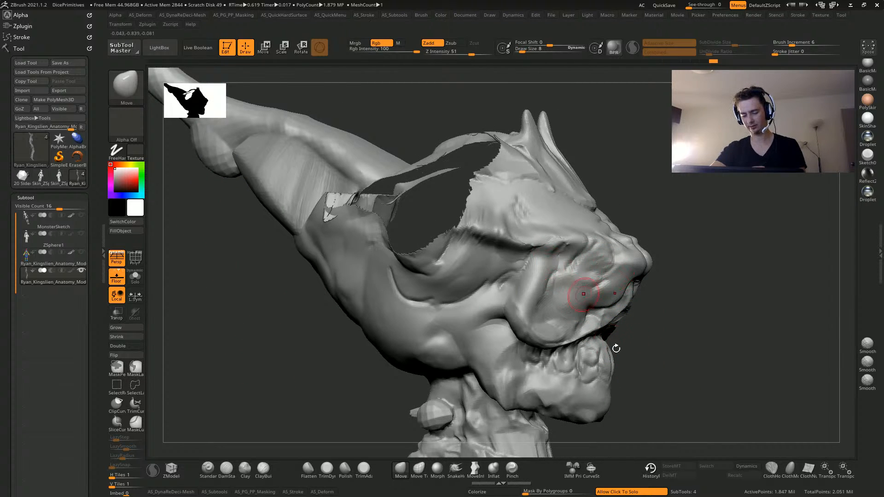
{"action": "left_click_drag", "start_coordinate": [615, 348], "coordinate": [616, 281]}
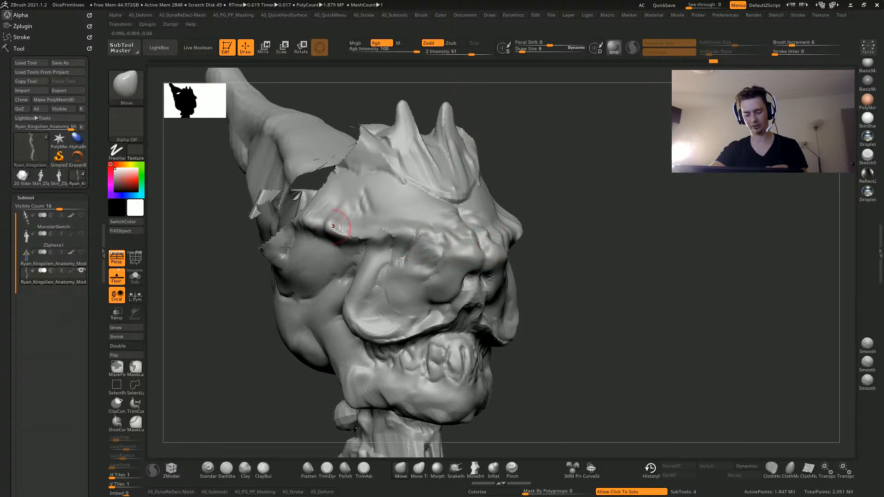
{"action": "mouse_move", "coordinate": [207, 351]}
{"action": "left_mouse_down"}
{"action": "mouse_move", "coordinate": [241, 367]}
{"action": "mouse_move", "coordinate": [229, 437]}
{"action": "left_mouse_up"}
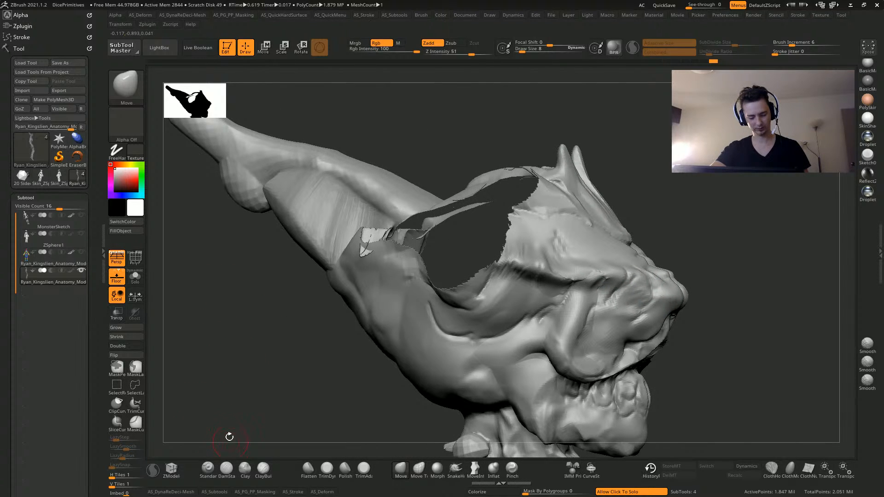
Try carving DamStandard creases across the temple and down toward the cheekbone
{"action": "left_click", "coordinate": [224, 468]}
{"action": "mouse_move", "coordinate": [539, 234]}
{"action": "left_mouse_down"}
{"action": "mouse_move", "coordinate": [503, 325]}
{"action": "mouse_move", "coordinate": [509, 332]}
{"action": "left_mouse_up"}
{"action": "left_click_drag", "start_coordinate": [570, 244], "coordinate": [502, 351]}
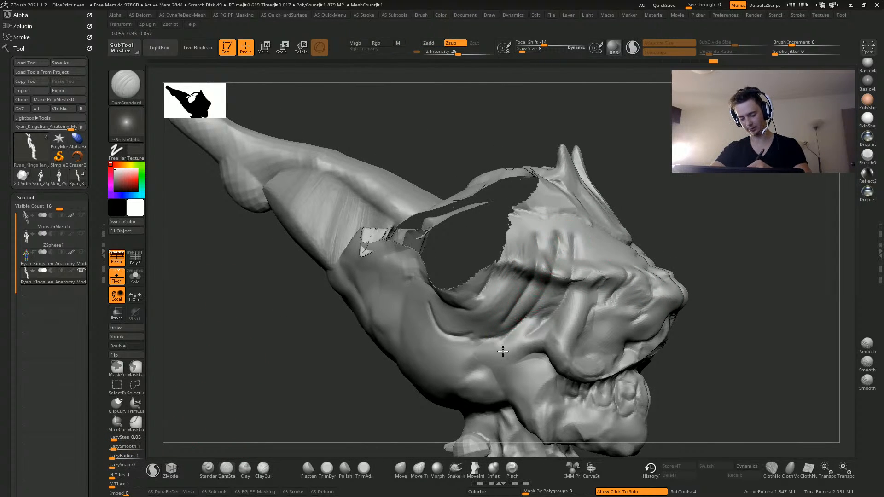
{"action": "left_click_drag", "start_coordinate": [267, 351], "coordinate": [266, 328]}
{"action": "key", "text": "ctrl+z"}
{"action": "key", "text": "ctrl+z"}
{"action": "key", "text": "ctrl+z"}
{"action": "key", "text": "ctrl+z"}
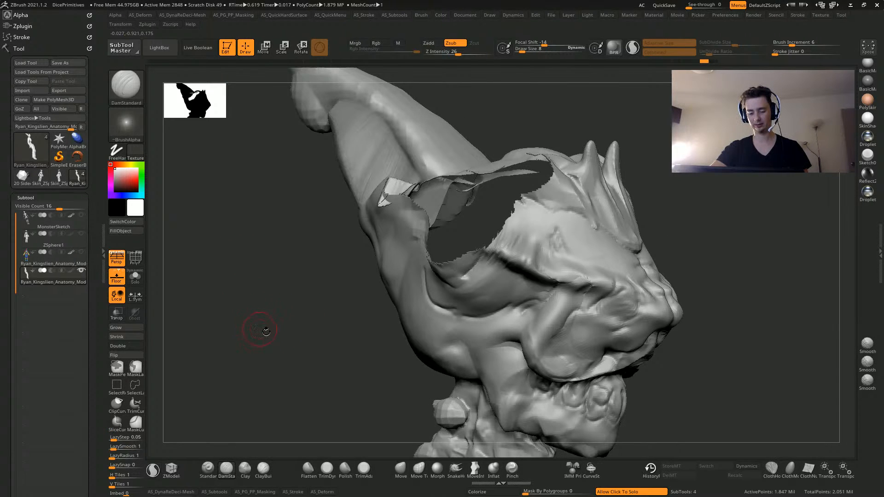
Narrow the side edges of the central horn's base from behind with the Move brush
{"action": "mouse_move", "coordinate": [266, 332]}
{"action": "left_mouse_down"}
{"action": "mouse_move", "coordinate": [256, 323]}
{"action": "mouse_move", "coordinate": [237, 377]}
{"action": "mouse_move", "coordinate": [246, 364]}
{"action": "left_mouse_up"}
{"action": "key", "text": "b"}
{"action": "key", "text": "m"}
{"action": "key", "text": "v"}
{"action": "left_click_drag", "start_coordinate": [313, 210], "coordinate": [358, 197]}
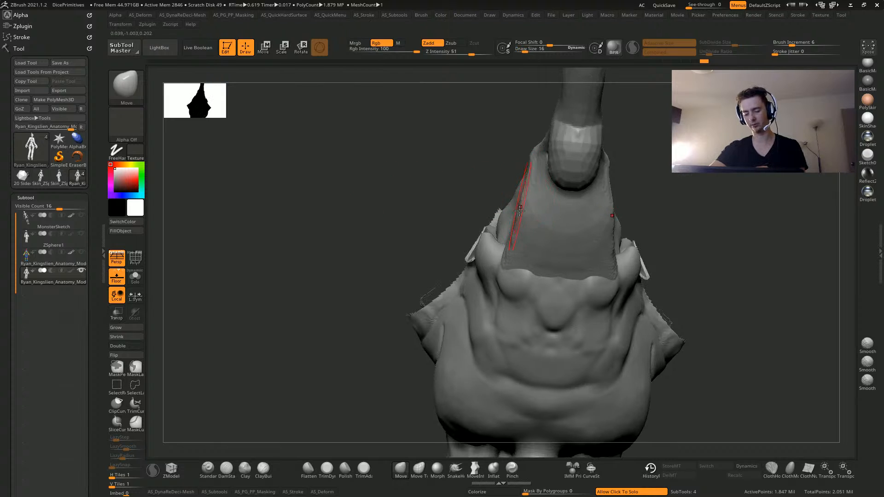
{"action": "left_click_drag", "start_coordinate": [519, 211], "coordinate": [525, 212]}
{"action": "left_click_drag", "start_coordinate": [512, 257], "coordinate": [519, 256]}
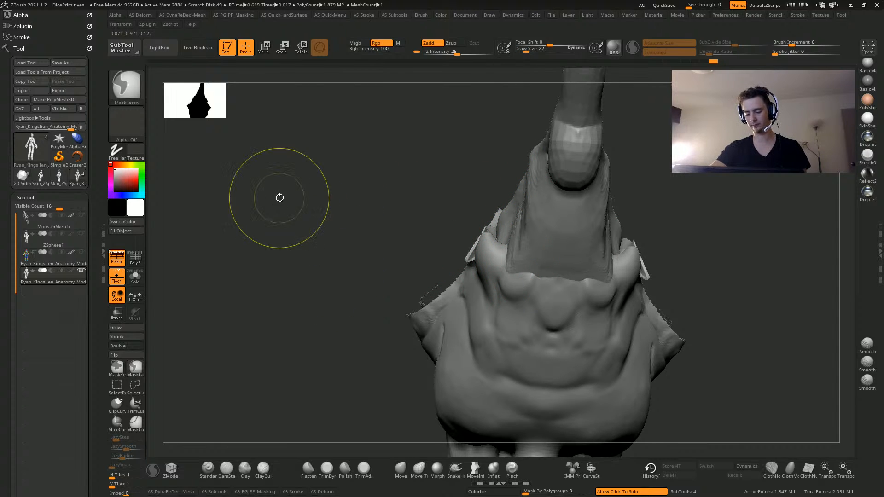
Bring the hidden side horns back into view and clear the mask on the flared cheekbones
{"action": "mouse_move", "coordinate": [257, 309]}
{"action": "left_mouse_down"}
{"action": "mouse_move", "coordinate": [268, 306]}
{"action": "mouse_move", "coordinate": [280, 335]}
{"action": "mouse_move", "coordinate": [244, 322]}
{"action": "mouse_move", "coordinate": [243, 371]}
{"action": "mouse_move", "coordinate": [281, 328]}
{"action": "mouse_move", "coordinate": [239, 316]}
{"action": "mouse_move", "coordinate": [263, 330]}
{"action": "mouse_move", "coordinate": [255, 327]}
{"action": "mouse_move", "coordinate": [291, 315]}
{"action": "mouse_move", "coordinate": [282, 302]}
{"action": "mouse_move", "coordinate": [288, 346]}
{"action": "mouse_move", "coordinate": [272, 329]}
{"action": "mouse_move", "coordinate": [300, 350]}
{"action": "mouse_move", "coordinate": [358, 257]}
{"action": "mouse_move", "coordinate": [354, 237]}
{"action": "left_mouse_up"}
{"action": "key", "text": "b"}
{"action": "key", "text": "m"}
{"action": "key", "text": "v"}
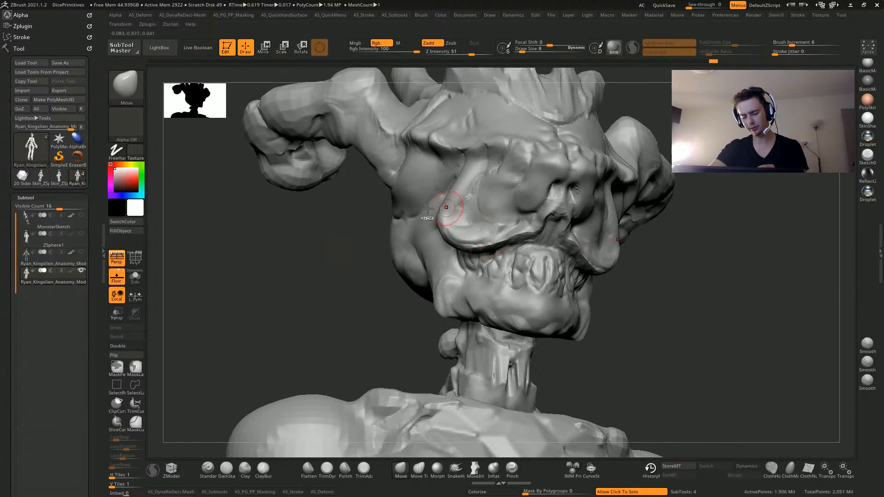
{"action": "mouse_move", "coordinate": [292, 271]}
{"action": "left_mouse_down"}
{"action": "mouse_move", "coordinate": [253, 296]}
{"action": "mouse_move", "coordinate": [270, 325]}
{"action": "mouse_move", "coordinate": [203, 322]}
{"action": "mouse_move", "coordinate": [203, 311]}
{"action": "mouse_move", "coordinate": [252, 297]}
{"action": "left_mouse_up"}
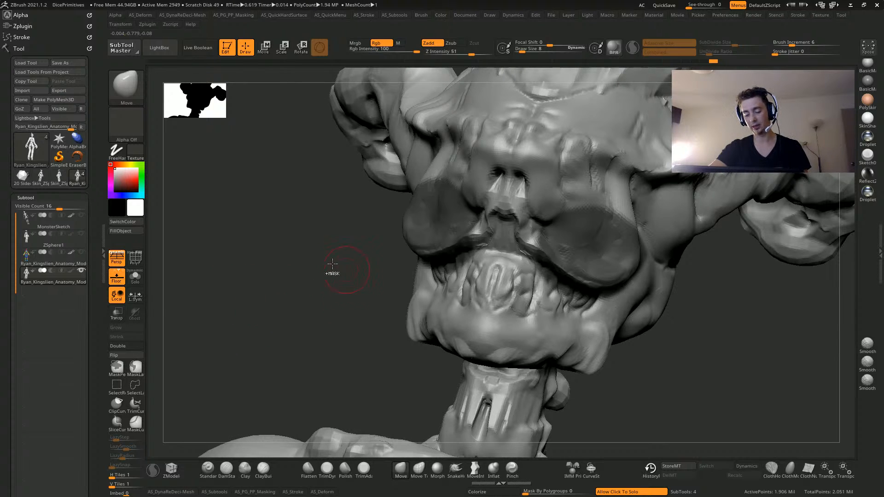
{"action": "left_click_drag", "start_coordinate": [333, 264], "coordinate": [280, 226], "text": "ctrl"}
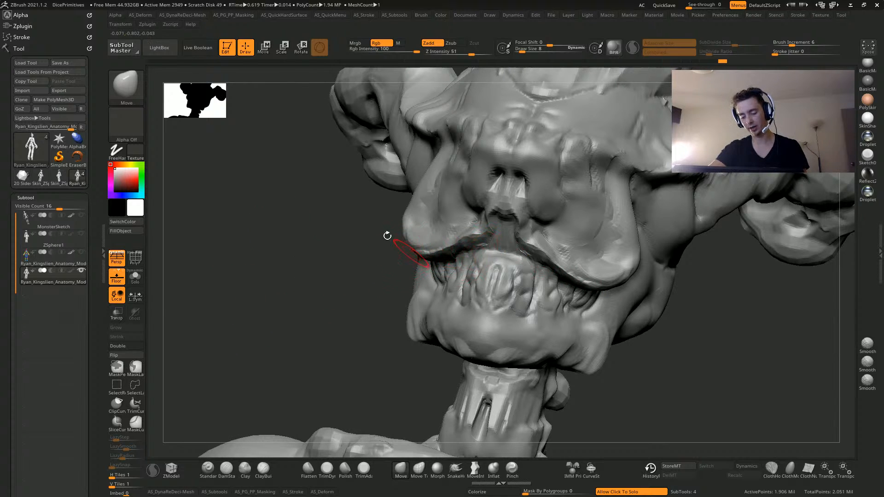
Lasso-mask the rear corners of the jaw and invert the mask to isolate them for editing
{"action": "left_click_drag", "start_coordinate": [387, 236], "coordinate": [365, 262]}
{"action": "mouse_move", "coordinate": [233, 290]}
{"action": "left_mouse_down"}
{"action": "mouse_move", "coordinate": [245, 304]}
{"action": "mouse_move", "coordinate": [495, 249]}
{"action": "left_mouse_up"}
{"action": "left_click_drag", "start_coordinate": [296, 289], "coordinate": [294, 357], "text": "alt"}
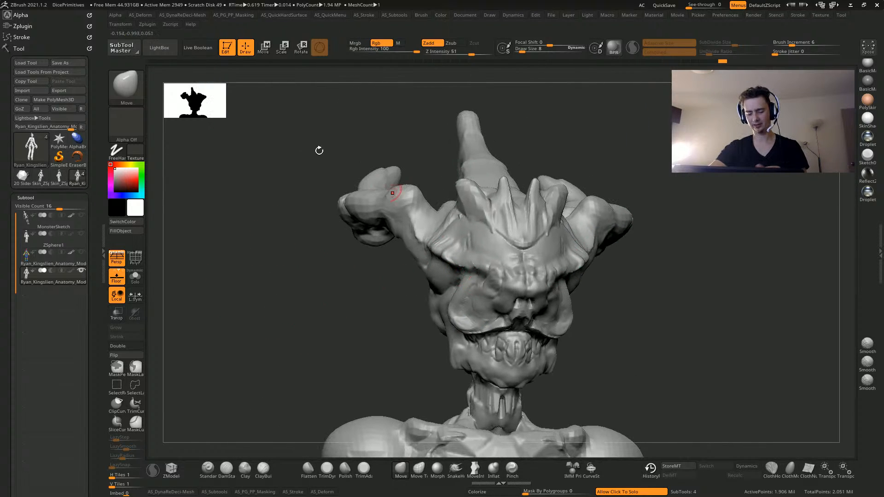
{"action": "mouse_move", "coordinate": [343, 321]}
{"action": "left_mouse_down"}
{"action": "mouse_move", "coordinate": [316, 345]}
{"action": "mouse_move", "coordinate": [270, 350]}
{"action": "mouse_move", "coordinate": [262, 324]}
{"action": "mouse_move", "coordinate": [357, 322]}
{"action": "left_mouse_up"}
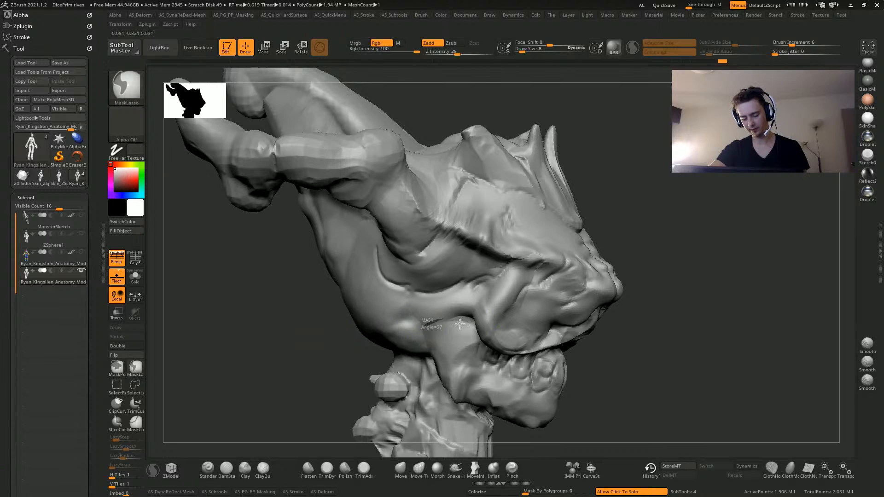
{"action": "left_click_drag", "start_coordinate": [453, 318], "coordinate": [399, 350], "text": "ctrl"}
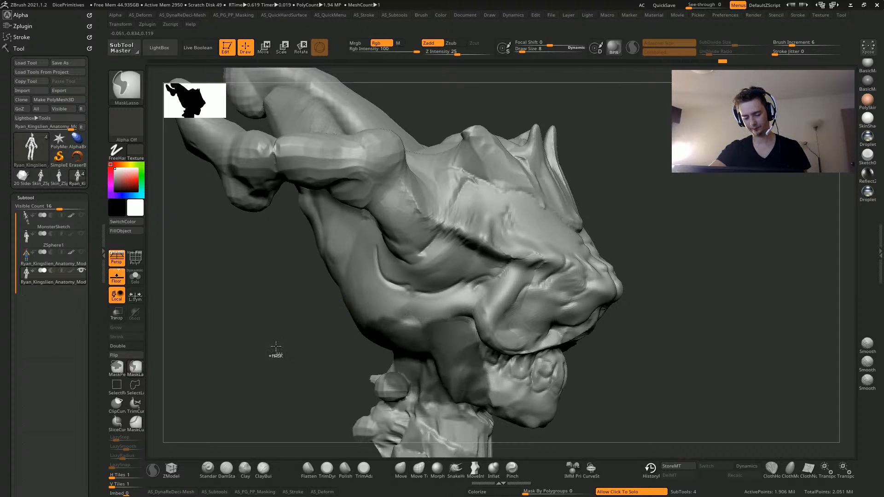
{"action": "left_click", "coordinate": [274, 349], "text": "ctrl"}
{"action": "mouse_move", "coordinate": [276, 349]}
{"action": "left_mouse_down"}
{"action": "mouse_move", "coordinate": [303, 352]}
{"action": "mouse_move", "coordinate": [295, 321]}
{"action": "mouse_move", "coordinate": [405, 319]}
{"action": "mouse_move", "coordinate": [461, 416]}
{"action": "mouse_move", "coordinate": [258, 335]}
{"action": "mouse_move", "coordinate": [311, 442]}
{"action": "left_mouse_up"}
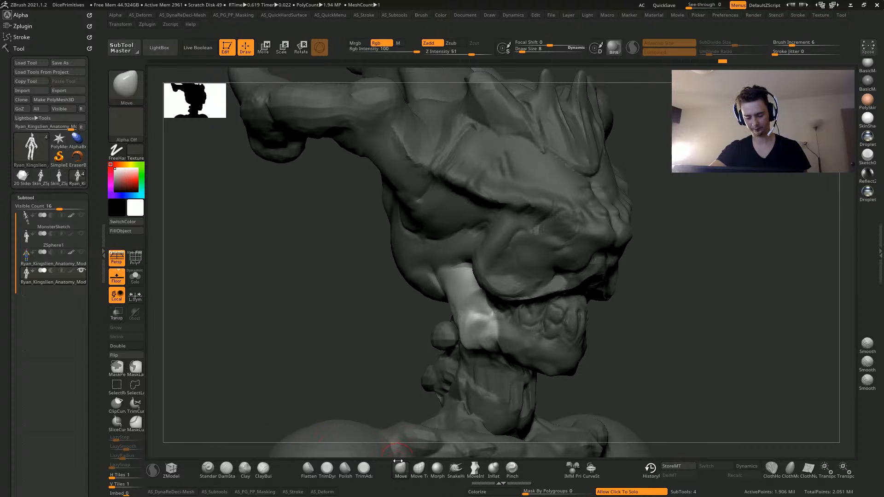
Pull the isolated jaw corners downward and backward with a large Move brush to form broad side plates
{"action": "mouse_move", "coordinate": [397, 460]}
{"action": "left_mouse_down"}
{"action": "mouse_move", "coordinate": [302, 256]}
{"action": "mouse_move", "coordinate": [402, 304]}
{"action": "left_mouse_up"}
{"action": "left_click_drag", "start_coordinate": [459, 289], "coordinate": [449, 291]}
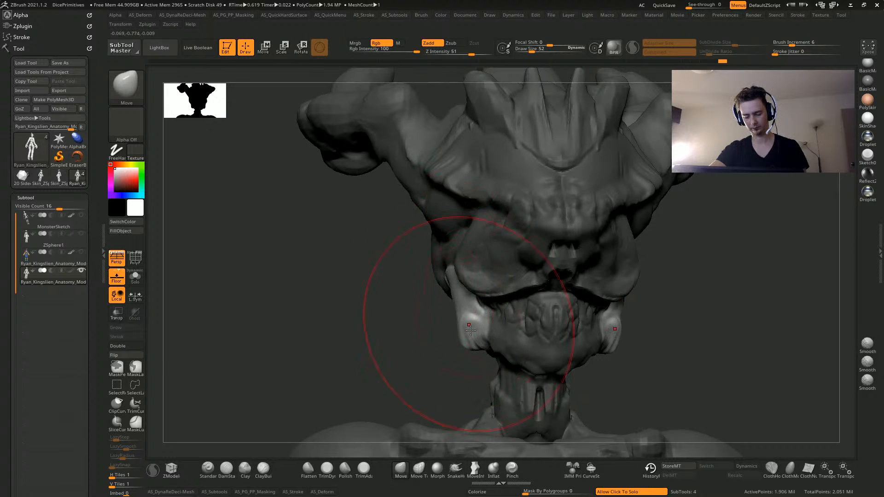
{"action": "left_click_drag", "start_coordinate": [469, 324], "coordinate": [462, 351]}
{"action": "left_click_drag", "start_coordinate": [413, 338], "coordinate": [520, 346]}
{"action": "left_click_drag", "start_coordinate": [469, 346], "coordinate": [473, 361]}
{"action": "mouse_move", "coordinate": [431, 299]}
{"action": "left_mouse_down"}
{"action": "mouse_move", "coordinate": [442, 292]}
{"action": "mouse_move", "coordinate": [438, 272]}
{"action": "left_mouse_up"}
{"action": "mouse_move", "coordinate": [329, 317]}
{"action": "left_mouse_down"}
{"action": "mouse_move", "coordinate": [391, 312]}
{"action": "mouse_move", "coordinate": [356, 322]}
{"action": "left_mouse_up"}
{"action": "left_click_drag", "start_coordinate": [418, 301], "coordinate": [409, 302]}
{"action": "left_click_drag", "start_coordinate": [431, 296], "coordinate": [416, 298]}
{"action": "key", "text": "bracketleft"}
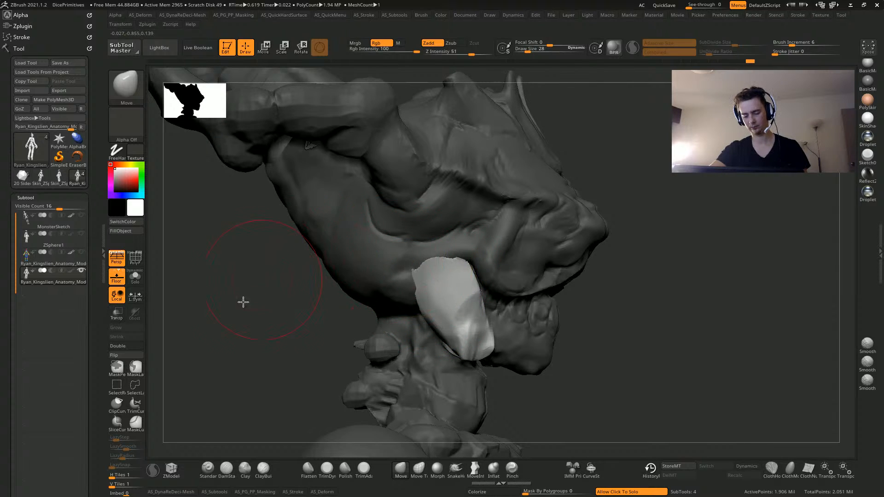
Refine the jaw plates' edges with a smaller Move brush and invert the mask to protect the plates
{"action": "left_click_drag", "start_coordinate": [243, 302], "coordinate": [198, 302]}
{"action": "key", "text": "bracketleft"}
{"action": "mouse_move", "coordinate": [433, 335]}
{"action": "left_mouse_down"}
{"action": "mouse_move", "coordinate": [424, 355]}
{"action": "mouse_move", "coordinate": [441, 371]}
{"action": "mouse_move", "coordinate": [429, 332]}
{"action": "left_mouse_up"}
{"action": "mouse_move", "coordinate": [318, 335]}
{"action": "left_mouse_down"}
{"action": "mouse_move", "coordinate": [296, 332]}
{"action": "mouse_move", "coordinate": [447, 364]}
{"action": "left_mouse_up"}
{"action": "left_click_drag", "start_coordinate": [337, 335], "coordinate": [369, 340]}
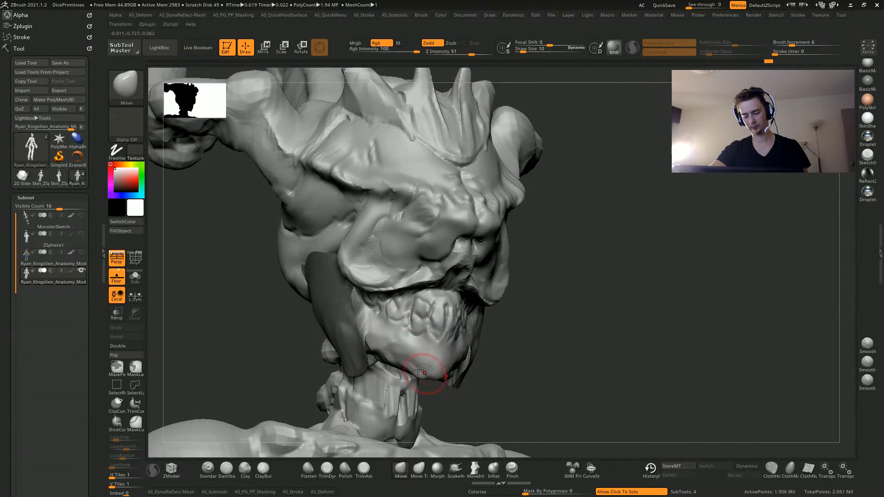
Pull the chin down into a narrow point with Move and carve DamStandard creases over the lower jaw
{"action": "left_click_drag", "start_coordinate": [513, 415], "coordinate": [408, 343]}
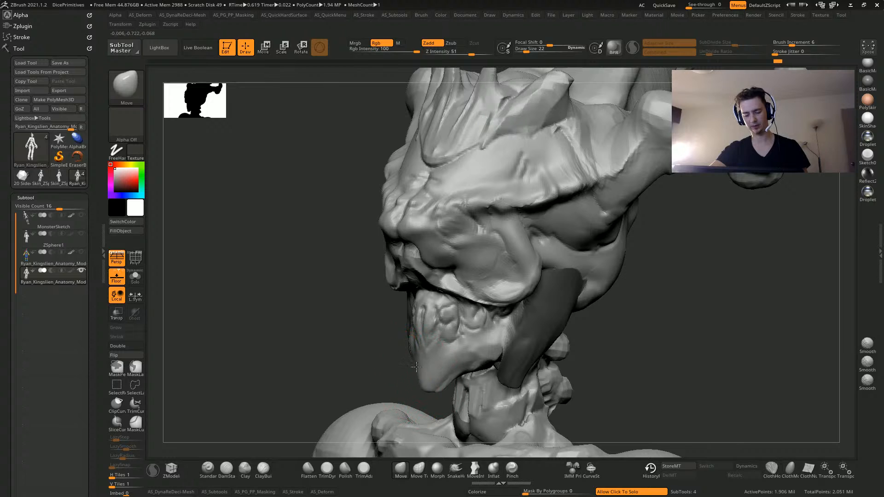
{"action": "mouse_move", "coordinate": [361, 319]}
{"action": "left_mouse_down"}
{"action": "mouse_move", "coordinate": [365, 359]}
{"action": "mouse_move", "coordinate": [428, 367]}
{"action": "left_mouse_up"}
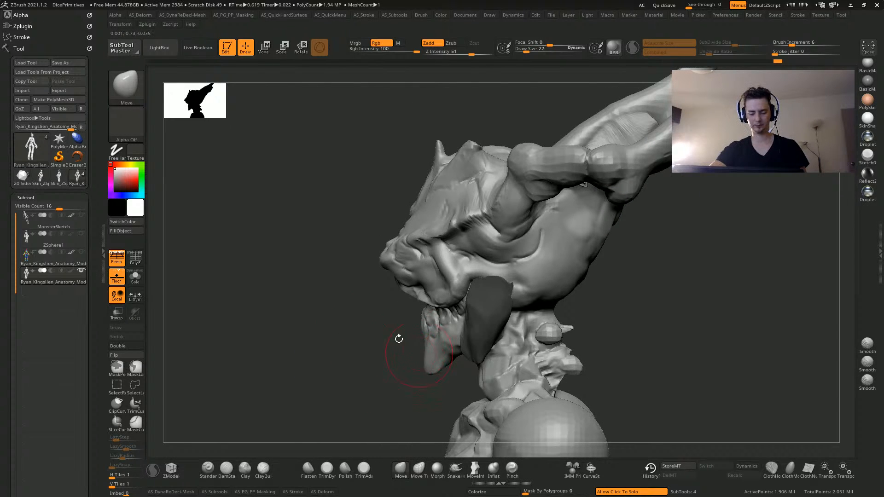
{"action": "mouse_move", "coordinate": [399, 339]}
{"action": "left_mouse_down"}
{"action": "mouse_move", "coordinate": [357, 336]}
{"action": "mouse_move", "coordinate": [342, 303]}
{"action": "mouse_move", "coordinate": [243, 290]}
{"action": "mouse_move", "coordinate": [223, 319]}
{"action": "mouse_move", "coordinate": [245, 342]}
{"action": "mouse_move", "coordinate": [283, 320]}
{"action": "left_mouse_up"}
{"action": "mouse_move", "coordinate": [445, 379]}
{"action": "left_mouse_down"}
{"action": "mouse_move", "coordinate": [259, 292]}
{"action": "mouse_move", "coordinate": [225, 291]}
{"action": "mouse_move", "coordinate": [276, 330]}
{"action": "mouse_move", "coordinate": [282, 295]}
{"action": "left_mouse_up"}
{"action": "left_click", "coordinate": [222, 470]}
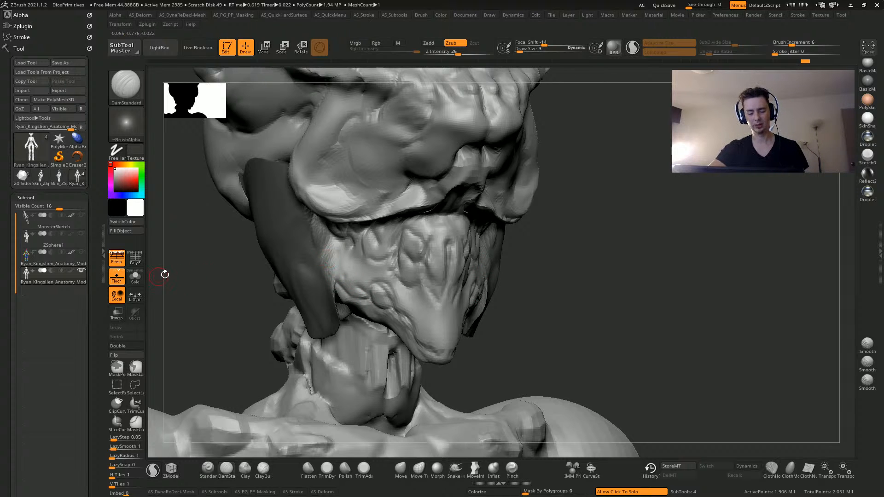
{"action": "mouse_move", "coordinate": [165, 275]}
{"action": "left_mouse_down"}
{"action": "mouse_move", "coordinate": [349, 299]}
{"action": "mouse_move", "coordinate": [227, 300]}
{"action": "left_mouse_up"}
Stretch the chin tip forward and downward into a long pointed beak with the Move brush
{"action": "left_click", "coordinate": [401, 469]}
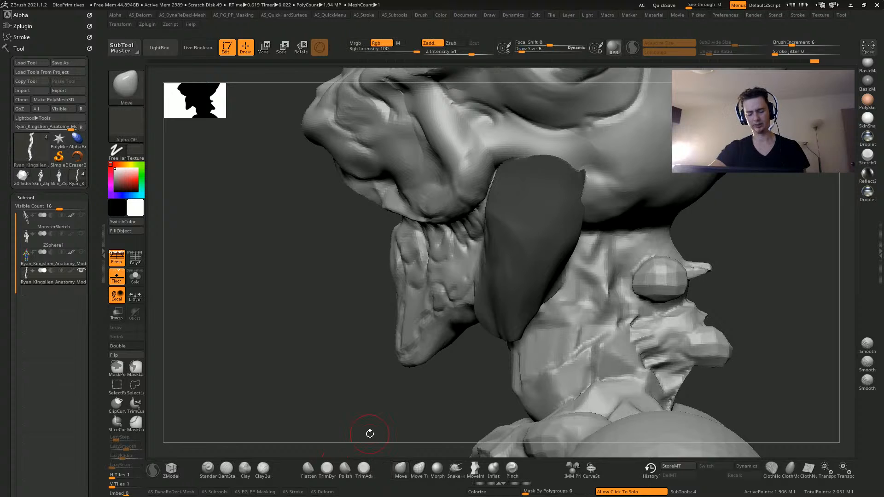
{"action": "key", "text": "bracketright"}
{"action": "mouse_move", "coordinate": [400, 361]}
{"action": "left_mouse_down"}
{"action": "mouse_move", "coordinate": [381, 361]}
{"action": "mouse_move", "coordinate": [368, 385]}
{"action": "mouse_move", "coordinate": [364, 372]}
{"action": "left_mouse_up"}
{"action": "key", "text": "bracketleft"}
{"action": "key", "text": "bracketleft"}
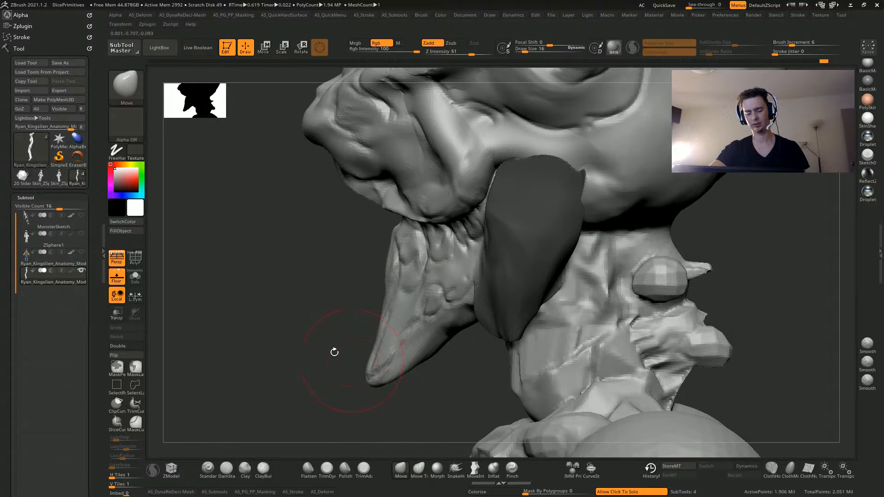
{"action": "mouse_move", "coordinate": [267, 357]}
{"action": "left_mouse_down"}
{"action": "mouse_move", "coordinate": [236, 319]}
{"action": "mouse_move", "coordinate": [253, 294]}
{"action": "mouse_move", "coordinate": [328, 329]}
{"action": "left_mouse_up"}
{"action": "key", "text": "bracketright"}
{"action": "left_click_drag", "start_coordinate": [235, 315], "coordinate": [254, 323]}
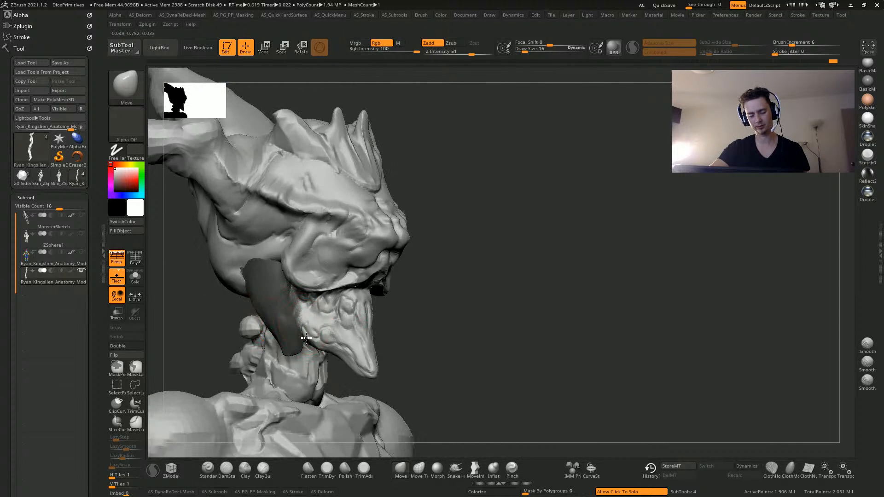
Adjust the pointed chin's profile with a larger Move brush and undo the last change
{"action": "mouse_move", "coordinate": [410, 393]}
{"action": "left_mouse_down"}
{"action": "mouse_move", "coordinate": [379, 391]}
{"action": "mouse_move", "coordinate": [359, 371]}
{"action": "left_mouse_up"}
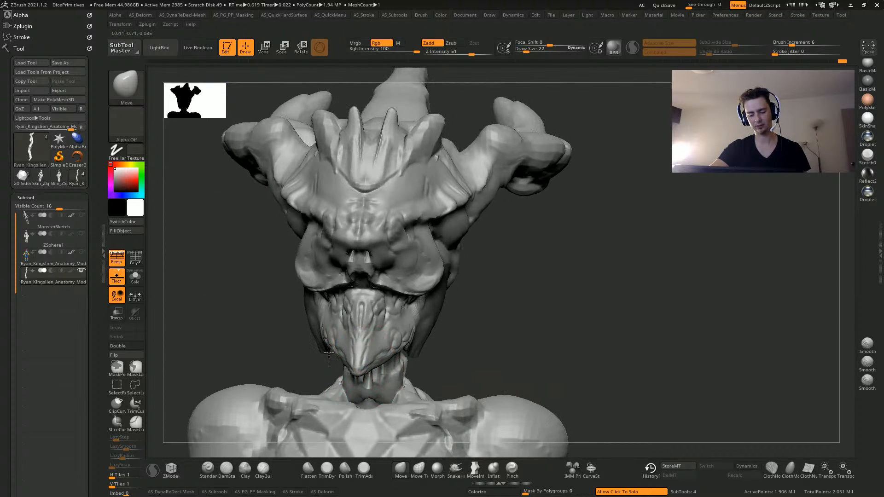
{"action": "left_click_drag", "start_coordinate": [262, 343], "coordinate": [286, 341]}
{"action": "key", "text": "bracketright"}
{"action": "mouse_move", "coordinate": [458, 383]}
{"action": "left_mouse_down", "text": "alt"}
{"action": "mouse_move", "coordinate": [428, 369]}
{"action": "mouse_move", "coordinate": [344, 364]}
{"action": "left_mouse_up", "text": "alt"}
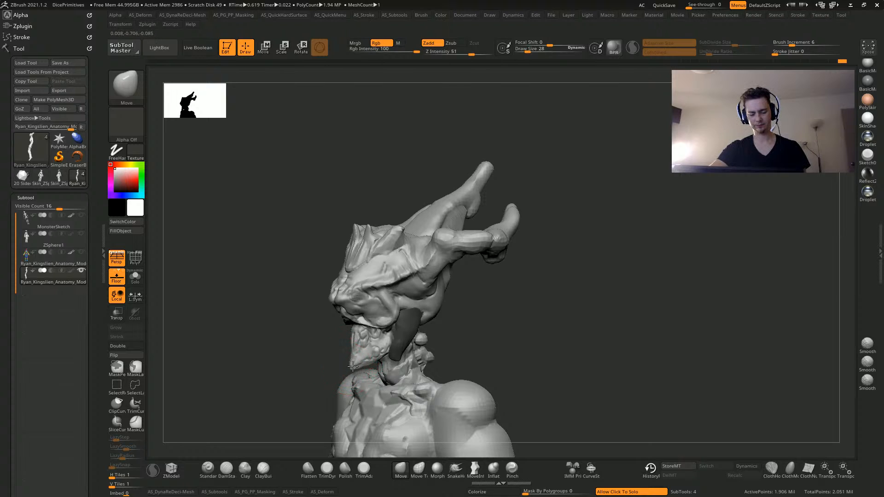
{"action": "mouse_move", "coordinate": [235, 332]}
{"action": "left_mouse_down"}
{"action": "mouse_move", "coordinate": [271, 322]}
{"action": "mouse_move", "coordinate": [216, 333]}
{"action": "mouse_move", "coordinate": [222, 347]}
{"action": "mouse_move", "coordinate": [224, 327]}
{"action": "left_mouse_up"}
{"action": "key", "text": "ctrl+z"}
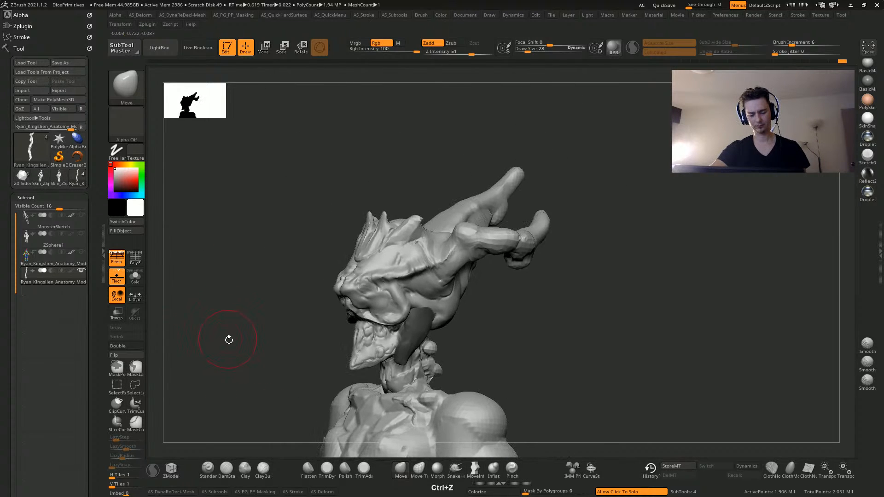
Undo the recent chin changes and nudge the lower jaw's side profile with the Move brush
{"action": "key", "text": "ctrl+z"}
{"action": "key", "text": "ctrl+z"}
{"action": "key", "text": "ctrl+z"}
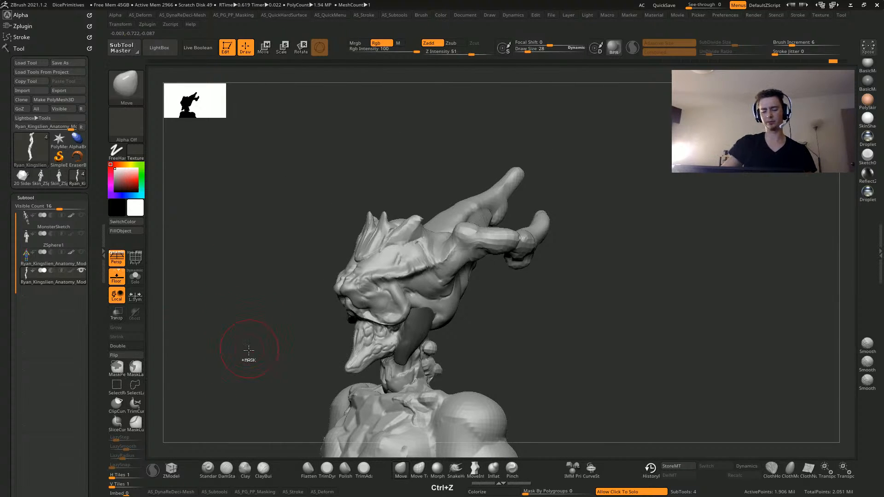
{"action": "key", "text": "ctrl+z"}
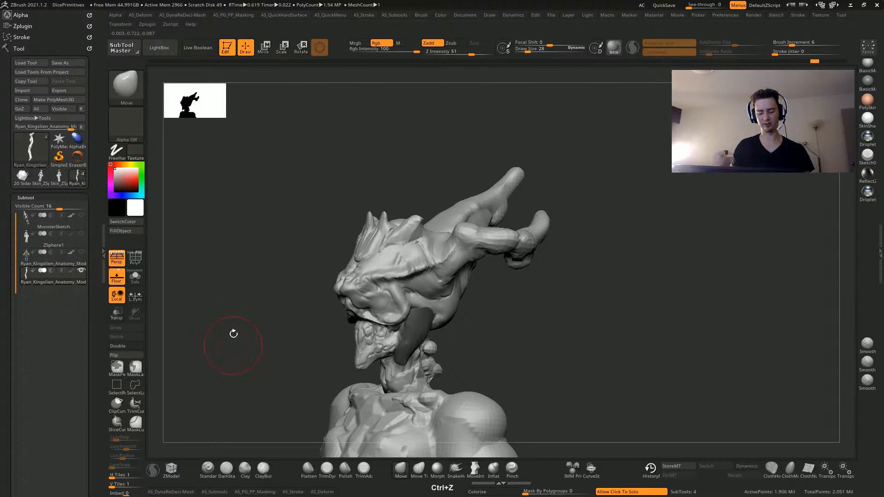
{"action": "mouse_move", "coordinate": [234, 333]}
{"action": "left_mouse_down"}
{"action": "mouse_move", "coordinate": [231, 347]}
{"action": "mouse_move", "coordinate": [258, 349]}
{"action": "mouse_move", "coordinate": [226, 357]}
{"action": "mouse_move", "coordinate": [261, 312]}
{"action": "left_mouse_up"}
{"action": "left_click_drag", "start_coordinate": [388, 353], "coordinate": [325, 296]}
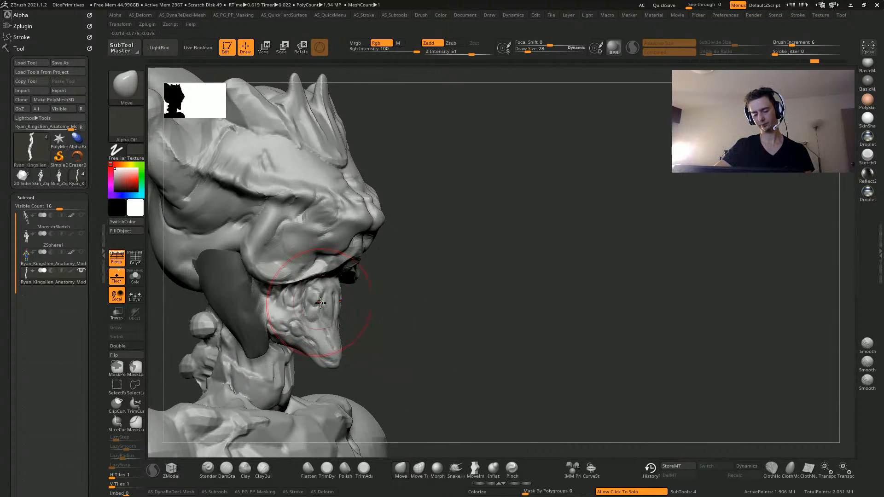
{"action": "mouse_move", "coordinate": [405, 355]}
{"action": "left_mouse_down"}
{"action": "mouse_move", "coordinate": [192, 282]}
{"action": "mouse_move", "coordinate": [198, 296]}
{"action": "left_mouse_up"}
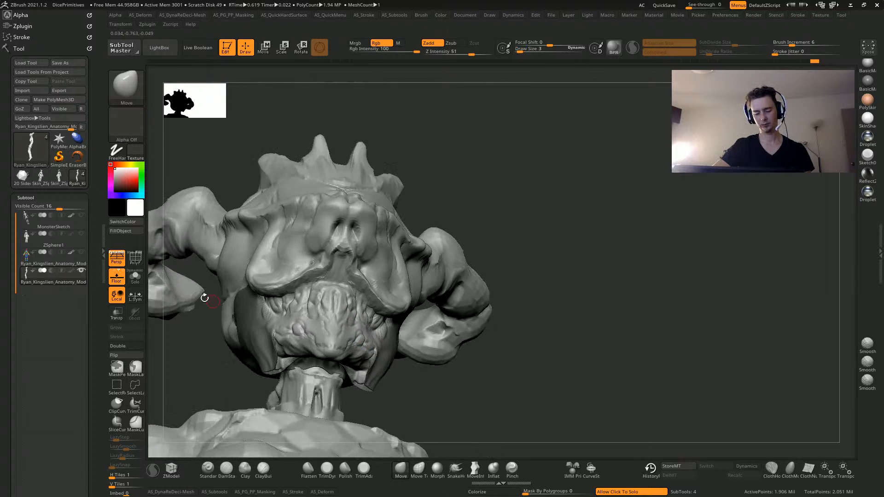
Clear the mask, switch masking to MaskPen and try a painted mask on the upper jaw plate
{"action": "key", "text": "ctrl"}
{"action": "mouse_move", "coordinate": [179, 365]}
{"action": "left_mouse_down"}
{"action": "mouse_move", "coordinate": [184, 351]}
{"action": "mouse_move", "coordinate": [329, 340]}
{"action": "mouse_move", "coordinate": [495, 389]}
{"action": "mouse_move", "coordinate": [209, 442]}
{"action": "mouse_move", "coordinate": [180, 341]}
{"action": "left_mouse_up"}
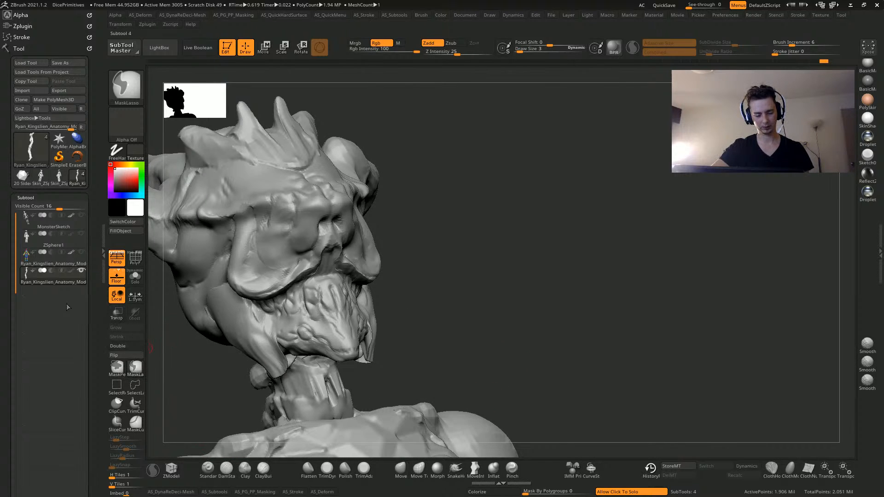
{"action": "left_click", "coordinate": [117, 367]}
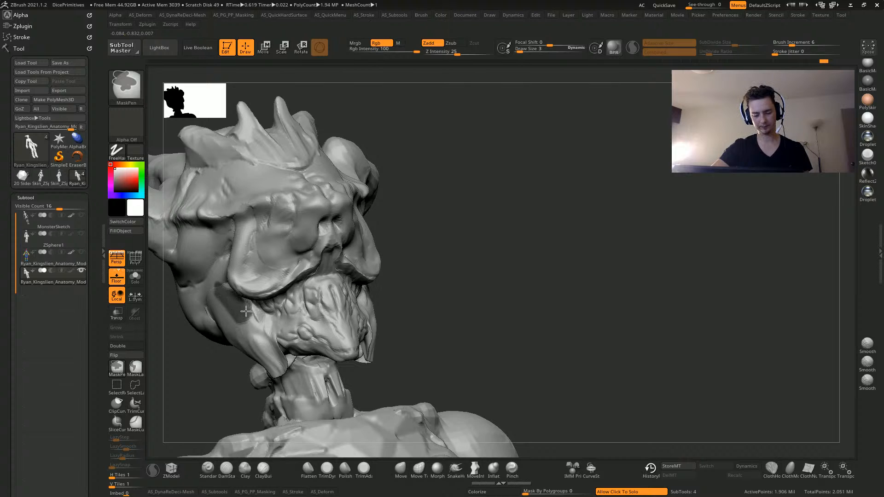
{"action": "mouse_move", "coordinate": [177, 381]}
{"action": "left_mouse_down"}
{"action": "mouse_move", "coordinate": [203, 375]}
{"action": "mouse_move", "coordinate": [251, 411]}
{"action": "mouse_move", "coordinate": [230, 428]}
{"action": "mouse_move", "coordinate": [205, 395]}
{"action": "mouse_move", "coordinate": [168, 414]}
{"action": "mouse_move", "coordinate": [177, 352]}
{"action": "left_mouse_up"}
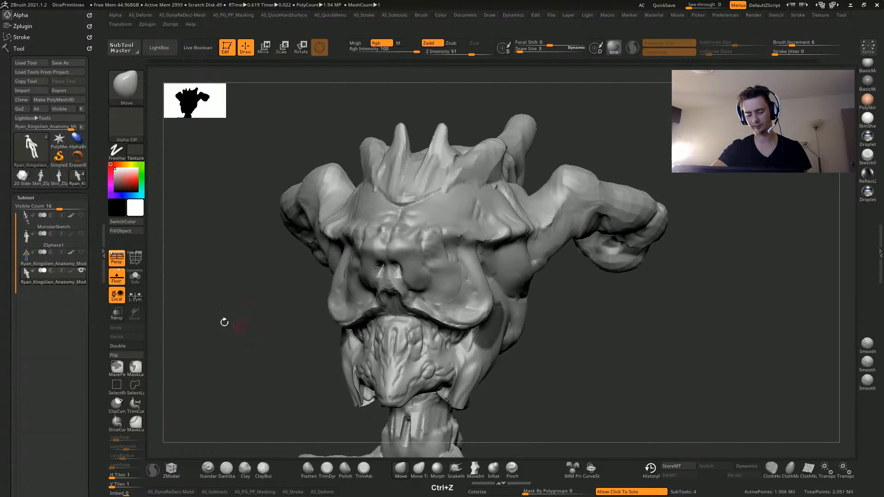
{"action": "mouse_move", "coordinate": [223, 321]}
{"action": "left_mouse_down"}
{"action": "mouse_move", "coordinate": [242, 352]}
{"action": "mouse_move", "coordinate": [228, 391]}
{"action": "mouse_move", "coordinate": [202, 370]}
{"action": "left_mouse_up"}
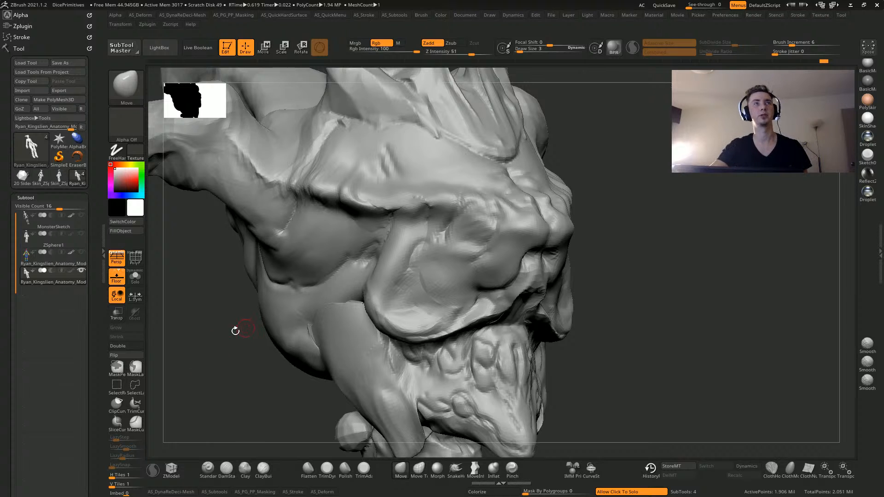
{"action": "mouse_move", "coordinate": [235, 331]}
{"action": "left_mouse_down"}
{"action": "mouse_move", "coordinate": [238, 337]}
{"action": "mouse_move", "coordinate": [205, 359]}
{"action": "mouse_move", "coordinate": [245, 315]}
{"action": "mouse_move", "coordinate": [203, 355]}
{"action": "mouse_move", "coordinate": [228, 361]}
{"action": "mouse_move", "coordinate": [211, 369]}
{"action": "mouse_move", "coordinate": [216, 363]}
{"action": "left_mouse_up"}
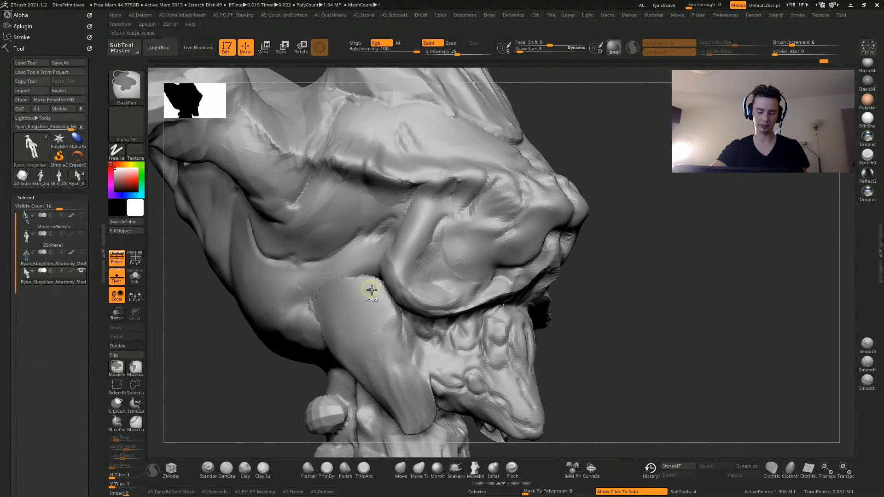
Outline the jaw plate, cheek plate and eye socket with MaskPen strokes
{"action": "key", "text": "]"}
{"action": "mouse_move", "coordinate": [333, 283]}
{"action": "left_mouse_down", "text": "ctrl"}
{"action": "mouse_move", "coordinate": [391, 307]}
{"action": "mouse_move", "coordinate": [333, 292]}
{"action": "mouse_move", "coordinate": [421, 368]}
{"action": "left_mouse_up", "text": "ctrl"}
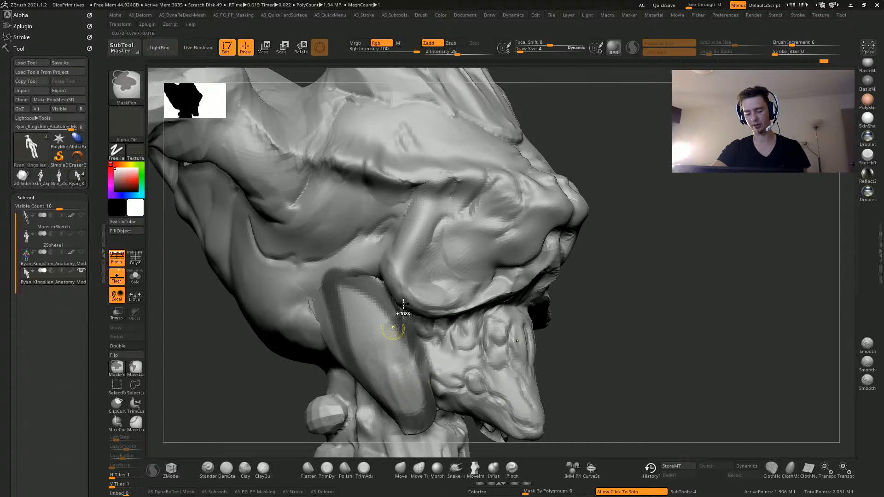
{"action": "mouse_move", "coordinate": [451, 187]}
{"action": "left_mouse_down", "text": "ctrl"}
{"action": "mouse_move", "coordinate": [394, 272]}
{"action": "mouse_move", "coordinate": [417, 188]}
{"action": "left_mouse_up", "text": "ctrl"}
{"action": "mouse_move", "coordinate": [306, 155]}
{"action": "left_mouse_down", "text": "ctrl"}
{"action": "mouse_move", "coordinate": [405, 180]}
{"action": "mouse_move", "coordinate": [393, 200]}
{"action": "left_mouse_up", "text": "ctrl"}
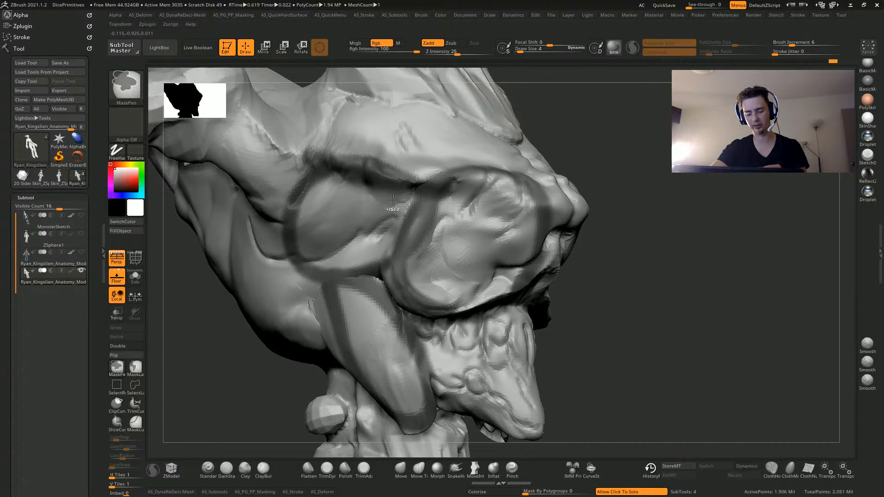
{"action": "mouse_move", "coordinate": [529, 323]}
{"action": "left_mouse_down", "text": "ctrl"}
{"action": "mouse_move", "coordinate": [484, 286]}
{"action": "mouse_move", "coordinate": [525, 328]}
{"action": "left_mouse_up", "text": "ctrl"}
{"action": "mouse_move", "coordinate": [215, 332]}
{"action": "left_mouse_down", "text": "alt"}
{"action": "mouse_move", "coordinate": [241, 327]}
{"action": "mouse_move", "coordinate": [213, 329]}
{"action": "left_mouse_up", "text": "alt"}
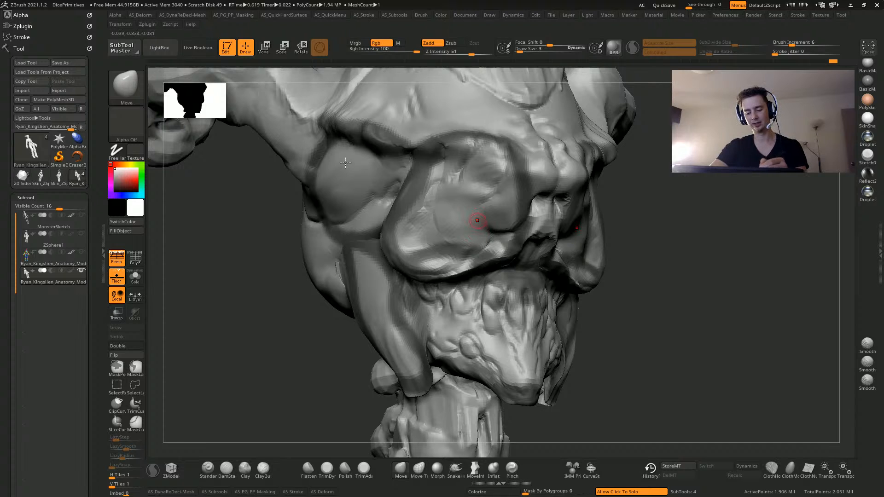
{"action": "left_click_drag", "start_coordinate": [270, 301], "coordinate": [257, 268]}
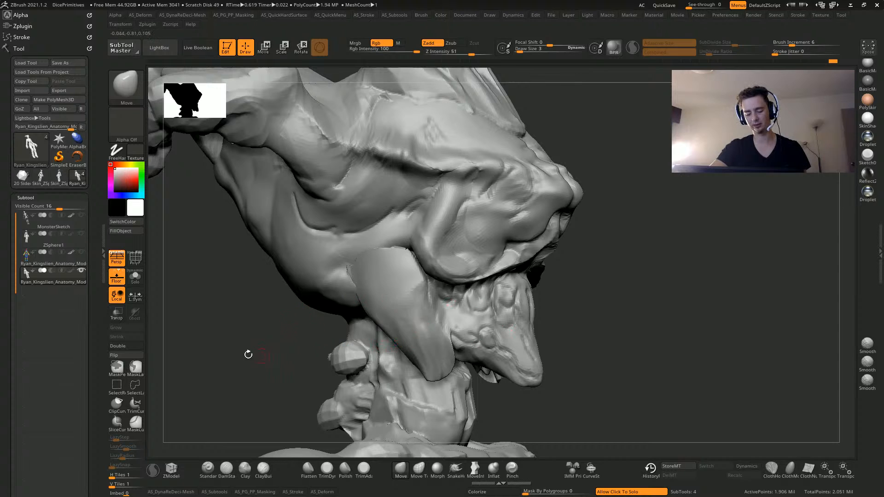
Paint a mask over the sides of the lower jaw and invert it to isolate them
{"action": "mouse_move", "coordinate": [248, 355]}
{"action": "left_mouse_down"}
{"action": "mouse_move", "coordinate": [227, 351]}
{"action": "mouse_move", "coordinate": [229, 322]}
{"action": "left_mouse_up"}
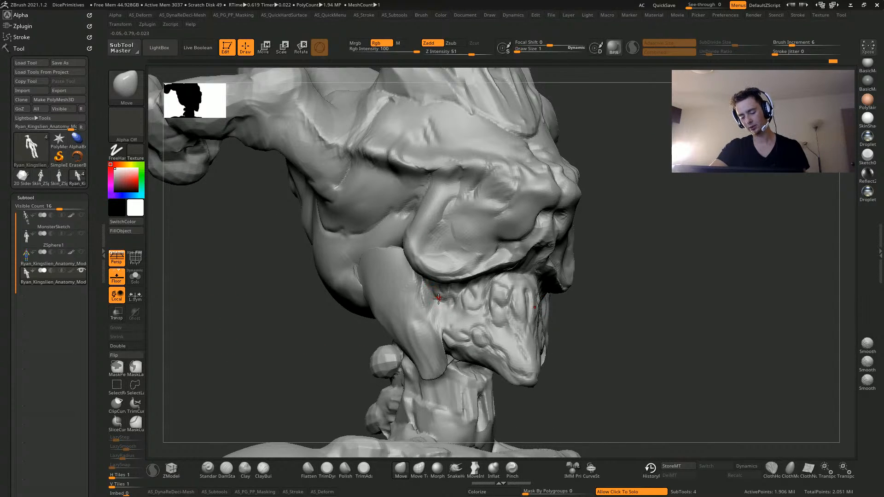
{"action": "key", "text": "ctrl"}
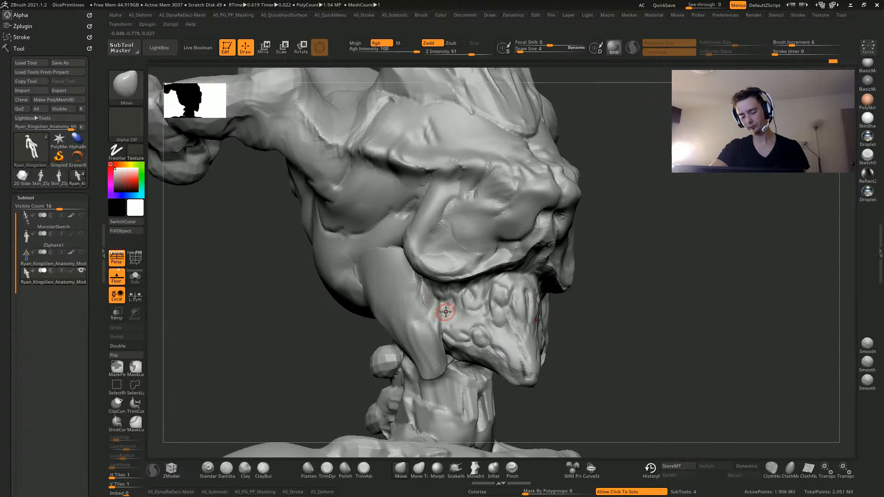
{"action": "mouse_move", "coordinate": [445, 312]}
{"action": "left_mouse_down", "text": "ctrl"}
{"action": "mouse_move", "coordinate": [506, 325]}
{"action": "mouse_move", "coordinate": [525, 350]}
{"action": "mouse_move", "coordinate": [442, 331]}
{"action": "mouse_move", "coordinate": [510, 369]}
{"action": "left_mouse_up", "text": "ctrl"}
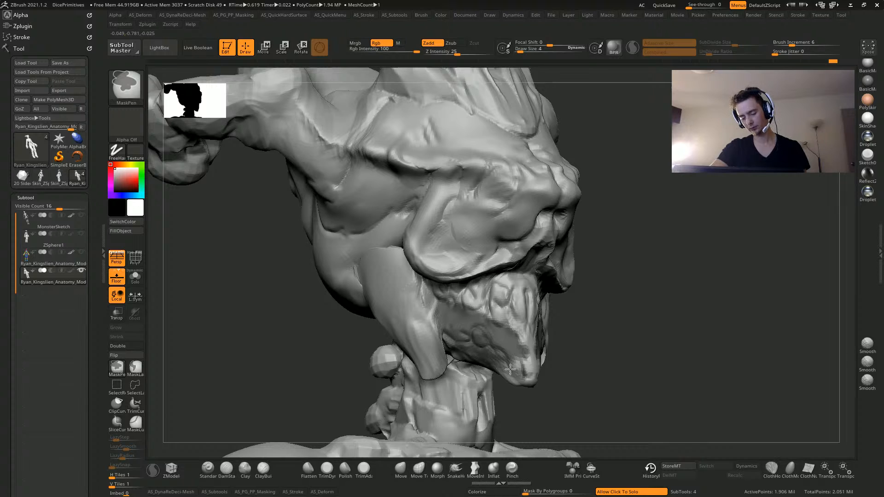
{"action": "left_click", "coordinate": [292, 300], "text": "ctrl"}
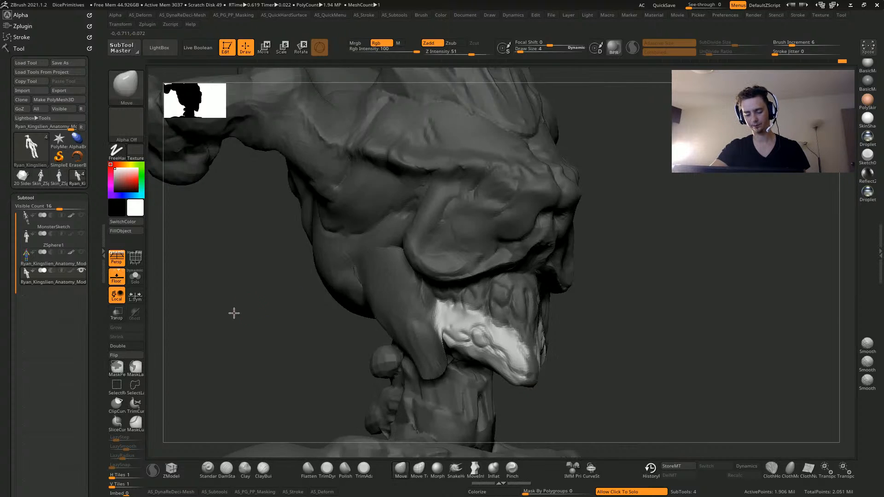
{"action": "left_click_drag", "start_coordinate": [232, 312], "coordinate": [251, 388]}
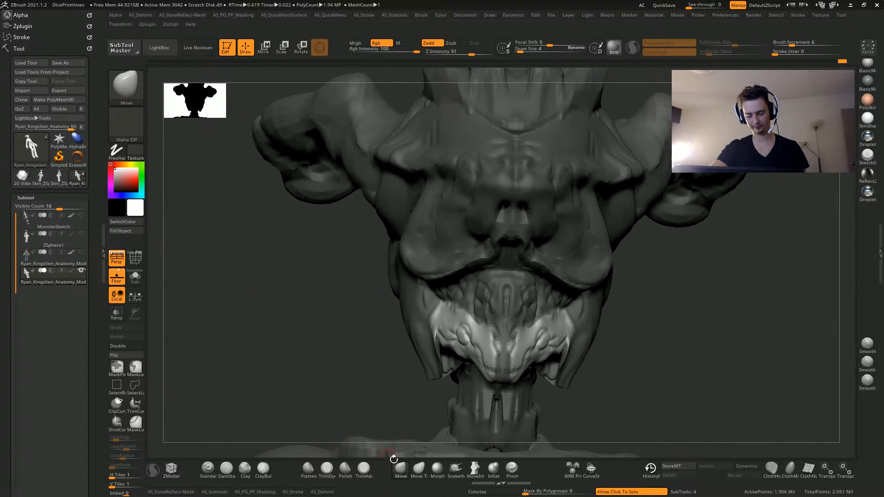
Reshape the isolated sides of the lower jaw next to the jaw plates with a larger Move brush
{"action": "left_click", "coordinate": [417, 469]}
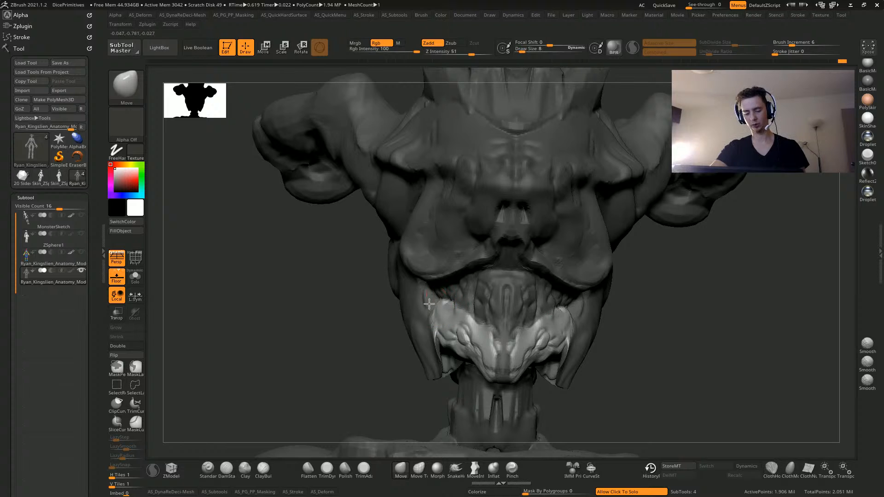
{"action": "key", "text": "bracketright"}
{"action": "left_click_drag", "start_coordinate": [449, 319], "coordinate": [440, 312]}
{"action": "left_click_drag", "start_coordinate": [433, 328], "coordinate": [444, 325]}
{"action": "left_click_drag", "start_coordinate": [294, 317], "coordinate": [366, 313]}
{"action": "left_click_drag", "start_coordinate": [431, 323], "coordinate": [446, 325]}
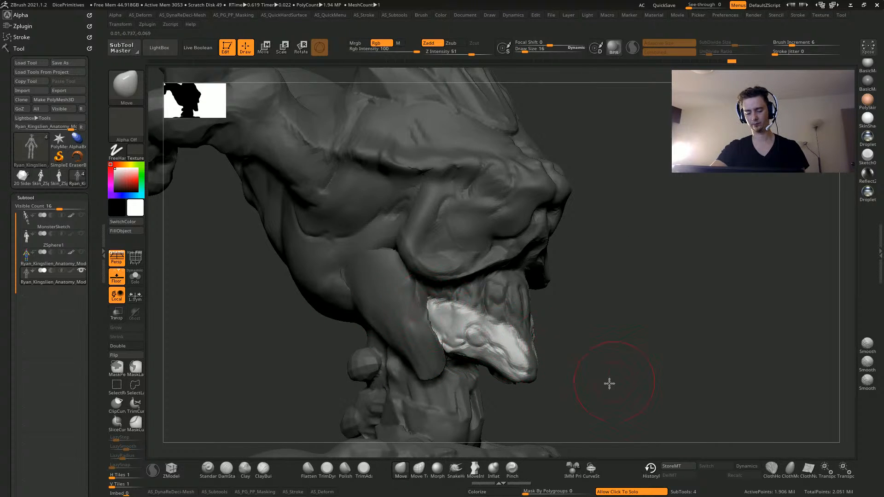
{"action": "mouse_move", "coordinate": [609, 384]}
{"action": "left_mouse_down"}
{"action": "mouse_move", "coordinate": [431, 330]}
{"action": "mouse_move", "coordinate": [442, 327]}
{"action": "left_mouse_up"}
{"action": "left_click_drag", "start_coordinate": [290, 317], "coordinate": [349, 309]}
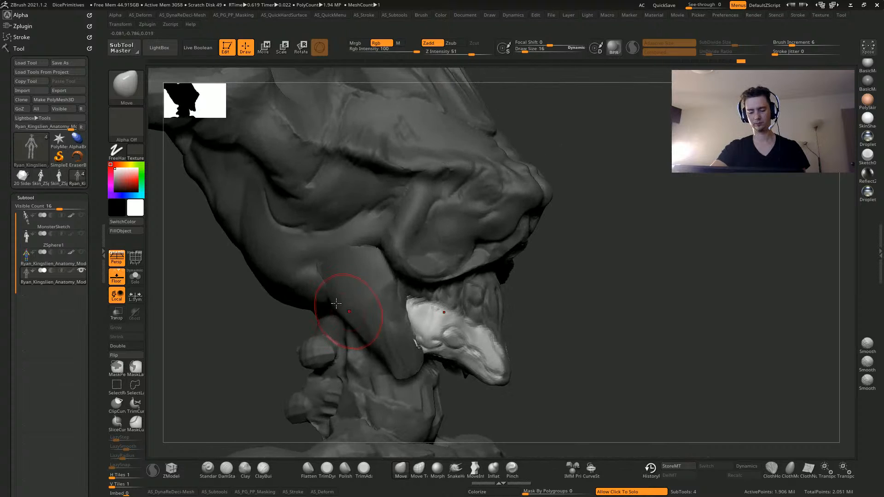
Clear the mask, then paint an oval mask on the upper jaw plate and invert it
{"action": "mouse_move", "coordinate": [269, 343]}
{"action": "left_mouse_down", "text": "ctrl"}
{"action": "mouse_move", "coordinate": [232, 285]}
{"action": "mouse_move", "coordinate": [276, 385]}
{"action": "mouse_move", "coordinate": [225, 359]}
{"action": "mouse_move", "coordinate": [344, 300]}
{"action": "mouse_move", "coordinate": [377, 308]}
{"action": "left_mouse_up", "text": "ctrl"}
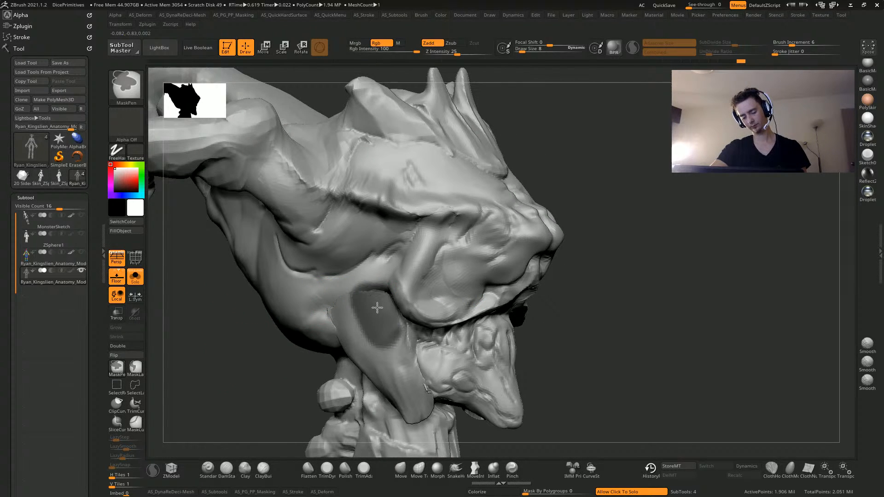
{"action": "left_click", "coordinate": [235, 355], "text": "ctrl"}
{"action": "mouse_move", "coordinate": [235, 355]}
{"action": "left_mouse_down"}
{"action": "mouse_move", "coordinate": [198, 355]}
{"action": "mouse_move", "coordinate": [361, 338]}
{"action": "left_mouse_up"}
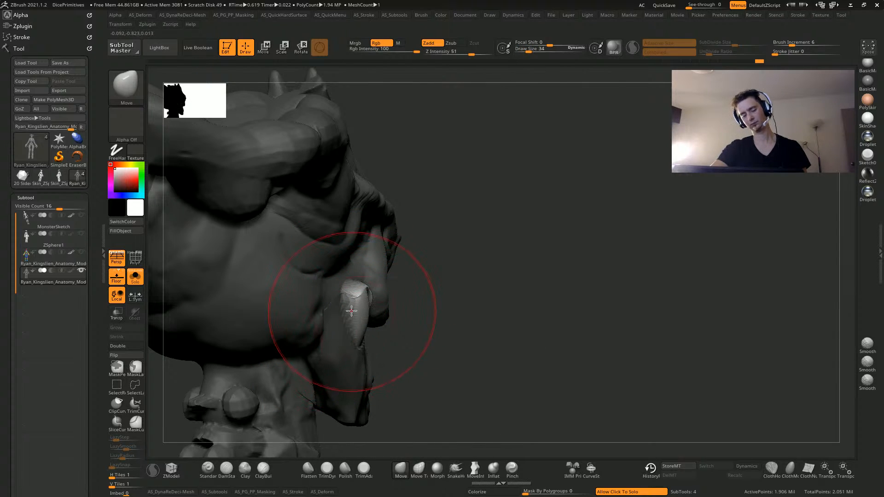
Pull the isolated oval on the upper jaw plate outward into a raised form with the Move brush
{"action": "left_click_drag", "start_coordinate": [496, 361], "coordinate": [453, 343]}
{"action": "left_click_drag", "start_coordinate": [222, 366], "coordinate": [181, 366]}
{"action": "mouse_move", "coordinate": [345, 313]}
{"action": "left_mouse_down"}
{"action": "mouse_move", "coordinate": [351, 318]}
{"action": "mouse_move", "coordinate": [342, 304]}
{"action": "mouse_move", "coordinate": [345, 314]}
{"action": "left_mouse_up"}
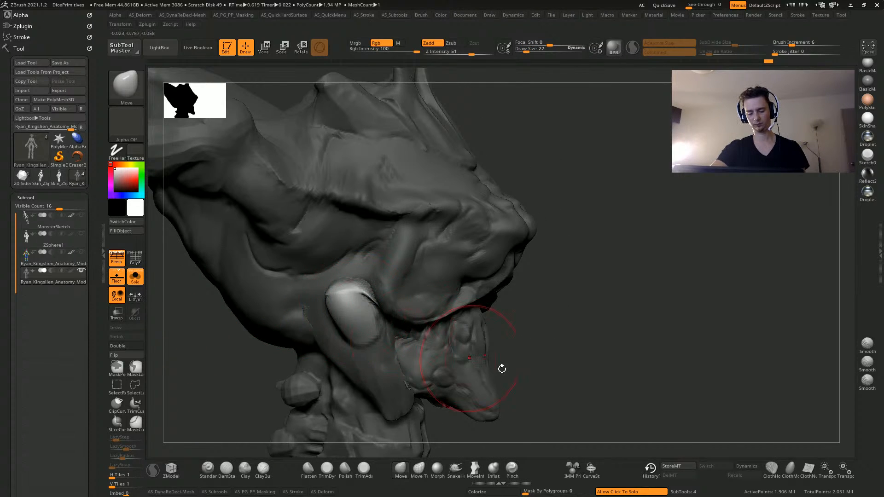
{"action": "left_click_drag", "start_coordinate": [502, 369], "coordinate": [455, 347], "text": "shift"}
{"action": "left_click_drag", "start_coordinate": [351, 297], "coordinate": [351, 314], "text": "shift"}
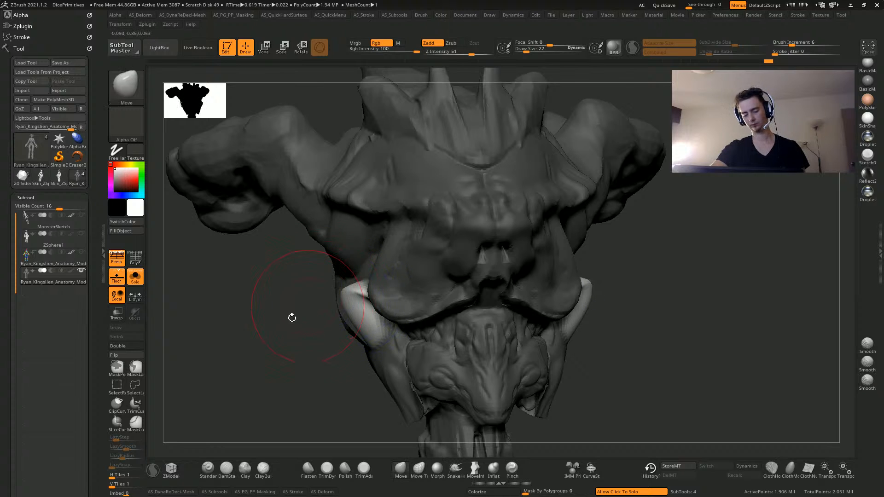
{"action": "left_click_drag", "start_coordinate": [261, 303], "coordinate": [305, 296]}
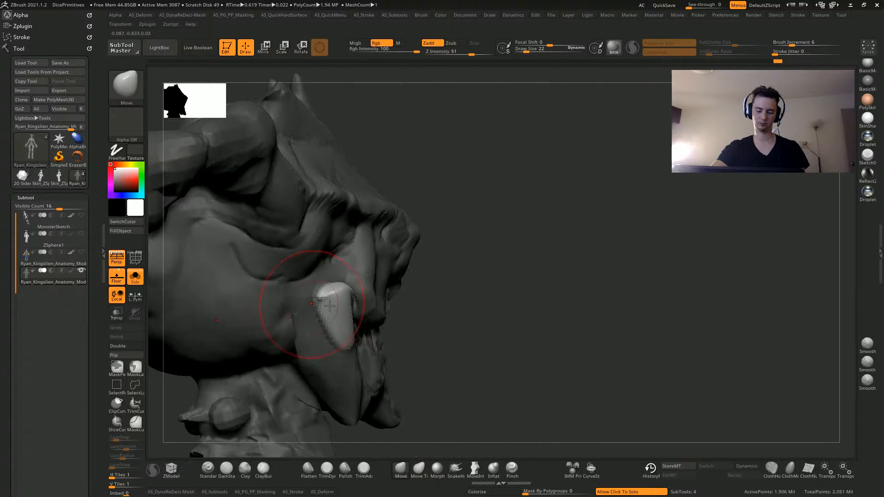
Clear the mask and adjust the jaw plate around its raised oval with the Move brush
{"action": "left_click", "coordinate": [415, 393], "text": "ctrl"}
{"action": "left_click_drag", "start_coordinate": [415, 393], "coordinate": [375, 389]}
{"action": "key", "text": "bracketright"}
{"action": "mouse_move", "coordinate": [335, 346]}
{"action": "left_mouse_down"}
{"action": "mouse_move", "coordinate": [350, 354]}
{"action": "mouse_move", "coordinate": [348, 347]}
{"action": "left_mouse_up"}
{"action": "mouse_move", "coordinate": [286, 319]}
{"action": "left_mouse_down"}
{"action": "mouse_move", "coordinate": [261, 357]}
{"action": "mouse_move", "coordinate": [296, 322]}
{"action": "mouse_move", "coordinate": [332, 319]}
{"action": "left_mouse_up"}
{"action": "key", "text": "bracketleft"}
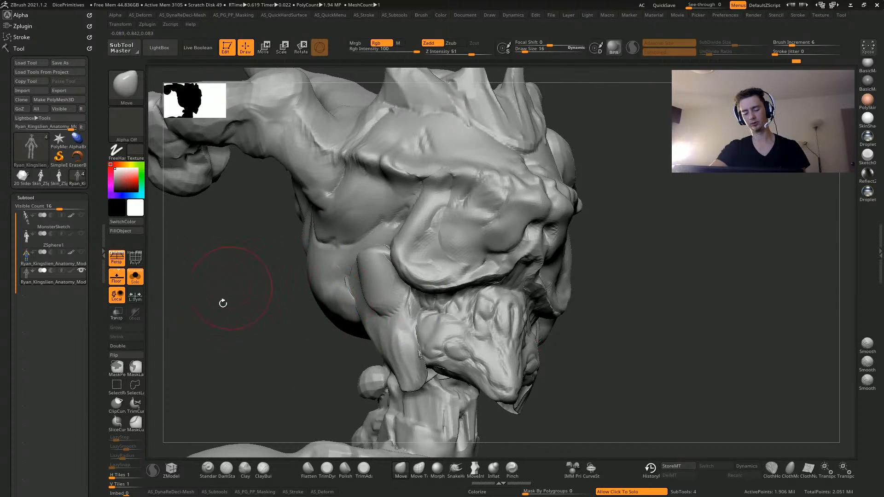
Mask the bumpy sides of the lower jaw with MaskPen and invert the mask
{"action": "left_click_drag", "start_coordinate": [223, 303], "coordinate": [238, 345]}
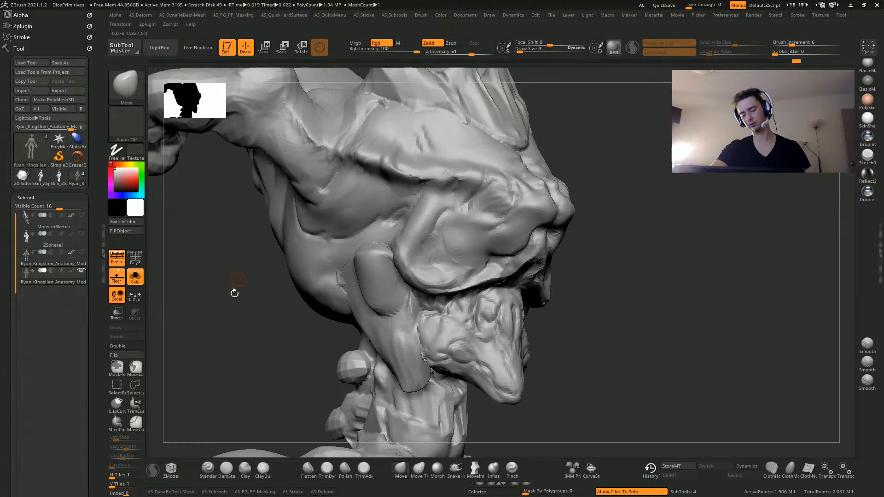
{"action": "mouse_move", "coordinate": [234, 294]}
{"action": "left_mouse_down"}
{"action": "mouse_move", "coordinate": [223, 290]}
{"action": "mouse_move", "coordinate": [230, 310]}
{"action": "mouse_move", "coordinate": [245, 306]}
{"action": "mouse_move", "coordinate": [258, 326]}
{"action": "mouse_move", "coordinate": [317, 334]}
{"action": "mouse_move", "coordinate": [282, 304]}
{"action": "mouse_move", "coordinate": [258, 341]}
{"action": "left_mouse_up"}
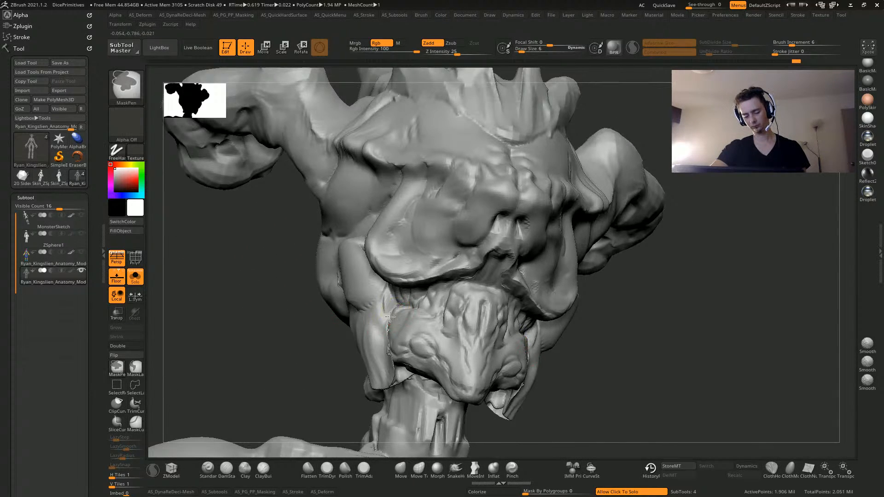
{"action": "mouse_move", "coordinate": [389, 316]}
{"action": "left_mouse_down", "text": "ctrl"}
{"action": "mouse_move", "coordinate": [426, 359]}
{"action": "mouse_move", "coordinate": [400, 315]}
{"action": "mouse_move", "coordinate": [437, 341]}
{"action": "mouse_move", "coordinate": [420, 359]}
{"action": "left_mouse_up", "text": "ctrl"}
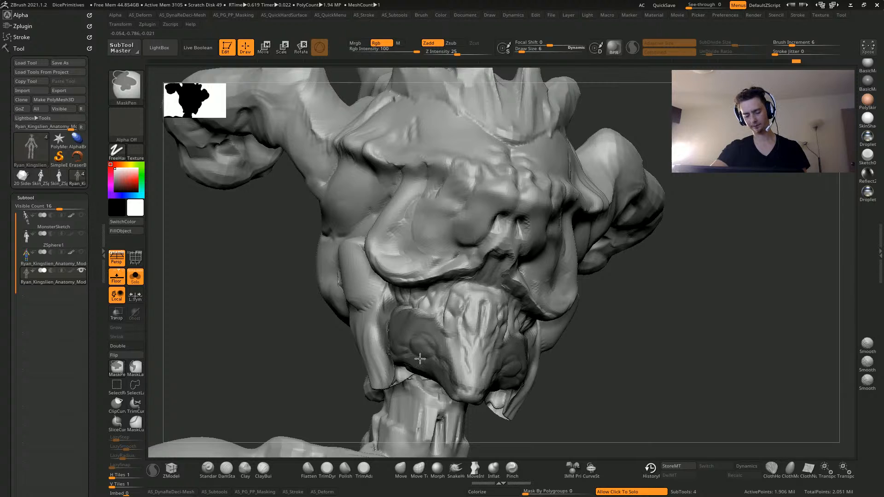
{"action": "left_click", "coordinate": [254, 309], "text": "ctrl"}
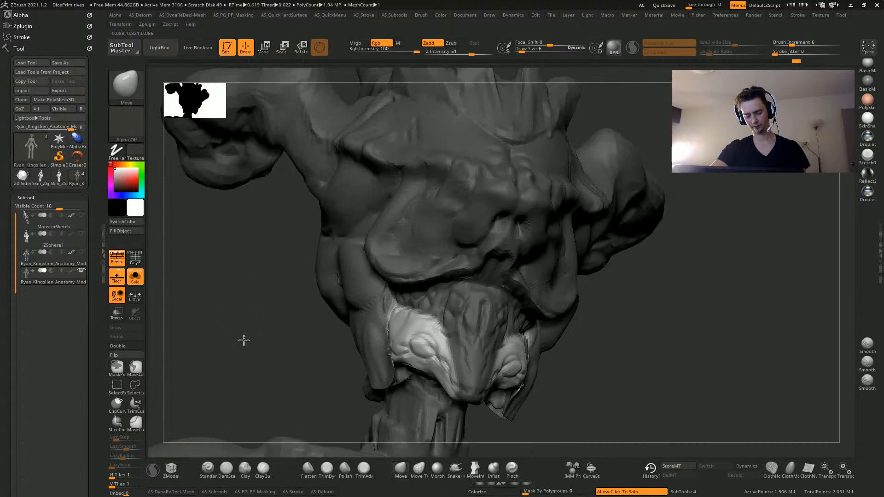
Shape the isolated lower jaw sides and their upper rear edge with the Move brush, then clear the mask
{"action": "left_click_drag", "start_coordinate": [242, 339], "coordinate": [349, 452]}
{"action": "left_click_drag", "start_coordinate": [432, 381], "coordinate": [412, 388]}
{"action": "left_click_drag", "start_coordinate": [285, 363], "coordinate": [364, 341]}
{"action": "left_click_drag", "start_coordinate": [399, 328], "coordinate": [384, 310]}
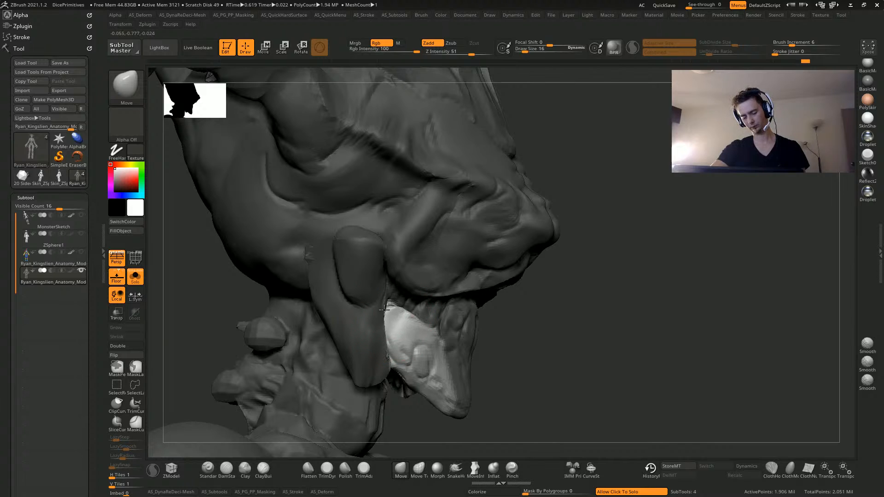
{"action": "left_click_drag", "start_coordinate": [495, 397], "coordinate": [409, 338]}
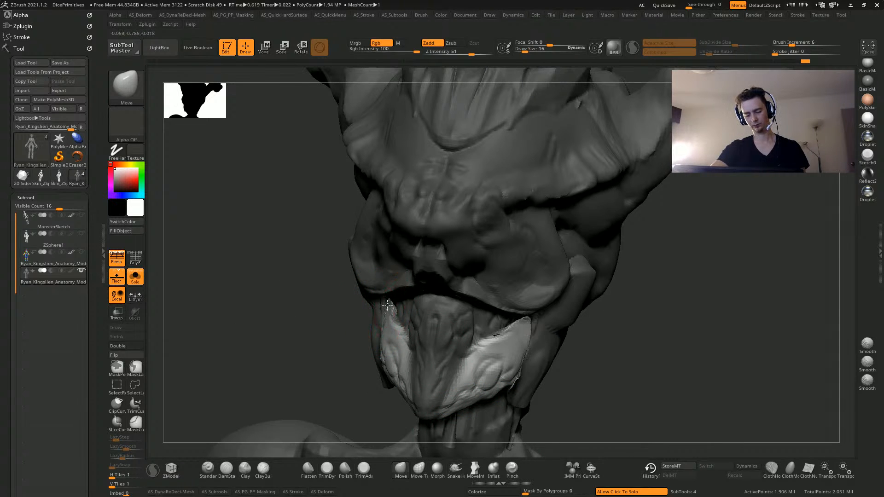
{"action": "mouse_move", "coordinate": [352, 294]}
{"action": "left_mouse_down"}
{"action": "mouse_move", "coordinate": [261, 280]}
{"action": "mouse_move", "coordinate": [251, 298]}
{"action": "mouse_move", "coordinate": [256, 242]}
{"action": "mouse_move", "coordinate": [165, 375]}
{"action": "left_mouse_up"}
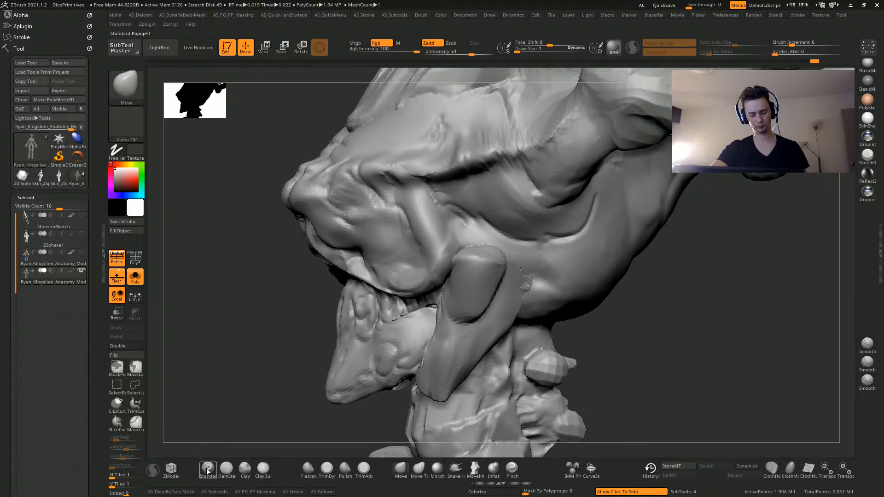
Carve creases around the eye sockets with the DamStandard brush and smooth the socket and cheek surfaces
{"action": "left_click", "coordinate": [226, 468]}
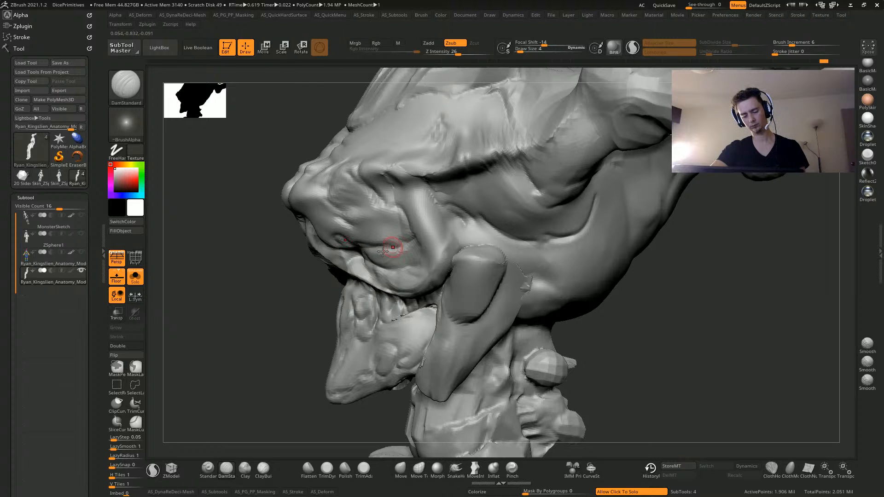
{"action": "mouse_move", "coordinate": [239, 233]}
{"action": "left_mouse_down"}
{"action": "mouse_move", "coordinate": [268, 286]}
{"action": "mouse_move", "coordinate": [469, 297]}
{"action": "left_mouse_up"}
{"action": "left_click_drag", "start_coordinate": [419, 263], "coordinate": [343, 244]}
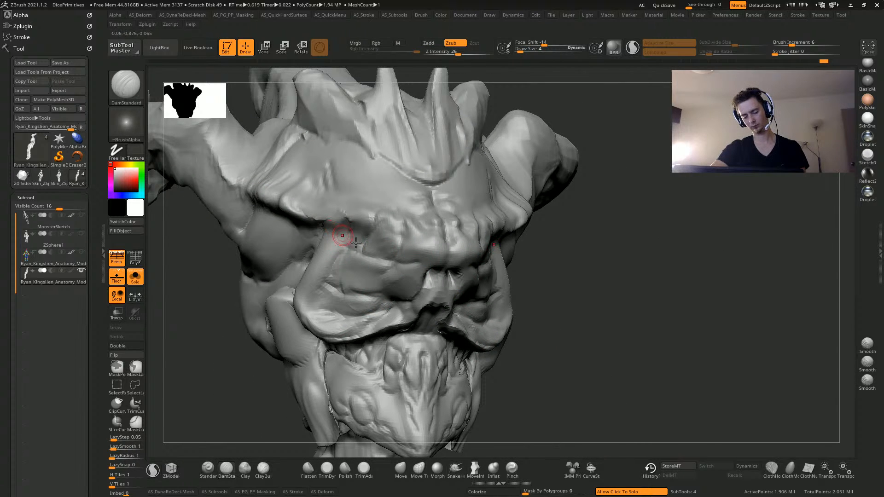
{"action": "key", "text": "shift"}
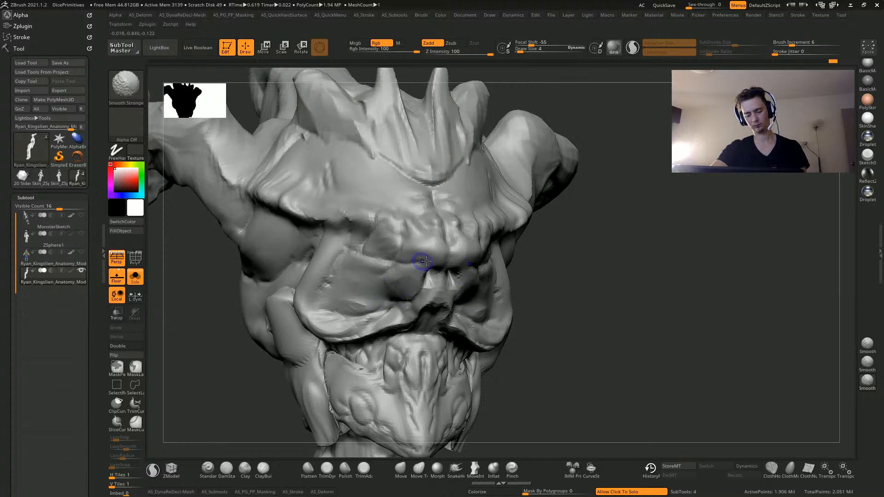
{"action": "mouse_move", "coordinate": [420, 264]}
{"action": "left_mouse_down"}
{"action": "mouse_move", "coordinate": [383, 267]}
{"action": "mouse_move", "coordinate": [352, 250]}
{"action": "left_mouse_up"}
Deepen the crease where the cheek strut meets the upper jaw plate's rim with DamStandard, smoothing around it
{"action": "right_click_drag", "start_coordinate": [307, 287], "coordinate": [391, 294]}
{"action": "key", "text": "]"}
{"action": "left_click_drag", "start_coordinate": [323, 297], "coordinate": [287, 297]}
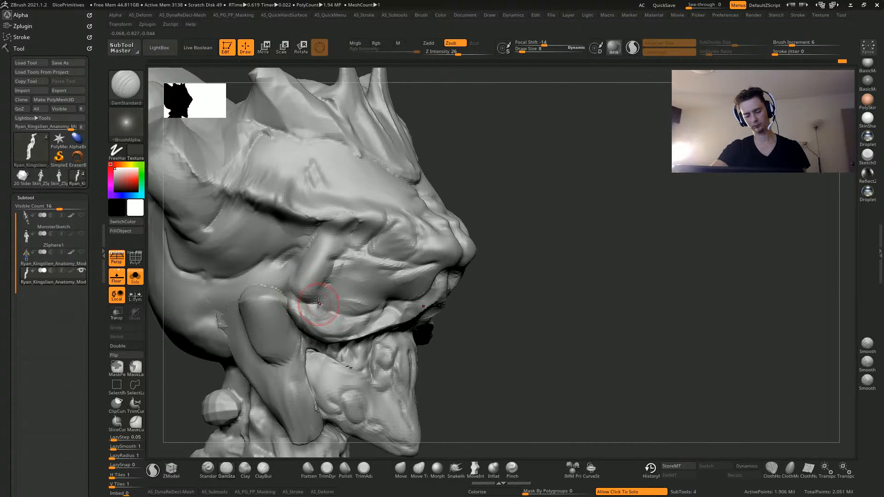
{"action": "key", "text": "shift"}
{"action": "mouse_move", "coordinate": [313, 319]}
{"action": "right_mouse_down"}
{"action": "mouse_move", "coordinate": [238, 324]}
{"action": "mouse_move", "coordinate": [237, 349]}
{"action": "right_mouse_up"}
{"action": "right_click_drag", "start_coordinate": [196, 253], "coordinate": [363, 298]}
{"action": "right_click_drag", "start_coordinate": [497, 301], "coordinate": [616, 266]}
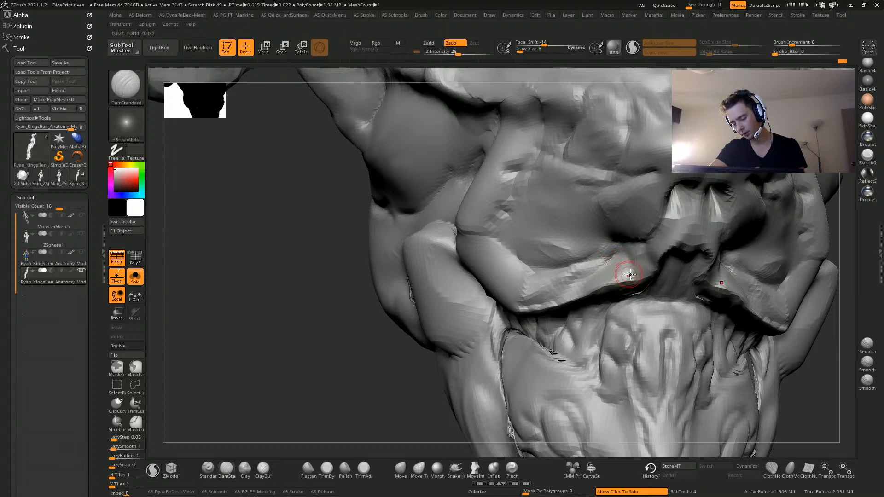
Mask the lower rim of the upper jaw plate with MaskPen and invert the mask to isolate the rim
{"action": "key", "text": "ctrl"}
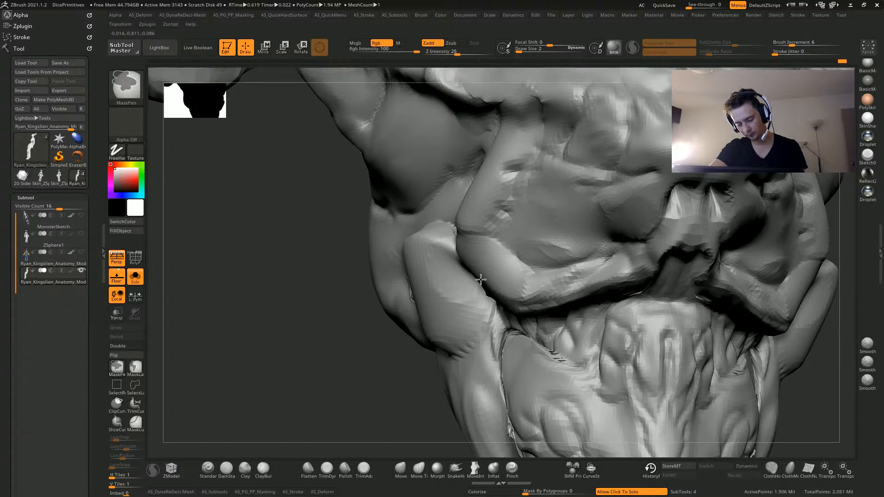
{"action": "mouse_move", "coordinate": [320, 276]}
{"action": "left_mouse_down"}
{"action": "mouse_move", "coordinate": [285, 251]}
{"action": "mouse_move", "coordinate": [369, 272]}
{"action": "mouse_move", "coordinate": [433, 308]}
{"action": "left_mouse_up"}
{"action": "key", "text": "ctrl"}
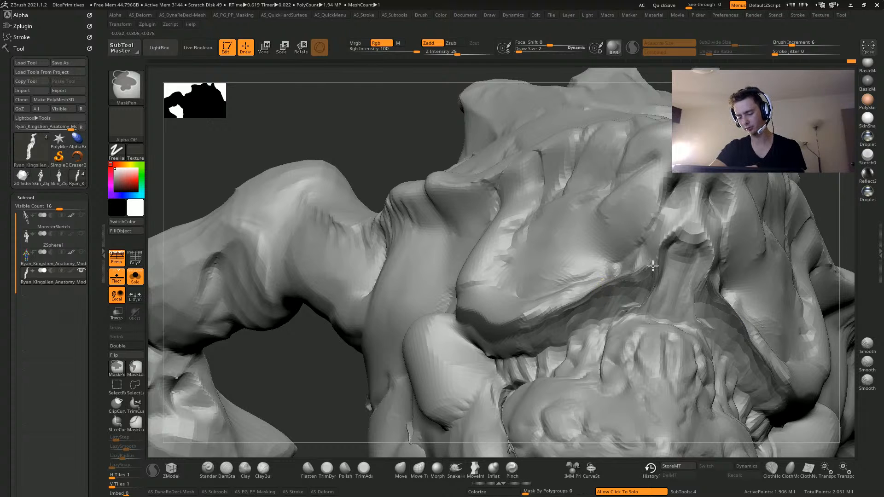
{"action": "left_click", "coordinate": [368, 124], "text": "ctrl"}
{"action": "right_click_drag", "start_coordinate": [370, 142], "coordinate": [267, 321]}
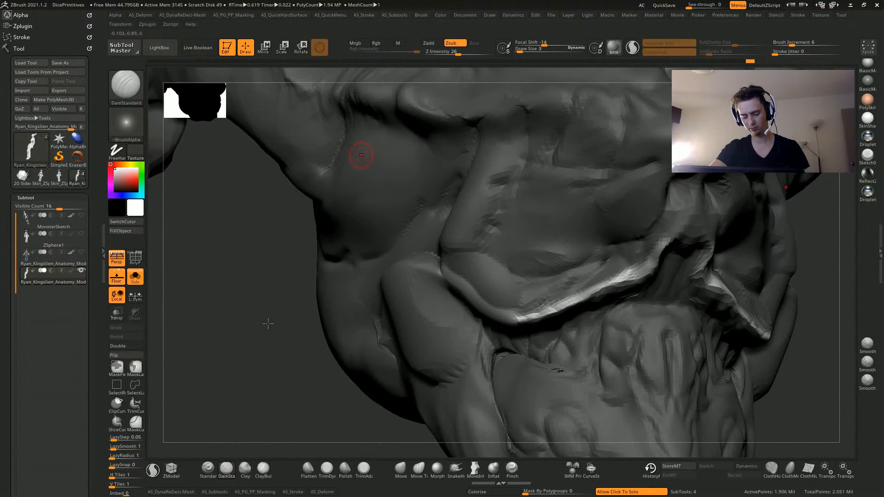
{"action": "mouse_move", "coordinate": [385, 375]}
{"action": "right_mouse_down"}
{"action": "mouse_move", "coordinate": [197, 301]}
{"action": "mouse_move", "coordinate": [250, 371]}
{"action": "mouse_move", "coordinate": [204, 343]}
{"action": "right_mouse_up"}
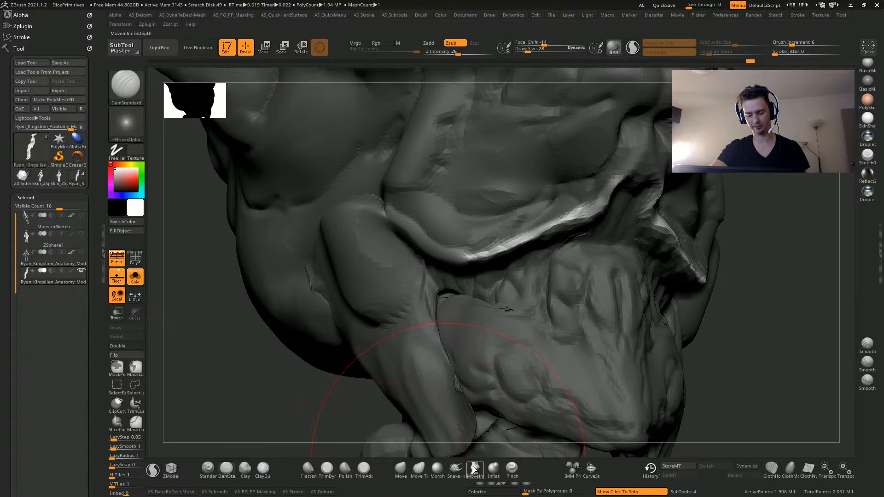
Pull the isolated rim of the upper jaw plate downward with the Move brush
{"action": "left_click", "coordinate": [401, 468]}
{"action": "right_click_drag", "start_coordinate": [256, 322], "coordinate": [306, 302]}
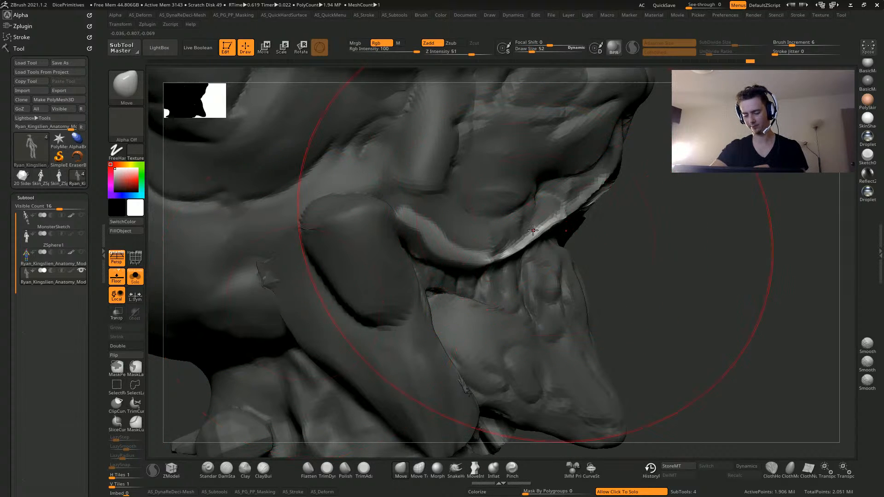
{"action": "left_click_drag", "start_coordinate": [532, 230], "coordinate": [528, 242]}
{"action": "right_click_drag", "start_coordinate": [681, 338], "coordinate": [511, 313]}
{"action": "left_click_drag", "start_coordinate": [516, 238], "coordinate": [510, 251]}
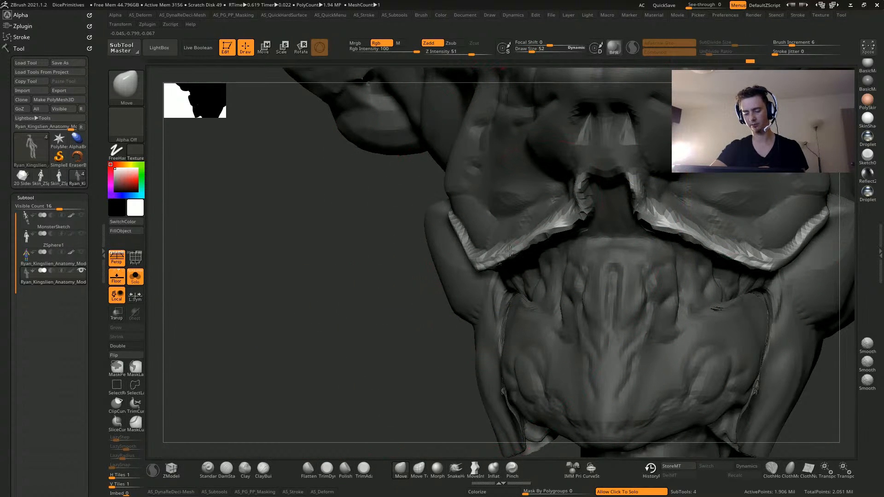
{"action": "mouse_move", "coordinate": [291, 305]}
{"action": "right_mouse_down"}
{"action": "mouse_move", "coordinate": [274, 301]}
{"action": "mouse_move", "coordinate": [291, 359]}
{"action": "mouse_move", "coordinate": [303, 306]}
{"action": "right_mouse_up"}
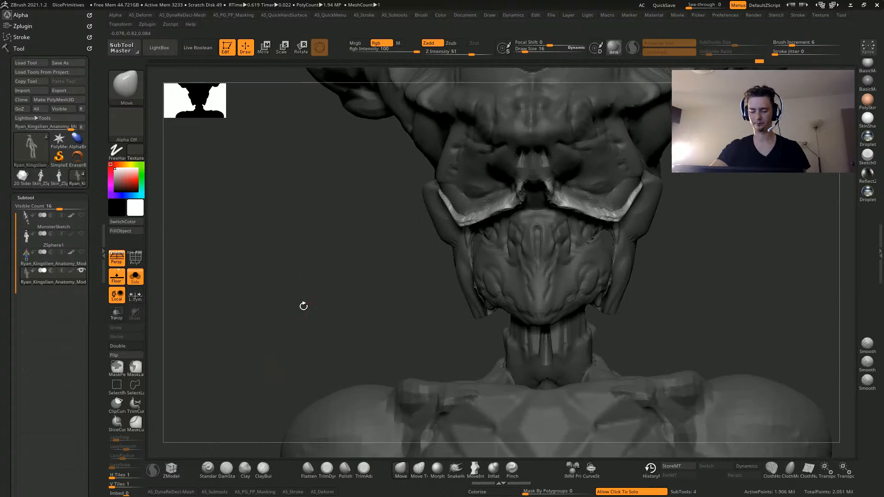
Widen the isolated rim by pulling its outer corners outward and down with the Move brush
{"action": "left_click_drag", "start_coordinate": [463, 221], "coordinate": [442, 231]}
{"action": "right_click_drag", "start_coordinate": [425, 244], "coordinate": [498, 220]}
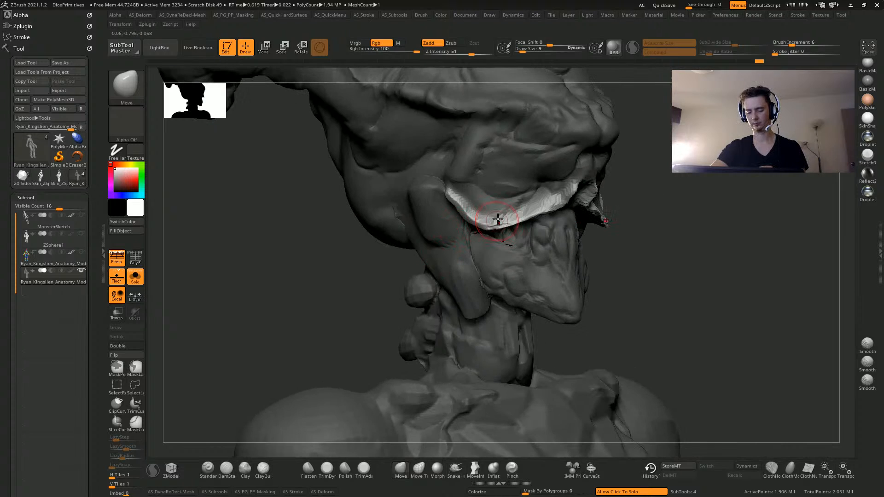
{"action": "right_click_drag", "start_coordinate": [455, 263], "coordinate": [497, 223]}
{"action": "left_click_drag", "start_coordinate": [511, 227], "coordinate": [521, 294]}
{"action": "left_click_drag", "start_coordinate": [339, 290], "coordinate": [298, 305], "text": "alt"}
{"action": "right_click_drag", "start_coordinate": [282, 308], "coordinate": [305, 310]}
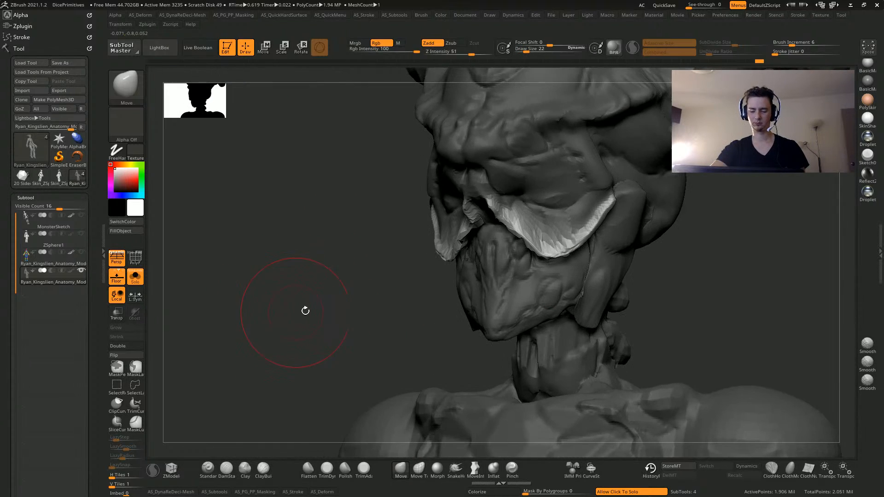
{"action": "mouse_move", "coordinate": [378, 278]}
{"action": "right_mouse_down"}
{"action": "mouse_move", "coordinate": [463, 242]}
{"action": "mouse_move", "coordinate": [358, 267]}
{"action": "right_mouse_up"}
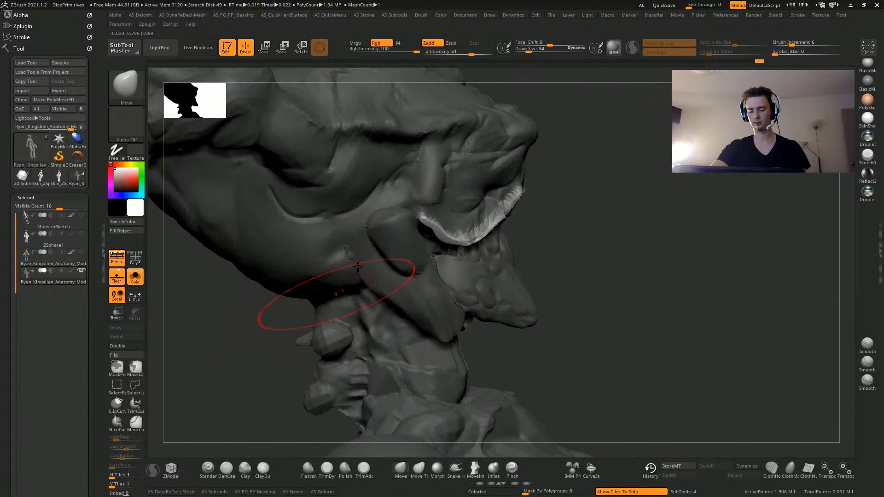
Try to stretch the isolated rim far down over the lower jaw, and undo the stretching
{"action": "mouse_move", "coordinate": [502, 227]}
{"action": "left_mouse_down"}
{"action": "mouse_move", "coordinate": [517, 284]}
{"action": "mouse_move", "coordinate": [511, 347]}
{"action": "mouse_move", "coordinate": [484, 308]}
{"action": "left_mouse_up"}
{"action": "right_click_drag", "start_coordinate": [248, 337], "coordinate": [162, 332]}
{"action": "key", "text": "ctrl+z"}
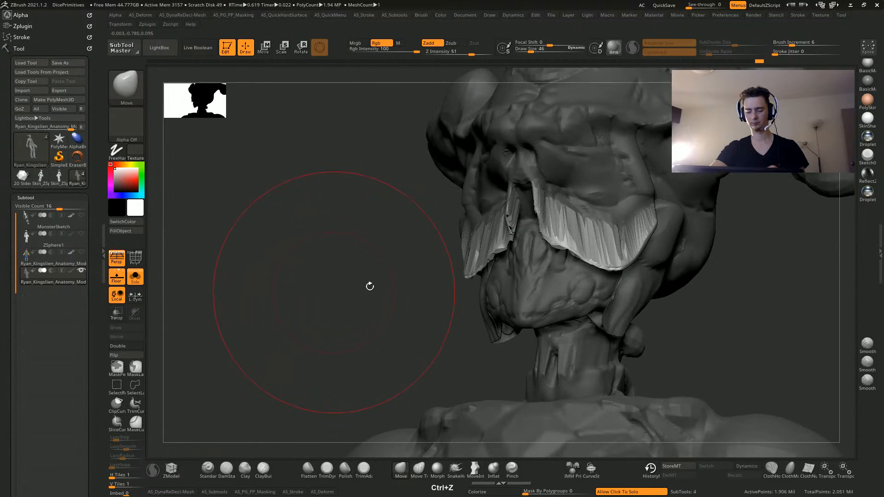
{"action": "mouse_move", "coordinate": [327, 266]}
{"action": "right_mouse_down"}
{"action": "mouse_move", "coordinate": [351, 303]}
{"action": "mouse_move", "coordinate": [331, 248]}
{"action": "mouse_move", "coordinate": [513, 192]}
{"action": "right_mouse_up"}
{"action": "key", "text": "ctrl+z"}
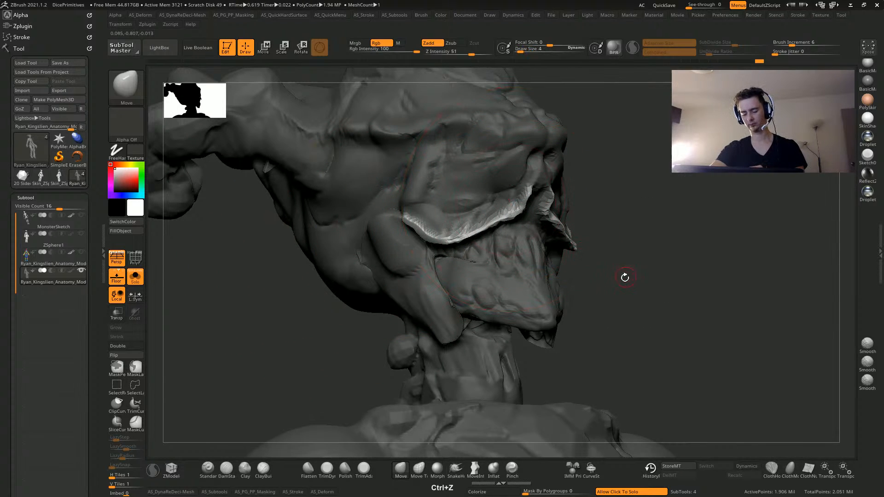
{"action": "mouse_move", "coordinate": [623, 276]}
{"action": "right_mouse_down"}
{"action": "mouse_move", "coordinate": [380, 272]}
{"action": "mouse_move", "coordinate": [337, 280]}
{"action": "mouse_move", "coordinate": [340, 248]}
{"action": "mouse_move", "coordinate": [548, 251]}
{"action": "right_mouse_up"}
{"action": "key", "text": "ctrl+z"}
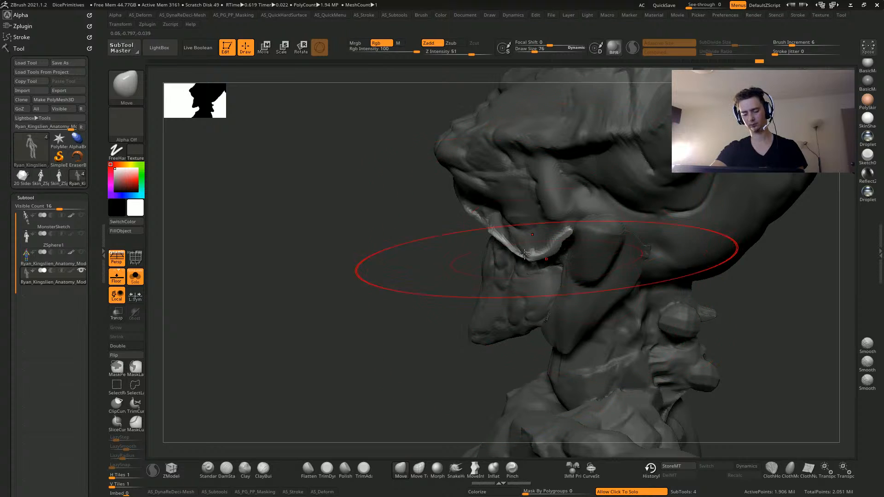
{"action": "key", "text": "ctrl+z"}
Adjust the rear corner of the isolated rim beside the jaw plate's raised oval with the Move brush
{"action": "key", "text": "bracketright"}
{"action": "key", "text": "bracketright"}
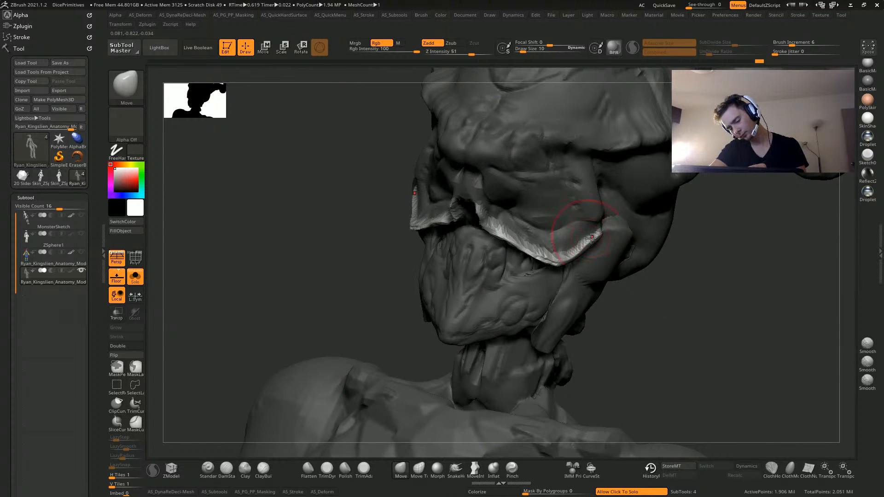
{"action": "left_click_drag", "start_coordinate": [591, 239], "coordinate": [589, 231]}
{"action": "right_click_drag", "start_coordinate": [398, 187], "coordinate": [421, 211]}
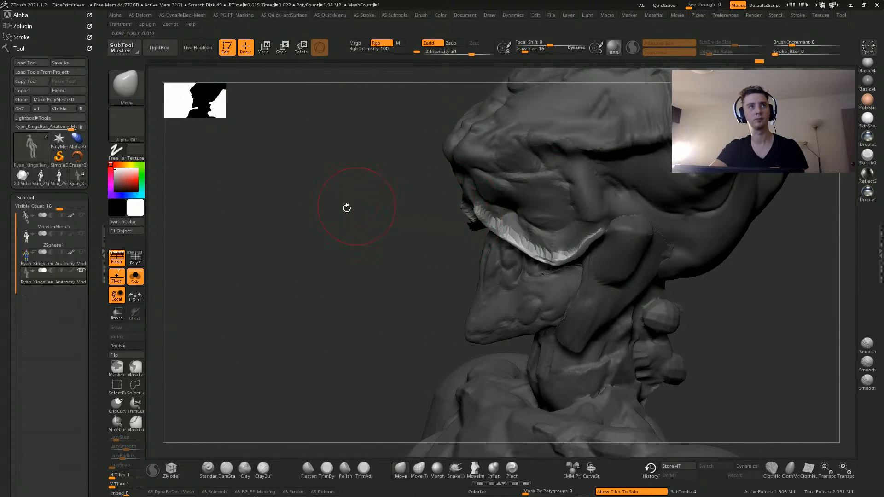
{"action": "mouse_move", "coordinate": [347, 208]}
{"action": "right_mouse_down"}
{"action": "mouse_move", "coordinate": [322, 256]}
{"action": "mouse_move", "coordinate": [402, 243]}
{"action": "right_mouse_up"}
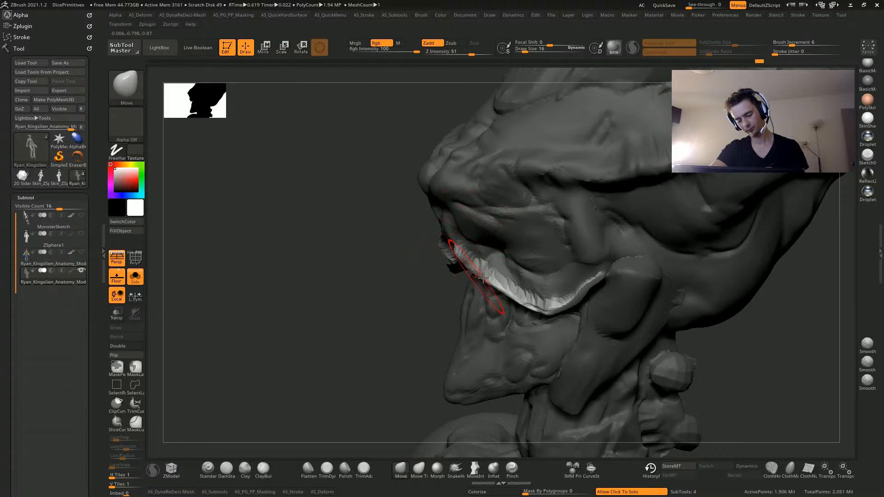
Shape the front part of the isolated rim near the nose with the Move brush, then clear the mask
{"action": "mouse_move", "coordinate": [482, 276]}
{"action": "left_mouse_down"}
{"action": "mouse_move", "coordinate": [531, 300]}
{"action": "mouse_move", "coordinate": [548, 296]}
{"action": "mouse_move", "coordinate": [534, 288]}
{"action": "left_mouse_up"}
{"action": "left_click_drag", "start_coordinate": [474, 260], "coordinate": [476, 267]}
{"action": "left_click_drag", "start_coordinate": [342, 236], "coordinate": [364, 235]}
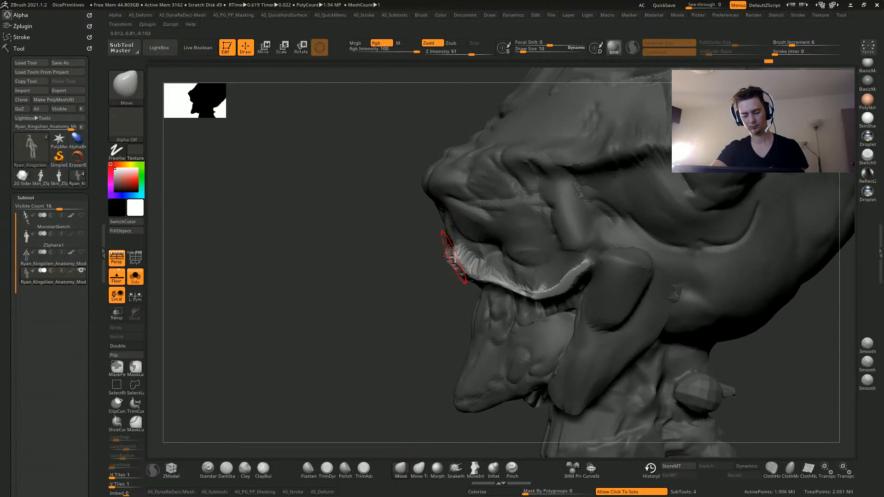
{"action": "left_click_drag", "start_coordinate": [452, 256], "coordinate": [458, 254]}
{"action": "left_click_drag", "start_coordinate": [373, 265], "coordinate": [343, 227]}
{"action": "mouse_move", "coordinate": [332, 263]}
{"action": "left_mouse_down"}
{"action": "mouse_move", "coordinate": [322, 282]}
{"action": "mouse_move", "coordinate": [311, 265]}
{"action": "mouse_move", "coordinate": [340, 284]}
{"action": "mouse_move", "coordinate": [329, 280]}
{"action": "mouse_move", "coordinate": [345, 353]}
{"action": "mouse_move", "coordinate": [324, 343]}
{"action": "mouse_move", "coordinate": [352, 312]}
{"action": "mouse_move", "coordinate": [312, 286]}
{"action": "mouse_move", "coordinate": [328, 306]}
{"action": "left_mouse_up"}
{"action": "left_click_drag", "start_coordinate": [341, 339], "coordinate": [413, 289]}
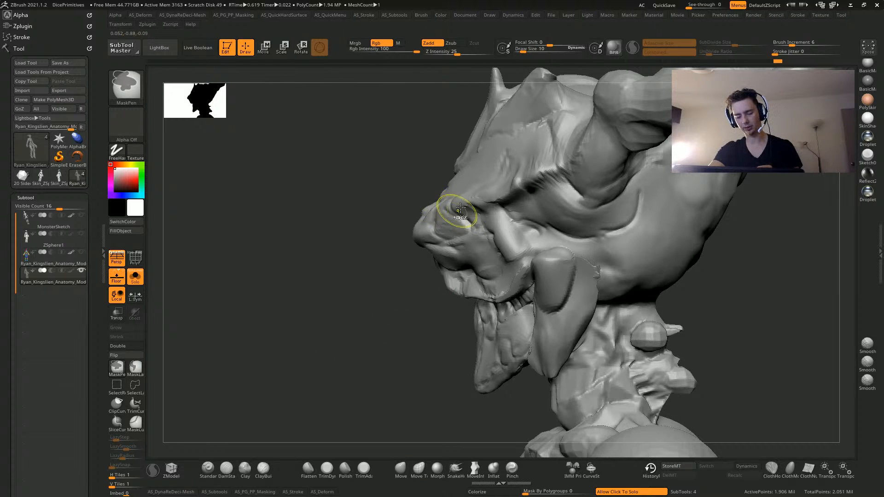
Try to isolate the face and jaw area with rectangular masks
{"action": "mouse_move", "coordinate": [362, 203]}
{"action": "left_mouse_down", "text": "ctrl"}
{"action": "mouse_move", "coordinate": [538, 293]}
{"action": "mouse_move", "coordinate": [586, 302]}
{"action": "left_mouse_up", "text": "ctrl"}
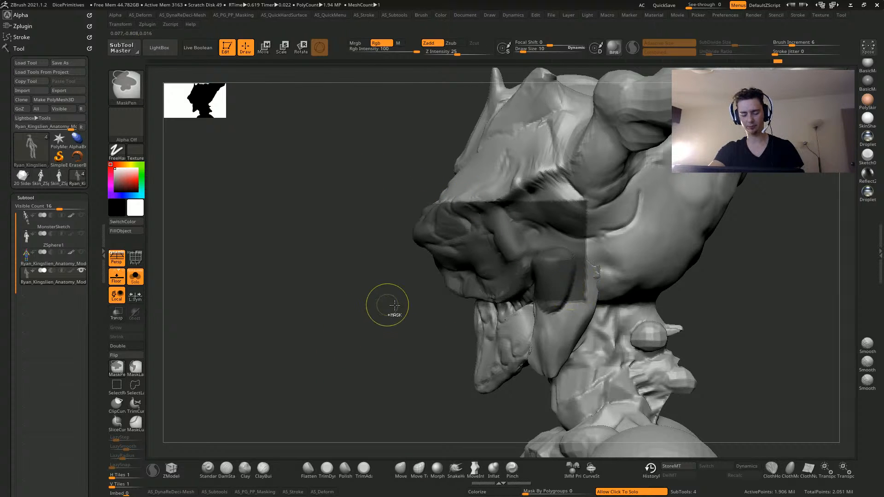
{"action": "left_click_drag", "start_coordinate": [396, 304], "coordinate": [601, 388], "text": "ctrl"}
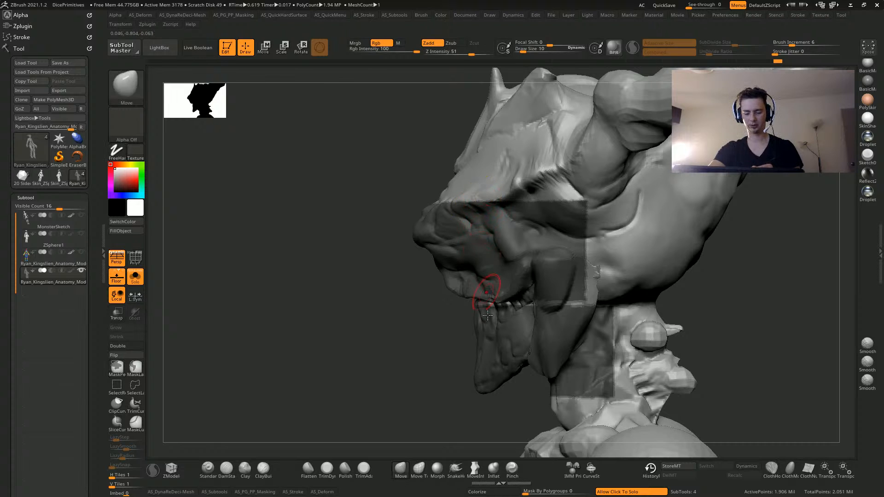
{"action": "left_click_drag", "start_coordinate": [399, 315], "coordinate": [317, 235], "text": "ctrl"}
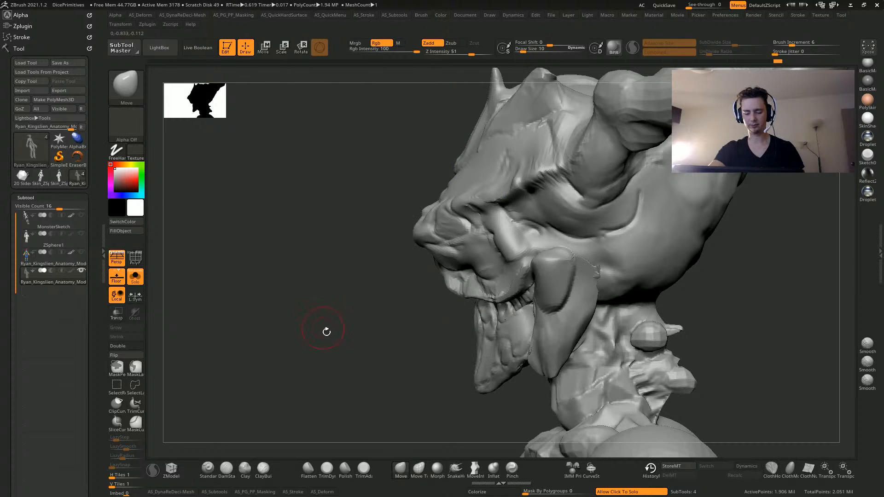
{"action": "left_click_drag", "start_coordinate": [325, 331], "coordinate": [375, 320]}
{"action": "left_click_drag", "start_coordinate": [355, 191], "coordinate": [579, 295], "text": "ctrl"}
Clear the rectangular mask and mask the front of the face from brow to upper jaw with MaskLasso
{"action": "left_click", "coordinate": [136, 368], "text": "ctrl"}
{"action": "left_click_drag", "start_coordinate": [294, 354], "coordinate": [322, 295], "text": "ctrl"}
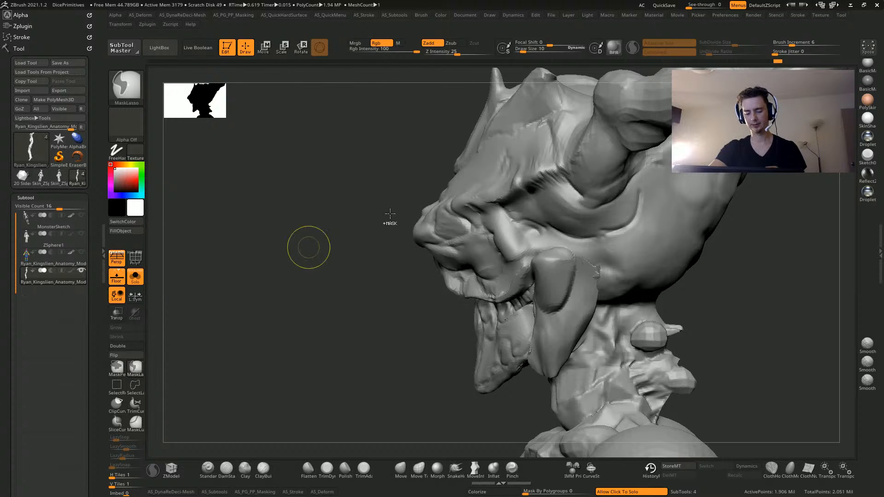
{"action": "mouse_move", "coordinate": [383, 205]}
{"action": "left_mouse_down", "text": "ctrl"}
{"action": "mouse_move", "coordinate": [600, 246]}
{"action": "mouse_move", "coordinate": [433, 296]}
{"action": "mouse_move", "coordinate": [377, 221]}
{"action": "left_mouse_up", "text": "ctrl"}
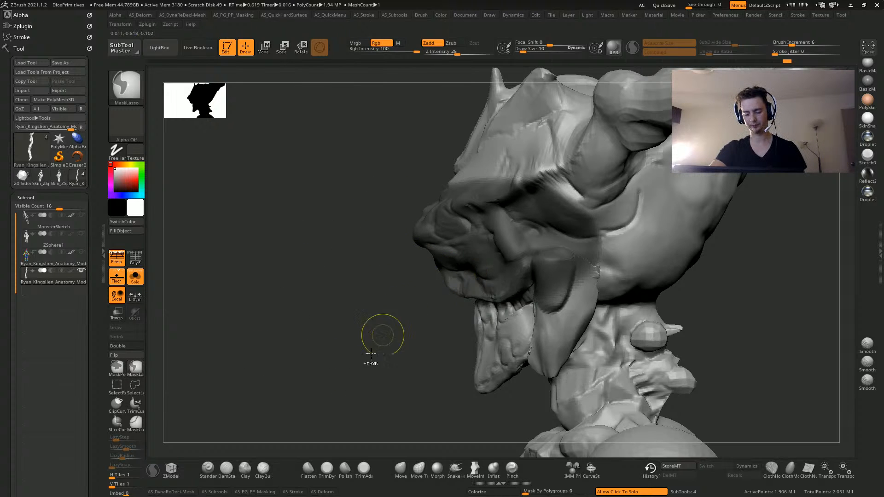
Try to pull the unmasked lower jaw downward with the Move brush, and undo the change
{"action": "mouse_move", "coordinate": [498, 329]}
{"action": "left_mouse_down"}
{"action": "mouse_move", "coordinate": [480, 333]}
{"action": "mouse_move", "coordinate": [500, 355]}
{"action": "left_mouse_up"}
{"action": "mouse_move", "coordinate": [399, 308]}
{"action": "left_mouse_down"}
{"action": "mouse_move", "coordinate": [360, 329]}
{"action": "mouse_move", "coordinate": [339, 309]}
{"action": "mouse_move", "coordinate": [224, 317]}
{"action": "mouse_move", "coordinate": [263, 336]}
{"action": "left_mouse_up"}
{"action": "left_click_drag", "start_coordinate": [262, 336], "coordinate": [284, 319]}
{"action": "key", "text": "ctrl+z"}
{"action": "key", "text": "ctrl+z"}
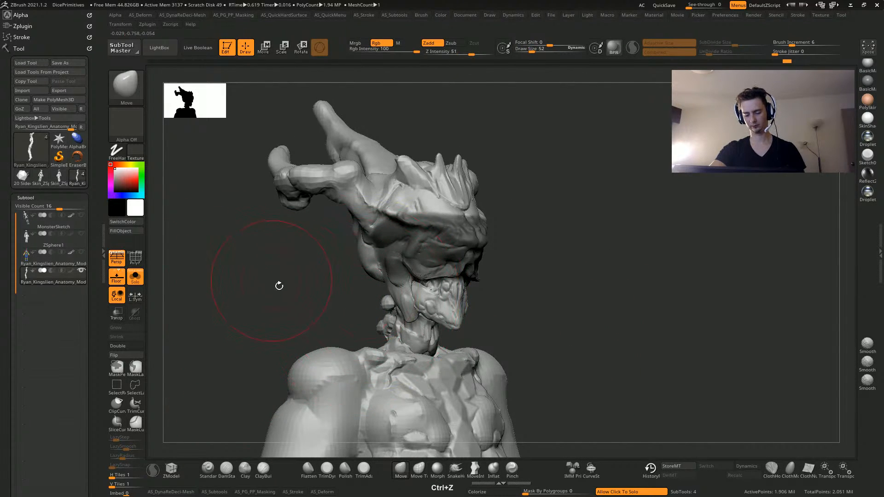
Invert the mask so that only the front of the face can be sculpted
{"action": "mouse_move", "coordinate": [278, 286]}
{"action": "left_mouse_down"}
{"action": "mouse_move", "coordinate": [239, 304]}
{"action": "mouse_move", "coordinate": [273, 282]}
{"action": "mouse_move", "coordinate": [270, 296]}
{"action": "mouse_move", "coordinate": [274, 278]}
{"action": "left_mouse_up"}
{"action": "left_click", "coordinate": [273, 277], "text": "ctrl"}
{"action": "left_click", "coordinate": [345, 244], "text": "ctrl"}
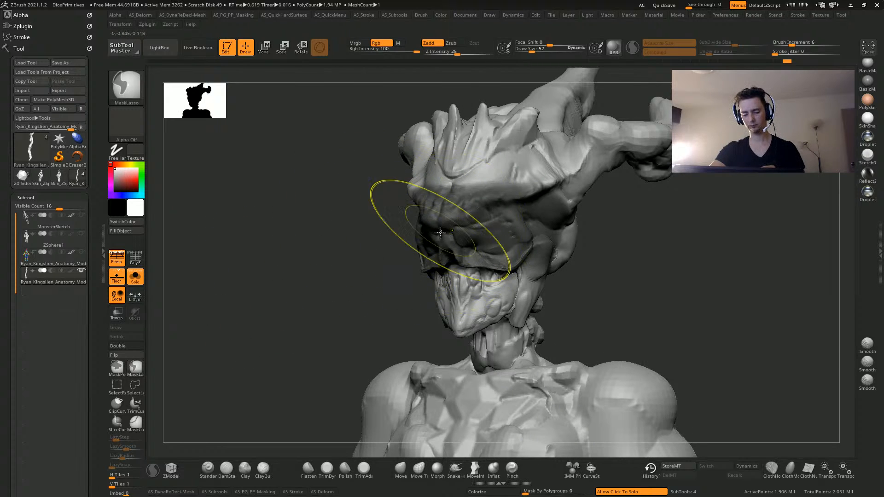
{"action": "left_click", "coordinate": [328, 231], "text": "ctrl"}
Reshape the isolated brow, cheeks and upper jaw with a large Move brush from the front and both sides
{"action": "left_click_drag", "start_coordinate": [326, 230], "coordinate": [362, 225], "text": "shift"}
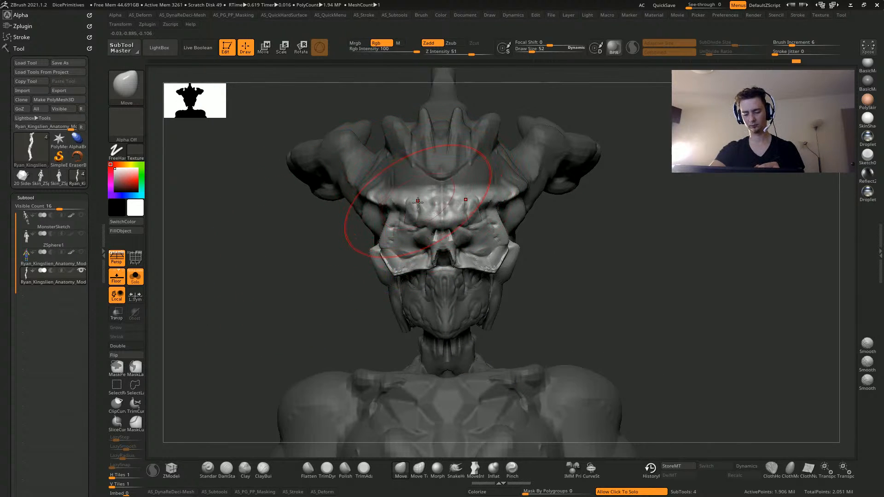
{"action": "left_click_drag", "start_coordinate": [342, 189], "coordinate": [390, 256]}
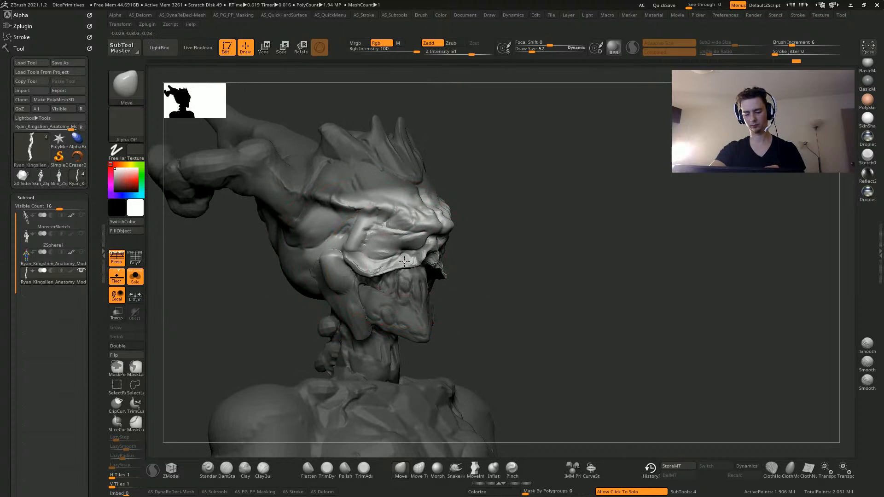
{"action": "left_click_drag", "start_coordinate": [529, 349], "coordinate": [440, 346]}
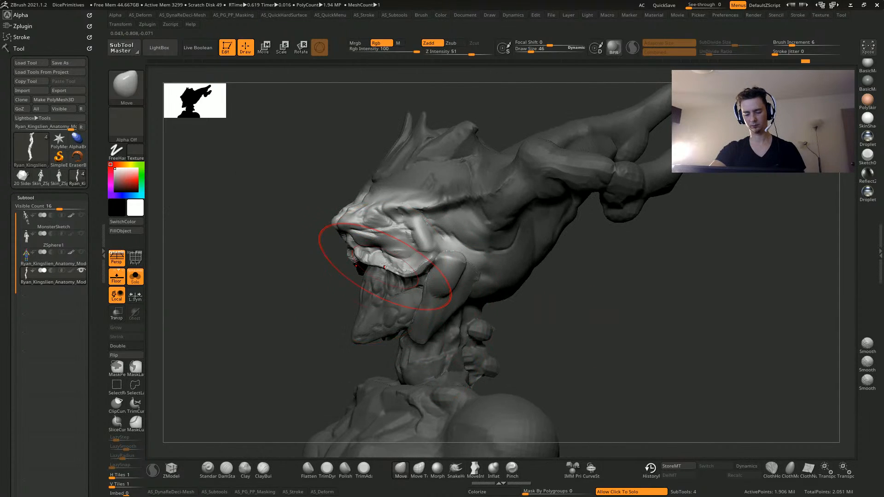
{"action": "left_click_drag", "start_coordinate": [272, 257], "coordinate": [377, 267]}
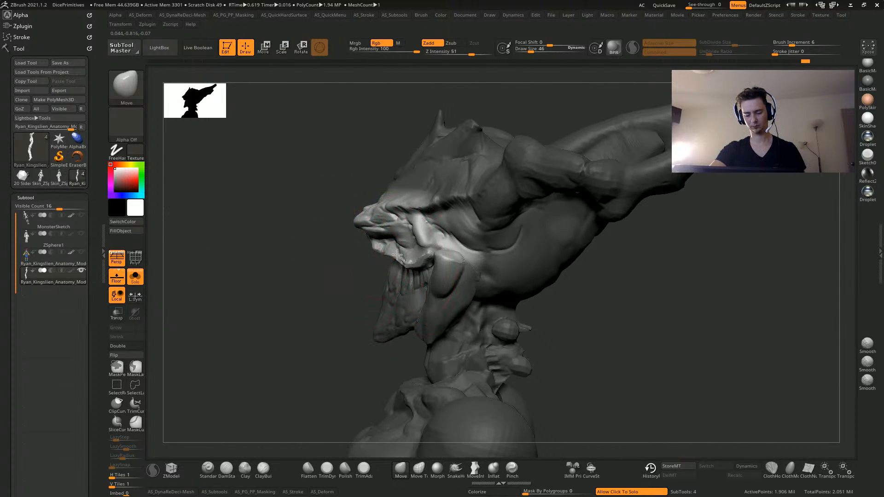
{"action": "mouse_move", "coordinate": [307, 268]}
{"action": "left_mouse_down"}
{"action": "mouse_move", "coordinate": [329, 276]}
{"action": "mouse_move", "coordinate": [327, 225]}
{"action": "mouse_move", "coordinate": [281, 250]}
{"action": "mouse_move", "coordinate": [360, 287]}
{"action": "left_mouse_up"}
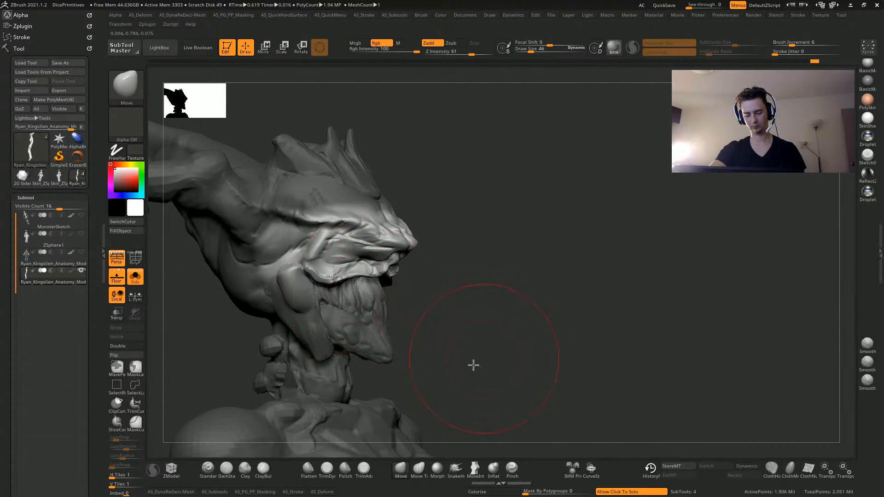
Try to adjust the eye socket and outer cheek contours with the Move brush from the front
{"action": "mouse_move", "coordinate": [473, 365]}
{"action": "left_mouse_down"}
{"action": "mouse_move", "coordinate": [233, 310]}
{"action": "mouse_move", "coordinate": [308, 247]}
{"action": "mouse_move", "coordinate": [272, 249]}
{"action": "mouse_move", "coordinate": [344, 233]}
{"action": "left_mouse_up"}
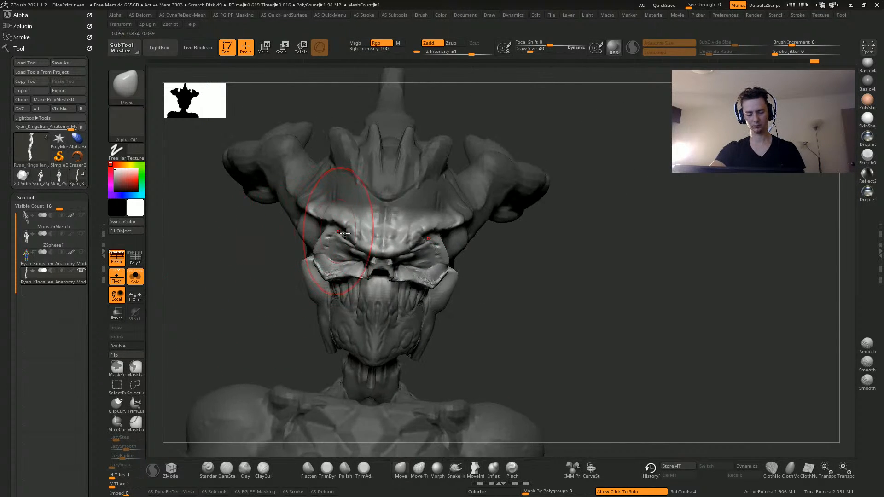
{"action": "left_click_drag", "start_coordinate": [288, 250], "coordinate": [330, 270]}
{"action": "mouse_move", "coordinate": [461, 338]}
{"action": "left_mouse_down"}
{"action": "mouse_move", "coordinate": [249, 350]}
{"action": "mouse_move", "coordinate": [248, 382]}
{"action": "mouse_move", "coordinate": [405, 313]}
{"action": "left_mouse_up"}
Try to fill out the cheeks below the brow with the Clay brush at draw size 8
{"action": "left_click", "coordinate": [245, 467]}
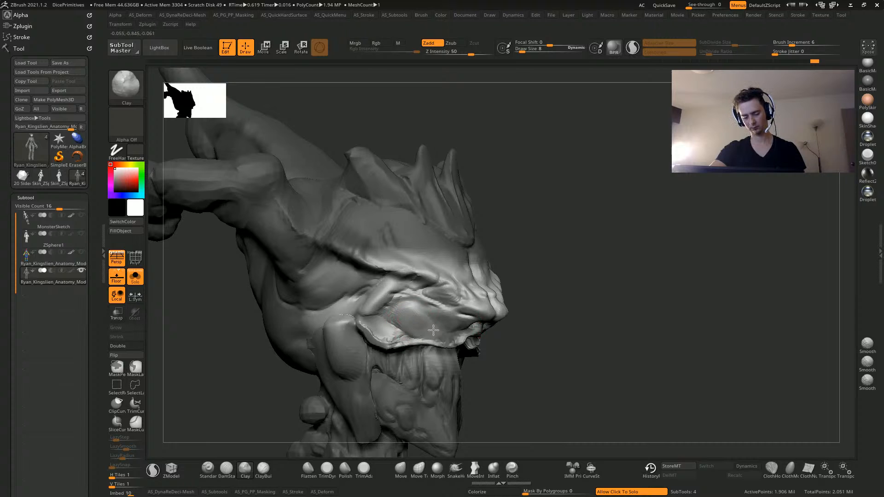
{"action": "left_click_drag", "start_coordinate": [433, 330], "coordinate": [457, 333]}
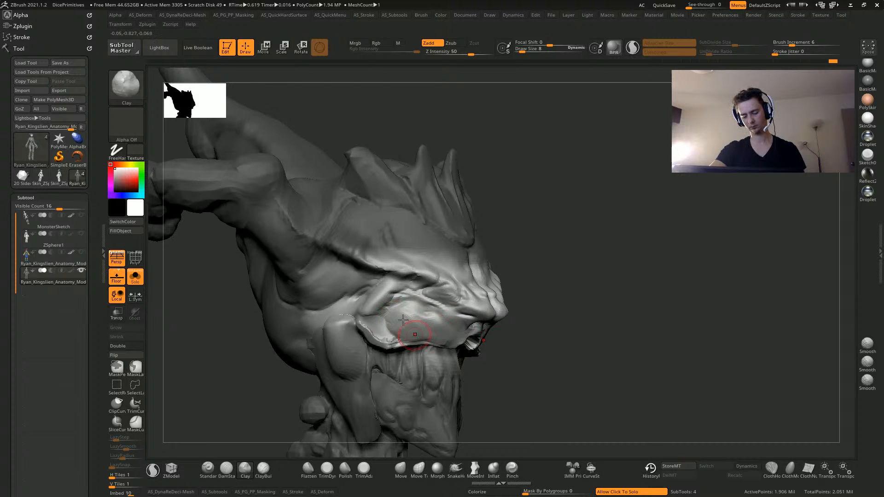
{"action": "left_click_drag", "start_coordinate": [500, 366], "coordinate": [304, 359]}
{"action": "mouse_move", "coordinate": [460, 332]}
{"action": "left_mouse_down"}
{"action": "mouse_move", "coordinate": [432, 317]}
{"action": "mouse_move", "coordinate": [493, 329]}
{"action": "left_mouse_up"}
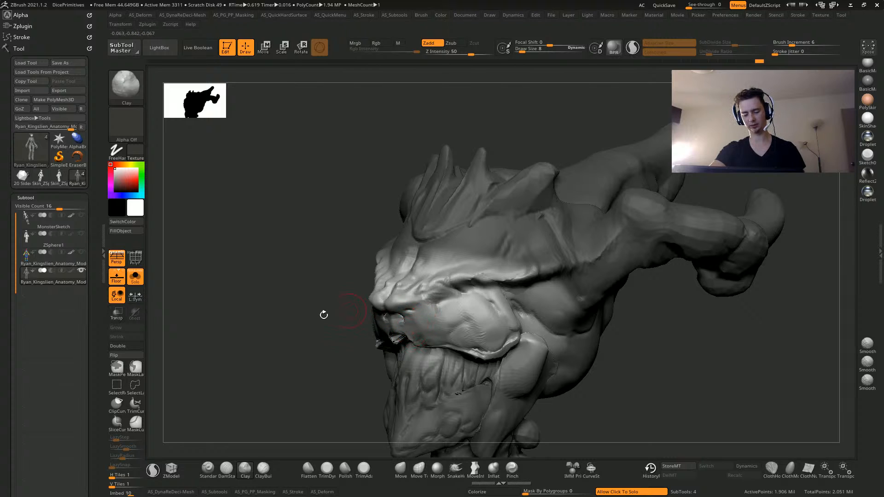
{"action": "mouse_move", "coordinate": [324, 314]}
{"action": "left_mouse_down"}
{"action": "mouse_move", "coordinate": [256, 306]}
{"action": "mouse_move", "coordinate": [263, 310]}
{"action": "mouse_move", "coordinate": [233, 351]}
{"action": "mouse_move", "coordinate": [633, 379]}
{"action": "mouse_move", "coordinate": [256, 336]}
{"action": "mouse_move", "coordinate": [319, 344]}
{"action": "mouse_move", "coordinate": [314, 339]}
{"action": "mouse_move", "coordinate": [345, 306]}
{"action": "left_mouse_up"}
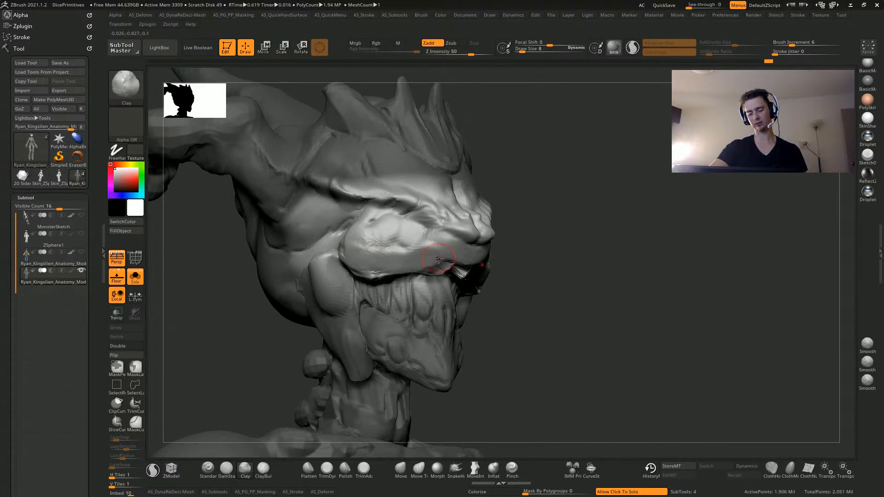
{"action": "left_click_drag", "start_coordinate": [249, 300], "coordinate": [239, 329]}
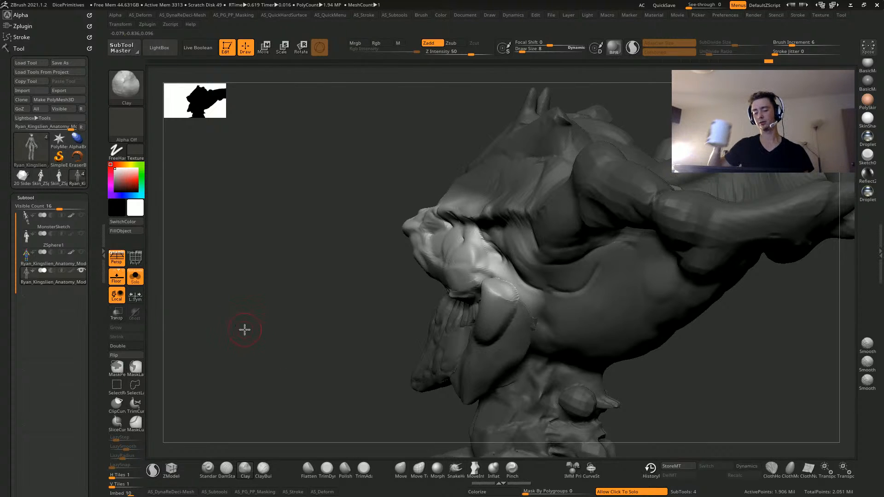
{"action": "left_click_drag", "start_coordinate": [244, 330], "coordinate": [265, 342]}
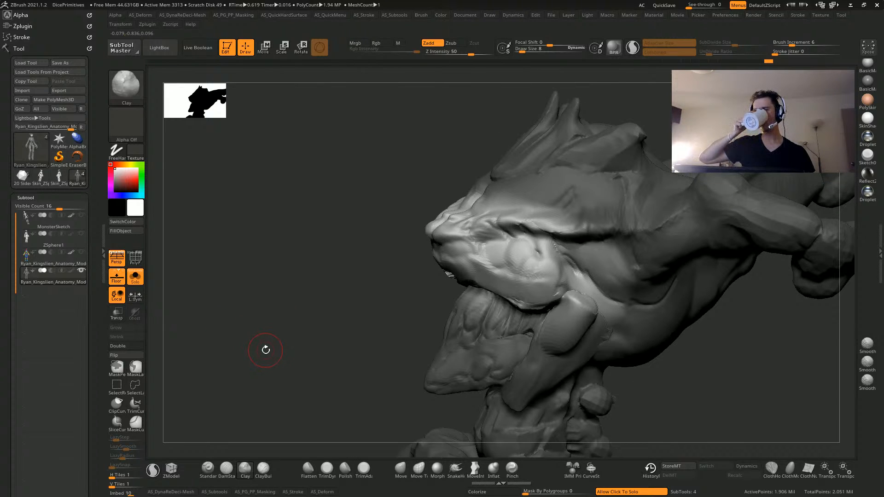
{"action": "mouse_move", "coordinate": [261, 351]}
{"action": "left_mouse_down"}
{"action": "mouse_move", "coordinate": [259, 340]}
{"action": "mouse_move", "coordinate": [292, 349]}
{"action": "mouse_move", "coordinate": [249, 322]}
{"action": "mouse_move", "coordinate": [239, 282]}
{"action": "mouse_move", "coordinate": [225, 338]}
{"action": "left_mouse_up"}
Undo the cheek clay build-up and the Move reshaping back to before the front of the face was masked
{"action": "key", "text": "ctrl+z"}
{"action": "key", "text": "ctrl+z"}
{"action": "key", "text": "ctrl+z"}
{"action": "key", "text": "ctrl+z"}
{"action": "key", "text": "ctrl+z"}
{"action": "key", "text": "ctrl+z"}
{"action": "key", "text": "ctrl+z"}
{"action": "key", "text": "ctrl+z"}
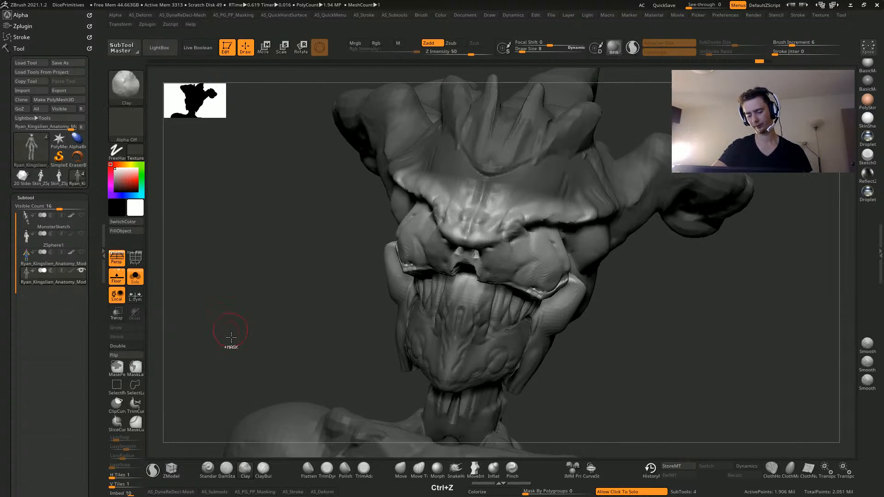
{"action": "key", "text": "ctrl+z"}
{"action": "key", "text": "ctrl+z"}
{"action": "key", "text": "ctrl+z"}
{"action": "key", "text": "ctrl+z"}
{"action": "key", "text": "ctrl+z"}
{"action": "key", "text": "ctrl+z"}
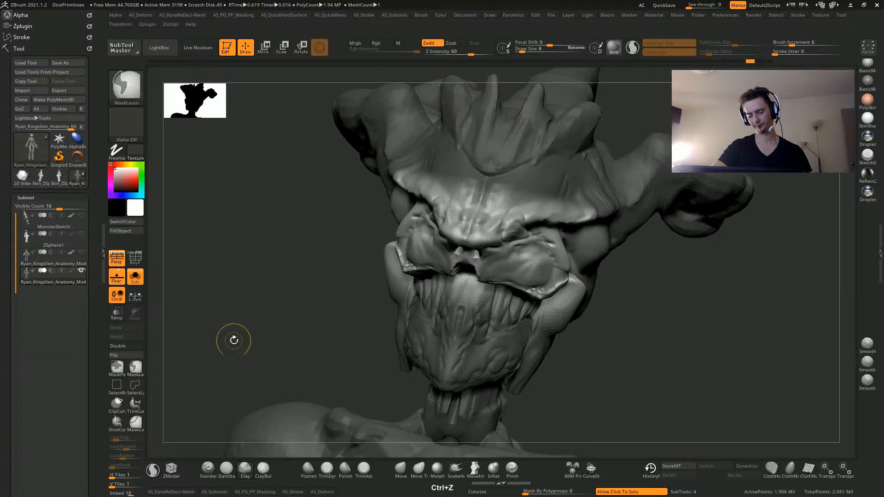
{"action": "key", "text": "ctrl+z"}
{"action": "key", "text": "ctrl+z"}
{"action": "key", "text": "ctrl+z"}
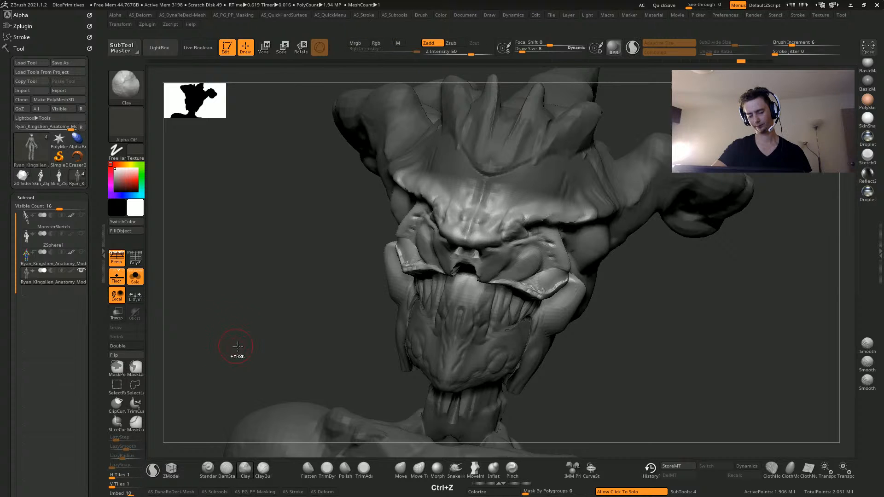
Try to flatten the eye sockets and upper jaw plates with Smooth Stronger, accepting removal of the later undo history
{"action": "left_click_drag", "start_coordinate": [233, 346], "coordinate": [278, 310]}
{"action": "left_click_drag", "start_coordinate": [386, 239], "coordinate": [435, 246], "text": "shift"}
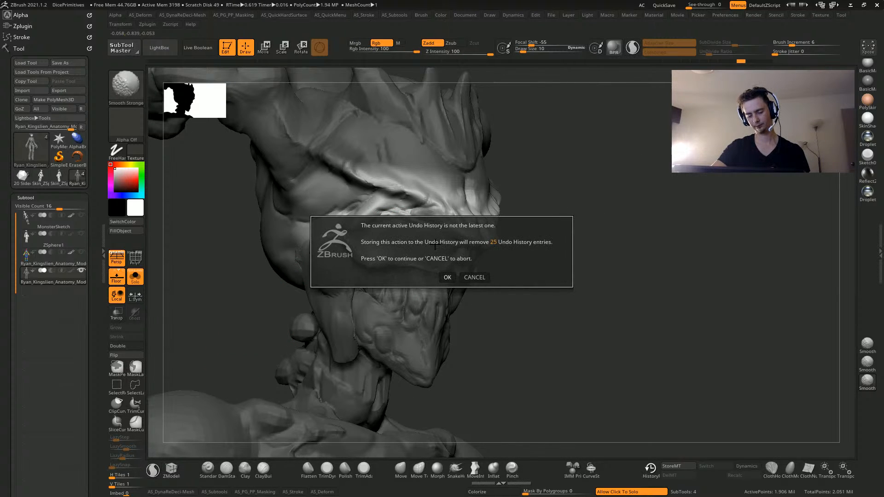
{"action": "left_click", "coordinate": [446, 277]}
{"action": "left_click_drag", "start_coordinate": [241, 235], "coordinate": [290, 244]}
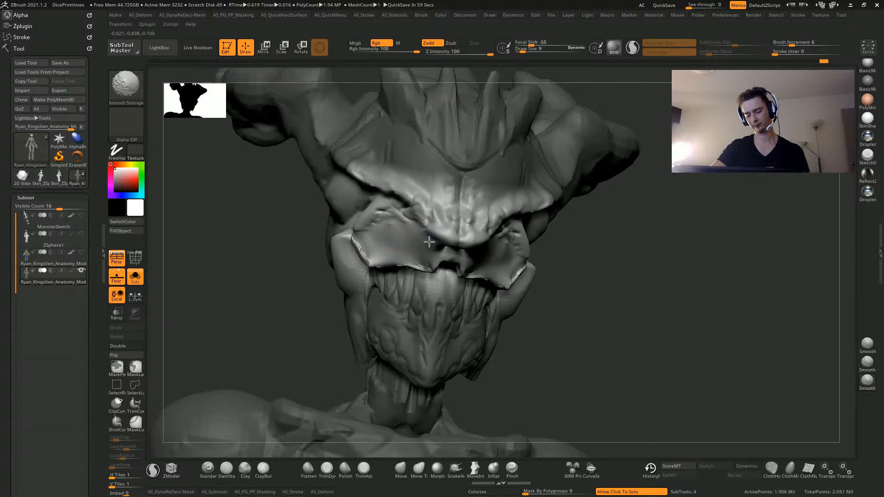
{"action": "left_click_drag", "start_coordinate": [383, 221], "coordinate": [365, 225], "text": "shift"}
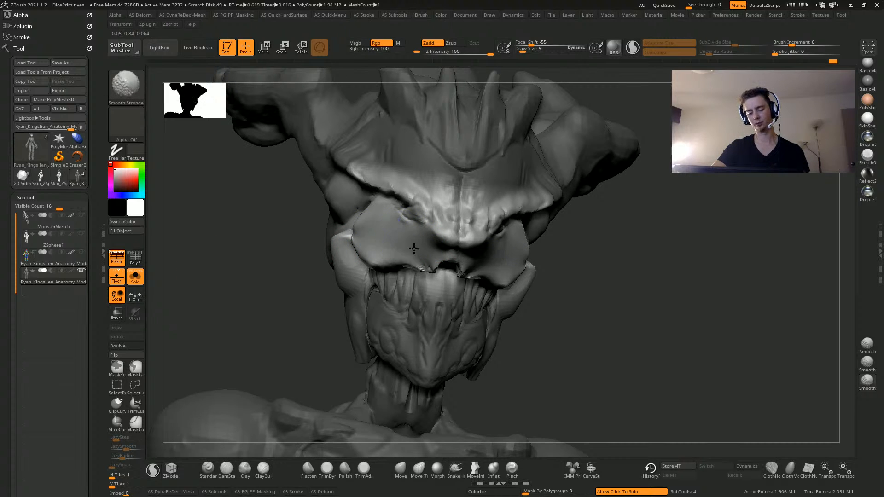
Undo the smoothing of the eye sockets and upper jaw plates
{"action": "mouse_move", "coordinate": [311, 227]}
{"action": "left_mouse_down"}
{"action": "mouse_move", "coordinate": [203, 193]}
{"action": "mouse_move", "coordinate": [192, 310]}
{"action": "mouse_move", "coordinate": [208, 328]}
{"action": "mouse_move", "coordinate": [193, 258]}
{"action": "mouse_move", "coordinate": [222, 307]}
{"action": "left_mouse_up"}
{"action": "key", "text": "ctrl+z"}
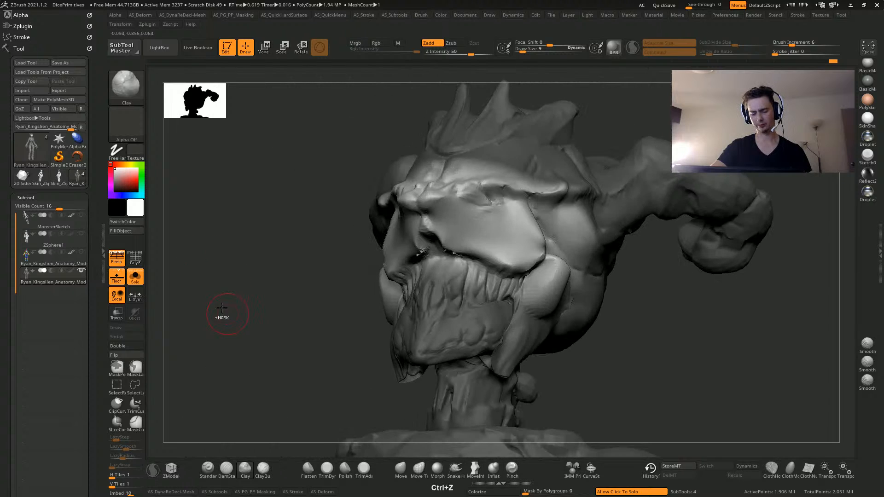
{"action": "key", "text": "ctrl+z"}
{"action": "key", "text": "ctrl+z"}
{"action": "key", "text": "ctrl+z"}
{"action": "key", "text": "ctrl+z"}
{"action": "key", "text": "ctrl+z"}
{"action": "key", "text": "ctrl+z"}
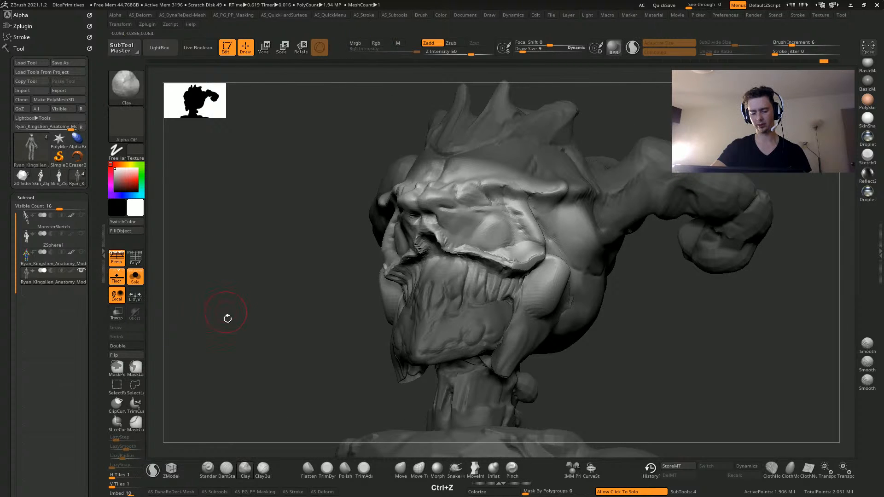
{"action": "key", "text": "ctrl+z"}
{"action": "key", "text": "ctrl+z"}
{"action": "key", "text": "ctrl+z"}
Enable Sculptris Pro and carve grooves between the strands beneath the upper jaw rim with the DamStandard brush
{"action": "mouse_move", "coordinate": [212, 280]}
{"action": "left_mouse_down"}
{"action": "mouse_move", "coordinate": [212, 316]}
{"action": "mouse_move", "coordinate": [194, 271]}
{"action": "mouse_move", "coordinate": [187, 306]}
{"action": "mouse_move", "coordinate": [229, 353]}
{"action": "mouse_move", "coordinate": [221, 414]}
{"action": "mouse_move", "coordinate": [216, 152]}
{"action": "mouse_move", "coordinate": [221, 203]}
{"action": "mouse_move", "coordinate": [327, 151]}
{"action": "left_mouse_up"}
{"action": "left_click", "coordinate": [224, 470]}
{"action": "left_click_drag", "start_coordinate": [232, 160], "coordinate": [269, 237]}
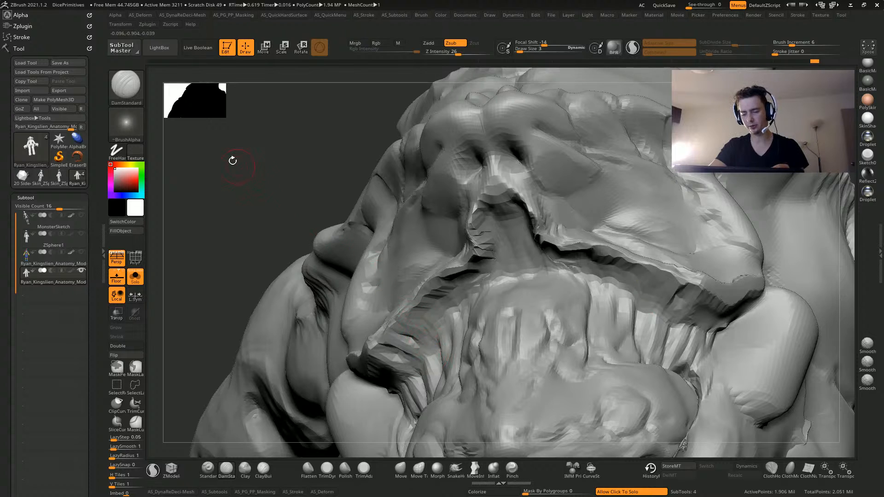
{"action": "left_click_drag", "start_coordinate": [232, 161], "coordinate": [235, 245]}
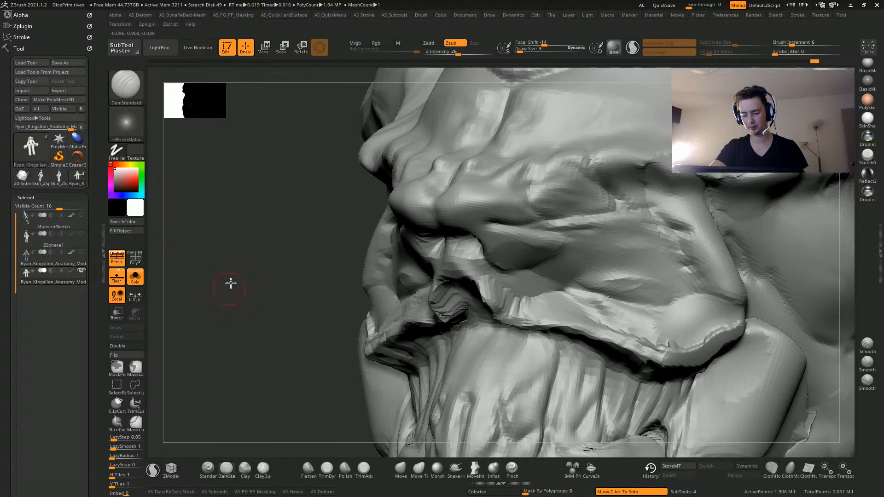
{"action": "mouse_move", "coordinate": [230, 283]}
{"action": "left_mouse_down"}
{"action": "mouse_move", "coordinate": [206, 256]}
{"action": "mouse_move", "coordinate": [206, 292]}
{"action": "mouse_move", "coordinate": [447, 115]}
{"action": "left_mouse_up"}
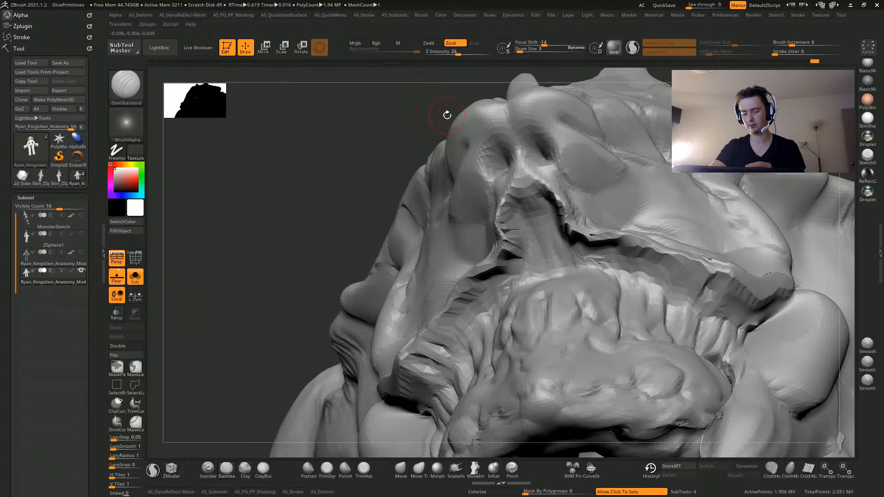
{"action": "left_click_drag", "start_coordinate": [258, 177], "coordinate": [259, 155], "text": "alt"}
{"action": "left_click", "coordinate": [632, 48]}
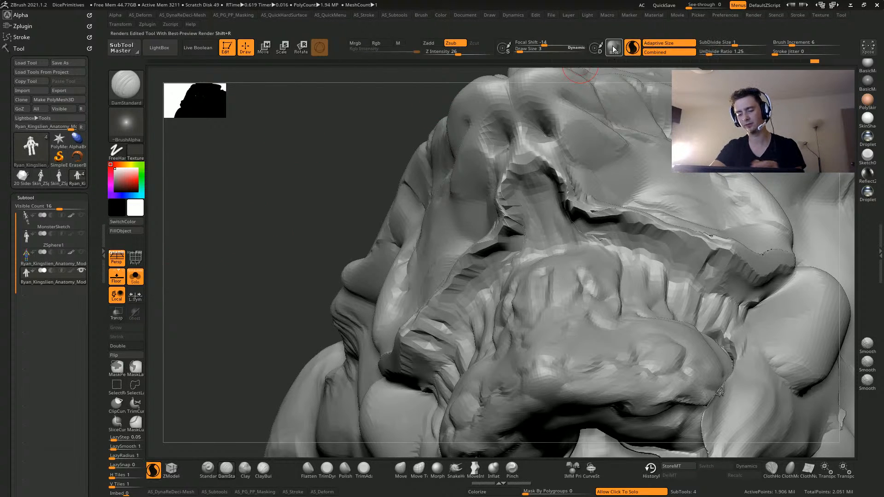
{"action": "mouse_move", "coordinate": [241, 215]}
{"action": "left_mouse_down"}
{"action": "mouse_move", "coordinate": [239, 229]}
{"action": "mouse_move", "coordinate": [239, 221]}
{"action": "mouse_move", "coordinate": [457, 311]}
{"action": "mouse_move", "coordinate": [479, 284]}
{"action": "mouse_move", "coordinate": [499, 298]}
{"action": "left_mouse_up"}
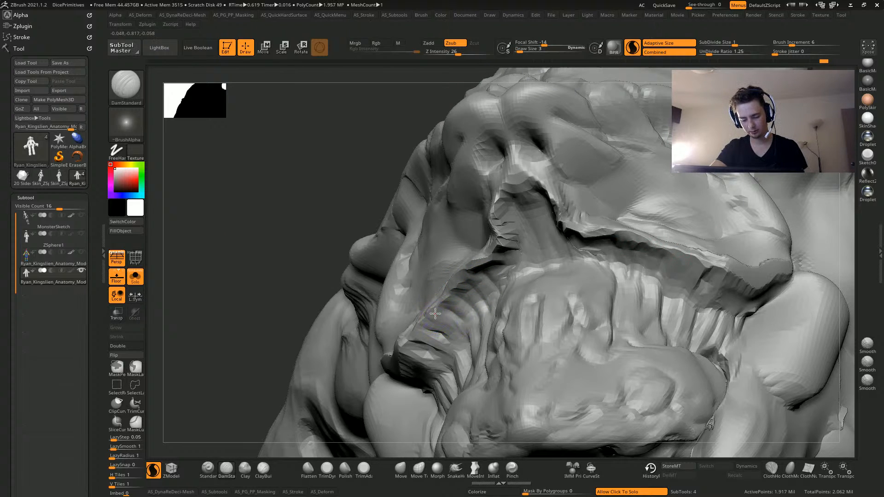
{"action": "mouse_move", "coordinate": [438, 315]}
{"action": "left_mouse_down"}
{"action": "mouse_move", "coordinate": [463, 338]}
{"action": "mouse_move", "coordinate": [443, 336]}
{"action": "mouse_move", "coordinate": [456, 348]}
{"action": "mouse_move", "coordinate": [395, 359]}
{"action": "mouse_move", "coordinate": [432, 406]}
{"action": "left_mouse_up"}
{"action": "mouse_move", "coordinate": [415, 343]}
{"action": "left_mouse_down"}
{"action": "mouse_move", "coordinate": [448, 365]}
{"action": "mouse_move", "coordinate": [467, 356]}
{"action": "mouse_move", "coordinate": [462, 319]}
{"action": "left_mouse_up"}
{"action": "left_click_drag", "start_coordinate": [273, 272], "coordinate": [311, 275]}
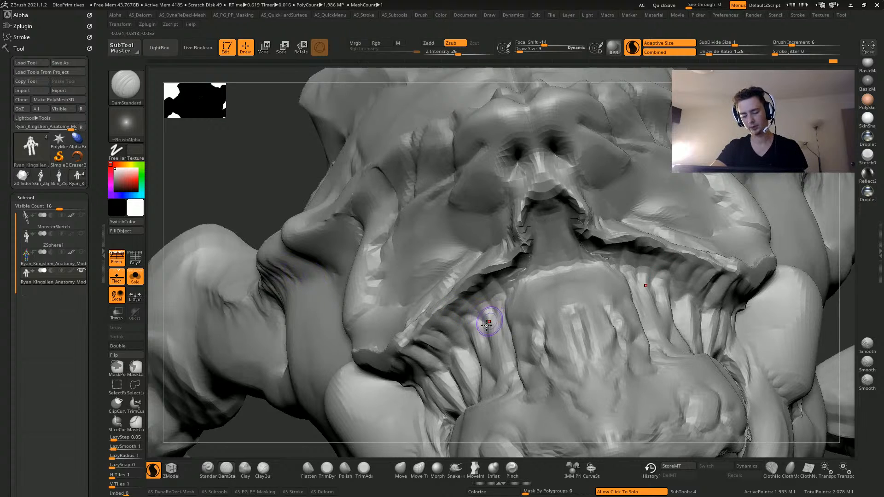
{"action": "mouse_move", "coordinate": [488, 323]}
{"action": "left_mouse_down"}
{"action": "mouse_move", "coordinate": [490, 302]}
{"action": "mouse_move", "coordinate": [526, 274]}
{"action": "left_mouse_up"}
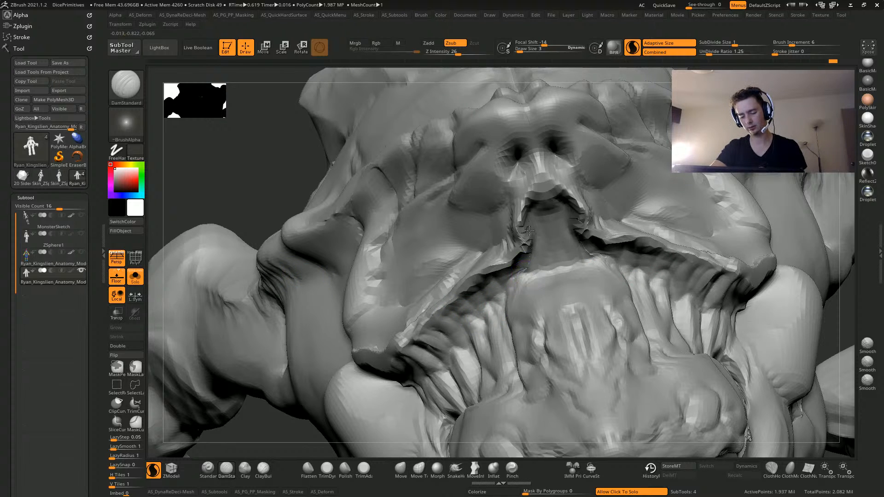
Deepen the inner edges of the nasal cavity with DamStandard at draw size 3 and Z Intensity 43
{"action": "left_click_drag", "start_coordinate": [532, 215], "coordinate": [535, 212]}
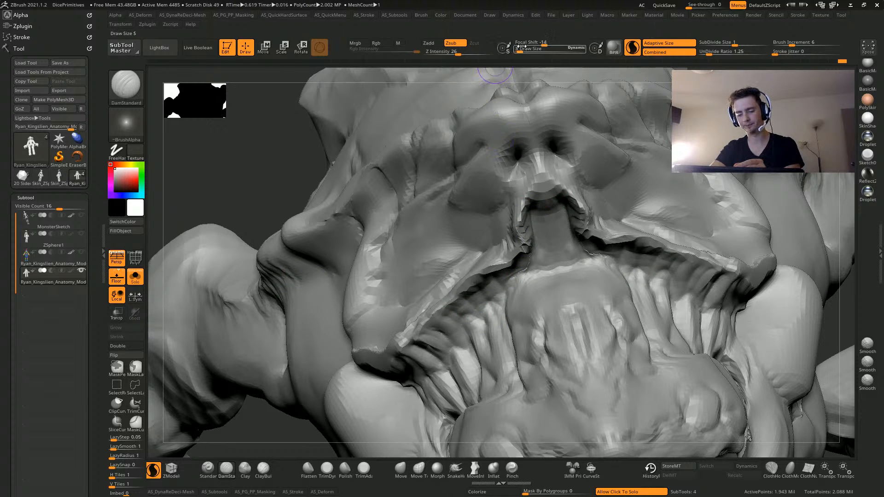
{"action": "mouse_move", "coordinate": [533, 49]}
{"action": "left_mouse_down"}
{"action": "mouse_move", "coordinate": [502, 44]}
{"action": "mouse_move", "coordinate": [467, 55]}
{"action": "mouse_move", "coordinate": [523, 51]}
{"action": "left_mouse_up"}
{"action": "key", "text": "bracketleft"}
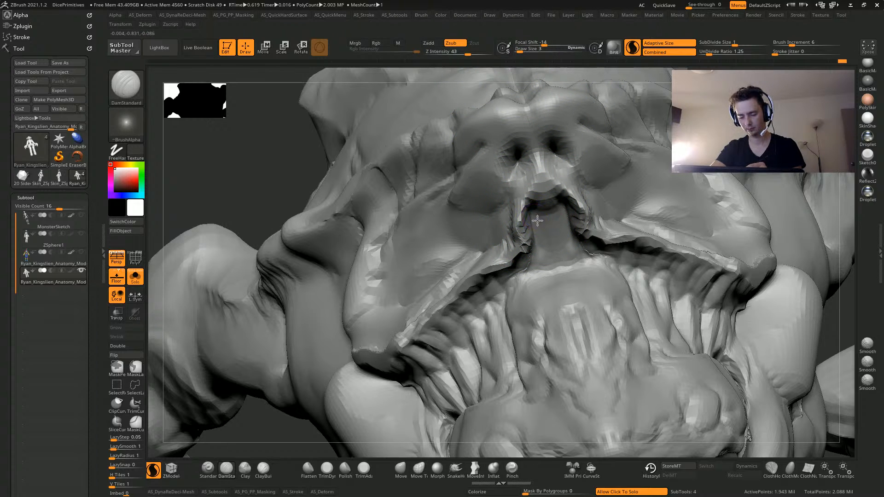
{"action": "left_click_drag", "start_coordinate": [534, 217], "coordinate": [544, 261]}
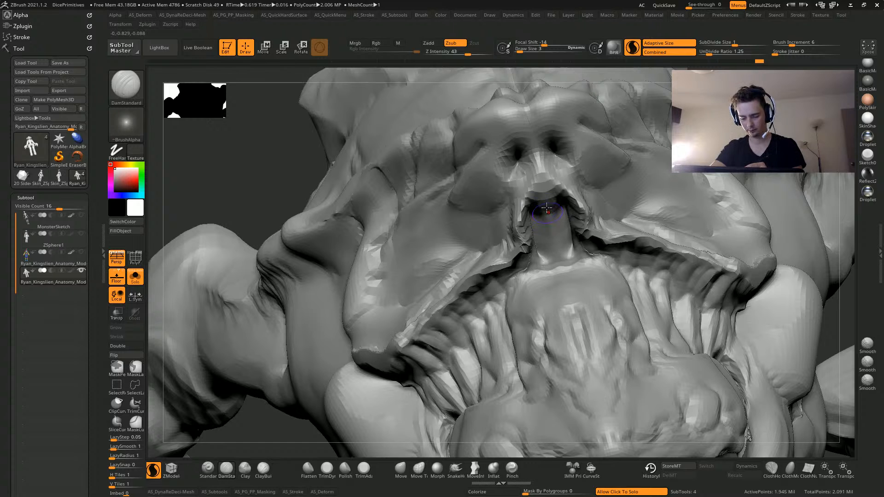
{"action": "left_click_drag", "start_coordinate": [546, 208], "coordinate": [538, 241]}
Carve a crease along the lower jaw plate's upper edge below the strands, and smooth the lower jaw surface
{"action": "left_click_drag", "start_coordinate": [190, 201], "coordinate": [308, 322]}
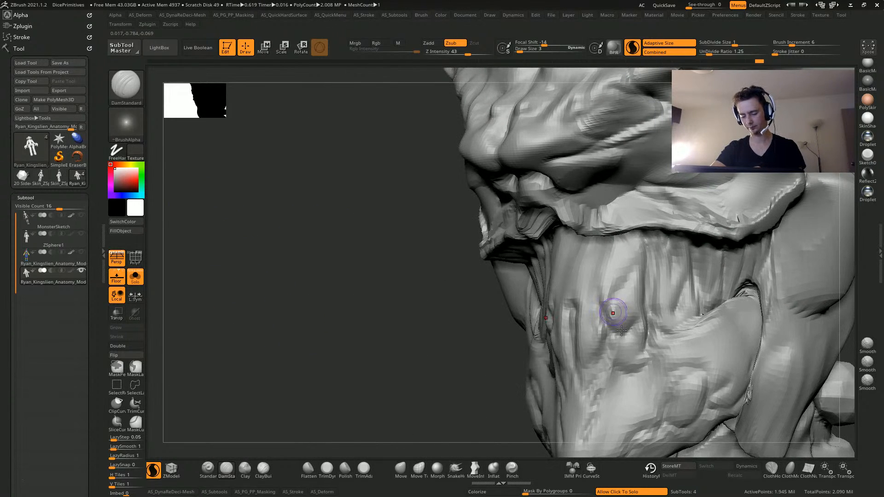
{"action": "left_click_drag", "start_coordinate": [623, 336], "coordinate": [686, 323]}
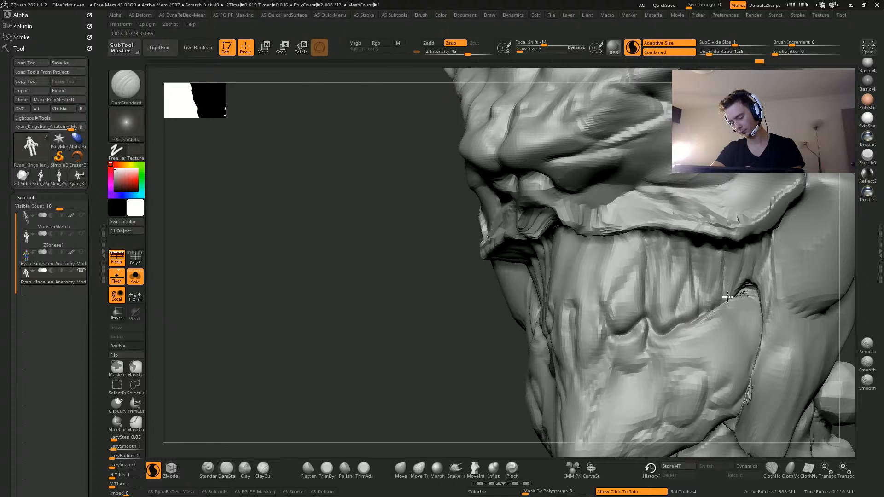
{"action": "left_click_drag", "start_coordinate": [727, 297], "coordinate": [759, 316]}
{"action": "mouse_move", "coordinate": [346, 304]}
{"action": "left_mouse_down", "text": "alt"}
{"action": "mouse_move", "coordinate": [336, 294]}
{"action": "mouse_move", "coordinate": [366, 303]}
{"action": "mouse_move", "coordinate": [336, 307]}
{"action": "mouse_move", "coordinate": [385, 295]}
{"action": "left_mouse_up", "text": "alt"}
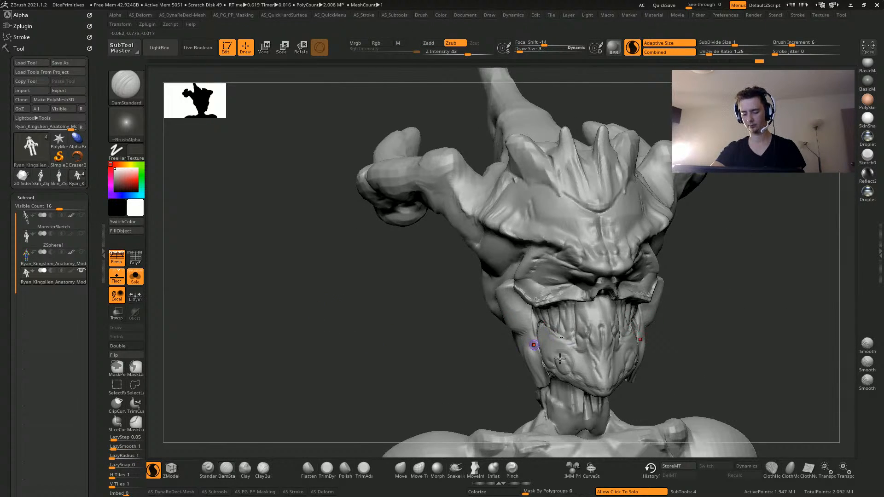
{"action": "key", "text": "shift"}
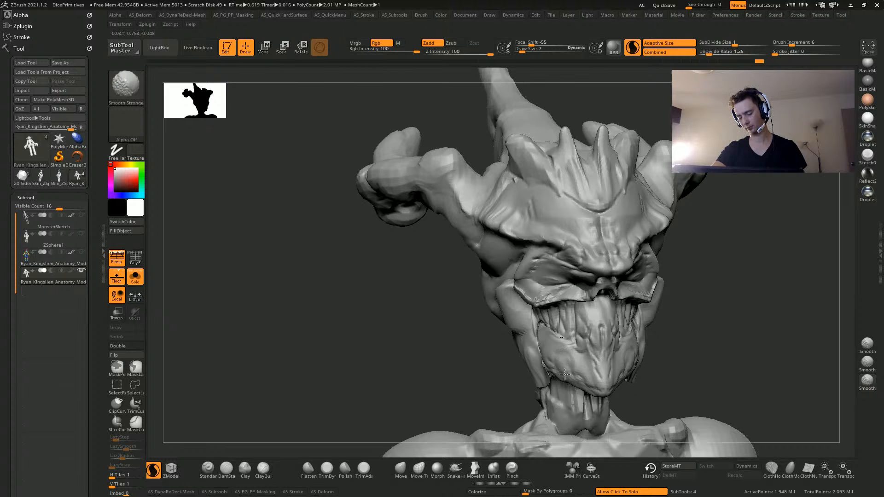
Build up the central plate and strands below the nasal cavity with the Clay brush, and turn off Sculptris Pro
{"action": "mouse_move", "coordinate": [310, 329]}
{"action": "left_mouse_down", "text": "alt"}
{"action": "mouse_move", "coordinate": [250, 300]}
{"action": "mouse_move", "coordinate": [310, 333]}
{"action": "mouse_move", "coordinate": [290, 333]}
{"action": "mouse_move", "coordinate": [287, 342]}
{"action": "mouse_move", "coordinate": [351, 341]}
{"action": "mouse_move", "coordinate": [288, 332]}
{"action": "mouse_move", "coordinate": [191, 341]}
{"action": "mouse_move", "coordinate": [223, 341]}
{"action": "mouse_move", "coordinate": [272, 300]}
{"action": "mouse_move", "coordinate": [312, 310]}
{"action": "mouse_move", "coordinate": [296, 256]}
{"action": "mouse_move", "coordinate": [319, 201]}
{"action": "mouse_move", "coordinate": [326, 312]}
{"action": "mouse_move", "coordinate": [315, 280]}
{"action": "mouse_move", "coordinate": [297, 317]}
{"action": "mouse_move", "coordinate": [297, 302]}
{"action": "mouse_move", "coordinate": [307, 347]}
{"action": "mouse_move", "coordinate": [294, 357]}
{"action": "mouse_move", "coordinate": [262, 347]}
{"action": "mouse_move", "coordinate": [300, 296]}
{"action": "mouse_move", "coordinate": [195, 442]}
{"action": "left_mouse_up", "text": "alt"}
{"action": "left_click", "coordinate": [244, 470]}
{"action": "mouse_move", "coordinate": [274, 260]}
{"action": "left_mouse_down"}
{"action": "mouse_move", "coordinate": [302, 306]}
{"action": "mouse_move", "coordinate": [278, 292]}
{"action": "mouse_move", "coordinate": [313, 330]}
{"action": "mouse_move", "coordinate": [248, 276]}
{"action": "mouse_move", "coordinate": [544, 261]}
{"action": "left_mouse_up"}
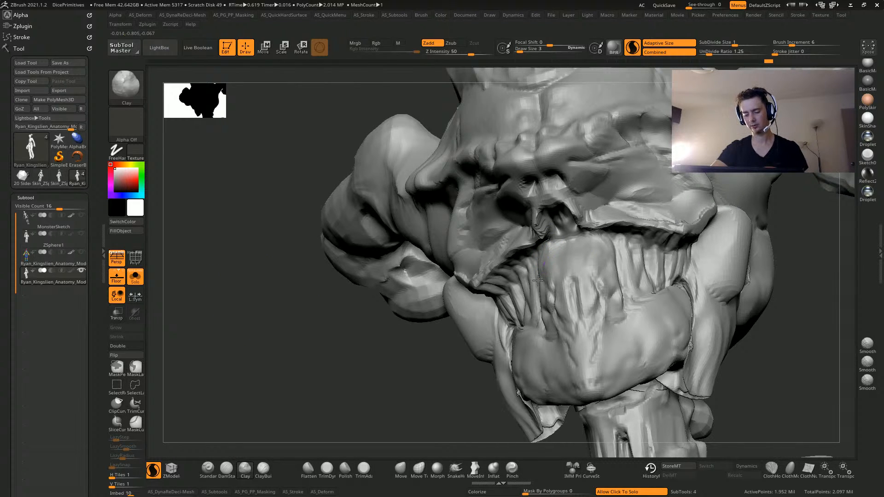
{"action": "mouse_move", "coordinate": [240, 304]}
{"action": "left_mouse_down"}
{"action": "mouse_move", "coordinate": [299, 310]}
{"action": "mouse_move", "coordinate": [301, 337]}
{"action": "left_mouse_up"}
{"action": "left_click", "coordinate": [631, 47]}
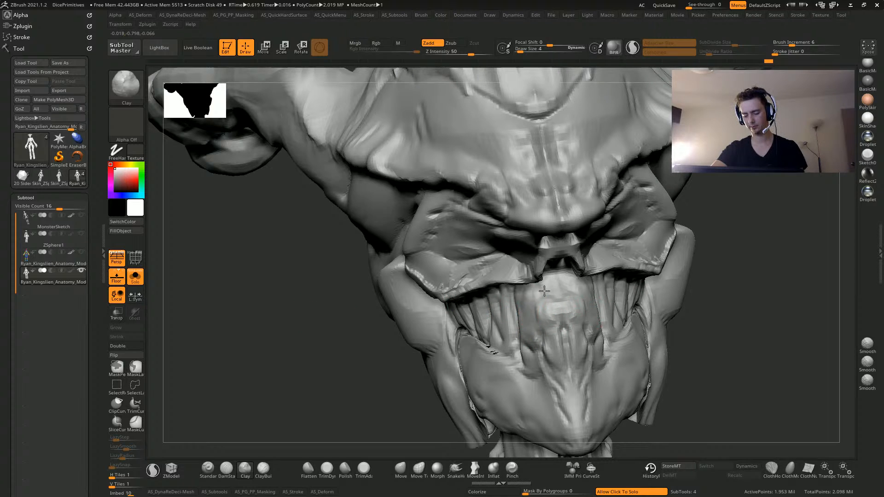
Smooth the upper jaw rim beside the nasal cavity, and undo the last smoothing strokes
{"action": "left_click_drag", "start_coordinate": [289, 316], "coordinate": [295, 250]}
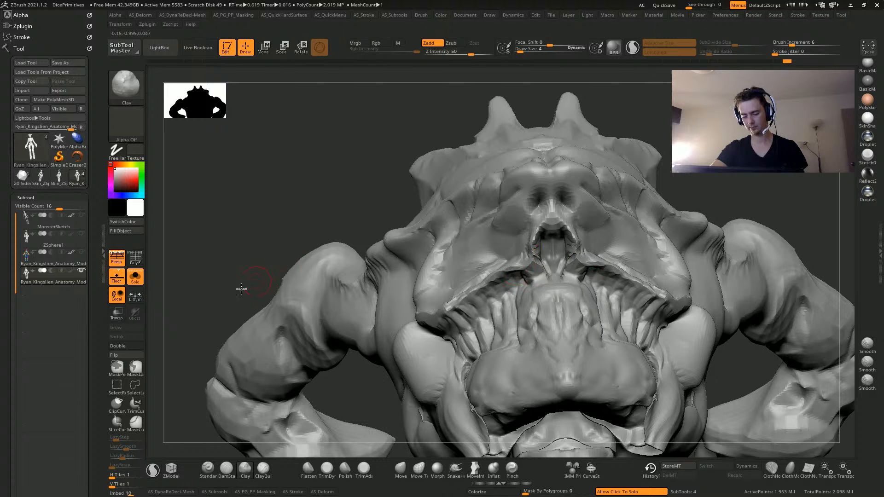
{"action": "mouse_move", "coordinate": [240, 290]}
{"action": "left_mouse_down"}
{"action": "mouse_move", "coordinate": [450, 256]}
{"action": "mouse_move", "coordinate": [525, 257]}
{"action": "left_mouse_up"}
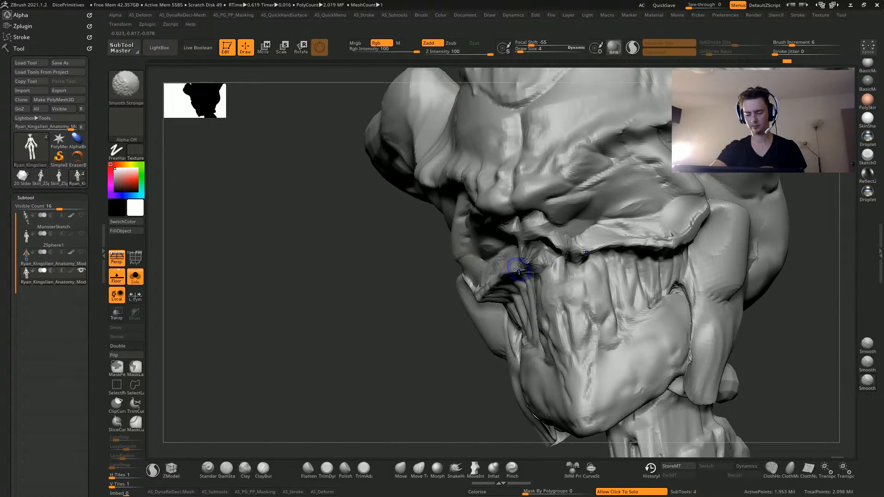
{"action": "mouse_move", "coordinate": [266, 287]}
{"action": "left_mouse_down", "text": "alt"}
{"action": "mouse_move", "coordinate": [256, 284]}
{"action": "mouse_move", "coordinate": [260, 266]}
{"action": "mouse_move", "coordinate": [274, 314]}
{"action": "mouse_move", "coordinate": [267, 300]}
{"action": "mouse_move", "coordinate": [302, 258]}
{"action": "mouse_move", "coordinate": [296, 276]}
{"action": "mouse_move", "coordinate": [490, 277]}
{"action": "left_mouse_up", "text": "alt"}
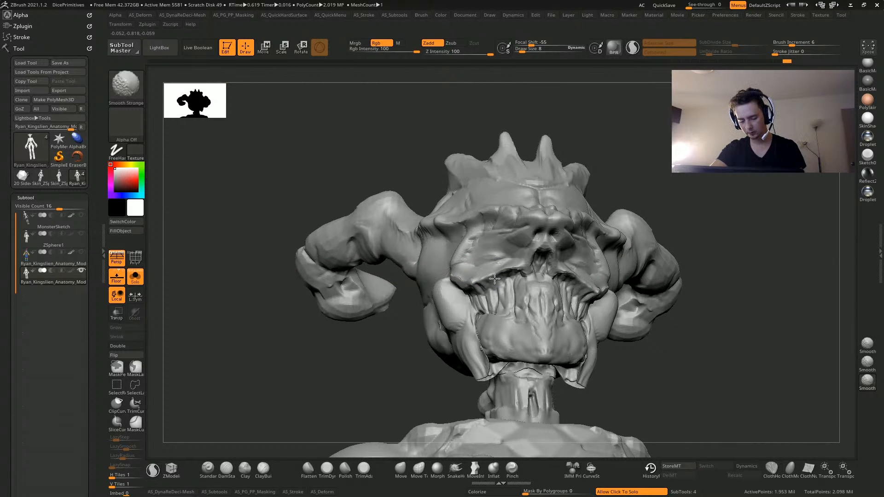
{"action": "key", "text": "ctrl+z"}
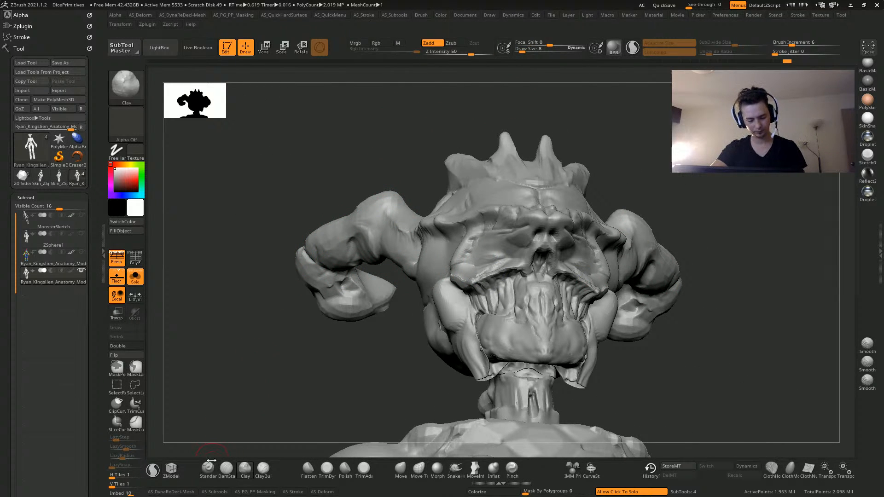
Flatten the upper jaw plates below the eye sockets with the TrimDynamic brush at draw size 9 to 10
{"action": "left_click", "coordinate": [325, 467]}
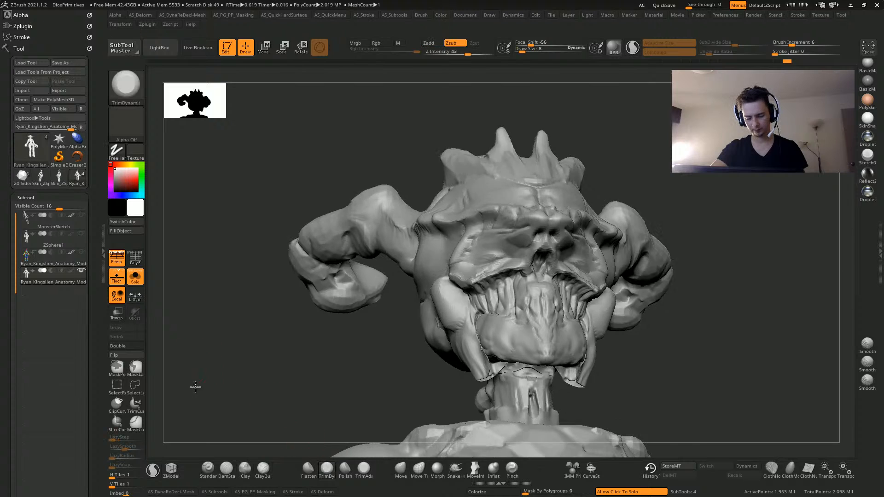
{"action": "left_click_drag", "start_coordinate": [194, 385], "coordinate": [236, 343]}
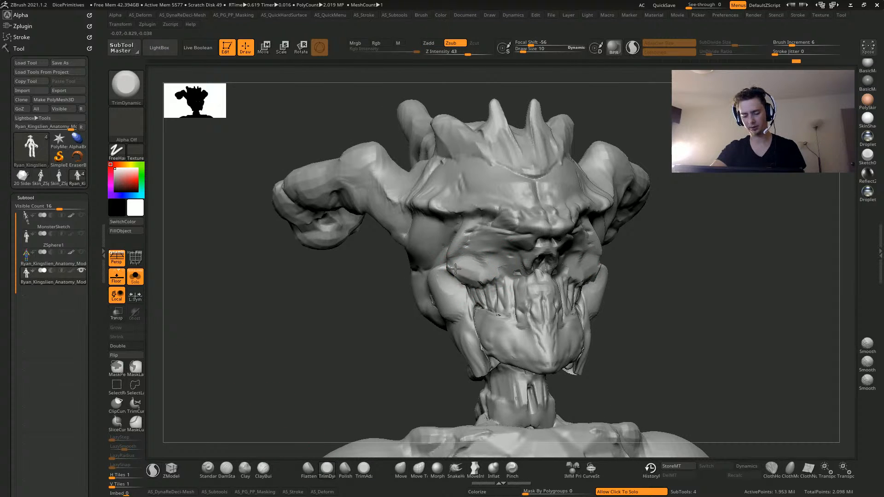
{"action": "mouse_move", "coordinate": [258, 359]}
{"action": "left_mouse_down"}
{"action": "mouse_move", "coordinate": [238, 363]}
{"action": "mouse_move", "coordinate": [241, 349]}
{"action": "mouse_move", "coordinate": [227, 347]}
{"action": "mouse_move", "coordinate": [251, 349]}
{"action": "mouse_move", "coordinate": [261, 365]}
{"action": "mouse_move", "coordinate": [227, 343]}
{"action": "mouse_move", "coordinate": [244, 339]}
{"action": "mouse_move", "coordinate": [195, 328]}
{"action": "mouse_move", "coordinate": [258, 401]}
{"action": "left_mouse_up"}
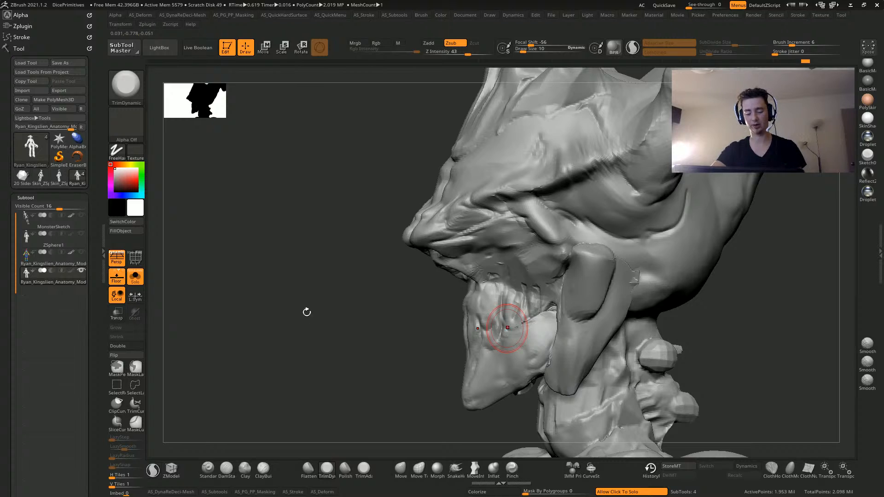
{"action": "left_click_drag", "start_coordinate": [307, 312], "coordinate": [500, 252]}
{"action": "mouse_move", "coordinate": [263, 288]}
{"action": "left_mouse_down"}
{"action": "mouse_move", "coordinate": [207, 221]}
{"action": "mouse_move", "coordinate": [223, 217]}
{"action": "mouse_move", "coordinate": [264, 270]}
{"action": "mouse_move", "coordinate": [247, 260]}
{"action": "mouse_move", "coordinate": [279, 275]}
{"action": "mouse_move", "coordinate": [299, 367]}
{"action": "mouse_move", "coordinate": [291, 355]}
{"action": "mouse_move", "coordinate": [259, 349]}
{"action": "mouse_move", "coordinate": [266, 341]}
{"action": "mouse_move", "coordinate": [255, 335]}
{"action": "mouse_move", "coordinate": [282, 331]}
{"action": "mouse_move", "coordinate": [243, 328]}
{"action": "mouse_move", "coordinate": [312, 413]}
{"action": "mouse_move", "coordinate": [270, 339]}
{"action": "mouse_move", "coordinate": [301, 276]}
{"action": "left_mouse_up"}
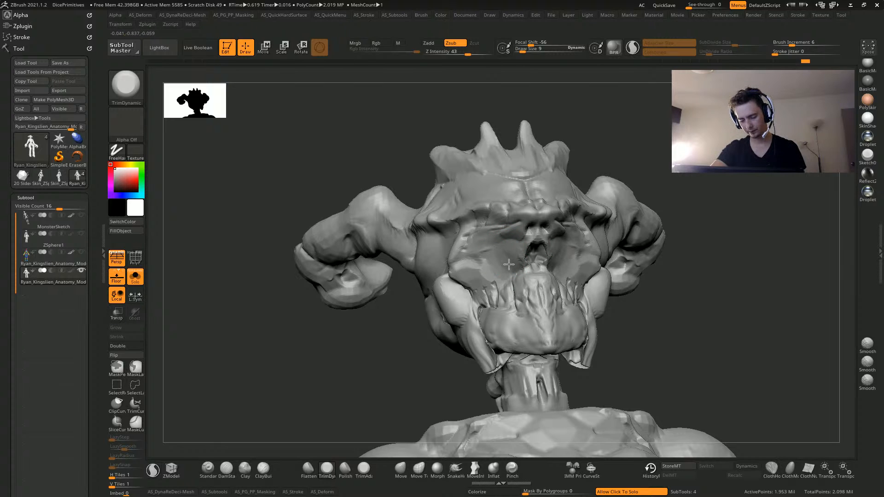
{"action": "left_click_drag", "start_coordinate": [491, 269], "coordinate": [479, 285]}
Flatten the outer cheek edge beside the eye socket with TrimDynamic, and smooth the top of the cheek plate
{"action": "left_click_drag", "start_coordinate": [281, 361], "coordinate": [269, 405]}
{"action": "left_click_drag", "start_coordinate": [468, 270], "coordinate": [456, 259]}
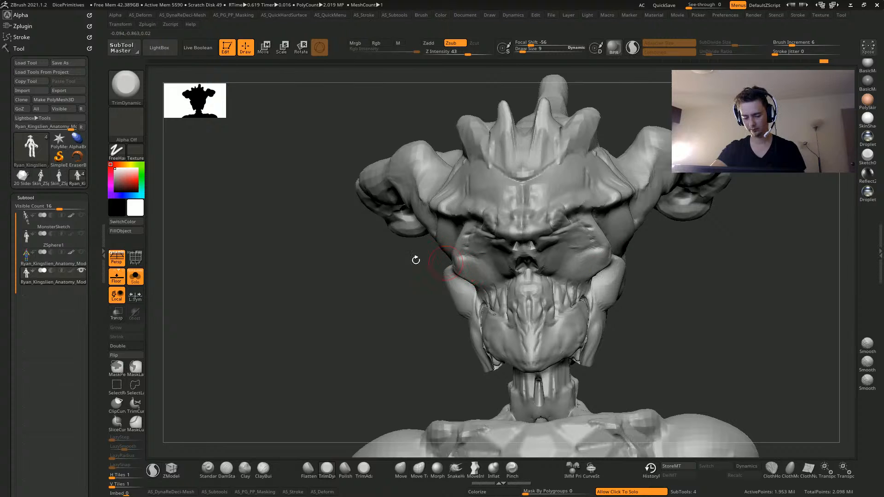
{"action": "left_click_drag", "start_coordinate": [389, 288], "coordinate": [446, 275]}
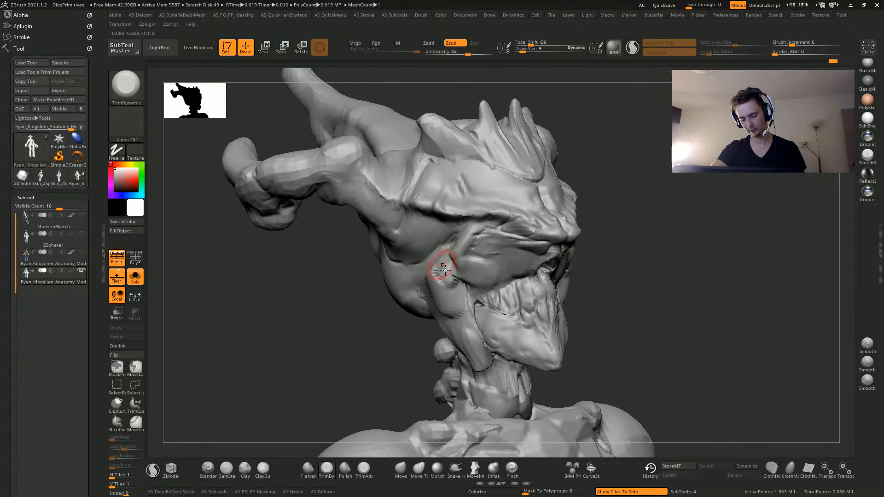
{"action": "key", "text": "shift"}
{"action": "mouse_move", "coordinate": [451, 277]}
{"action": "left_mouse_down", "text": "shift"}
{"action": "mouse_move", "coordinate": [442, 263]}
{"action": "mouse_move", "coordinate": [461, 284]}
{"action": "left_mouse_up", "text": "shift"}
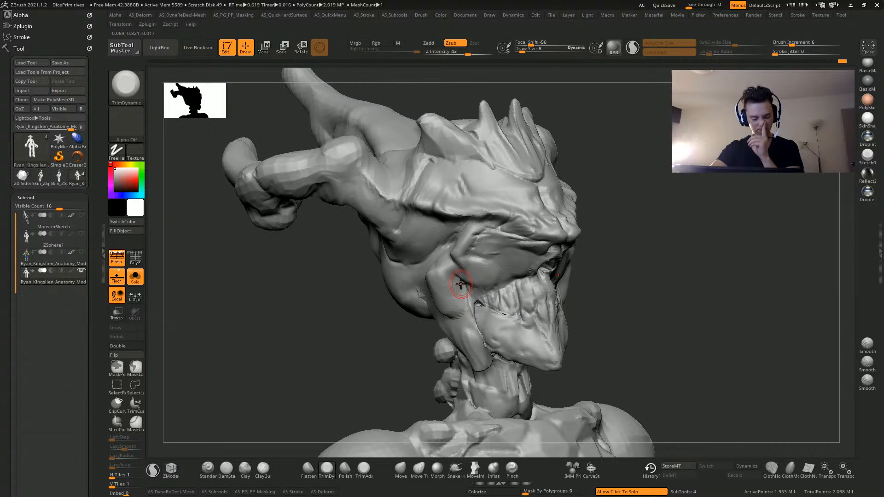
Carve curved folds across the temple and wrinkles into the eye socket with DamStandard at draw size 5 and Z Intensity 43
{"action": "left_click", "coordinate": [223, 471]}
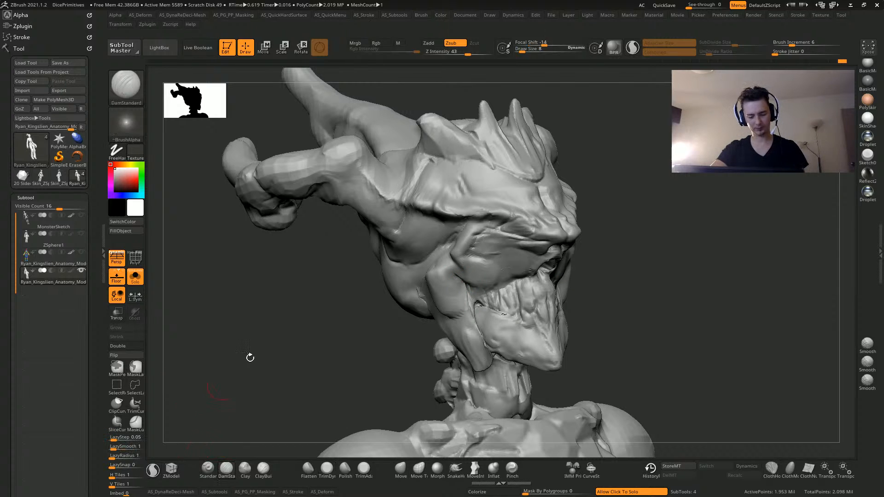
{"action": "left_click_drag", "start_coordinate": [435, 228], "coordinate": [415, 266]}
{"action": "left_click_drag", "start_coordinate": [413, 211], "coordinate": [386, 253]}
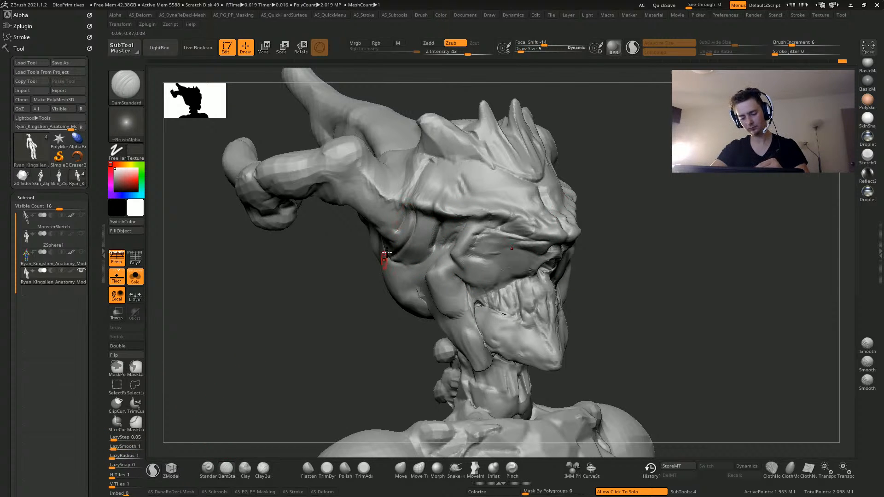
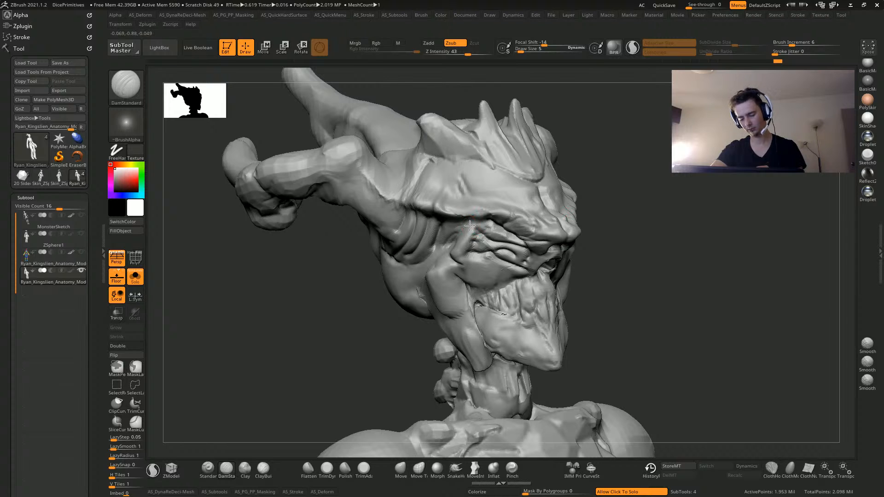
Carve finer creases between the jaw strands and wrinkles at the horn base with DamStandard at draw size 3 to 4
{"action": "left_click_drag", "start_coordinate": [644, 351], "coordinate": [387, 248]}
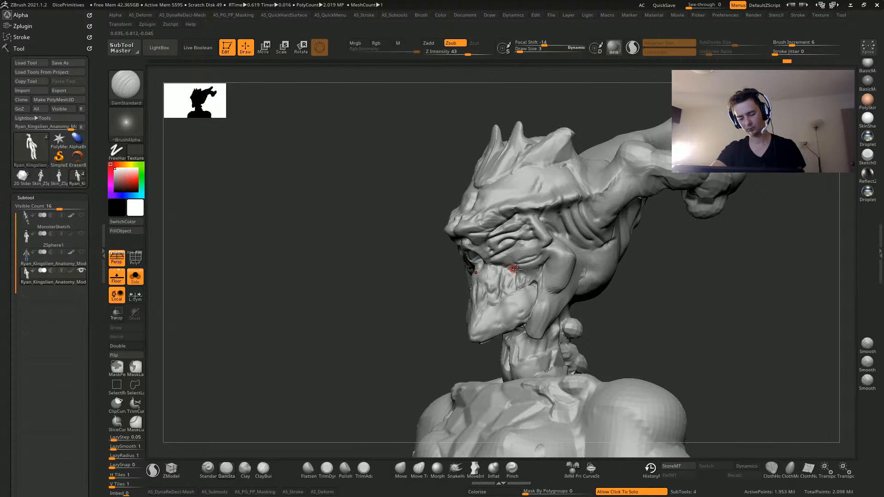
{"action": "left_click_drag", "start_coordinate": [490, 272], "coordinate": [489, 299]}
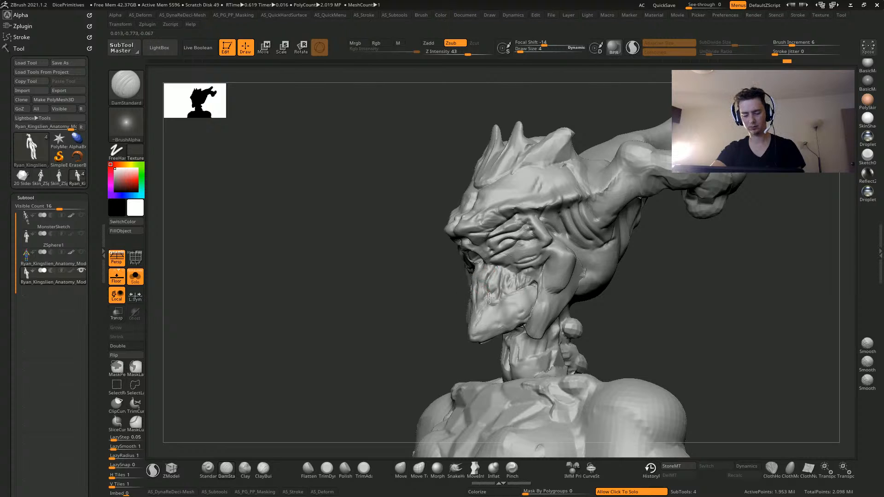
{"action": "mouse_move", "coordinate": [378, 295]}
{"action": "left_mouse_down"}
{"action": "mouse_move", "coordinate": [304, 280]}
{"action": "mouse_move", "coordinate": [300, 300]}
{"action": "mouse_move", "coordinate": [320, 312]}
{"action": "mouse_move", "coordinate": [254, 363]}
{"action": "mouse_move", "coordinate": [275, 365]}
{"action": "mouse_move", "coordinate": [249, 359]}
{"action": "mouse_move", "coordinate": [272, 300]}
{"action": "mouse_move", "coordinate": [259, 292]}
{"action": "mouse_move", "coordinate": [321, 404]}
{"action": "mouse_move", "coordinate": [331, 228]}
{"action": "left_mouse_up"}
{"action": "left_click_drag", "start_coordinate": [372, 198], "coordinate": [354, 219]}
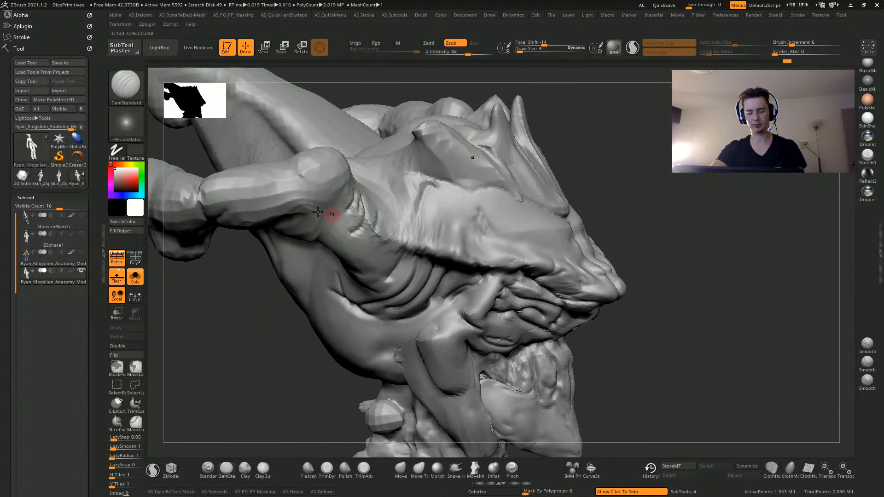
Carve and smooth the bony knobs at the inner ends of the shoulders beside the neck
{"action": "mouse_move", "coordinate": [232, 350]}
{"action": "left_mouse_down"}
{"action": "mouse_move", "coordinate": [203, 349]}
{"action": "mouse_move", "coordinate": [195, 361]}
{"action": "mouse_move", "coordinate": [203, 335]}
{"action": "mouse_move", "coordinate": [221, 353]}
{"action": "mouse_move", "coordinate": [212, 337]}
{"action": "mouse_move", "coordinate": [248, 254]}
{"action": "mouse_move", "coordinate": [332, 302]}
{"action": "mouse_move", "coordinate": [227, 310]}
{"action": "mouse_move", "coordinate": [276, 282]}
{"action": "mouse_move", "coordinate": [257, 340]}
{"action": "mouse_move", "coordinate": [286, 248]}
{"action": "left_mouse_up"}
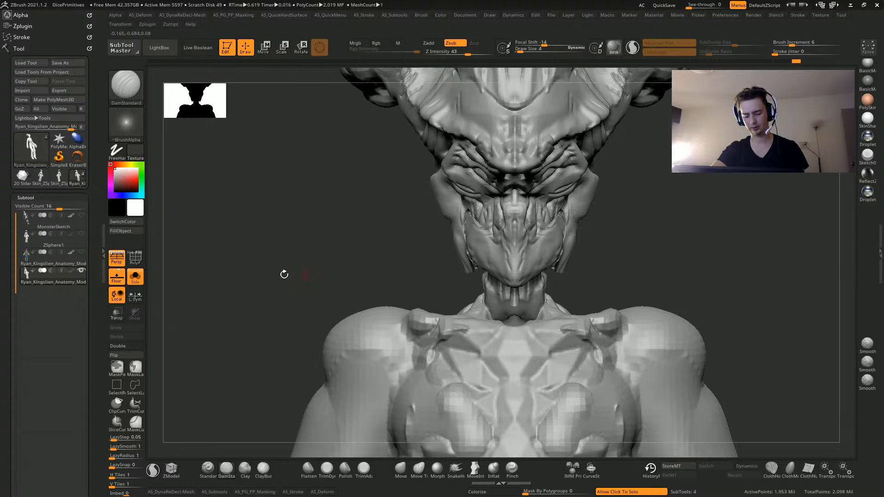
{"action": "left_click_drag", "start_coordinate": [284, 275], "coordinate": [326, 311]}
{"action": "mouse_move", "coordinate": [426, 307]}
{"action": "left_mouse_down"}
{"action": "mouse_move", "coordinate": [430, 323]}
{"action": "mouse_move", "coordinate": [425, 309]}
{"action": "mouse_move", "coordinate": [433, 308]}
{"action": "mouse_move", "coordinate": [420, 320]}
{"action": "left_mouse_up"}
{"action": "left_click_drag", "start_coordinate": [299, 207], "coordinate": [274, 187]}
{"action": "left_click_drag", "start_coordinate": [428, 316], "coordinate": [430, 329], "text": "shift"}
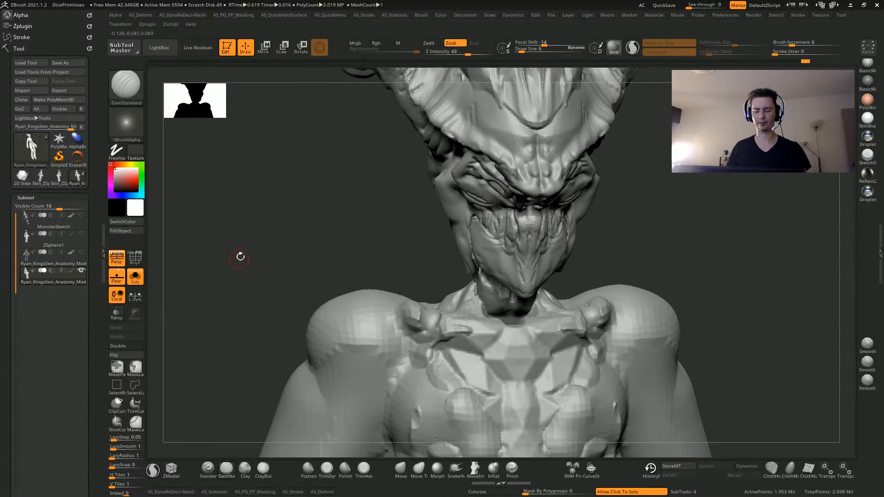
{"action": "mouse_move", "coordinate": [240, 256]}
{"action": "left_mouse_down"}
{"action": "mouse_move", "coordinate": [281, 255]}
{"action": "mouse_move", "coordinate": [252, 253]}
{"action": "mouse_move", "coordinate": [253, 260]}
{"action": "mouse_move", "coordinate": [232, 216]}
{"action": "mouse_move", "coordinate": [282, 274]}
{"action": "mouse_move", "coordinate": [301, 272]}
{"action": "left_mouse_up"}
{"action": "left_click_drag", "start_coordinate": [375, 264], "coordinate": [377, 266], "text": "shift"}
{"action": "left_click_drag", "start_coordinate": [288, 272], "coordinate": [322, 265]}
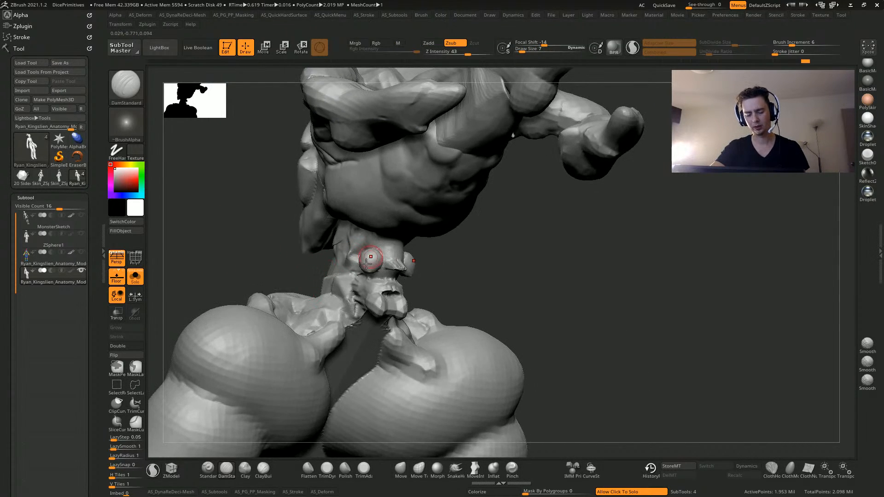
{"action": "mouse_move", "coordinate": [249, 277]}
{"action": "left_mouse_down", "text": "alt"}
{"action": "mouse_move", "coordinate": [246, 220]}
{"action": "mouse_move", "coordinate": [285, 290]}
{"action": "left_mouse_up", "text": "alt"}
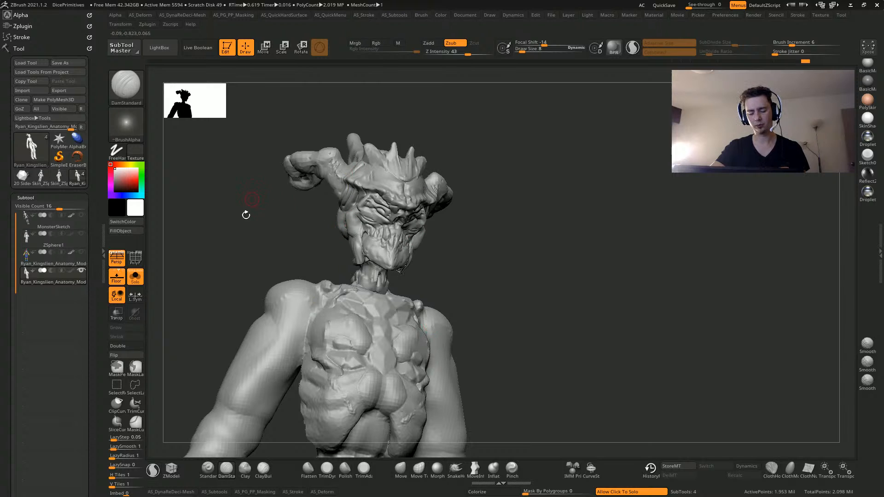
Show the polygroup colours, and pull out the upper neck vertebra with the Move brush at Mask By Polygroups 61
{"action": "left_click_drag", "start_coordinate": [247, 213], "coordinate": [251, 271], "text": "alt"}
{"action": "mouse_move", "coordinate": [251, 272]}
{"action": "left_mouse_down"}
{"action": "mouse_move", "coordinate": [267, 258]}
{"action": "mouse_move", "coordinate": [288, 290]}
{"action": "mouse_move", "coordinate": [288, 243]}
{"action": "mouse_move", "coordinate": [341, 282]}
{"action": "mouse_move", "coordinate": [296, 258]}
{"action": "mouse_move", "coordinate": [267, 293]}
{"action": "mouse_move", "coordinate": [350, 219]}
{"action": "left_mouse_up"}
{"action": "left_click", "coordinate": [134, 258]}
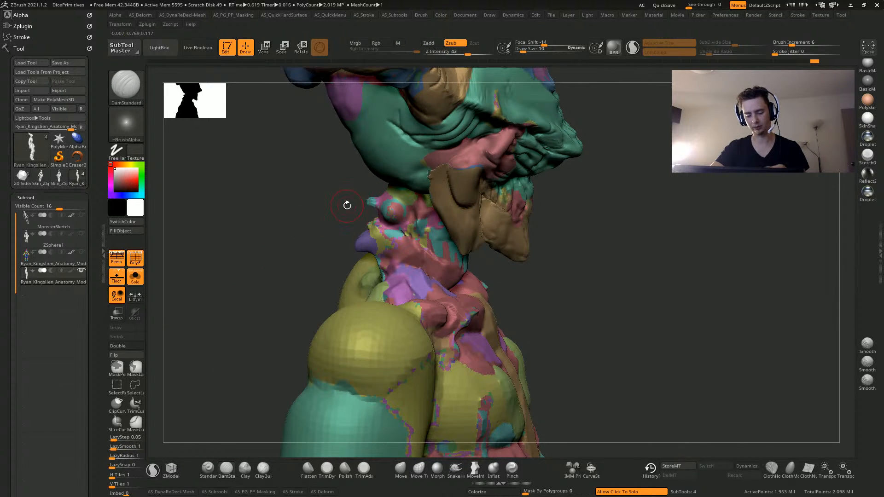
{"action": "left_click", "coordinate": [400, 469]}
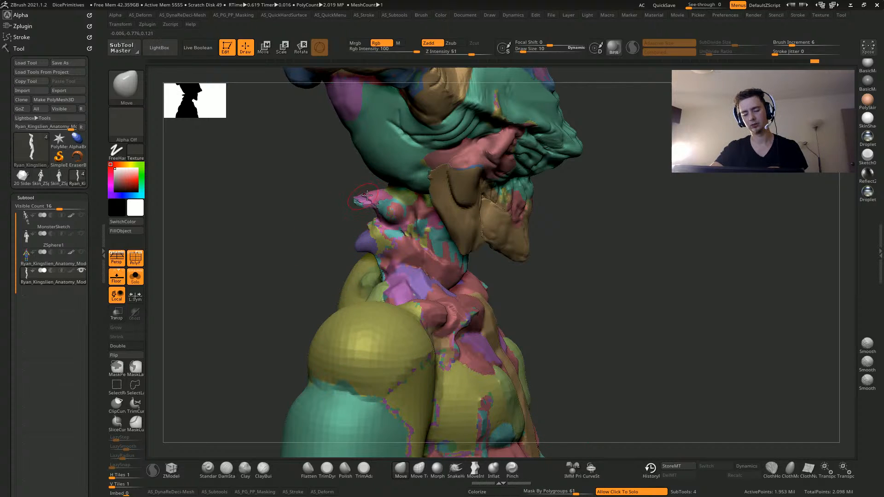
{"action": "left_click_drag", "start_coordinate": [270, 210], "coordinate": [279, 254]}
{"action": "mouse_move", "coordinate": [233, 227]}
{"action": "left_mouse_down"}
{"action": "mouse_move", "coordinate": [298, 255]}
{"action": "mouse_move", "coordinate": [246, 248]}
{"action": "mouse_move", "coordinate": [237, 268]}
{"action": "mouse_move", "coordinate": [309, 255]}
{"action": "mouse_move", "coordinate": [325, 240]}
{"action": "mouse_move", "coordinate": [329, 263]}
{"action": "mouse_move", "coordinate": [462, 257]}
{"action": "left_mouse_up"}
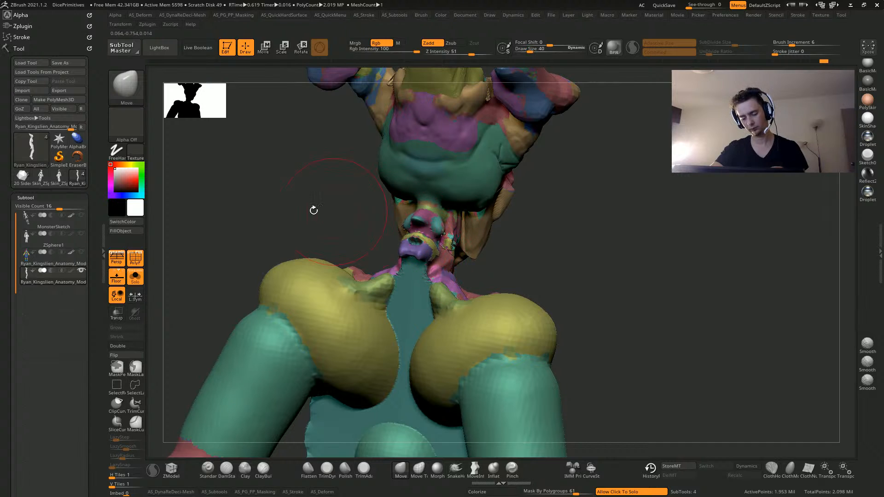
Undo the last move, set Mask By Polygroups to 0, and reshape the back of the neck with the Move brush at draw size 40
{"action": "left_click_drag", "start_coordinate": [313, 210], "coordinate": [296, 238]}
{"action": "key", "text": "ctrl+z"}
{"action": "left_click_drag", "start_coordinate": [554, 491], "coordinate": [518, 491]}
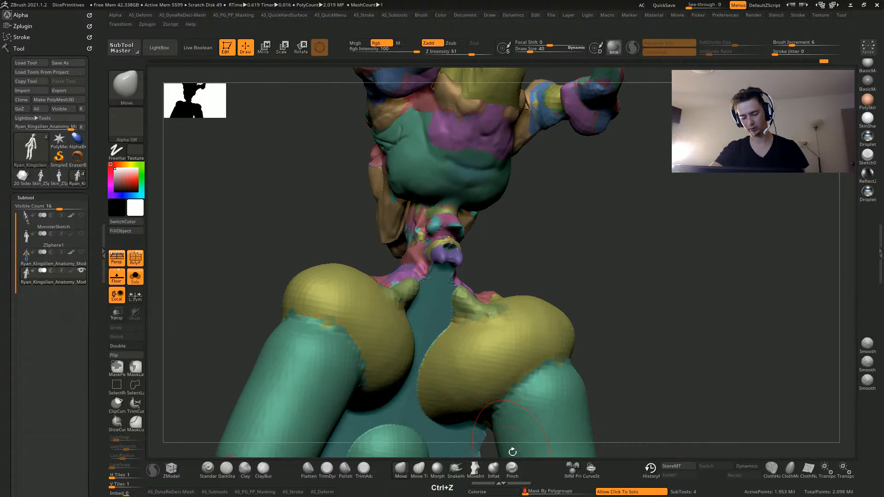
{"action": "left_click_drag", "start_coordinate": [513, 450], "coordinate": [472, 472]}
{"action": "left_click_drag", "start_coordinate": [409, 262], "coordinate": [403, 299]}
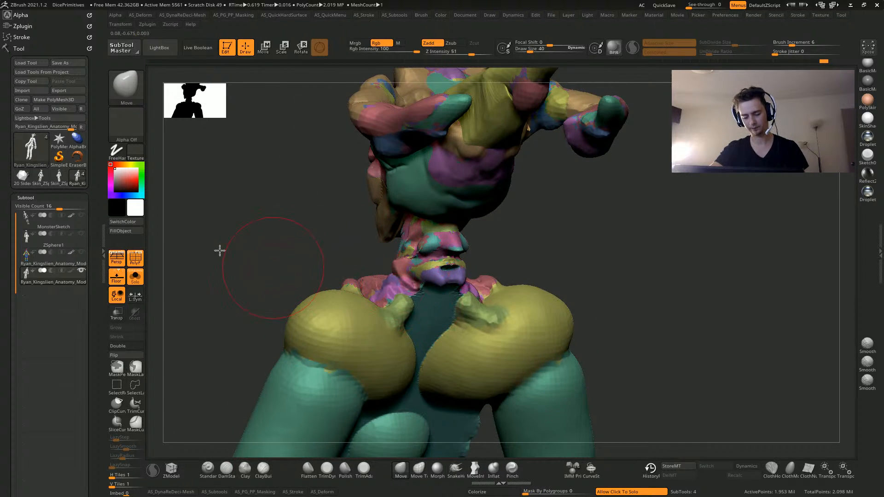
{"action": "mouse_move", "coordinate": [220, 251]}
{"action": "left_mouse_down"}
{"action": "mouse_move", "coordinate": [302, 300]}
{"action": "mouse_move", "coordinate": [332, 278]}
{"action": "mouse_move", "coordinate": [370, 275]}
{"action": "mouse_move", "coordinate": [217, 288]}
{"action": "mouse_move", "coordinate": [221, 322]}
{"action": "left_mouse_up"}
{"action": "key", "text": "bracketleft"}
{"action": "key", "text": "bracketleft"}
Build up muscle volume on the upper back just below the neck with the Clay brush, and switch to ClayBuildup
{"action": "left_click", "coordinate": [208, 468]}
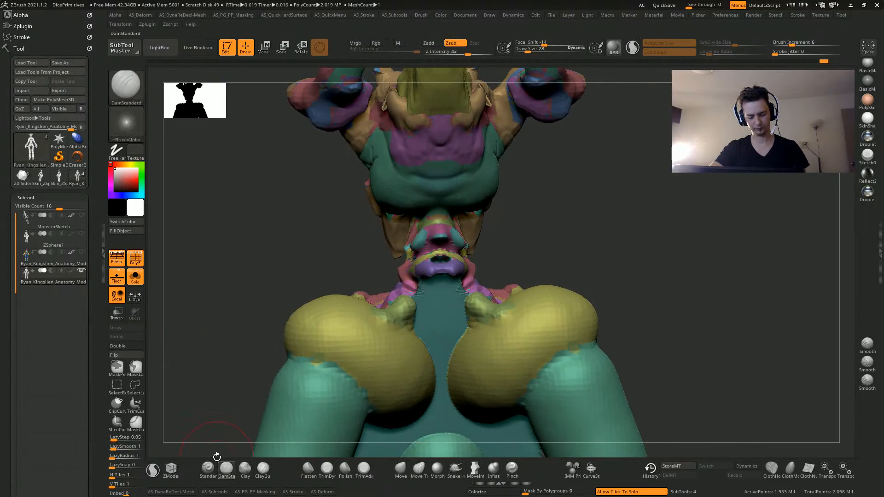
{"action": "left_click", "coordinate": [250, 476]}
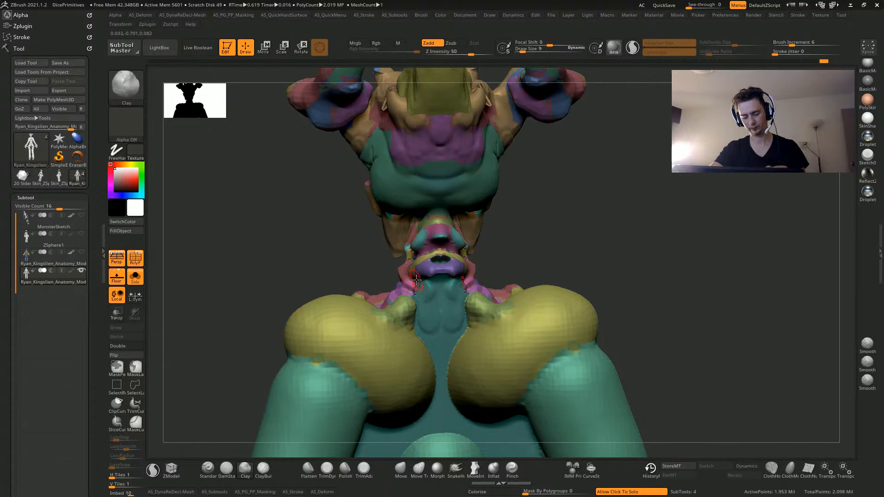
{"action": "left_click", "coordinate": [263, 470]}
{"action": "mouse_move", "coordinate": [283, 239]}
{"action": "left_mouse_down"}
{"action": "mouse_move", "coordinate": [290, 282]}
{"action": "mouse_move", "coordinate": [223, 191]}
{"action": "mouse_move", "coordinate": [271, 239]}
{"action": "mouse_move", "coordinate": [239, 251]}
{"action": "mouse_move", "coordinate": [259, 266]}
{"action": "mouse_move", "coordinate": [249, 256]}
{"action": "left_mouse_up"}
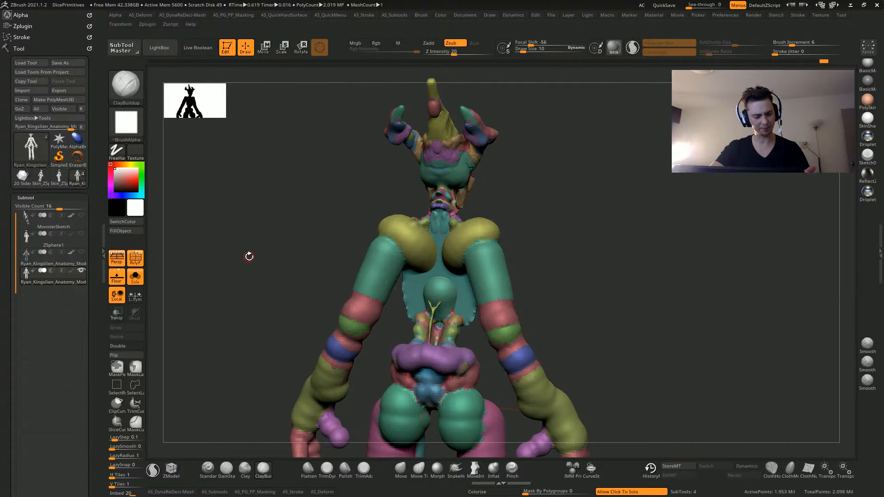
Cycle through the subtools up to MonsterSketch to inspect them, and return to the anatomy model being sculpted
{"action": "key", "text": "Up"}
{"action": "left_click", "coordinate": [243, 361]}
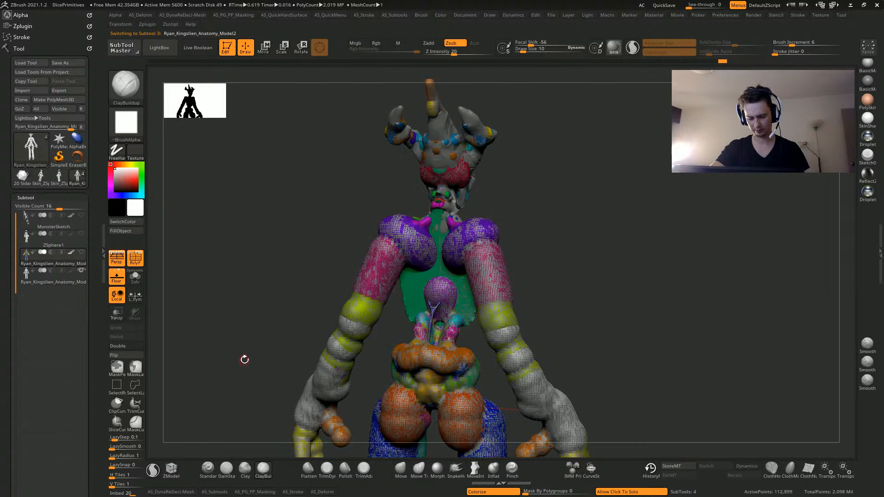
{"action": "key", "text": "Down"}
{"action": "key", "text": "Up"}
{"action": "key", "text": "Up"}
{"action": "key", "text": "Up"}
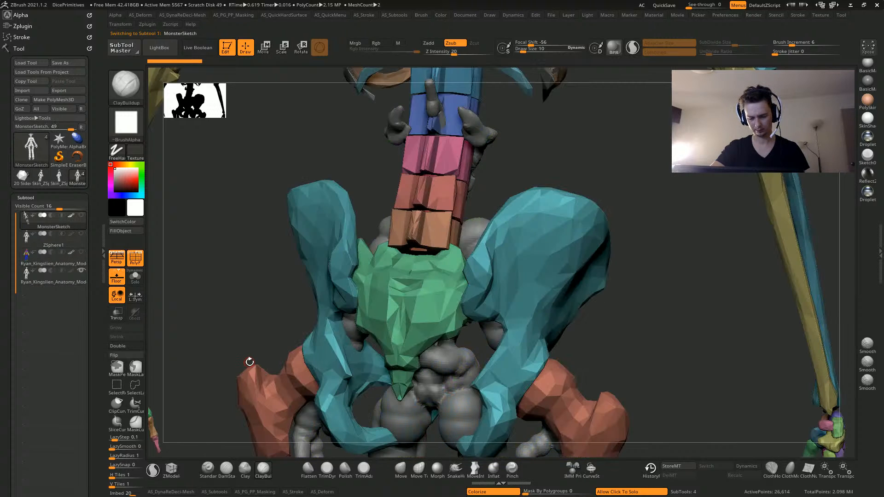
{"action": "key", "text": "Down"}
{"action": "key", "text": "Down"}
{"action": "key", "text": "Down"}
{"action": "left_click_drag", "start_coordinate": [234, 329], "coordinate": [187, 345]}
{"action": "left_click", "coordinate": [116, 346]}
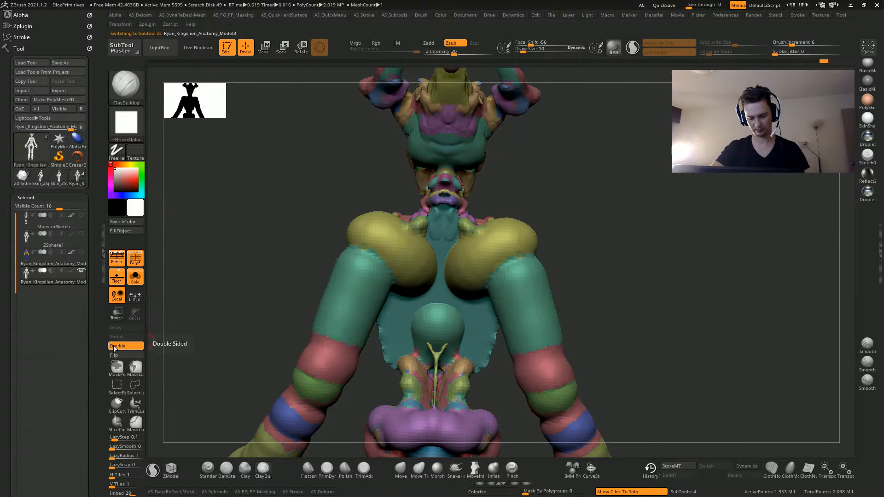
{"action": "left_click", "coordinate": [117, 347]}
{"action": "mouse_move", "coordinate": [217, 305]}
{"action": "left_mouse_down"}
{"action": "mouse_move", "coordinate": [250, 290]}
{"action": "mouse_move", "coordinate": [223, 304]}
{"action": "left_mouse_up"}
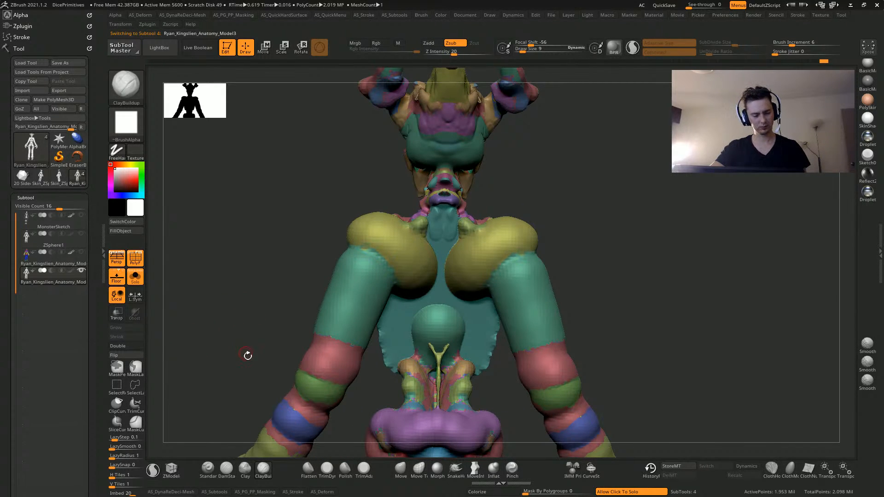
{"action": "key", "text": "Up"}
{"action": "key", "text": "Down"}
{"action": "left_click_drag", "start_coordinate": [243, 359], "coordinate": [240, 356]}
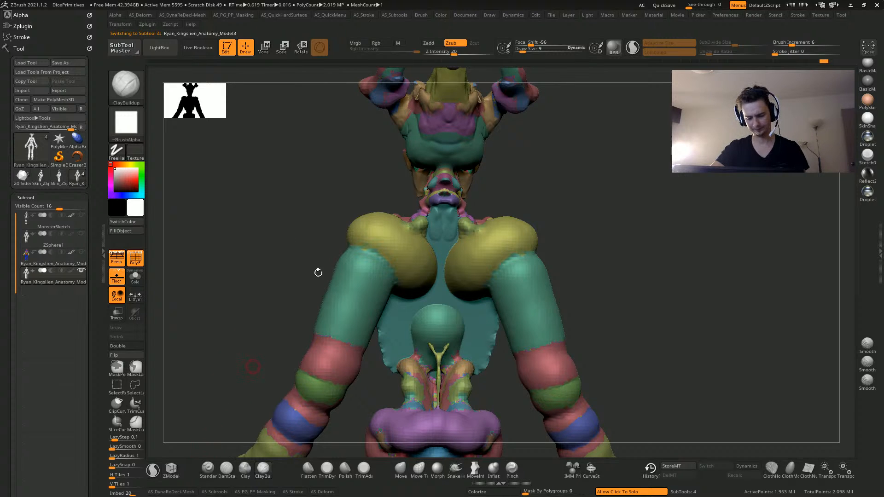
{"action": "left_click_drag", "start_coordinate": [318, 272], "coordinate": [325, 270], "text": "shift"}
{"action": "mouse_move", "coordinate": [430, 233]}
{"action": "left_mouse_down", "text": "ctrl"}
{"action": "mouse_move", "coordinate": [391, 264]}
{"action": "mouse_move", "coordinate": [466, 277]}
{"action": "mouse_move", "coordinate": [442, 237]}
{"action": "left_mouse_up", "text": "ctrl"}
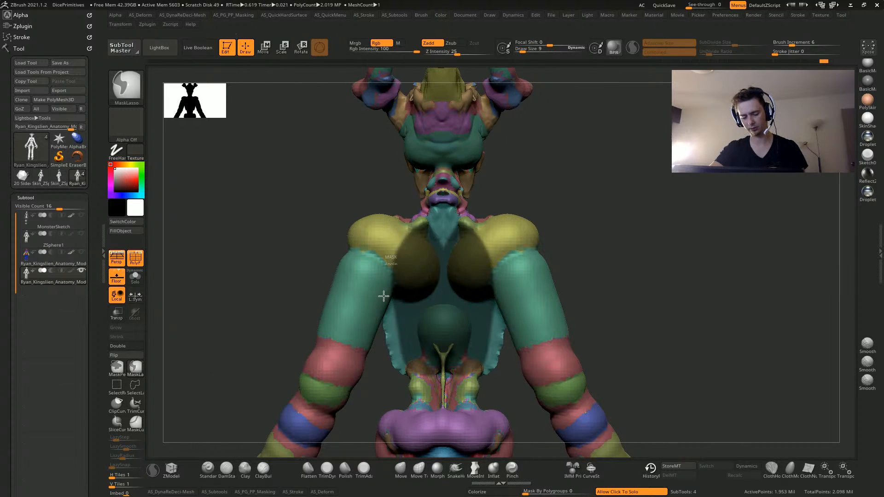
{"action": "mouse_move", "coordinate": [239, 294]}
{"action": "left_mouse_down"}
{"action": "mouse_move", "coordinate": [207, 292]}
{"action": "mouse_move", "coordinate": [223, 326]}
{"action": "mouse_move", "coordinate": [205, 329]}
{"action": "mouse_move", "coordinate": [244, 312]}
{"action": "left_mouse_up"}
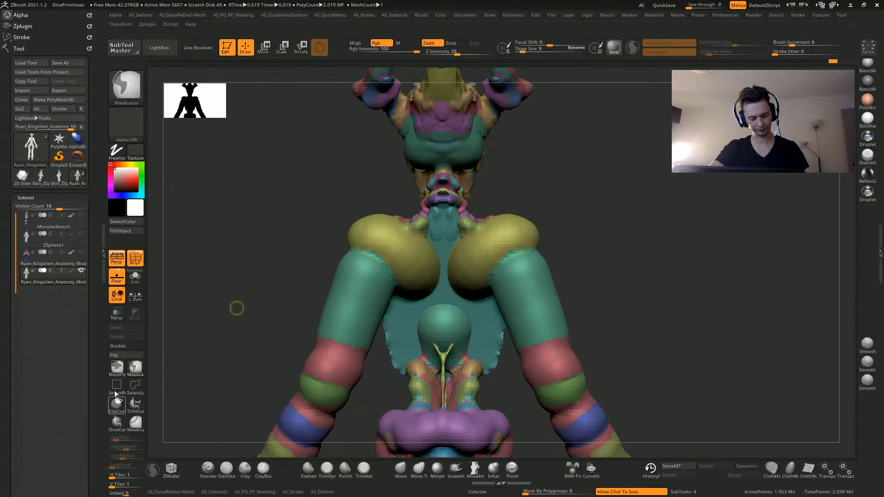
Paint a mask over the back from the shoulder blades to the waist with MaskPen, clear the spill on the front, and invert the mask
{"action": "key", "text": "b"}
{"action": "key", "text": "c"}
{"action": "key", "text": "b"}
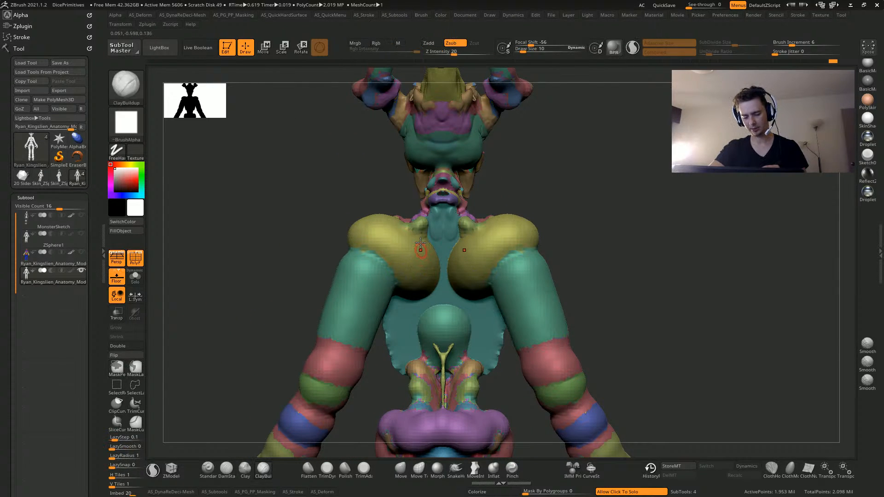
{"action": "mouse_move", "coordinate": [424, 251]}
{"action": "left_mouse_down", "text": "ctrl"}
{"action": "mouse_move", "coordinate": [405, 316]}
{"action": "mouse_move", "coordinate": [432, 290]}
{"action": "mouse_move", "coordinate": [440, 378]}
{"action": "left_mouse_up", "text": "ctrl"}
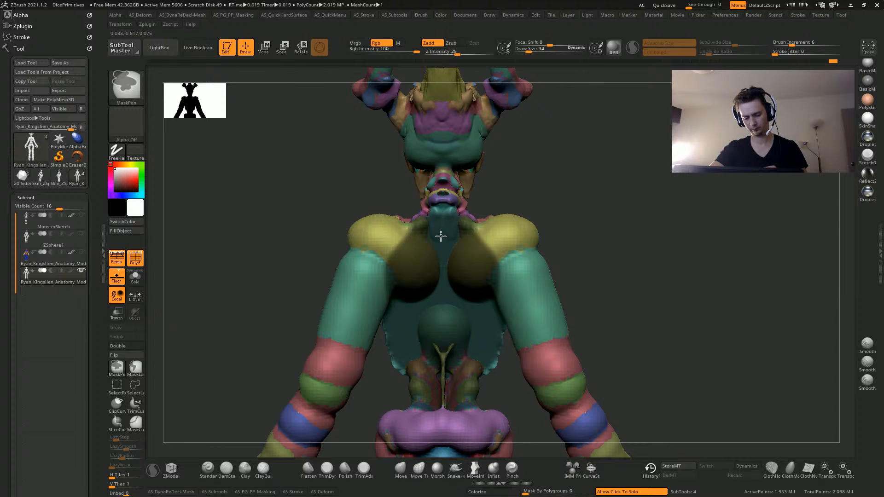
{"action": "left_click_drag", "start_coordinate": [441, 236], "coordinate": [441, 231], "text": "ctrl"}
{"action": "left_click_drag", "start_coordinate": [253, 278], "coordinate": [207, 267]}
{"action": "left_click_drag", "start_coordinate": [263, 304], "coordinate": [230, 318]}
{"action": "left_click_drag", "start_coordinate": [405, 375], "coordinate": [400, 430], "text": "ctrl+alt"}
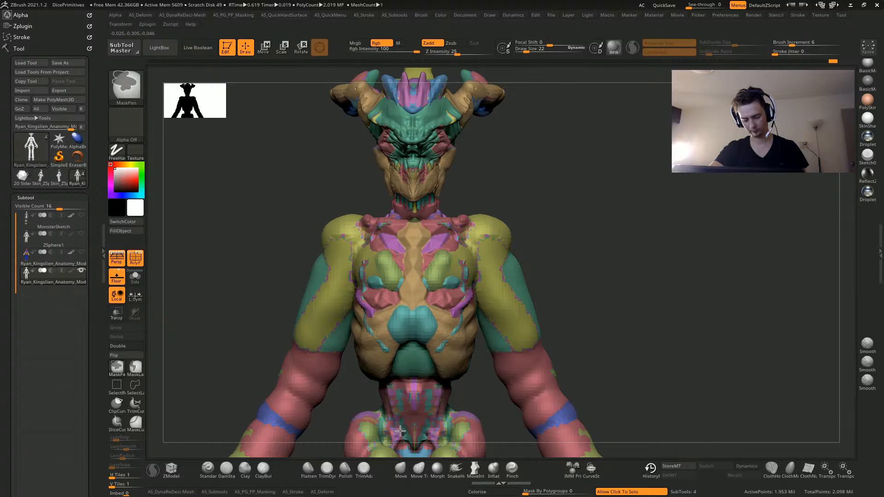
{"action": "mouse_move", "coordinate": [226, 287]}
{"action": "left_mouse_down"}
{"action": "mouse_move", "coordinate": [243, 300]}
{"action": "mouse_move", "coordinate": [230, 320]}
{"action": "mouse_move", "coordinate": [170, 319]}
{"action": "mouse_move", "coordinate": [180, 330]}
{"action": "mouse_move", "coordinate": [209, 290]}
{"action": "mouse_move", "coordinate": [216, 304]}
{"action": "left_mouse_up"}
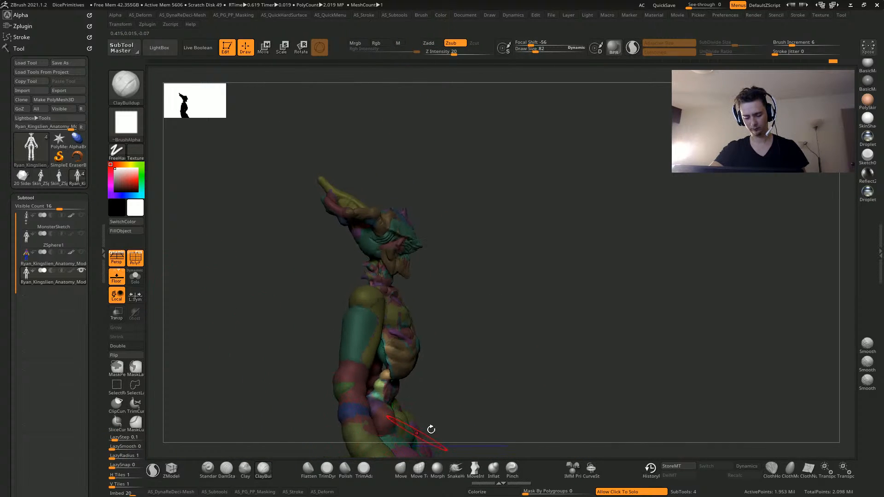
Reshape the profile of the unmasked upper back and shoulder blades with the Move brush at a large draw size
{"action": "left_click", "coordinate": [400, 469]}
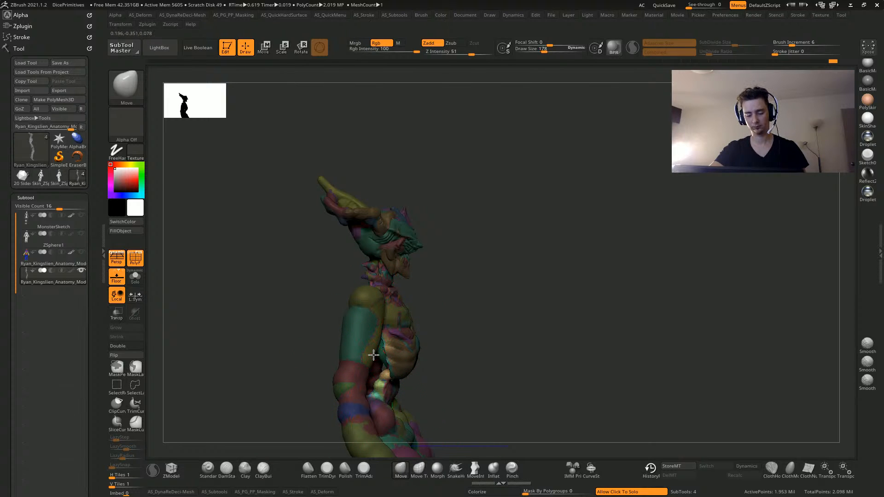
{"action": "left_click_drag", "start_coordinate": [374, 355], "coordinate": [361, 343]}
{"action": "left_click_drag", "start_coordinate": [290, 315], "coordinate": [323, 312]}
{"action": "mouse_move", "coordinate": [289, 335]}
{"action": "left_mouse_down"}
{"action": "mouse_move", "coordinate": [290, 325]}
{"action": "mouse_move", "coordinate": [271, 317]}
{"action": "left_mouse_up"}
{"action": "left_click_drag", "start_coordinate": [228, 286], "coordinate": [184, 288]}
{"action": "left_click_drag", "start_coordinate": [275, 330], "coordinate": [252, 322]}
{"action": "left_click_drag", "start_coordinate": [338, 318], "coordinate": [377, 318]}
{"action": "left_click_drag", "start_coordinate": [207, 306], "coordinate": [216, 310]}
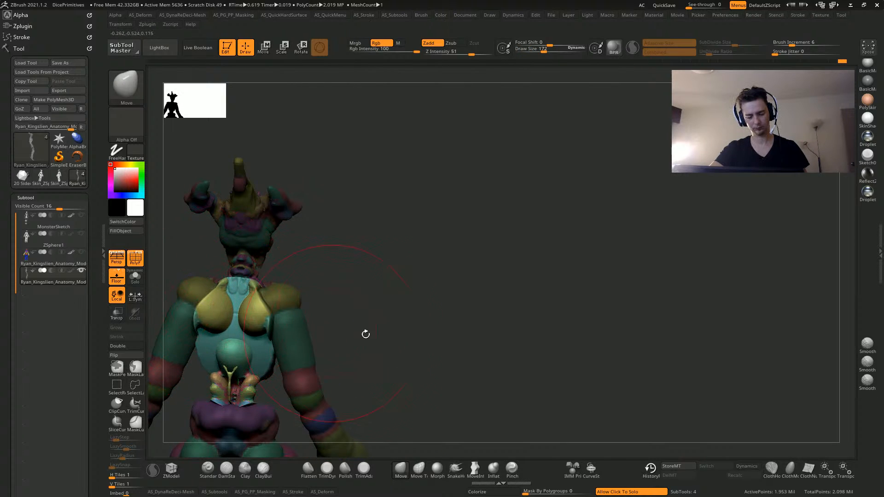
Narrow and angle the shoulder blades towards the neck and round out the mid-back with the Move brush
{"action": "left_click_drag", "start_coordinate": [365, 333], "coordinate": [575, 343], "text": "alt"}
{"action": "left_click_drag", "start_coordinate": [247, 280], "coordinate": [194, 283]}
{"action": "left_click_drag", "start_coordinate": [445, 335], "coordinate": [482, 334]}
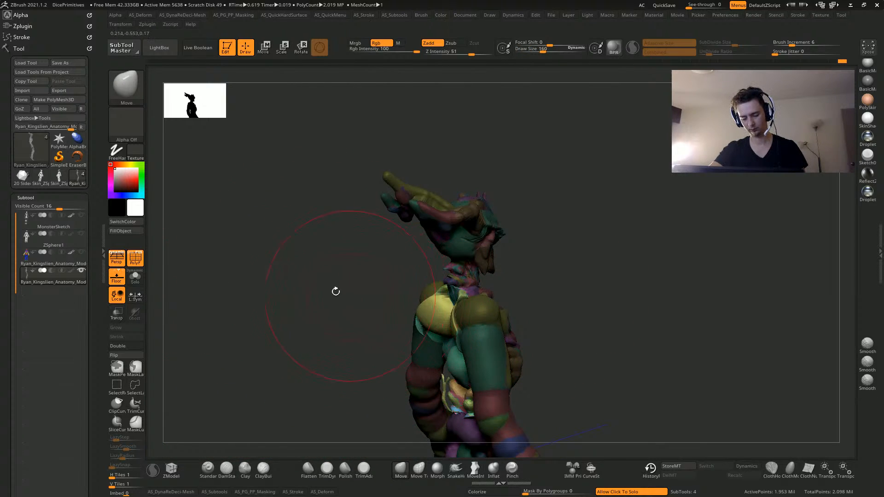
{"action": "left_click_drag", "start_coordinate": [334, 289], "coordinate": [373, 294]}
{"action": "left_click_drag", "start_coordinate": [394, 331], "coordinate": [408, 341]}
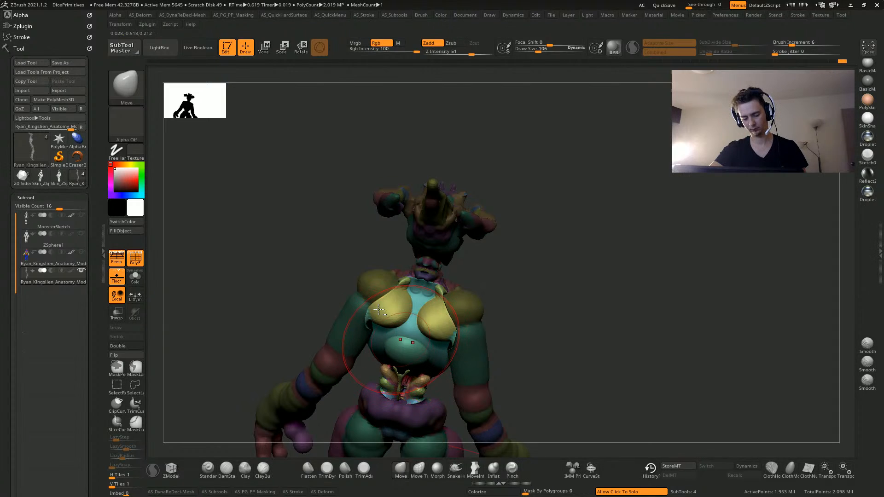
{"action": "left_click_drag", "start_coordinate": [324, 297], "coordinate": [277, 299]}
{"action": "mouse_move", "coordinate": [386, 307]}
{"action": "left_mouse_down"}
{"action": "mouse_move", "coordinate": [392, 304]}
{"action": "mouse_move", "coordinate": [385, 319]}
{"action": "left_mouse_up"}
{"action": "mouse_move", "coordinate": [316, 320]}
{"action": "left_mouse_down"}
{"action": "mouse_move", "coordinate": [352, 321]}
{"action": "mouse_move", "coordinate": [359, 331]}
{"action": "left_mouse_up"}
{"action": "left_click_drag", "start_coordinate": [279, 309], "coordinate": [359, 315]}
{"action": "left_click_drag", "start_coordinate": [427, 402], "coordinate": [386, 398]}
{"action": "left_click_drag", "start_coordinate": [391, 355], "coordinate": [385, 361]}
Undo the last stroke, turn on Sculptris Pro, and smooth away the thin forked spine piece on the lower back
{"action": "left_click_drag", "start_coordinate": [249, 327], "coordinate": [304, 355], "text": "shift"}
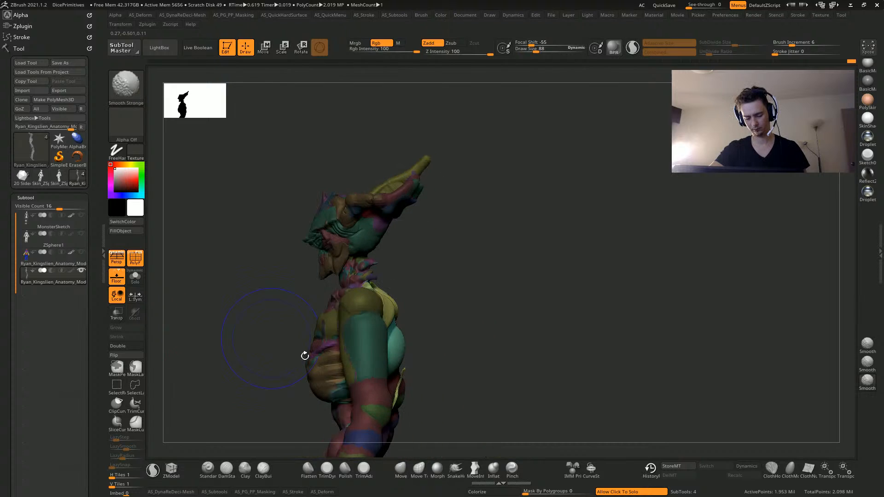
{"action": "mouse_move", "coordinate": [206, 354]}
{"action": "left_mouse_down"}
{"action": "mouse_move", "coordinate": [189, 353]}
{"action": "mouse_move", "coordinate": [214, 292]}
{"action": "mouse_move", "coordinate": [186, 305]}
{"action": "left_mouse_up"}
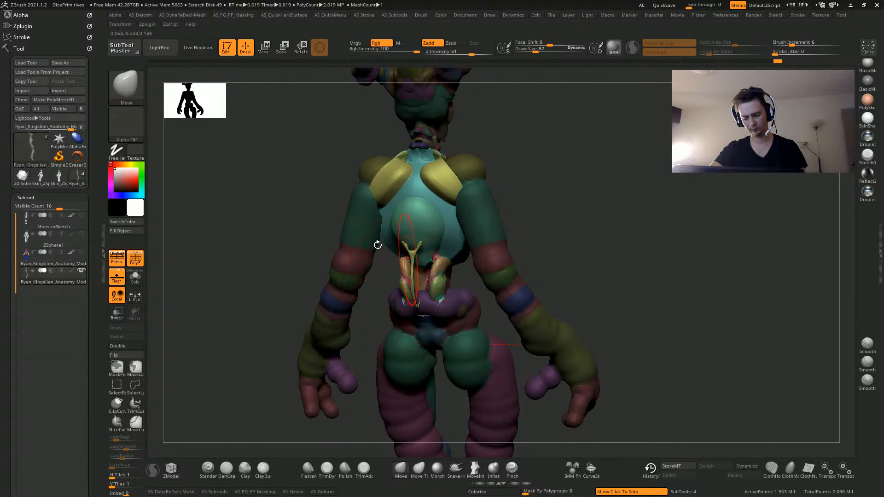
{"action": "key", "text": "ctrl+z"}
{"action": "mouse_move", "coordinate": [227, 237]}
{"action": "left_mouse_down", "text": "alt"}
{"action": "mouse_move", "coordinate": [234, 258]}
{"action": "mouse_move", "coordinate": [295, 248]}
{"action": "left_mouse_up", "text": "alt"}
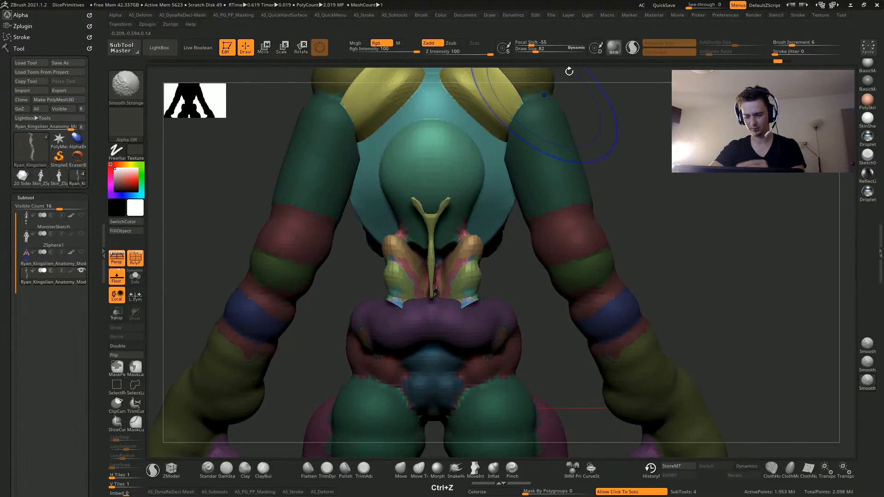
{"action": "left_click", "coordinate": [632, 48]}
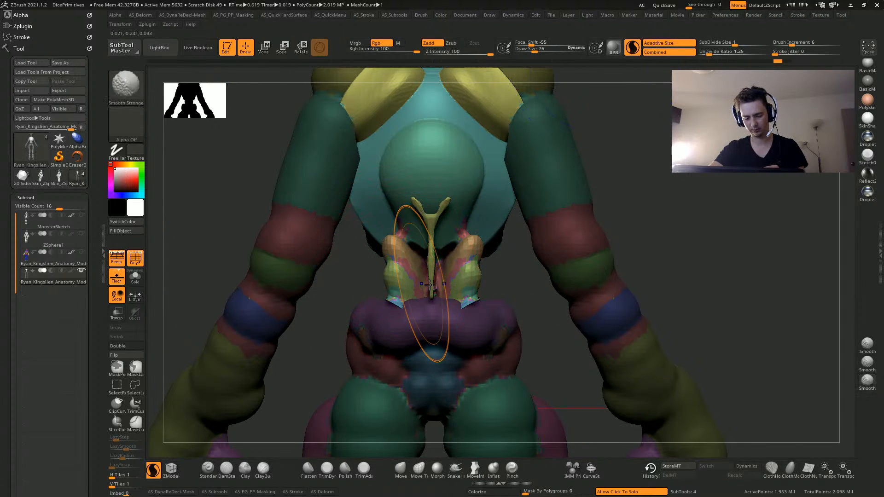
{"action": "mouse_move", "coordinate": [419, 207]}
{"action": "left_mouse_down", "text": "shift"}
{"action": "mouse_move", "coordinate": [431, 251]}
{"action": "mouse_move", "coordinate": [433, 235]}
{"action": "mouse_move", "coordinate": [435, 285]}
{"action": "left_mouse_up", "text": "shift"}
{"action": "mouse_move", "coordinate": [165, 226]}
{"action": "left_mouse_down", "text": "alt"}
{"action": "mouse_move", "coordinate": [181, 266]}
{"action": "mouse_move", "coordinate": [254, 284]}
{"action": "left_mouse_up", "text": "alt"}
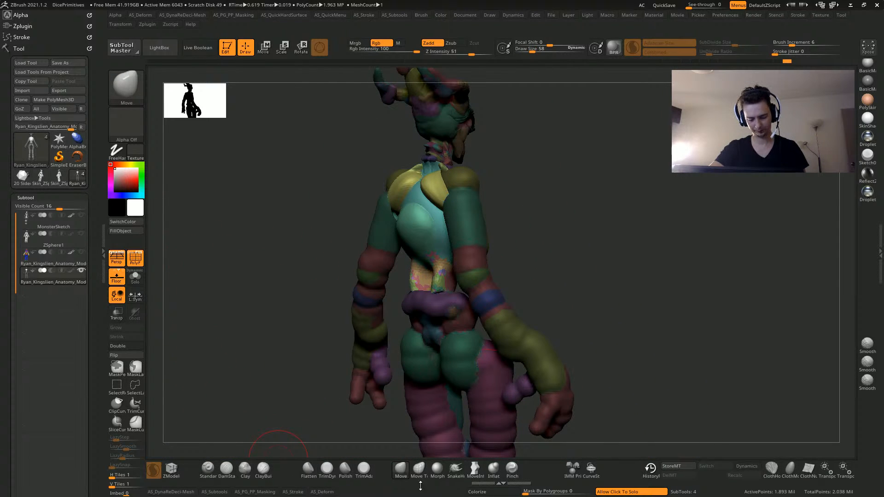
Undo the last stroke and pull the lower back muscles into a continuous shape down to the pelvis with the Move brush
{"action": "left_click_drag", "start_coordinate": [281, 317], "coordinate": [291, 286], "text": "shift"}
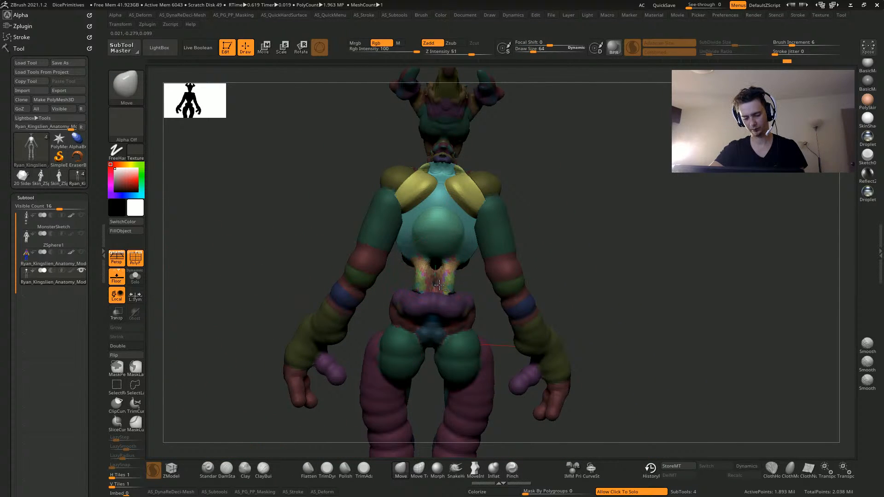
{"action": "key", "text": "ctrl+z"}
{"action": "left_click_drag", "start_coordinate": [278, 245], "coordinate": [429, 265]}
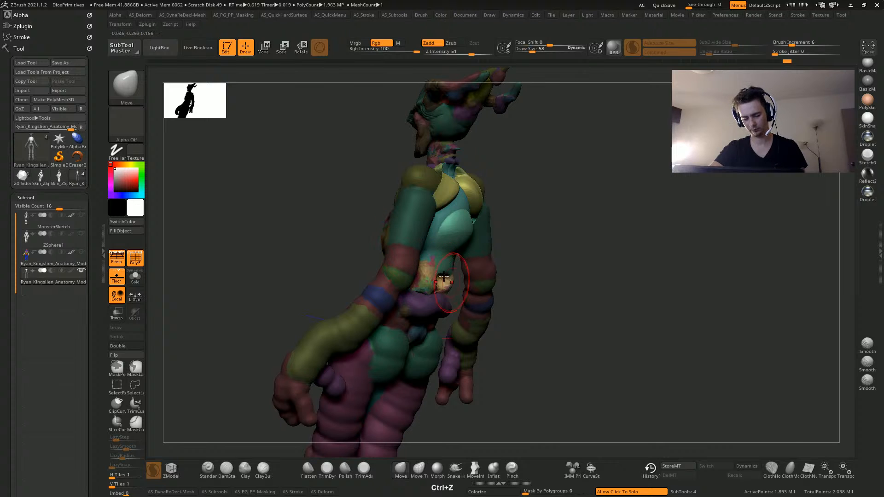
{"action": "left_click_drag", "start_coordinate": [262, 275], "coordinate": [443, 251], "text": "shift"}
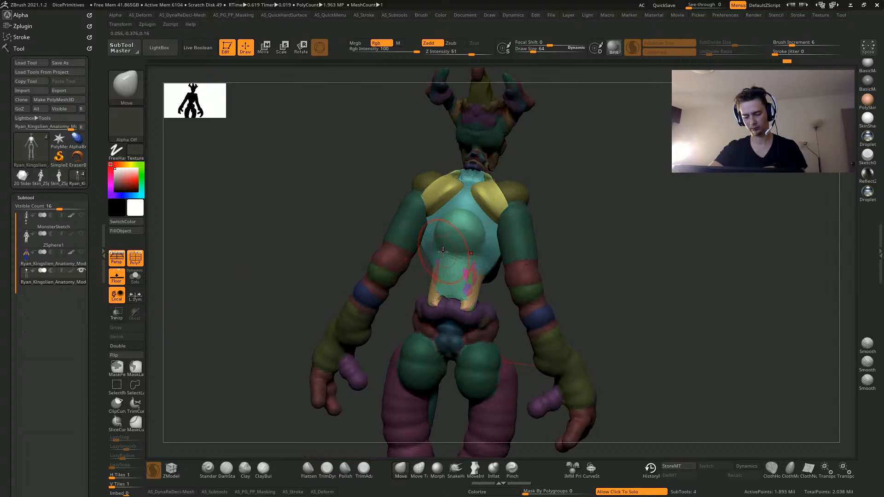
{"action": "mouse_move", "coordinate": [418, 222]}
{"action": "left_mouse_down"}
{"action": "mouse_move", "coordinate": [424, 205]}
{"action": "mouse_move", "coordinate": [325, 184]}
{"action": "mouse_move", "coordinate": [286, 258]}
{"action": "left_mouse_up"}
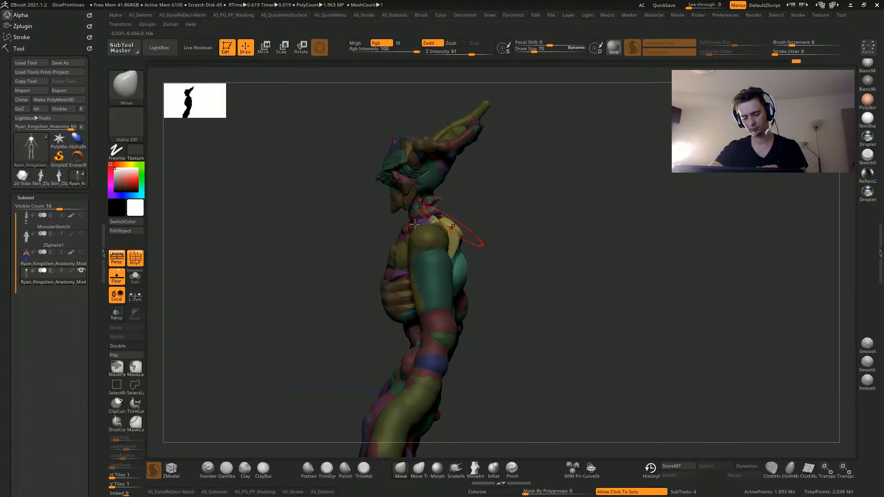
Invert the mask and reshape the shoulders, upper arms and chest with the Move brush at draw sizes 100 and 88
{"action": "left_click_drag", "start_coordinate": [350, 217], "coordinate": [403, 211]}
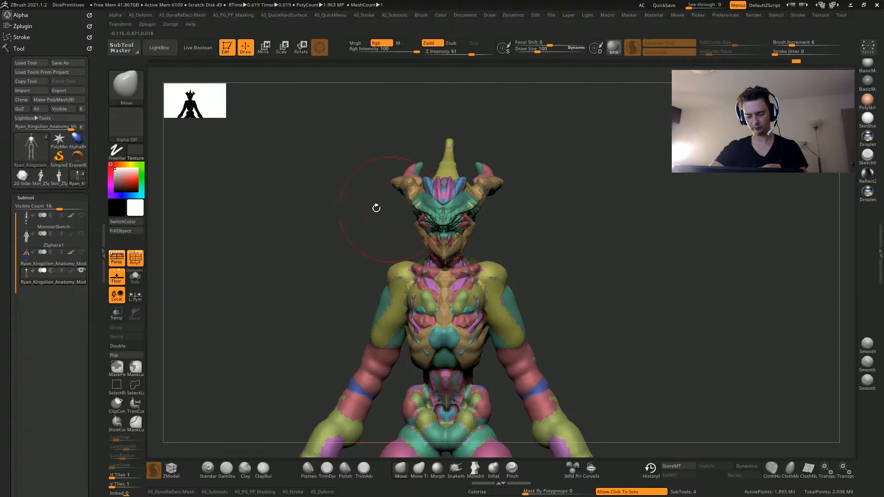
{"action": "left_click_drag", "start_coordinate": [330, 242], "coordinate": [382, 189], "text": "alt"}
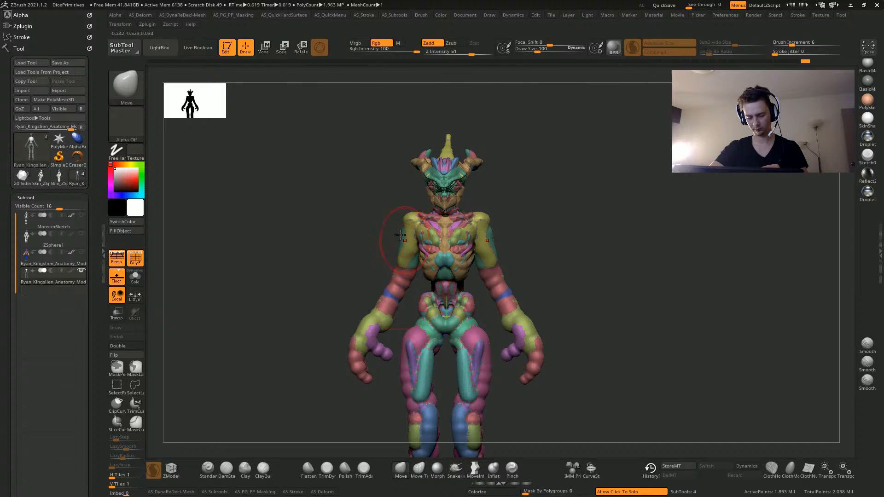
{"action": "left_click_drag", "start_coordinate": [400, 266], "coordinate": [443, 255]}
{"action": "left_click_drag", "start_coordinate": [388, 232], "coordinate": [419, 247]}
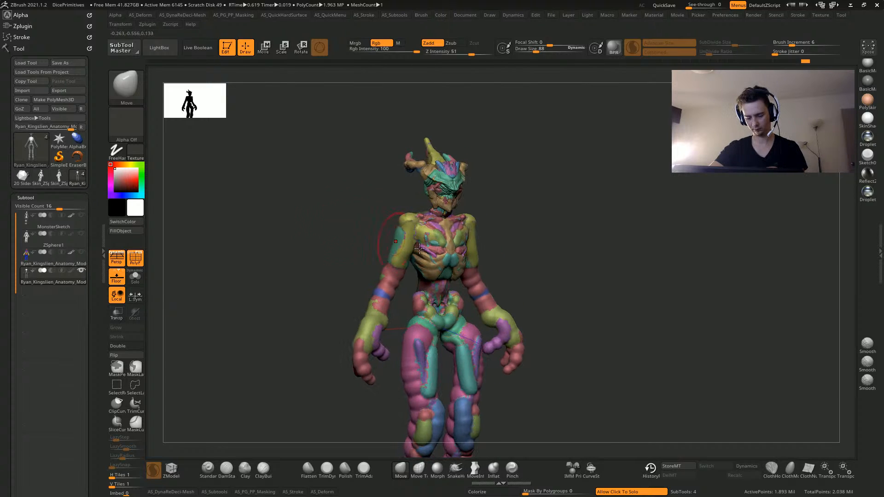
{"action": "left_click_drag", "start_coordinate": [290, 193], "coordinate": [426, 243]}
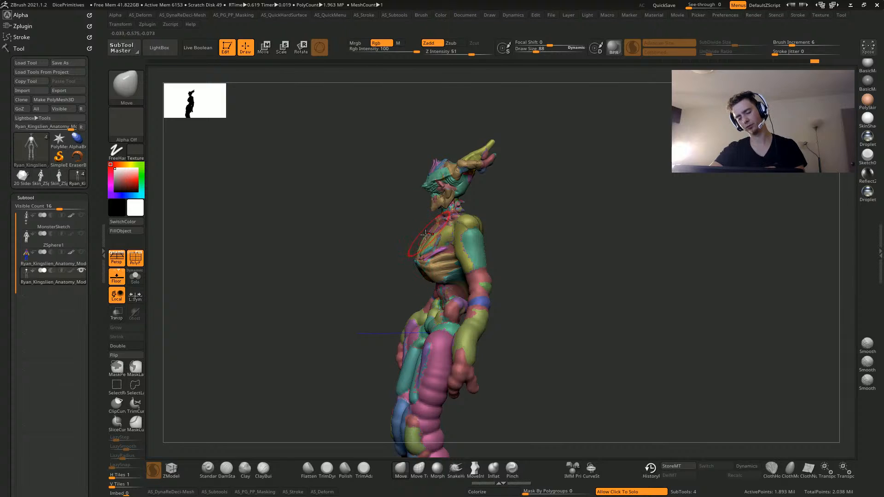
{"action": "left_click_drag", "start_coordinate": [405, 238], "coordinate": [313, 295]}
{"action": "left_click_drag", "start_coordinate": [352, 322], "coordinate": [268, 272]}
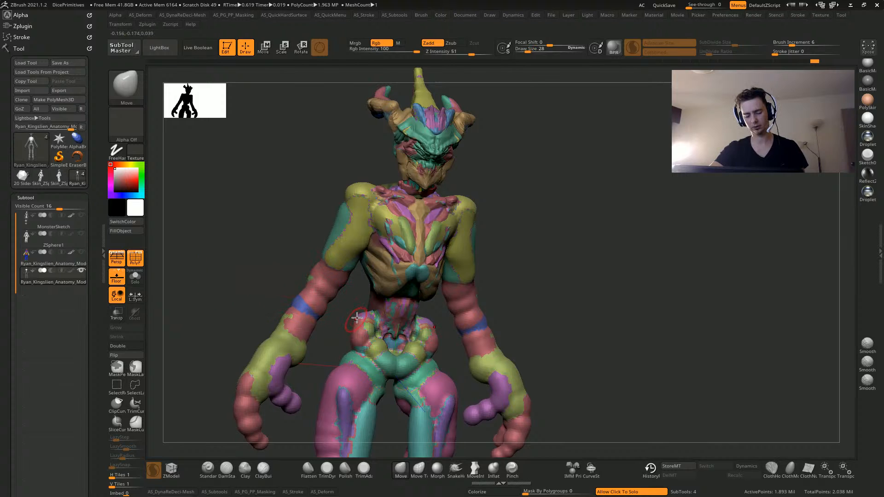
Reshape the hip bones from the front with the Move brush at draw size 28
{"action": "left_click_drag", "start_coordinate": [220, 245], "coordinate": [354, 320]}
{"action": "left_click_drag", "start_coordinate": [282, 281], "coordinate": [363, 315]}
{"action": "left_click_drag", "start_coordinate": [308, 344], "coordinate": [286, 328]}
{"action": "left_click_drag", "start_coordinate": [174, 282], "coordinate": [283, 334]}
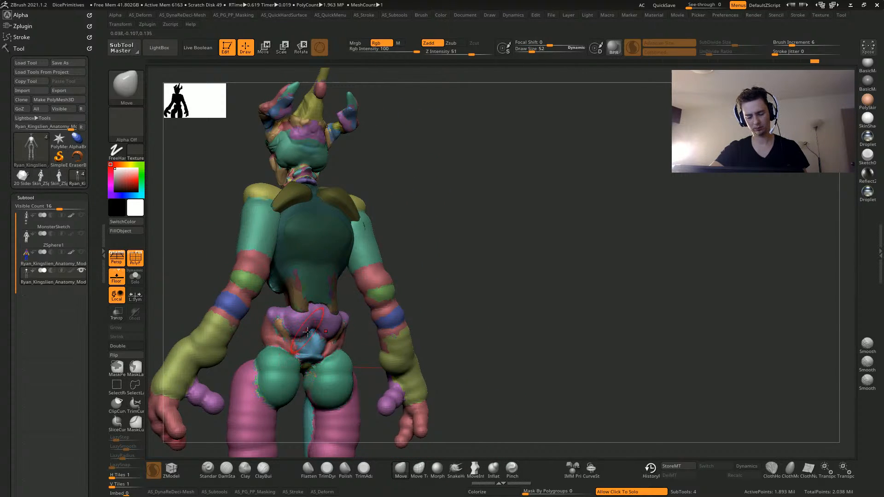
Raise the rear rim of the pelvis with the Move brush at draw size 52, and smooth it with Sculptris Pro on
{"action": "mouse_move", "coordinate": [492, 375]}
{"action": "left_mouse_down"}
{"action": "mouse_move", "coordinate": [297, 238]}
{"action": "mouse_move", "coordinate": [371, 296]}
{"action": "left_mouse_up"}
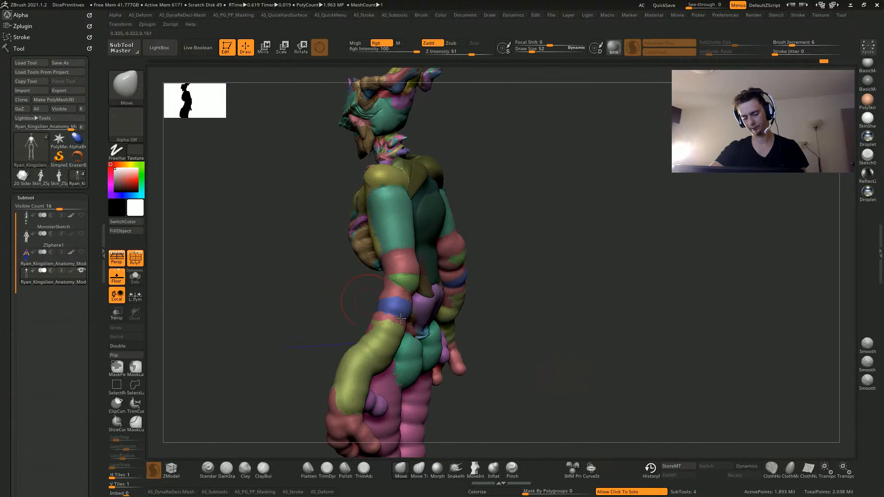
{"action": "mouse_move", "coordinate": [497, 357]}
{"action": "left_mouse_down"}
{"action": "mouse_move", "coordinate": [392, 317]}
{"action": "mouse_move", "coordinate": [408, 330]}
{"action": "left_mouse_up"}
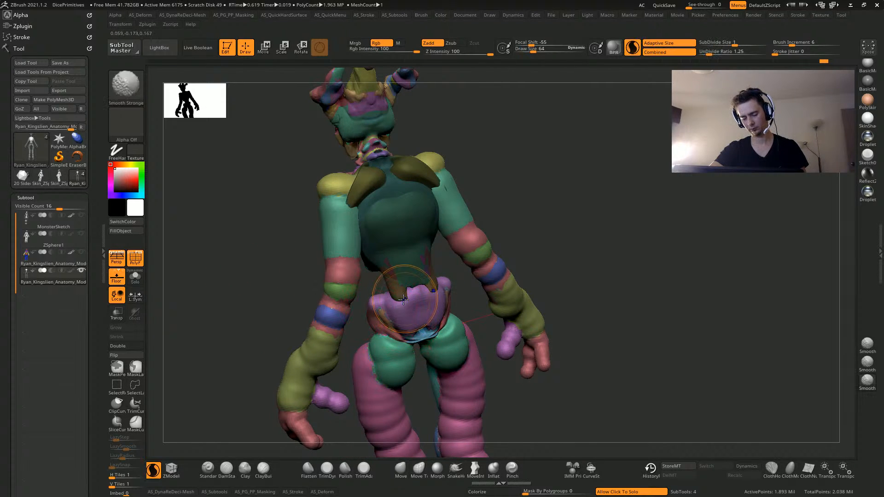
{"action": "left_click_drag", "start_coordinate": [409, 293], "coordinate": [411, 299], "text": "shift"}
{"action": "mouse_move", "coordinate": [233, 272]}
{"action": "left_mouse_down"}
{"action": "mouse_move", "coordinate": [282, 254]}
{"action": "mouse_move", "coordinate": [248, 278]}
{"action": "mouse_move", "coordinate": [252, 262]}
{"action": "mouse_move", "coordinate": [229, 262]}
{"action": "mouse_move", "coordinate": [253, 367]}
{"action": "mouse_move", "coordinate": [226, 236]}
{"action": "mouse_move", "coordinate": [198, 221]}
{"action": "left_mouse_up"}
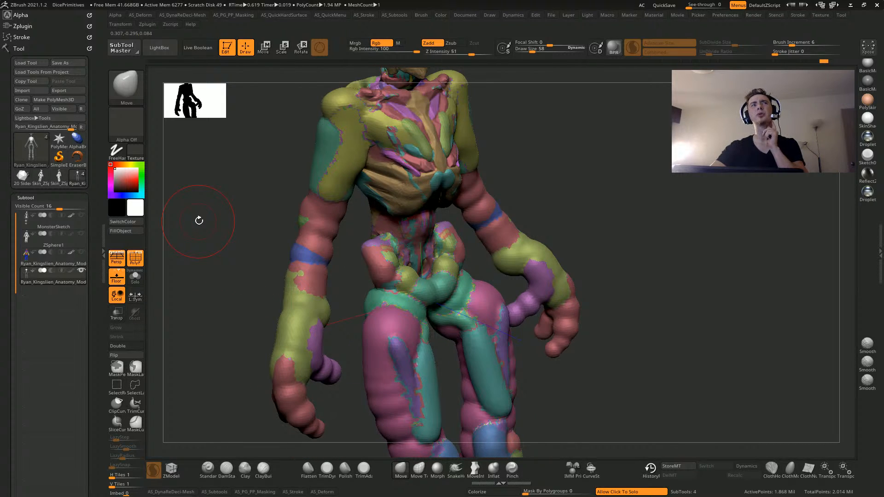
{"action": "mouse_move", "coordinate": [199, 220]}
{"action": "left_mouse_down"}
{"action": "mouse_move", "coordinate": [214, 195]}
{"action": "mouse_move", "coordinate": [202, 275]}
{"action": "mouse_move", "coordinate": [405, 232]}
{"action": "left_mouse_up"}
{"action": "key", "text": "shift"}
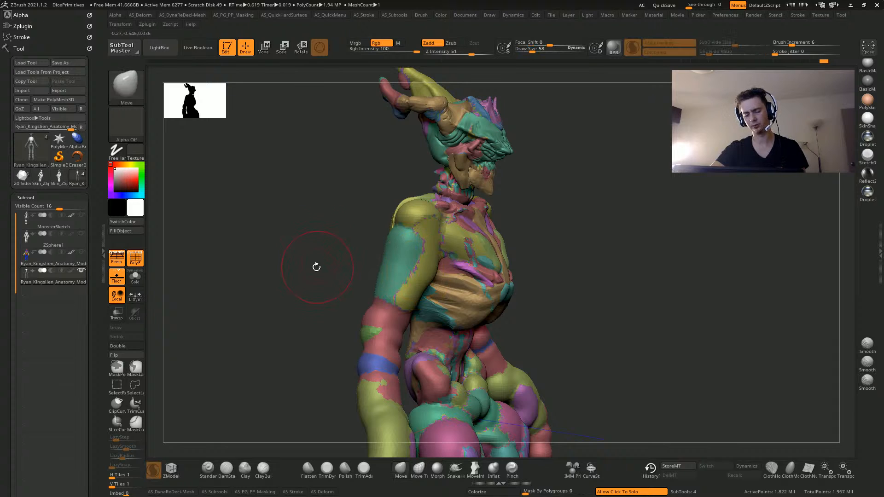
Switch to DamStandard with Sculptris Pro on, undo a test stroke by the armpit, and set Z Intensity to 21
{"action": "left_click_drag", "start_coordinate": [316, 262], "coordinate": [345, 211]}
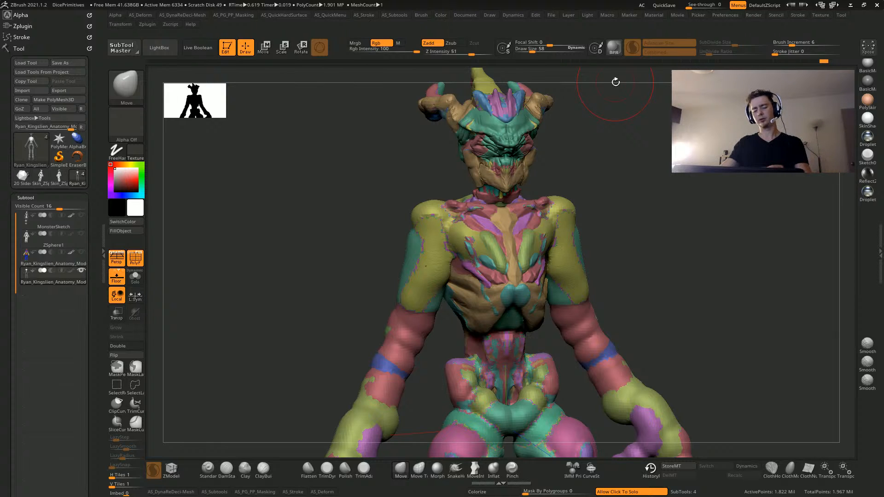
{"action": "left_click_drag", "start_coordinate": [320, 290], "coordinate": [304, 285]}
{"action": "left_click_drag", "start_coordinate": [275, 257], "coordinate": [264, 217], "text": "alt"}
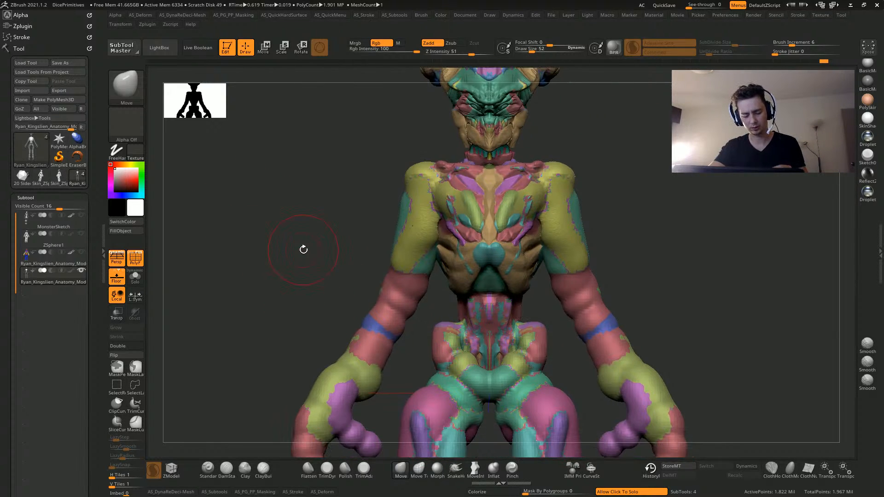
{"action": "left_click", "coordinate": [205, 467]}
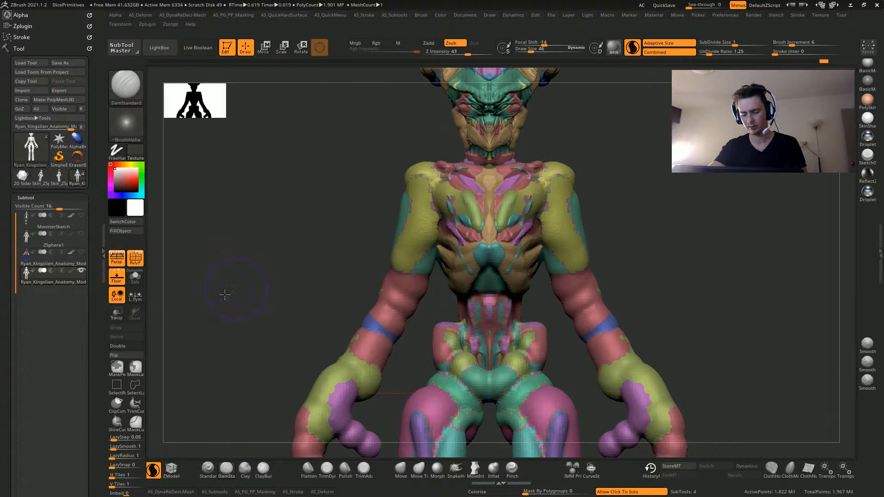
{"action": "left_click_drag", "start_coordinate": [224, 294], "coordinate": [189, 299]}
{"action": "left_click_drag", "start_coordinate": [552, 265], "coordinate": [563, 278]}
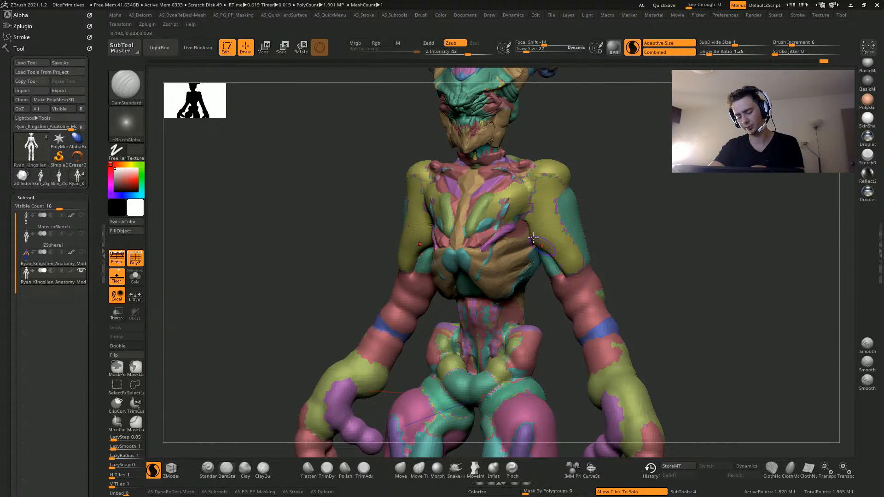
{"action": "key", "text": "ctrl+z"}
{"action": "left_click_drag", "start_coordinate": [465, 50], "coordinate": [454, 51]}
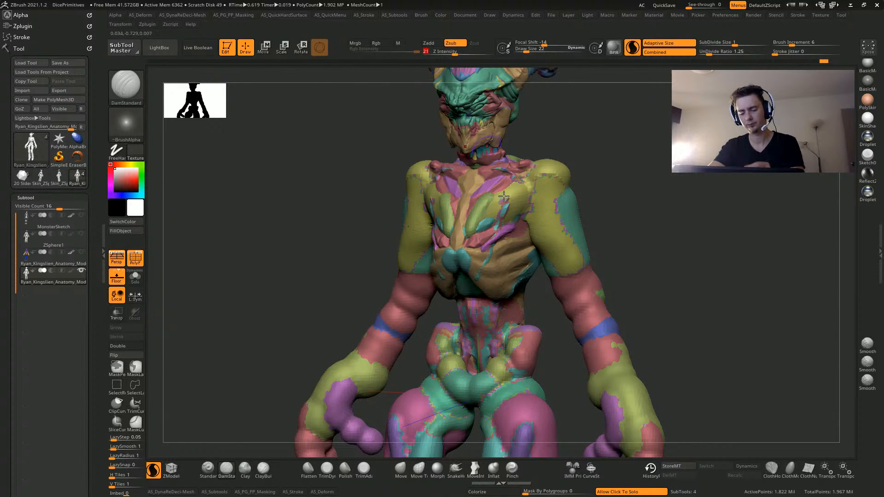
Turn off Sculptris Pro mode and carve muscle creases into the upper arms and forearms with the DamStandard brush
{"action": "left_click", "coordinate": [632, 47]}
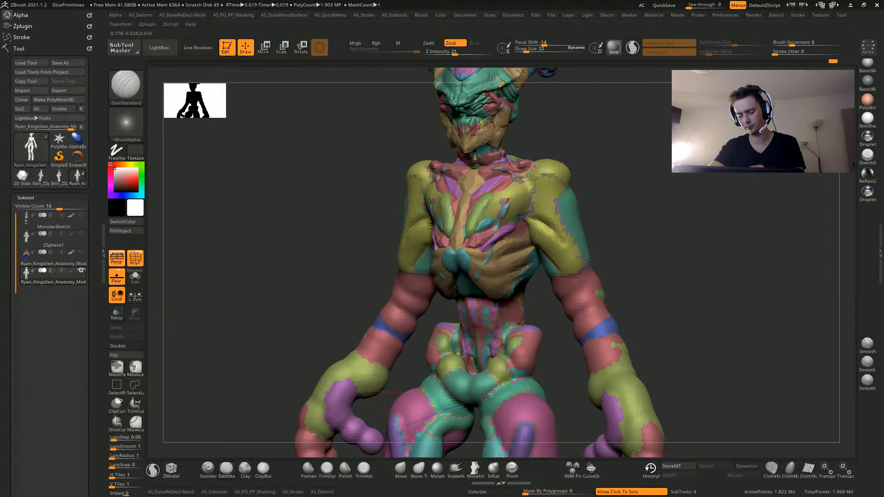
{"action": "key", "text": "bracketleft"}
{"action": "left_click_drag", "start_coordinate": [354, 256], "coordinate": [503, 244]}
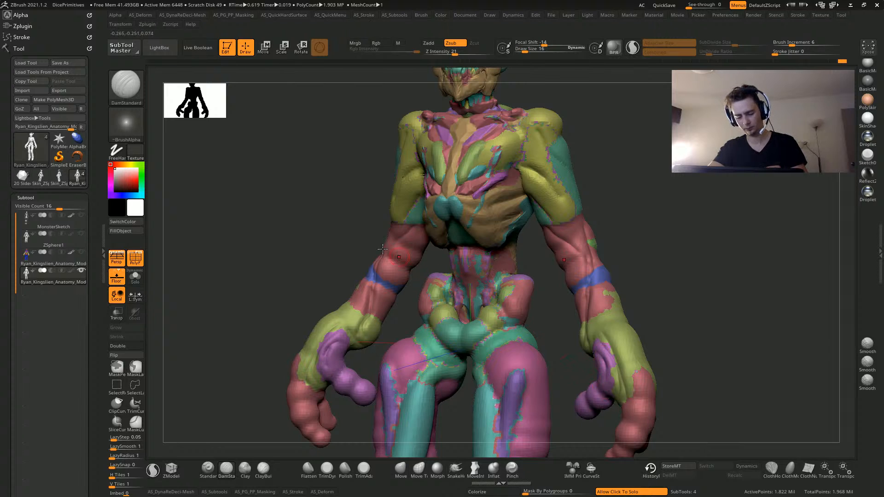
{"action": "left_click_drag", "start_coordinate": [330, 299], "coordinate": [373, 239]}
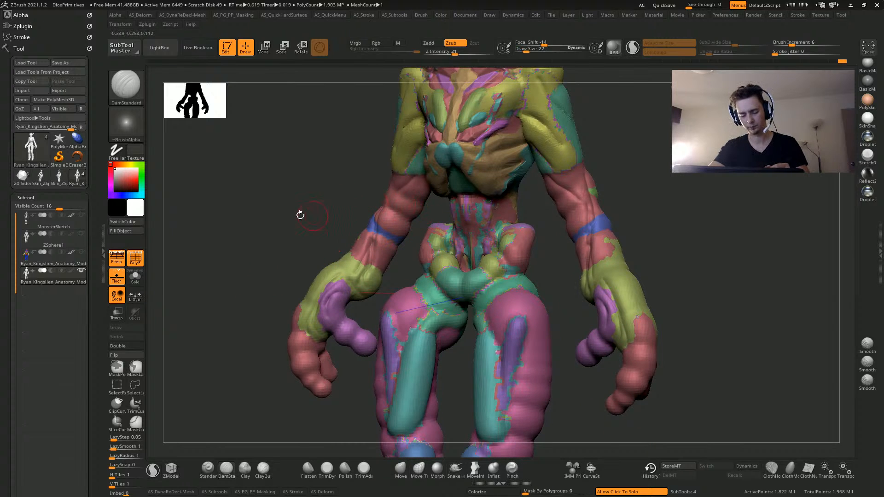
Build up the groin and inner hip muscles with the ClayBuildup brush in Zadd mode
{"action": "left_click", "coordinate": [231, 466]}
{"action": "left_click", "coordinate": [263, 470]}
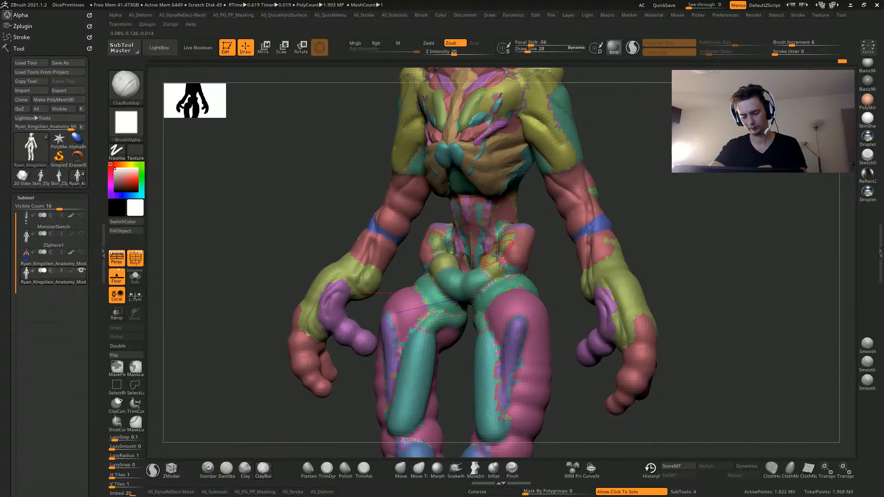
{"action": "left_click_drag", "start_coordinate": [496, 256], "coordinate": [480, 271]}
{"action": "key", "text": "ctrl+z"}
{"action": "key", "text": "ctrl+z"}
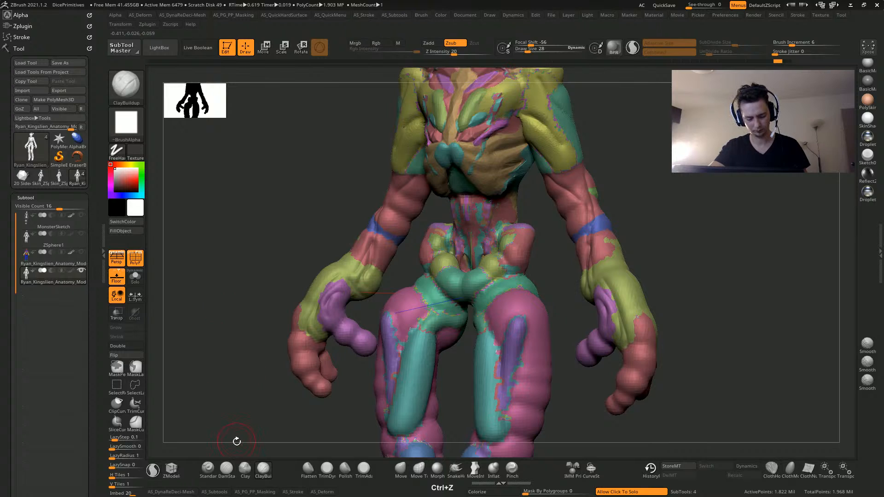
{"action": "mouse_move", "coordinate": [473, 292]}
{"action": "left_mouse_down"}
{"action": "mouse_move", "coordinate": [497, 262]}
{"action": "mouse_move", "coordinate": [485, 289]}
{"action": "left_mouse_up"}
{"action": "left_click_drag", "start_coordinate": [510, 236], "coordinate": [477, 301]}
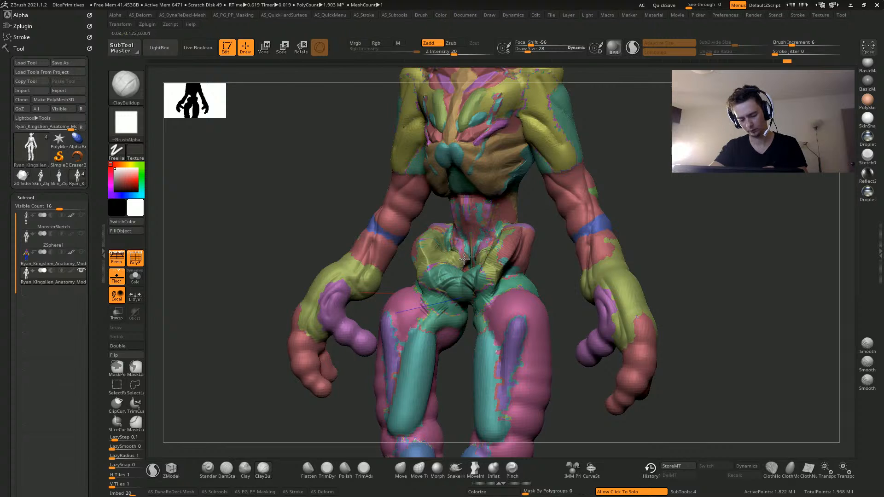
Build up the abdominal muscles between the ribcage and the pelvis with ClayBuildup strokes
{"action": "mouse_move", "coordinate": [281, 210]}
{"action": "left_mouse_down"}
{"action": "mouse_move", "coordinate": [424, 223]}
{"action": "mouse_move", "coordinate": [445, 251]}
{"action": "left_mouse_up"}
{"action": "left_click_drag", "start_coordinate": [225, 169], "coordinate": [237, 185]}
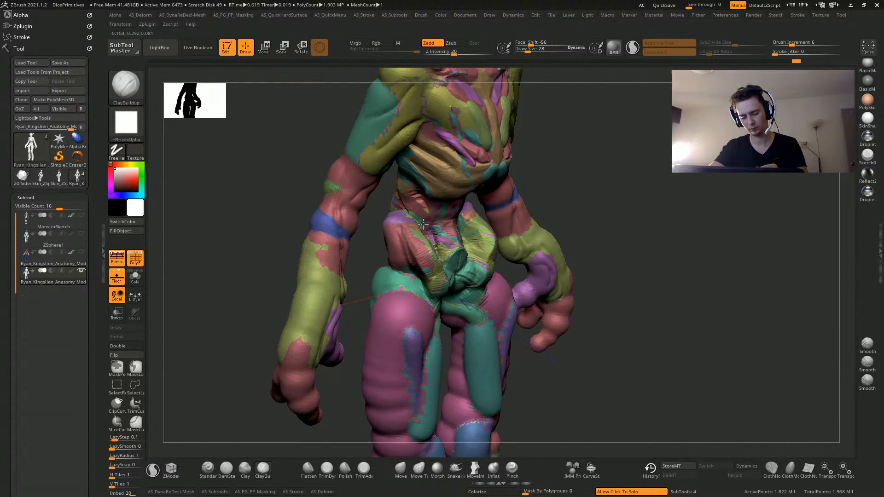
{"action": "left_click_drag", "start_coordinate": [423, 224], "coordinate": [430, 245]}
{"action": "left_click_drag", "start_coordinate": [284, 158], "coordinate": [270, 149]}
{"action": "mouse_move", "coordinate": [430, 201]}
{"action": "left_mouse_down"}
{"action": "mouse_move", "coordinate": [442, 253]}
{"action": "mouse_move", "coordinate": [433, 234]}
{"action": "left_mouse_up"}
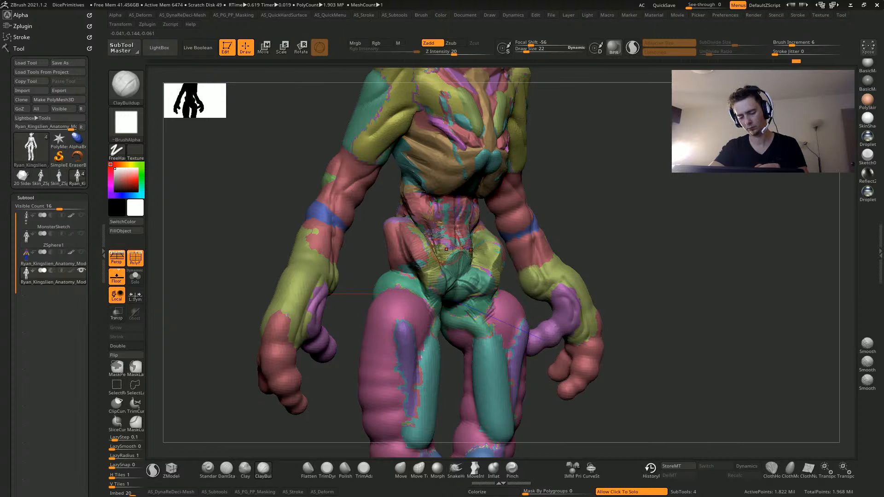
{"action": "left_click_drag", "start_coordinate": [209, 177], "coordinate": [308, 138]}
{"action": "left_click_drag", "start_coordinate": [447, 183], "coordinate": [454, 238]}
Add ClayBuildup strokes for the obliques along the side of the waist and down toward the hip
{"action": "left_click_drag", "start_coordinate": [272, 172], "coordinate": [302, 176]}
{"action": "left_click_drag", "start_coordinate": [405, 196], "coordinate": [422, 243]}
{"action": "mouse_move", "coordinate": [394, 178]}
{"action": "left_mouse_down"}
{"action": "mouse_move", "coordinate": [404, 219]}
{"action": "mouse_move", "coordinate": [391, 213]}
{"action": "left_mouse_up"}
{"action": "left_click_drag", "start_coordinate": [264, 186], "coordinate": [258, 208]}
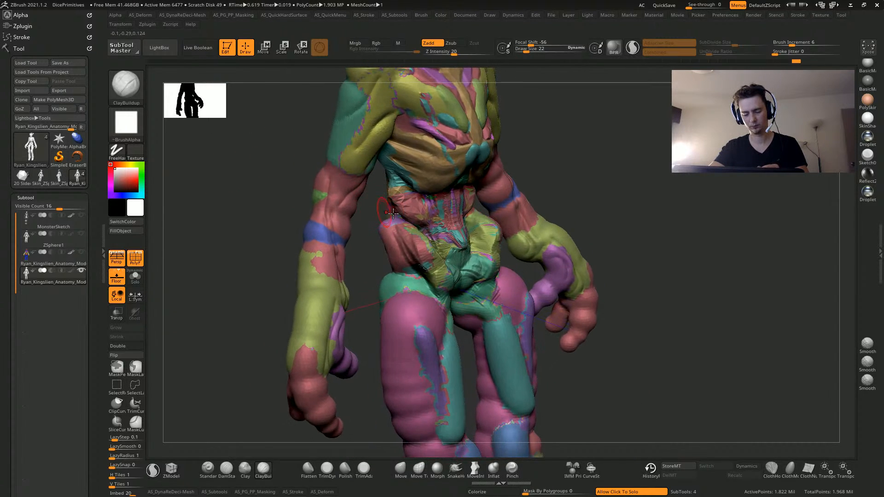
{"action": "mouse_move", "coordinate": [391, 212]}
{"action": "left_mouse_down"}
{"action": "mouse_move", "coordinate": [424, 227]}
{"action": "mouse_move", "coordinate": [439, 255]}
{"action": "left_mouse_up"}
{"action": "left_click_drag", "start_coordinate": [229, 172], "coordinate": [299, 180]}
{"action": "left_click_drag", "start_coordinate": [390, 192], "coordinate": [394, 207]}
Resize the silhouette thumbnail to 178 and bring up a straight back view of the figure
{"action": "left_click_drag", "start_coordinate": [196, 105], "coordinate": [279, 282]}
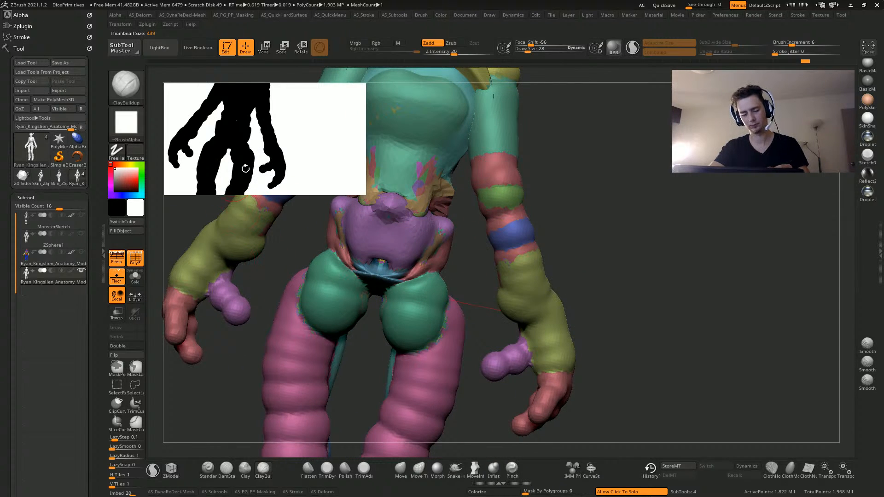
{"action": "left_click_drag", "start_coordinate": [246, 168], "coordinate": [171, 76]}
{"action": "left_click_drag", "start_coordinate": [231, 223], "coordinate": [290, 323], "text": "alt"}
{"action": "left_click_drag", "start_coordinate": [276, 230], "coordinate": [283, 215], "text": "shift"}
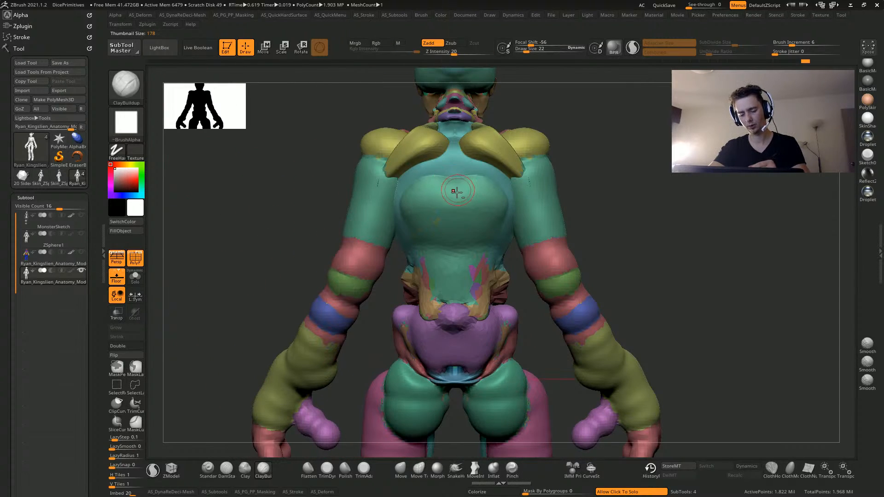
Carve a central groove down the back and build up the spine ridge from neck to pelvis with ClayBuildup
{"action": "left_click_drag", "start_coordinate": [456, 190], "coordinate": [452, 297], "text": "alt"}
{"action": "left_click_drag", "start_coordinate": [454, 170], "coordinate": [453, 299], "text": "alt"}
{"action": "mouse_move", "coordinate": [453, 141]}
{"action": "left_mouse_down"}
{"action": "mouse_move", "coordinate": [437, 308]}
{"action": "mouse_move", "coordinate": [440, 161]}
{"action": "left_mouse_up"}
{"action": "left_click_drag", "start_coordinate": [442, 239], "coordinate": [439, 172], "text": "shift"}
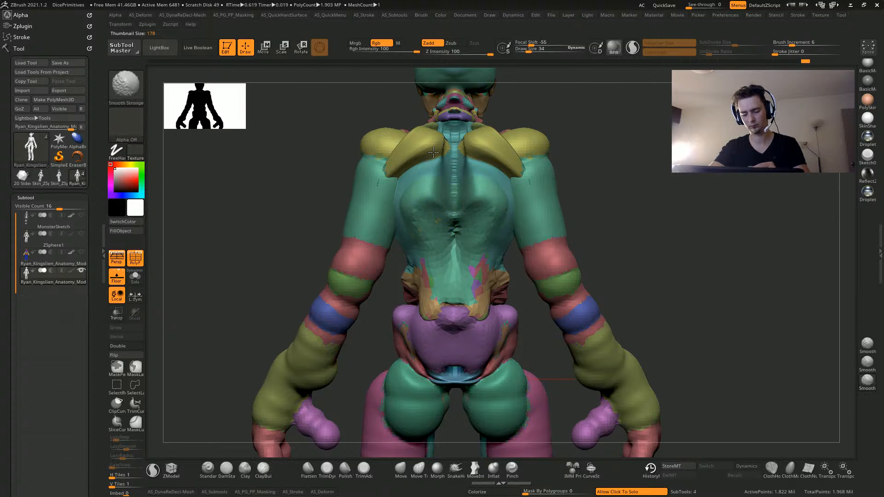
{"action": "left_click_drag", "start_coordinate": [454, 128], "coordinate": [456, 317]}
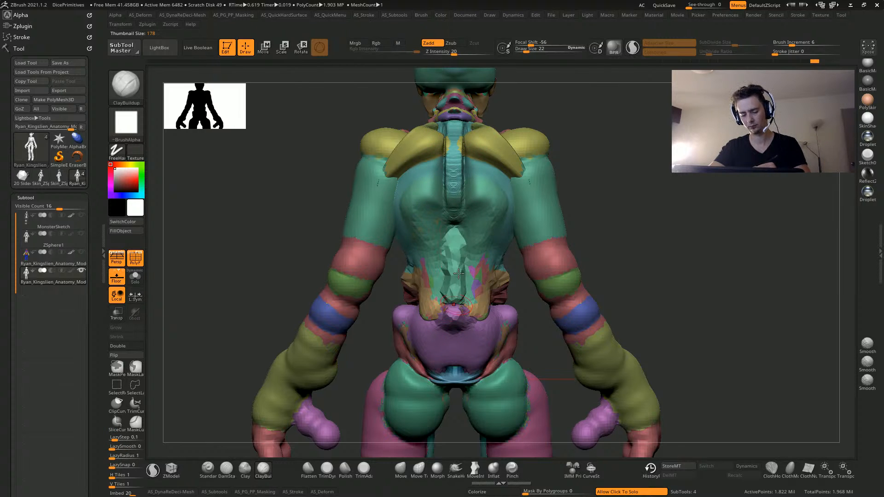
Smooth the spine ridge and the rough forms of the lower back
{"action": "mouse_move", "coordinate": [321, 180]}
{"action": "left_mouse_down"}
{"action": "mouse_move", "coordinate": [267, 185]}
{"action": "mouse_move", "coordinate": [282, 180]}
{"action": "left_mouse_up"}
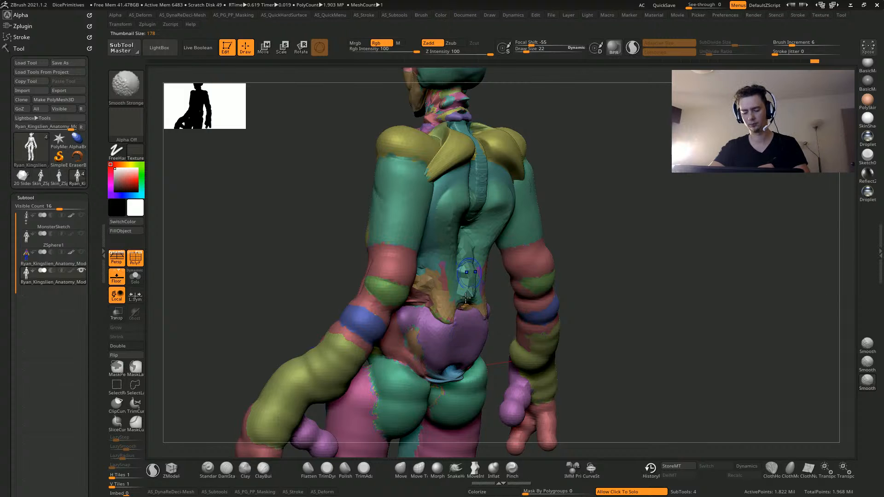
{"action": "left_click_drag", "start_coordinate": [466, 298], "coordinate": [465, 236], "text": "shift"}
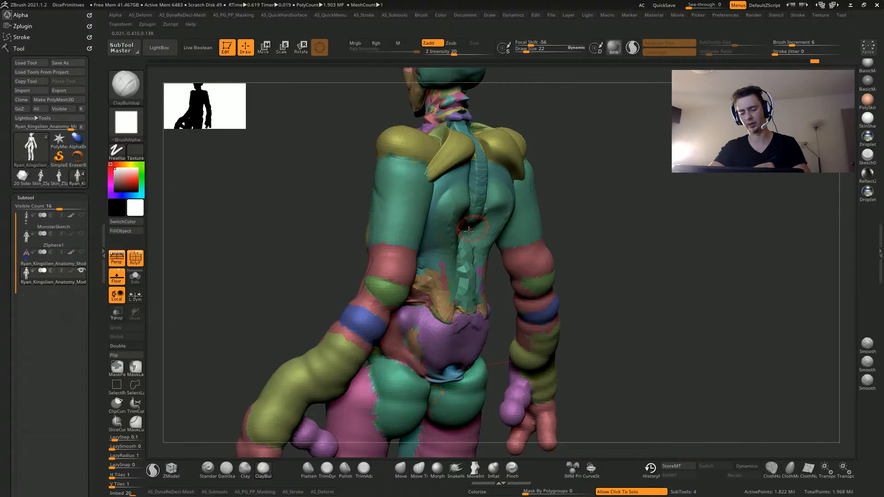
{"action": "left_click_drag", "start_coordinate": [278, 198], "coordinate": [317, 197]}
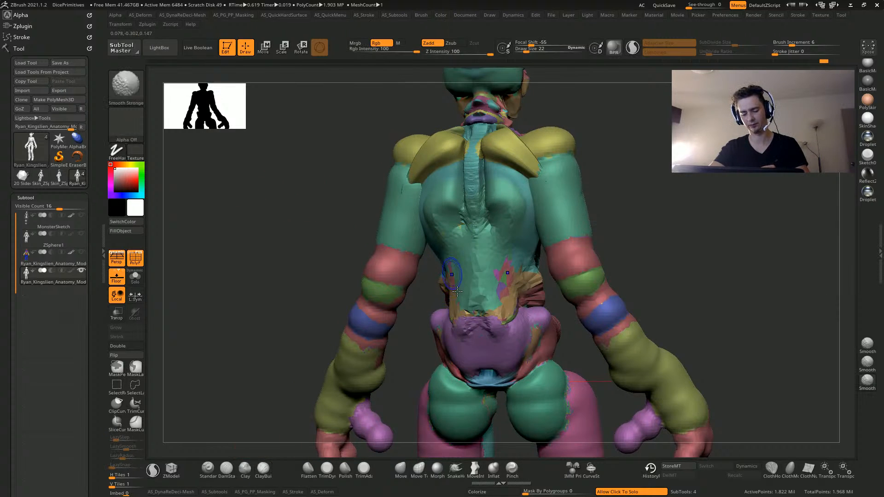
{"action": "left_click_drag", "start_coordinate": [457, 292], "coordinate": [476, 324], "text": "shift"}
{"action": "left_click_drag", "start_coordinate": [270, 231], "coordinate": [311, 216]}
{"action": "left_click_drag", "start_coordinate": [476, 201], "coordinate": [466, 126], "text": "shift"}
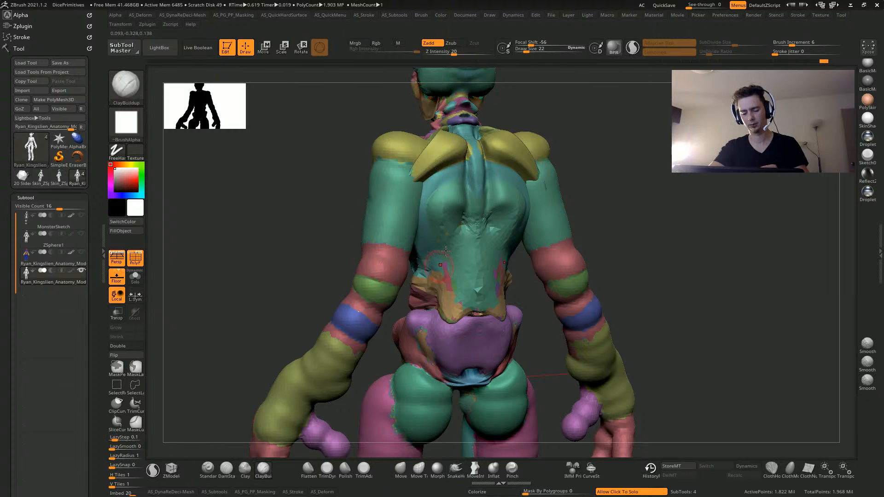
{"action": "key", "text": "shift"}
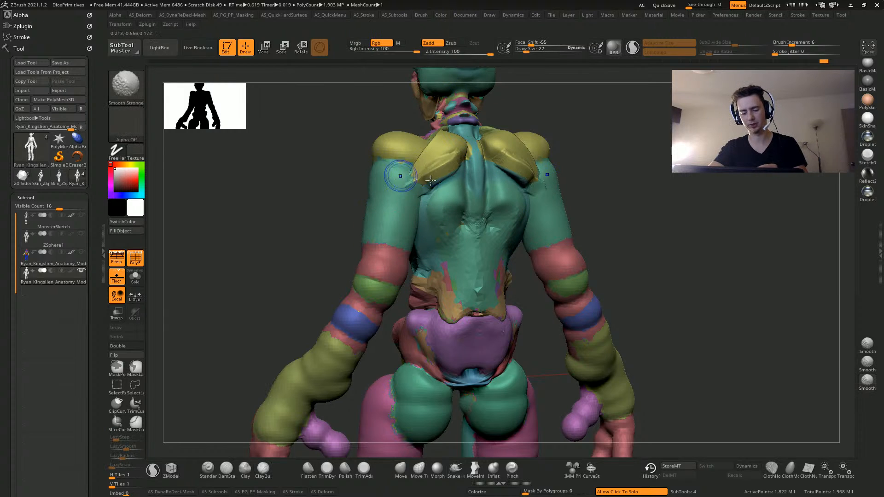
Build up the tailbone area and the upper glutes with ClayBuildup strokes running out from the sacrum
{"action": "mouse_move", "coordinate": [295, 221]}
{"action": "left_mouse_down", "text": "alt"}
{"action": "mouse_move", "coordinate": [291, 156]}
{"action": "mouse_move", "coordinate": [260, 156]}
{"action": "left_mouse_up", "text": "alt"}
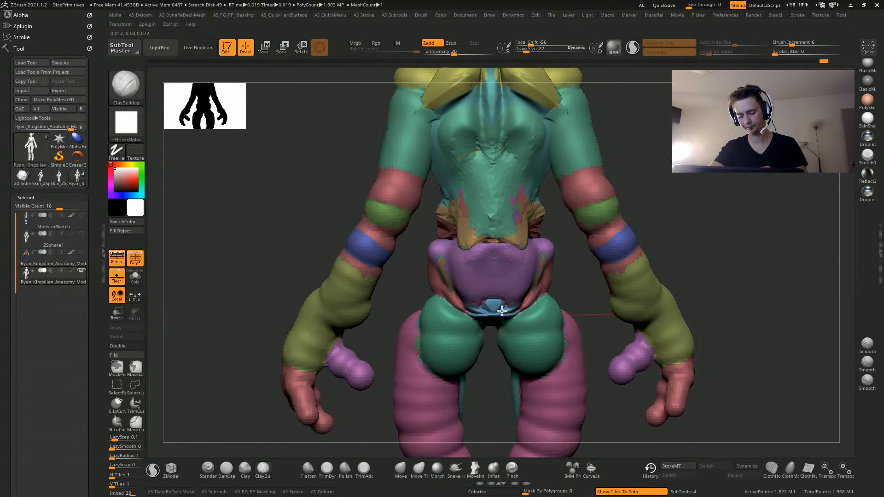
{"action": "left_click_drag", "start_coordinate": [482, 315], "coordinate": [471, 312]}
{"action": "left_click_drag", "start_coordinate": [280, 254], "coordinate": [266, 216], "text": "alt"}
{"action": "mouse_move", "coordinate": [266, 216]}
{"action": "left_mouse_down"}
{"action": "mouse_move", "coordinate": [249, 199]}
{"action": "mouse_move", "coordinate": [229, 200]}
{"action": "left_mouse_up"}
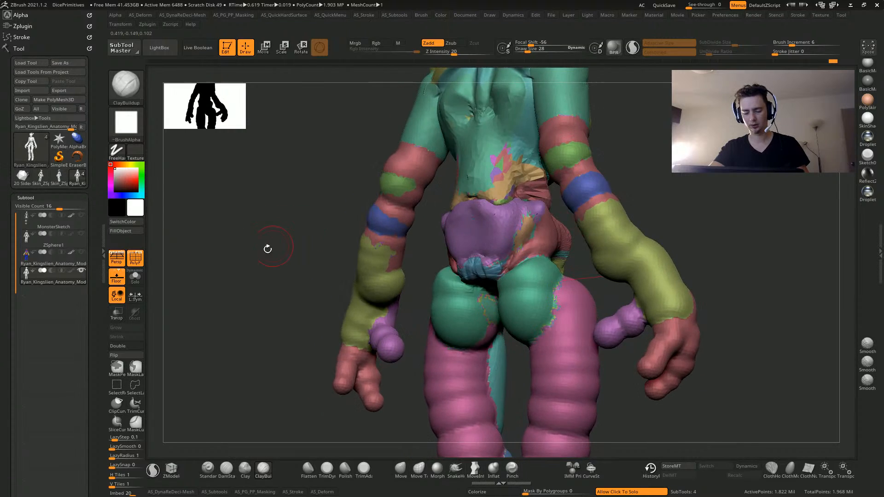
{"action": "left_click_drag", "start_coordinate": [266, 246], "coordinate": [306, 251]}
{"action": "mouse_move", "coordinate": [431, 269]}
{"action": "left_mouse_down"}
{"action": "mouse_move", "coordinate": [434, 260]}
{"action": "mouse_move", "coordinate": [474, 296]}
{"action": "mouse_move", "coordinate": [453, 278]}
{"action": "left_mouse_up"}
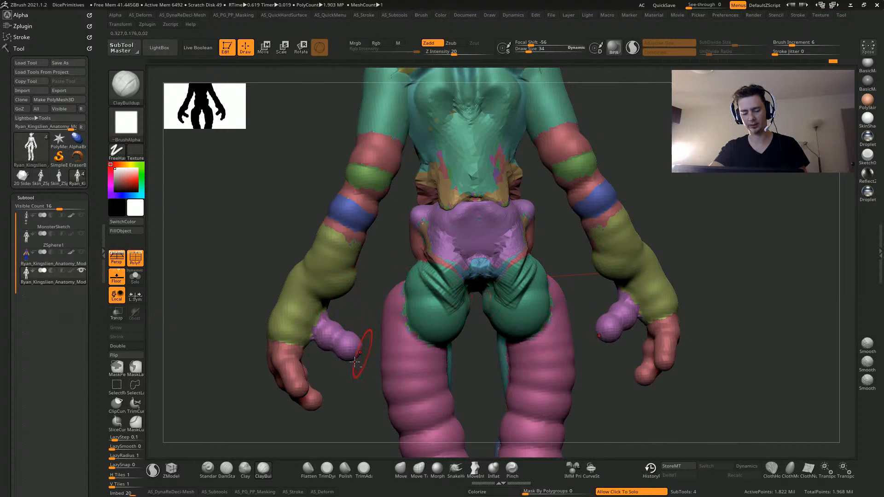
Shape the lower and inner sides of the glutes with ClayBuildup and soften the inner edges
{"action": "left_click_drag", "start_coordinate": [196, 262], "coordinate": [203, 191], "text": "alt"}
{"action": "key", "text": "bracketleft"}
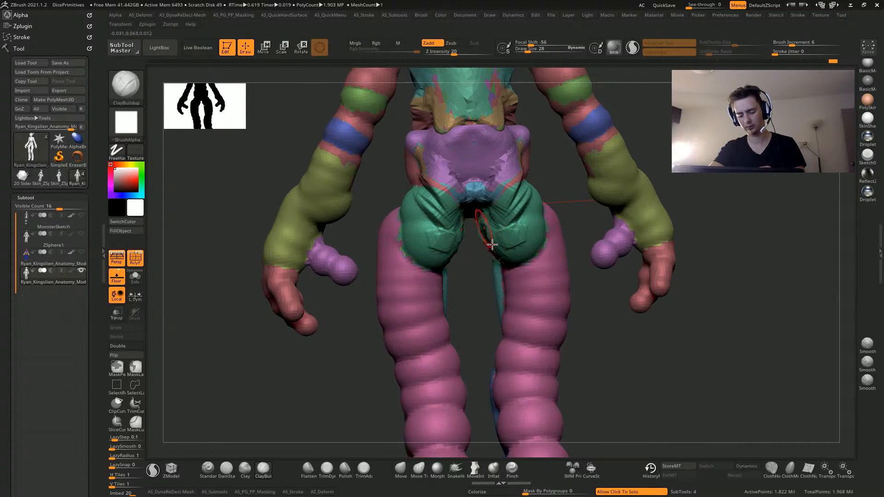
{"action": "left_click_drag", "start_coordinate": [469, 303], "coordinate": [483, 281]}
{"action": "left_click_drag", "start_coordinate": [480, 222], "coordinate": [506, 240], "text": "shift"}
{"action": "left_click_drag", "start_coordinate": [452, 224], "coordinate": [475, 187]}
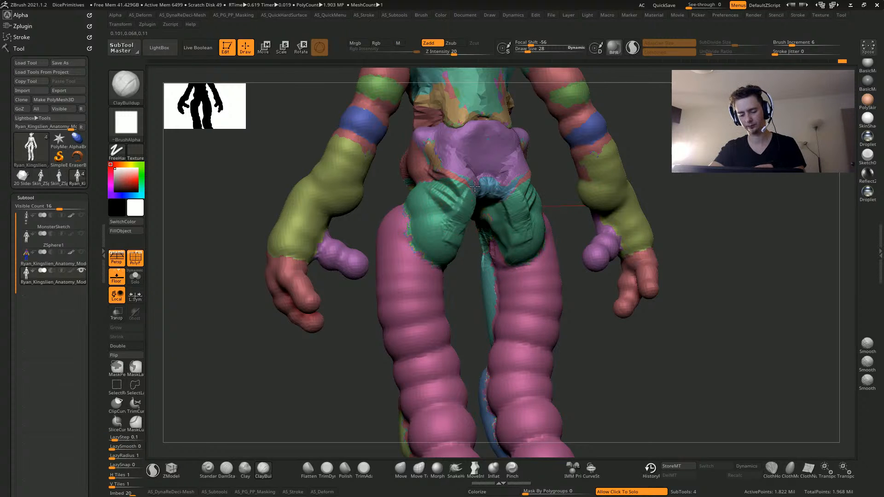
Layer ClayBuildup muscle strokes over the sacrum, the back of the hips and the outer glutes
{"action": "left_click_drag", "start_coordinate": [512, 157], "coordinate": [513, 203]}
{"action": "left_click_drag", "start_coordinate": [453, 192], "coordinate": [460, 177]}
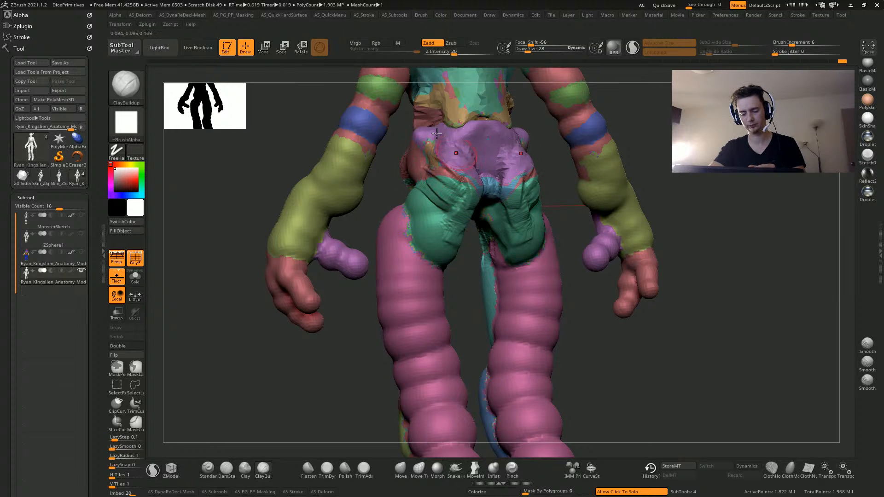
{"action": "mouse_move", "coordinate": [418, 197]}
{"action": "left_mouse_down"}
{"action": "mouse_move", "coordinate": [443, 224]}
{"action": "mouse_move", "coordinate": [435, 239]}
{"action": "mouse_move", "coordinate": [417, 217]}
{"action": "left_mouse_up"}
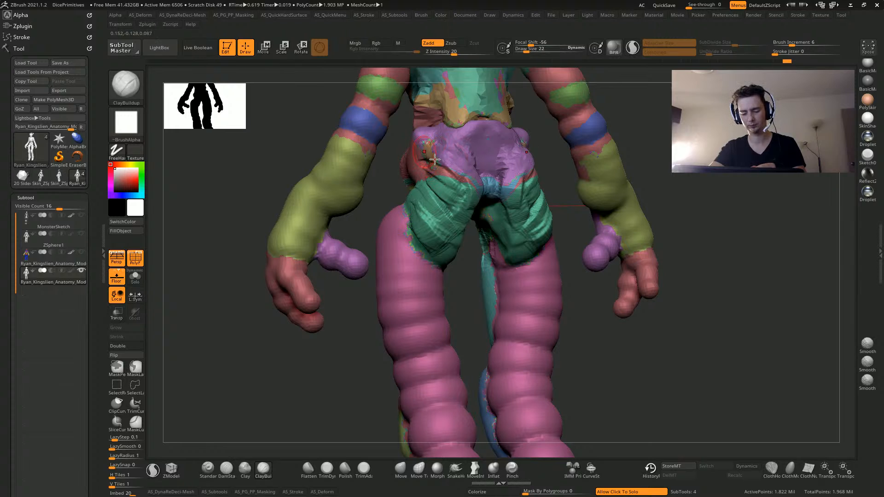
{"action": "mouse_move", "coordinate": [434, 159]}
{"action": "left_mouse_down"}
{"action": "mouse_move", "coordinate": [437, 173]}
{"action": "mouse_move", "coordinate": [469, 203]}
{"action": "left_mouse_up"}
{"action": "left_click_drag", "start_coordinate": [470, 140], "coordinate": [469, 172]}
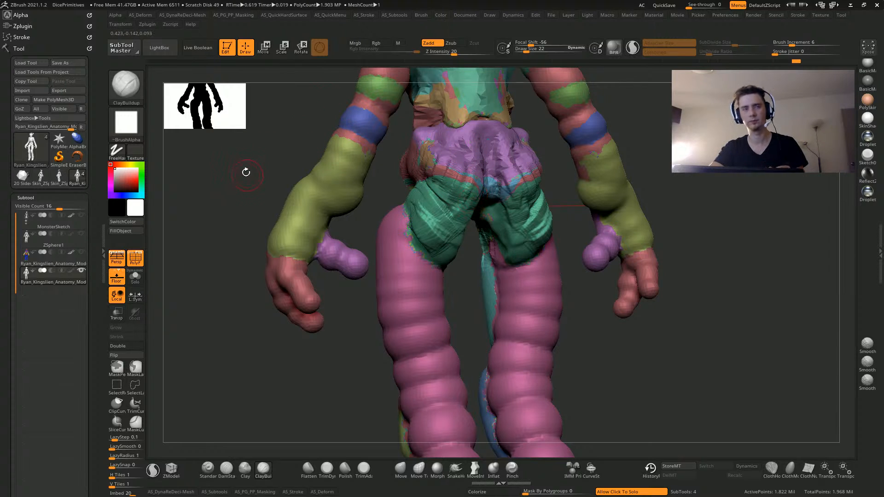
Refine and smooth the sacrum surface around the tailbone
{"action": "left_click_drag", "start_coordinate": [246, 172], "coordinate": [259, 209]}
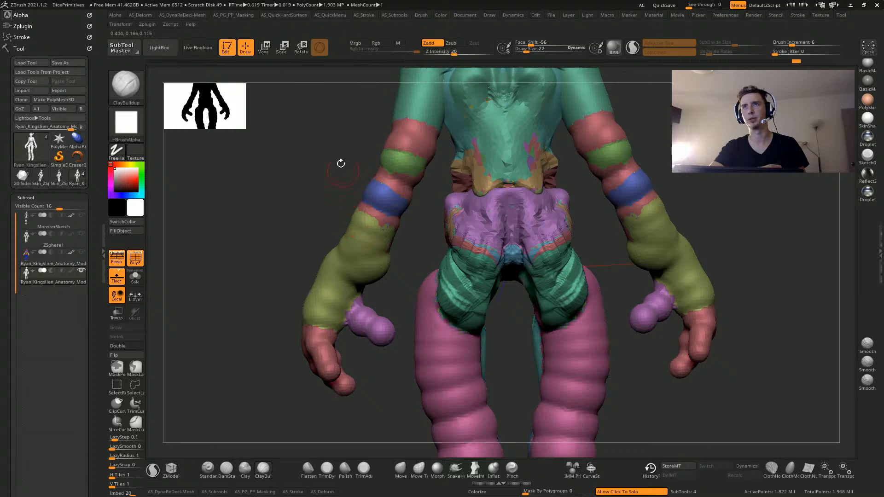
{"action": "mouse_move", "coordinate": [491, 208]}
{"action": "left_mouse_down"}
{"action": "mouse_move", "coordinate": [496, 251]}
{"action": "mouse_move", "coordinate": [493, 221]}
{"action": "mouse_move", "coordinate": [497, 244]}
{"action": "left_mouse_up"}
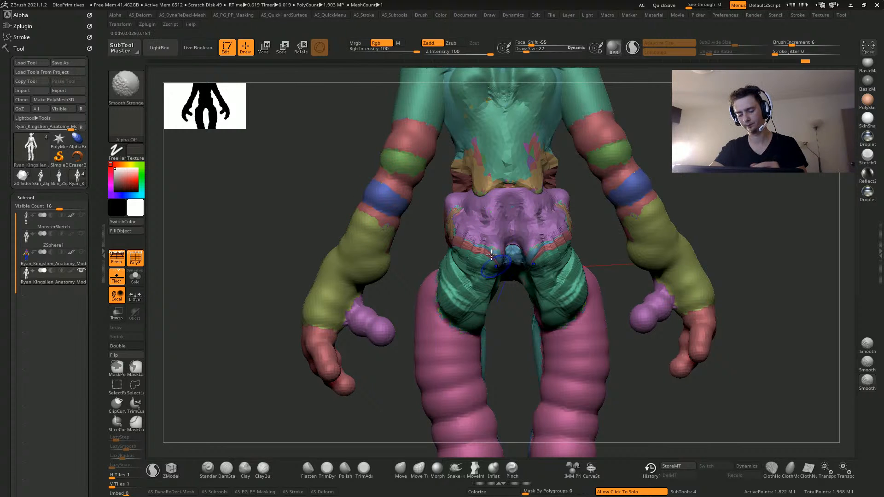
{"action": "mouse_move", "coordinate": [246, 207]}
{"action": "left_mouse_down", "text": "alt"}
{"action": "mouse_move", "coordinate": [258, 175]}
{"action": "mouse_move", "coordinate": [247, 192]}
{"action": "mouse_move", "coordinate": [331, 208]}
{"action": "left_mouse_up", "text": "alt"}
{"action": "left_click_drag", "start_coordinate": [331, 207], "coordinate": [422, 246], "text": "alt"}
{"action": "left_click_drag", "start_coordinate": [284, 220], "coordinate": [300, 241]}
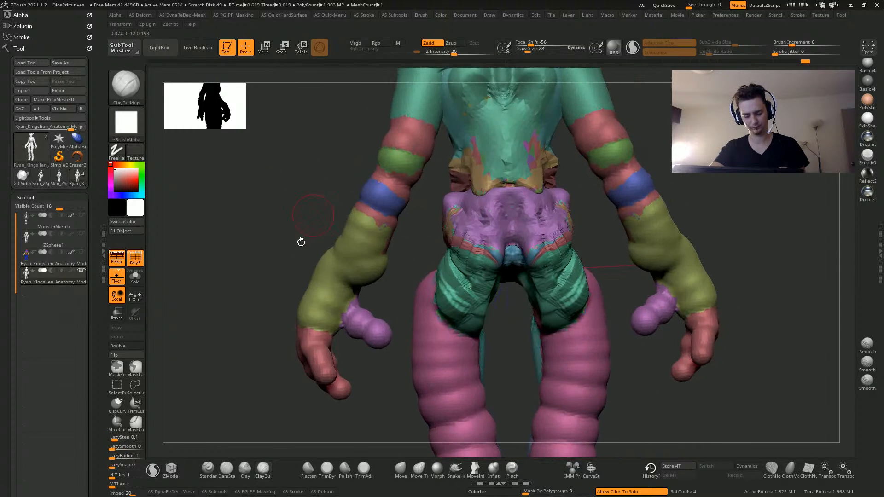
{"action": "left_click", "coordinate": [308, 470]}
{"action": "key", "text": "]"}
{"action": "left_click_drag", "start_coordinate": [499, 239], "coordinate": [492, 222]}
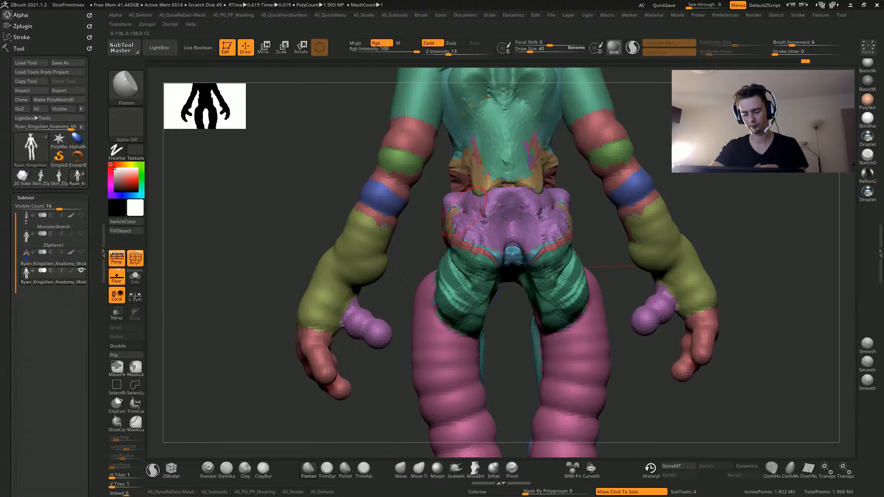
{"action": "key", "text": "ctrl+z"}
Reshape the sacrum and inner edges of the glutes with the Move brush
{"action": "left_click", "coordinate": [400, 469]}
{"action": "left_click_drag", "start_coordinate": [212, 254], "coordinate": [401, 219]}
{"action": "key", "text": "]"}
{"action": "left_click_drag", "start_coordinate": [496, 226], "coordinate": [491, 215]}
{"action": "left_click_drag", "start_coordinate": [261, 187], "coordinate": [217, 198]}
{"action": "key", "text": "]"}
{"action": "mouse_move", "coordinate": [498, 277]}
{"action": "left_mouse_down"}
{"action": "mouse_move", "coordinate": [507, 271]}
{"action": "mouse_move", "coordinate": [500, 275]}
{"action": "left_mouse_up"}
Enlarge the Move brush to 64 and pull the sacral mass down between the glutes
{"action": "left_click_drag", "start_coordinate": [188, 209], "coordinate": [279, 230]}
{"action": "left_click_drag", "start_coordinate": [426, 254], "coordinate": [374, 252]}
{"action": "key", "text": "]"}
{"action": "key", "text": "]"}
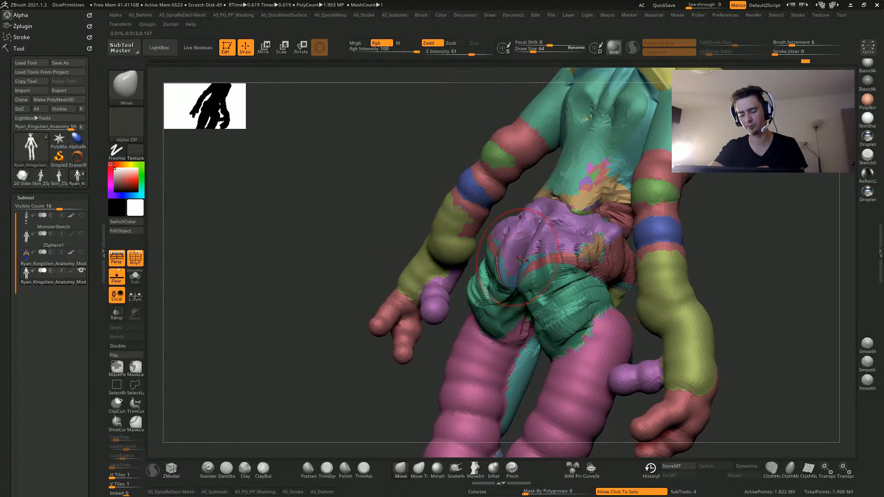
{"action": "left_click_drag", "start_coordinate": [520, 260], "coordinate": [518, 275]}
{"action": "left_click_drag", "start_coordinate": [278, 201], "coordinate": [279, 173]}
{"action": "mouse_move", "coordinate": [492, 295]}
{"action": "left_mouse_down"}
{"action": "mouse_move", "coordinate": [502, 305]}
{"action": "mouse_move", "coordinate": [494, 302]}
{"action": "left_mouse_up"}
Adjust the lower contour of the glutes with the Move brush at draw size 58
{"action": "left_click_drag", "start_coordinate": [299, 239], "coordinate": [362, 258]}
{"action": "key", "text": "["}
{"action": "left_click_drag", "start_coordinate": [469, 286], "coordinate": [453, 305]}
{"action": "left_click_drag", "start_coordinate": [258, 221], "coordinate": [326, 239]}
{"action": "left_click_drag", "start_coordinate": [597, 333], "coordinate": [508, 323]}
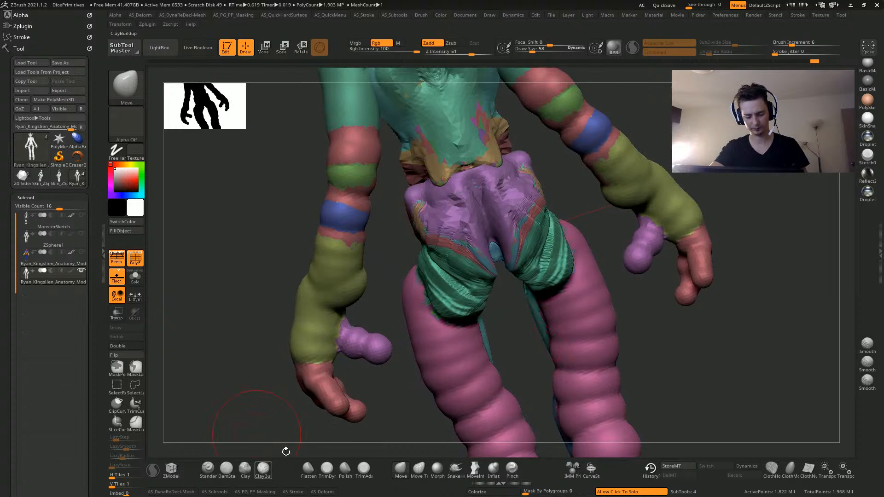
Add volume to the glutes and the back of the pelvis with the Inflat brush
{"action": "left_click", "coordinate": [493, 469]}
{"action": "left_click_drag", "start_coordinate": [481, 237], "coordinate": [475, 230]}
{"action": "left_click_drag", "start_coordinate": [477, 283], "coordinate": [476, 267]}
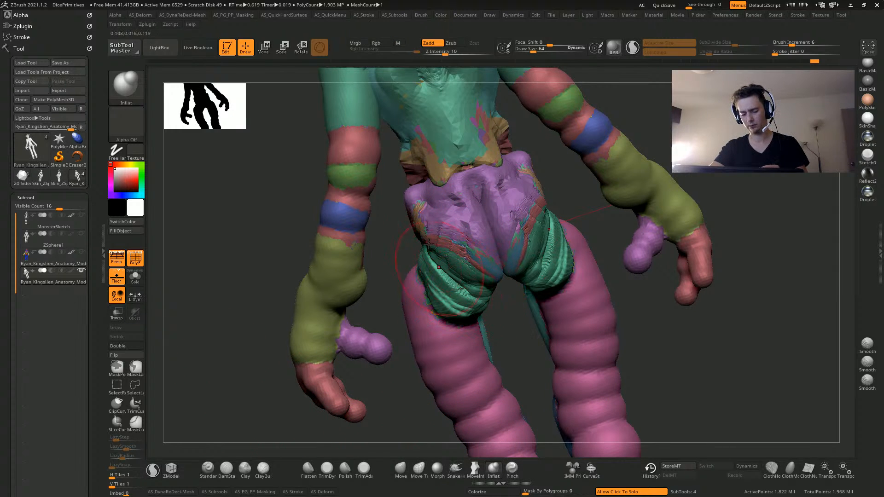
{"action": "left_click_drag", "start_coordinate": [464, 216], "coordinate": [451, 220]}
{"action": "left_click_drag", "start_coordinate": [288, 184], "coordinate": [258, 185]}
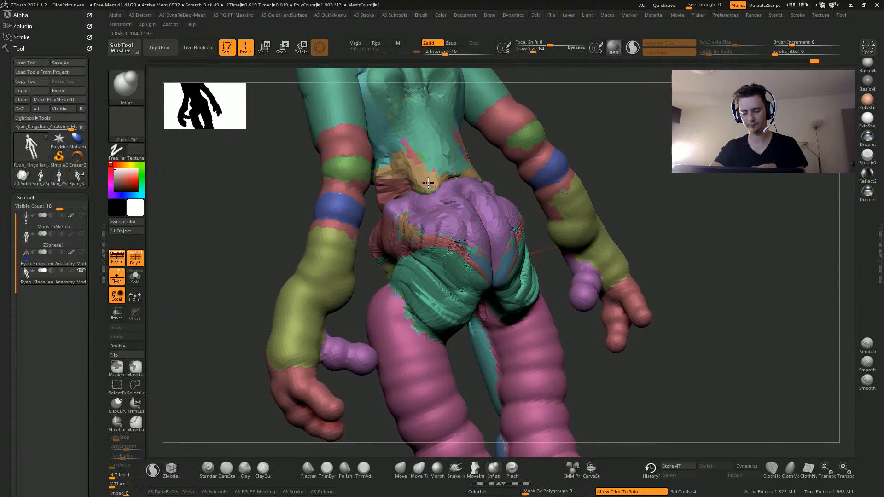
Hide the arms so that only the torso and legs remain, and view the figure from the side
{"action": "left_click_drag", "start_coordinate": [226, 227], "coordinate": [199, 283]}
{"action": "left_click_drag", "start_coordinate": [230, 285], "coordinate": [248, 254]}
{"action": "mouse_move", "coordinate": [262, 210]}
{"action": "left_mouse_down", "text": "ctrl+shift"}
{"action": "mouse_move", "coordinate": [394, 322]}
{"action": "mouse_move", "coordinate": [400, 244]}
{"action": "mouse_move", "coordinate": [431, 115]}
{"action": "mouse_move", "coordinate": [310, 199]}
{"action": "mouse_move", "coordinate": [291, 283]}
{"action": "left_mouse_up", "text": "ctrl+shift"}
{"action": "mouse_move", "coordinate": [328, 188]}
{"action": "left_mouse_down", "text": "ctrl+shift"}
{"action": "mouse_move", "coordinate": [325, 250]}
{"action": "mouse_move", "coordinate": [427, 246]}
{"action": "mouse_move", "coordinate": [336, 123]}
{"action": "mouse_move", "coordinate": [328, 125]}
{"action": "left_mouse_up", "text": "ctrl+shift"}
{"action": "left_click_drag", "start_coordinate": [249, 272], "coordinate": [322, 272]}
{"action": "mouse_move", "coordinate": [281, 255]}
{"action": "left_mouse_down", "text": "alt"}
{"action": "mouse_move", "coordinate": [347, 218]}
{"action": "mouse_move", "coordinate": [288, 361]}
{"action": "mouse_move", "coordinate": [290, 278]}
{"action": "mouse_move", "coordinate": [338, 256]}
{"action": "left_mouse_up", "text": "alt"}
{"action": "left_click_drag", "start_coordinate": [338, 326], "coordinate": [285, 376]}
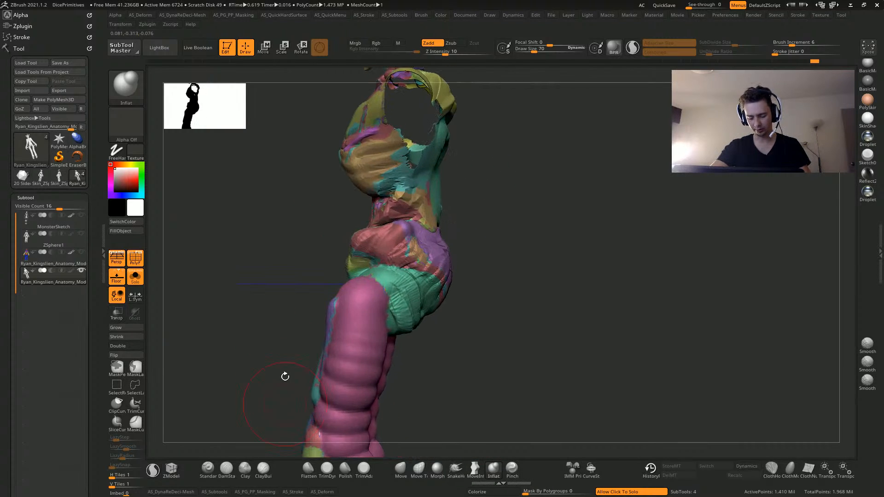
Reshape the thigh from the side into a tapered mass above the knee with the MoveInfiniteDepth brush at draw size 82
{"action": "left_click", "coordinate": [475, 468]}
{"action": "key", "text": "p"}
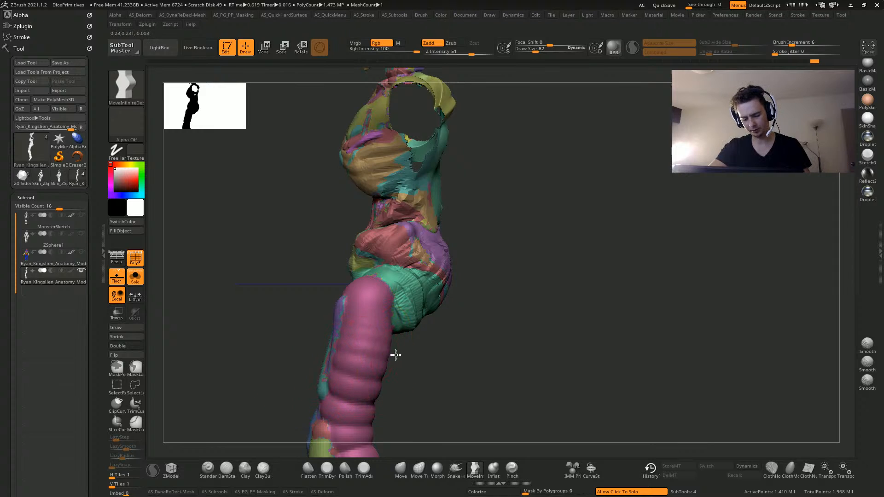
{"action": "left_click_drag", "start_coordinate": [388, 355], "coordinate": [404, 313]}
{"action": "mouse_move", "coordinate": [317, 300]}
{"action": "left_mouse_down", "text": "alt"}
{"action": "mouse_move", "coordinate": [301, 258]}
{"action": "mouse_move", "coordinate": [306, 198]}
{"action": "left_mouse_up", "text": "alt"}
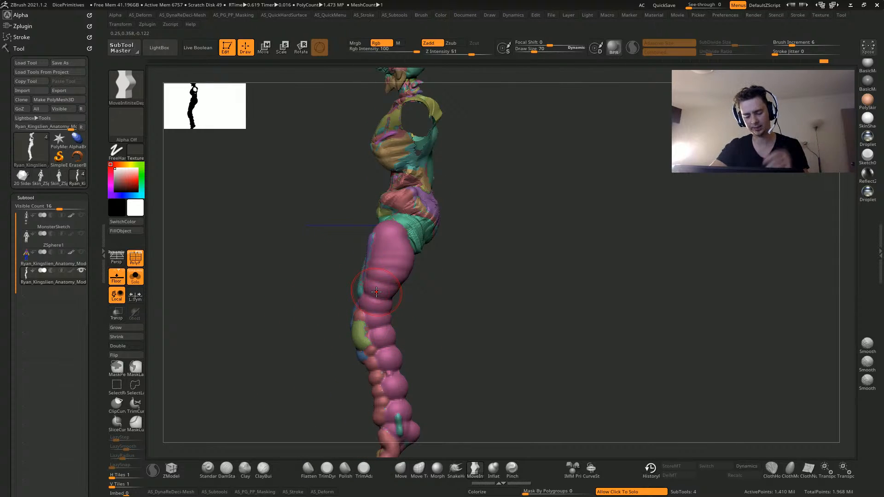
{"action": "left_click_drag", "start_coordinate": [319, 302], "coordinate": [351, 272]}
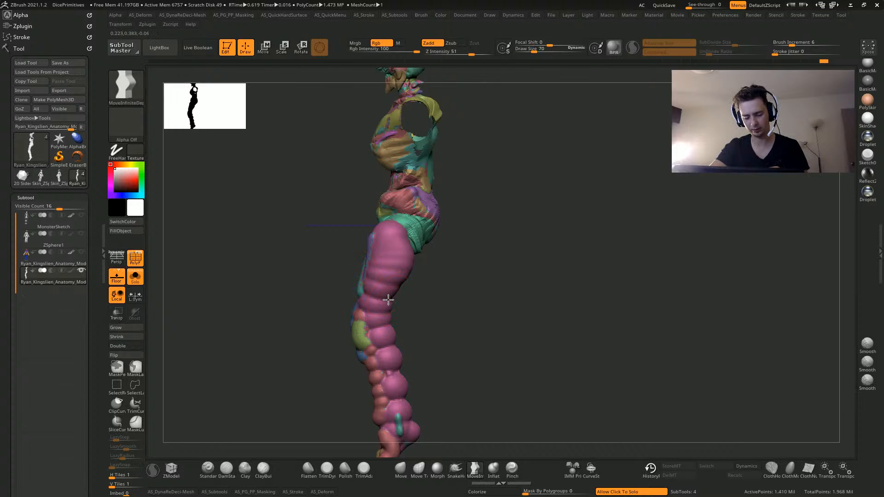
{"action": "left_click_drag", "start_coordinate": [388, 300], "coordinate": [364, 306]}
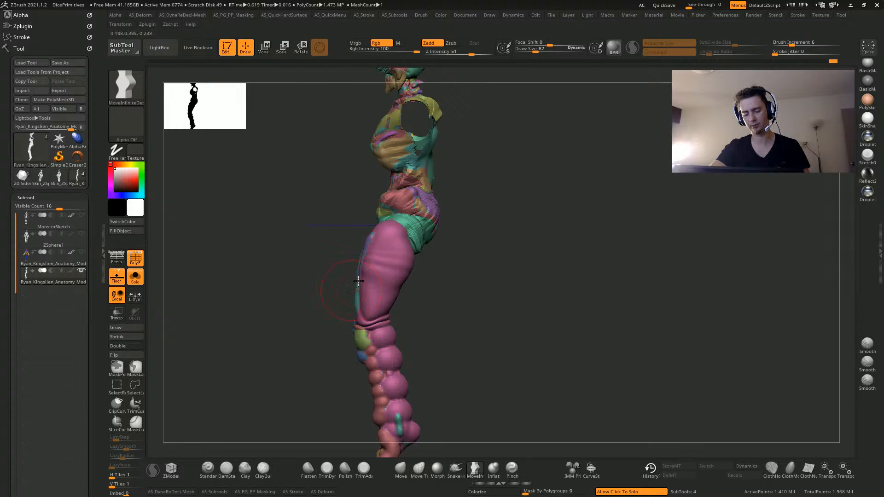
{"action": "left_click_drag", "start_coordinate": [318, 322], "coordinate": [324, 339]}
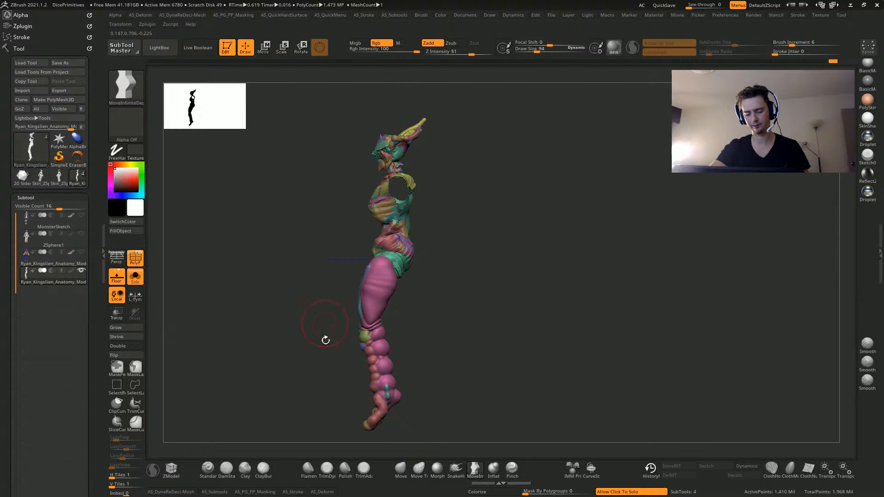
Mask the upper body above the pelvis with MaskLasso and rotate both legs backward from the hips using the Transpose line
{"action": "key", "text": "ctrl+z"}
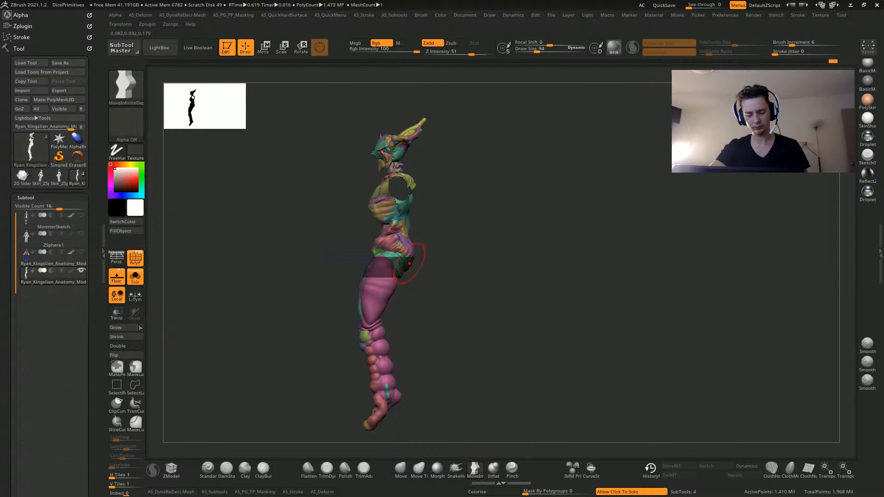
{"action": "left_click", "coordinate": [135, 367]}
{"action": "mouse_move", "coordinate": [441, 275]}
{"action": "left_mouse_down", "text": "ctrl"}
{"action": "mouse_move", "coordinate": [296, 296]}
{"action": "mouse_move", "coordinate": [318, 281]}
{"action": "left_mouse_up", "text": "ctrl"}
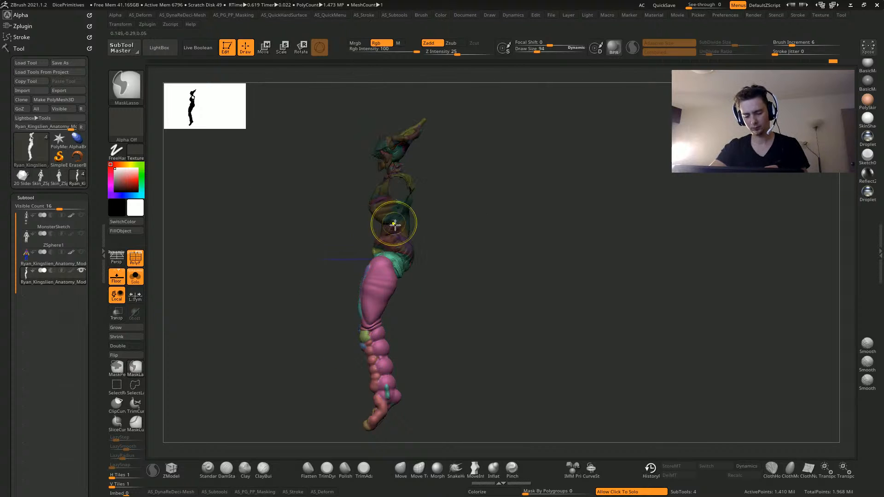
{"action": "left_click", "coordinate": [301, 48]}
{"action": "left_click", "coordinate": [318, 55]}
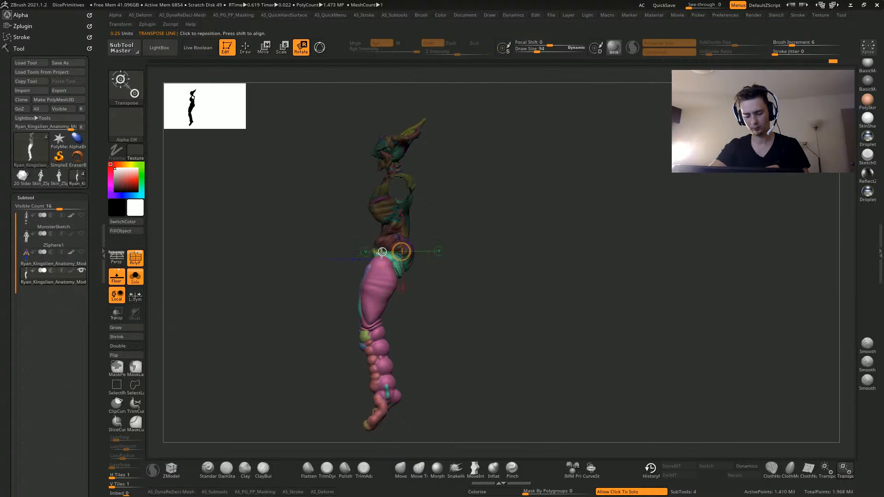
{"action": "left_click_drag", "start_coordinate": [382, 253], "coordinate": [223, 310]}
{"action": "mouse_move", "coordinate": [240, 345]}
{"action": "left_mouse_down"}
{"action": "mouse_move", "coordinate": [296, 375]}
{"action": "mouse_move", "coordinate": [227, 361]}
{"action": "mouse_move", "coordinate": [253, 349]}
{"action": "left_mouse_up"}
{"action": "key", "text": "ctrl+z"}
{"action": "key", "text": "ctrl+z"}
{"action": "key", "text": "ctrl+z"}
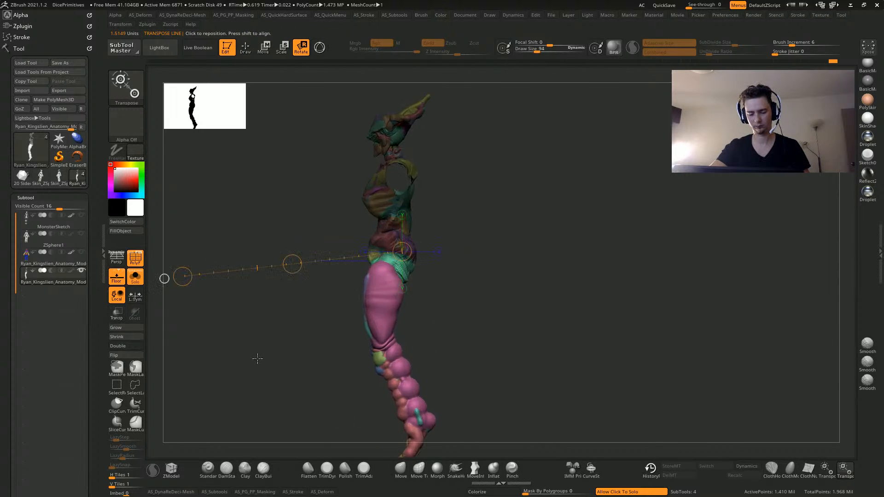
Clear the mask, return to draw mode and unhide the arms
{"action": "left_click_drag", "start_coordinate": [252, 393], "coordinate": [278, 379]}
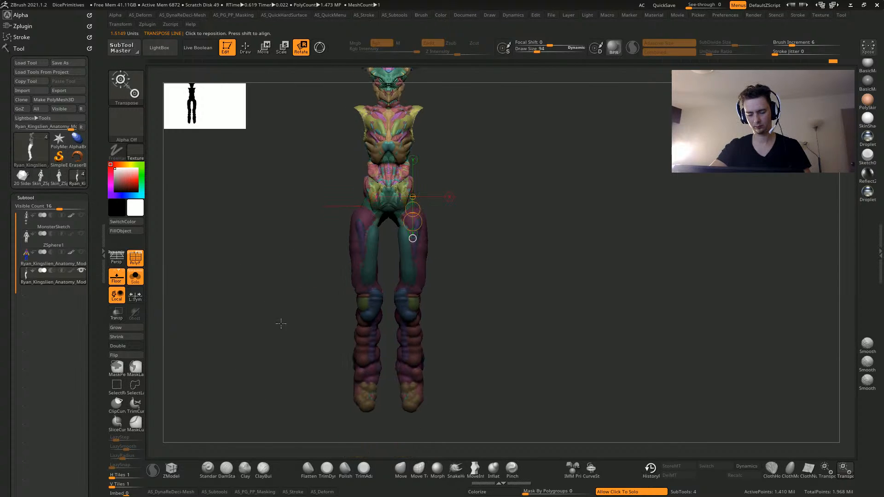
{"action": "mouse_move", "coordinate": [256, 277]}
{"action": "left_mouse_down"}
{"action": "mouse_move", "coordinate": [234, 270]}
{"action": "mouse_move", "coordinate": [230, 292]}
{"action": "mouse_move", "coordinate": [233, 217]}
{"action": "left_mouse_up"}
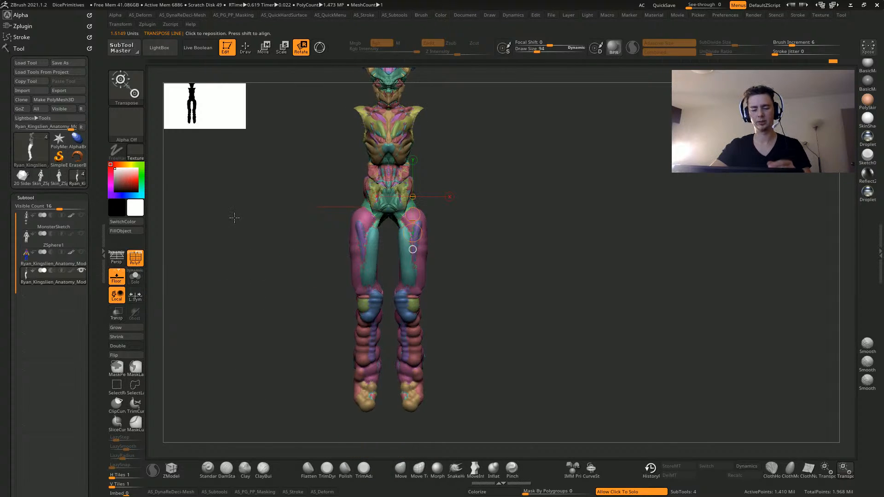
{"action": "left_click", "coordinate": [245, 48]}
{"action": "left_click_drag", "start_coordinate": [241, 269], "coordinate": [237, 245]}
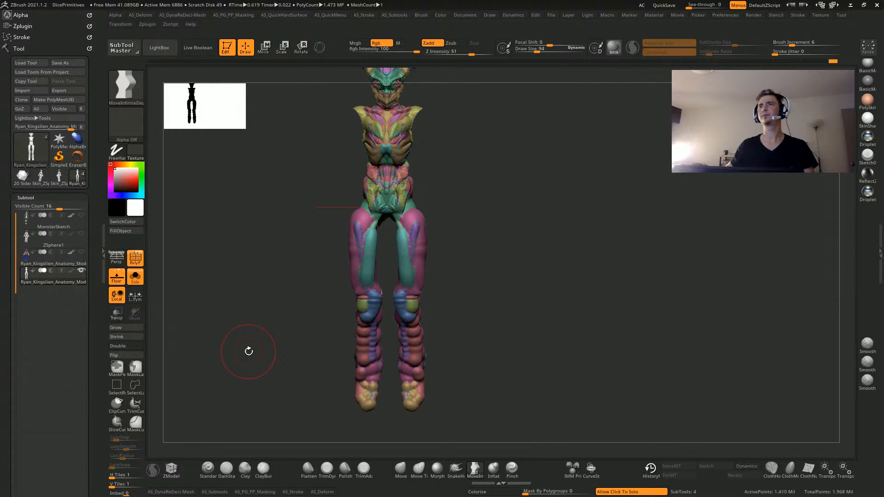
{"action": "mouse_move", "coordinate": [227, 336]}
{"action": "left_mouse_down"}
{"action": "mouse_move", "coordinate": [232, 351]}
{"action": "mouse_move", "coordinate": [272, 351]}
{"action": "mouse_move", "coordinate": [233, 351]}
{"action": "mouse_move", "coordinate": [217, 371]}
{"action": "mouse_move", "coordinate": [207, 363]}
{"action": "mouse_move", "coordinate": [205, 310]}
{"action": "mouse_move", "coordinate": [226, 303]}
{"action": "mouse_move", "coordinate": [241, 249]}
{"action": "mouse_move", "coordinate": [233, 344]}
{"action": "mouse_move", "coordinate": [253, 279]}
{"action": "mouse_move", "coordinate": [225, 221]}
{"action": "mouse_move", "coordinate": [205, 300]}
{"action": "mouse_move", "coordinate": [217, 326]}
{"action": "mouse_move", "coordinate": [191, 205]}
{"action": "mouse_move", "coordinate": [221, 272]}
{"action": "mouse_move", "coordinate": [225, 257]}
{"action": "mouse_move", "coordinate": [244, 253]}
{"action": "mouse_move", "coordinate": [230, 260]}
{"action": "mouse_move", "coordinate": [201, 234]}
{"action": "mouse_move", "coordinate": [215, 280]}
{"action": "mouse_move", "coordinate": [227, 142]}
{"action": "mouse_move", "coordinate": [294, 310]}
{"action": "left_mouse_up"}
{"action": "left_click", "coordinate": [233, 340]}
{"action": "left_click", "coordinate": [229, 327], "text": "ctrl+shift"}
Mask the side planes of the lower jaw with MaskLasso at draw size 8 and invert the mask
{"action": "key", "text": "bracketleft"}
{"action": "key", "text": "bracketleft"}
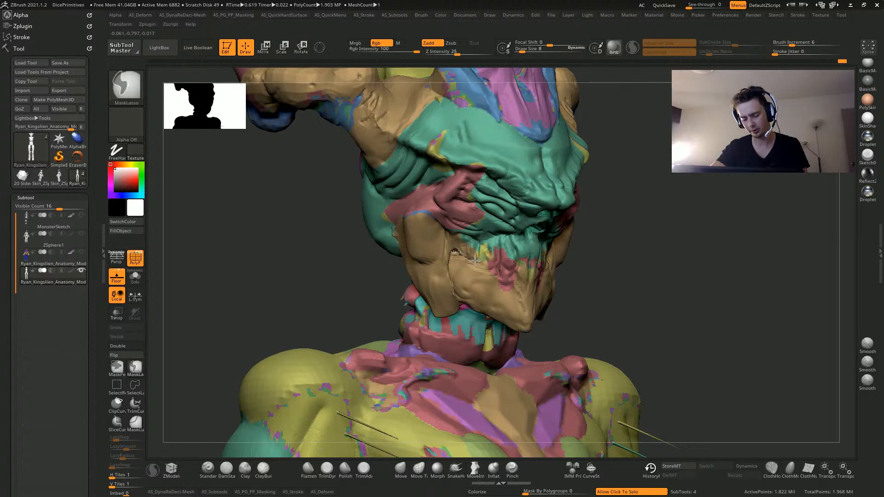
{"action": "mouse_move", "coordinate": [454, 255]}
{"action": "left_mouse_down", "text": "ctrl"}
{"action": "mouse_move", "coordinate": [463, 306]}
{"action": "mouse_move", "coordinate": [453, 260]}
{"action": "left_mouse_up", "text": "ctrl"}
{"action": "mouse_move", "coordinate": [297, 254]}
{"action": "left_mouse_down", "text": "shift"}
{"action": "mouse_move", "coordinate": [260, 223]}
{"action": "mouse_move", "coordinate": [278, 260]}
{"action": "left_mouse_up", "text": "shift"}
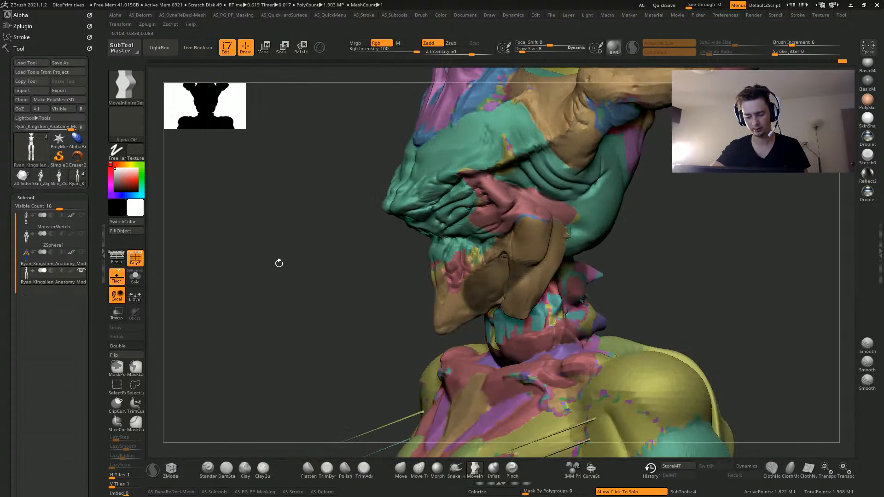
{"action": "mouse_move", "coordinate": [256, 311]}
{"action": "left_mouse_down"}
{"action": "mouse_move", "coordinate": [335, 270]}
{"action": "mouse_move", "coordinate": [310, 276]}
{"action": "mouse_move", "coordinate": [306, 305]}
{"action": "mouse_move", "coordinate": [404, 290]}
{"action": "left_mouse_up"}
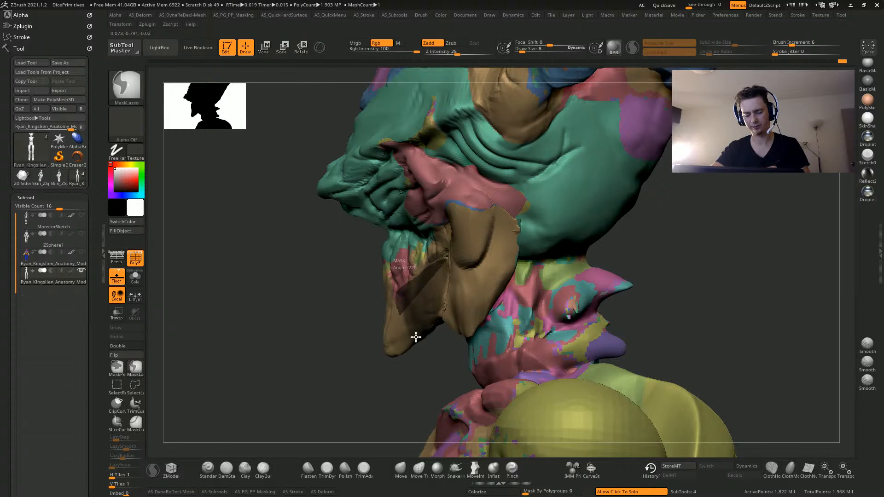
{"action": "mouse_move", "coordinate": [258, 252]}
{"action": "left_mouse_down", "text": "shift"}
{"action": "mouse_move", "coordinate": [325, 310]}
{"action": "mouse_move", "coordinate": [278, 262]}
{"action": "mouse_move", "coordinate": [308, 325]}
{"action": "mouse_move", "coordinate": [302, 300]}
{"action": "left_mouse_up", "text": "shift"}
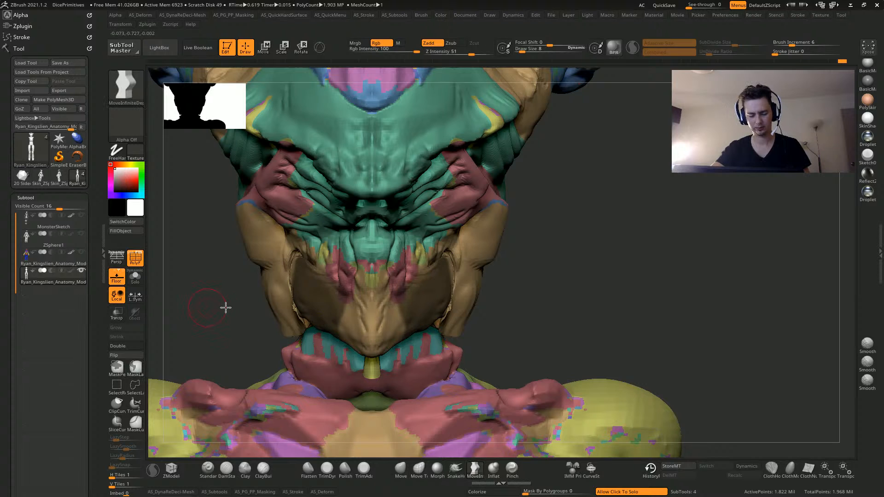
{"action": "mouse_move", "coordinate": [226, 308]}
{"action": "left_mouse_down"}
{"action": "mouse_move", "coordinate": [396, 339]}
{"action": "mouse_move", "coordinate": [537, 347]}
{"action": "left_mouse_up"}
{"action": "mouse_move", "coordinate": [212, 249]}
{"action": "left_mouse_down", "text": "ctrl"}
{"action": "mouse_move", "coordinate": [424, 335]}
{"action": "mouse_move", "coordinate": [401, 221]}
{"action": "left_mouse_up", "text": "ctrl"}
Adjust the unmasked sides of the lower jaw with the Move brush at draw size 52
{"action": "left_click_drag", "start_coordinate": [211, 309], "coordinate": [227, 285], "text": "shift"}
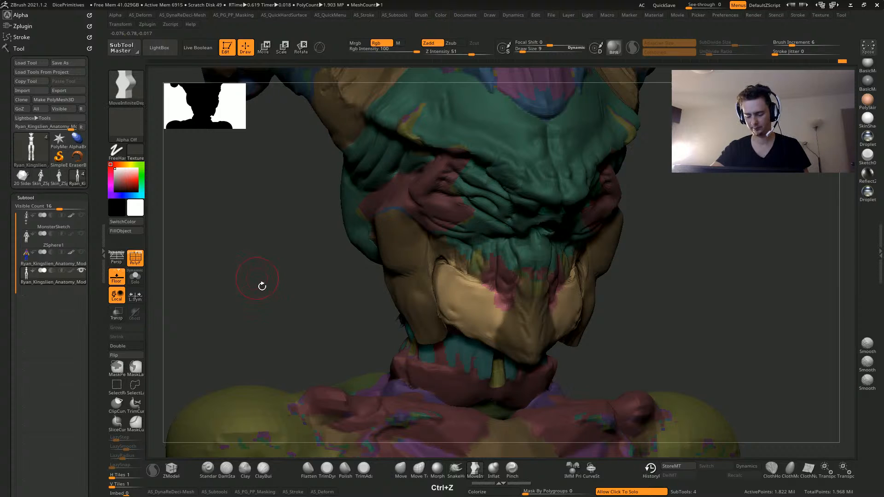
{"action": "key", "text": "ctrl+z"}
{"action": "mouse_move", "coordinate": [256, 258]}
{"action": "left_mouse_down"}
{"action": "mouse_move", "coordinate": [226, 296]}
{"action": "mouse_move", "coordinate": [247, 296]}
{"action": "mouse_move", "coordinate": [228, 255]}
{"action": "mouse_move", "coordinate": [293, 338]}
{"action": "left_mouse_up"}
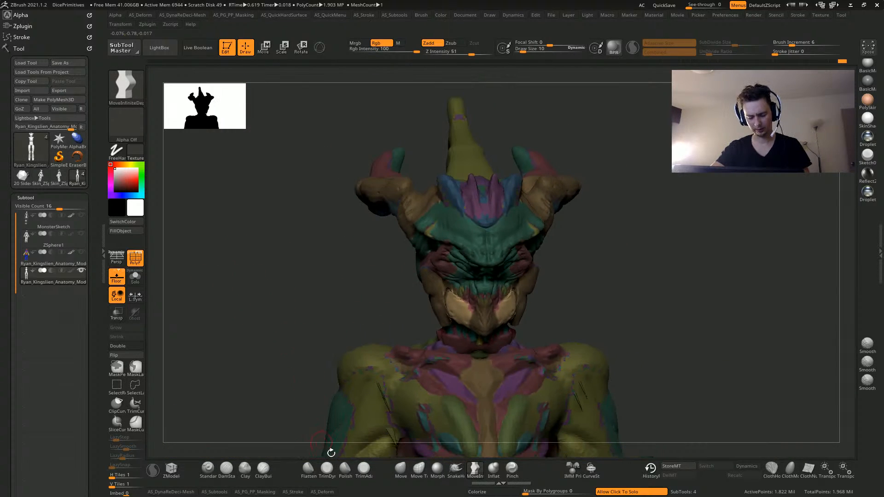
{"action": "key", "text": "v"}
{"action": "left_click_drag", "start_coordinate": [367, 301], "coordinate": [447, 309]}
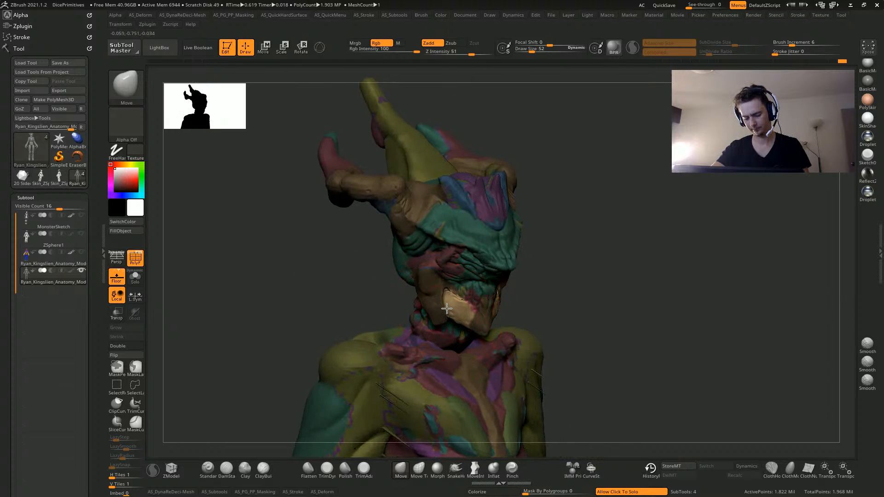
{"action": "mouse_move", "coordinate": [342, 270]}
{"action": "left_mouse_down"}
{"action": "mouse_move", "coordinate": [310, 286]}
{"action": "mouse_move", "coordinate": [399, 298]}
{"action": "left_mouse_up"}
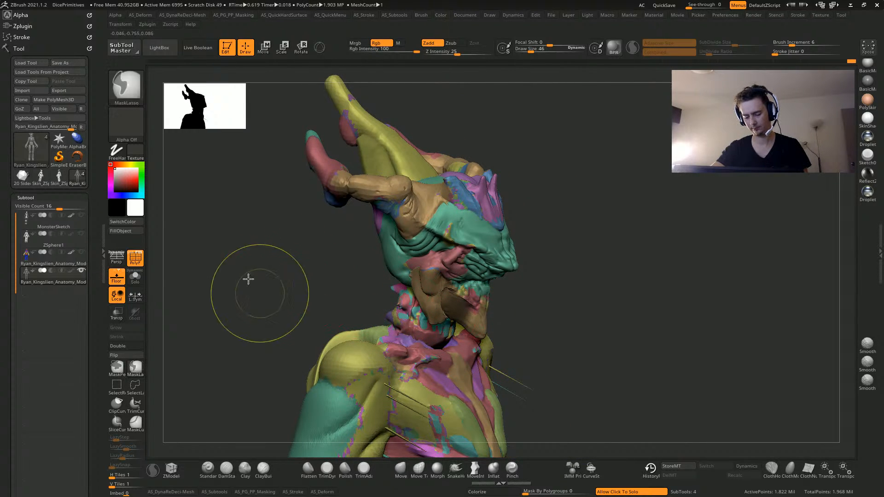
{"action": "mouse_move", "coordinate": [249, 278]}
{"action": "left_mouse_down", "text": "alt"}
{"action": "mouse_move", "coordinate": [206, 234]}
{"action": "mouse_move", "coordinate": [280, 358]}
{"action": "mouse_move", "coordinate": [279, 275]}
{"action": "mouse_move", "coordinate": [263, 203]}
{"action": "mouse_move", "coordinate": [261, 247]}
{"action": "mouse_move", "coordinate": [278, 305]}
{"action": "mouse_move", "coordinate": [321, 303]}
{"action": "mouse_move", "coordinate": [263, 284]}
{"action": "mouse_move", "coordinate": [293, 379]}
{"action": "mouse_move", "coordinate": [293, 420]}
{"action": "left_mouse_up", "text": "alt"}
Examine the proportions of the legs and the full figure from the front
{"action": "left_click_drag", "start_coordinate": [293, 420], "coordinate": [285, 335]}
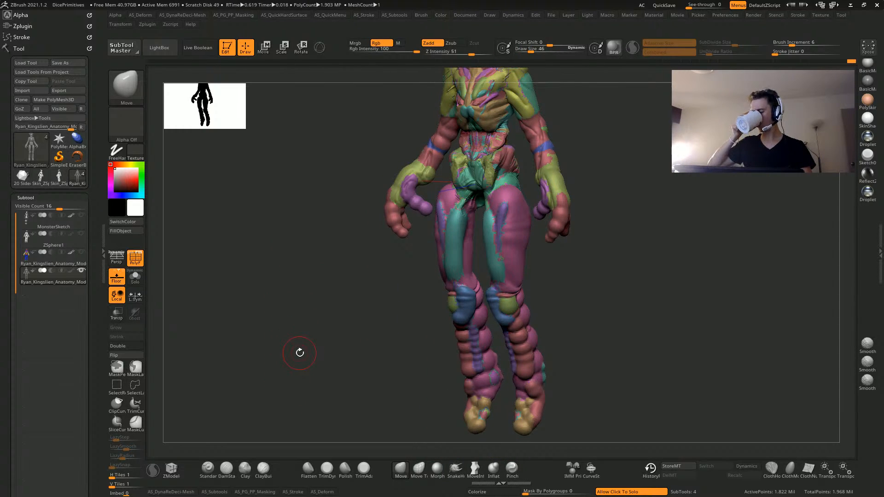
{"action": "left_click_drag", "start_coordinate": [300, 356], "coordinate": [284, 322]}
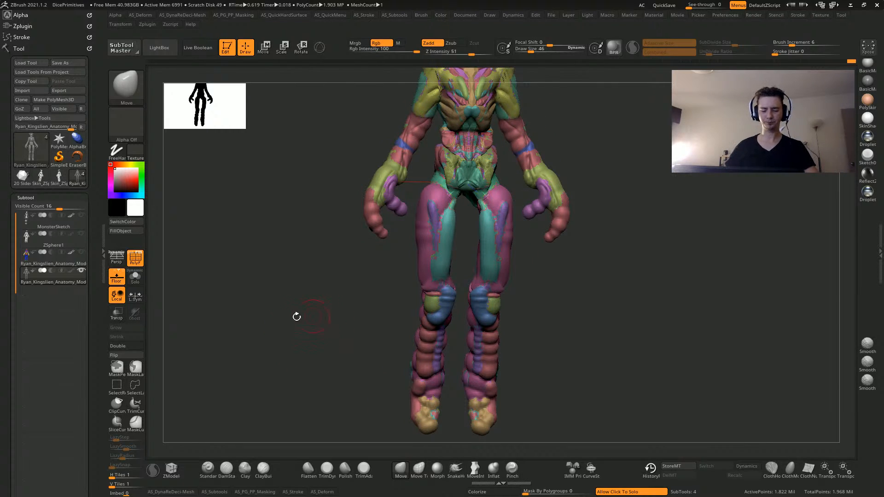
{"action": "left_click_drag", "start_coordinate": [294, 214], "coordinate": [292, 399], "text": "alt"}
{"action": "left_click_drag", "start_coordinate": [287, 359], "coordinate": [270, 321], "text": "shift"}
{"action": "left_click_drag", "start_coordinate": [270, 320], "coordinate": [291, 245], "text": "alt"}
{"action": "left_click_drag", "start_coordinate": [293, 288], "coordinate": [343, 352]}
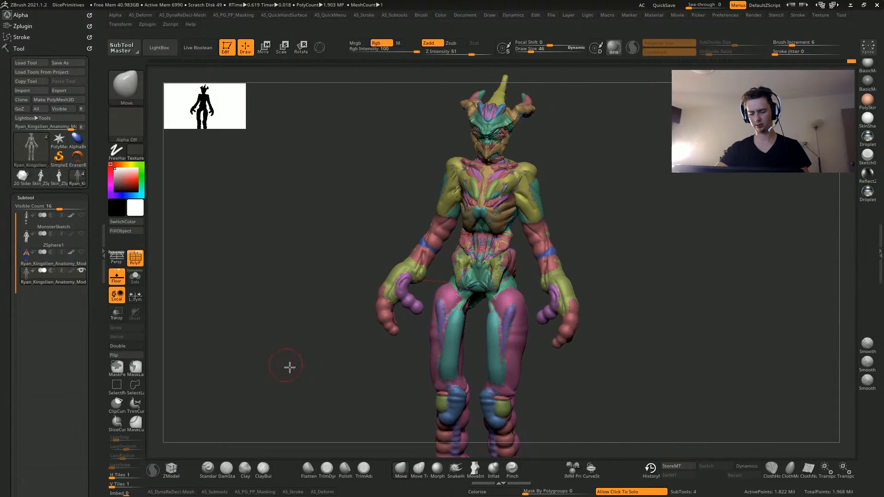
{"action": "left_click_drag", "start_coordinate": [286, 389], "coordinate": [344, 276], "text": "alt"}
Hide the arms to check the torso and leg silhouette from the side, and show the full figure again
{"action": "left_click", "coordinate": [519, 308], "text": "ctrl+shift"}
{"action": "left_click", "coordinate": [313, 279], "text": "ctrl+shift"}
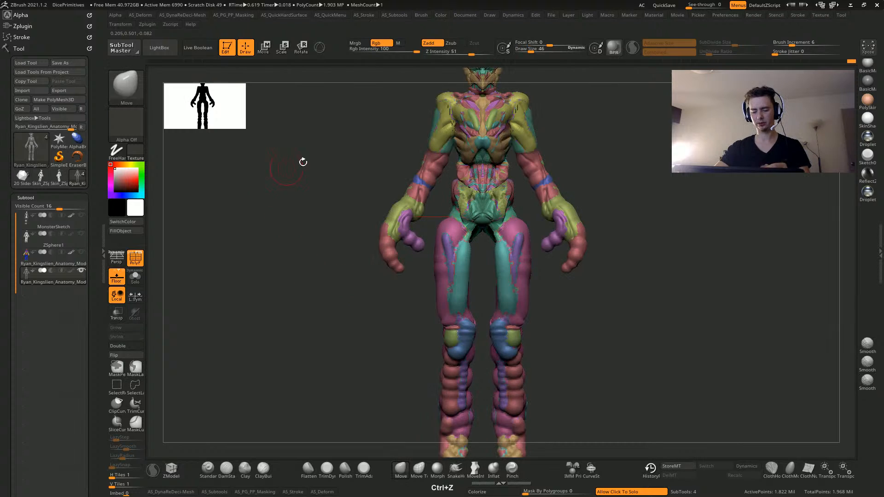
{"action": "mouse_move", "coordinate": [303, 162]}
{"action": "left_mouse_down", "text": "alt"}
{"action": "mouse_move", "coordinate": [290, 250]}
{"action": "mouse_move", "coordinate": [385, 366]}
{"action": "mouse_move", "coordinate": [415, 322]}
{"action": "mouse_move", "coordinate": [431, 251]}
{"action": "mouse_move", "coordinate": [428, 159]}
{"action": "left_mouse_up", "text": "alt"}
{"action": "left_click_drag", "start_coordinate": [289, 336], "coordinate": [361, 282]}
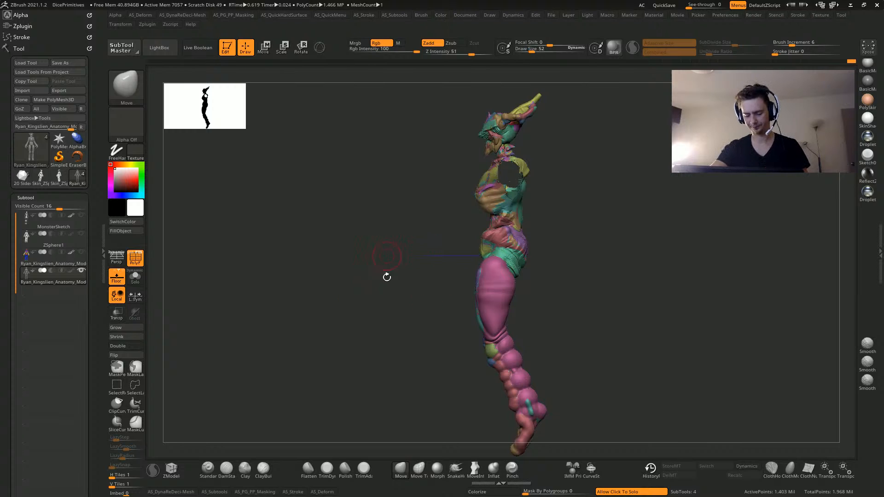
{"action": "key", "text": "bracketright"}
{"action": "key", "text": "bracketright"}
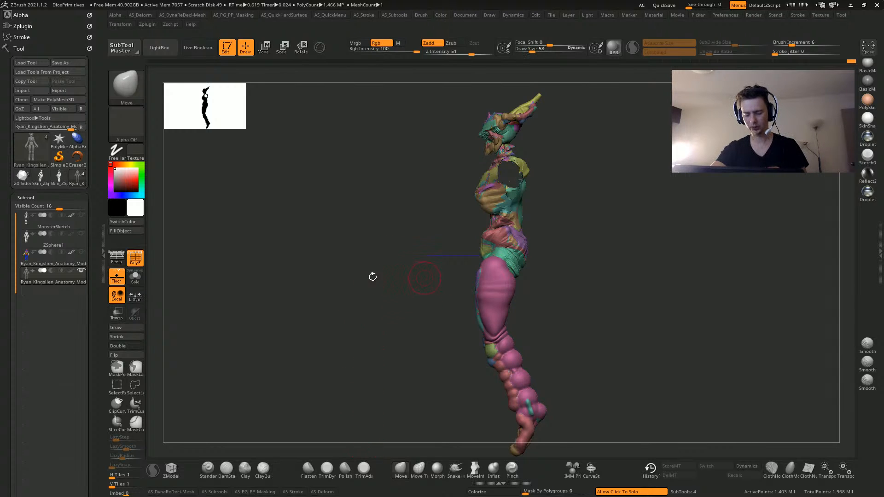
{"action": "left_click_drag", "start_coordinate": [319, 282], "coordinate": [356, 274], "text": "shift"}
{"action": "left_click", "coordinate": [266, 270], "text": "ctrl+shift"}
Compare the proportions of the torso, arms, hips and legs from the front and side
{"action": "left_click_drag", "start_coordinate": [281, 215], "coordinate": [251, 334]}
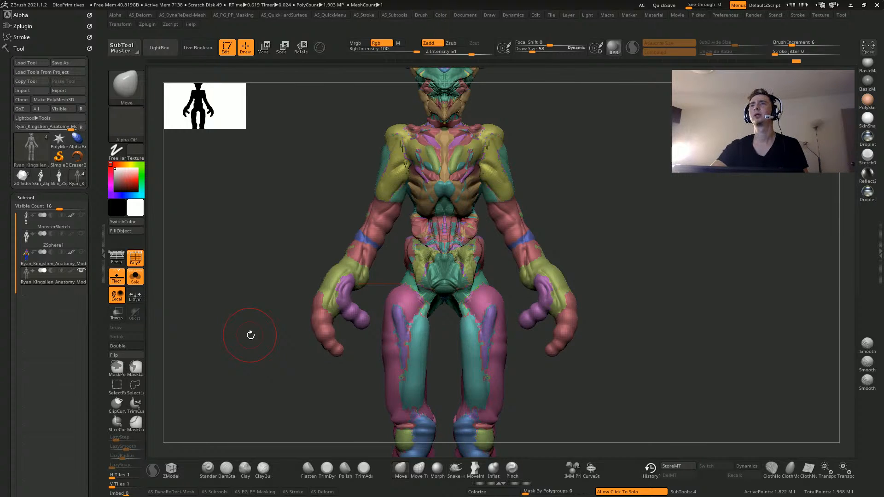
{"action": "left_click_drag", "start_coordinate": [276, 255], "coordinate": [249, 263]}
{"action": "mouse_move", "coordinate": [249, 263]}
{"action": "left_mouse_down", "text": "alt"}
{"action": "mouse_move", "coordinate": [255, 298]}
{"action": "mouse_move", "coordinate": [243, 247]}
{"action": "left_mouse_up", "text": "alt"}
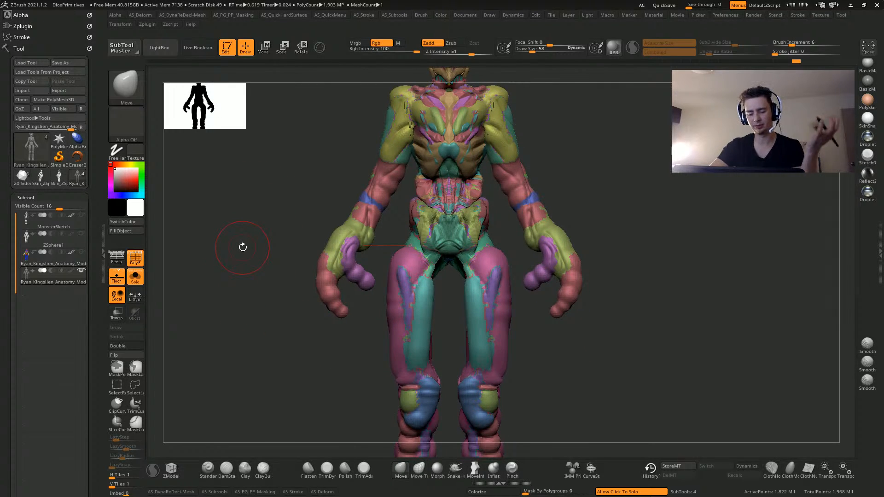
{"action": "left_click_drag", "start_coordinate": [243, 247], "coordinate": [233, 280], "text": "alt"}
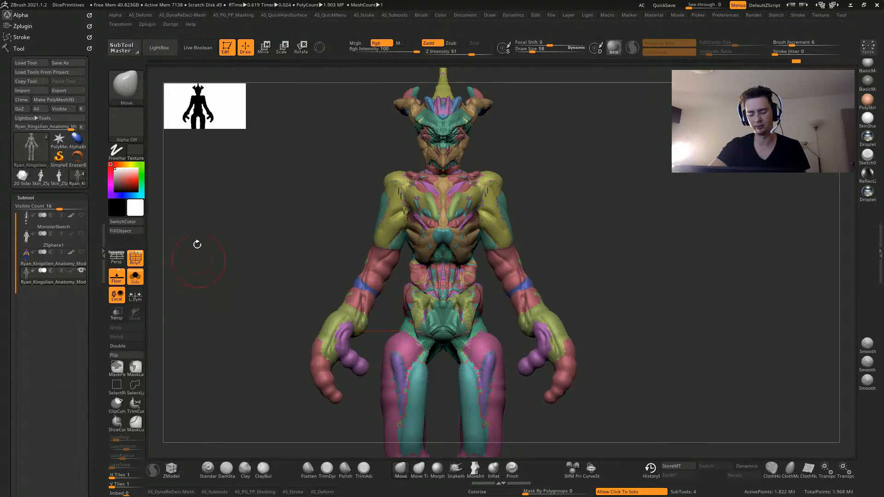
{"action": "left_click_drag", "start_coordinate": [212, 316], "coordinate": [212, 264], "text": "alt"}
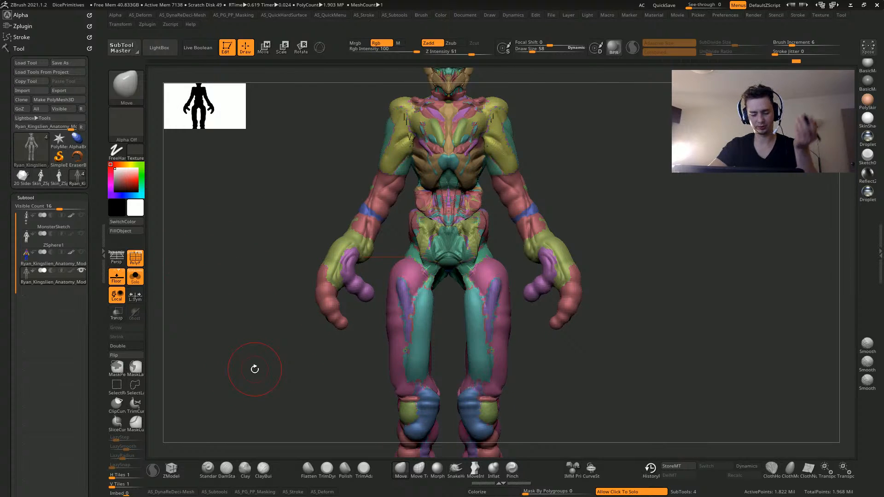
{"action": "left_click_drag", "start_coordinate": [282, 345], "coordinate": [436, 193]}
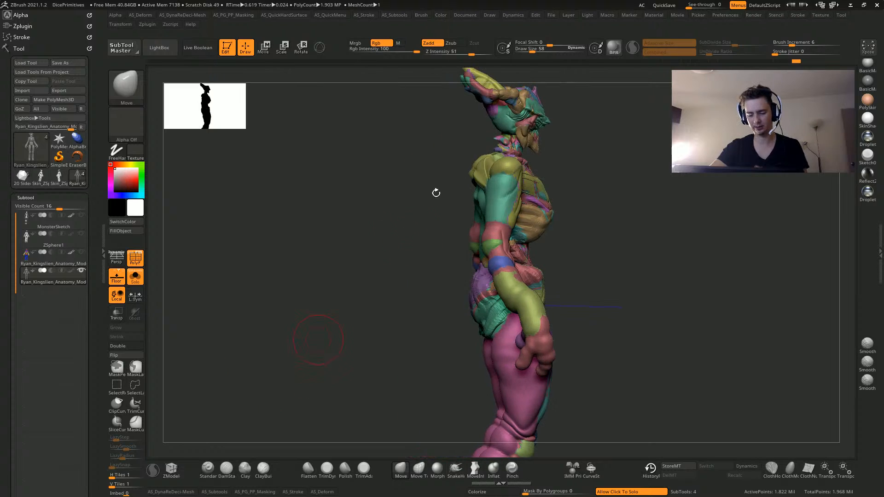
{"action": "left_click_drag", "start_coordinate": [346, 318], "coordinate": [239, 269]}
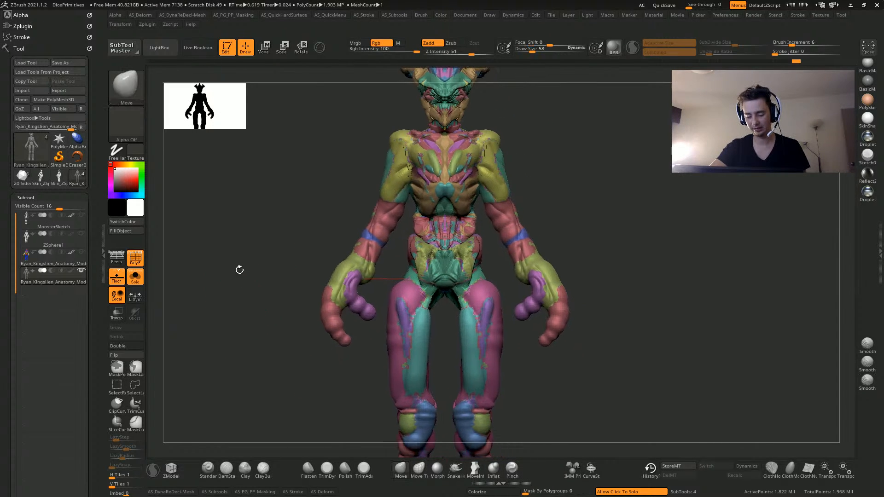
{"action": "left_click_drag", "start_coordinate": [228, 239], "coordinate": [266, 286], "text": "alt"}
{"action": "left_click_drag", "start_coordinate": [289, 363], "coordinate": [272, 290], "text": "alt"}
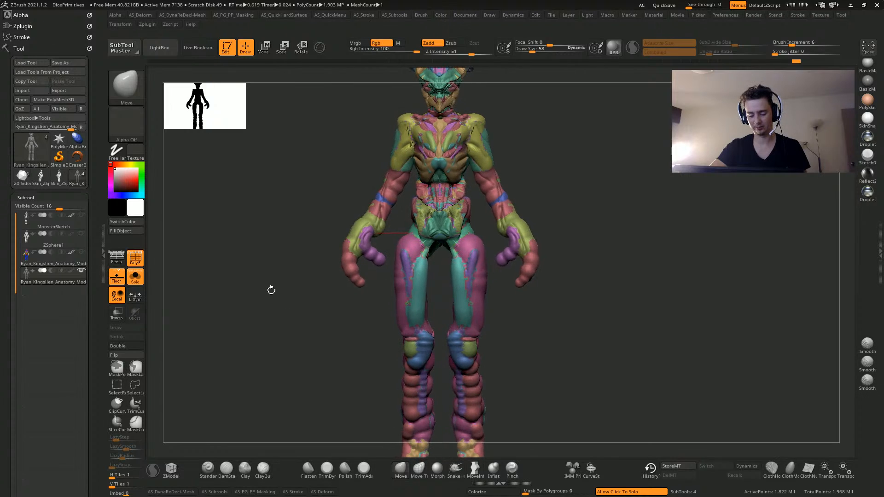
{"action": "left_click_drag", "start_coordinate": [272, 332], "coordinate": [289, 363], "text": "alt"}
{"action": "mouse_move", "coordinate": [249, 233]}
{"action": "left_mouse_down", "text": "alt"}
{"action": "mouse_move", "coordinate": [236, 280]}
{"action": "mouse_move", "coordinate": [245, 284]}
{"action": "mouse_move", "coordinate": [246, 241]}
{"action": "left_mouse_up", "text": "alt"}
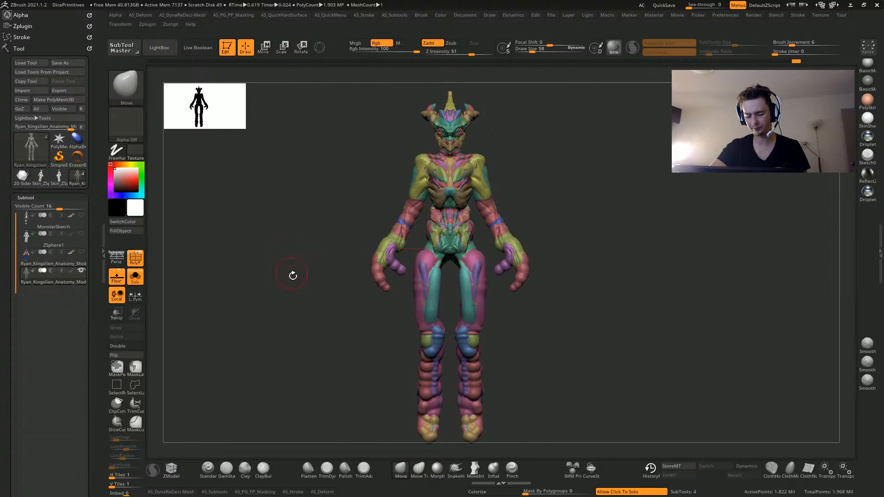
Mask everything except the arms, rotate them at the shoulders from the top view with the Transpose line, and mask the legs
{"action": "mouse_move", "coordinate": [272, 214]}
{"action": "left_mouse_down", "text": "ctrl"}
{"action": "mouse_move", "coordinate": [400, 290]}
{"action": "mouse_move", "coordinate": [427, 204]}
{"action": "mouse_move", "coordinate": [408, 126]}
{"action": "mouse_move", "coordinate": [346, 134]}
{"action": "left_mouse_up", "text": "ctrl"}
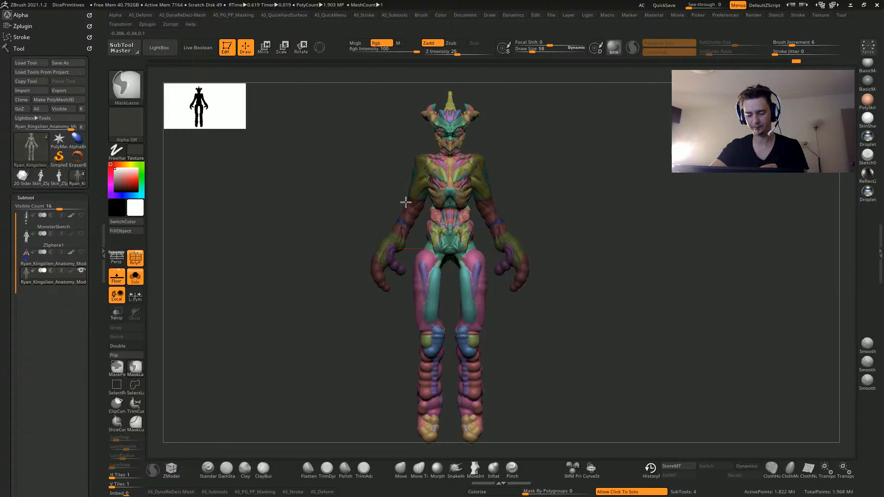
{"action": "left_click", "coordinate": [325, 226], "text": "ctrl"}
{"action": "key", "text": "r"}
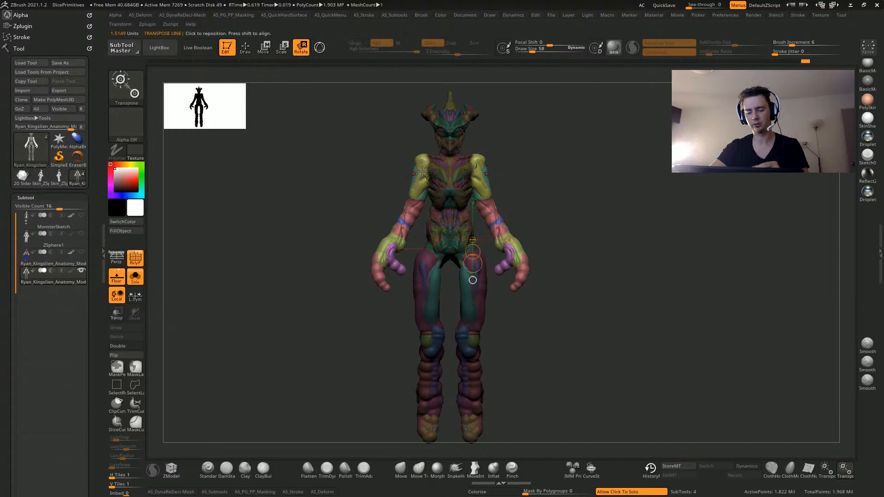
{"action": "mouse_move", "coordinate": [422, 172]}
{"action": "left_mouse_down"}
{"action": "mouse_move", "coordinate": [280, 250]}
{"action": "mouse_move", "coordinate": [254, 226]}
{"action": "mouse_move", "coordinate": [256, 238]}
{"action": "left_mouse_up"}
{"action": "left_click_drag", "start_coordinate": [245, 186], "coordinate": [297, 286], "text": "shift"}
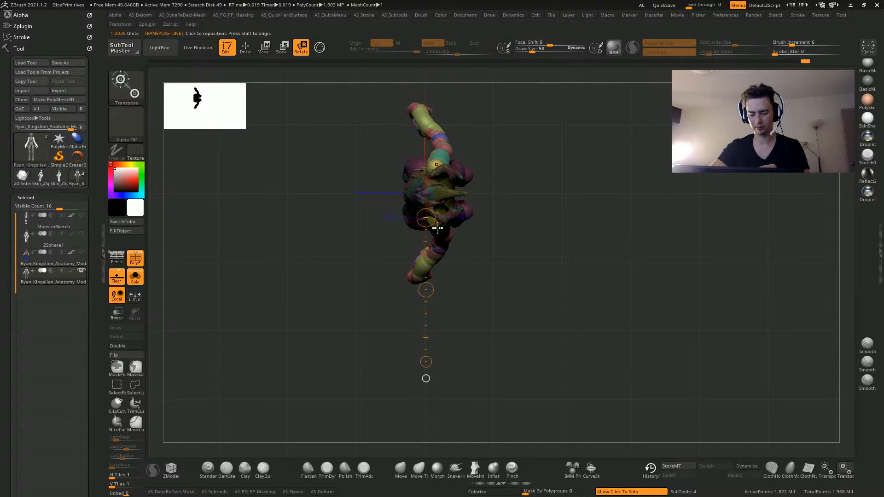
{"action": "mouse_move", "coordinate": [437, 223]}
{"action": "left_mouse_down", "text": "shift"}
{"action": "mouse_move", "coordinate": [436, 400]}
{"action": "mouse_move", "coordinate": [492, 407]}
{"action": "left_mouse_up", "text": "shift"}
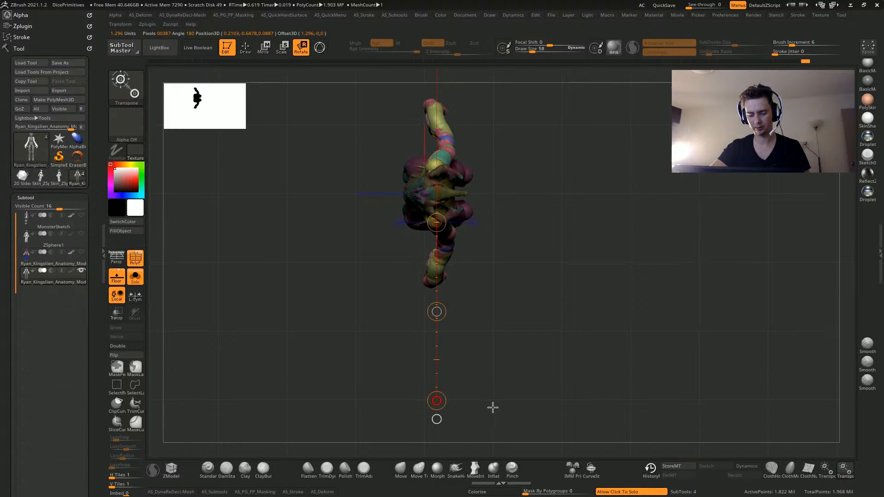
{"action": "mouse_move", "coordinate": [310, 322]}
{"action": "left_mouse_down"}
{"action": "mouse_move", "coordinate": [292, 322]}
{"action": "mouse_move", "coordinate": [317, 327]}
{"action": "mouse_move", "coordinate": [258, 337]}
{"action": "mouse_move", "coordinate": [286, 236]}
{"action": "mouse_move", "coordinate": [284, 271]}
{"action": "mouse_move", "coordinate": [356, 273]}
{"action": "mouse_move", "coordinate": [368, 231]}
{"action": "left_mouse_up"}
{"action": "mouse_move", "coordinate": [389, 189]}
{"action": "left_mouse_down", "text": "ctrl"}
{"action": "mouse_move", "coordinate": [428, 333]}
{"action": "mouse_move", "coordinate": [339, 290]}
{"action": "left_mouse_up", "text": "ctrl"}
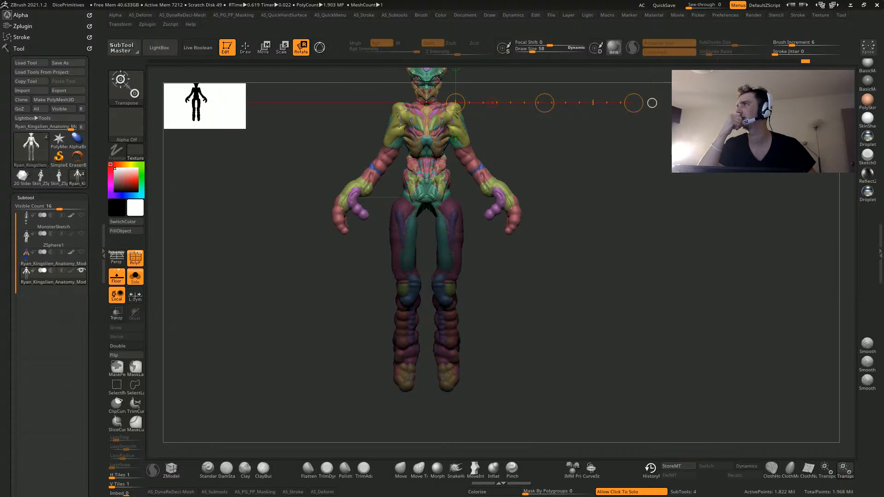
Switch to the browser's image results and study the full-body "Pin on Anatomy" figure as a proportion reference
{"action": "key", "text": "alt+Tab"}
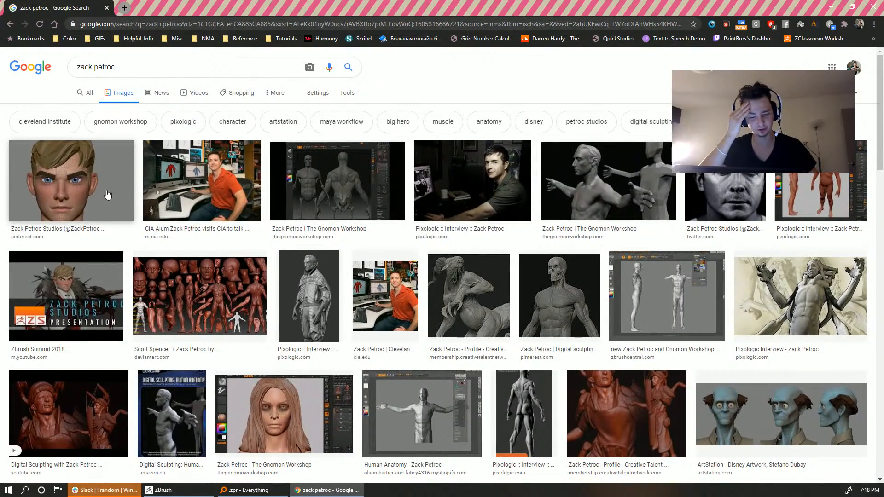
{"action": "scroll", "coordinate": [138, 193], "scroll_direction": "down", "scroll_amount": 4}
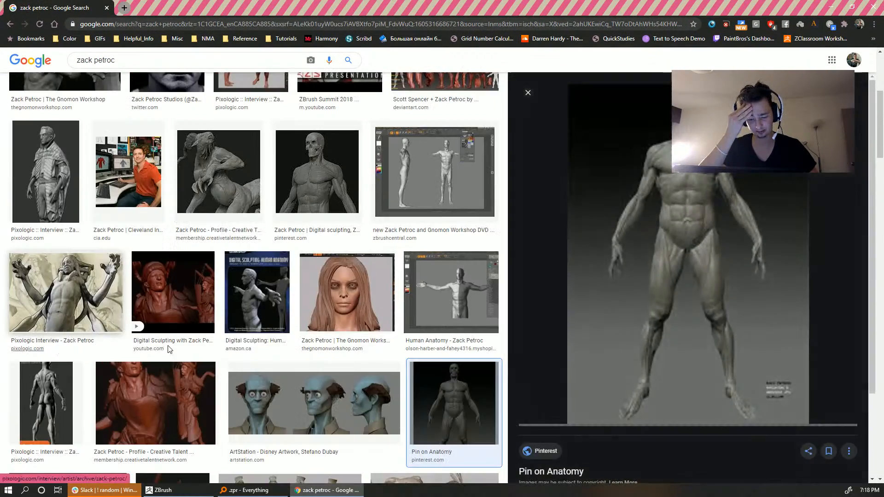
{"action": "left_click", "coordinate": [46, 340]}
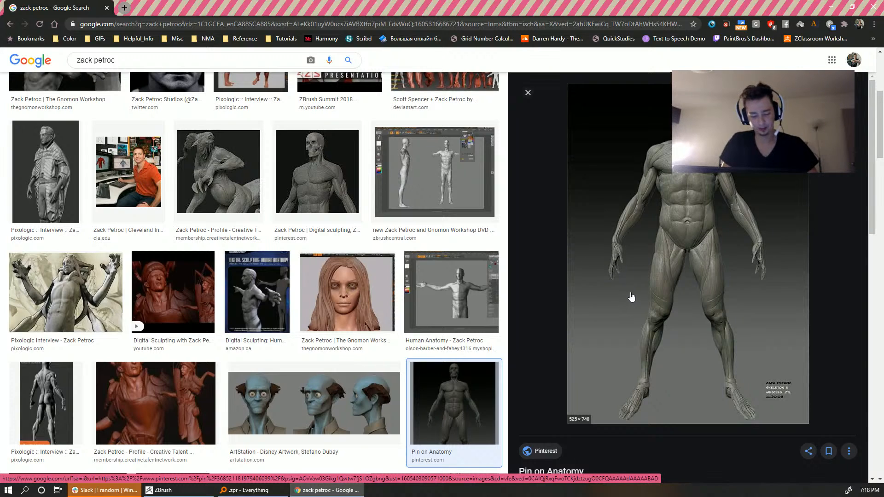
{"action": "scroll", "coordinate": [598, 276], "scroll_direction": "up", "scroll_amount": 5}
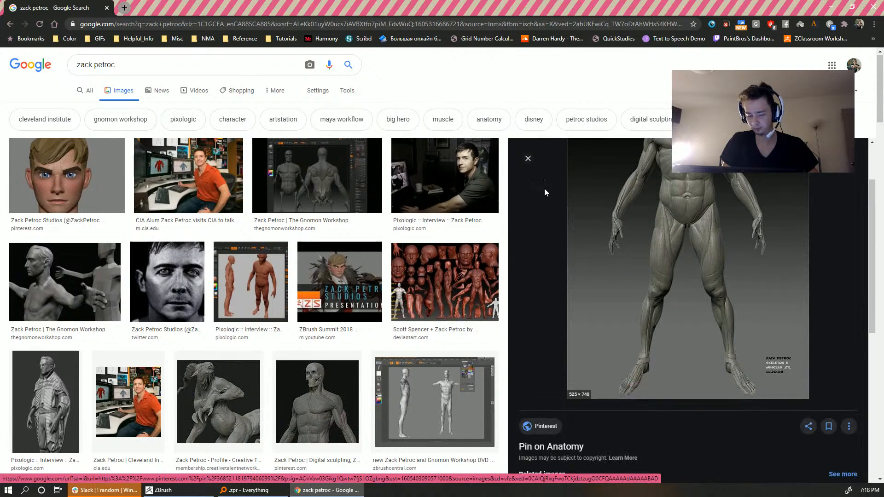
{"action": "scroll", "coordinate": [147, 213], "scroll_direction": "down", "scroll_amount": 3}
{"action": "scroll", "coordinate": [147, 213], "scroll_direction": "up", "scroll_amount": 1}
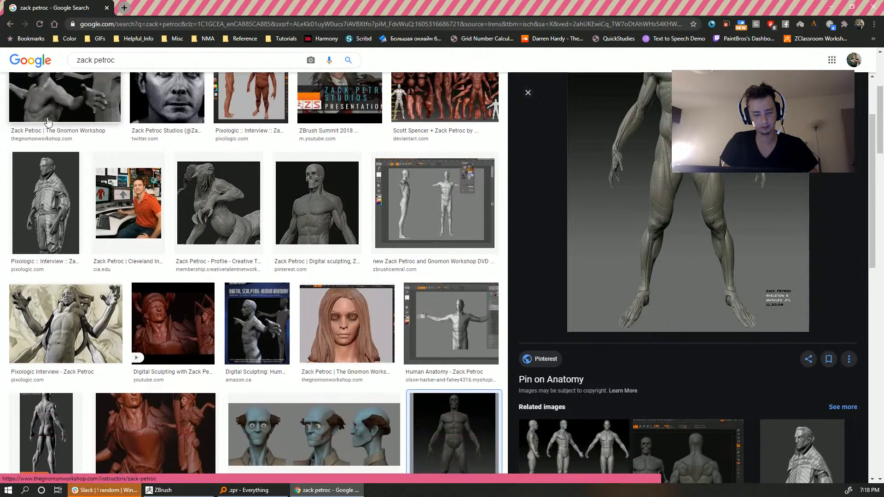
View The Gnomon Workshop image of the figure with outstretched arms and look through further results for full-body anatomy references
{"action": "left_click", "coordinate": [65, 194]}
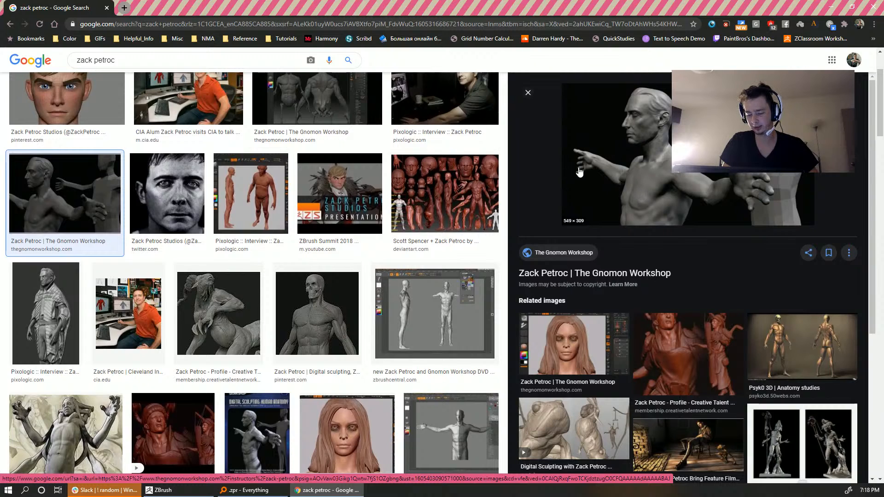
{"action": "scroll", "coordinate": [684, 187], "scroll_direction": "down", "scroll_amount": 1}
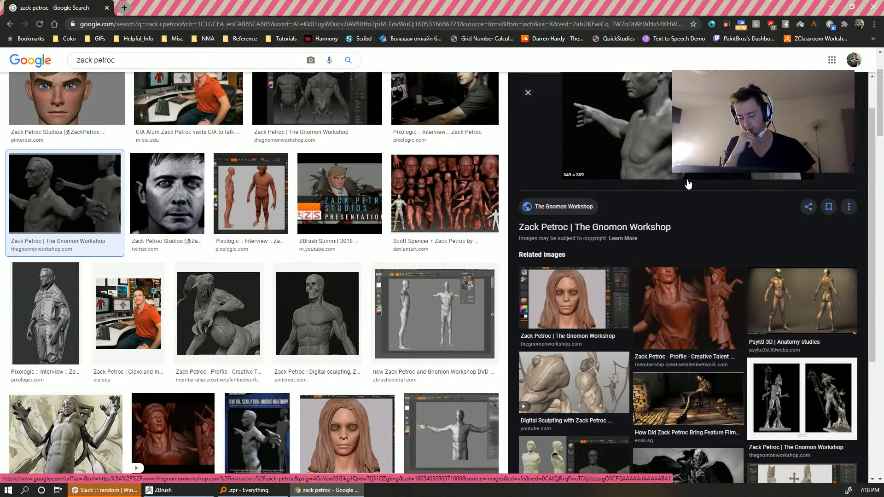
{"action": "scroll", "coordinate": [686, 184], "scroll_direction": "up", "scroll_amount": 3}
{"action": "scroll", "coordinate": [360, 259], "scroll_direction": "down", "scroll_amount": 8}
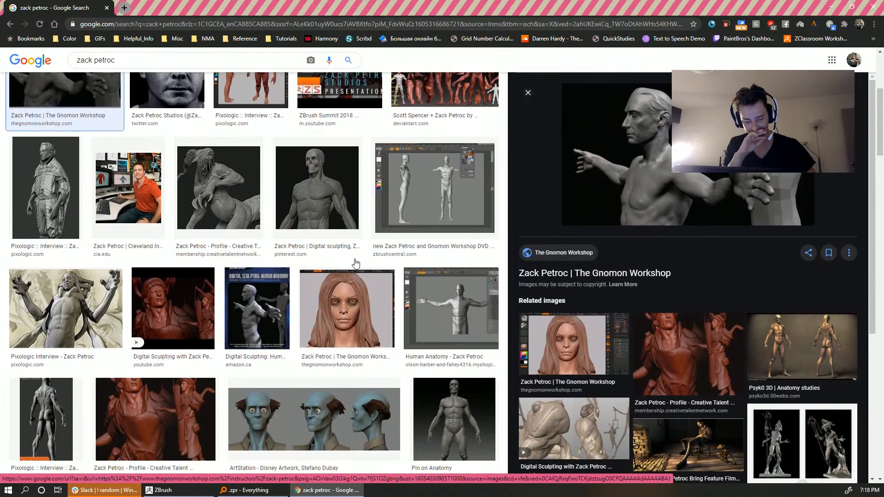
{"action": "scroll", "coordinate": [360, 259], "scroll_direction": "down", "scroll_amount": 1}
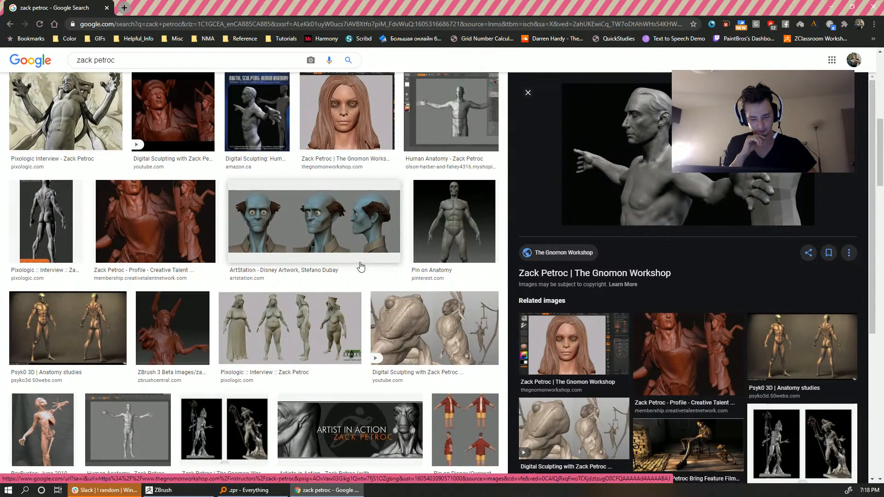
{"action": "scroll", "coordinate": [326, 280], "scroll_direction": "down", "scroll_amount": 4}
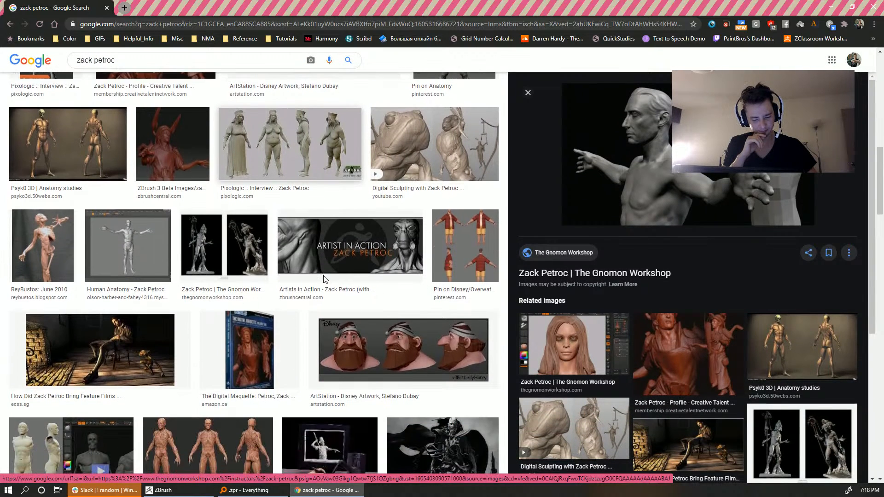
{"action": "scroll", "coordinate": [325, 279], "scroll_direction": "down", "scroll_amount": 8}
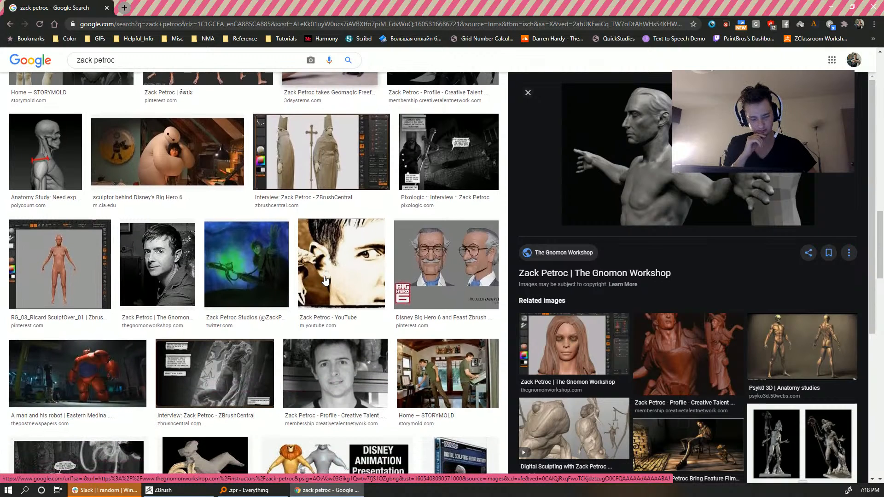
{"action": "scroll", "coordinate": [325, 279], "scroll_direction": "down", "scroll_amount": 10}
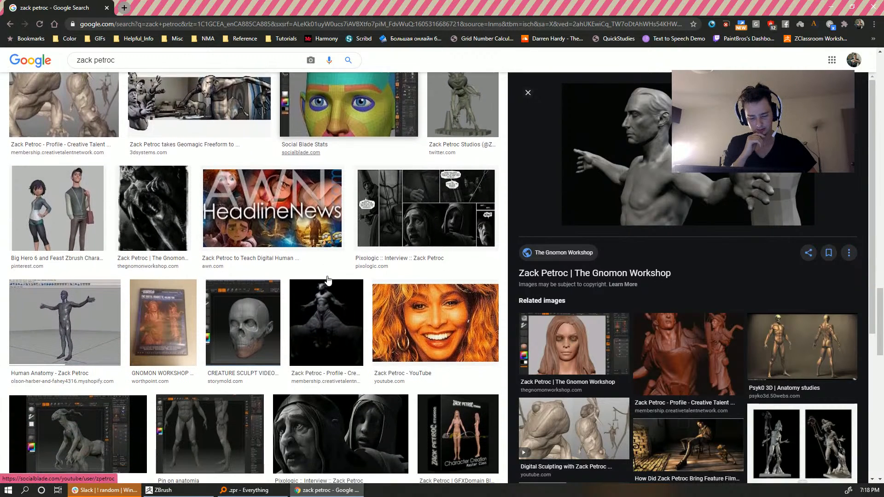
{"action": "scroll", "coordinate": [325, 281], "scroll_direction": "down", "scroll_amount": 3}
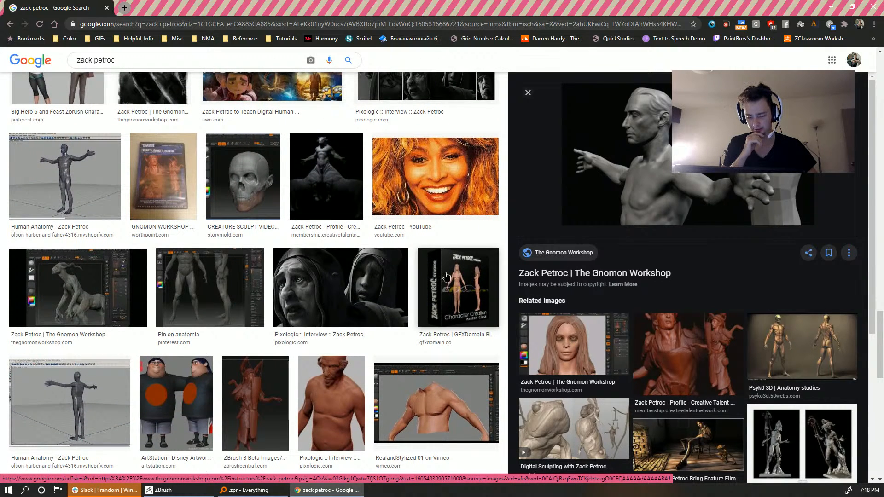
View the Character Creation Master Class image and look through its related images and more results for full-figure sculpts
{"action": "left_click", "coordinate": [446, 276]}
{"action": "scroll", "coordinate": [500, 278], "scroll_direction": "down", "scroll_amount": 3}
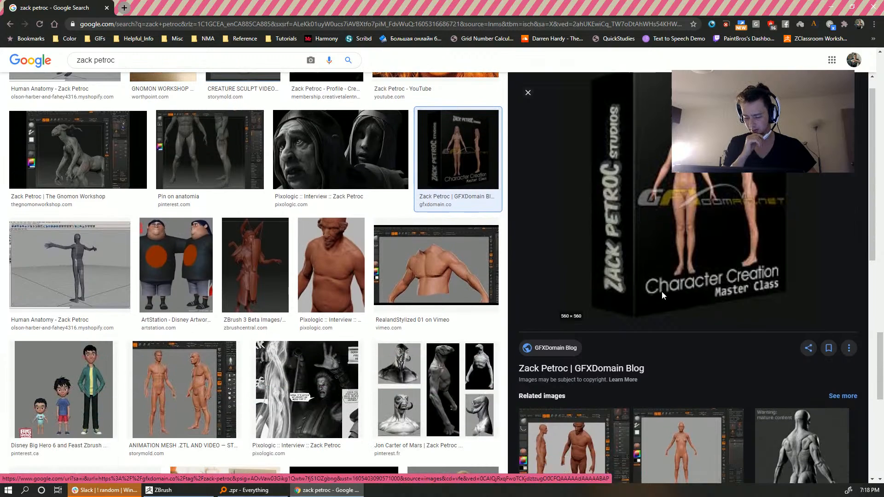
{"action": "scroll", "coordinate": [661, 291], "scroll_direction": "down", "scroll_amount": 10}
{"action": "scroll", "coordinate": [447, 312], "scroll_direction": "down", "scroll_amount": 4}
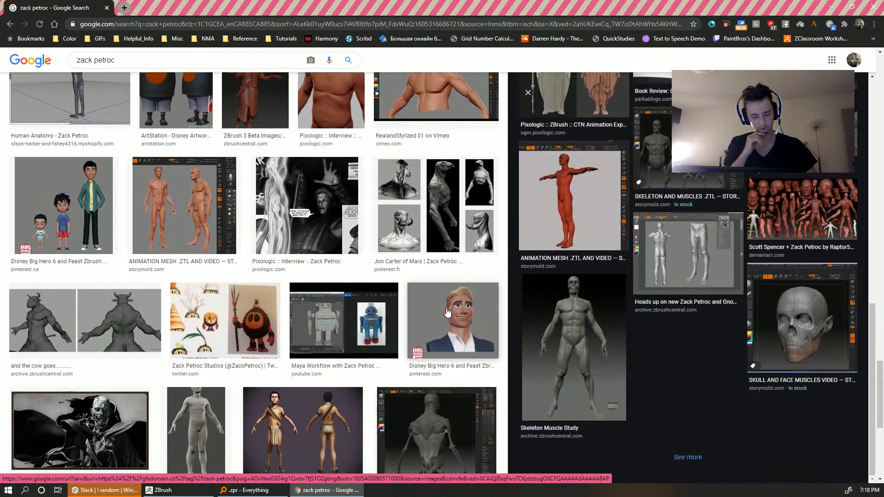
{"action": "scroll", "coordinate": [447, 311], "scroll_direction": "down", "scroll_amount": 10}
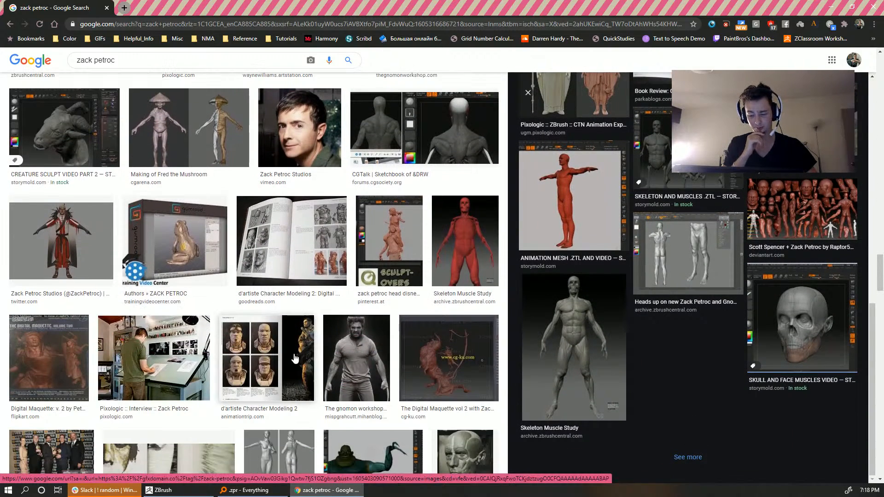
{"action": "scroll", "coordinate": [295, 358], "scroll_direction": "down", "scroll_amount": 6}
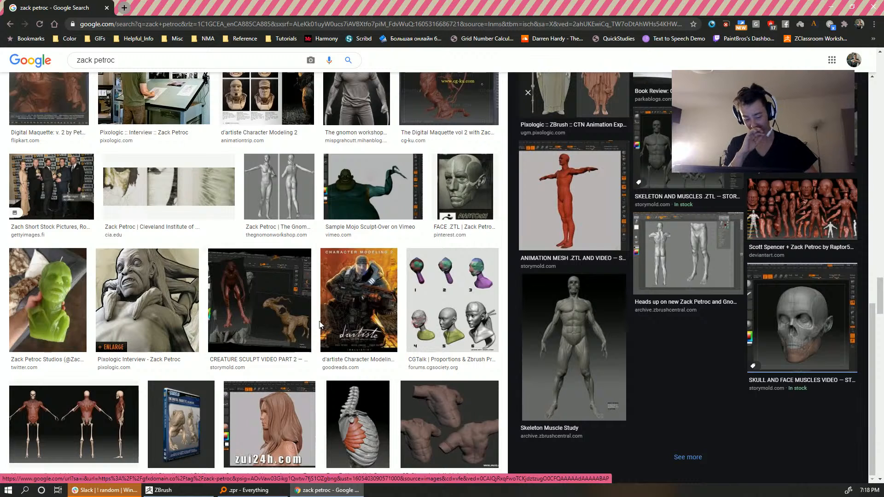
{"action": "scroll", "coordinate": [307, 352], "scroll_direction": "down", "scroll_amount": 4}
{"action": "scroll", "coordinate": [289, 284], "scroll_direction": "down", "scroll_amount": 9}
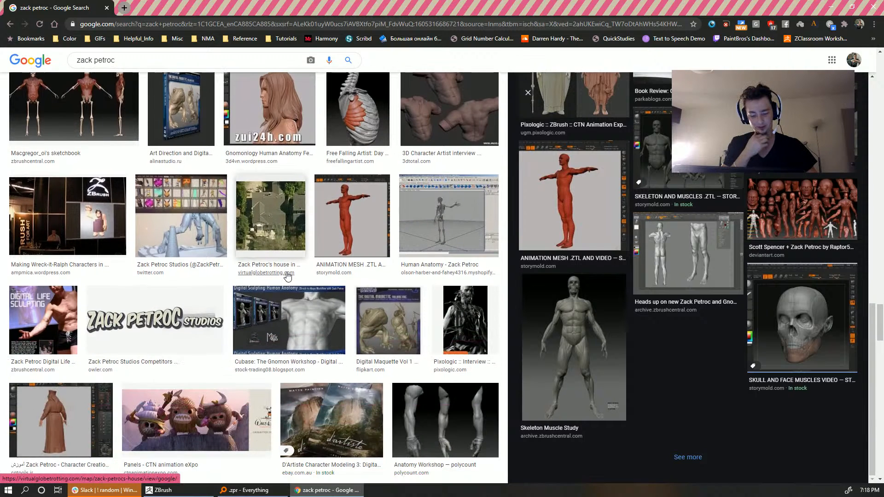
{"action": "scroll", "coordinate": [292, 271], "scroll_direction": "down", "scroll_amount": 5}
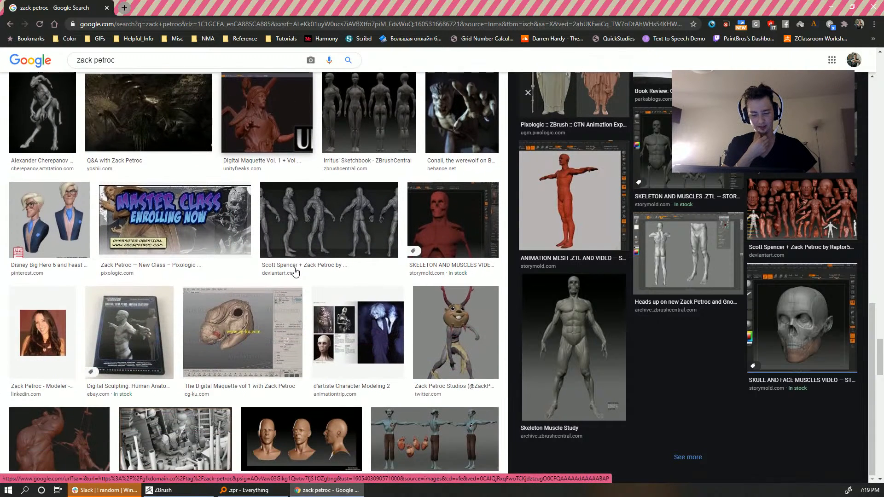
Inspect the DeviantArt image of standing figures, and study the "ANIMATION MESH .ZTL AND VIDEO" male figures for body proportions
{"action": "scroll", "coordinate": [297, 263], "scroll_direction": "up", "scroll_amount": 2}
{"action": "left_click", "coordinate": [323, 205]}
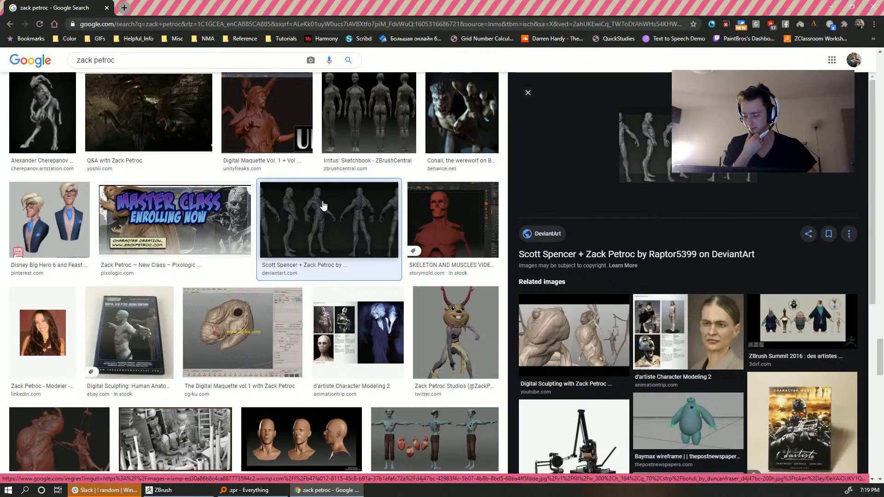
{"action": "scroll", "coordinate": [327, 221], "scroll_direction": "up", "scroll_amount": 10}
{"action": "scroll", "coordinate": [330, 230], "scroll_direction": "up", "scroll_amount": 10}
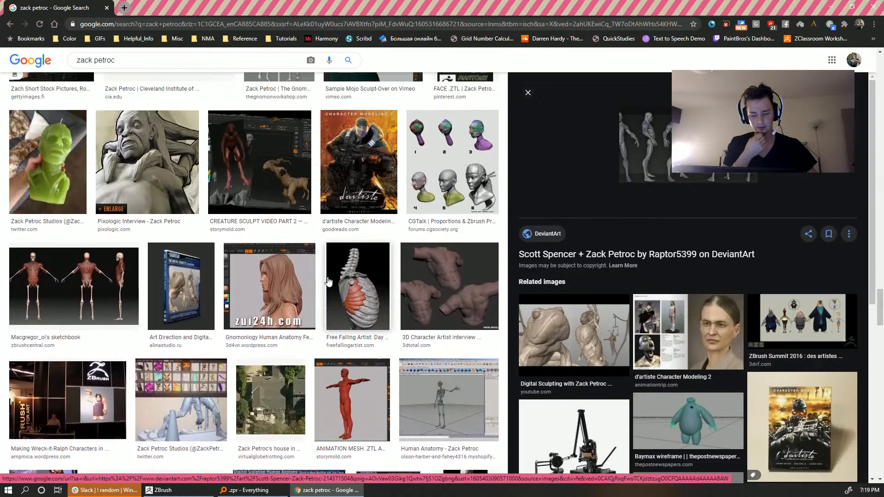
{"action": "scroll", "coordinate": [294, 336], "scroll_direction": "up", "scroll_amount": 10}
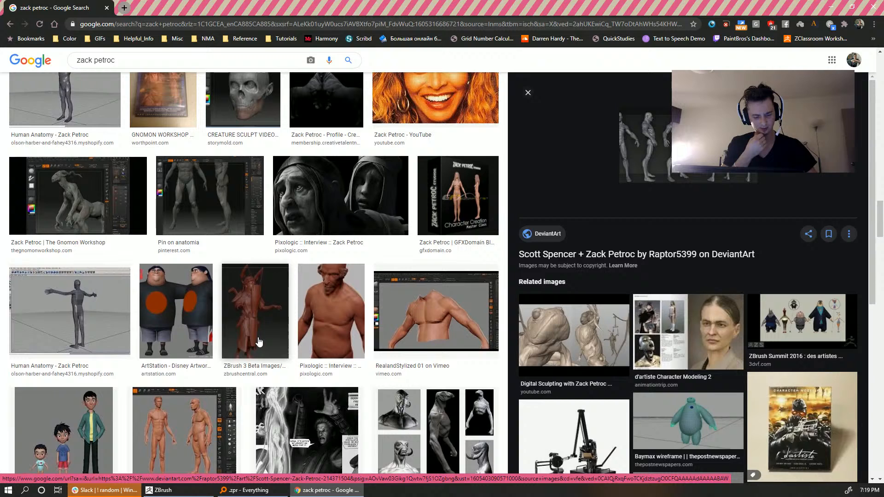
{"action": "left_click", "coordinate": [191, 434]}
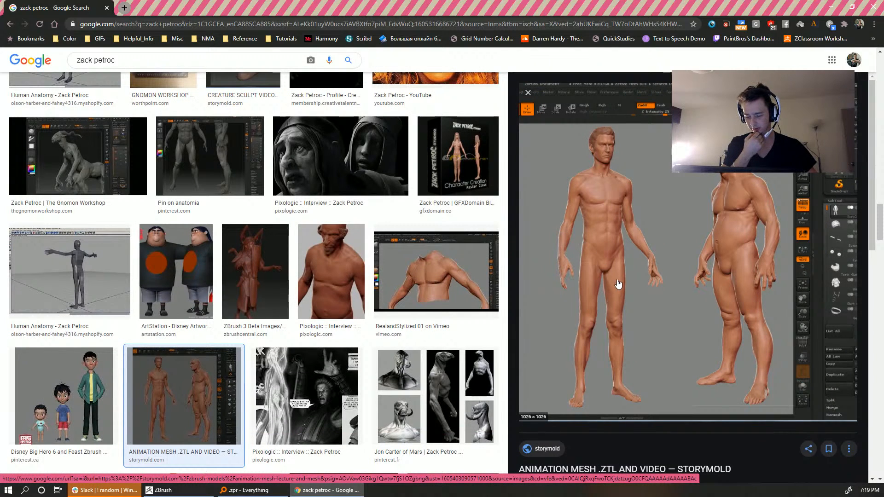
{"action": "scroll", "coordinate": [617, 284], "scroll_direction": "down", "scroll_amount": 2}
{"action": "scroll", "coordinate": [621, 267], "scroll_direction": "up", "scroll_amount": 2}
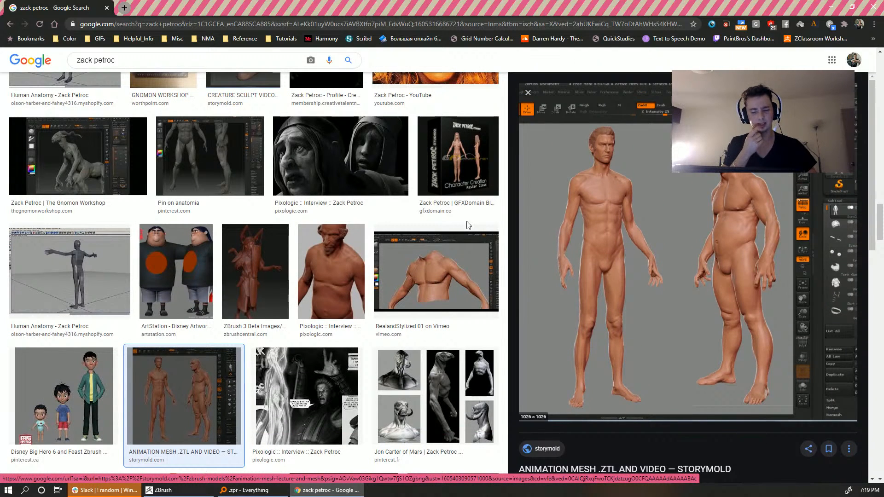
Compare the RG_03_Ricard SculptOver_01, MALE ANATOMY BUNDLE 2 and three-view muscle figure images for torso, arm and leg proportions
{"action": "scroll", "coordinate": [468, 224], "scroll_direction": "up", "scroll_amount": 8}
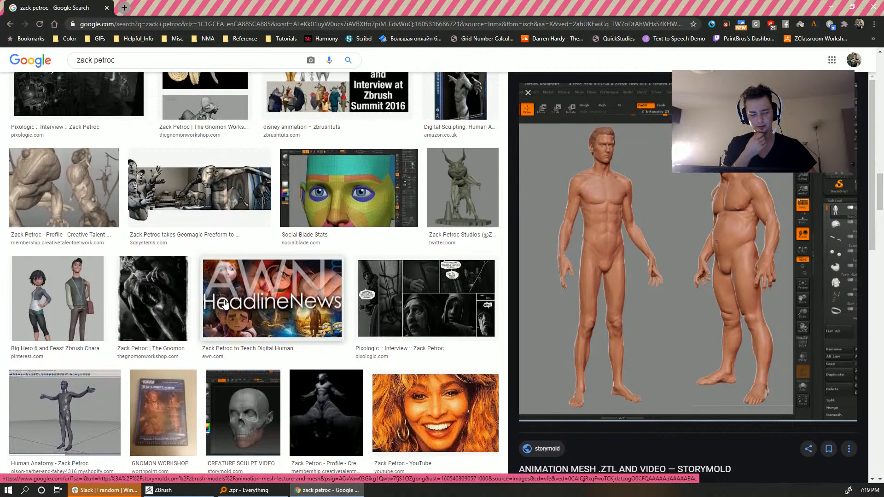
{"action": "scroll", "coordinate": [227, 314], "scroll_direction": "up", "scroll_amount": 8}
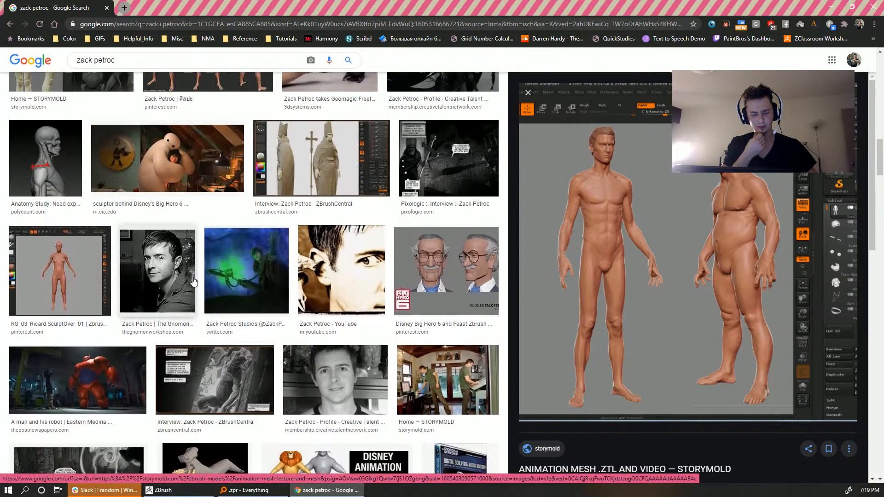
{"action": "scroll", "coordinate": [193, 282], "scroll_direction": "up", "scroll_amount": 3}
{"action": "left_click", "coordinate": [67, 409]}
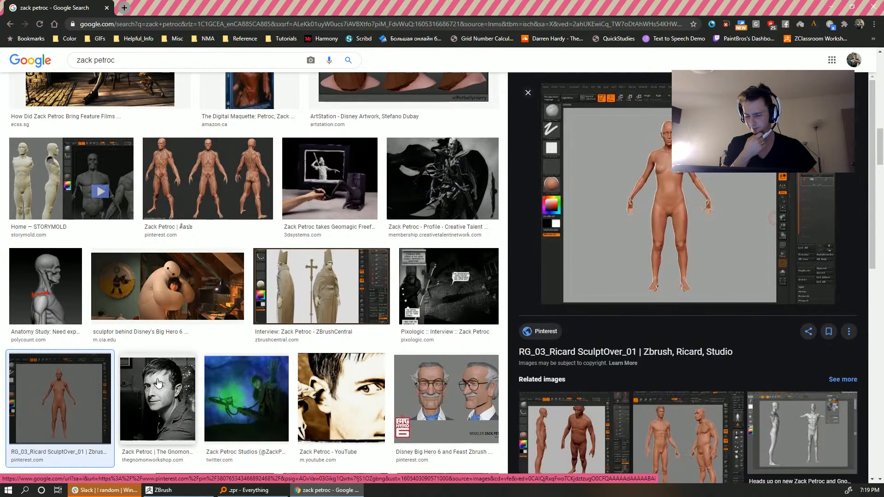
{"action": "scroll", "coordinate": [673, 289], "scroll_direction": "down", "scroll_amount": 3}
{"action": "left_click", "coordinate": [673, 289]}
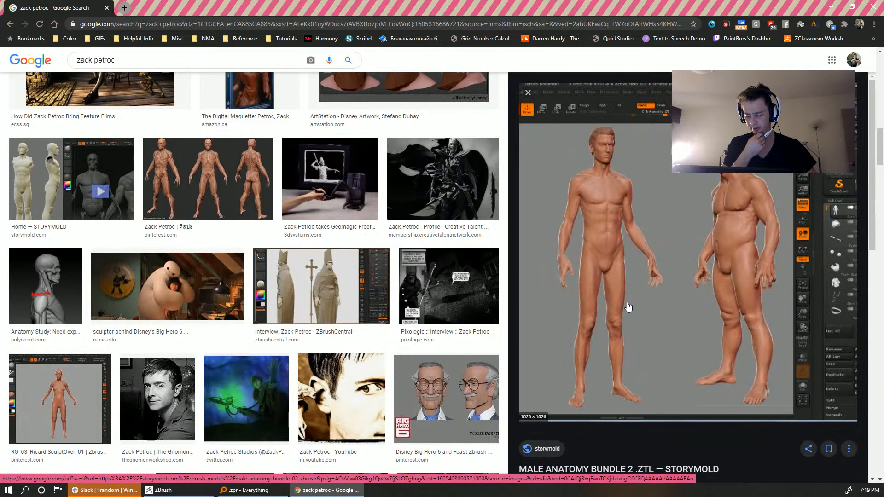
{"action": "scroll", "coordinate": [266, 336], "scroll_direction": "up", "scroll_amount": 5}
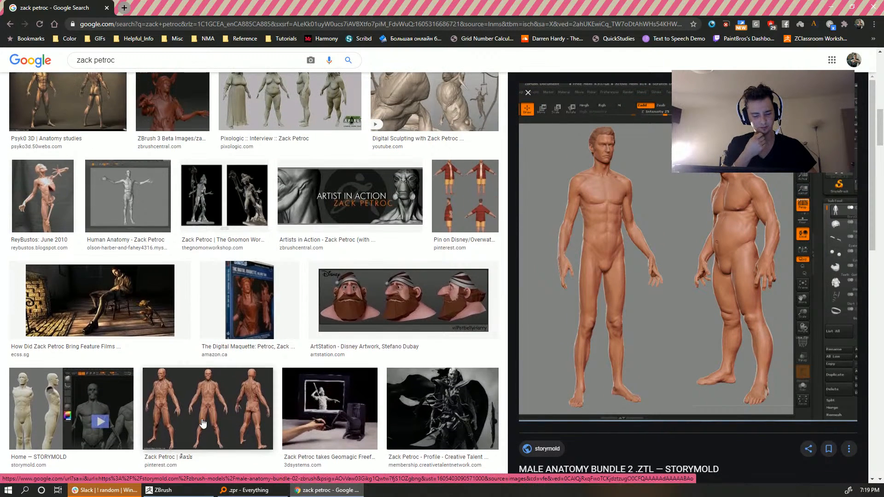
{"action": "left_click", "coordinate": [233, 432]}
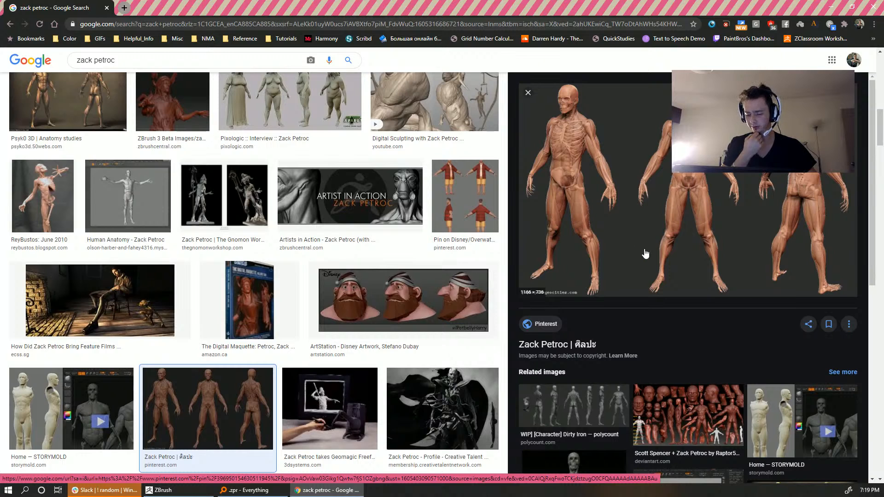
Look back through the Zack Petroc image results for figure references, and return to ZBrush
{"action": "scroll", "coordinate": [237, 252], "scroll_direction": "up", "scroll_amount": 7}
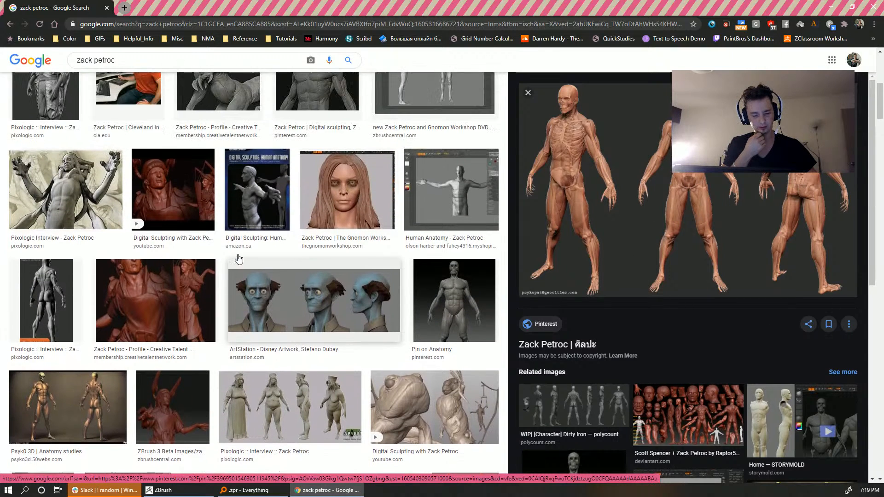
{"action": "scroll", "coordinate": [238, 260], "scroll_direction": "up", "scroll_amount": 7}
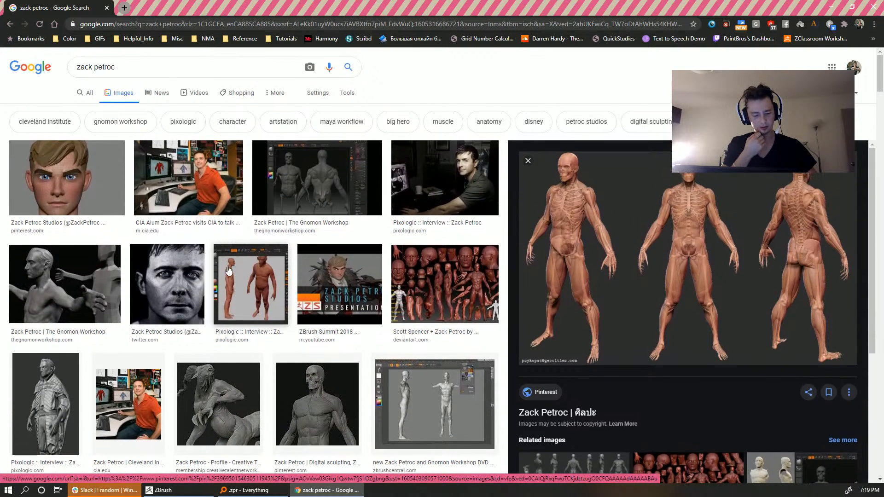
{"action": "scroll", "coordinate": [229, 271], "scroll_direction": "down", "scroll_amount": 3}
{"action": "scroll", "coordinate": [118, 198], "scroll_direction": "down", "scroll_amount": 2}
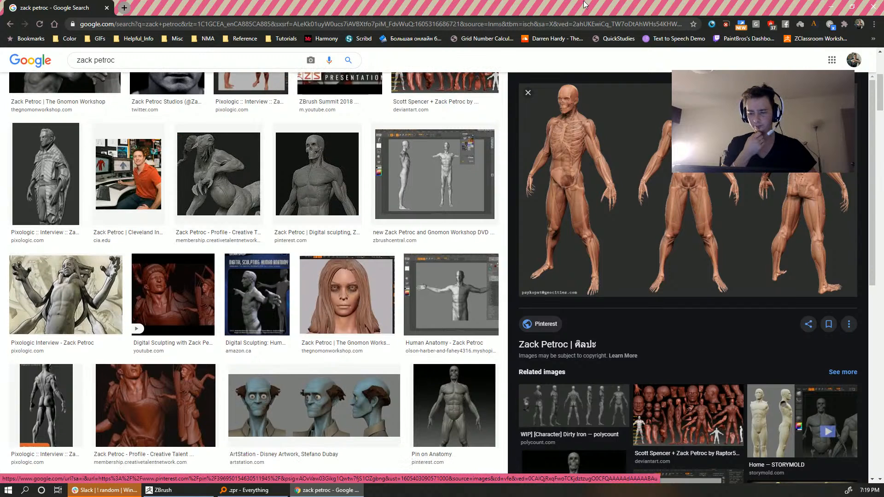
{"action": "left_click_drag", "start_coordinate": [583, 5], "coordinate": [0, 1]}
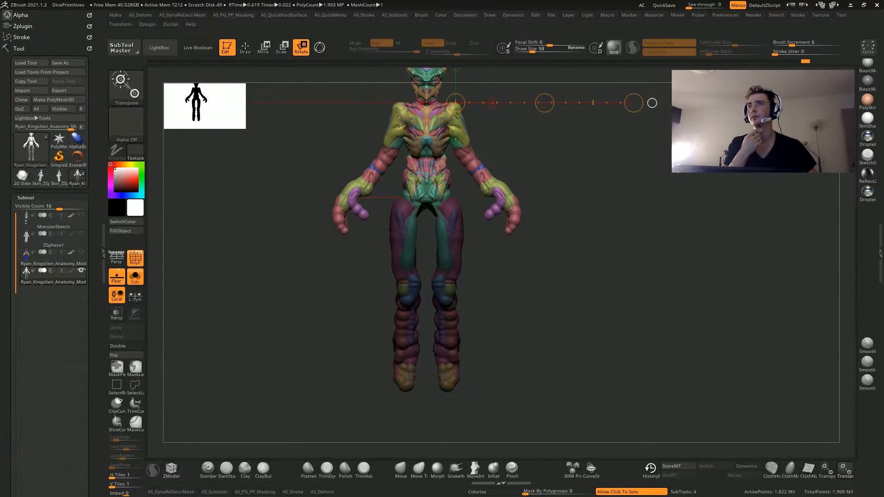
Mask the torso and arms, and rotate both legs outward from the hips with a transpose line for a wider stance
{"action": "left_click_drag", "start_coordinate": [266, 261], "coordinate": [276, 244]}
{"action": "left_click_drag", "start_coordinate": [291, 299], "coordinate": [265, 307], "text": "alt"}
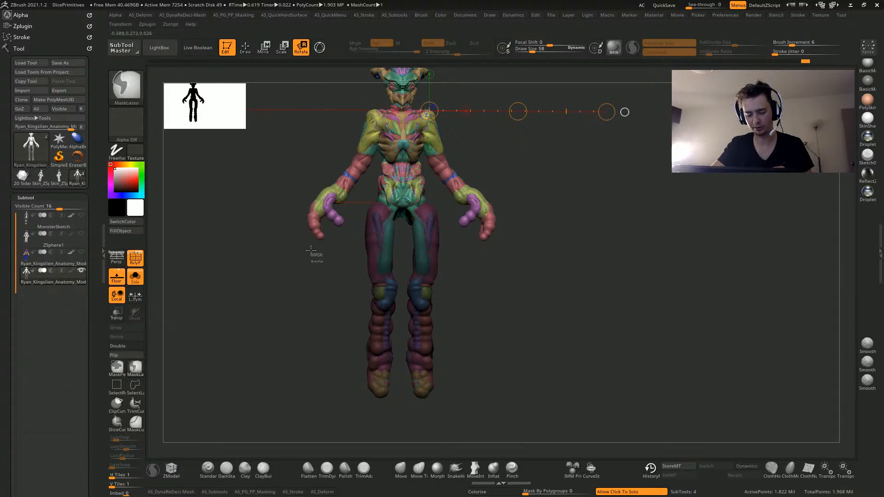
{"action": "left_click_drag", "start_coordinate": [316, 256], "coordinate": [342, 231], "text": "ctrl"}
{"action": "key", "text": "ctrl+z"}
{"action": "left_click", "coordinate": [310, 278], "text": "ctrl"}
{"action": "mouse_move", "coordinate": [387, 207]}
{"action": "left_mouse_down"}
{"action": "mouse_move", "coordinate": [309, 366]}
{"action": "mouse_move", "coordinate": [287, 367]}
{"action": "left_mouse_up"}
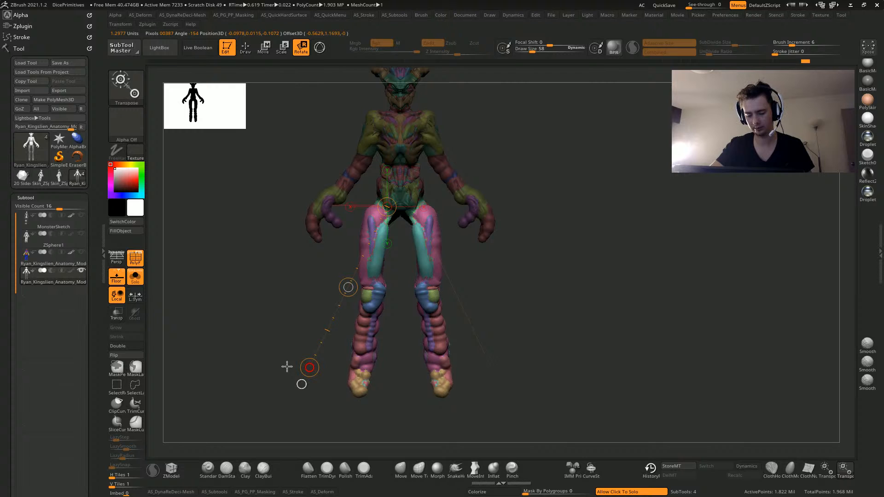
{"action": "left_click_drag", "start_coordinate": [245, 284], "coordinate": [269, 249]}
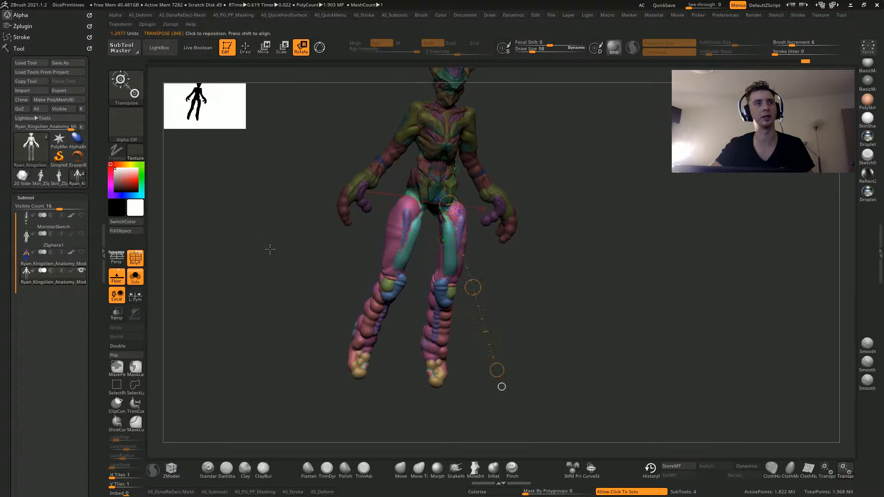
{"action": "left_click_drag", "start_coordinate": [246, 279], "coordinate": [248, 176]}
{"action": "left_click_drag", "start_coordinate": [250, 303], "coordinate": [328, 412]}
Reshape the hips and the sides of the pelvis above the masked legs with a large Move brush
{"action": "left_click", "coordinate": [399, 468]}
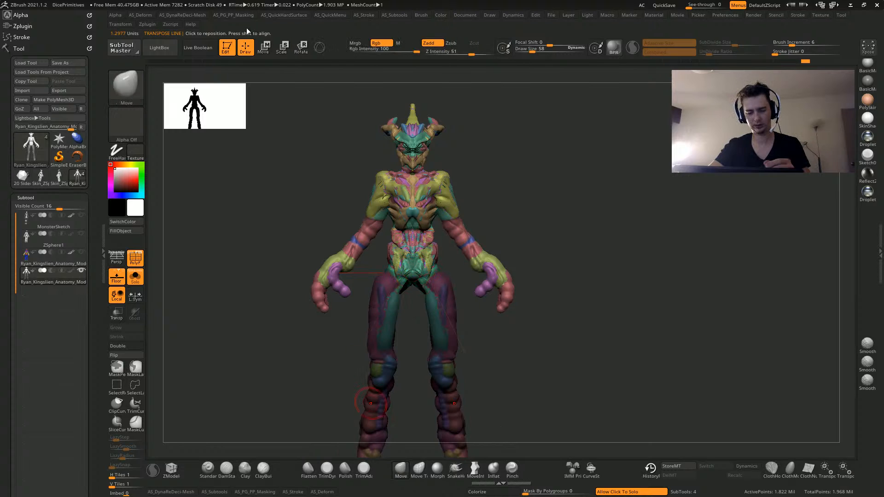
{"action": "key", "text": "bracketright"}
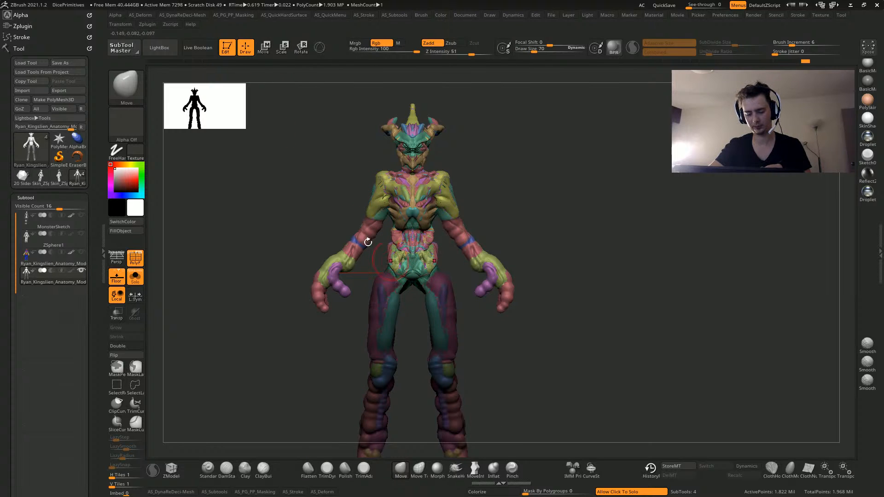
{"action": "left_click_drag", "start_coordinate": [368, 242], "coordinate": [388, 255]}
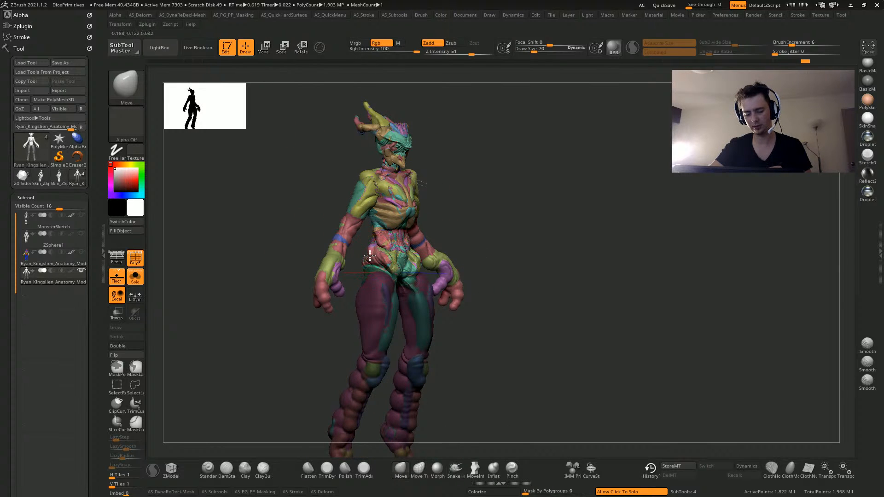
{"action": "left_click_drag", "start_coordinate": [274, 216], "coordinate": [175, 226]}
{"action": "left_click_drag", "start_coordinate": [235, 235], "coordinate": [251, 271], "text": "alt"}
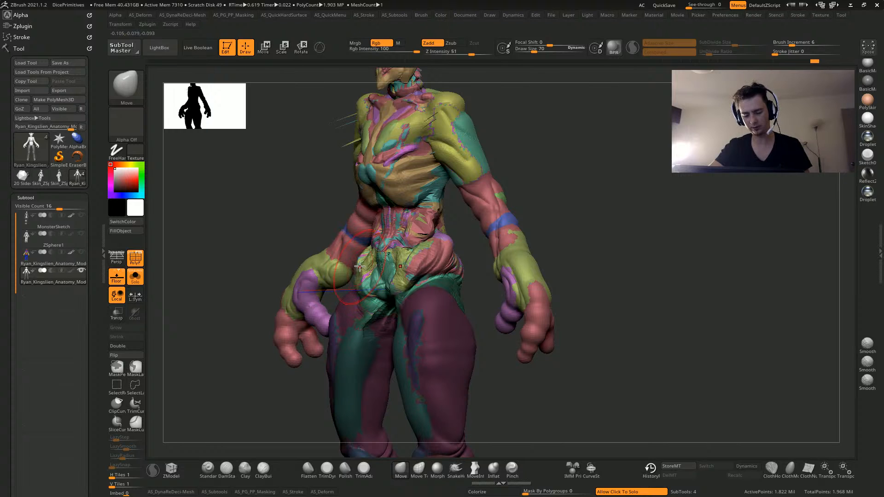
{"action": "key", "text": "bracketleft"}
Refine the front of the pelvis toward the groin and the abdominal muscles above it with the Move brush
{"action": "left_click_drag", "start_coordinate": [197, 229], "coordinate": [377, 300], "text": "shift"}
{"action": "left_click_drag", "start_coordinate": [174, 229], "coordinate": [233, 237]}
{"action": "key", "text": "bracketleft"}
{"action": "left_click_drag", "start_coordinate": [491, 353], "coordinate": [365, 300], "text": "shift"}
{"action": "key", "text": "bracketright"}
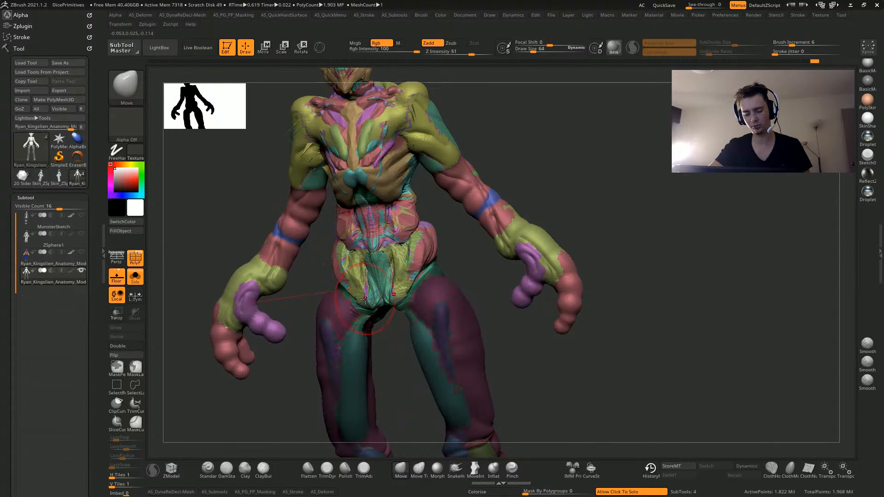
{"action": "left_click_drag", "start_coordinate": [184, 237], "coordinate": [94, 219]}
{"action": "left_click_drag", "start_coordinate": [282, 262], "coordinate": [364, 297]}
{"action": "left_click_drag", "start_coordinate": [250, 249], "coordinate": [326, 253], "text": "shift"}
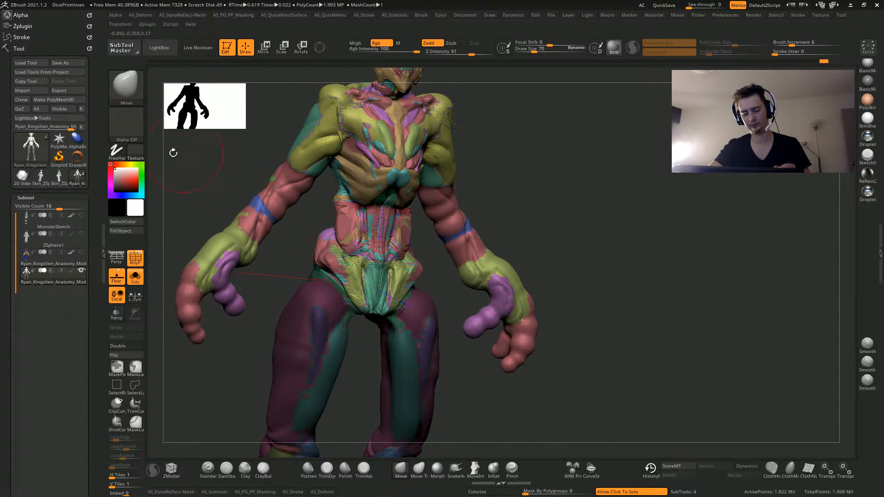
Smooth the lower back and adjust the waist from behind, keeping both sides symmetrical
{"action": "left_click_drag", "start_coordinate": [173, 151], "coordinate": [256, 174], "text": "shift"}
{"action": "mouse_move", "coordinate": [324, 229]}
{"action": "left_mouse_down", "text": "shift"}
{"action": "mouse_move", "coordinate": [331, 251]}
{"action": "mouse_move", "coordinate": [337, 220]}
{"action": "mouse_move", "coordinate": [345, 234]}
{"action": "left_mouse_up", "text": "shift"}
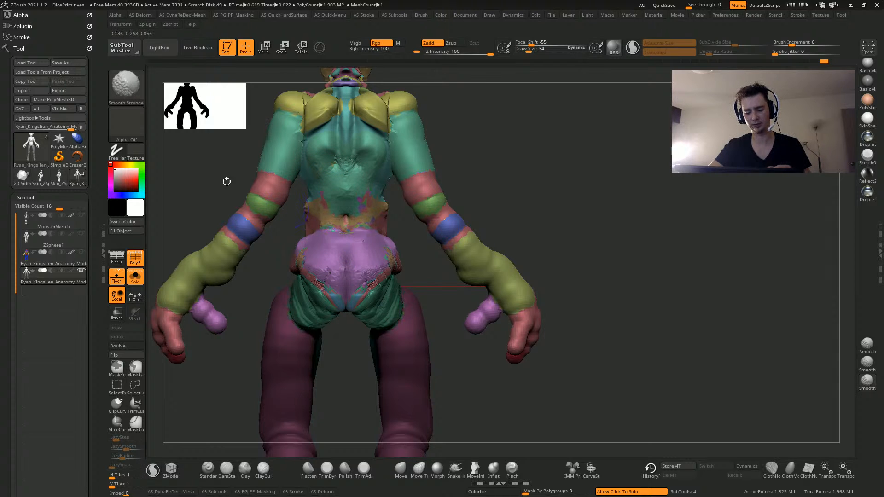
{"action": "mouse_move", "coordinate": [226, 182]}
{"action": "left_mouse_down"}
{"action": "mouse_move", "coordinate": [161, 171]}
{"action": "mouse_move", "coordinate": [245, 185]}
{"action": "left_mouse_up"}
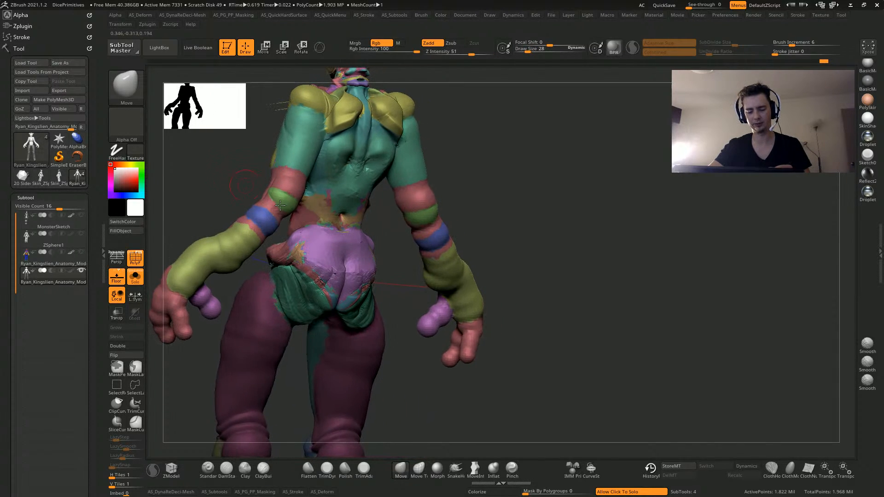
{"action": "left_click_drag", "start_coordinate": [341, 216], "coordinate": [349, 219], "text": "shift"}
{"action": "mouse_move", "coordinate": [460, 363]}
{"action": "left_mouse_down", "text": "alt"}
{"action": "mouse_move", "coordinate": [432, 324]}
{"action": "mouse_move", "coordinate": [387, 367]}
{"action": "mouse_move", "coordinate": [304, 340]}
{"action": "left_mouse_up", "text": "alt"}
{"action": "left_click_drag", "start_coordinate": [202, 220], "coordinate": [235, 285], "text": "alt"}
{"action": "mouse_move", "coordinate": [245, 322]}
{"action": "left_mouse_down"}
{"action": "mouse_move", "coordinate": [250, 329]}
{"action": "mouse_move", "coordinate": [242, 328]}
{"action": "left_mouse_up"}
{"action": "mouse_move", "coordinate": [304, 309]}
{"action": "left_mouse_down"}
{"action": "mouse_move", "coordinate": [288, 327]}
{"action": "mouse_move", "coordinate": [252, 339]}
{"action": "mouse_move", "coordinate": [254, 305]}
{"action": "mouse_move", "coordinate": [274, 310]}
{"action": "left_mouse_up"}
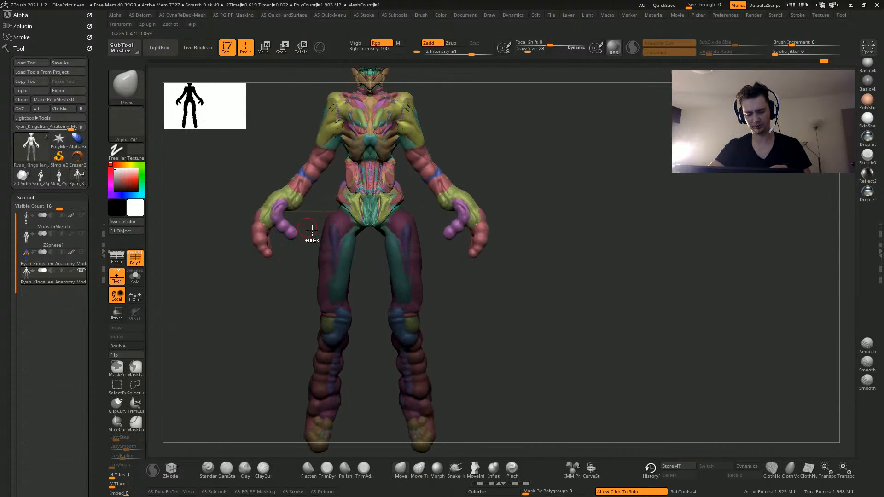
Mask everything except the inner thighs, and move their upper ends in toward the groin with the Move brush
{"action": "left_click_drag", "start_coordinate": [309, 240], "coordinate": [321, 256], "text": "ctrl"}
{"action": "left_click", "coordinate": [260, 314], "text": "ctrl"}
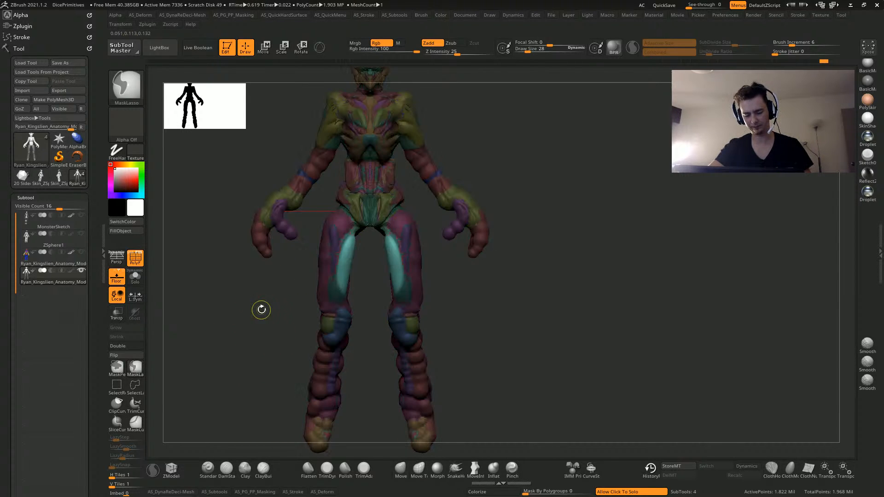
{"action": "left_click", "coordinate": [395, 474]}
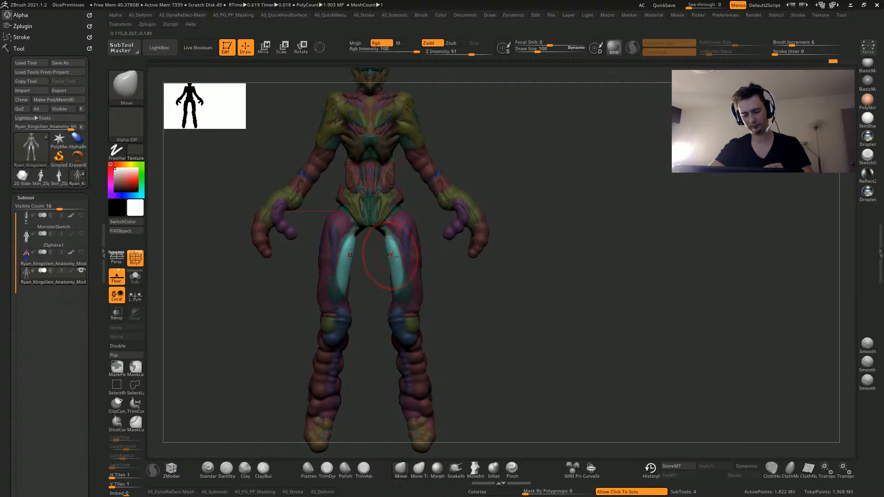
{"action": "left_click_drag", "start_coordinate": [215, 322], "coordinate": [380, 231]}
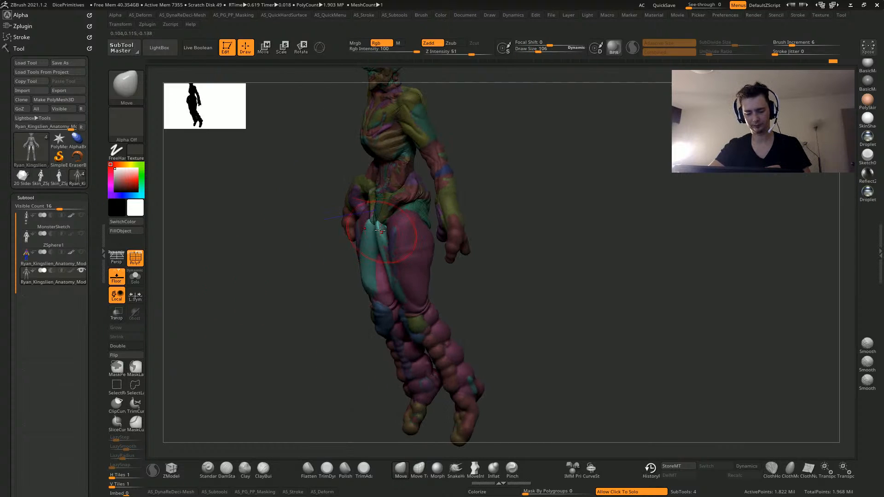
{"action": "left_click_drag", "start_coordinate": [256, 230], "coordinate": [352, 230], "text": "shift"}
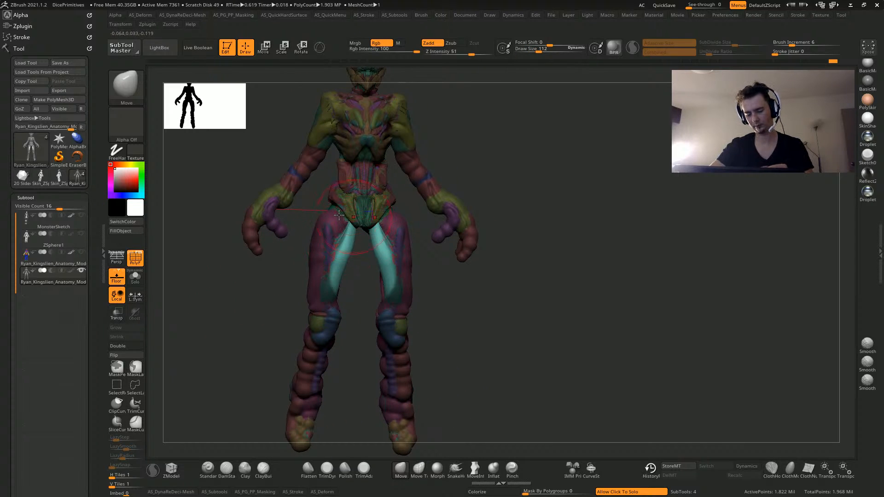
{"action": "left_click_drag", "start_coordinate": [208, 244], "coordinate": [378, 225]}
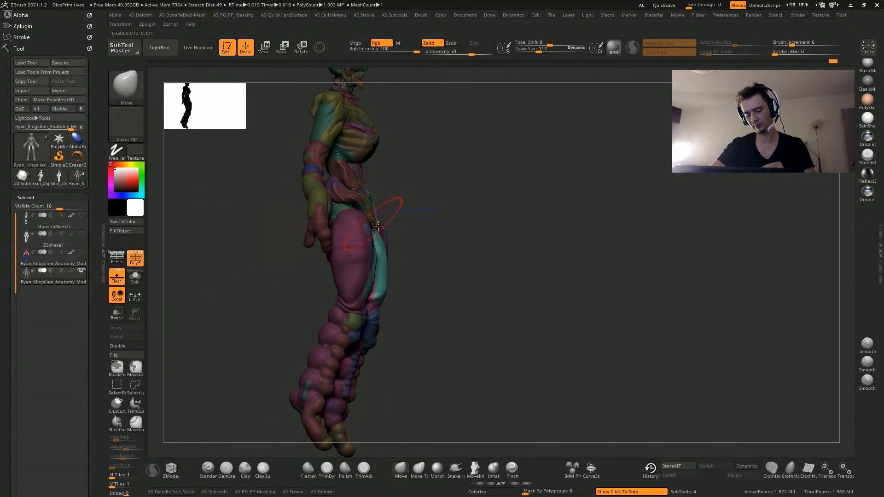
{"action": "left_click_drag", "start_coordinate": [447, 345], "coordinate": [371, 248], "text": "shift"}
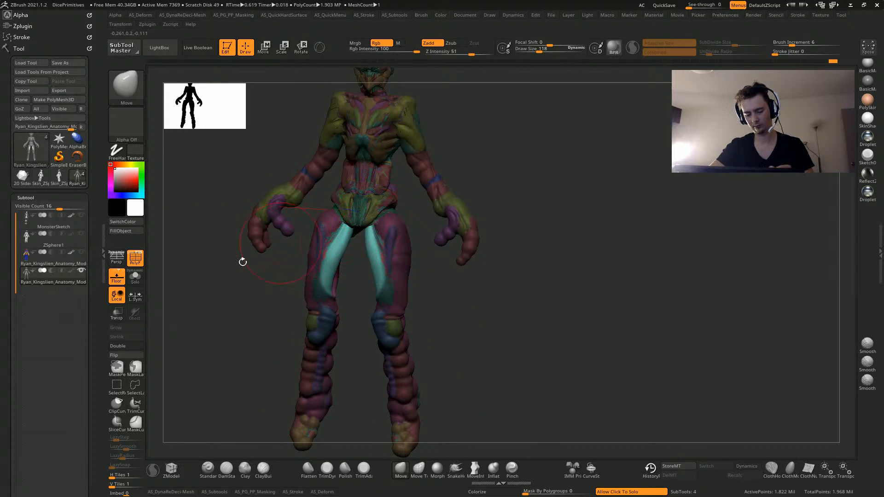
Free the legs from the mask, shape the thighs from behind, and undo the last stroke
{"action": "left_click_drag", "start_coordinate": [242, 259], "coordinate": [318, 279]}
{"action": "left_click", "coordinate": [267, 326], "text": "ctrl"}
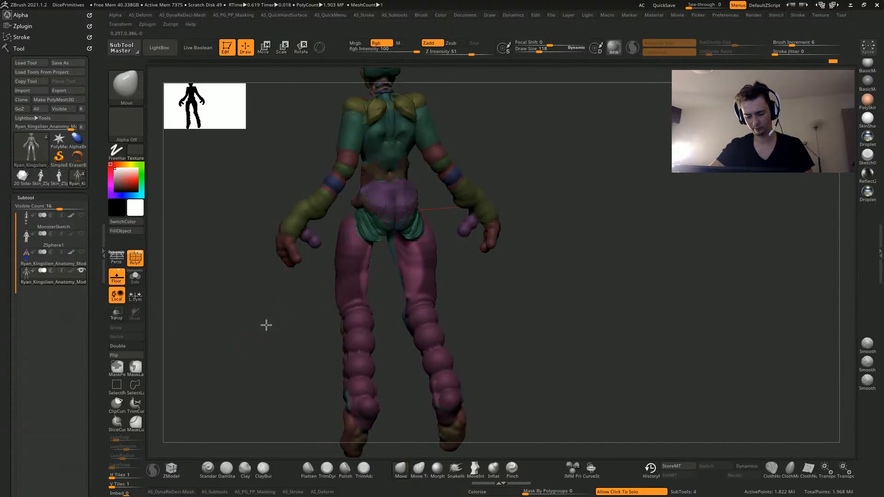
{"action": "left_click_drag", "start_coordinate": [266, 325], "coordinate": [348, 270]}
{"action": "left_click_drag", "start_coordinate": [483, 329], "coordinate": [458, 294], "text": "shift"}
{"action": "key", "text": "ctrl+z"}
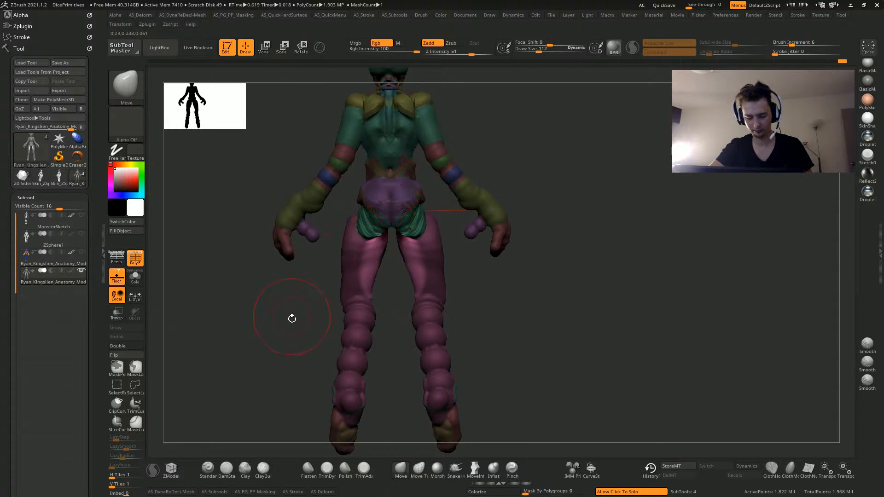
Clear the mask and adjust the lower-leg silhouette from behind with a larger Move brush
{"action": "left_click", "coordinate": [317, 316], "text": "ctrl"}
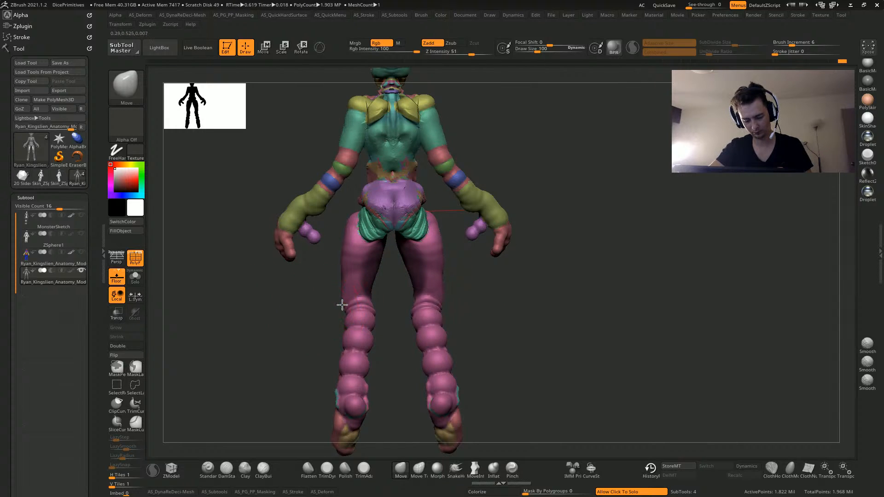
{"action": "left_click", "coordinate": [307, 358]}
{"action": "left_click_drag", "start_coordinate": [306, 361], "coordinate": [348, 332], "text": "alt"}
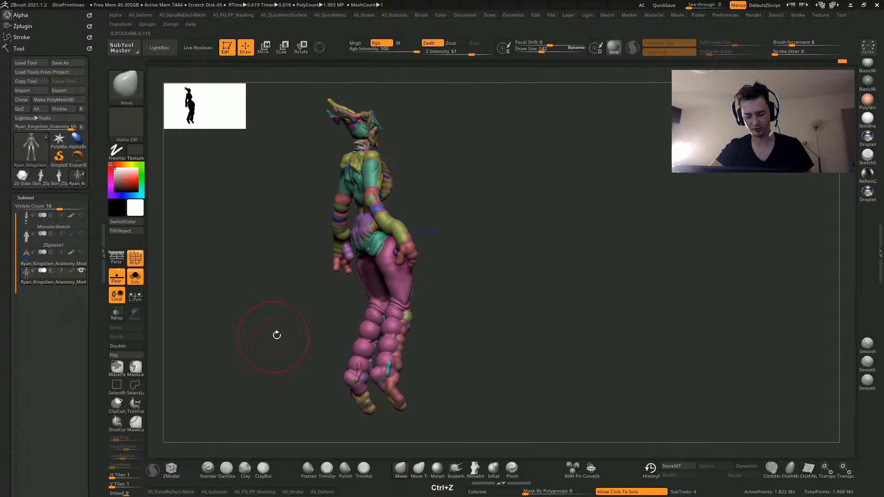
{"action": "left_click_drag", "start_coordinate": [276, 336], "coordinate": [317, 373], "text": "alt"}
{"action": "mouse_move", "coordinate": [259, 338]}
{"action": "left_mouse_down"}
{"action": "mouse_move", "coordinate": [260, 372]}
{"action": "mouse_move", "coordinate": [296, 327]}
{"action": "mouse_move", "coordinate": [198, 324]}
{"action": "mouse_move", "coordinate": [235, 335]}
{"action": "mouse_move", "coordinate": [233, 345]}
{"action": "left_mouse_up"}
Isolate the ankle area with an inverted lasso mask, and pull out the inner ankles with the Move brush
{"action": "mouse_move", "coordinate": [338, 303]}
{"action": "left_mouse_down", "text": "ctrl"}
{"action": "mouse_move", "coordinate": [344, 328]}
{"action": "mouse_move", "coordinate": [352, 326]}
{"action": "left_mouse_up", "text": "ctrl"}
{"action": "mouse_move", "coordinate": [225, 322]}
{"action": "left_mouse_down"}
{"action": "mouse_move", "coordinate": [227, 309]}
{"action": "mouse_move", "coordinate": [285, 293]}
{"action": "mouse_move", "coordinate": [239, 306]}
{"action": "left_mouse_up"}
{"action": "key", "text": "ctrl+z"}
{"action": "left_click_drag", "start_coordinate": [340, 302], "coordinate": [345, 323], "text": "ctrl"}
{"action": "left_click", "coordinate": [233, 282], "text": "ctrl"}
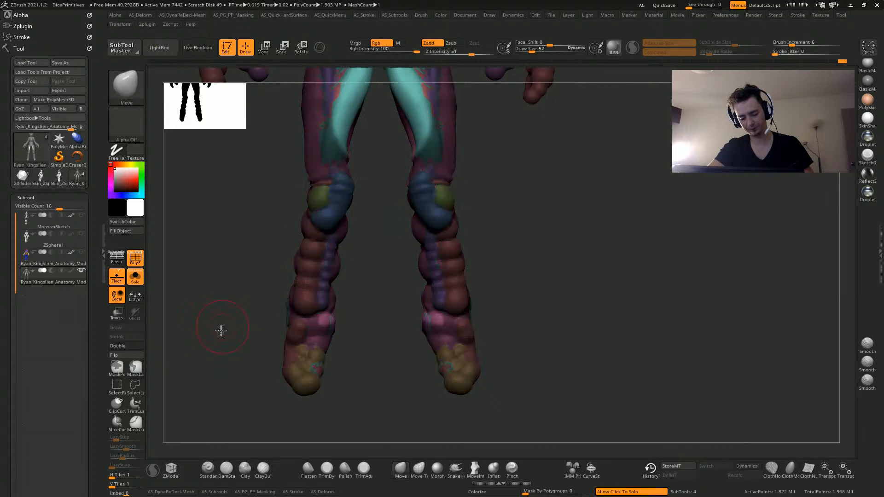
{"action": "left_click_drag", "start_coordinate": [221, 331], "coordinate": [272, 326]}
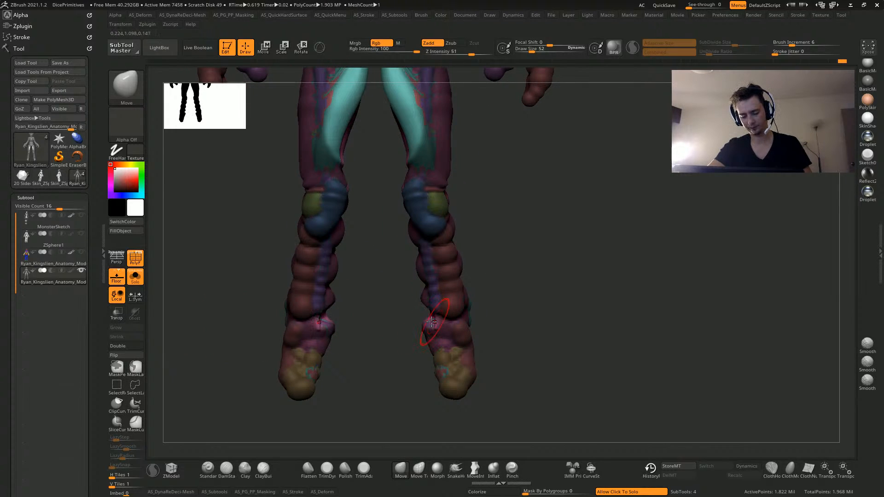
Isolate the feet with an inverted lasso mask, and stretch the toes downward and the outer edges outward
{"action": "left_click_drag", "start_coordinate": [217, 356], "coordinate": [269, 414], "text": "ctrl"}
{"action": "left_click_drag", "start_coordinate": [202, 417], "coordinate": [243, 330], "text": "alt"}
{"action": "left_click", "coordinate": [243, 330], "text": "ctrl"}
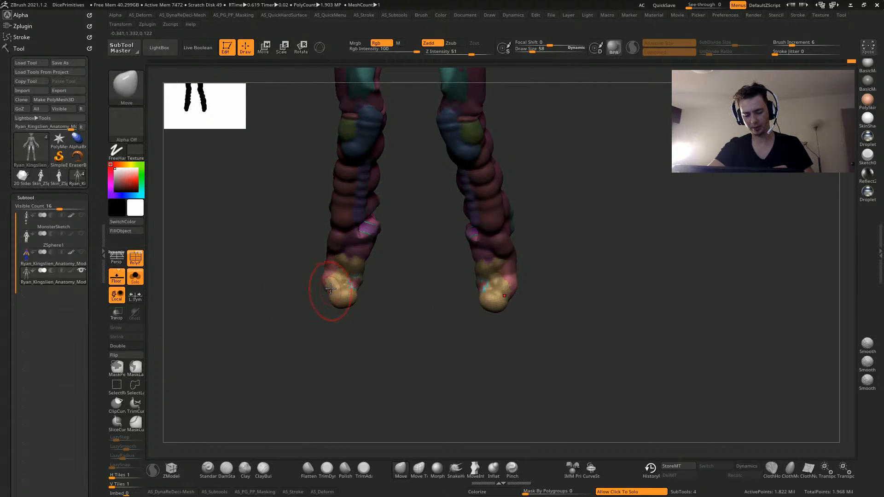
{"action": "mouse_move", "coordinate": [323, 284]}
{"action": "left_mouse_down"}
{"action": "mouse_move", "coordinate": [336, 306]}
{"action": "mouse_move", "coordinate": [336, 343]}
{"action": "left_mouse_up"}
{"action": "left_click_drag", "start_coordinate": [325, 298], "coordinate": [320, 291]}
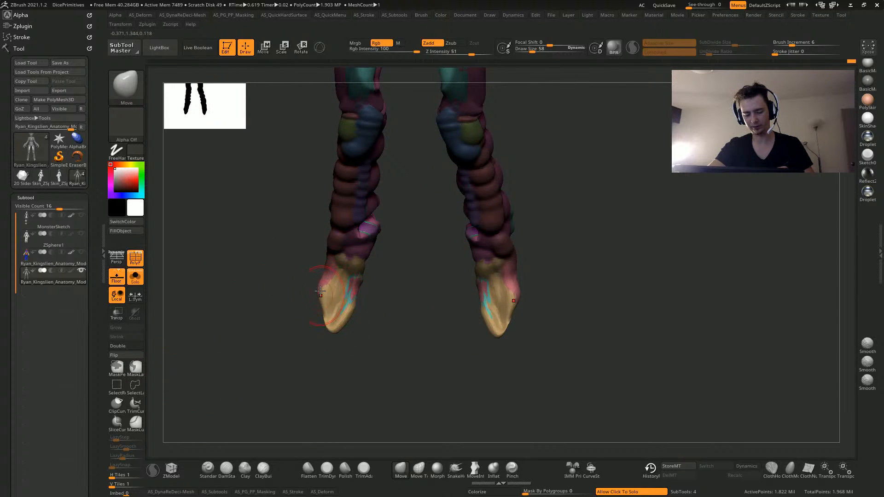
Try reshaping the elongated feet into a broader form, and undo the last foot strokes
{"action": "left_click_drag", "start_coordinate": [275, 318], "coordinate": [295, 369], "text": "alt"}
{"action": "mouse_move", "coordinate": [300, 453]}
{"action": "left_mouse_down"}
{"action": "mouse_move", "coordinate": [257, 365]}
{"action": "mouse_move", "coordinate": [361, 408]}
{"action": "mouse_move", "coordinate": [334, 391]}
{"action": "left_mouse_up"}
{"action": "key", "text": "ctrl+z"}
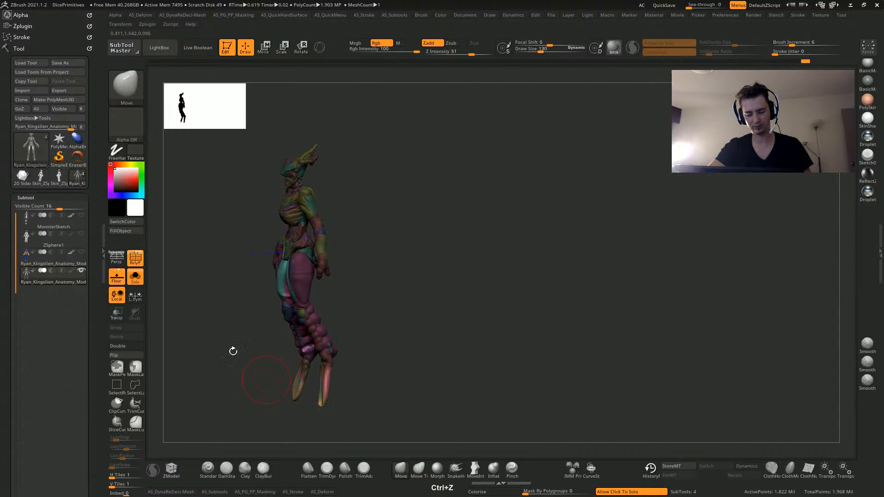
{"action": "mouse_move", "coordinate": [209, 333]}
{"action": "left_mouse_down"}
{"action": "mouse_move", "coordinate": [229, 322]}
{"action": "mouse_move", "coordinate": [340, 310]}
{"action": "left_mouse_up"}
{"action": "left_click_drag", "start_coordinate": [276, 313], "coordinate": [267, 375], "text": "alt"}
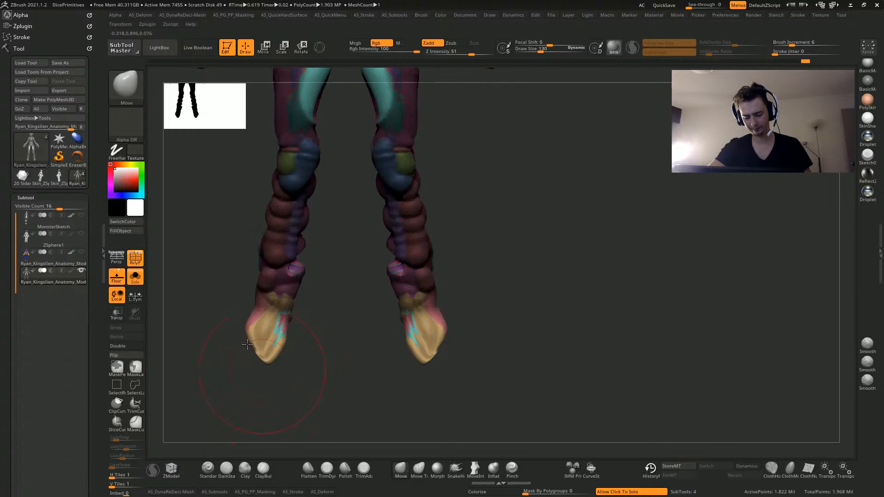
{"action": "key", "text": "ctrl+z"}
{"action": "key", "text": "ctrl+z"}
{"action": "key", "text": "ctrl+z"}
{"action": "key", "text": "ctrl+z"}
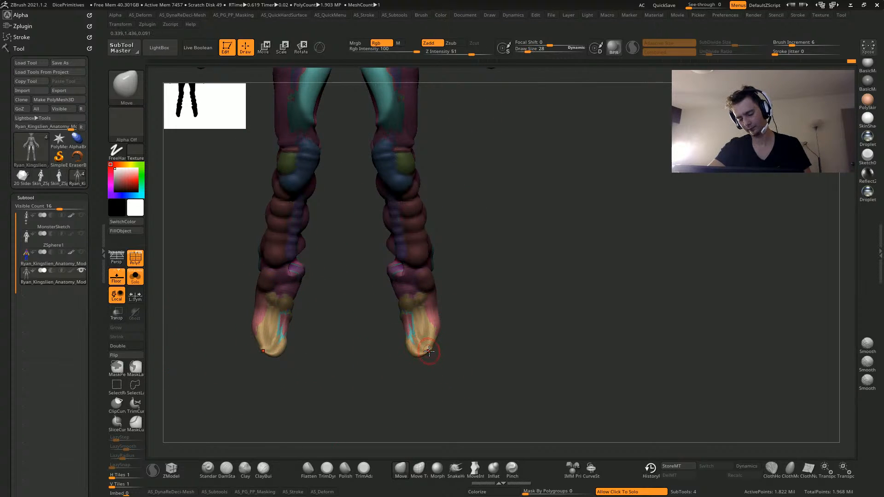
Clear the mask from the feet and examine the creature's full figure, chest and shoulders from several angles
{"action": "left_click_drag", "start_coordinate": [192, 259], "coordinate": [238, 352], "text": "alt"}
{"action": "left_click", "coordinate": [336, 304], "text": "ctrl"}
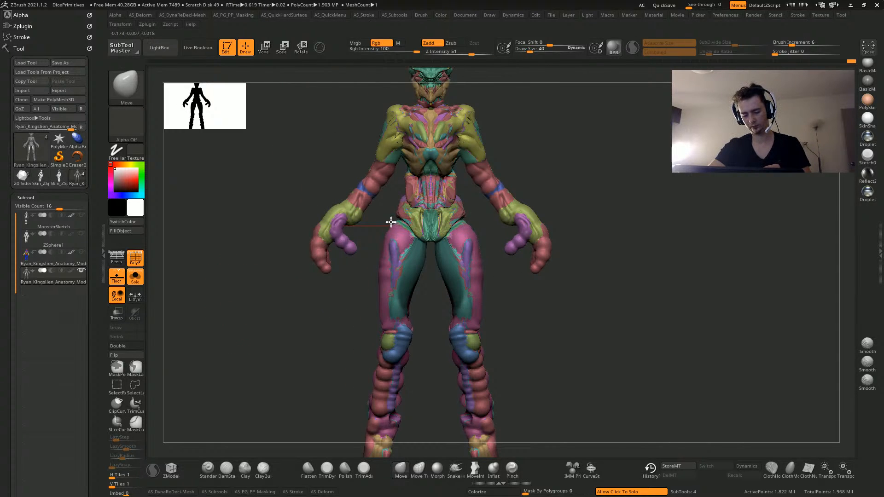
{"action": "left_click_drag", "start_coordinate": [292, 193], "coordinate": [343, 200]}
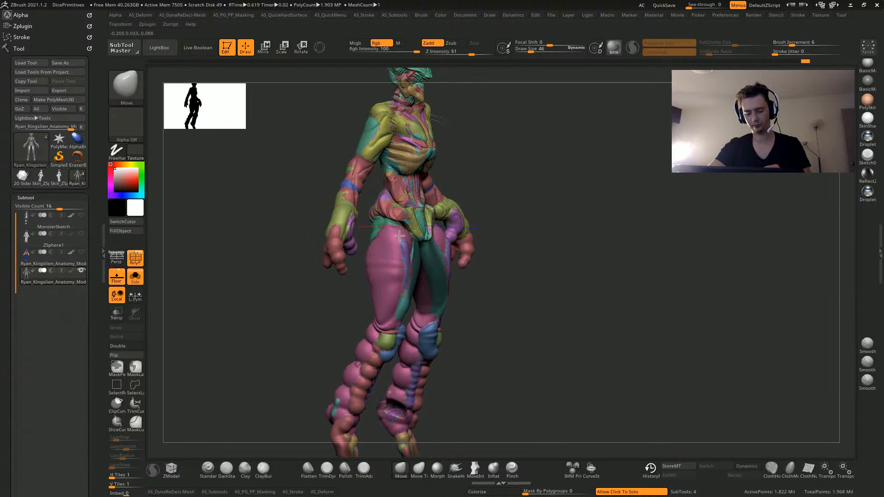
{"action": "left_click_drag", "start_coordinate": [250, 218], "coordinate": [397, 234]}
{"action": "mouse_move", "coordinate": [257, 238]}
{"action": "left_mouse_down"}
{"action": "mouse_move", "coordinate": [230, 278]}
{"action": "mouse_move", "coordinate": [300, 227]}
{"action": "mouse_move", "coordinate": [276, 244]}
{"action": "mouse_move", "coordinate": [350, 232]}
{"action": "left_mouse_up"}
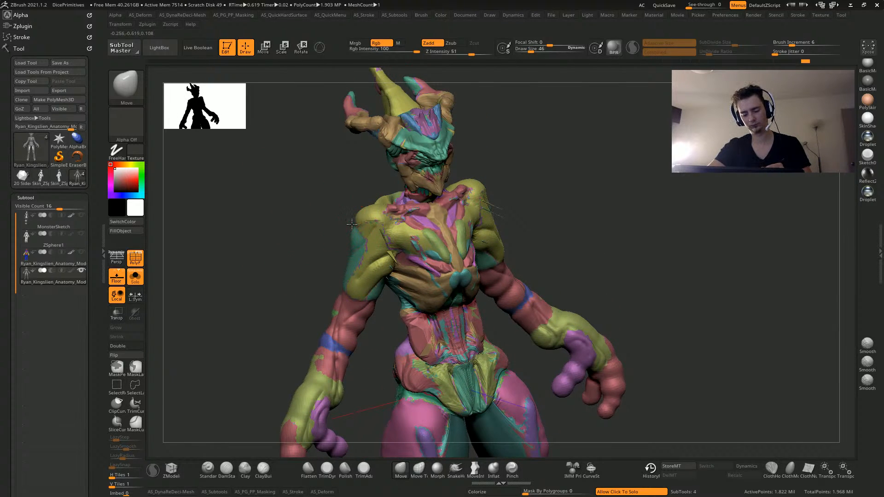
{"action": "mouse_move", "coordinate": [310, 197]}
{"action": "left_mouse_down"}
{"action": "mouse_move", "coordinate": [310, 207]}
{"action": "mouse_move", "coordinate": [207, 274]}
{"action": "mouse_move", "coordinate": [356, 216]}
{"action": "left_mouse_up"}
{"action": "left_click_drag", "start_coordinate": [304, 212], "coordinate": [341, 224]}
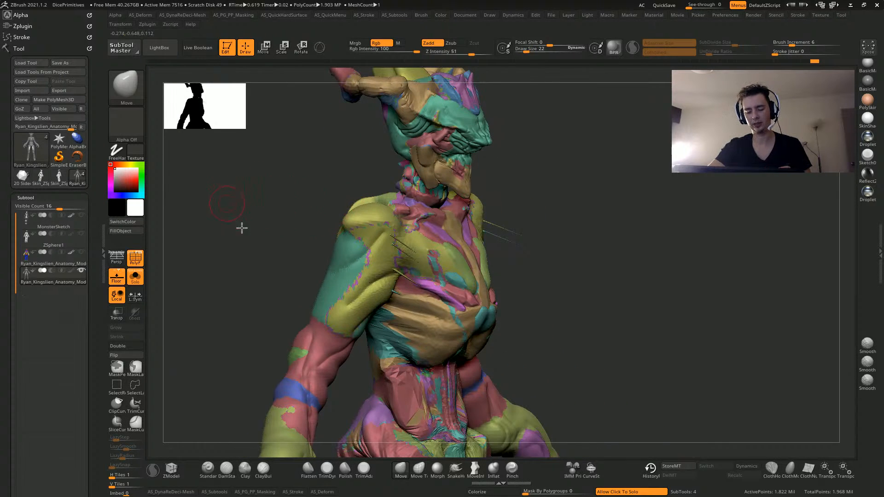
{"action": "mouse_move", "coordinate": [242, 228]}
{"action": "left_mouse_down"}
{"action": "mouse_move", "coordinate": [213, 233]}
{"action": "mouse_move", "coordinate": [221, 405]}
{"action": "left_mouse_up"}
Carve muscle lines into the shoulders with a small DamStandard brush, soften them with Smooth Stronger, and undo the last stroke
{"action": "left_click", "coordinate": [226, 467]}
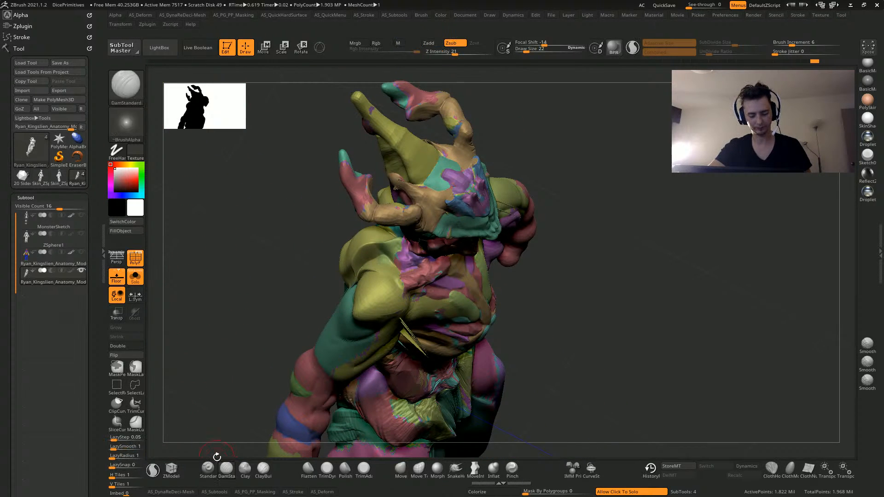
{"action": "mouse_move", "coordinate": [218, 271]}
{"action": "left_mouse_down"}
{"action": "mouse_move", "coordinate": [245, 300]}
{"action": "mouse_move", "coordinate": [285, 306]}
{"action": "left_mouse_up"}
{"action": "left_click_drag", "start_coordinate": [356, 242], "coordinate": [385, 285]}
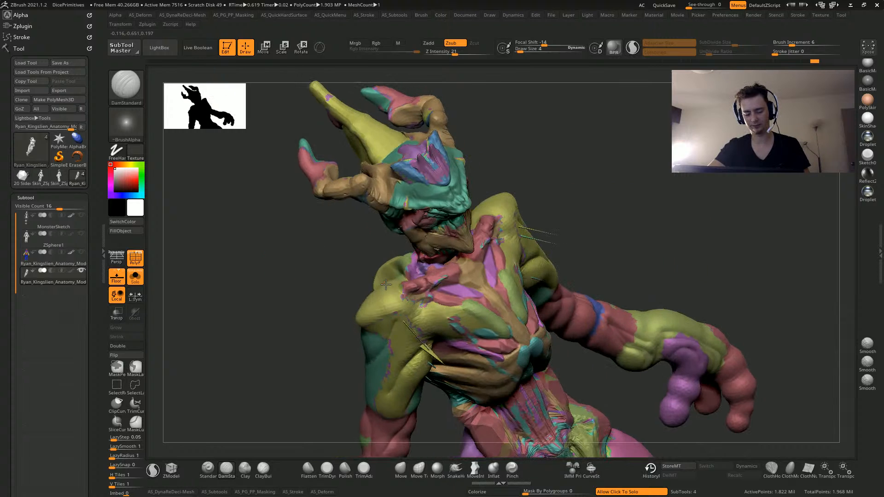
{"action": "left_click_drag", "start_coordinate": [279, 300], "coordinate": [385, 317]}
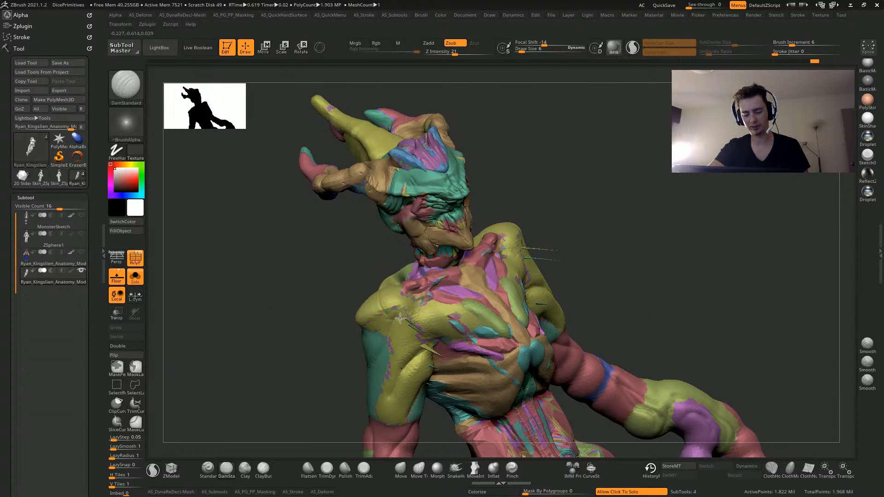
{"action": "mouse_move", "coordinate": [319, 287]}
{"action": "left_mouse_down"}
{"action": "mouse_move", "coordinate": [285, 277]}
{"action": "mouse_move", "coordinate": [321, 331]}
{"action": "mouse_move", "coordinate": [300, 294]}
{"action": "mouse_move", "coordinate": [304, 285]}
{"action": "mouse_move", "coordinate": [262, 248]}
{"action": "mouse_move", "coordinate": [314, 312]}
{"action": "mouse_move", "coordinate": [355, 315]}
{"action": "mouse_move", "coordinate": [384, 284]}
{"action": "left_mouse_up"}
{"action": "key", "text": "shift"}
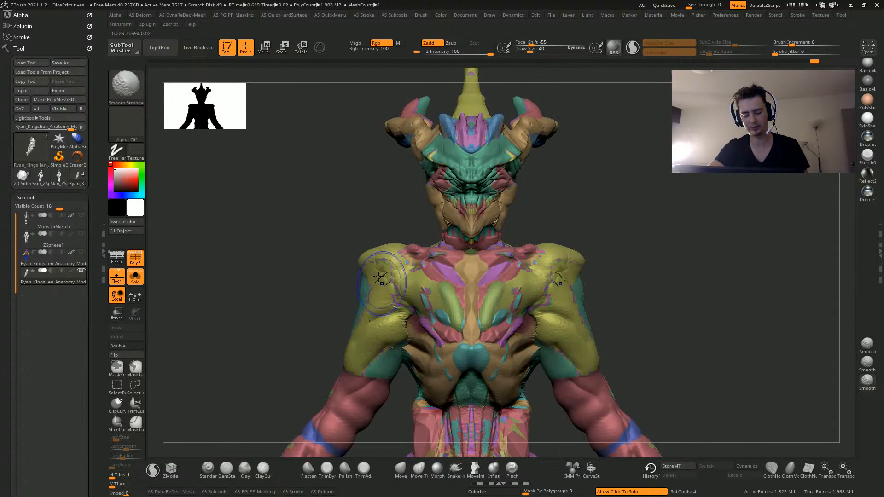
{"action": "left_click_drag", "start_coordinate": [250, 278], "coordinate": [372, 306]}
{"action": "key", "text": "ctrl+z"}
{"action": "mouse_move", "coordinate": [259, 295]}
{"action": "left_mouse_down"}
{"action": "mouse_move", "coordinate": [405, 276]}
{"action": "mouse_move", "coordinate": [416, 257]}
{"action": "mouse_move", "coordinate": [414, 206]}
{"action": "mouse_move", "coordinate": [364, 149]}
{"action": "mouse_move", "coordinate": [325, 172]}
{"action": "mouse_move", "coordinate": [420, 247]}
{"action": "mouse_move", "coordinate": [399, 284]}
{"action": "left_mouse_up"}
{"action": "key", "text": "ctrl"}
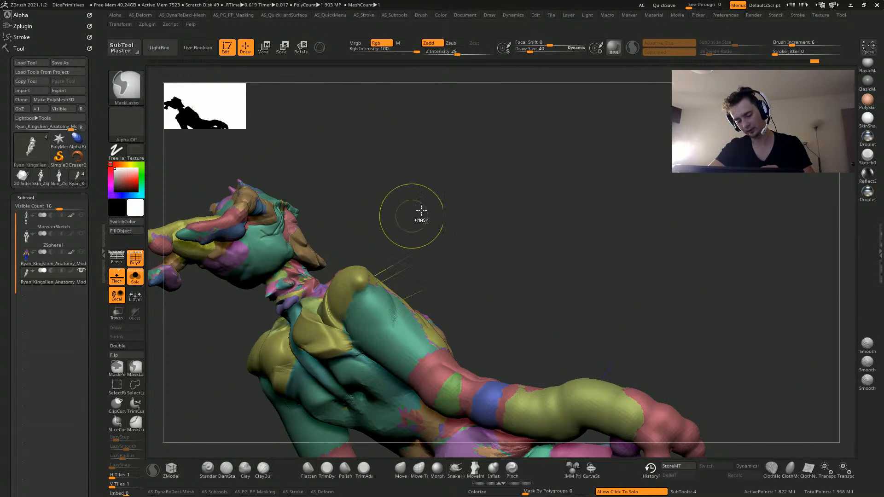
Apply Polish to the whole mesh and smooth the front of the deltoids with Smooth Stronger
{"action": "left_click", "coordinate": [411, 217], "text": "ctrl"}
{"action": "left_click_drag", "start_coordinate": [388, 195], "coordinate": [257, 329]}
{"action": "key", "text": "space"}
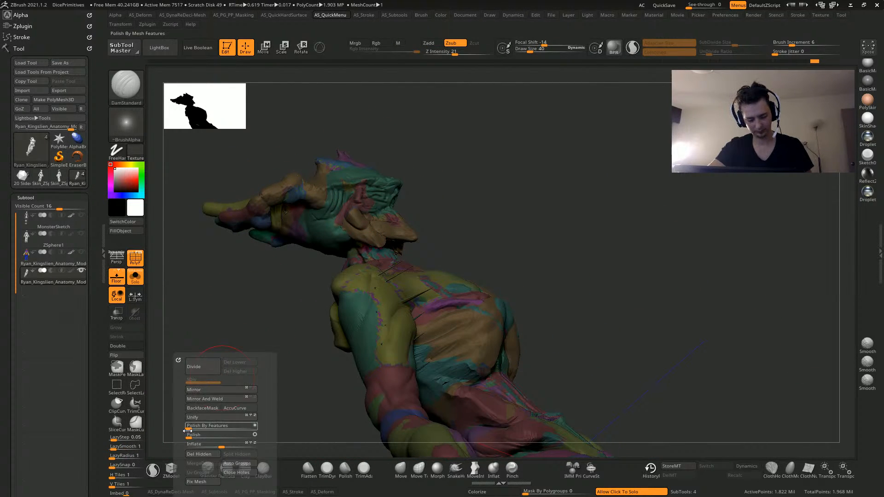
{"action": "left_click_drag", "start_coordinate": [302, 424], "coordinate": [302, 423]}
{"action": "key", "text": "space"}
{"action": "key", "text": "space"}
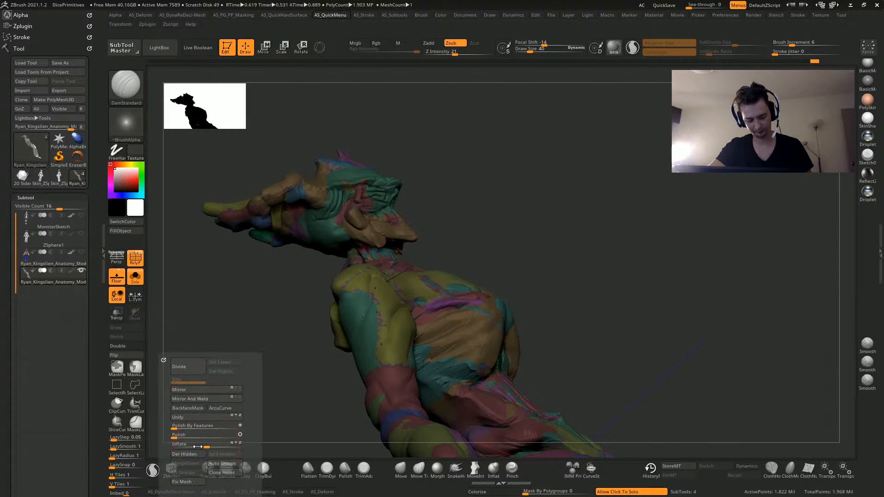
{"action": "left_click_drag", "start_coordinate": [177, 436], "coordinate": [207, 437]}
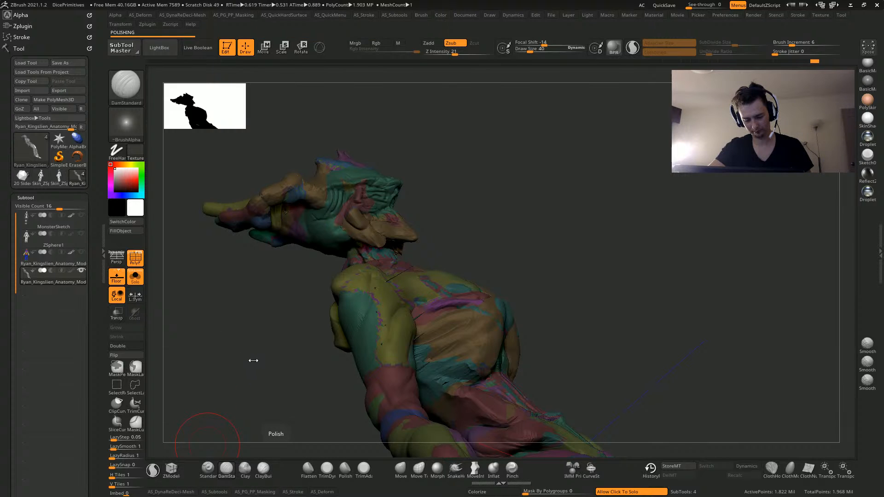
{"action": "left_click_drag", "start_coordinate": [250, 371], "coordinate": [251, 352]}
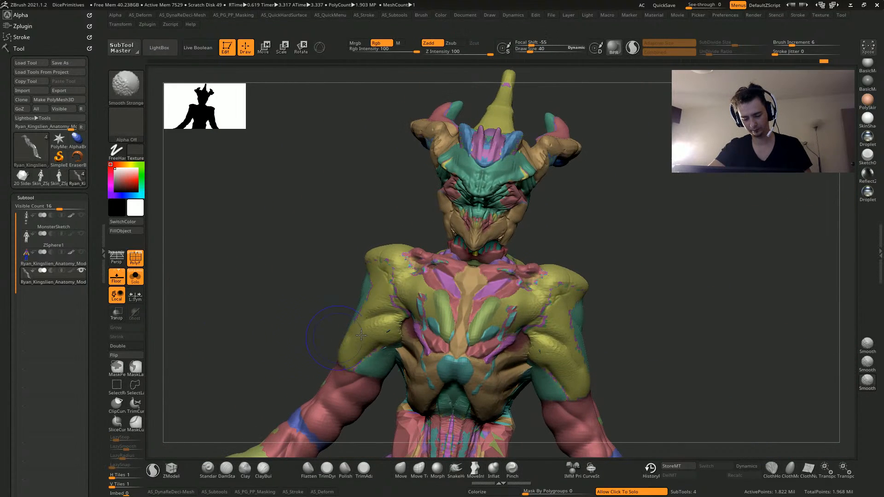
{"action": "left_click_drag", "start_coordinate": [380, 329], "coordinate": [381, 322], "text": "shift"}
{"action": "mouse_move", "coordinate": [261, 321]}
{"action": "left_mouse_down", "text": "alt"}
{"action": "mouse_move", "coordinate": [272, 294]}
{"action": "mouse_move", "coordinate": [221, 312]}
{"action": "mouse_move", "coordinate": [267, 304]}
{"action": "mouse_move", "coordinate": [254, 345]}
{"action": "left_mouse_up", "text": "alt"}
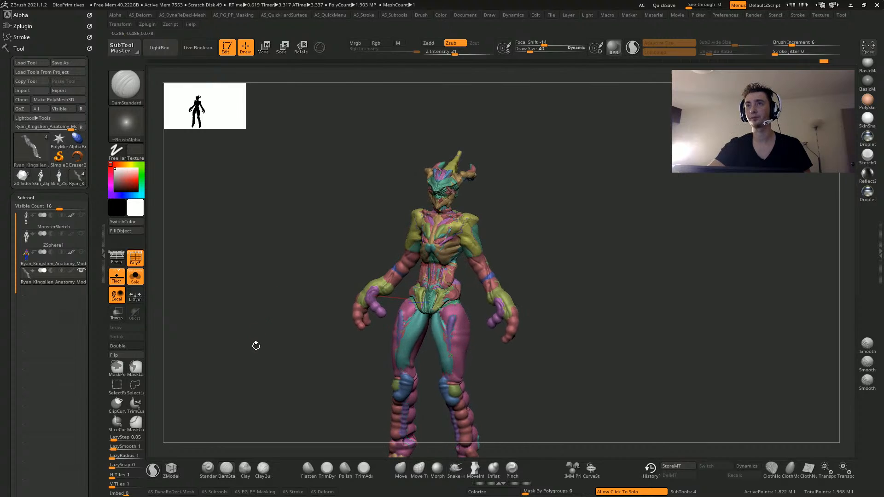
Flatten the bulging segments along the front and outer sides of the lower legs with the Flatten brush
{"action": "mouse_move", "coordinate": [240, 312]}
{"action": "left_mouse_down"}
{"action": "mouse_move", "coordinate": [233, 331]}
{"action": "mouse_move", "coordinate": [260, 341]}
{"action": "mouse_move", "coordinate": [275, 359]}
{"action": "mouse_move", "coordinate": [305, 300]}
{"action": "mouse_move", "coordinate": [286, 359]}
{"action": "mouse_move", "coordinate": [255, 374]}
{"action": "mouse_move", "coordinate": [304, 355]}
{"action": "left_mouse_up"}
{"action": "key", "text": "bracketleft"}
{"action": "left_click", "coordinate": [308, 469]}
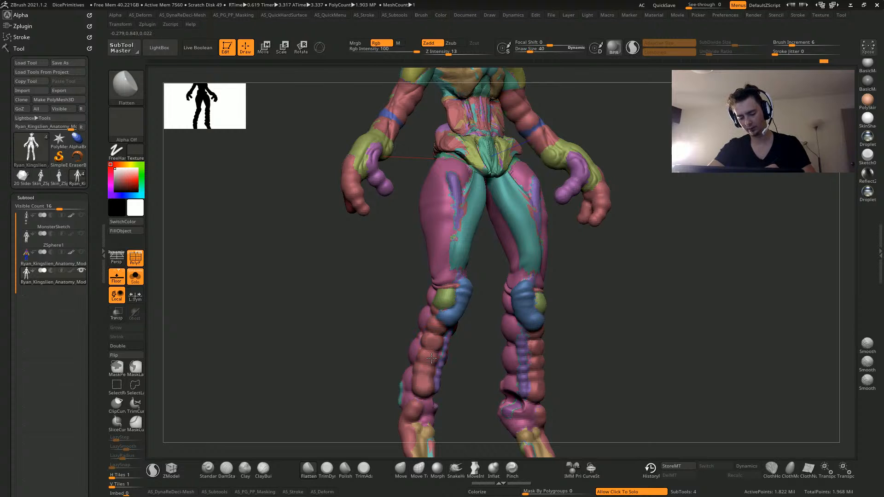
{"action": "mouse_move", "coordinate": [353, 318]}
{"action": "left_mouse_down"}
{"action": "mouse_move", "coordinate": [335, 278]}
{"action": "mouse_move", "coordinate": [334, 288]}
{"action": "mouse_move", "coordinate": [446, 297]}
{"action": "mouse_move", "coordinate": [400, 310]}
{"action": "mouse_move", "coordinate": [468, 275]}
{"action": "left_mouse_up"}
{"action": "left_click_drag", "start_coordinate": [484, 346], "coordinate": [465, 295]}
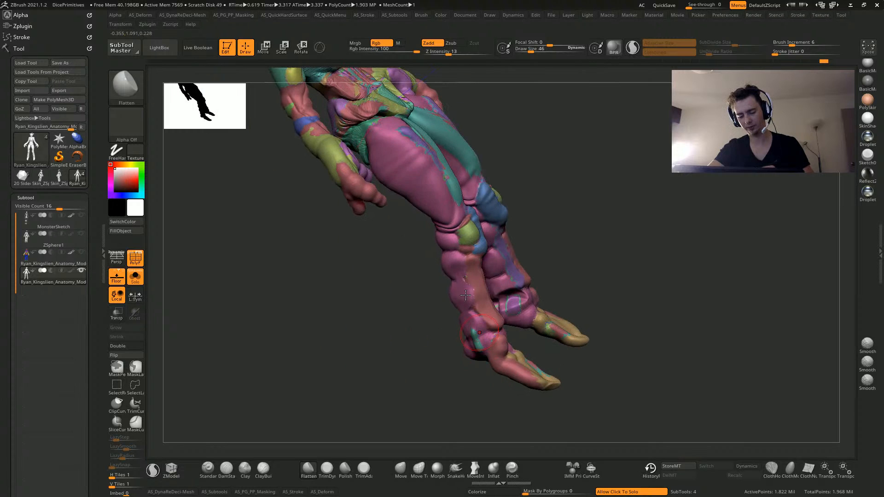
{"action": "left_click_drag", "start_coordinate": [481, 335], "coordinate": [459, 289]}
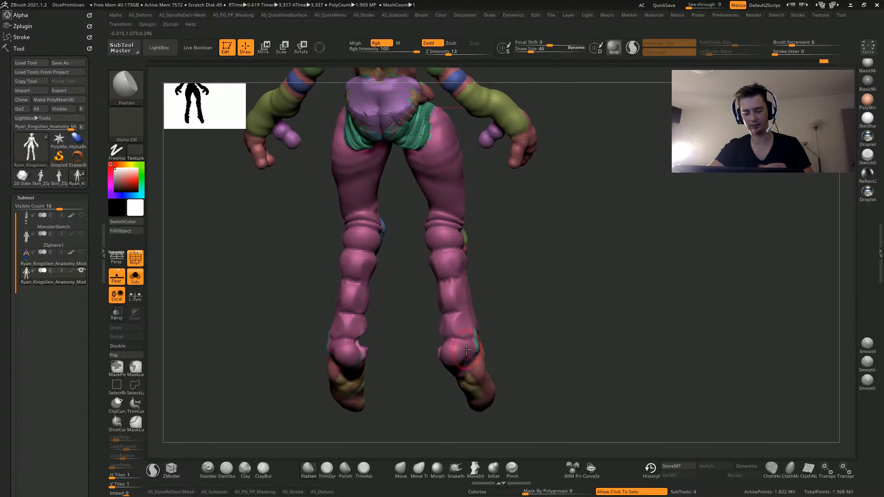
{"action": "left_click_drag", "start_coordinate": [466, 350], "coordinate": [351, 280]}
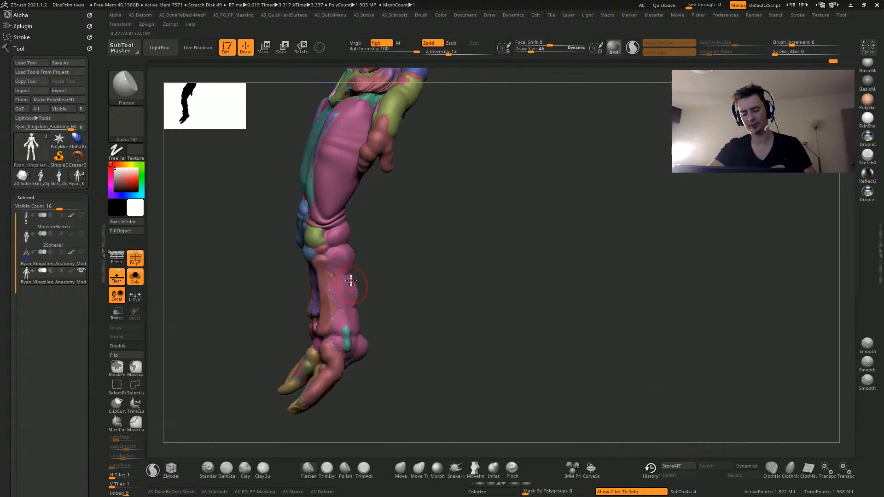
{"action": "mouse_move", "coordinate": [240, 324]}
{"action": "left_mouse_down"}
{"action": "mouse_move", "coordinate": [257, 330]}
{"action": "mouse_move", "coordinate": [234, 319]}
{"action": "mouse_move", "coordinate": [387, 274]}
{"action": "left_mouse_up"}
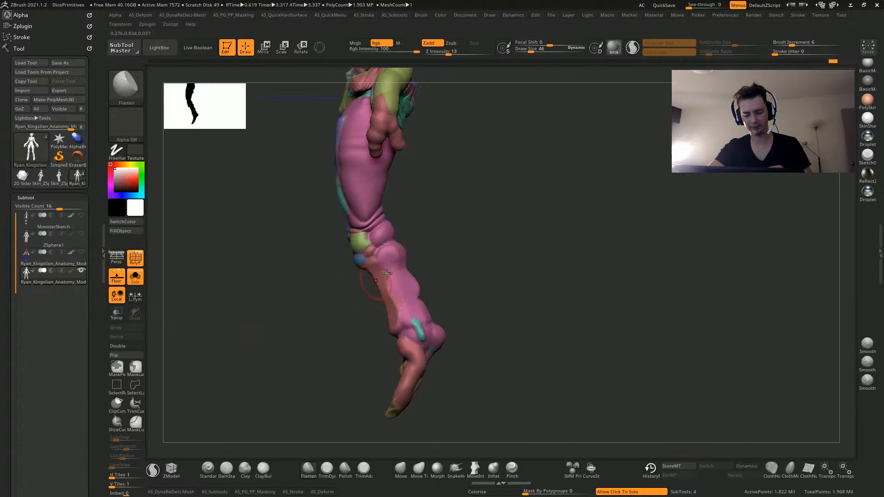
Flatten and smooth the calves and heels from behind with brush size 58
{"action": "left_click_drag", "start_coordinate": [262, 315], "coordinate": [188, 308]}
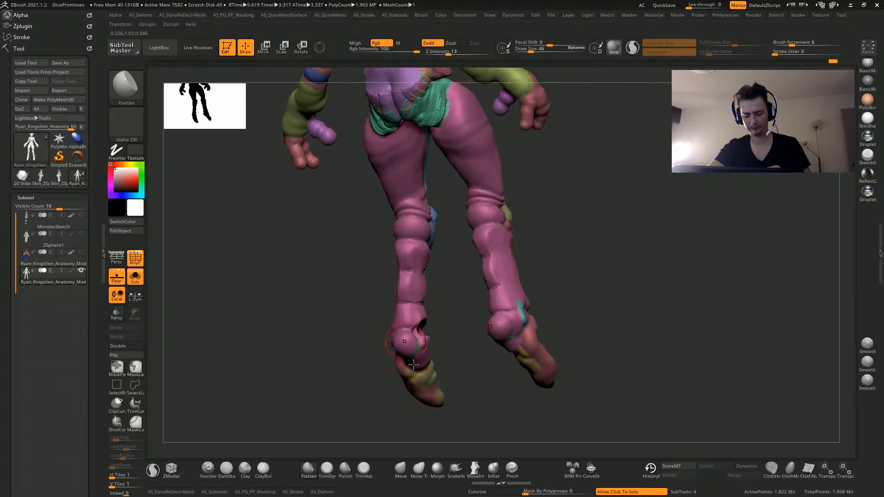
{"action": "left_click_drag", "start_coordinate": [341, 337], "coordinate": [338, 306]}
{"action": "key", "text": "bracketright"}
{"action": "key", "text": "bracketright"}
{"action": "mouse_move", "coordinate": [306, 353]}
{"action": "left_mouse_down"}
{"action": "mouse_move", "coordinate": [336, 367]}
{"action": "mouse_move", "coordinate": [282, 381]}
{"action": "mouse_move", "coordinate": [398, 309]}
{"action": "left_mouse_up"}
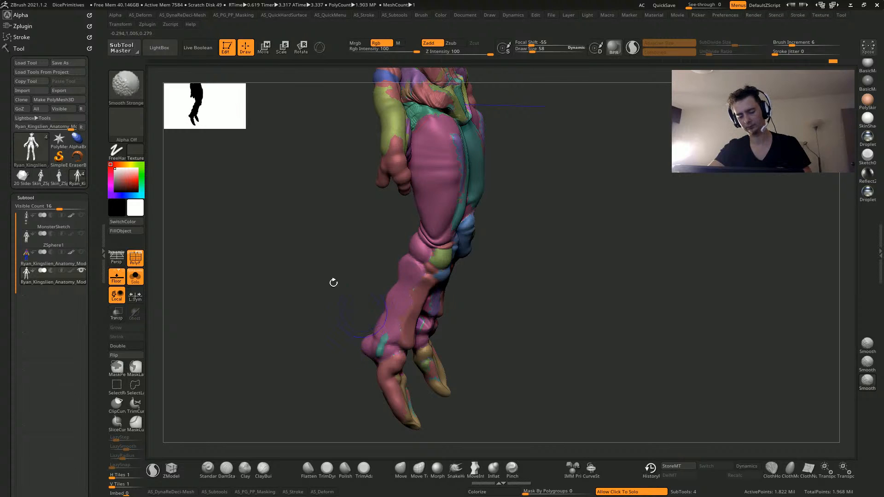
{"action": "mouse_move", "coordinate": [333, 282]}
{"action": "left_mouse_down", "text": "alt"}
{"action": "mouse_move", "coordinate": [276, 292]}
{"action": "mouse_move", "coordinate": [276, 302]}
{"action": "mouse_move", "coordinate": [195, 297]}
{"action": "mouse_move", "coordinate": [258, 251]}
{"action": "mouse_move", "coordinate": [223, 282]}
{"action": "mouse_move", "coordinate": [231, 325]}
{"action": "mouse_move", "coordinate": [189, 377]}
{"action": "mouse_move", "coordinate": [274, 339]}
{"action": "mouse_move", "coordinate": [280, 295]}
{"action": "left_mouse_up", "text": "alt"}
Hide the polygroup colors and inspect the plain grey figure's overall proportions
{"action": "left_click", "coordinate": [131, 257]}
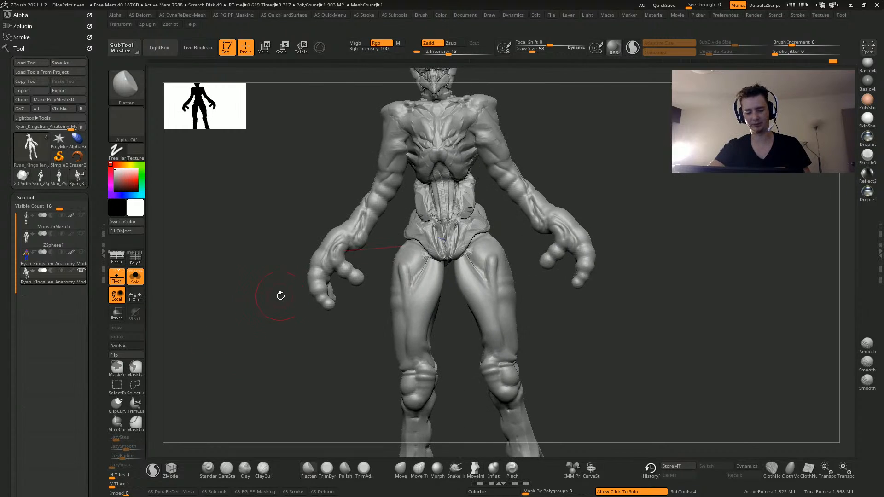
{"action": "mouse_move", "coordinate": [228, 365]}
{"action": "left_mouse_down"}
{"action": "mouse_move", "coordinate": [253, 302]}
{"action": "mouse_move", "coordinate": [229, 338]}
{"action": "mouse_move", "coordinate": [258, 367]}
{"action": "mouse_move", "coordinate": [289, 366]}
{"action": "mouse_move", "coordinate": [243, 370]}
{"action": "left_mouse_up"}
{"action": "left_click_drag", "start_coordinate": [323, 363], "coordinate": [400, 320], "text": "alt"}
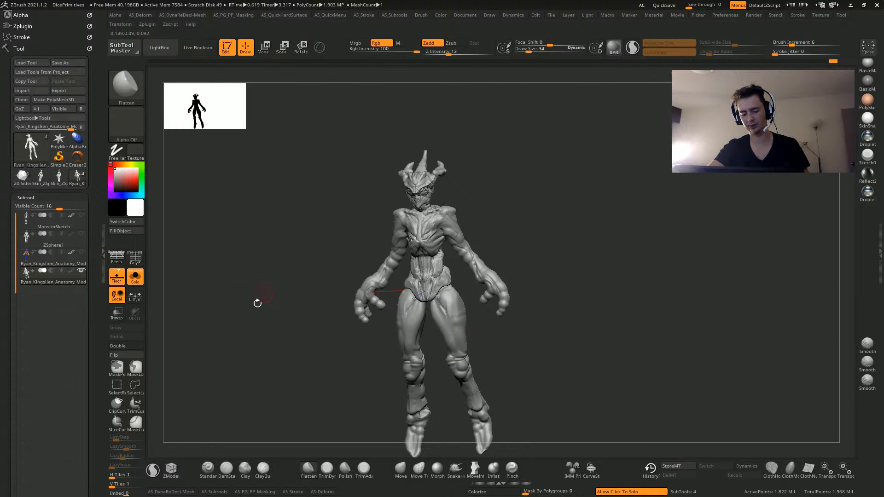
{"action": "left_click_drag", "start_coordinate": [257, 303], "coordinate": [210, 252]}
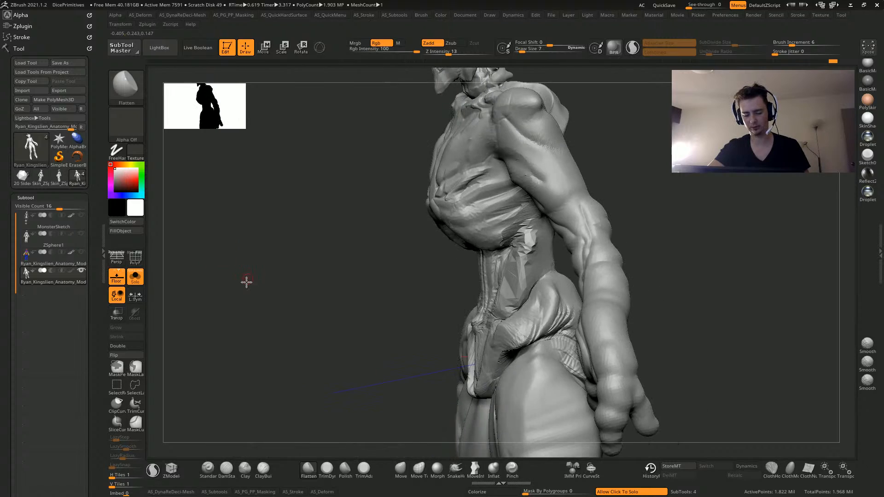
Soften the side of the abdomen with Smooth Stronger, and check the torso from the back and front
{"action": "mouse_move", "coordinate": [247, 282]}
{"action": "left_mouse_down"}
{"action": "mouse_move", "coordinate": [232, 252]}
{"action": "mouse_move", "coordinate": [307, 249]}
{"action": "left_mouse_up"}
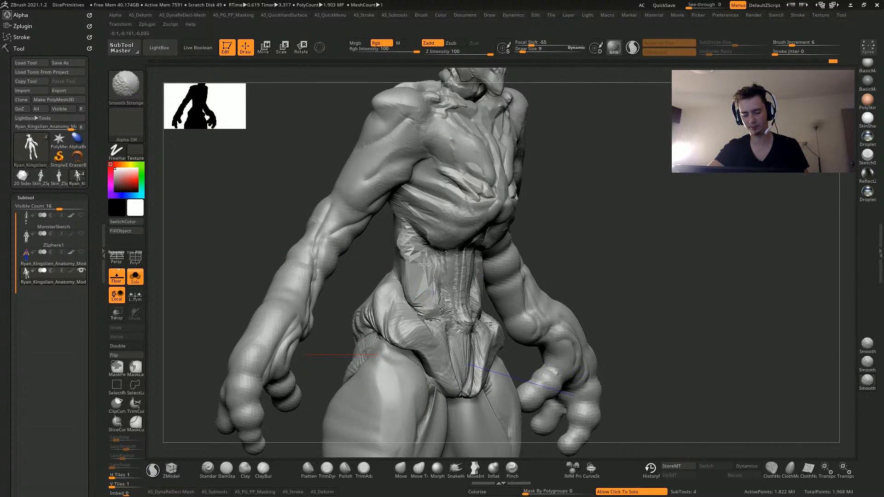
{"action": "mouse_move", "coordinate": [205, 236]}
{"action": "left_mouse_down"}
{"action": "mouse_move", "coordinate": [203, 278]}
{"action": "mouse_move", "coordinate": [208, 256]}
{"action": "mouse_move", "coordinate": [252, 276]}
{"action": "mouse_move", "coordinate": [173, 310]}
{"action": "mouse_move", "coordinate": [188, 280]}
{"action": "left_mouse_up"}
{"action": "left_click_drag", "start_coordinate": [278, 219], "coordinate": [360, 199]}
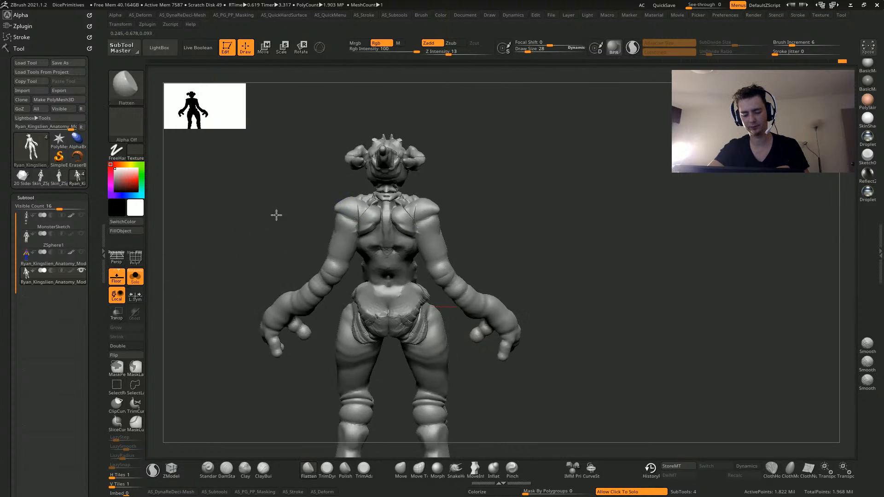
{"action": "mouse_move", "coordinate": [276, 213]}
{"action": "left_mouse_down"}
{"action": "mouse_move", "coordinate": [192, 302]}
{"action": "mouse_move", "coordinate": [346, 275]}
{"action": "mouse_move", "coordinate": [274, 251]}
{"action": "left_mouse_up"}
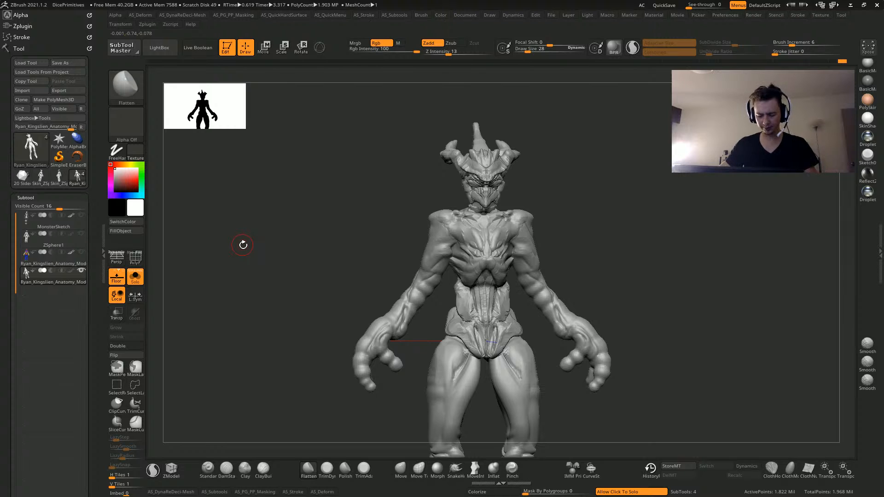
{"action": "mouse_move", "coordinate": [311, 439]}
{"action": "left_mouse_down"}
{"action": "mouse_move", "coordinate": [296, 325]}
{"action": "mouse_move", "coordinate": [280, 374]}
{"action": "left_mouse_up"}
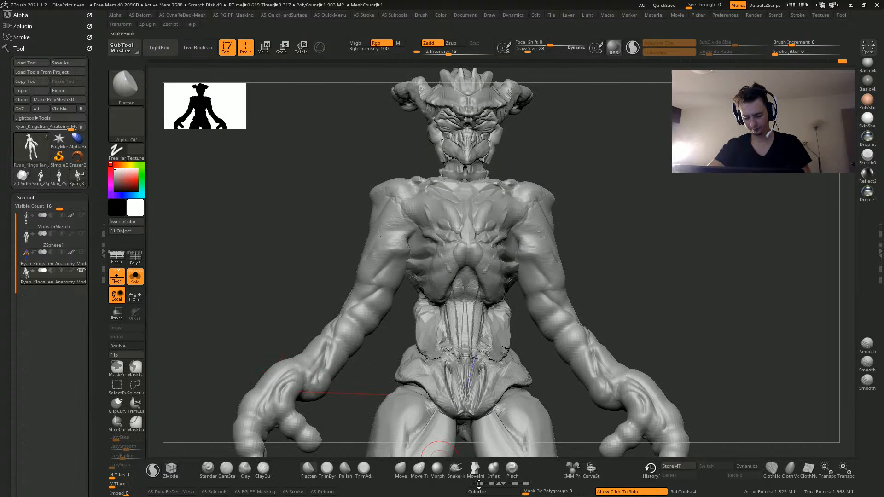
Lengthen and taper the thumbs and fingers with the Move brush, enlarging it to size 40
{"action": "mouse_move", "coordinate": [227, 290]}
{"action": "left_mouse_down", "text": "alt"}
{"action": "mouse_move", "coordinate": [247, 255]}
{"action": "mouse_move", "coordinate": [251, 208]}
{"action": "left_mouse_up", "text": "alt"}
{"action": "left_click", "coordinate": [401, 474]}
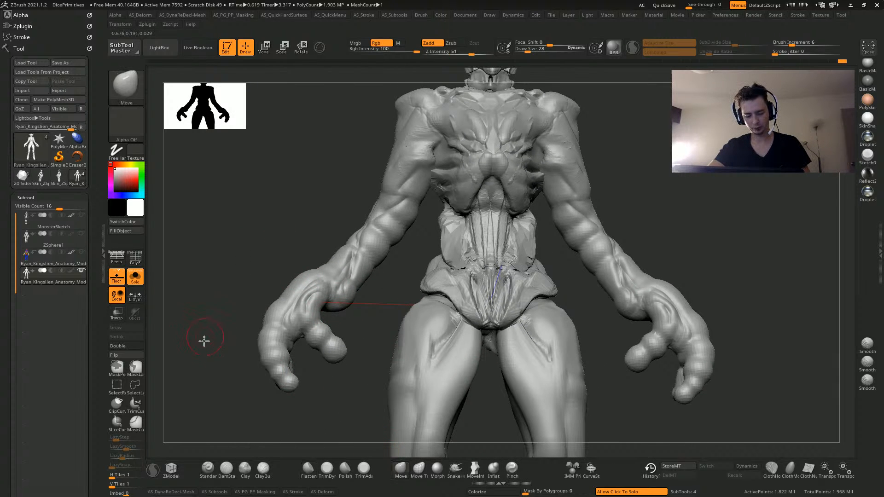
{"action": "mouse_move", "coordinate": [203, 341]}
{"action": "left_mouse_down"}
{"action": "mouse_move", "coordinate": [324, 367]}
{"action": "mouse_move", "coordinate": [320, 383]}
{"action": "left_mouse_up"}
{"action": "key", "text": "]"}
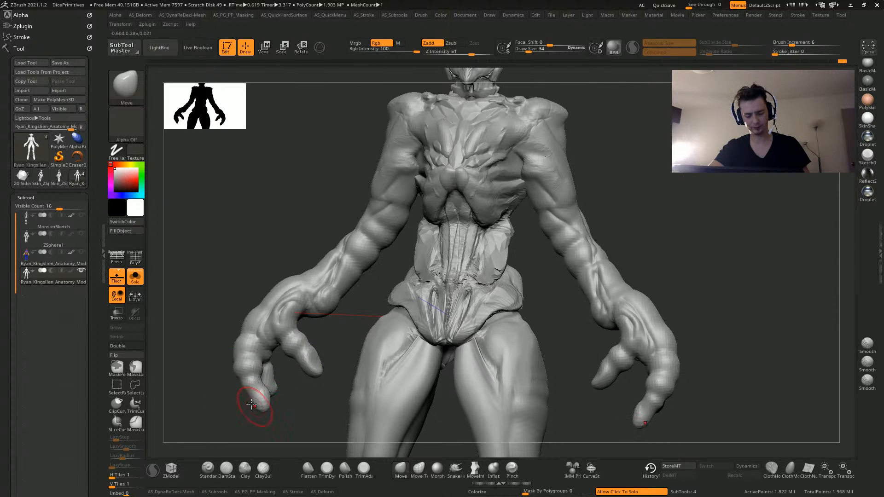
{"action": "key", "text": "]"}
{"action": "mouse_move", "coordinate": [251, 405]}
{"action": "left_mouse_down"}
{"action": "mouse_move", "coordinate": [242, 370]}
{"action": "mouse_move", "coordinate": [214, 388]}
{"action": "mouse_move", "coordinate": [222, 395]}
{"action": "left_mouse_up"}
{"action": "mouse_move", "coordinate": [212, 405]}
{"action": "left_mouse_down"}
{"action": "mouse_move", "coordinate": [219, 402]}
{"action": "mouse_move", "coordinate": [211, 379]}
{"action": "left_mouse_up"}
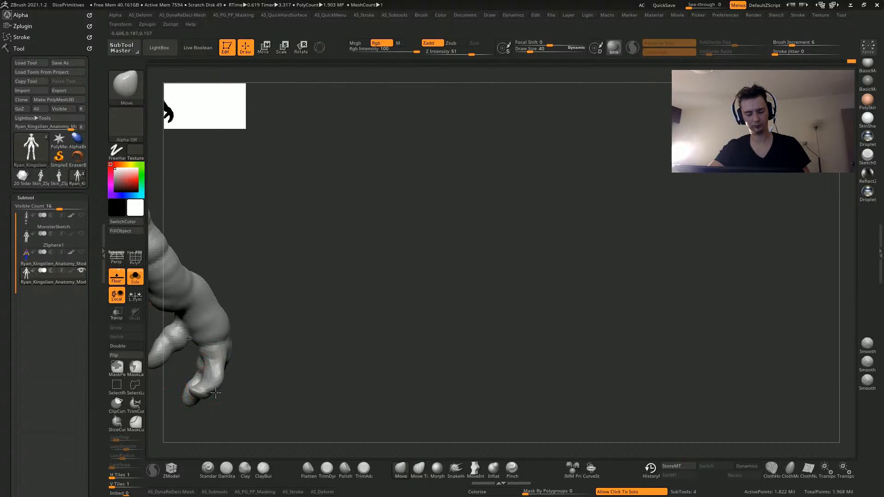
Isolate the hands by hiding the rest of the body, and adjust the view onto one hand
{"action": "mouse_move", "coordinate": [300, 403]}
{"action": "left_mouse_down"}
{"action": "mouse_move", "coordinate": [369, 412]}
{"action": "mouse_move", "coordinate": [461, 393]}
{"action": "mouse_move", "coordinate": [410, 389]}
{"action": "mouse_move", "coordinate": [391, 371]}
{"action": "mouse_move", "coordinate": [431, 385]}
{"action": "mouse_move", "coordinate": [345, 375]}
{"action": "mouse_move", "coordinate": [246, 306]}
{"action": "mouse_move", "coordinate": [406, 313]}
{"action": "mouse_move", "coordinate": [245, 401]}
{"action": "mouse_move", "coordinate": [222, 318]}
{"action": "left_mouse_up"}
{"action": "left_click_drag", "start_coordinate": [223, 361], "coordinate": [355, 391]}
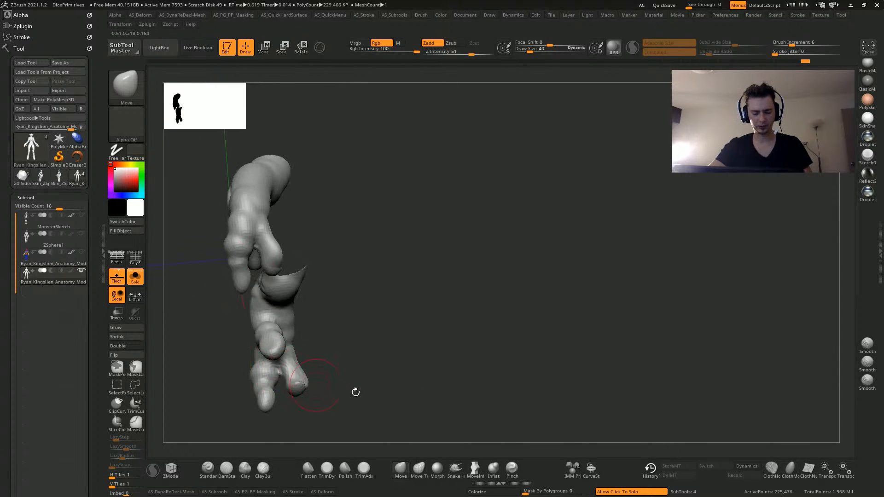
{"action": "left_click_drag", "start_coordinate": [267, 349], "coordinate": [451, 348], "text": "alt"}
{"action": "mouse_move", "coordinate": [280, 332]}
{"action": "left_mouse_down"}
{"action": "mouse_move", "coordinate": [289, 341]}
{"action": "mouse_move", "coordinate": [281, 368]}
{"action": "mouse_move", "coordinate": [278, 353]}
{"action": "mouse_move", "coordinate": [255, 337]}
{"action": "mouse_move", "coordinate": [274, 345]}
{"action": "mouse_move", "coordinate": [258, 383]}
{"action": "mouse_move", "coordinate": [320, 334]}
{"action": "mouse_move", "coordinate": [391, 323]}
{"action": "left_mouse_up"}
{"action": "mouse_move", "coordinate": [575, 245]}
{"action": "left_mouse_down", "text": "ctrl"}
{"action": "mouse_move", "coordinate": [482, 297]}
{"action": "mouse_move", "coordinate": [616, 286]}
{"action": "left_mouse_up", "text": "ctrl"}
{"action": "left_click_drag", "start_coordinate": [358, 254], "coordinate": [366, 233]}
{"action": "key", "text": "ctrl+z"}
{"action": "mouse_move", "coordinate": [610, 364]}
{"action": "left_mouse_down", "text": "ctrl"}
{"action": "mouse_move", "coordinate": [491, 317]}
{"action": "mouse_move", "coordinate": [596, 291]}
{"action": "left_mouse_up", "text": "ctrl"}
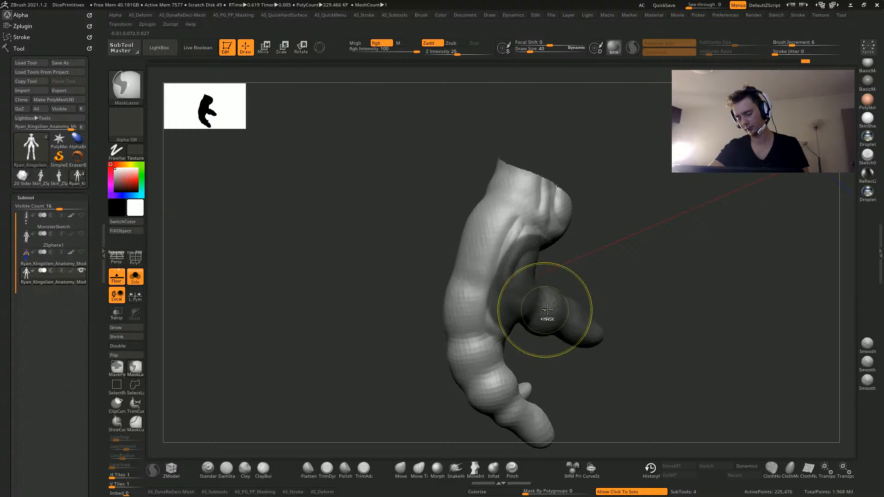
{"action": "left_click", "coordinate": [543, 309], "text": "ctrl"}
{"action": "key", "text": "ctrl+z"}
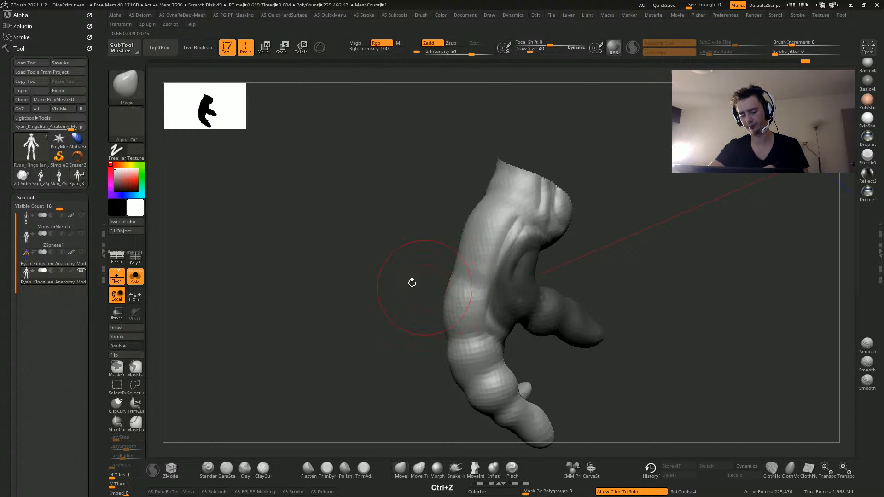
Mask the whole hand except the thumb and its base, and shift the thumb with the Transpose Move line
{"action": "mouse_move", "coordinate": [368, 271]}
{"action": "left_mouse_down"}
{"action": "mouse_move", "coordinate": [323, 264]}
{"action": "mouse_move", "coordinate": [409, 292]}
{"action": "left_mouse_up"}
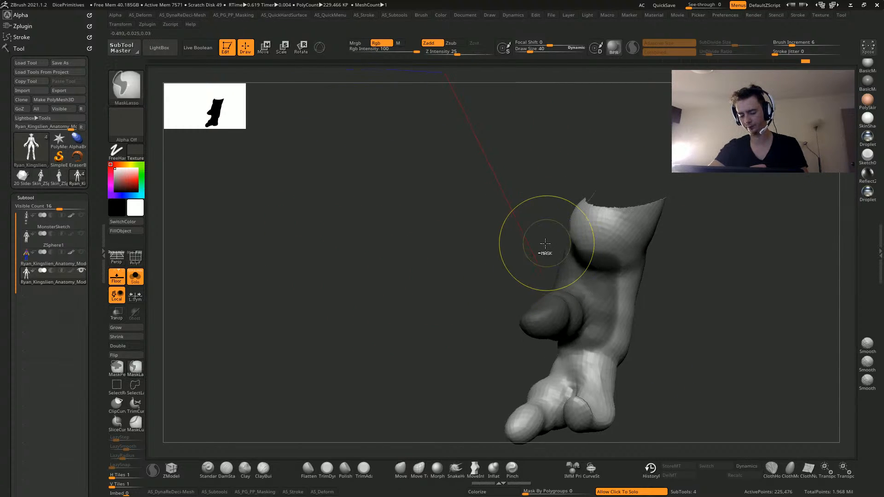
{"action": "mouse_move", "coordinate": [548, 242]}
{"action": "left_mouse_down", "text": "ctrl"}
{"action": "mouse_move", "coordinate": [591, 351]}
{"action": "mouse_move", "coordinate": [590, 341]}
{"action": "left_mouse_up", "text": "ctrl"}
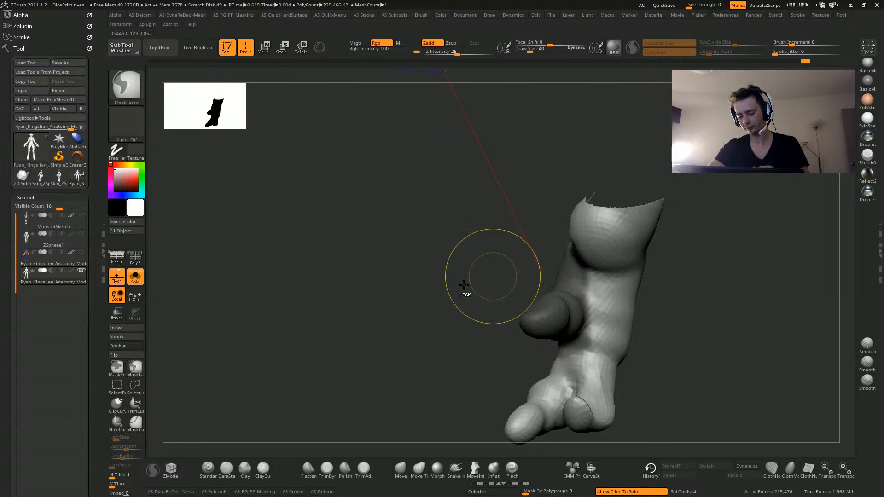
{"action": "left_click_drag", "start_coordinate": [398, 293], "coordinate": [261, 87]}
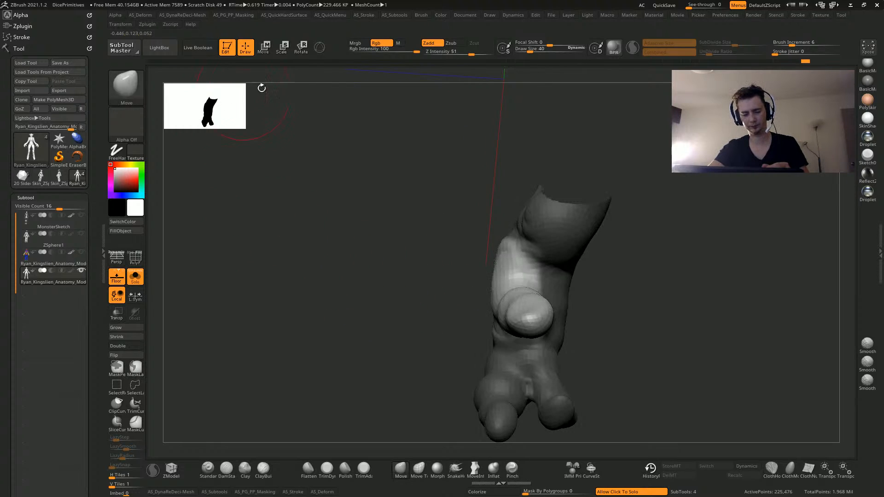
{"action": "left_click", "coordinate": [263, 47]}
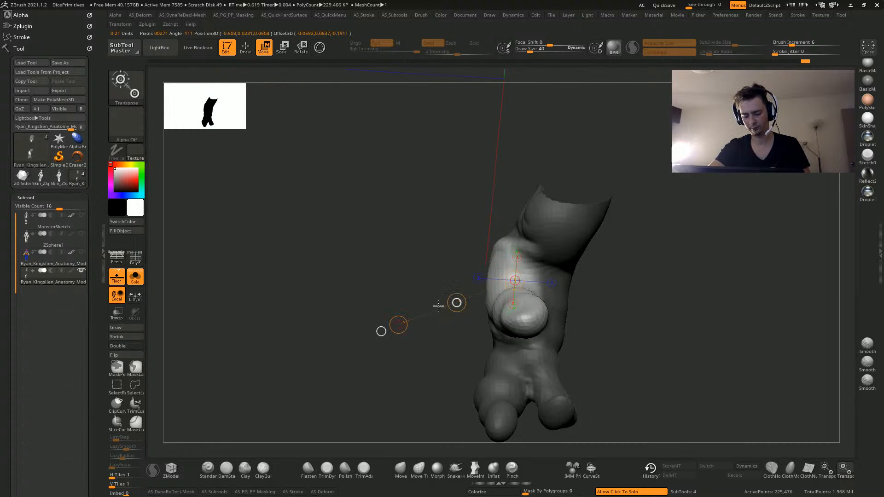
{"action": "left_click_drag", "start_coordinate": [433, 309], "coordinate": [348, 324]}
Reshape the thumb base with the Move brush at size 46, clear the mask, and smooth the area between thumb and palm
{"action": "left_click", "coordinate": [395, 474]}
{"action": "left_click_drag", "start_coordinate": [391, 281], "coordinate": [470, 253]}
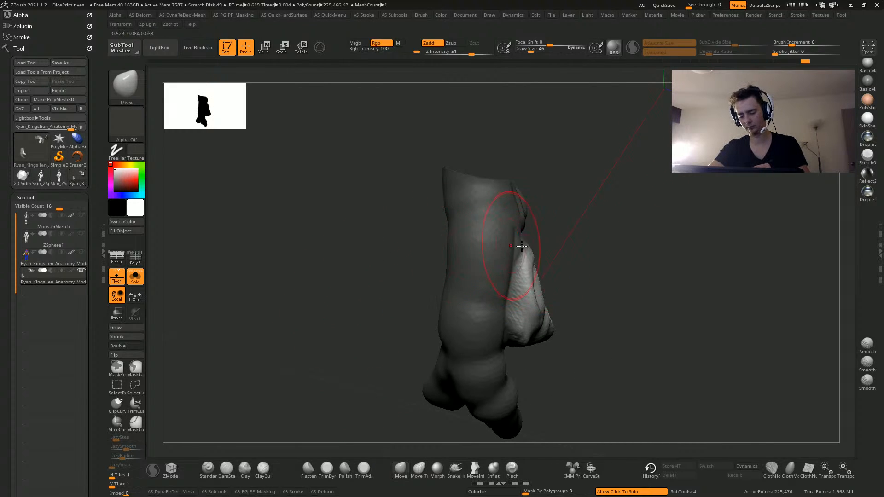
{"action": "left_click_drag", "start_coordinate": [629, 426], "coordinate": [487, 316]}
{"action": "left_click_drag", "start_coordinate": [550, 361], "coordinate": [537, 341], "text": "ctrl"}
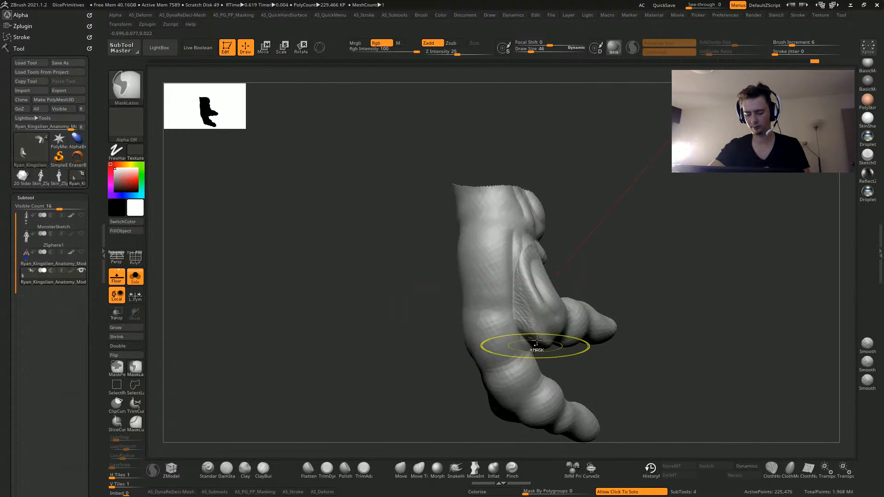
{"action": "left_click_drag", "start_coordinate": [422, 283], "coordinate": [450, 296]}
{"action": "mouse_move", "coordinate": [525, 330]}
{"action": "left_mouse_down", "text": "shift"}
{"action": "mouse_move", "coordinate": [552, 345]}
{"action": "mouse_move", "coordinate": [537, 340]}
{"action": "left_mouse_up", "text": "shift"}
{"action": "key", "text": "ctrl+z"}
{"action": "left_click_drag", "start_coordinate": [383, 284], "coordinate": [361, 289]}
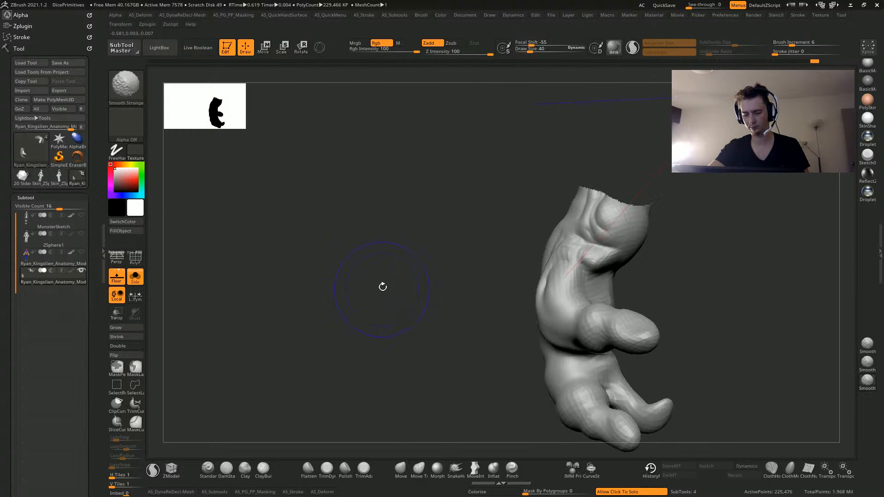
{"action": "left_click_drag", "start_coordinate": [428, 249], "coordinate": [367, 262]}
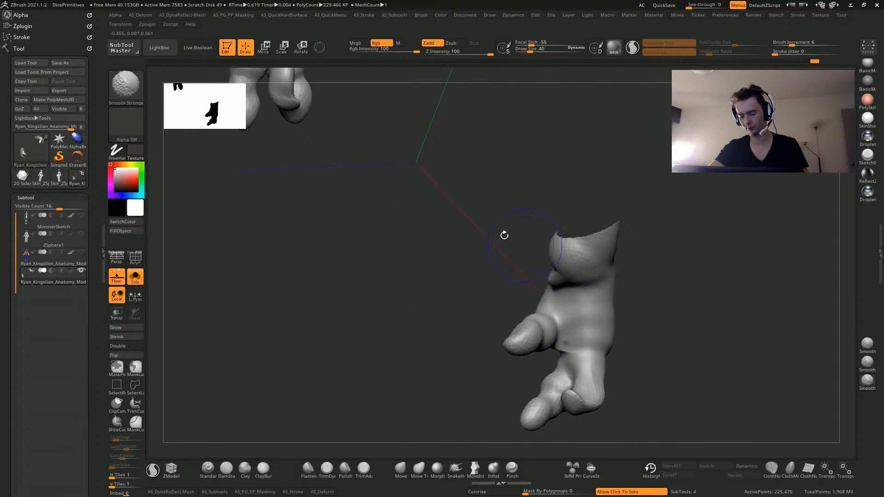
Turn on the wireframe and polygroup colors to examine the mesh density around the thumb and palm, and turn them off again
{"action": "key", "text": "b"}
{"action": "key", "text": "m"}
{"action": "key", "text": "v"}
{"action": "left_click", "coordinate": [134, 260]}
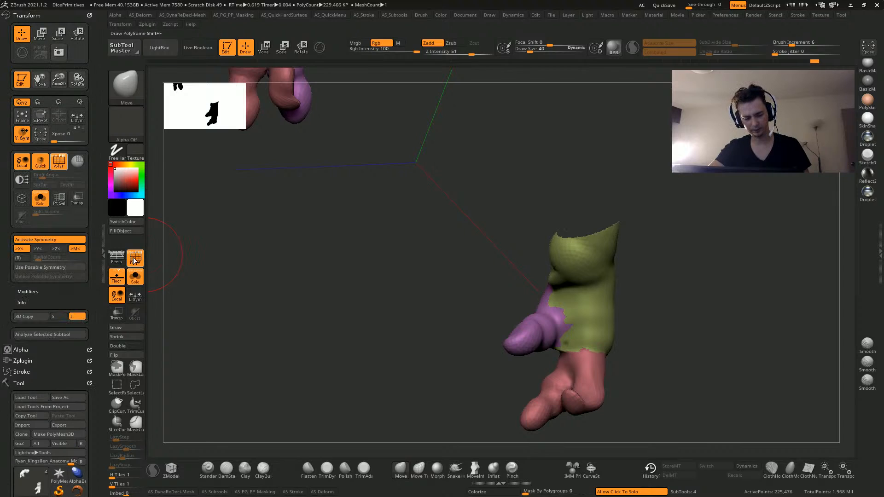
{"action": "left_click", "coordinate": [134, 261]}
{"action": "left_click", "coordinate": [134, 259]}
{"action": "left_click_drag", "start_coordinate": [294, 278], "coordinate": [351, 428], "text": "alt"}
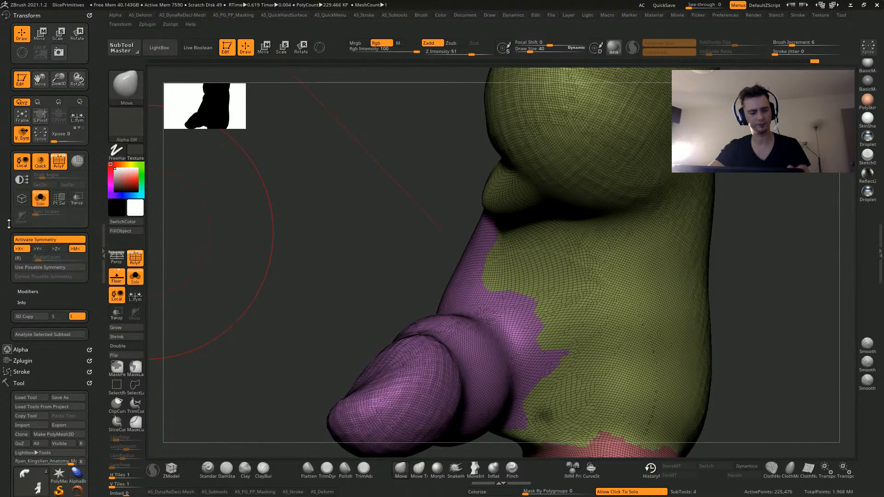
{"action": "left_click", "coordinate": [31, 14]}
{"action": "left_click_drag", "start_coordinate": [221, 213], "coordinate": [258, 233], "text": "alt"}
{"action": "left_click_drag", "start_coordinate": [295, 274], "coordinate": [389, 298]}
{"action": "left_click", "coordinate": [133, 260]}
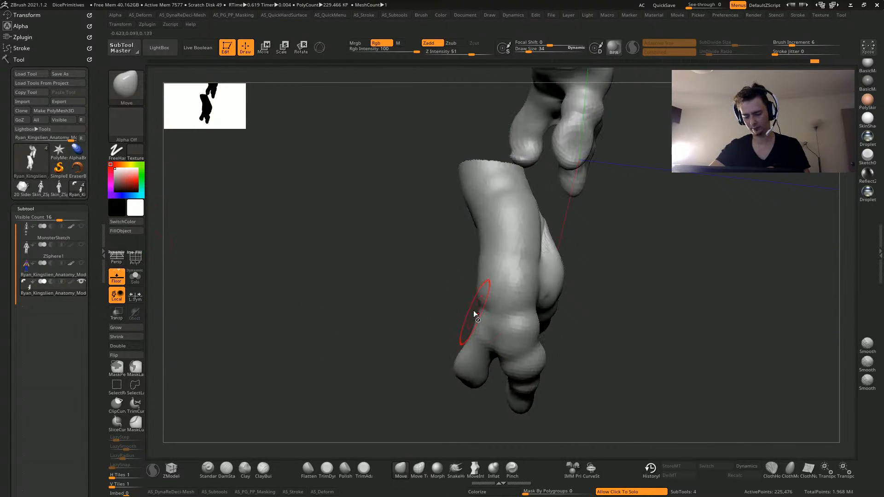
Push out the base of the outer finger with the Move brush at size 40
{"action": "key", "text": "]"}
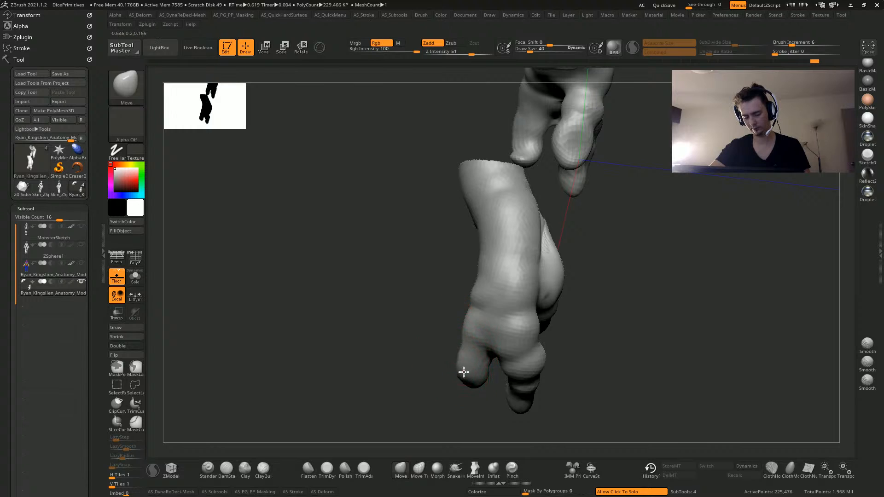
{"action": "mouse_move", "coordinate": [415, 304]}
{"action": "left_mouse_down"}
{"action": "mouse_move", "coordinate": [487, 333]}
{"action": "mouse_move", "coordinate": [497, 369]}
{"action": "left_mouse_up"}
{"action": "key", "text": "["}
{"action": "key", "text": "["}
{"action": "left_click_drag", "start_coordinate": [394, 441], "coordinate": [375, 413]}
Try out the DamStandard brush and build up a small nail form on a fingertip with the Clay brush at size 10
{"action": "left_click", "coordinate": [226, 467]}
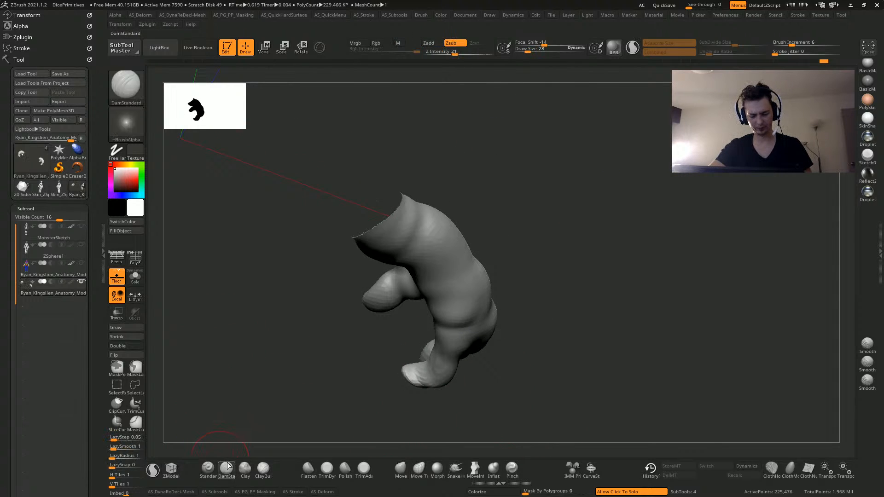
{"action": "key", "text": "b"}
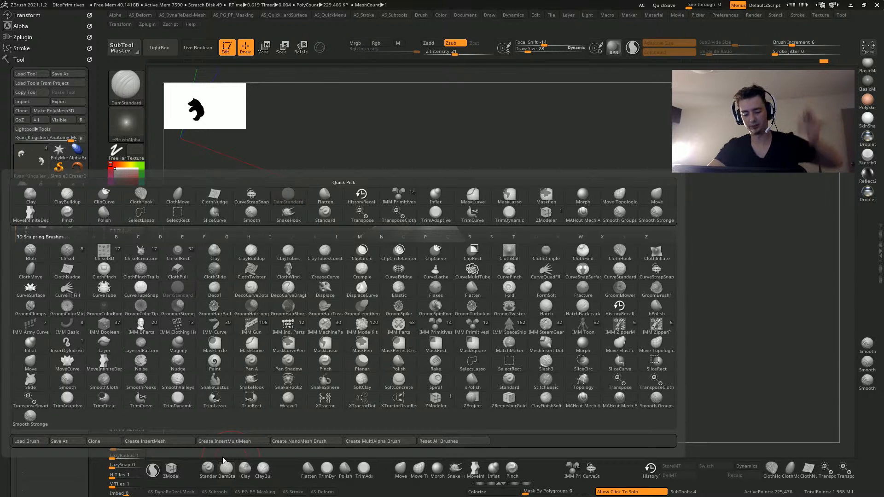
{"action": "mouse_move", "coordinate": [310, 119]}
{"action": "left_mouse_down"}
{"action": "mouse_move", "coordinate": [248, 219]}
{"action": "mouse_move", "coordinate": [258, 215]}
{"action": "left_mouse_up"}
{"action": "key", "text": "["}
{"action": "key", "text": "["}
{"action": "left_click_drag", "start_coordinate": [229, 375], "coordinate": [210, 390]}
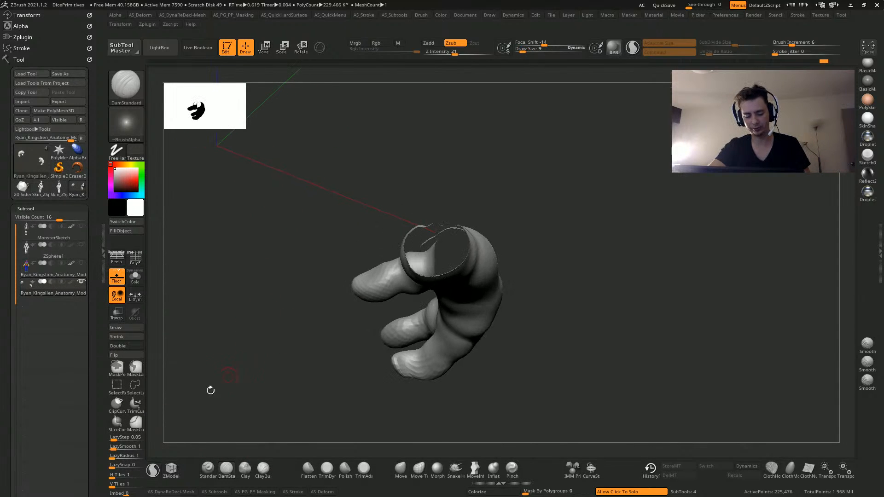
{"action": "left_click", "coordinate": [245, 467]}
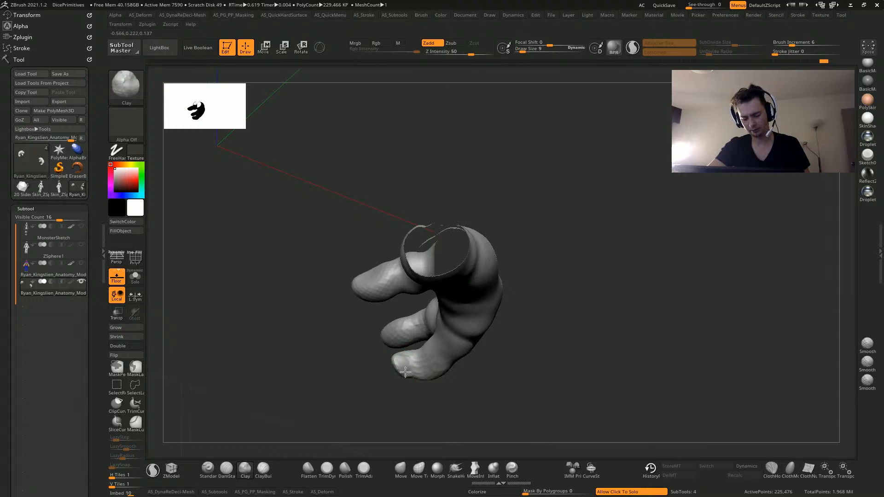
{"action": "mouse_move", "coordinate": [386, 359]}
{"action": "left_mouse_down"}
{"action": "mouse_move", "coordinate": [345, 349]}
{"action": "mouse_move", "coordinate": [373, 386]}
{"action": "mouse_move", "coordinate": [404, 366]}
{"action": "mouse_move", "coordinate": [355, 347]}
{"action": "mouse_move", "coordinate": [374, 363]}
{"action": "mouse_move", "coordinate": [366, 355]}
{"action": "left_mouse_up"}
{"action": "key", "text": "ctrl+z"}
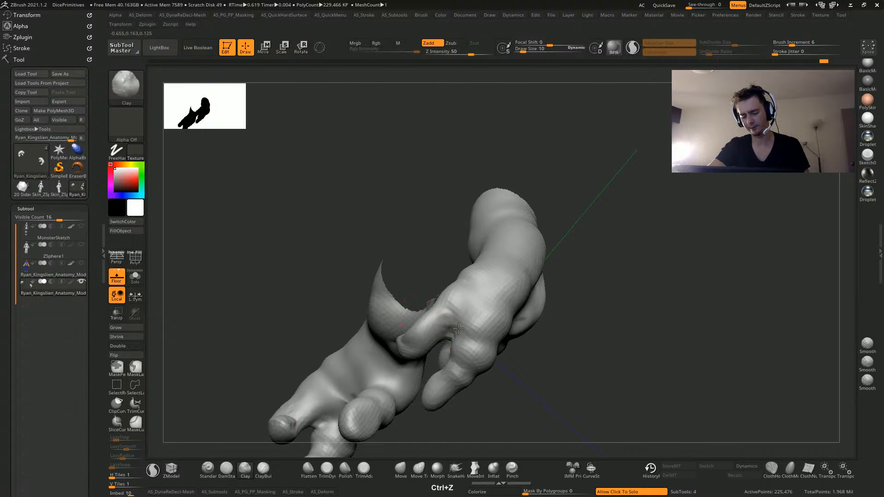
{"action": "mouse_move", "coordinate": [322, 295]}
{"action": "left_mouse_down", "text": "alt"}
{"action": "mouse_move", "coordinate": [267, 310]}
{"action": "mouse_move", "coordinate": [359, 367]}
{"action": "mouse_move", "coordinate": [302, 373]}
{"action": "left_mouse_up", "text": "alt"}
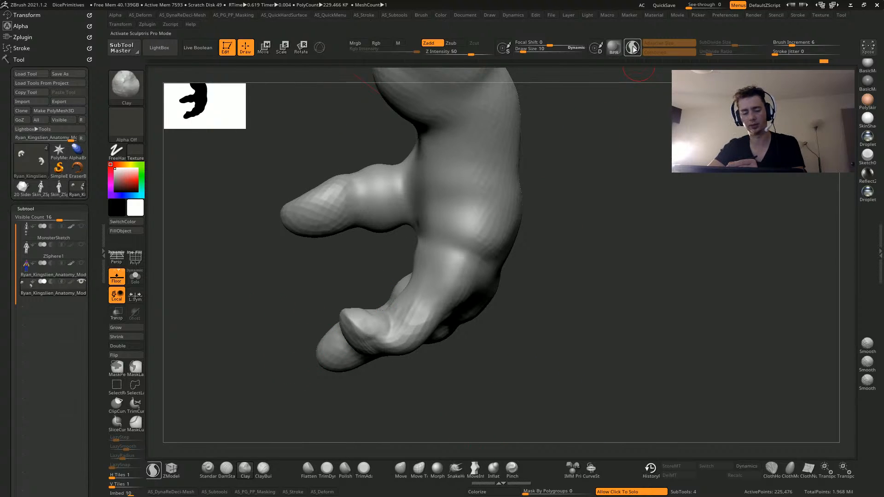
{"action": "mouse_move", "coordinate": [283, 325]}
{"action": "left_mouse_down"}
{"action": "mouse_move", "coordinate": [313, 329]}
{"action": "mouse_move", "coordinate": [267, 346]}
{"action": "mouse_move", "coordinate": [250, 293]}
{"action": "mouse_move", "coordinate": [223, 415]}
{"action": "mouse_move", "coordinate": [258, 380]}
{"action": "mouse_move", "coordinate": [338, 343]}
{"action": "mouse_move", "coordinate": [277, 364]}
{"action": "mouse_move", "coordinate": [258, 339]}
{"action": "mouse_move", "coordinate": [253, 363]}
{"action": "mouse_move", "coordinate": [224, 346]}
{"action": "mouse_move", "coordinate": [241, 432]}
{"action": "mouse_move", "coordinate": [241, 361]}
{"action": "mouse_move", "coordinate": [217, 310]}
{"action": "mouse_move", "coordinate": [312, 377]}
{"action": "left_mouse_up"}
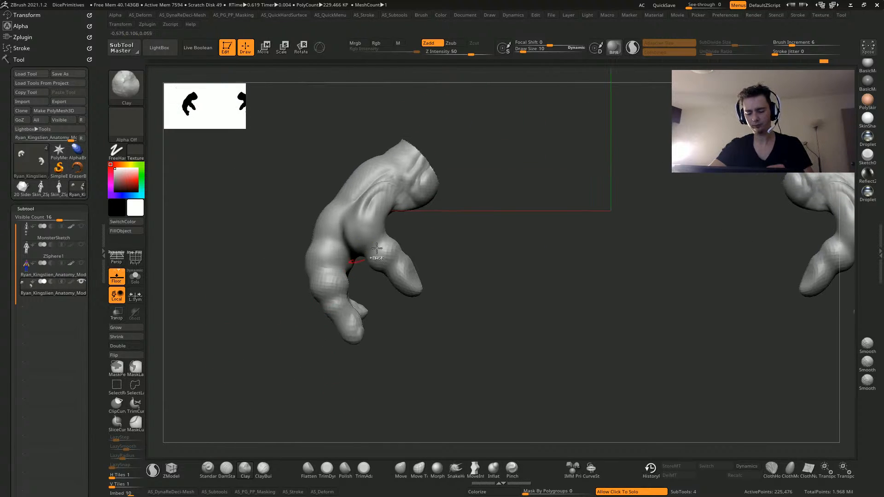
Mask both hands completely except for the thumbs
{"action": "mouse_move", "coordinate": [413, 212]}
{"action": "left_mouse_down", "text": "ctrl"}
{"action": "mouse_move", "coordinate": [365, 258]}
{"action": "mouse_move", "coordinate": [450, 249]}
{"action": "left_mouse_up", "text": "ctrl"}
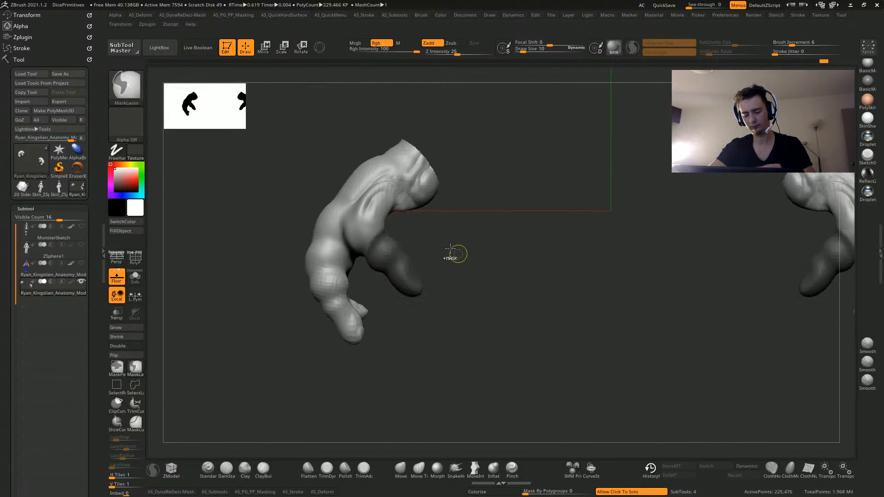
{"action": "left_click", "coordinate": [261, 296], "text": "ctrl"}
{"action": "left_click_drag", "start_coordinate": [235, 300], "coordinate": [254, 265]}
Rotate the thumbs inward toward the fingers with Transpose Rotate, adjusting their angle from the front and end views
{"action": "left_click", "coordinate": [301, 48]}
{"action": "left_click_drag", "start_coordinate": [393, 222], "coordinate": [367, 249]}
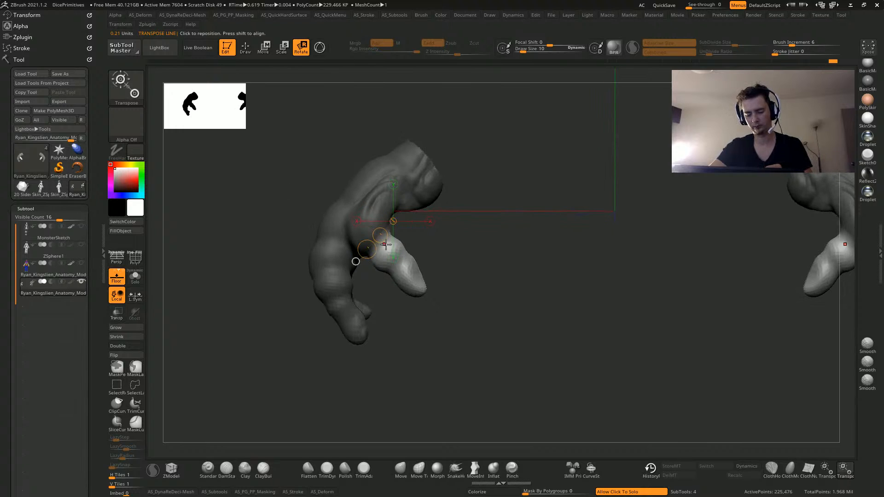
{"action": "left_click", "coordinate": [320, 48]}
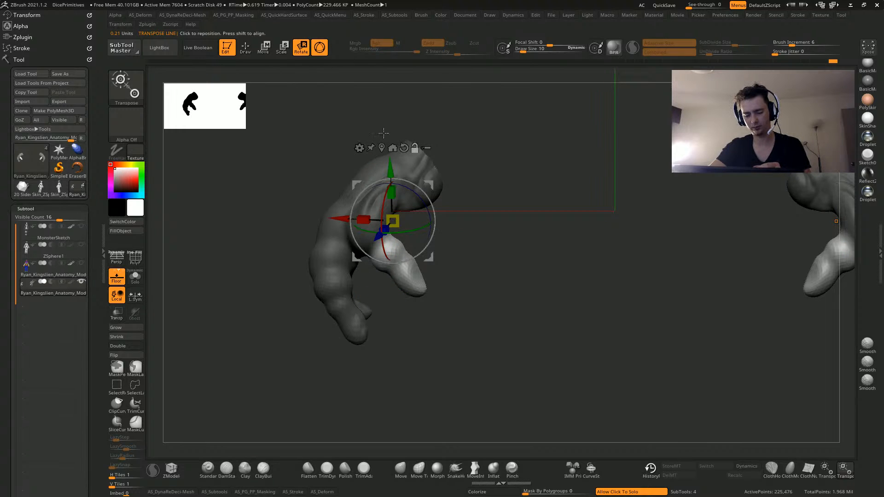
{"action": "left_click", "coordinate": [319, 48]}
{"action": "left_click_drag", "start_coordinate": [395, 161], "coordinate": [321, 183]}
{"action": "left_click_drag", "start_coordinate": [382, 248], "coordinate": [244, 193]}
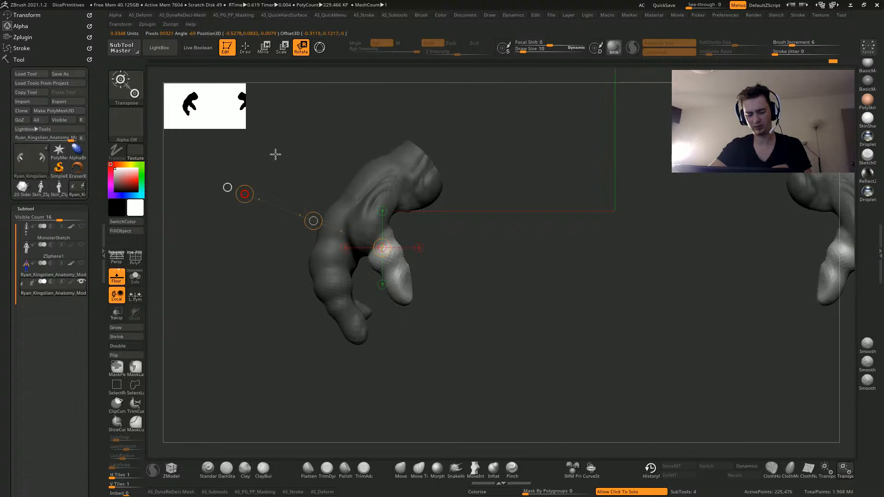
{"action": "left_click_drag", "start_coordinate": [230, 230], "coordinate": [249, 272]}
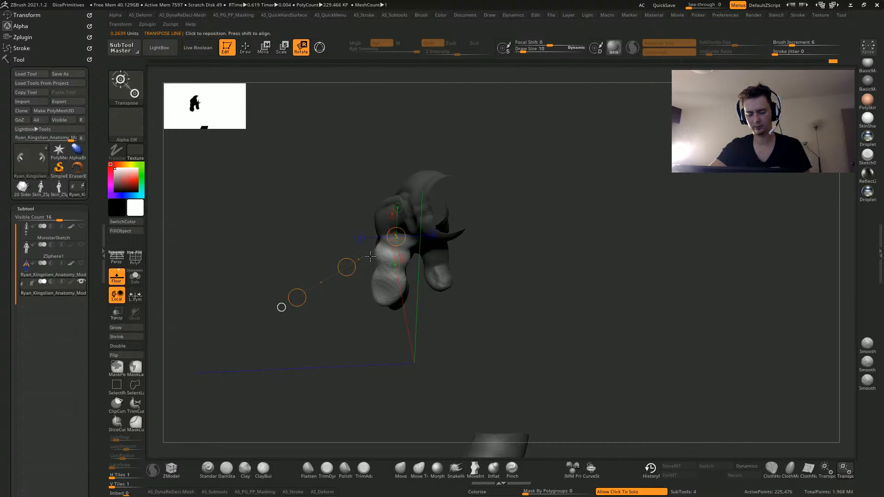
{"action": "left_click_drag", "start_coordinate": [386, 261], "coordinate": [369, 372]}
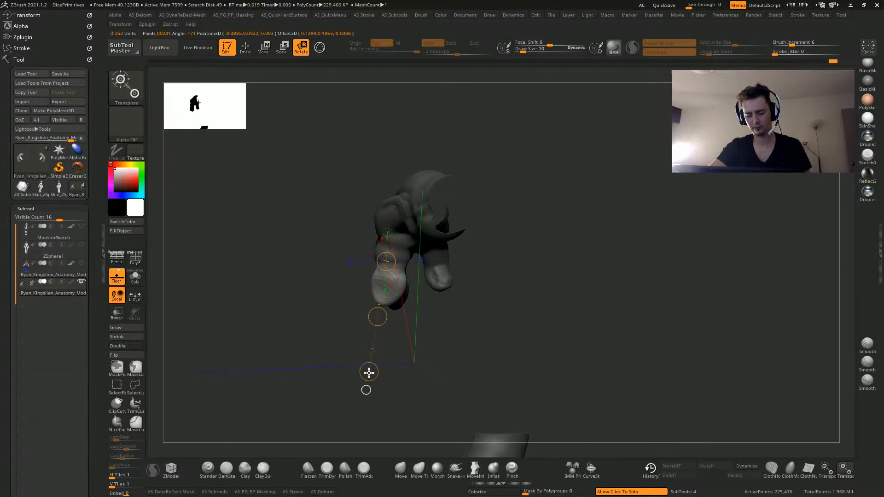
{"action": "mouse_move", "coordinate": [305, 349]}
{"action": "left_mouse_down"}
{"action": "mouse_move", "coordinate": [346, 320]}
{"action": "mouse_move", "coordinate": [357, 408]}
{"action": "mouse_move", "coordinate": [272, 364]}
{"action": "mouse_move", "coordinate": [250, 331]}
{"action": "mouse_move", "coordinate": [226, 379]}
{"action": "mouse_move", "coordinate": [345, 244]}
{"action": "left_mouse_up"}
Clear the mask and refine the shape of the thumb and index finger with the Move brush at sizes 46 and 40
{"action": "left_click", "coordinate": [404, 473]}
{"action": "left_click_drag", "start_coordinate": [265, 260], "coordinate": [345, 276]}
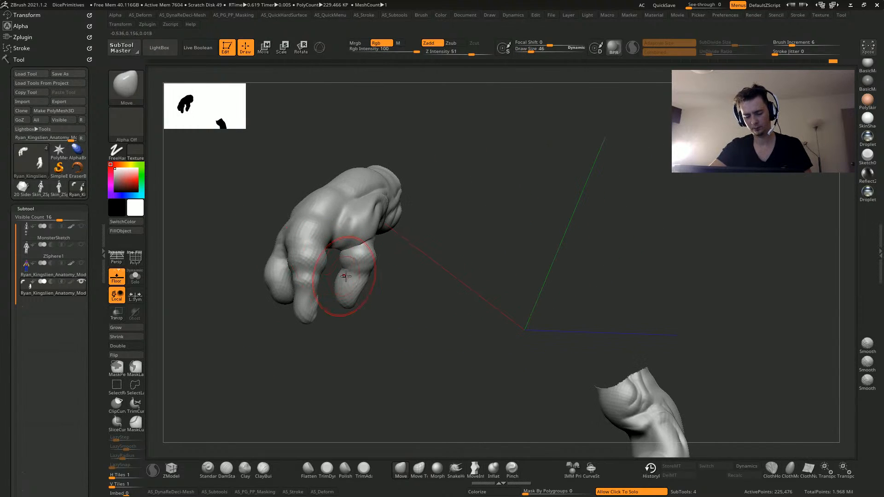
{"action": "mouse_move", "coordinate": [245, 269]}
{"action": "left_mouse_down"}
{"action": "mouse_move", "coordinate": [221, 300]}
{"action": "mouse_move", "coordinate": [197, 375]}
{"action": "mouse_move", "coordinate": [257, 359]}
{"action": "left_mouse_up"}
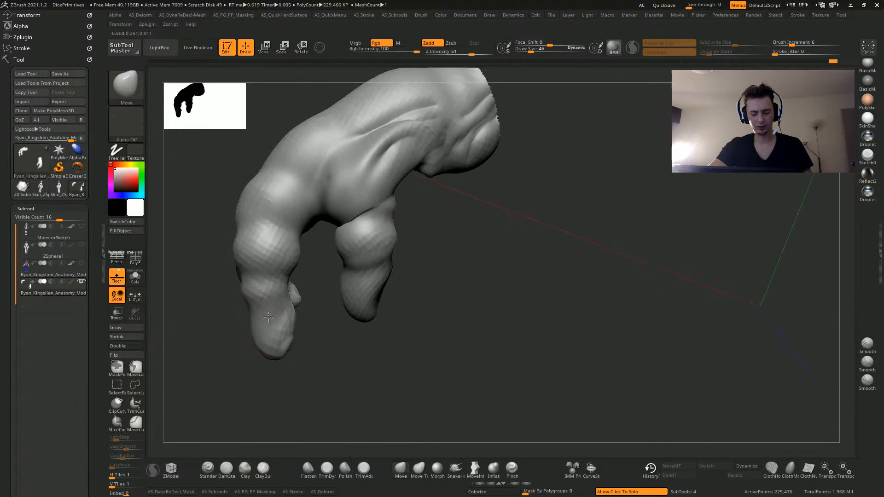
{"action": "key", "text": "bracketleft"}
{"action": "mouse_move", "coordinate": [248, 318]}
{"action": "left_mouse_down"}
{"action": "mouse_move", "coordinate": [242, 305]}
{"action": "mouse_move", "coordinate": [249, 322]}
{"action": "left_mouse_up"}
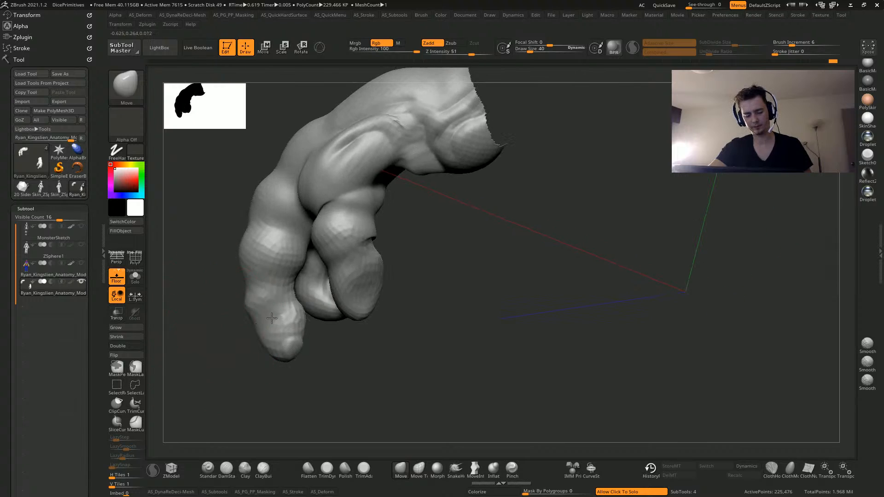
Smooth the end of the index finger with Smooth Stronger at size 10
{"action": "key", "text": "bracketleft"}
{"action": "key", "text": "bracketleft"}
{"action": "mouse_move", "coordinate": [188, 375]}
{"action": "left_mouse_down"}
{"action": "mouse_move", "coordinate": [225, 383]}
{"action": "mouse_move", "coordinate": [241, 375]}
{"action": "mouse_move", "coordinate": [222, 355]}
{"action": "left_mouse_up"}
{"action": "key", "text": "bracketleft"}
{"action": "key", "text": "bracketleft"}
{"action": "key", "text": "bracketleft"}
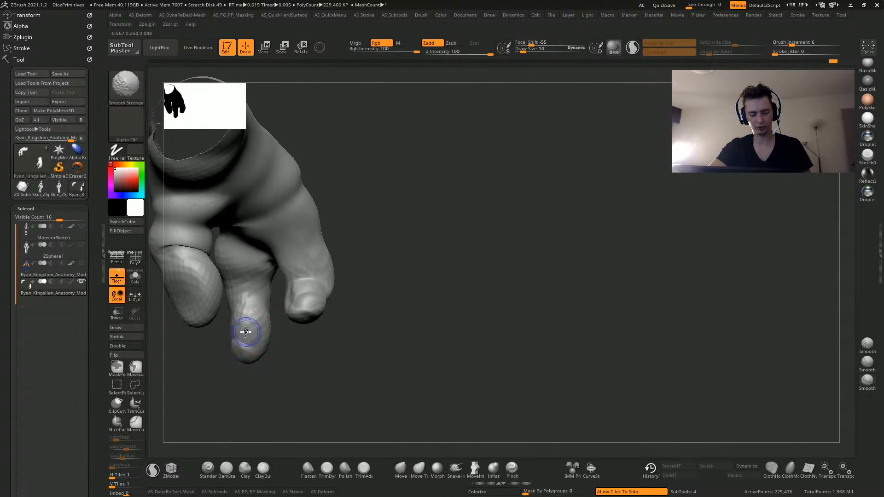
{"action": "mouse_move", "coordinate": [313, 381]}
{"action": "left_mouse_down"}
{"action": "mouse_move", "coordinate": [367, 409]}
{"action": "mouse_move", "coordinate": [221, 369]}
{"action": "mouse_move", "coordinate": [260, 339]}
{"action": "mouse_move", "coordinate": [304, 381]}
{"action": "left_mouse_up"}
Reshape the outer finger's knuckle and thickness with the Move brush at sizes 22 and 28
{"action": "key", "text": "bracketright"}
{"action": "key", "text": "bracketright"}
{"action": "left_click_drag", "start_coordinate": [321, 280], "coordinate": [331, 281]}
{"action": "left_click_drag", "start_coordinate": [294, 260], "coordinate": [316, 262]}
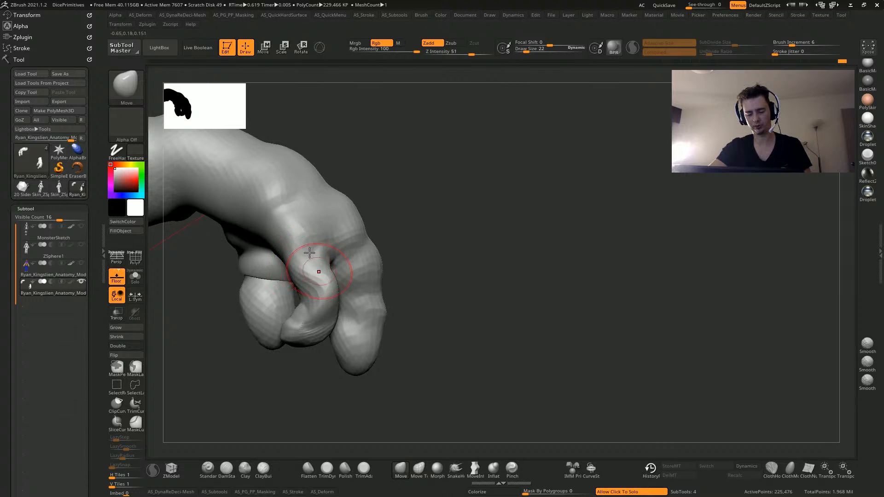
{"action": "left_click_drag", "start_coordinate": [446, 330], "coordinate": [260, 248]}
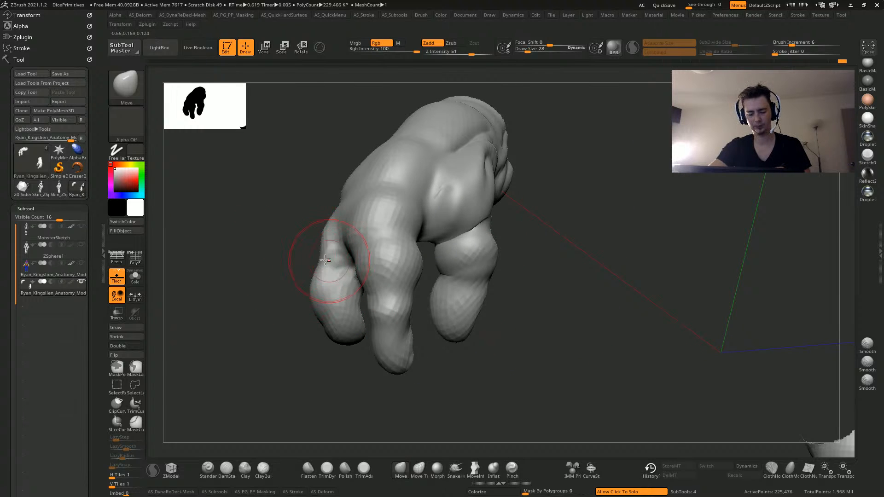
{"action": "mouse_move", "coordinate": [325, 260]}
{"action": "left_mouse_down"}
{"action": "mouse_move", "coordinate": [315, 307]}
{"action": "mouse_move", "coordinate": [233, 297]}
{"action": "left_mouse_up"}
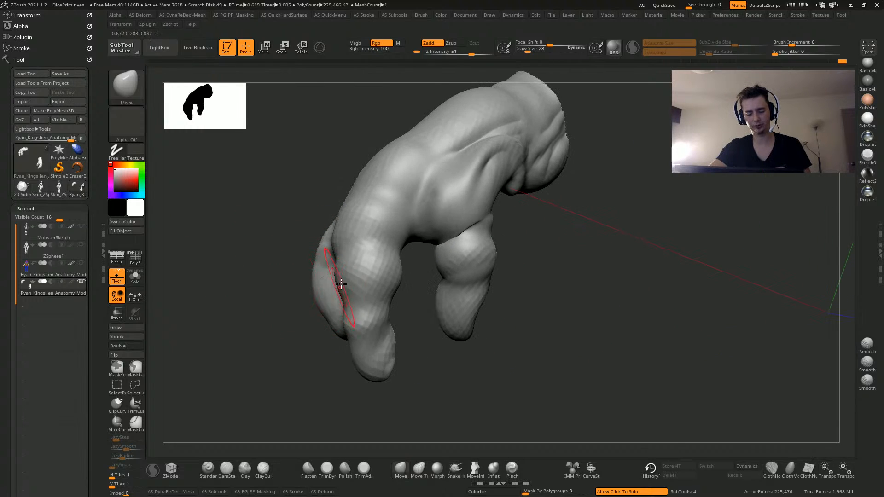
{"action": "left_click_drag", "start_coordinate": [299, 325], "coordinate": [267, 318]}
{"action": "key", "text": "bracketleft"}
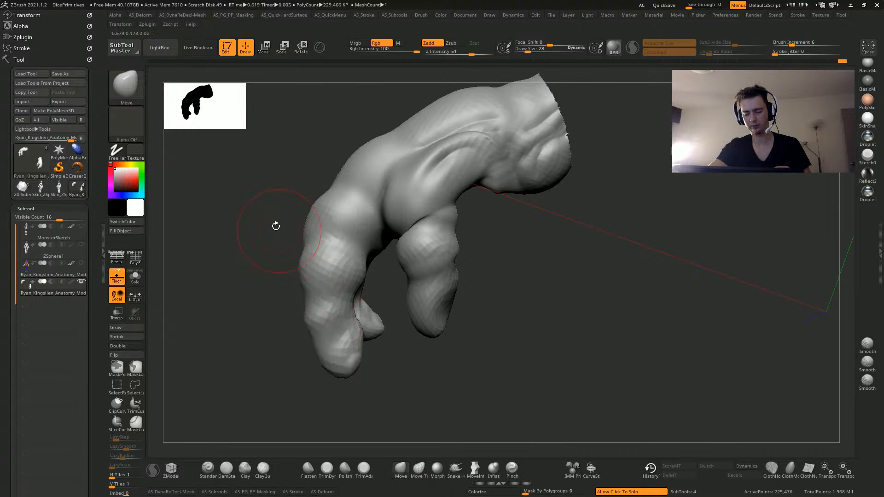
Annotate a screen capture with green curves along the index finger and thumb to mark their bend, and close the capture
{"action": "key", "text": "ctrl+Print"}
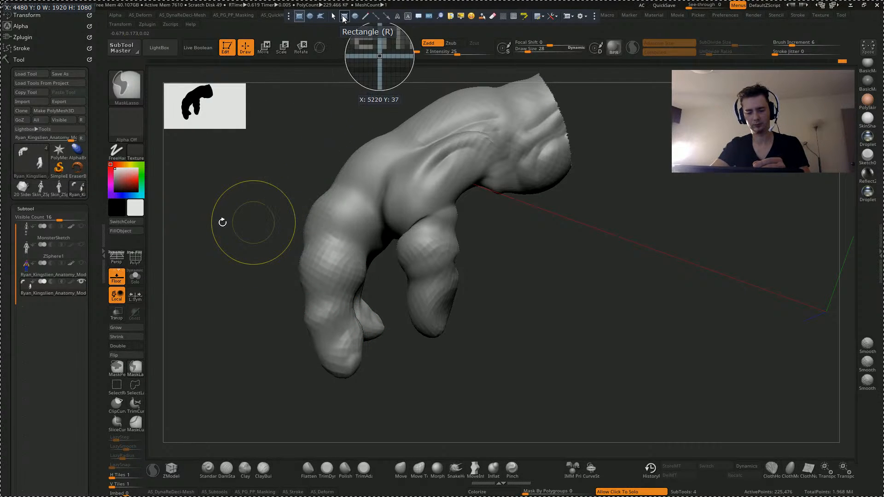
{"action": "left_click", "coordinate": [365, 16]}
{"action": "left_click_drag", "start_coordinate": [314, 241], "coordinate": [339, 364]}
{"action": "left_click_drag", "start_coordinate": [373, 172], "coordinate": [374, 397]}
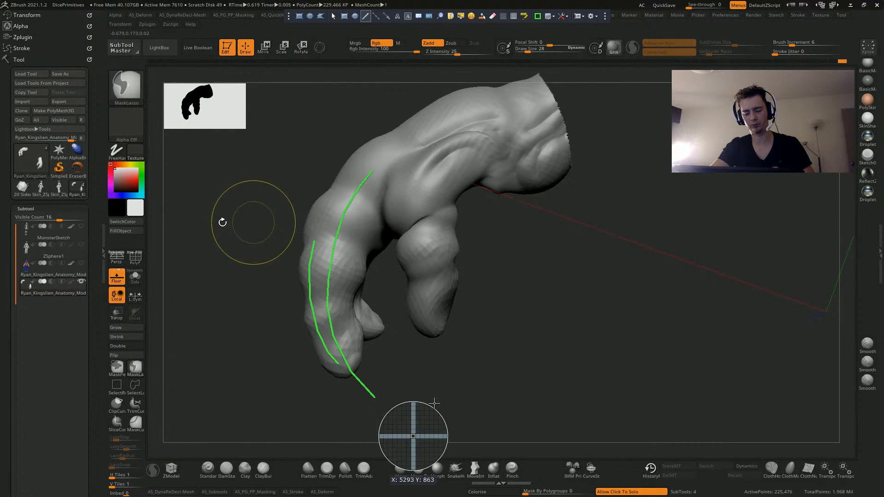
{"action": "mouse_move", "coordinate": [430, 191]}
{"action": "left_mouse_down"}
{"action": "mouse_move", "coordinate": [413, 382]}
{"action": "mouse_move", "coordinate": [413, 315]}
{"action": "left_mouse_up"}
{"action": "key", "text": "ctrl+z"}
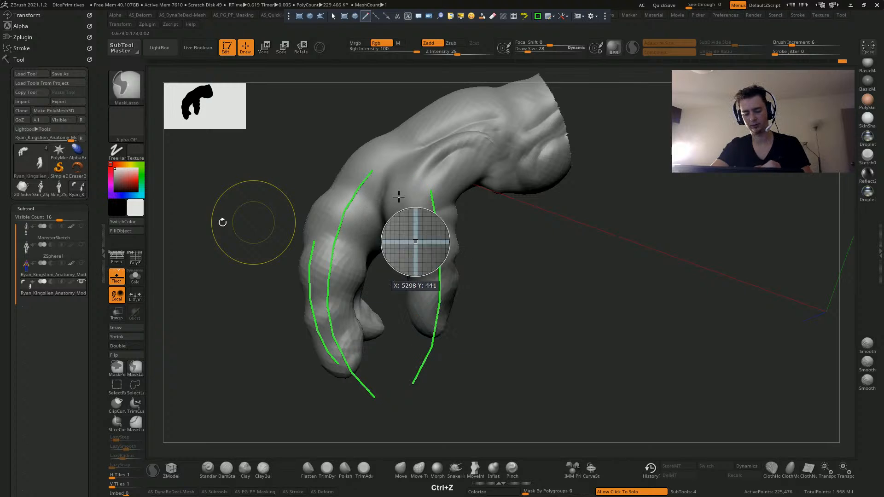
{"action": "key", "text": "ctrl+z"}
{"action": "left_click_drag", "start_coordinate": [407, 162], "coordinate": [422, 348]}
{"action": "left_click_drag", "start_coordinate": [406, 190], "coordinate": [420, 312]}
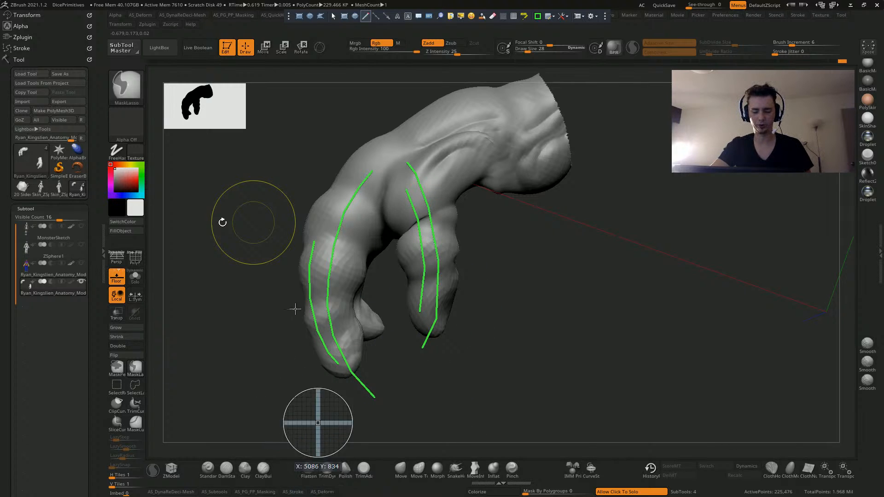
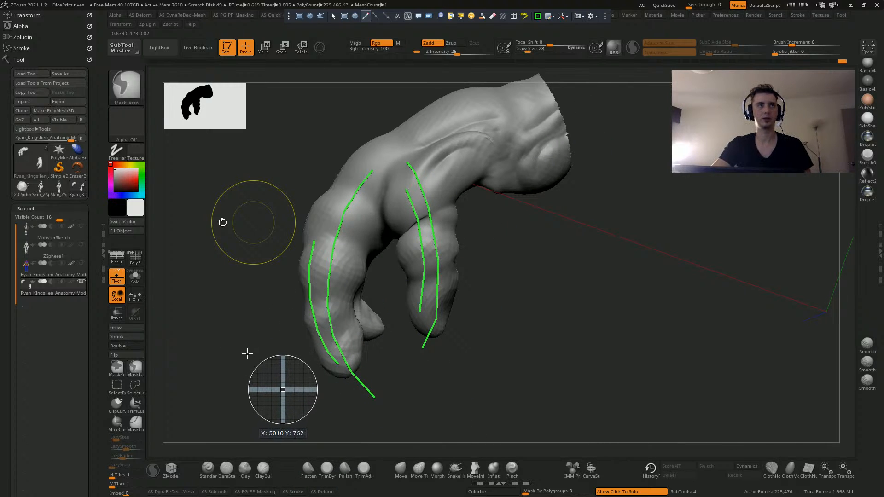
{"action": "right_click", "coordinate": [241, 225]}
Reshape the tip of the outer finger with the Move brush at size 28 and soften it with Smooth Stronger
{"action": "mouse_move", "coordinate": [228, 318]}
{"action": "right_mouse_down"}
{"action": "mouse_move", "coordinate": [288, 316]}
{"action": "mouse_move", "coordinate": [253, 246]}
{"action": "mouse_move", "coordinate": [276, 359]}
{"action": "mouse_move", "coordinate": [239, 392]}
{"action": "mouse_move", "coordinate": [363, 455]}
{"action": "right_mouse_up"}
{"action": "mouse_move", "coordinate": [255, 190]}
{"action": "right_mouse_down"}
{"action": "mouse_move", "coordinate": [347, 213]}
{"action": "mouse_move", "coordinate": [305, 209]}
{"action": "mouse_move", "coordinate": [402, 260]}
{"action": "mouse_move", "coordinate": [389, 284]}
{"action": "mouse_move", "coordinate": [398, 299]}
{"action": "right_mouse_up"}
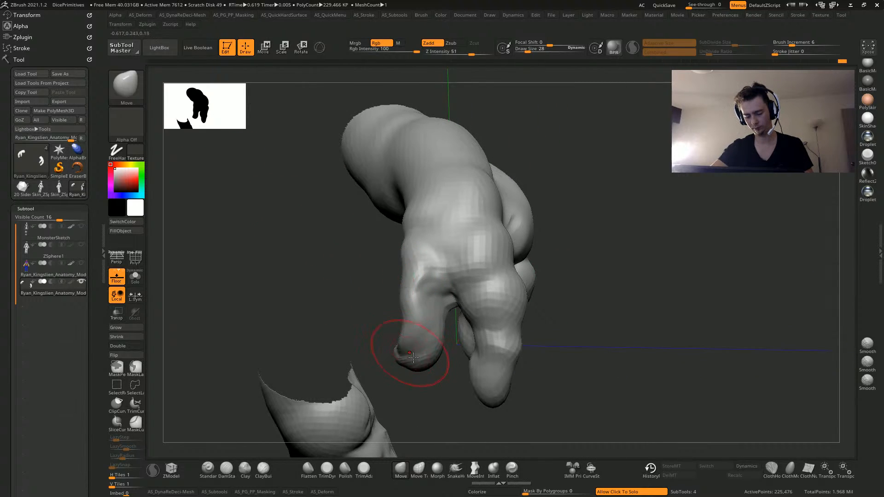
{"action": "mouse_move", "coordinate": [413, 358]}
{"action": "left_mouse_down"}
{"action": "mouse_move", "coordinate": [420, 362]}
{"action": "mouse_move", "coordinate": [418, 343]}
{"action": "left_mouse_up"}
{"action": "right_click_drag", "start_coordinate": [371, 355], "coordinate": [405, 359]}
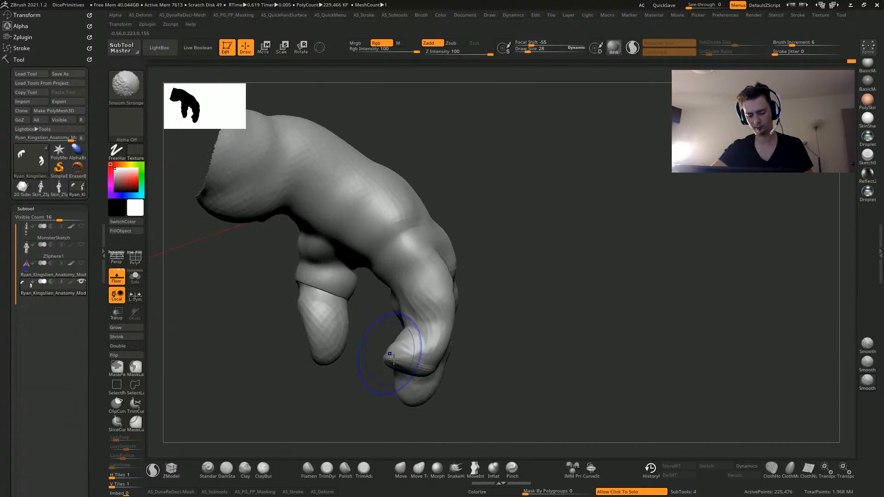
{"action": "left_click_drag", "start_coordinate": [393, 360], "coordinate": [418, 360], "text": "shift"}
Unhide the rest of the creature so the hands appear together with the whole body
{"action": "right_click_drag", "start_coordinate": [340, 422], "coordinate": [285, 374], "text": "ctrl"}
{"action": "right_click_drag", "start_coordinate": [286, 374], "coordinate": [279, 348]}
{"action": "left_click", "coordinate": [278, 348], "text": "ctrl+shift"}
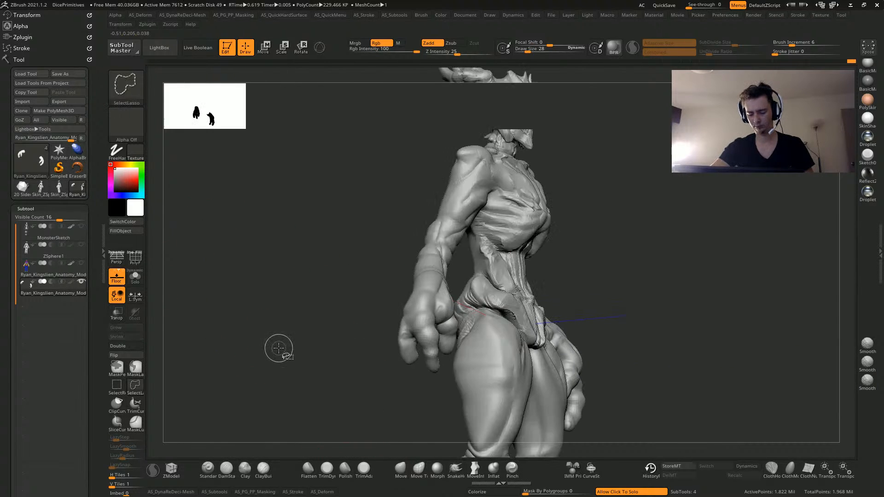
{"action": "mouse_move", "coordinate": [309, 317]}
{"action": "right_mouse_down"}
{"action": "mouse_move", "coordinate": [280, 327]}
{"action": "mouse_move", "coordinate": [297, 345]}
{"action": "mouse_move", "coordinate": [255, 278]}
{"action": "mouse_move", "coordinate": [281, 336]}
{"action": "mouse_move", "coordinate": [286, 304]}
{"action": "mouse_move", "coordinate": [311, 274]}
{"action": "mouse_move", "coordinate": [300, 302]}
{"action": "mouse_move", "coordinate": [324, 326]}
{"action": "right_mouse_up"}
Mask the upper forearms just below the elbows and invert the mask so only those areas can be edited
{"action": "mouse_move", "coordinate": [493, 250]}
{"action": "left_mouse_down", "text": "ctrl"}
{"action": "mouse_move", "coordinate": [444, 316]}
{"action": "mouse_move", "coordinate": [492, 276]}
{"action": "left_mouse_up", "text": "ctrl"}
{"action": "mouse_move", "coordinate": [280, 274]}
{"action": "right_mouse_down", "text": "alt"}
{"action": "mouse_move", "coordinate": [260, 276]}
{"action": "mouse_move", "coordinate": [236, 259]}
{"action": "right_mouse_up", "text": "alt"}
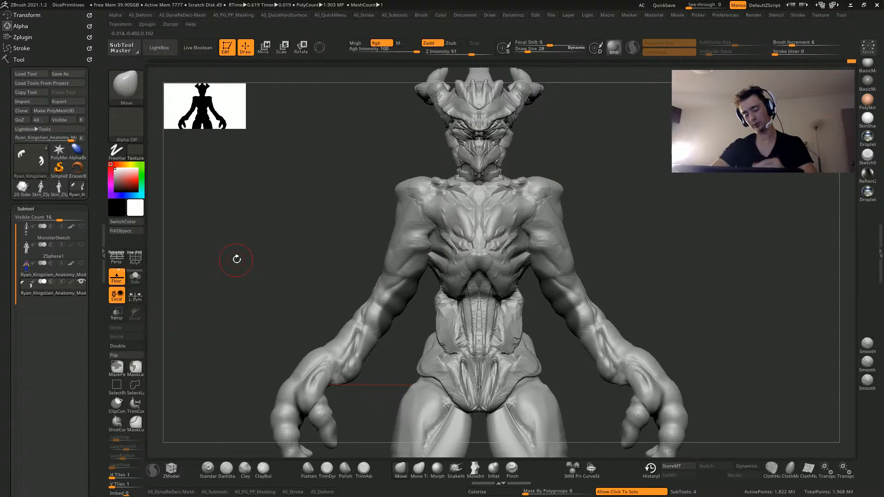
{"action": "key", "text": "ctrl"}
{"action": "left_click", "coordinate": [305, 300], "text": "ctrl"}
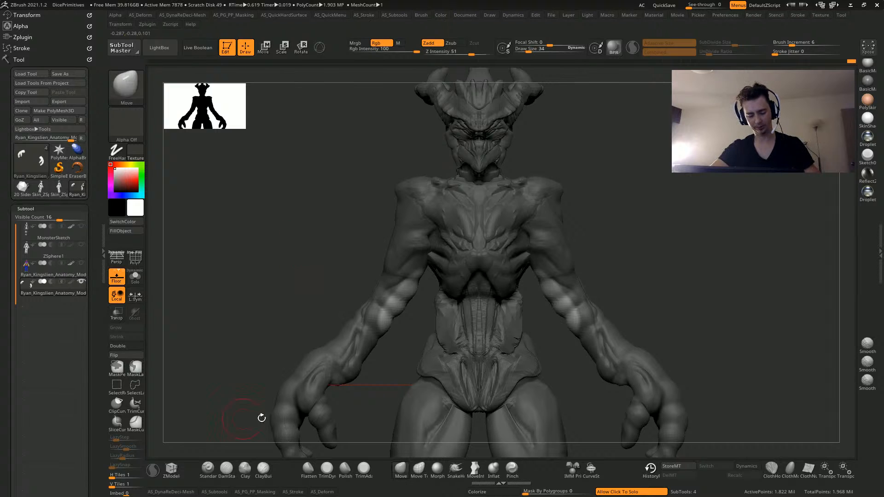
Reshape the unmasked upper forearms with the Move brush at sizes 34, 76 and 64, and clear the mask
{"action": "right_click_drag", "start_coordinate": [257, 270], "coordinate": [251, 346], "text": "alt"}
{"action": "mouse_move", "coordinate": [405, 290]}
{"action": "left_mouse_down"}
{"action": "mouse_move", "coordinate": [377, 325]}
{"action": "mouse_move", "coordinate": [378, 317]}
{"action": "left_mouse_up"}
{"action": "left_click_drag", "start_coordinate": [347, 286], "coordinate": [428, 283]}
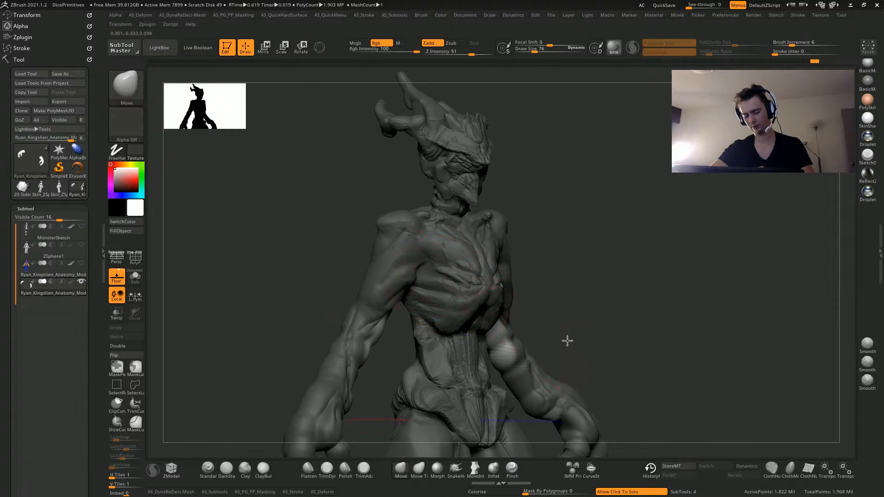
{"action": "left_click_drag", "start_coordinate": [566, 341], "coordinate": [447, 336]}
{"action": "left_click_drag", "start_coordinate": [440, 278], "coordinate": [372, 255]}
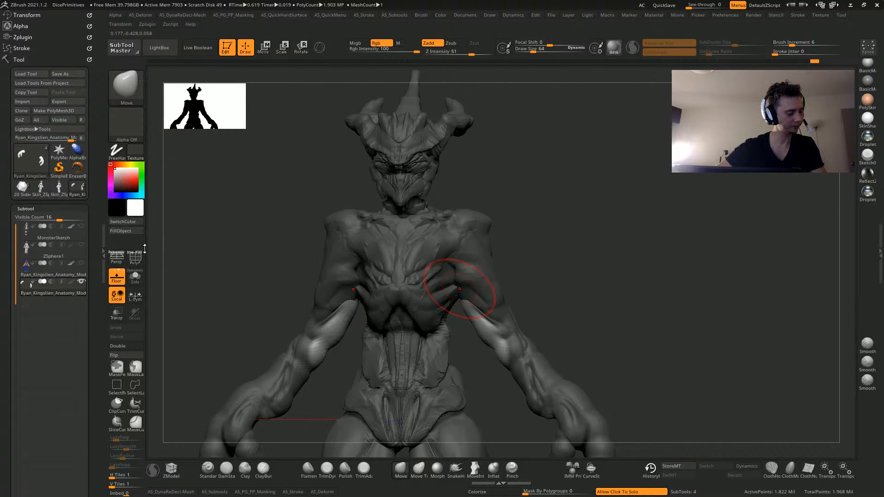
{"action": "left_click_drag", "start_coordinate": [199, 308], "coordinate": [217, 244], "text": "alt"}
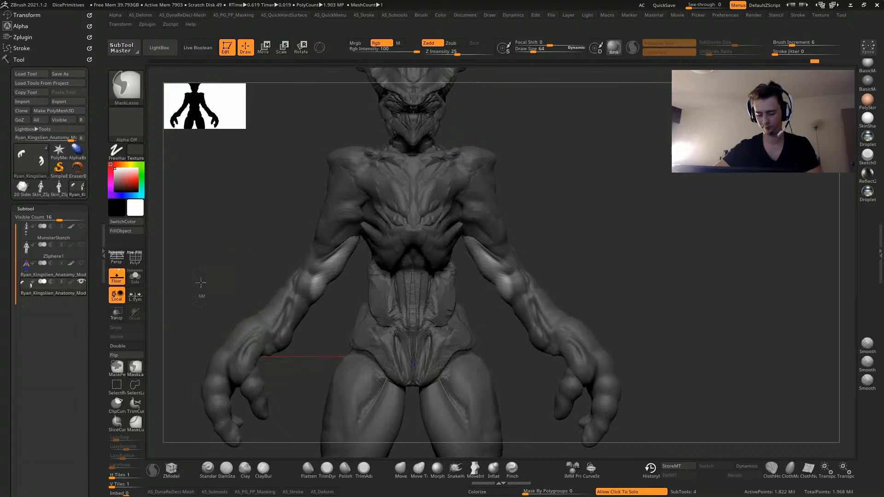
{"action": "left_click_drag", "start_coordinate": [199, 284], "coordinate": [202, 296], "text": "ctrl"}
Carve creases along the fingers, thumbs and backs of the hands with DamStandard at size 8 and Z Intensity 45
{"action": "mouse_move", "coordinate": [207, 288]}
{"action": "left_mouse_down", "text": "alt"}
{"action": "mouse_move", "coordinate": [215, 251]}
{"action": "mouse_move", "coordinate": [215, 286]}
{"action": "mouse_move", "coordinate": [193, 330]}
{"action": "mouse_move", "coordinate": [219, 367]}
{"action": "mouse_move", "coordinate": [211, 282]}
{"action": "mouse_move", "coordinate": [196, 286]}
{"action": "left_mouse_up", "text": "alt"}
{"action": "left_click", "coordinate": [226, 475]}
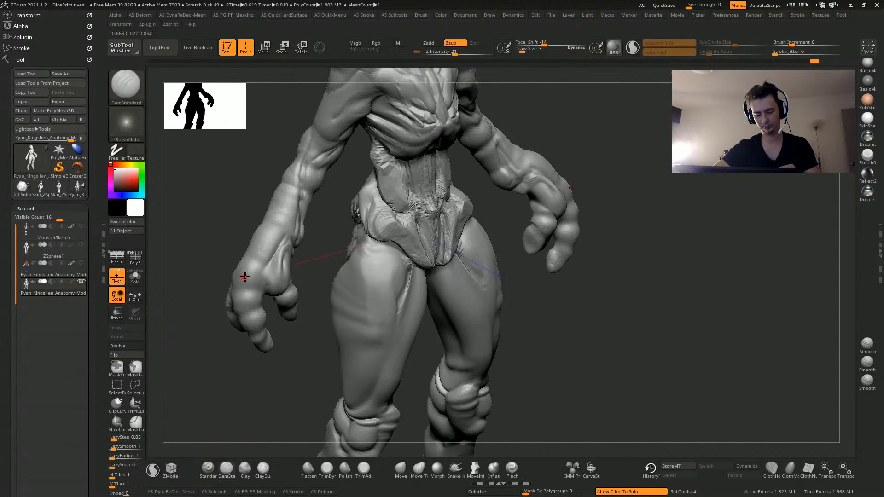
{"action": "left_click_drag", "start_coordinate": [204, 282], "coordinate": [225, 257]}
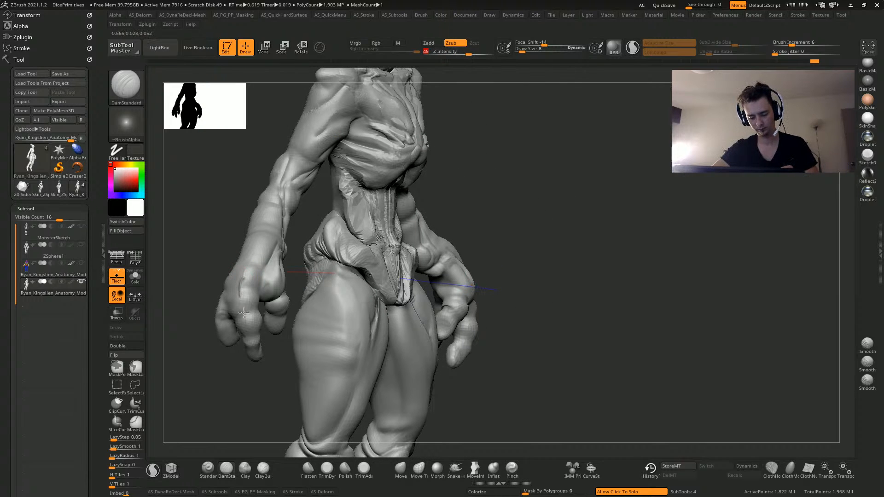
{"action": "mouse_move", "coordinate": [237, 383]}
{"action": "left_mouse_down"}
{"action": "mouse_move", "coordinate": [203, 361]}
{"action": "mouse_move", "coordinate": [220, 326]}
{"action": "left_mouse_up"}
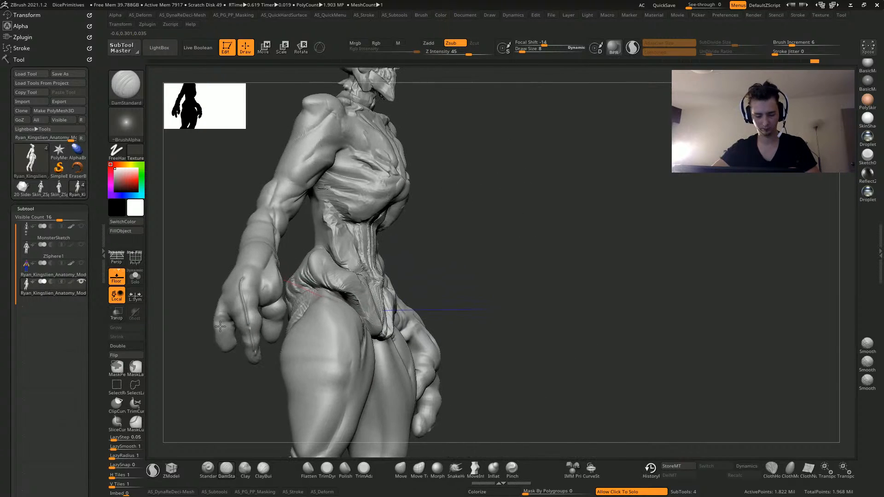
{"action": "mouse_move", "coordinate": [193, 270]}
{"action": "left_mouse_down"}
{"action": "mouse_move", "coordinate": [283, 274]}
{"action": "mouse_move", "coordinate": [283, 285]}
{"action": "left_mouse_up"}
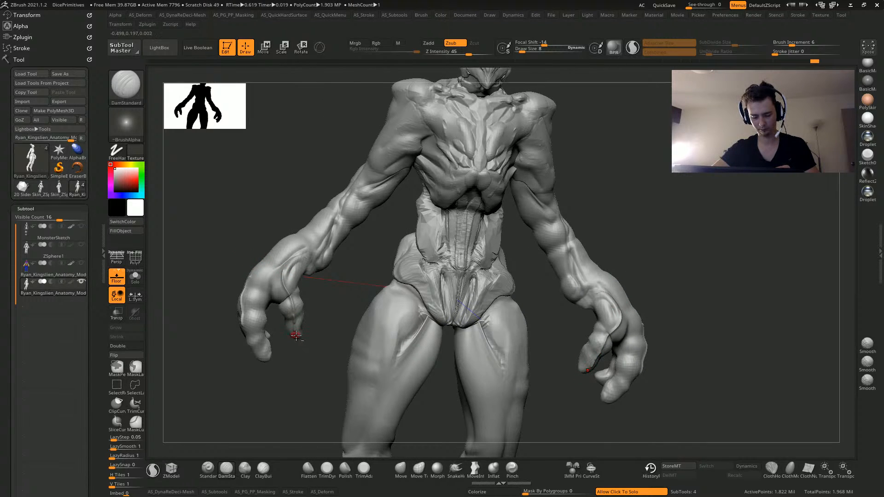
{"action": "mouse_move", "coordinate": [189, 322]}
{"action": "left_mouse_down"}
{"action": "mouse_move", "coordinate": [216, 355]}
{"action": "mouse_move", "coordinate": [234, 335]}
{"action": "left_mouse_up"}
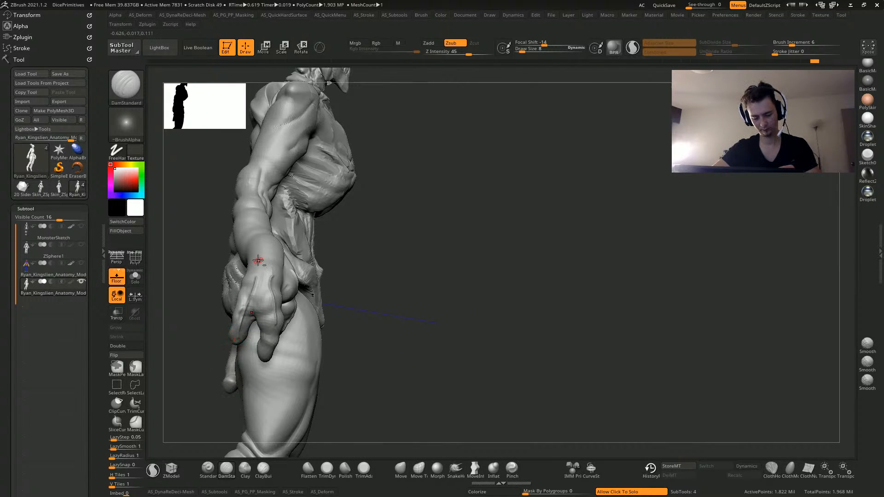
{"action": "mouse_move", "coordinate": [247, 305]}
{"action": "left_mouse_down"}
{"action": "mouse_move", "coordinate": [151, 347]}
{"action": "mouse_move", "coordinate": [203, 318]}
{"action": "mouse_move", "coordinate": [215, 337]}
{"action": "mouse_move", "coordinate": [196, 330]}
{"action": "mouse_move", "coordinate": [195, 307]}
{"action": "mouse_move", "coordinate": [195, 359]}
{"action": "mouse_move", "coordinate": [195, 343]}
{"action": "mouse_move", "coordinate": [202, 345]}
{"action": "mouse_move", "coordinate": [183, 367]}
{"action": "mouse_move", "coordinate": [219, 335]}
{"action": "mouse_move", "coordinate": [219, 356]}
{"action": "left_mouse_up"}
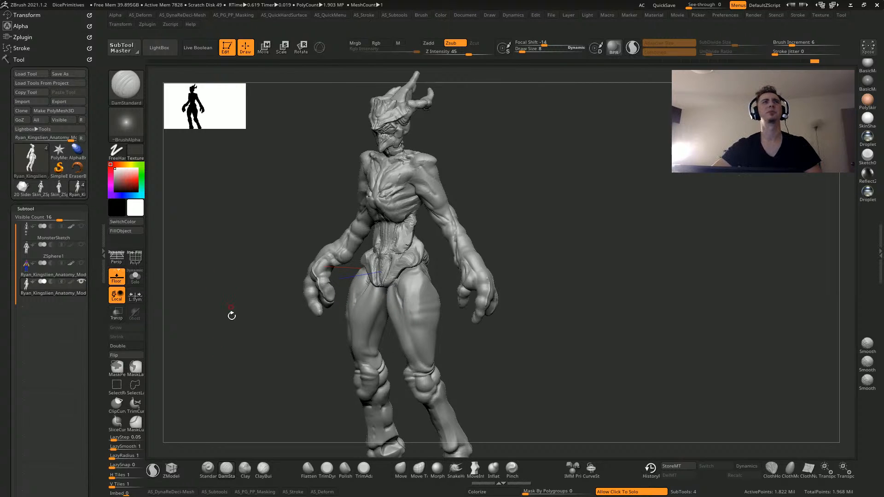
{"action": "mouse_move", "coordinate": [202, 297]}
{"action": "left_mouse_down"}
{"action": "mouse_move", "coordinate": [235, 357]}
{"action": "mouse_move", "coordinate": [223, 340]}
{"action": "mouse_move", "coordinate": [245, 329]}
{"action": "mouse_move", "coordinate": [213, 316]}
{"action": "mouse_move", "coordinate": [271, 355]}
{"action": "mouse_move", "coordinate": [237, 332]}
{"action": "mouse_move", "coordinate": [215, 276]}
{"action": "mouse_move", "coordinate": [239, 447]}
{"action": "left_mouse_up"}
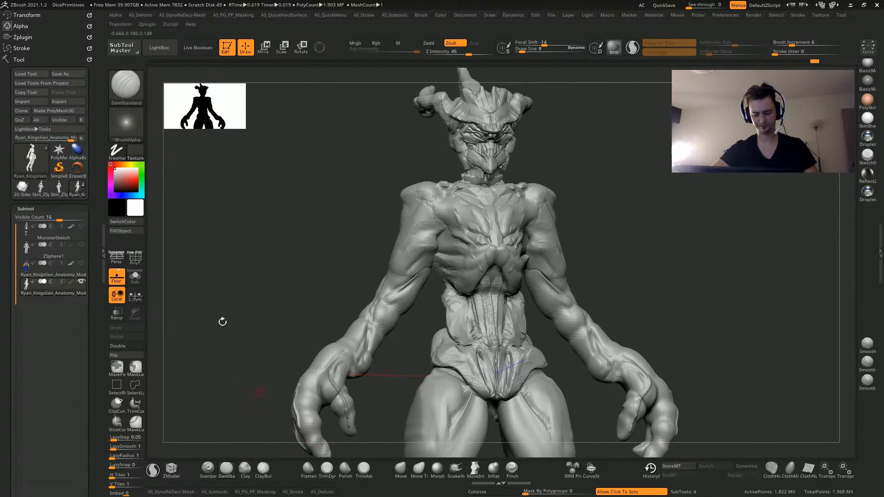
Build up the hands and the lower edge of the rib cage with the Clay brush at sizes 6 and 9
{"action": "mouse_move", "coordinate": [223, 322]}
{"action": "left_mouse_down"}
{"action": "mouse_move", "coordinate": [246, 213]}
{"action": "mouse_move", "coordinate": [276, 296]}
{"action": "mouse_move", "coordinate": [278, 184]}
{"action": "mouse_move", "coordinate": [227, 274]}
{"action": "mouse_move", "coordinate": [159, 278]}
{"action": "left_mouse_up"}
{"action": "left_click", "coordinate": [245, 467]}
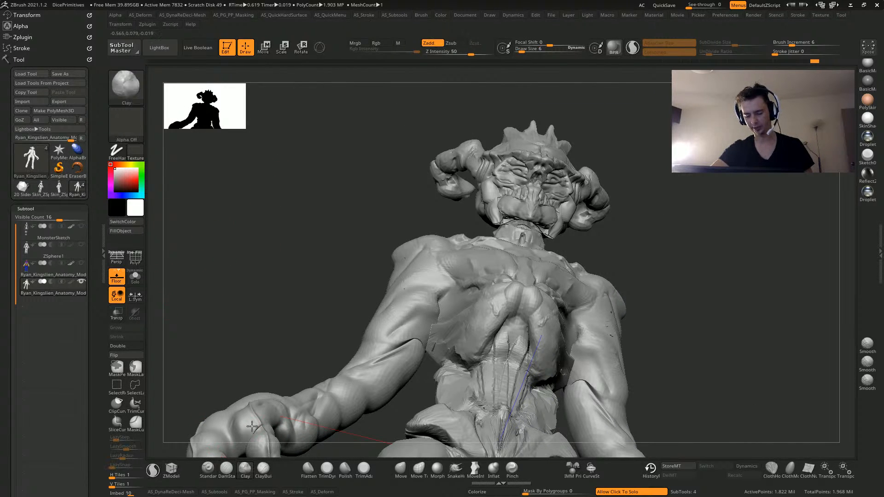
{"action": "left_click_drag", "start_coordinate": [325, 223], "coordinate": [344, 229]}
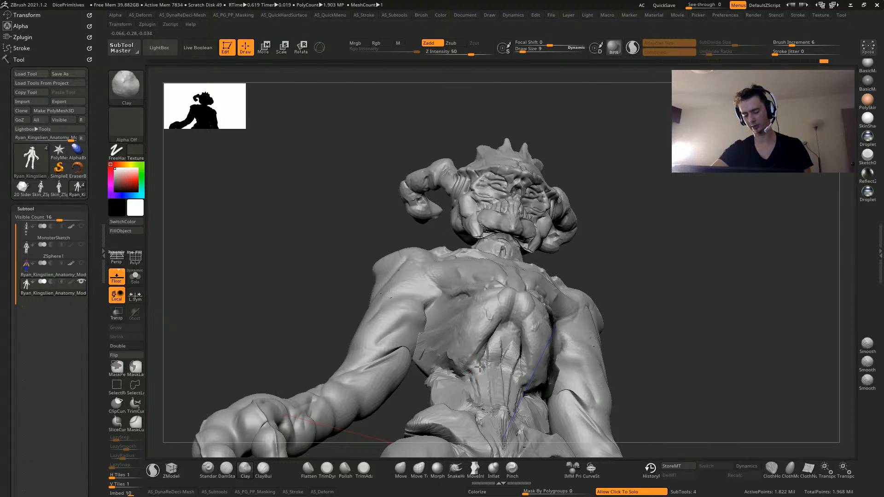
{"action": "right_click_drag", "start_coordinate": [421, 323], "coordinate": [476, 348]}
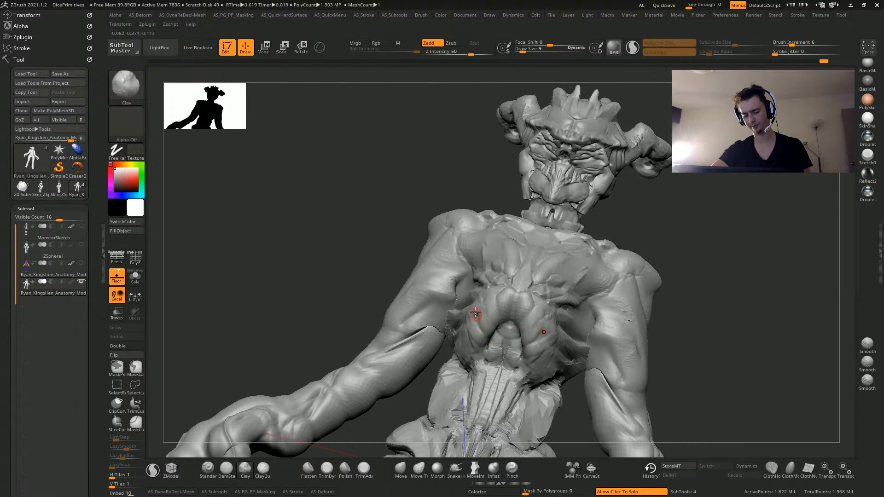
Fill the central abdomen below the sternum with the Clay brush at sizes 16 and 22
{"action": "left_click_drag", "start_coordinate": [358, 245], "coordinate": [444, 325]}
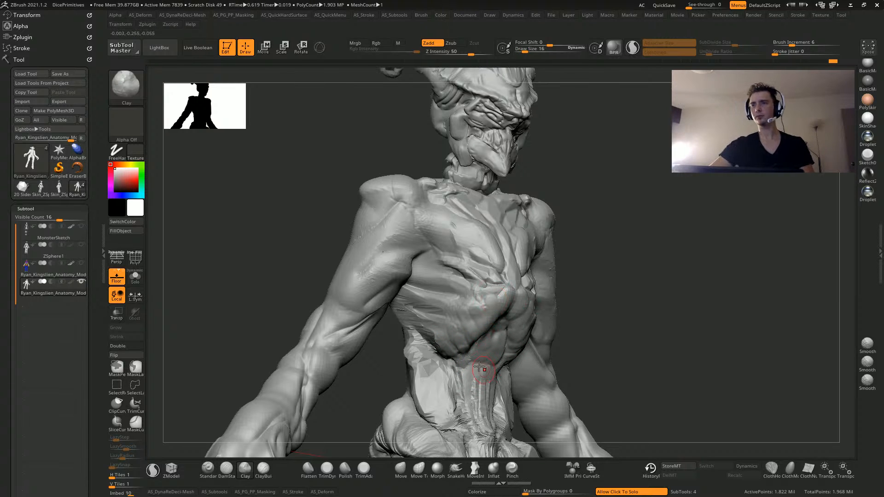
{"action": "left_click_drag", "start_coordinate": [337, 242], "coordinate": [376, 270]}
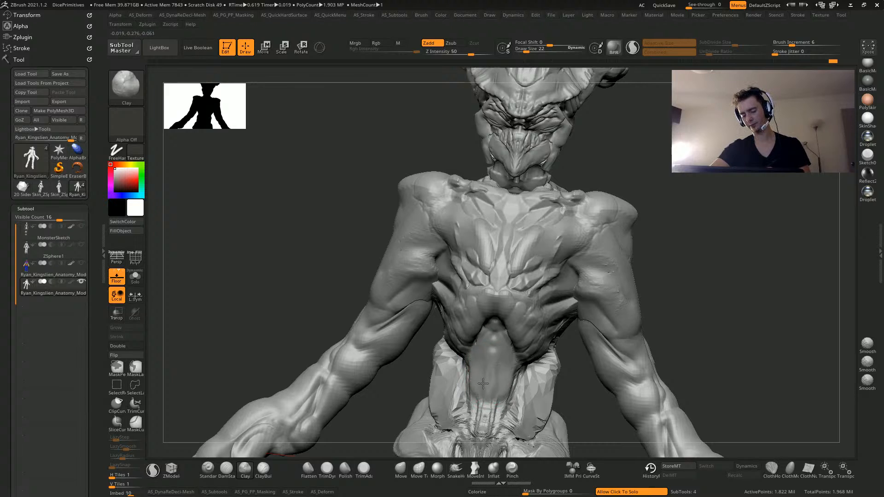
{"action": "mouse_move", "coordinate": [306, 270]}
{"action": "left_mouse_down"}
{"action": "mouse_move", "coordinate": [270, 203]}
{"action": "mouse_move", "coordinate": [467, 281]}
{"action": "left_mouse_up"}
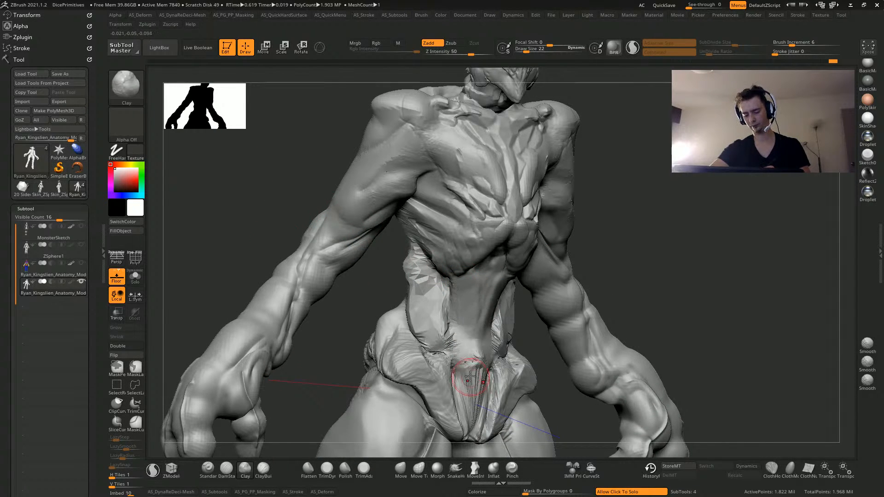
Build up the faceted sides of the waist with the Clay brush at sizes 16 and 22, and undo the last strokes
{"action": "key", "text": "bracketright"}
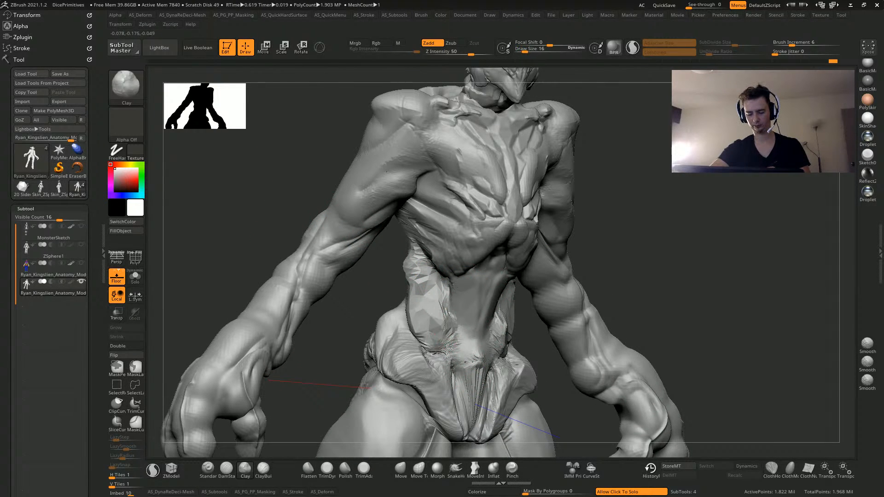
{"action": "mouse_move", "coordinate": [419, 309]}
{"action": "left_mouse_down"}
{"action": "mouse_move", "coordinate": [461, 350]}
{"action": "mouse_move", "coordinate": [435, 328]}
{"action": "mouse_move", "coordinate": [420, 288]}
{"action": "mouse_move", "coordinate": [412, 304]}
{"action": "mouse_move", "coordinate": [436, 335]}
{"action": "left_mouse_up"}
{"action": "key", "text": "ctrl+z"}
{"action": "key", "text": "ctrl+z"}
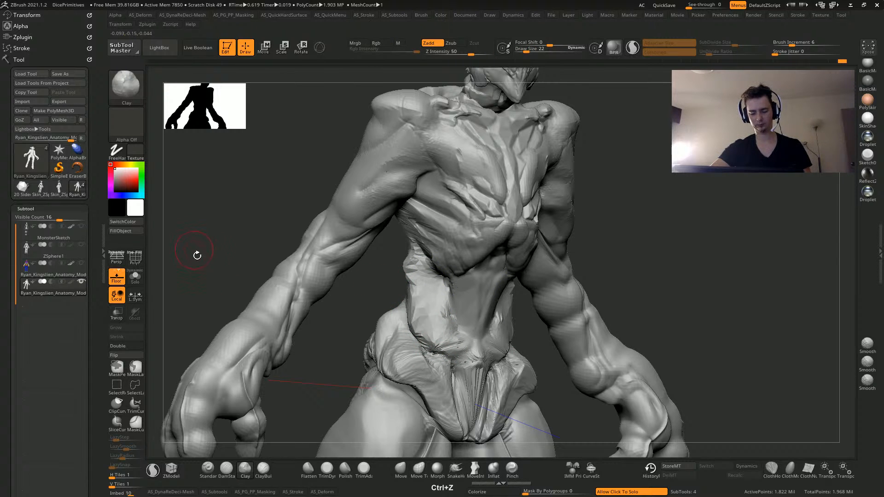
Check the polygon wireframe around the hands and hips, and switch the PolyFrame display back off
{"action": "mouse_move", "coordinate": [197, 254]}
{"action": "left_mouse_down", "text": "alt"}
{"action": "mouse_move", "coordinate": [191, 193]}
{"action": "mouse_move", "coordinate": [165, 283]}
{"action": "left_mouse_up", "text": "alt"}
{"action": "left_click_drag", "start_coordinate": [210, 302], "coordinate": [285, 235], "text": "alt"}
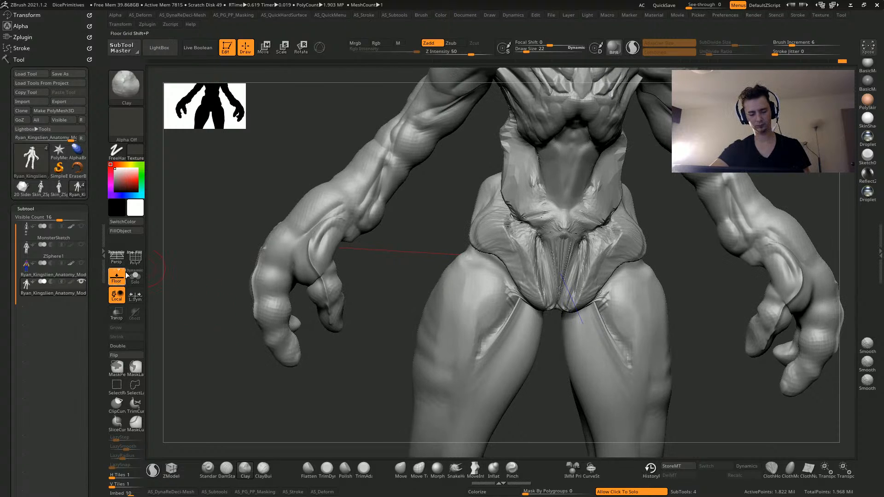
{"action": "left_click", "coordinate": [136, 263]}
{"action": "left_click", "coordinate": [135, 264]}
Adjust the outer fingertip from behind with the Move brush at size 28, also trying Move Topological at size 22
{"action": "mouse_move", "coordinate": [231, 354]}
{"action": "left_mouse_down"}
{"action": "mouse_move", "coordinate": [270, 375]}
{"action": "mouse_move", "coordinate": [341, 371]}
{"action": "left_mouse_up"}
{"action": "left_click_drag", "start_coordinate": [580, 357], "coordinate": [530, 304], "text": "alt"}
{"action": "key", "text": "bracketleft"}
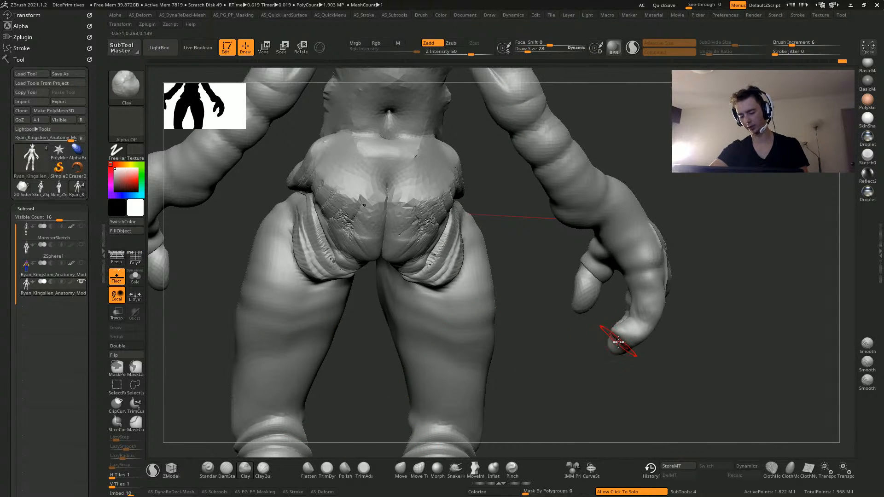
{"action": "left_click", "coordinate": [400, 470]}
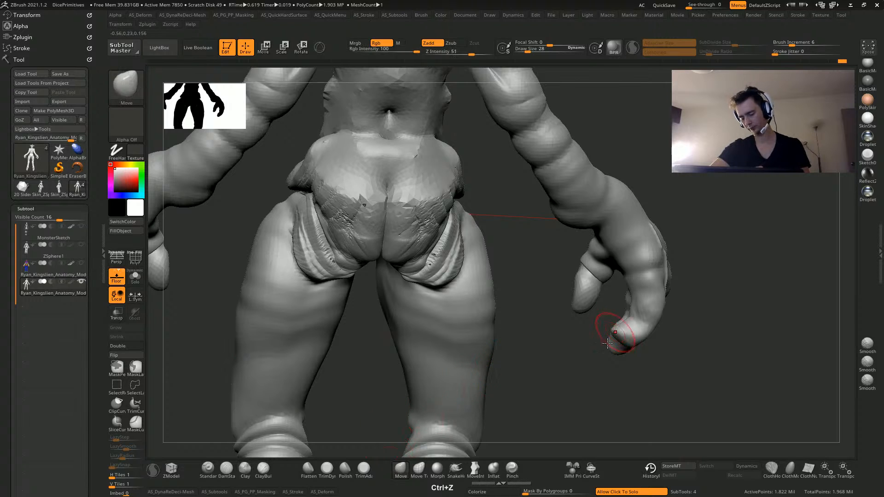
{"action": "left_click", "coordinate": [418, 470]}
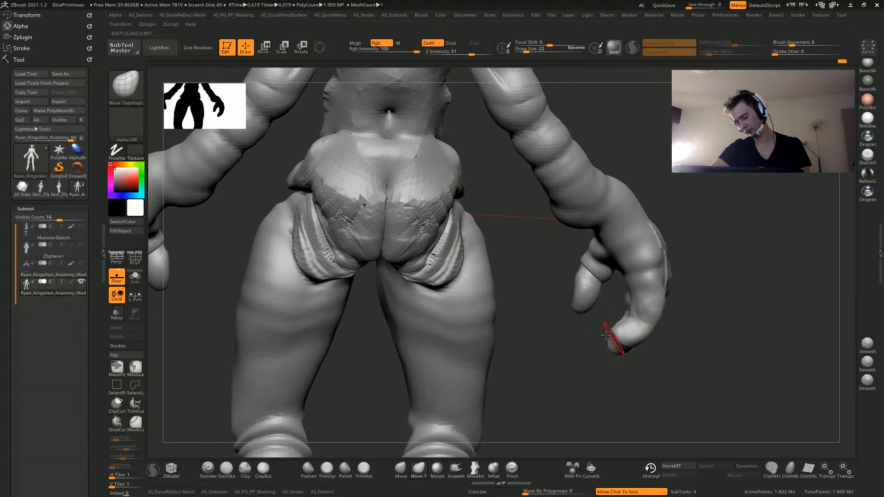
{"action": "left_click", "coordinate": [396, 470]}
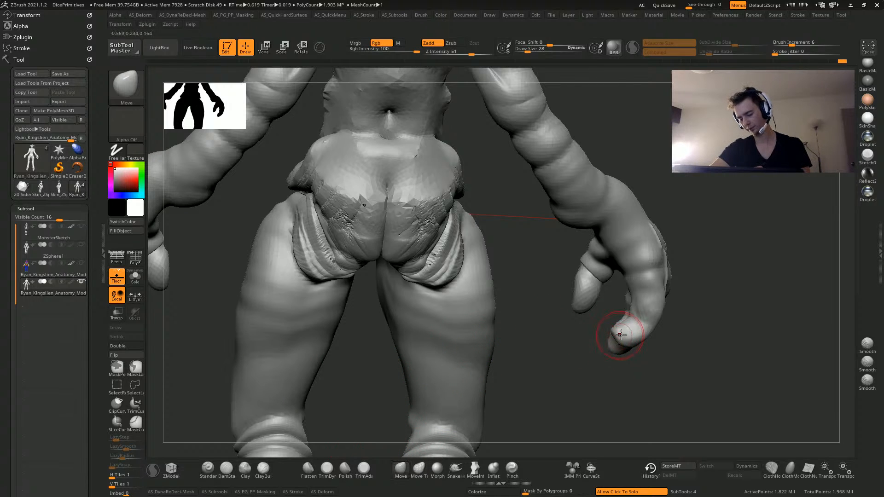
{"action": "left_click_drag", "start_coordinate": [558, 324], "coordinate": [416, 300]}
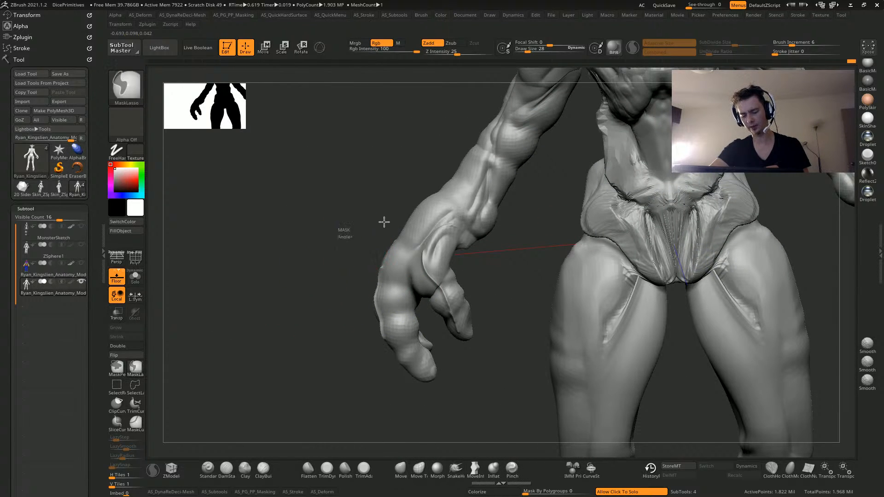
{"action": "mouse_move", "coordinate": [384, 223]}
{"action": "left_mouse_down", "text": "ctrl"}
{"action": "mouse_move", "coordinate": [247, 305]}
{"action": "mouse_move", "coordinate": [299, 303]}
{"action": "left_mouse_up", "text": "ctrl"}
{"action": "key", "text": "ctrl+z"}
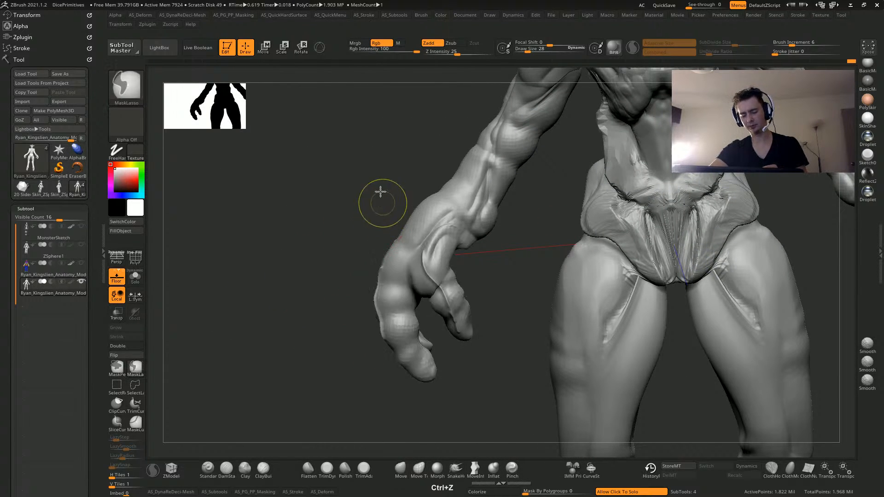
Mask both hands up to the wrists with the MaskLasso brush
{"action": "mouse_move", "coordinate": [381, 190]}
{"action": "left_mouse_down", "text": "ctrl"}
{"action": "mouse_move", "coordinate": [360, 425]}
{"action": "mouse_move", "coordinate": [219, 280]}
{"action": "left_mouse_up", "text": "ctrl"}
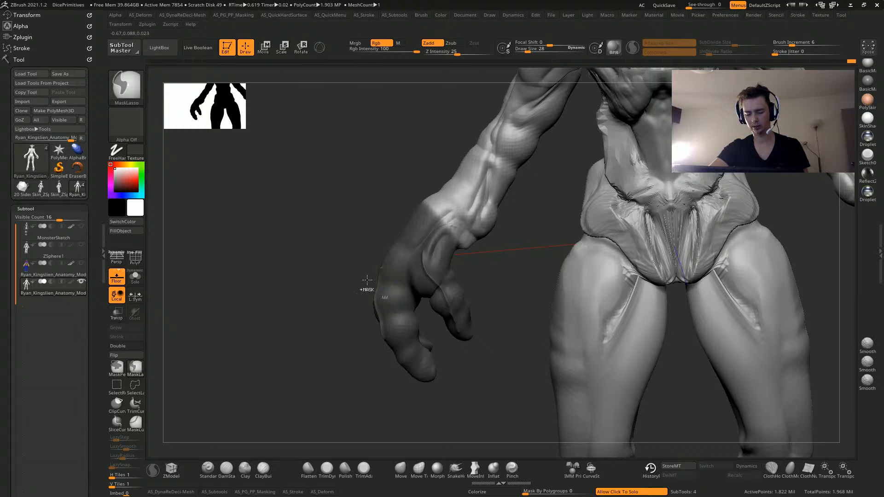
{"action": "key", "text": "f"}
{"action": "left_click_drag", "start_coordinate": [237, 241], "coordinate": [256, 261], "text": "ctrl"}
{"action": "mouse_move", "coordinate": [270, 295]}
{"action": "left_mouse_down", "text": "alt"}
{"action": "mouse_move", "coordinate": [254, 293]}
{"action": "mouse_move", "coordinate": [256, 355]}
{"action": "mouse_move", "coordinate": [255, 330]}
{"action": "left_mouse_up", "text": "alt"}
{"action": "mouse_move", "coordinate": [383, 234]}
{"action": "left_mouse_down", "text": "ctrl"}
{"action": "mouse_move", "coordinate": [399, 231]}
{"action": "mouse_move", "coordinate": [309, 281]}
{"action": "left_mouse_up", "text": "ctrl"}
Try slight Inflate adjustments on the unmasked body, check the torso and arms, and undo them
{"action": "key", "text": "space"}
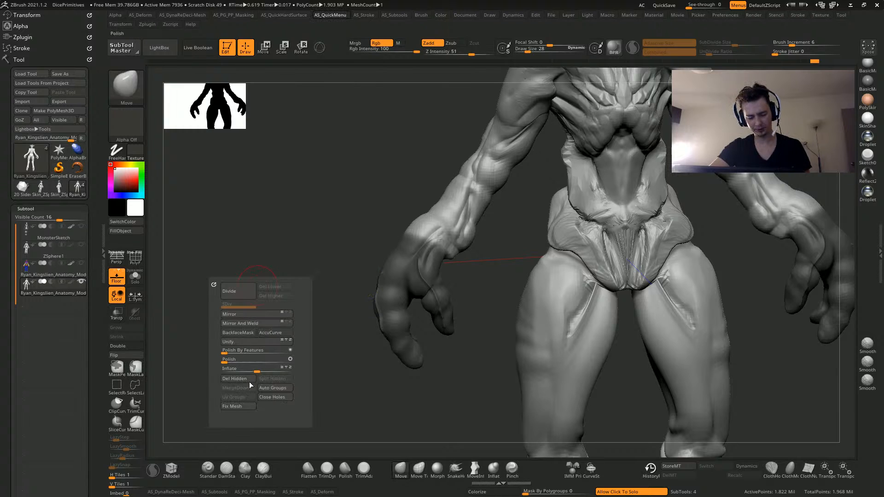
{"action": "left_click_drag", "start_coordinate": [255, 368], "coordinate": [257, 367]}
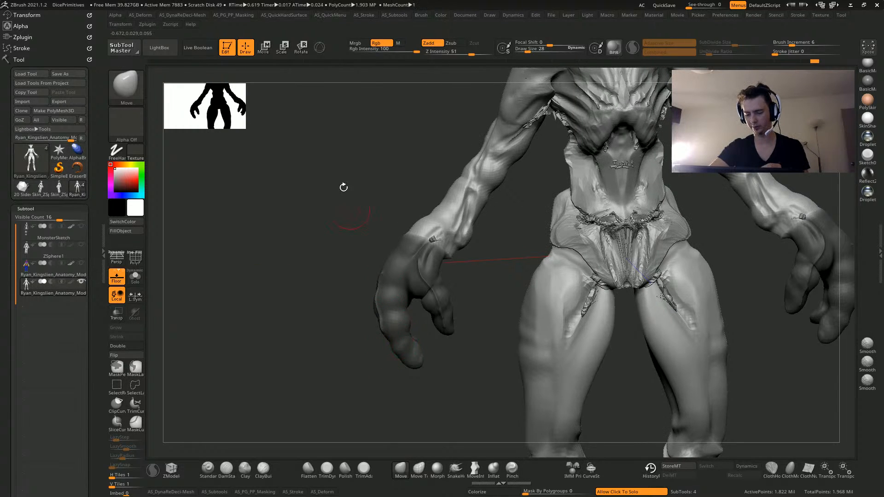
{"action": "left_click_drag", "start_coordinate": [333, 115], "coordinate": [304, 247], "text": "alt"}
{"action": "key", "text": "ctrl+z"}
{"action": "key", "text": "space"}
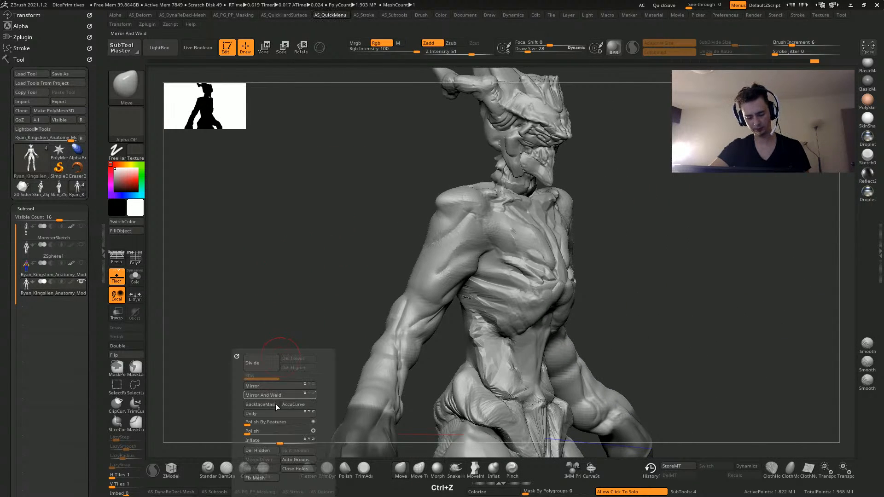
{"action": "left_click_drag", "start_coordinate": [278, 438], "coordinate": [274, 435]}
{"action": "mouse_move", "coordinate": [264, 278]}
{"action": "left_mouse_down"}
{"action": "mouse_move", "coordinate": [375, 194]}
{"action": "mouse_move", "coordinate": [365, 375]}
{"action": "mouse_move", "coordinate": [274, 401]}
{"action": "mouse_move", "coordinate": [278, 377]}
{"action": "mouse_move", "coordinate": [275, 421]}
{"action": "mouse_move", "coordinate": [467, 242]}
{"action": "mouse_move", "coordinate": [319, 173]}
{"action": "mouse_move", "coordinate": [267, 298]}
{"action": "mouse_move", "coordinate": [275, 291]}
{"action": "left_mouse_up"}
{"action": "key", "text": "space"}
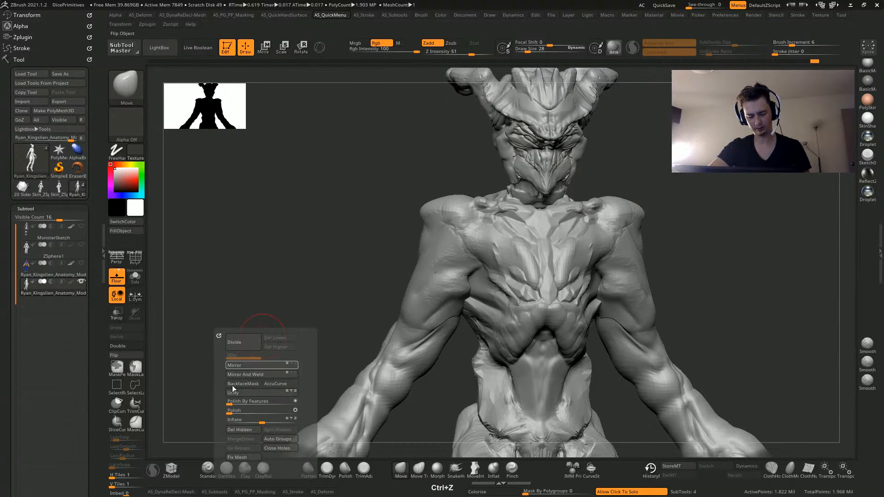
{"action": "left_click_drag", "start_coordinate": [237, 327], "coordinate": [240, 396], "text": "alt"}
{"action": "key", "text": "space"}
{"action": "left_click_drag", "start_coordinate": [260, 248], "coordinate": [262, 277]}
{"action": "key", "text": "ctrl+z"}
{"action": "key", "text": "ctrl+z"}
Reshape the mask edge across the back of the wrist with MaskLasso, subtracting and adding areas
{"action": "key", "text": "ctrl"}
{"action": "key", "text": "ctrl"}
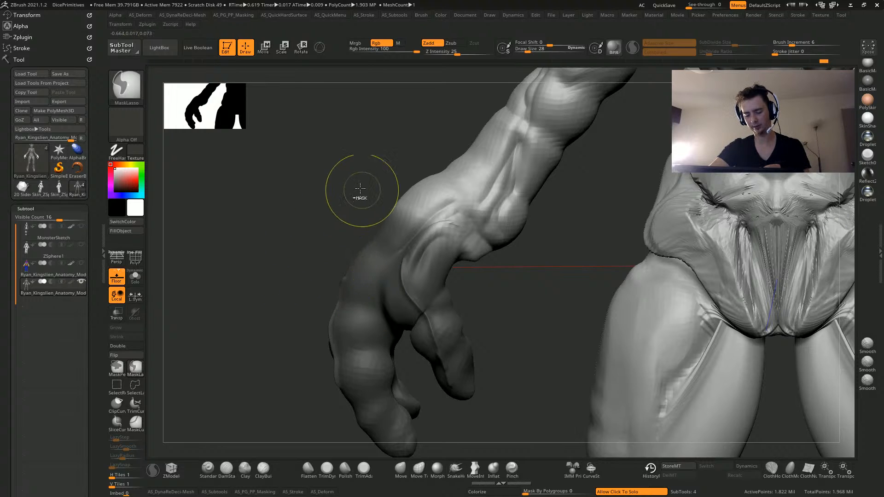
{"action": "mouse_move", "coordinate": [359, 188]}
{"action": "left_mouse_down", "text": "ctrl+alt"}
{"action": "mouse_move", "coordinate": [352, 251]}
{"action": "mouse_move", "coordinate": [466, 271]}
{"action": "mouse_move", "coordinate": [402, 279]}
{"action": "left_mouse_up", "text": "ctrl+alt"}
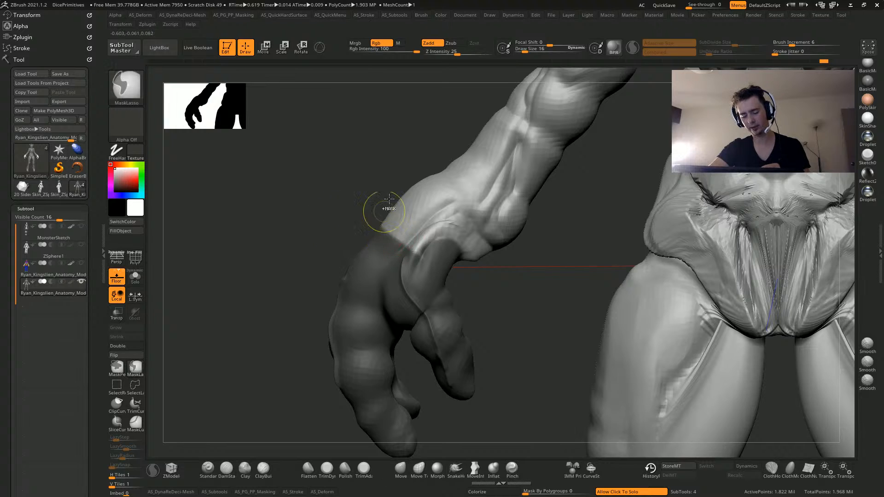
{"action": "left_click_drag", "start_coordinate": [391, 195], "coordinate": [354, 278], "text": "ctrl"}
{"action": "mouse_move", "coordinate": [396, 175]}
{"action": "left_mouse_down", "text": "ctrl"}
{"action": "mouse_move", "coordinate": [410, 228]}
{"action": "mouse_move", "coordinate": [411, 221]}
{"action": "mouse_move", "coordinate": [403, 260]}
{"action": "mouse_move", "coordinate": [401, 171]}
{"action": "left_mouse_up", "text": "ctrl"}
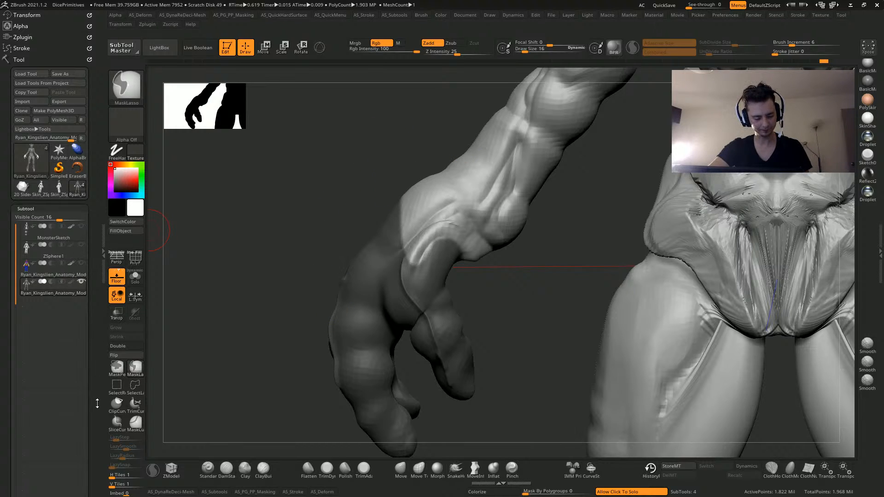
Paint the mask boundary around the wrist and thumb base with the MaskPen brush at size 9
{"action": "left_click", "coordinate": [117, 366]}
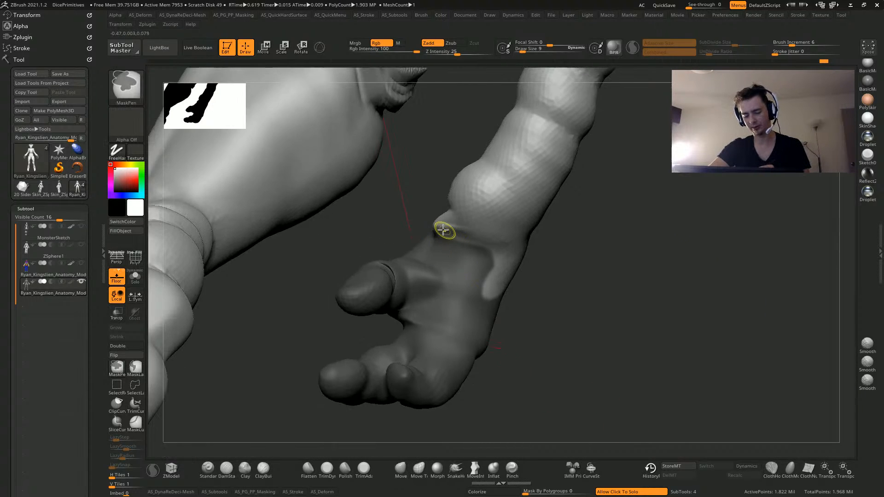
{"action": "left_click_drag", "start_coordinate": [442, 239], "coordinate": [482, 258], "text": "ctrl"}
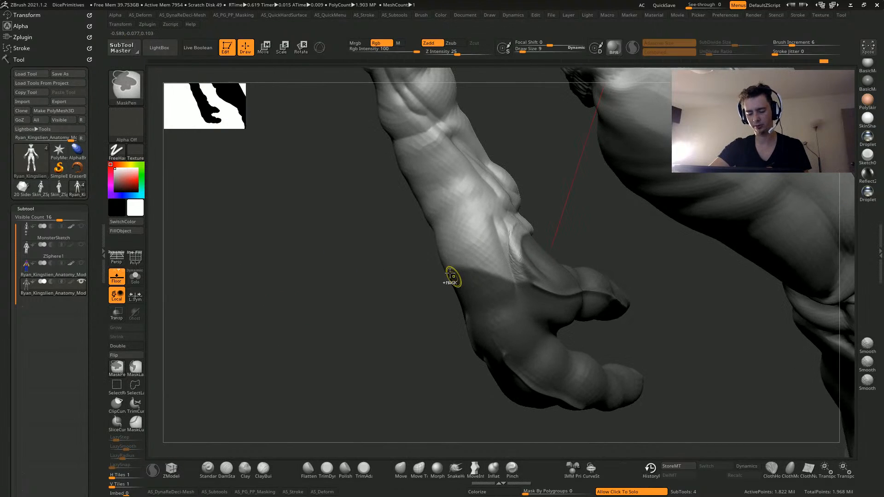
{"action": "left_click_drag", "start_coordinate": [450, 275], "coordinate": [478, 262], "text": "ctrl"}
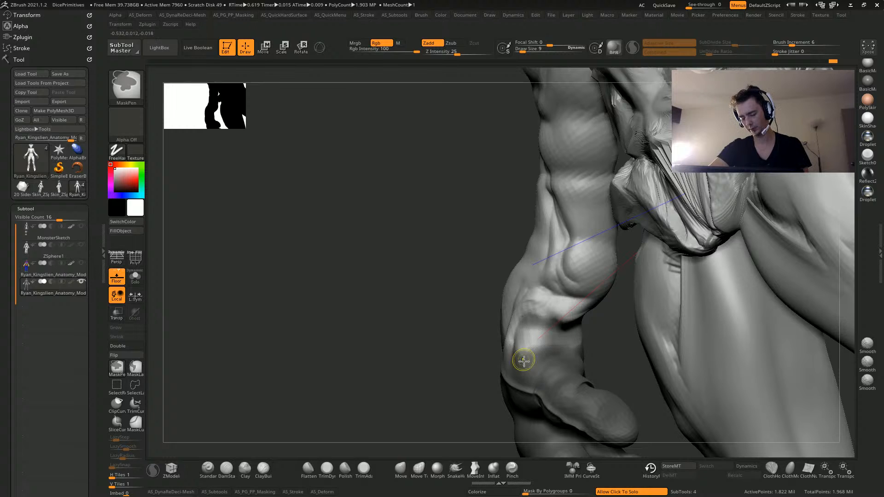
{"action": "left_click_drag", "start_coordinate": [343, 312], "coordinate": [295, 343], "text": "ctrl"}
{"action": "key", "text": "ctrl+z"}
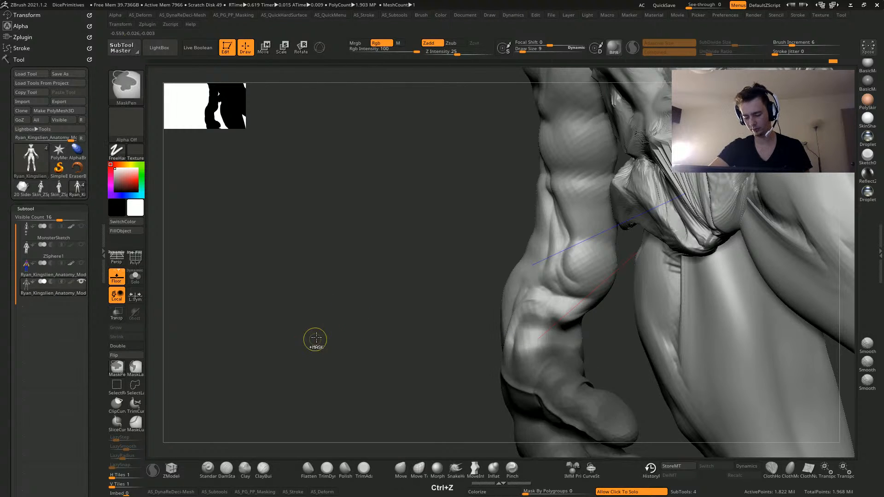
Invert the mask and thin both hands with a negative Inflate
{"action": "left_click", "coordinate": [313, 339], "text": "ctrl"}
{"action": "key", "text": "space"}
{"action": "left_click_drag", "start_coordinate": [289, 439], "coordinate": [269, 438]}
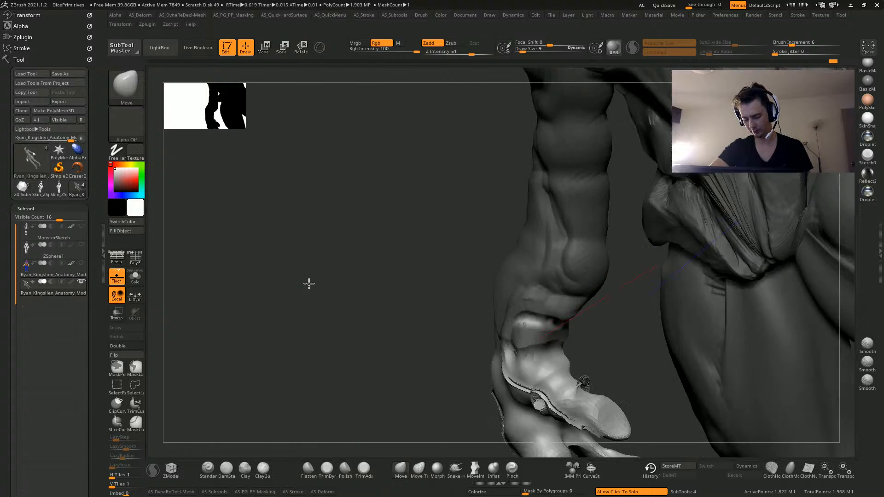
{"action": "left_click_drag", "start_coordinate": [308, 282], "coordinate": [293, 344]}
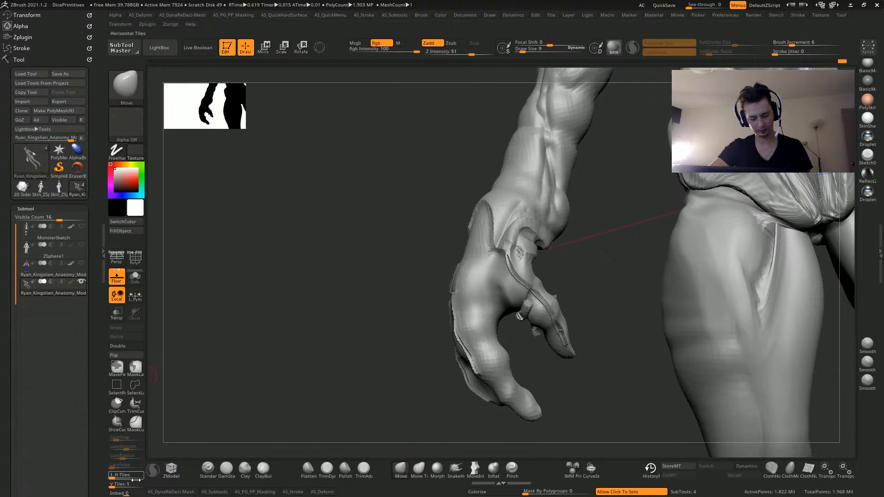
Remesh the body with DynaMesh to fuse the overlapping surfaces on the thinned hands
{"action": "left_click", "coordinate": [157, 491]}
{"action": "left_click", "coordinate": [174, 394]}
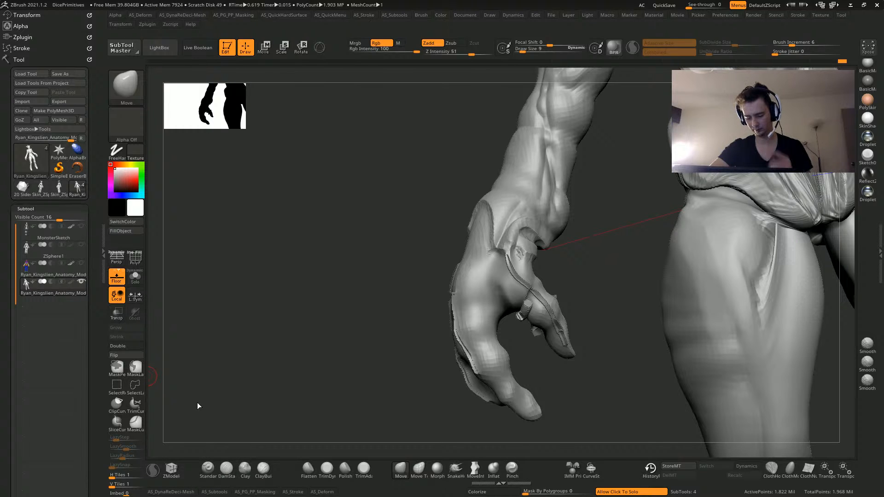
{"action": "mouse_move", "coordinate": [197, 402]}
{"action": "left_mouse_down"}
{"action": "mouse_move", "coordinate": [302, 264]}
{"action": "mouse_move", "coordinate": [275, 332]}
{"action": "mouse_move", "coordinate": [273, 277]}
{"action": "mouse_move", "coordinate": [278, 321]}
{"action": "mouse_move", "coordinate": [264, 324]}
{"action": "mouse_move", "coordinate": [259, 355]}
{"action": "mouse_move", "coordinate": [269, 347]}
{"action": "mouse_move", "coordinate": [274, 359]}
{"action": "mouse_move", "coordinate": [299, 353]}
{"action": "mouse_move", "coordinate": [289, 285]}
{"action": "mouse_move", "coordinate": [274, 309]}
{"action": "mouse_move", "coordinate": [278, 354]}
{"action": "mouse_move", "coordinate": [392, 355]}
{"action": "left_mouse_up"}
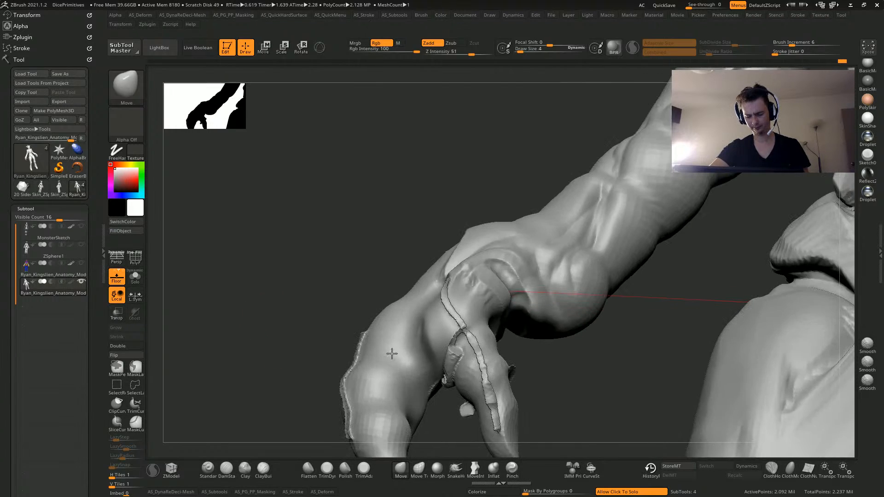
Smooth the ragged seams along the thumb, fingers and back of the hand with the Smooth Stronger brush at size 7
{"action": "mouse_move", "coordinate": [316, 250]}
{"action": "left_mouse_down"}
{"action": "mouse_move", "coordinate": [311, 305]}
{"action": "mouse_move", "coordinate": [496, 427]}
{"action": "left_mouse_up"}
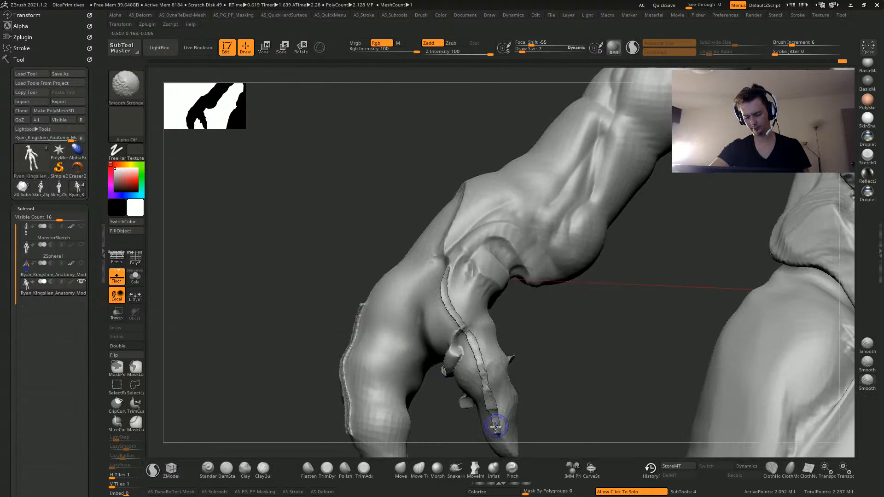
{"action": "left_click_drag", "start_coordinate": [446, 276], "coordinate": [459, 331], "text": "shift"}
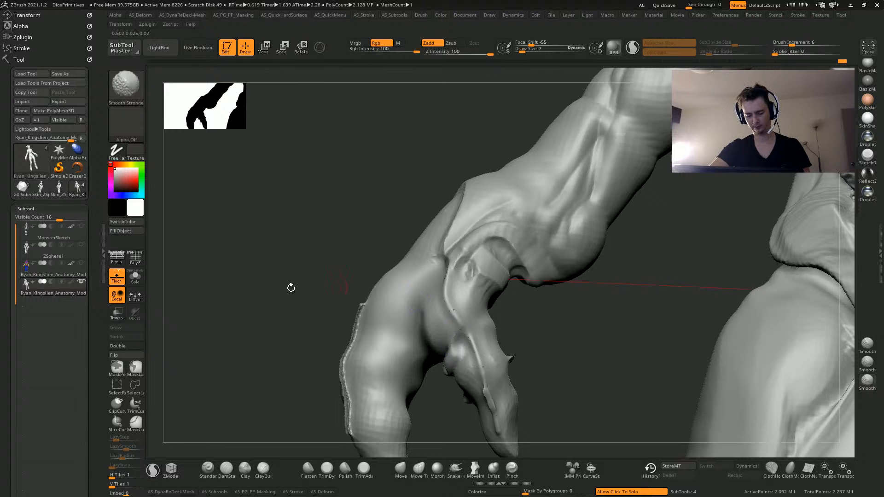
{"action": "left_click_drag", "start_coordinate": [291, 288], "coordinate": [345, 420]}
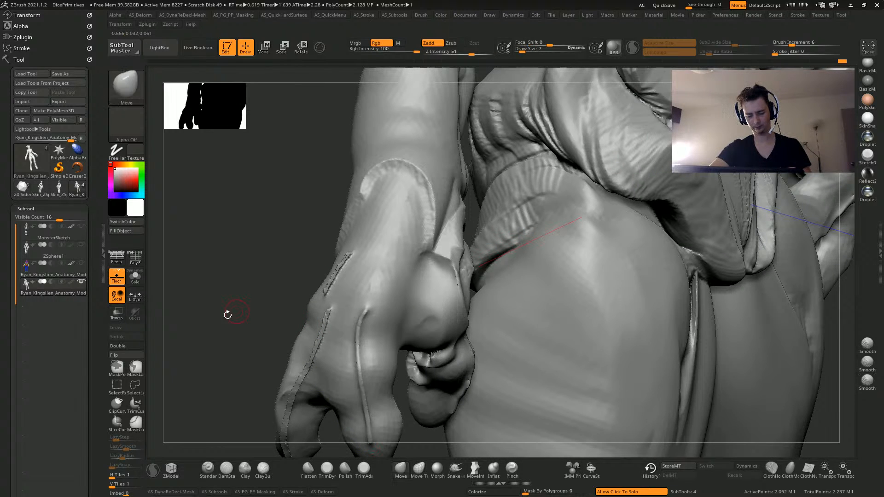
{"action": "left_click_drag", "start_coordinate": [227, 312], "coordinate": [311, 377]}
{"action": "key", "text": "shift"}
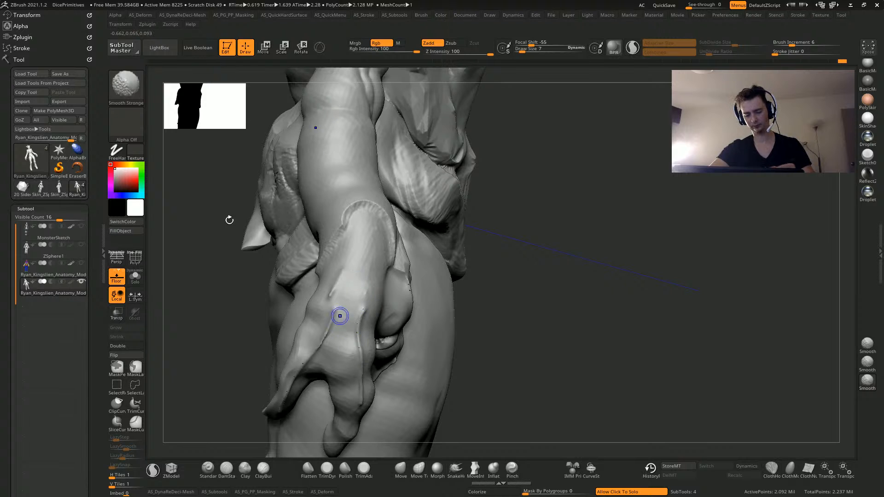
{"action": "left_click_drag", "start_coordinate": [229, 220], "coordinate": [306, 220]}
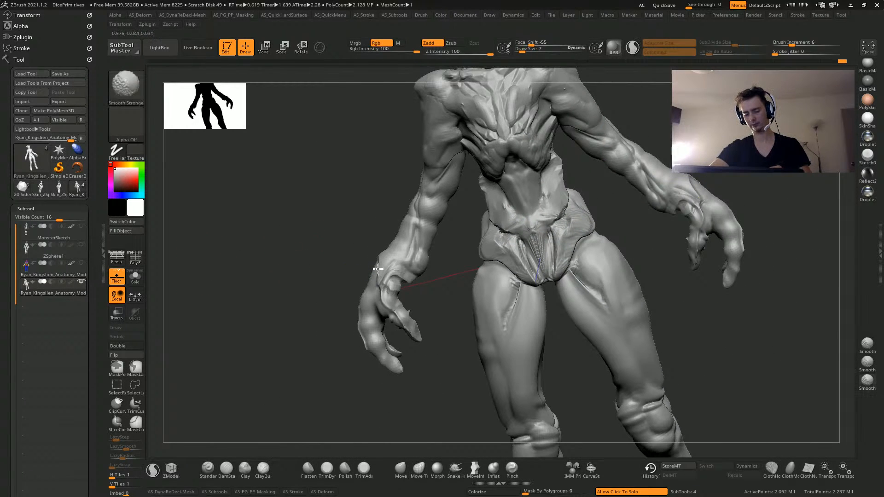
{"action": "left_click_drag", "start_coordinate": [397, 283], "coordinate": [371, 276]}
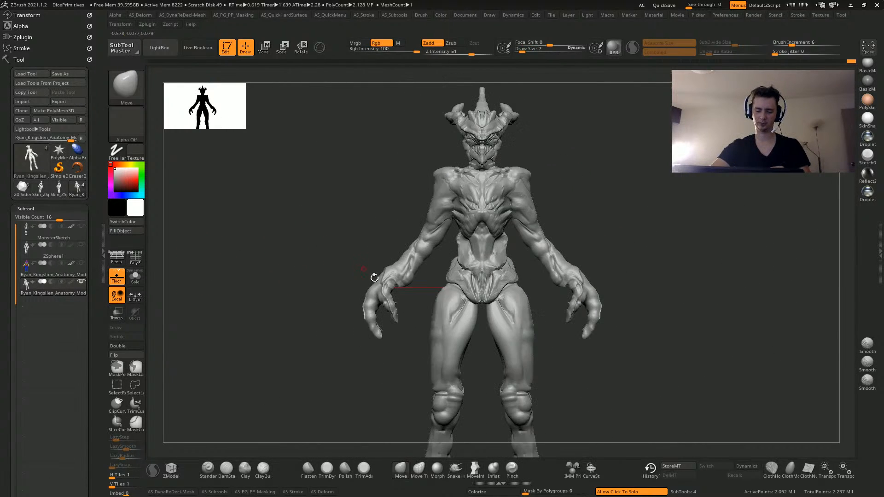
Enlarge the silhouette thumbnail to size 512 and examine the body's outline from the head down to the legs
{"action": "left_click_drag", "start_coordinate": [262, 330], "coordinate": [262, 361], "text": "alt"}
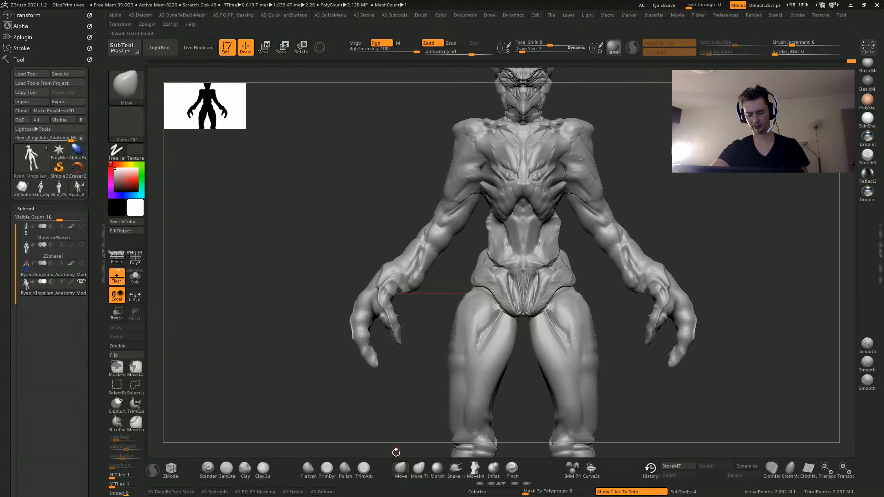
{"action": "left_click", "coordinate": [397, 466]}
{"action": "left_click_drag", "start_coordinate": [209, 110], "coordinate": [214, 297]}
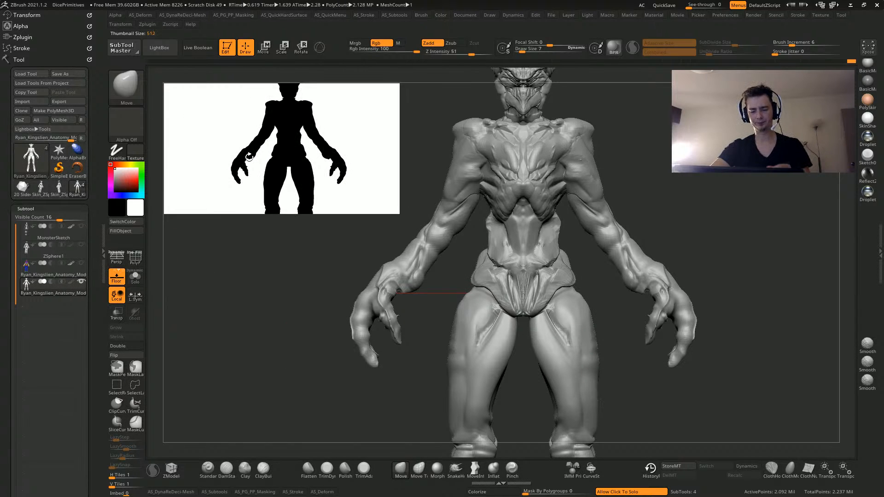
{"action": "mouse_move", "coordinate": [250, 155]}
{"action": "left_mouse_down"}
{"action": "mouse_move", "coordinate": [192, 136]}
{"action": "mouse_move", "coordinate": [300, 248]}
{"action": "left_mouse_up"}
{"action": "left_click_drag", "start_coordinate": [209, 183], "coordinate": [293, 328]}
{"action": "left_click_drag", "start_coordinate": [261, 279], "coordinate": [220, 199], "text": "alt"}
{"action": "left_click_drag", "start_coordinate": [255, 335], "coordinate": [217, 220], "text": "alt"}
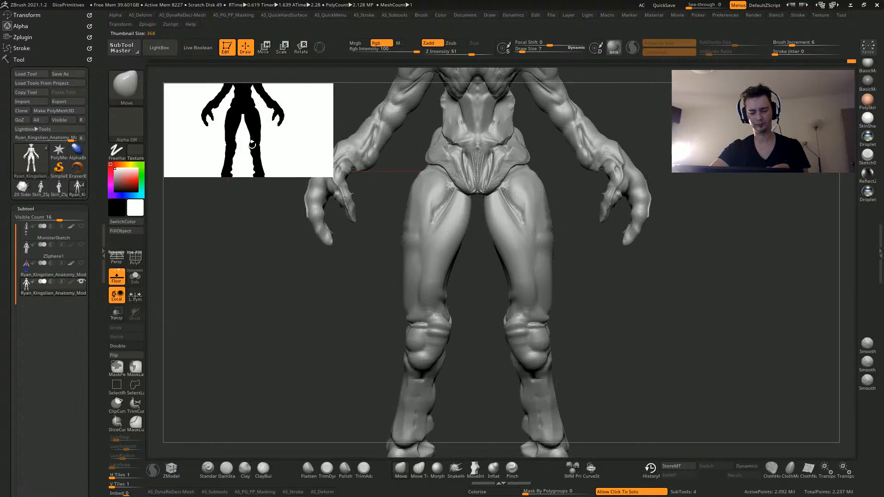
{"action": "left_click_drag", "start_coordinate": [252, 143], "coordinate": [339, 277]}
{"action": "left_click_drag", "start_coordinate": [230, 355], "coordinate": [245, 415], "text": "alt"}
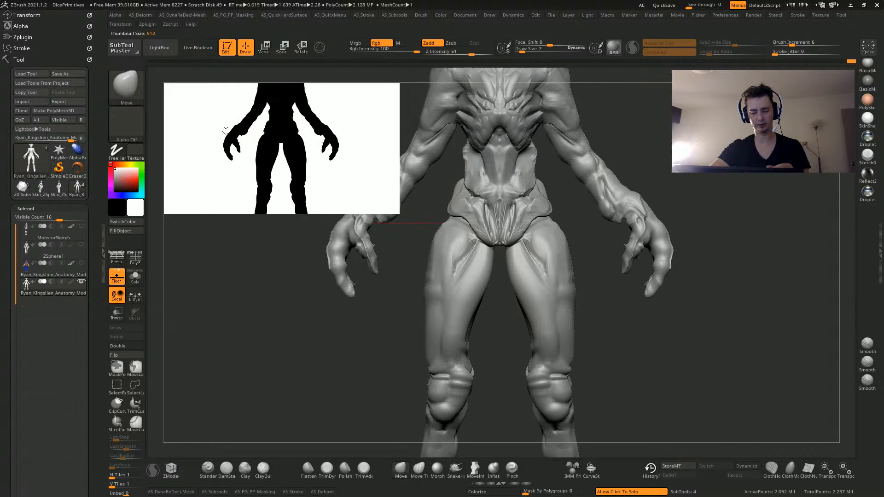
{"action": "left_click_drag", "start_coordinate": [234, 225], "coordinate": [228, 343], "text": "alt"}
{"action": "mouse_move", "coordinate": [215, 275]}
{"action": "left_mouse_down", "text": "alt"}
{"action": "mouse_move", "coordinate": [222, 286]}
{"action": "mouse_move", "coordinate": [201, 285]}
{"action": "left_mouse_up", "text": "alt"}
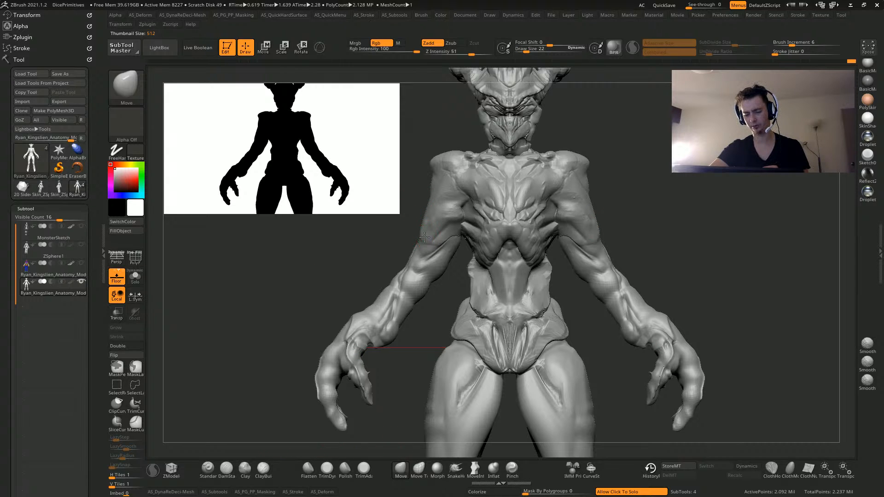
Choose the DamStandard brush, review the arm and leg silhouettes, and reduce the thumbnail to size 258
{"action": "left_click", "coordinate": [228, 474]}
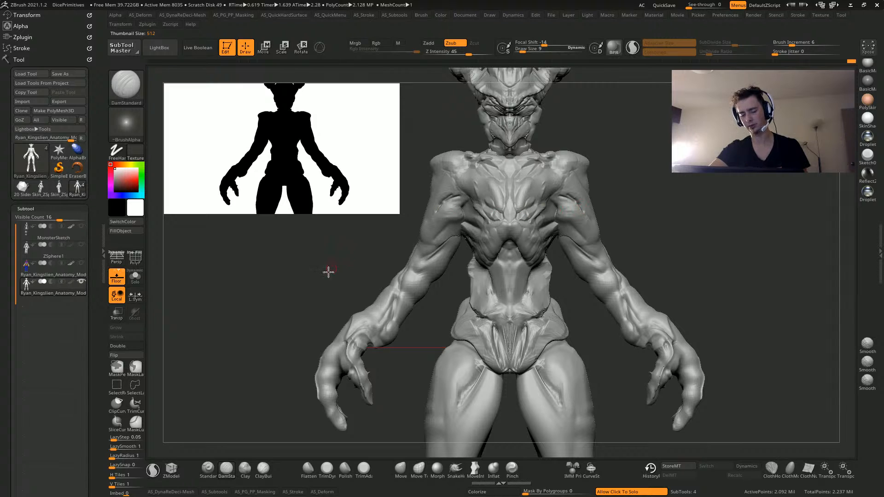
{"action": "left_click_drag", "start_coordinate": [328, 272], "coordinate": [364, 311], "text": "alt"}
{"action": "left_click_drag", "start_coordinate": [257, 167], "coordinate": [421, 279]}
{"action": "left_click_drag", "start_coordinate": [299, 303], "coordinate": [409, 205], "text": "alt"}
{"action": "left_click_drag", "start_coordinate": [321, 284], "coordinate": [234, 220], "text": "alt"}
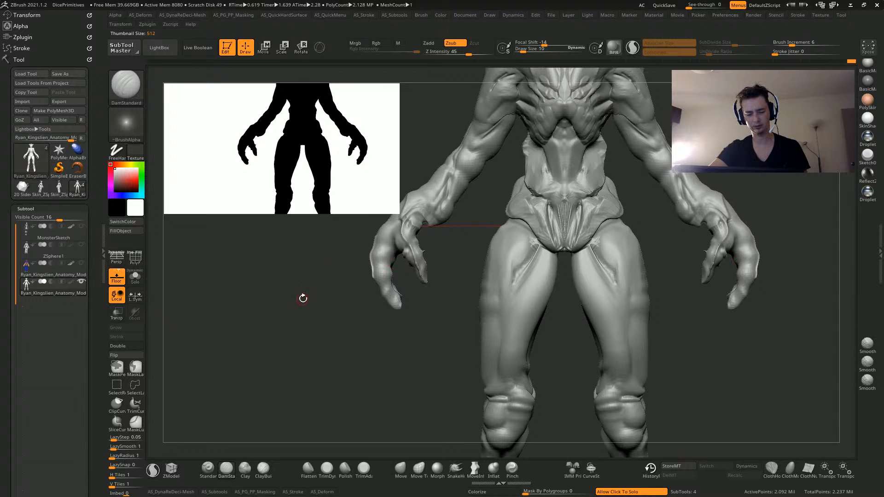
{"action": "left_click_drag", "start_coordinate": [303, 298], "coordinate": [299, 365], "text": "alt"}
{"action": "left_click_drag", "start_coordinate": [258, 249], "coordinate": [298, 262], "text": "alt"}
{"action": "left_click_drag", "start_coordinate": [322, 186], "coordinate": [99, 113]}
{"action": "left_click_drag", "start_coordinate": [192, 100], "coordinate": [265, 163]}
{"action": "left_click_drag", "start_coordinate": [315, 237], "coordinate": [261, 337], "text": "alt"}
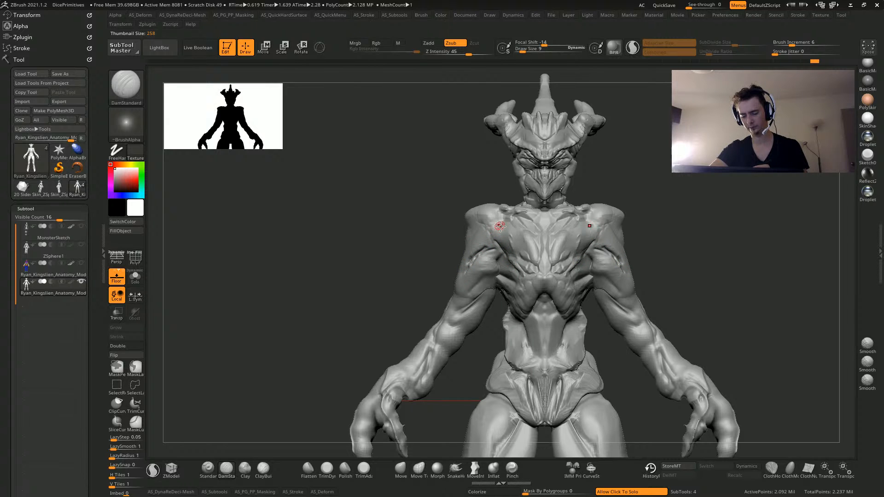
Inspect the chest and upper arms, and apply Mirror And Weld to the body
{"action": "mouse_move", "coordinate": [396, 223]}
{"action": "left_mouse_down", "text": "alt"}
{"action": "mouse_move", "coordinate": [394, 239]}
{"action": "mouse_move", "coordinate": [361, 217]}
{"action": "left_mouse_up", "text": "alt"}
{"action": "left_click_drag", "start_coordinate": [314, 252], "coordinate": [252, 242], "text": "alt"}
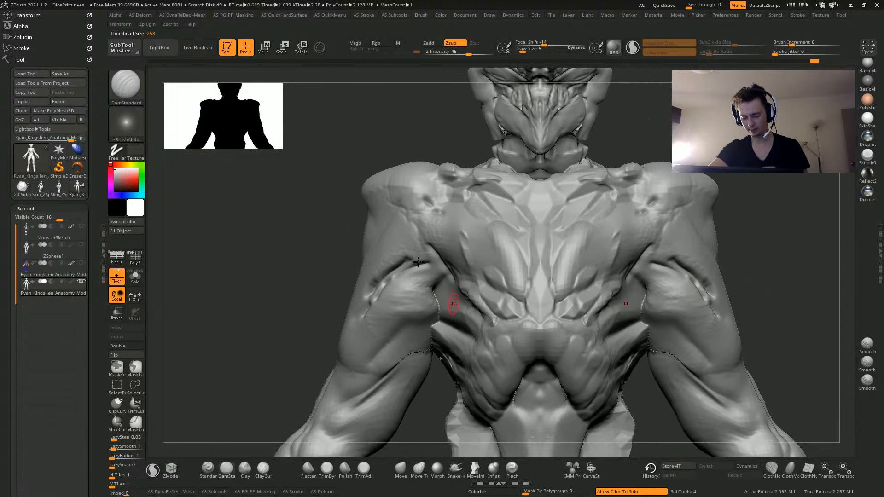
{"action": "left_click_drag", "start_coordinate": [304, 273], "coordinate": [369, 267]}
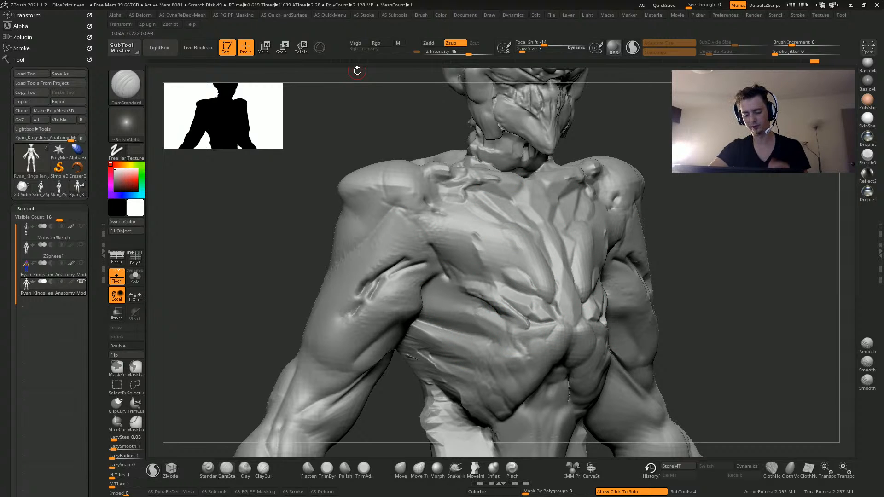
{"action": "mouse_move", "coordinate": [269, 267]}
{"action": "left_mouse_down"}
{"action": "mouse_move", "coordinate": [241, 270]}
{"action": "mouse_move", "coordinate": [276, 233]}
{"action": "mouse_move", "coordinate": [288, 233]}
{"action": "mouse_move", "coordinate": [393, 270]}
{"action": "mouse_move", "coordinate": [341, 167]}
{"action": "mouse_move", "coordinate": [327, 183]}
{"action": "mouse_move", "coordinate": [331, 219]}
{"action": "mouse_move", "coordinate": [284, 273]}
{"action": "left_mouse_up"}
{"action": "key", "text": "space"}
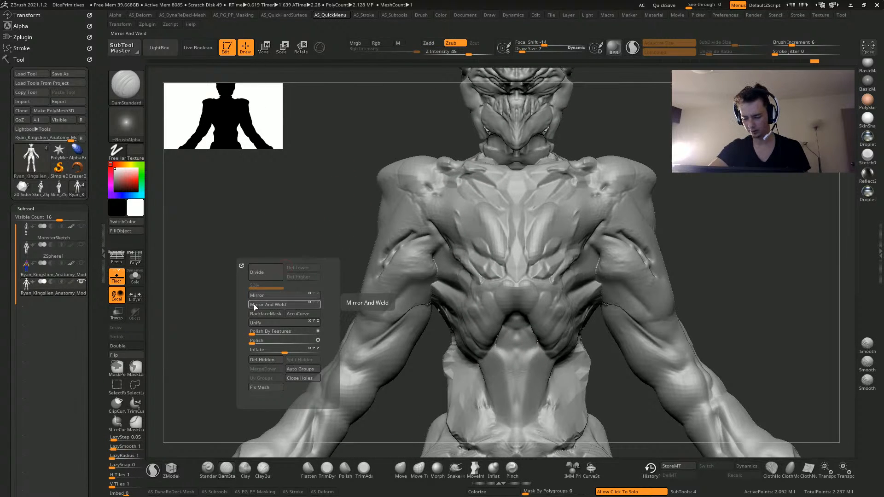
Carve fanned creases into the front of the pelvis with the DamStandard brush at sizes 6 and 5
{"action": "mouse_move", "coordinate": [265, 280]}
{"action": "left_mouse_down", "text": "alt"}
{"action": "mouse_move", "coordinate": [298, 201]}
{"action": "mouse_move", "coordinate": [288, 220]}
{"action": "left_mouse_up", "text": "alt"}
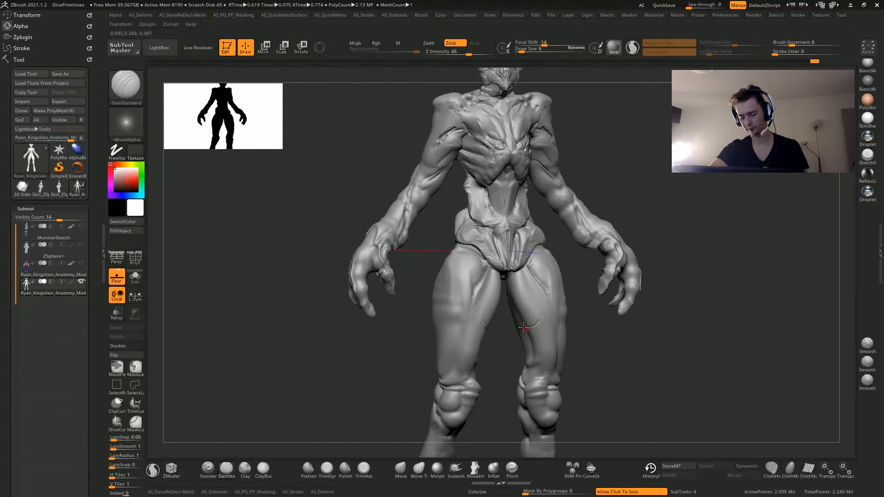
{"action": "mouse_move", "coordinate": [300, 253]}
{"action": "left_mouse_down", "text": "alt"}
{"action": "mouse_move", "coordinate": [306, 296]}
{"action": "mouse_move", "coordinate": [444, 329]}
{"action": "left_mouse_up", "text": "alt"}
{"action": "mouse_move", "coordinate": [369, 371]}
{"action": "left_mouse_down"}
{"action": "mouse_move", "coordinate": [353, 291]}
{"action": "mouse_move", "coordinate": [360, 347]}
{"action": "left_mouse_up"}
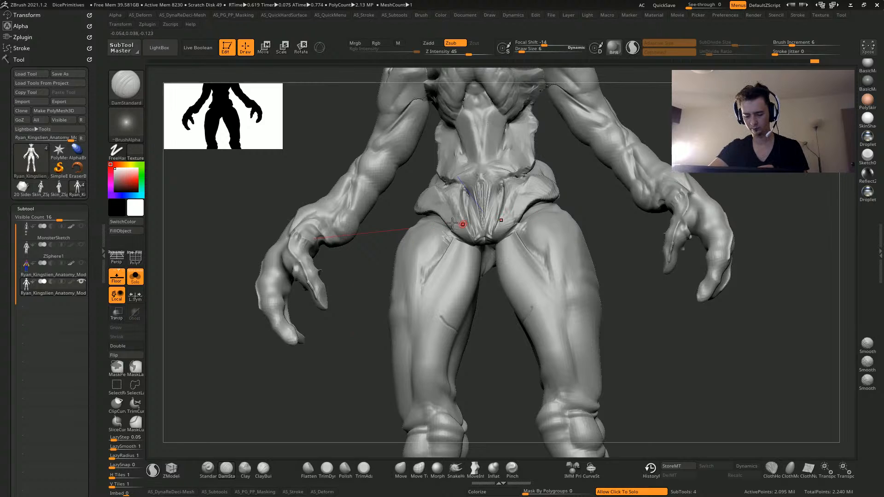
{"action": "left_click_drag", "start_coordinate": [452, 223], "coordinate": [349, 201]}
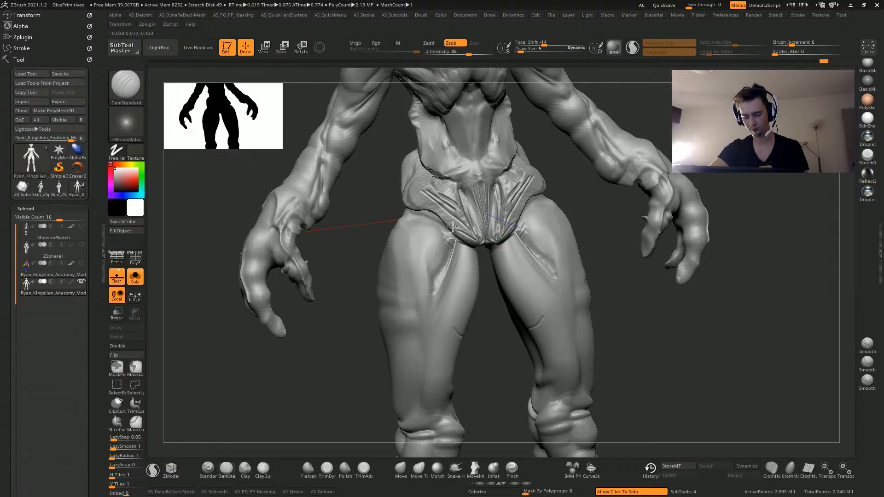
{"action": "left_click_drag", "start_coordinate": [367, 276], "coordinate": [330, 264], "text": "alt"}
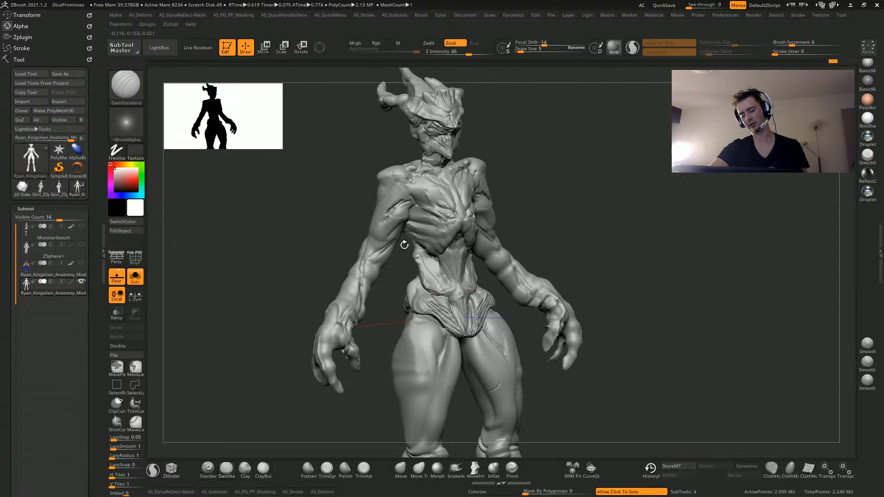
{"action": "left_click_drag", "start_coordinate": [297, 196], "coordinate": [319, 185]}
{"action": "left_click_drag", "start_coordinate": [320, 186], "coordinate": [466, 307], "text": "alt"}
{"action": "left_click_drag", "start_coordinate": [205, 314], "coordinate": [341, 319]}
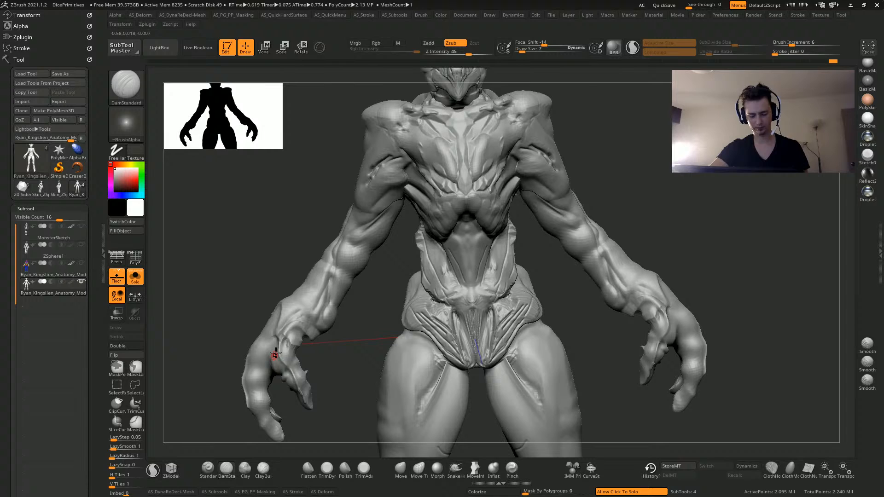
Fill in the grooves down the centre of the pelvis with the Clay brush at sizes 28 and 16, undoing unwanted strokes
{"action": "left_click", "coordinate": [245, 467]}
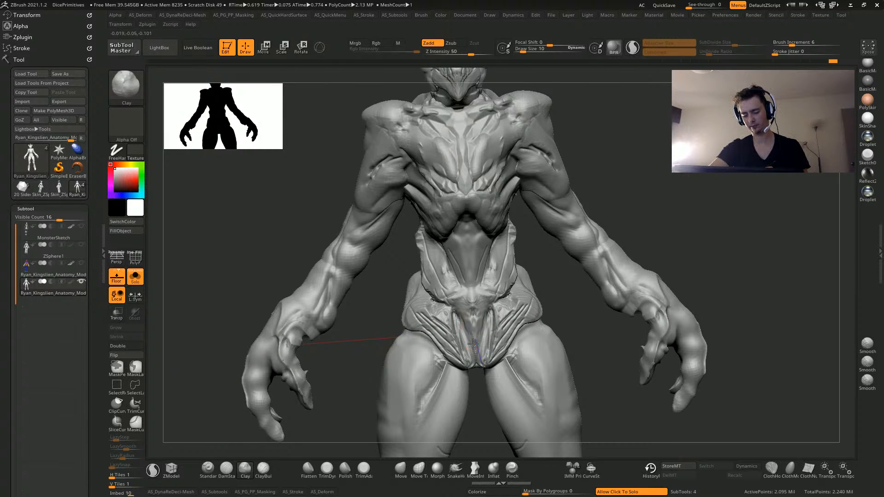
{"action": "key", "text": "bracketright"}
{"action": "key", "text": "bracketright"}
{"action": "left_click_drag", "start_coordinate": [472, 307], "coordinate": [475, 355]}
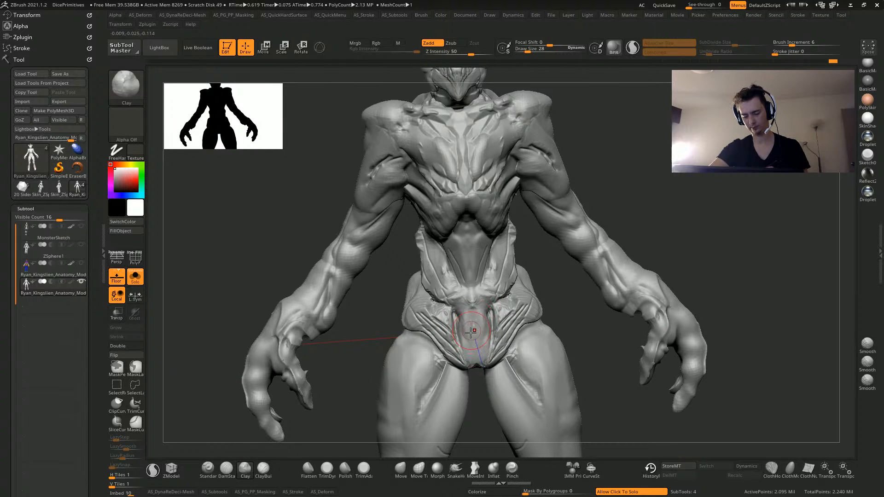
{"action": "mouse_move", "coordinate": [370, 291]}
{"action": "left_mouse_down"}
{"action": "mouse_move", "coordinate": [147, 256]}
{"action": "mouse_move", "coordinate": [207, 267]}
{"action": "left_mouse_up"}
{"action": "key", "text": "ctrl+z"}
{"action": "key", "text": "ctrl+z"}
{"action": "key", "text": "bracketleft"}
{"action": "key", "text": "bracketleft"}
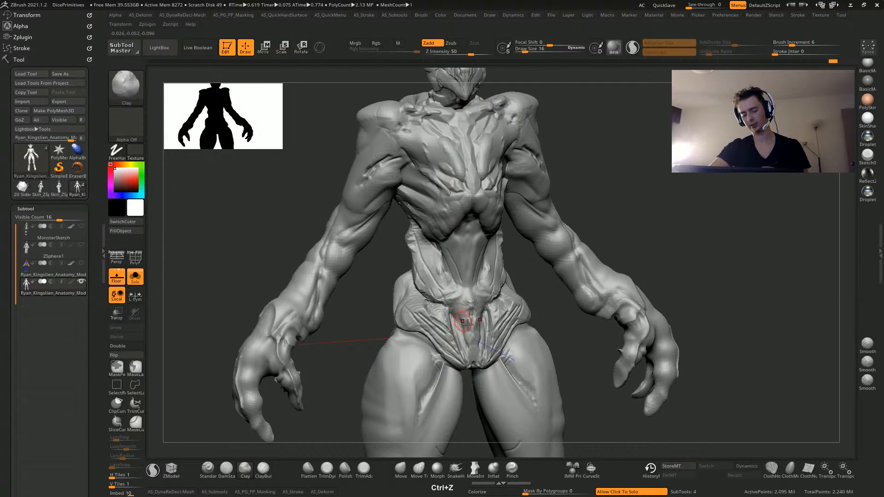
{"action": "mouse_move", "coordinate": [469, 344]}
{"action": "left_mouse_down"}
{"action": "mouse_move", "coordinate": [471, 319]}
{"action": "mouse_move", "coordinate": [474, 367]}
{"action": "left_mouse_up"}
{"action": "left_click_drag", "start_coordinate": [245, 228], "coordinate": [235, 197], "text": "alt"}
{"action": "key", "text": "ctrl+z"}
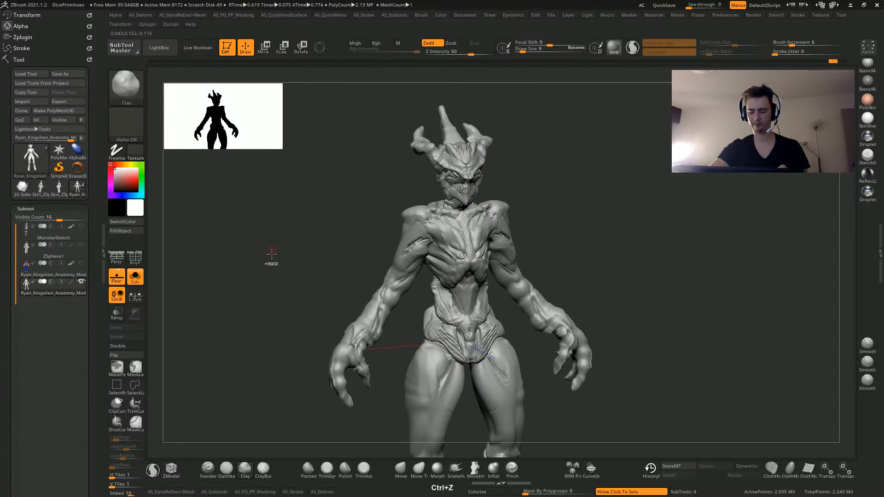
Examine the whole creature from the front, the side and a three-quarter angle
{"action": "mouse_move", "coordinate": [278, 245]}
{"action": "left_mouse_down", "text": "alt"}
{"action": "mouse_move", "coordinate": [270, 236]}
{"action": "mouse_move", "coordinate": [286, 258]}
{"action": "mouse_move", "coordinate": [270, 237]}
{"action": "mouse_move", "coordinate": [284, 261]}
{"action": "mouse_move", "coordinate": [280, 253]}
{"action": "mouse_move", "coordinate": [282, 296]}
{"action": "left_mouse_up", "text": "alt"}
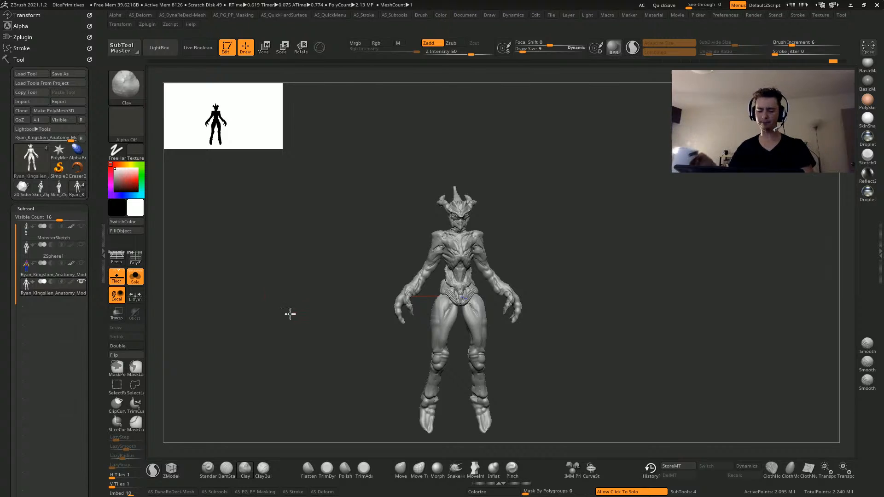
{"action": "left_click_drag", "start_coordinate": [290, 311], "coordinate": [270, 308]}
{"action": "left_click_drag", "start_coordinate": [183, 323], "coordinate": [237, 312]}
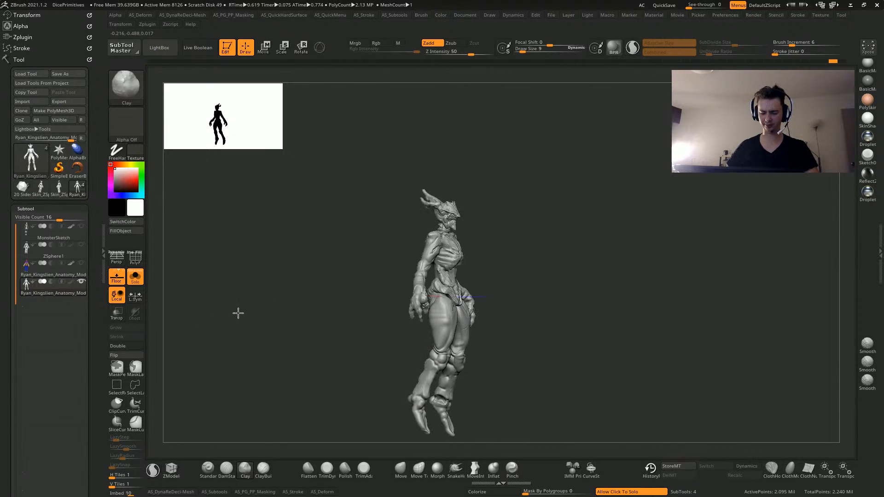
{"action": "left_click_drag", "start_coordinate": [298, 267], "coordinate": [300, 313], "text": "alt"}
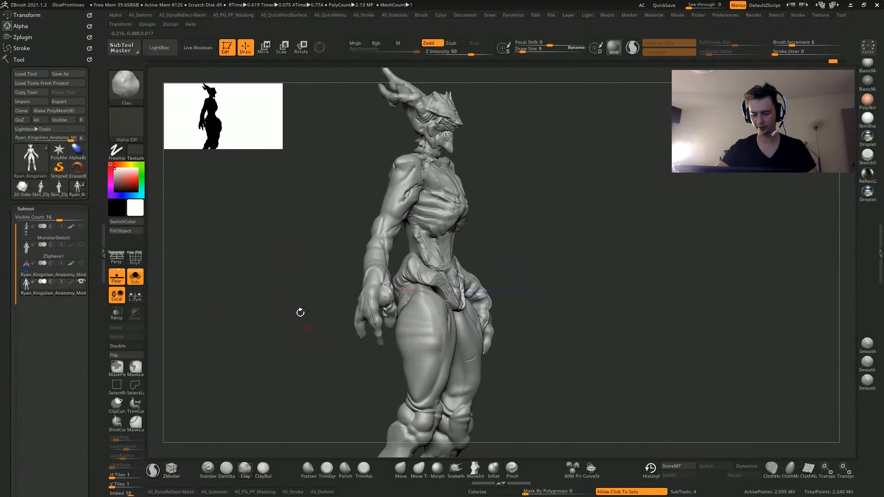
{"action": "mouse_move", "coordinate": [296, 237]}
{"action": "left_mouse_down"}
{"action": "mouse_move", "coordinate": [243, 251]}
{"action": "mouse_move", "coordinate": [275, 174]}
{"action": "mouse_move", "coordinate": [292, 298]}
{"action": "mouse_move", "coordinate": [314, 189]}
{"action": "mouse_move", "coordinate": [350, 175]}
{"action": "left_mouse_up"}
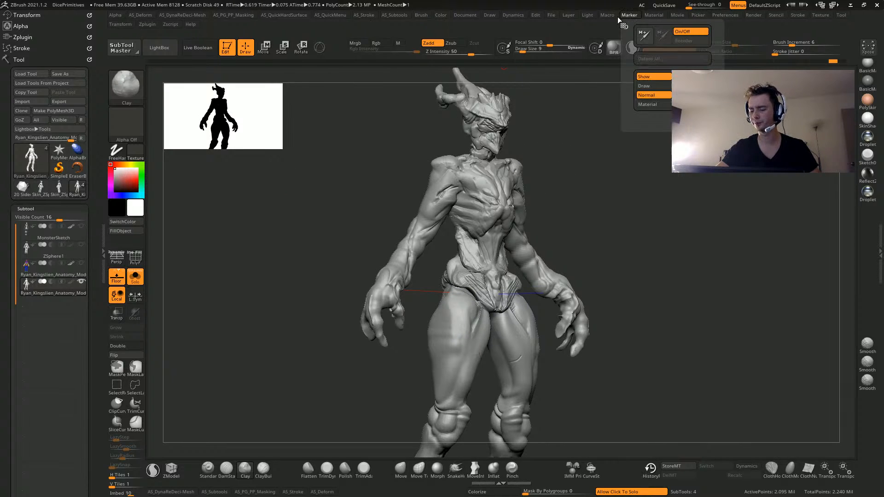
Send the creature from ZBrush to KeyShot with a Best-Preview Render
{"action": "mouse_move", "coordinate": [695, 16]}
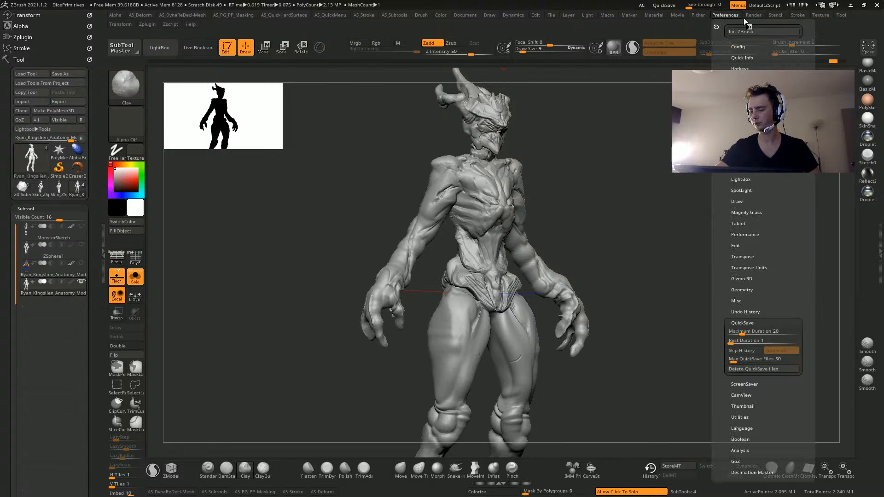
{"action": "mouse_move", "coordinate": [748, 18]}
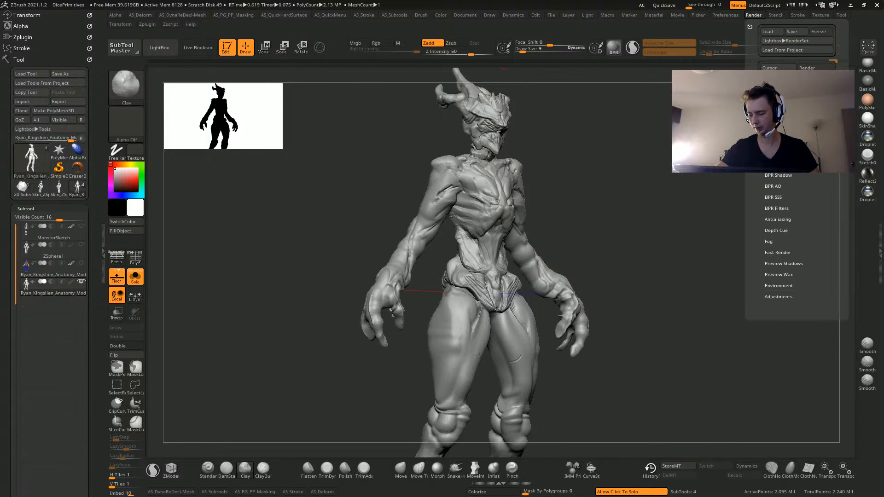
{"action": "left_click", "coordinate": [778, 120]}
{"action": "left_click", "coordinate": [778, 119]}
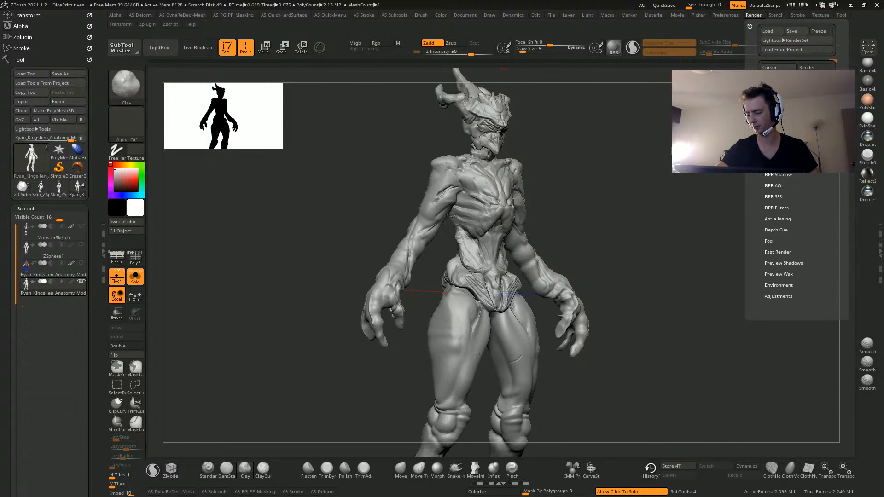
{"action": "left_click", "coordinate": [778, 131]}
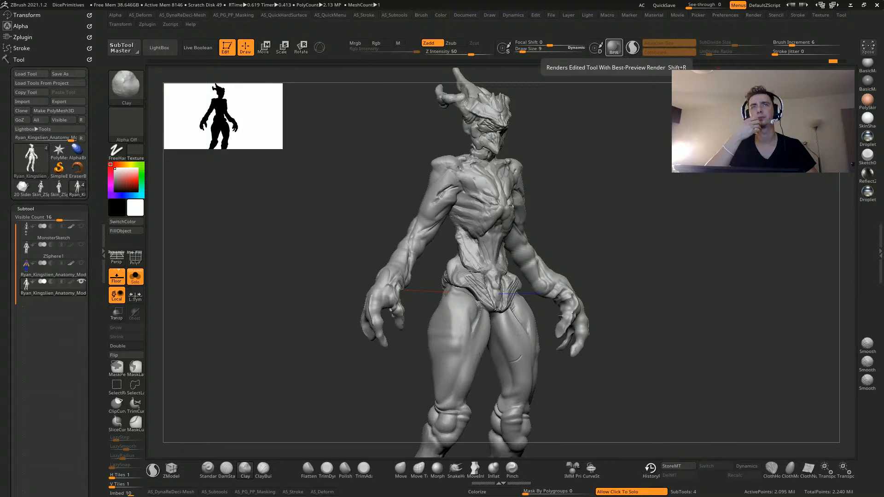
{"action": "left_click_drag", "start_coordinate": [211, 496], "coordinate": [386, 1]}
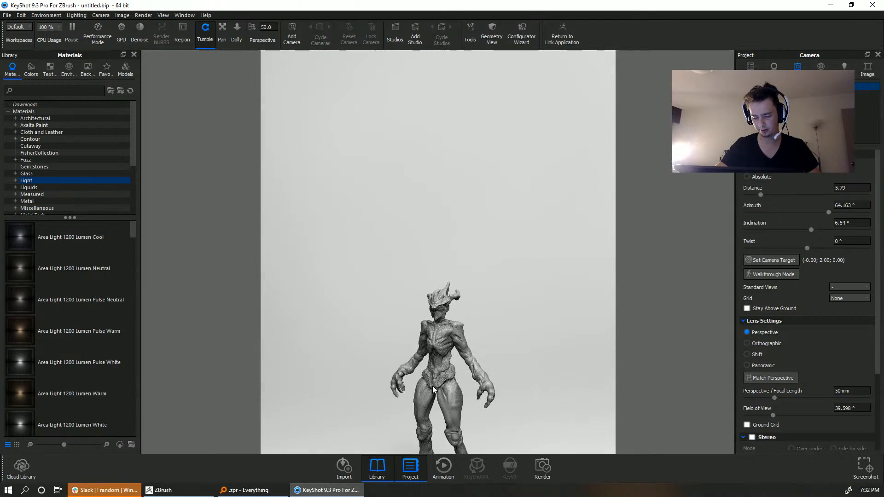
Inspect the rendered creature in KeyShot from several angles, finishing with a front view that includes the head and feet
{"action": "scroll", "coordinate": [414, 138], "scroll_direction": "up", "scroll_amount": 5}
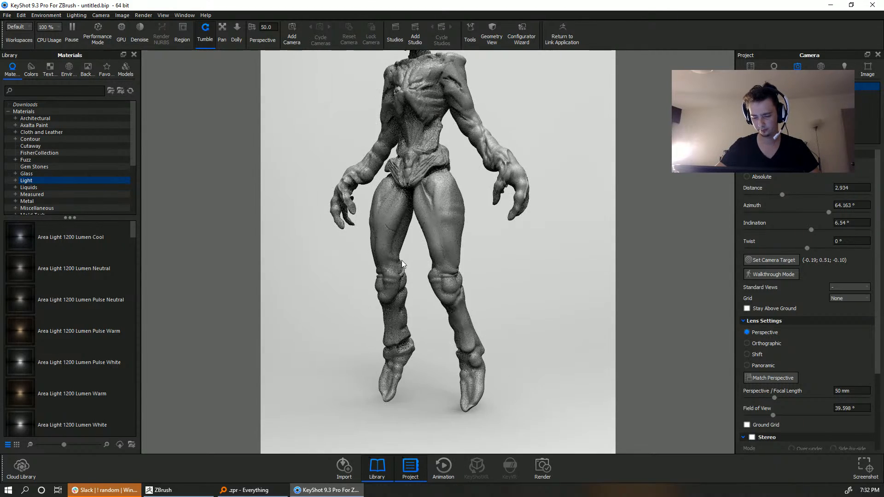
{"action": "middle_click_drag", "start_coordinate": [399, 172], "coordinate": [395, 236]}
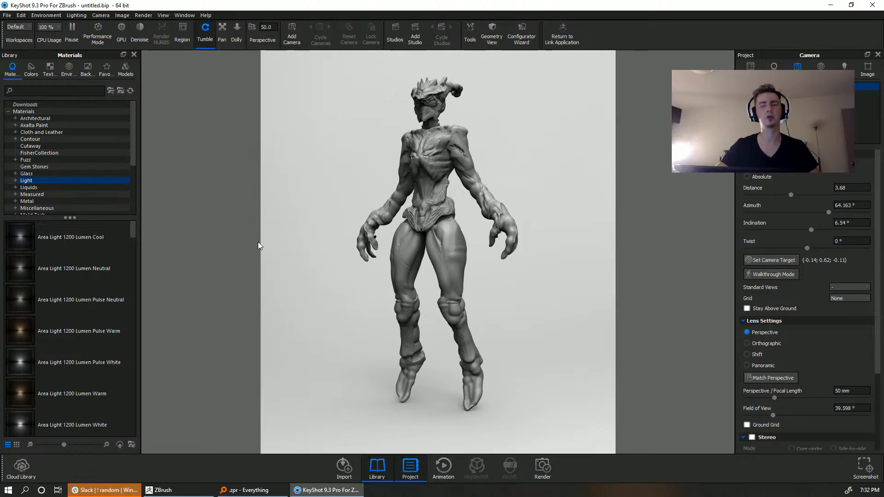
{"action": "left_click_drag", "start_coordinate": [369, 183], "coordinate": [494, 205]}
{"action": "scroll", "coordinate": [487, 206], "scroll_direction": "up", "scroll_amount": 3}
{"action": "middle_click_drag", "start_coordinate": [483, 206], "coordinate": [466, 168]}
{"action": "left_click_drag", "start_coordinate": [433, 163], "coordinate": [440, 181]}
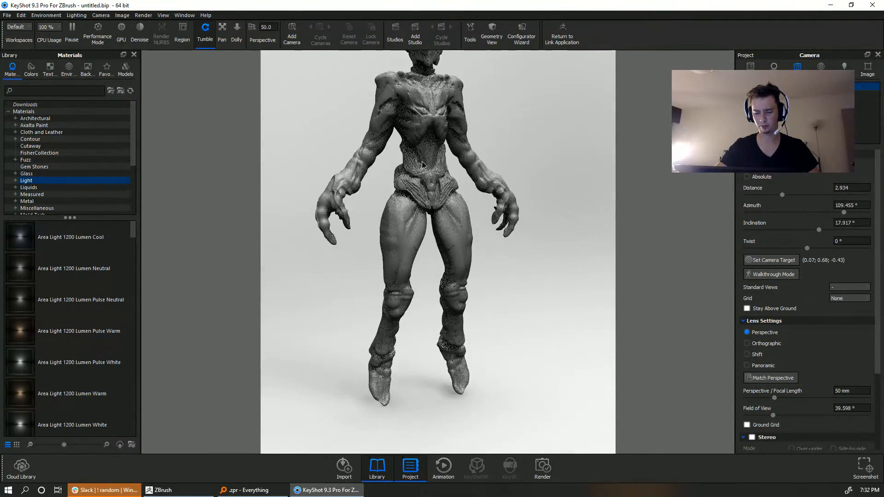
{"action": "middle_click_drag", "start_coordinate": [437, 182], "coordinate": [434, 216]}
{"action": "left_click_drag", "start_coordinate": [435, 216], "coordinate": [456, 222]}
{"action": "middle_click_drag", "start_coordinate": [455, 222], "coordinate": [456, 240]}
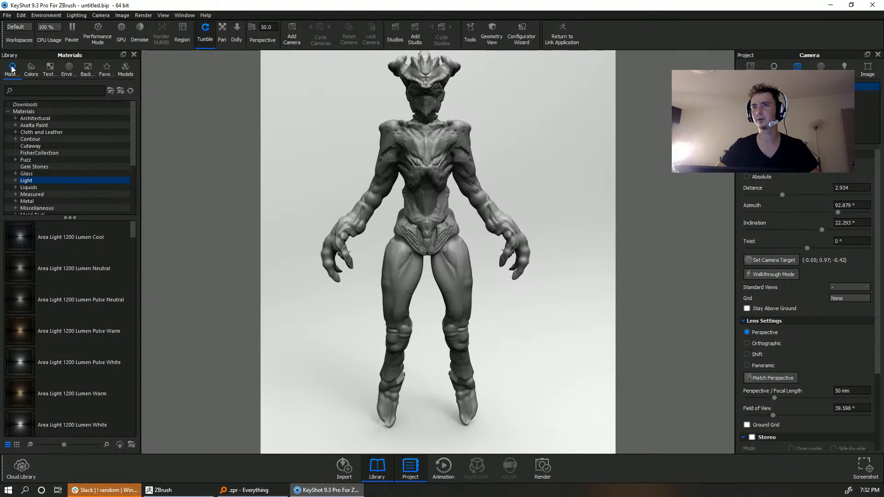
Switch the real-time render to GPU mode and look through the material categories
{"action": "left_click", "coordinate": [121, 31]}
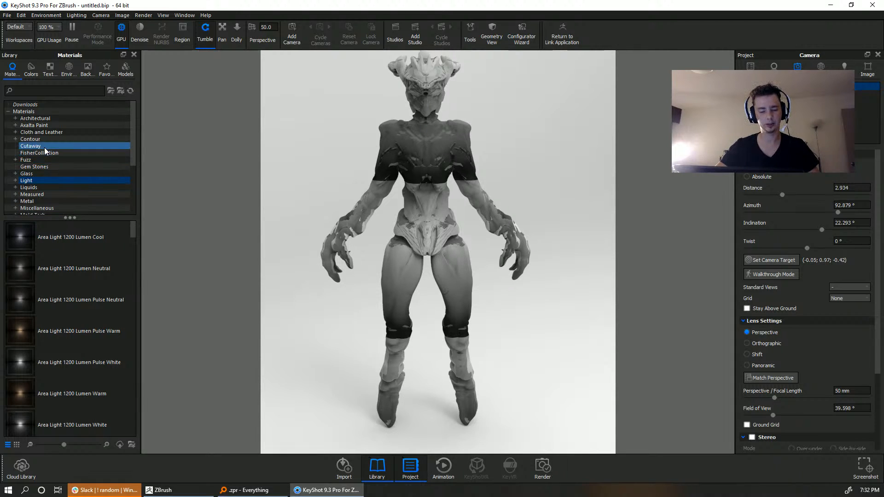
{"action": "scroll", "coordinate": [42, 149], "scroll_direction": "down", "scroll_amount": 4}
{"action": "scroll", "coordinate": [46, 161], "scroll_direction": "up", "scroll_amount": 1}
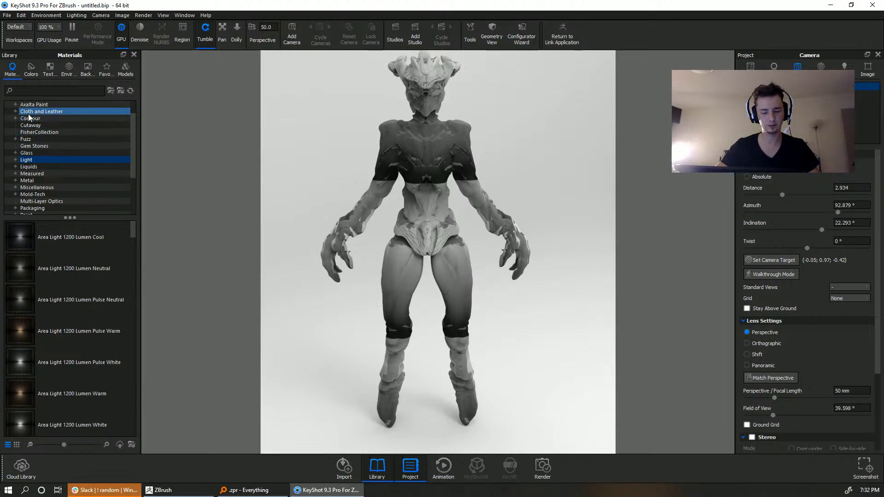
{"action": "scroll", "coordinate": [65, 181], "scroll_direction": "down", "scroll_amount": 1}
{"action": "left_click_drag", "start_coordinate": [303, 188], "coordinate": [355, 162]}
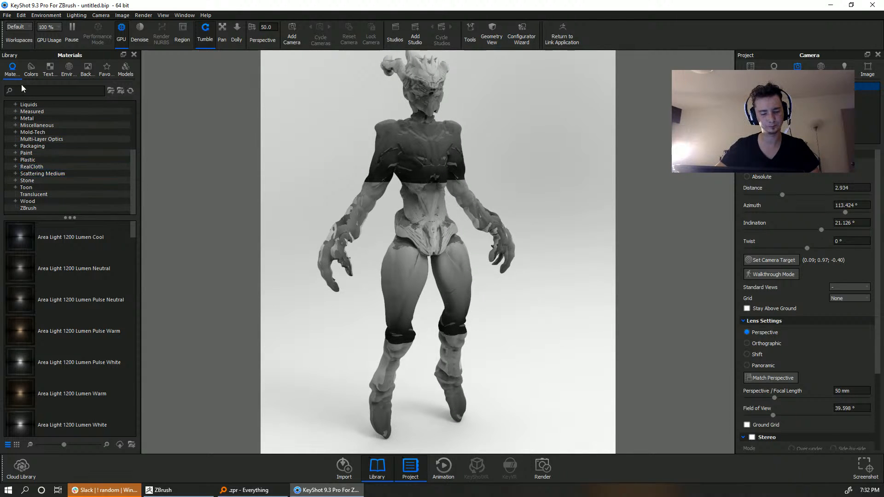
Apply the ZBrush Clay Grey material from the ZBrush category to the creature
{"action": "left_click", "coordinate": [31, 73]}
{"action": "left_click", "coordinate": [57, 70]}
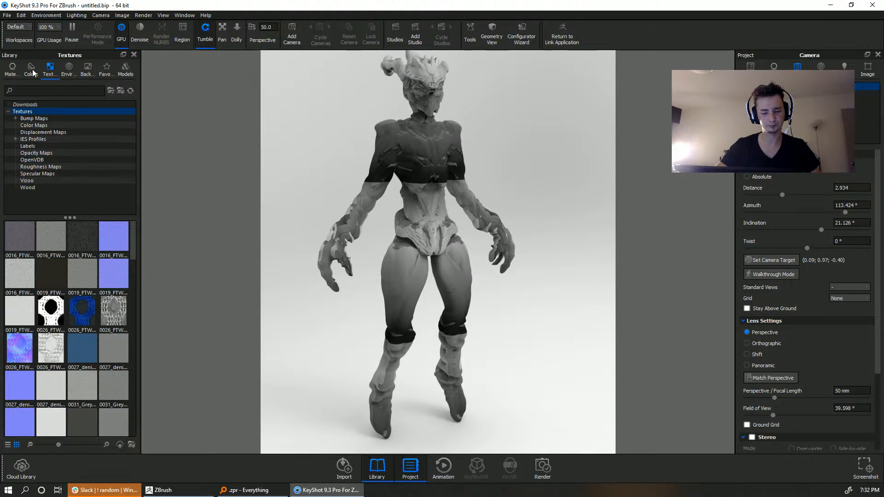
{"action": "left_click", "coordinate": [12, 69]}
{"action": "scroll", "coordinate": [69, 299], "scroll_direction": "down", "scroll_amount": 3}
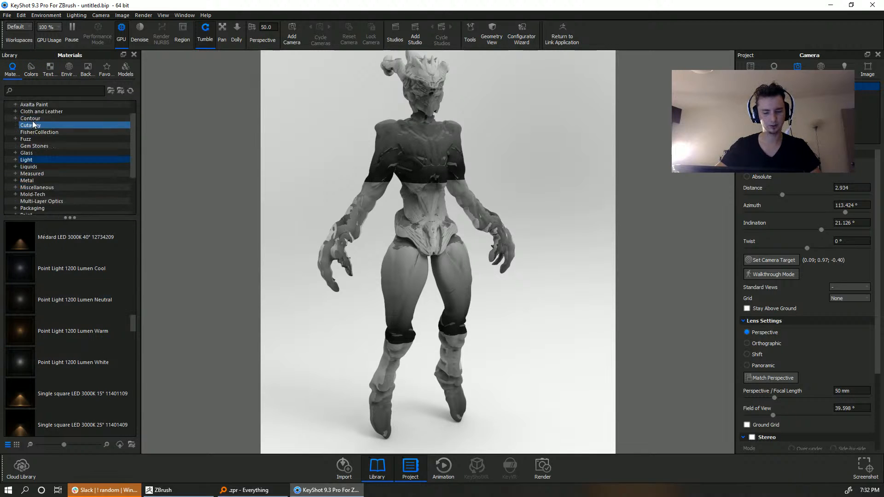
{"action": "scroll", "coordinate": [33, 124], "scroll_direction": "up", "scroll_amount": 2}
{"action": "left_click", "coordinate": [23, 111]}
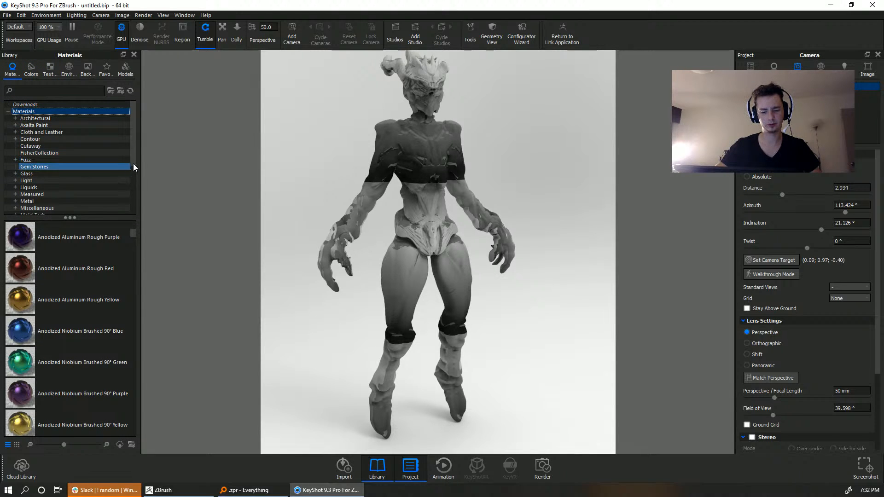
{"action": "scroll", "coordinate": [133, 167], "scroll_direction": "down", "scroll_amount": 4}
{"action": "left_click", "coordinate": [27, 208]}
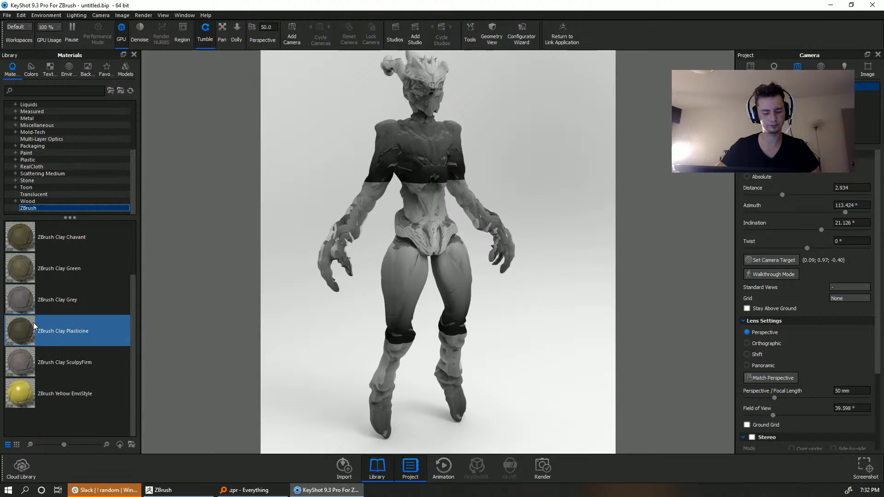
{"action": "left_click_drag", "start_coordinate": [20, 299], "coordinate": [425, 263]}
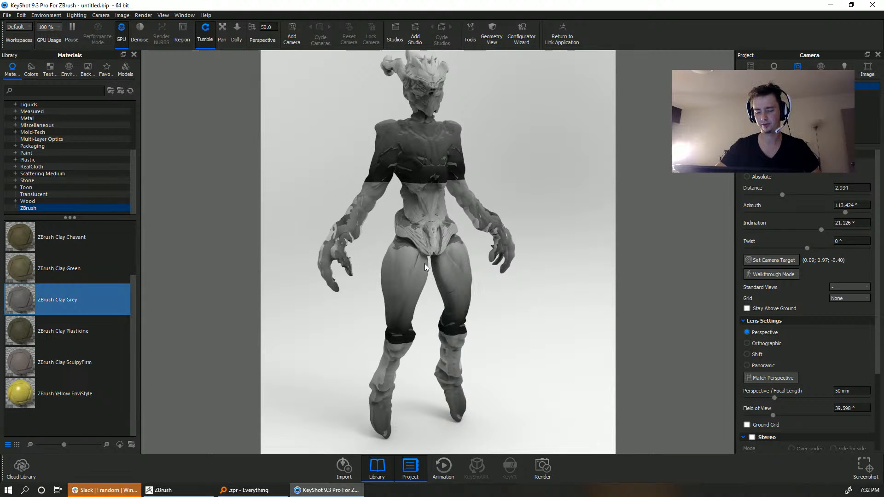
Examine the grey clay render of the legs, pelvis, torso and head from the side, front and three-quarter view
{"action": "left_click_drag", "start_coordinate": [418, 208], "coordinate": [396, 180]}
{"action": "scroll", "coordinate": [396, 180], "scroll_direction": "up", "scroll_amount": 5}
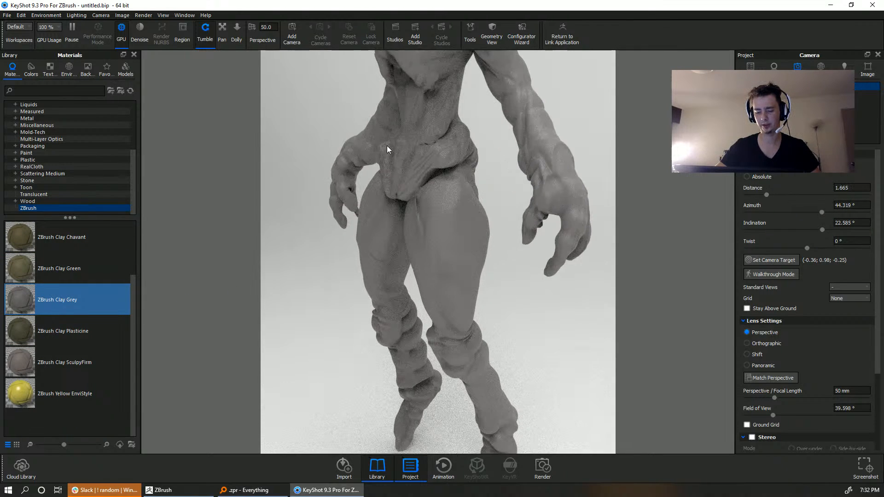
{"action": "middle_click_drag", "start_coordinate": [387, 145], "coordinate": [399, 305]}
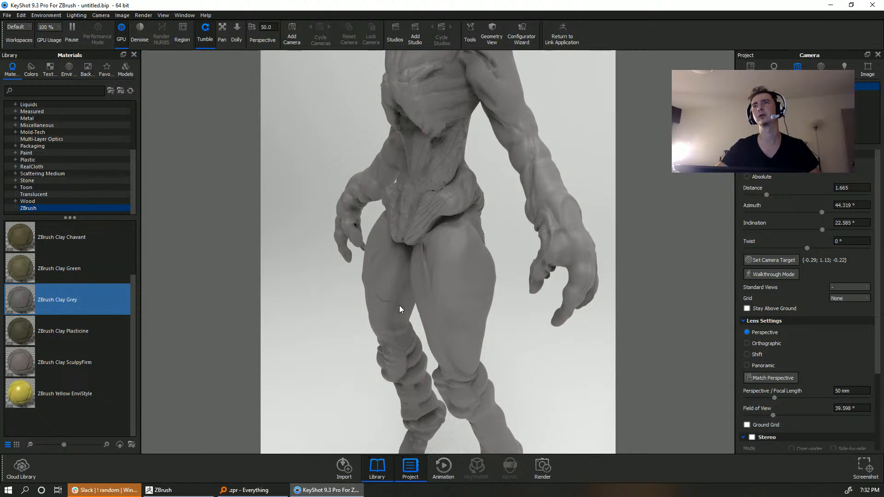
{"action": "left_click_drag", "start_coordinate": [432, 289], "coordinate": [545, 274]}
{"action": "scroll", "coordinate": [427, 161], "scroll_direction": "down", "scroll_amount": 2}
{"action": "middle_click_drag", "start_coordinate": [427, 162], "coordinate": [416, 266]}
{"action": "scroll", "coordinate": [416, 267], "scroll_direction": "down", "scroll_amount": 2}
{"action": "scroll", "coordinate": [416, 267], "scroll_direction": "up", "scroll_amount": 4}
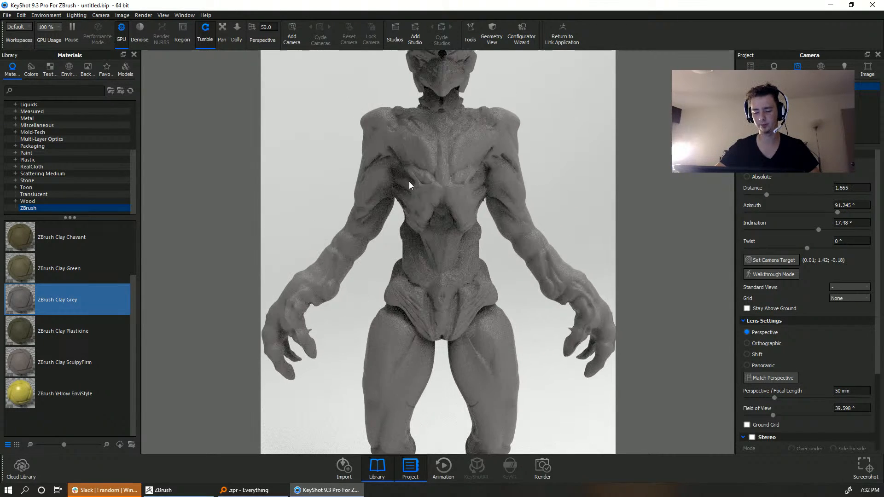
{"action": "middle_click_drag", "start_coordinate": [409, 182], "coordinate": [407, 298]}
{"action": "left_click_drag", "start_coordinate": [400, 263], "coordinate": [467, 266]}
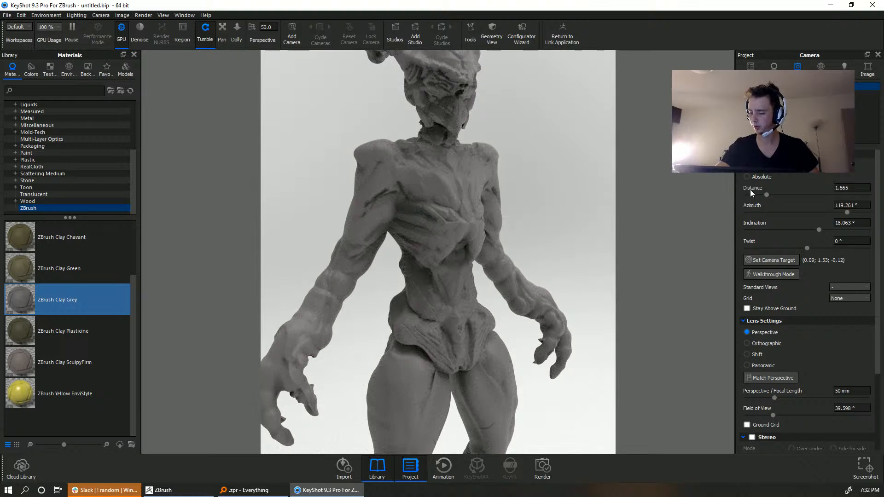
Set the environment background image's contrast to 1 and turn the creature to a front view
{"action": "left_click", "coordinate": [844, 66]}
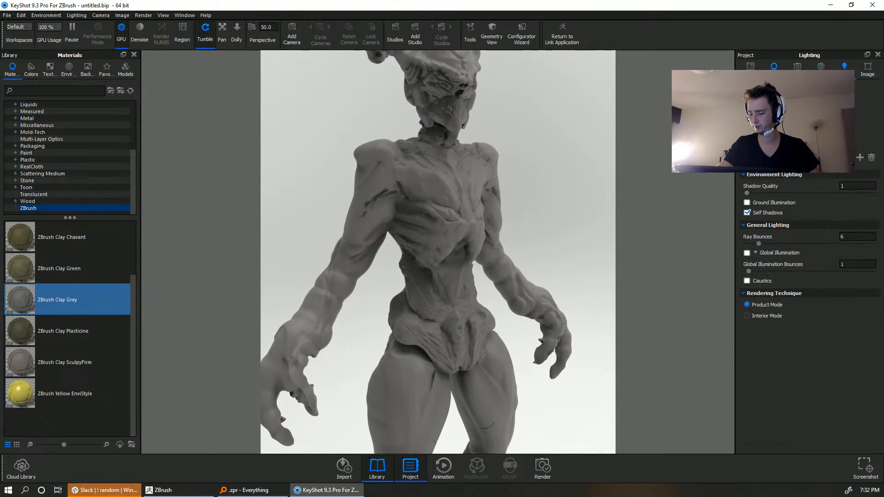
{"action": "left_click", "coordinate": [750, 67]}
{"action": "left_click", "coordinate": [820, 67]}
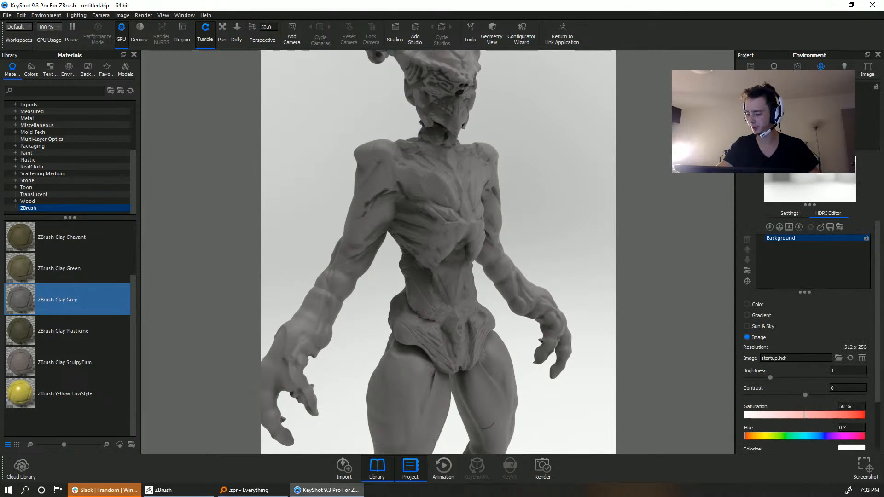
{"action": "left_click", "coordinate": [843, 389]}
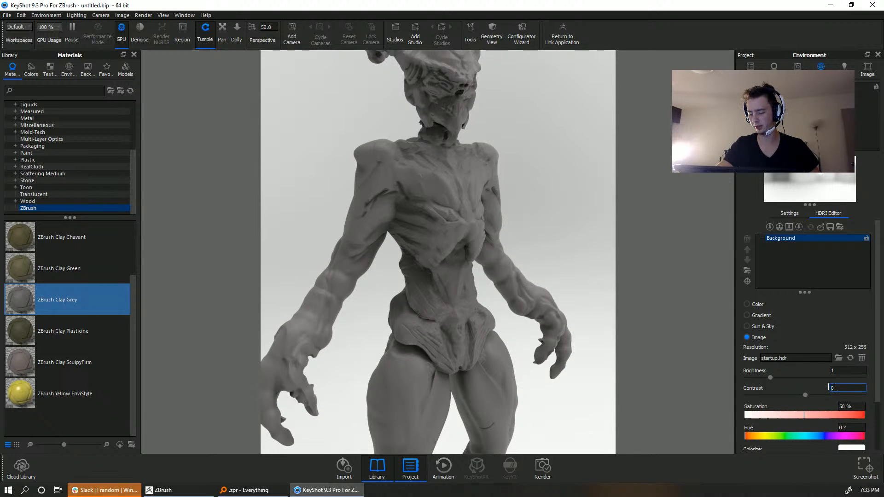
{"action": "type", "text": "1"}
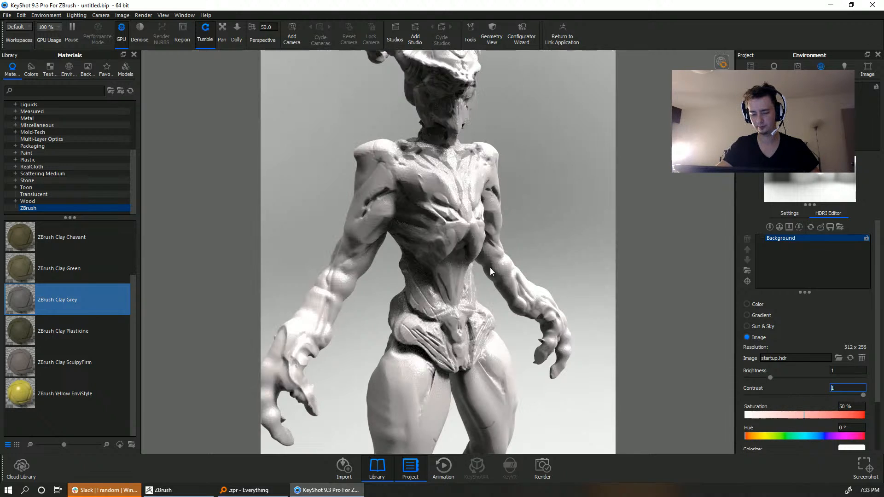
{"action": "left_click_drag", "start_coordinate": [430, 254], "coordinate": [419, 225]}
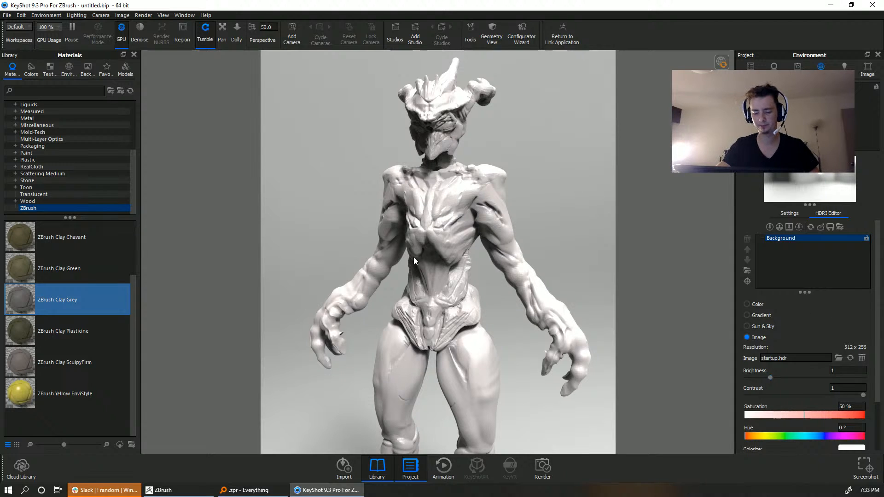
{"action": "left_click_drag", "start_coordinate": [413, 257], "coordinate": [599, 308]}
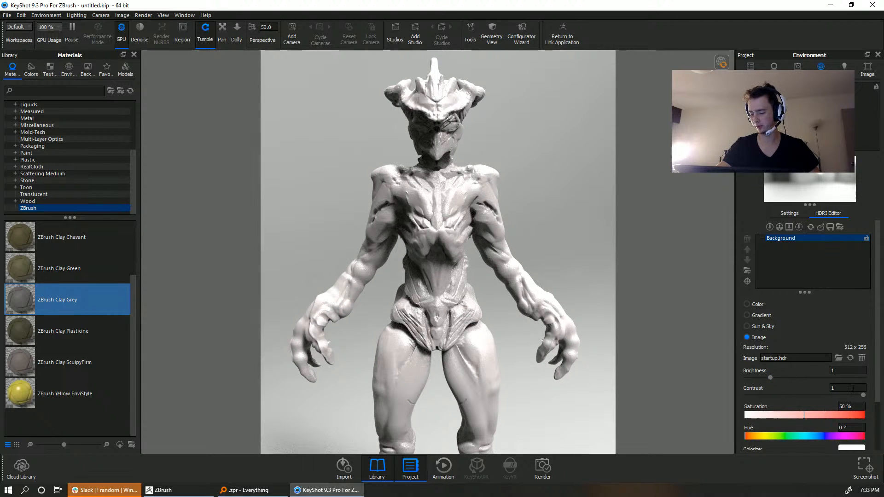
Try a contrast of 0 on the environment background image, and undo that change
{"action": "left_click_drag", "start_coordinate": [853, 388], "coordinate": [817, 388]}
{"action": "type", "text": "0"}
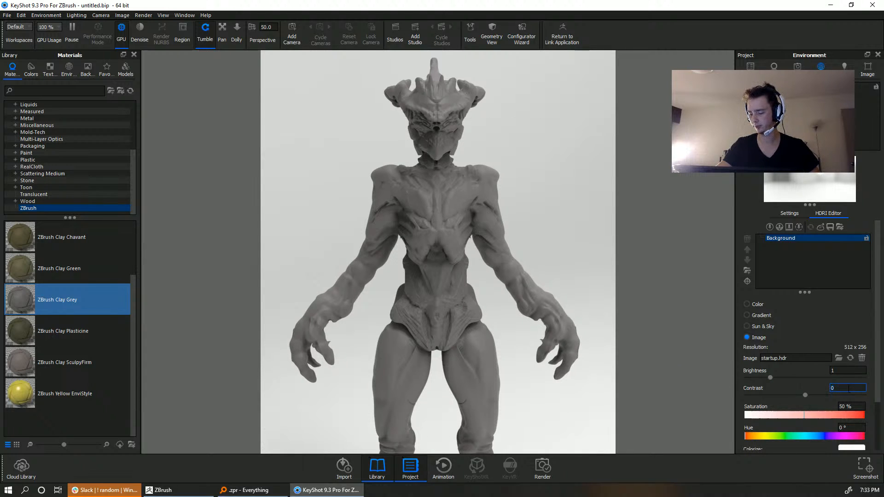
{"action": "key", "text": "ctrl+z"}
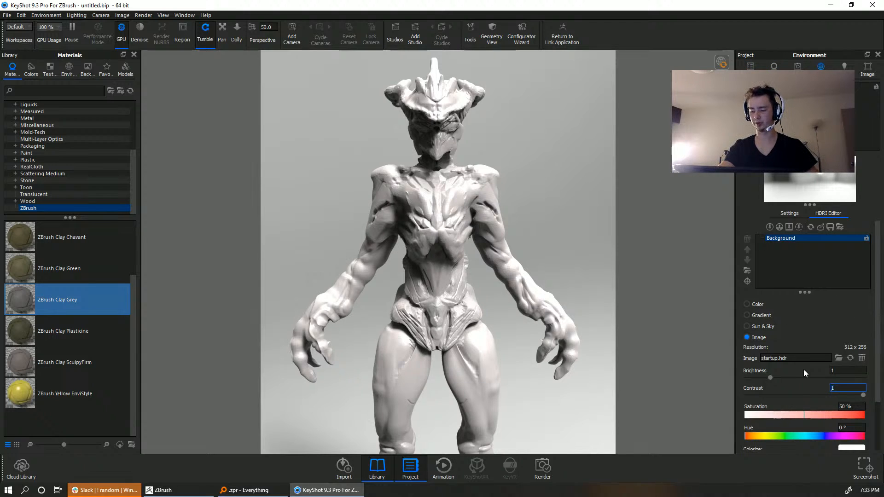
Rotate the lighting environment to 95° and enable Flatten Ground, framing the whole creature
{"action": "scroll", "coordinate": [880, 361], "scroll_direction": "down", "scroll_amount": 2}
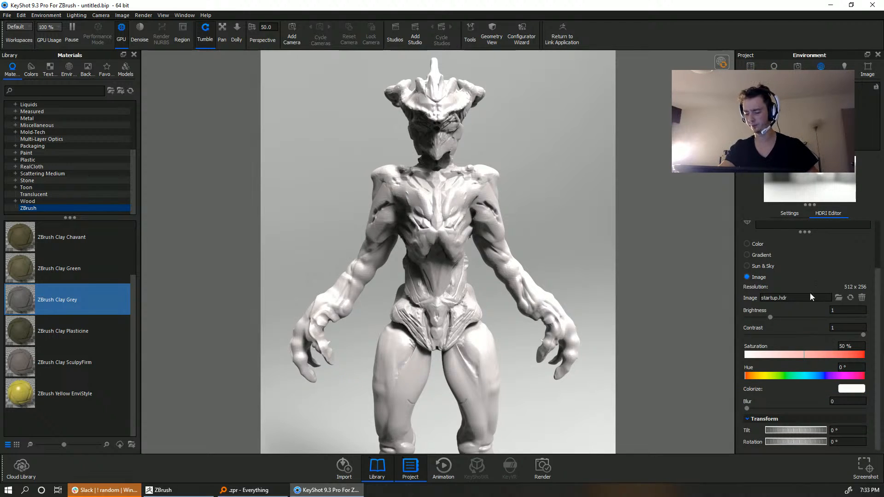
{"action": "left_click", "coordinate": [790, 213]}
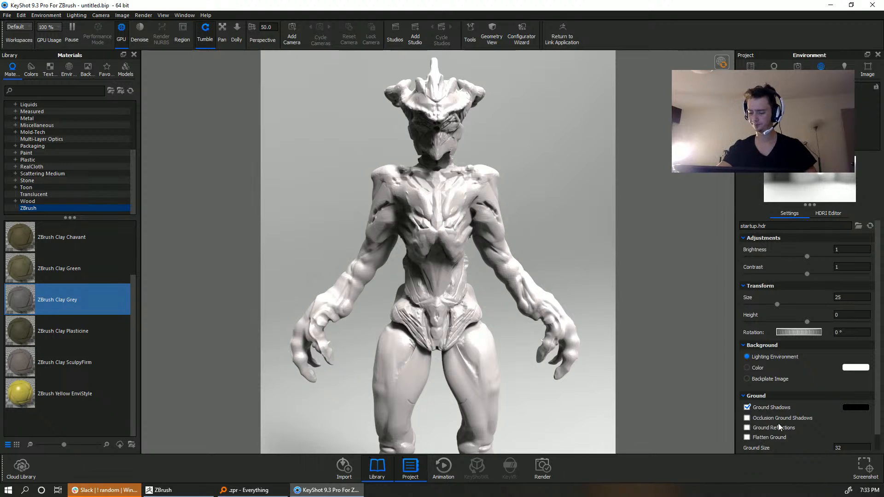
{"action": "left_click_drag", "start_coordinate": [782, 336], "coordinate": [820, 332]}
{"action": "scroll", "coordinate": [420, 338], "scroll_direction": "down", "scroll_amount": 5}
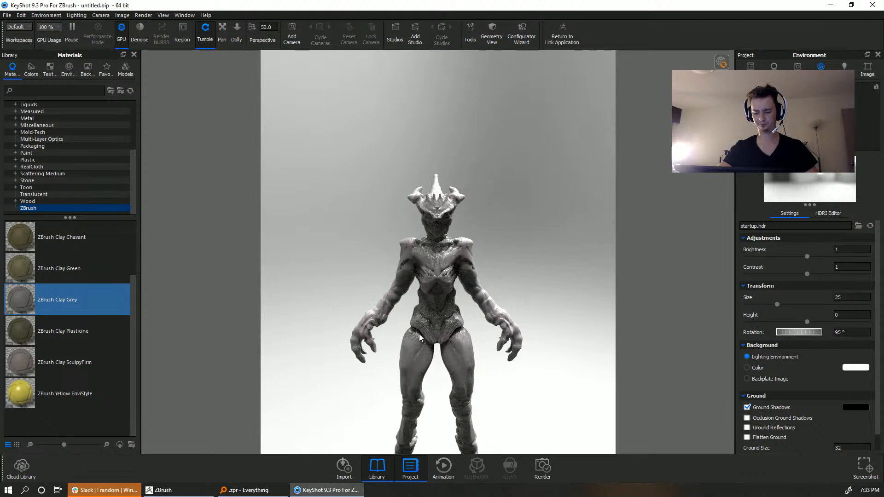
{"action": "scroll", "coordinate": [420, 339], "scroll_direction": "up", "scroll_amount": 2}
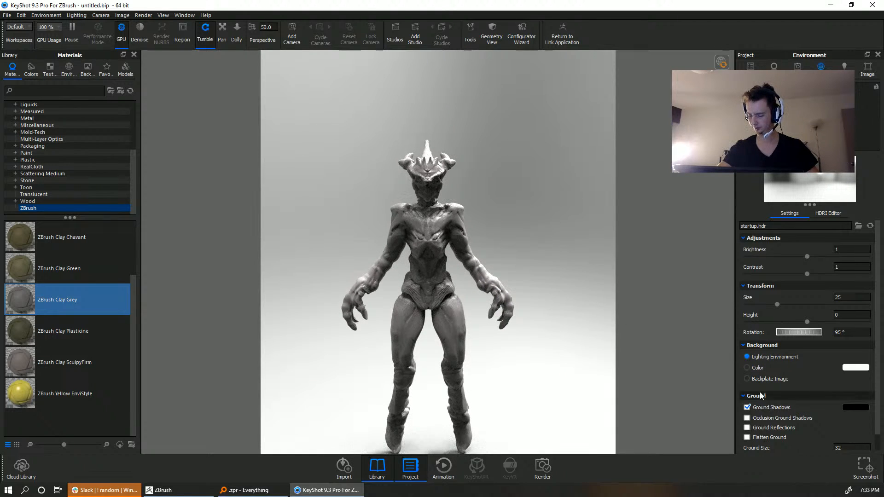
{"action": "left_click", "coordinate": [747, 437]}
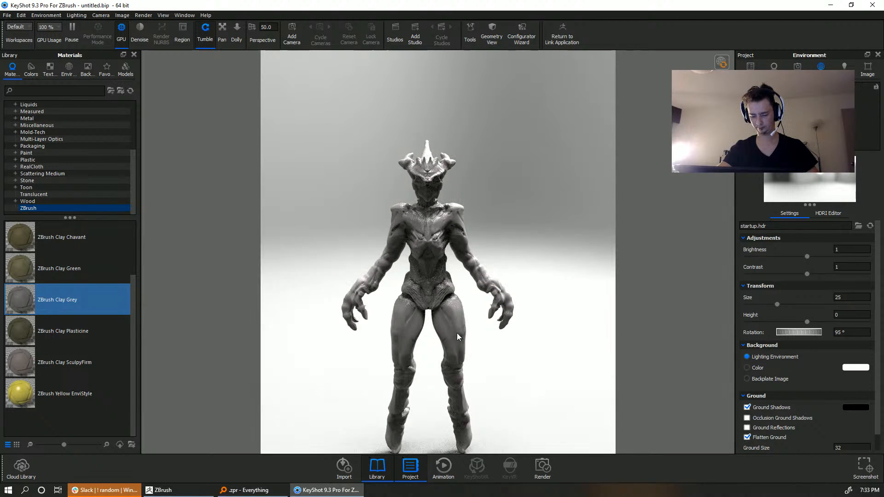
{"action": "left_click_drag", "start_coordinate": [468, 155], "coordinate": [474, 176]}
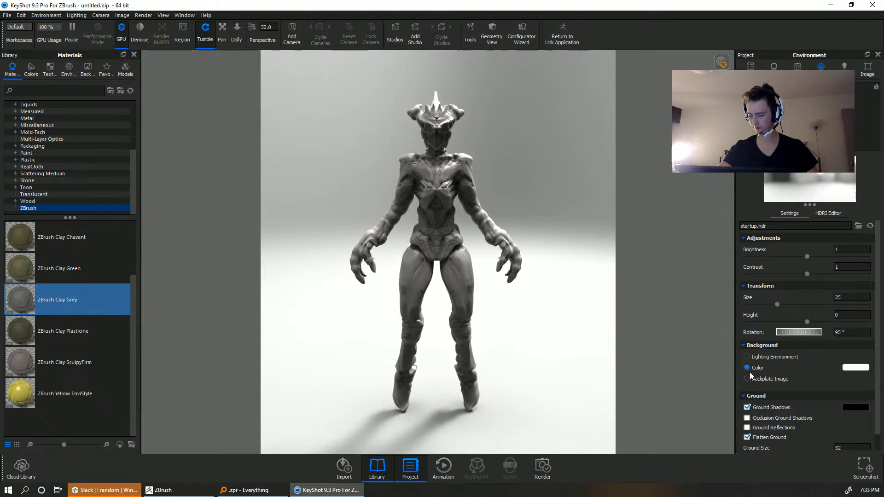
Use a near-black solid background colour with saturation 0% and value 10%
{"action": "left_click", "coordinate": [844, 368]}
{"action": "left_click_drag", "start_coordinate": [824, 336], "coordinate": [722, 338]}
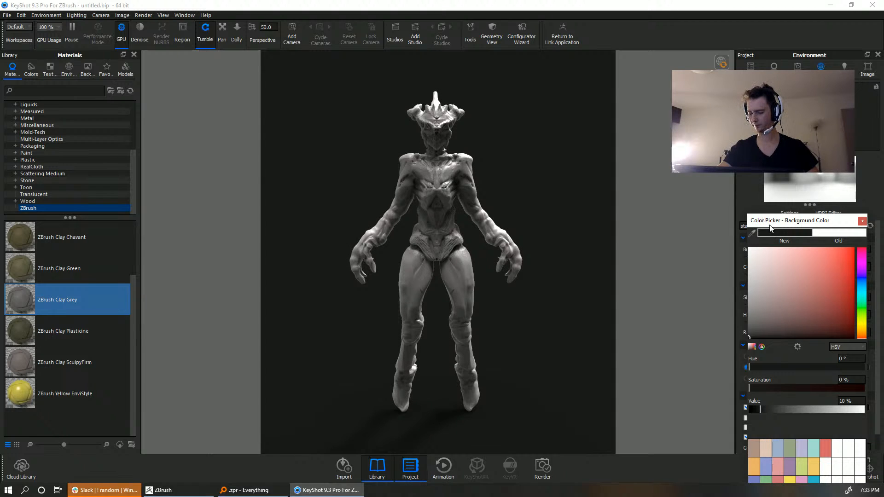
{"action": "left_click_drag", "start_coordinate": [771, 227], "coordinate": [744, 99]}
{"action": "left_click", "coordinate": [799, 409]}
Examine the creature against the dark background from the front at several distances and from behind
{"action": "scroll", "coordinate": [420, 290], "scroll_direction": "up", "scroll_amount": 5}
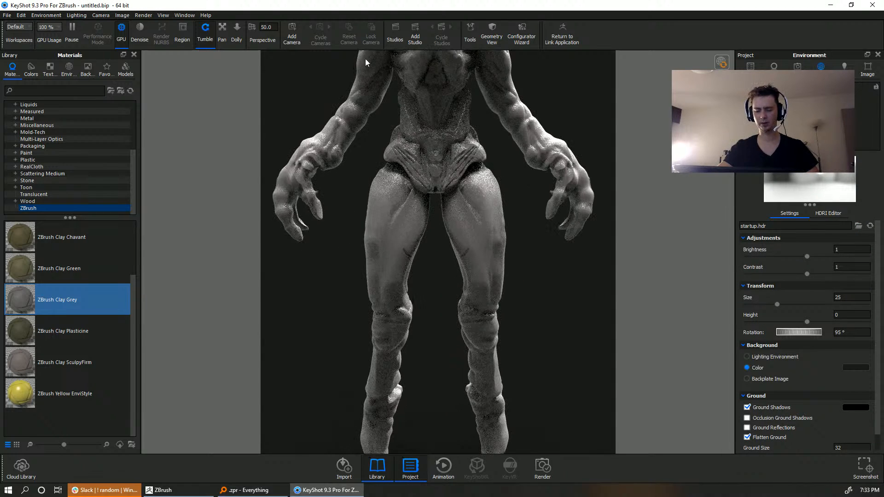
{"action": "middle_click_drag", "start_coordinate": [451, 197], "coordinate": [424, 460]}
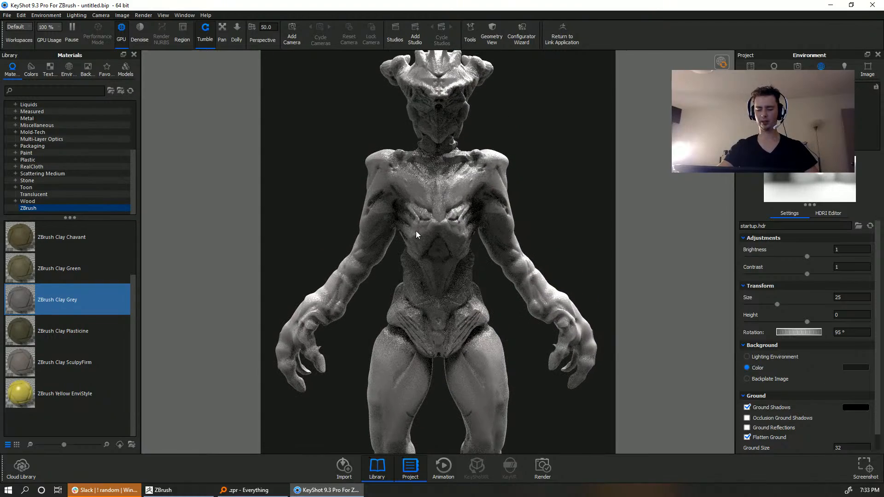
{"action": "mouse_move", "coordinate": [416, 230]}
{"action": "middle_mouse_down"}
{"action": "mouse_move", "coordinate": [378, 265]}
{"action": "mouse_move", "coordinate": [372, 286]}
{"action": "mouse_move", "coordinate": [387, 263]}
{"action": "middle_mouse_up"}
{"action": "scroll", "coordinate": [345, 244], "scroll_direction": "down", "scroll_amount": 4}
{"action": "scroll", "coordinate": [387, 264], "scroll_direction": "up", "scroll_amount": 4}
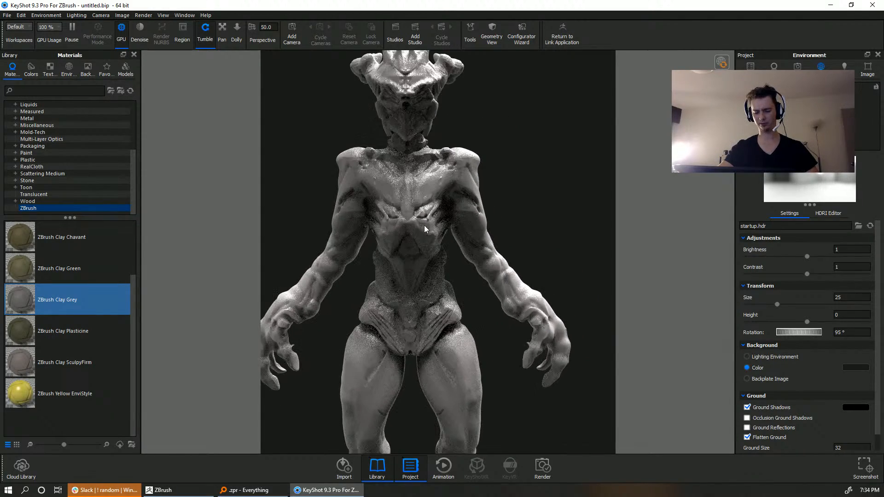
{"action": "scroll", "coordinate": [446, 257], "scroll_direction": "down", "scroll_amount": 3}
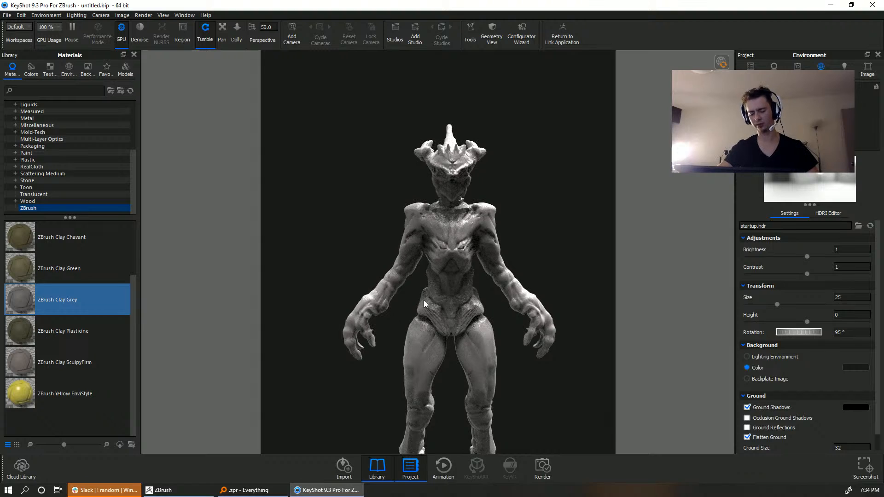
{"action": "scroll", "coordinate": [430, 305], "scroll_direction": "up", "scroll_amount": 4}
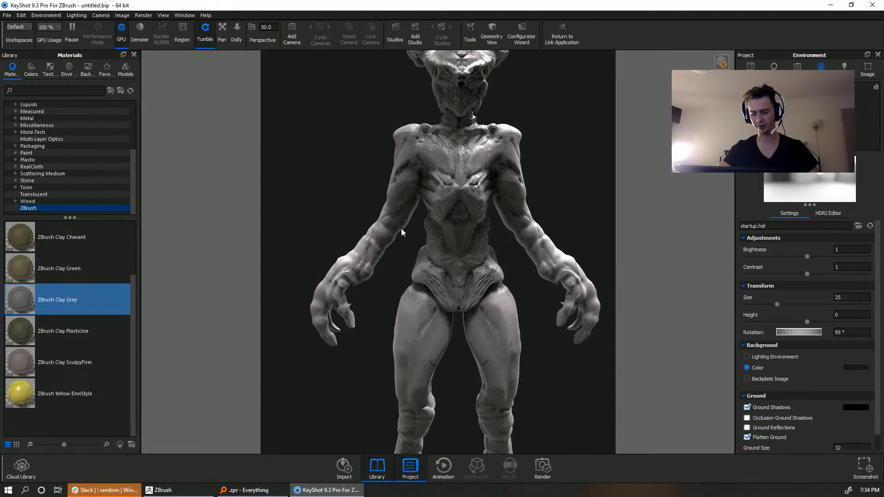
{"action": "scroll", "coordinate": [390, 287], "scroll_direction": "down", "scroll_amount": 2}
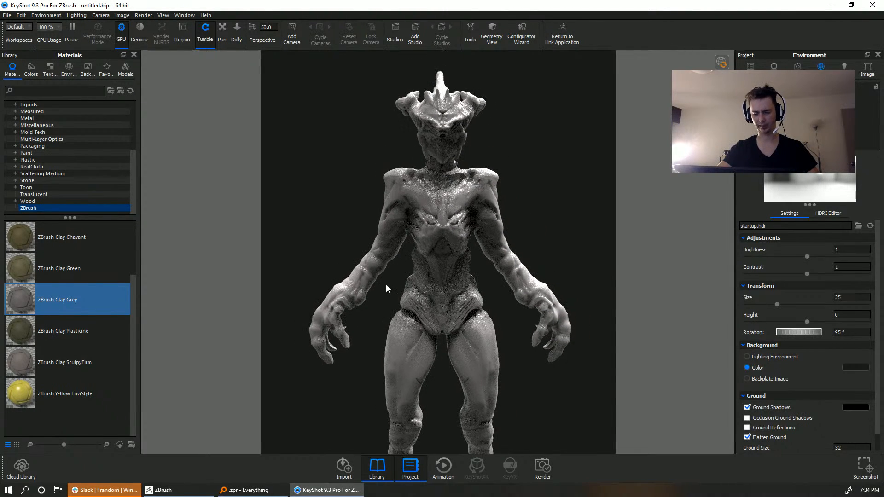
{"action": "scroll", "coordinate": [386, 289], "scroll_direction": "up", "scroll_amount": 1}
{"action": "scroll", "coordinate": [386, 290], "scroll_direction": "down", "scroll_amount": 4}
{"action": "scroll", "coordinate": [439, 331], "scroll_direction": "up", "scroll_amount": 5}
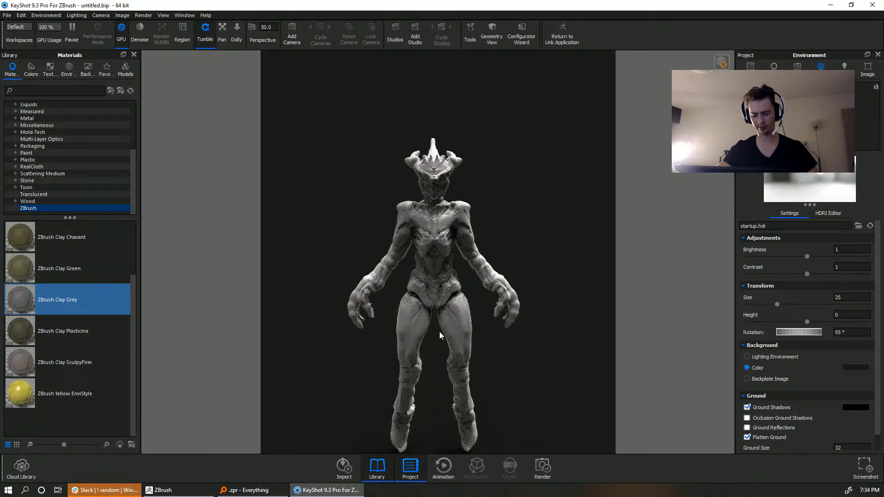
{"action": "scroll", "coordinate": [484, 322], "scroll_direction": "down", "scroll_amount": 4}
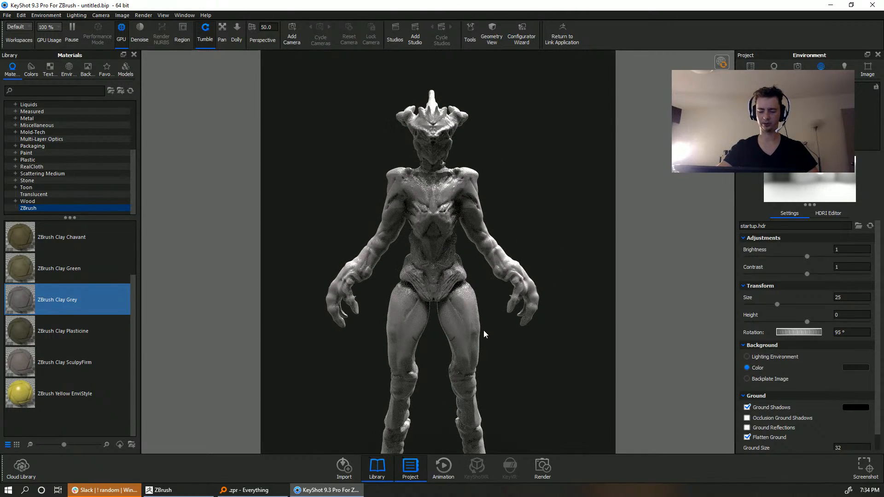
{"action": "scroll", "coordinate": [456, 313], "scroll_direction": "up", "scroll_amount": 4}
{"action": "left_click_drag", "start_coordinate": [379, 316], "coordinate": [343, 310]}
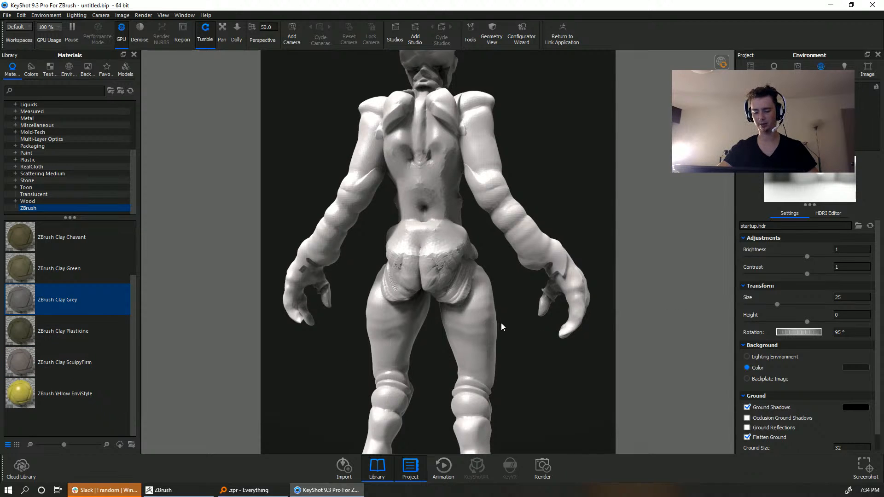
{"action": "left_click_drag", "start_coordinate": [499, 322], "coordinate": [435, 335]}
{"action": "left_click_drag", "start_coordinate": [485, 281], "coordinate": [363, 251]}
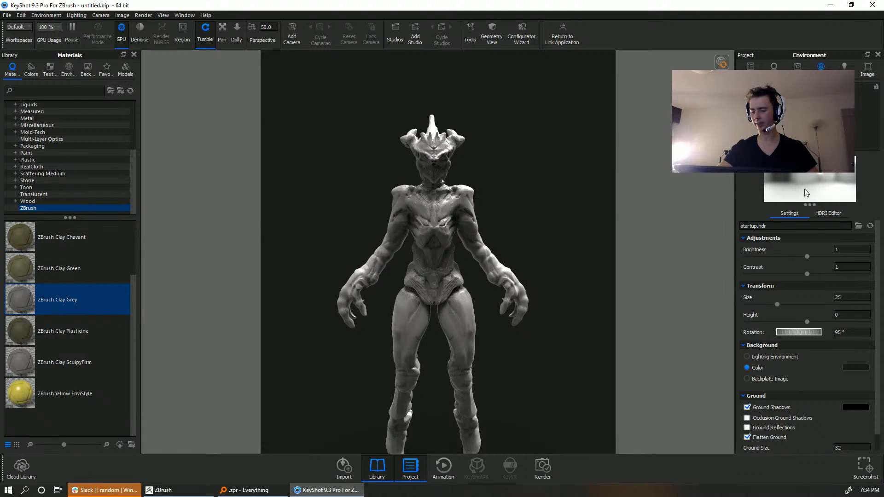
Add a circular light pin low in the HDRI's left half and set its brightness to 4.78
{"action": "left_click", "coordinate": [825, 214]}
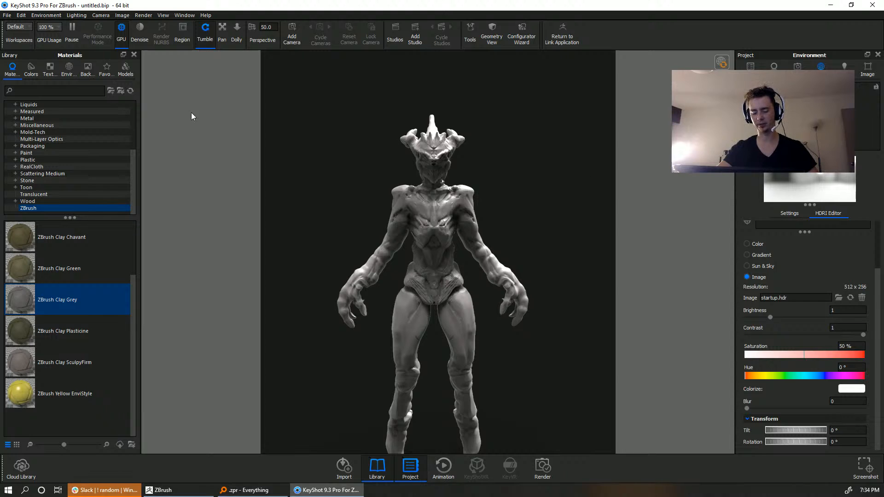
{"action": "scroll", "coordinate": [529, 263], "scroll_direction": "up", "scroll_amount": 5}
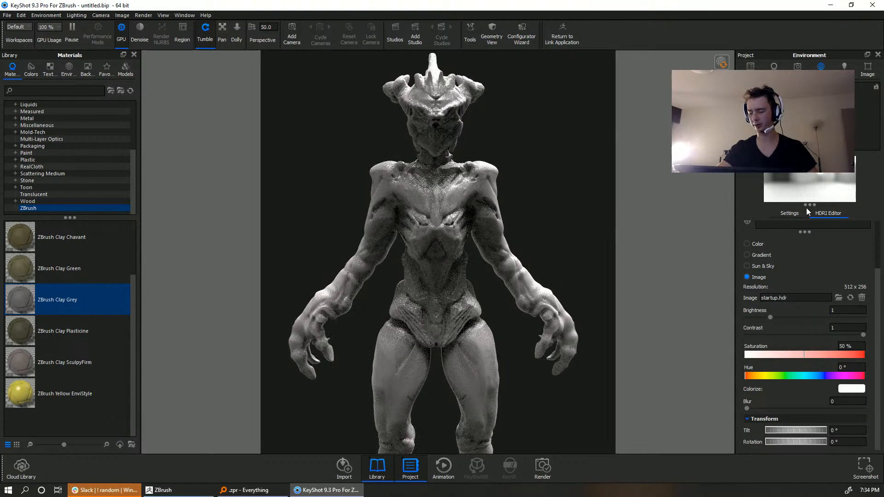
{"action": "scroll", "coordinate": [820, 262], "scroll_direction": "up", "scroll_amount": 3}
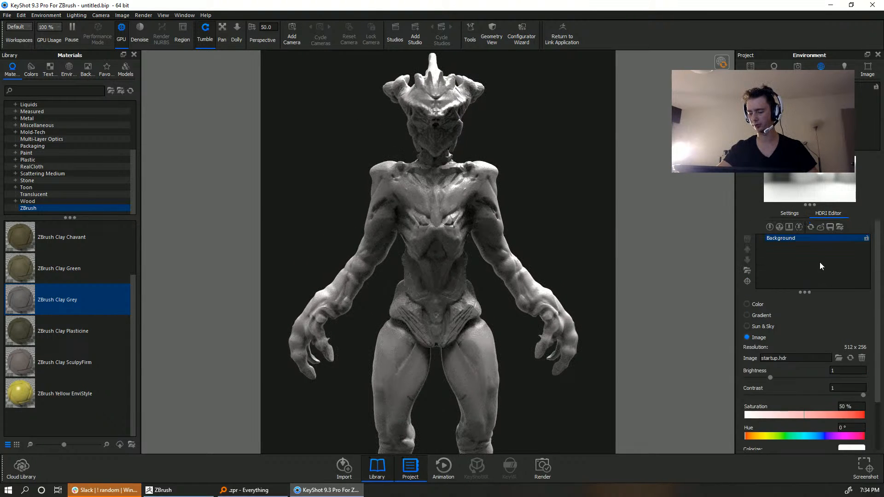
{"action": "left_click", "coordinate": [769, 227]}
{"action": "left_click_drag", "start_coordinate": [811, 179], "coordinate": [791, 195]}
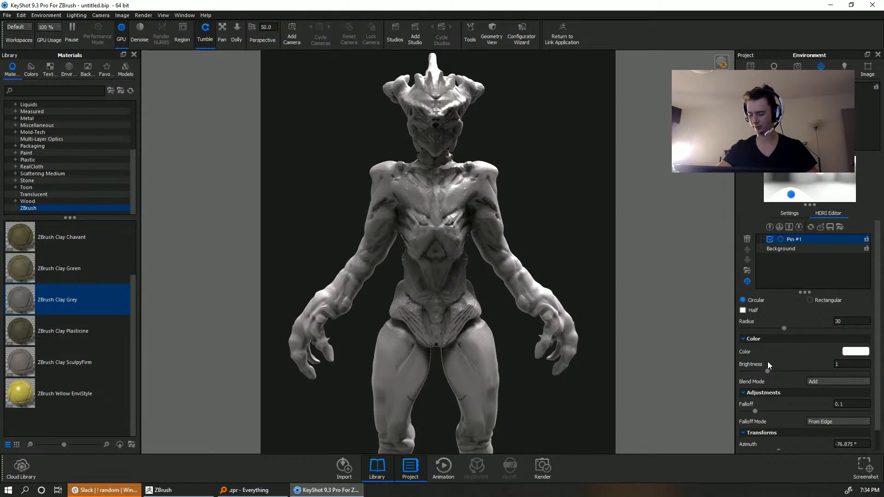
{"action": "left_click_drag", "start_coordinate": [767, 370], "coordinate": [851, 371]}
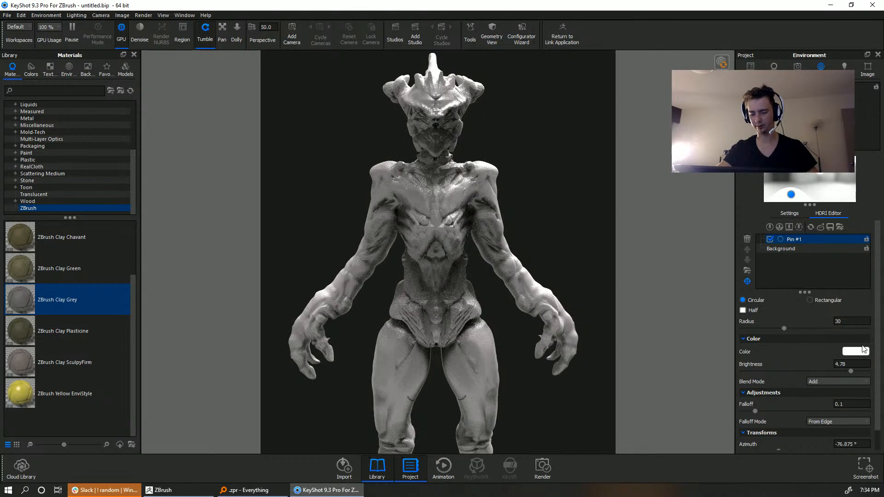
Colour the light pin red with hue 0°, saturation 84% and value 97%
{"action": "left_click", "coordinate": [861, 354]}
{"action": "left_click_drag", "start_coordinate": [762, 163], "coordinate": [812, 121]}
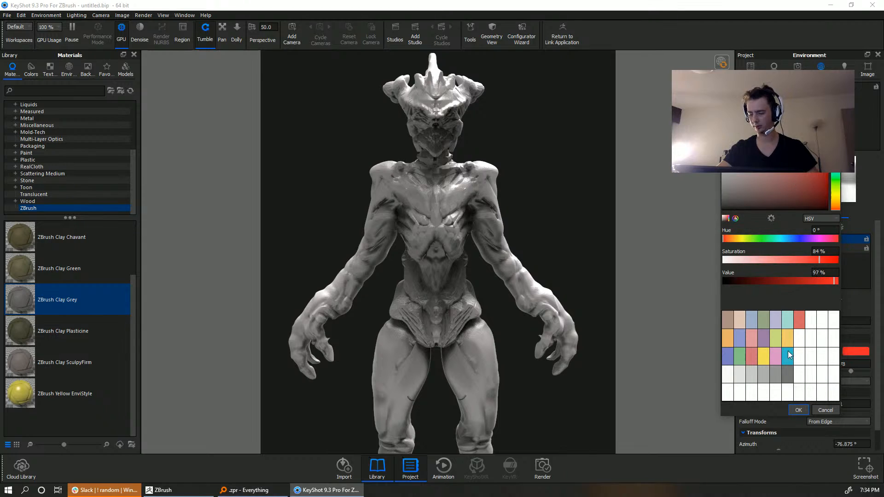
{"action": "left_click", "coordinate": [799, 410]}
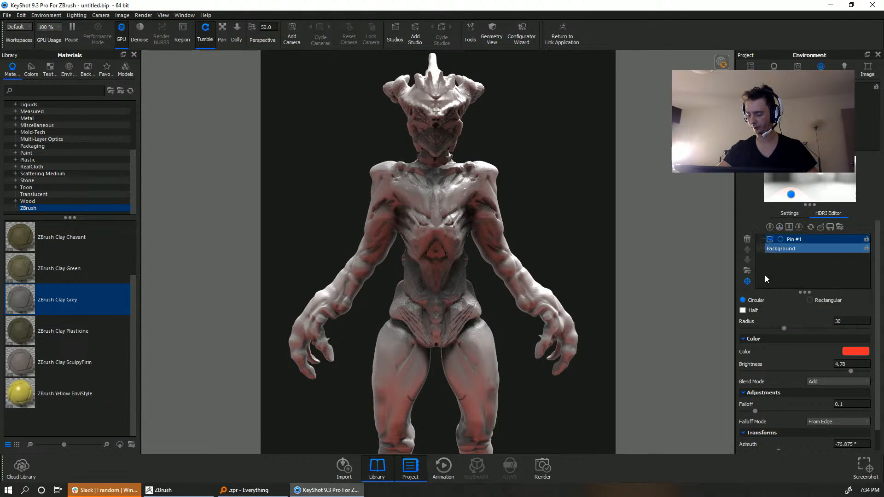
Make the light pin rectangular and reposition it so its highlight falls on the creature's head
{"action": "left_click", "coordinate": [810, 301]}
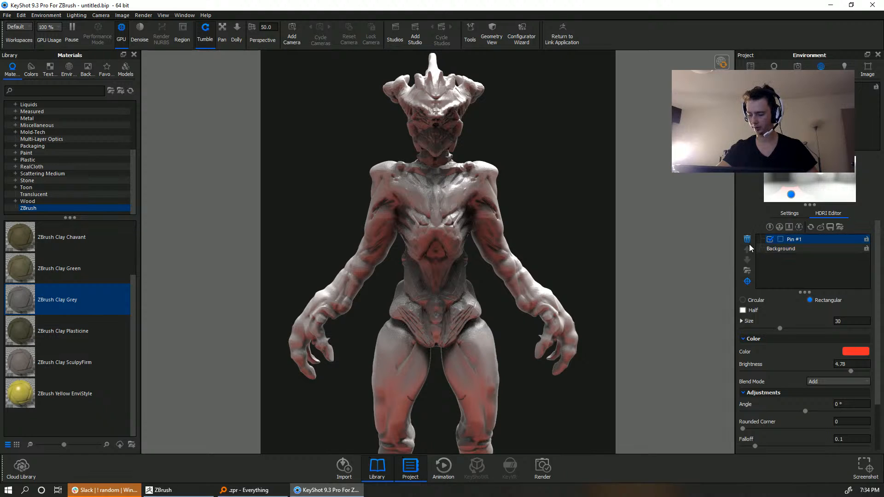
{"action": "left_click", "coordinate": [747, 280]}
{"action": "left_click", "coordinate": [416, 120]}
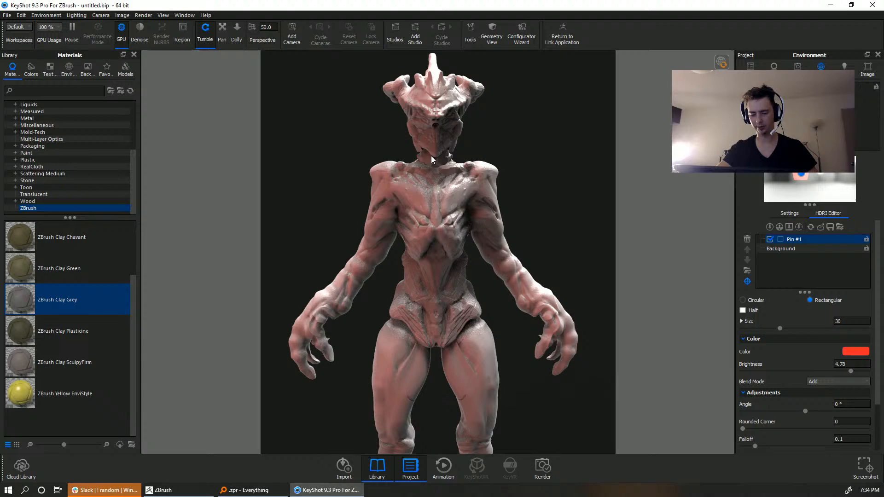
Reposition the red light pin from the creature's face to its upper arm and set the pin's brightness to 100
{"action": "left_click", "coordinate": [419, 134]}
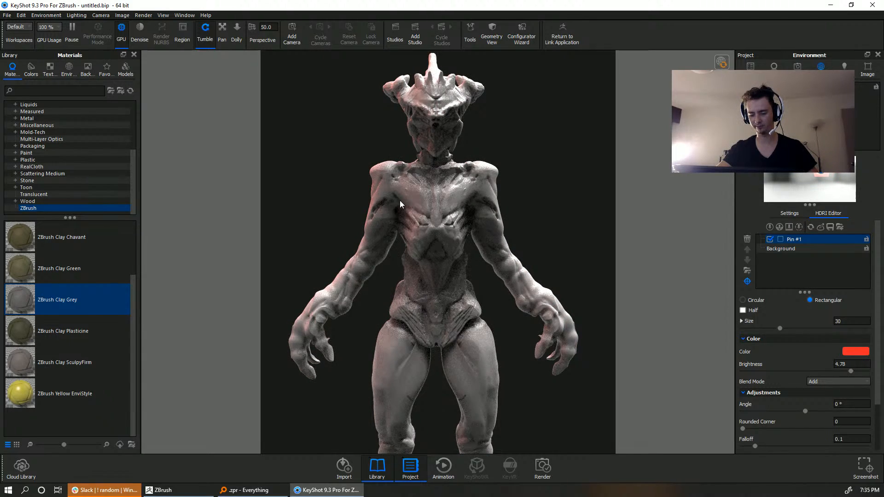
{"action": "left_click", "coordinate": [378, 199]}
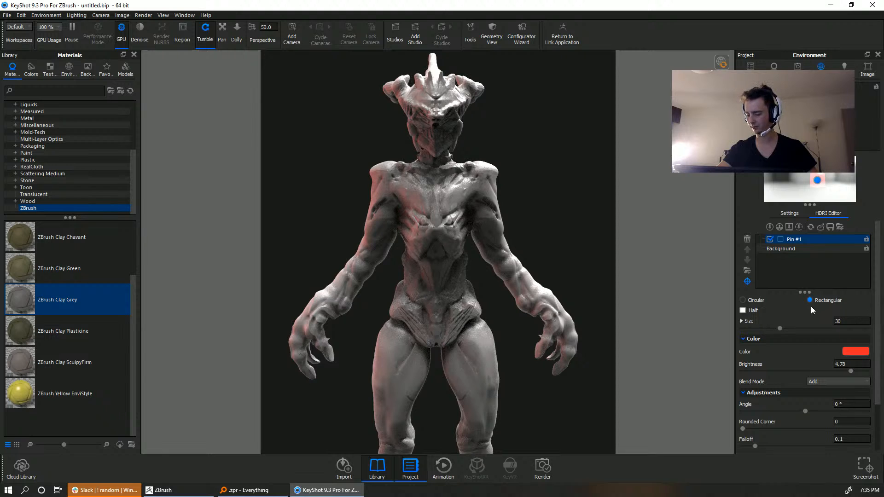
{"action": "type", "text": "1"}
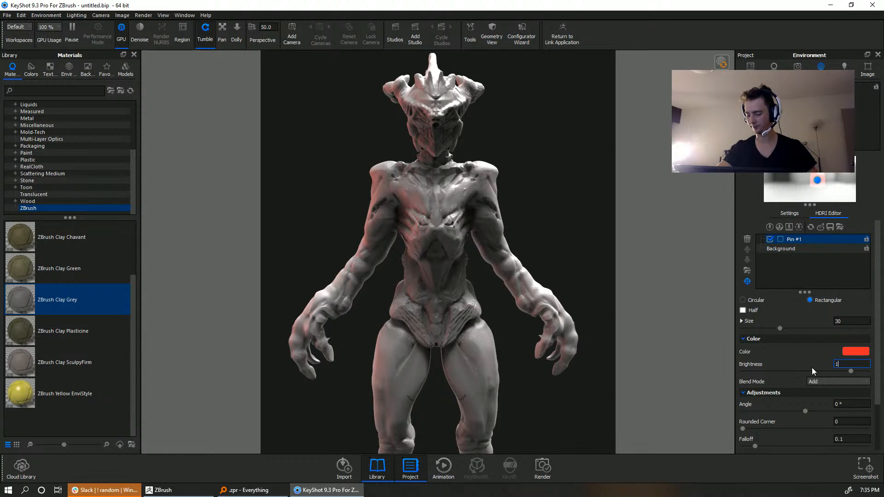
{"action": "type", "text": "00"}
{"action": "key", "text": "Return"}
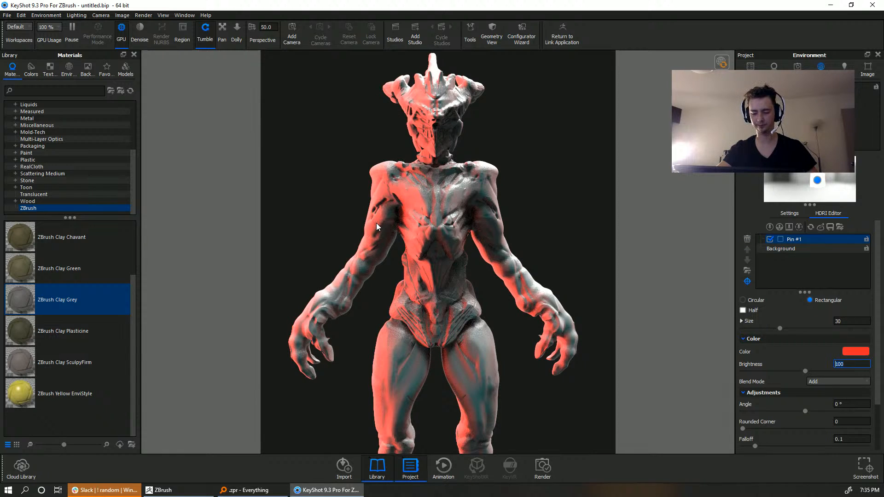
Shift the red light pin so it becomes a rim light along the creature's side
{"action": "scroll", "coordinate": [506, 159], "scroll_direction": "up", "scroll_amount": 5}
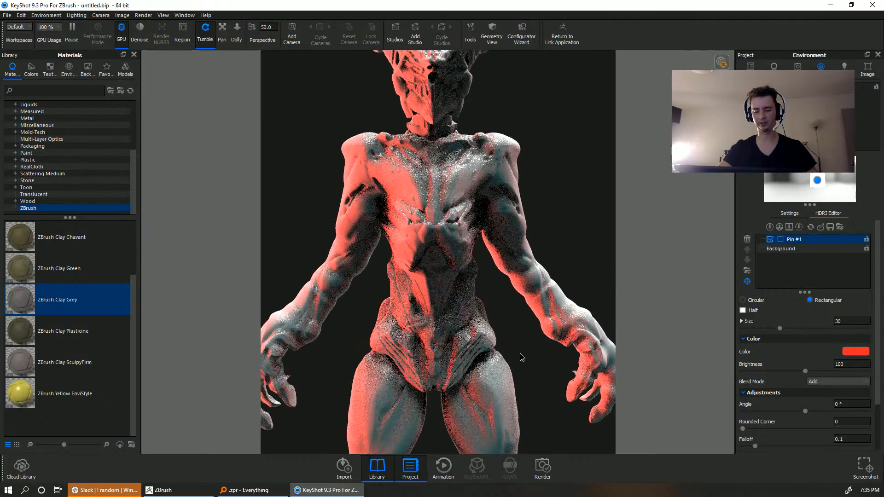
{"action": "left_click_drag", "start_coordinate": [373, 167], "coordinate": [395, 108]}
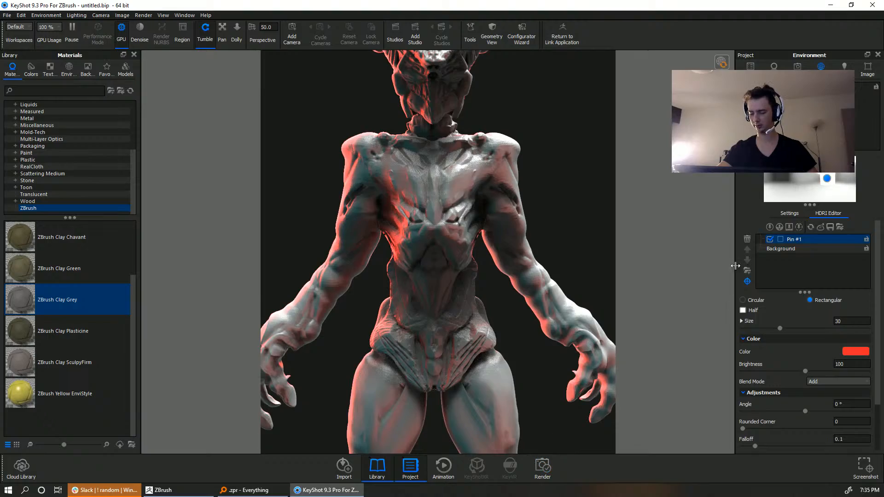
{"action": "left_click_drag", "start_coordinate": [548, 152], "coordinate": [479, 249]}
Examine the red rim lighting on the creature from several angles, up to the full-length front view
{"action": "scroll", "coordinate": [418, 224], "scroll_direction": "down", "scroll_amount": 5}
{"action": "left_click_drag", "start_coordinate": [418, 223], "coordinate": [361, 268]}
{"action": "scroll", "coordinate": [424, 278], "scroll_direction": "up", "scroll_amount": 4}
{"action": "scroll", "coordinate": [416, 284], "scroll_direction": "down", "scroll_amount": 4}
{"action": "scroll", "coordinate": [399, 210], "scroll_direction": "down", "scroll_amount": 5}
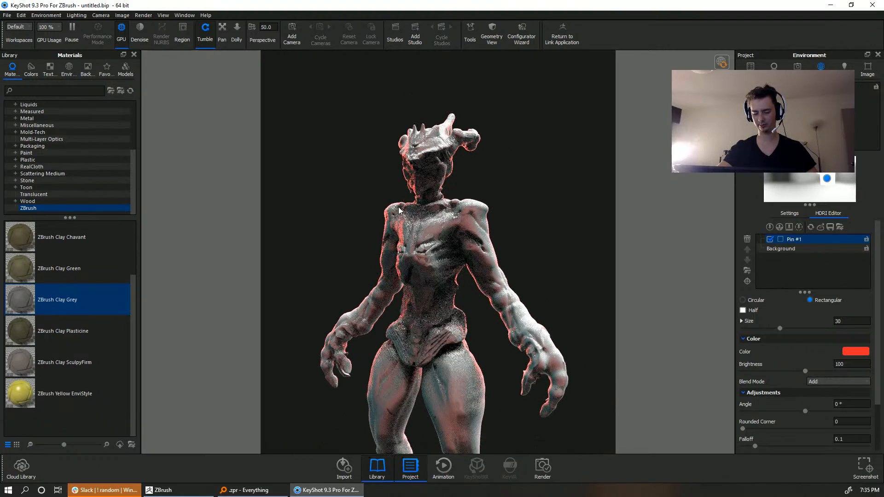
{"action": "left_click_drag", "start_coordinate": [399, 211], "coordinate": [418, 298]}
{"action": "scroll", "coordinate": [391, 189], "scroll_direction": "down", "scroll_amount": 4}
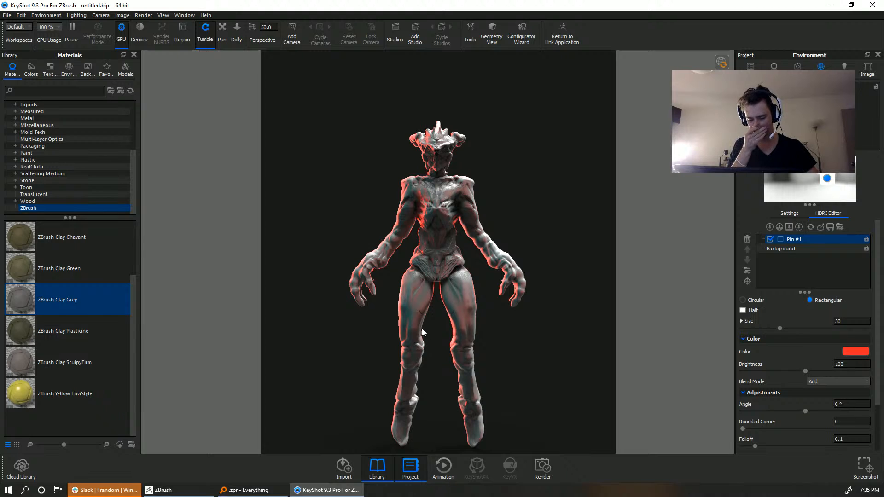
{"action": "left_click_drag", "start_coordinate": [429, 383], "coordinate": [396, 399]}
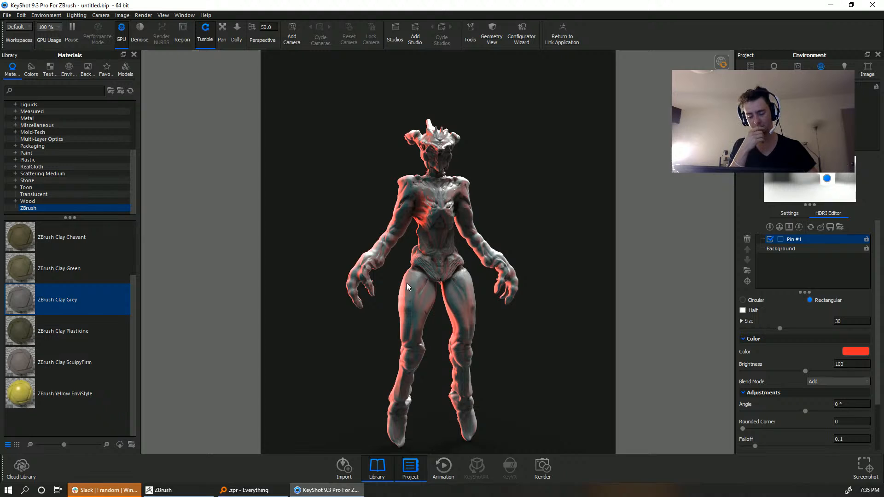
{"action": "left_click_drag", "start_coordinate": [407, 283], "coordinate": [414, 240]}
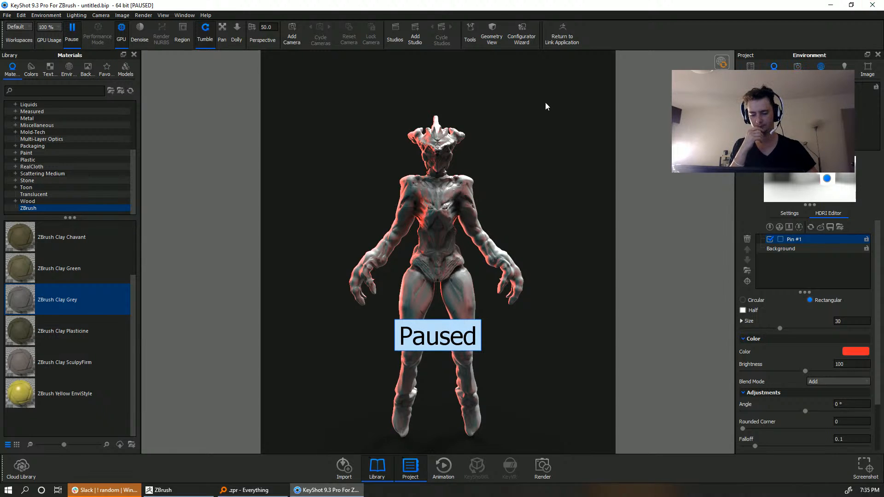
Leave the KeyShot render paused and switch to the creature sculpt in ZBrush
{"action": "left_click", "coordinate": [72, 37]}
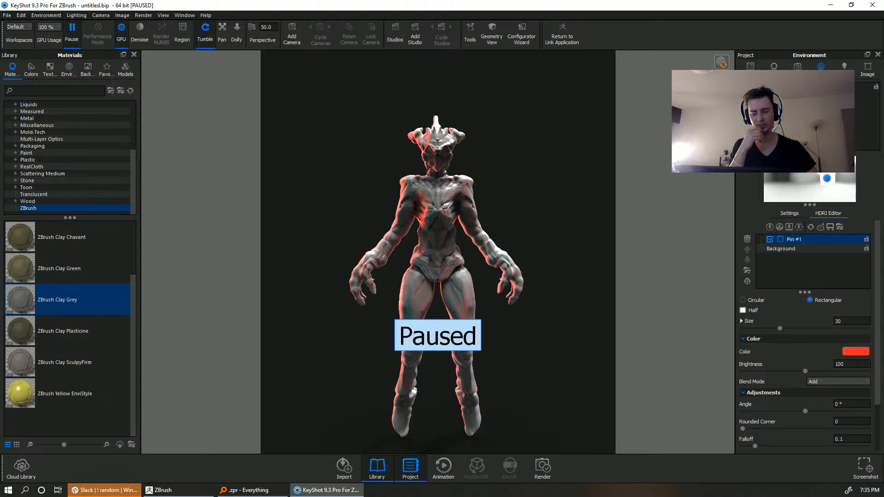
{"action": "left_click", "coordinate": [830, 5]}
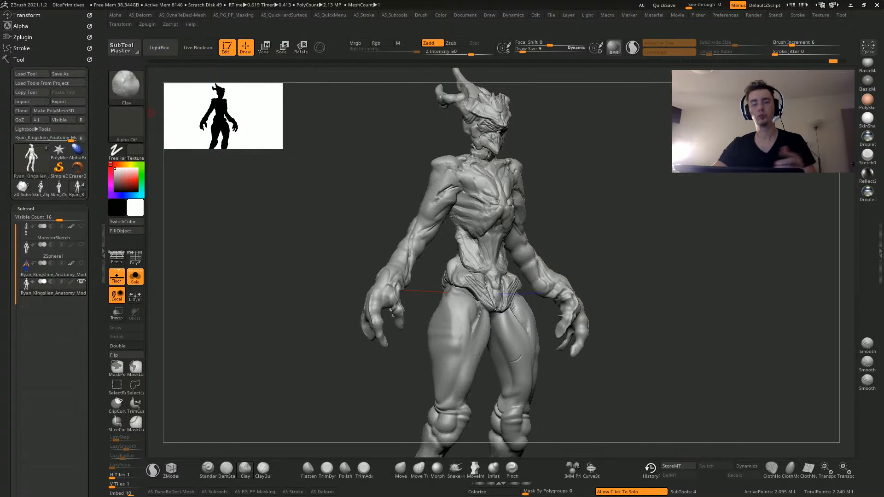
{"action": "mouse_move", "coordinate": [286, 272]}
{"action": "left_mouse_down"}
{"action": "mouse_move", "coordinate": [253, 272]}
{"action": "mouse_move", "coordinate": [276, 302]}
{"action": "mouse_move", "coordinate": [284, 239]}
{"action": "mouse_move", "coordinate": [286, 260]}
{"action": "left_mouse_up"}
{"action": "left_click_drag", "start_coordinate": [286, 321], "coordinate": [417, 356], "text": "alt"}
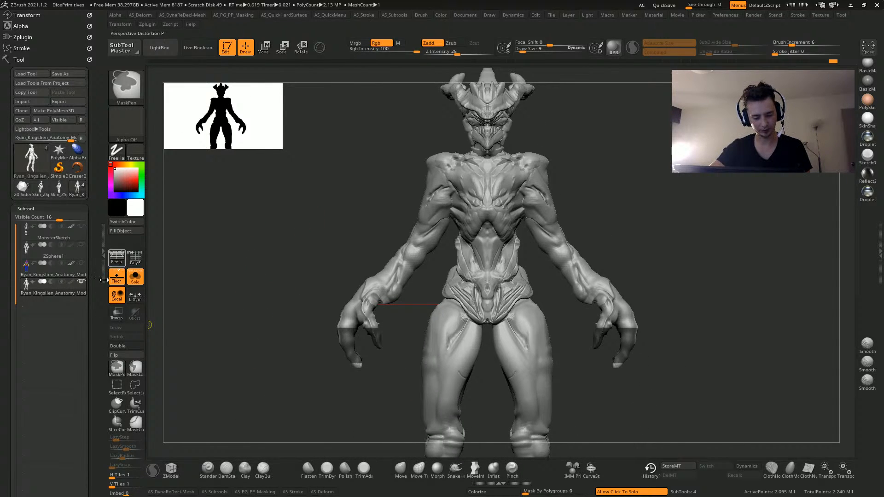
{"action": "left_click_drag", "start_coordinate": [255, 368], "coordinate": [256, 334]}
{"action": "left_click_drag", "start_coordinate": [268, 255], "coordinate": [266, 247], "text": "alt"}
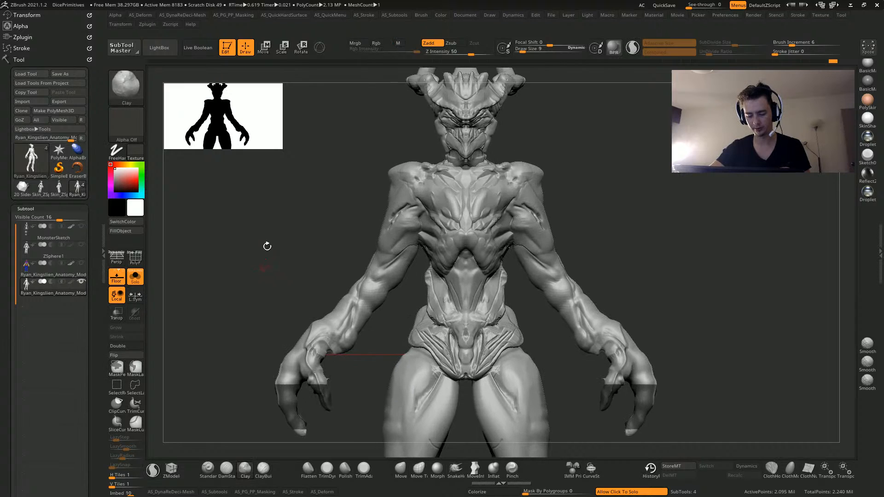
Mask both arms from shoulder to hand with the MaskLasso brush, invert the mask and activate the Clay brush
{"action": "left_click", "coordinate": [135, 367]}
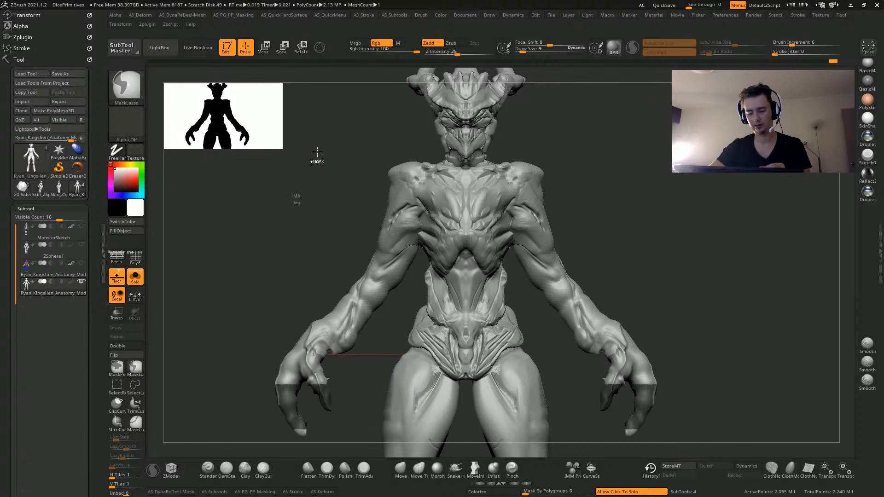
{"action": "left_click", "coordinate": [296, 194], "text": "ctrl"}
{"action": "mouse_move", "coordinate": [365, 138]}
{"action": "left_mouse_down", "text": "ctrl"}
{"action": "mouse_move", "coordinate": [400, 138]}
{"action": "mouse_move", "coordinate": [418, 179]}
{"action": "mouse_move", "coordinate": [420, 263]}
{"action": "mouse_move", "coordinate": [276, 455]}
{"action": "mouse_move", "coordinate": [262, 215]}
{"action": "left_mouse_up", "text": "ctrl"}
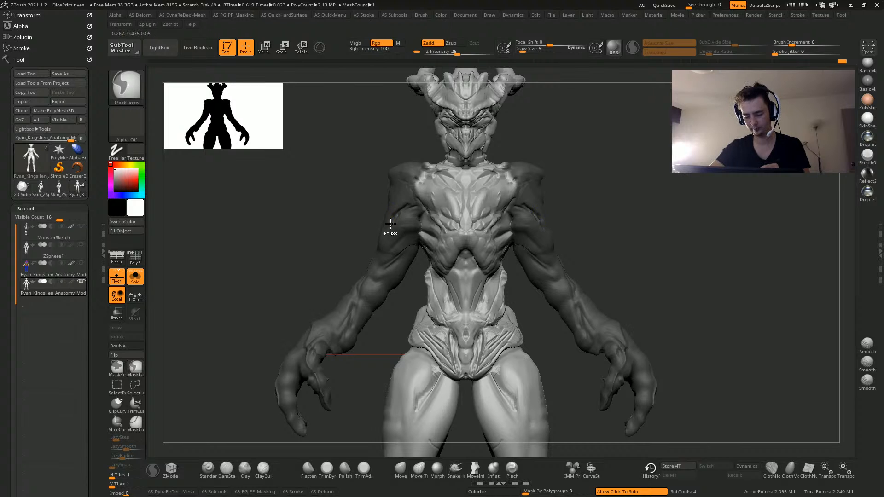
{"action": "left_click", "coordinate": [326, 227], "text": "ctrl"}
{"action": "key", "text": "b"}
{"action": "key", "text": "c"}
{"action": "key", "text": "l"}
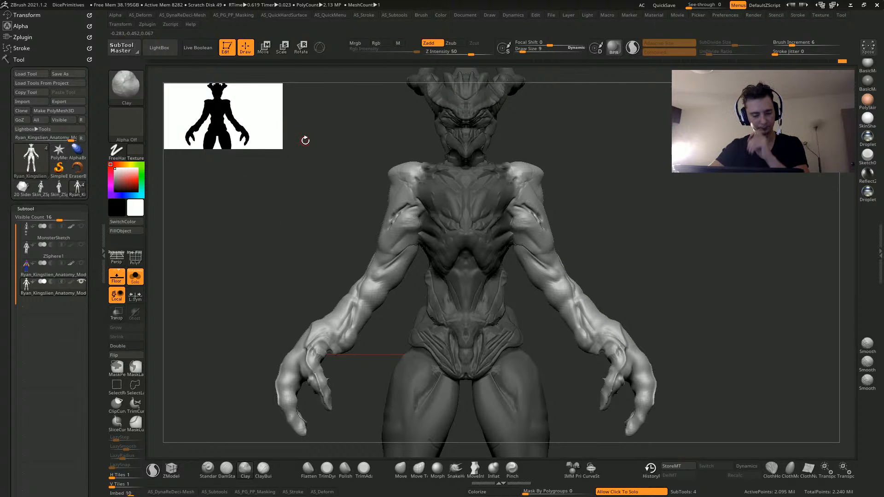
Move the unmasked arms slightly outward from the torso with the Transpose line
{"action": "key", "text": "w"}
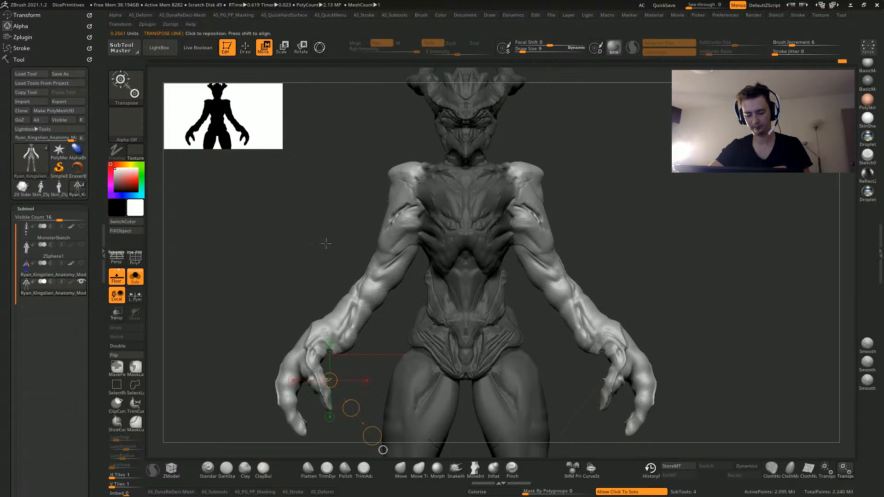
{"action": "left_click_drag", "start_coordinate": [422, 209], "coordinate": [270, 209]}
{"action": "left_click_drag", "start_coordinate": [345, 208], "coordinate": [335, 208]}
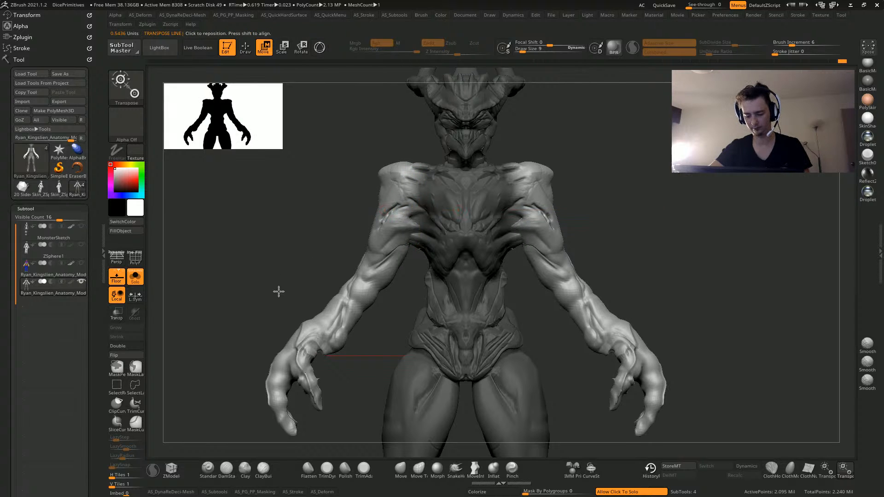
Invert the mask to protect the arms and pull the armpits and upper chest sides outward with the Move brush
{"action": "left_click_drag", "start_coordinate": [278, 291], "coordinate": [280, 304], "text": "alt"}
{"action": "left_click", "coordinate": [278, 276], "text": "ctrl"}
{"action": "left_click", "coordinate": [400, 469]}
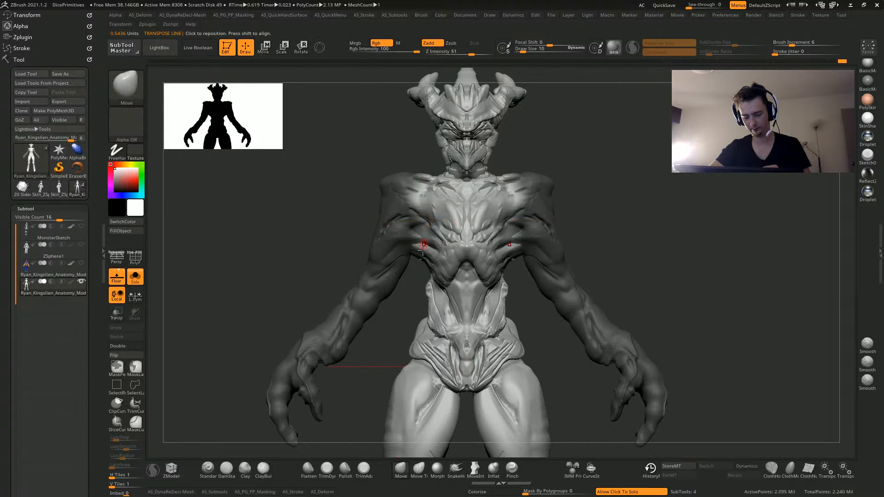
{"action": "left_click_drag", "start_coordinate": [418, 257], "coordinate": [410, 223]}
{"action": "left_click_drag", "start_coordinate": [330, 205], "coordinate": [378, 211]}
{"action": "left_click_drag", "start_coordinate": [411, 237], "coordinate": [406, 214]}
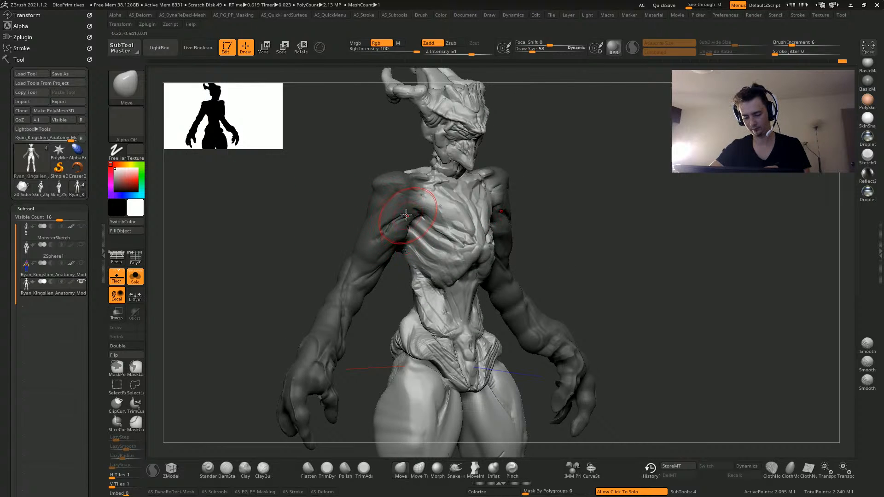
Refine the junction of ribcage, armpit and masked arm with a smaller Move brush from several angles
{"action": "right_click_drag", "start_coordinate": [400, 207], "coordinate": [393, 231]}
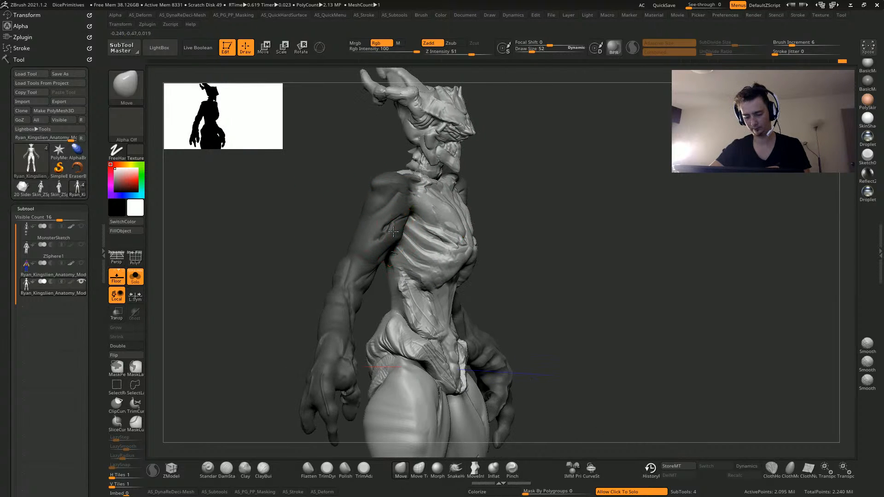
{"action": "mouse_move", "coordinate": [348, 216]}
{"action": "left_mouse_down"}
{"action": "mouse_move", "coordinate": [294, 196]}
{"action": "mouse_move", "coordinate": [302, 217]}
{"action": "mouse_move", "coordinate": [288, 217]}
{"action": "mouse_move", "coordinate": [342, 221]}
{"action": "left_mouse_up"}
{"action": "mouse_move", "coordinate": [449, 255]}
{"action": "left_mouse_down"}
{"action": "mouse_move", "coordinate": [442, 239]}
{"action": "mouse_move", "coordinate": [433, 255]}
{"action": "left_mouse_up"}
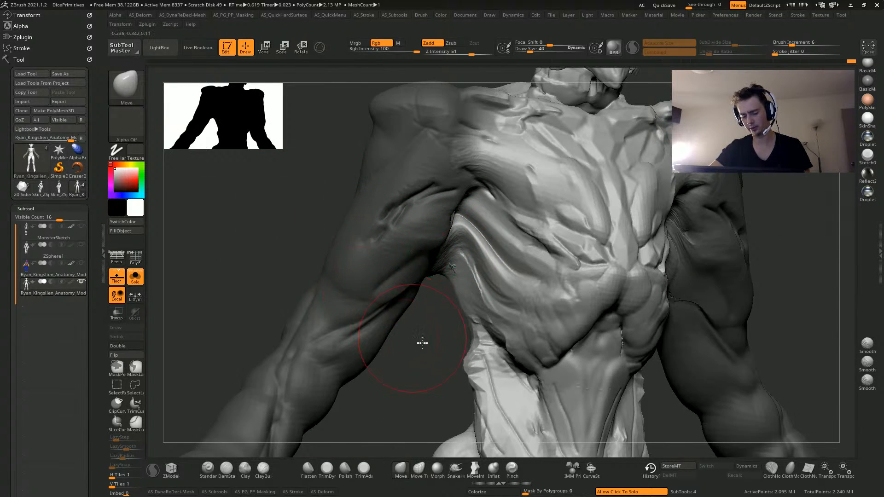
{"action": "left_click_drag", "start_coordinate": [423, 343], "coordinate": [484, 214]}
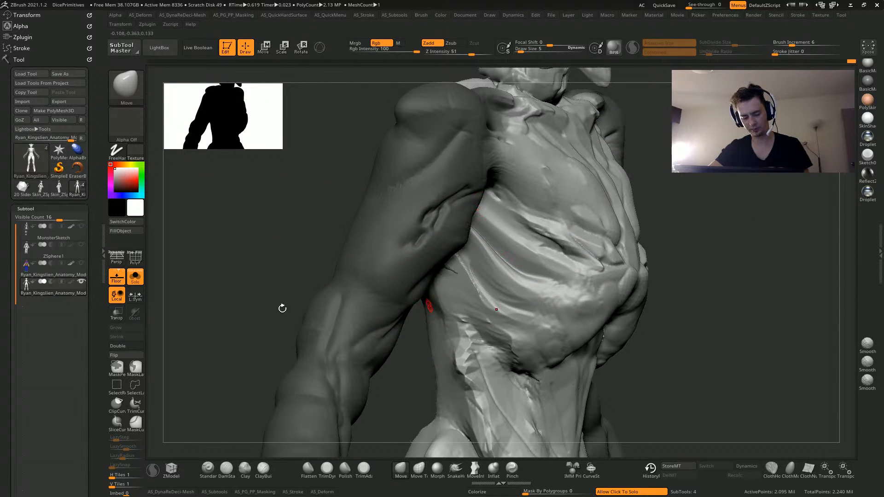
{"action": "mouse_move", "coordinate": [208, 444]}
{"action": "left_mouse_down"}
{"action": "mouse_move", "coordinate": [235, 304]}
{"action": "mouse_move", "coordinate": [265, 277]}
{"action": "mouse_move", "coordinate": [424, 303]}
{"action": "left_mouse_up"}
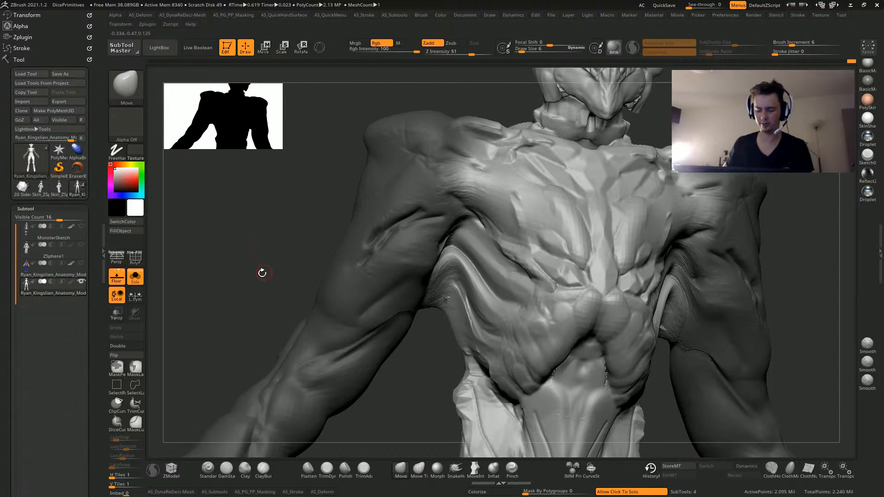
{"action": "mouse_move", "coordinate": [262, 273]}
{"action": "left_mouse_down"}
{"action": "mouse_move", "coordinate": [221, 310]}
{"action": "mouse_move", "coordinate": [436, 257]}
{"action": "mouse_move", "coordinate": [471, 291]}
{"action": "mouse_move", "coordinate": [479, 257]}
{"action": "mouse_move", "coordinate": [519, 271]}
{"action": "mouse_move", "coordinate": [429, 203]}
{"action": "left_mouse_up"}
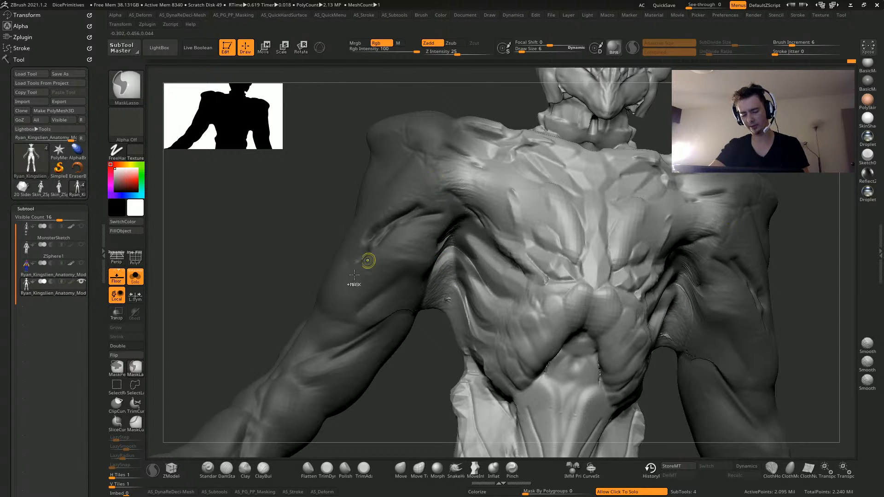
Clear the arm mask, lasso-mask a narrow strip along the sternum and return to the Move brush
{"action": "left_click_drag", "start_coordinate": [282, 213], "coordinate": [410, 212]}
{"action": "mouse_move", "coordinate": [479, 220]}
{"action": "left_mouse_down", "text": "ctrl"}
{"action": "mouse_move", "coordinate": [545, 248]}
{"action": "mouse_move", "coordinate": [595, 230]}
{"action": "mouse_move", "coordinate": [435, 167]}
{"action": "mouse_move", "coordinate": [440, 191]}
{"action": "left_mouse_up", "text": "ctrl"}
{"action": "mouse_move", "coordinate": [264, 203]}
{"action": "left_mouse_down", "text": "ctrl"}
{"action": "mouse_move", "coordinate": [249, 204]}
{"action": "mouse_move", "coordinate": [339, 207]}
{"action": "left_mouse_up", "text": "ctrl"}
{"action": "mouse_move", "coordinate": [595, 176]}
{"action": "left_mouse_down", "text": "ctrl"}
{"action": "mouse_move", "coordinate": [589, 305]}
{"action": "mouse_move", "coordinate": [570, 69]}
{"action": "left_mouse_up", "text": "ctrl"}
{"action": "key", "text": "b"}
{"action": "key", "text": "m"}
{"action": "key", "text": "v"}
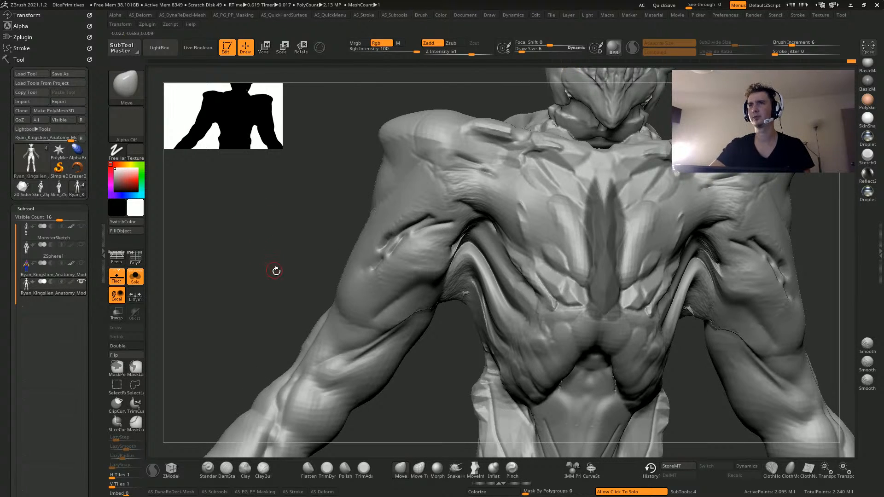
Lasso-mask the chest muscle up to its shoulder attachment and clear the mask again
{"action": "mouse_move", "coordinate": [252, 249]}
{"action": "left_mouse_down"}
{"action": "mouse_move", "coordinate": [242, 239]}
{"action": "mouse_move", "coordinate": [299, 278]}
{"action": "mouse_move", "coordinate": [390, 260]}
{"action": "left_mouse_up"}
{"action": "left_click_drag", "start_coordinate": [374, 216], "coordinate": [420, 216]}
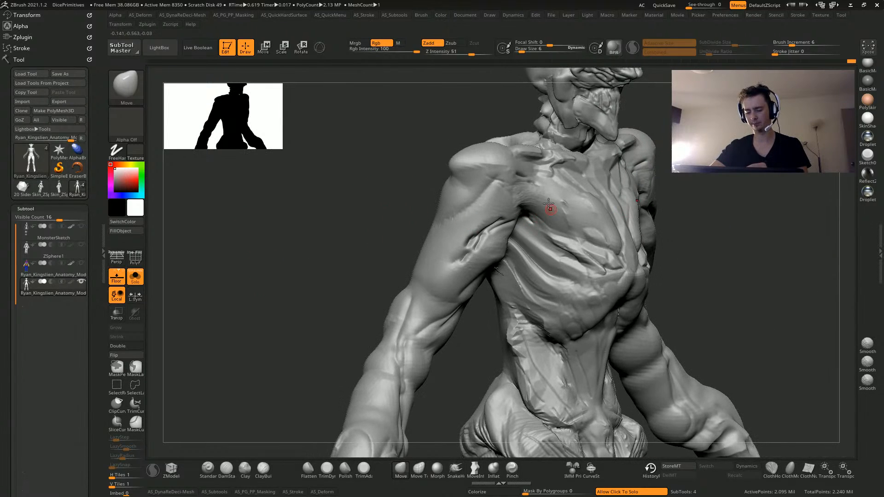
{"action": "mouse_move", "coordinate": [527, 208]}
{"action": "left_mouse_down", "text": "ctrl"}
{"action": "mouse_move", "coordinate": [586, 230]}
{"action": "mouse_move", "coordinate": [571, 170]}
{"action": "mouse_move", "coordinate": [519, 190]}
{"action": "left_mouse_up", "text": "ctrl"}
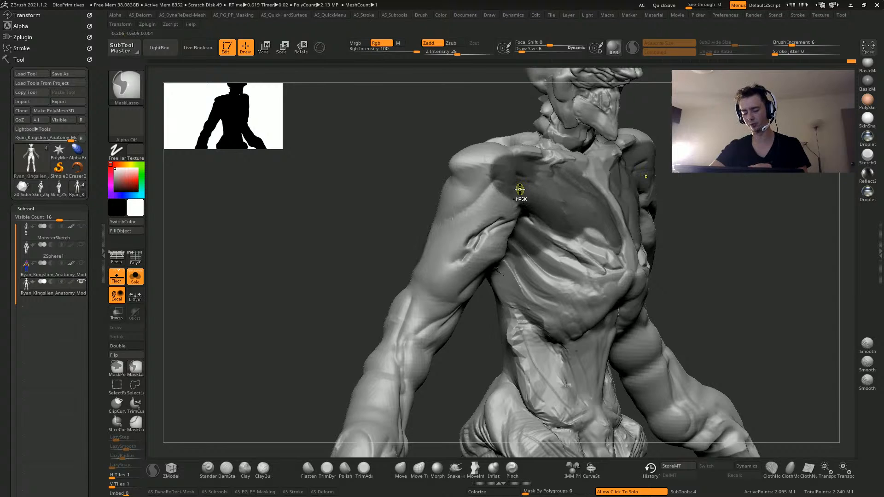
{"action": "left_click_drag", "start_coordinate": [376, 193], "coordinate": [415, 458]}
{"action": "left_click", "coordinate": [394, 139], "text": "ctrl"}
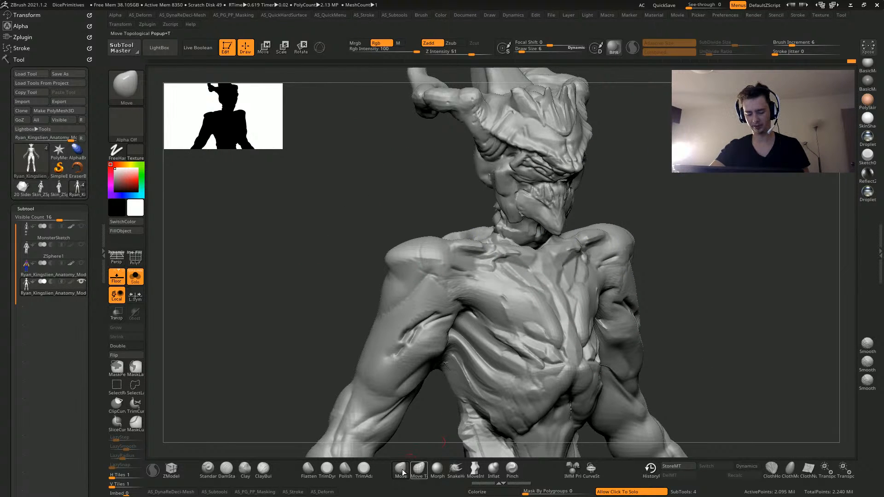
Adjust the shoulder, collarbone and neck base with the Move brush, working from front, side and back views
{"action": "mouse_move", "coordinate": [274, 223]}
{"action": "left_mouse_down", "text": "alt"}
{"action": "mouse_move", "coordinate": [270, 247]}
{"action": "mouse_move", "coordinate": [272, 177]}
{"action": "mouse_move", "coordinate": [251, 302]}
{"action": "left_mouse_up", "text": "alt"}
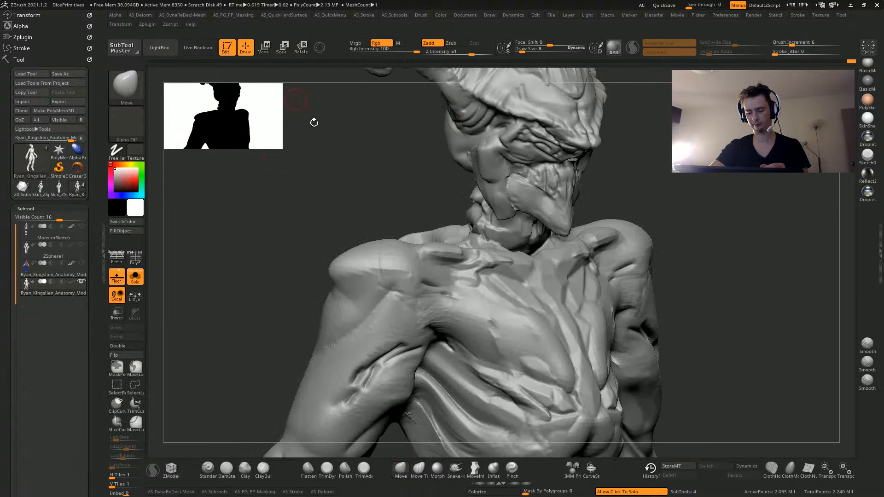
{"action": "left_click_drag", "start_coordinate": [312, 118], "coordinate": [493, 231]}
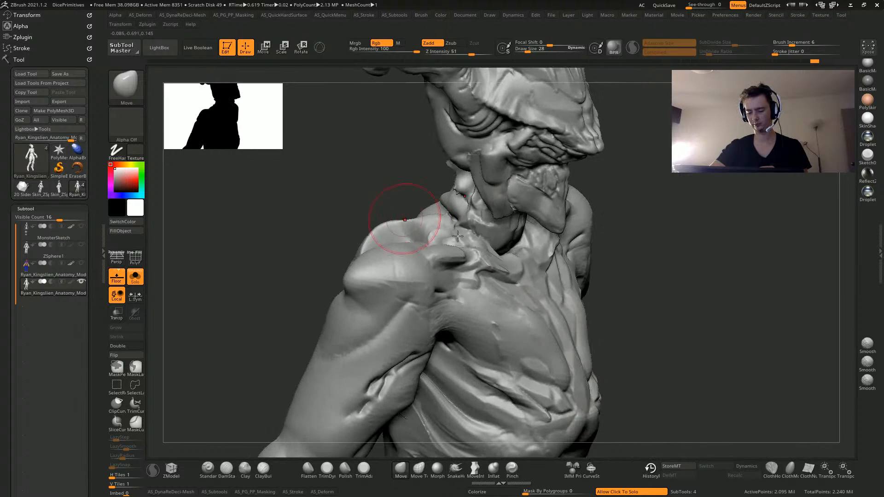
{"action": "left_click_drag", "start_coordinate": [369, 197], "coordinate": [391, 214]}
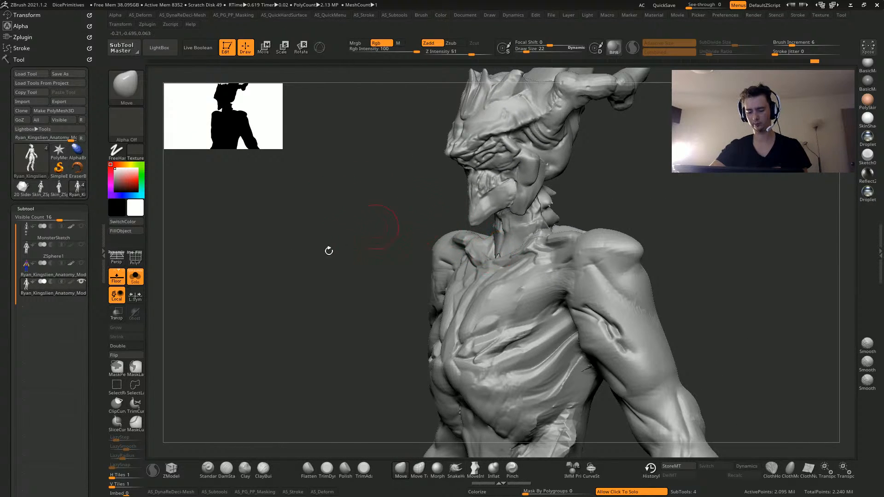
{"action": "mouse_move", "coordinate": [329, 250]}
{"action": "left_mouse_down"}
{"action": "mouse_move", "coordinate": [308, 284]}
{"action": "mouse_move", "coordinate": [288, 209]}
{"action": "mouse_move", "coordinate": [257, 241]}
{"action": "mouse_move", "coordinate": [278, 320]}
{"action": "mouse_move", "coordinate": [270, 385]}
{"action": "mouse_move", "coordinate": [237, 304]}
{"action": "mouse_move", "coordinate": [260, 281]}
{"action": "mouse_move", "coordinate": [471, 305]}
{"action": "mouse_move", "coordinate": [422, 209]}
{"action": "mouse_move", "coordinate": [379, 203]}
{"action": "left_mouse_up"}
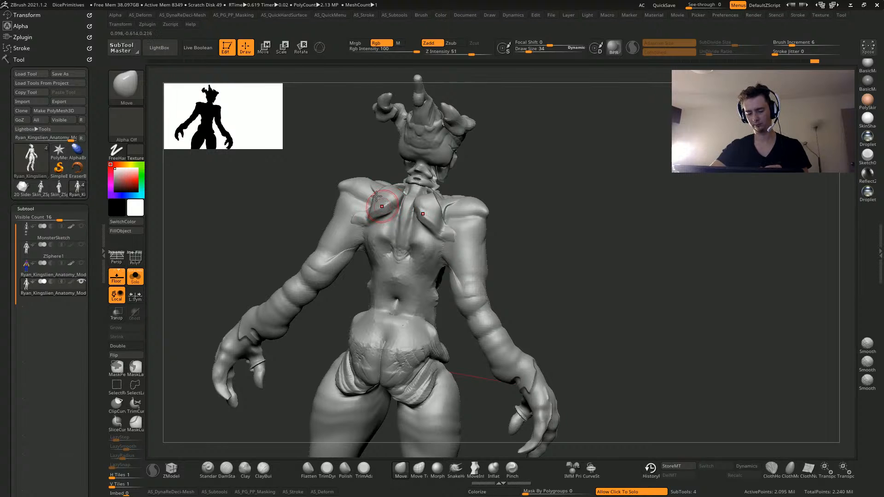
Smooth the shoulder blade area and refine the shoulder blades and spine with a smaller Move brush
{"action": "mouse_move", "coordinate": [323, 172]}
{"action": "left_mouse_down", "text": "shift"}
{"action": "mouse_move", "coordinate": [407, 227]}
{"action": "mouse_move", "coordinate": [407, 219]}
{"action": "left_mouse_up", "text": "shift"}
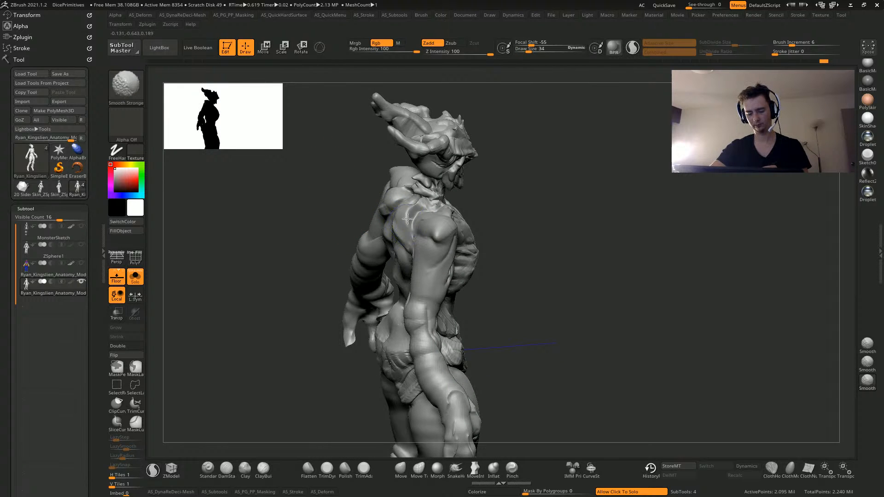
{"action": "mouse_move", "coordinate": [344, 226]}
{"action": "left_mouse_down"}
{"action": "mouse_move", "coordinate": [248, 322]}
{"action": "mouse_move", "coordinate": [321, 245]}
{"action": "mouse_move", "coordinate": [324, 274]}
{"action": "mouse_move", "coordinate": [288, 248]}
{"action": "mouse_move", "coordinate": [347, 315]}
{"action": "mouse_move", "coordinate": [406, 346]}
{"action": "mouse_move", "coordinate": [311, 240]}
{"action": "left_mouse_up"}
{"action": "left_click_drag", "start_coordinate": [300, 366], "coordinate": [286, 479]}
{"action": "left_click_drag", "start_coordinate": [187, 318], "coordinate": [234, 442], "text": "shift"}
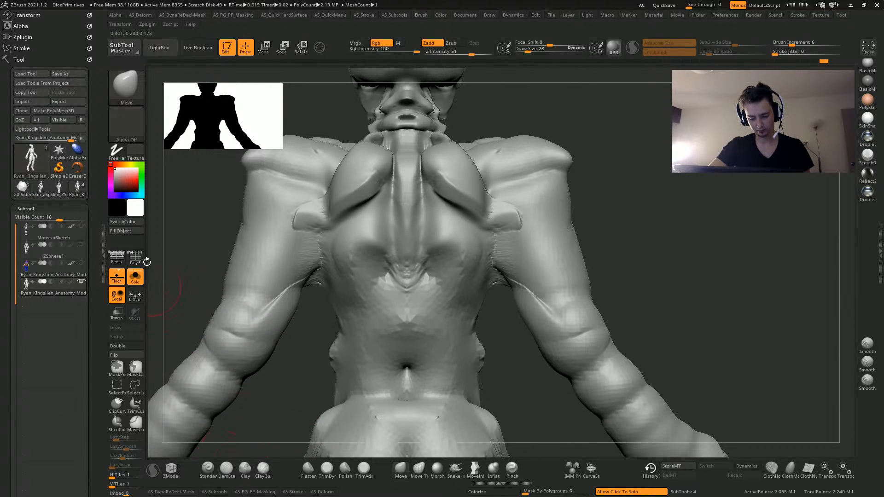
{"action": "left_click_drag", "start_coordinate": [195, 253], "coordinate": [195, 232], "text": "alt"}
{"action": "key", "text": "bracketleft"}
{"action": "key", "text": "bracketleft"}
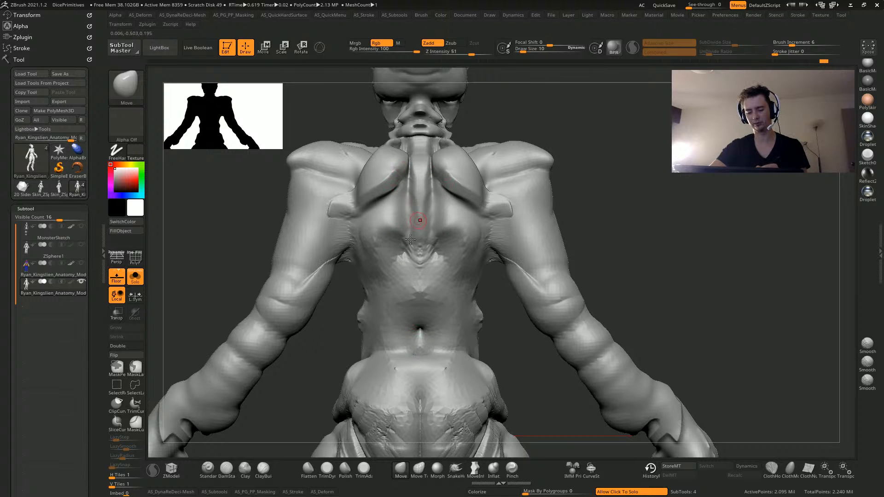
{"action": "left_click_drag", "start_coordinate": [190, 275], "coordinate": [189, 224], "text": "alt"}
{"action": "left_click_drag", "start_coordinate": [237, 295], "coordinate": [226, 336]}
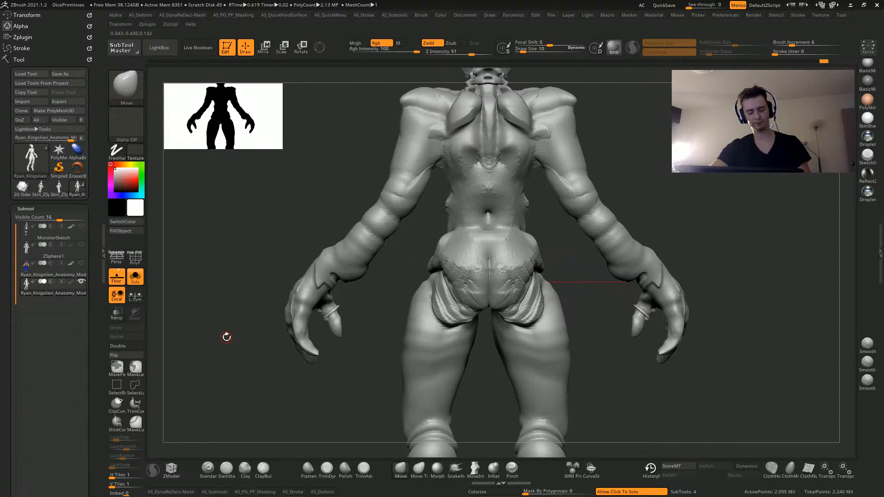
Carve muscle creases down the backs of both thighs to the knees with the DamStandard brush and check the legs from the front
{"action": "left_click", "coordinate": [226, 468]}
{"action": "mouse_move", "coordinate": [212, 291]}
{"action": "left_mouse_down", "text": "alt"}
{"action": "mouse_move", "coordinate": [212, 199]}
{"action": "mouse_move", "coordinate": [217, 239]}
{"action": "left_mouse_up", "text": "alt"}
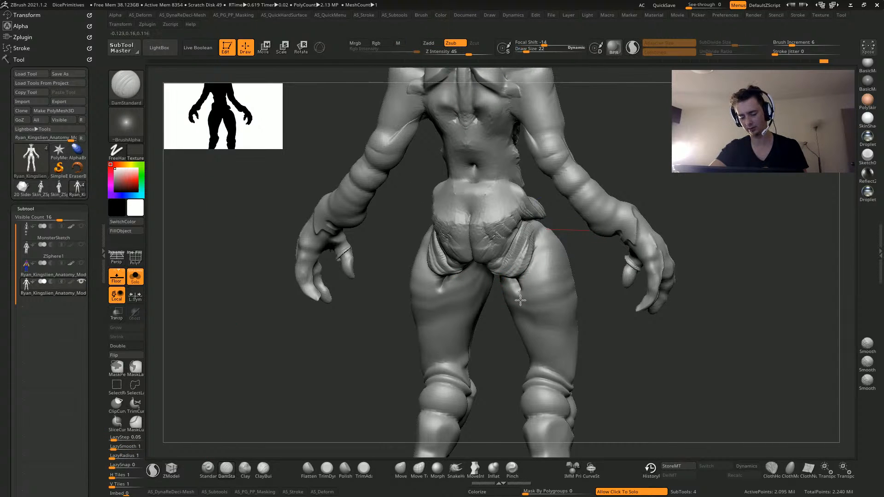
{"action": "mouse_move", "coordinate": [520, 300]}
{"action": "left_mouse_down"}
{"action": "mouse_move", "coordinate": [546, 341]}
{"action": "mouse_move", "coordinate": [548, 378]}
{"action": "left_mouse_up"}
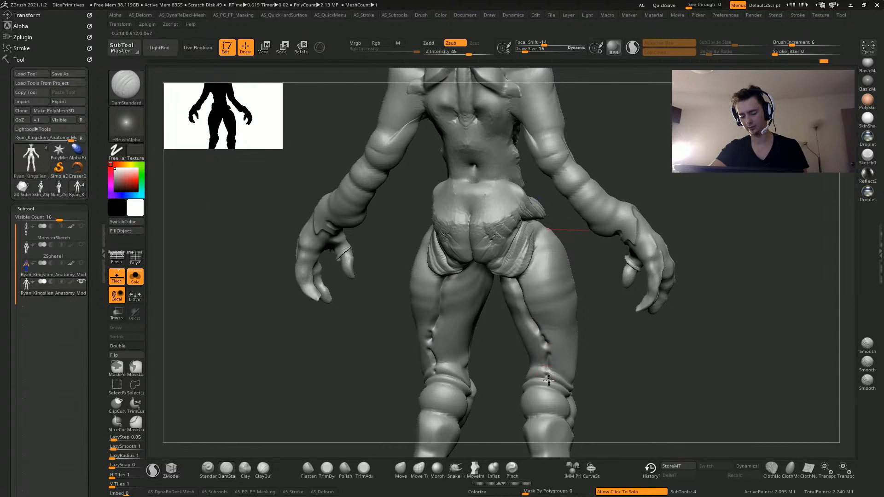
{"action": "left_click_drag", "start_coordinate": [345, 369], "coordinate": [380, 372]}
{"action": "left_click_drag", "start_coordinate": [380, 373], "coordinate": [447, 321], "text": "alt"}
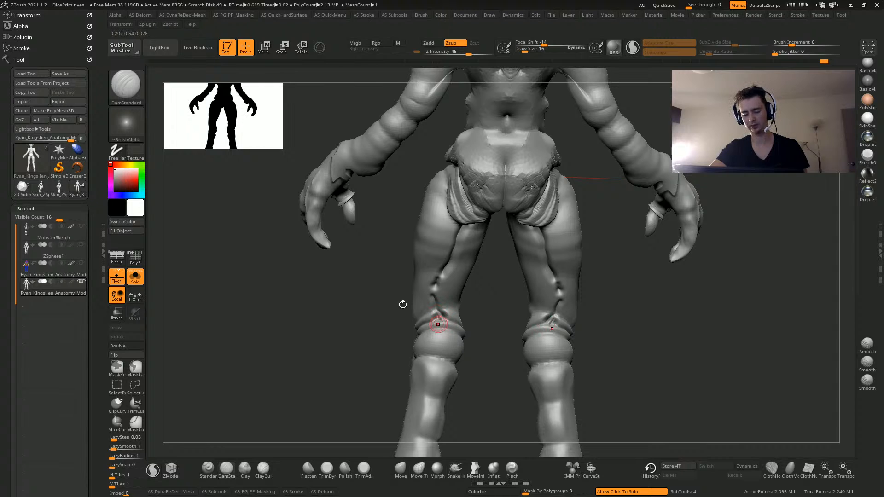
{"action": "mouse_move", "coordinate": [403, 304]}
{"action": "left_mouse_down"}
{"action": "mouse_move", "coordinate": [361, 322]}
{"action": "mouse_move", "coordinate": [328, 298]}
{"action": "mouse_move", "coordinate": [290, 308]}
{"action": "mouse_move", "coordinate": [304, 308]}
{"action": "mouse_move", "coordinate": [319, 337]}
{"action": "left_mouse_up"}
{"action": "left_click_drag", "start_coordinate": [256, 265], "coordinate": [365, 305], "text": "alt"}
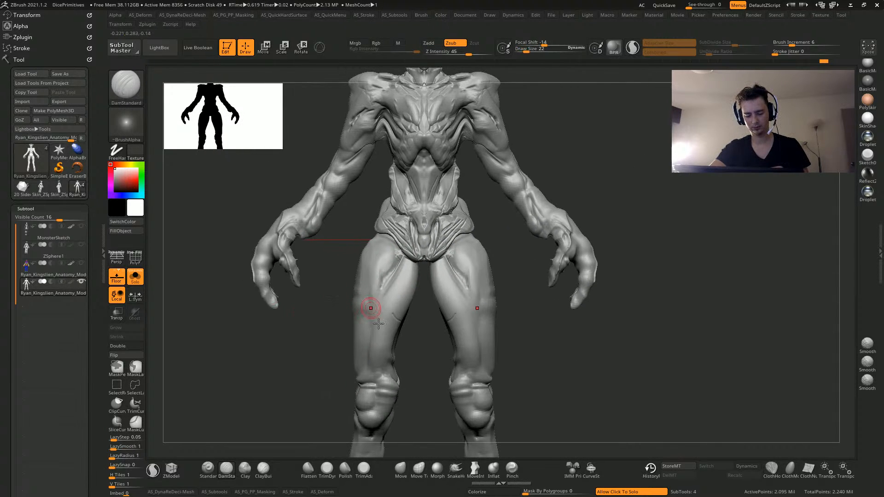
{"action": "left_click_drag", "start_coordinate": [327, 367], "coordinate": [330, 309], "text": "alt"}
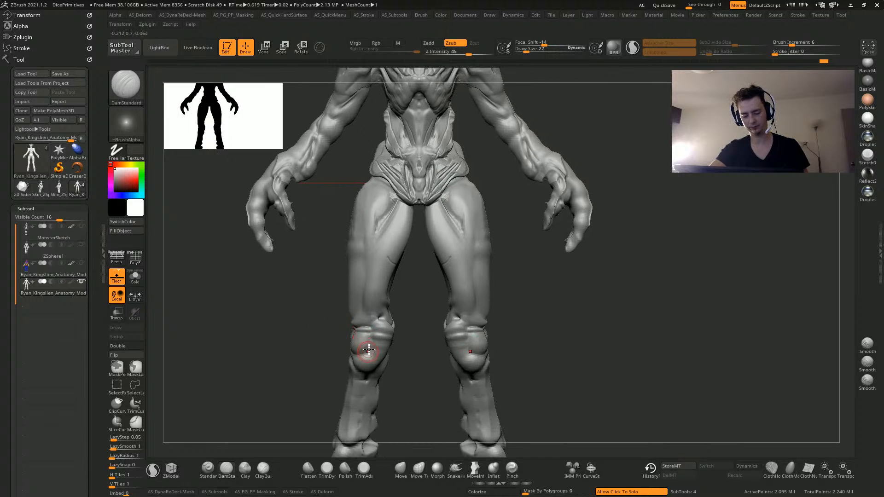
{"action": "left_click_drag", "start_coordinate": [288, 335], "coordinate": [287, 321]}
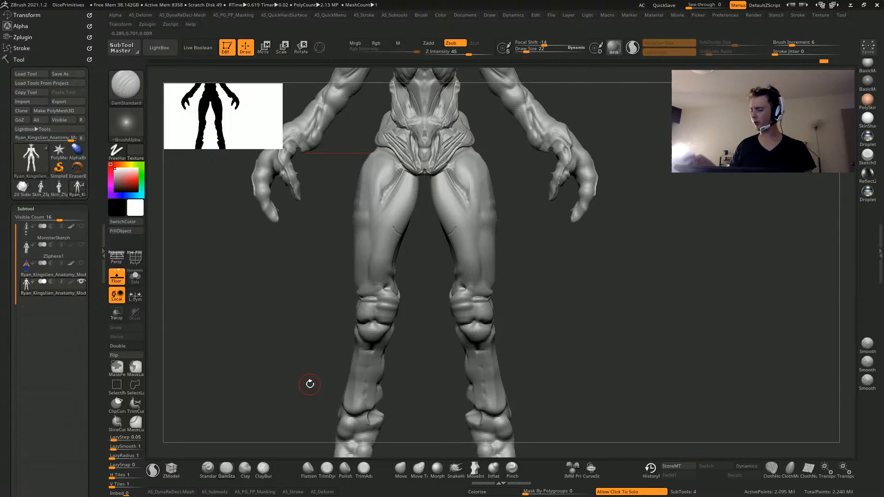
{"action": "left_click", "coordinate": [401, 469]}
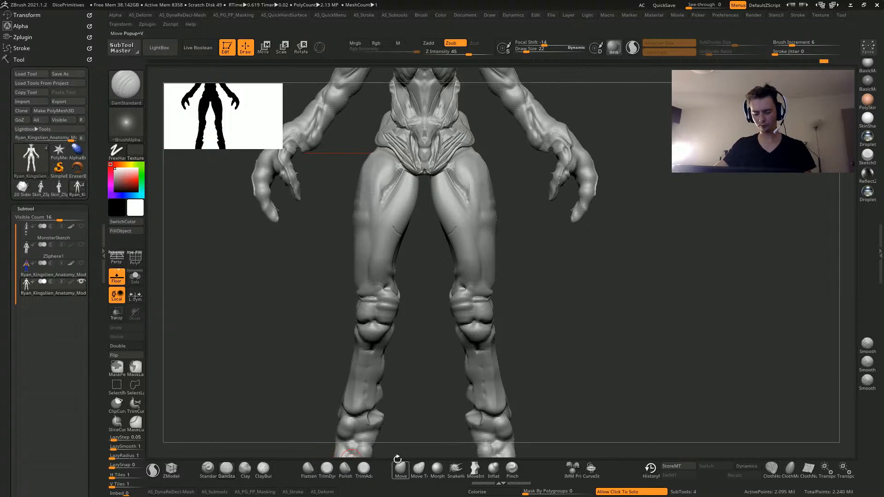
{"action": "left_click_drag", "start_coordinate": [422, 175], "coordinate": [410, 172]}
{"action": "key", "text": "ctrl+z"}
{"action": "mouse_move", "coordinate": [339, 164]}
{"action": "left_mouse_down", "text": "alt"}
{"action": "mouse_move", "coordinate": [329, 264]}
{"action": "mouse_move", "coordinate": [356, 264]}
{"action": "mouse_move", "coordinate": [332, 279]}
{"action": "left_mouse_up", "text": "alt"}
{"action": "left_click_drag", "start_coordinate": [291, 376], "coordinate": [322, 428], "text": "alt"}
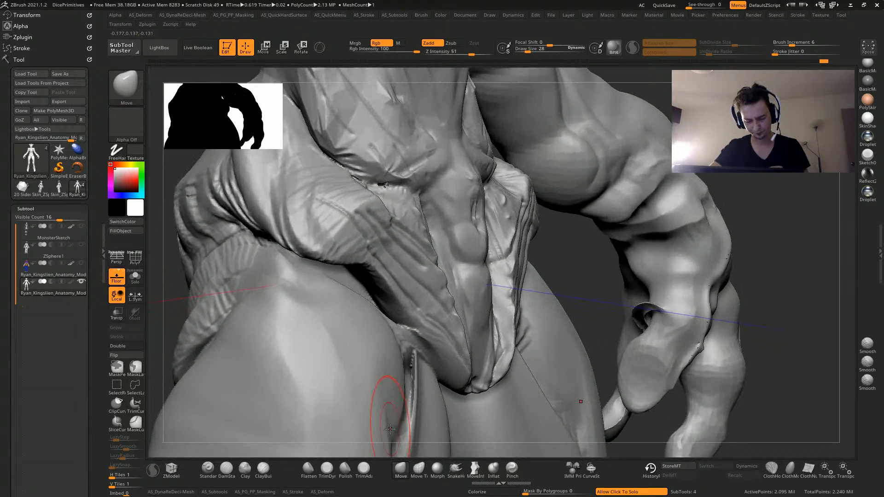
{"action": "key", "text": "["}
{"action": "key", "text": "ctrl+z"}
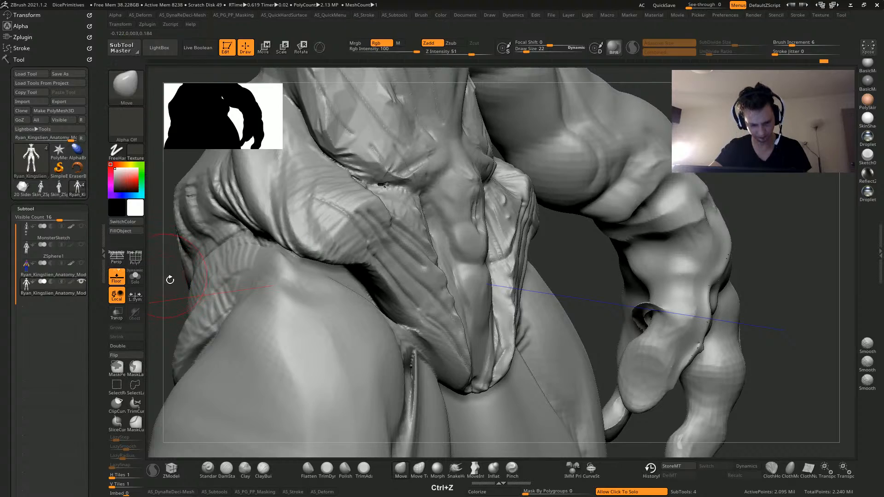
{"action": "mouse_move", "coordinate": [318, 421]}
{"action": "left_mouse_down"}
{"action": "mouse_move", "coordinate": [331, 440]}
{"action": "mouse_move", "coordinate": [369, 438]}
{"action": "left_mouse_up"}
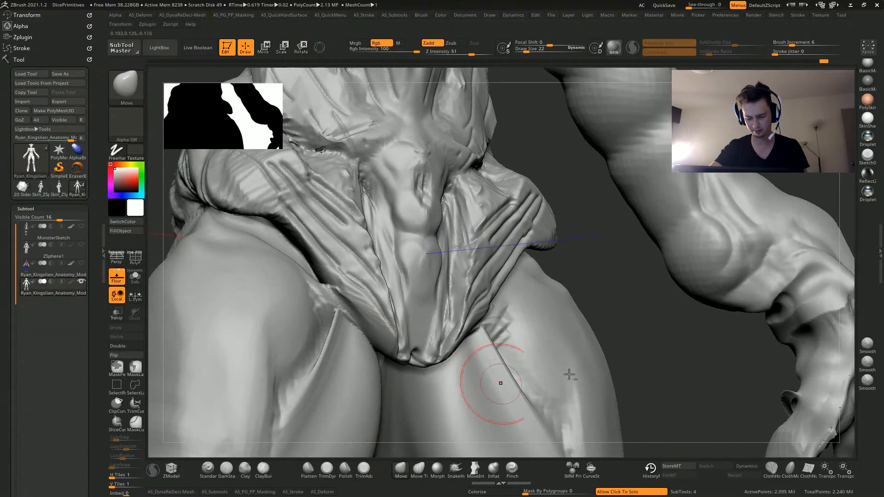
{"action": "mouse_move", "coordinate": [619, 379]}
{"action": "left_mouse_down", "text": "alt"}
{"action": "mouse_move", "coordinate": [460, 274]}
{"action": "mouse_move", "coordinate": [479, 323]}
{"action": "mouse_move", "coordinate": [406, 262]}
{"action": "left_mouse_up", "text": "alt"}
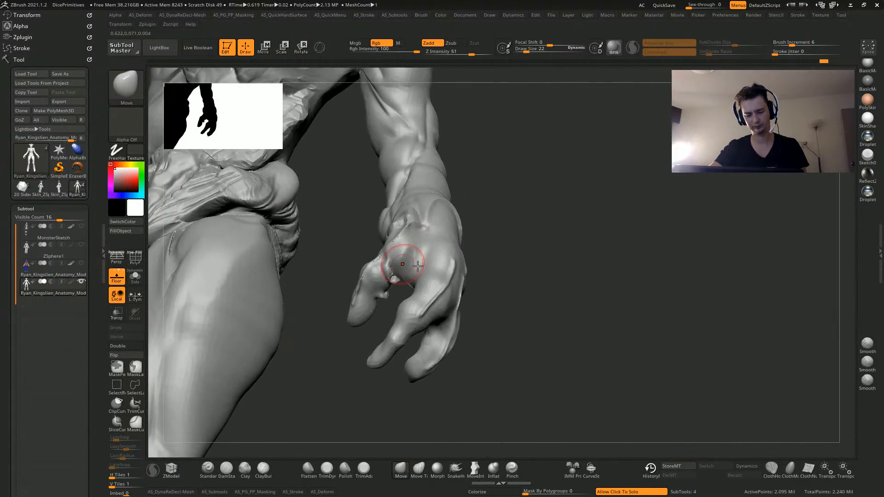
{"action": "left_click_drag", "start_coordinate": [612, 408], "coordinate": [578, 362]}
{"action": "left_click_drag", "start_coordinate": [645, 373], "coordinate": [761, 342], "text": "alt"}
{"action": "left_click_drag", "start_coordinate": [760, 342], "coordinate": [736, 336]}
Try to build up the fold between hip and upper thigh with a larger Clay brush and undo the stroke
{"action": "left_click", "coordinate": [244, 469]}
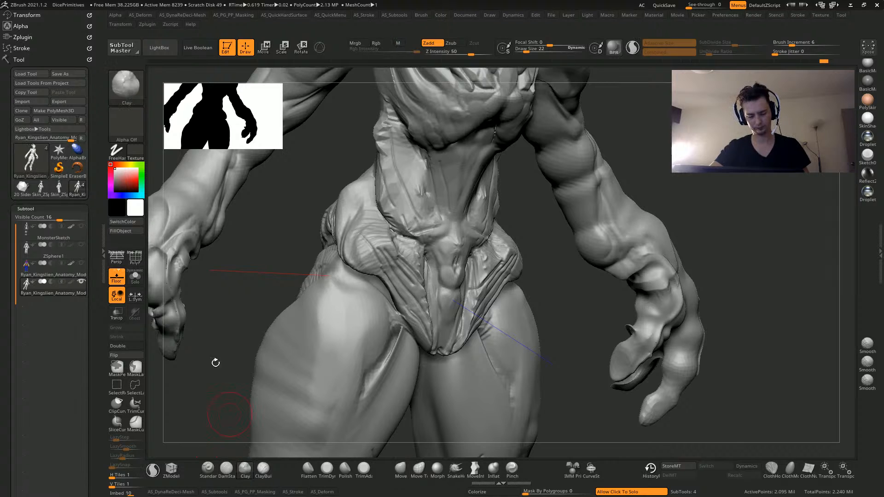
{"action": "left_click_drag", "start_coordinate": [215, 362], "coordinate": [248, 328]}
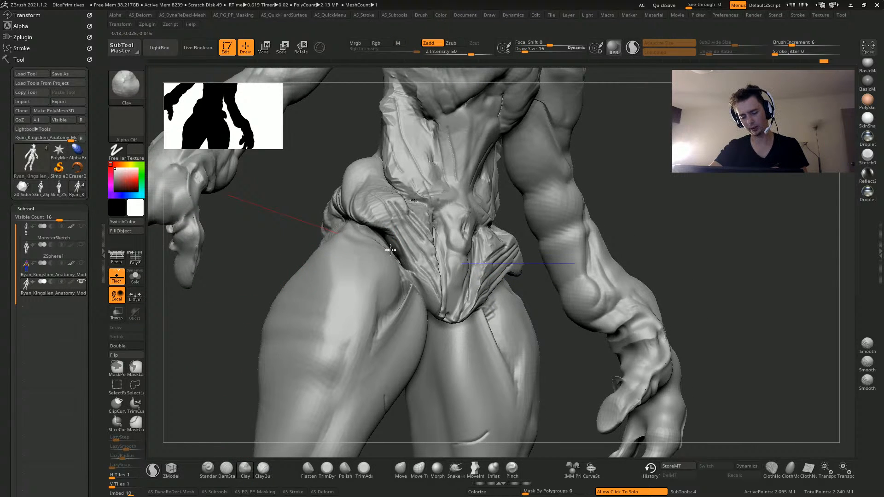
{"action": "mouse_move", "coordinate": [271, 221]}
{"action": "left_mouse_down"}
{"action": "mouse_move", "coordinate": [255, 250]}
{"action": "mouse_move", "coordinate": [230, 261]}
{"action": "left_mouse_up"}
{"action": "key", "text": "bracketright"}
{"action": "key", "text": "bracketright"}
{"action": "left_click_drag", "start_coordinate": [364, 233], "coordinate": [388, 253]}
{"action": "key", "text": "ctrl+z"}
Undo the last Clay stroke and build up the thigh's upper edge along the side of the pelvis with the Clay brush
{"action": "left_click_drag", "start_coordinate": [226, 290], "coordinate": [224, 229]}
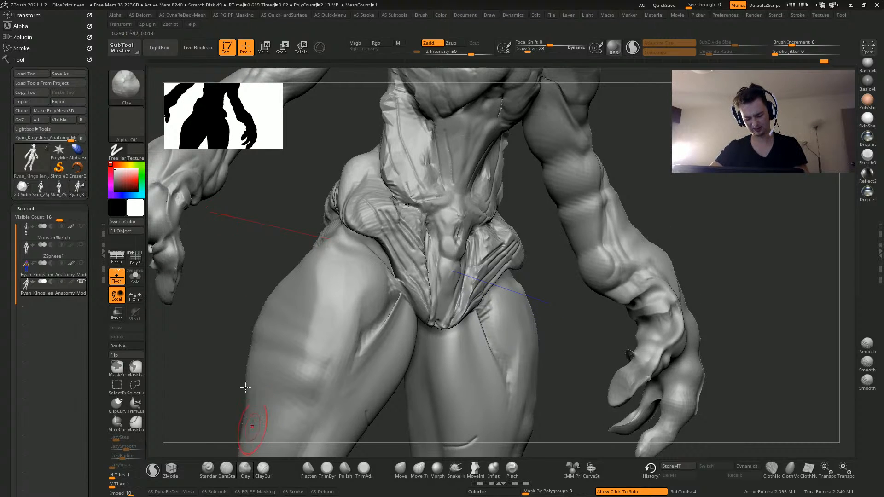
{"action": "key", "text": "bracketright"}
{"action": "left_click_drag", "start_coordinate": [223, 247], "coordinate": [290, 221]}
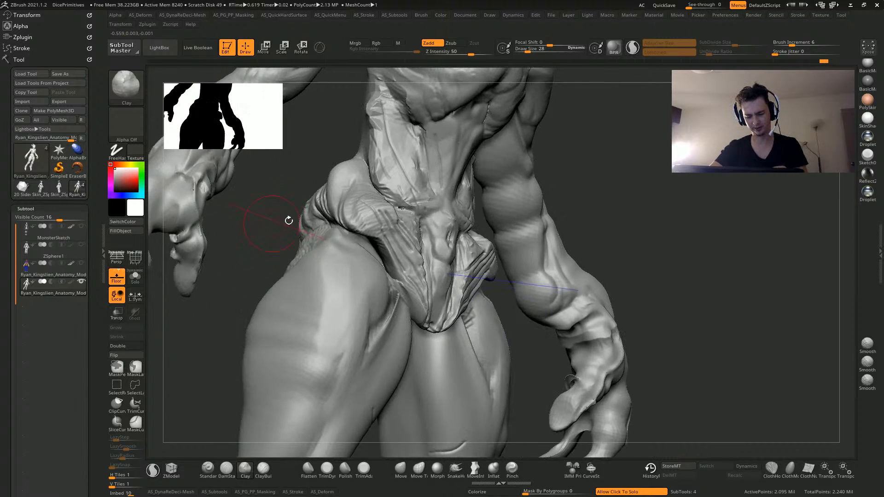
{"action": "key", "text": "bracketleft"}
{"action": "key", "text": "ctrl+z"}
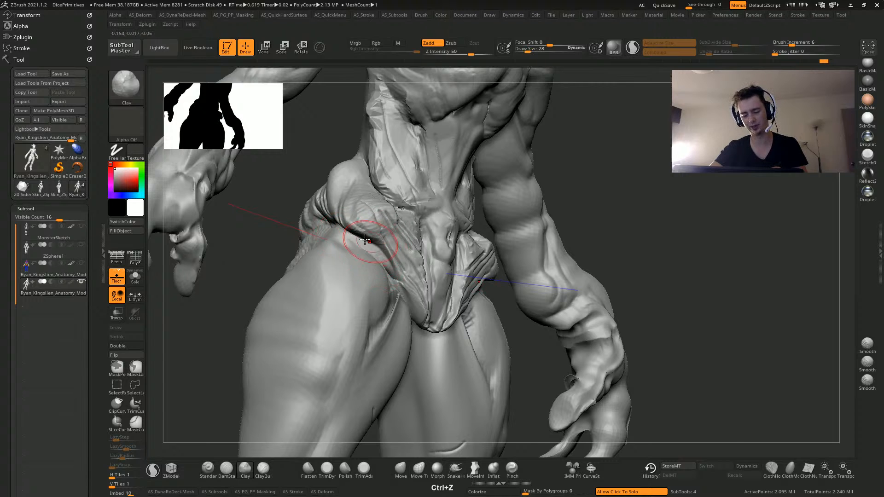
{"action": "left_click_drag", "start_coordinate": [261, 236], "coordinate": [204, 239]}
{"action": "left_click_drag", "start_coordinate": [378, 258], "coordinate": [394, 294]}
{"action": "left_click_drag", "start_coordinate": [230, 237], "coordinate": [281, 242]}
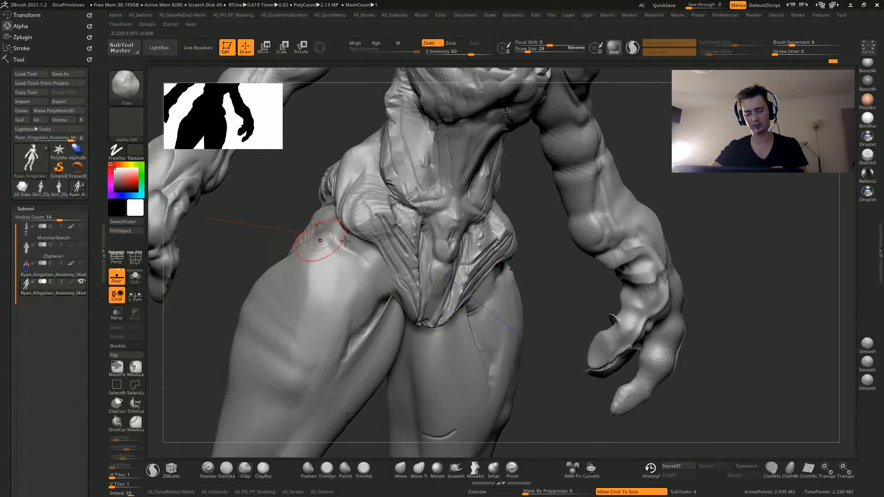
Add volume beneath the hip bulge at the top of the thigh with a smaller Clay brush and smooth it
{"action": "key", "text": "bracketleft"}
{"action": "left_click_drag", "start_coordinate": [366, 244], "coordinate": [347, 227]}
{"action": "left_click_drag", "start_coordinate": [221, 239], "coordinate": [280, 241]}
{"action": "left_click_drag", "start_coordinate": [354, 228], "coordinate": [349, 223], "text": "shift"}
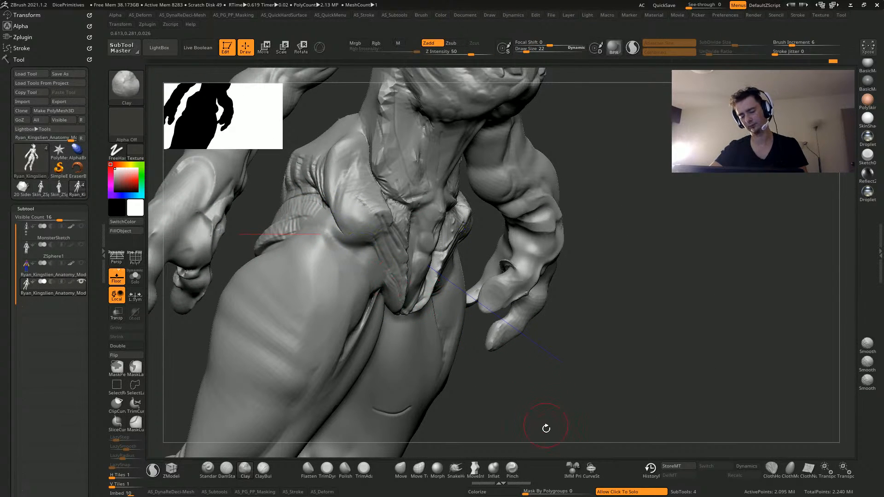
Carve the crease between pelvis and thigh with the DamStandard brush and remesh the body with DynaMesh
{"action": "left_click_drag", "start_coordinate": [547, 428], "coordinate": [515, 371], "text": "alt"}
{"action": "left_click_drag", "start_coordinate": [290, 284], "coordinate": [242, 358]}
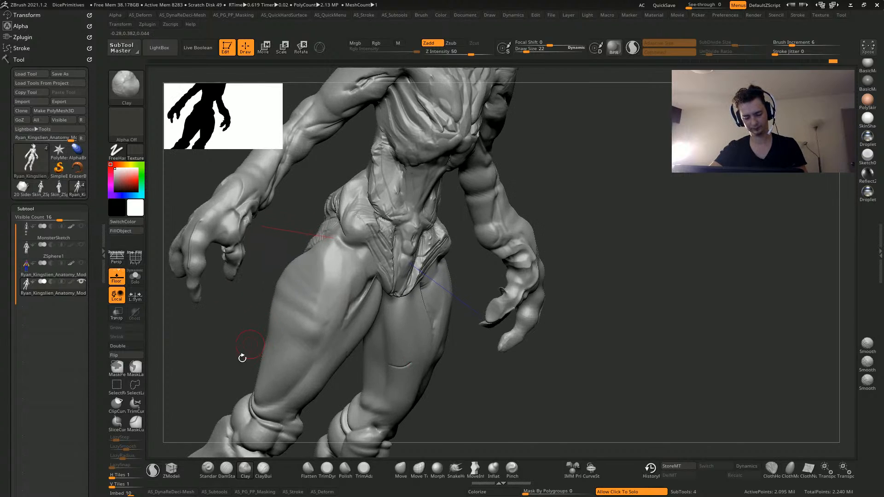
{"action": "left_click", "coordinate": [226, 470]}
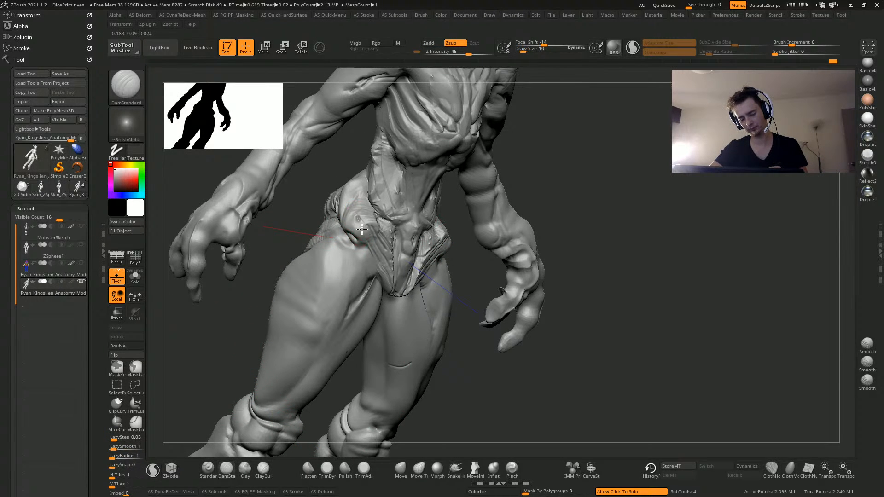
{"action": "left_click_drag", "start_coordinate": [366, 247], "coordinate": [382, 297]}
{"action": "mouse_move", "coordinate": [509, 390]}
{"action": "left_mouse_down", "text": "alt"}
{"action": "mouse_move", "coordinate": [523, 389]}
{"action": "mouse_move", "coordinate": [511, 341]}
{"action": "left_mouse_up", "text": "alt"}
{"action": "mouse_move", "coordinate": [234, 326]}
{"action": "left_mouse_down", "text": "ctrl"}
{"action": "mouse_move", "coordinate": [216, 274]}
{"action": "mouse_move", "coordinate": [213, 310]}
{"action": "mouse_move", "coordinate": [203, 295]}
{"action": "left_mouse_up", "text": "ctrl"}
Carve a row of short notches across the lower belly just above the pelvis with a small DamStandard brush
{"action": "mouse_move", "coordinate": [229, 318]}
{"action": "left_mouse_down", "text": "alt"}
{"action": "mouse_move", "coordinate": [242, 381]}
{"action": "mouse_move", "coordinate": [270, 229]}
{"action": "mouse_move", "coordinate": [328, 306]}
{"action": "mouse_move", "coordinate": [308, 282]}
{"action": "left_mouse_up", "text": "alt"}
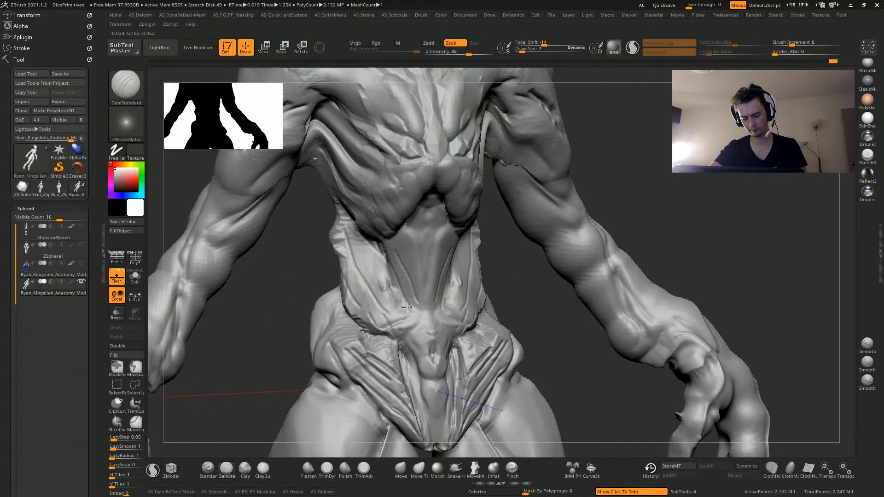
{"action": "left_click_drag", "start_coordinate": [405, 303], "coordinate": [415, 319]}
{"action": "left_click_drag", "start_coordinate": [419, 312], "coordinate": [426, 320]}
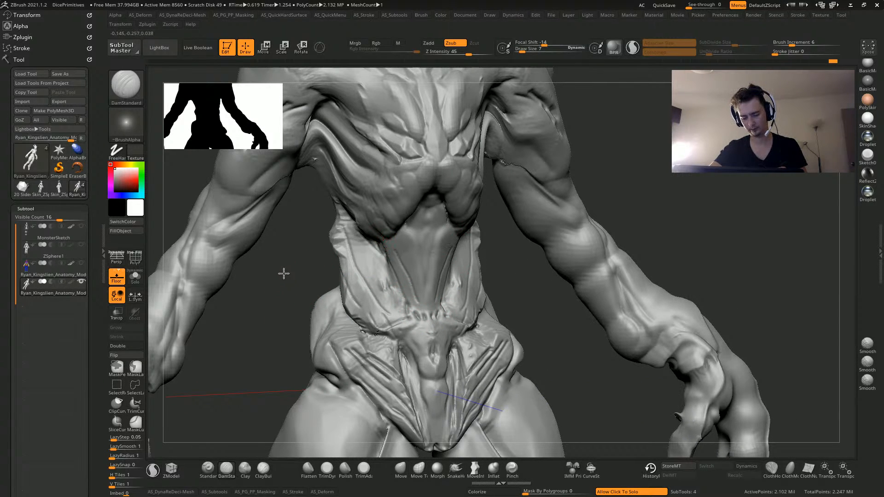
Carve short rib grooves along the ribcage's lower inner edges with the DamStandard brush, undoing two unwanted strokes
{"action": "left_click_drag", "start_coordinate": [284, 273], "coordinate": [404, 212]}
{"action": "mouse_move", "coordinate": [415, 182]}
{"action": "left_mouse_down"}
{"action": "mouse_move", "coordinate": [398, 201]}
{"action": "mouse_move", "coordinate": [396, 180]}
{"action": "mouse_move", "coordinate": [412, 200]}
{"action": "mouse_move", "coordinate": [407, 212]}
{"action": "left_mouse_up"}
{"action": "key", "text": "ctrl+z"}
{"action": "key", "text": "ctrl+z"}
{"action": "mouse_move", "coordinate": [405, 217]}
{"action": "left_mouse_down"}
{"action": "mouse_move", "coordinate": [379, 207]}
{"action": "mouse_move", "coordinate": [376, 228]}
{"action": "left_mouse_up"}
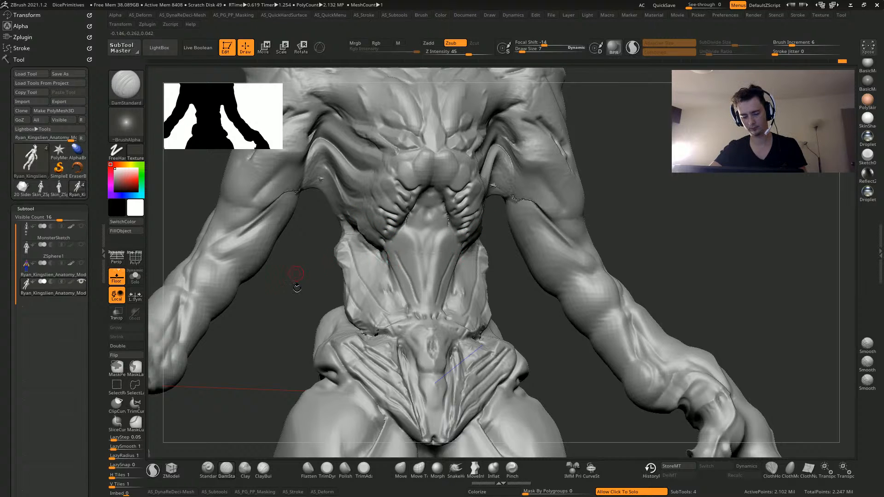
{"action": "mouse_move", "coordinate": [297, 278]}
{"action": "left_mouse_down", "text": "alt"}
{"action": "mouse_move", "coordinate": [309, 312]}
{"action": "mouse_move", "coordinate": [346, 291]}
{"action": "left_mouse_up", "text": "alt"}
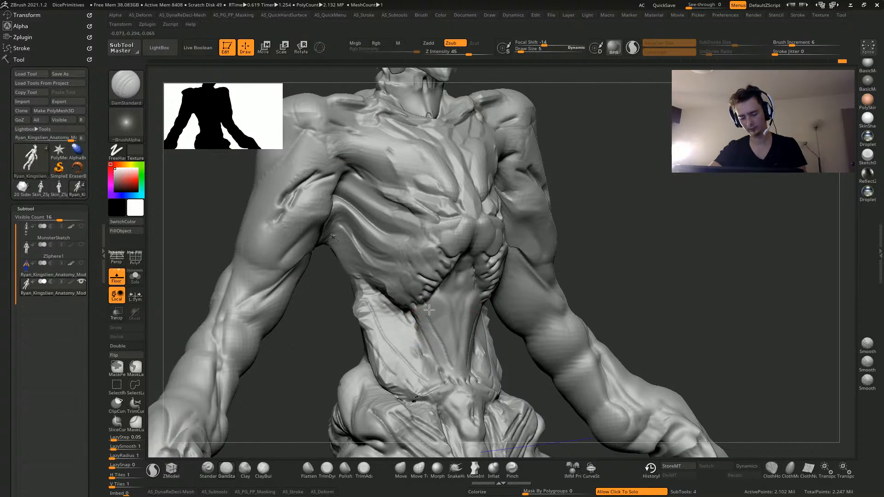
{"action": "key", "text": "["}
{"action": "left_click_drag", "start_coordinate": [429, 309], "coordinate": [432, 324]}
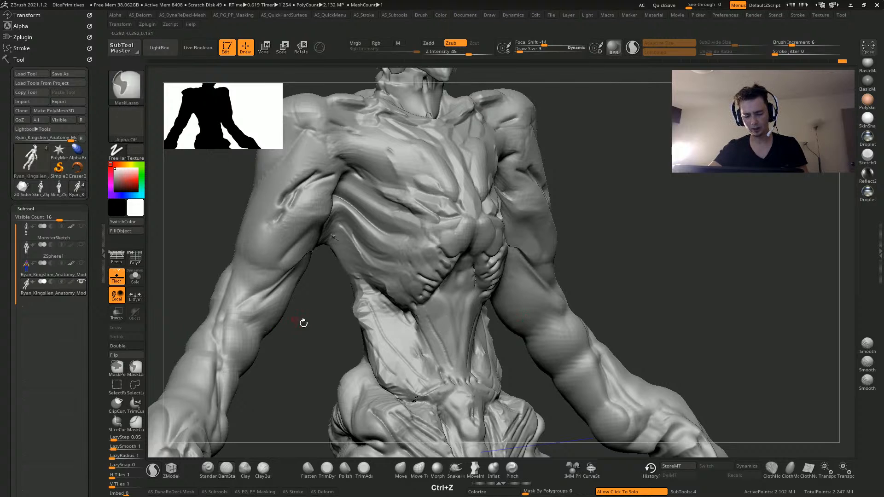
{"action": "key", "text": "ctrl+z"}
Build up the upper belly directly beneath the sternum and ribcage arch with a small Clay brush
{"action": "left_click_drag", "start_coordinate": [227, 246], "coordinate": [287, 447]}
{"action": "left_click", "coordinate": [237, 468]}
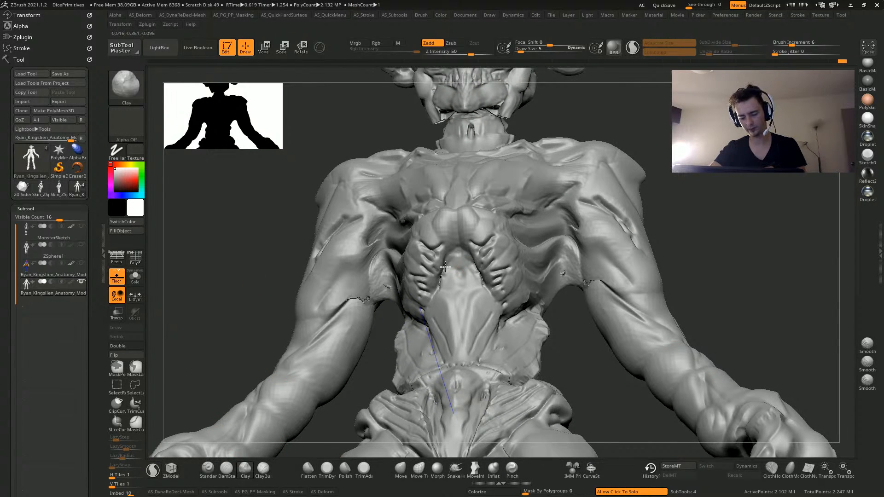
{"action": "left_click_drag", "start_coordinate": [457, 255], "coordinate": [438, 278]}
{"action": "left_click_drag", "start_coordinate": [280, 229], "coordinate": [178, 399]}
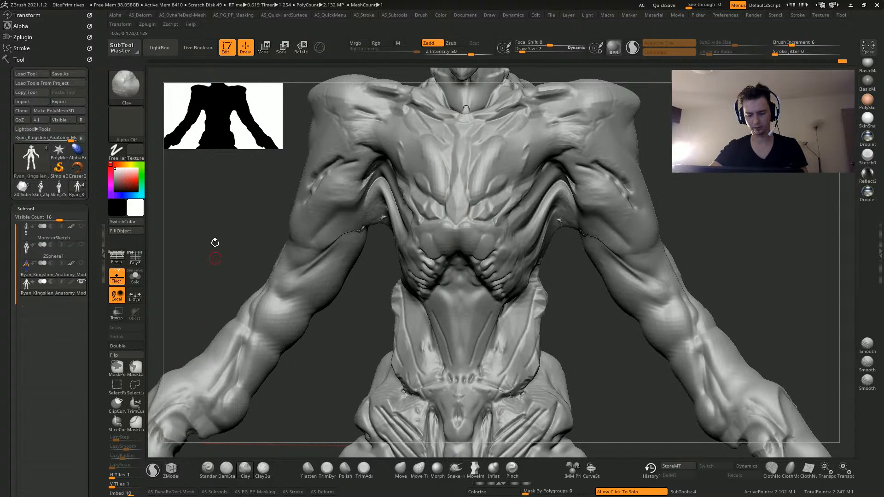
Sculpt small muscle ridges across the front of the shoulders beneath the collarbones with a small Clay brush
{"action": "mouse_move", "coordinate": [213, 244]}
{"action": "left_mouse_down"}
{"action": "mouse_move", "coordinate": [199, 227]}
{"action": "mouse_move", "coordinate": [249, 325]}
{"action": "mouse_move", "coordinate": [230, 272]}
{"action": "mouse_move", "coordinate": [339, 252]}
{"action": "left_mouse_up"}
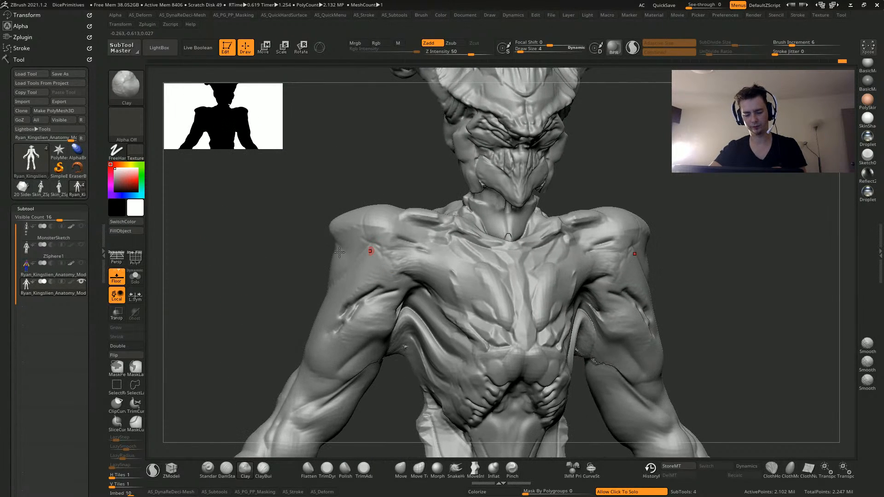
{"action": "left_click", "coordinate": [294, 491]}
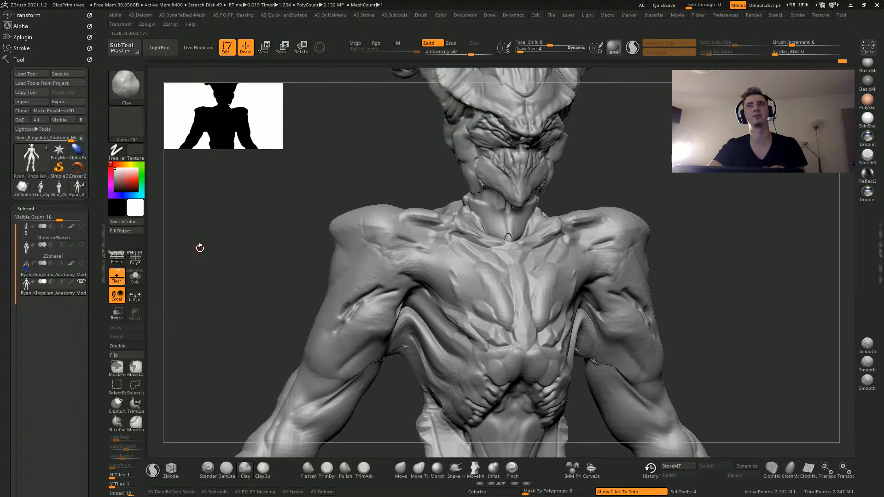
{"action": "mouse_move", "coordinate": [277, 209]}
{"action": "left_mouse_down"}
{"action": "mouse_move", "coordinate": [288, 227]}
{"action": "mouse_move", "coordinate": [394, 226]}
{"action": "left_mouse_up"}
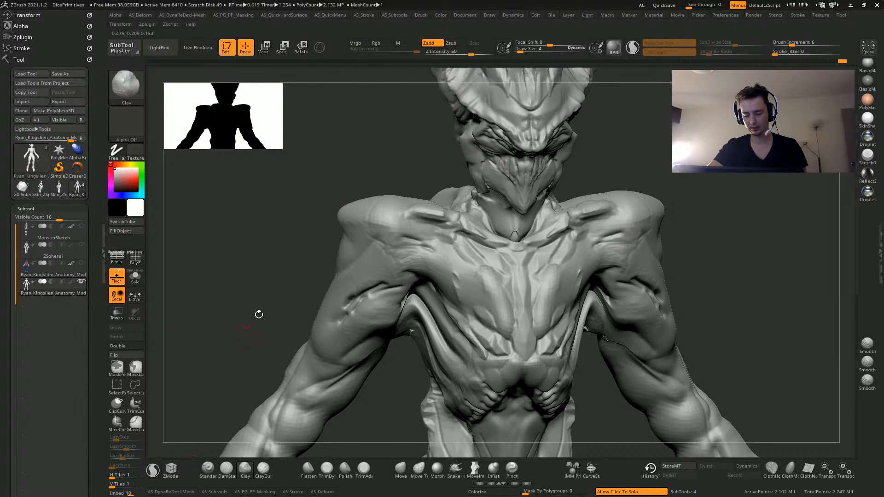
{"action": "mouse_move", "coordinate": [259, 314]}
{"action": "left_mouse_down"}
{"action": "mouse_move", "coordinate": [401, 247]}
{"action": "mouse_move", "coordinate": [375, 226]}
{"action": "mouse_move", "coordinate": [410, 244]}
{"action": "left_mouse_up"}
{"action": "key", "text": "ctrl+z"}
{"action": "left_click_drag", "start_coordinate": [294, 221], "coordinate": [306, 257], "text": "alt"}
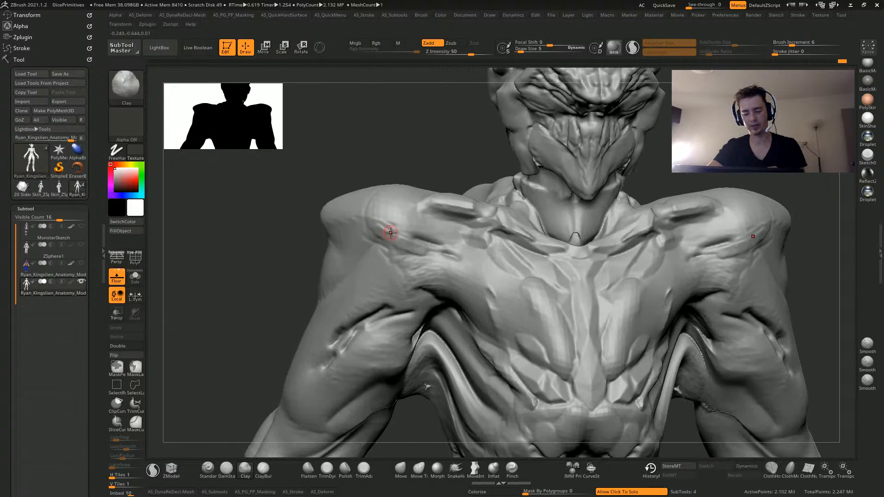
{"action": "left_click_drag", "start_coordinate": [386, 235], "coordinate": [463, 250]}
{"action": "left_click_drag", "start_coordinate": [249, 237], "coordinate": [253, 208], "text": "alt"}
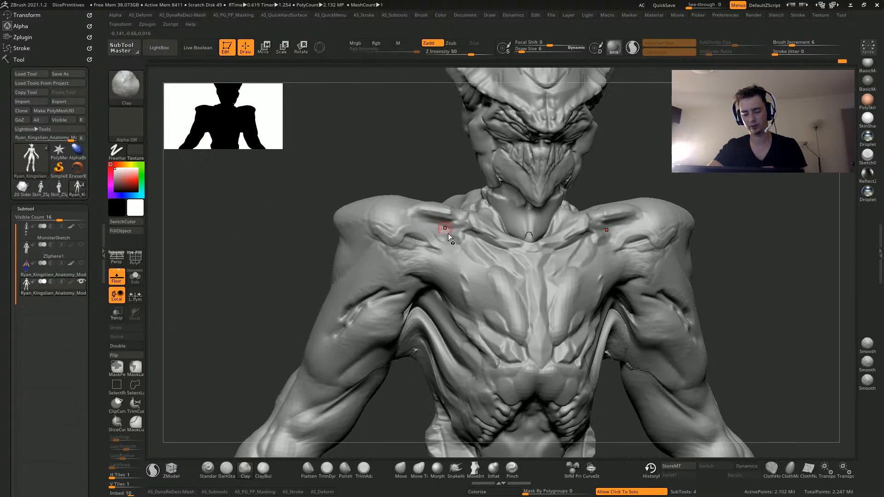
Try to build up the upper chest muscles with broad strokes of an enlarged Clay brush
{"action": "key", "text": "bracketright"}
{"action": "key", "text": "bracketright"}
{"action": "key", "text": "bracketright"}
{"action": "left_click_drag", "start_coordinate": [441, 263], "coordinate": [483, 296]}
{"action": "key", "text": "bracketleft"}
{"action": "key", "text": "bracketleft"}
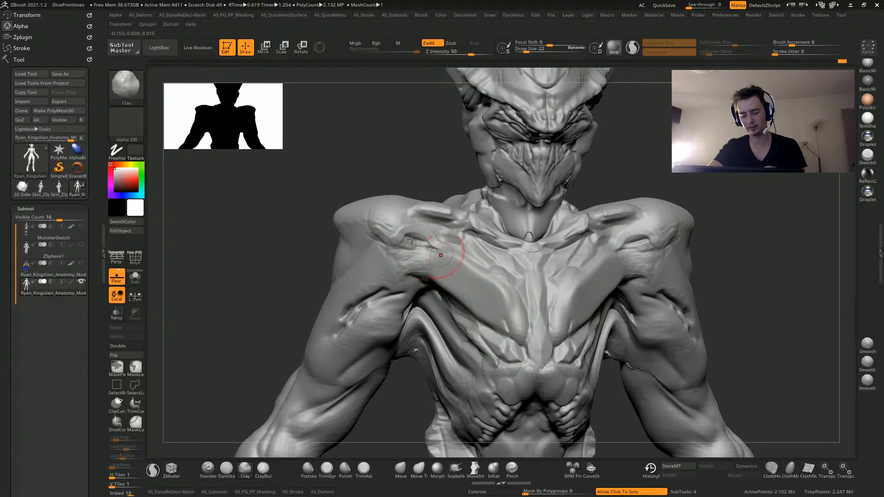
{"action": "key", "text": "ctrl+z"}
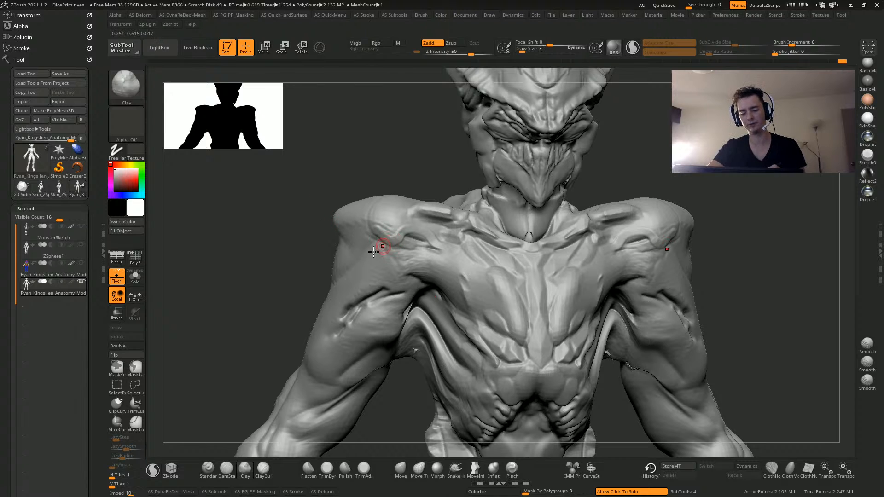
{"action": "key", "text": "ctrl+z"}
{"action": "key", "text": "ctrl+z"}
{"action": "key", "text": "ctrl+z"}
Smooth the central abdomen between the ribcage and pelvis and undo the last unwanted Clay stroke
{"action": "mouse_move", "coordinate": [271, 251]}
{"action": "left_mouse_down", "text": "alt"}
{"action": "mouse_move", "coordinate": [367, 380]}
{"action": "mouse_move", "coordinate": [375, 335]}
{"action": "mouse_move", "coordinate": [400, 373]}
{"action": "mouse_move", "coordinate": [410, 299]}
{"action": "left_mouse_up", "text": "alt"}
{"action": "left_click_drag", "start_coordinate": [395, 264], "coordinate": [407, 313], "text": "alt"}
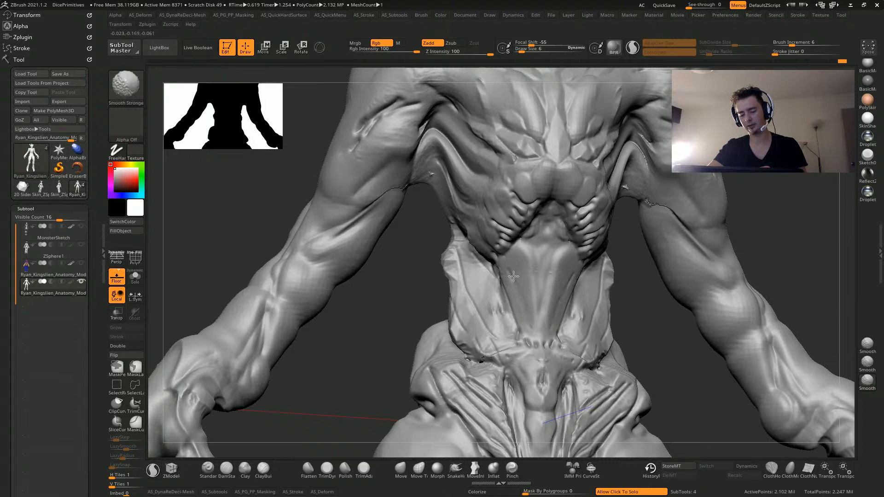
{"action": "left_click_drag", "start_coordinate": [528, 327], "coordinate": [526, 330], "text": "shift"}
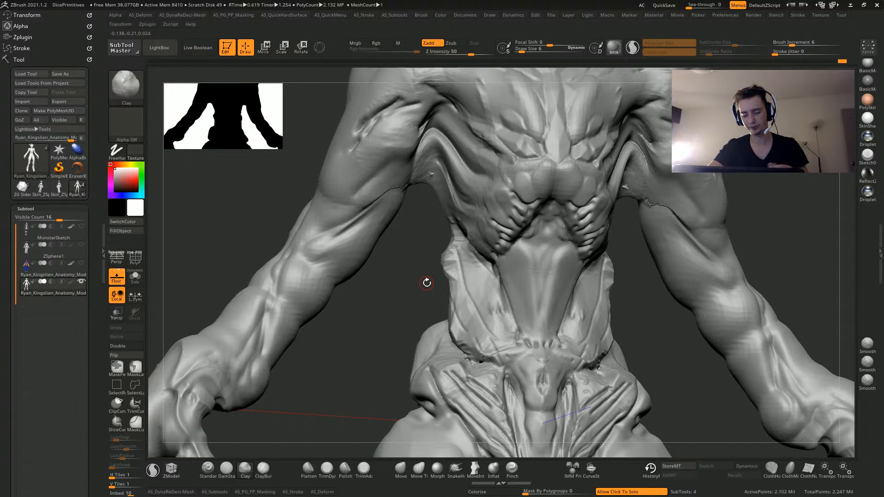
{"action": "left_click_drag", "start_coordinate": [427, 283], "coordinate": [456, 247]}
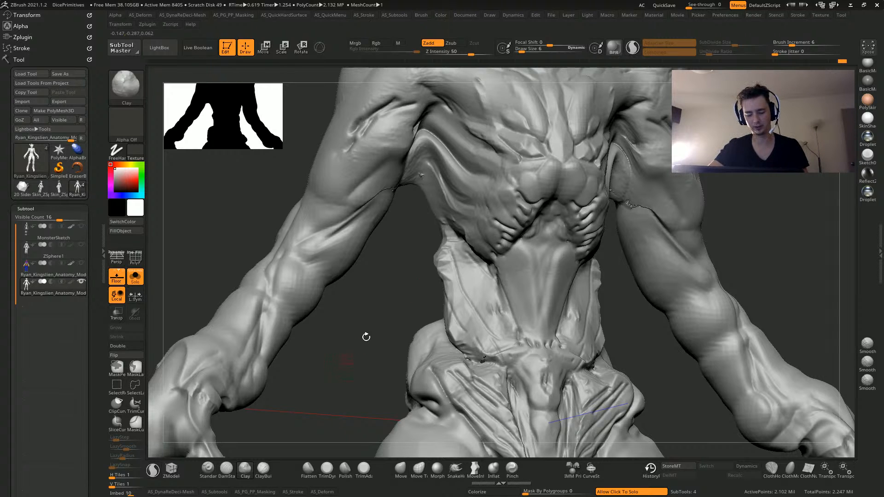
{"action": "left_click_drag", "start_coordinate": [366, 337], "coordinate": [357, 278]}
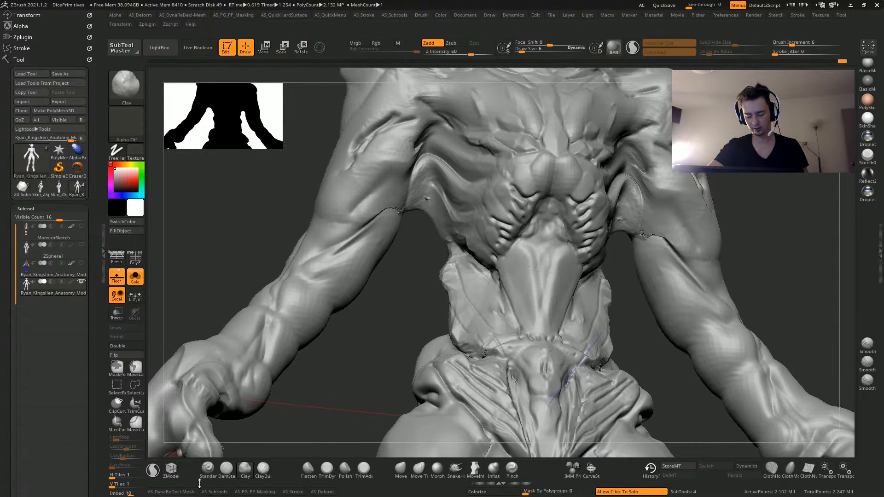
{"action": "left_click_drag", "start_coordinate": [367, 317], "coordinate": [370, 352], "text": "alt"}
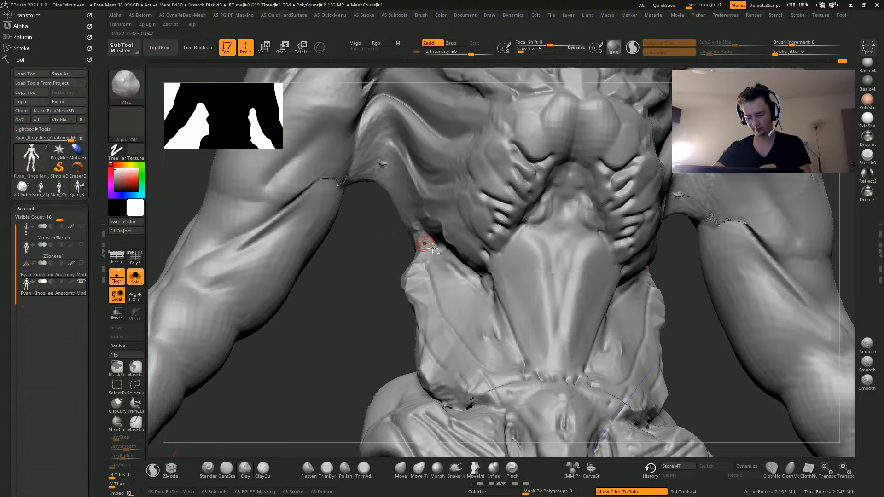
{"action": "mouse_move", "coordinate": [358, 262]}
{"action": "left_mouse_down"}
{"action": "mouse_move", "coordinate": [363, 255]}
{"action": "mouse_move", "coordinate": [312, 286]}
{"action": "left_mouse_up"}
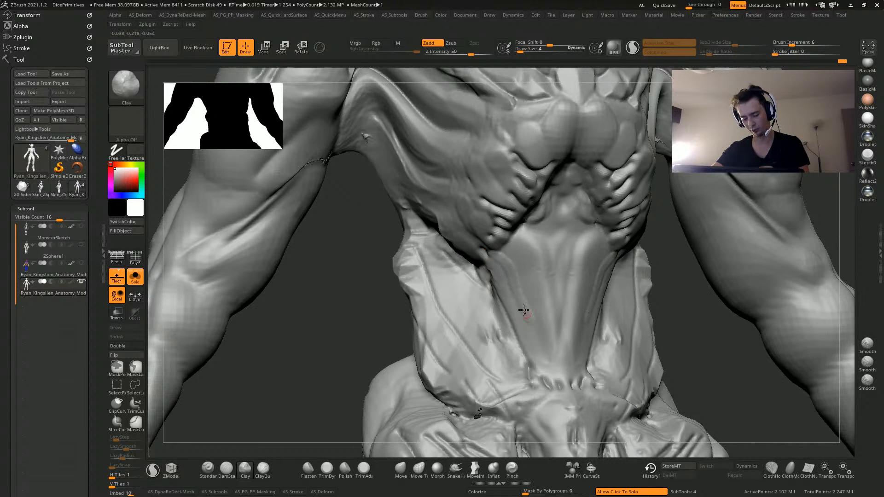
{"action": "key", "text": "ctrl+z"}
Carve fine vertical muscle striations down the abdomen from the ribcage towards the pelvis with a small DamStandard brush, undoing unwanted strokes
{"action": "left_click", "coordinate": [226, 467]}
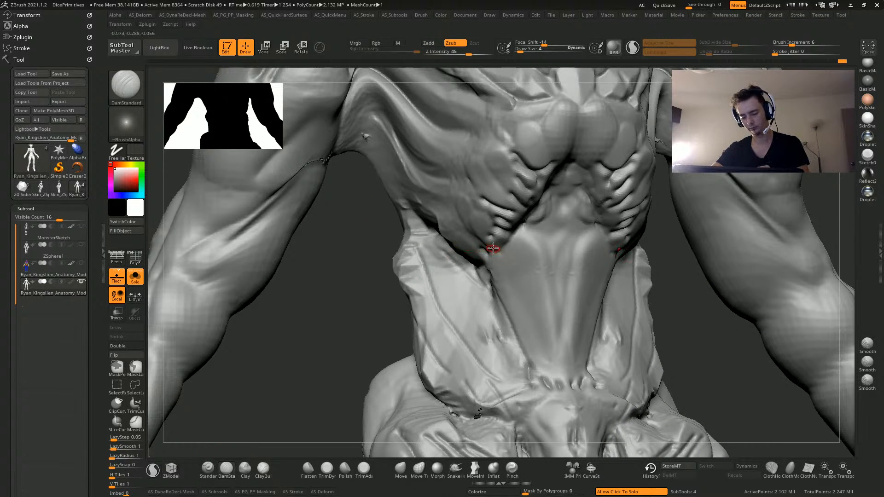
{"action": "left_click_drag", "start_coordinate": [486, 246], "coordinate": [521, 285]}
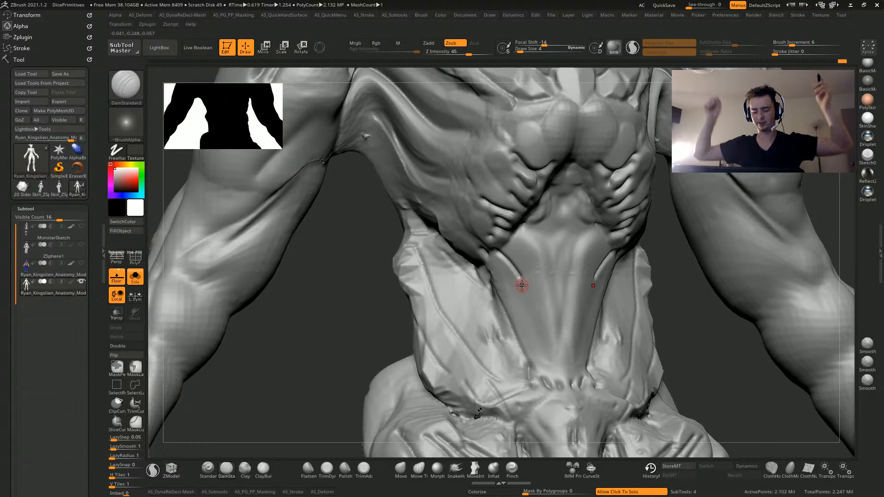
{"action": "left_click_drag", "start_coordinate": [313, 310], "coordinate": [328, 283]}
{"action": "key", "text": "ctrl+z"}
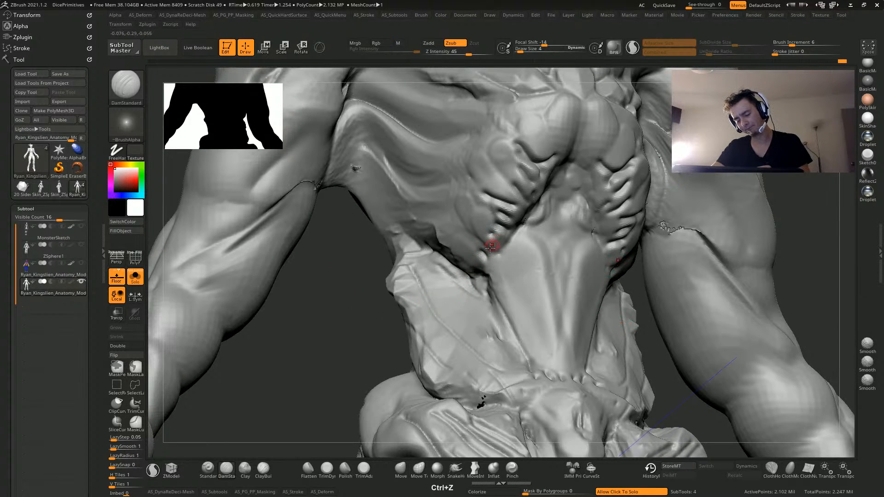
{"action": "mouse_move", "coordinate": [489, 246]}
{"action": "left_mouse_down"}
{"action": "mouse_move", "coordinate": [531, 300]}
{"action": "mouse_move", "coordinate": [570, 380]}
{"action": "left_mouse_up"}
{"action": "left_click_drag", "start_coordinate": [542, 350], "coordinate": [483, 245]}
{"action": "key", "text": "ctrl+z"}
{"action": "key", "text": "ctrl+z"}
{"action": "key", "text": "ctrl+z"}
{"action": "key", "text": "ctrl+z"}
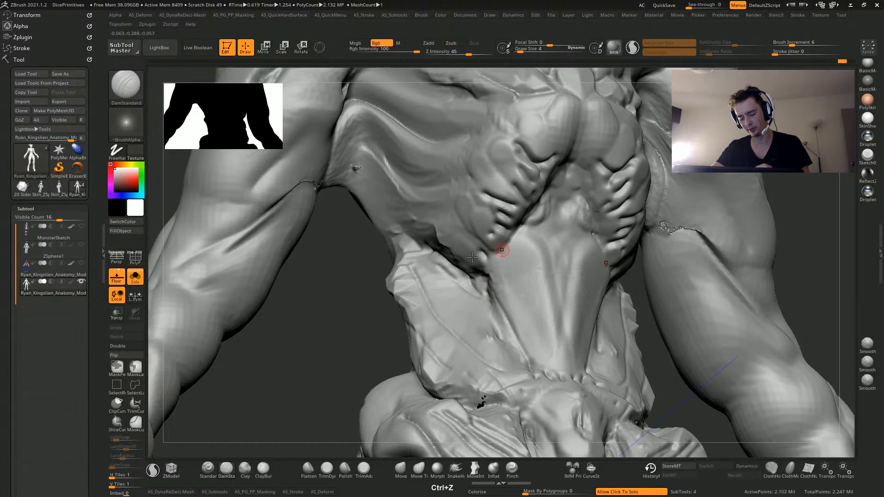
{"action": "left_click", "coordinate": [213, 493]}
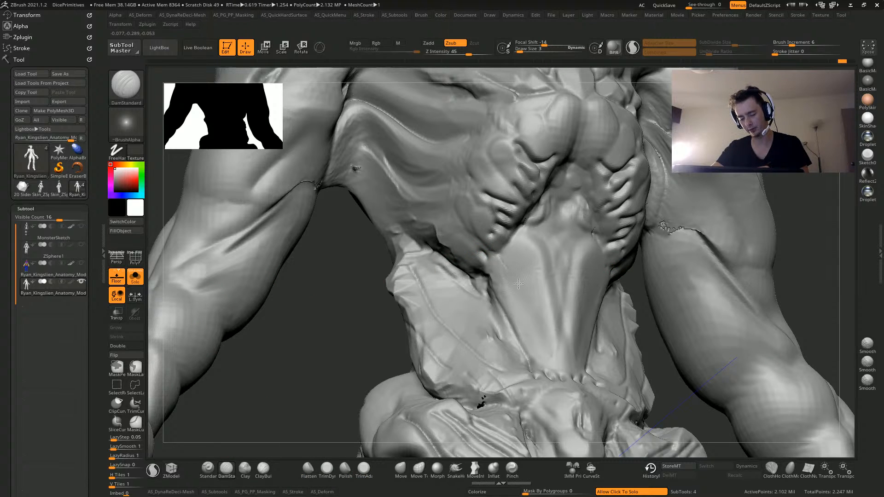
{"action": "mouse_move", "coordinate": [529, 287]}
{"action": "left_mouse_down"}
{"action": "mouse_move", "coordinate": [507, 249]}
{"action": "mouse_move", "coordinate": [541, 313]}
{"action": "mouse_move", "coordinate": [550, 361]}
{"action": "left_mouse_up"}
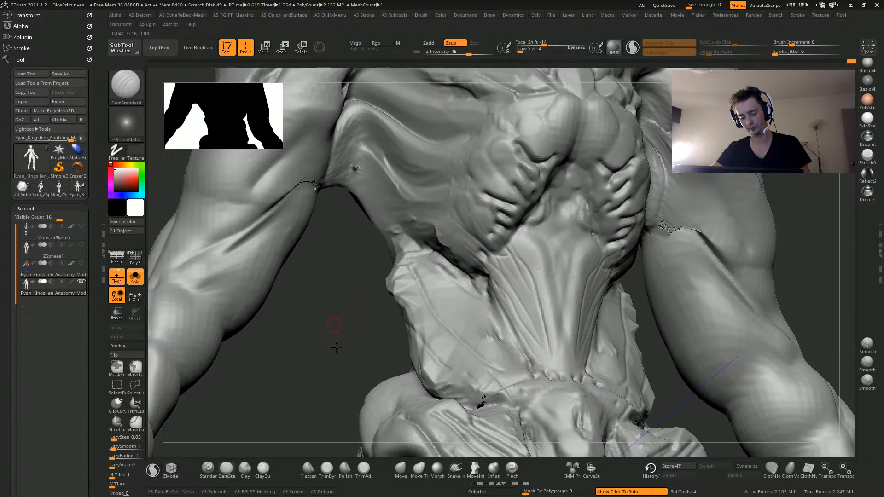
{"action": "left_click_drag", "start_coordinate": [336, 348], "coordinate": [483, 305]}
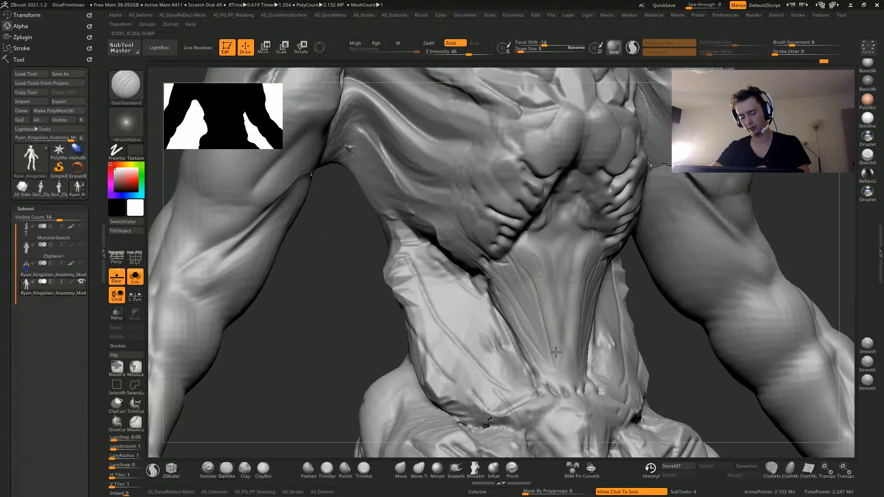
{"action": "mouse_move", "coordinate": [378, 322]}
{"action": "left_mouse_down"}
{"action": "mouse_move", "coordinate": [341, 312]}
{"action": "mouse_move", "coordinate": [392, 271]}
{"action": "left_mouse_up"}
Mask the whole body except the skin folds beneath both armpits
{"action": "left_click_drag", "start_coordinate": [196, 341], "coordinate": [222, 361]}
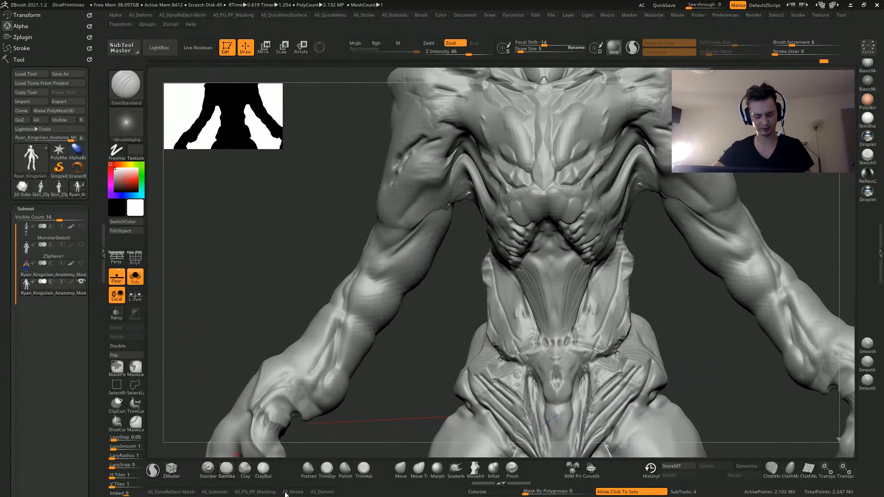
{"action": "left_click", "coordinate": [289, 494]}
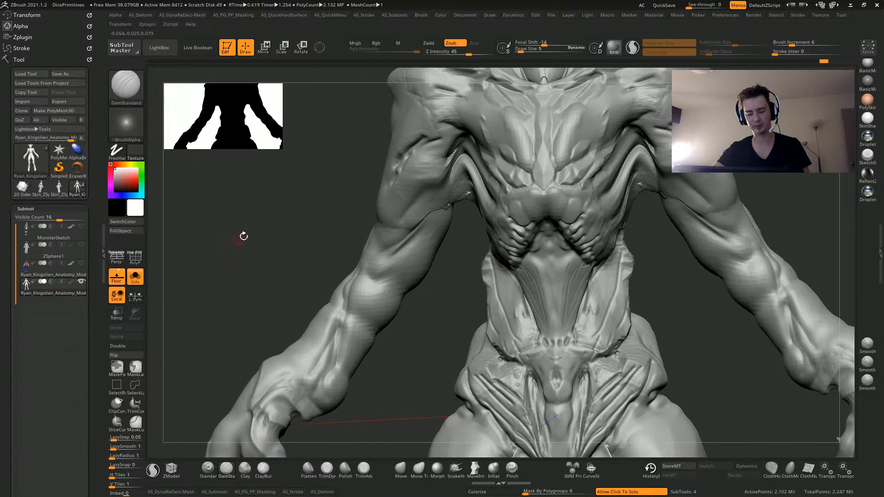
{"action": "left_click_drag", "start_coordinate": [242, 235], "coordinate": [253, 389]}
{"action": "mouse_move", "coordinate": [259, 239]}
{"action": "left_mouse_down"}
{"action": "mouse_move", "coordinate": [282, 247]}
{"action": "mouse_move", "coordinate": [273, 231]}
{"action": "left_mouse_up"}
{"action": "left_click_drag", "start_coordinate": [385, 362], "coordinate": [396, 347]}
{"action": "key", "text": "ctrl"}
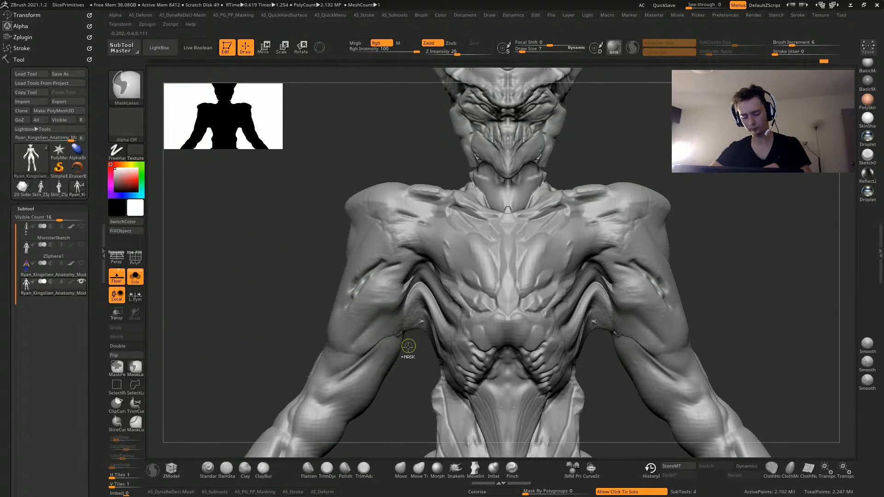
{"action": "left_click", "coordinate": [298, 289], "text": "ctrl"}
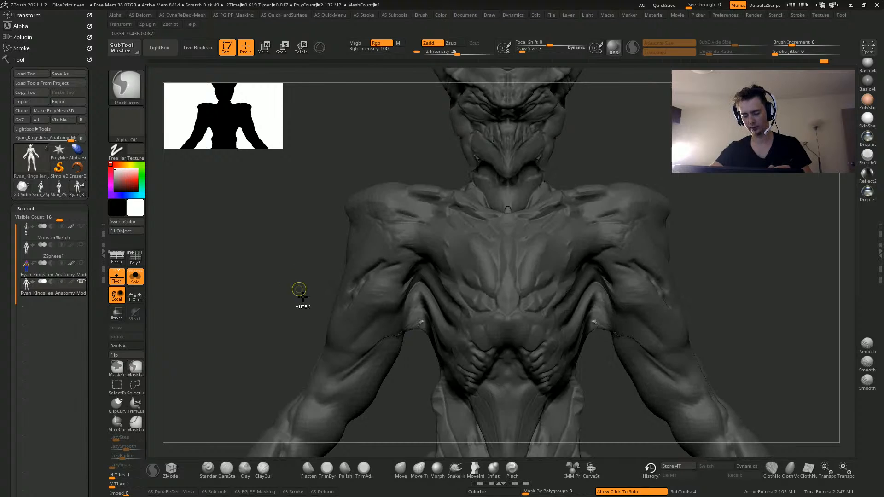
Activate Sculptris Pro, smooth the unmasked armpit folds and pull them upward with the SnakeHook brush
{"action": "left_click", "coordinate": [632, 46]}
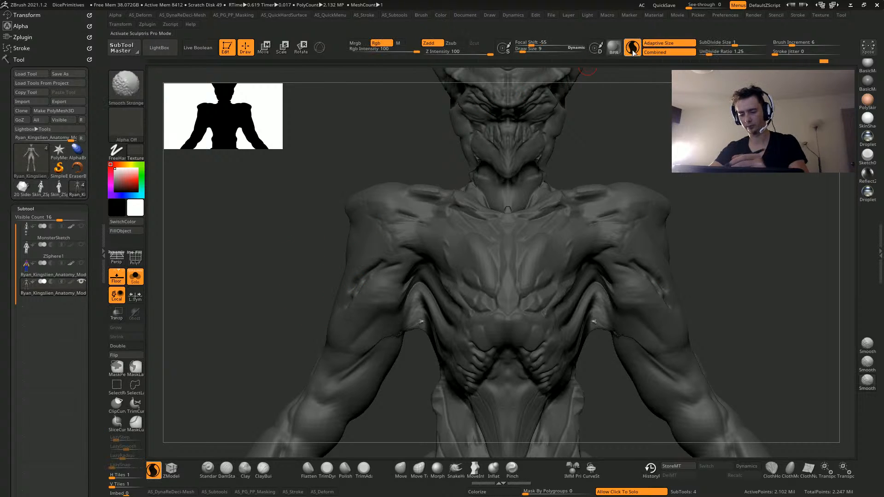
{"action": "mouse_move", "coordinate": [416, 328]}
{"action": "left_mouse_down", "text": "shift"}
{"action": "mouse_move", "coordinate": [415, 312]}
{"action": "mouse_move", "coordinate": [396, 317]}
{"action": "mouse_move", "coordinate": [393, 329]}
{"action": "mouse_move", "coordinate": [417, 305]}
{"action": "left_mouse_up", "text": "shift"}
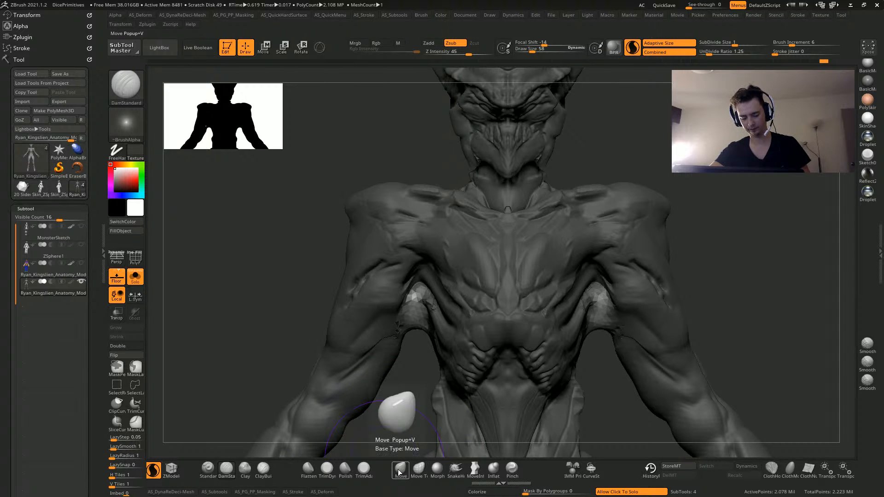
{"action": "left_click", "coordinate": [456, 468]}
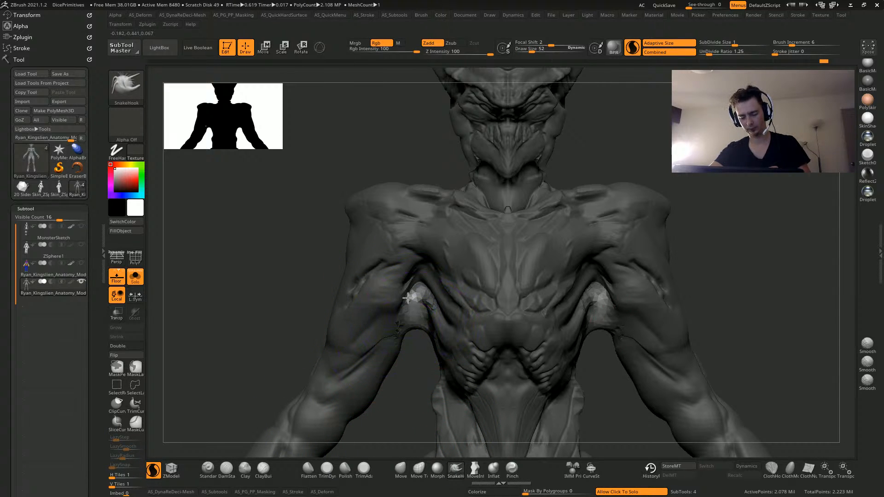
{"action": "left_click_drag", "start_coordinate": [420, 326], "coordinate": [419, 283]}
Clear the mask, reshape the back of the armpits with a smaller SnakeHook brush, and turn Sculptris Pro off
{"action": "left_click_drag", "start_coordinate": [337, 262], "coordinate": [404, 277]}
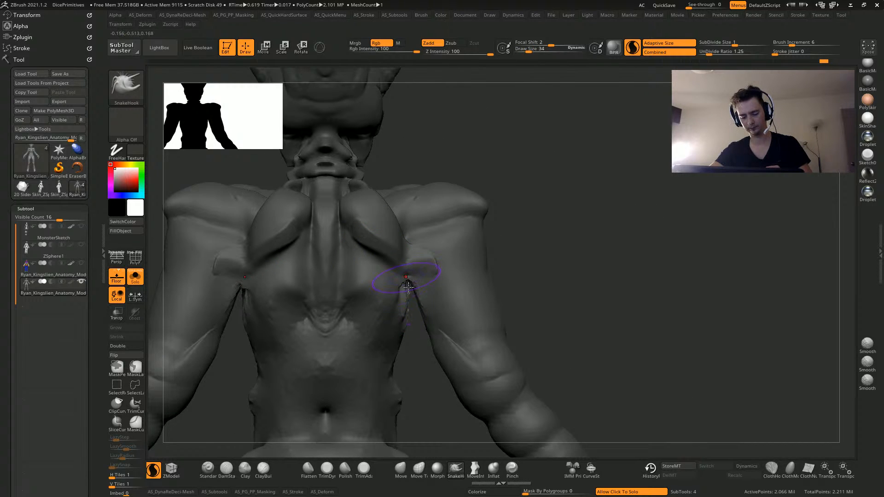
{"action": "left_click_drag", "start_coordinate": [622, 398], "coordinate": [563, 389]}
{"action": "left_click_drag", "start_coordinate": [191, 217], "coordinate": [295, 215], "text": "alt"}
{"action": "mouse_move", "coordinate": [228, 220]}
{"action": "left_mouse_down", "text": "shift"}
{"action": "mouse_move", "coordinate": [222, 209]}
{"action": "mouse_move", "coordinate": [214, 228]}
{"action": "mouse_move", "coordinate": [251, 243]}
{"action": "left_mouse_up", "text": "shift"}
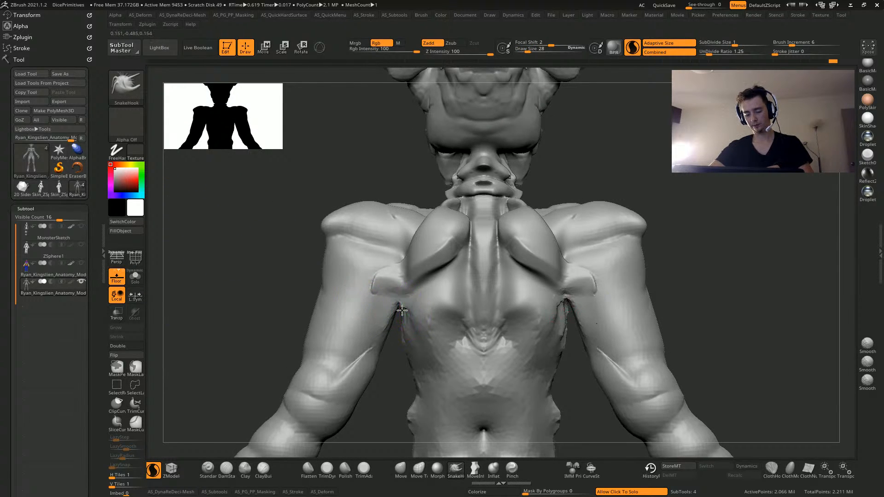
{"action": "mouse_move", "coordinate": [401, 309]}
{"action": "left_mouse_down"}
{"action": "mouse_move", "coordinate": [393, 302]}
{"action": "mouse_move", "coordinate": [397, 310]}
{"action": "mouse_move", "coordinate": [450, 290]}
{"action": "mouse_move", "coordinate": [443, 266]}
{"action": "left_mouse_up"}
{"action": "left_click", "coordinate": [244, 468]}
{"action": "left_click", "coordinate": [632, 48]}
Paint a mask over both shoulder blades with the MaskPen brush and invert it so that only they remain editable
{"action": "mouse_move", "coordinate": [303, 239]}
{"action": "left_mouse_down", "text": "alt"}
{"action": "mouse_move", "coordinate": [300, 274]}
{"action": "mouse_move", "coordinate": [312, 219]}
{"action": "mouse_move", "coordinate": [294, 267]}
{"action": "mouse_move", "coordinate": [339, 252]}
{"action": "left_mouse_up", "text": "alt"}
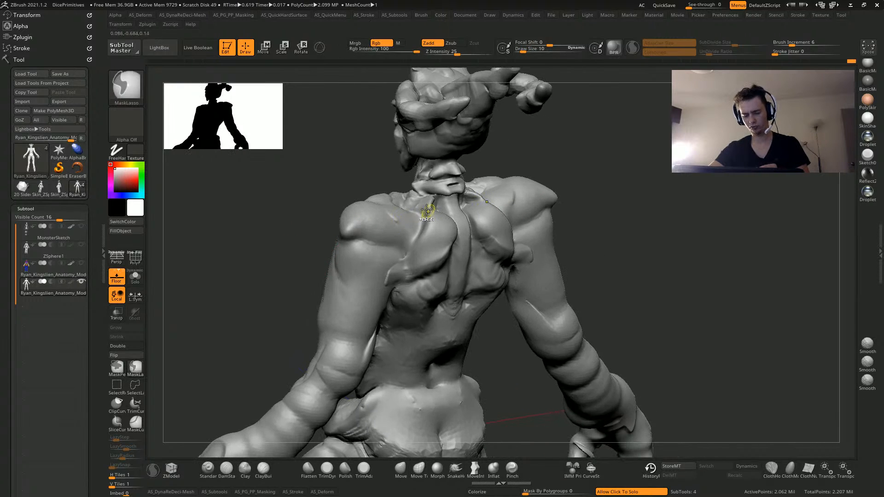
{"action": "mouse_move", "coordinate": [426, 211]}
{"action": "left_mouse_down", "text": "ctrl"}
{"action": "mouse_move", "coordinate": [385, 257]}
{"action": "mouse_move", "coordinate": [419, 208]}
{"action": "left_mouse_up", "text": "ctrl"}
{"action": "key", "text": "ctrl+z"}
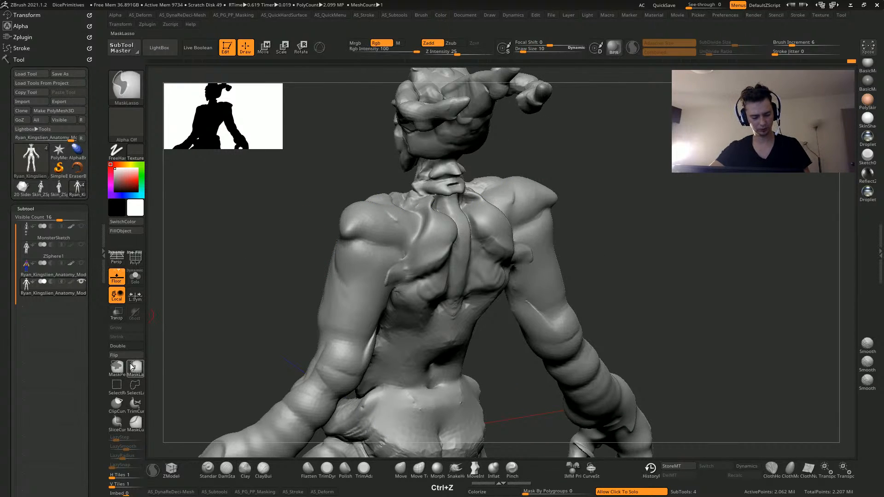
{"action": "left_click", "coordinate": [116, 369]}
{"action": "mouse_move", "coordinate": [420, 208]}
{"action": "left_mouse_down", "text": "ctrl"}
{"action": "mouse_move", "coordinate": [375, 251]}
{"action": "mouse_move", "coordinate": [370, 202]}
{"action": "mouse_move", "coordinate": [402, 244]}
{"action": "mouse_move", "coordinate": [403, 214]}
{"action": "left_mouse_up", "text": "ctrl"}
{"action": "key", "text": "ctrl+z"}
{"action": "key", "text": "bracketright"}
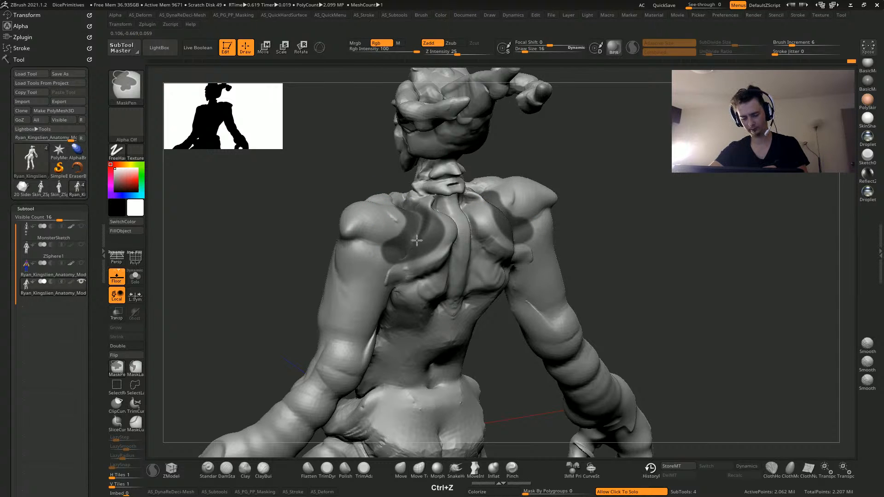
{"action": "left_click", "coordinate": [295, 216], "text": "ctrl"}
{"action": "left_click_drag", "start_coordinate": [271, 235], "coordinate": [291, 276]}
Pull the unmasked shoulder blades outward from the back with a large Move brush, checking their profile from several angles
{"action": "left_click", "coordinate": [402, 474]}
{"action": "left_click_drag", "start_coordinate": [295, 216], "coordinate": [272, 220]}
{"action": "left_click_drag", "start_coordinate": [401, 222], "coordinate": [378, 209]}
{"action": "left_click_drag", "start_coordinate": [284, 215], "coordinate": [365, 235]}
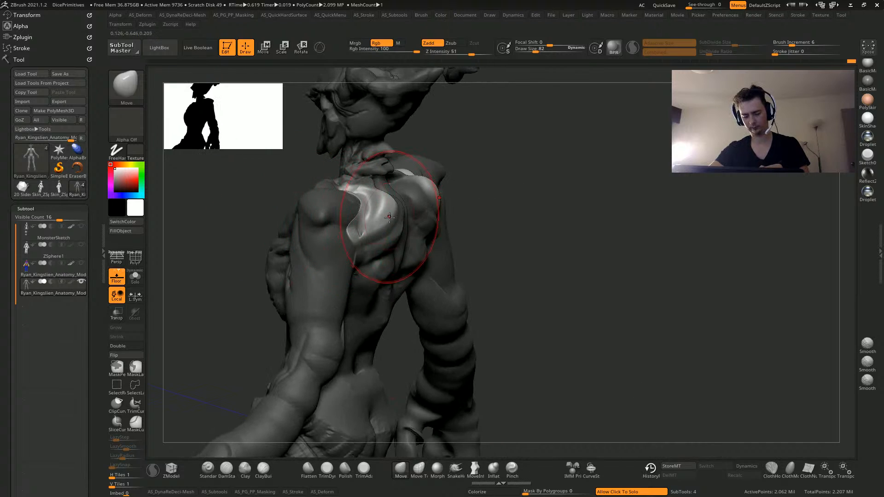
{"action": "left_click_drag", "start_coordinate": [503, 299], "coordinate": [385, 207]}
{"action": "left_click_drag", "start_coordinate": [484, 293], "coordinate": [389, 216]}
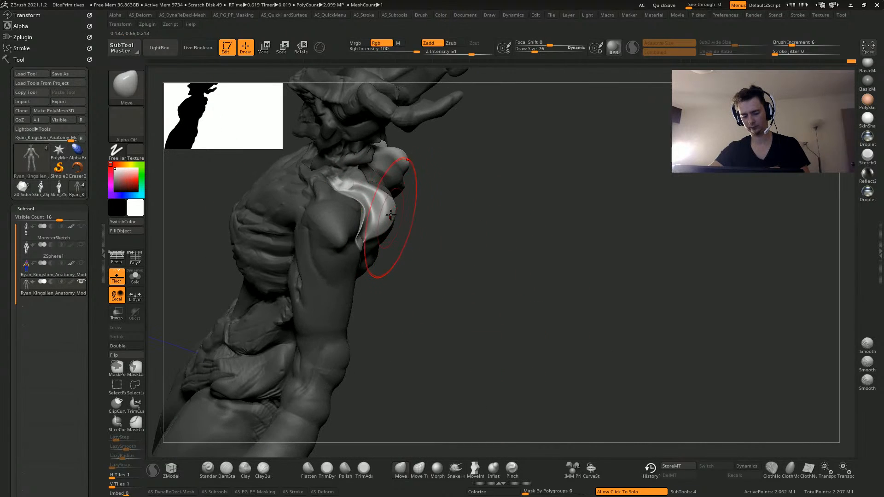
{"action": "mouse_move", "coordinate": [487, 315]}
{"action": "left_mouse_down"}
{"action": "mouse_move", "coordinate": [261, 199]}
{"action": "mouse_move", "coordinate": [264, 274]}
{"action": "mouse_move", "coordinate": [274, 219]}
{"action": "mouse_move", "coordinate": [296, 267]}
{"action": "mouse_move", "coordinate": [253, 250]}
{"action": "mouse_move", "coordinate": [255, 261]}
{"action": "mouse_move", "coordinate": [276, 258]}
{"action": "mouse_move", "coordinate": [227, 283]}
{"action": "mouse_move", "coordinate": [275, 238]}
{"action": "left_mouse_up"}
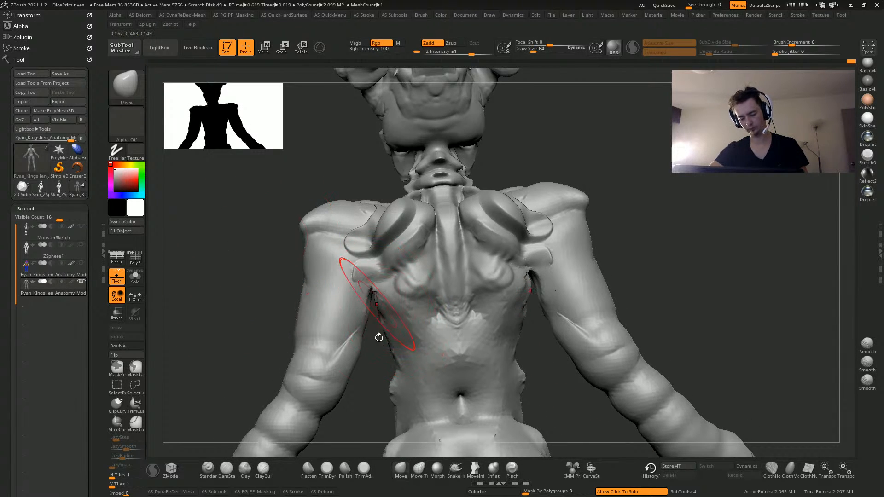
Mask both sides of the back's rib cage with the MaskLasso brush and invert the mask so only they remain editable
{"action": "left_click_drag", "start_coordinate": [381, 360], "coordinate": [401, 255], "text": "ctrl"}
{"action": "key", "text": "ctrl+z"}
{"action": "left_click", "coordinate": [135, 366]}
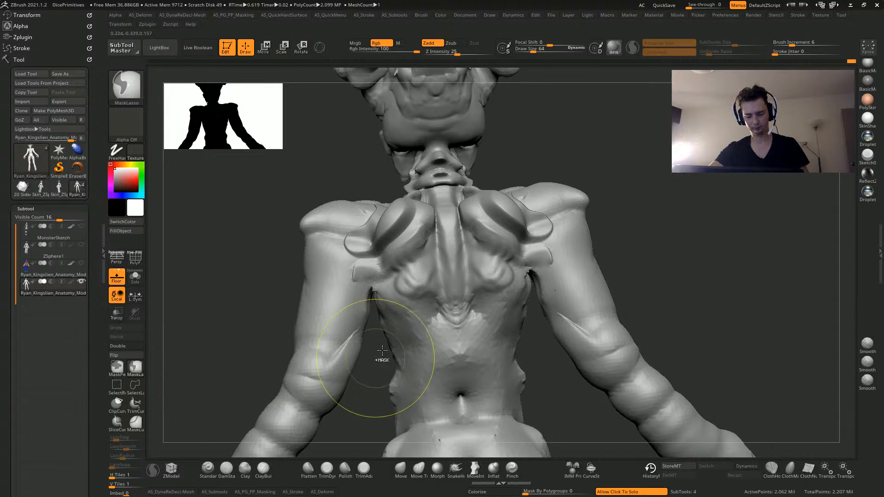
{"action": "mouse_move", "coordinate": [403, 366]}
{"action": "left_mouse_down", "text": "ctrl"}
{"action": "mouse_move", "coordinate": [439, 307]}
{"action": "mouse_move", "coordinate": [353, 250]}
{"action": "mouse_move", "coordinate": [373, 370]}
{"action": "left_mouse_up", "text": "ctrl"}
{"action": "mouse_move", "coordinate": [239, 287]}
{"action": "left_mouse_down", "text": "shift"}
{"action": "mouse_move", "coordinate": [221, 280]}
{"action": "mouse_move", "coordinate": [249, 256]}
{"action": "mouse_move", "coordinate": [351, 217]}
{"action": "left_mouse_up", "text": "shift"}
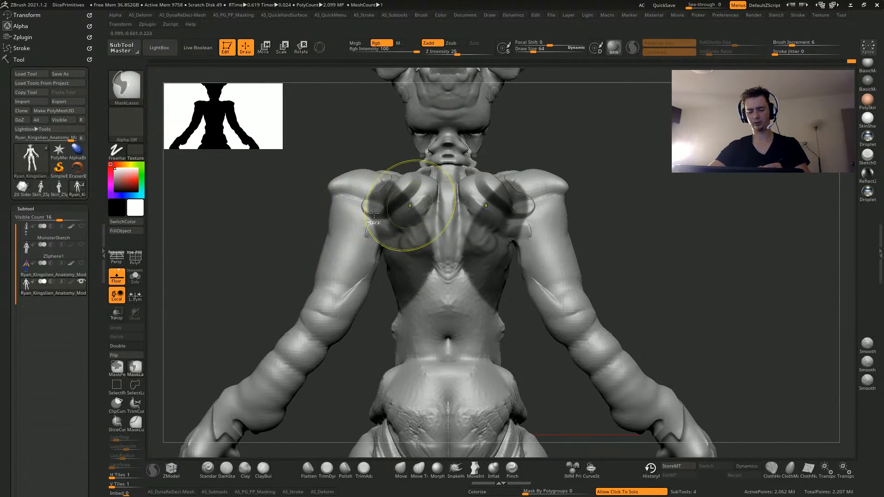
{"action": "left_click_drag", "start_coordinate": [274, 221], "coordinate": [282, 317], "text": "alt"}
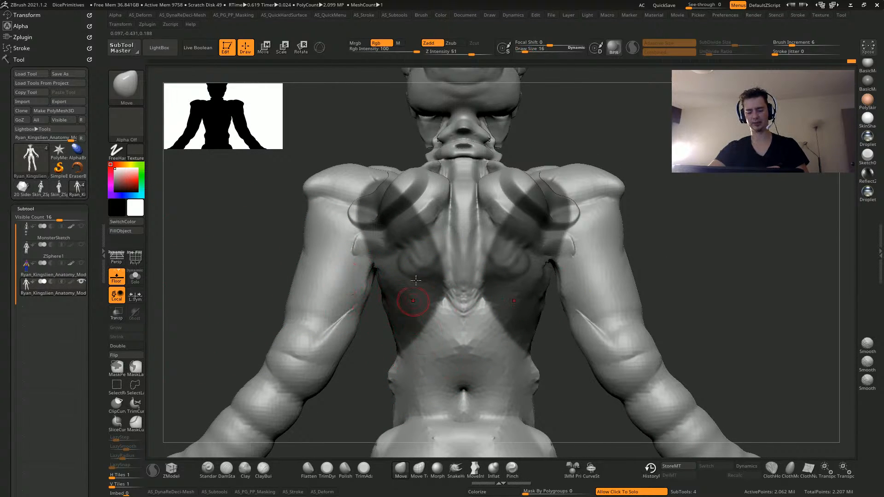
{"action": "left_click_drag", "start_coordinate": [352, 363], "coordinate": [363, 289], "text": "alt"}
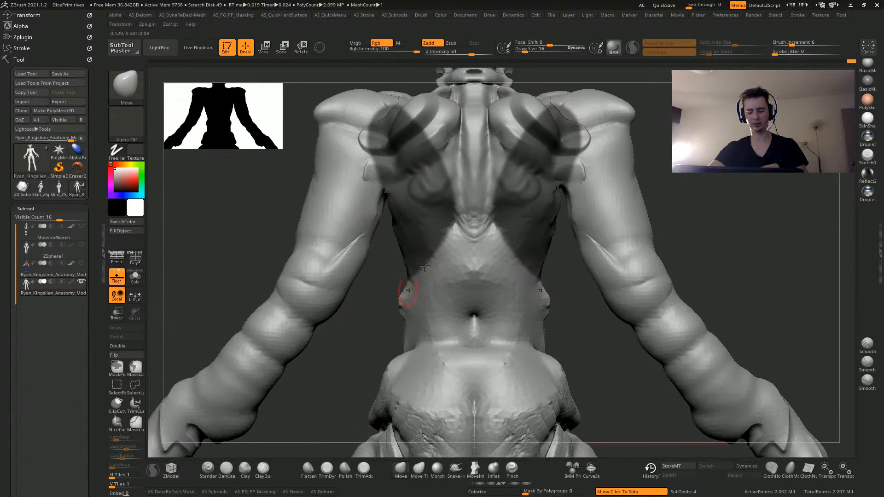
{"action": "left_click", "coordinate": [352, 308], "text": "ctrl"}
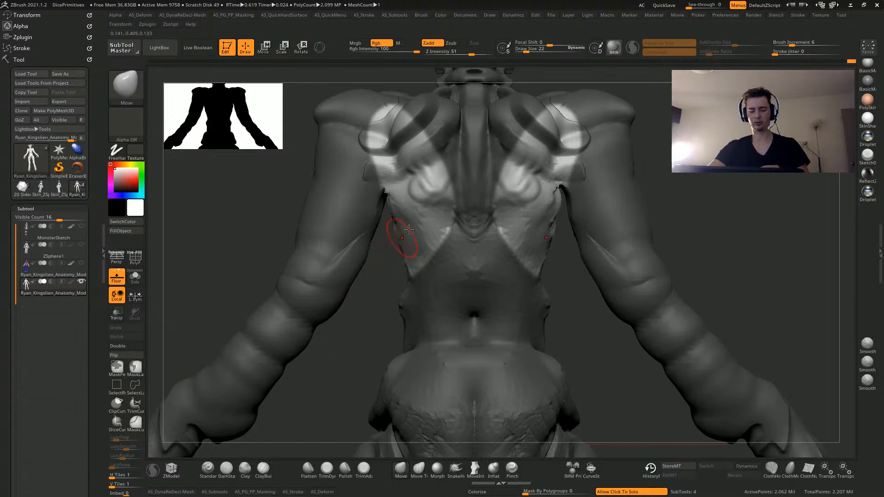
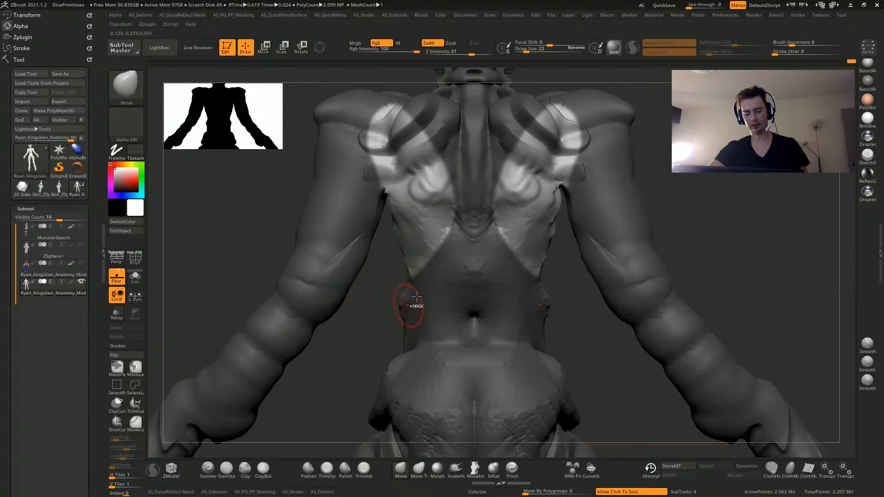
Pull the unmasked rib cage outward and down over the waist on the back with a large Move brush
{"action": "key", "text": "bracketright"}
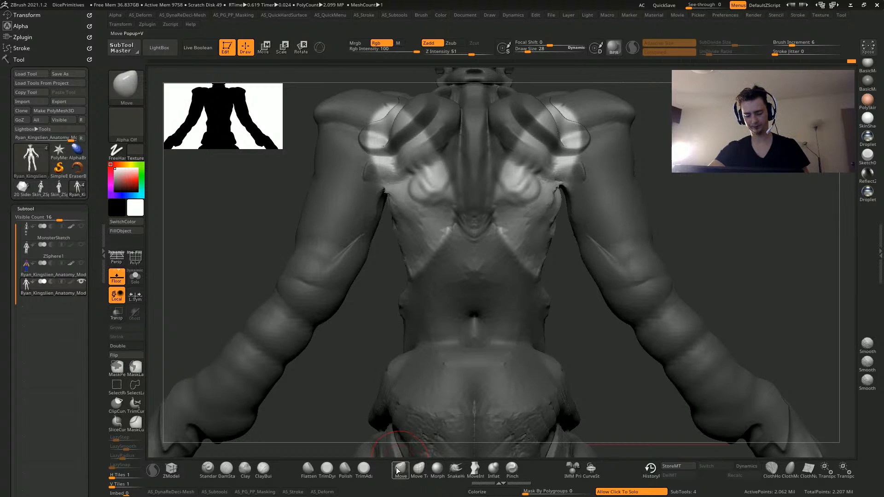
{"action": "left_click", "coordinate": [397, 468]}
{"action": "key", "text": "bracketright"}
{"action": "left_click_drag", "start_coordinate": [426, 255], "coordinate": [421, 258]}
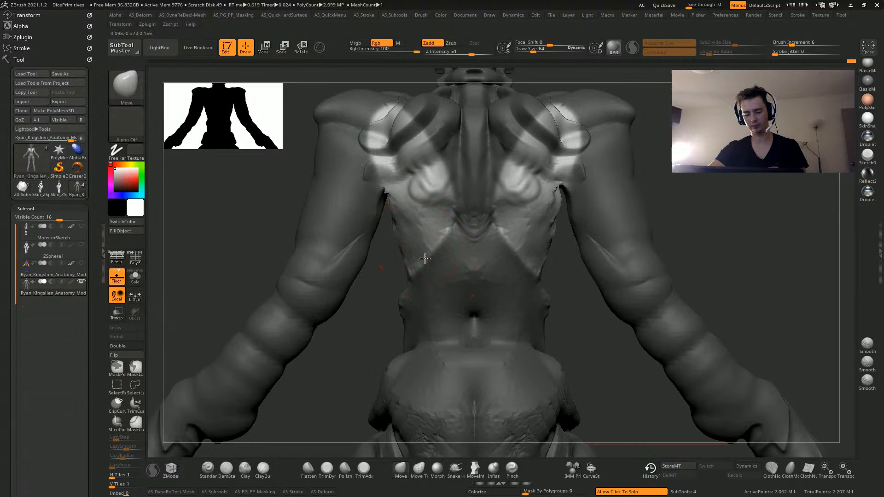
{"action": "left_click_drag", "start_coordinate": [382, 297], "coordinate": [364, 298]}
{"action": "key", "text": "bracketleft"}
{"action": "left_click_drag", "start_coordinate": [402, 238], "coordinate": [392, 263]}
{"action": "mouse_move", "coordinate": [389, 215]}
{"action": "left_mouse_down"}
{"action": "mouse_move", "coordinate": [380, 211]}
{"action": "mouse_move", "coordinate": [381, 193]}
{"action": "mouse_move", "coordinate": [361, 190]}
{"action": "left_mouse_up"}
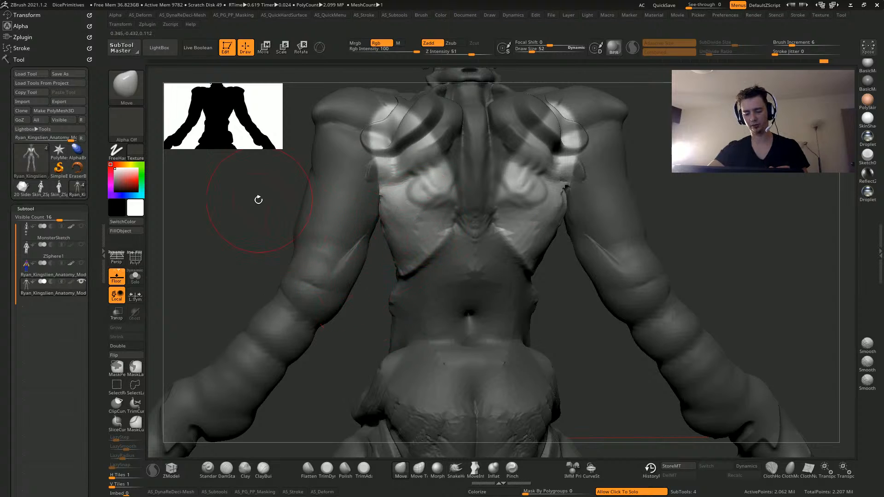
Refine the lower rib cage edge with the Move brush at draw size 46, working from several angles
{"action": "left_click_drag", "start_coordinate": [258, 200], "coordinate": [302, 201]}
{"action": "key", "text": "bracketleft"}
{"action": "mouse_move", "coordinate": [394, 224]}
{"action": "left_mouse_down"}
{"action": "mouse_move", "coordinate": [399, 214]}
{"action": "mouse_move", "coordinate": [404, 229]}
{"action": "left_mouse_up"}
{"action": "mouse_move", "coordinate": [512, 296]}
{"action": "left_mouse_down"}
{"action": "mouse_move", "coordinate": [504, 306]}
{"action": "mouse_move", "coordinate": [521, 303]}
{"action": "left_mouse_up"}
{"action": "left_click_drag", "start_coordinate": [499, 169], "coordinate": [497, 141]}
{"action": "left_click_drag", "start_coordinate": [513, 309], "coordinate": [447, 301]}
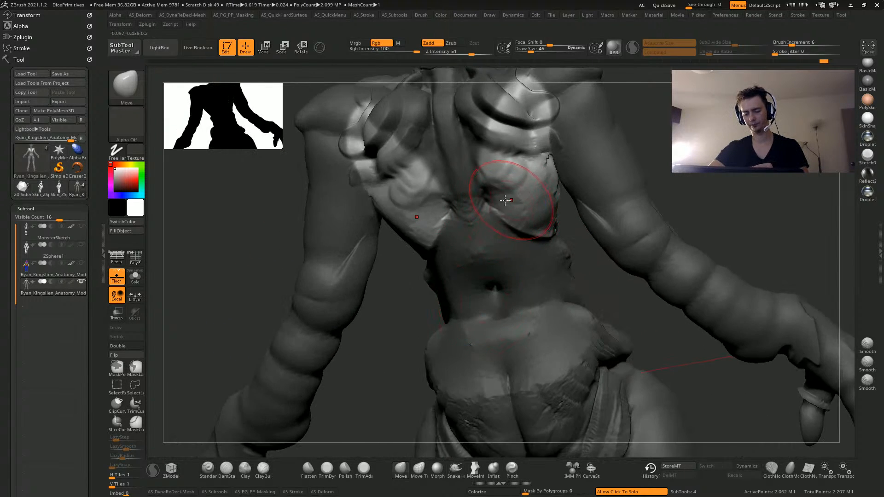
{"action": "left_click_drag", "start_coordinate": [505, 200], "coordinate": [496, 206]}
{"action": "left_click_drag", "start_coordinate": [379, 319], "coordinate": [288, 302]}
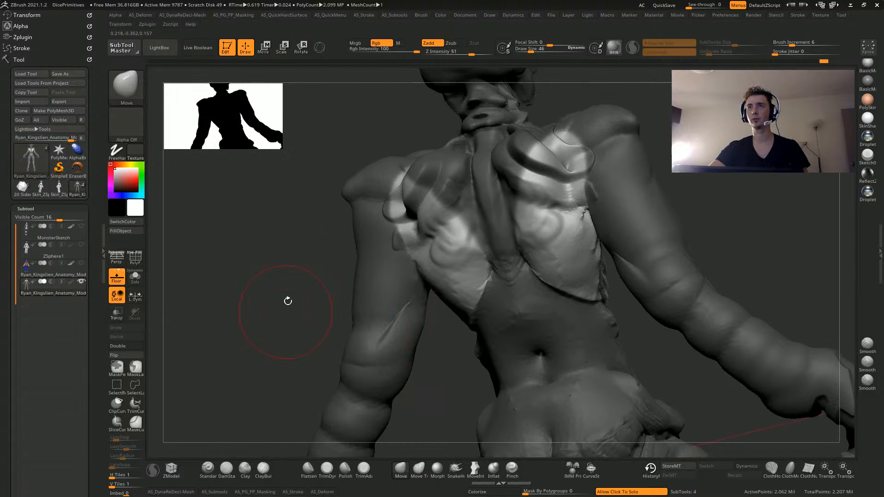
Hide the arms, adjust the exposed side profile of the rib cage with the Move brush and clear the mask
{"action": "left_click_drag", "start_coordinate": [269, 268], "coordinate": [351, 229]}
{"action": "mouse_move", "coordinate": [300, 263]}
{"action": "left_mouse_down"}
{"action": "mouse_move", "coordinate": [296, 276]}
{"action": "mouse_move", "coordinate": [312, 258]}
{"action": "mouse_move", "coordinate": [322, 195]}
{"action": "mouse_move", "coordinate": [304, 284]}
{"action": "mouse_move", "coordinate": [475, 372]}
{"action": "mouse_move", "coordinate": [503, 110]}
{"action": "left_mouse_up"}
{"action": "key", "text": "shift"}
{"action": "mouse_move", "coordinate": [449, 201]}
{"action": "left_mouse_down", "text": "ctrl+alt+shift"}
{"action": "mouse_move", "coordinate": [501, 237]}
{"action": "mouse_move", "coordinate": [437, 184]}
{"action": "left_mouse_up", "text": "ctrl+alt+shift"}
{"action": "mouse_move", "coordinate": [393, 148]}
{"action": "left_mouse_down"}
{"action": "mouse_move", "coordinate": [410, 219]}
{"action": "mouse_move", "coordinate": [328, 238]}
{"action": "mouse_move", "coordinate": [340, 199]}
{"action": "left_mouse_up"}
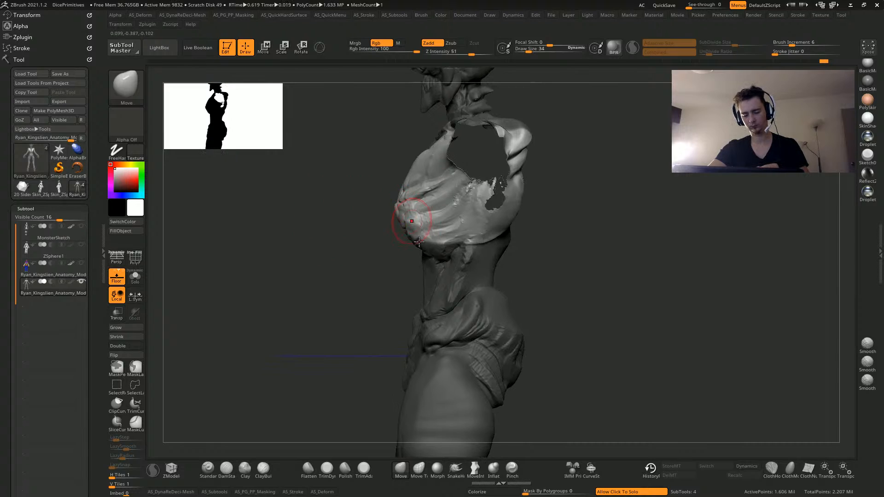
{"action": "key", "text": "]"}
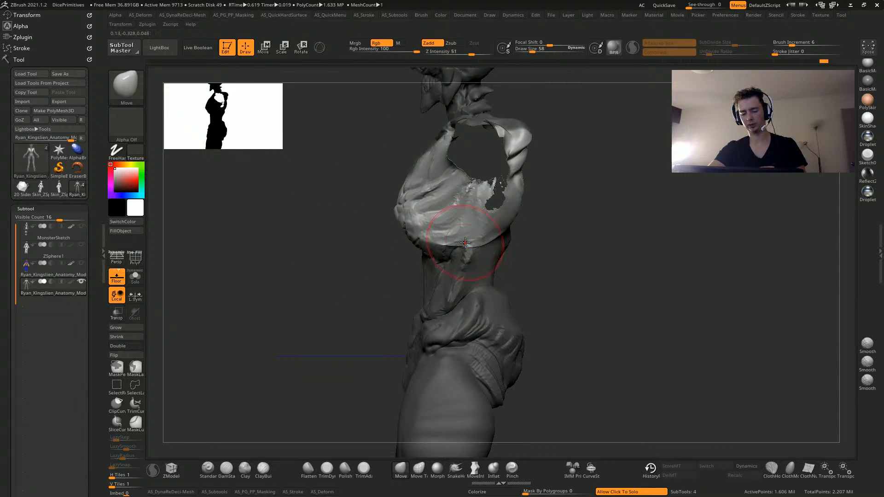
{"action": "key", "text": "ctrl+z"}
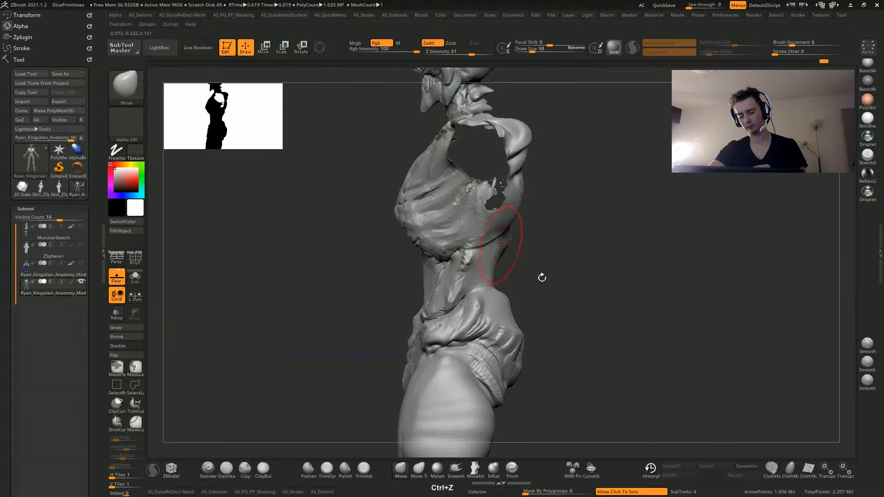
Carve V-shaped folds into the middle of the lower back with a small DamStandard brush at Z Intensity 18
{"action": "left_click_drag", "start_coordinate": [540, 275], "coordinate": [509, 247]}
{"action": "key", "text": "["}
{"action": "key", "text": "["}
{"action": "left_click_drag", "start_coordinate": [417, 238], "coordinate": [374, 242]}
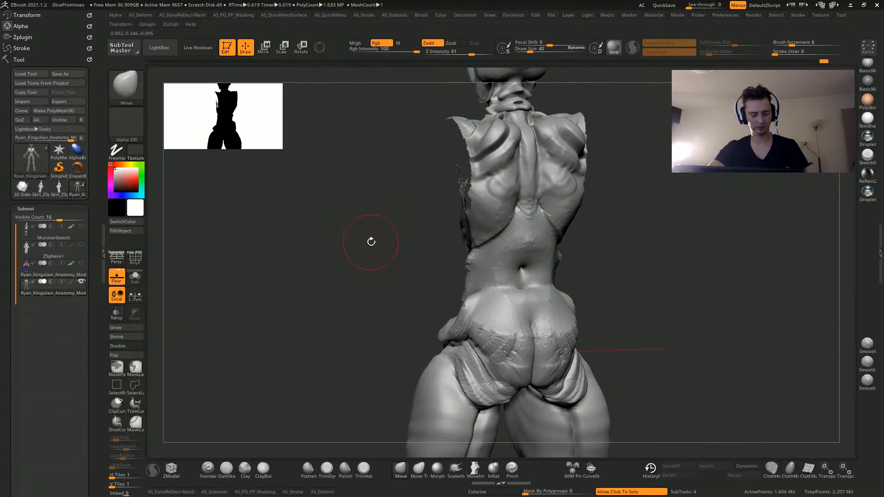
{"action": "left_click", "coordinate": [224, 470]}
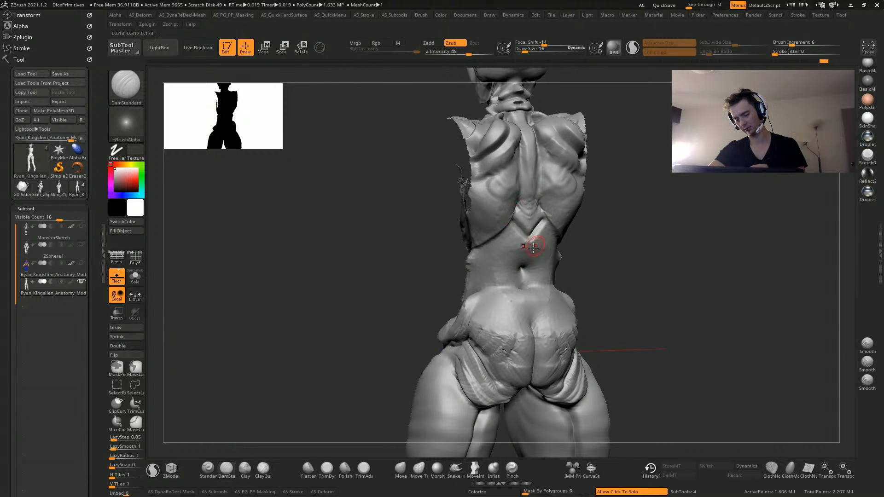
{"action": "key", "text": "ctrl+z"}
{"action": "key", "text": "["}
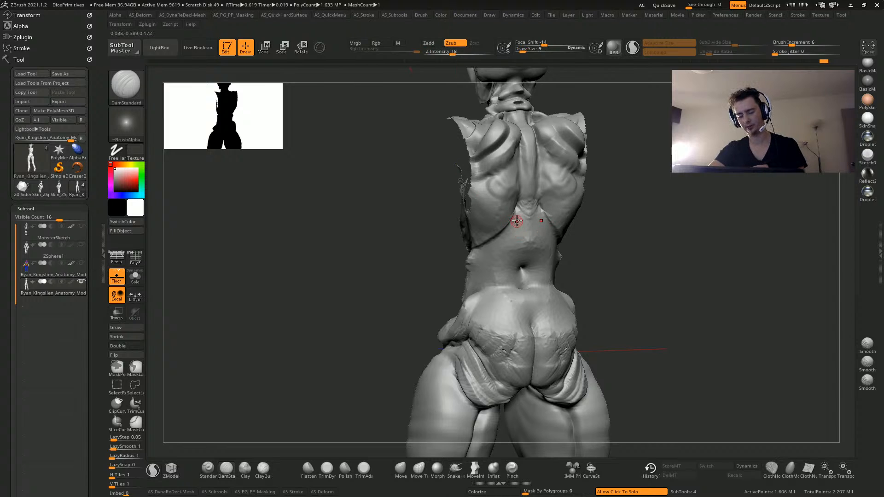
{"action": "left_click_drag", "start_coordinate": [382, 184], "coordinate": [314, 253], "text": "alt"}
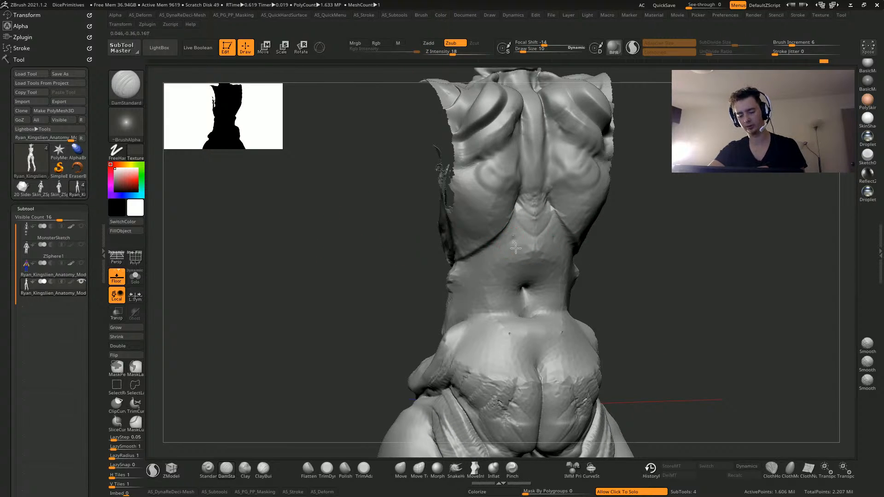
{"action": "left_click_drag", "start_coordinate": [516, 249], "coordinate": [530, 264]}
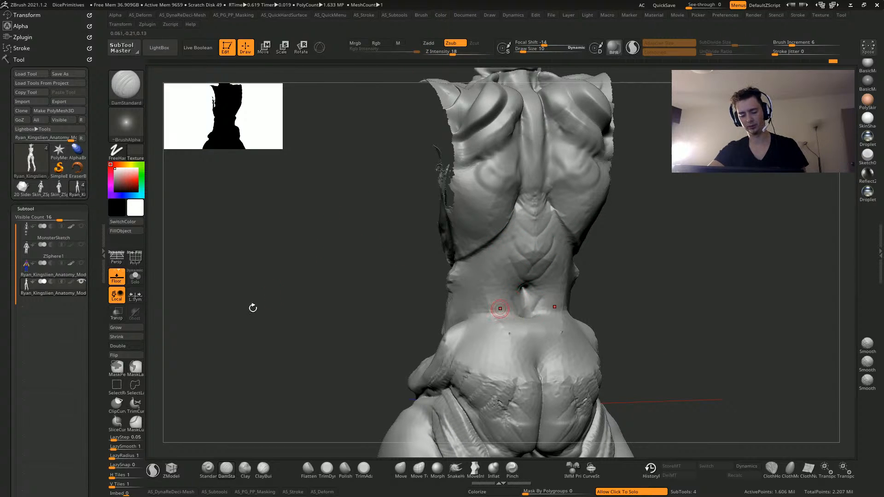
Deepen the groove at the top of the buttocks with the DamStandard brush at draw size 22
{"action": "left_click_drag", "start_coordinate": [252, 307], "coordinate": [283, 330], "text": "shift"}
{"action": "key", "text": "]"}
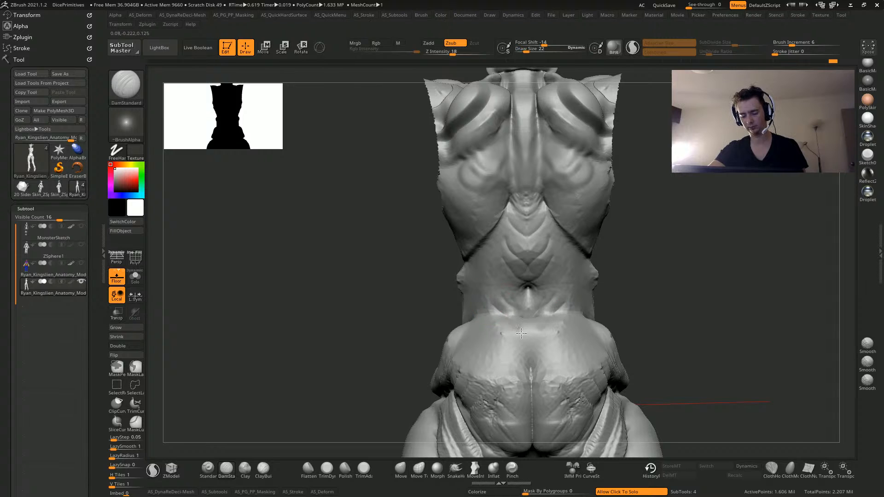
{"action": "left_click_drag", "start_coordinate": [529, 330], "coordinate": [533, 378]}
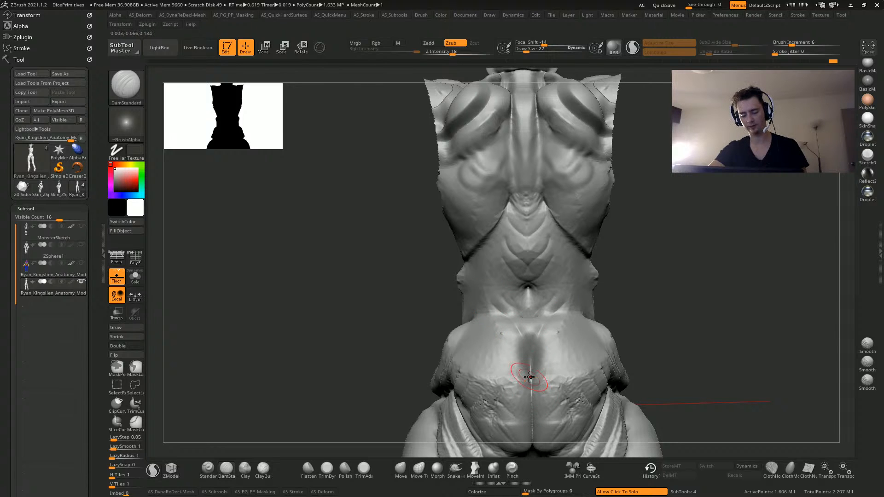
{"action": "left_click_drag", "start_coordinate": [295, 295], "coordinate": [203, 451], "text": "shift"}
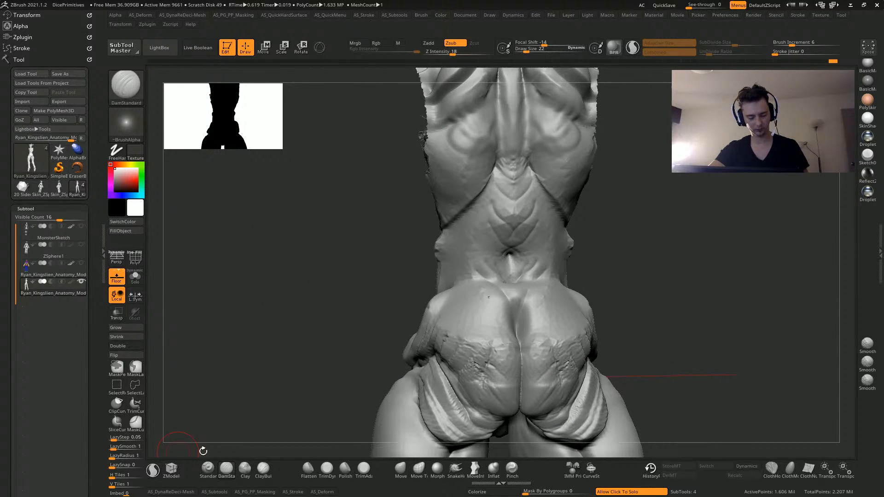
Build up the lower spine and the small muscles beside it with the Clay brush at draw size 10
{"action": "left_click", "coordinate": [247, 475]}
{"action": "key", "text": "ctrl+z"}
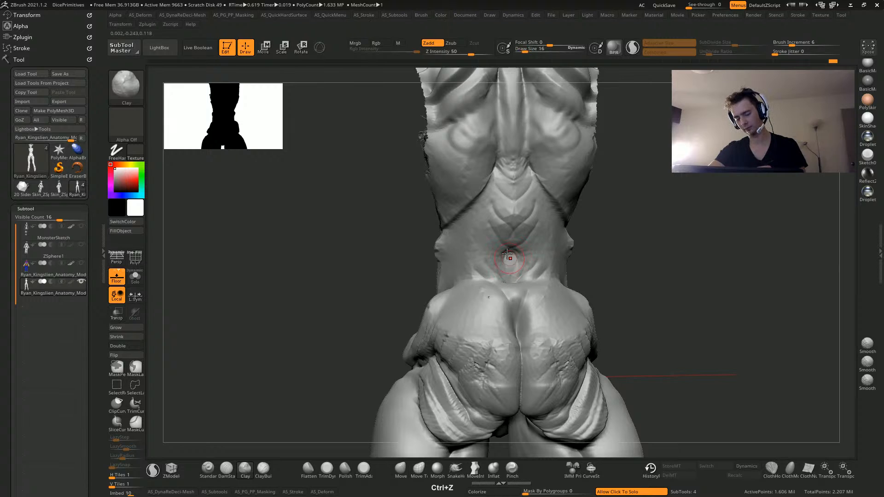
{"action": "key", "text": "["}
{"action": "mouse_move", "coordinate": [375, 233]}
{"action": "left_mouse_down"}
{"action": "mouse_move", "coordinate": [507, 243]}
{"action": "mouse_move", "coordinate": [523, 174]}
{"action": "mouse_move", "coordinate": [504, 269]}
{"action": "left_mouse_up"}
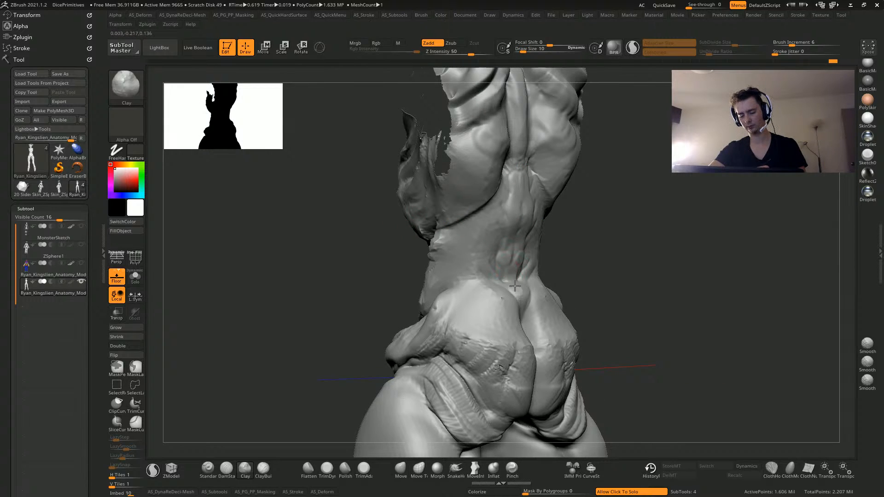
{"action": "left_click_drag", "start_coordinate": [332, 259], "coordinate": [335, 269], "text": "shift"}
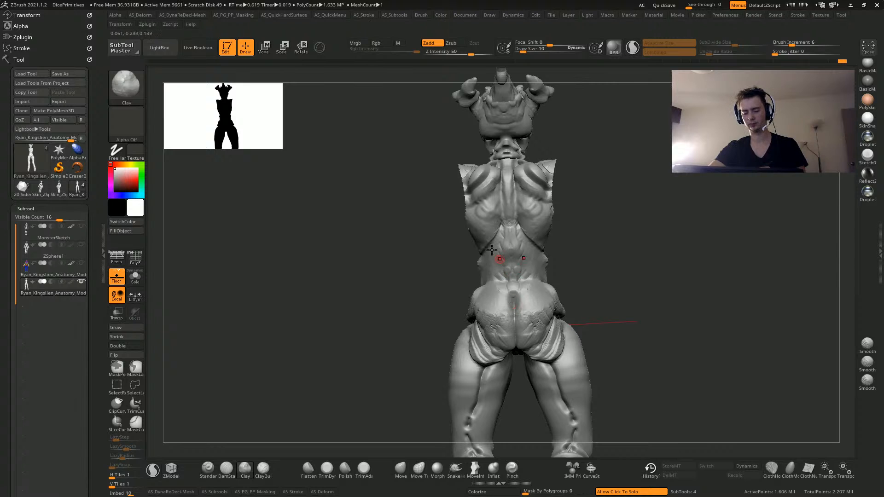
Add muscle forms around the waist and under the rib cage with a smaller Clay brush, working around the torso
{"action": "left_click_drag", "start_coordinate": [426, 261], "coordinate": [499, 252]}
{"action": "left_click_drag", "start_coordinate": [361, 226], "coordinate": [407, 239]}
{"action": "left_click_drag", "start_coordinate": [345, 244], "coordinate": [368, 290]}
{"action": "left_click_drag", "start_coordinate": [375, 275], "coordinate": [429, 273]}
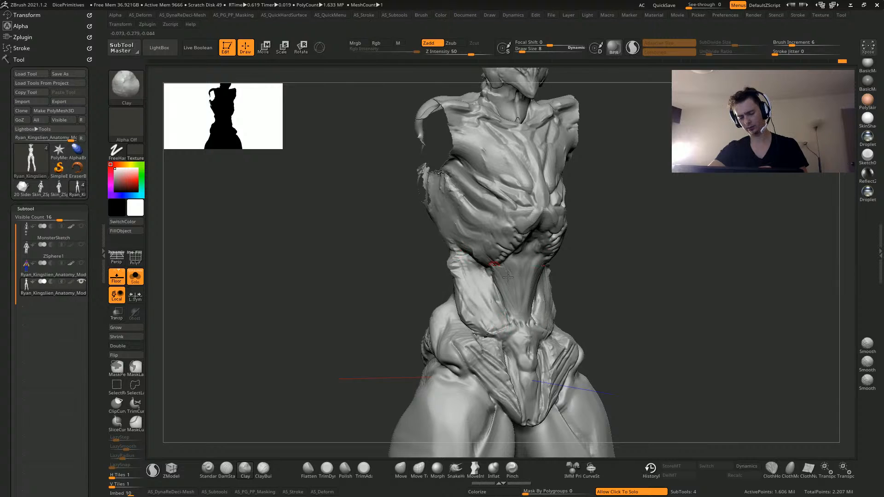
{"action": "mouse_move", "coordinate": [415, 274]}
{"action": "left_mouse_down"}
{"action": "mouse_move", "coordinate": [542, 302]}
{"action": "mouse_move", "coordinate": [357, 223]}
{"action": "mouse_move", "coordinate": [466, 229]}
{"action": "left_mouse_up"}
{"action": "left_click_drag", "start_coordinate": [415, 238], "coordinate": [428, 217]}
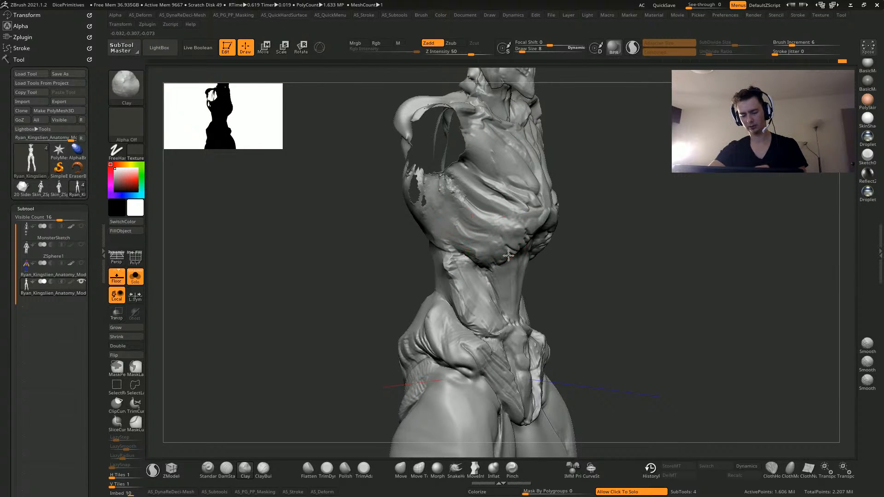
{"action": "key", "text": "ctrl+z"}
{"action": "left_click_drag", "start_coordinate": [349, 216], "coordinate": [414, 231]}
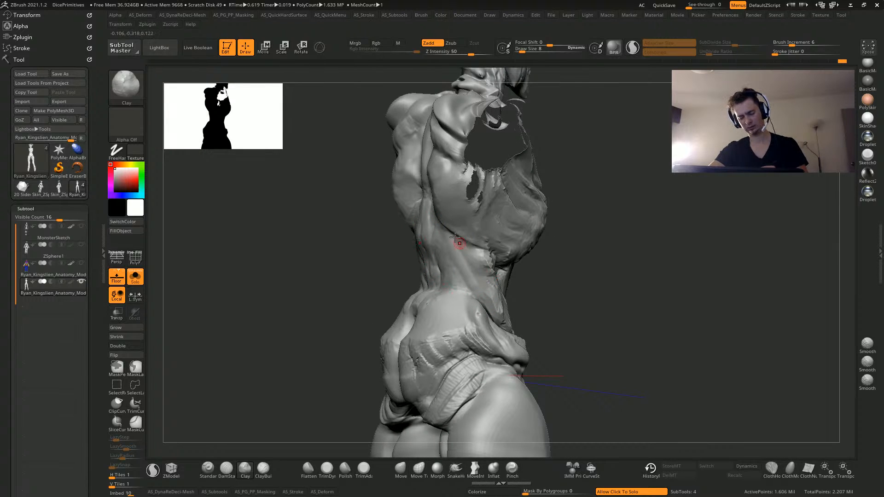
{"action": "left_click_drag", "start_coordinate": [428, 184], "coordinate": [432, 213]}
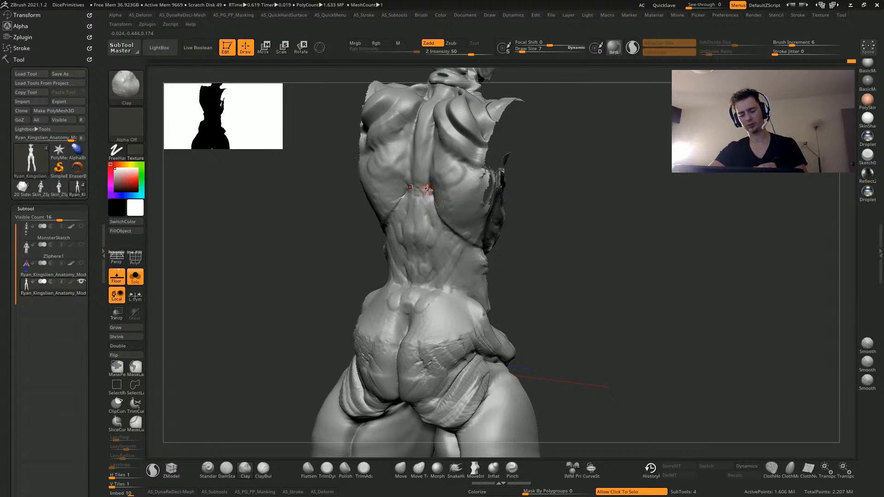
Build up vertebra shapes along the upper spine between the shoulder blades with the Clay brush
{"action": "mouse_move", "coordinate": [298, 135]}
{"action": "left_mouse_down"}
{"action": "mouse_move", "coordinate": [339, 205]}
{"action": "mouse_move", "coordinate": [419, 259]}
{"action": "mouse_move", "coordinate": [417, 232]}
{"action": "mouse_move", "coordinate": [431, 228]}
{"action": "mouse_move", "coordinate": [420, 203]}
{"action": "mouse_move", "coordinate": [398, 282]}
{"action": "left_mouse_up"}
{"action": "key", "text": "bracketleft"}
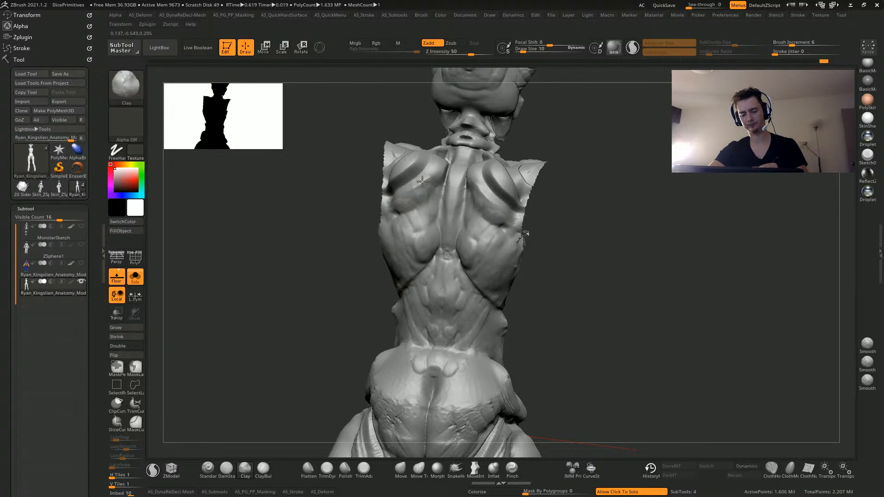
{"action": "mouse_move", "coordinate": [422, 181]}
{"action": "left_mouse_down"}
{"action": "mouse_move", "coordinate": [419, 198]}
{"action": "mouse_move", "coordinate": [454, 170]}
{"action": "left_mouse_up"}
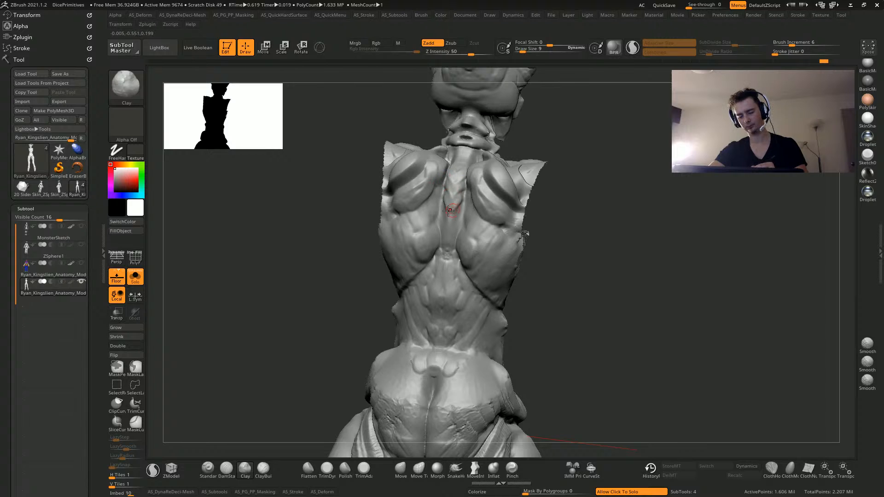
Sharpen the creases along the spine and lower back with the DamStandard brush, raising Z Intensity to 24, and show the arms again
{"action": "left_click", "coordinate": [228, 469]}
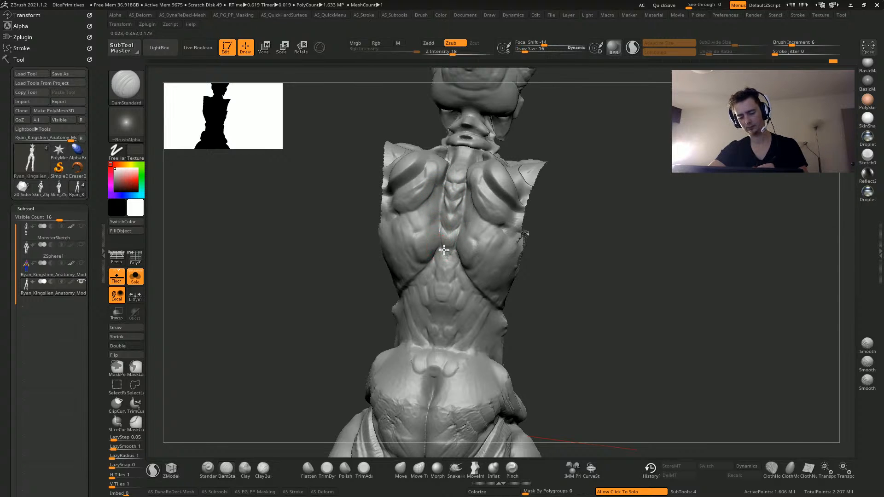
{"action": "left_click_drag", "start_coordinate": [435, 263], "coordinate": [440, 286]}
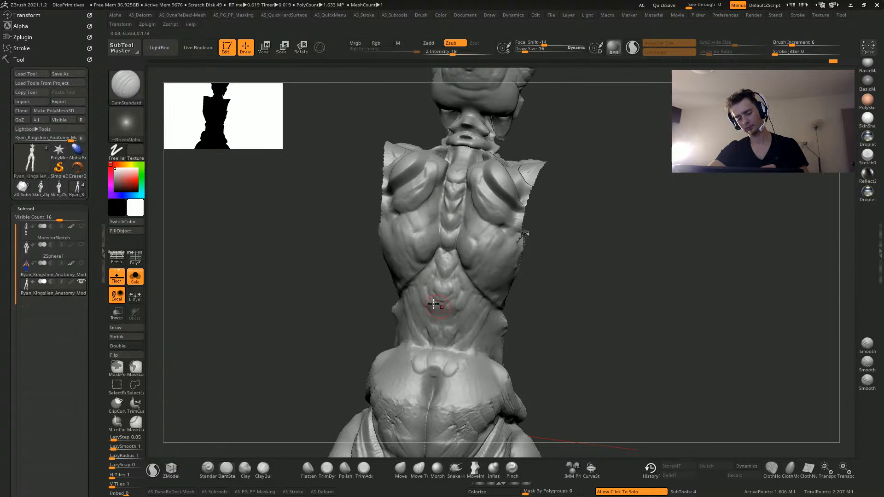
{"action": "left_click_drag", "start_coordinate": [450, 58], "coordinate": [454, 58]}
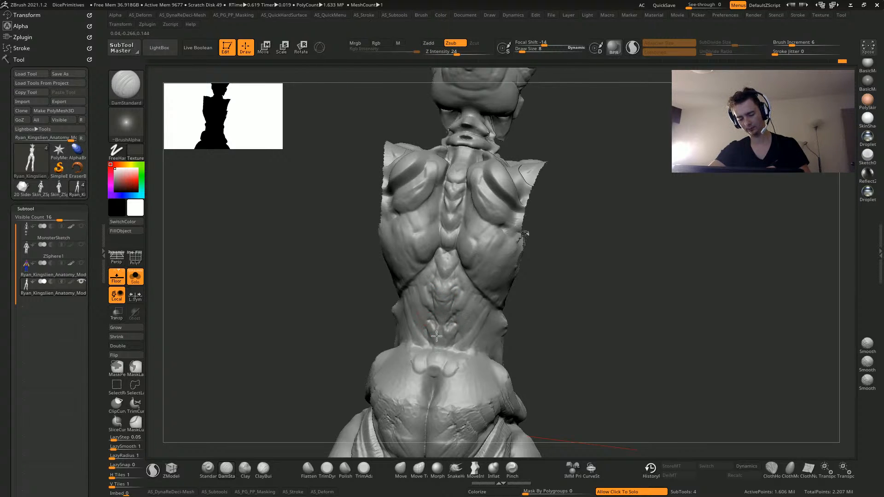
{"action": "mouse_move", "coordinate": [349, 274]}
{"action": "left_mouse_down"}
{"action": "mouse_move", "coordinate": [282, 291]}
{"action": "mouse_move", "coordinate": [288, 310]}
{"action": "mouse_move", "coordinate": [278, 321]}
{"action": "mouse_move", "coordinate": [257, 319]}
{"action": "mouse_move", "coordinate": [268, 292]}
{"action": "mouse_move", "coordinate": [260, 284]}
{"action": "mouse_move", "coordinate": [288, 300]}
{"action": "mouse_move", "coordinate": [251, 308]}
{"action": "mouse_move", "coordinate": [251, 274]}
{"action": "mouse_move", "coordinate": [276, 282]}
{"action": "mouse_move", "coordinate": [272, 294]}
{"action": "mouse_move", "coordinate": [242, 304]}
{"action": "mouse_move", "coordinate": [300, 324]}
{"action": "mouse_move", "coordinate": [361, 274]}
{"action": "mouse_move", "coordinate": [452, 315]}
{"action": "left_mouse_up"}
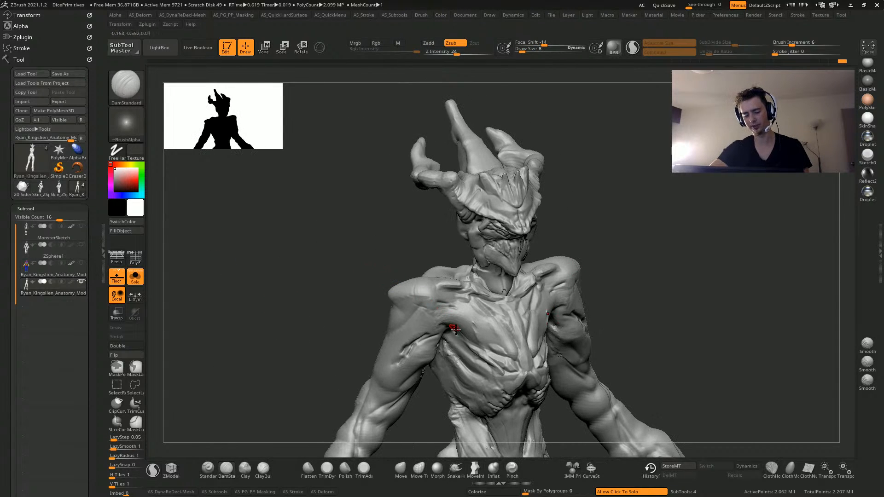
Smooth the transition between the base of the neck and the top of the shoulder blades
{"action": "key", "text": "shift"}
{"action": "mouse_move", "coordinate": [286, 294]}
{"action": "left_mouse_down"}
{"action": "mouse_move", "coordinate": [276, 325]}
{"action": "mouse_move", "coordinate": [286, 280]}
{"action": "mouse_move", "coordinate": [390, 282]}
{"action": "mouse_move", "coordinate": [377, 262]}
{"action": "mouse_move", "coordinate": [377, 292]}
{"action": "mouse_move", "coordinate": [377, 229]}
{"action": "mouse_move", "coordinate": [486, 373]}
{"action": "mouse_move", "coordinate": [481, 350]}
{"action": "mouse_move", "coordinate": [477, 405]}
{"action": "mouse_move", "coordinate": [321, 327]}
{"action": "left_mouse_up"}
{"action": "mouse_move", "coordinate": [212, 176]}
{"action": "left_mouse_down"}
{"action": "mouse_move", "coordinate": [217, 285]}
{"action": "mouse_move", "coordinate": [253, 292]}
{"action": "mouse_move", "coordinate": [206, 290]}
{"action": "left_mouse_up"}
{"action": "mouse_move", "coordinate": [274, 234]}
{"action": "left_mouse_down"}
{"action": "mouse_move", "coordinate": [266, 217]}
{"action": "mouse_move", "coordinate": [256, 286]}
{"action": "mouse_move", "coordinate": [184, 285]}
{"action": "mouse_move", "coordinate": [237, 300]}
{"action": "mouse_move", "coordinate": [235, 315]}
{"action": "mouse_move", "coordinate": [262, 250]}
{"action": "mouse_move", "coordinate": [296, 224]}
{"action": "left_mouse_up"}
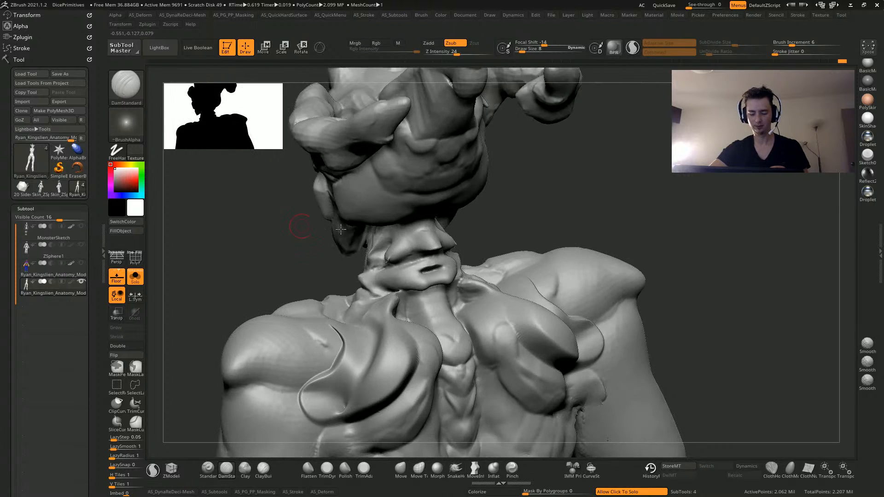
{"action": "key", "text": "shift"}
{"action": "left_click_drag", "start_coordinate": [270, 270], "coordinate": [425, 271]}
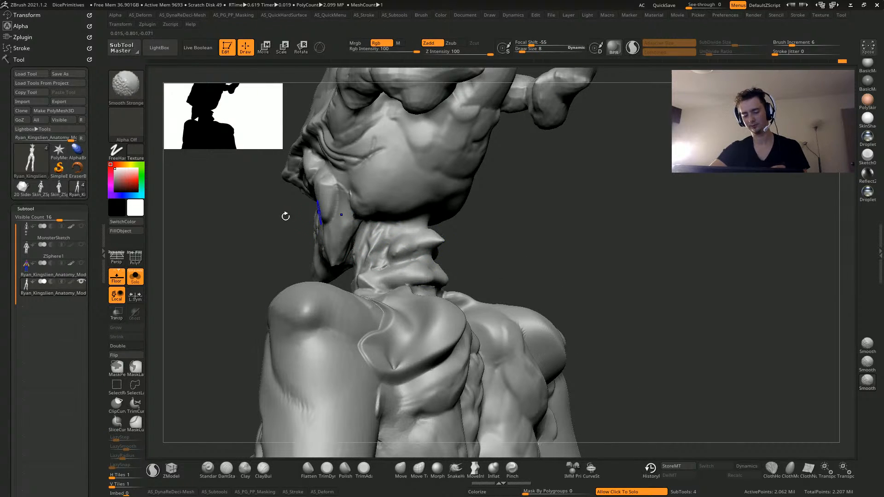
{"action": "left_click_drag", "start_coordinate": [286, 216], "coordinate": [263, 221]}
{"action": "left_click_drag", "start_coordinate": [369, 286], "coordinate": [405, 289], "text": "shift"}
{"action": "mouse_move", "coordinate": [251, 277]}
{"action": "left_mouse_down"}
{"action": "mouse_move", "coordinate": [243, 283]}
{"action": "mouse_move", "coordinate": [229, 270]}
{"action": "left_mouse_up"}
Build up the muscle running from the base of the neck to each shoulder blade with the Clay brush at draw size 16
{"action": "left_click", "coordinate": [244, 467]}
{"action": "left_click_drag", "start_coordinate": [229, 308], "coordinate": [225, 254], "text": "alt"}
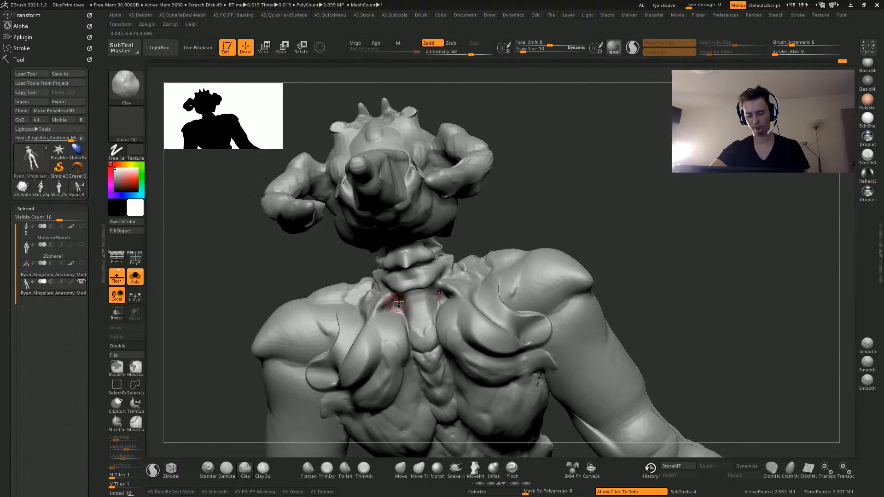
{"action": "key", "text": "]"}
{"action": "mouse_move", "coordinate": [399, 301]}
{"action": "left_mouse_down"}
{"action": "mouse_move", "coordinate": [397, 329]}
{"action": "mouse_move", "coordinate": [378, 304]}
{"action": "left_mouse_up"}
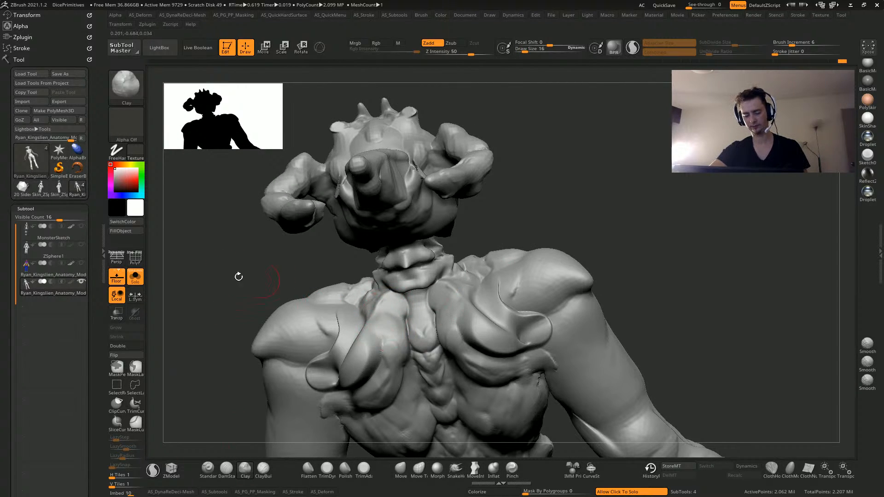
{"action": "mouse_move", "coordinate": [239, 276]}
{"action": "left_mouse_down"}
{"action": "mouse_move", "coordinate": [200, 264]}
{"action": "mouse_move", "coordinate": [196, 305]}
{"action": "mouse_move", "coordinate": [214, 260]}
{"action": "mouse_move", "coordinate": [243, 297]}
{"action": "mouse_move", "coordinate": [203, 296]}
{"action": "mouse_move", "coordinate": [209, 316]}
{"action": "left_mouse_up"}
{"action": "key", "text": "shift"}
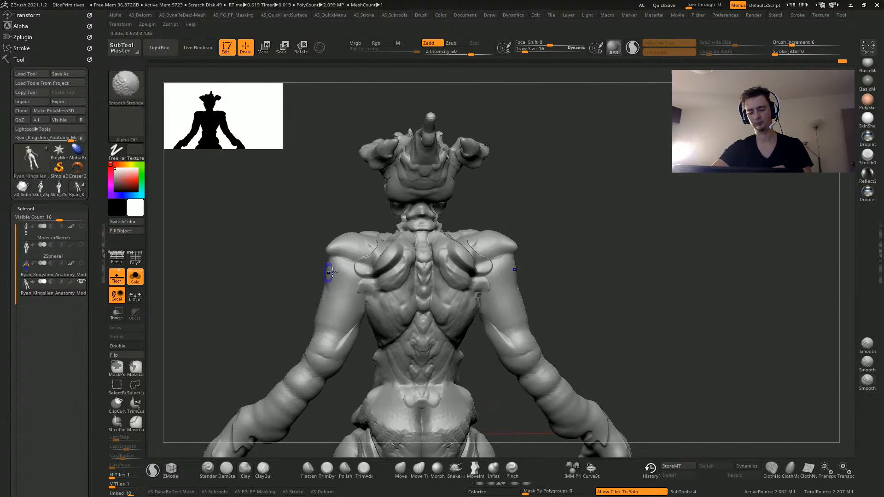
{"action": "mouse_move", "coordinate": [332, 272]}
{"action": "left_mouse_down", "text": "shift"}
{"action": "mouse_move", "coordinate": [354, 272]}
{"action": "mouse_move", "coordinate": [343, 274]}
{"action": "left_mouse_up", "text": "shift"}
{"action": "left_click_drag", "start_coordinate": [223, 266], "coordinate": [240, 184], "text": "alt"}
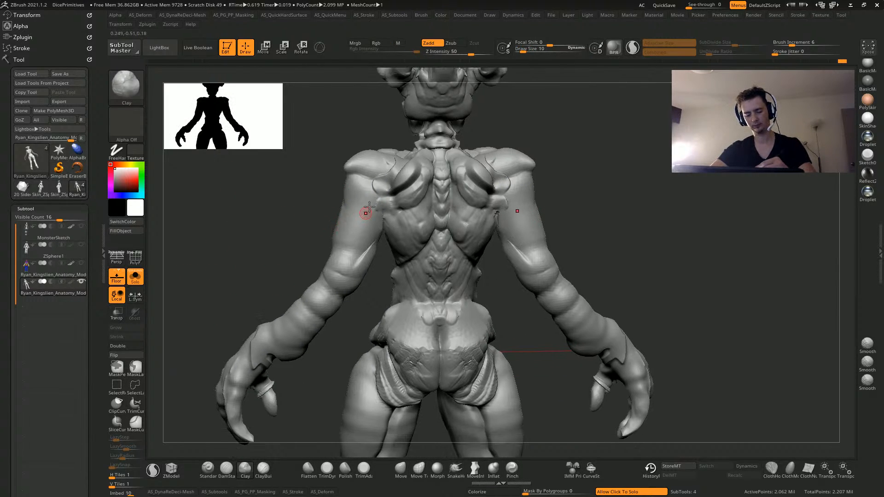
Try to build up muscle on the back of the shoulder and upper arm with the Clay brush at draw size 22
{"action": "key", "text": "["}
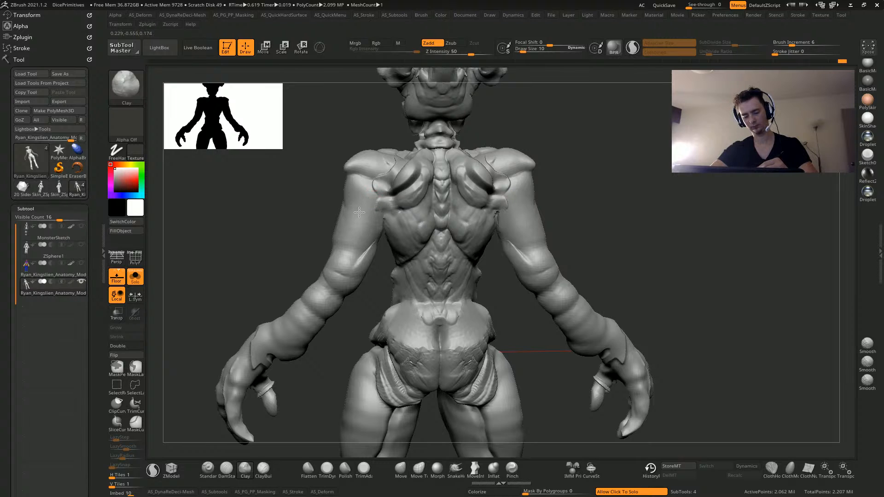
{"action": "key", "text": "]"}
{"action": "mouse_move", "coordinate": [249, 192]}
{"action": "left_mouse_down"}
{"action": "mouse_move", "coordinate": [233, 229]}
{"action": "mouse_move", "coordinate": [486, 201]}
{"action": "left_mouse_up"}
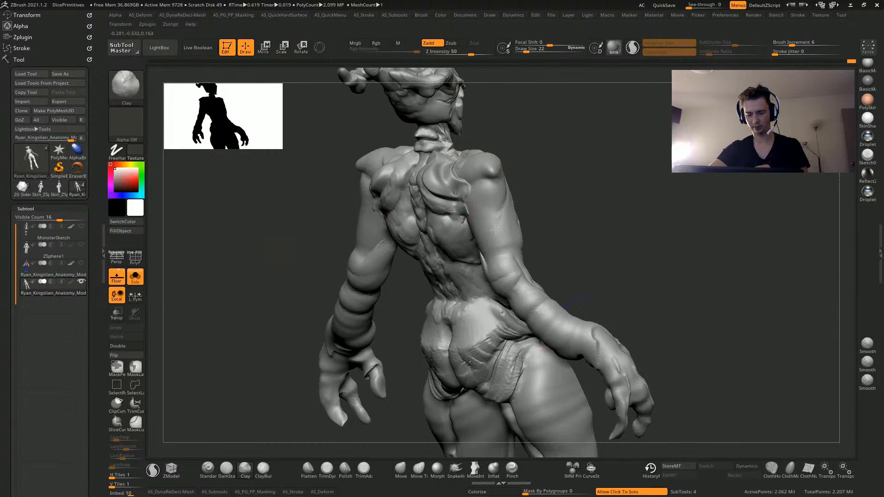
{"action": "left_click_drag", "start_coordinate": [236, 356], "coordinate": [237, 318], "text": "alt"}
{"action": "left_click_drag", "start_coordinate": [399, 236], "coordinate": [418, 262]}
{"action": "key", "text": "ctrl+z"}
{"action": "left_click_drag", "start_coordinate": [235, 273], "coordinate": [495, 293]}
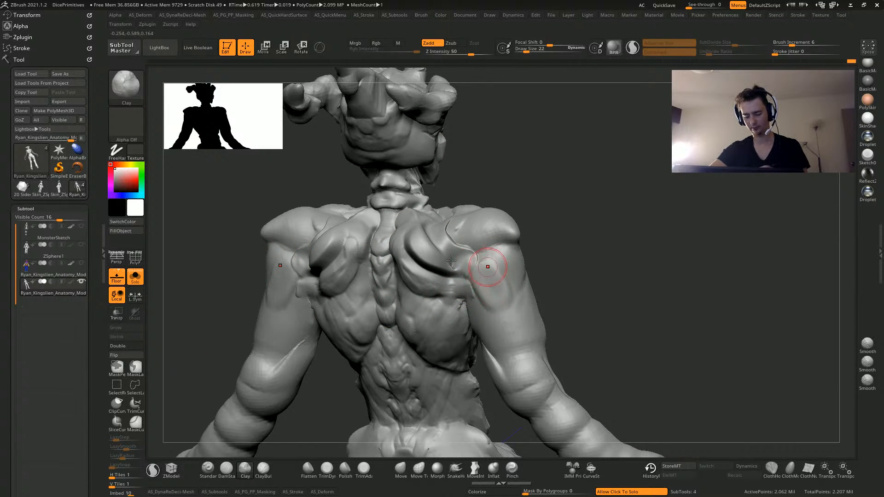
{"action": "key", "text": "ctrl+z"}
{"action": "key", "text": "["}
{"action": "mouse_move", "coordinate": [244, 241]}
{"action": "left_mouse_down"}
{"action": "mouse_move", "coordinate": [221, 250]}
{"action": "mouse_move", "coordinate": [207, 276]}
{"action": "mouse_move", "coordinate": [190, 256]}
{"action": "mouse_move", "coordinate": [299, 229]}
{"action": "left_mouse_up"}
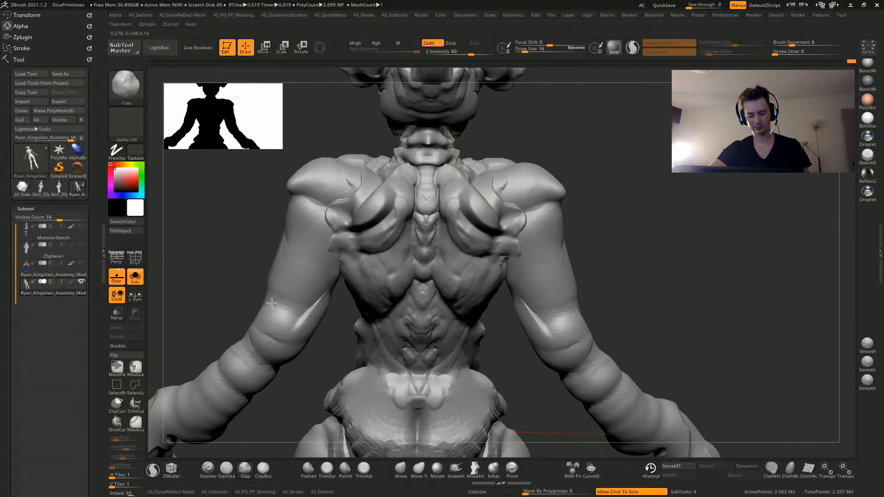
{"action": "key", "text": "ctrl+h"}
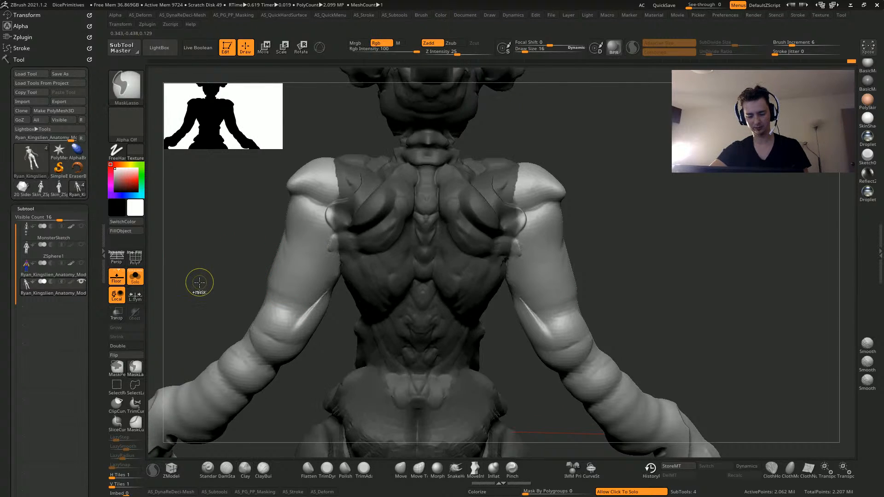
{"action": "left_click", "coordinate": [201, 284], "text": "ctrl"}
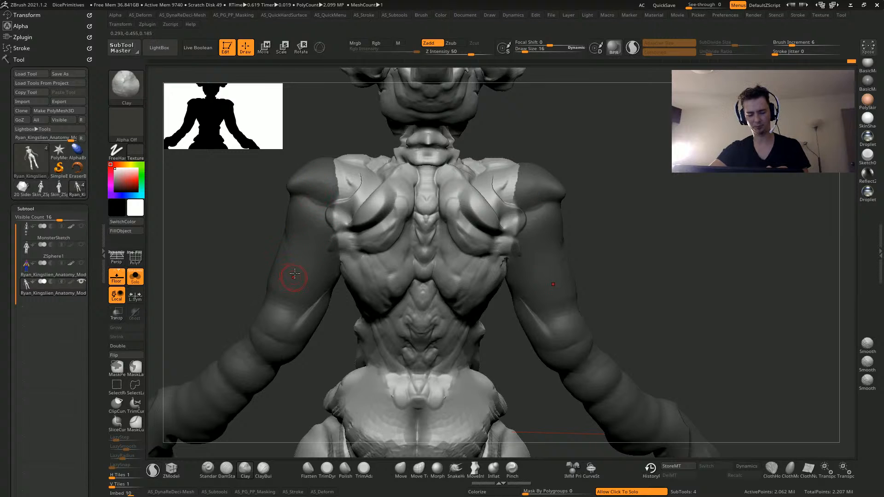
{"action": "left_click", "coordinate": [205, 257], "text": "ctrl"}
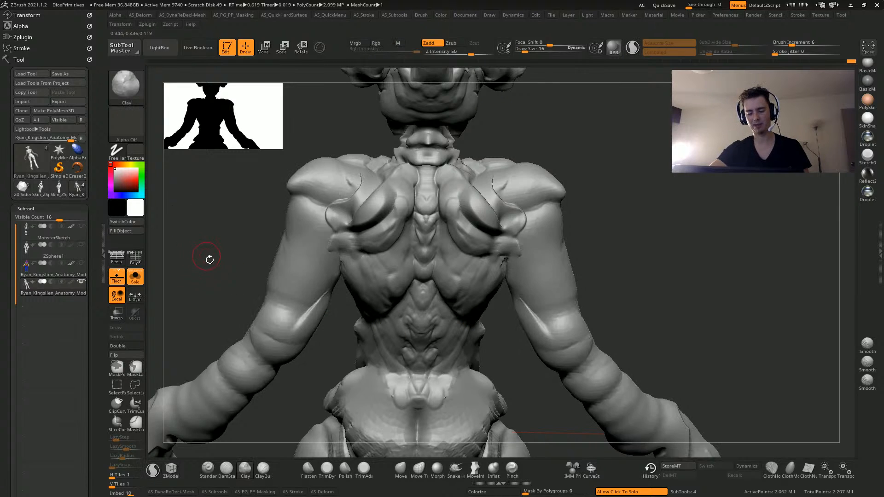
Build up the rear deltoid where the shoulder blade meets the back of the upper arm, using the Clay brush at draw size 10
{"action": "left_click_drag", "start_coordinate": [220, 241], "coordinate": [496, 217]}
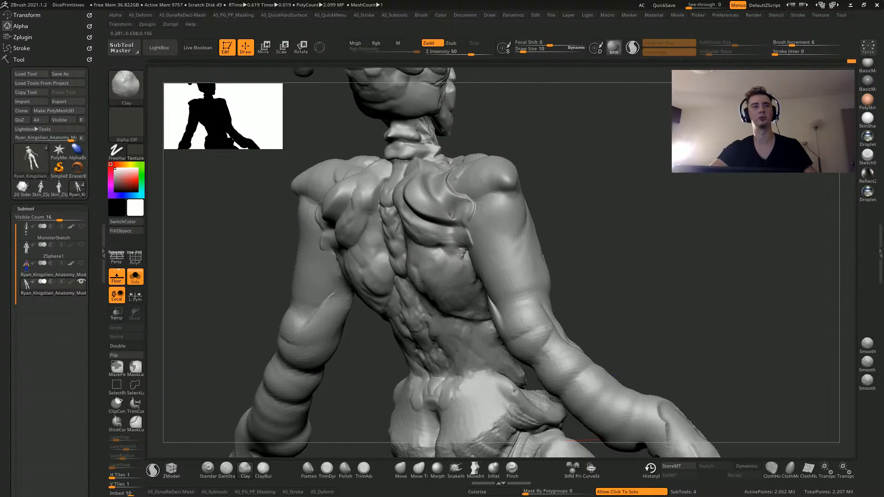
{"action": "mouse_move", "coordinate": [31, 158]}
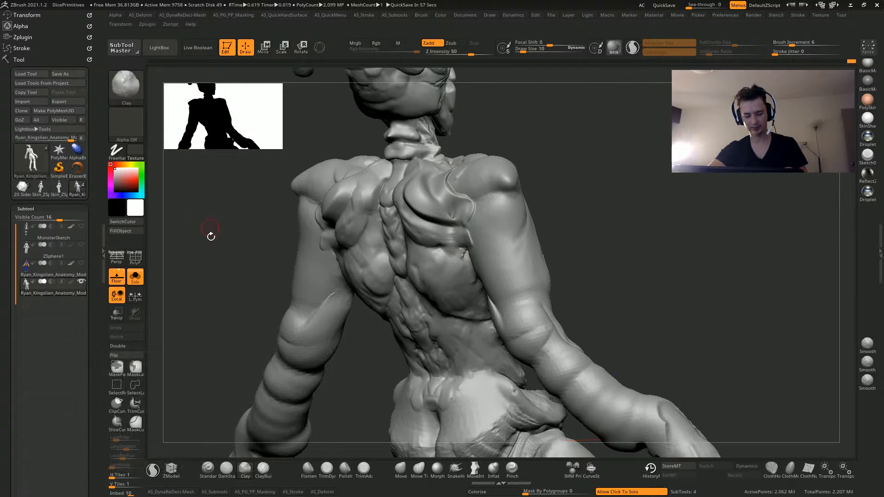
{"action": "mouse_move", "coordinate": [211, 235]}
{"action": "left_mouse_down"}
{"action": "mouse_move", "coordinate": [473, 207]}
{"action": "mouse_move", "coordinate": [505, 239]}
{"action": "mouse_move", "coordinate": [486, 244]}
{"action": "mouse_move", "coordinate": [497, 257]}
{"action": "mouse_move", "coordinate": [484, 214]}
{"action": "mouse_move", "coordinate": [499, 217]}
{"action": "mouse_move", "coordinate": [505, 246]}
{"action": "left_mouse_up"}
{"action": "left_click_drag", "start_coordinate": [491, 203], "coordinate": [493, 221]}
{"action": "mouse_move", "coordinate": [192, 208]}
{"action": "left_mouse_down"}
{"action": "mouse_move", "coordinate": [474, 188]}
{"action": "mouse_move", "coordinate": [470, 197]}
{"action": "mouse_move", "coordinate": [449, 195]}
{"action": "mouse_move", "coordinate": [496, 194]}
{"action": "mouse_move", "coordinate": [468, 207]}
{"action": "left_mouse_up"}
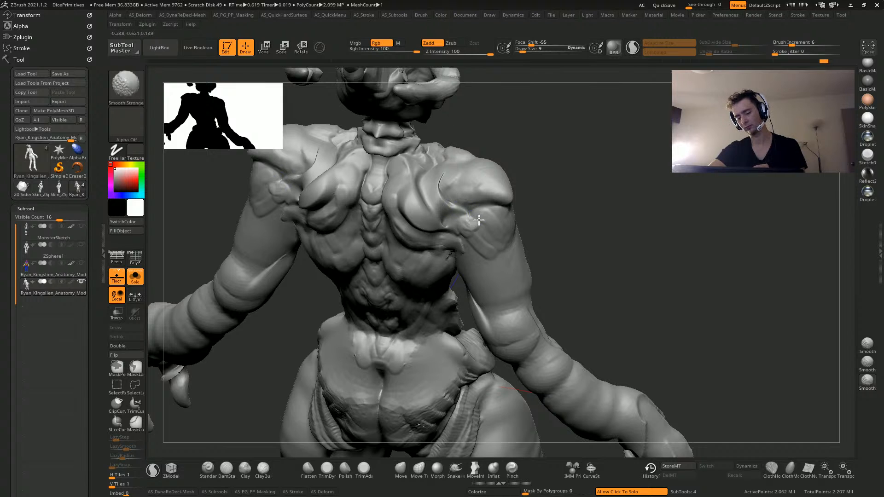
{"action": "mouse_move", "coordinate": [216, 239]}
{"action": "left_mouse_down"}
{"action": "mouse_move", "coordinate": [210, 258]}
{"action": "mouse_move", "coordinate": [227, 260]}
{"action": "mouse_move", "coordinate": [332, 228]}
{"action": "left_mouse_up"}
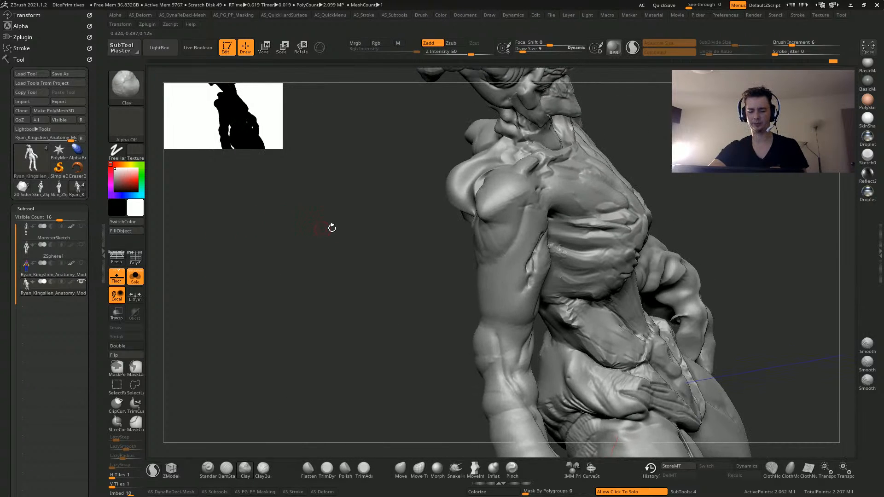
{"action": "left_click_drag", "start_coordinate": [385, 221], "coordinate": [460, 250]}
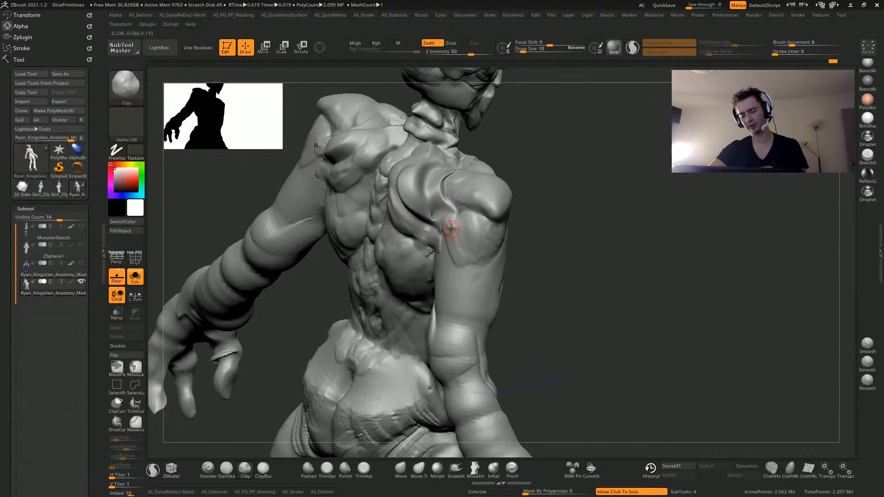
{"action": "left_click_drag", "start_coordinate": [450, 214], "coordinate": [462, 255]}
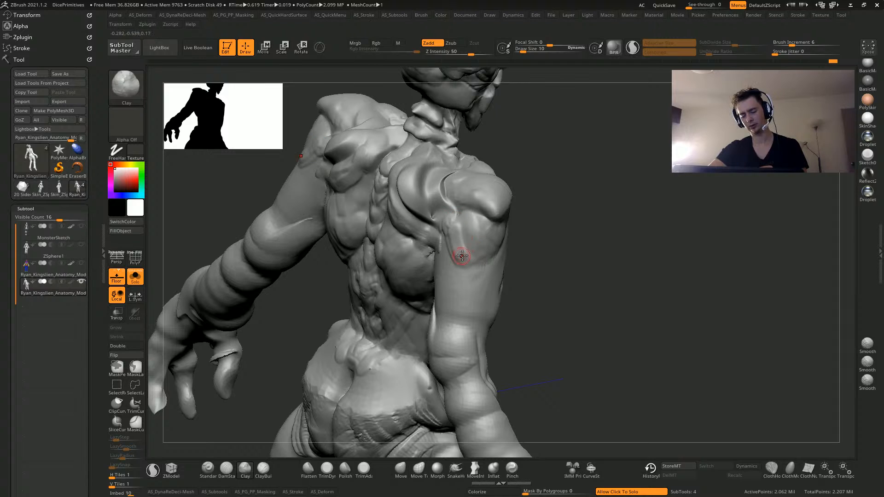
Try adding further muscle forms to the outer side of the shoulder and upper arm with the Clay brush, and undo the strokes
{"action": "left_click_drag", "start_coordinate": [611, 351], "coordinate": [417, 251]}
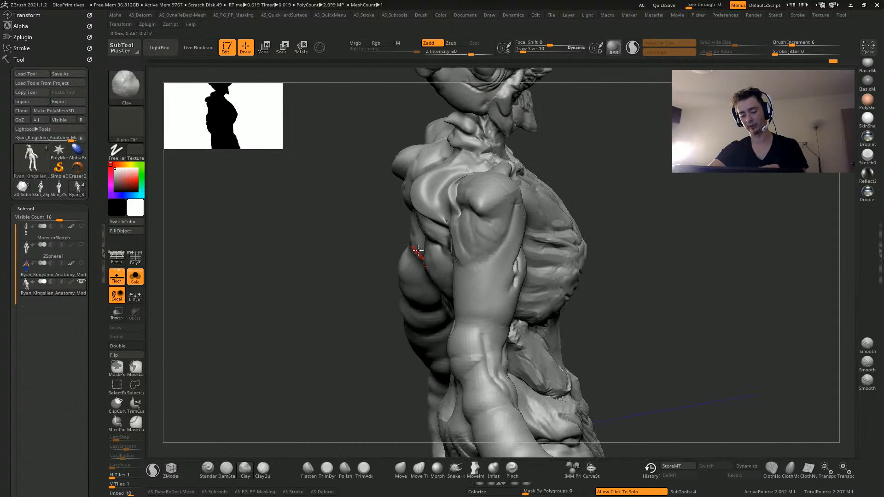
{"action": "left_click_drag", "start_coordinate": [519, 218], "coordinate": [492, 258]}
{"action": "mouse_move", "coordinate": [462, 213]}
{"action": "left_mouse_down"}
{"action": "mouse_move", "coordinate": [483, 260]}
{"action": "mouse_move", "coordinate": [483, 327]}
{"action": "left_mouse_up"}
{"action": "key", "text": "ctrl+z"}
{"action": "key", "text": "ctrl+z"}
{"action": "key", "text": "ctrl+z"}
{"action": "key", "text": "ctrl+z"}
{"action": "key", "text": "ctrl+z"}
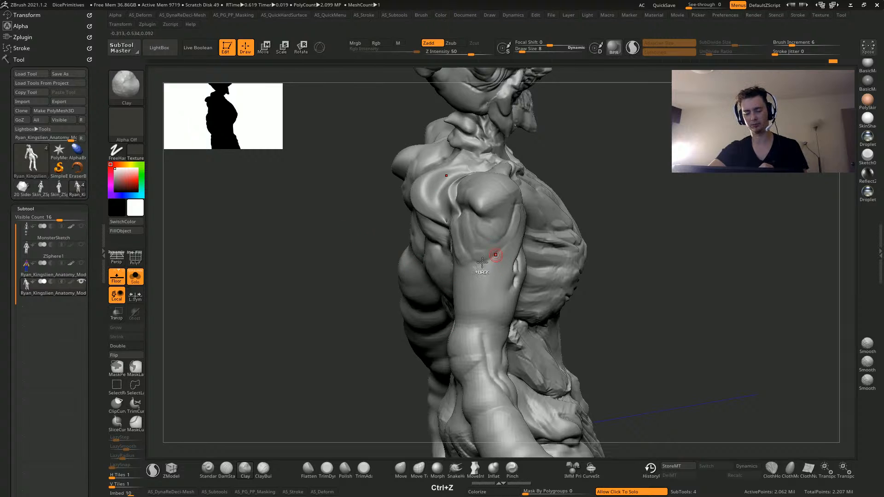
{"action": "left_click_drag", "start_coordinate": [289, 242], "coordinate": [281, 241]}
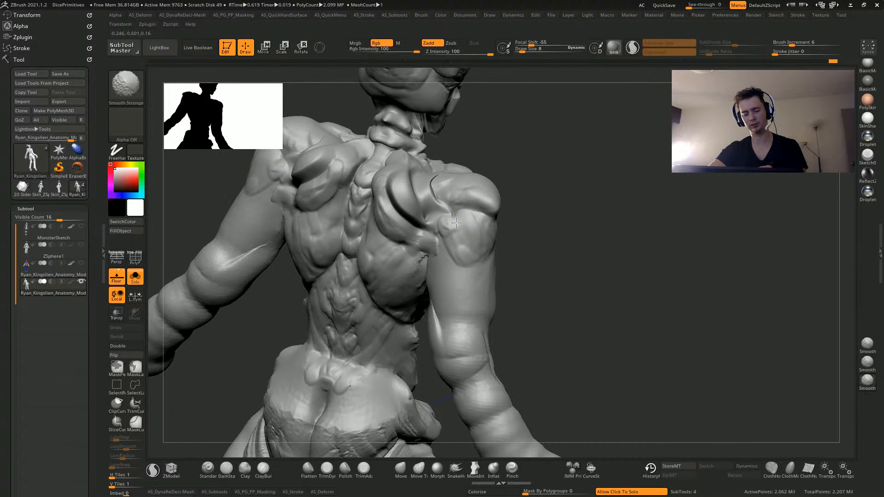
{"action": "left_click_drag", "start_coordinate": [590, 341], "coordinate": [363, 276]}
{"action": "key", "text": "ctrl+z"}
{"action": "key", "text": "ctrl+z"}
{"action": "key", "text": "ctrl+z"}
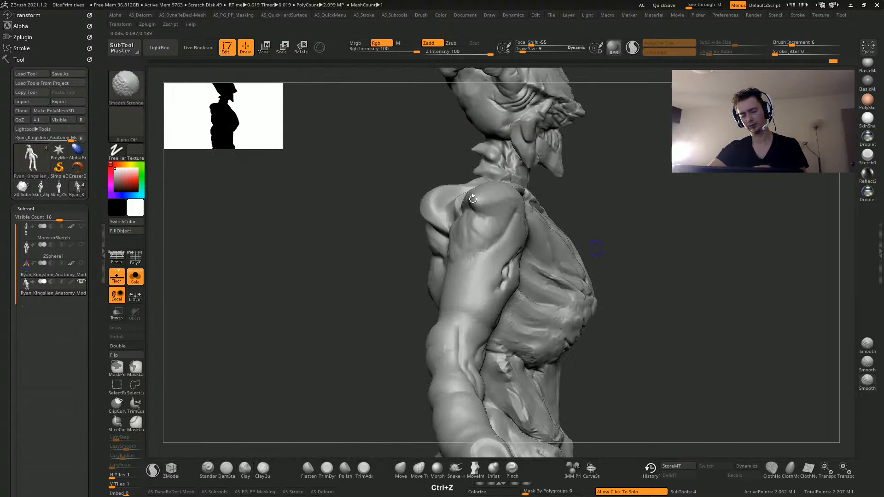
Mask everything except the shoulder caps and reshape the caps' rear side with the Move brush at draw size 28
{"action": "mouse_move", "coordinate": [431, 164]}
{"action": "left_mouse_down", "text": "ctrl"}
{"action": "mouse_move", "coordinate": [440, 201]}
{"action": "mouse_move", "coordinate": [513, 171]}
{"action": "left_mouse_up", "text": "ctrl"}
{"action": "left_click", "coordinate": [577, 304], "text": "ctrl"}
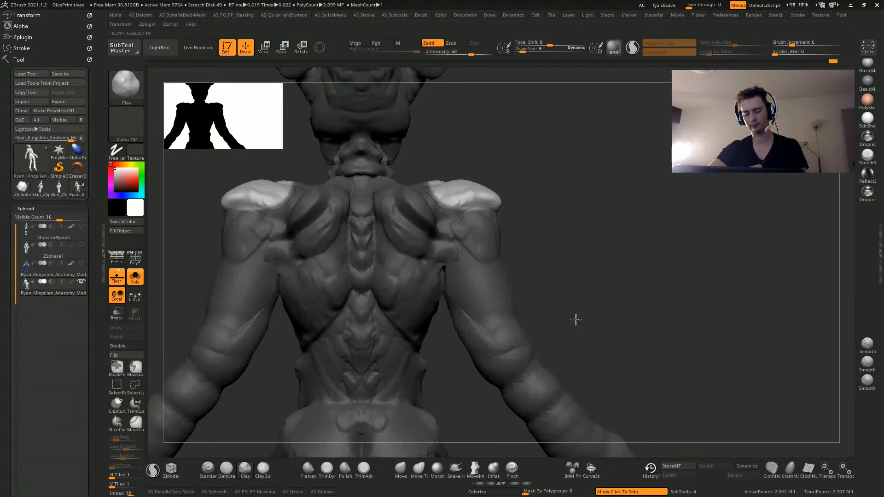
{"action": "mouse_move", "coordinate": [574, 318]}
{"action": "left_mouse_down"}
{"action": "mouse_move", "coordinate": [442, 298]}
{"action": "mouse_move", "coordinate": [394, 305]}
{"action": "left_mouse_up"}
{"action": "left_click", "coordinate": [406, 469]}
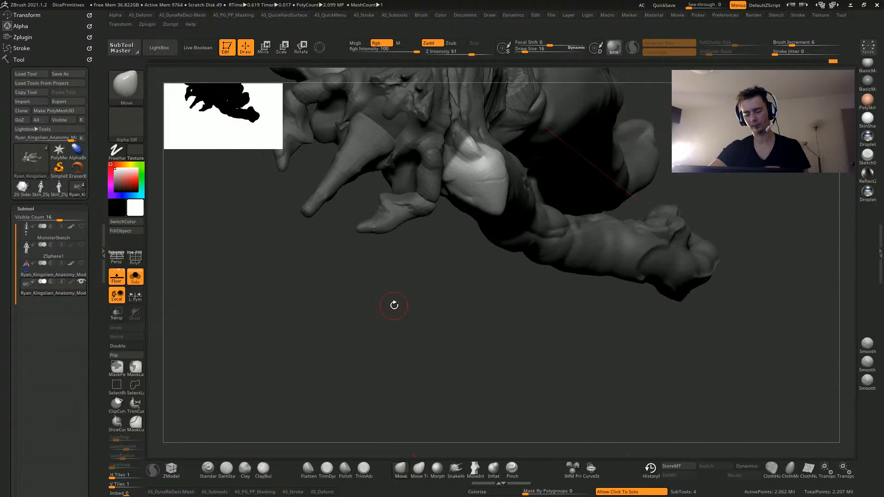
{"action": "key", "text": "]"}
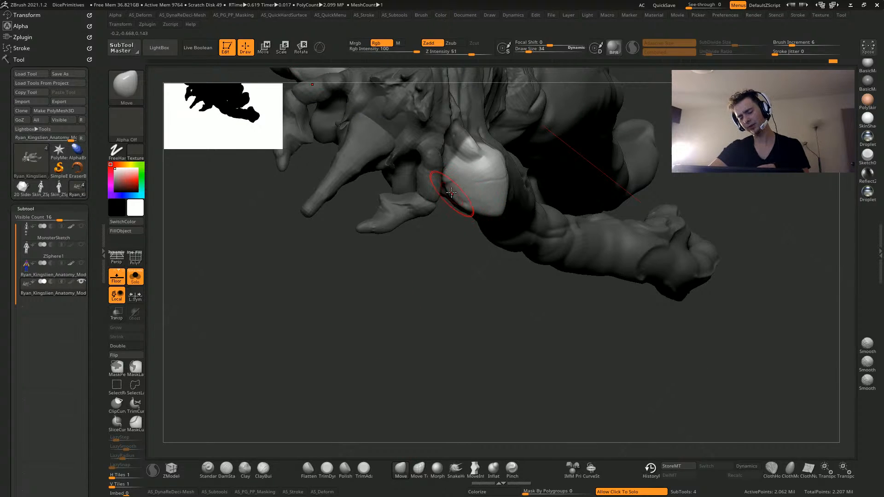
{"action": "left_click_drag", "start_coordinate": [437, 298], "coordinate": [443, 198]}
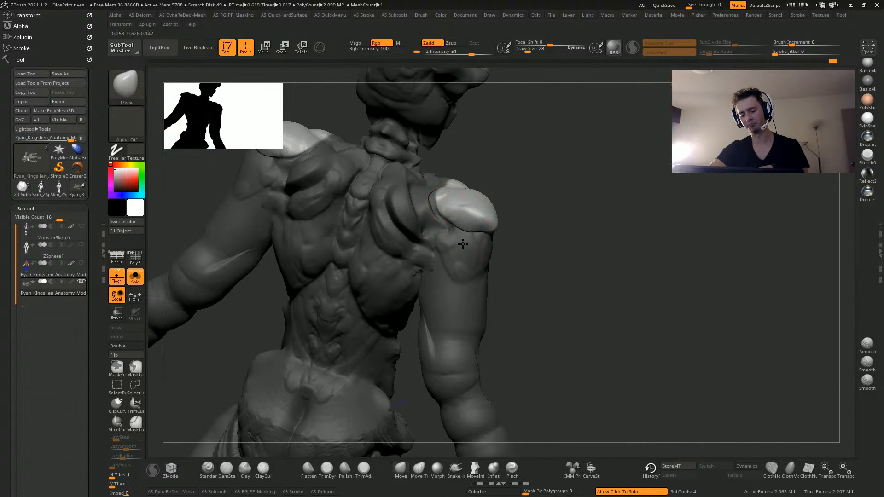
{"action": "left_click_drag", "start_coordinate": [558, 284], "coordinate": [454, 224]}
{"action": "left_click_drag", "start_coordinate": [386, 190], "coordinate": [420, 178]}
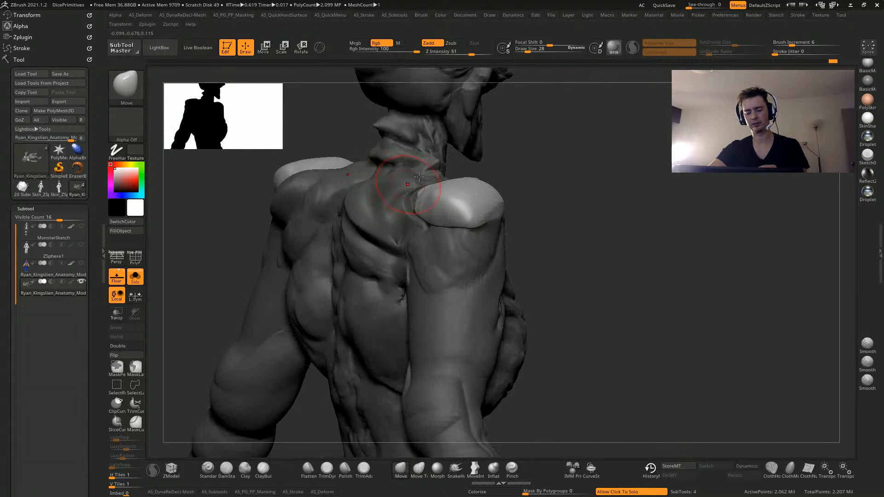
{"action": "key", "text": "["}
{"action": "left_click_drag", "start_coordinate": [479, 201], "coordinate": [449, 226]}
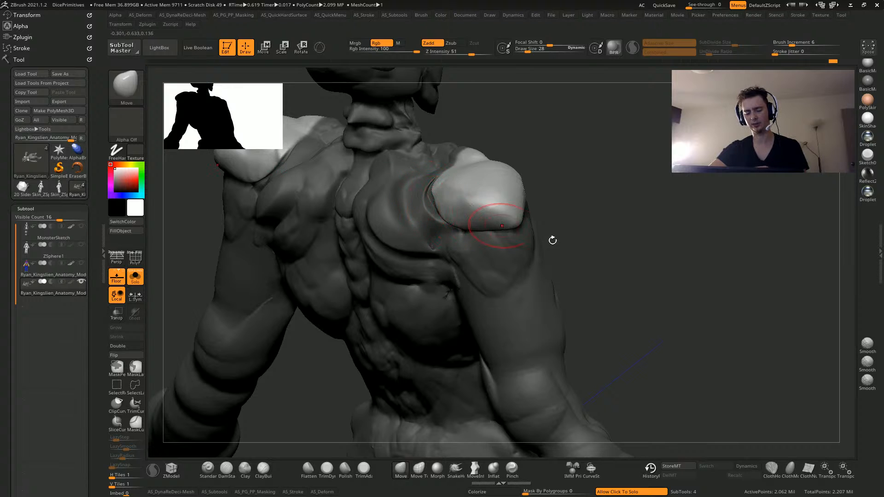
Round the outline of the shoulder caps from above with the Move brush at draw size 34, and clear the mask
{"action": "left_click_drag", "start_coordinate": [553, 241], "coordinate": [565, 322]}
{"action": "mouse_move", "coordinate": [343, 216]}
{"action": "left_mouse_down"}
{"action": "mouse_move", "coordinate": [404, 237]}
{"action": "mouse_move", "coordinate": [325, 266]}
{"action": "left_mouse_up"}
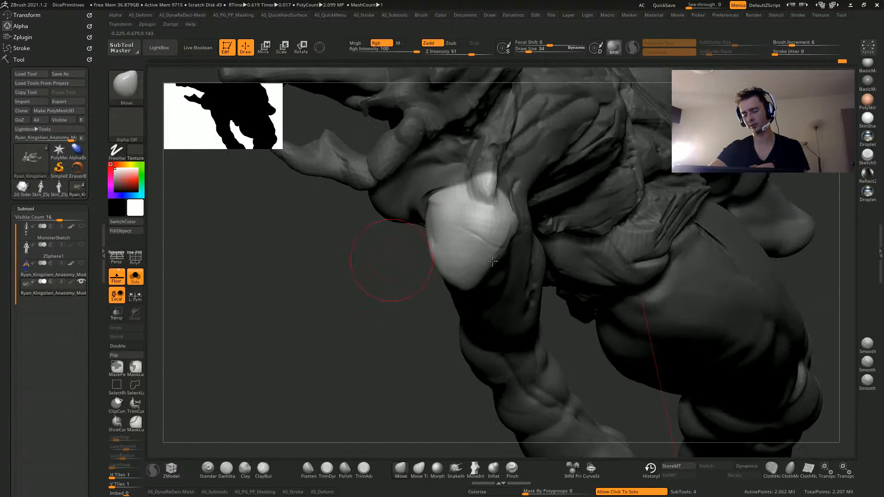
{"action": "mouse_move", "coordinate": [491, 263]}
{"action": "left_mouse_down"}
{"action": "mouse_move", "coordinate": [499, 256]}
{"action": "mouse_move", "coordinate": [484, 270]}
{"action": "left_mouse_up"}
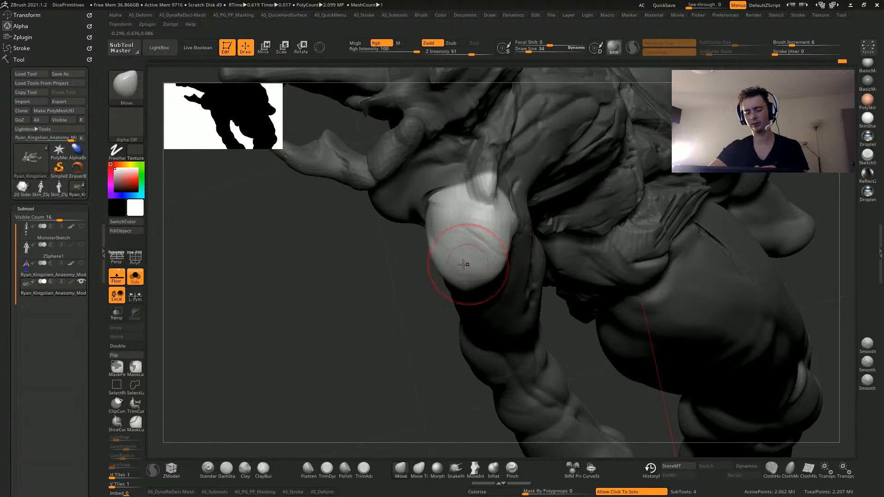
{"action": "mouse_move", "coordinate": [359, 287]}
{"action": "left_mouse_down"}
{"action": "mouse_move", "coordinate": [402, 272]}
{"action": "mouse_move", "coordinate": [567, 351]}
{"action": "mouse_move", "coordinate": [578, 385]}
{"action": "mouse_move", "coordinate": [548, 358]}
{"action": "mouse_move", "coordinate": [339, 276]}
{"action": "mouse_move", "coordinate": [284, 308]}
{"action": "mouse_move", "coordinate": [322, 285]}
{"action": "left_mouse_up"}
{"action": "key", "text": "shift"}
{"action": "left_click_drag", "start_coordinate": [352, 258], "coordinate": [269, 229]}
{"action": "left_click_drag", "start_coordinate": [353, 230], "coordinate": [366, 270]}
{"action": "left_click_drag", "start_coordinate": [363, 269], "coordinate": [316, 217], "text": "ctrl"}
{"action": "left_click_drag", "start_coordinate": [483, 261], "coordinate": [475, 258]}
{"action": "key", "text": "ctrl+z"}
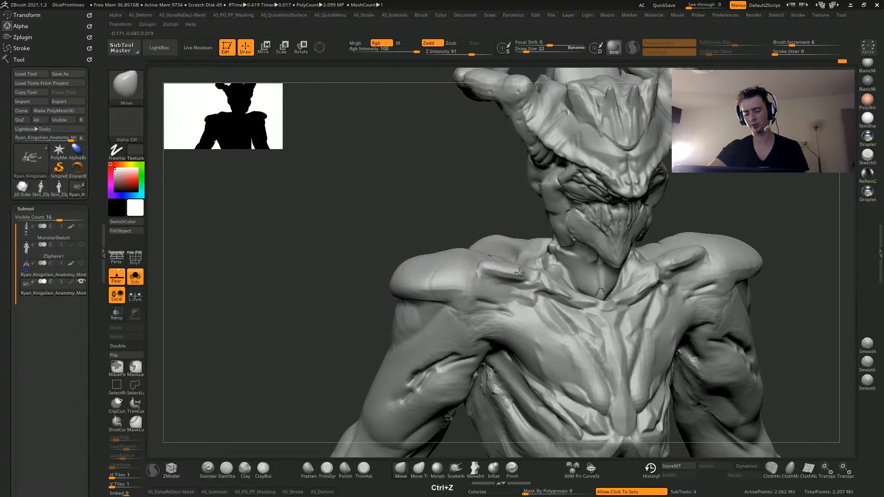
Reshape the collarbones and the base of the neck with the Move brush at draw sizes 34 and 28
{"action": "key", "text": "]"}
{"action": "key", "text": "]"}
{"action": "left_click_drag", "start_coordinate": [542, 282], "coordinate": [547, 273]}
{"action": "left_click_drag", "start_coordinate": [591, 315], "coordinate": [585, 303]}
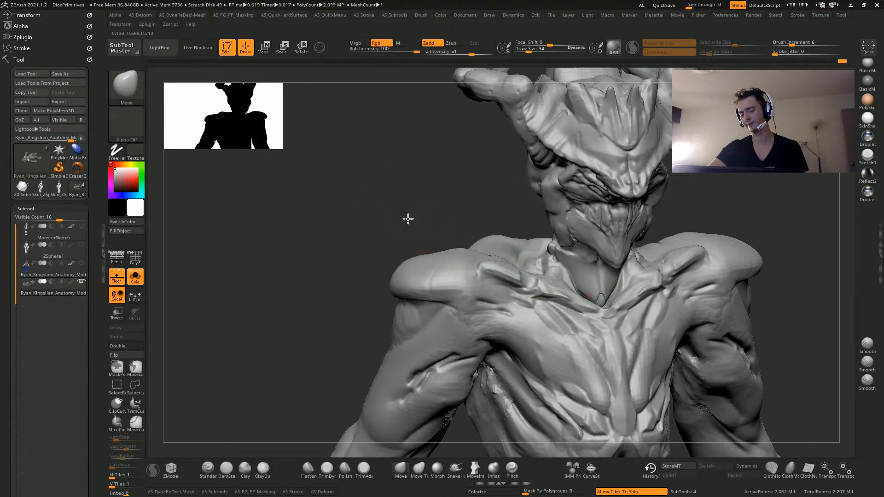
{"action": "left_click_drag", "start_coordinate": [408, 220], "coordinate": [421, 204]}
{"action": "key", "text": "["}
{"action": "left_click_drag", "start_coordinate": [581, 276], "coordinate": [584, 259]}
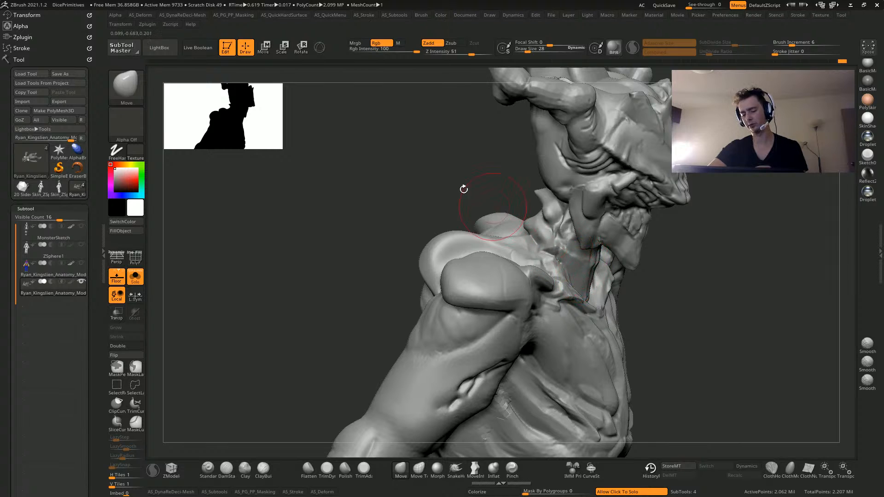
Adjust the front of the shoulders where they meet the upper chest, using the Move brush at draw size 22
{"action": "left_click_drag", "start_coordinate": [464, 188], "coordinate": [413, 162], "text": "shift"}
{"action": "mouse_move", "coordinate": [411, 224]}
{"action": "left_mouse_down", "text": "alt"}
{"action": "mouse_move", "coordinate": [391, 191]}
{"action": "mouse_move", "coordinate": [426, 221]}
{"action": "left_mouse_up", "text": "alt"}
{"action": "key", "text": "["}
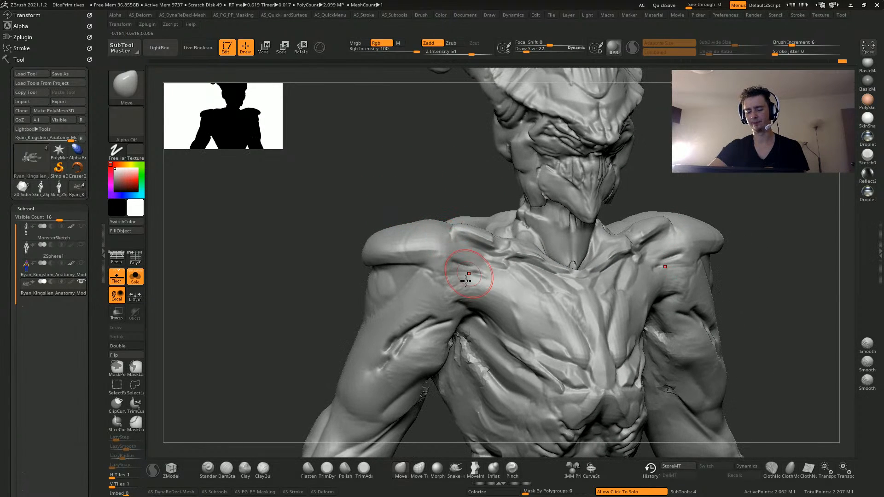
{"action": "left_click_drag", "start_coordinate": [468, 276], "coordinate": [464, 274]}
Reshape the outer and lower contours of the chest muscles with the Move brush at draw size 28
{"action": "left_click_drag", "start_coordinate": [342, 270], "coordinate": [407, 283]}
{"action": "left_click_drag", "start_coordinate": [499, 309], "coordinate": [509, 303]}
{"action": "key", "text": "]"}
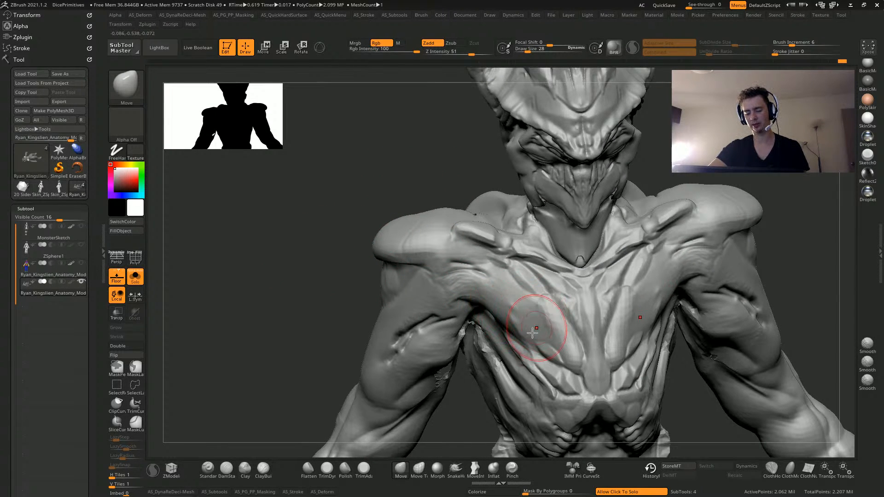
{"action": "left_click_drag", "start_coordinate": [523, 335], "coordinate": [512, 332]}
{"action": "left_click_drag", "start_coordinate": [320, 266], "coordinate": [343, 287]}
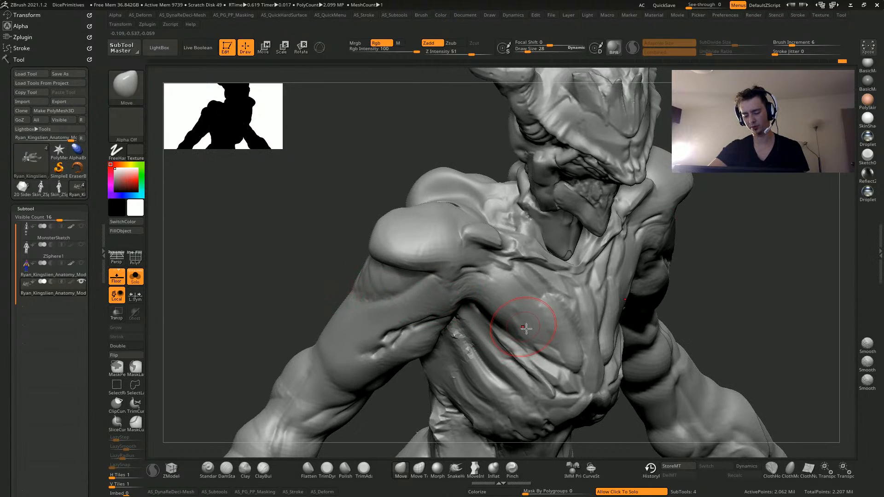
{"action": "mouse_move", "coordinate": [296, 235]}
{"action": "left_mouse_down"}
{"action": "mouse_move", "coordinate": [370, 244]}
{"action": "mouse_move", "coordinate": [390, 220]}
{"action": "mouse_move", "coordinate": [419, 214]}
{"action": "left_mouse_up"}
{"action": "mouse_move", "coordinate": [268, 266]}
{"action": "left_mouse_down", "text": "alt"}
{"action": "mouse_move", "coordinate": [268, 254]}
{"action": "mouse_move", "coordinate": [306, 298]}
{"action": "left_mouse_up", "text": "alt"}
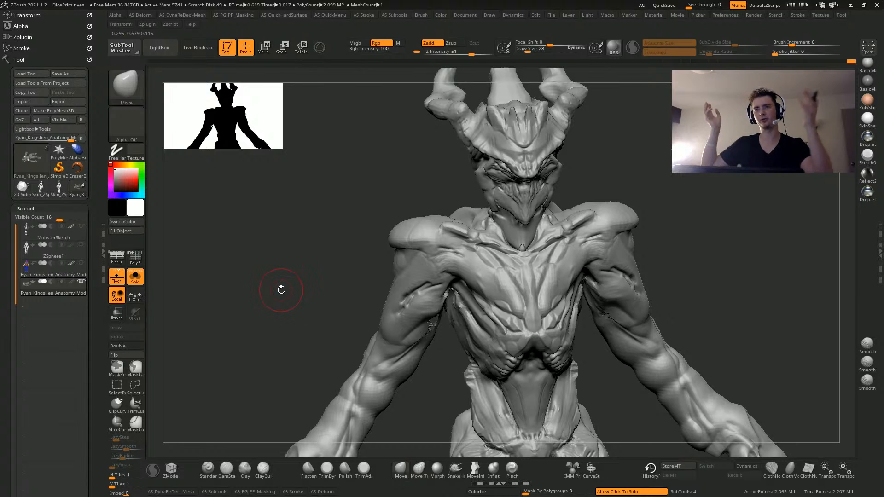
{"action": "mouse_move", "coordinate": [281, 289]}
{"action": "left_mouse_down"}
{"action": "mouse_move", "coordinate": [292, 263]}
{"action": "mouse_move", "coordinate": [283, 304]}
{"action": "left_mouse_up"}
Carve muscle creases into the front deltoids beneath the shoulder caps with the DamStandard brush at draw size 7
{"action": "left_click", "coordinate": [225, 469]}
{"action": "left_click", "coordinate": [220, 470]}
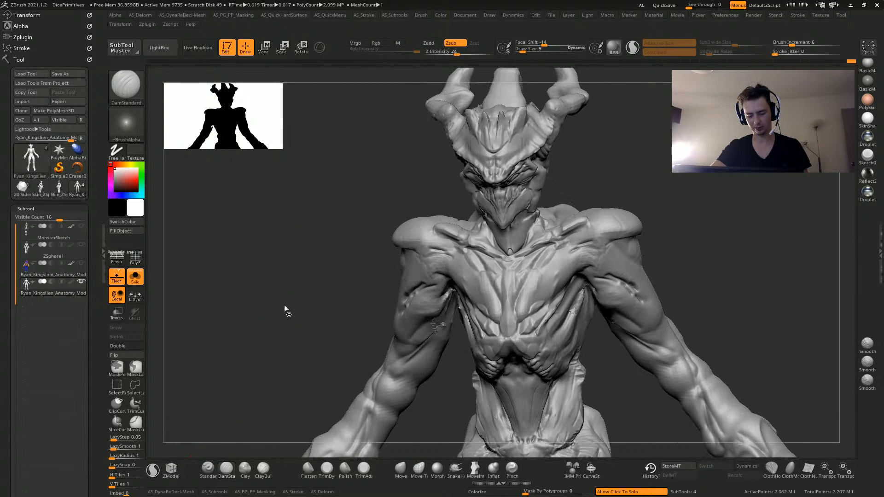
{"action": "left_click_drag", "start_coordinate": [359, 292], "coordinate": [365, 318], "text": "alt"}
{"action": "mouse_move", "coordinate": [440, 240]}
{"action": "left_mouse_down"}
{"action": "mouse_move", "coordinate": [456, 272]}
{"action": "mouse_move", "coordinate": [461, 253]}
{"action": "mouse_move", "coordinate": [483, 267]}
{"action": "left_mouse_up"}
{"action": "key", "text": "ctrl+z"}
{"action": "mouse_move", "coordinate": [416, 245]}
{"action": "left_mouse_down"}
{"action": "mouse_move", "coordinate": [467, 271]}
{"action": "mouse_move", "coordinate": [386, 253]}
{"action": "left_mouse_up"}
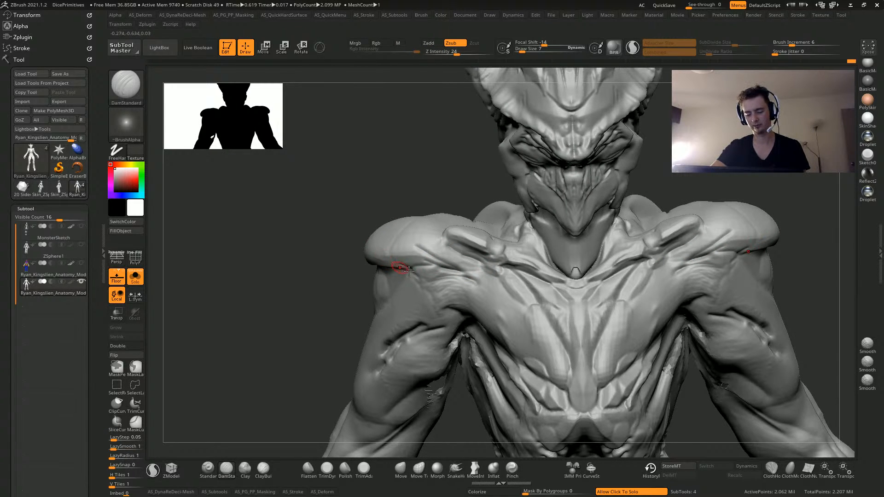
{"action": "mouse_move", "coordinate": [436, 279]}
{"action": "left_mouse_down"}
{"action": "mouse_move", "coordinate": [476, 282]}
{"action": "mouse_move", "coordinate": [473, 301]}
{"action": "mouse_move", "coordinate": [487, 326]}
{"action": "left_mouse_up"}
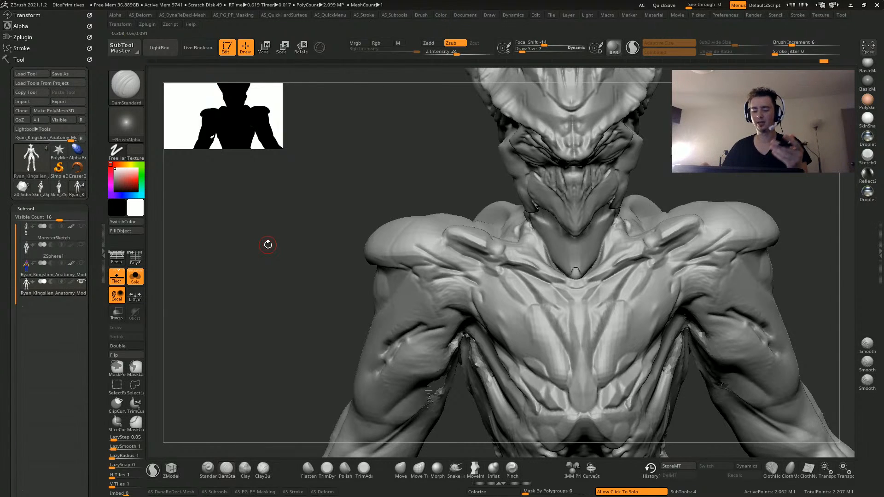
Cut creases into the lower chest muscles and around the shoulder caps' rear edge with the DamStandard brush at draw sizes 7 and 6
{"action": "left_click_drag", "start_coordinate": [332, 262], "coordinate": [456, 296]}
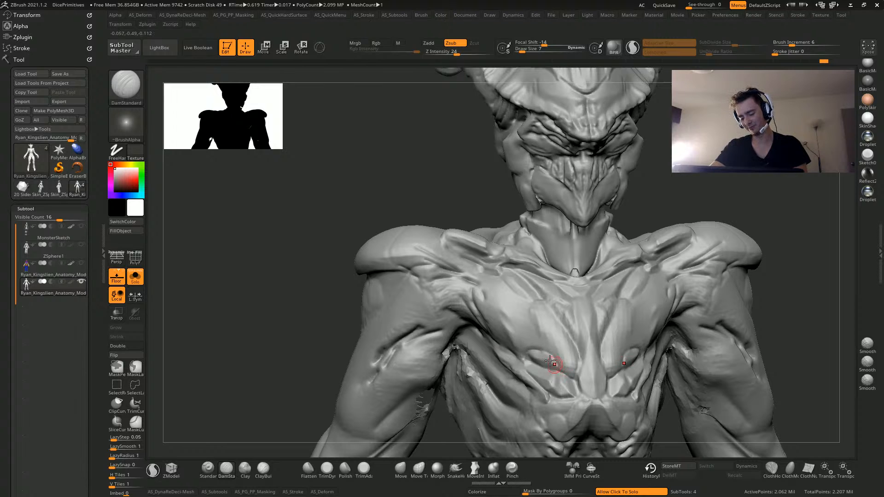
{"action": "mouse_move", "coordinate": [309, 270]}
{"action": "left_mouse_down"}
{"action": "mouse_move", "coordinate": [345, 256]}
{"action": "mouse_move", "coordinate": [452, 256]}
{"action": "left_mouse_up"}
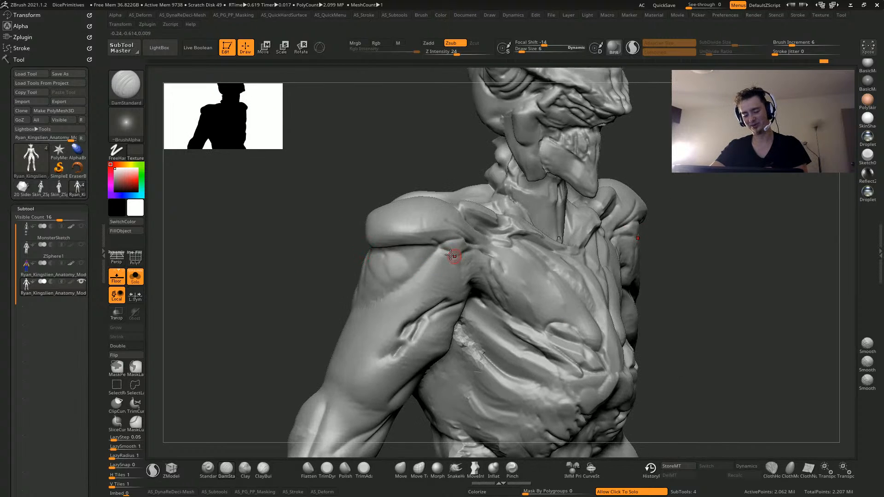
{"action": "mouse_move", "coordinate": [345, 220]}
{"action": "left_mouse_down"}
{"action": "mouse_move", "coordinate": [645, 345]}
{"action": "mouse_move", "coordinate": [608, 350]}
{"action": "left_mouse_up"}
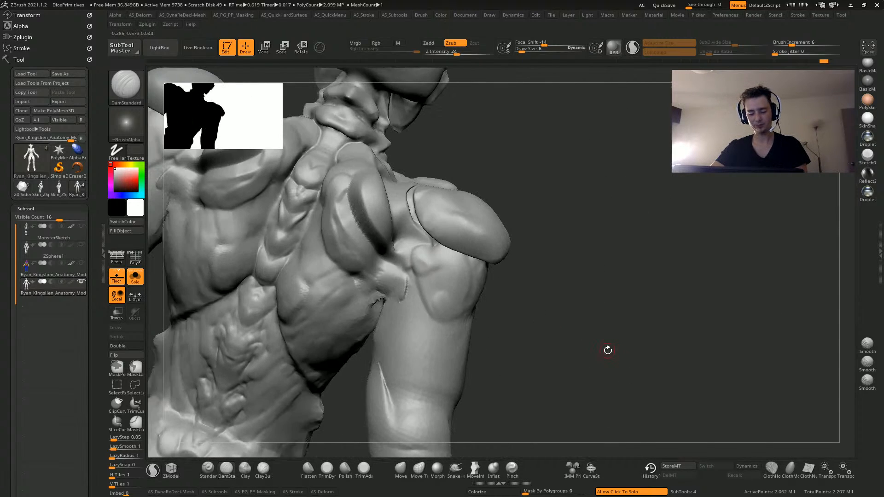
Build up small muscle forms on the deltoids beneath the shoulder caps with the Clay brush at draw size 7
{"action": "left_click", "coordinate": [244, 467]}
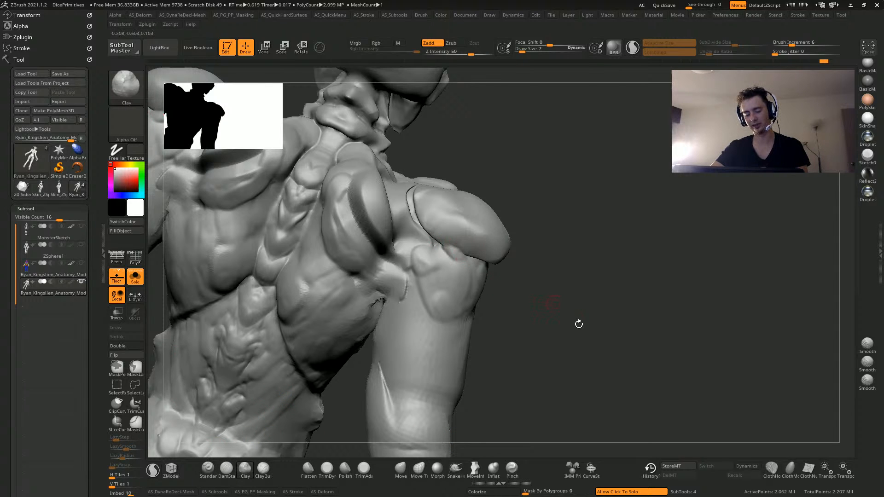
{"action": "left_click_drag", "start_coordinate": [578, 322], "coordinate": [404, 237]}
{"action": "mouse_move", "coordinate": [306, 240]}
{"action": "left_mouse_down"}
{"action": "mouse_move", "coordinate": [513, 251]}
{"action": "mouse_move", "coordinate": [493, 240]}
{"action": "left_mouse_up"}
{"action": "left_click_drag", "start_coordinate": [380, 244], "coordinate": [360, 239]}
{"action": "mouse_move", "coordinate": [301, 245]}
{"action": "left_mouse_down"}
{"action": "mouse_move", "coordinate": [314, 250]}
{"action": "mouse_move", "coordinate": [426, 211]}
{"action": "mouse_move", "coordinate": [497, 257]}
{"action": "mouse_move", "coordinate": [457, 237]}
{"action": "mouse_move", "coordinate": [465, 243]}
{"action": "left_mouse_up"}
{"action": "mouse_move", "coordinate": [298, 235]}
{"action": "left_mouse_down"}
{"action": "mouse_move", "coordinate": [407, 239]}
{"action": "mouse_move", "coordinate": [300, 256]}
{"action": "left_mouse_up"}
{"action": "left_click_drag", "start_coordinate": [537, 322], "coordinate": [516, 300]}
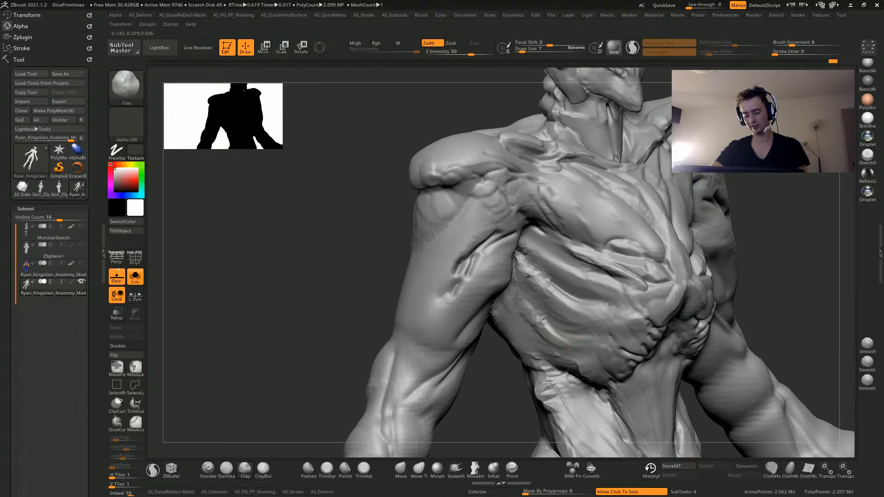
Remesh the body with DynaMesh and build up the biceps with the Clay brush at draw sizes 8 and 10
{"action": "left_click_drag", "start_coordinate": [298, 259], "coordinate": [300, 247], "text": "alt"}
{"action": "left_click_drag", "start_coordinate": [302, 248], "coordinate": [331, 266], "text": "ctrl"}
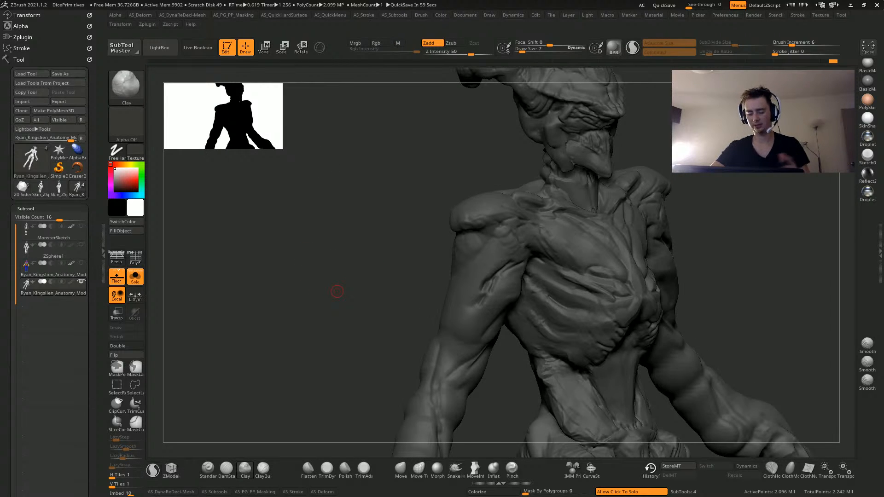
{"action": "mouse_move", "coordinate": [350, 295]}
{"action": "left_mouse_down"}
{"action": "mouse_move", "coordinate": [340, 282]}
{"action": "mouse_move", "coordinate": [331, 319]}
{"action": "left_mouse_up"}
{"action": "left_click_drag", "start_coordinate": [357, 238], "coordinate": [343, 236]}
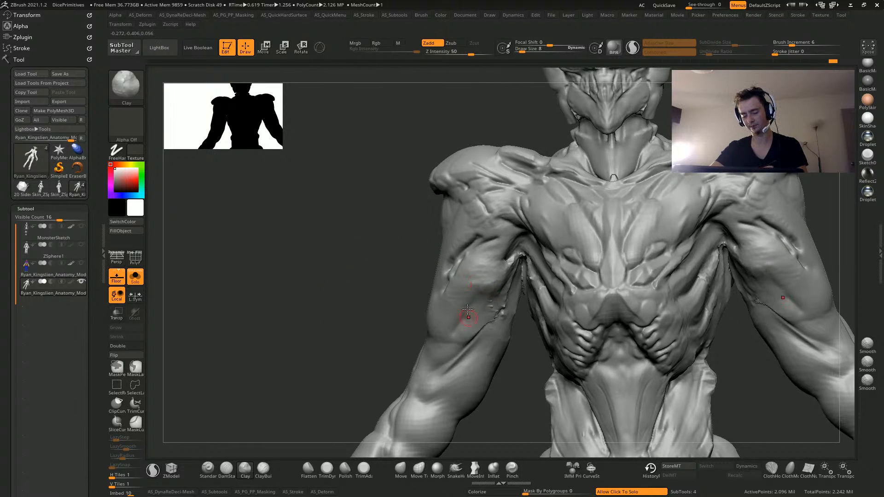
{"action": "mouse_move", "coordinate": [479, 306]}
{"action": "left_mouse_down"}
{"action": "mouse_move", "coordinate": [485, 296]}
{"action": "mouse_move", "coordinate": [469, 326]}
{"action": "left_mouse_up"}
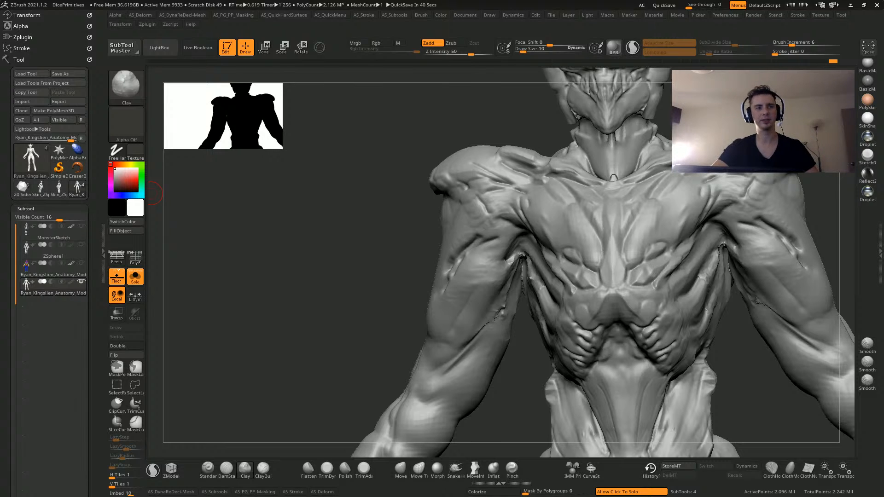
Refine the muscle forms between the front deltoid and the upper arm with the Clay brush at draw sizes 7 and 6
{"action": "key", "text": "space"}
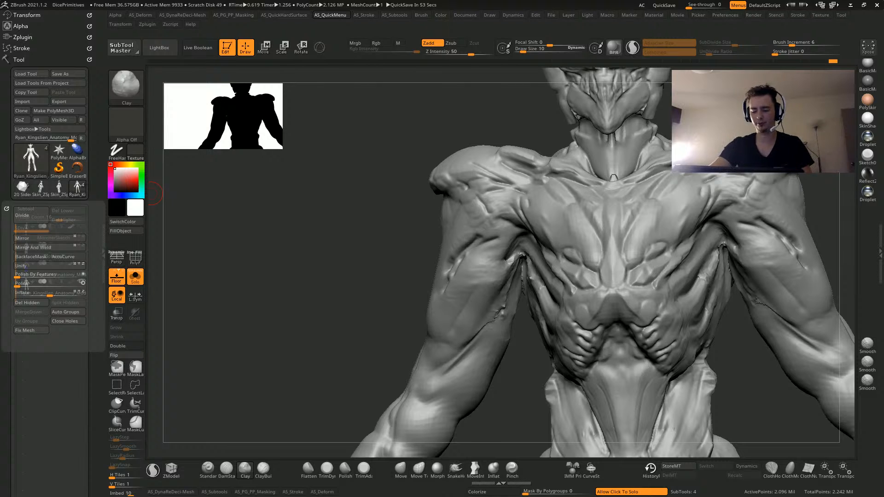
{"action": "left_click_drag", "start_coordinate": [271, 276], "coordinate": [342, 297]}
{"action": "mouse_move", "coordinate": [484, 256]}
{"action": "left_mouse_down"}
{"action": "mouse_move", "coordinate": [491, 244]}
{"action": "mouse_move", "coordinate": [476, 252]}
{"action": "left_mouse_up"}
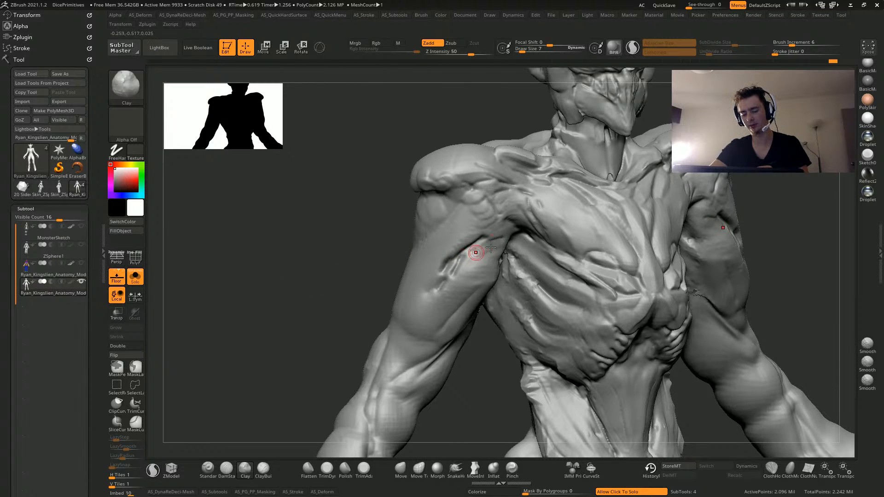
{"action": "mouse_move", "coordinate": [343, 251]}
{"action": "left_mouse_down"}
{"action": "mouse_move", "coordinate": [278, 278]}
{"action": "mouse_move", "coordinate": [273, 224]}
{"action": "mouse_move", "coordinate": [491, 309]}
{"action": "left_mouse_up"}
{"action": "left_click_drag", "start_coordinate": [413, 332], "coordinate": [417, 288]}
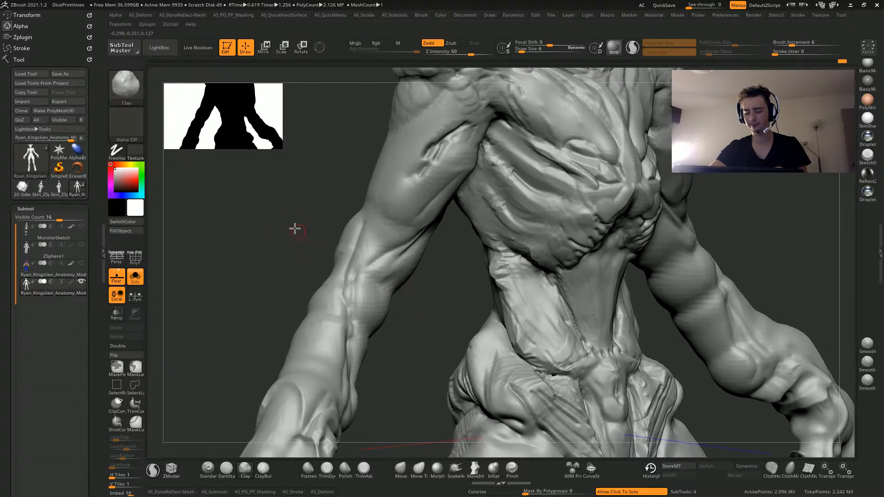
{"action": "left_click_drag", "start_coordinate": [295, 229], "coordinate": [285, 225]}
Add fine ridges along the lower ribs with the Standard brush at draw sizes 3 to 5
{"action": "left_click", "coordinate": [208, 468]}
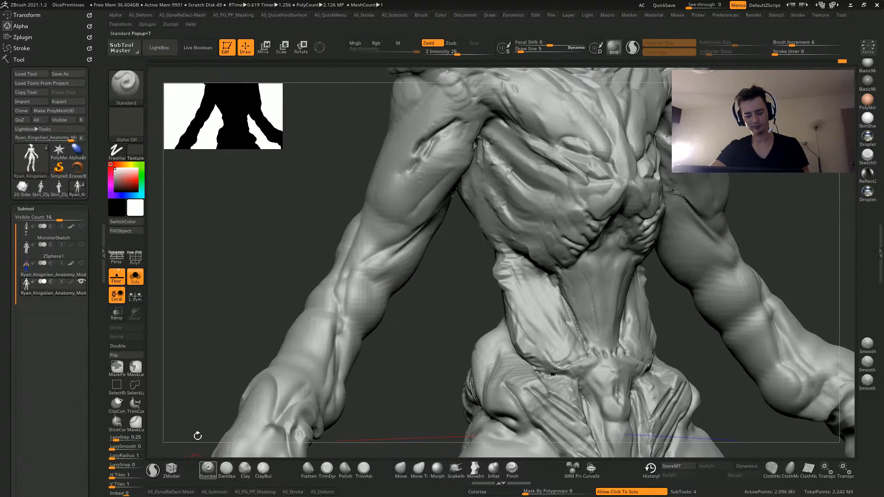
{"action": "key", "text": "bracketright"}
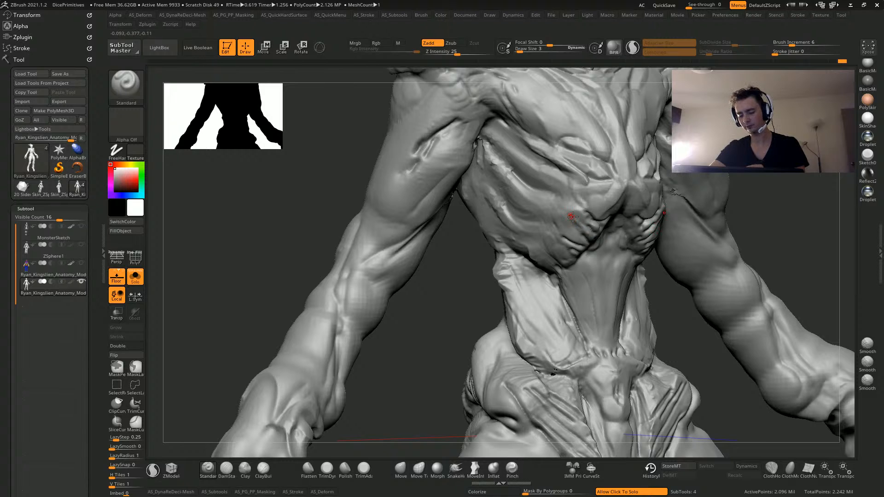
{"action": "mouse_move", "coordinate": [573, 216]}
{"action": "left_mouse_down"}
{"action": "mouse_move", "coordinate": [605, 237]}
{"action": "mouse_move", "coordinate": [580, 238]}
{"action": "left_mouse_up"}
{"action": "left_click_drag", "start_coordinate": [247, 257], "coordinate": [260, 229]}
{"action": "key", "text": "bracketright"}
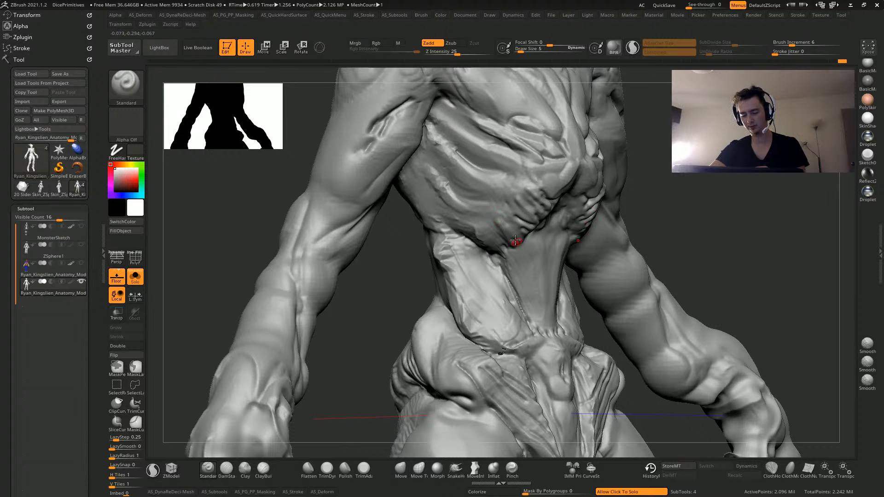
{"action": "key", "text": "bracketleft"}
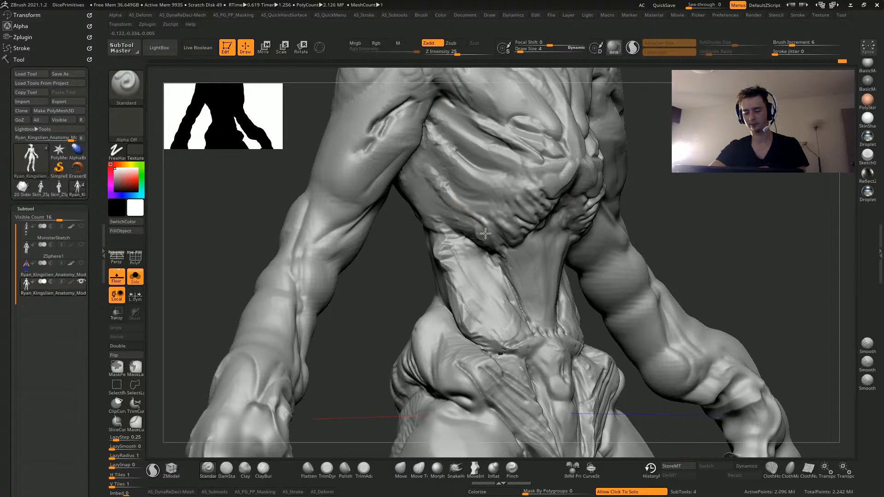
Detail the lower edge of the rib cage and the top of the abdomen with the Standard brush at draw sizes 4 and 2
{"action": "left_click_drag", "start_coordinate": [244, 229], "coordinate": [487, 230]}
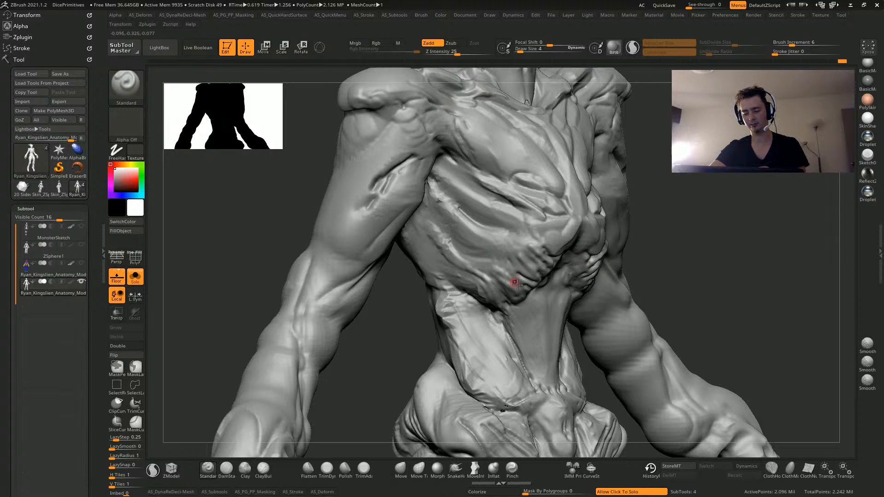
{"action": "left_click_drag", "start_coordinate": [257, 211], "coordinate": [393, 322]}
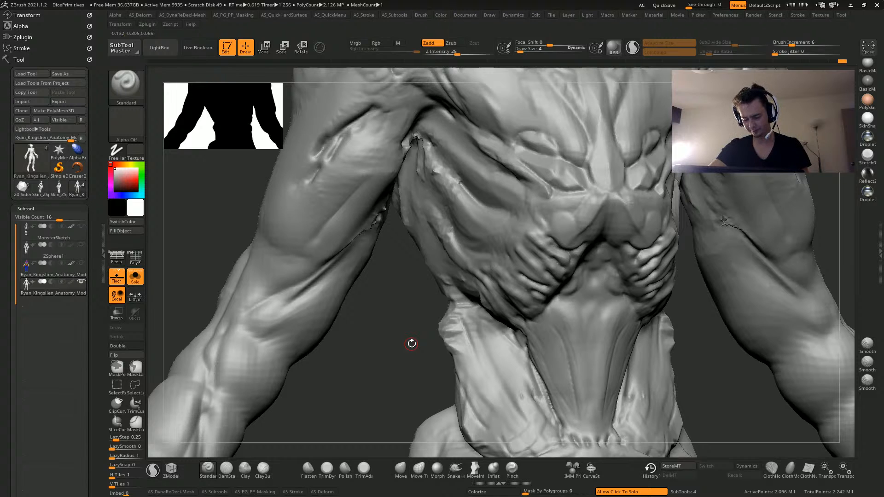
{"action": "left_click_drag", "start_coordinate": [412, 343], "coordinate": [568, 279]}
{"action": "mouse_move", "coordinate": [376, 341]}
{"action": "left_mouse_down"}
{"action": "mouse_move", "coordinate": [282, 237]}
{"action": "mouse_move", "coordinate": [227, 264]}
{"action": "mouse_move", "coordinate": [290, 265]}
{"action": "mouse_move", "coordinate": [292, 294]}
{"action": "mouse_move", "coordinate": [495, 257]}
{"action": "left_mouse_up"}
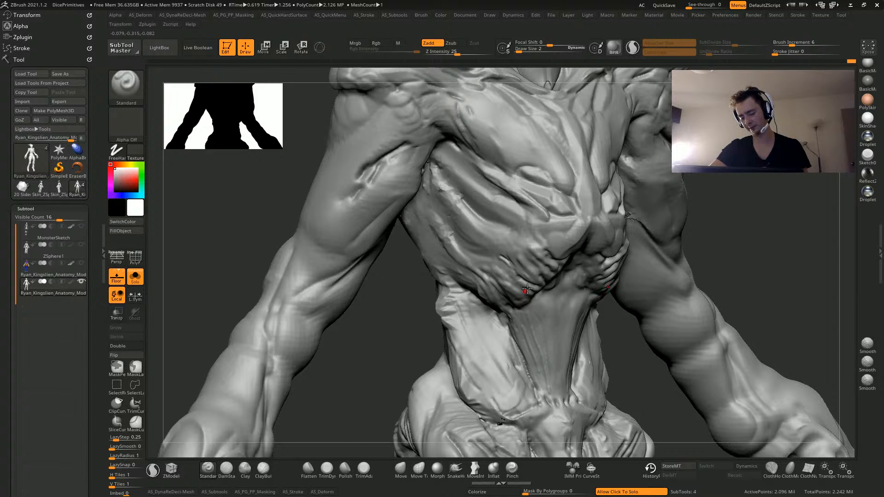
Toggle the Use Tablet stroke option and sculpt thin vertical muscle strands down the abdomen with the Standard brush at draw sizes 3 and 4
{"action": "left_click", "coordinate": [292, 491]}
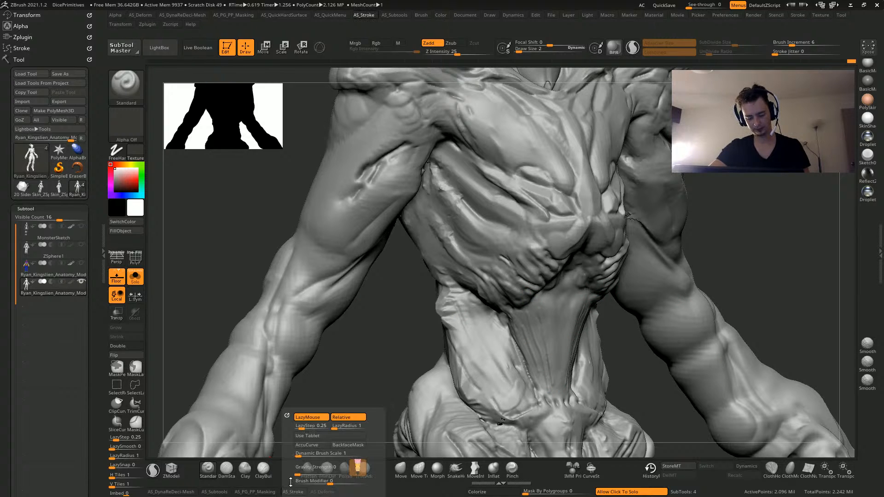
{"action": "left_click", "coordinate": [302, 438]}
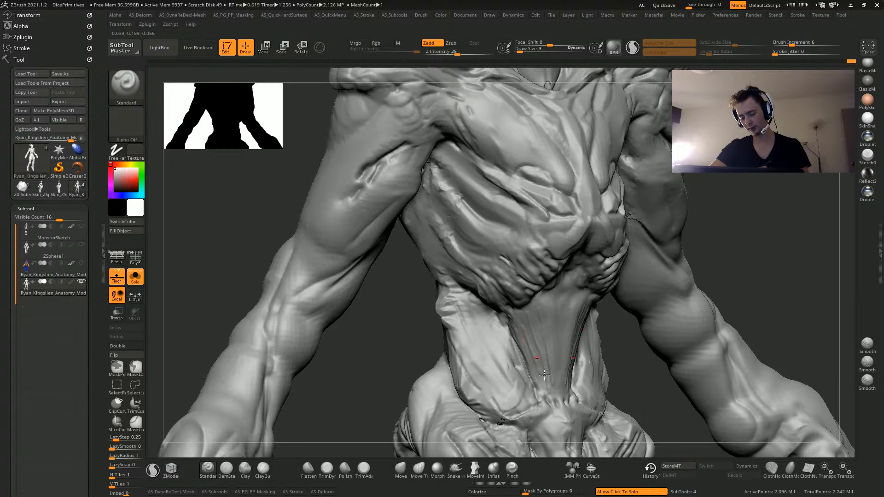
{"action": "left_click_drag", "start_coordinate": [544, 375], "coordinate": [545, 386]}
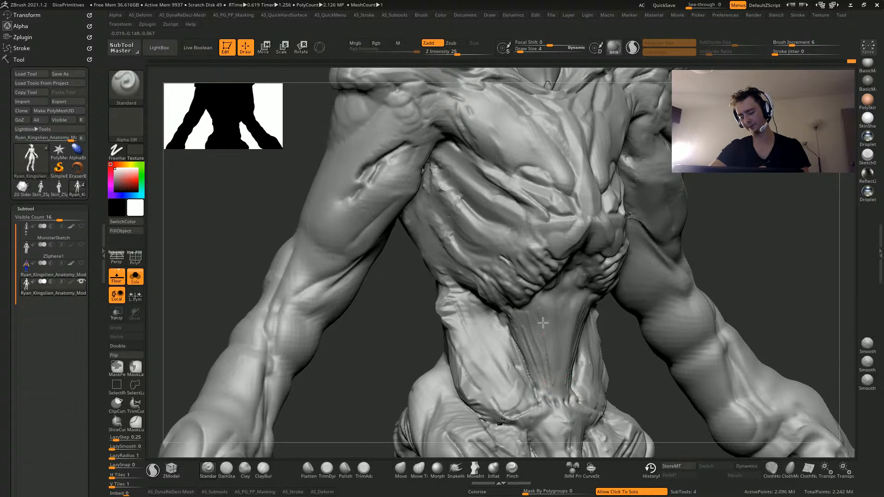
{"action": "left_click_drag", "start_coordinate": [543, 322], "coordinate": [545, 298]}
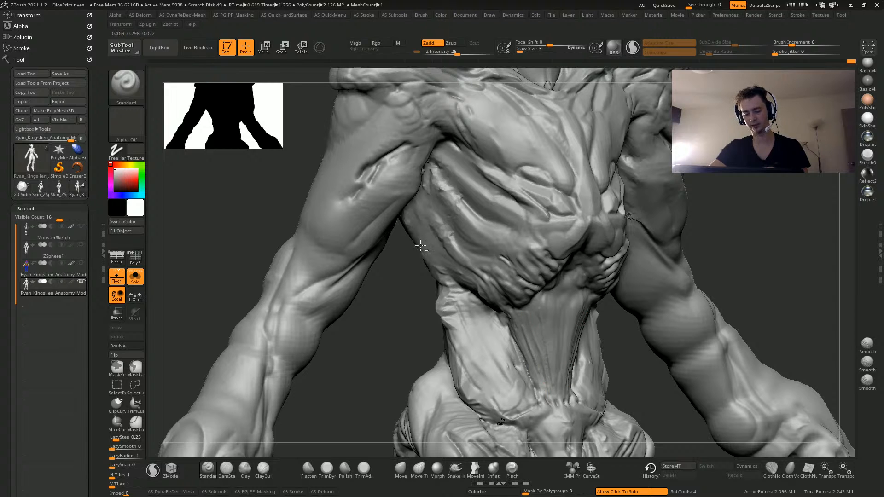
{"action": "left_click_drag", "start_coordinate": [245, 199], "coordinate": [232, 398]}
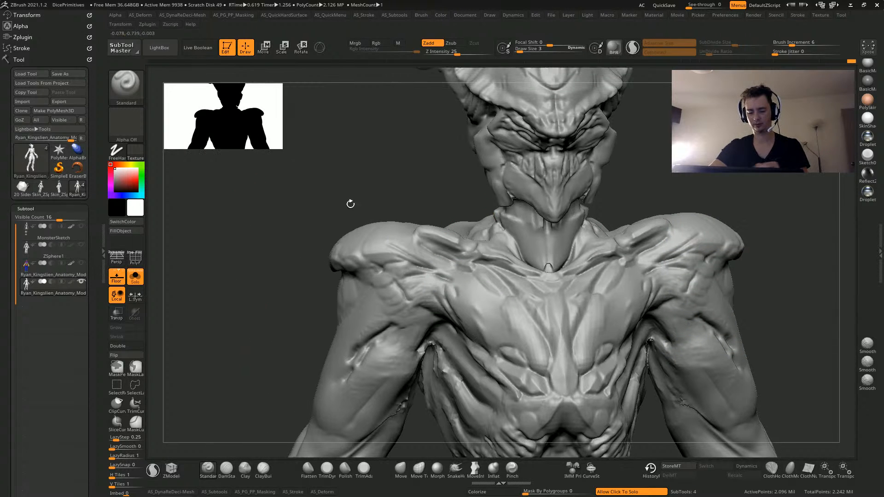
{"action": "left_click_drag", "start_coordinate": [234, 336], "coordinate": [350, 251]}
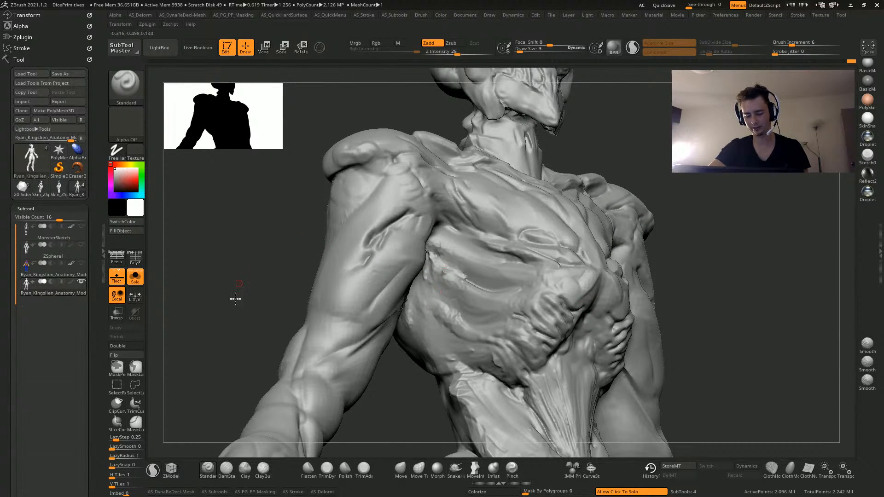
{"action": "left_click_drag", "start_coordinate": [235, 300], "coordinate": [307, 289]}
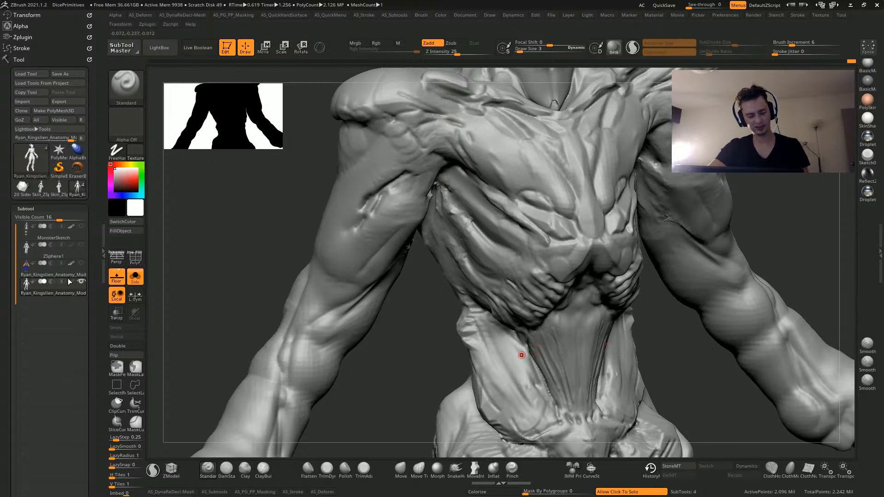
{"action": "key", "text": "shift+f"}
{"action": "key", "text": "shift+f"}
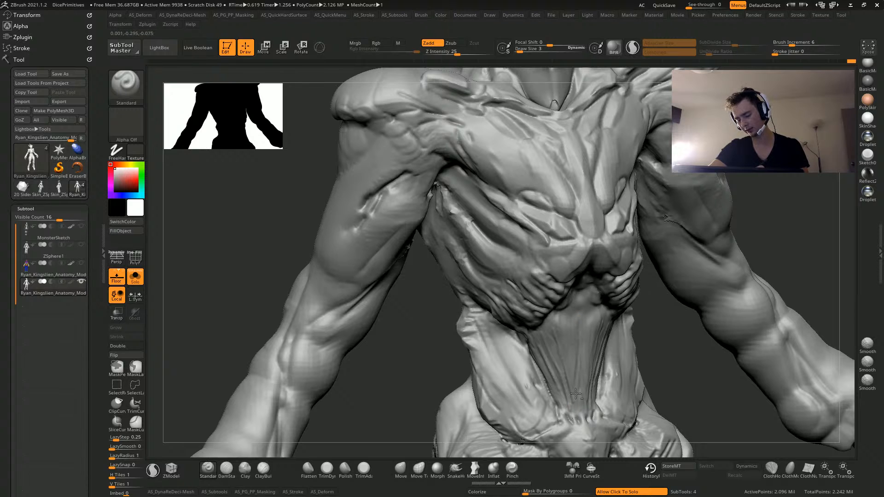
Undo the last abdomen strokes and sculpt curved horizontal bands across the abdomen with the Standard brush at draw sizes 4 and 5
{"action": "key", "text": "ctrl+z"}
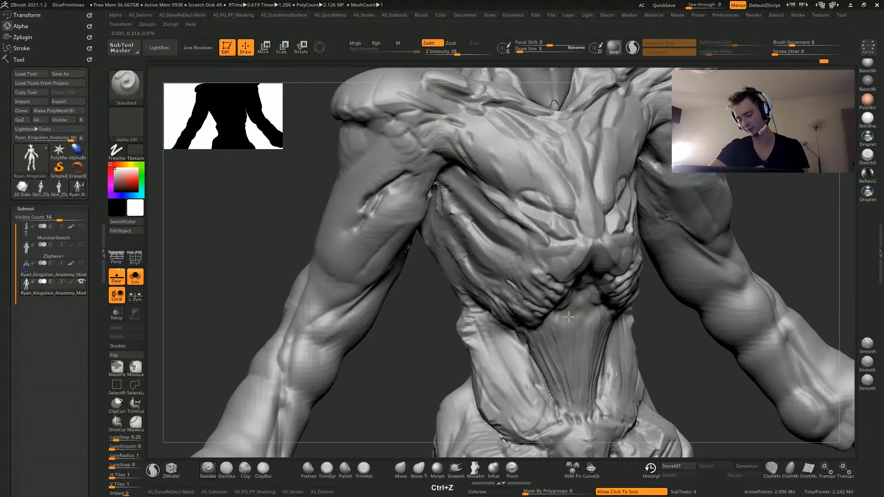
{"action": "key", "text": "ctrl+z"}
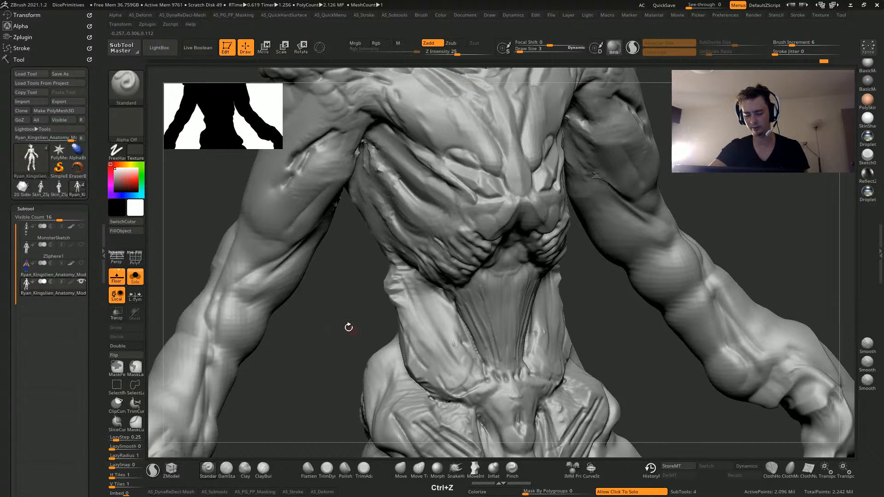
{"action": "key", "text": "ctrl+z"}
{"action": "key", "text": "ctrl+z"}
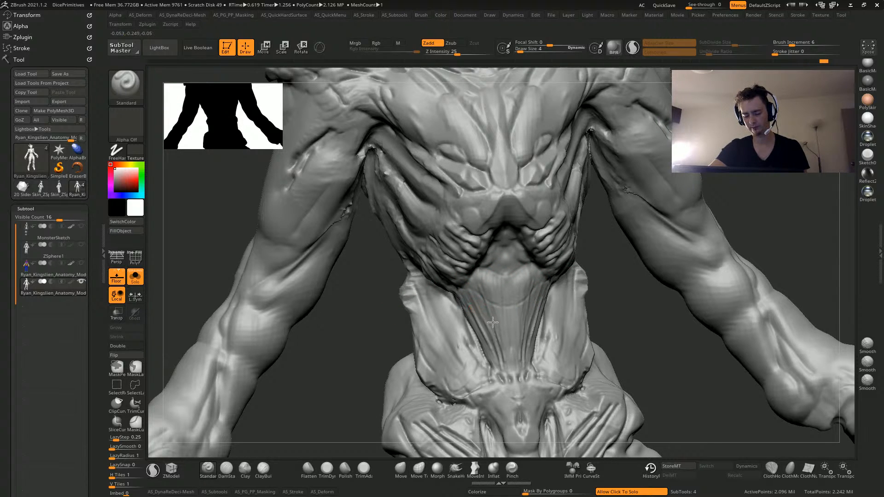
{"action": "left_click_drag", "start_coordinate": [456, 295], "coordinate": [486, 339], "text": "alt"}
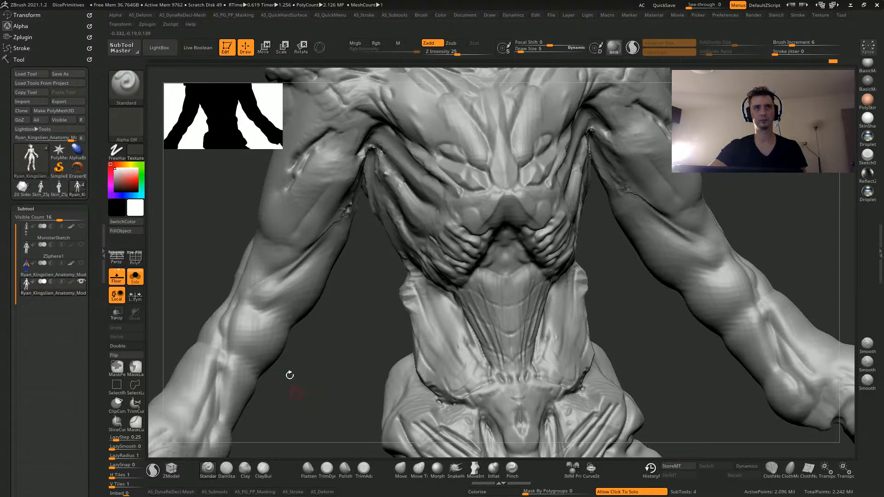
{"action": "mouse_move", "coordinate": [326, 372]}
{"action": "left_mouse_down"}
{"action": "mouse_move", "coordinate": [347, 367]}
{"action": "mouse_move", "coordinate": [357, 391]}
{"action": "mouse_move", "coordinate": [272, 324]}
{"action": "mouse_move", "coordinate": [257, 327]}
{"action": "mouse_move", "coordinate": [338, 327]}
{"action": "mouse_move", "coordinate": [280, 361]}
{"action": "mouse_move", "coordinate": [308, 364]}
{"action": "left_mouse_up"}
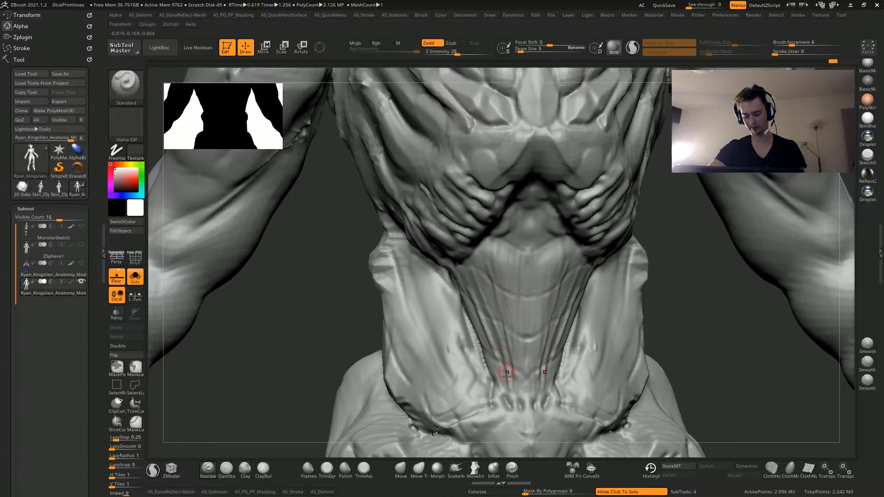
Swell the banded abdominal segments with the Inflat brush at draw sizes 4 to 6, undoing the last smoothing stroke
{"action": "left_click", "coordinate": [493, 468]}
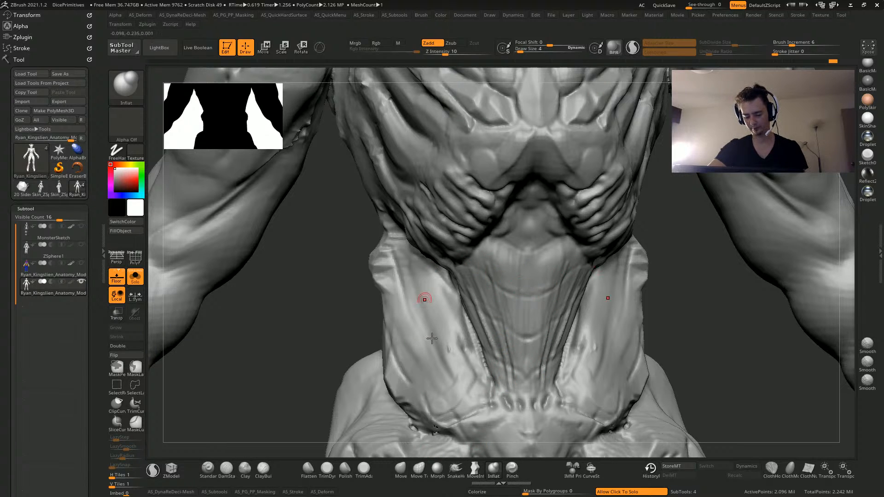
{"action": "key", "text": "bracketright"}
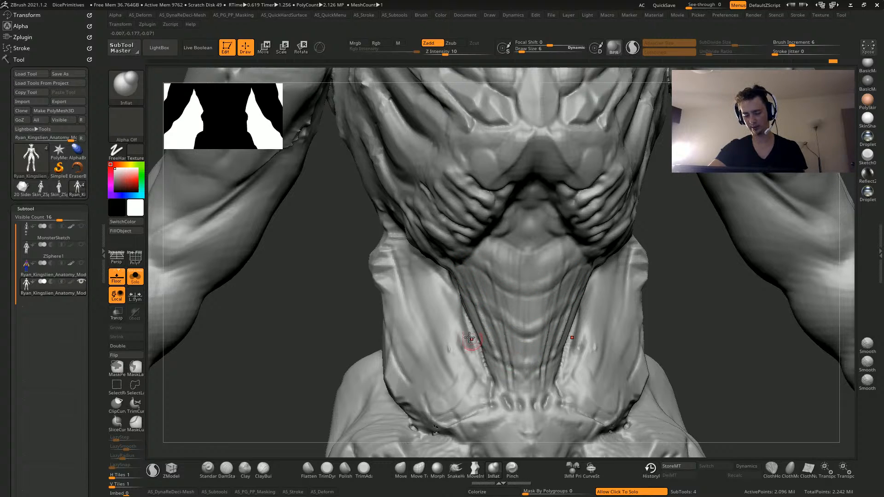
{"action": "left_click_drag", "start_coordinate": [526, 345], "coordinate": [504, 336], "text": "shift"}
{"action": "key", "text": "ctrl+z"}
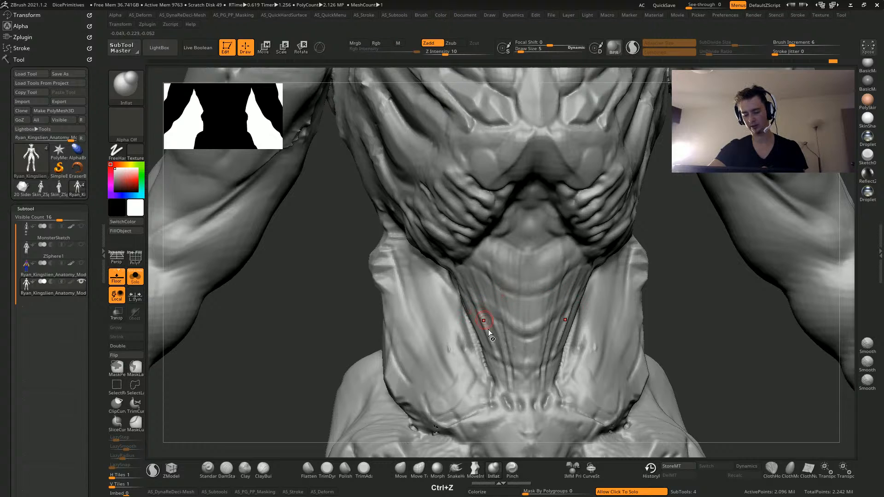
{"action": "mouse_move", "coordinate": [316, 361]}
{"action": "left_mouse_down", "text": "alt"}
{"action": "mouse_move", "coordinate": [211, 247]}
{"action": "mouse_move", "coordinate": [233, 267]}
{"action": "mouse_move", "coordinate": [299, 292]}
{"action": "mouse_move", "coordinate": [288, 334]}
{"action": "mouse_move", "coordinate": [278, 332]}
{"action": "mouse_move", "coordinate": [277, 315]}
{"action": "mouse_move", "coordinate": [304, 312]}
{"action": "mouse_move", "coordinate": [270, 317]}
{"action": "mouse_move", "coordinate": [282, 270]}
{"action": "mouse_move", "coordinate": [255, 189]}
{"action": "mouse_move", "coordinate": [239, 286]}
{"action": "mouse_move", "coordinate": [248, 262]}
{"action": "mouse_move", "coordinate": [296, 263]}
{"action": "mouse_move", "coordinate": [257, 296]}
{"action": "left_mouse_up", "text": "alt"}
Deepen the creases between the chest muscles and front deltoid with the DamStandard brush at draw sizes 4 to 7
{"action": "left_click", "coordinate": [225, 468]}
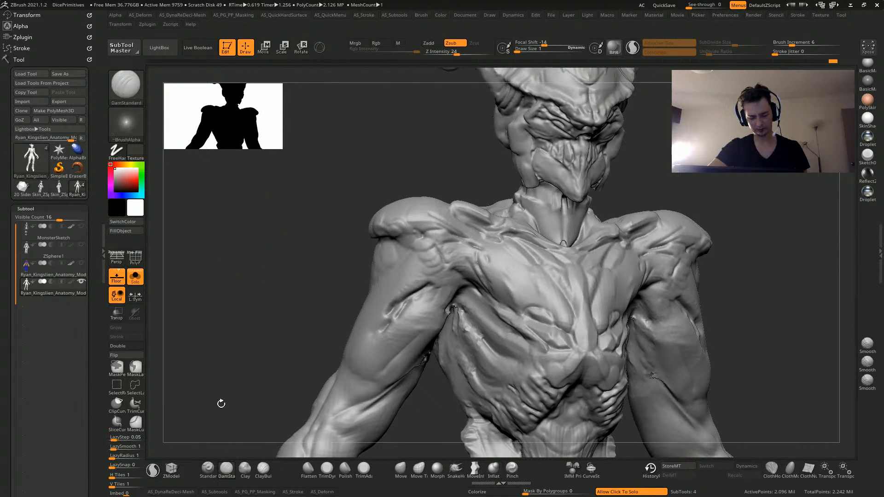
{"action": "left_click_drag", "start_coordinate": [230, 322], "coordinate": [260, 285]}
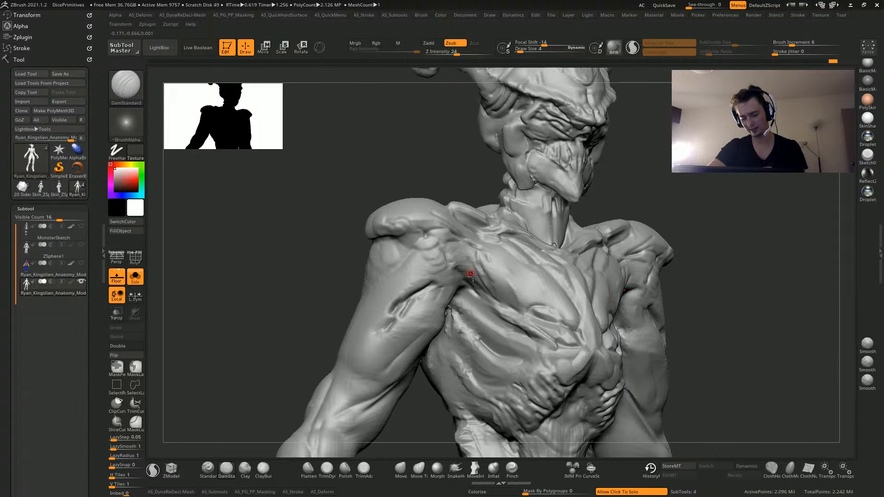
{"action": "key", "text": "]"}
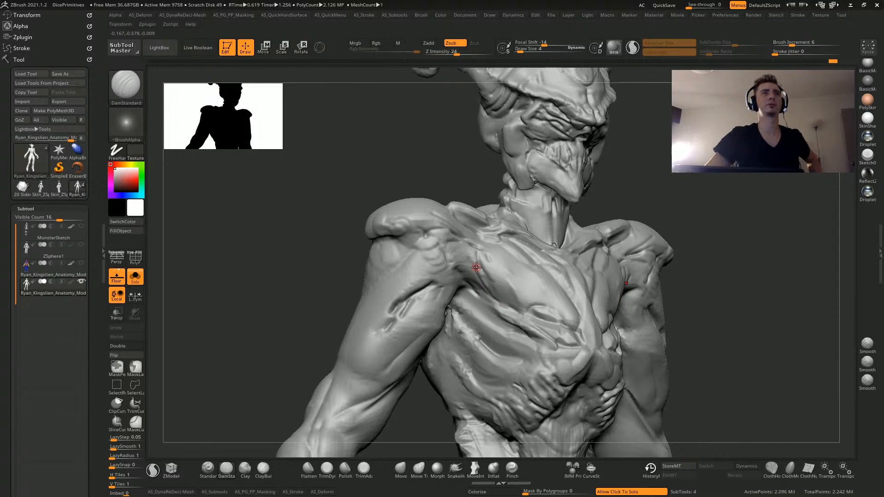
{"action": "left_click_drag", "start_coordinate": [294, 275], "coordinate": [317, 277]}
{"action": "key", "text": "]"}
{"action": "key", "text": "]"}
{"action": "key", "text": "]"}
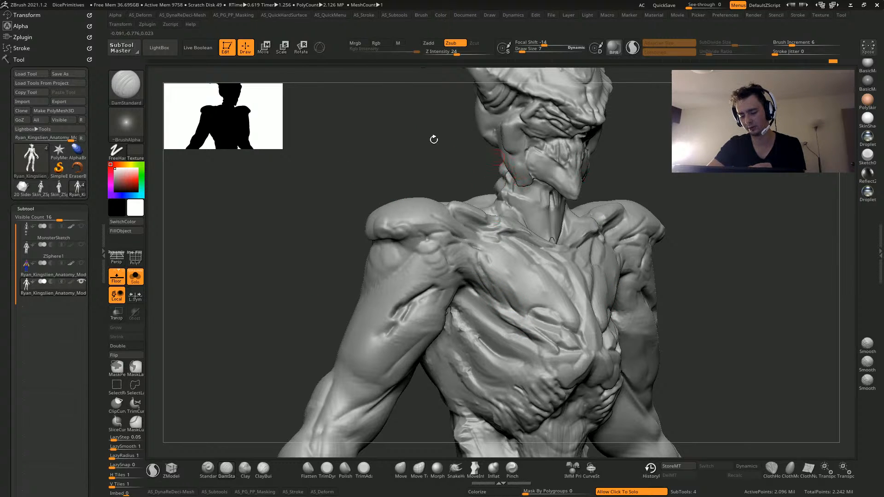
Carve vertical creases into the muscle strands between the nose and the jaw with the DamStandard brush at draw sizes 4 and 3
{"action": "mouse_move", "coordinate": [432, 138]}
{"action": "left_mouse_down"}
{"action": "mouse_move", "coordinate": [443, 119]}
{"action": "mouse_move", "coordinate": [415, 242]}
{"action": "mouse_move", "coordinate": [402, 136]}
{"action": "mouse_move", "coordinate": [351, 282]}
{"action": "mouse_move", "coordinate": [342, 221]}
{"action": "mouse_move", "coordinate": [300, 322]}
{"action": "left_mouse_up"}
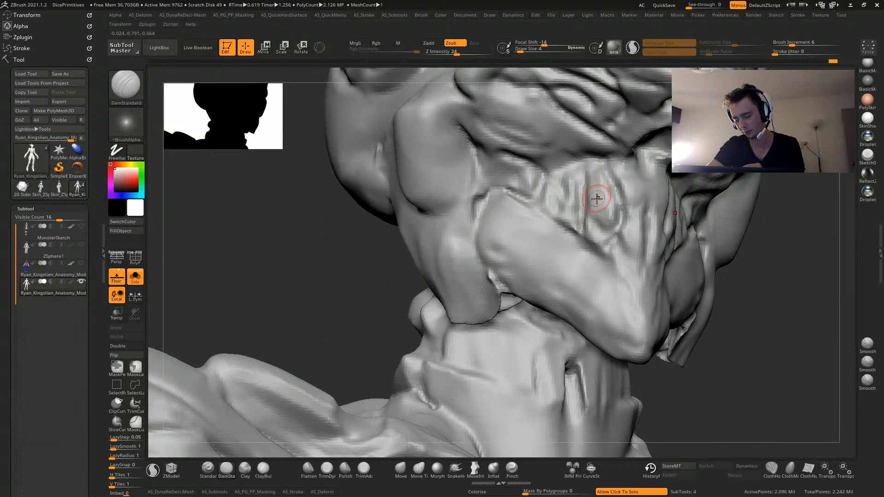
{"action": "mouse_move", "coordinate": [598, 198]}
{"action": "left_mouse_down"}
{"action": "mouse_move", "coordinate": [605, 224]}
{"action": "mouse_move", "coordinate": [617, 225]}
{"action": "left_mouse_up"}
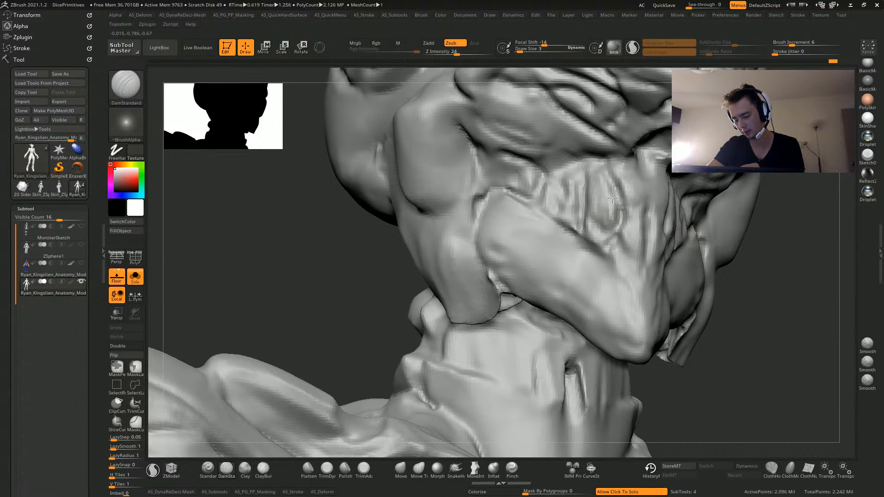
{"action": "left_click_drag", "start_coordinate": [211, 229], "coordinate": [264, 440]}
{"action": "left_click_drag", "start_coordinate": [210, 278], "coordinate": [592, 237]}
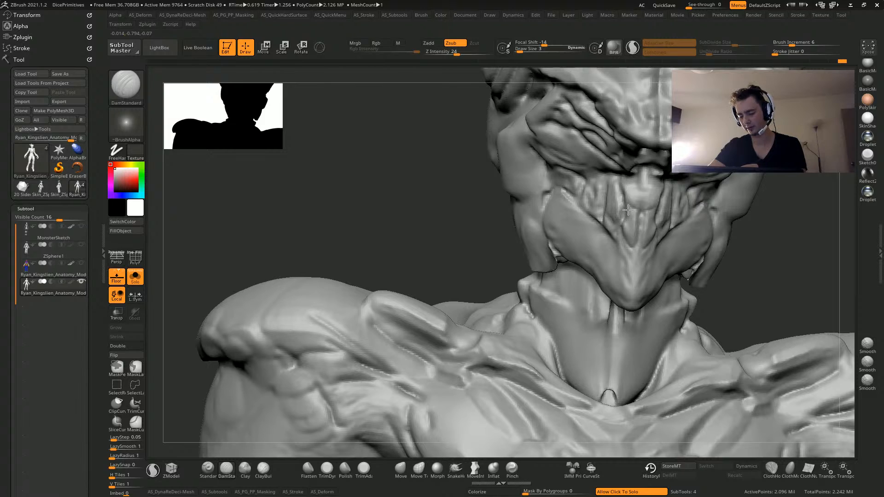
{"action": "left_click_drag", "start_coordinate": [378, 190], "coordinate": [387, 262]}
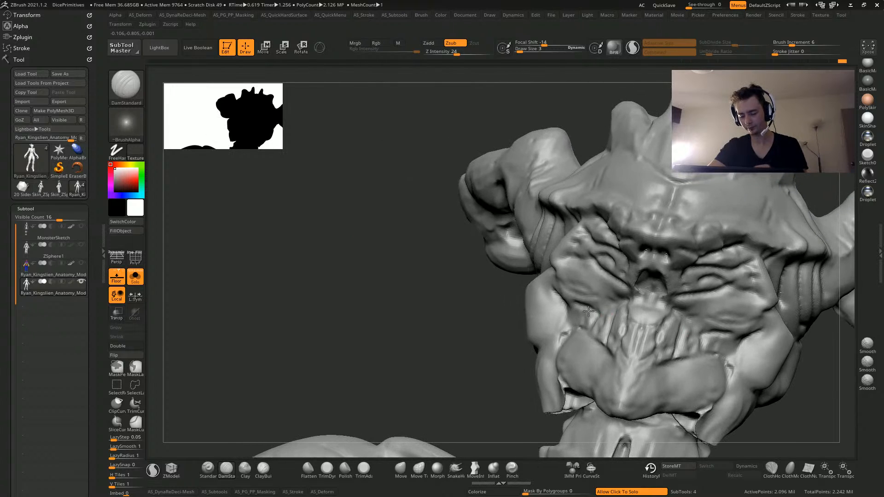
{"action": "mouse_move", "coordinate": [377, 310]}
{"action": "left_mouse_down"}
{"action": "mouse_move", "coordinate": [368, 328]}
{"action": "mouse_move", "coordinate": [371, 314]}
{"action": "left_mouse_up"}
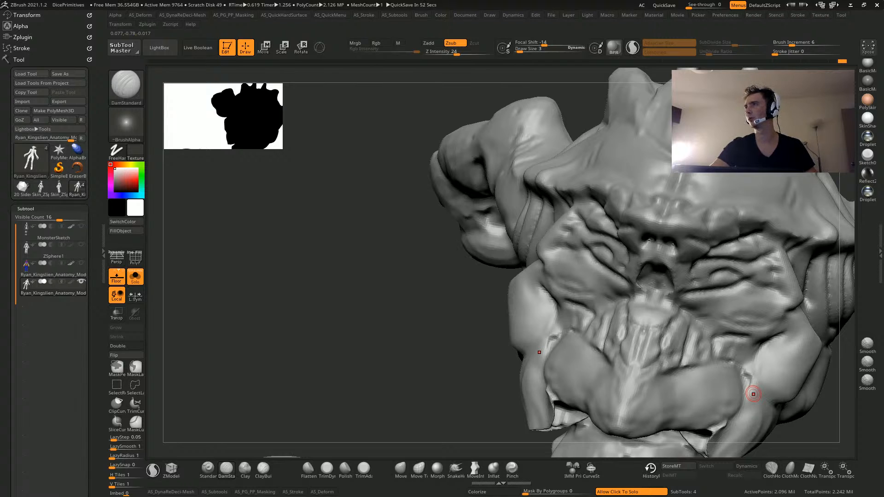
Switch to KeyShot, save the render scene as Demon in BIP format in the Art folder, and return to ZBrush
{"action": "left_click_drag", "start_coordinate": [690, 249], "coordinate": [339, 0]}
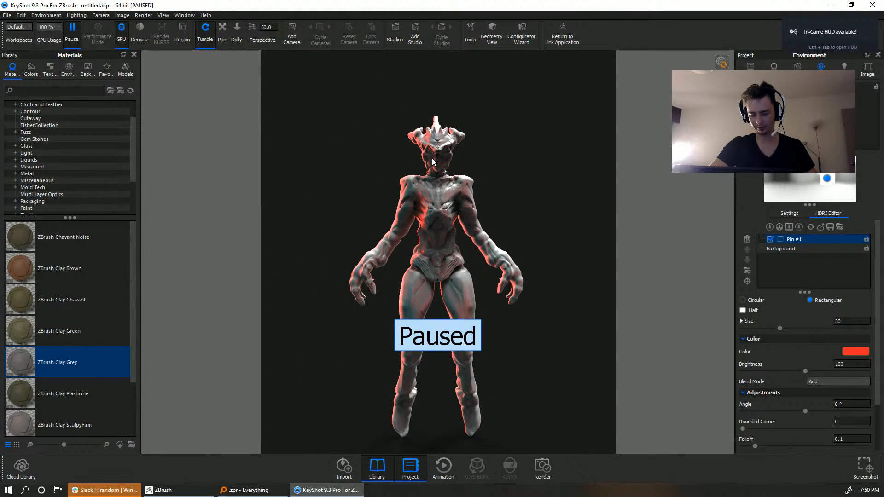
{"action": "left_click", "coordinate": [7, 15]}
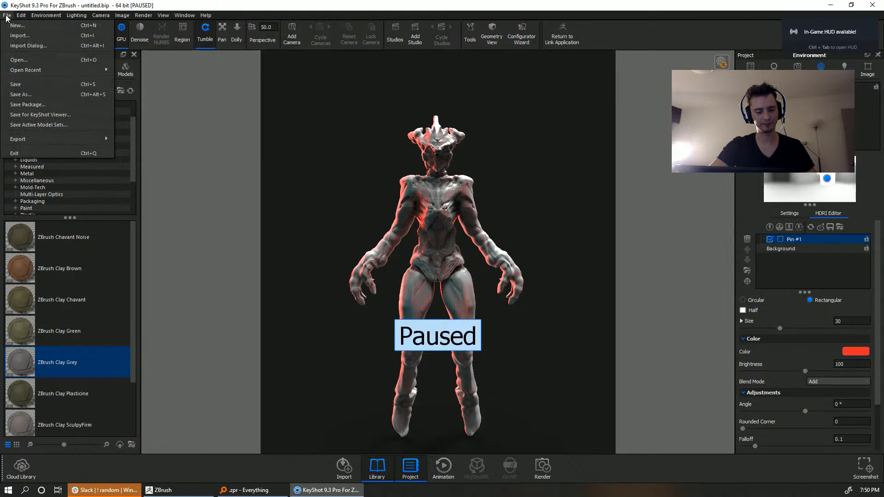
{"action": "left_click", "coordinate": [29, 93]}
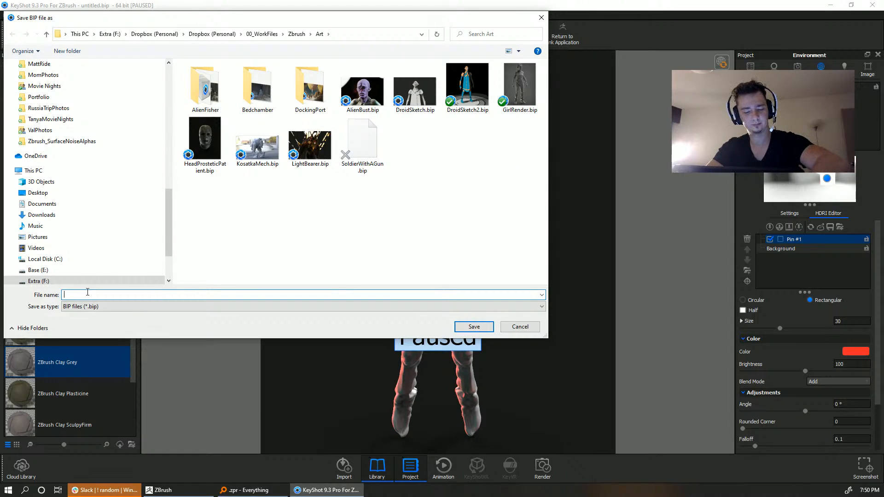
{"action": "type", "text": "Demon"}
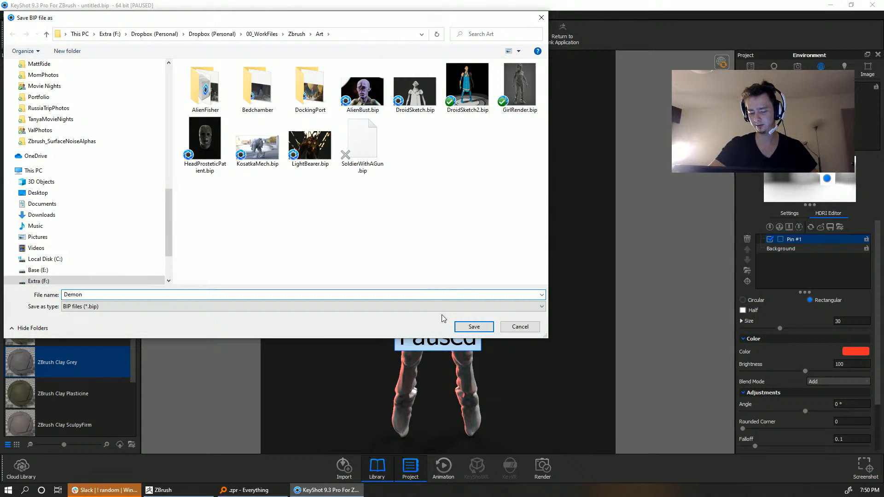
{"action": "left_click", "coordinate": [465, 328]}
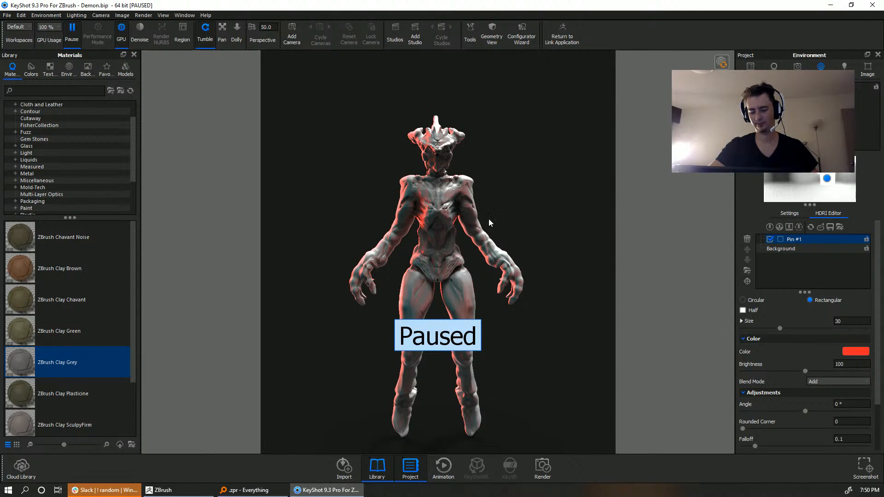
{"action": "double_click", "coordinate": [678, 5]}
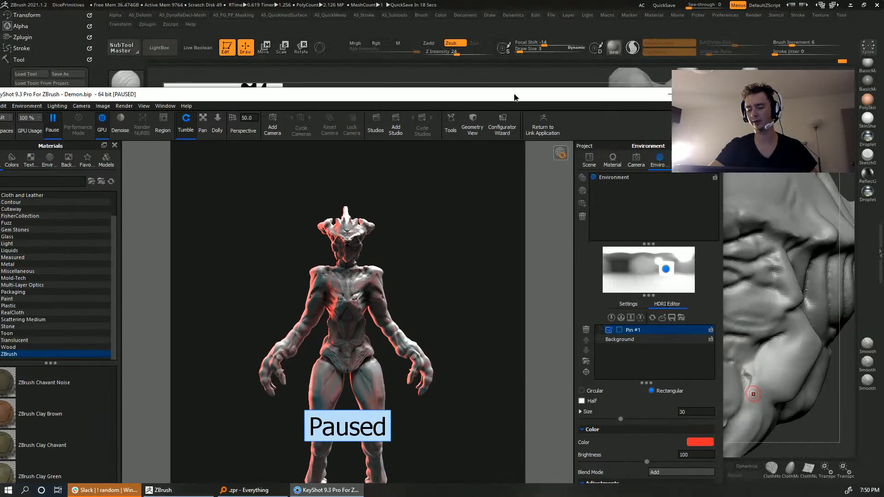
{"action": "left_click", "coordinate": [754, 394]}
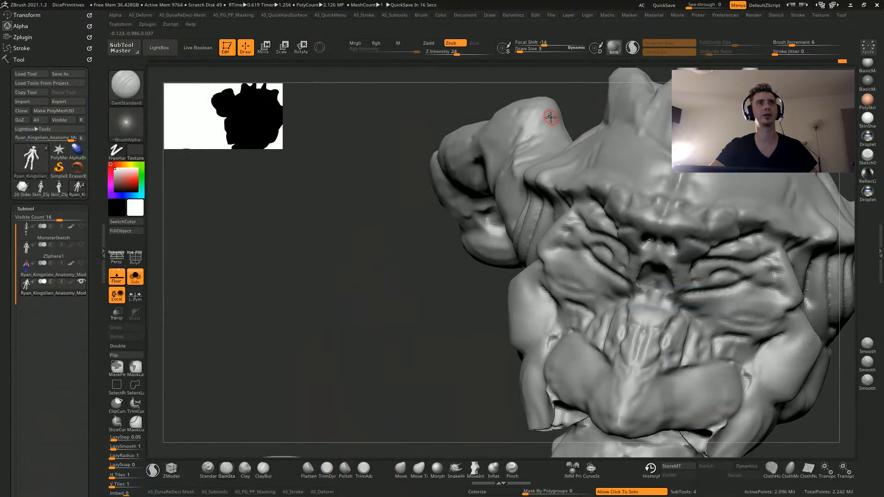
Smooth away the small notch at the base of the throat with the Smooth Stronger brush at draw size 5
{"action": "mouse_move", "coordinate": [387, 268]}
{"action": "left_mouse_down"}
{"action": "mouse_move", "coordinate": [396, 307]}
{"action": "mouse_move", "coordinate": [357, 294]}
{"action": "mouse_move", "coordinate": [290, 229]}
{"action": "left_mouse_up"}
{"action": "mouse_move", "coordinate": [312, 276]}
{"action": "left_mouse_down", "text": "shift"}
{"action": "mouse_move", "coordinate": [343, 289]}
{"action": "mouse_move", "coordinate": [320, 261]}
{"action": "left_mouse_up", "text": "shift"}
{"action": "mouse_move", "coordinate": [260, 277]}
{"action": "left_mouse_down"}
{"action": "mouse_move", "coordinate": [284, 294]}
{"action": "mouse_move", "coordinate": [343, 388]}
{"action": "mouse_move", "coordinate": [322, 363]}
{"action": "left_mouse_up"}
{"action": "left_click_drag", "start_coordinate": [285, 287], "coordinate": [274, 249]}
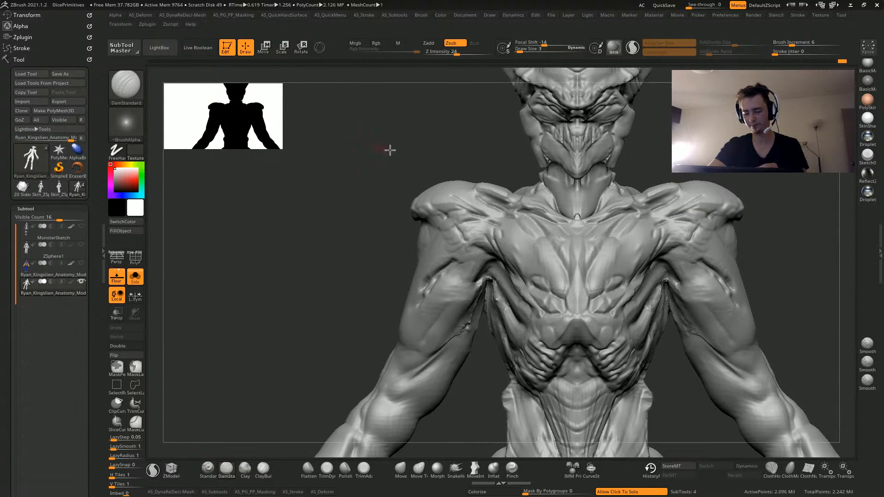
{"action": "left_click_drag", "start_coordinate": [390, 150], "coordinate": [529, 195]}
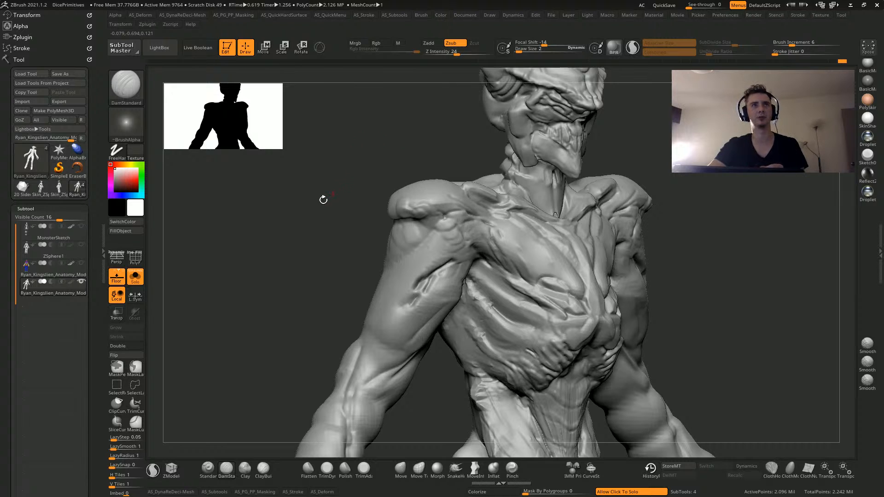
{"action": "left_click_drag", "start_coordinate": [401, 135], "coordinate": [533, 187]}
{"action": "key", "text": "shift"}
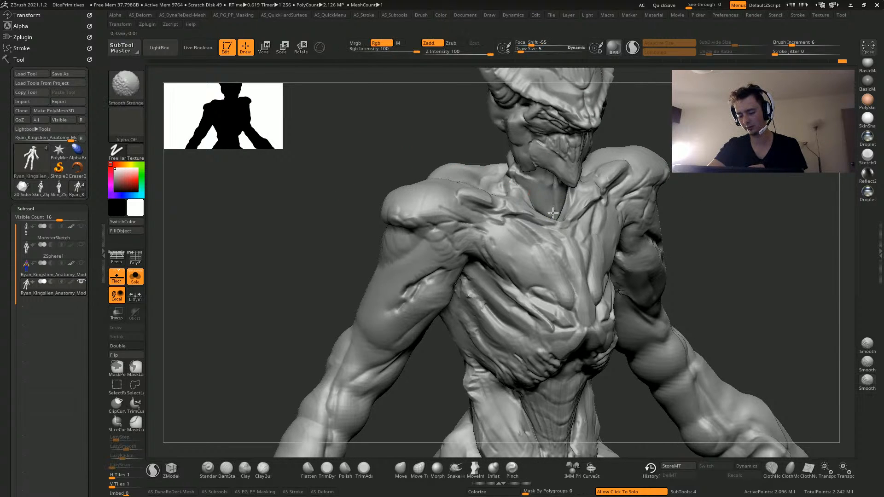
{"action": "mouse_move", "coordinate": [411, 149]}
{"action": "left_mouse_down"}
{"action": "mouse_move", "coordinate": [407, 124]}
{"action": "mouse_move", "coordinate": [367, 161]}
{"action": "mouse_move", "coordinate": [375, 195]}
{"action": "left_mouse_up"}
{"action": "left_click_drag", "start_coordinate": [498, 239], "coordinate": [537, 264]}
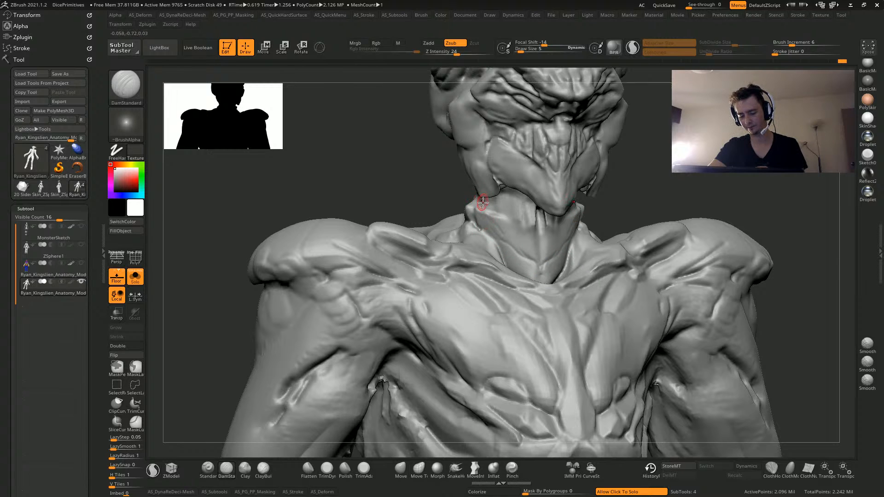
Mask the inside of the mouth opening below the nostrils with the MaskPen brush and invert the mask
{"action": "mouse_move", "coordinate": [391, 170]}
{"action": "left_mouse_down"}
{"action": "mouse_move", "coordinate": [382, 136]}
{"action": "mouse_move", "coordinate": [371, 217]}
{"action": "mouse_move", "coordinate": [278, 177]}
{"action": "left_mouse_up"}
{"action": "left_click_drag", "start_coordinate": [268, 267], "coordinate": [261, 232]}
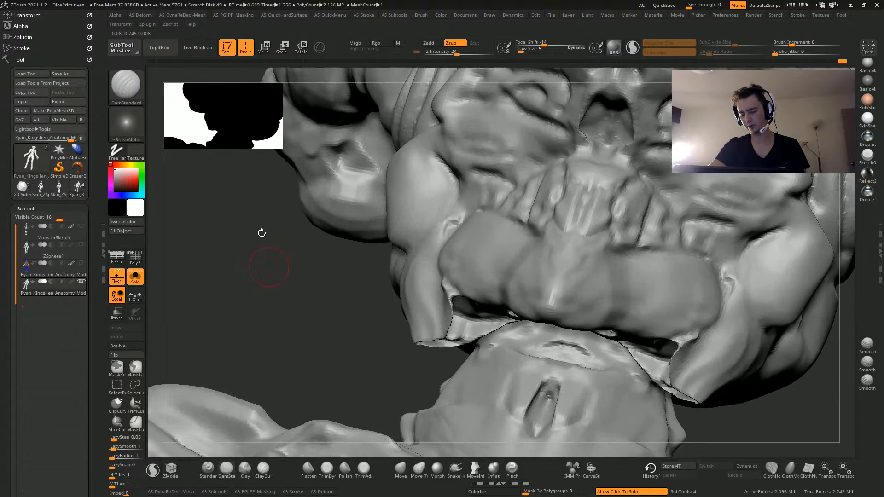
{"action": "left_click_drag", "start_coordinate": [278, 177], "coordinate": [257, 262]}
{"action": "mouse_move", "coordinate": [261, 232]}
{"action": "left_mouse_down", "text": "alt"}
{"action": "mouse_move", "coordinate": [248, 289]}
{"action": "mouse_move", "coordinate": [274, 284]}
{"action": "mouse_move", "coordinate": [276, 322]}
{"action": "mouse_move", "coordinate": [309, 343]}
{"action": "mouse_move", "coordinate": [286, 325]}
{"action": "mouse_move", "coordinate": [262, 282]}
{"action": "mouse_move", "coordinate": [307, 330]}
{"action": "mouse_move", "coordinate": [286, 296]}
{"action": "mouse_move", "coordinate": [288, 306]}
{"action": "mouse_move", "coordinate": [295, 275]}
{"action": "left_mouse_up", "text": "alt"}
{"action": "left_click_drag", "start_coordinate": [285, 322], "coordinate": [474, 277]}
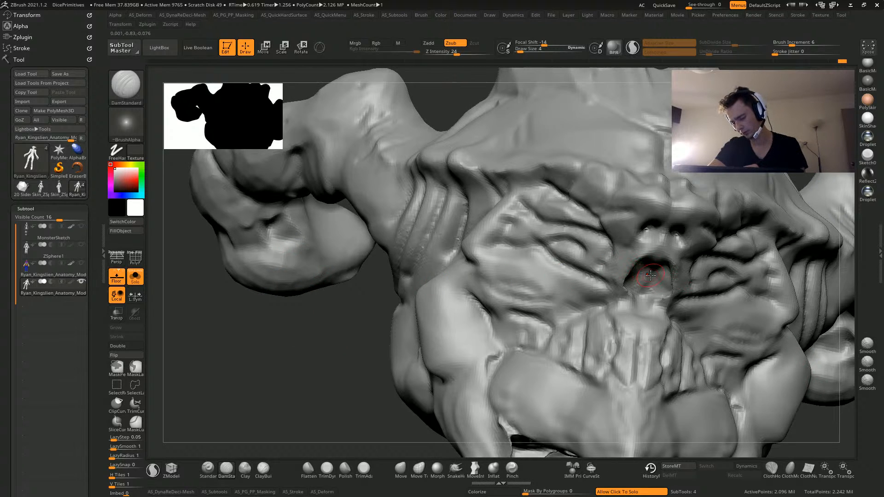
{"action": "mouse_move", "coordinate": [650, 275]}
{"action": "left_mouse_down", "text": "ctrl"}
{"action": "mouse_move", "coordinate": [642, 291]}
{"action": "mouse_move", "coordinate": [633, 267]}
{"action": "left_mouse_up", "text": "ctrl"}
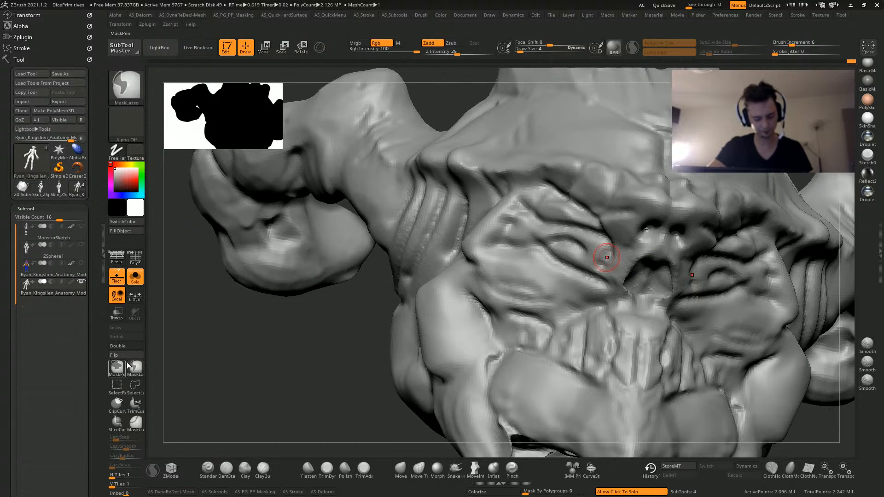
{"action": "left_click", "coordinate": [115, 369], "text": "ctrl"}
{"action": "mouse_move", "coordinate": [249, 368]}
{"action": "left_mouse_down"}
{"action": "mouse_move", "coordinate": [235, 366]}
{"action": "mouse_move", "coordinate": [237, 352]}
{"action": "left_mouse_up"}
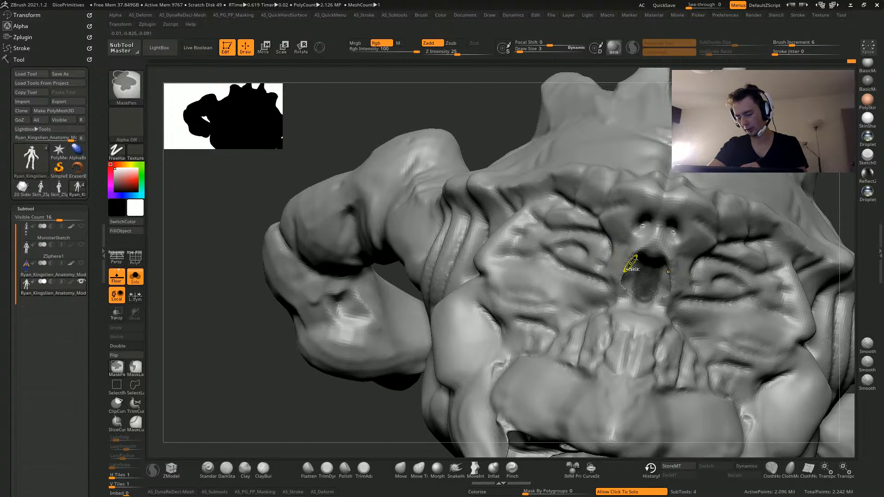
{"action": "left_click", "coordinate": [258, 386], "text": "ctrl"}
{"action": "mouse_move", "coordinate": [258, 386]}
{"action": "left_mouse_down"}
{"action": "mouse_move", "coordinate": [247, 385]}
{"action": "mouse_move", "coordinate": [322, 367]}
{"action": "mouse_move", "coordinate": [319, 375]}
{"action": "left_mouse_up"}
Reshape the unmasked surface inside the mouth opening with the Move brush at draw sizes 10 and 16
{"action": "left_click", "coordinate": [400, 470]}
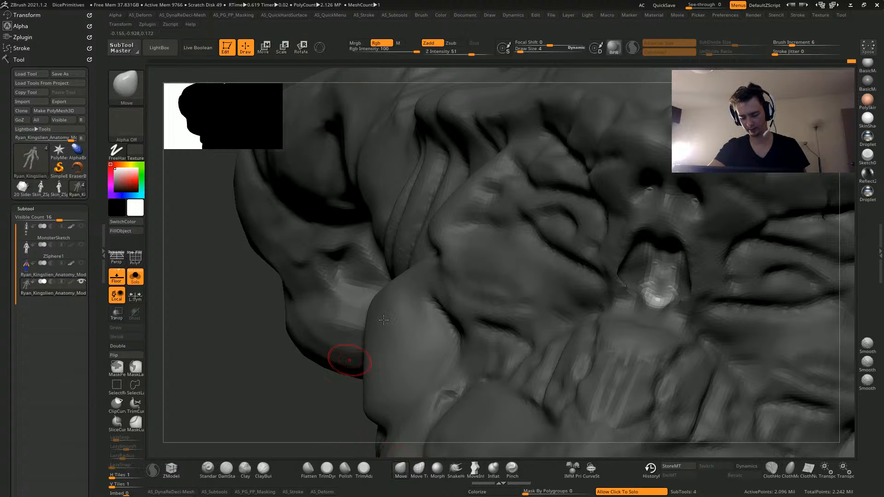
{"action": "left_click_drag", "start_coordinate": [239, 337], "coordinate": [366, 296]}
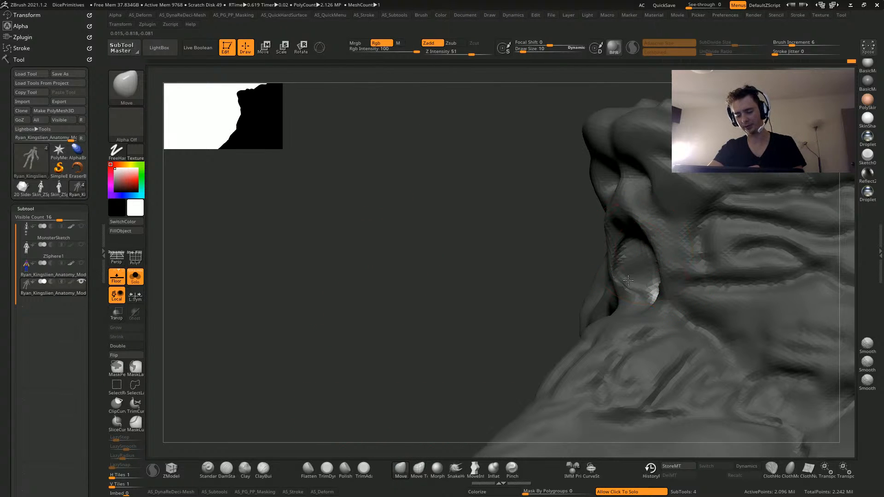
{"action": "mouse_move", "coordinate": [429, 227]}
{"action": "left_mouse_down"}
{"action": "mouse_move", "coordinate": [422, 267]}
{"action": "mouse_move", "coordinate": [533, 263]}
{"action": "left_mouse_up"}
{"action": "key", "text": "bracketright"}
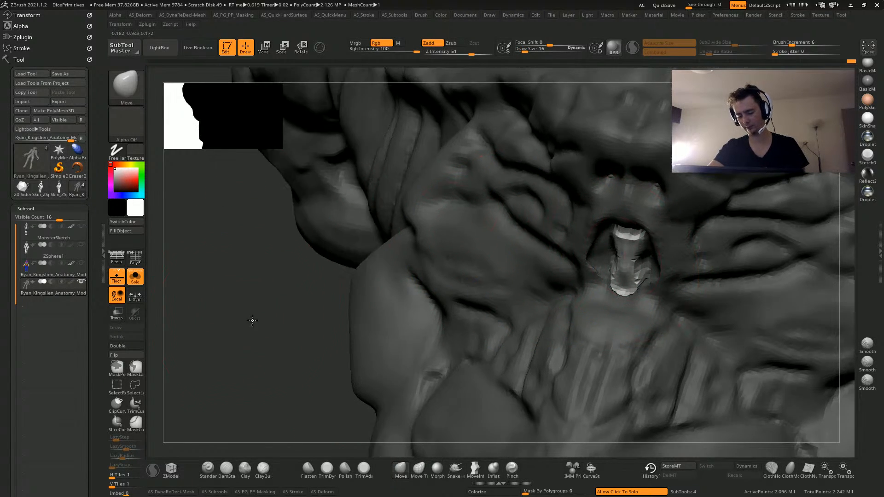
Refine the inside of the mouth opening with the Move brush at draw size 8, and clear the mask
{"action": "left_click_drag", "start_coordinate": [250, 319], "coordinate": [357, 227]}
{"action": "left_click_drag", "start_coordinate": [339, 140], "coordinate": [336, 211]}
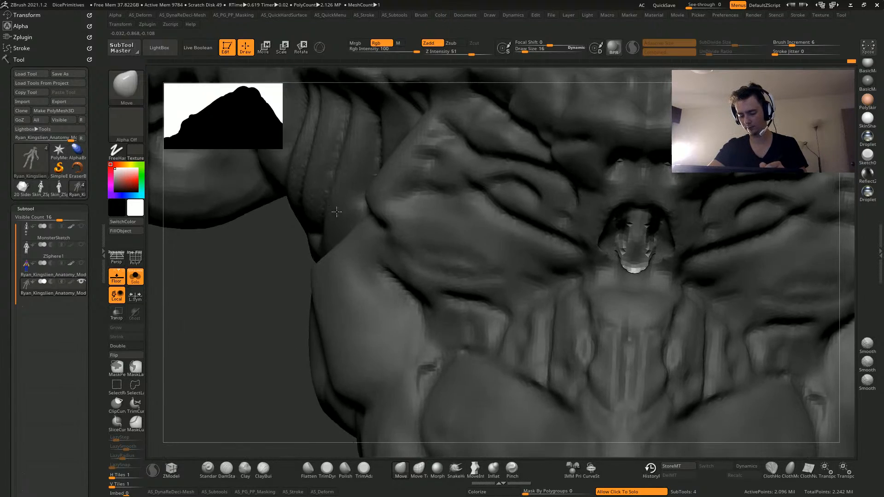
{"action": "mouse_move", "coordinate": [305, 264]}
{"action": "left_mouse_down"}
{"action": "mouse_move", "coordinate": [231, 336]}
{"action": "mouse_move", "coordinate": [638, 229]}
{"action": "left_mouse_up"}
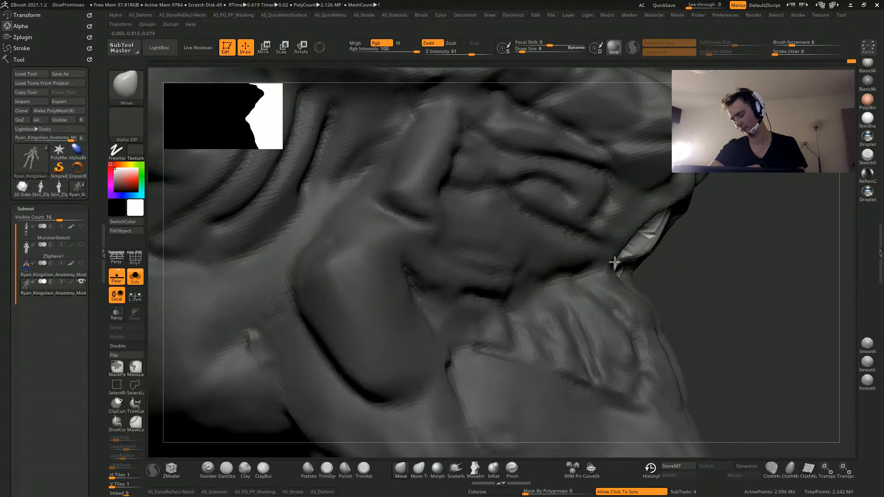
{"action": "left_click_drag", "start_coordinate": [724, 355], "coordinate": [494, 249], "text": "alt"}
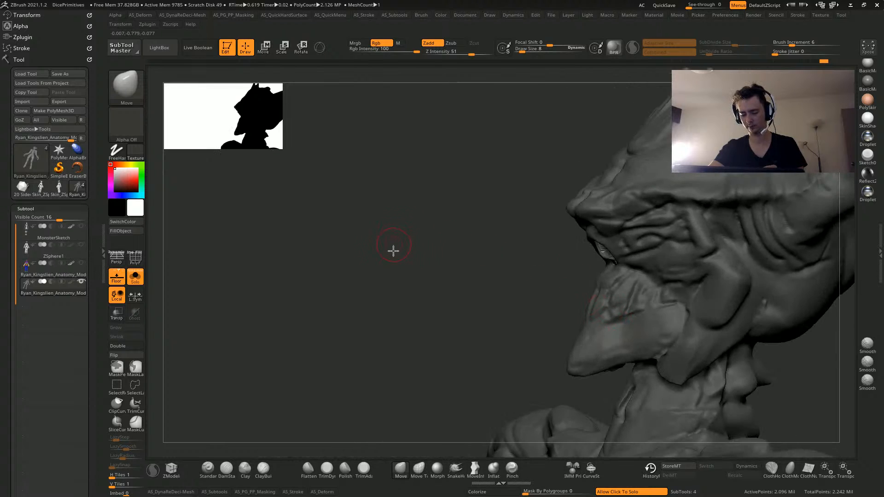
{"action": "left_click_drag", "start_coordinate": [392, 250], "coordinate": [348, 187]}
{"action": "left_click", "coordinate": [348, 187], "text": "ctrl"}
{"action": "mouse_move", "coordinate": [364, 277]}
{"action": "left_mouse_down", "text": "shift"}
{"action": "mouse_move", "coordinate": [320, 284]}
{"action": "mouse_move", "coordinate": [342, 305]}
{"action": "mouse_move", "coordinate": [347, 193]}
{"action": "mouse_move", "coordinate": [614, 248]}
{"action": "left_mouse_up", "text": "shift"}
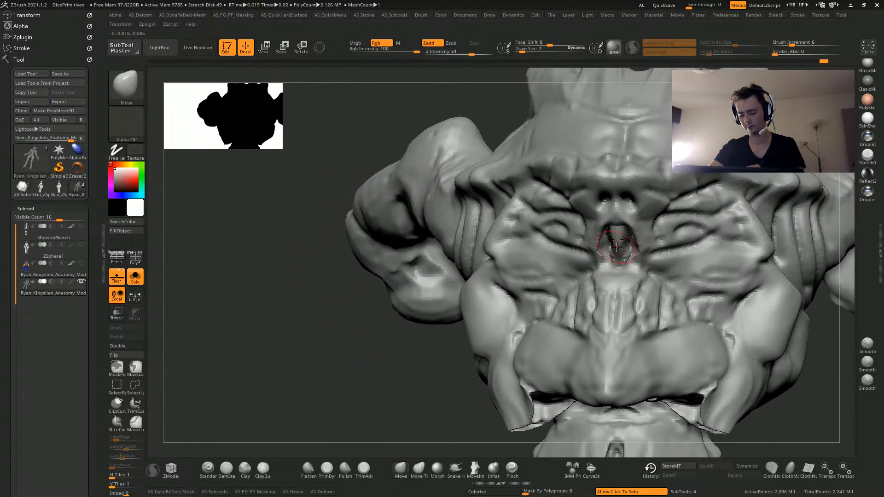
Try to mask the area between the inner thighs with the MaskPen brush, invert the mask, and undo the masking
{"action": "left_click_drag", "start_coordinate": [354, 300], "coordinate": [302, 243], "text": "alt"}
{"action": "left_click_drag", "start_coordinate": [296, 279], "coordinate": [302, 345], "text": "alt"}
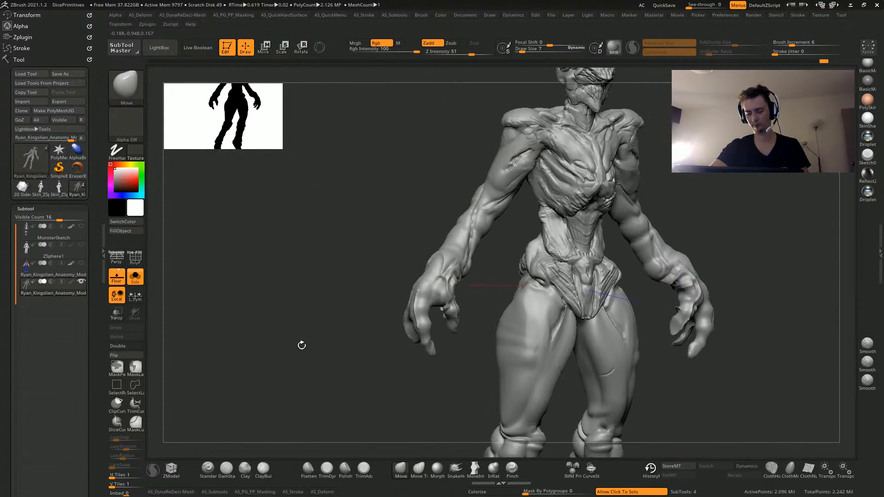
{"action": "left_click_drag", "start_coordinate": [286, 302], "coordinate": [257, 302]}
{"action": "left_click_drag", "start_coordinate": [237, 340], "coordinate": [240, 359]}
{"action": "mouse_move", "coordinate": [460, 223]}
{"action": "left_mouse_down", "text": "ctrl"}
{"action": "mouse_move", "coordinate": [505, 167]}
{"action": "mouse_move", "coordinate": [525, 185]}
{"action": "mouse_move", "coordinate": [488, 220]}
{"action": "left_mouse_up", "text": "ctrl"}
{"action": "key", "text": "ctrl+z"}
{"action": "key", "text": "ctrl+z"}
{"action": "left_click_drag", "start_coordinate": [356, 357], "coordinate": [367, 372]}
{"action": "key", "text": "bracketright"}
{"action": "key", "text": "bracketright"}
{"action": "key", "text": "bracketright"}
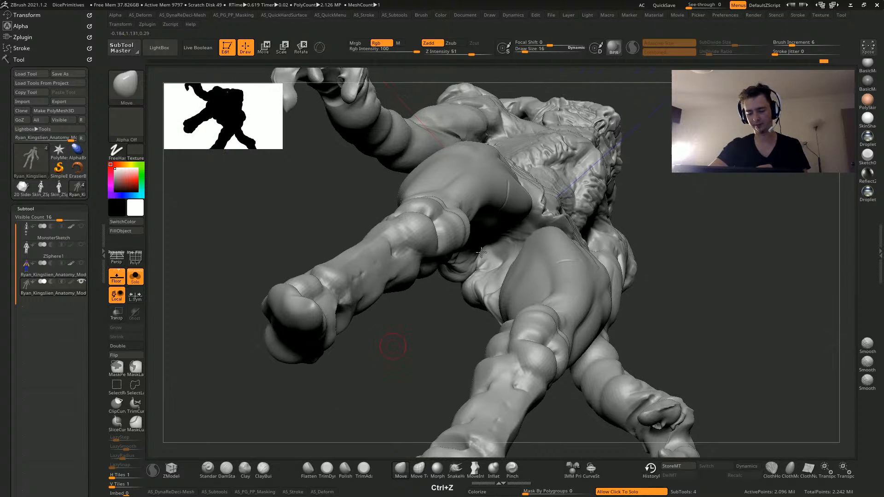
{"action": "left_click_drag", "start_coordinate": [483, 253], "coordinate": [491, 259], "text": "ctrl"}
{"action": "mouse_move", "coordinate": [411, 346]}
{"action": "left_mouse_down"}
{"action": "mouse_move", "coordinate": [416, 320]}
{"action": "mouse_move", "coordinate": [360, 233]}
{"action": "mouse_move", "coordinate": [319, 225]}
{"action": "mouse_move", "coordinate": [295, 258]}
{"action": "mouse_move", "coordinate": [332, 223]}
{"action": "mouse_move", "coordinate": [267, 195]}
{"action": "mouse_move", "coordinate": [241, 235]}
{"action": "mouse_move", "coordinate": [355, 272]}
{"action": "mouse_move", "coordinate": [346, 293]}
{"action": "left_mouse_up"}
{"action": "left_click", "coordinate": [341, 281], "text": "ctrl"}
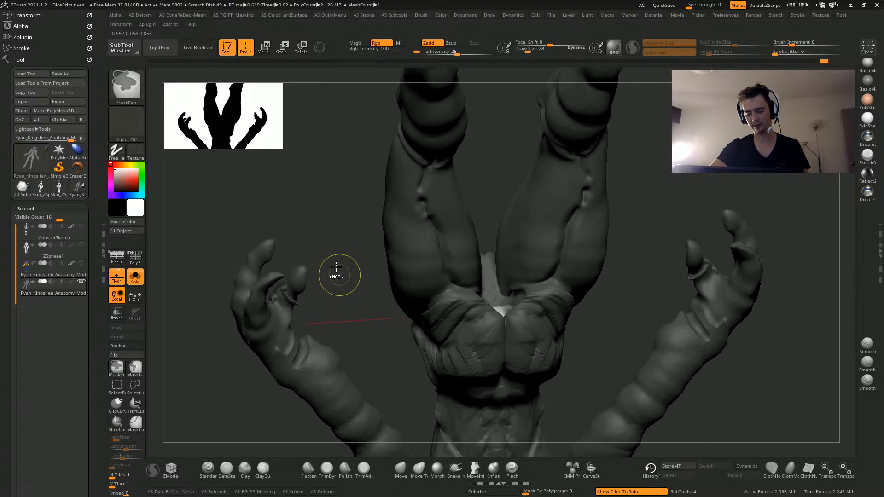
{"action": "key", "text": "ctrl+z"}
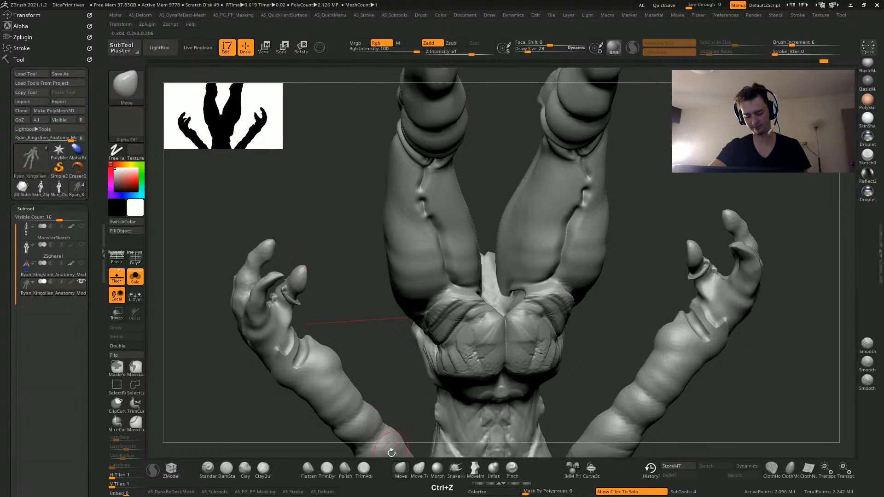
Reshape the crotch surface between the thighs with the Move brush at draw size 34
{"action": "left_click", "coordinate": [315, 470]}
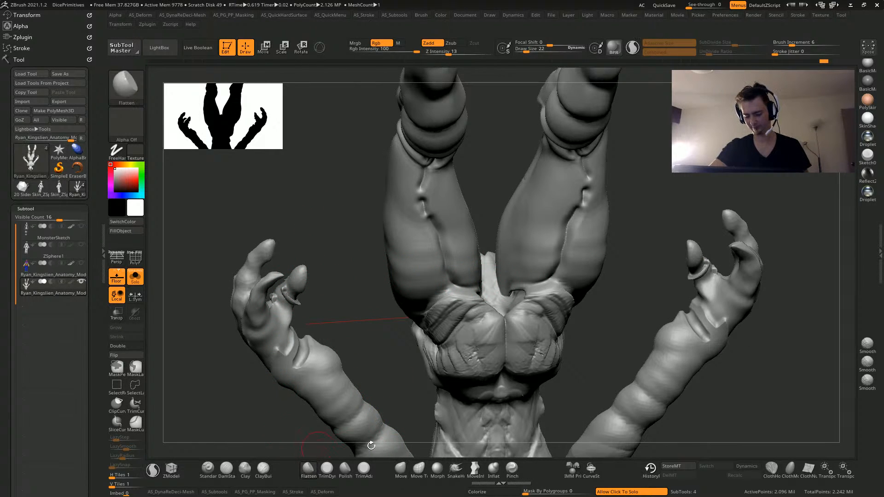
{"action": "left_click", "coordinate": [403, 470]}
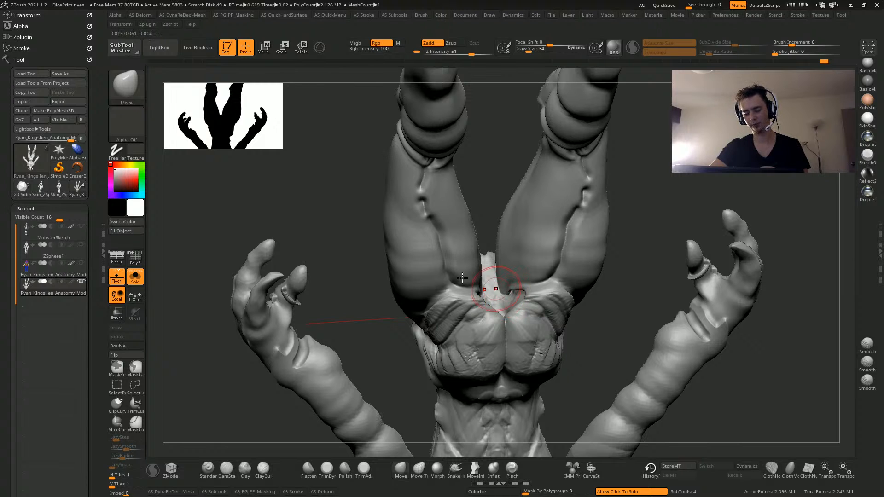
{"action": "left_click_drag", "start_coordinate": [331, 270], "coordinate": [338, 294], "text": "alt"}
{"action": "left_click_drag", "start_coordinate": [517, 290], "coordinate": [512, 286]}
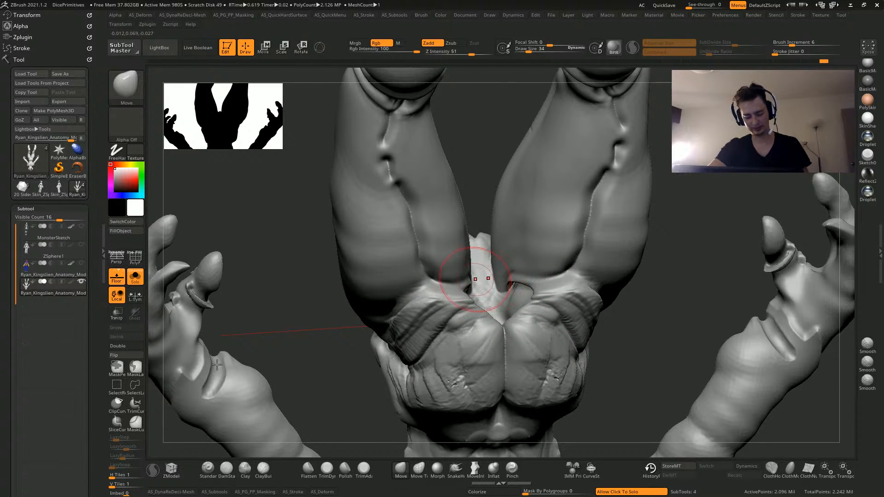
Build up the surface between the inner thighs and below the buttocks with the Clay brush at draw sizes 28 and 22
{"action": "left_click", "coordinate": [245, 467]}
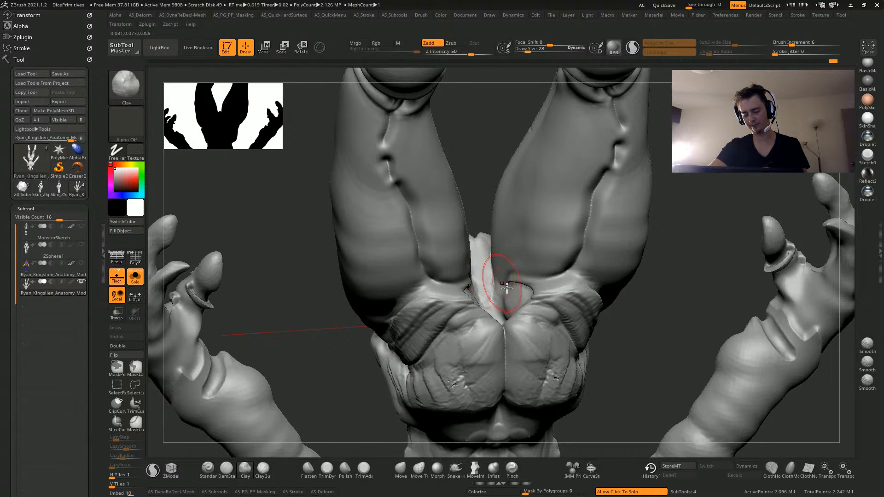
{"action": "left_click_drag", "start_coordinate": [270, 229], "coordinate": [285, 281]}
{"action": "mouse_move", "coordinate": [480, 307]}
{"action": "left_mouse_down"}
{"action": "mouse_move", "coordinate": [495, 339]}
{"action": "mouse_move", "coordinate": [508, 338]}
{"action": "mouse_move", "coordinate": [485, 311]}
{"action": "mouse_move", "coordinate": [509, 306]}
{"action": "mouse_move", "coordinate": [527, 325]}
{"action": "mouse_move", "coordinate": [517, 292]}
{"action": "mouse_move", "coordinate": [525, 306]}
{"action": "left_mouse_up"}
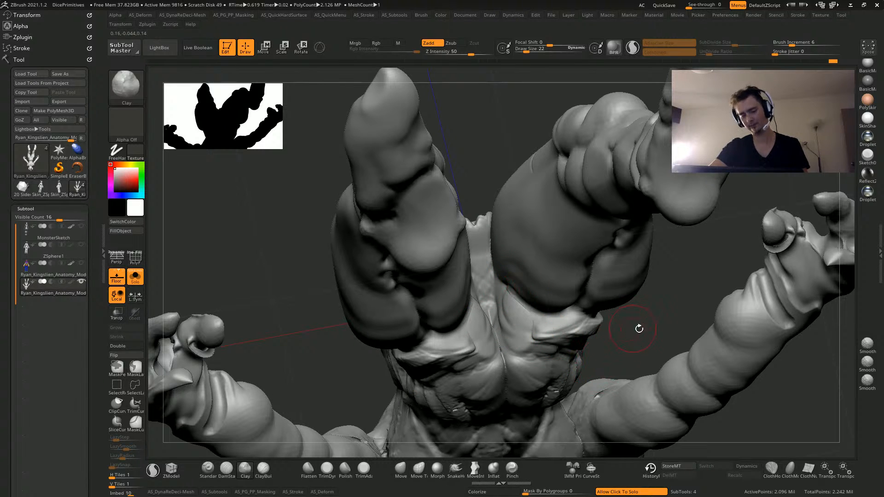
{"action": "left_click_drag", "start_coordinate": [639, 329], "coordinate": [429, 295]}
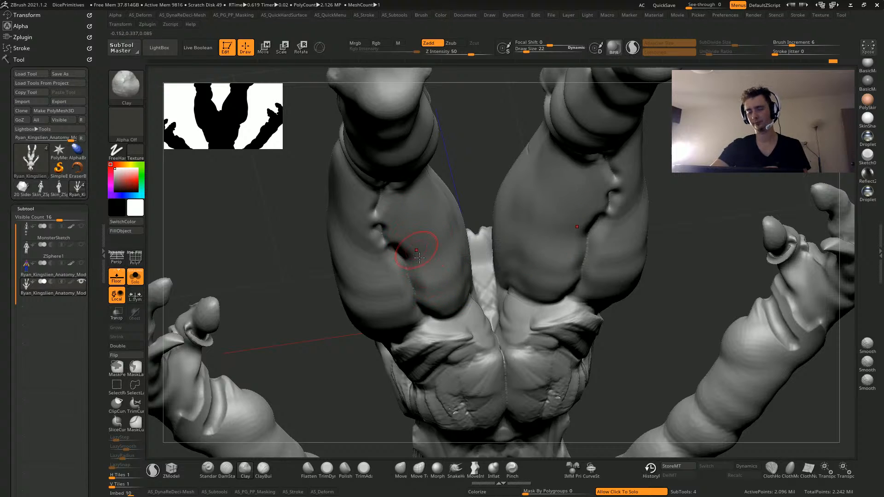
{"action": "mouse_move", "coordinate": [494, 299]}
{"action": "left_mouse_down"}
{"action": "mouse_move", "coordinate": [503, 316]}
{"action": "mouse_move", "coordinate": [508, 263]}
{"action": "left_mouse_up"}
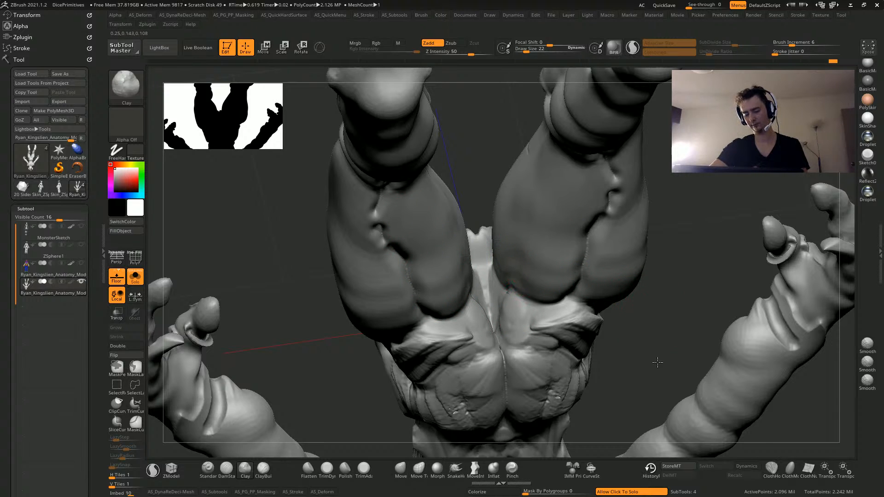
{"action": "left_click_drag", "start_coordinate": [658, 362], "coordinate": [656, 294]}
Carve a short crease into the inner back of both thighs with the DamStandard brush
{"action": "left_click", "coordinate": [226, 469]}
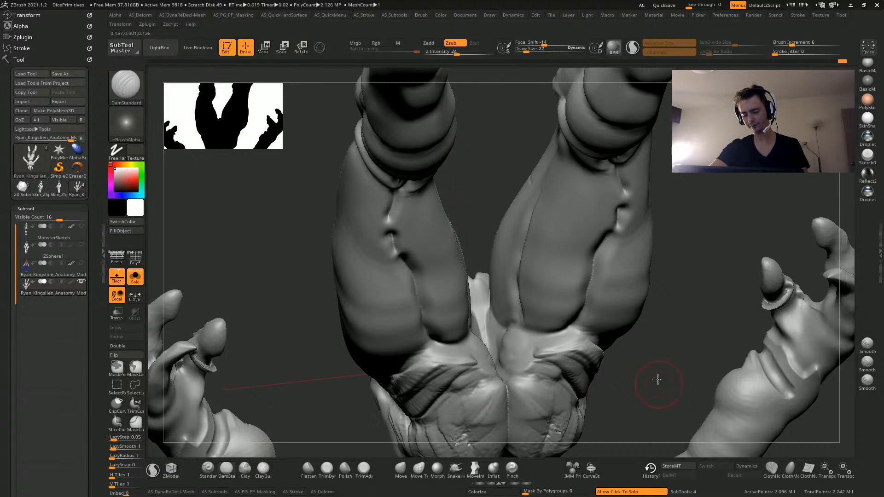
{"action": "left_click_drag", "start_coordinate": [634, 359], "coordinate": [547, 281]}
{"action": "mouse_move", "coordinate": [569, 215]}
{"action": "left_mouse_down"}
{"action": "mouse_move", "coordinate": [539, 213]}
{"action": "mouse_move", "coordinate": [558, 232]}
{"action": "left_mouse_up"}
{"action": "mouse_move", "coordinate": [276, 302]}
{"action": "left_mouse_down", "text": "alt"}
{"action": "mouse_move", "coordinate": [327, 257]}
{"action": "mouse_move", "coordinate": [341, 298]}
{"action": "mouse_move", "coordinate": [489, 272]}
{"action": "left_mouse_up", "text": "alt"}
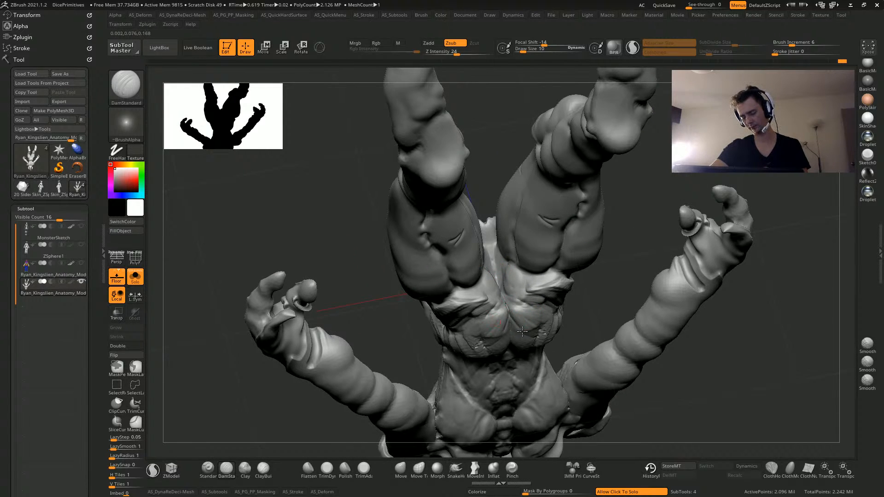
Mask the outer upper areas of both buttocks just below the waist and invert the mask
{"action": "mouse_move", "coordinate": [331, 236]}
{"action": "left_mouse_down"}
{"action": "mouse_move", "coordinate": [322, 299]}
{"action": "mouse_move", "coordinate": [348, 358]}
{"action": "mouse_move", "coordinate": [322, 330]}
{"action": "mouse_move", "coordinate": [353, 286]}
{"action": "mouse_move", "coordinate": [305, 287]}
{"action": "left_mouse_up"}
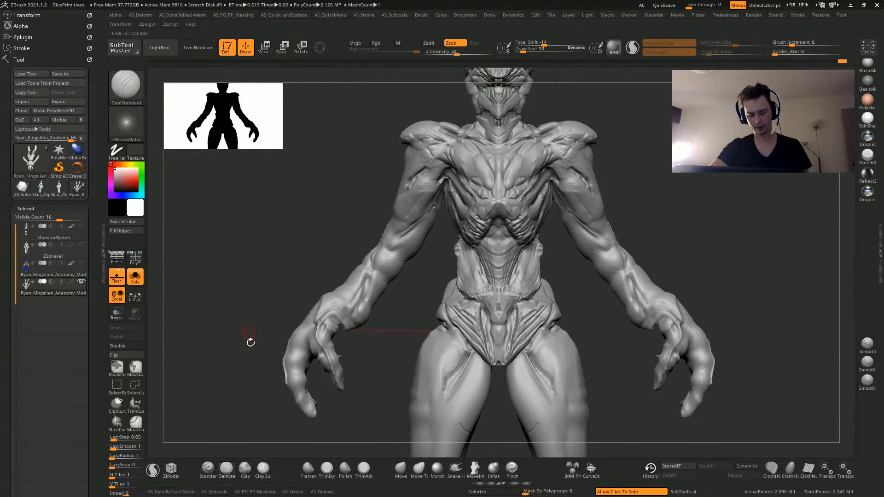
{"action": "mouse_move", "coordinate": [193, 380]}
{"action": "left_mouse_down"}
{"action": "mouse_move", "coordinate": [237, 351]}
{"action": "mouse_move", "coordinate": [424, 402]}
{"action": "mouse_move", "coordinate": [433, 399]}
{"action": "mouse_move", "coordinate": [386, 387]}
{"action": "mouse_move", "coordinate": [474, 281]}
{"action": "left_mouse_up"}
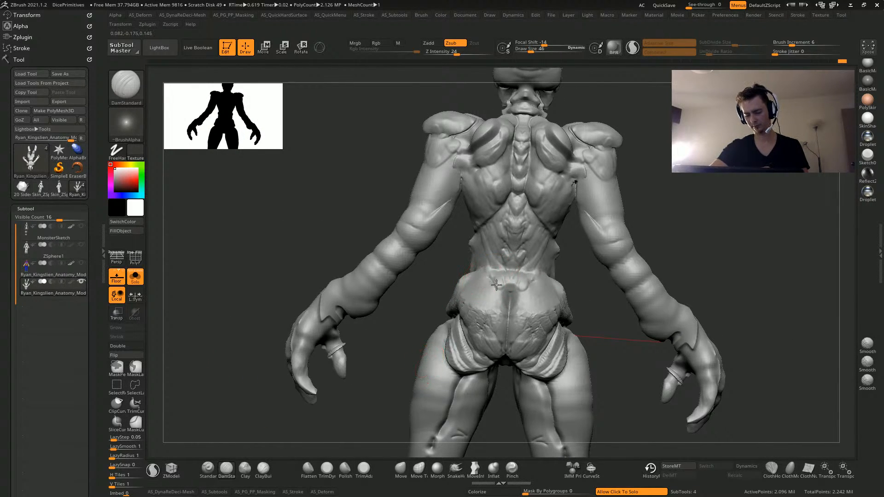
{"action": "key", "text": "ctrl+z"}
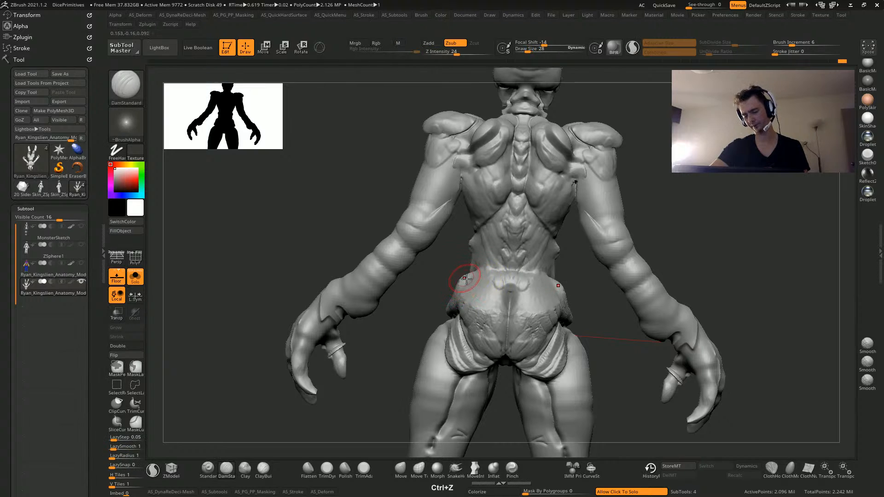
{"action": "left_click_drag", "start_coordinate": [465, 281], "coordinate": [469, 288], "text": "ctrl"}
{"action": "left_click", "coordinate": [426, 305], "text": "ctrl"}
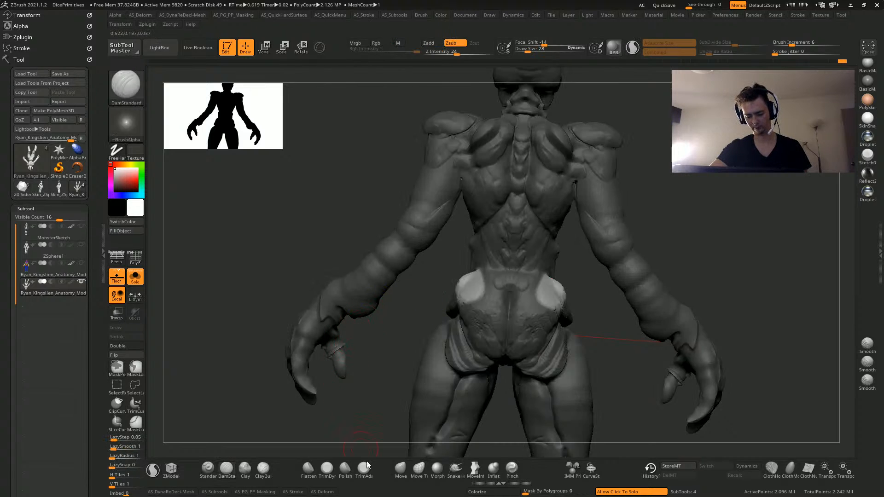
Pull the unmasked upper buttock bumps upward with the Move brush at draw size 82, clear the mask, and refine their side profile
{"action": "mouse_move", "coordinate": [467, 274]}
{"action": "left_mouse_down"}
{"action": "mouse_move", "coordinate": [464, 282]}
{"action": "mouse_move", "coordinate": [464, 272]}
{"action": "left_mouse_up"}
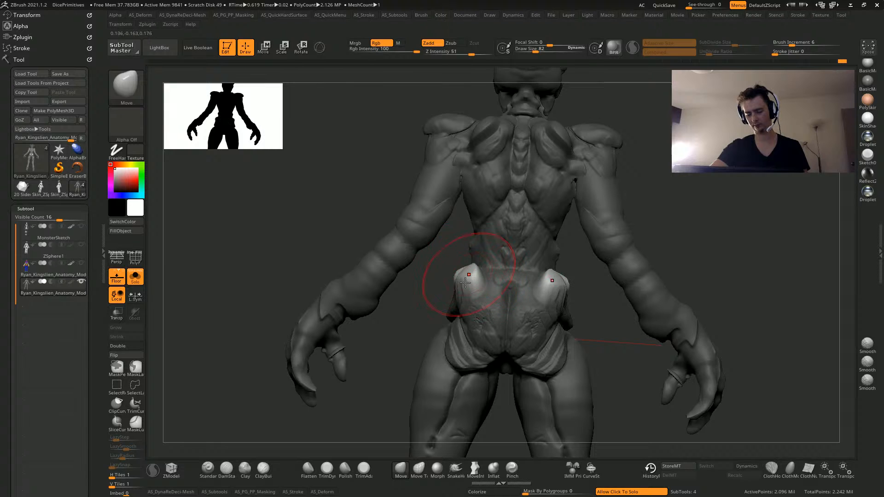
{"action": "left_click_drag", "start_coordinate": [414, 329], "coordinate": [360, 264], "text": "ctrl"}
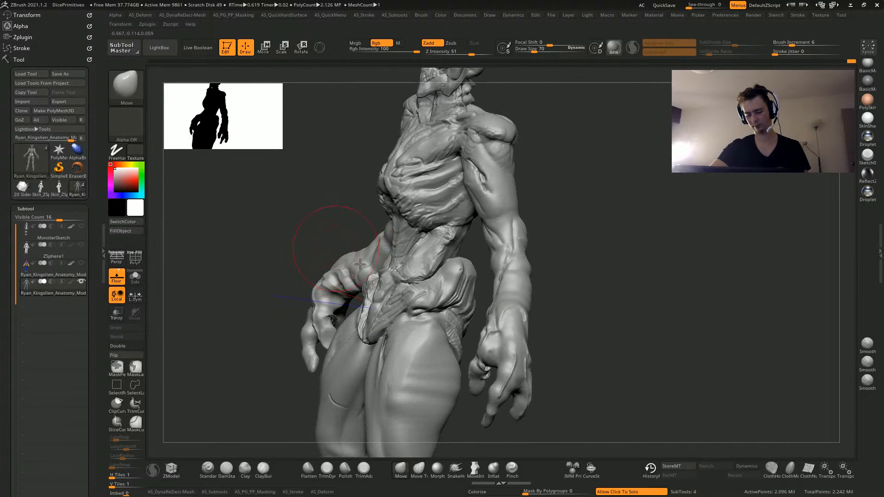
{"action": "left_click_drag", "start_coordinate": [459, 260], "coordinate": [457, 275]}
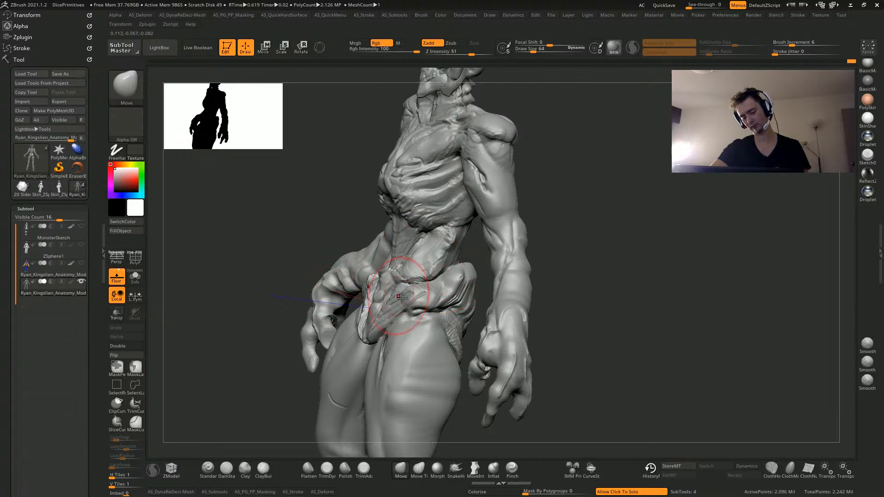
Adjust the groin tip, the folds under the buttocks and the outer thighs with the Move brush at draw size 64
{"action": "left_click_drag", "start_coordinate": [367, 329], "coordinate": [364, 340]}
{"action": "mouse_move", "coordinate": [257, 302]}
{"action": "left_mouse_down", "text": "alt"}
{"action": "mouse_move", "coordinate": [272, 272]}
{"action": "mouse_move", "coordinate": [262, 297]}
{"action": "mouse_move", "coordinate": [272, 296]}
{"action": "mouse_move", "coordinate": [237, 292]}
{"action": "mouse_move", "coordinate": [290, 293]}
{"action": "left_mouse_up", "text": "alt"}
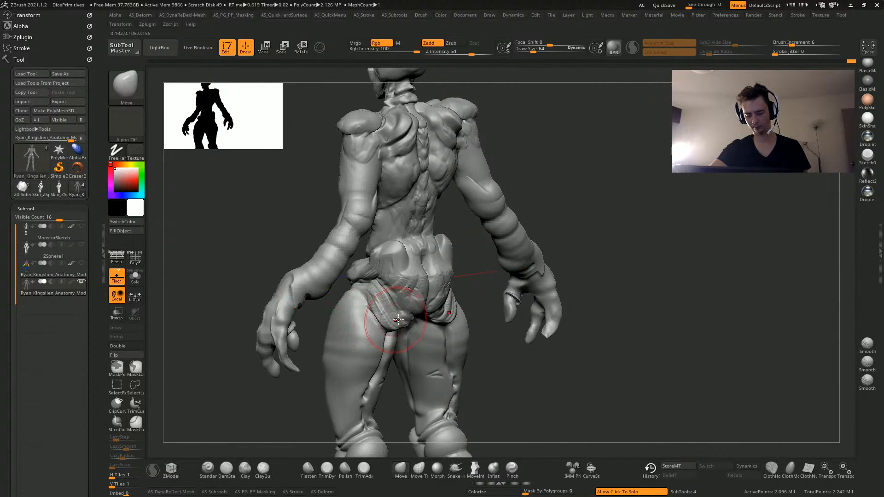
{"action": "left_click_drag", "start_coordinate": [399, 320], "coordinate": [416, 329]}
{"action": "left_click_drag", "start_coordinate": [514, 399], "coordinate": [485, 397]}
{"action": "left_click_drag", "start_coordinate": [286, 384], "coordinate": [329, 335], "text": "alt"}
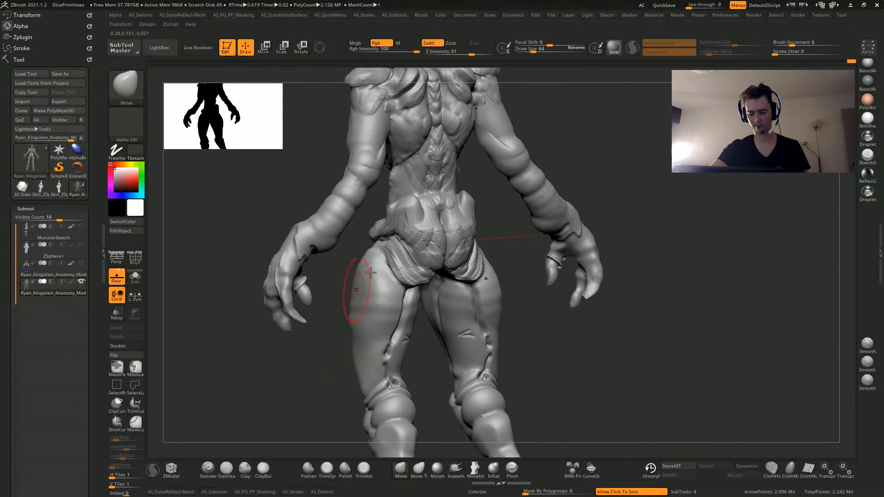
{"action": "left_click_drag", "start_coordinate": [370, 256], "coordinate": [377, 262]}
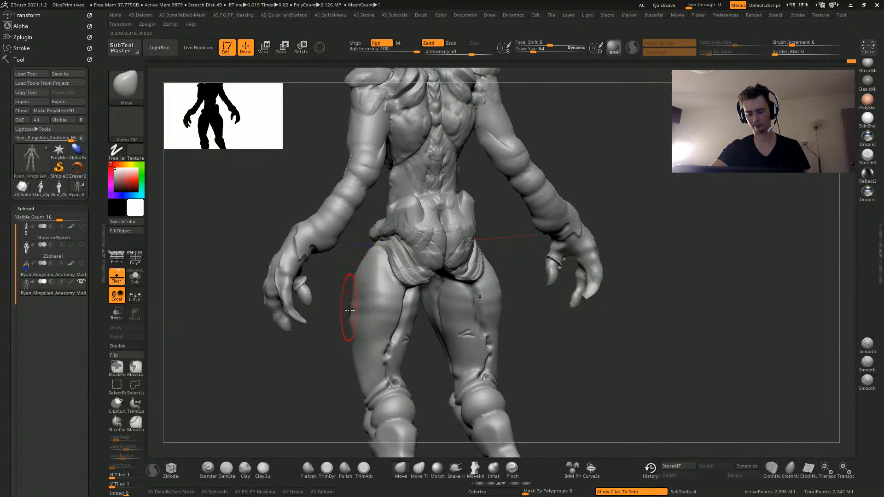
Build up and smooth the muscle forms on the calves and heels with the Clay brush at draw sizes 28, 16, 10 and 22
{"action": "mouse_move", "coordinate": [322, 310]}
{"action": "left_mouse_down"}
{"action": "mouse_move", "coordinate": [312, 310]}
{"action": "mouse_move", "coordinate": [312, 365]}
{"action": "mouse_move", "coordinate": [327, 284]}
{"action": "left_mouse_up"}
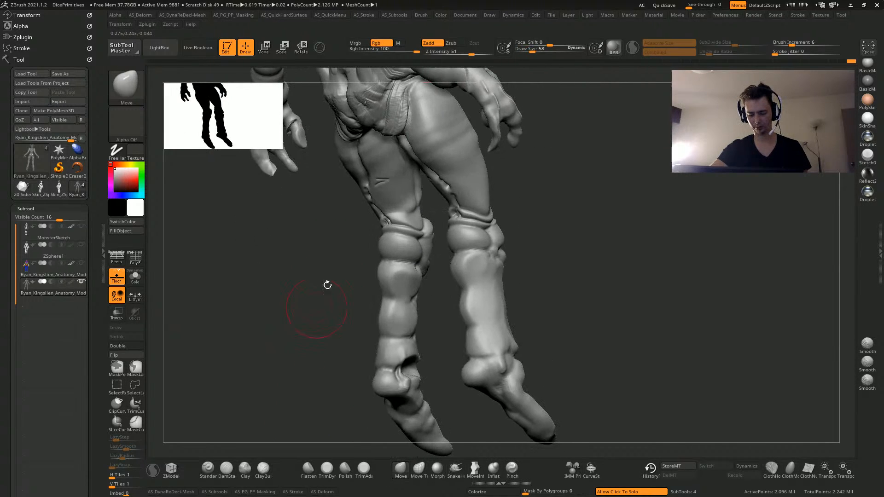
{"action": "left_click", "coordinate": [245, 468]}
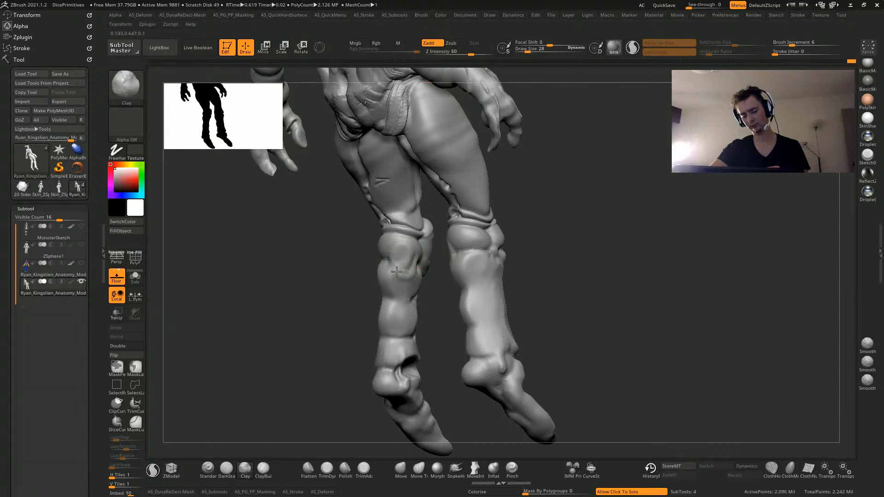
{"action": "left_click_drag", "start_coordinate": [360, 290], "coordinate": [392, 287]}
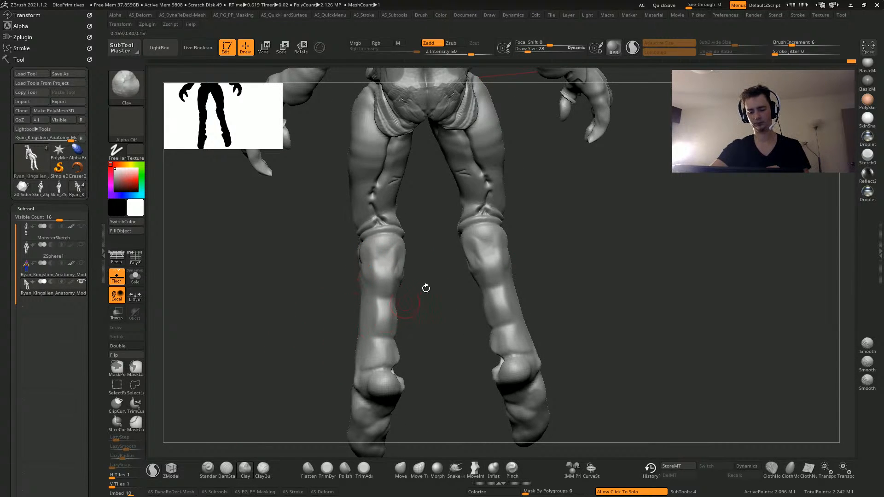
{"action": "left_click_drag", "start_coordinate": [498, 337], "coordinate": [481, 350]}
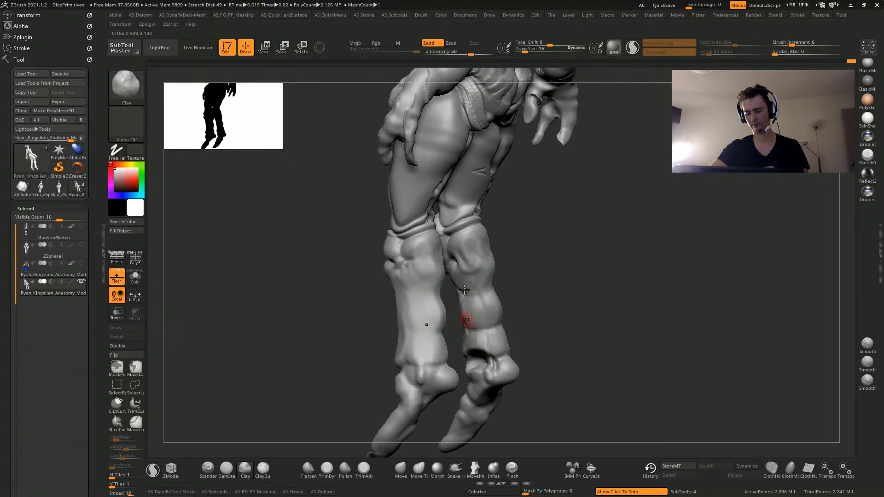
{"action": "left_click_drag", "start_coordinate": [541, 372], "coordinate": [476, 318]}
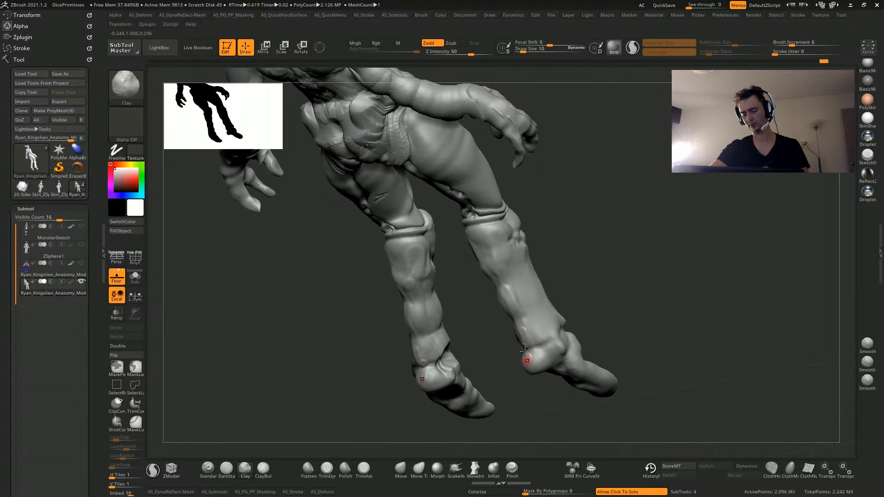
{"action": "mouse_move", "coordinate": [271, 321]}
{"action": "left_mouse_down"}
{"action": "mouse_move", "coordinate": [265, 345]}
{"action": "mouse_move", "coordinate": [332, 322]}
{"action": "mouse_move", "coordinate": [420, 353]}
{"action": "left_mouse_up"}
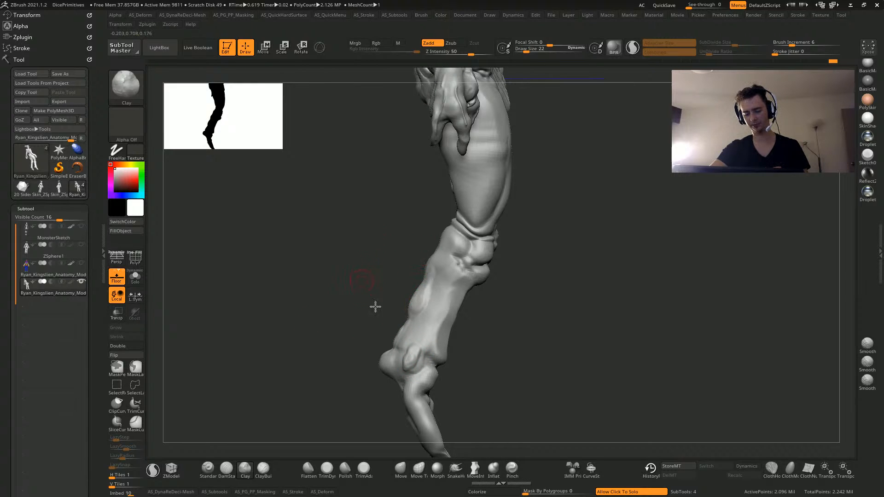
{"action": "left_click_drag", "start_coordinate": [375, 308], "coordinate": [416, 289], "text": "shift"}
Reshape the side profile of the knees and shins with the Move brush at draw sizes 46 and 40
{"action": "left_click_drag", "start_coordinate": [324, 336], "coordinate": [331, 412]}
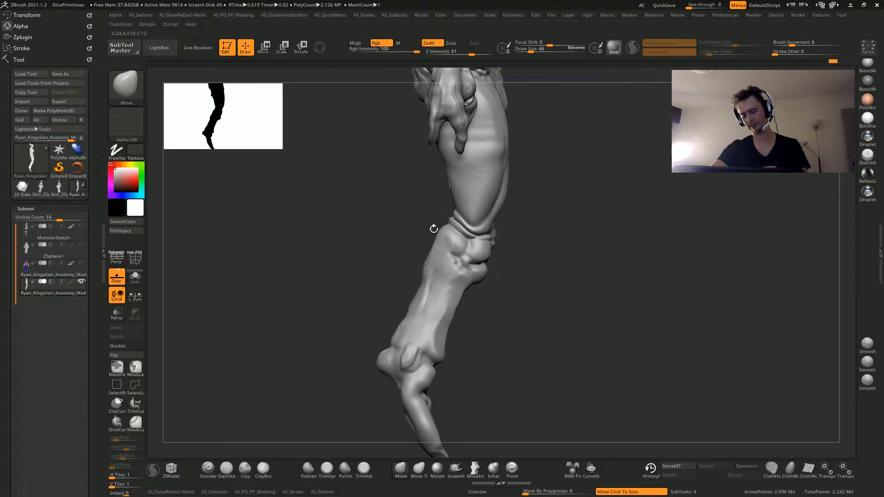
{"action": "left_click_drag", "start_coordinate": [433, 229], "coordinate": [421, 260]}
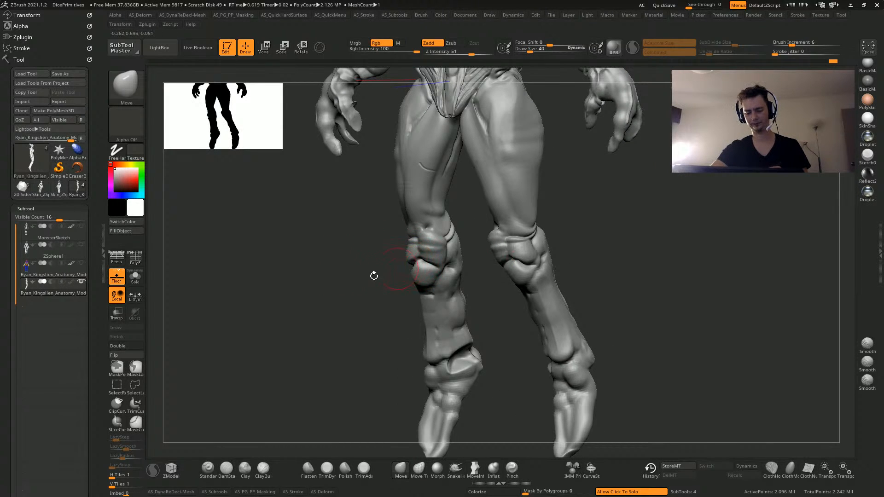
{"action": "mouse_move", "coordinate": [375, 276]}
{"action": "left_mouse_down"}
{"action": "mouse_move", "coordinate": [421, 253]}
{"action": "mouse_move", "coordinate": [416, 295]}
{"action": "left_mouse_up"}
Undo the last stroke and refine the kneecap pads with the Clay brush at draw sizes 16 and 22
{"action": "left_click", "coordinate": [245, 468]}
{"action": "key", "text": "ctrl+z"}
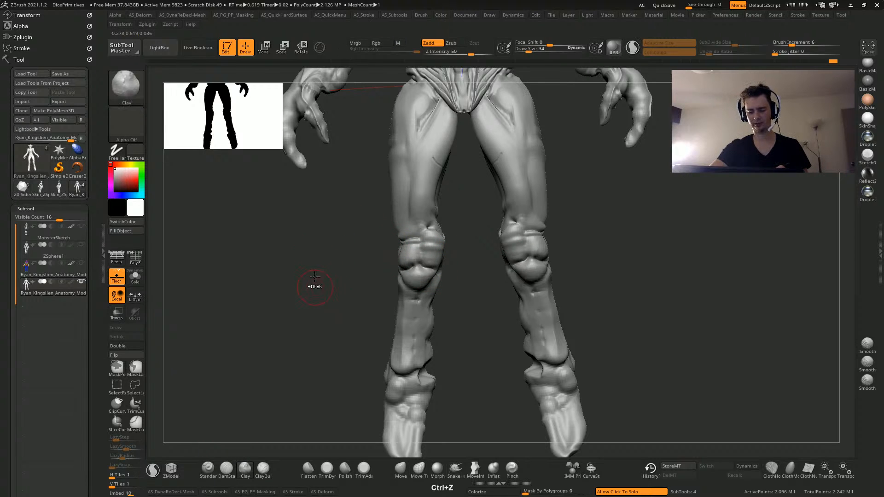
{"action": "left_click_drag", "start_coordinate": [303, 254], "coordinate": [339, 272]}
{"action": "left_click_drag", "start_coordinate": [288, 282], "coordinate": [311, 351], "text": "alt"}
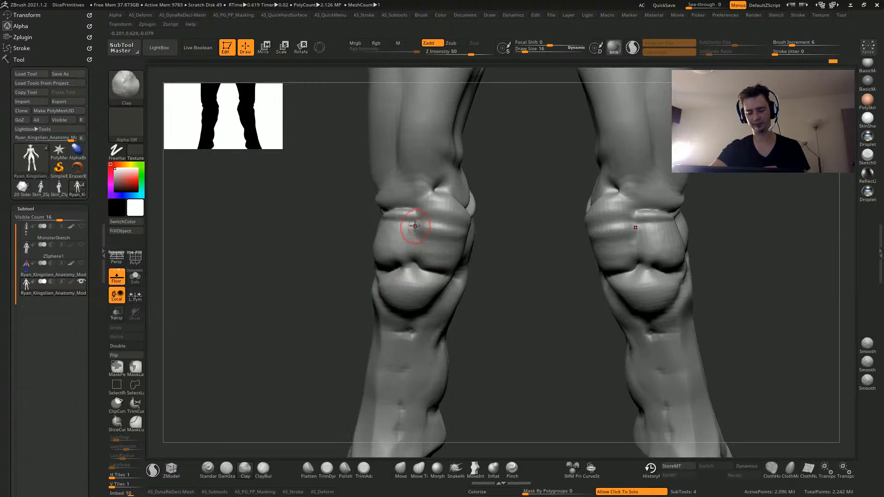
{"action": "mouse_move", "coordinate": [261, 277]}
{"action": "left_mouse_down"}
{"action": "mouse_move", "coordinate": [280, 286]}
{"action": "mouse_move", "coordinate": [288, 308]}
{"action": "mouse_move", "coordinate": [257, 287]}
{"action": "mouse_move", "coordinate": [270, 276]}
{"action": "mouse_move", "coordinate": [258, 267]}
{"action": "left_mouse_up"}
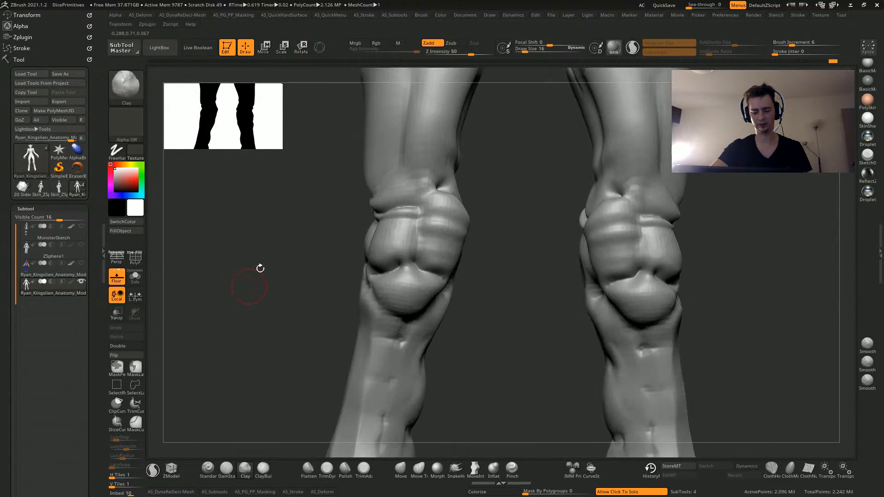
{"action": "mouse_move", "coordinate": [352, 276]}
{"action": "left_mouse_down"}
{"action": "mouse_move", "coordinate": [328, 302]}
{"action": "mouse_move", "coordinate": [351, 300]}
{"action": "left_mouse_up"}
{"action": "key", "text": "bracketleft"}
{"action": "key", "text": "bracketleft"}
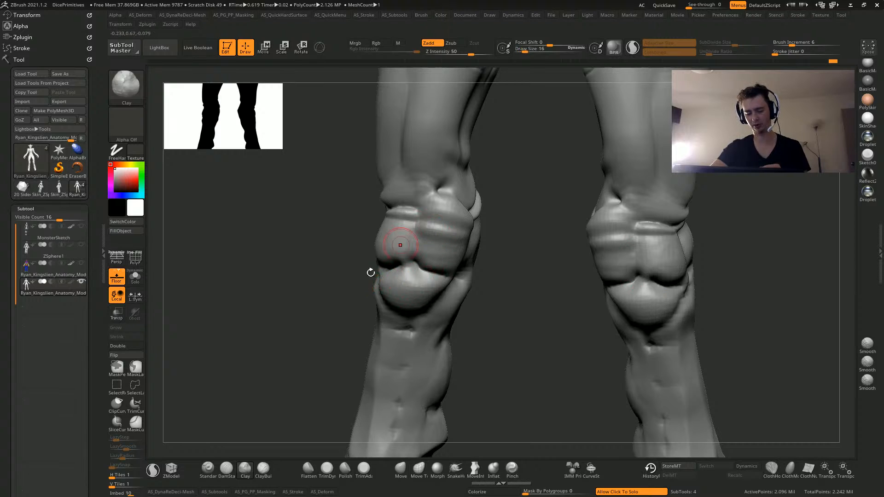
{"action": "mouse_move", "coordinate": [250, 240]}
{"action": "left_mouse_down"}
{"action": "mouse_move", "coordinate": [250, 250]}
{"action": "mouse_move", "coordinate": [278, 264]}
{"action": "mouse_move", "coordinate": [318, 270]}
{"action": "mouse_move", "coordinate": [283, 299]}
{"action": "left_mouse_up"}
{"action": "left_click", "coordinate": [289, 489]}
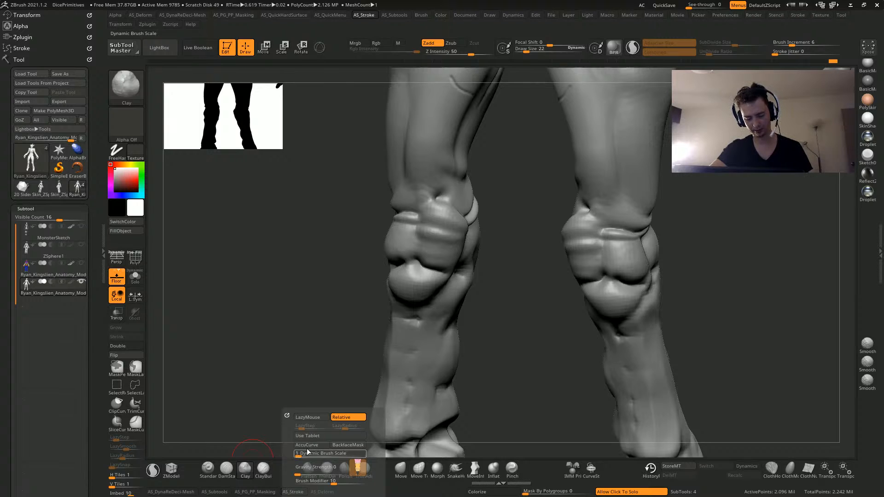
{"action": "left_click_drag", "start_coordinate": [267, 318], "coordinate": [301, 280]}
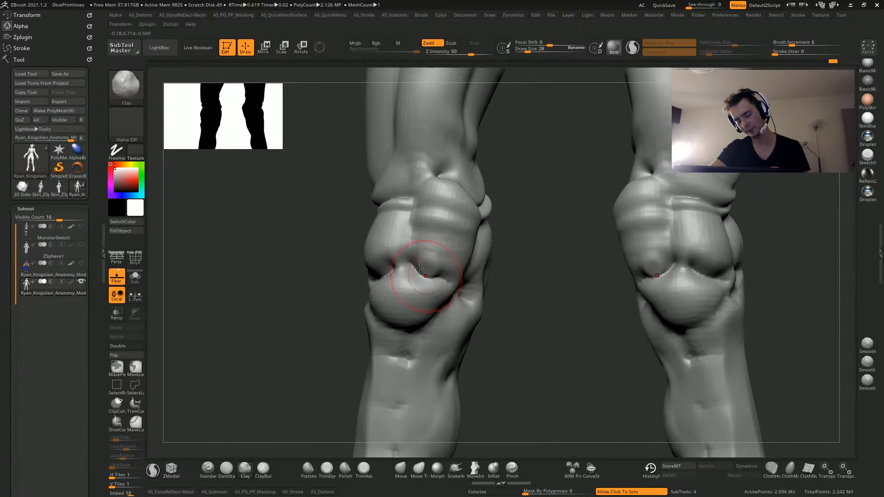
Fill the crease between the upper and lower kneecap pads with the Clay brush at draw sizes between 28 and 52
{"action": "left_click_drag", "start_coordinate": [433, 276], "coordinate": [445, 277]}
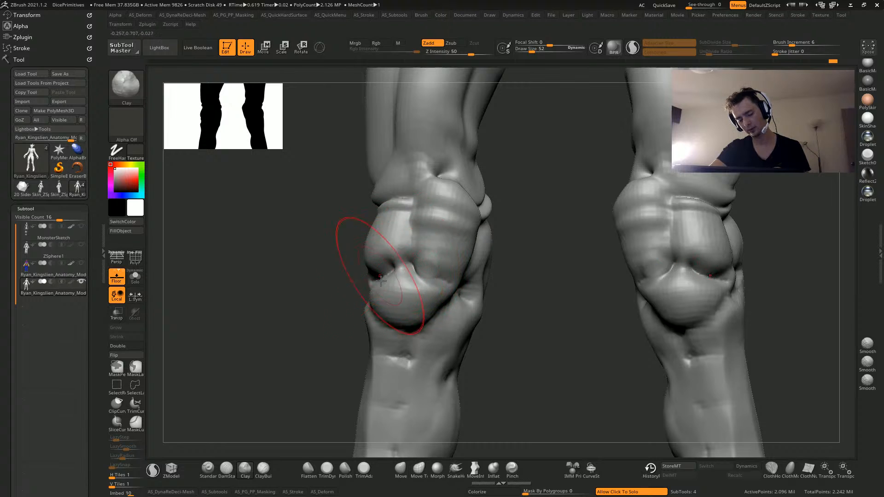
{"action": "mouse_move", "coordinate": [382, 276]}
{"action": "left_mouse_down"}
{"action": "mouse_move", "coordinate": [416, 291]}
{"action": "mouse_move", "coordinate": [391, 289]}
{"action": "mouse_move", "coordinate": [424, 266]}
{"action": "mouse_move", "coordinate": [415, 256]}
{"action": "left_mouse_up"}
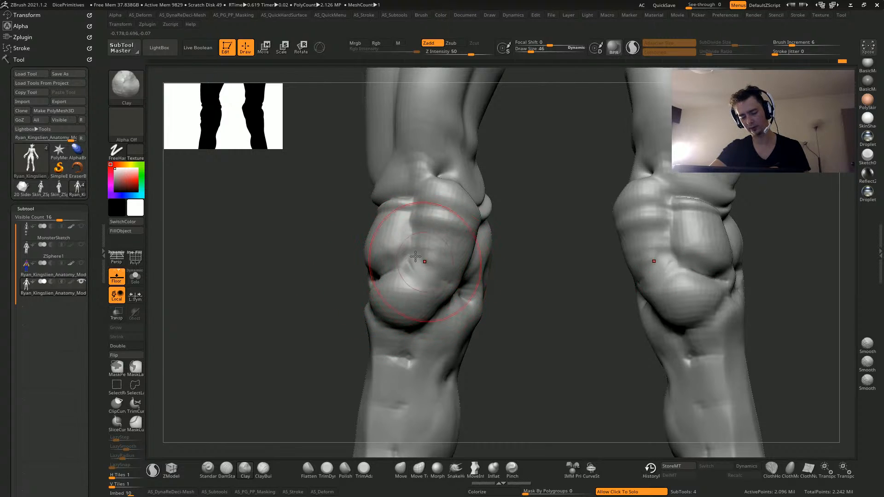
{"action": "left_click_drag", "start_coordinate": [318, 265], "coordinate": [339, 264]}
{"action": "mouse_move", "coordinate": [371, 268]}
{"action": "left_mouse_down"}
{"action": "mouse_move", "coordinate": [381, 277]}
{"action": "mouse_move", "coordinate": [386, 259]}
{"action": "mouse_move", "coordinate": [410, 283]}
{"action": "mouse_move", "coordinate": [383, 290]}
{"action": "left_mouse_up"}
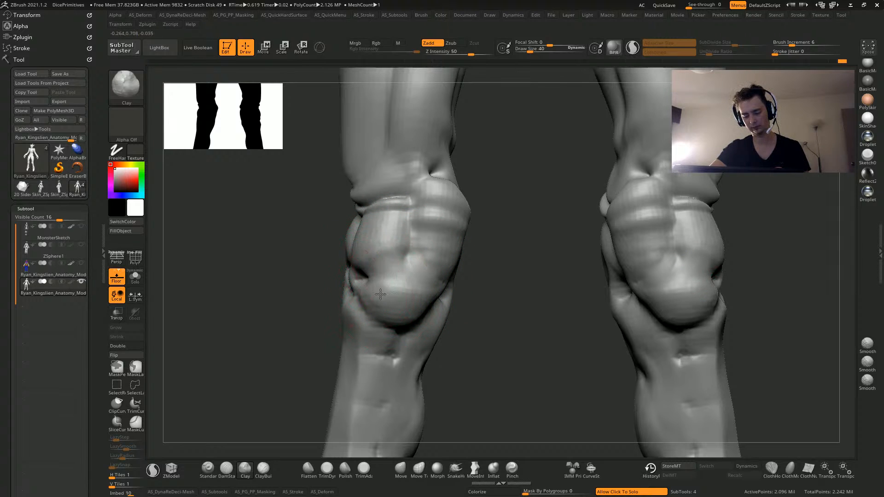
{"action": "left_click_drag", "start_coordinate": [324, 239], "coordinate": [351, 247]}
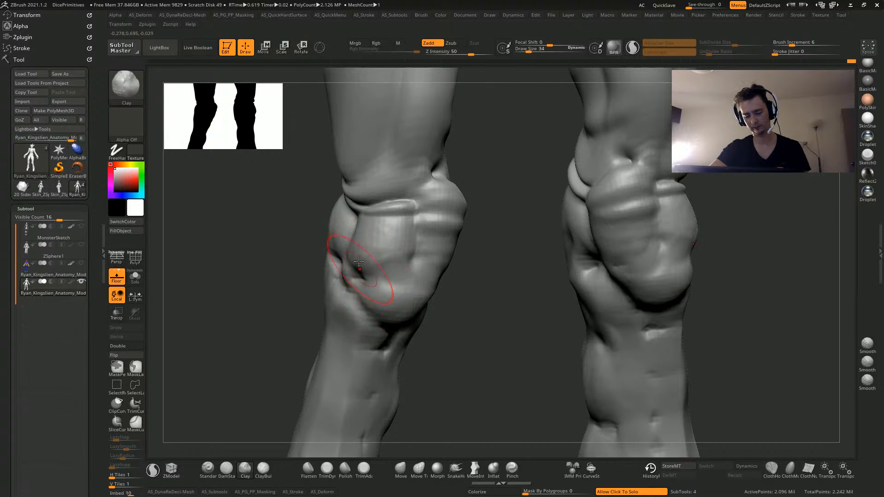
{"action": "mouse_move", "coordinate": [360, 297]}
{"action": "right_mouse_down"}
{"action": "mouse_move", "coordinate": [290, 269]}
{"action": "mouse_move", "coordinate": [332, 296]}
{"action": "right_mouse_up"}
{"action": "key", "text": "bracketleft"}
{"action": "key", "text": "bracketleft"}
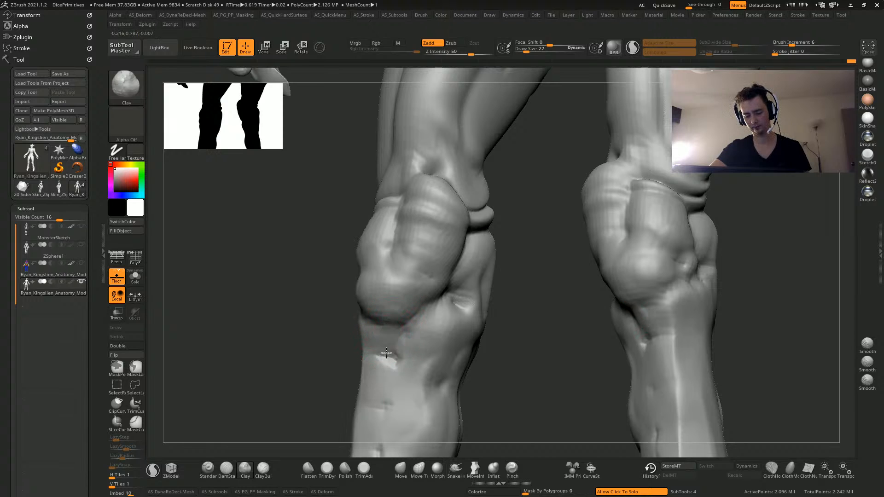
Sculpt tendon ridges below the kneecaps and along the shins with the Clay brush at draw size 22 and Standard brush at draw size 16
{"action": "left_click_drag", "start_coordinate": [383, 355], "coordinate": [386, 339]}
{"action": "mouse_move", "coordinate": [330, 355]}
{"action": "right_mouse_down"}
{"action": "mouse_move", "coordinate": [268, 355]}
{"action": "mouse_move", "coordinate": [251, 368]}
{"action": "right_mouse_up"}
{"action": "left_click", "coordinate": [209, 468]}
{"action": "left_click_drag", "start_coordinate": [386, 299], "coordinate": [382, 324]}
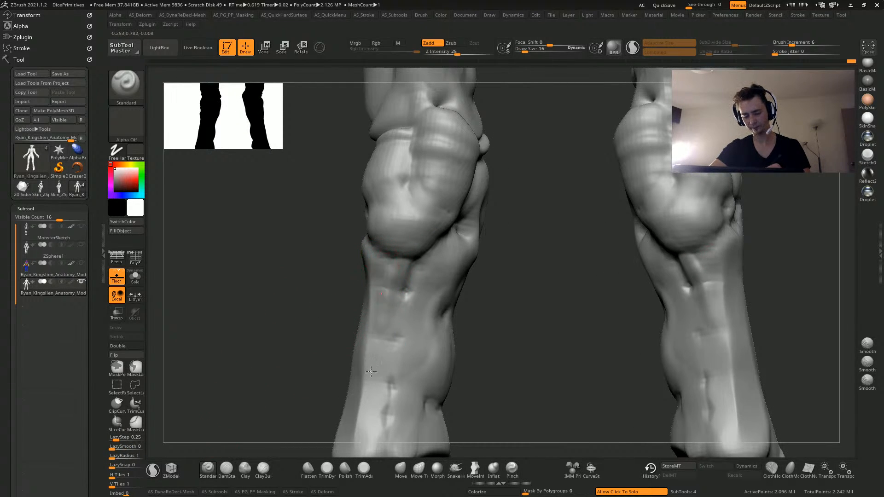
{"action": "mouse_move", "coordinate": [378, 366]}
{"action": "left_mouse_down"}
{"action": "mouse_move", "coordinate": [380, 281]}
{"action": "mouse_move", "coordinate": [392, 257]}
{"action": "left_mouse_up"}
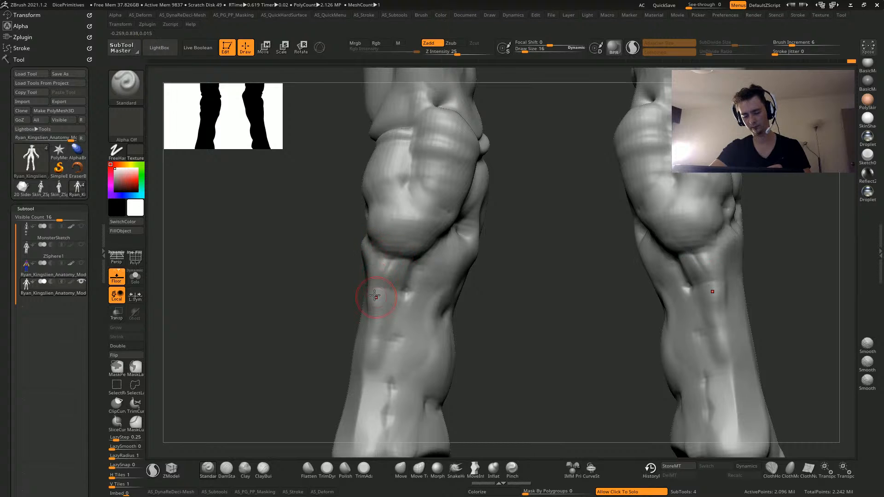
{"action": "key", "text": "shift"}
{"action": "left_click_drag", "start_coordinate": [351, 233], "coordinate": [350, 268]}
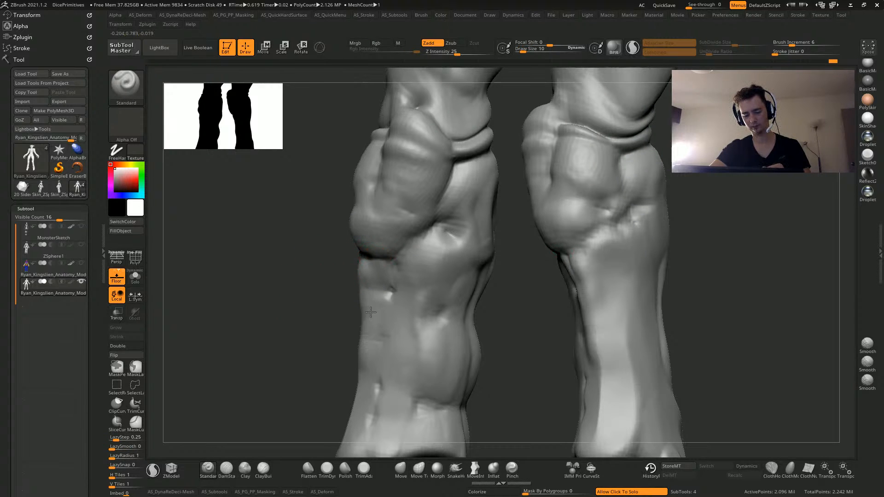
{"action": "left_click_drag", "start_coordinate": [315, 193], "coordinate": [279, 327], "text": "alt"}
Adjust the outline of the kneecaps and upper shins with the Move brush at draw sizes 70 and 52
{"action": "left_click", "coordinate": [399, 468]}
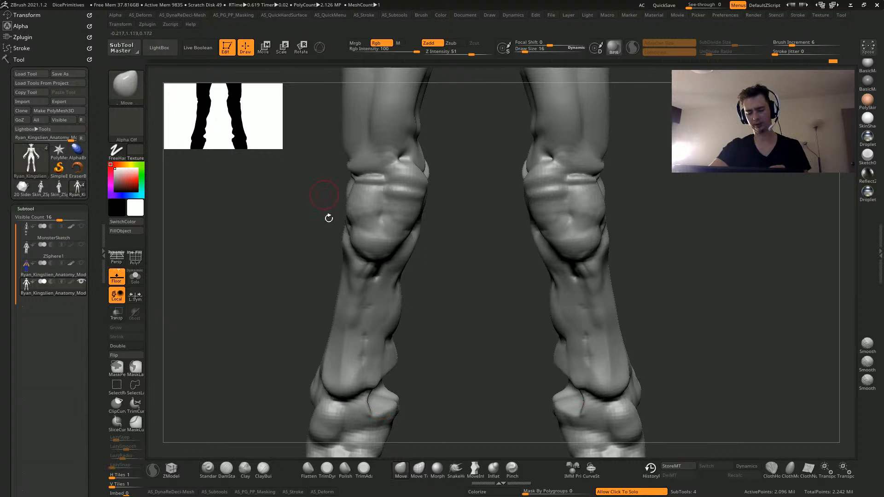
{"action": "left_click_drag", "start_coordinate": [369, 250], "coordinate": [347, 210]}
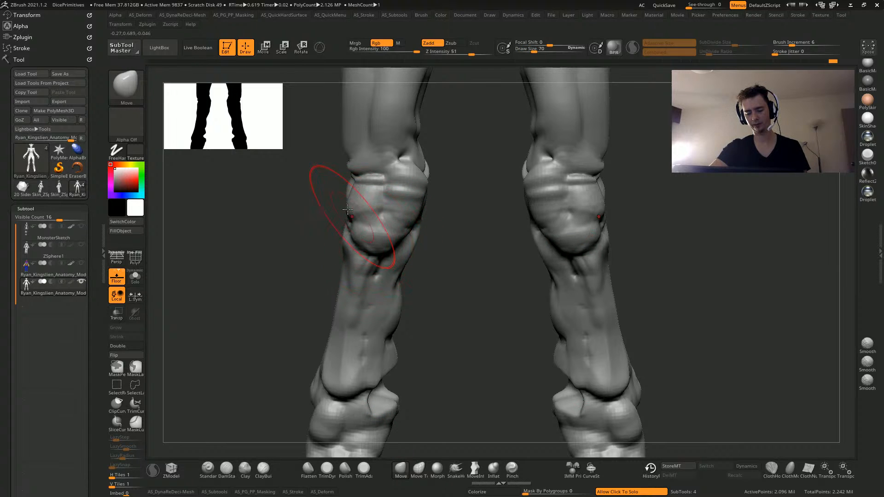
{"action": "left_click_drag", "start_coordinate": [413, 203], "coordinate": [400, 200]}
{"action": "left_click_drag", "start_coordinate": [295, 216], "coordinate": [377, 202]}
{"action": "left_click_drag", "start_coordinate": [431, 282], "coordinate": [345, 245]}
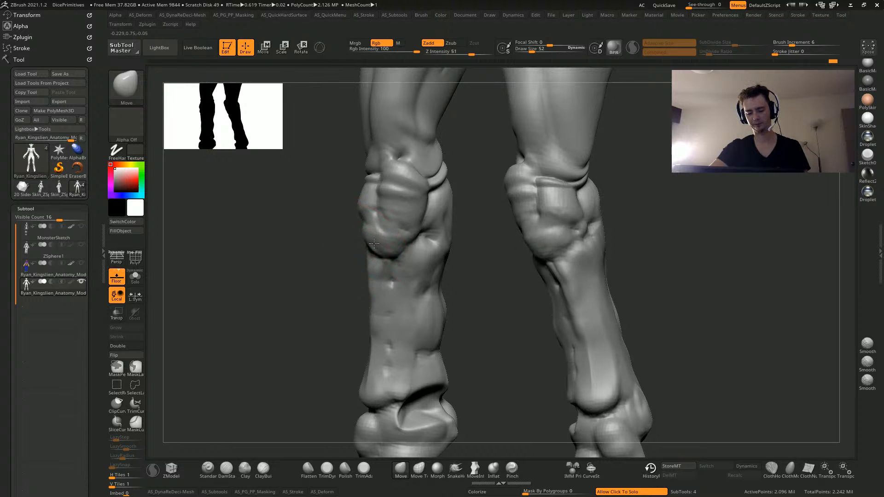
Flatten the bulges on the kneecaps and shins with the Flatten brush at draw sizes 34 and 46
{"action": "left_click", "coordinate": [308, 468]}
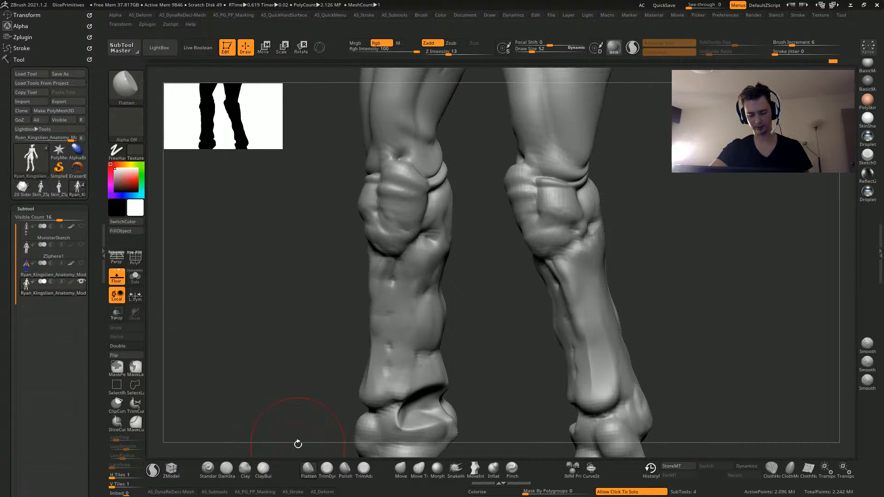
{"action": "mouse_move", "coordinate": [258, 295]}
{"action": "left_mouse_down"}
{"action": "mouse_move", "coordinate": [254, 244]}
{"action": "mouse_move", "coordinate": [276, 267]}
{"action": "left_mouse_up"}
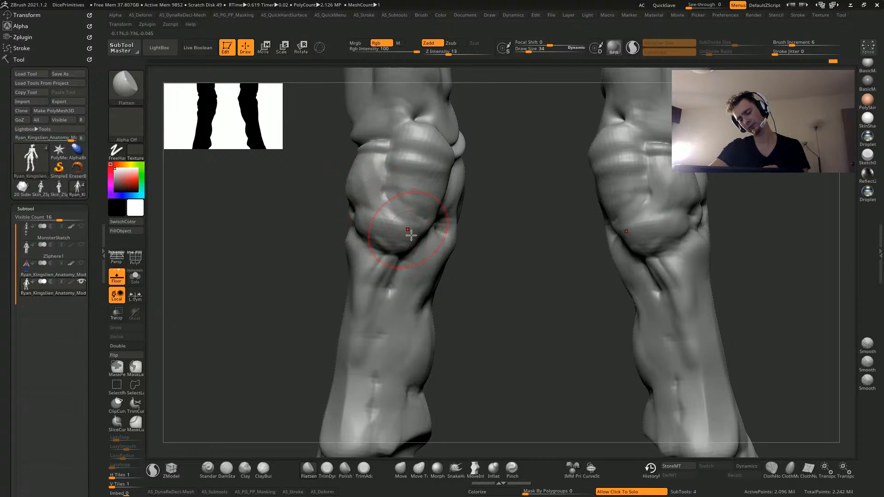
{"action": "mouse_move", "coordinate": [316, 252]}
{"action": "left_mouse_down"}
{"action": "mouse_move", "coordinate": [271, 316]}
{"action": "mouse_move", "coordinate": [260, 289]}
{"action": "mouse_move", "coordinate": [313, 270]}
{"action": "left_mouse_up"}
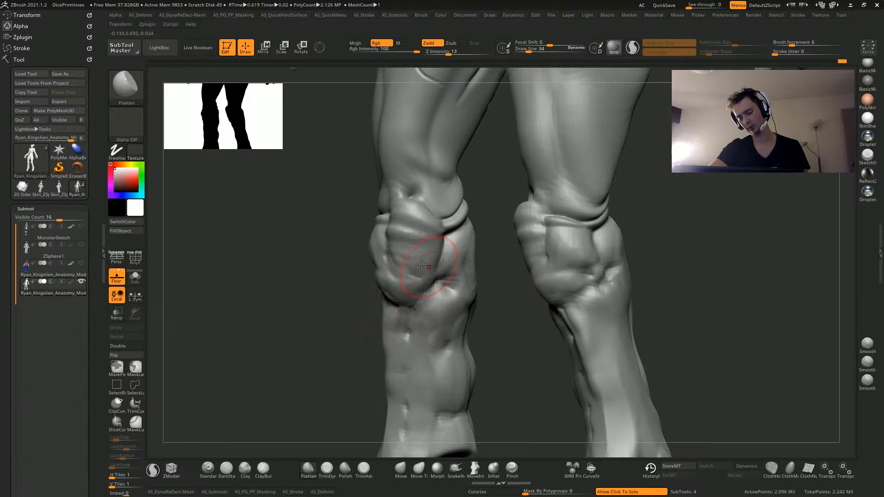
{"action": "mouse_move", "coordinate": [338, 342]}
{"action": "left_mouse_down"}
{"action": "mouse_move", "coordinate": [430, 338]}
{"action": "mouse_move", "coordinate": [368, 391]}
{"action": "left_mouse_up"}
{"action": "mouse_move", "coordinate": [295, 300]}
{"action": "left_mouse_down"}
{"action": "mouse_move", "coordinate": [277, 274]}
{"action": "mouse_move", "coordinate": [352, 315]}
{"action": "mouse_move", "coordinate": [347, 328]}
{"action": "left_mouse_up"}
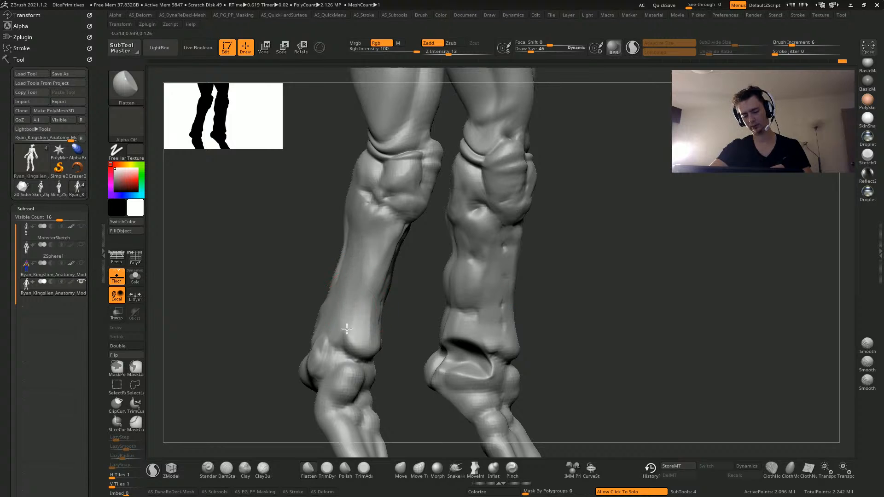
{"action": "left_click_drag", "start_coordinate": [327, 215], "coordinate": [373, 258]}
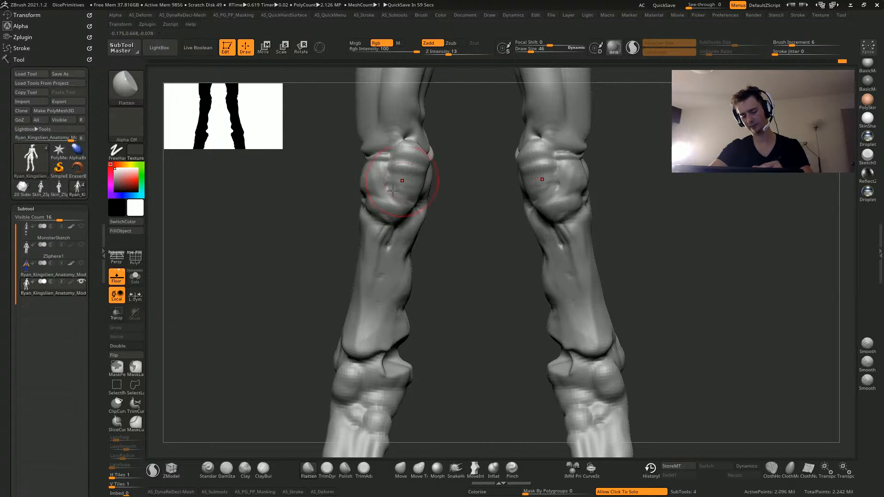
{"action": "mouse_move", "coordinate": [305, 245]}
{"action": "left_mouse_down", "text": "alt"}
{"action": "mouse_move", "coordinate": [264, 215]}
{"action": "mouse_move", "coordinate": [301, 233]}
{"action": "left_mouse_up", "text": "alt"}
{"action": "mouse_move", "coordinate": [322, 281]}
{"action": "left_mouse_down", "text": "alt"}
{"action": "mouse_move", "coordinate": [343, 301]}
{"action": "mouse_move", "coordinate": [304, 306]}
{"action": "left_mouse_up", "text": "alt"}
Refine the knee profile, lower legs and feet with the Move brush at draw sizes 64 and 70
{"action": "mouse_move", "coordinate": [400, 302]}
{"action": "left_mouse_down"}
{"action": "mouse_move", "coordinate": [252, 335]}
{"action": "mouse_move", "coordinate": [202, 335]}
{"action": "left_mouse_up"}
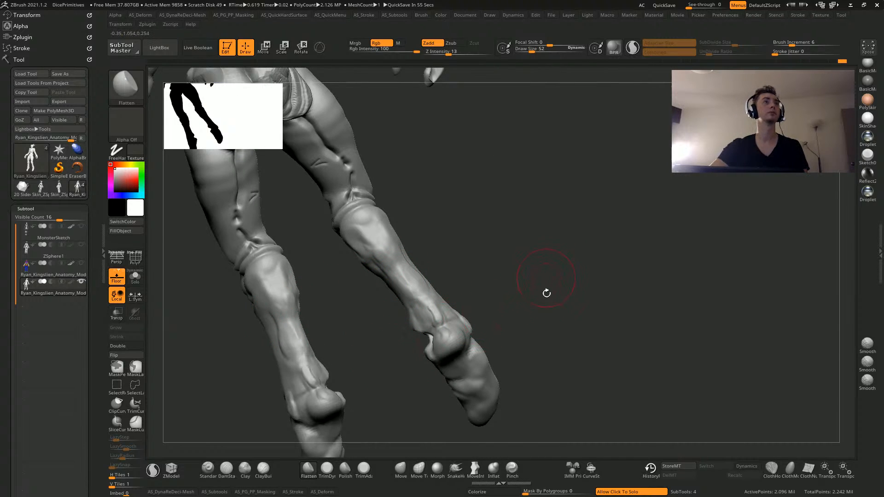
{"action": "left_click_drag", "start_coordinate": [554, 340], "coordinate": [482, 343]}
{"action": "left_click_drag", "start_coordinate": [347, 260], "coordinate": [368, 264]}
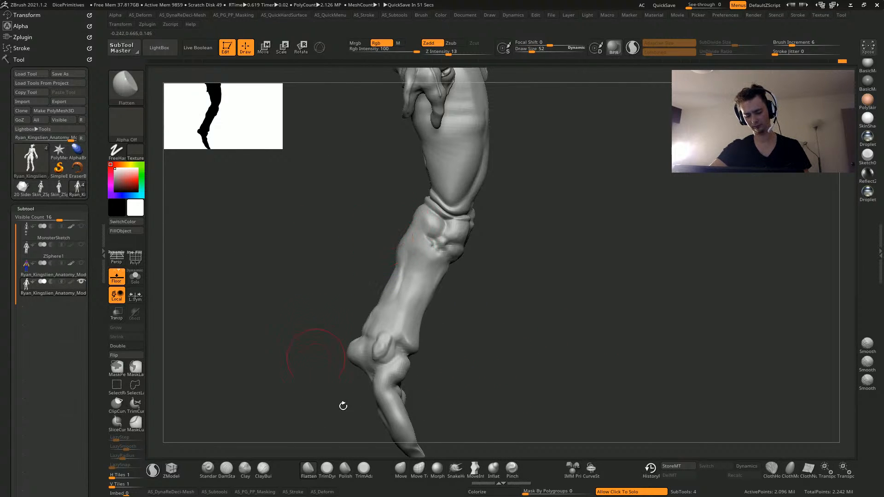
{"action": "left_click", "coordinate": [401, 469]}
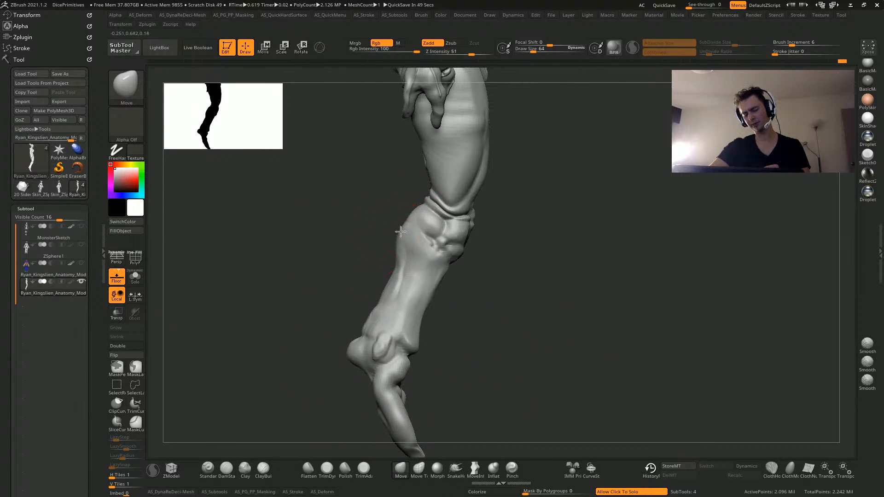
{"action": "left_click_drag", "start_coordinate": [320, 251], "coordinate": [328, 288]}
{"action": "left_click_drag", "start_coordinate": [381, 337], "coordinate": [413, 349]}
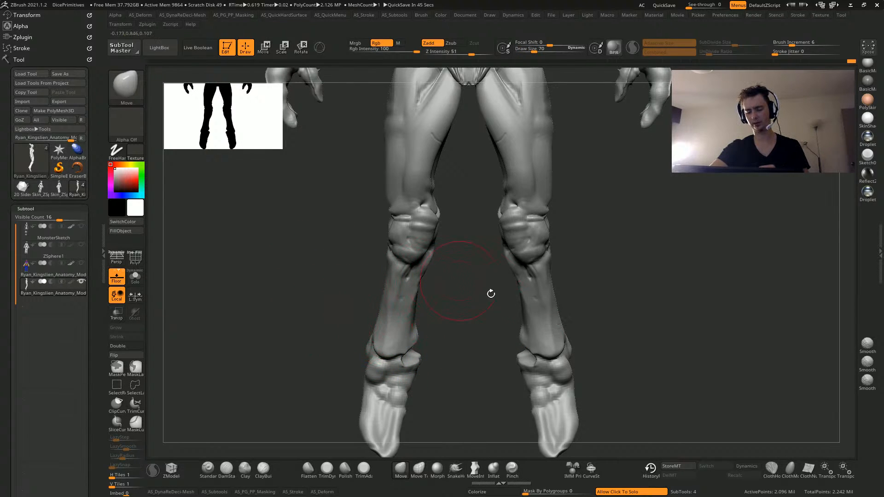
{"action": "mouse_move", "coordinate": [490, 294]}
{"action": "left_mouse_down", "text": "alt"}
{"action": "mouse_move", "coordinate": [474, 340]}
{"action": "mouse_move", "coordinate": [477, 307]}
{"action": "left_mouse_up", "text": "alt"}
{"action": "left_click_drag", "start_coordinate": [505, 346], "coordinate": [502, 367]}
{"action": "left_click_drag", "start_coordinate": [521, 408], "coordinate": [519, 417]}
{"action": "left_click_drag", "start_coordinate": [338, 404], "coordinate": [362, 373], "text": "alt"}
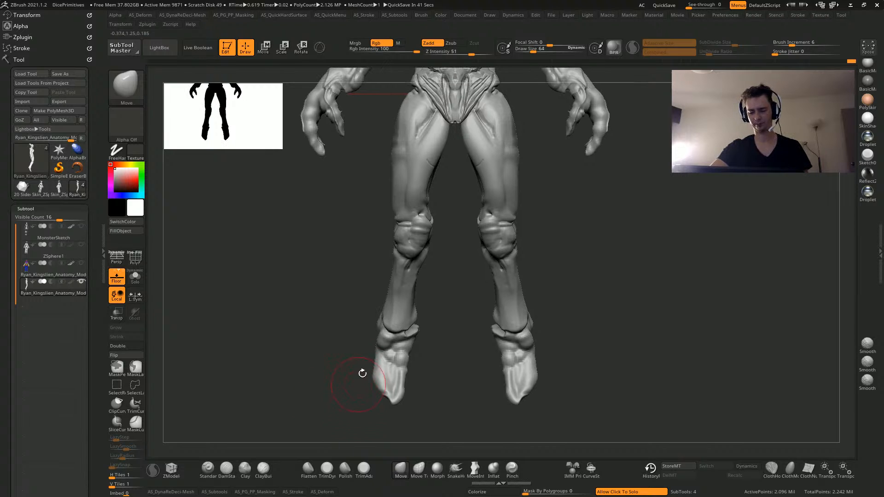
Swell the fingers and thumbs of the hands with the Inflate brush and smooth them at draw size 22
{"action": "mouse_move", "coordinate": [331, 308]}
{"action": "left_mouse_down", "text": "alt"}
{"action": "mouse_move", "coordinate": [306, 349]}
{"action": "mouse_move", "coordinate": [331, 323]}
{"action": "mouse_move", "coordinate": [257, 247]}
{"action": "mouse_move", "coordinate": [315, 298]}
{"action": "mouse_move", "coordinate": [296, 296]}
{"action": "left_mouse_up", "text": "alt"}
{"action": "left_click_drag", "start_coordinate": [319, 215], "coordinate": [328, 222]}
{"action": "left_click_drag", "start_coordinate": [275, 261], "coordinate": [341, 258]}
{"action": "left_click_drag", "start_coordinate": [358, 291], "coordinate": [574, 355]}
{"action": "left_click_drag", "start_coordinate": [487, 359], "coordinate": [301, 375]}
{"action": "left_click", "coordinate": [493, 470]}
{"action": "left_click_drag", "start_coordinate": [318, 318], "coordinate": [207, 294]}
{"action": "mouse_move", "coordinate": [333, 293]}
{"action": "left_mouse_down", "text": "shift"}
{"action": "mouse_move", "coordinate": [316, 282]}
{"action": "mouse_move", "coordinate": [462, 272]}
{"action": "left_mouse_up", "text": "shift"}
{"action": "left_click_drag", "start_coordinate": [383, 260], "coordinate": [414, 284], "text": "shift"}
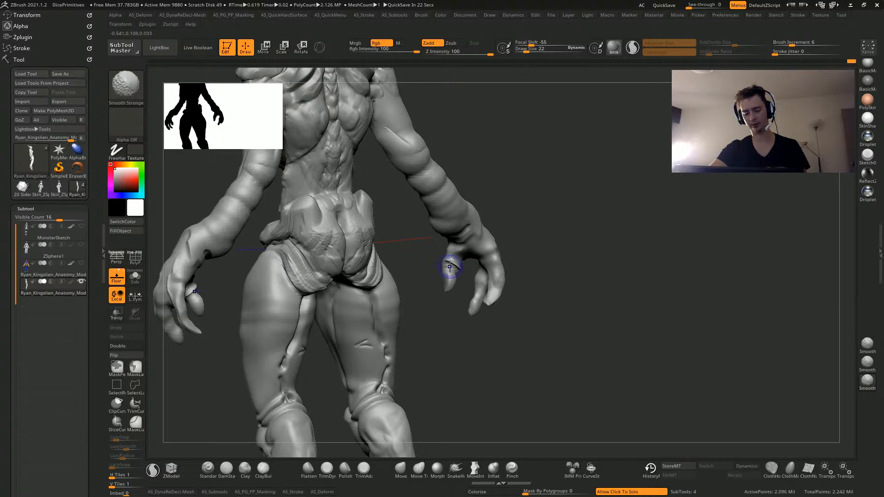
Build up the wrists and backs of the hands with the Clay brush at draw size 16
{"action": "left_click", "coordinate": [245, 469]}
{"action": "left_click_drag", "start_coordinate": [237, 422], "coordinate": [512, 311]}
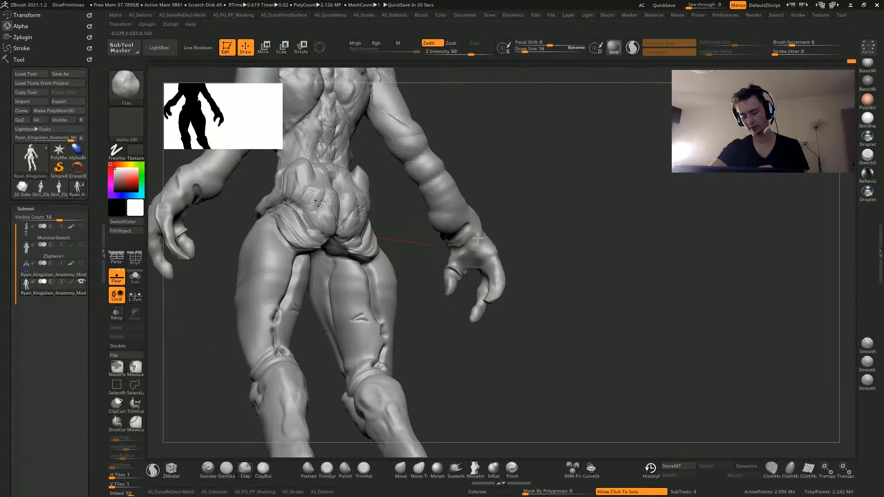
{"action": "key", "text": "bracketright"}
{"action": "left_click_drag", "start_coordinate": [616, 388], "coordinate": [565, 315], "text": "alt"}
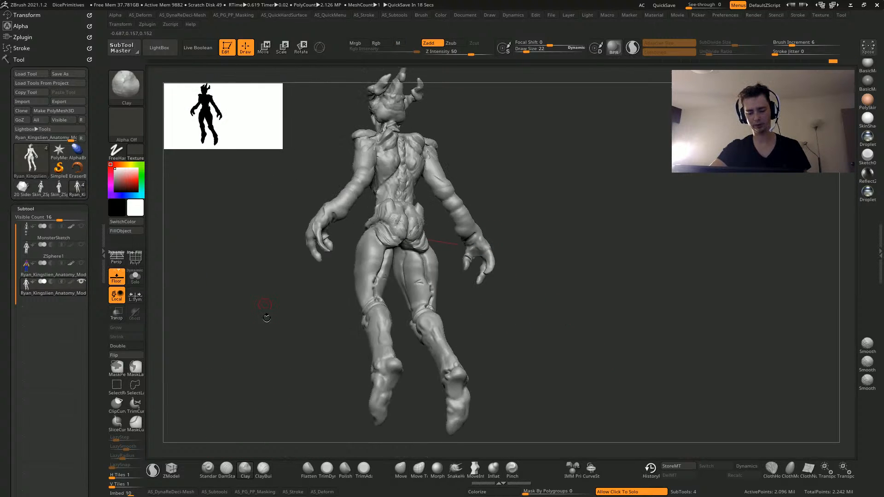
Build up the folds where the buttocks meet the upper thighs with the Clay brush at draw size 22
{"action": "left_click_drag", "start_coordinate": [265, 313], "coordinate": [258, 433]}
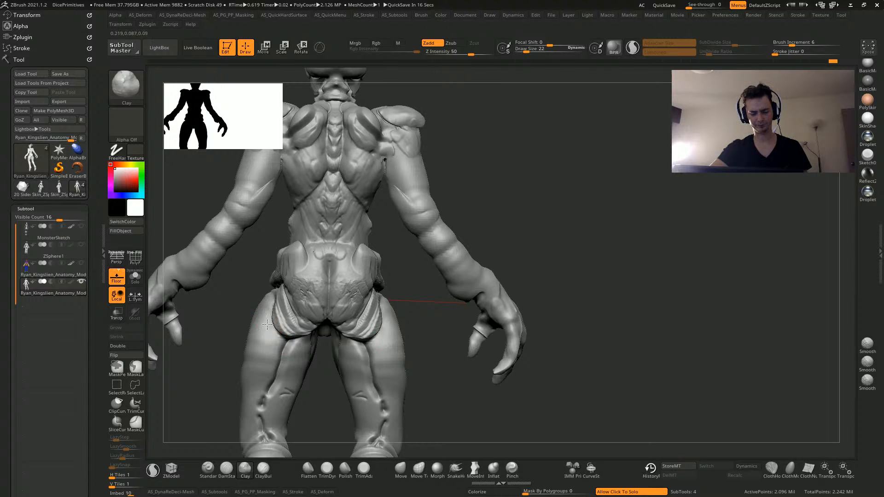
{"action": "left_click_drag", "start_coordinate": [536, 431], "coordinate": [496, 365]}
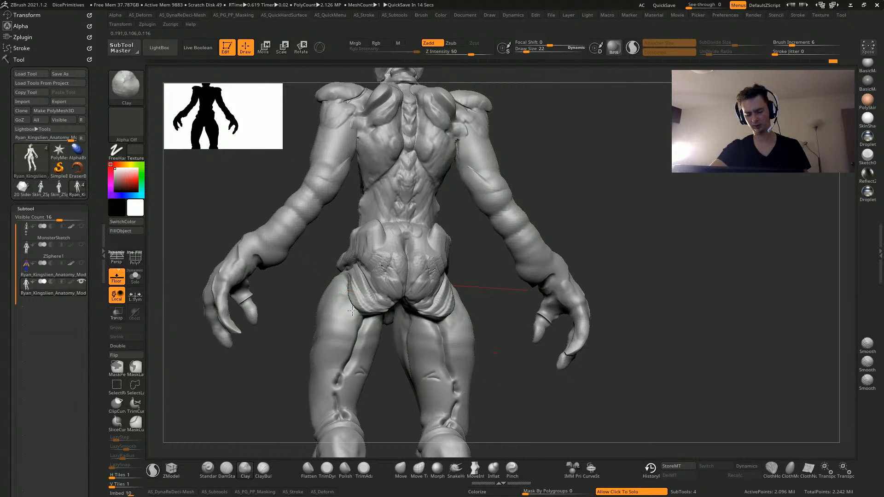
{"action": "mouse_move", "coordinate": [352, 311]}
{"action": "left_mouse_down"}
{"action": "mouse_move", "coordinate": [359, 316]}
{"action": "mouse_move", "coordinate": [353, 302]}
{"action": "mouse_move", "coordinate": [358, 313]}
{"action": "left_mouse_up"}
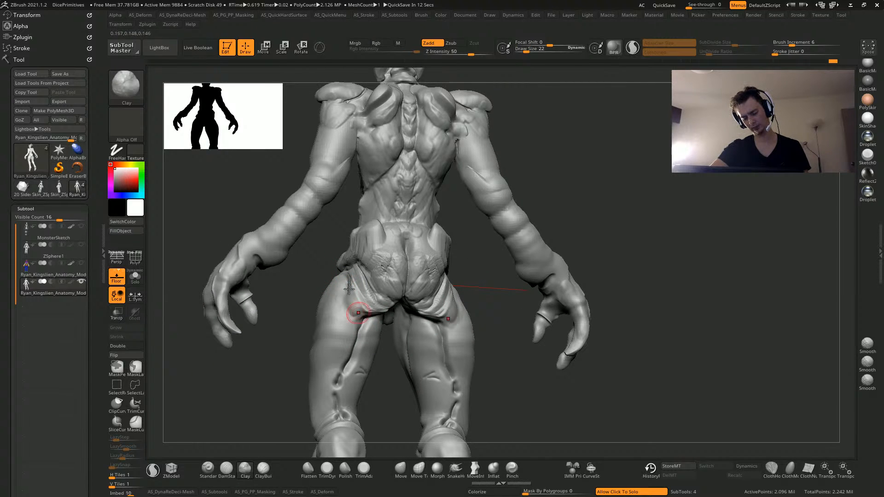
{"action": "left_click_drag", "start_coordinate": [277, 378], "coordinate": [311, 315], "text": "alt"}
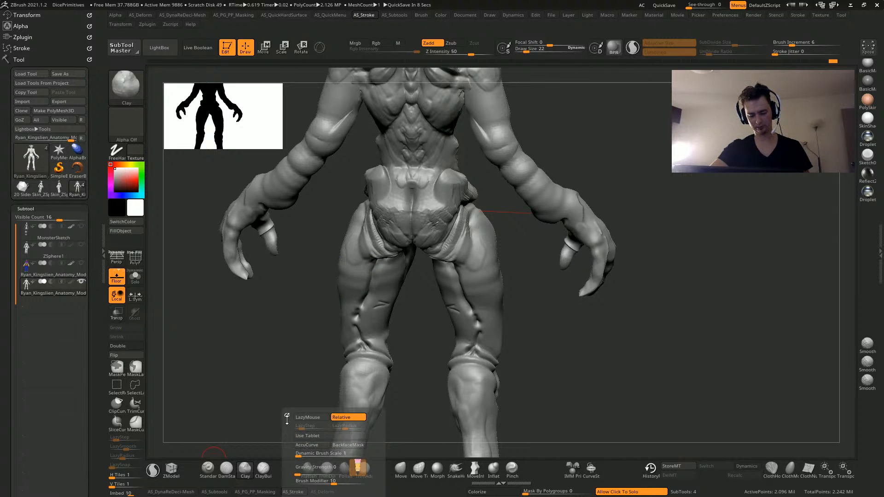
Try to build up the forearm with a long Clay brush stroke toward the wrist at draw size 22
{"action": "mouse_move", "coordinate": [576, 349]}
{"action": "left_mouse_down", "text": "alt"}
{"action": "mouse_move", "coordinate": [552, 434]}
{"action": "mouse_move", "coordinate": [493, 391]}
{"action": "left_mouse_up", "text": "alt"}
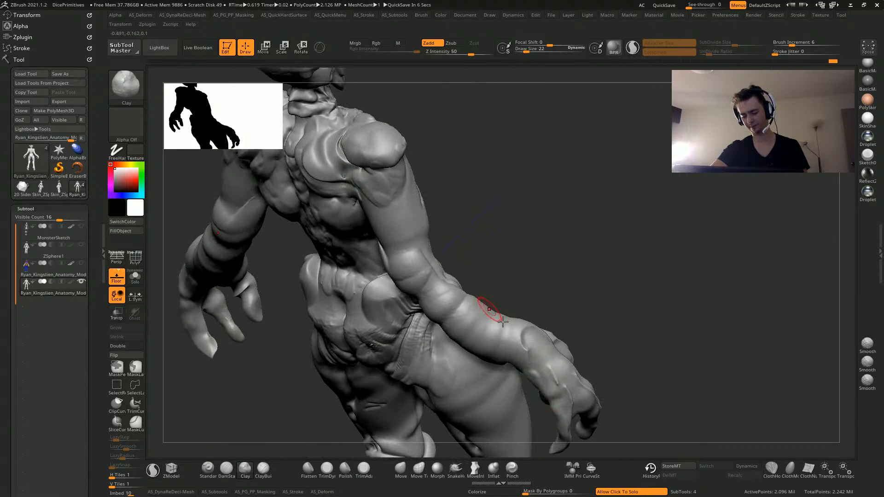
{"action": "left_click_drag", "start_coordinate": [493, 322], "coordinate": [554, 351]}
{"action": "key", "text": "ctrl+z"}
{"action": "key", "text": "bracketleft"}
{"action": "key", "text": "bracketleft"}
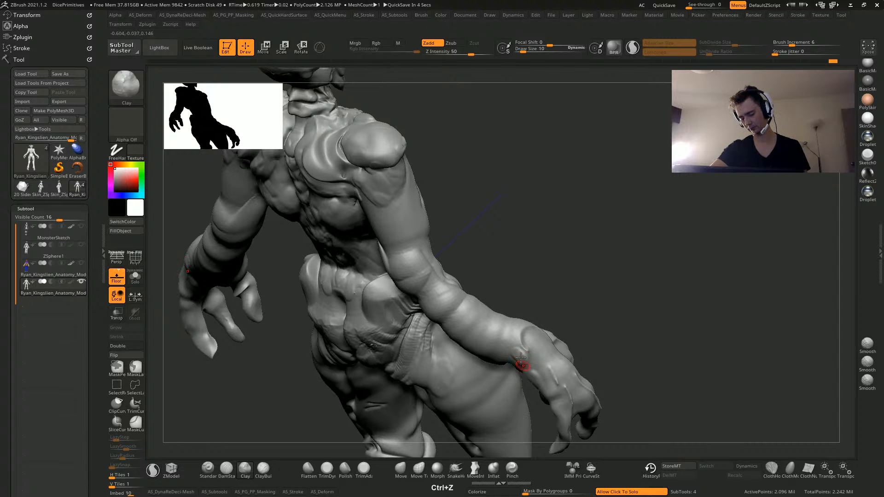
Replace the rectangular forearm mask with a MaskLasso selection along the forearm's outer edge and invert it
{"action": "left_click_drag", "start_coordinate": [263, 411], "coordinate": [280, 310]}
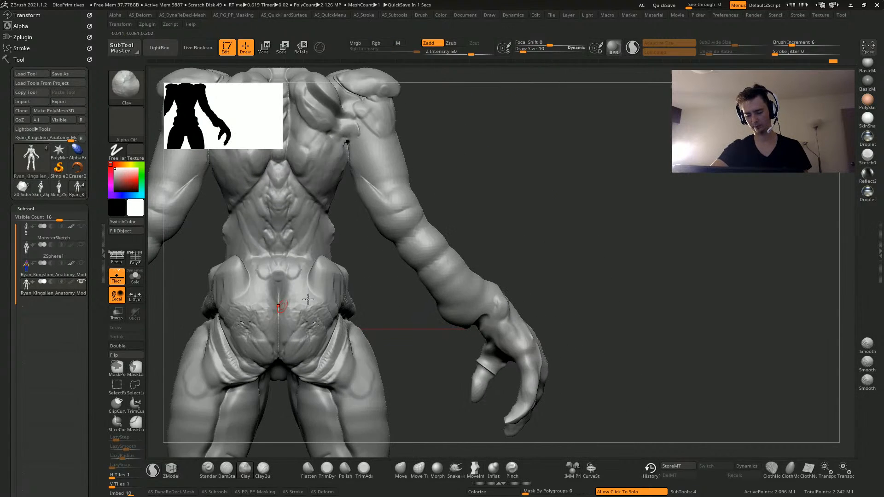
{"action": "mouse_move", "coordinate": [422, 375]}
{"action": "left_mouse_down"}
{"action": "mouse_move", "coordinate": [386, 413]}
{"action": "mouse_move", "coordinate": [486, 343]}
{"action": "left_mouse_up"}
{"action": "mouse_move", "coordinate": [429, 201]}
{"action": "left_mouse_down", "text": "ctrl"}
{"action": "mouse_move", "coordinate": [489, 294]}
{"action": "mouse_move", "coordinate": [540, 308]}
{"action": "left_mouse_up", "text": "ctrl"}
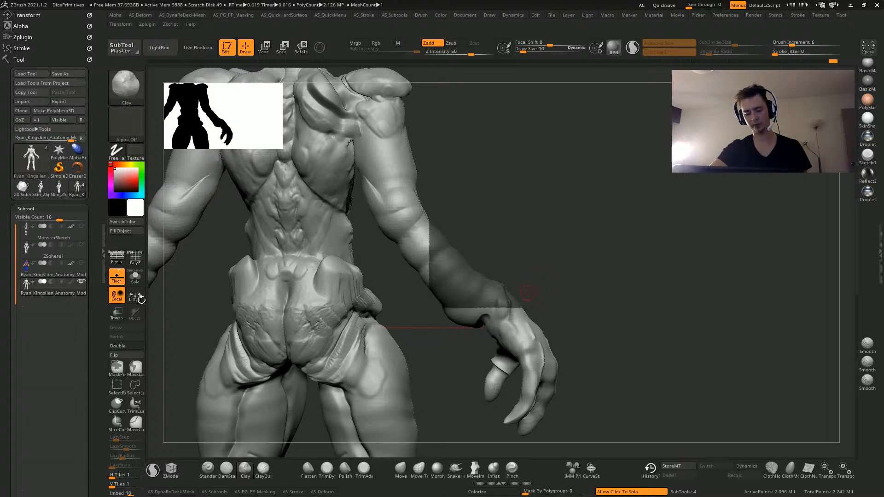
{"action": "left_click", "coordinate": [134, 366]}
{"action": "left_click_drag", "start_coordinate": [421, 331], "coordinate": [434, 329], "text": "ctrl"}
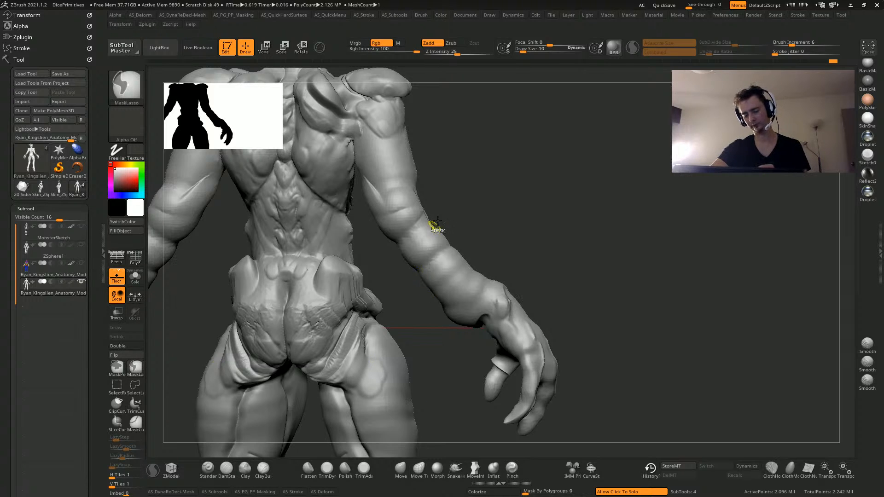
{"action": "mouse_move", "coordinate": [432, 215]}
{"action": "left_mouse_down", "text": "ctrl"}
{"action": "mouse_move", "coordinate": [463, 281]}
{"action": "mouse_move", "coordinate": [551, 271]}
{"action": "mouse_move", "coordinate": [466, 273]}
{"action": "left_mouse_up", "text": "ctrl"}
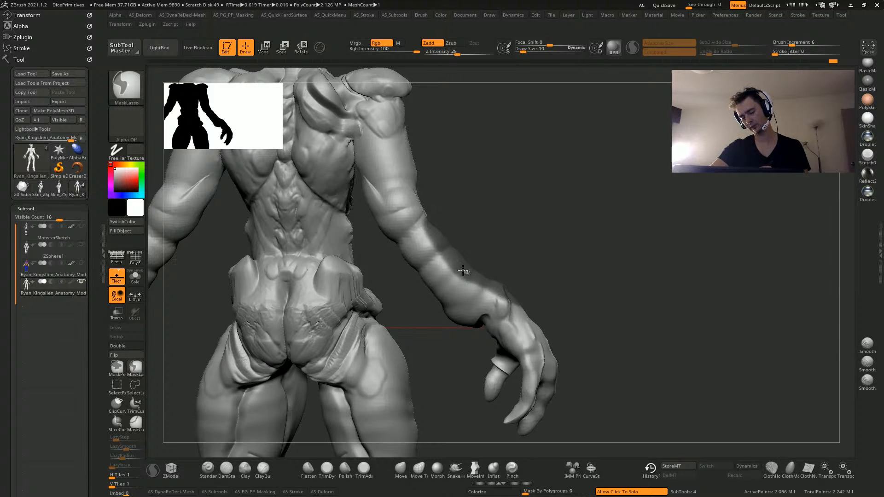
{"action": "left_click", "coordinate": [443, 357], "text": "ctrl"}
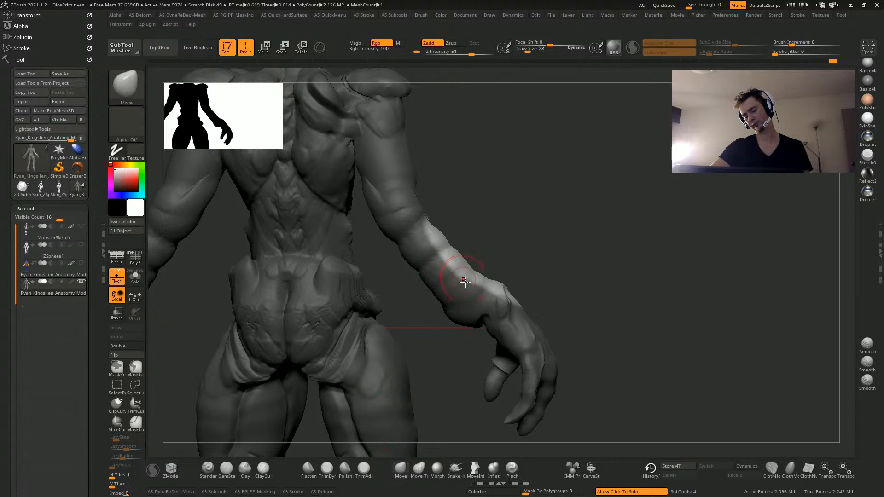
Pull the unmasked outer edge of the forearm outward with the Move brush at draw size 100
{"action": "key", "text": "bracketright"}
{"action": "key", "text": "bracketright"}
{"action": "key", "text": "bracketright"}
{"action": "key", "text": "bracketright"}
{"action": "key", "text": "bracketright"}
{"action": "key", "text": "bracketright"}
{"action": "key", "text": "bracketright"}
{"action": "key", "text": "bracketright"}
{"action": "key", "text": "bracketright"}
{"action": "key", "text": "bracketright"}
{"action": "key", "text": "bracketright"}
{"action": "key", "text": "bracketright"}
{"action": "mouse_move", "coordinate": [470, 270]}
{"action": "left_mouse_down"}
{"action": "mouse_move", "coordinate": [476, 264]}
{"action": "mouse_move", "coordinate": [458, 250]}
{"action": "left_mouse_up"}
{"action": "left_click_drag", "start_coordinate": [504, 296], "coordinate": [513, 304]}
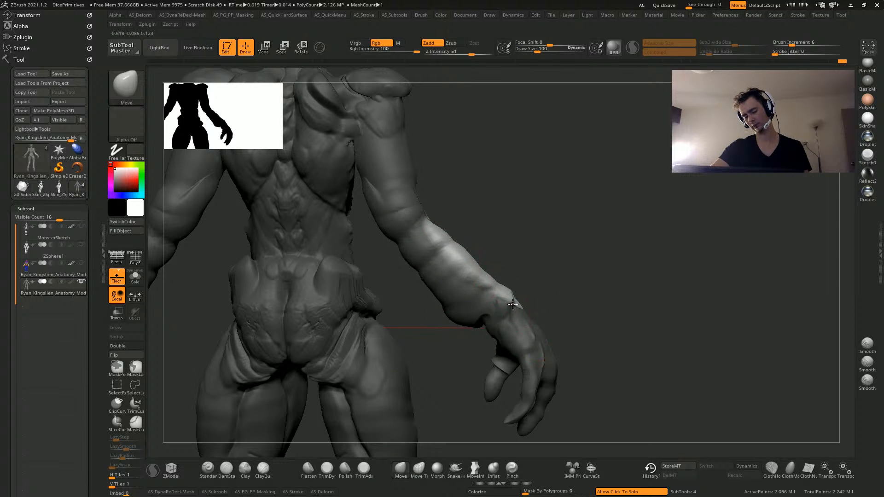
Flare the front of the forearm over the wrist with the Move brush and clear the mask
{"action": "mouse_move", "coordinate": [576, 315]}
{"action": "left_mouse_down"}
{"action": "mouse_move", "coordinate": [537, 361]}
{"action": "mouse_move", "coordinate": [472, 276]}
{"action": "mouse_move", "coordinate": [479, 268]}
{"action": "left_mouse_up"}
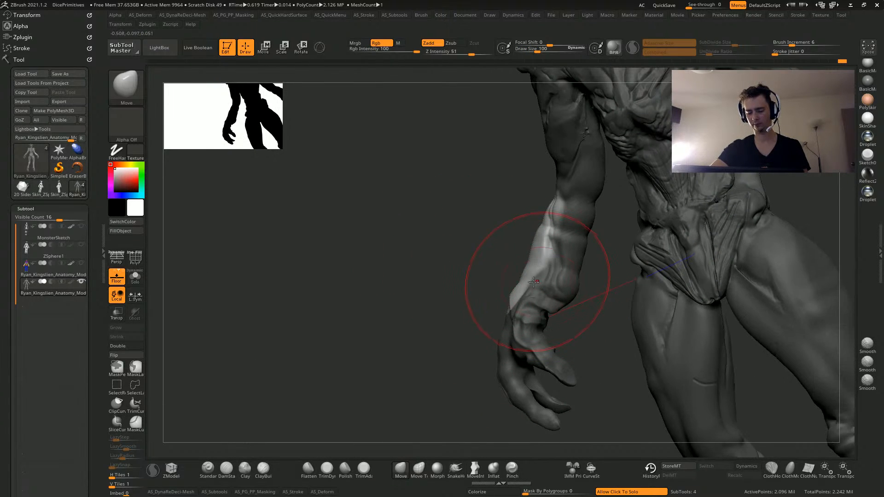
{"action": "left_click_drag", "start_coordinate": [537, 280], "coordinate": [520, 276]}
{"action": "mouse_move", "coordinate": [477, 300]}
{"action": "left_mouse_down"}
{"action": "mouse_move", "coordinate": [474, 316]}
{"action": "mouse_move", "coordinate": [485, 317]}
{"action": "mouse_move", "coordinate": [490, 303]}
{"action": "mouse_move", "coordinate": [476, 310]}
{"action": "left_mouse_up"}
{"action": "left_click_drag", "start_coordinate": [511, 350], "coordinate": [449, 315]}
{"action": "mouse_move", "coordinate": [489, 295]}
{"action": "left_mouse_down"}
{"action": "mouse_move", "coordinate": [330, 286]}
{"action": "mouse_move", "coordinate": [493, 335]}
{"action": "mouse_move", "coordinate": [473, 326]}
{"action": "mouse_move", "coordinate": [489, 339]}
{"action": "left_mouse_up"}
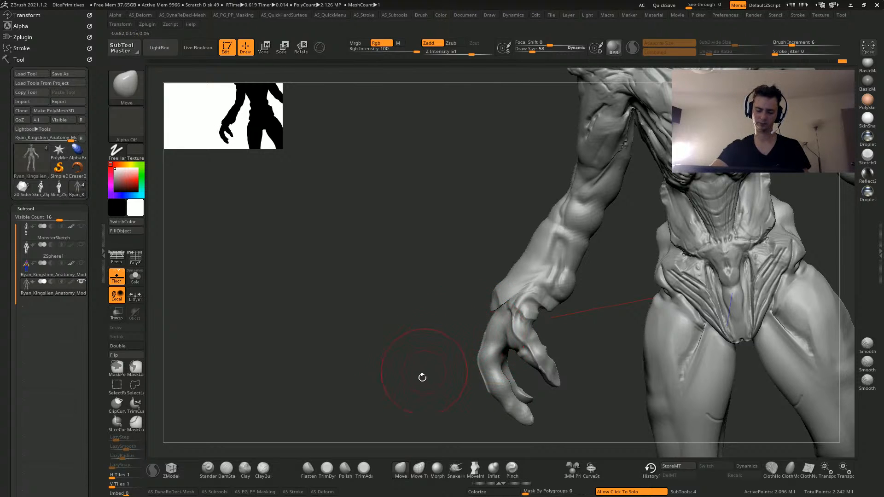
Mask the hands up to the wrists with MaskLasso, soften the mask edge and invert the mask
{"action": "mouse_move", "coordinate": [421, 375]}
{"action": "left_mouse_down", "text": "alt"}
{"action": "mouse_move", "coordinate": [402, 337]}
{"action": "mouse_move", "coordinate": [293, 263]}
{"action": "mouse_move", "coordinate": [325, 349]}
{"action": "mouse_move", "coordinate": [355, 236]}
{"action": "mouse_move", "coordinate": [343, 326]}
{"action": "mouse_move", "coordinate": [361, 213]}
{"action": "mouse_move", "coordinate": [272, 212]}
{"action": "mouse_move", "coordinate": [285, 209]}
{"action": "left_mouse_up", "text": "alt"}
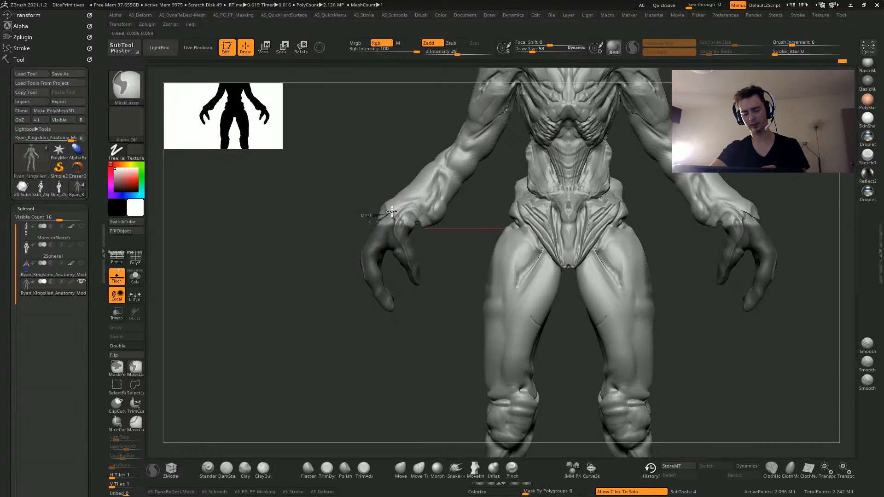
{"action": "mouse_move", "coordinate": [367, 214]}
{"action": "left_mouse_down", "text": "ctrl"}
{"action": "mouse_move", "coordinate": [317, 262]}
{"action": "mouse_move", "coordinate": [328, 237]}
{"action": "mouse_move", "coordinate": [329, 257]}
{"action": "left_mouse_up", "text": "ctrl"}
{"action": "left_click_drag", "start_coordinate": [322, 277], "coordinate": [344, 230]}
{"action": "key", "text": "ctrl+z"}
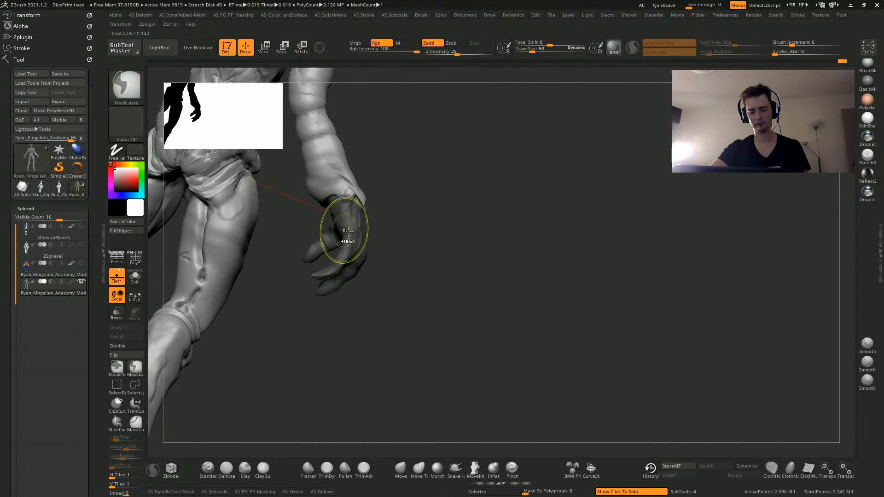
{"action": "left_click", "coordinate": [343, 231], "text": "ctrl"}
{"action": "left_click_drag", "start_coordinate": [447, 362], "coordinate": [370, 348], "text": "shift"}
{"action": "left_click_drag", "start_coordinate": [254, 253], "coordinate": [249, 385], "text": "alt"}
{"action": "left_click", "coordinate": [233, 301], "text": "ctrl"}
Draw a Transpose line from the wrist, turn on Local Symmetry and scale the hands down
{"action": "left_click", "coordinate": [301, 48]}
{"action": "left_click", "coordinate": [283, 48]}
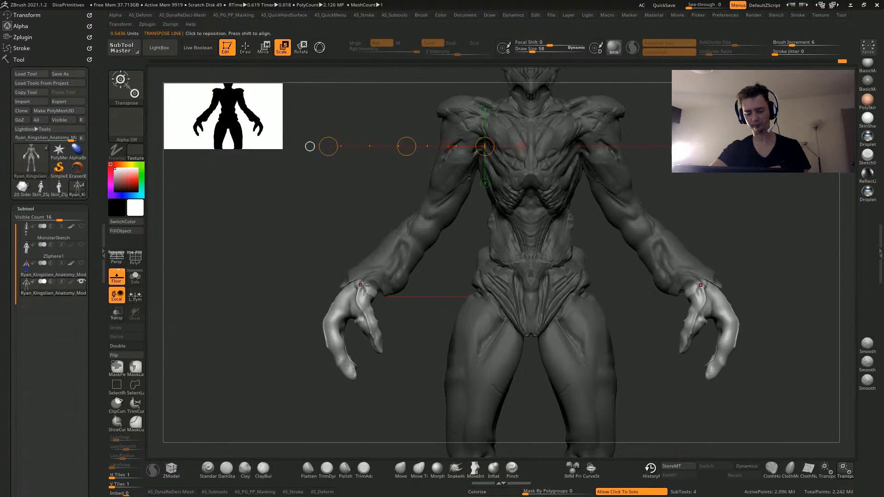
{"action": "mouse_move", "coordinate": [362, 286]}
{"action": "left_mouse_down"}
{"action": "mouse_move", "coordinate": [253, 317]}
{"action": "mouse_move", "coordinate": [262, 311]}
{"action": "mouse_move", "coordinate": [242, 325]}
{"action": "mouse_move", "coordinate": [251, 343]}
{"action": "left_mouse_up"}
{"action": "key", "text": "ctrl+z"}
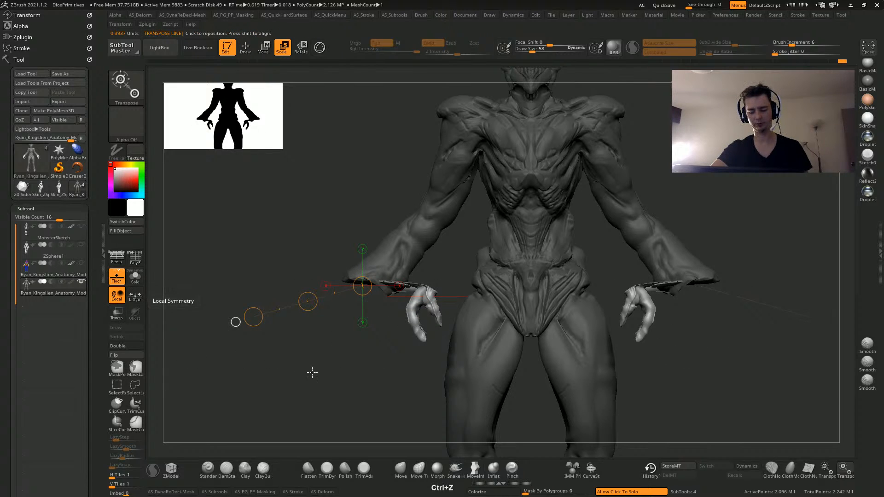
{"action": "key", "text": "ctrl+z"}
{"action": "left_click", "coordinate": [135, 297]}
{"action": "left_click_drag", "start_coordinate": [256, 317], "coordinate": [287, 307]}
{"action": "left_click_drag", "start_coordinate": [280, 350], "coordinate": [257, 334], "text": "alt"}
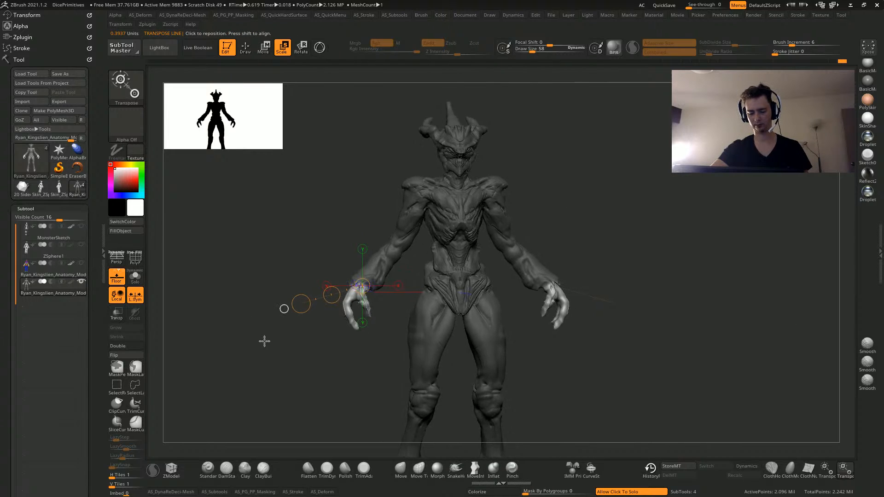
Rotate the hands outward about the wrists with the Transpose line and switch to the Move brush
{"action": "key", "text": "r"}
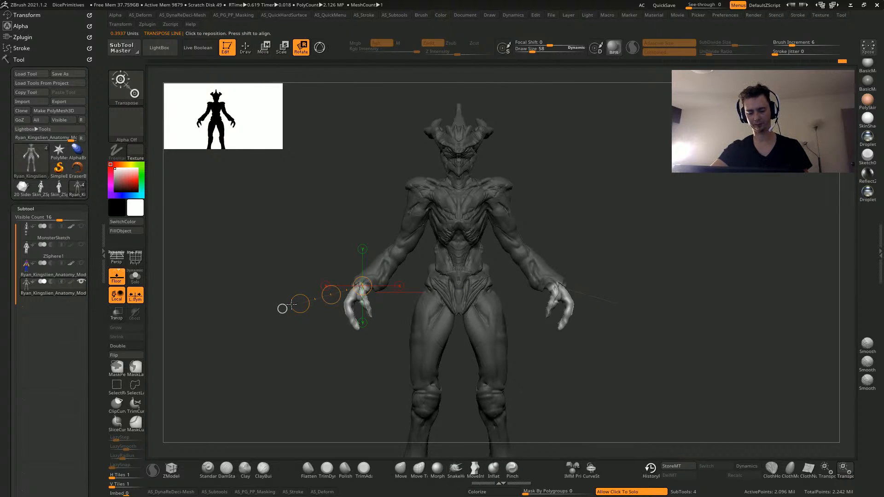
{"action": "left_click_drag", "start_coordinate": [292, 304], "coordinate": [265, 309]}
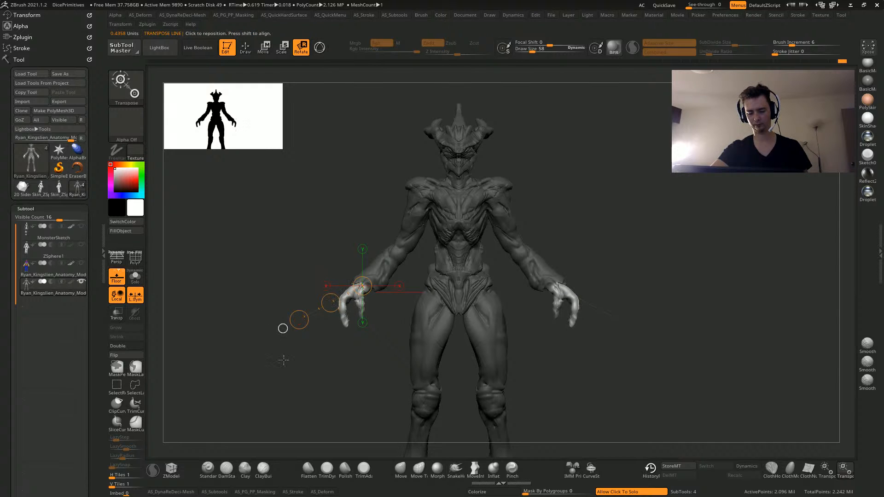
{"action": "left_click_drag", "start_coordinate": [283, 360], "coordinate": [299, 370]}
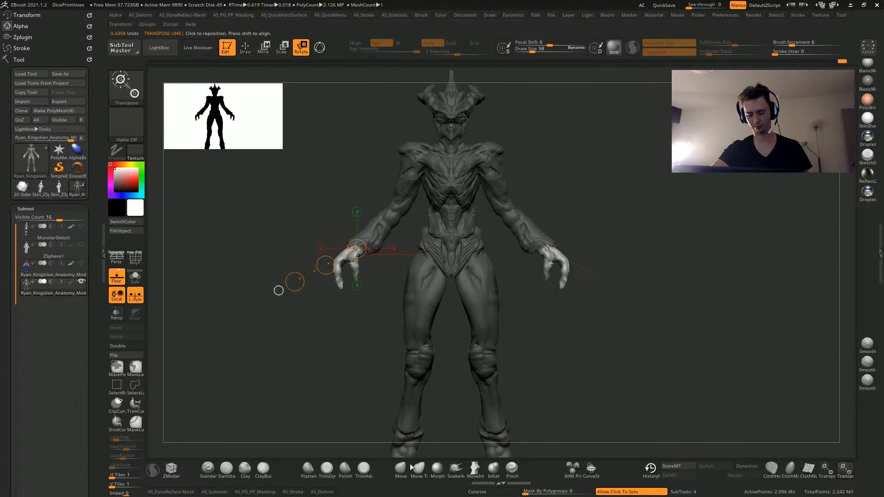
{"action": "left_click", "coordinate": [399, 469]}
{"action": "mouse_move", "coordinate": [311, 340]}
{"action": "left_mouse_down"}
{"action": "mouse_move", "coordinate": [318, 326]}
{"action": "mouse_move", "coordinate": [302, 310]}
{"action": "mouse_move", "coordinate": [310, 345]}
{"action": "mouse_move", "coordinate": [299, 296]}
{"action": "mouse_move", "coordinate": [326, 296]}
{"action": "left_mouse_up"}
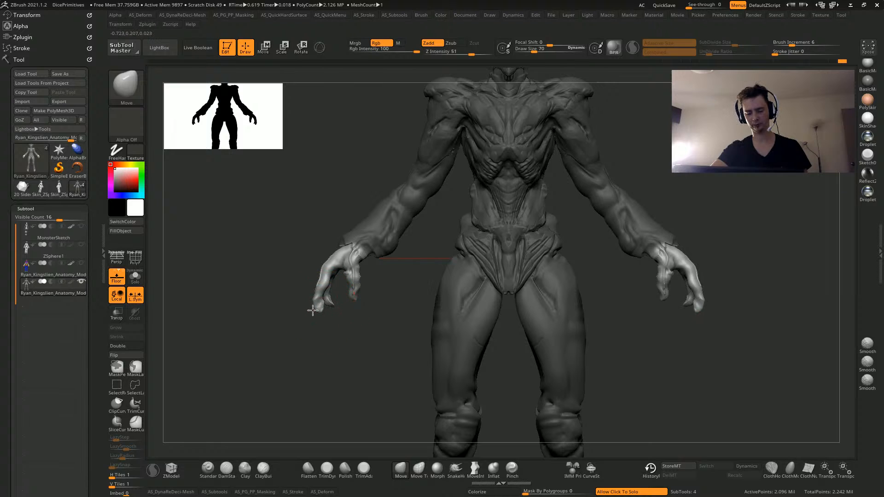
{"action": "mouse_move", "coordinate": [291, 330]}
{"action": "left_mouse_down", "text": "alt"}
{"action": "mouse_move", "coordinate": [281, 353]}
{"action": "mouse_move", "coordinate": [286, 335]}
{"action": "mouse_move", "coordinate": [315, 348]}
{"action": "left_mouse_up", "text": "alt"}
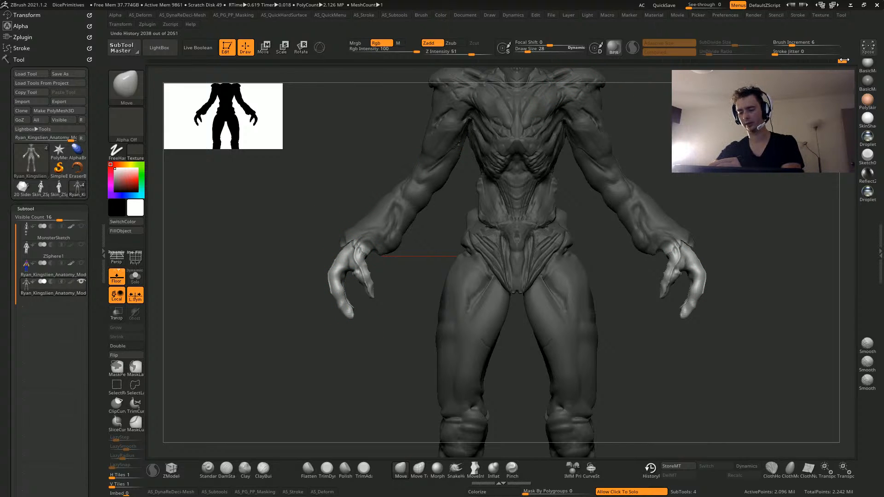
Step forward through the undo history to restore the scaled and rotated hands
{"action": "key", "text": "ctrl+shift+z"}
{"action": "key", "text": "ctrl+shift+z"}
{"action": "key", "text": "ctrl+shift+z"}
{"action": "key", "text": "ctrl+shift+z"}
{"action": "key", "text": "ctrl+shift+z"}
{"action": "key", "text": "ctrl+shift+z"}
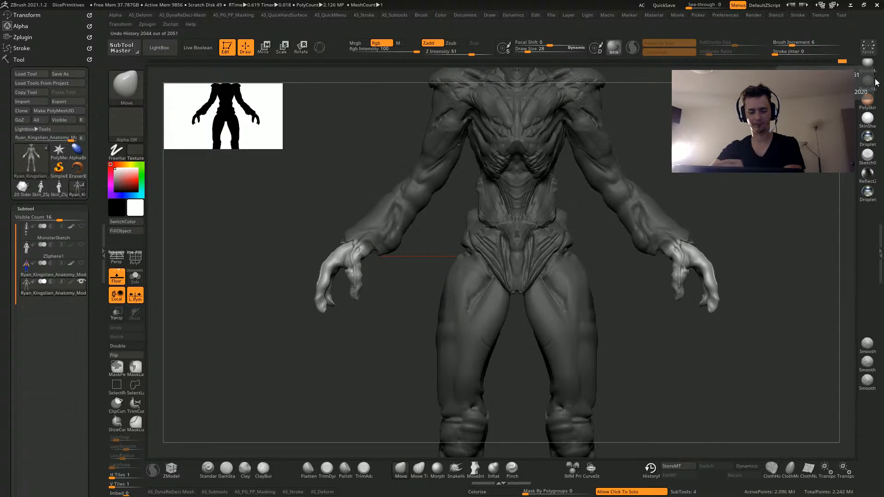
Reshape the fingers with the Move brush at draw size 34 and Move Topological at draw size 58
{"action": "key", "text": "bracketright"}
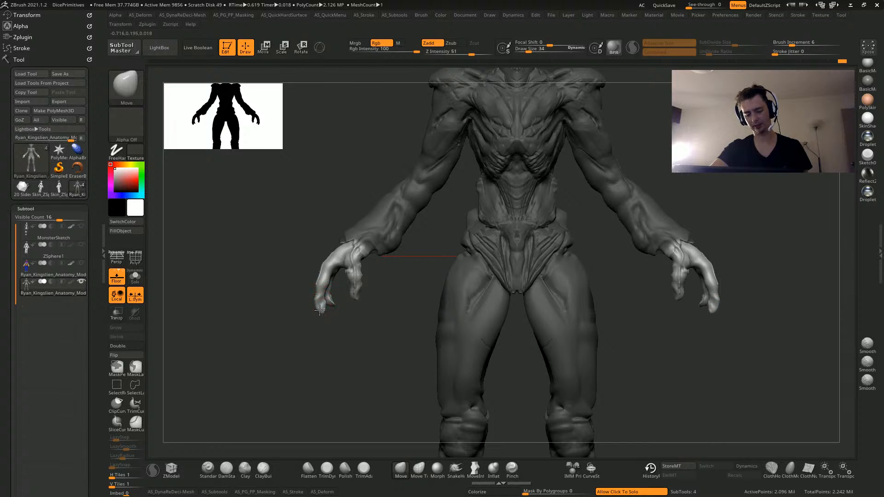
{"action": "left_click_drag", "start_coordinate": [320, 309], "coordinate": [325, 273]}
{"action": "left_click_drag", "start_coordinate": [274, 300], "coordinate": [366, 325]}
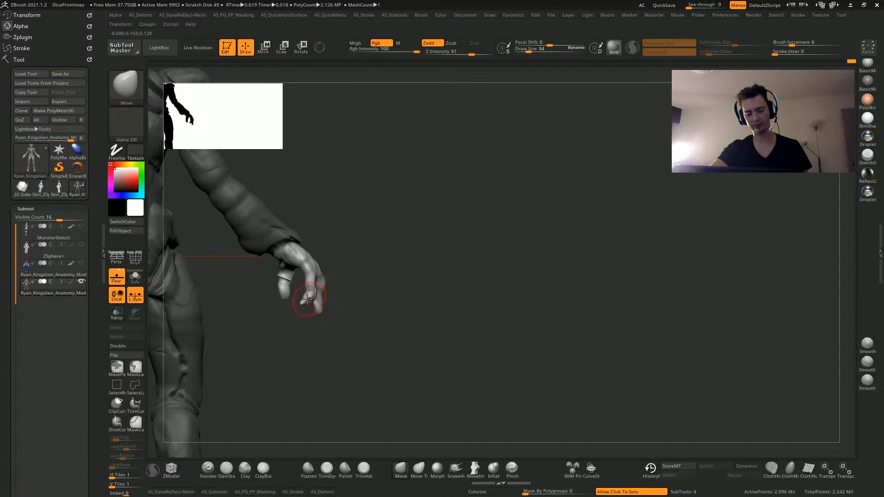
{"action": "left_click", "coordinate": [417, 469]}
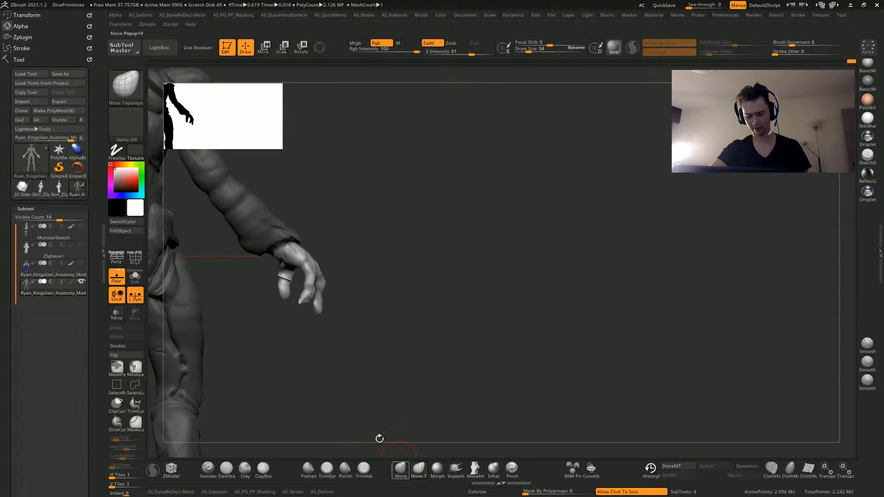
{"action": "left_click_drag", "start_coordinate": [304, 296], "coordinate": [303, 293]}
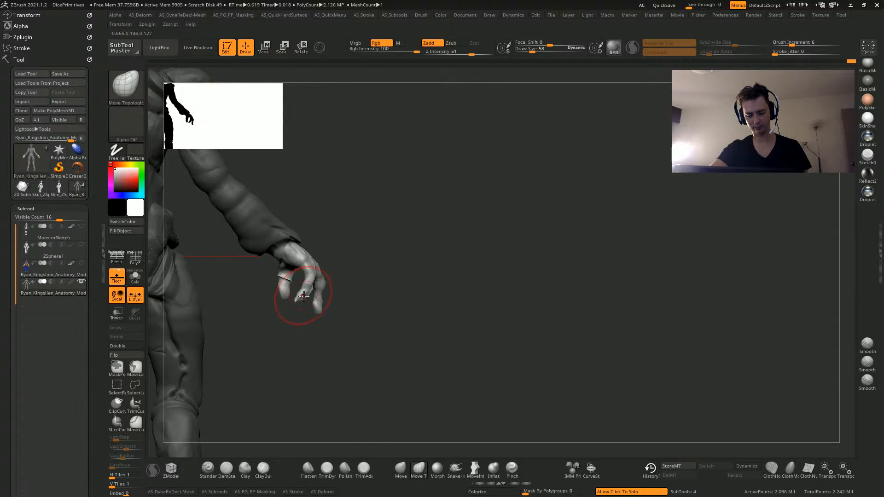
{"action": "mouse_move", "coordinate": [342, 355]}
{"action": "left_mouse_down"}
{"action": "mouse_move", "coordinate": [252, 359]}
{"action": "mouse_move", "coordinate": [245, 337]}
{"action": "mouse_move", "coordinate": [259, 331]}
{"action": "mouse_move", "coordinate": [238, 319]}
{"action": "mouse_move", "coordinate": [250, 320]}
{"action": "left_mouse_up"}
Adjust the fingertip and the back of the hand with the Move brush at draw sizes 22 and 40
{"action": "left_click", "coordinate": [398, 468]}
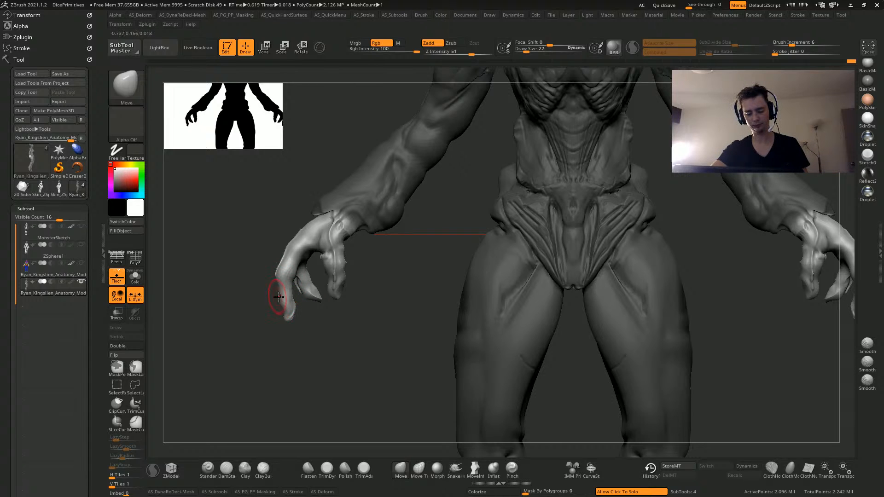
{"action": "left_click_drag", "start_coordinate": [286, 315], "coordinate": [283, 310]}
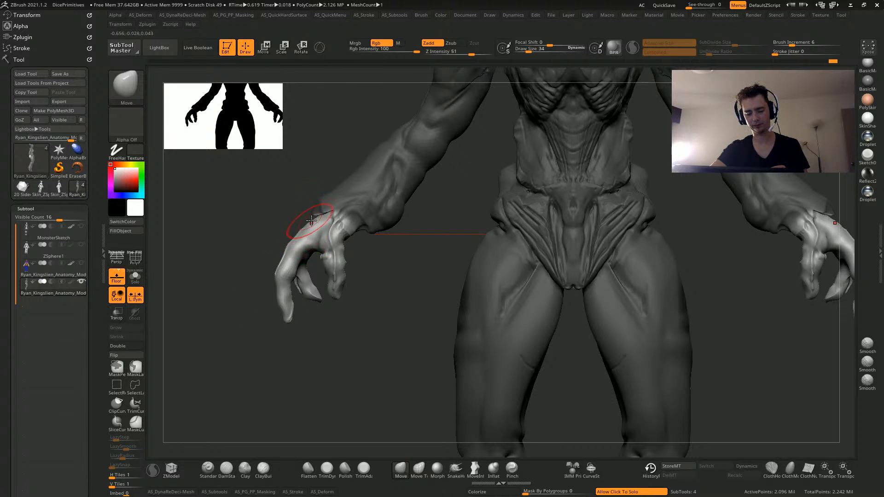
{"action": "mouse_move", "coordinate": [292, 241]}
{"action": "left_mouse_down"}
{"action": "mouse_move", "coordinate": [279, 237]}
{"action": "mouse_move", "coordinate": [343, 239]}
{"action": "left_mouse_up"}
{"action": "key", "text": "bracketright"}
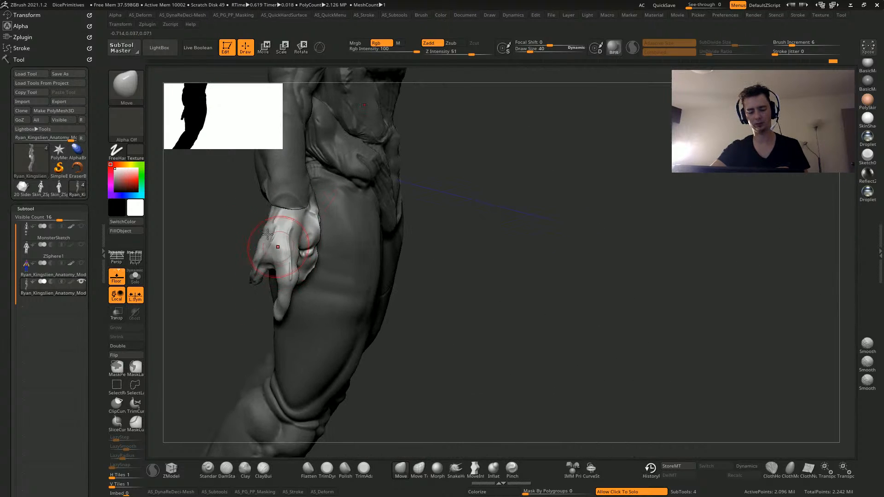
{"action": "mouse_move", "coordinate": [264, 259]}
{"action": "left_mouse_down"}
{"action": "mouse_move", "coordinate": [154, 248]}
{"action": "mouse_move", "coordinate": [257, 264]}
{"action": "left_mouse_up"}
{"action": "key", "text": "bracketleft"}
Refine the side profile of the hand and knuckles with the Move brush at draw sizes 34 and 46
{"action": "mouse_move", "coordinate": [345, 316]}
{"action": "left_mouse_down"}
{"action": "mouse_move", "coordinate": [351, 327]}
{"action": "mouse_move", "coordinate": [302, 305]}
{"action": "left_mouse_up"}
{"action": "left_click_drag", "start_coordinate": [361, 332], "coordinate": [437, 343], "text": "alt"}
{"action": "mouse_move", "coordinate": [437, 343]}
{"action": "left_mouse_down"}
{"action": "mouse_move", "coordinate": [333, 368]}
{"action": "mouse_move", "coordinate": [305, 317]}
{"action": "left_mouse_up"}
{"action": "mouse_move", "coordinate": [323, 287]}
{"action": "left_mouse_down"}
{"action": "mouse_move", "coordinate": [319, 255]}
{"action": "mouse_move", "coordinate": [332, 253]}
{"action": "mouse_move", "coordinate": [340, 289]}
{"action": "left_mouse_up"}
{"action": "key", "text": "bracketright"}
{"action": "key", "text": "bracketright"}
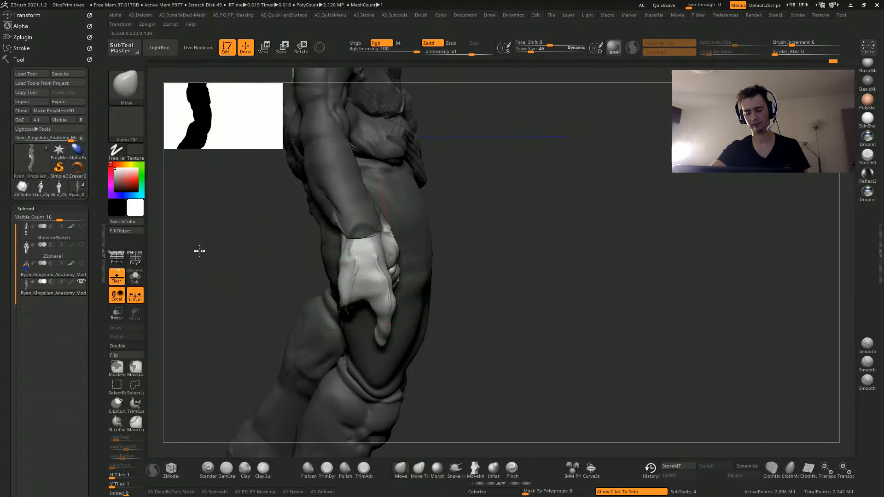
{"action": "mouse_move", "coordinate": [199, 250]}
{"action": "left_mouse_down"}
{"action": "mouse_move", "coordinate": [295, 253]}
{"action": "mouse_move", "coordinate": [221, 240]}
{"action": "left_mouse_up"}
{"action": "key", "text": "bracketleft"}
{"action": "key", "text": "bracketleft"}
{"action": "left_click_drag", "start_coordinate": [420, 261], "coordinate": [416, 249]}
Reshape the thumb with the Move brush at draw sizes 28 and 34
{"action": "mouse_move", "coordinate": [272, 279]}
{"action": "left_mouse_down"}
{"action": "mouse_move", "coordinate": [260, 290]}
{"action": "mouse_move", "coordinate": [263, 258]}
{"action": "mouse_move", "coordinate": [262, 319]}
{"action": "mouse_move", "coordinate": [226, 325]}
{"action": "mouse_move", "coordinate": [285, 317]}
{"action": "left_mouse_up"}
{"action": "key", "text": "bracketleft"}
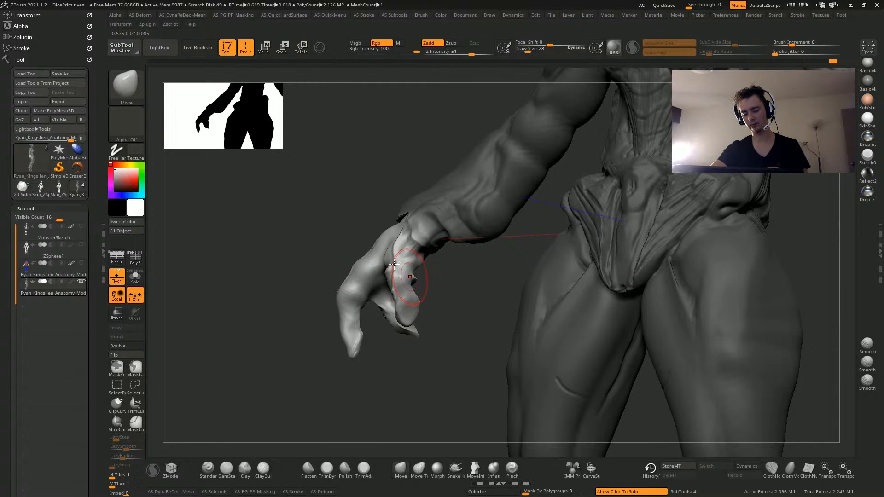
{"action": "left_click_drag", "start_coordinate": [414, 311], "coordinate": [416, 306]}
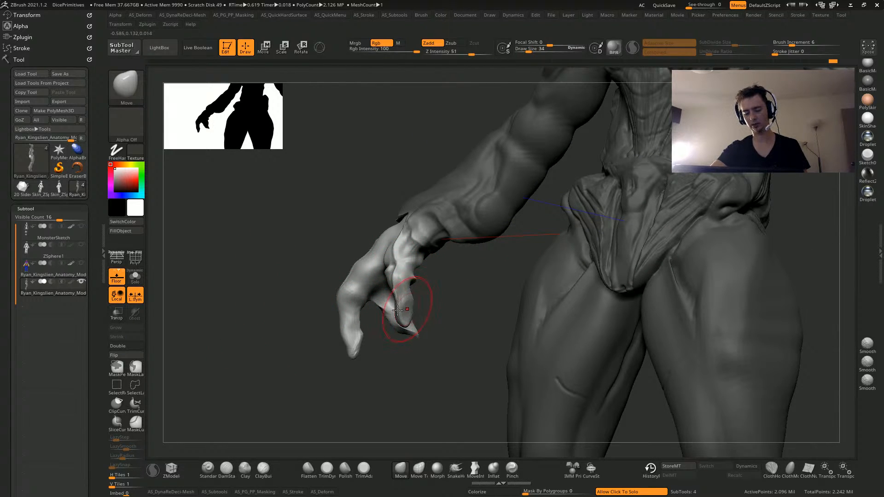
Clear the mask around the hands and apply the PolySkin material to the creature
{"action": "mouse_move", "coordinate": [294, 298]}
{"action": "left_mouse_down"}
{"action": "mouse_move", "coordinate": [296, 334]}
{"action": "mouse_move", "coordinate": [248, 364]}
{"action": "left_mouse_up"}
{"action": "left_click_drag", "start_coordinate": [207, 358], "coordinate": [292, 310]}
{"action": "left_click", "coordinate": [868, 99]}
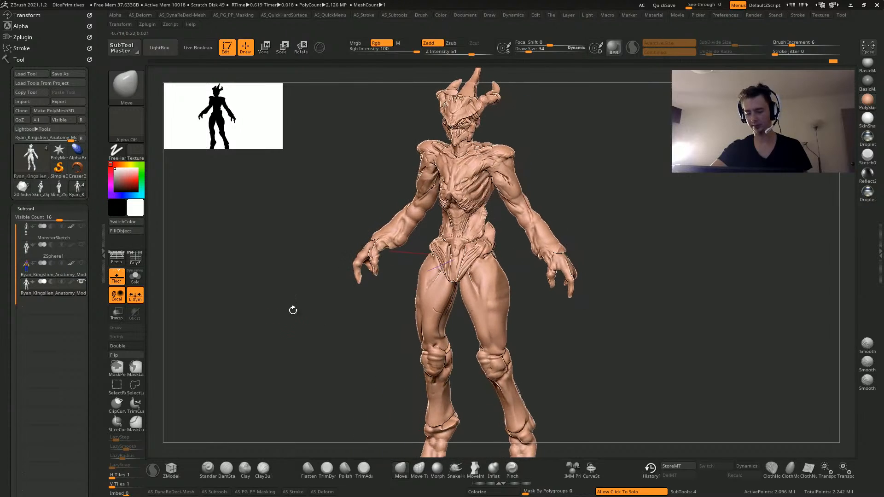
{"action": "left_click", "coordinate": [867, 101]}
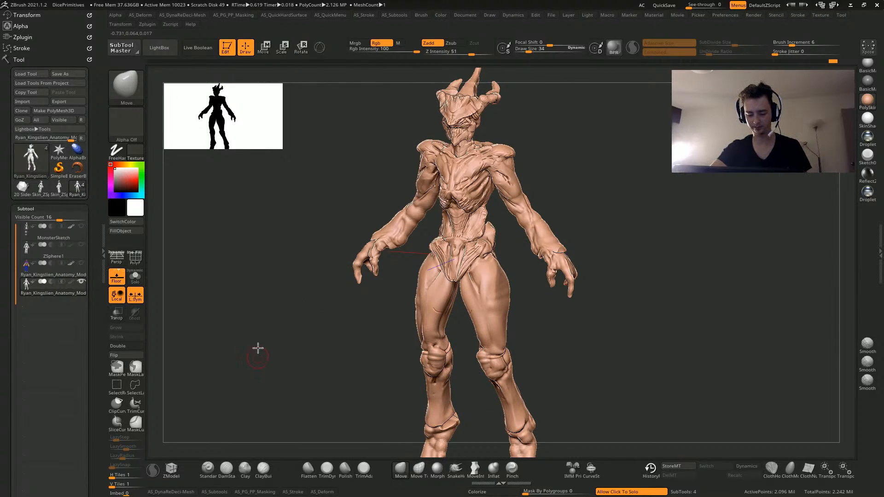
{"action": "left_click_drag", "start_coordinate": [258, 348], "coordinate": [213, 279]}
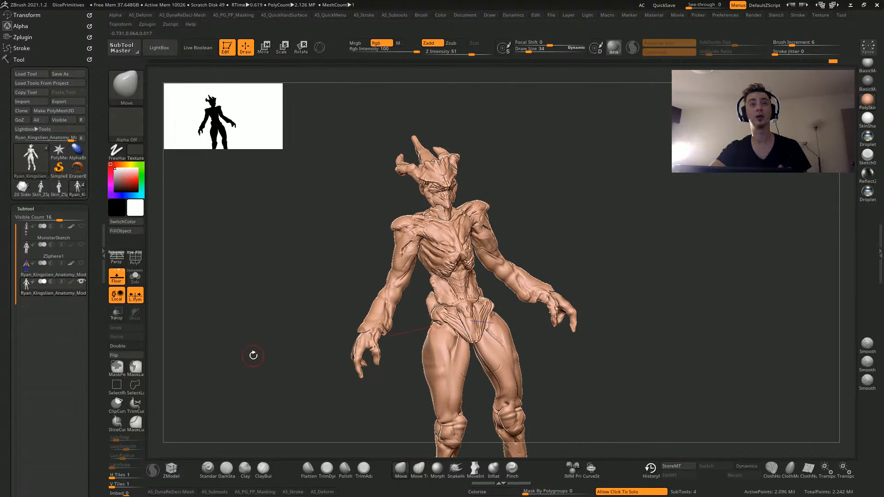